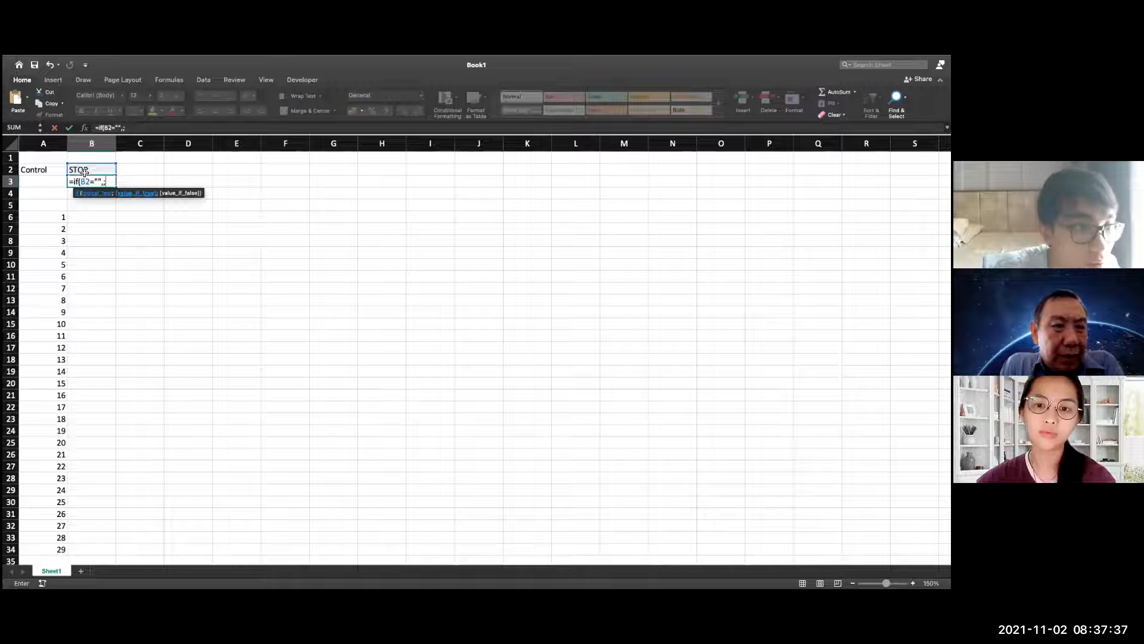
Complete the formula in cell B3 as =if(B2="";B3+1;0), using semicolons as argument separators
key(BackSpace)
text(;)
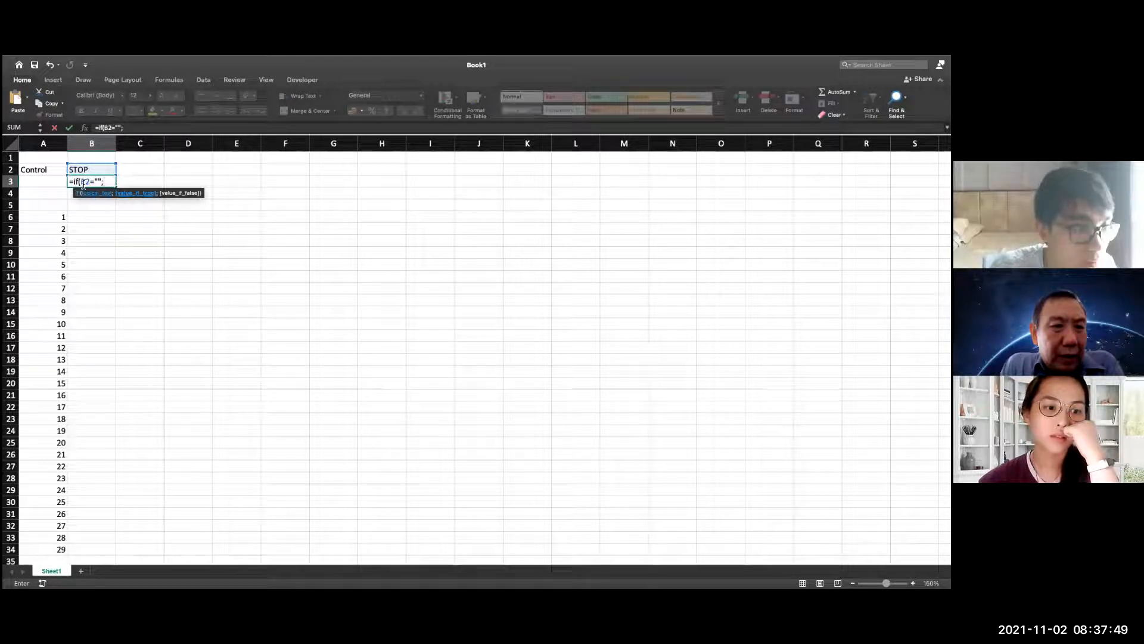
text(B)
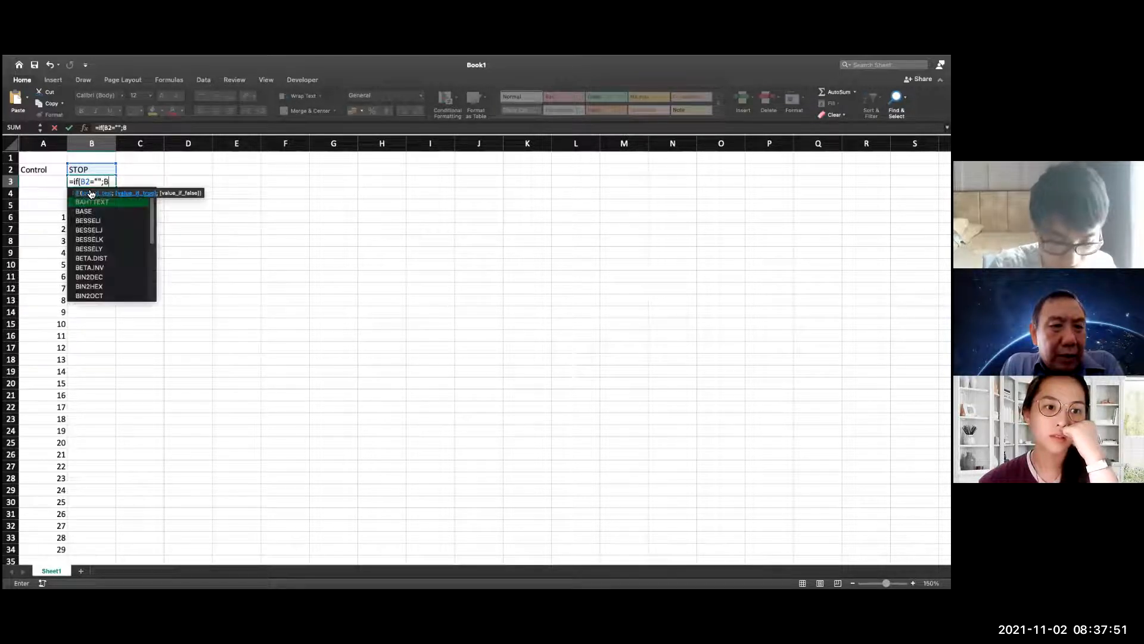
text(3+1;)
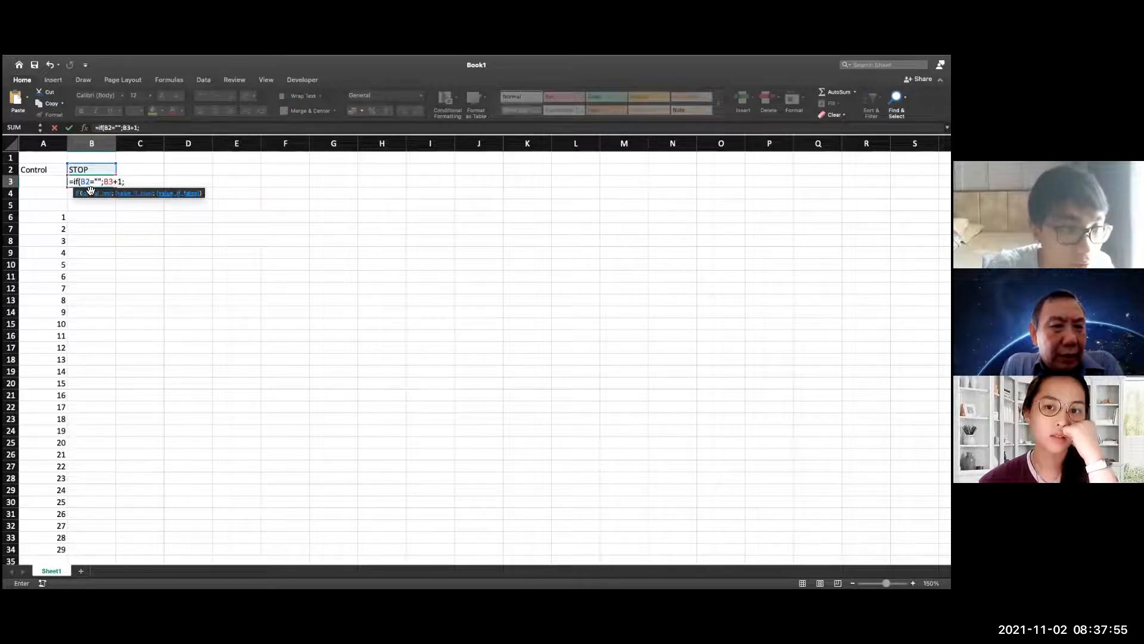
text(0)
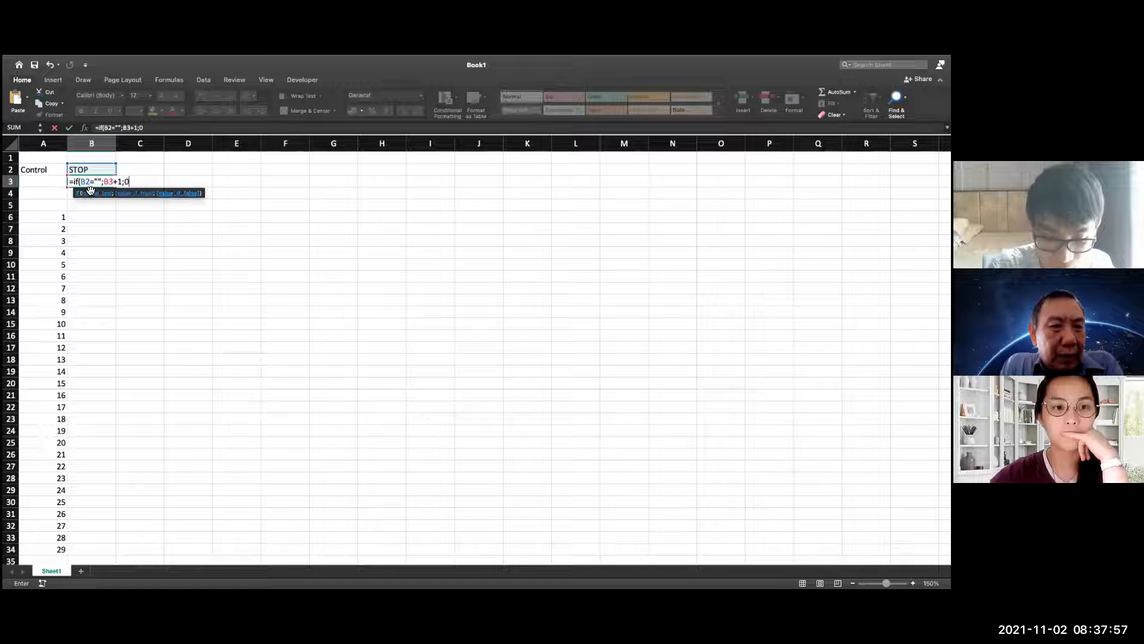
text())
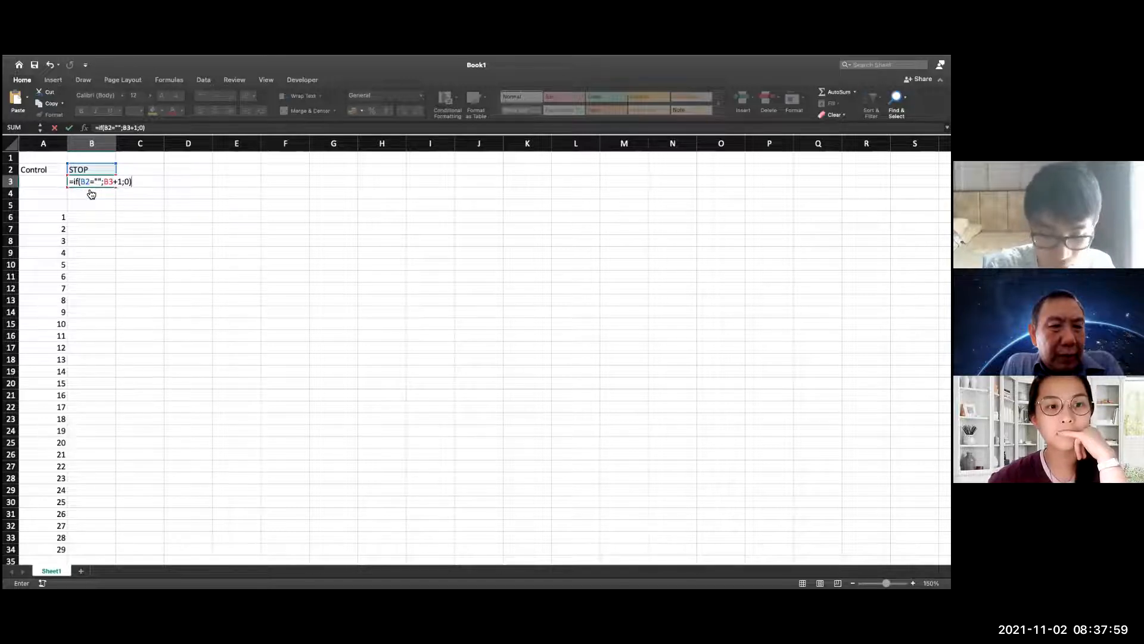
key(Return)
click(98, 215)
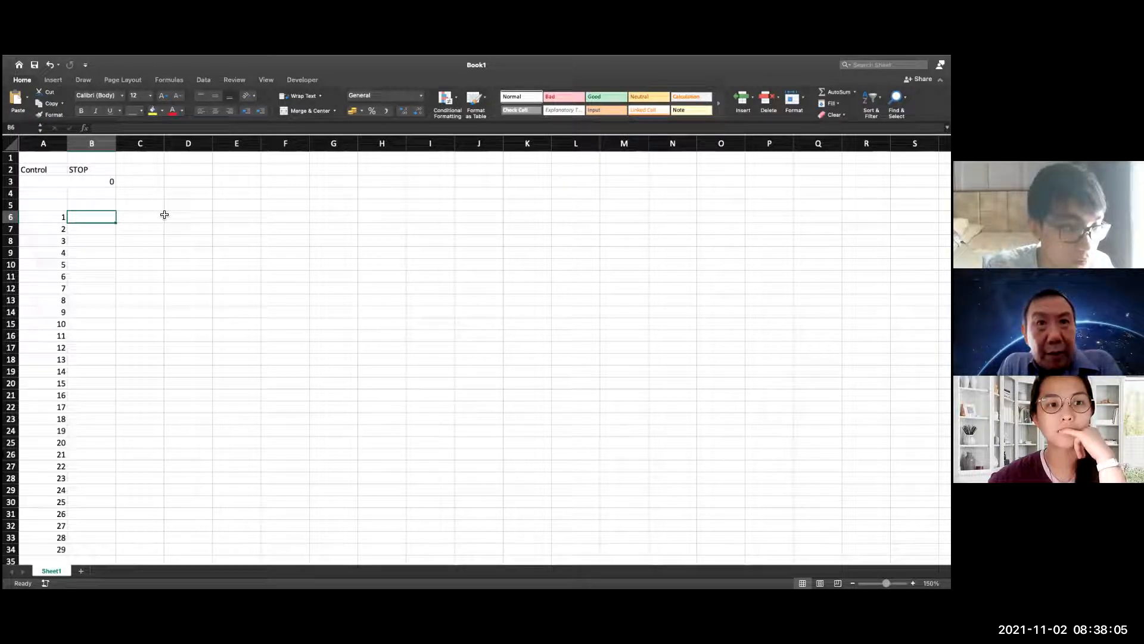
click(45, 195)
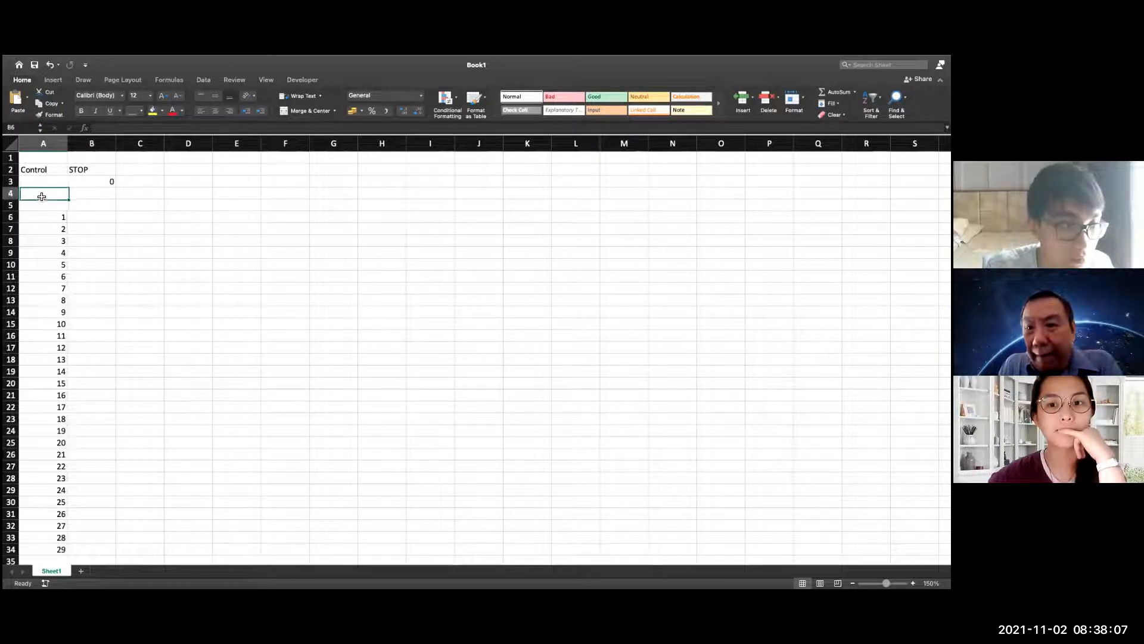
click(129, 193)
click(48, 193)
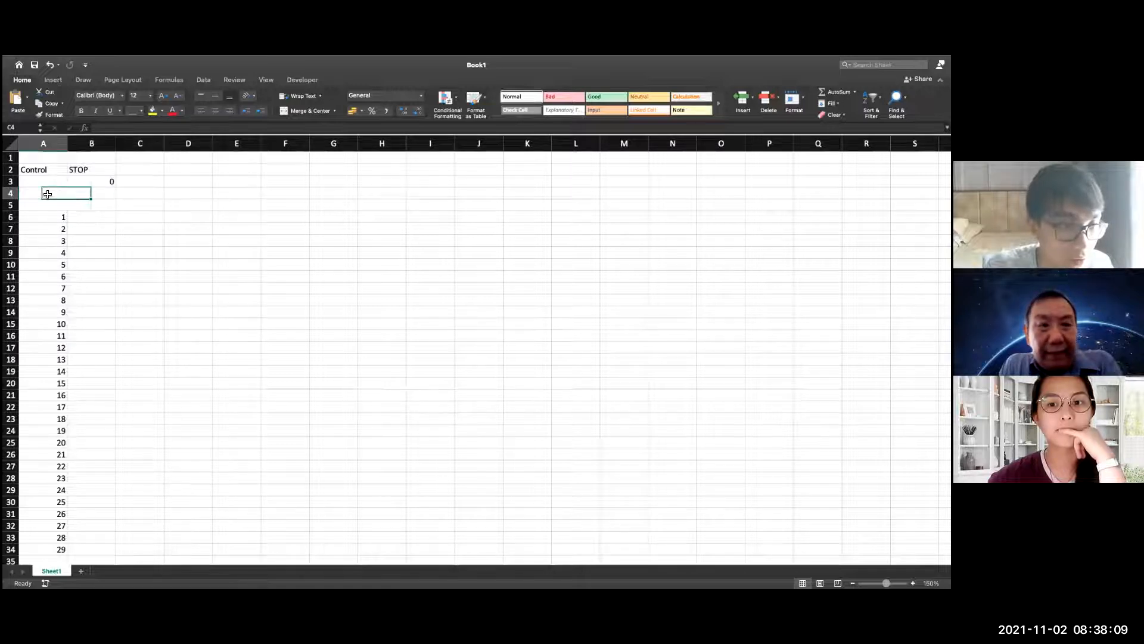
click(78, 219)
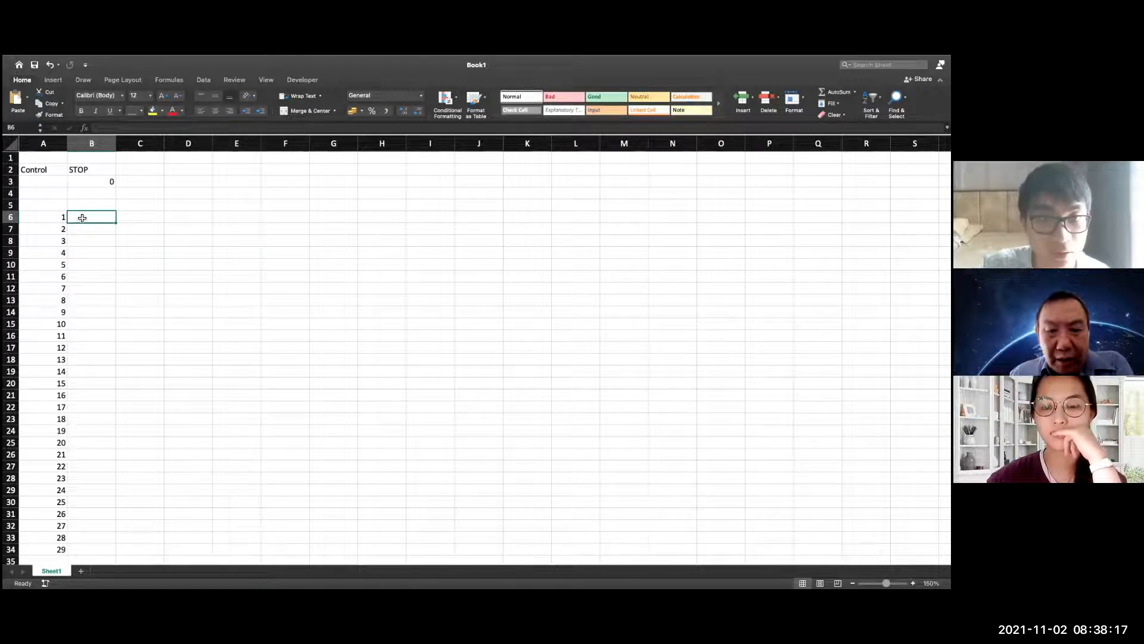
Enable iterative calculation in the Excel calculation preferences and set the maximum iterations to 1
click(64, 60)
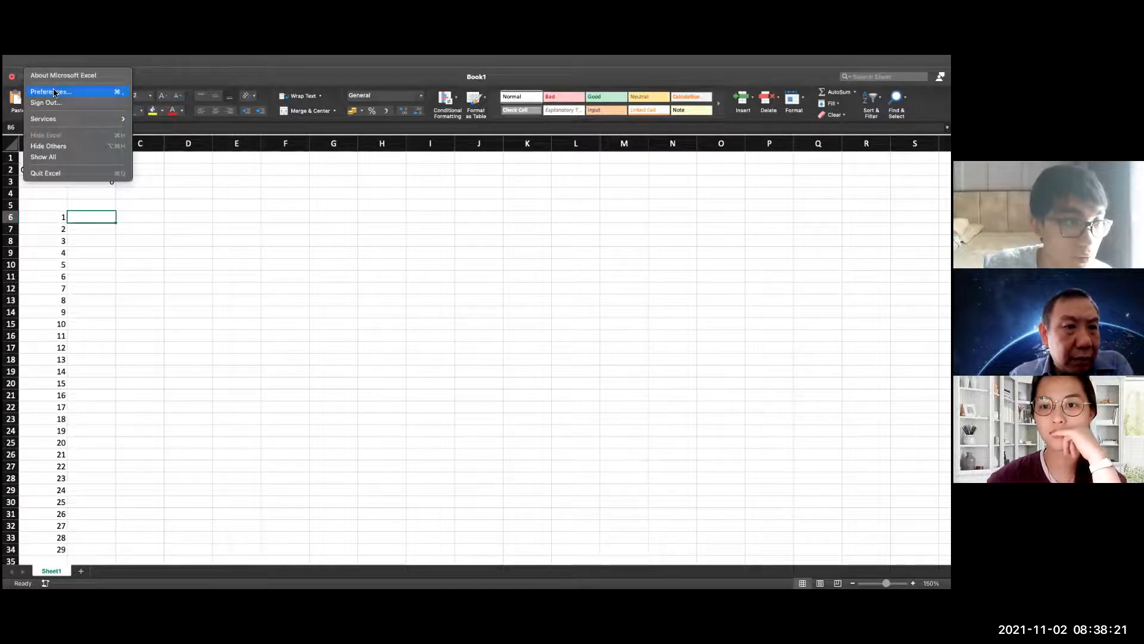
click(52, 93)
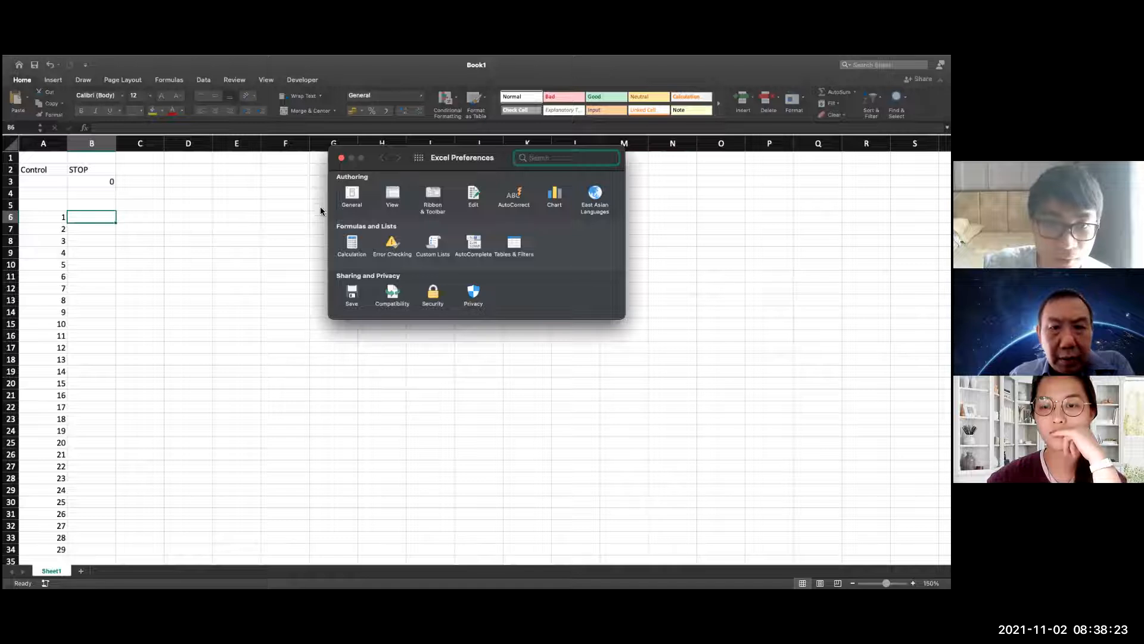
click(360, 242)
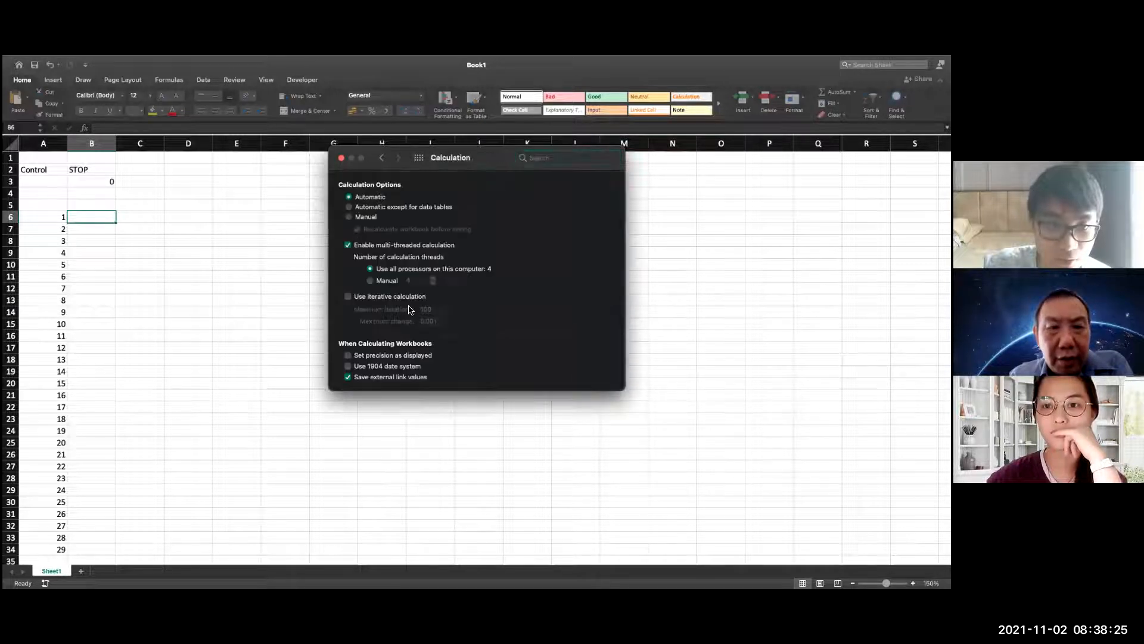
click(365, 297)
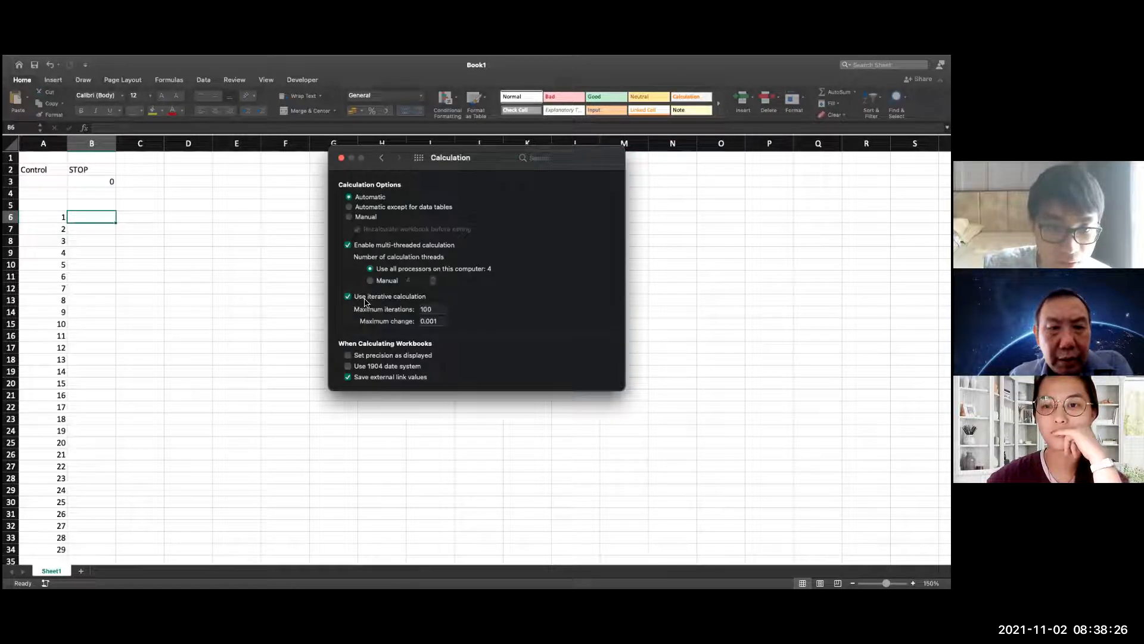
click(440, 309)
key(BackSpace)
key(BackSpace)
key(BackSpace)
text(1)
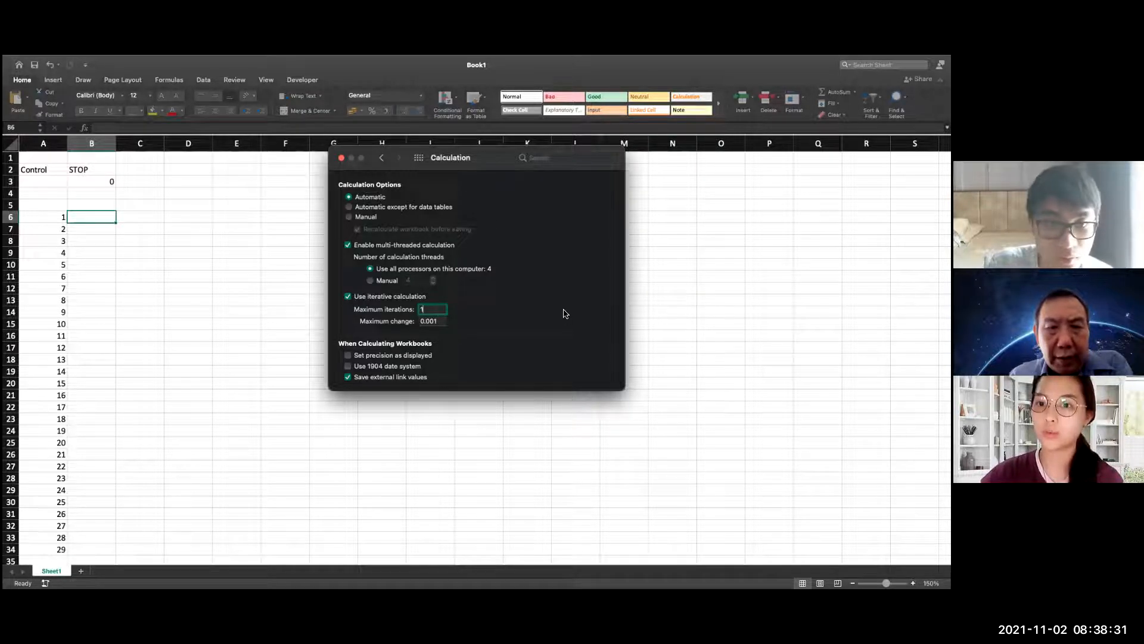
click(341, 158)
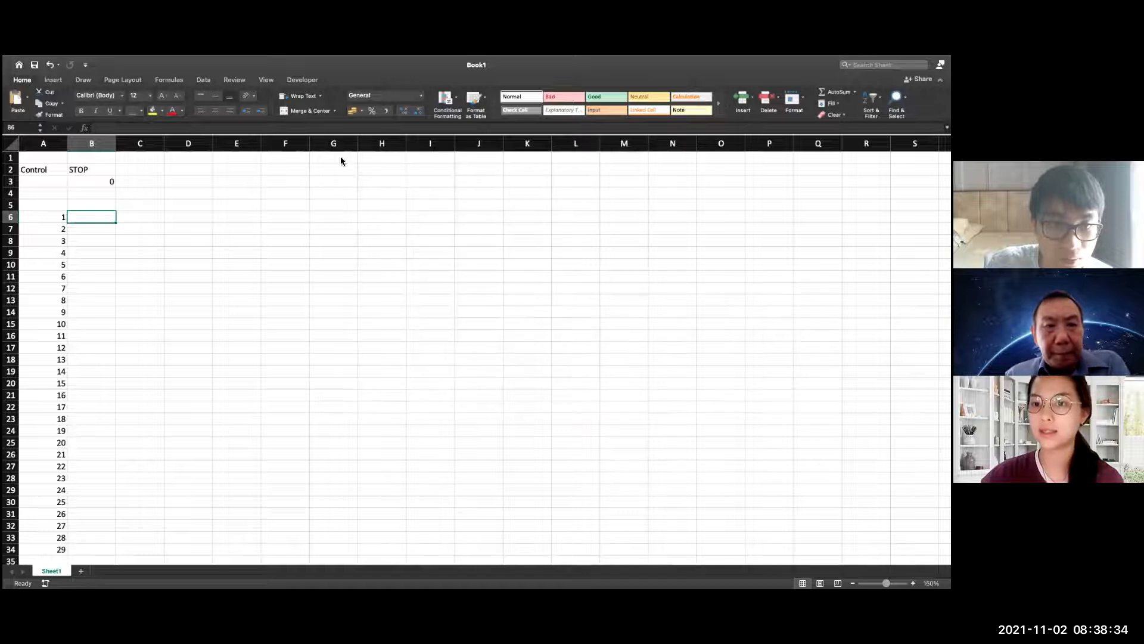
Clear the STOP entry from control cell B2
double_click(99, 222)
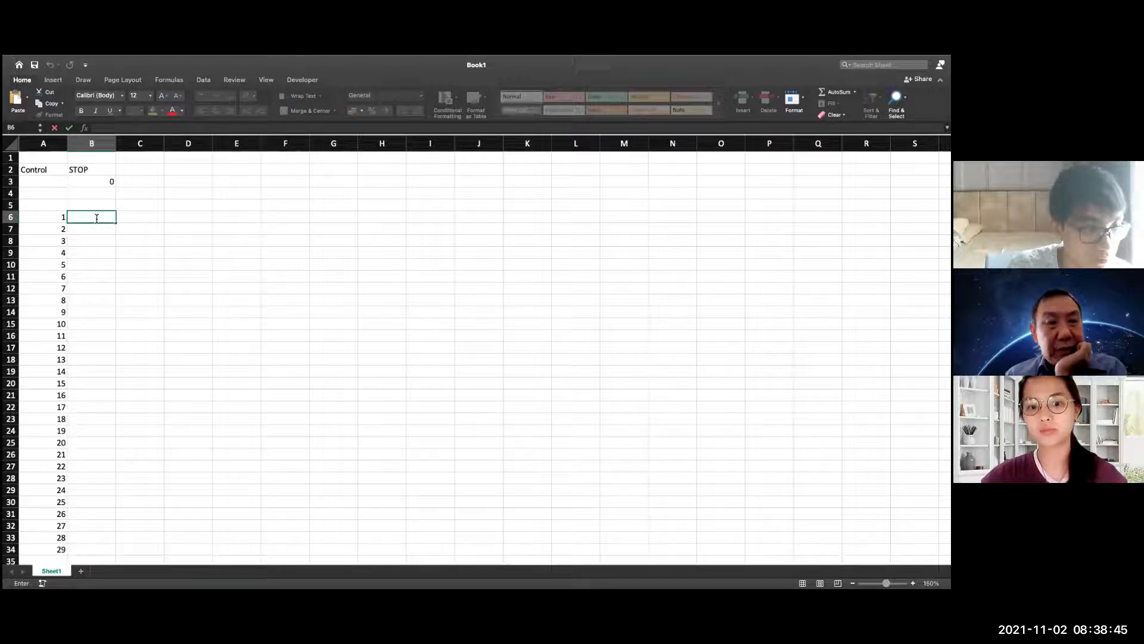
click(103, 170)
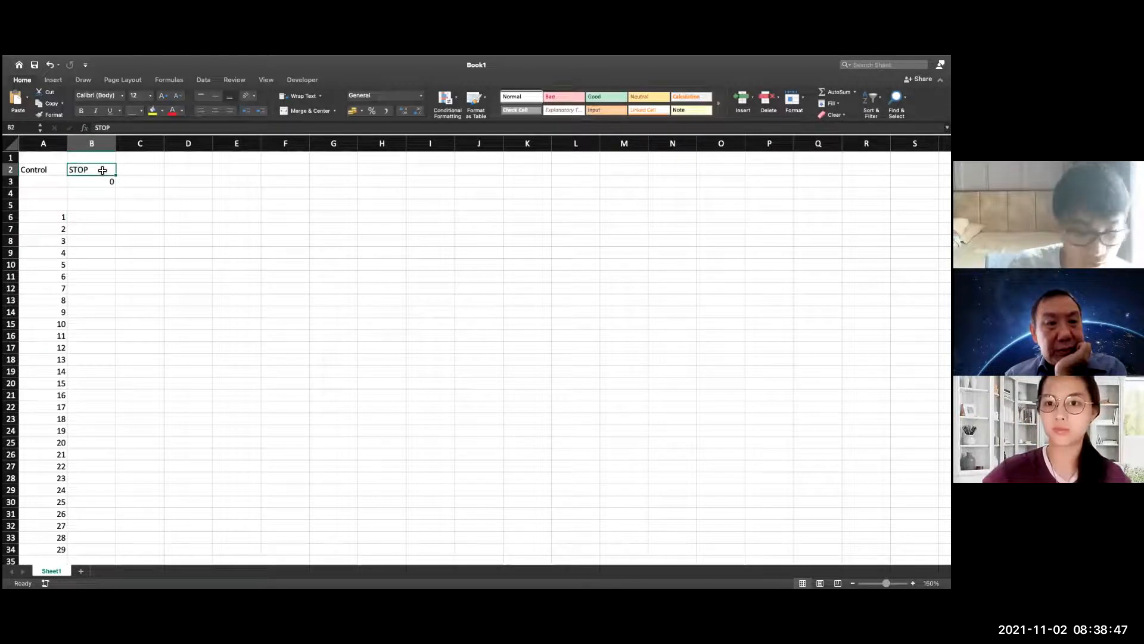
key(Delete)
click(173, 215)
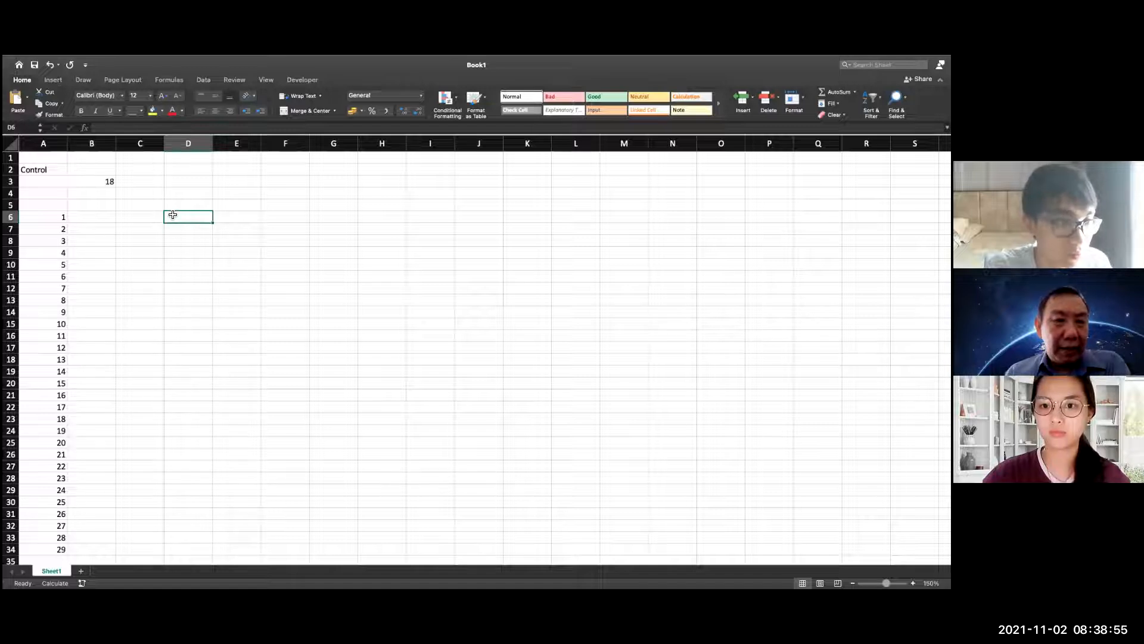
Begin a formula in cell B6 with =if, beside the first number of the list
double_click(98, 220)
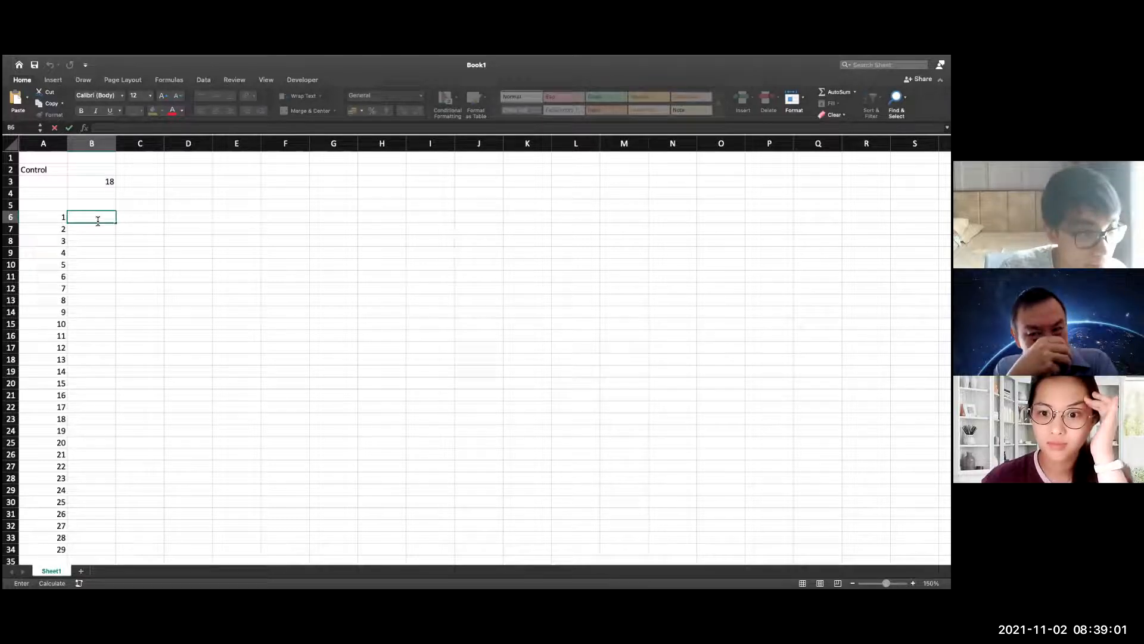
text(=)
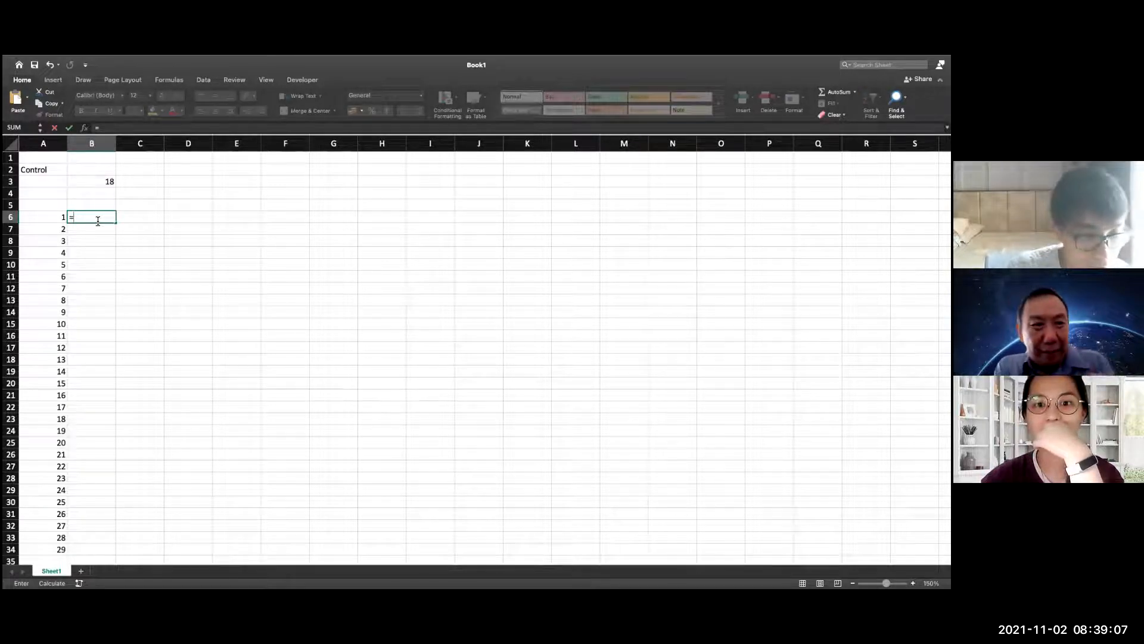
text(if)
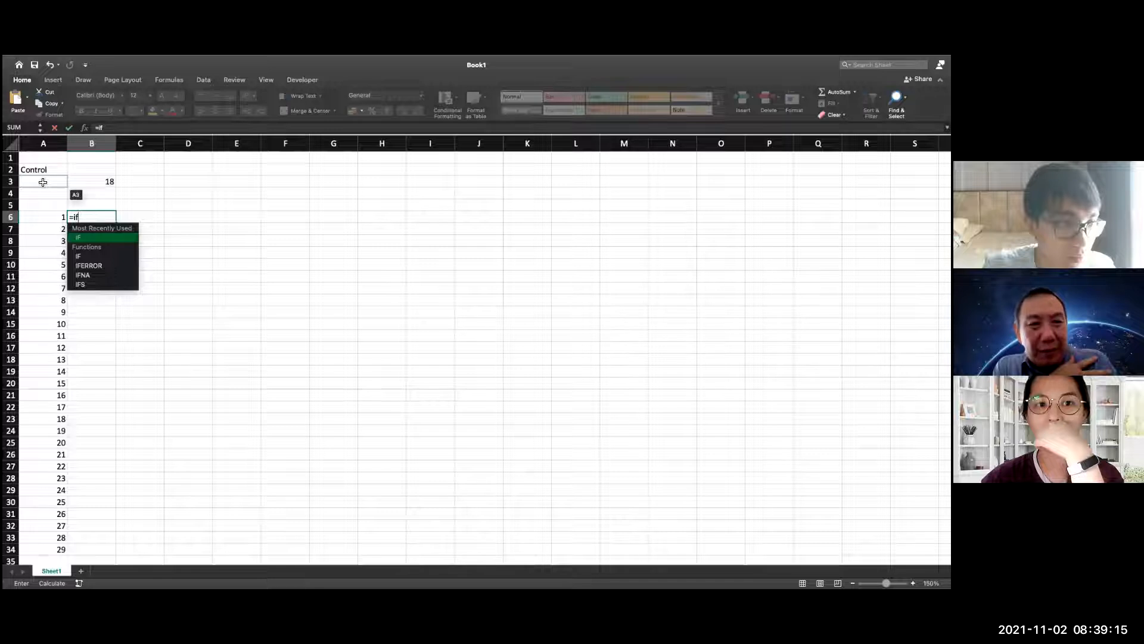
double_click(90, 184)
click(175, 204)
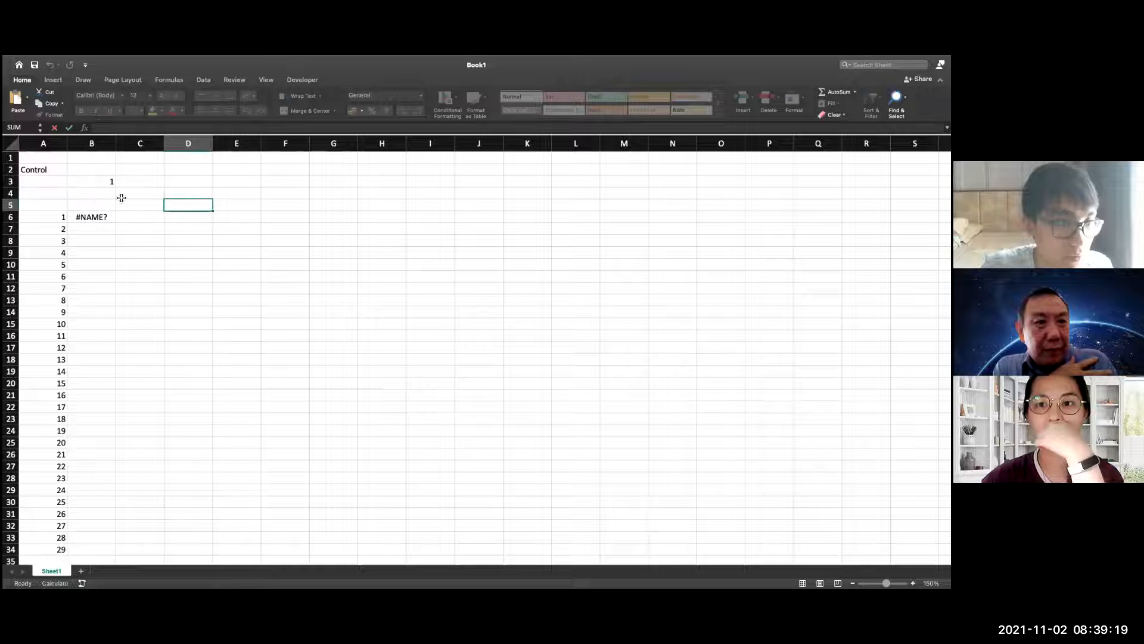
Name cell B3 "counter" and enter the label "counter" beside it in cell A3
click(91, 181)
click(23, 127)
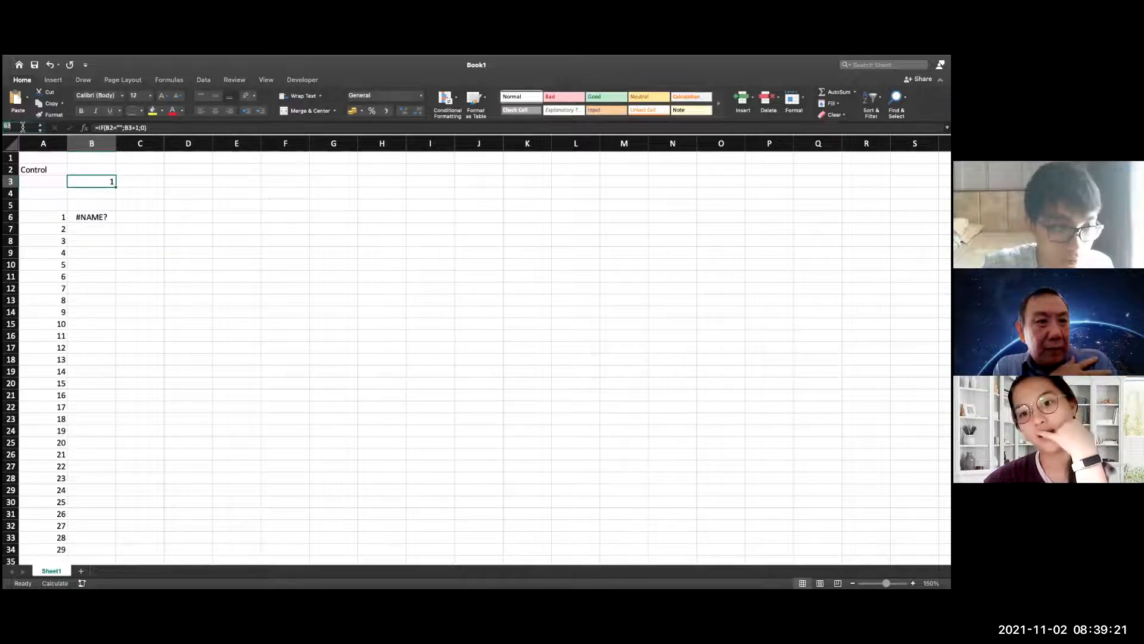
text(counter)
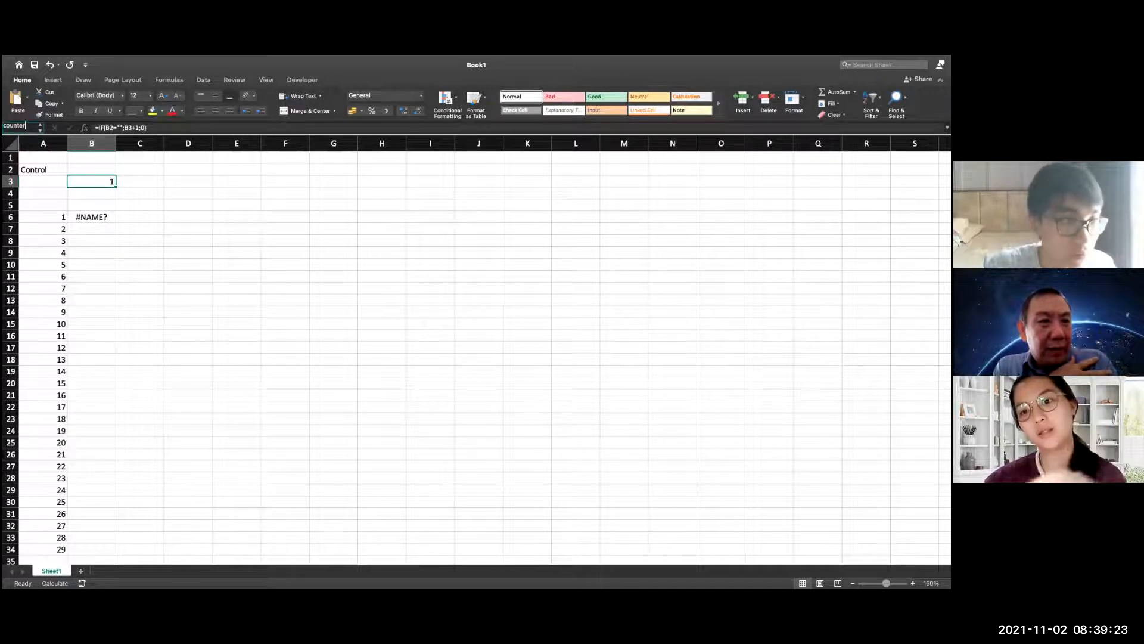
key(Return)
click(46, 187)
text(counter)
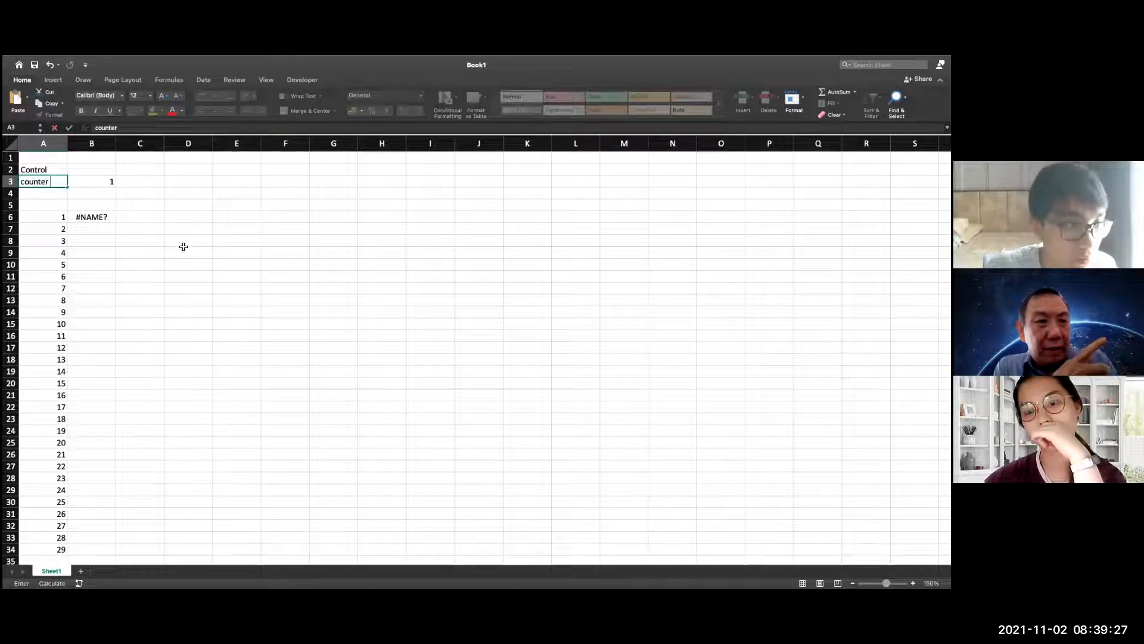
click(183, 247)
click(106, 217)
text(=if)
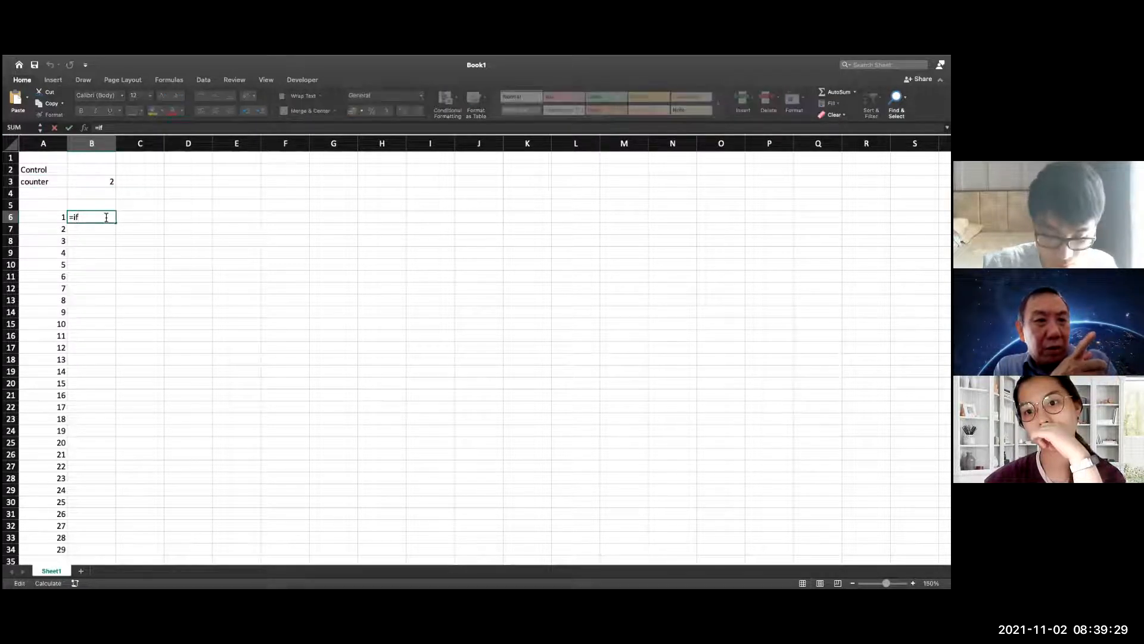
key(Return)
Assign the name "control" to cell B2
click(98, 171)
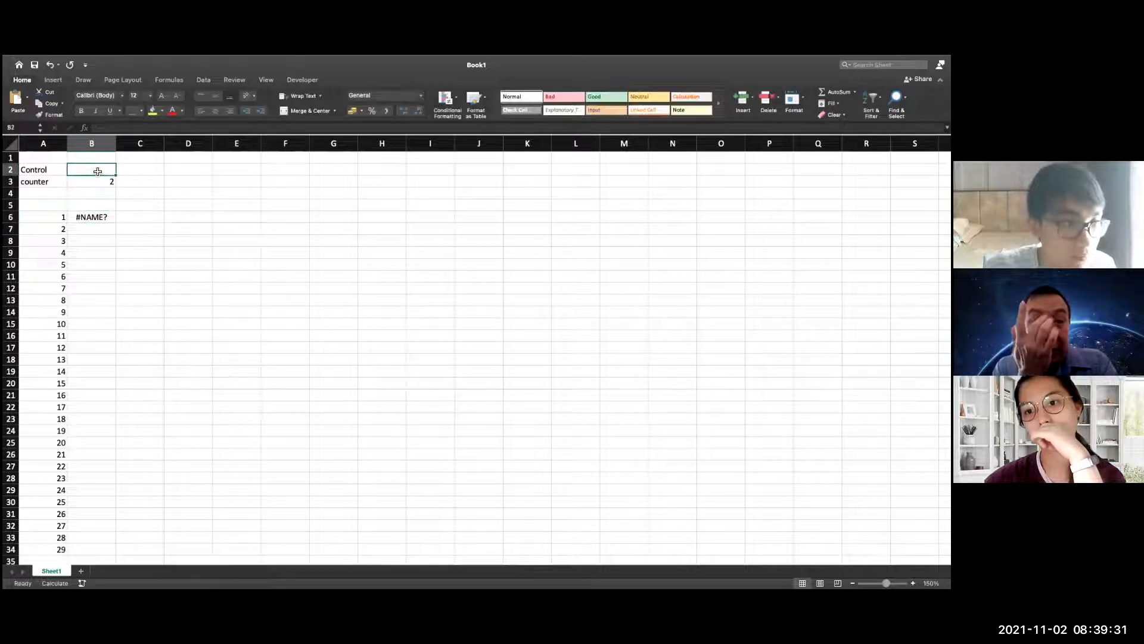
click(21, 130)
text(cont)
key(Return)
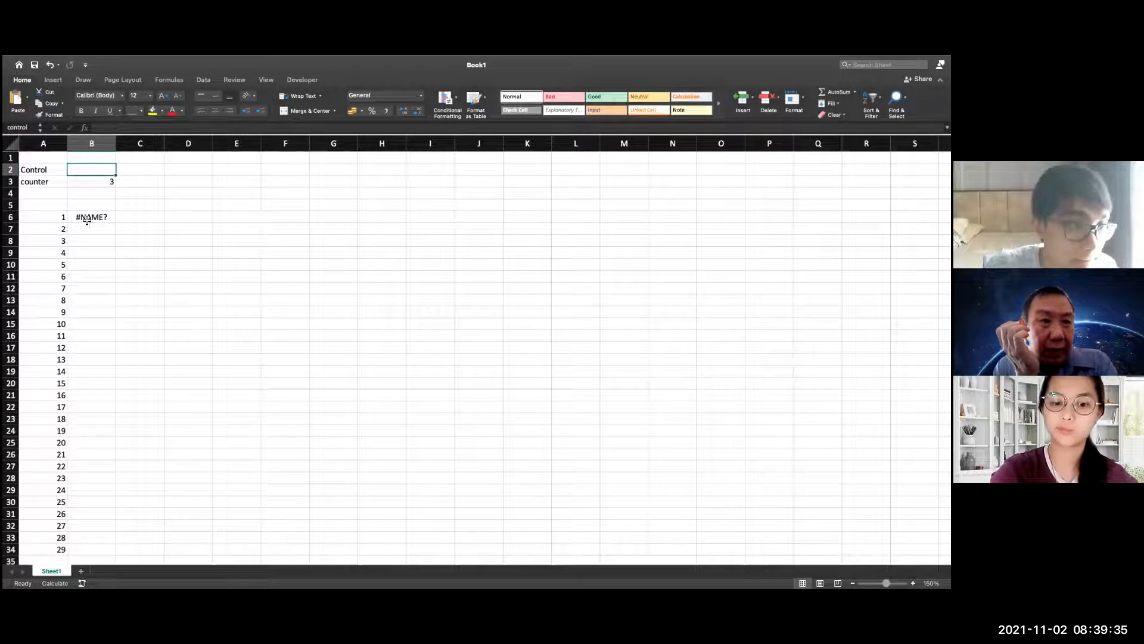
Extend the formula in cell B6 to =if(control=""; so that it tests whether the control cell is empty
double_click(107, 216)
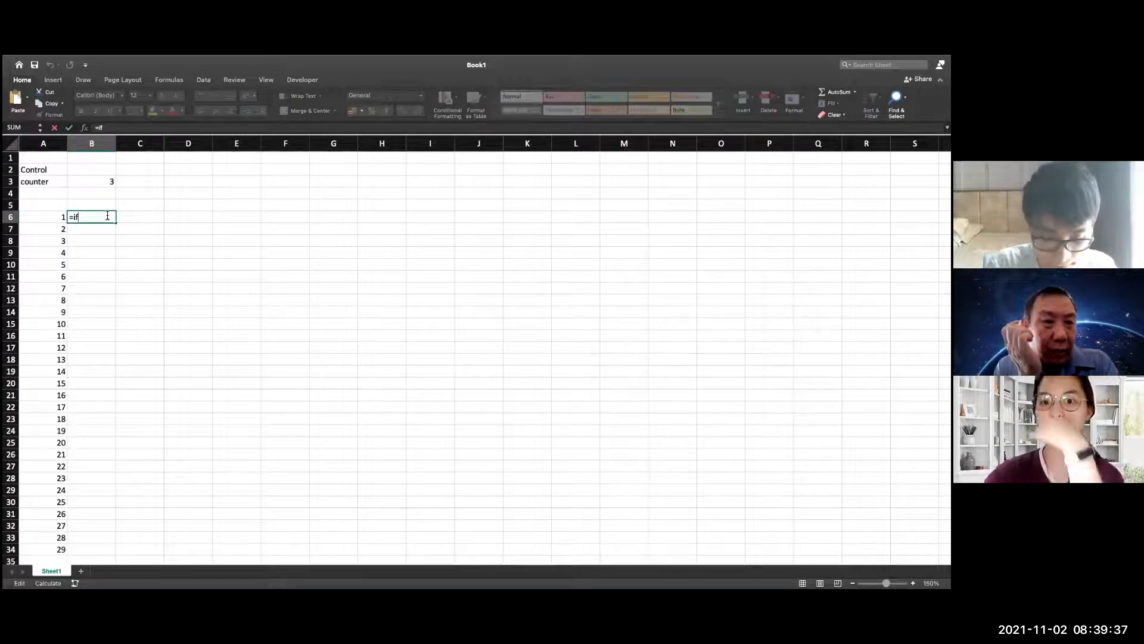
text((counter)
key(BackSpace)
key(BackSpace)
key(BackSpace)
key(BackSpace)
key(BackSpace)
key(BackSpace)
key(BackSpace)
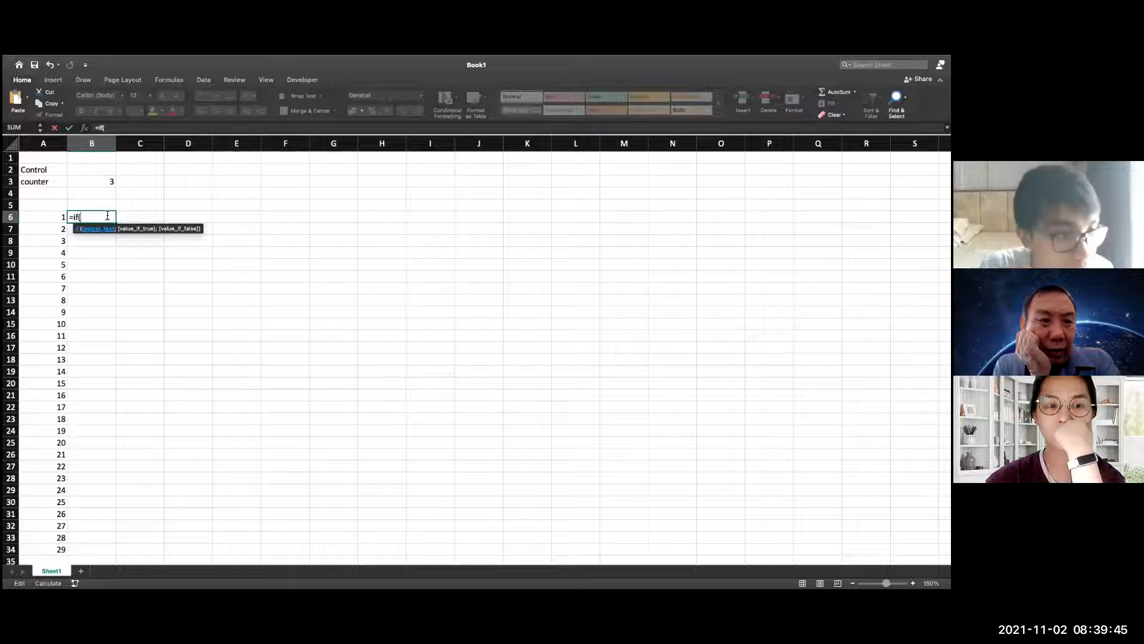
text(contro)
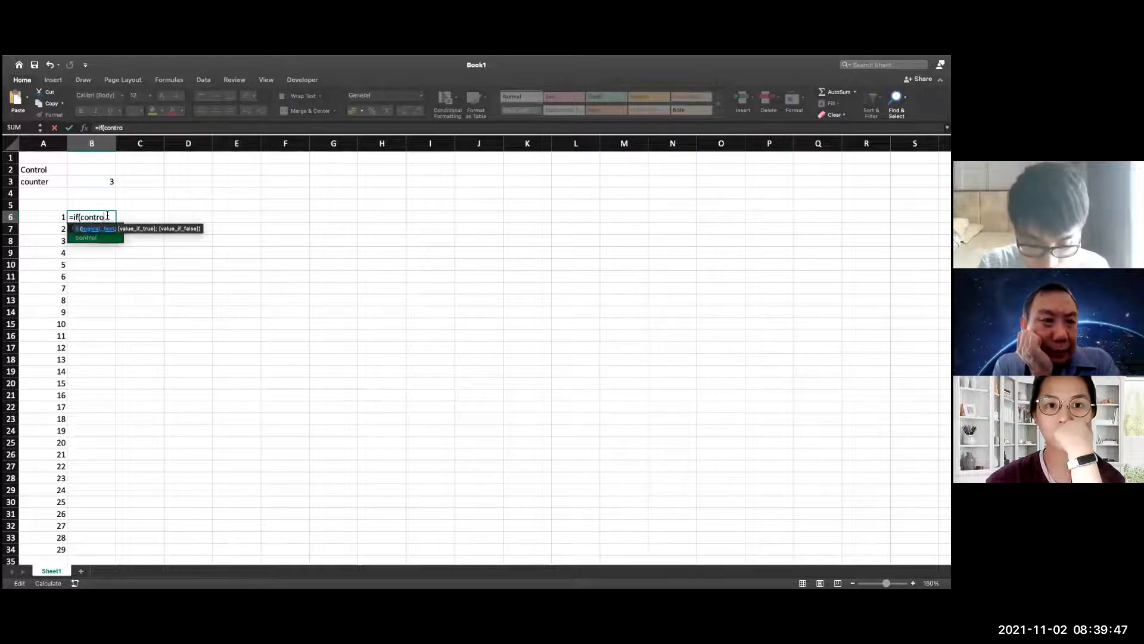
text(l="";)
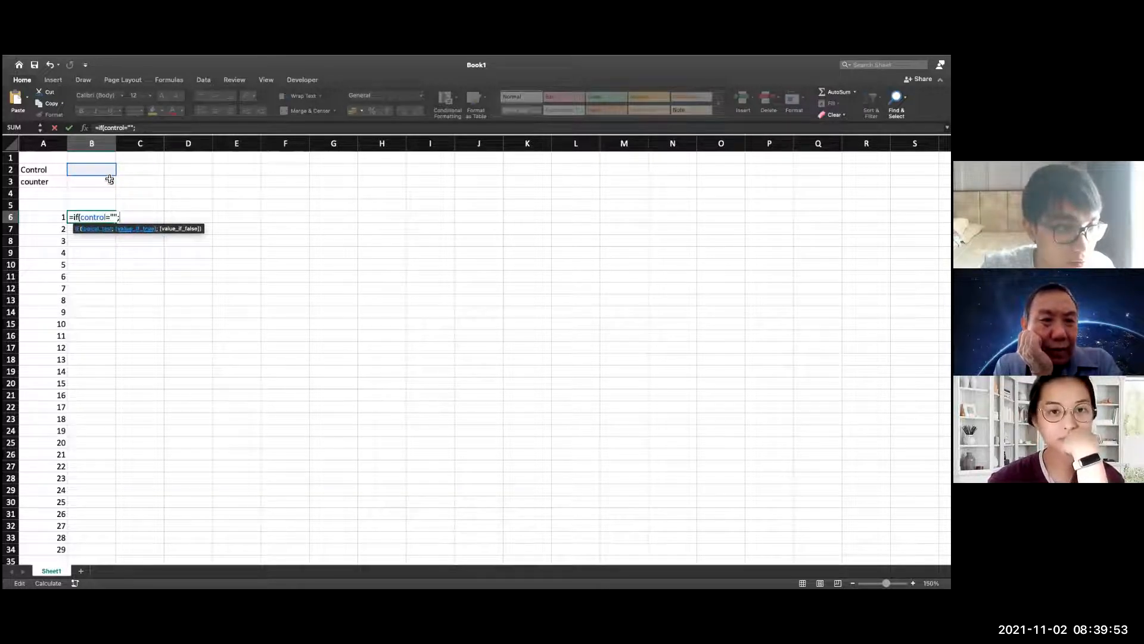
text(if()
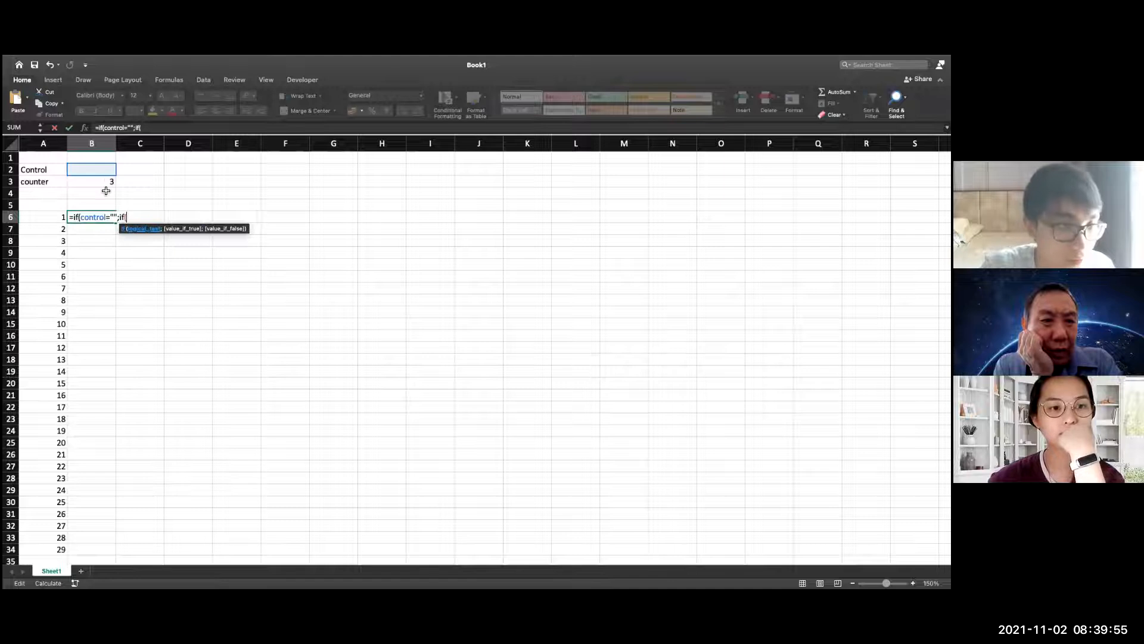
Add a nested if(counter=A6; to the B6 formula so that it compares the counter with the first list number
click(104, 184)
text(=)
click(60, 220)
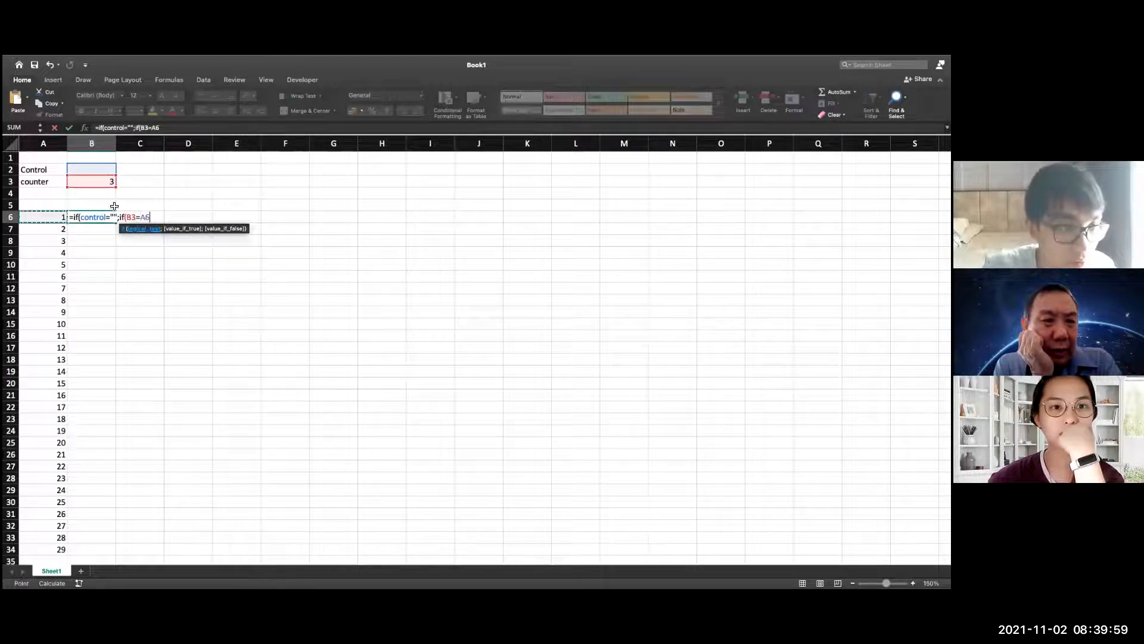
double_click(130, 216)
text(counter=A6)
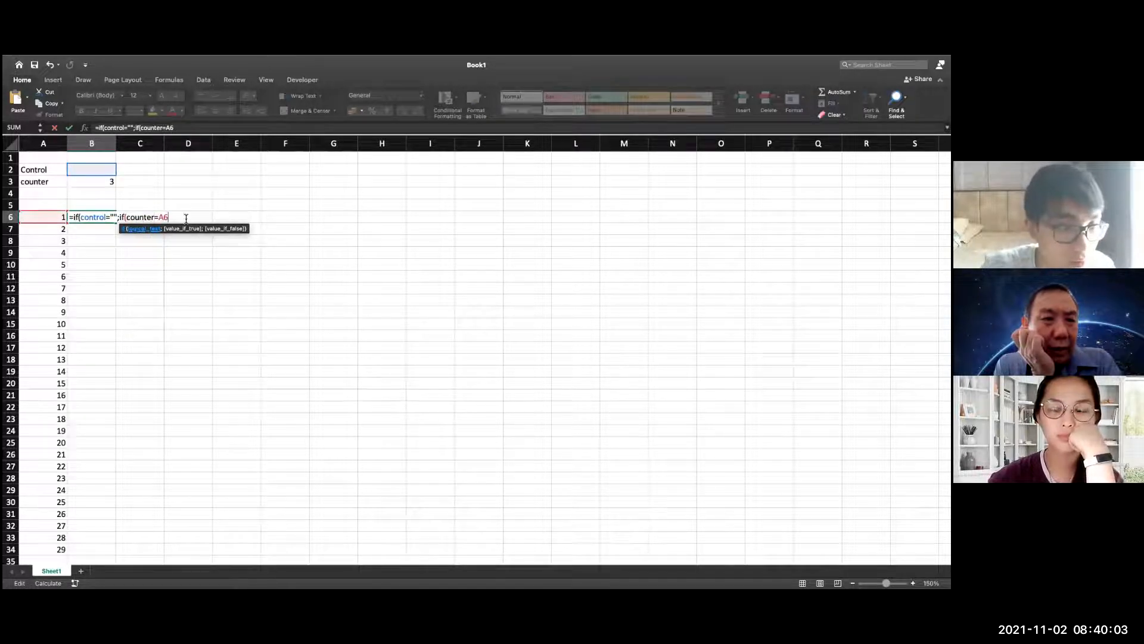
text(;)
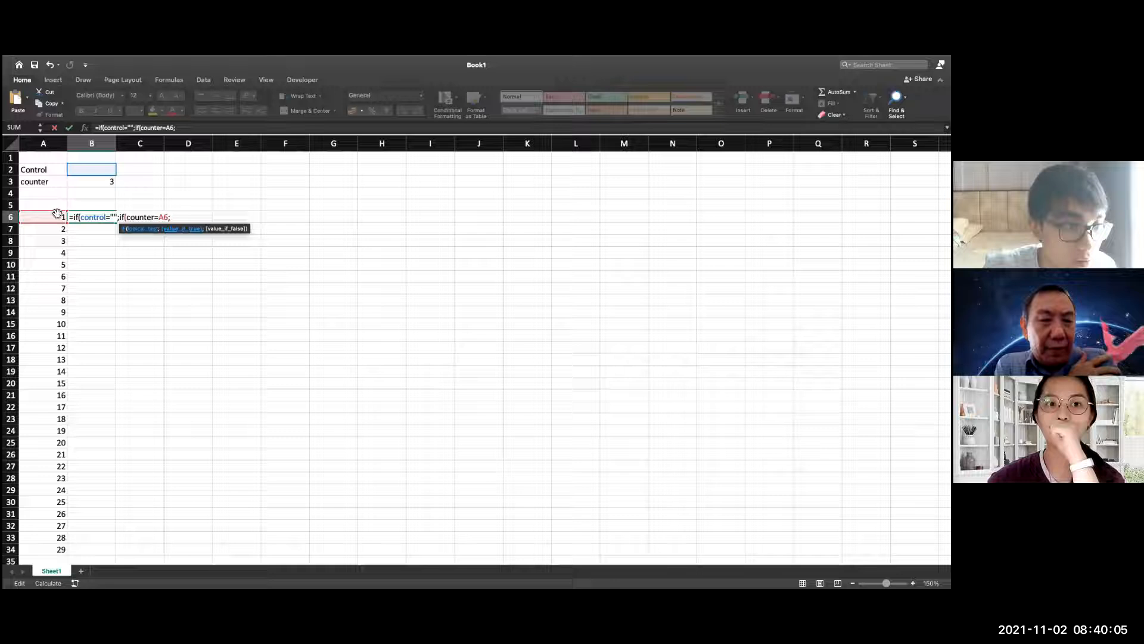
text(counter)
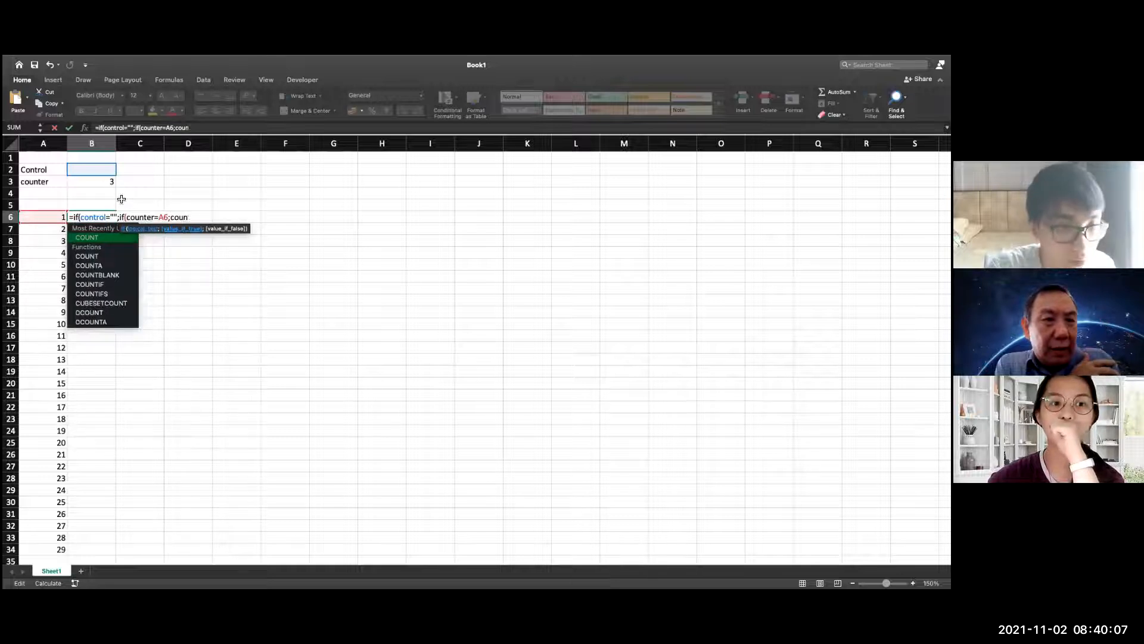
text(;)
key(BackSpace)
key(BackSpace)
key(BackSpace)
key(BackSpace)
key(BackSpace)
key(BackSpace)
key(BackSpace)
key(BackSpace)
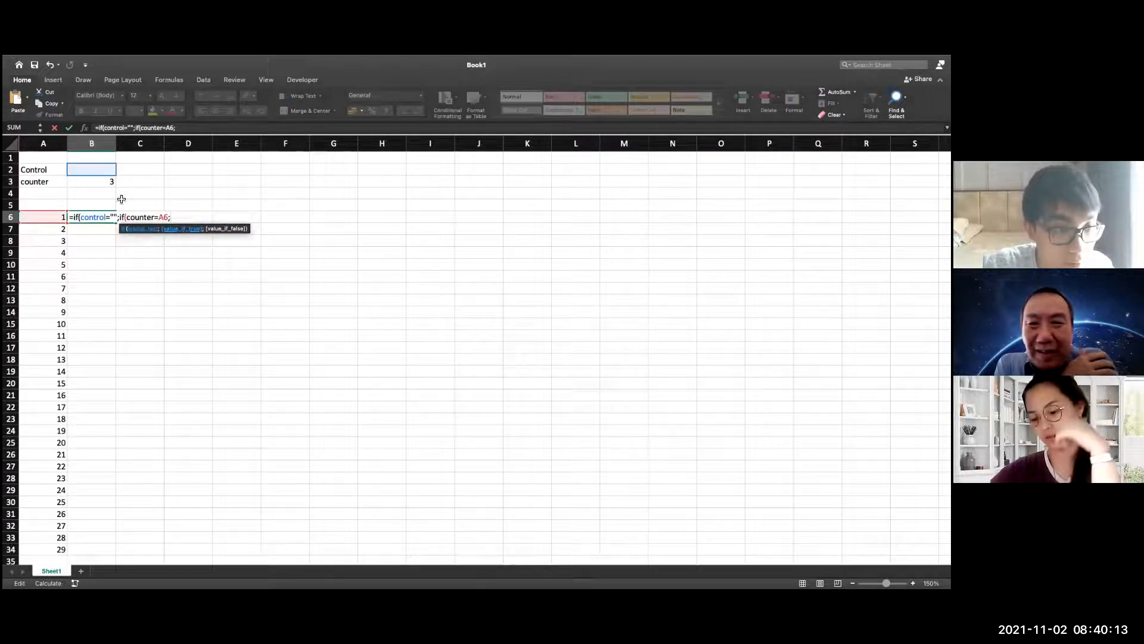
text(rando)
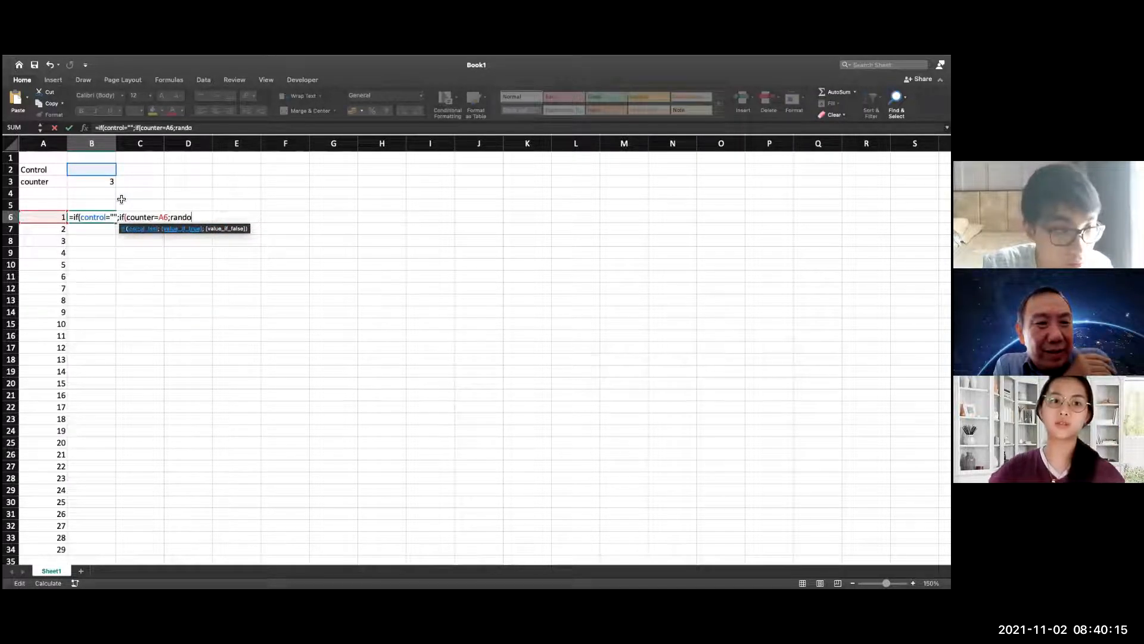
key(BackSpace)
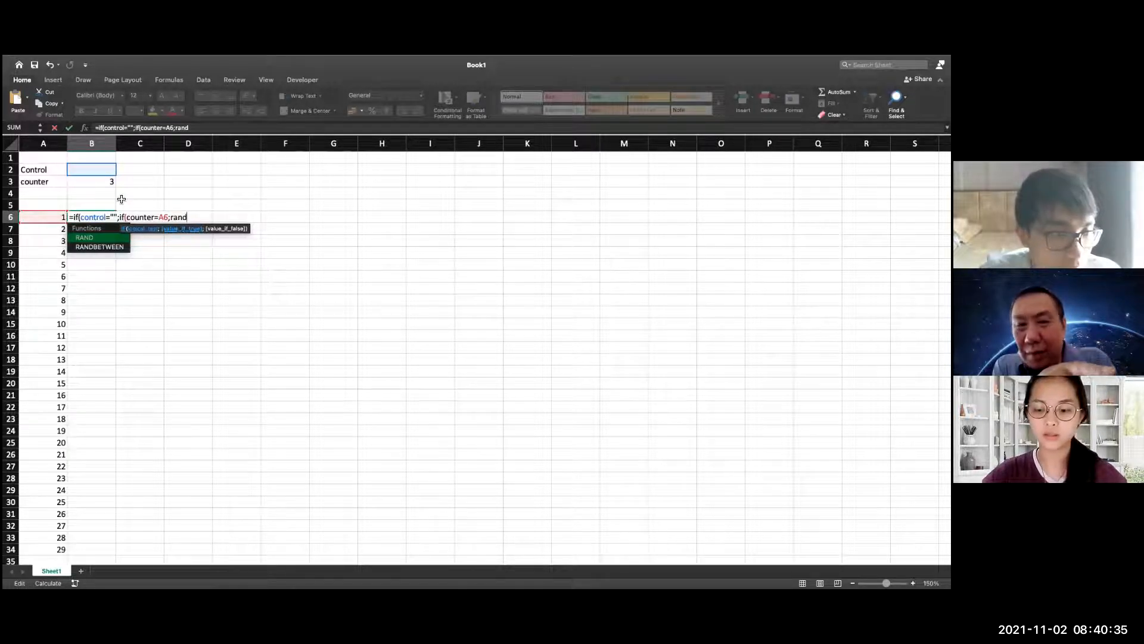
key(BackSpace)
key(BackSpace)
key(BackSpace)
key(BackSpace)
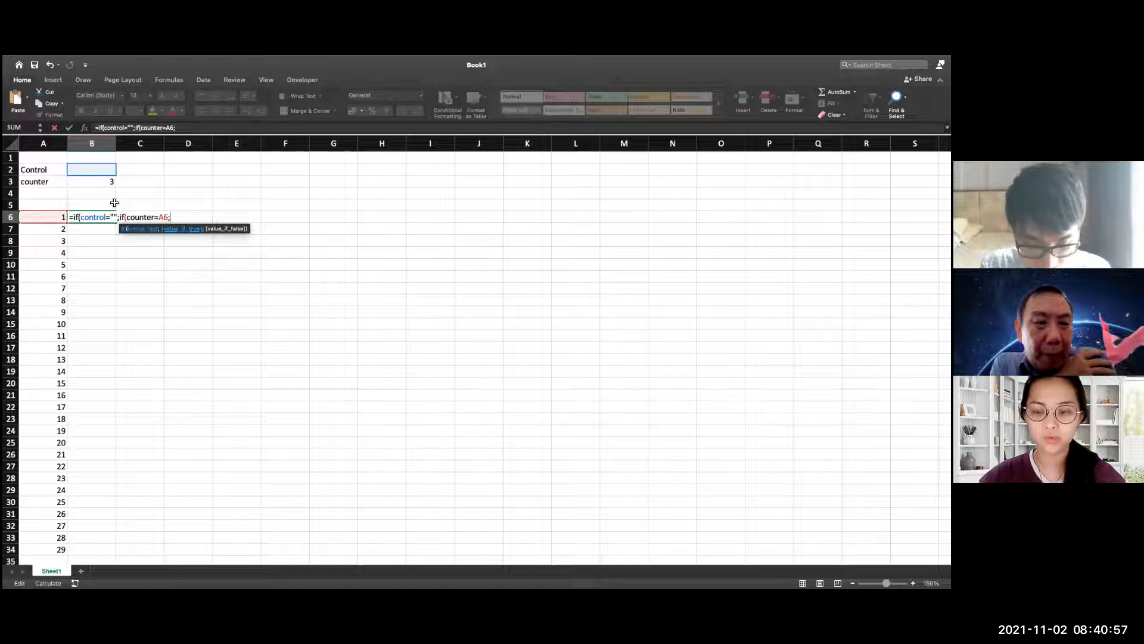
Enter R_ as the nested IF's value when the counter matches A6
text(r_)
key(BackSpace)
key(BackSpace)
text(R_)
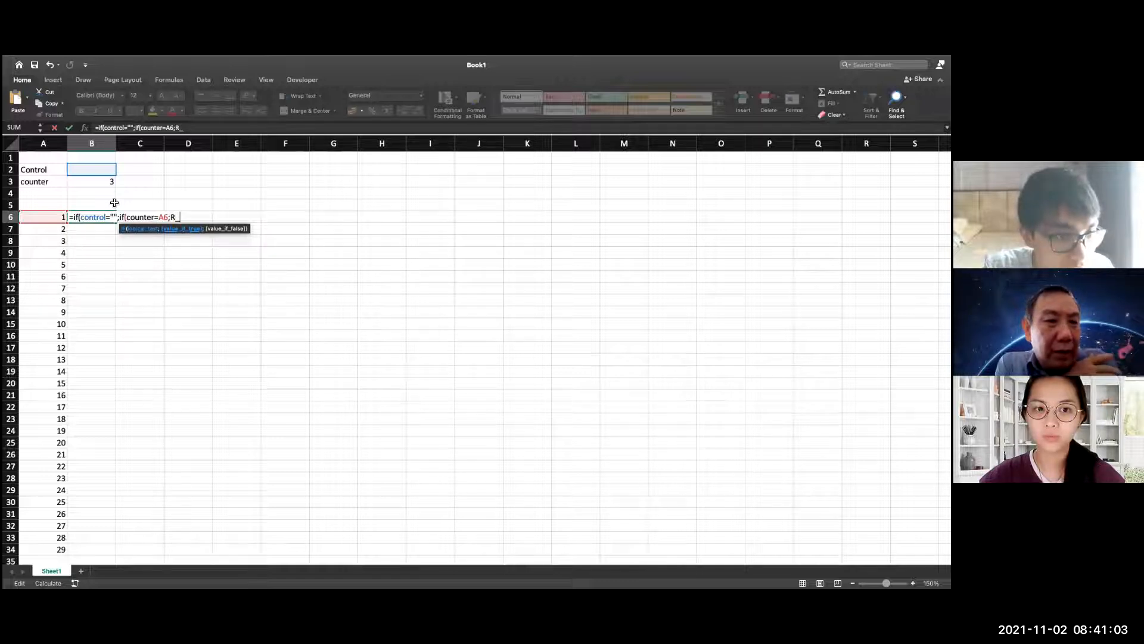
text(;)
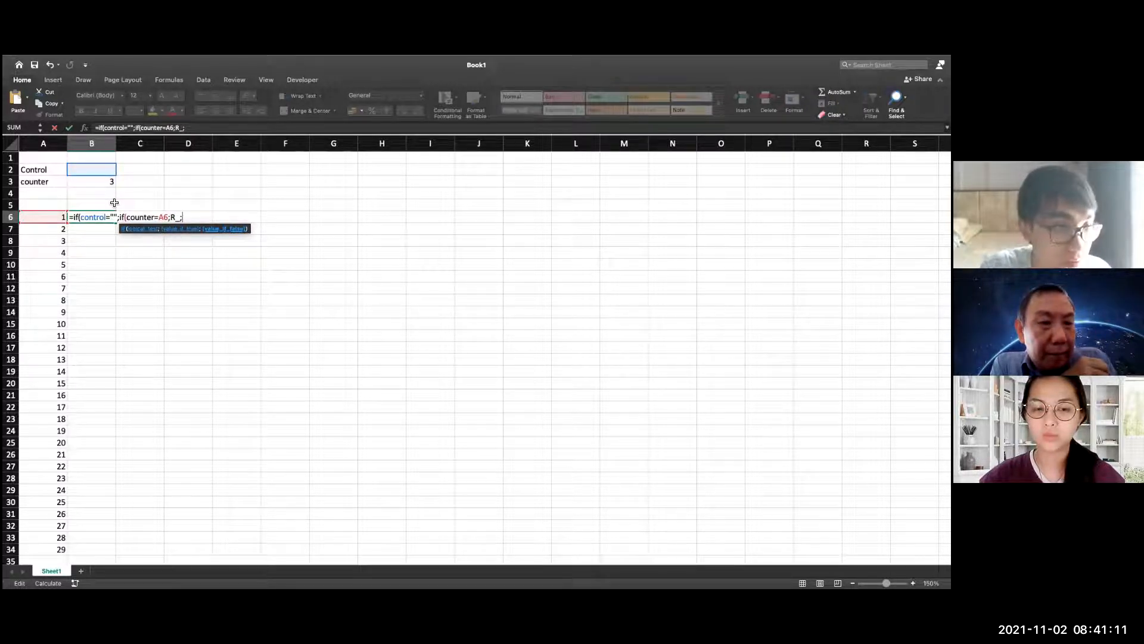
Set B6 itself as the nested IF's value if false and close the nested function
click(43, 220)
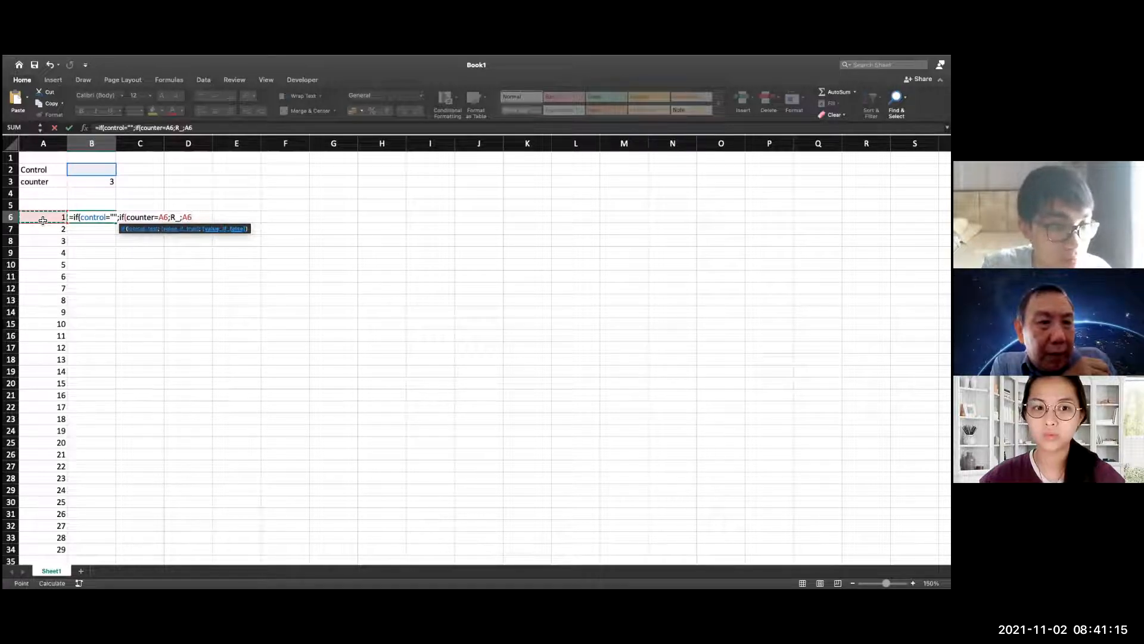
click(106, 240)
click(98, 219)
click(197, 218)
key(BackSpace)
text(6)
key(BackSpace)
text(6)
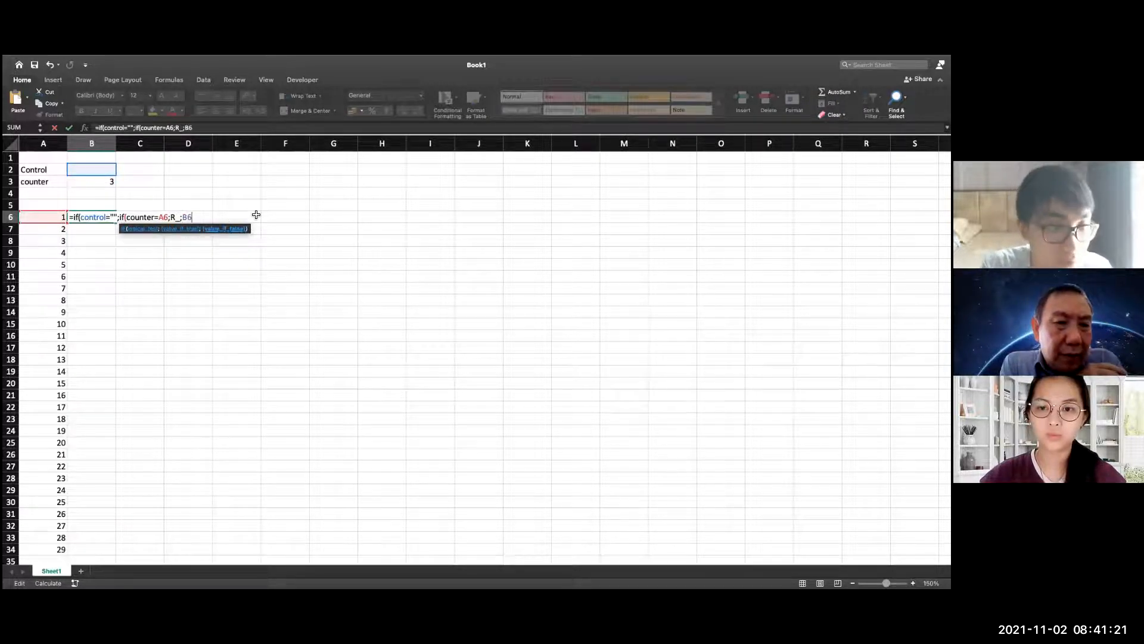
text())
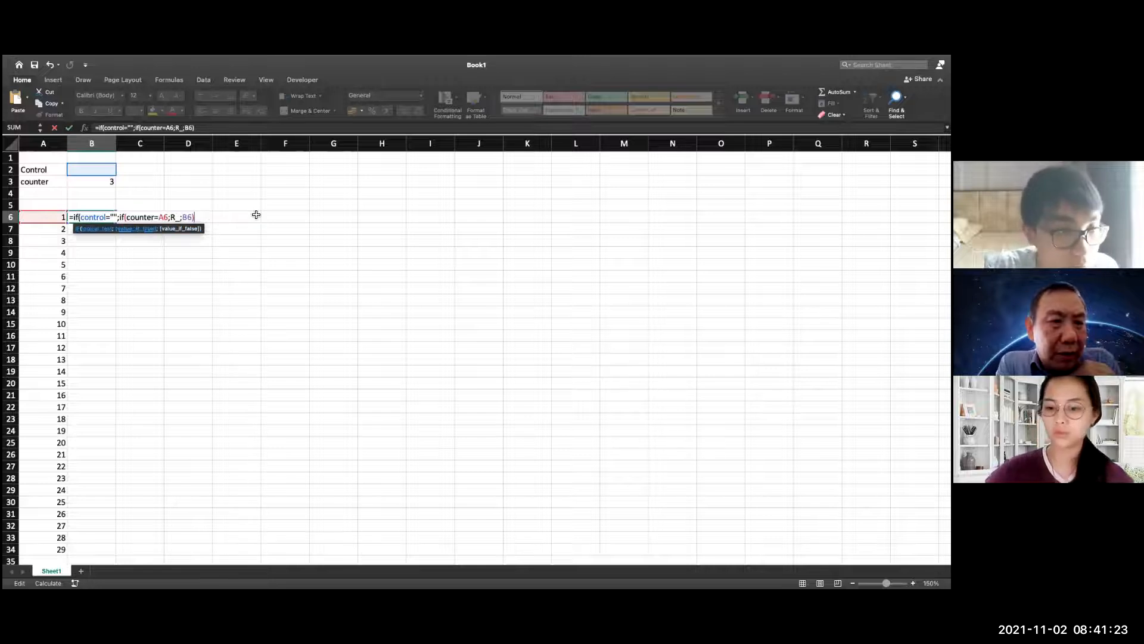
text(;)
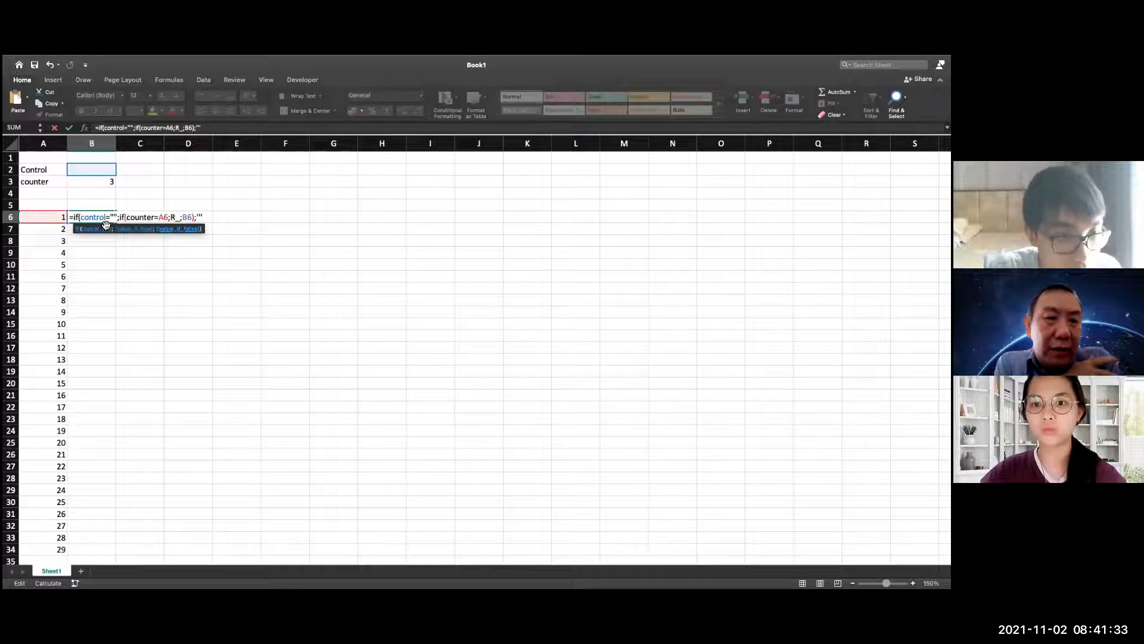
Complete the B6 formula with "" as the outer IF's value if false and try to enter it
text())
key(Return)
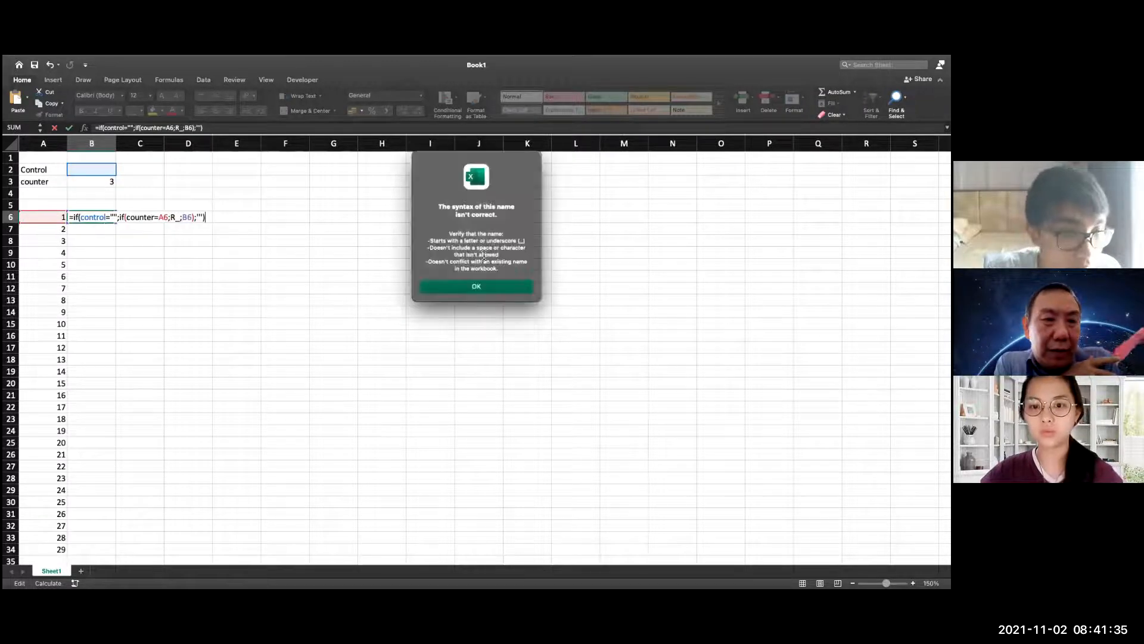
click(490, 285)
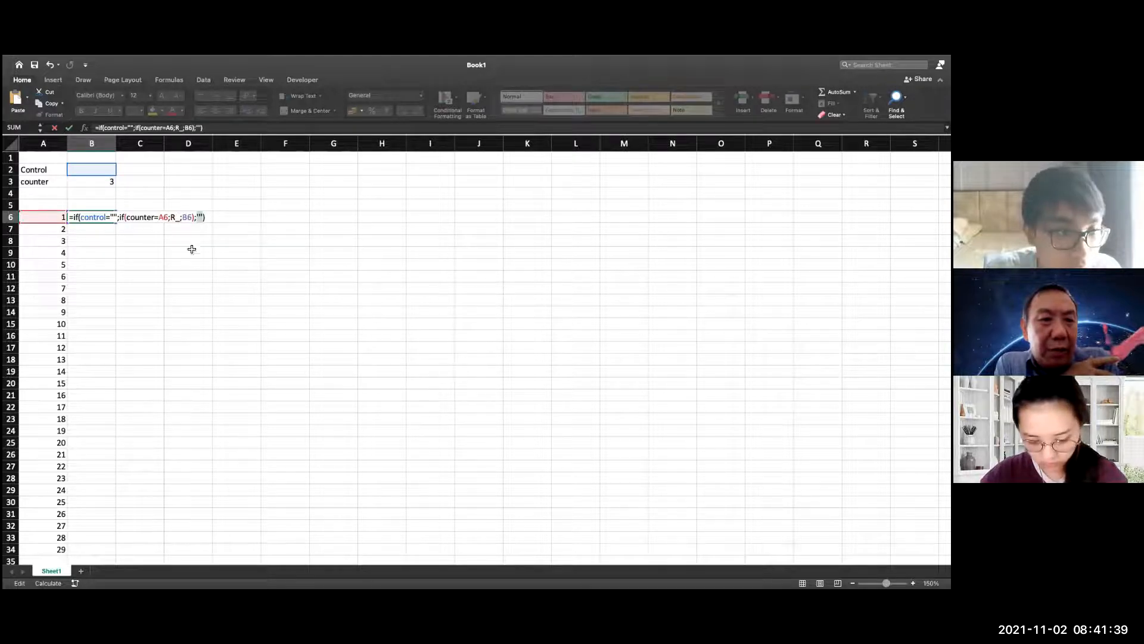
key(Return)
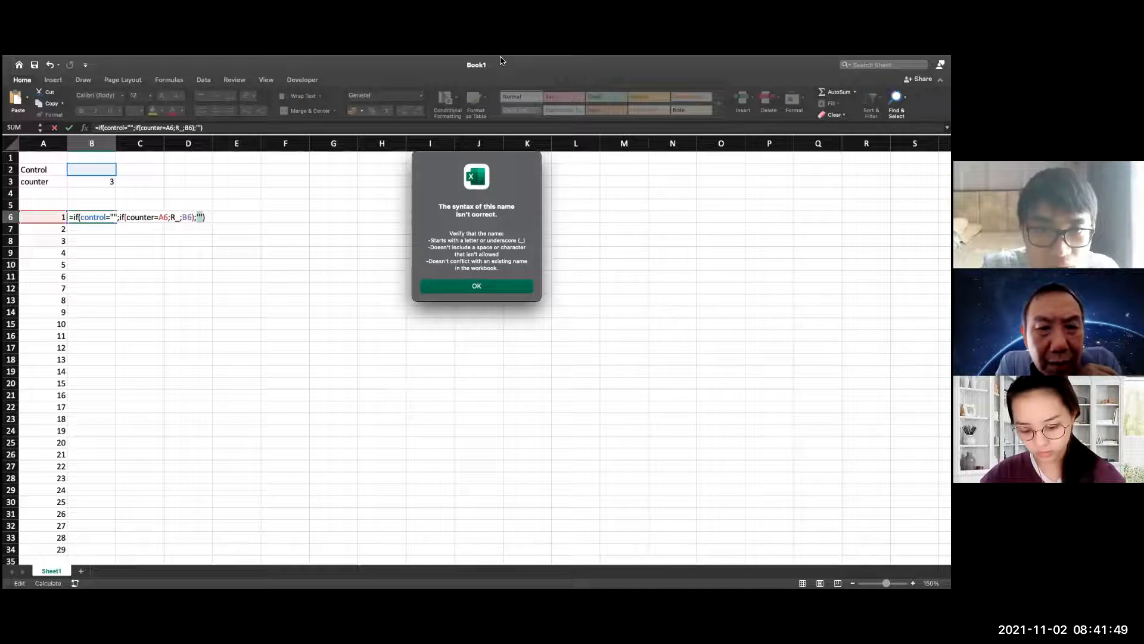
Dismiss the name syntax warning, cut the formula text out of cell B6 and stop editing the cell
mouse_move(499, 57)
click(471, 82)
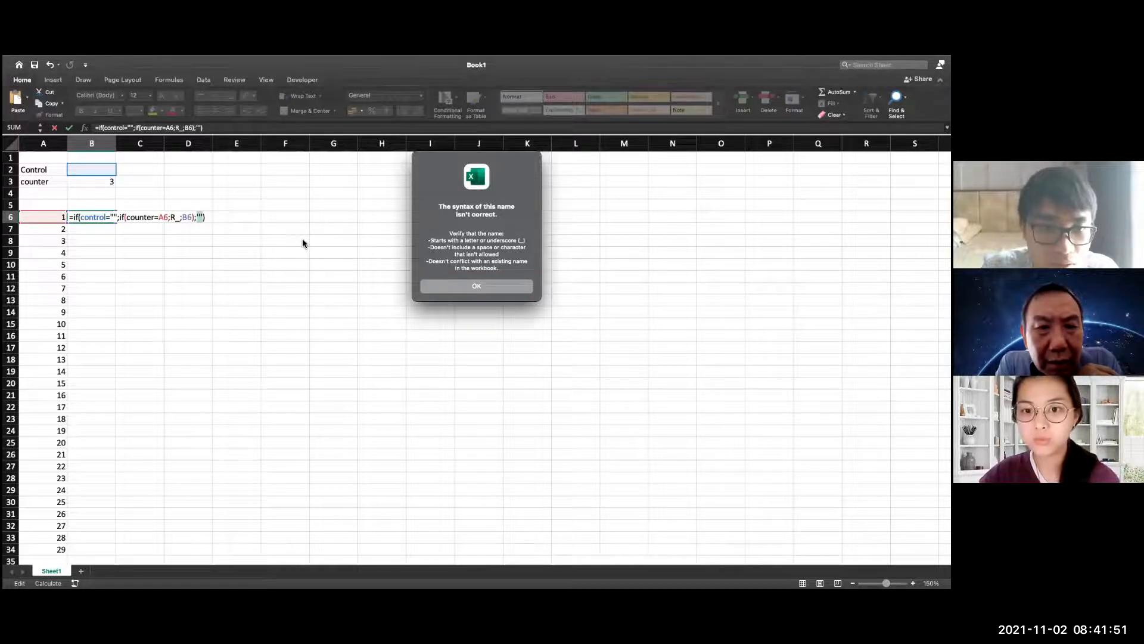
click(501, 254)
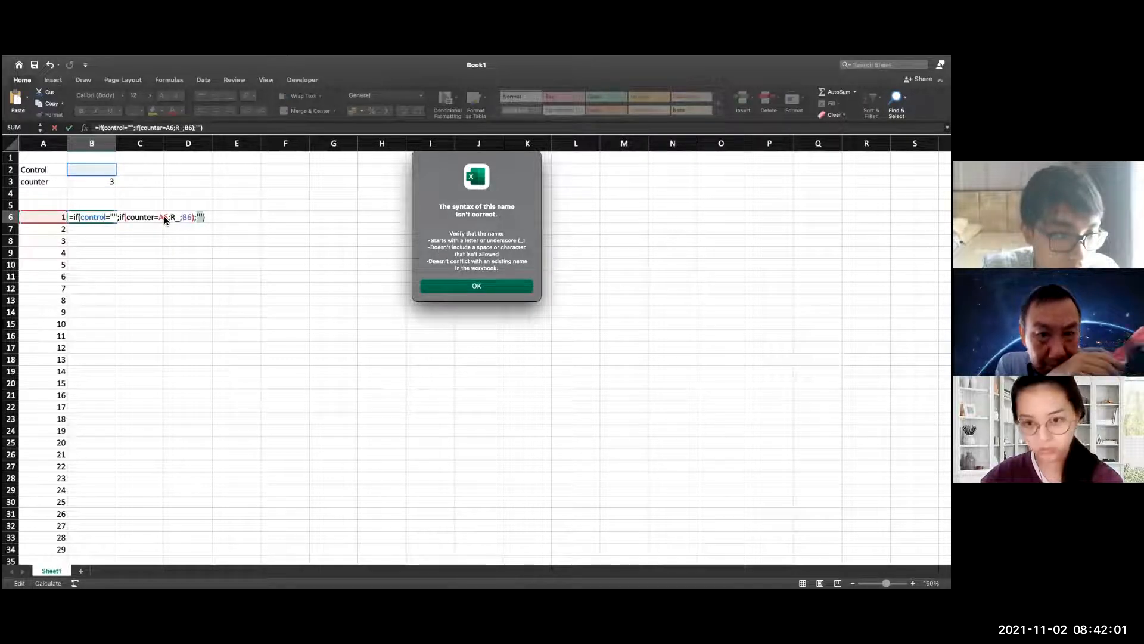
key(Return)
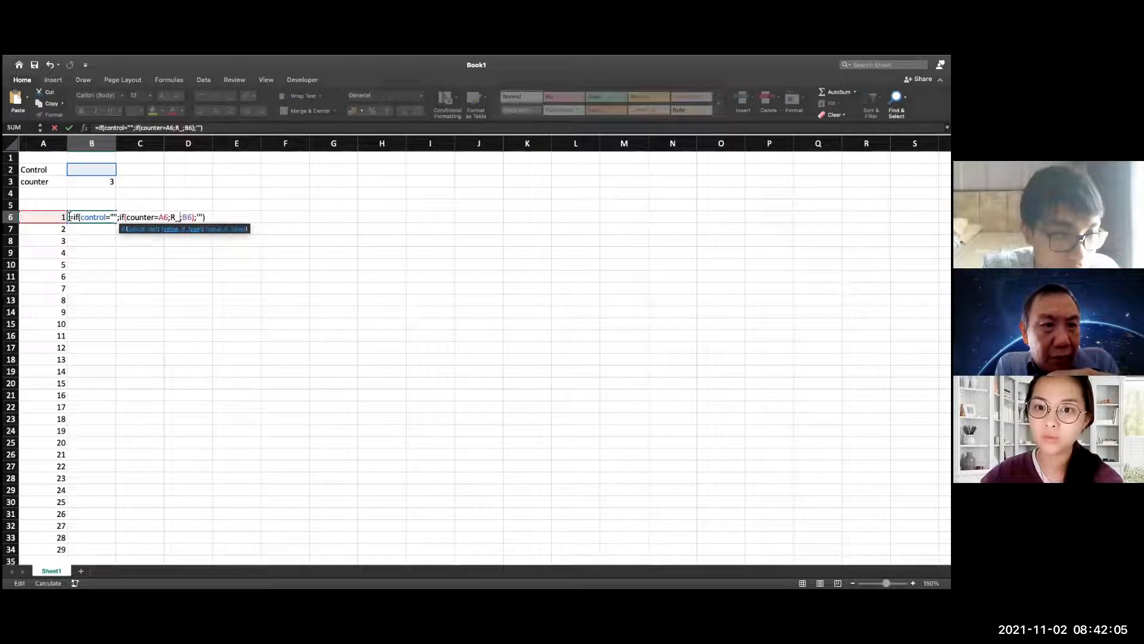
key(Escape)
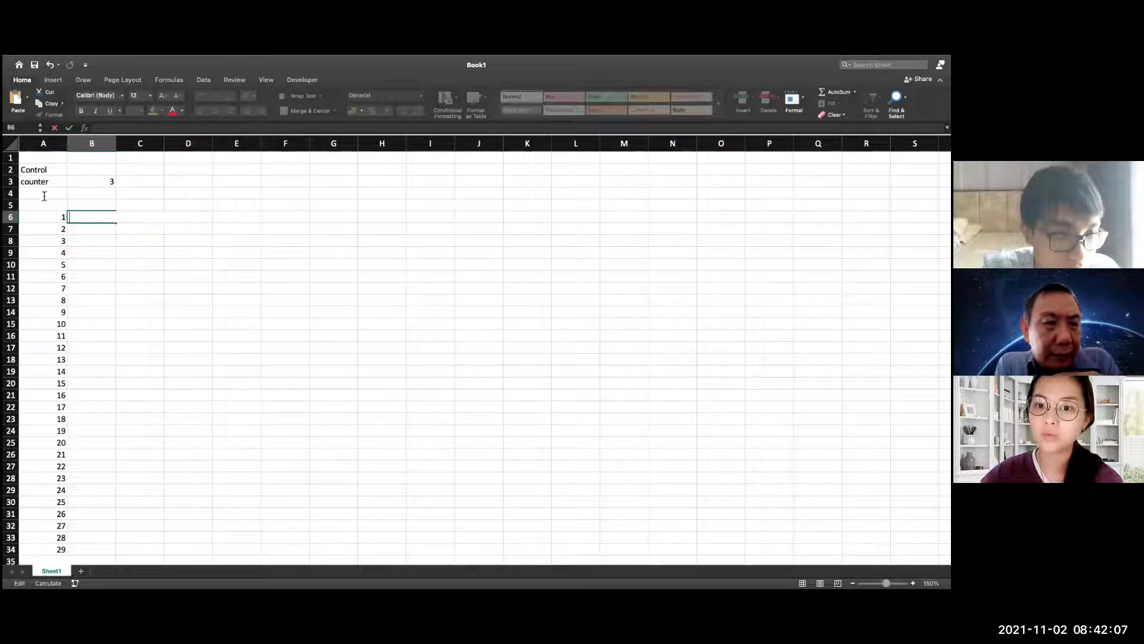
Label cell A4 "Random" and enter =RANDBETWEEN(1;1000) beside it in B4
click(44, 195)
text(Random)
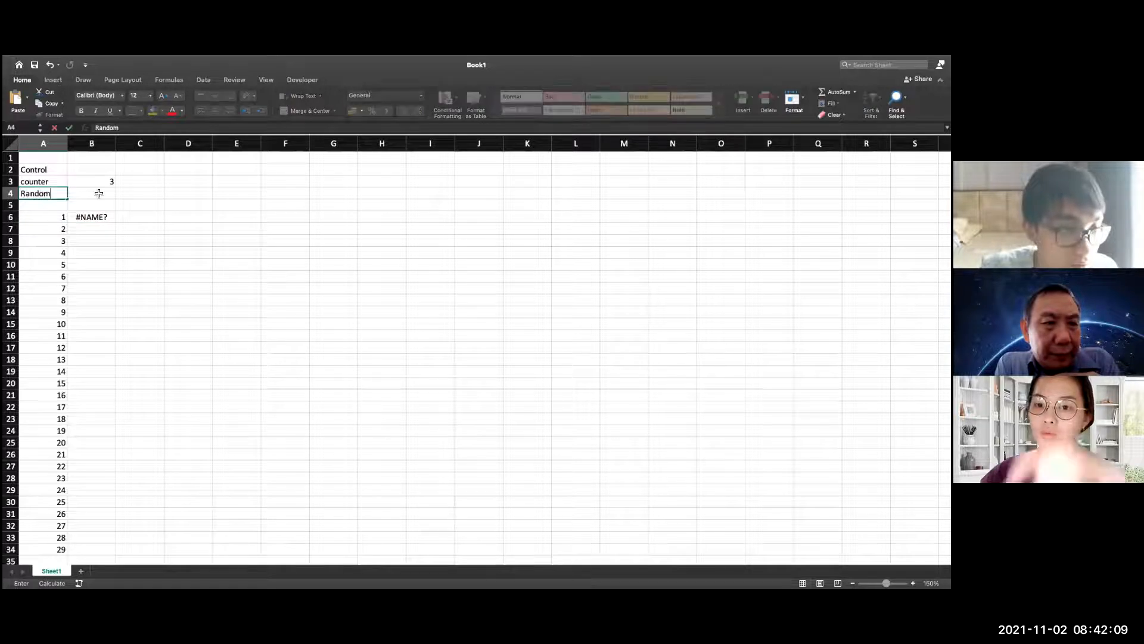
click(99, 193)
text(=rand)
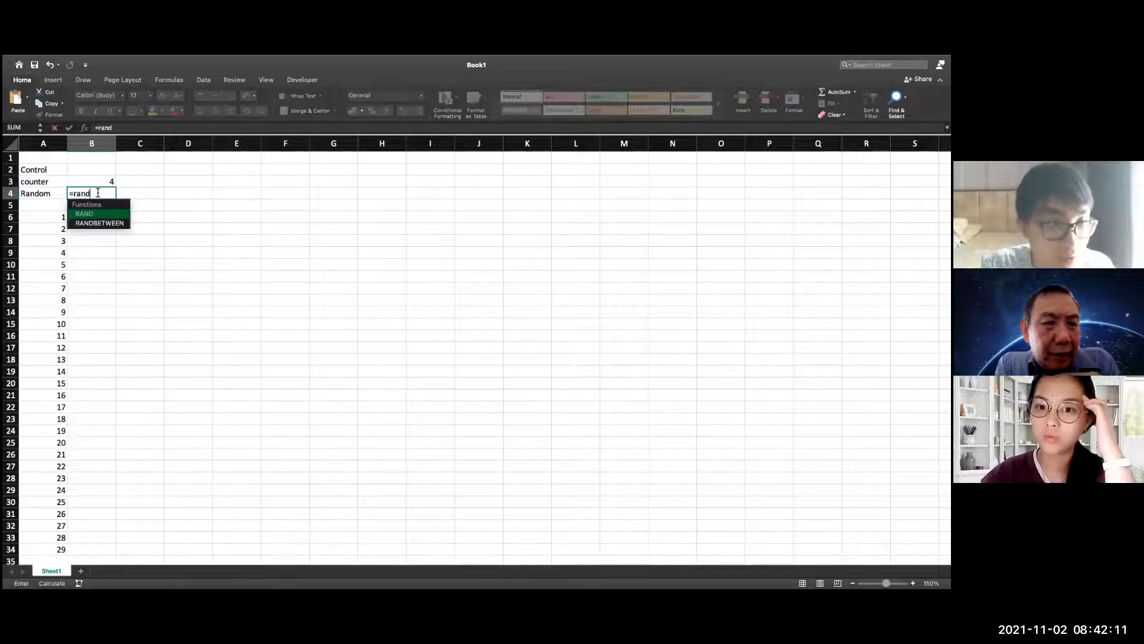
double_click(101, 223)
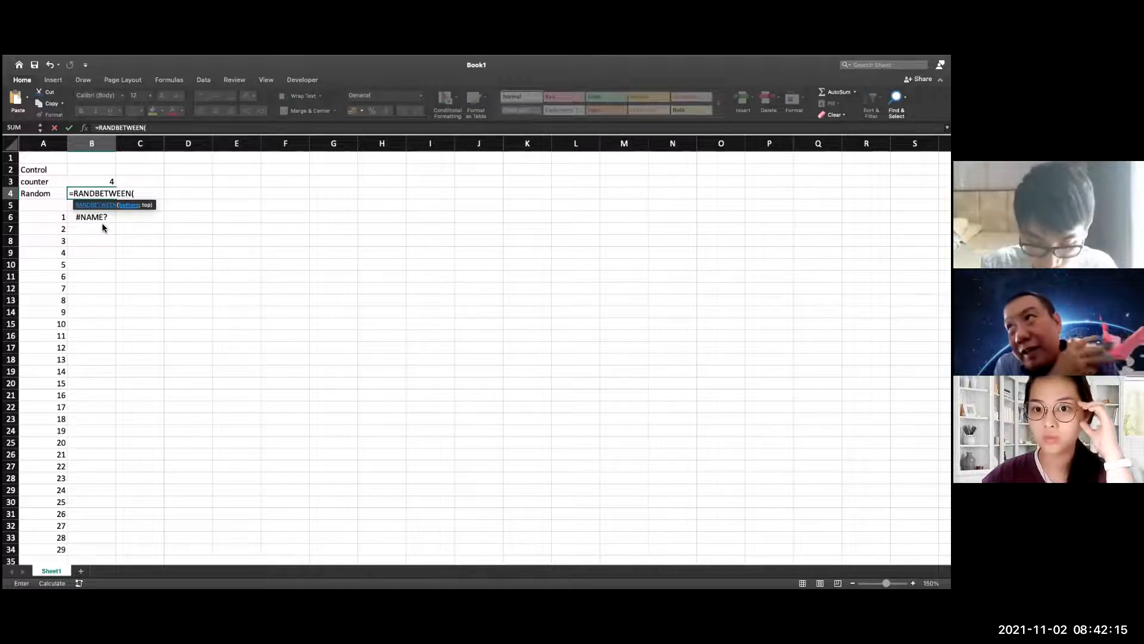
text(1;100))
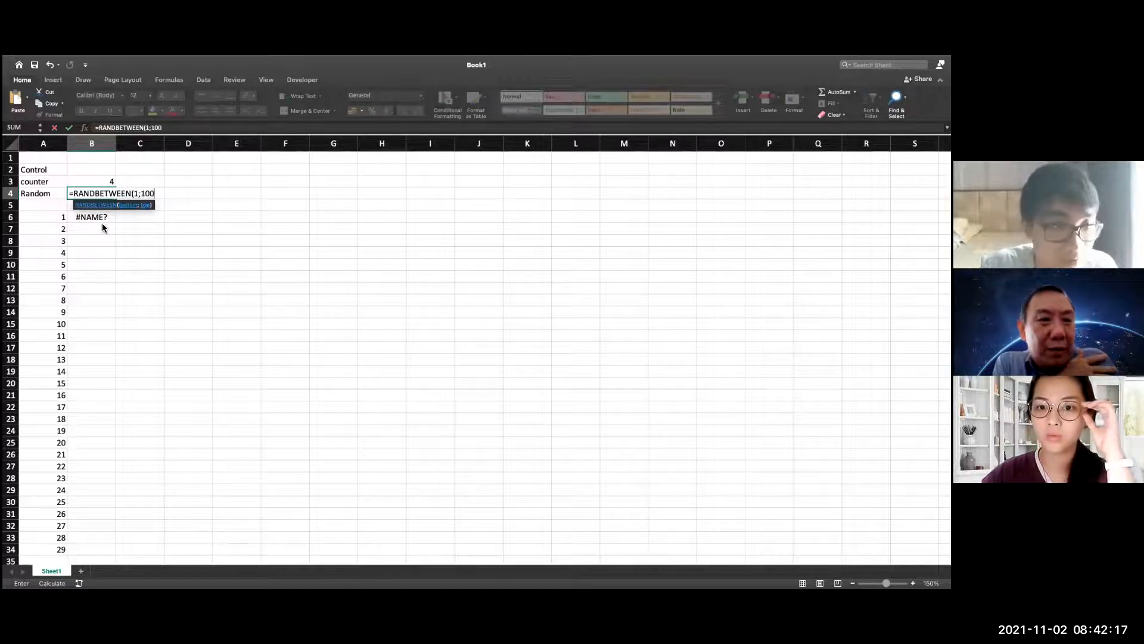
key(BackSpace)
key(BackSpace)
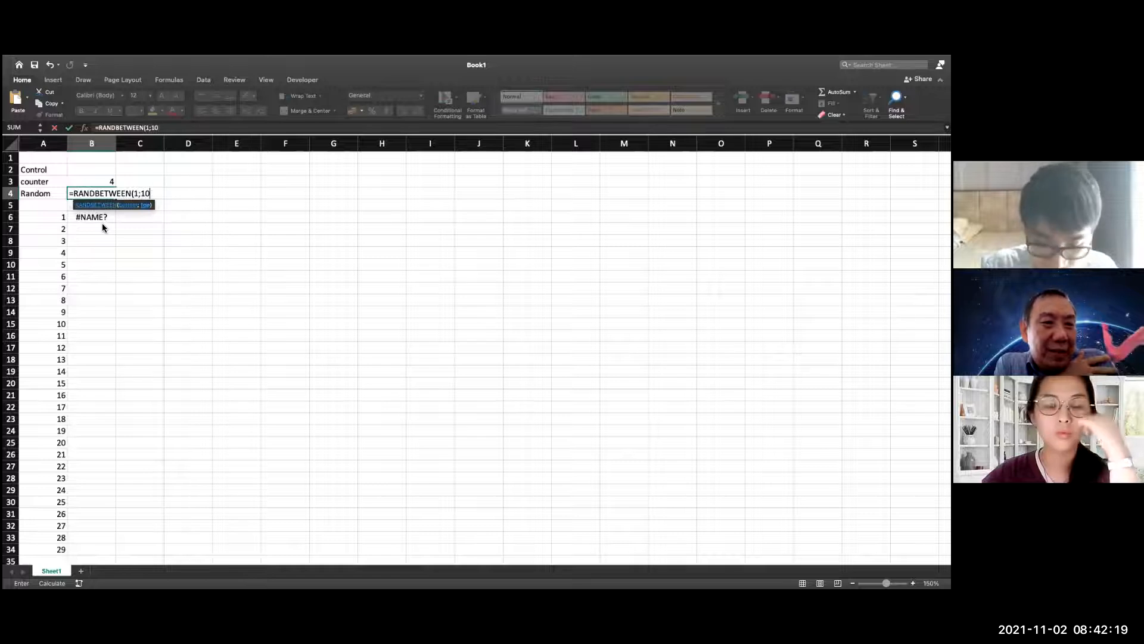
text(00))
key(Return)
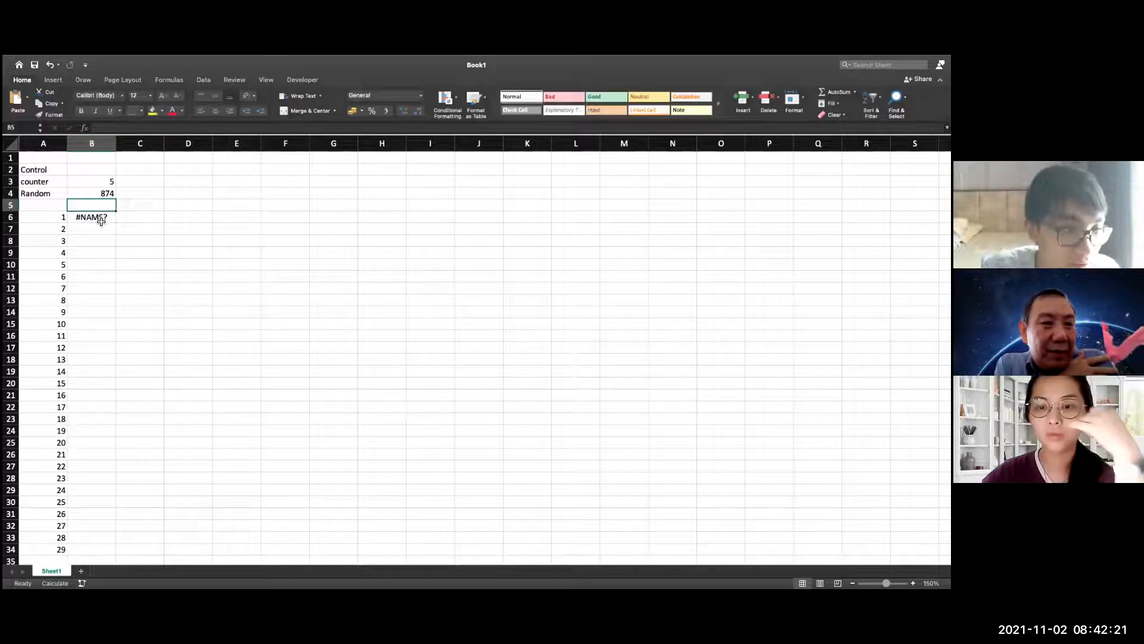
double_click(101, 218)
key(BackSpace)
key(BackSpace)
key(BackSpace)
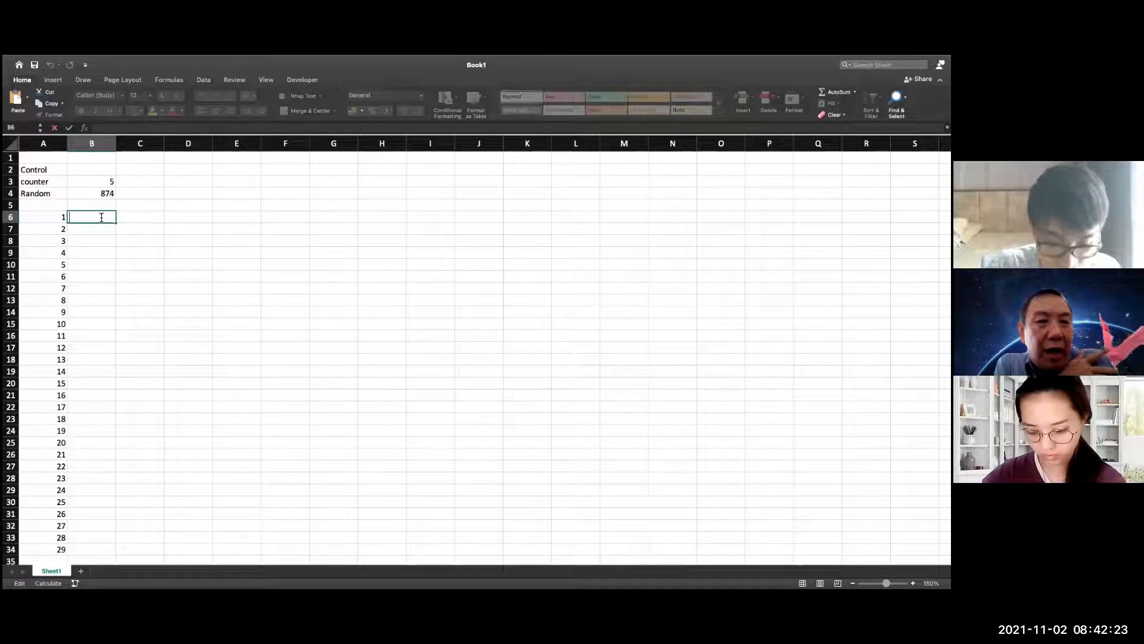
key(Escape)
Assign the name R_ to the random number cell B4
click(84, 192)
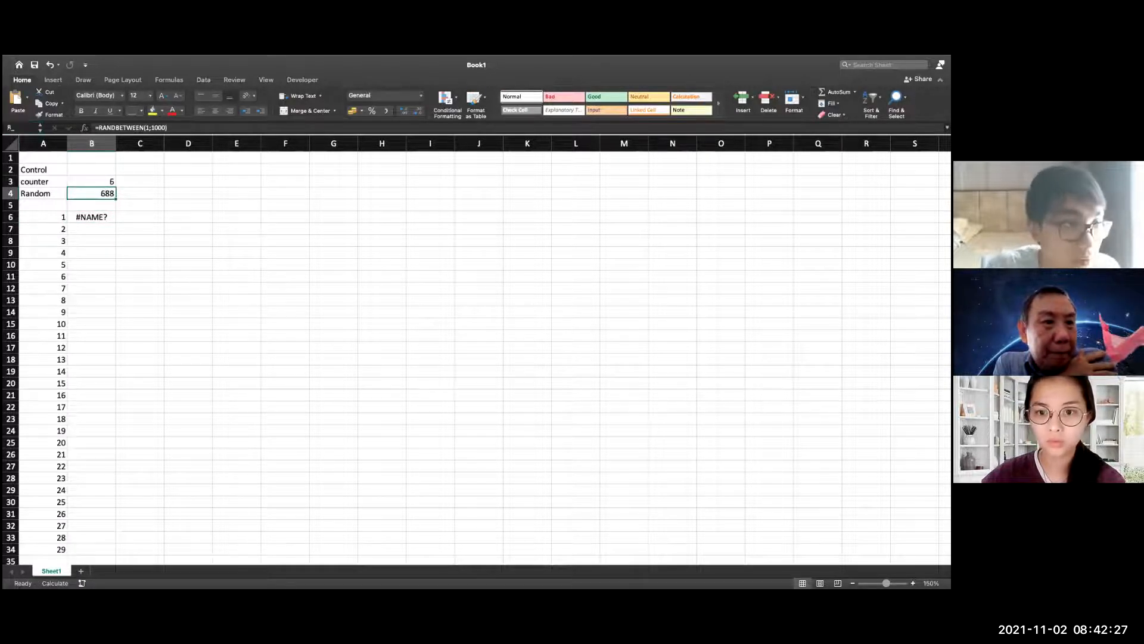
Replace the contents of B6 with the cut formula =if(control="";if(counter=A6;R_;B6);"") and try to enter it
click(98, 221)
text(=if)
key(Return)
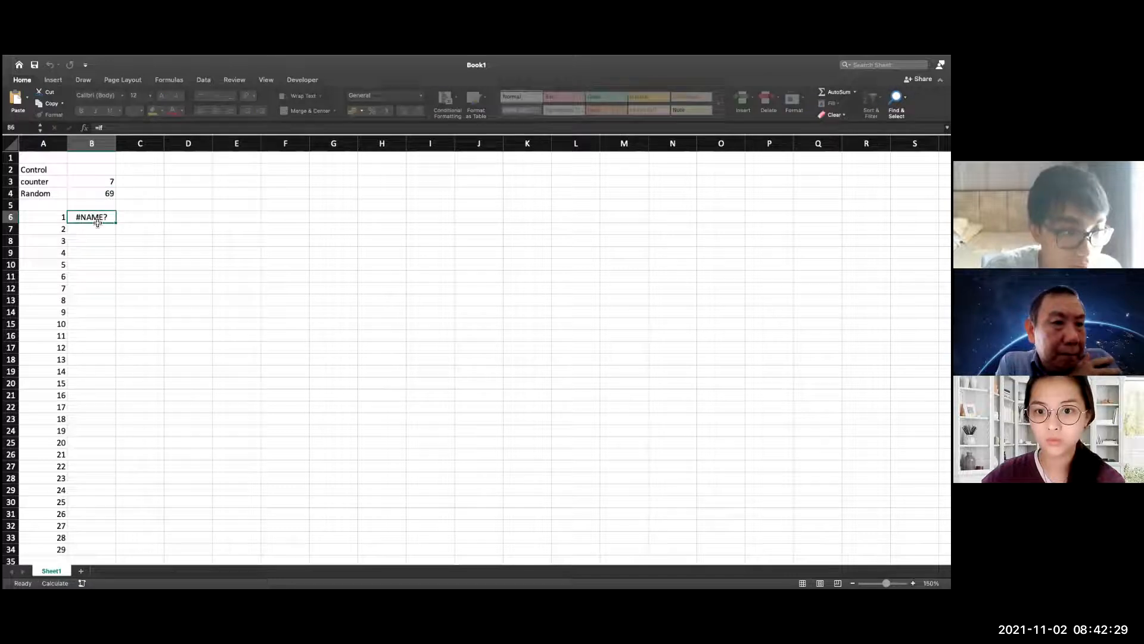
double_click(97, 219)
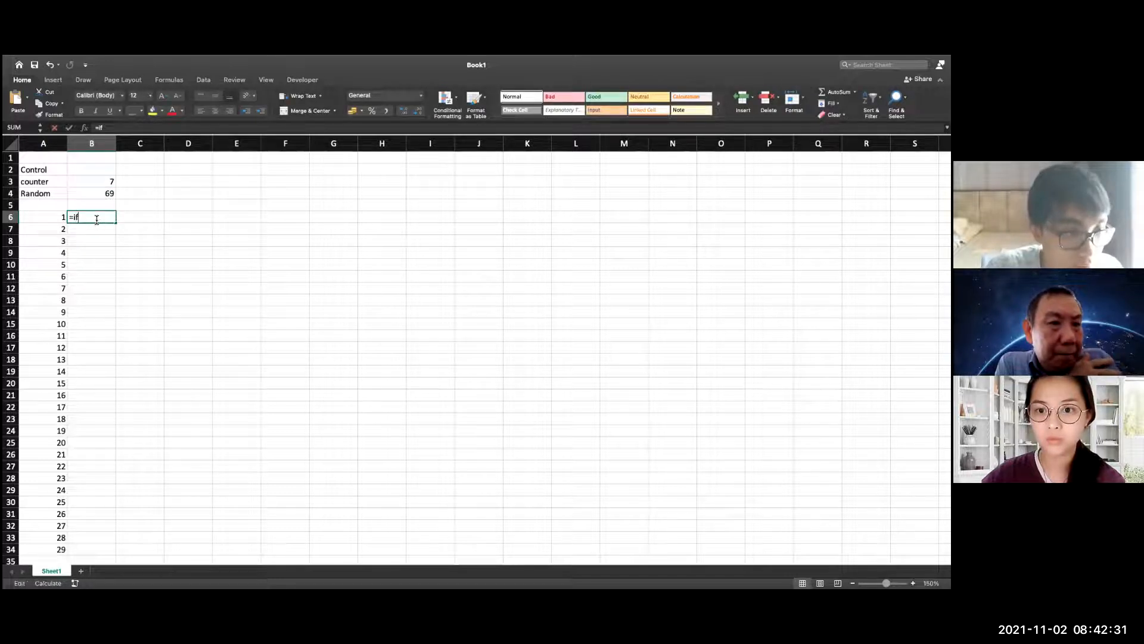
key(BackSpace)
key(BackSpace)
key(BackSpace)
text(=if(control="";if(counter=A6;R_;B6);""))
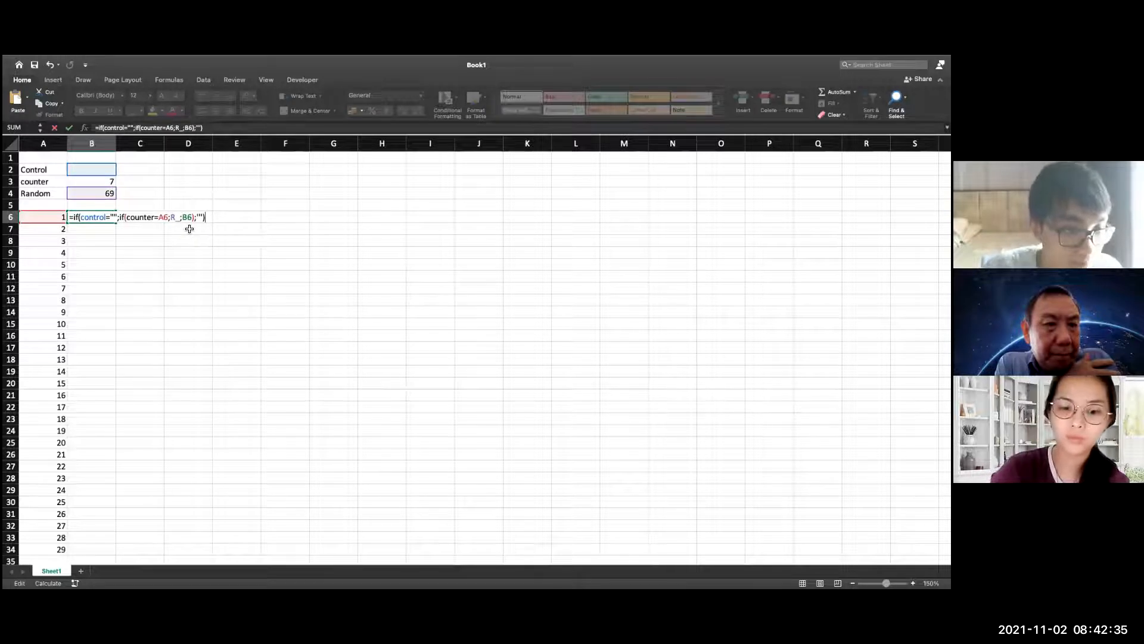
key(Return)
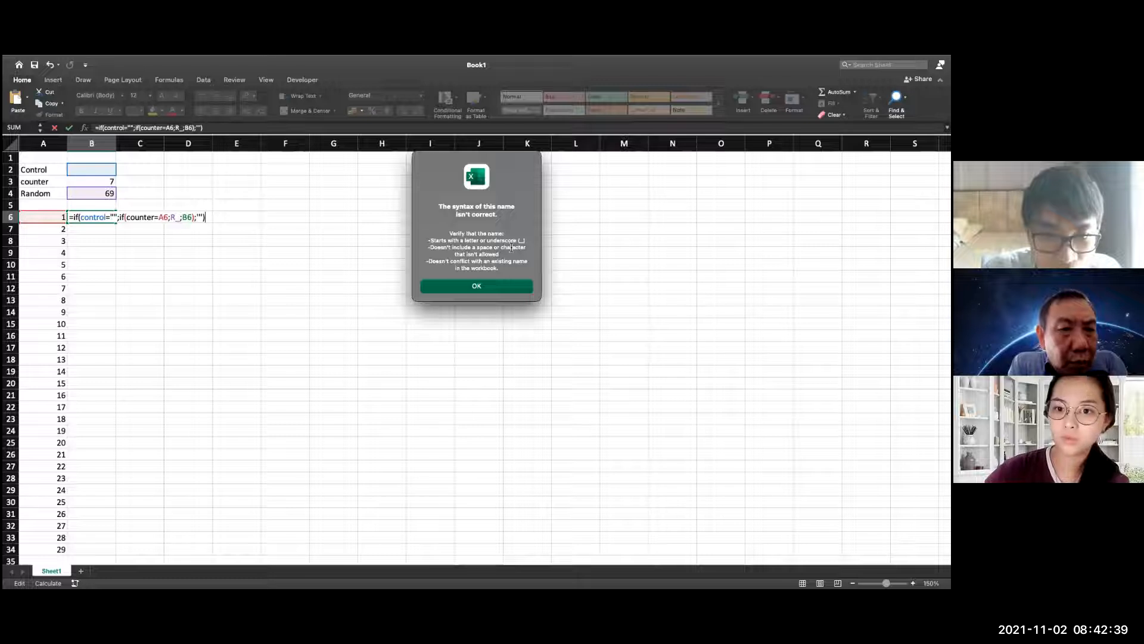
click(477, 285)
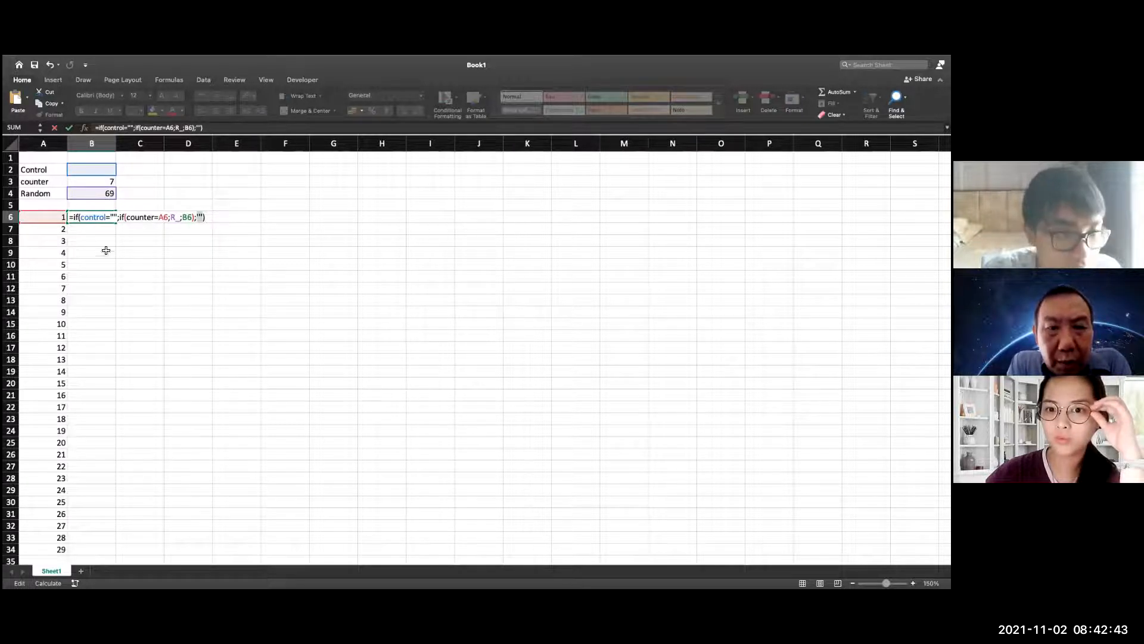
Cancel the B6 edit and assign the name Randnum to the random number cell B4
click(179, 220)
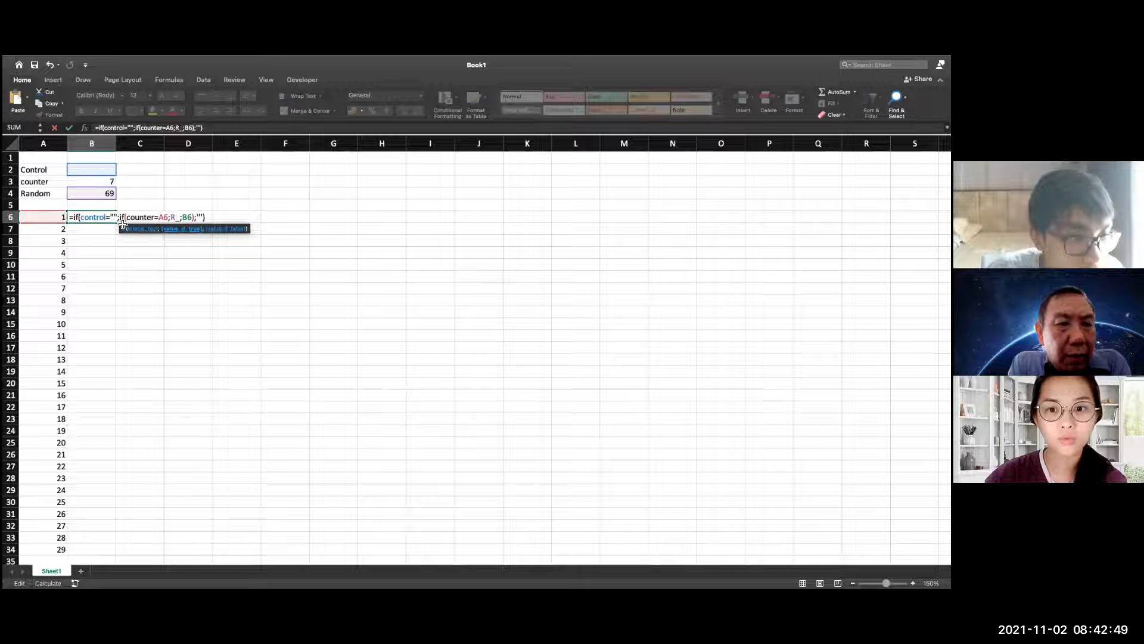
key(Escape)
click(104, 197)
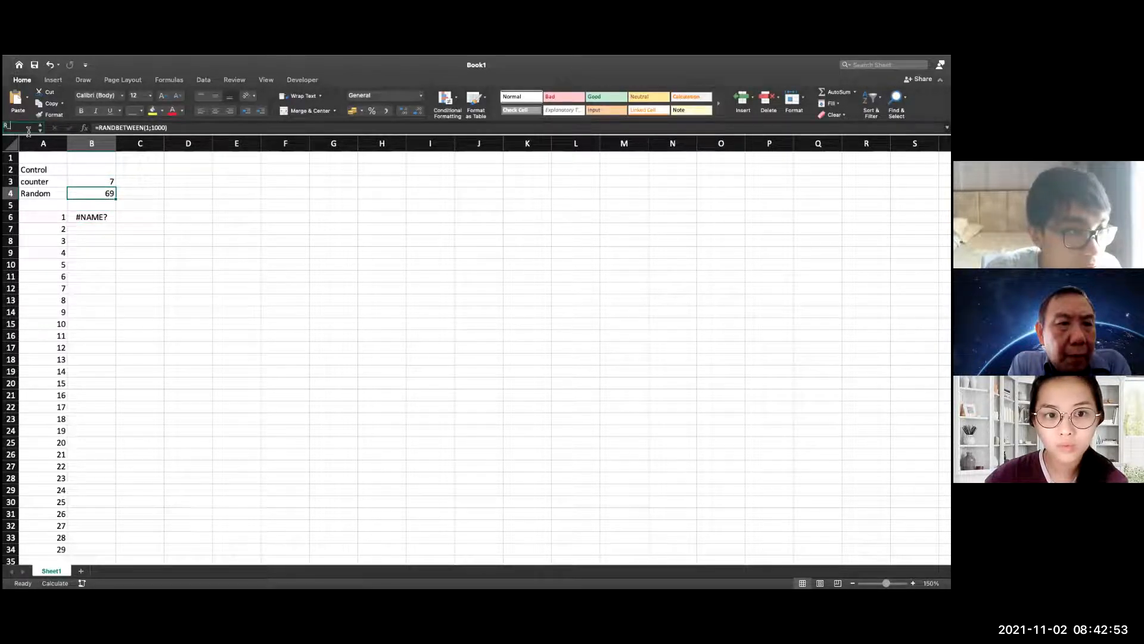
click(28, 128)
text(Ra)
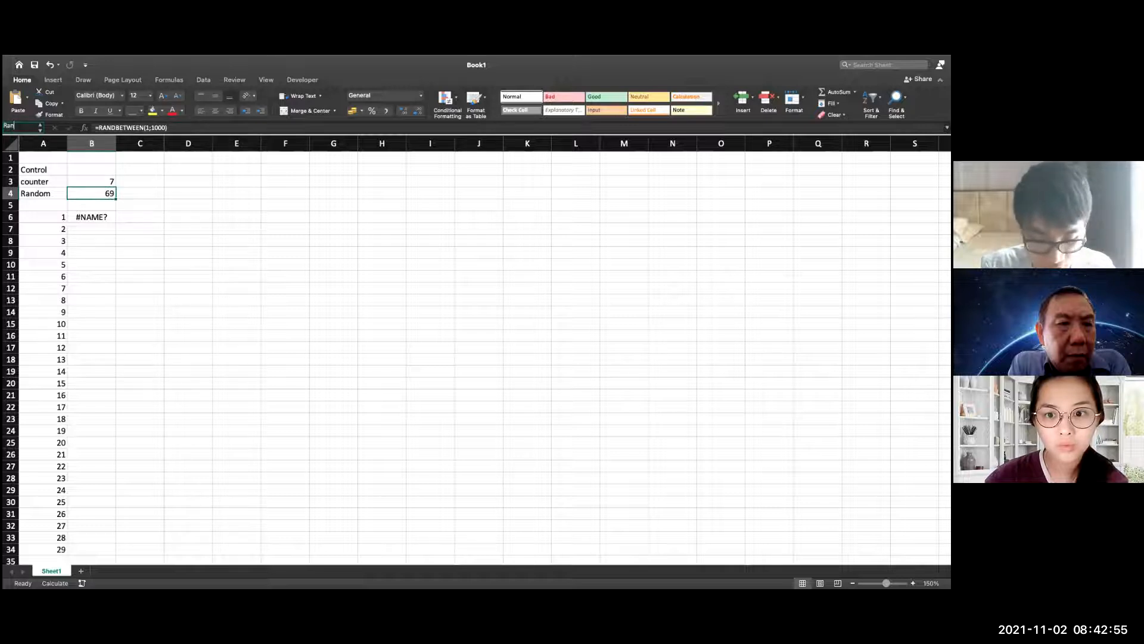
text(n)
key(BackSpace)
text(ndom)
key(Return)
Delete the defined name R_ from the workbook and confirm Randnum with the range =Sheet1!$B$4
click(145, 204)
click(92, 193)
click(201, 79)
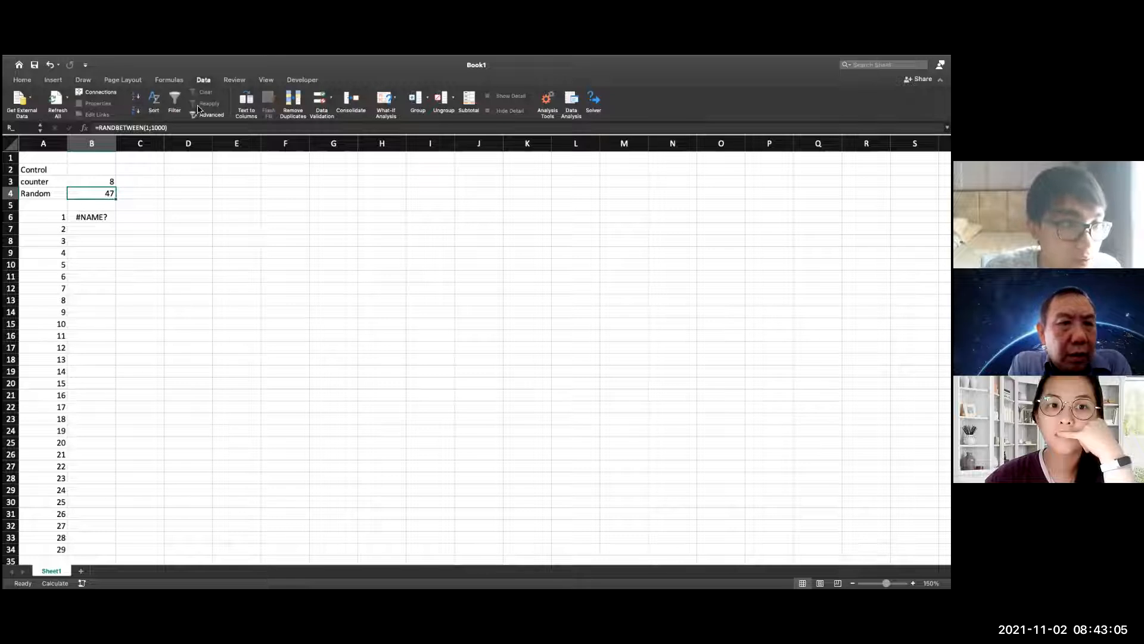
click(177, 81)
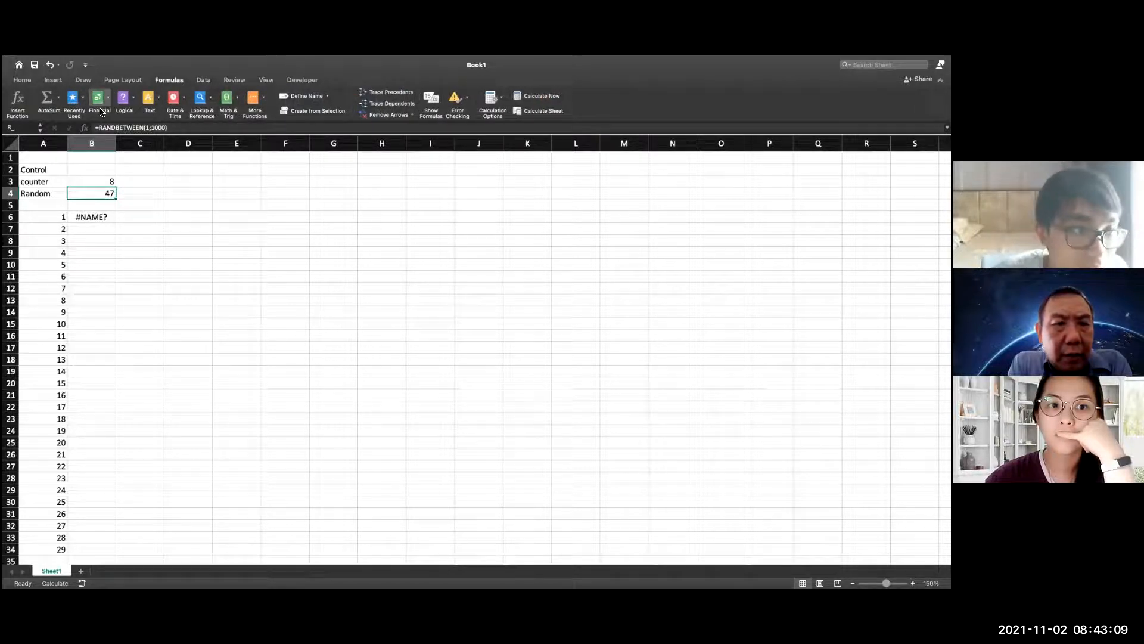
click(305, 96)
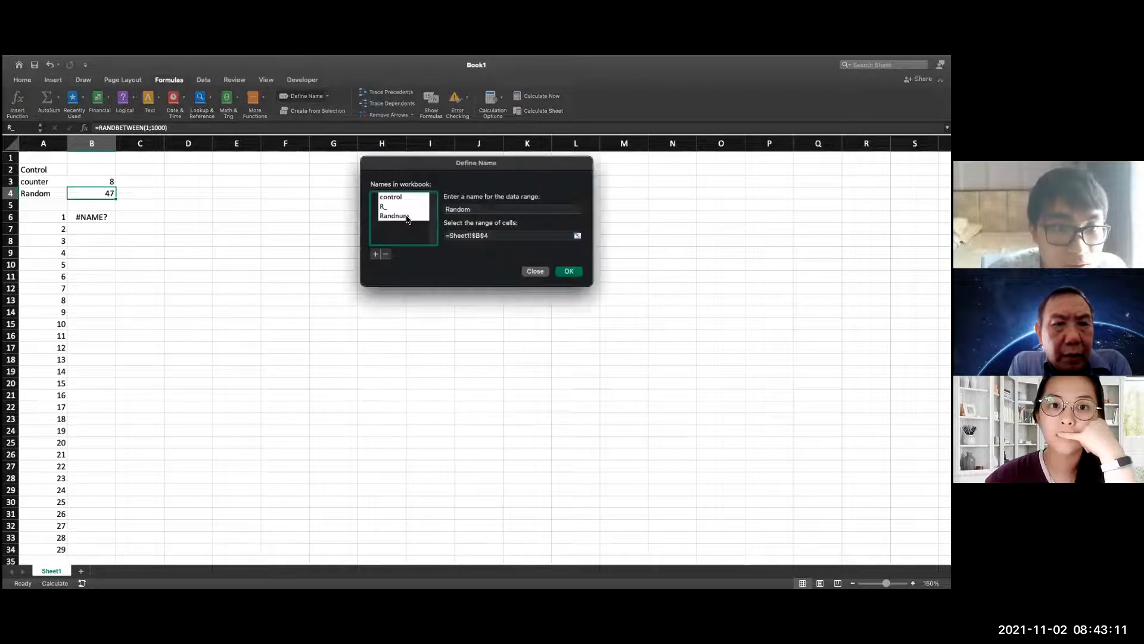
click(393, 216)
click(394, 207)
click(386, 254)
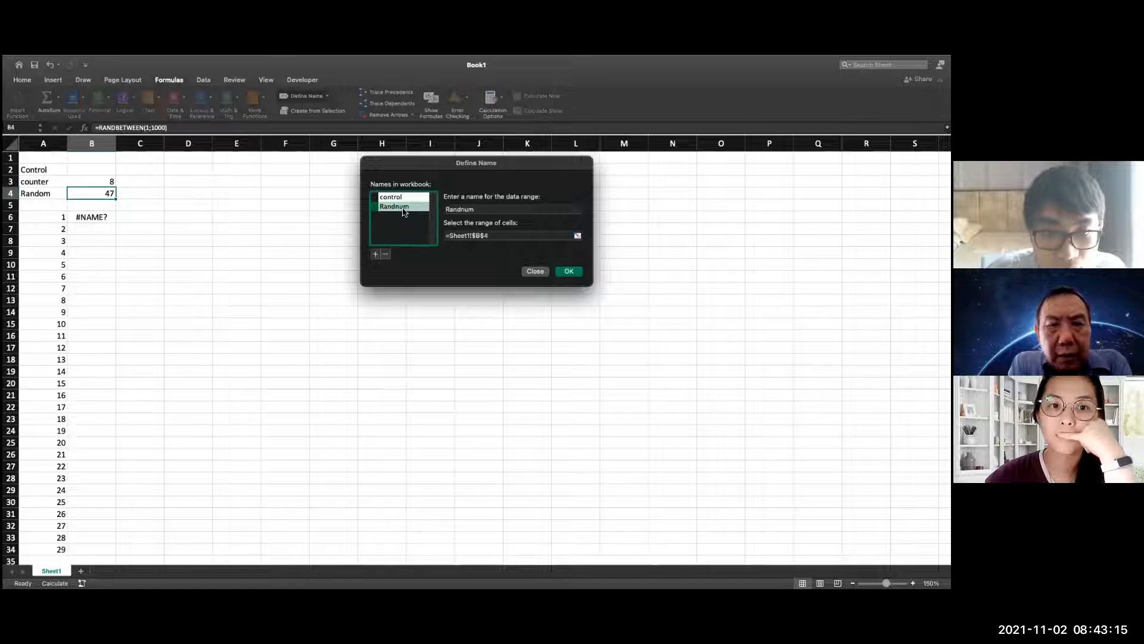
click(577, 236)
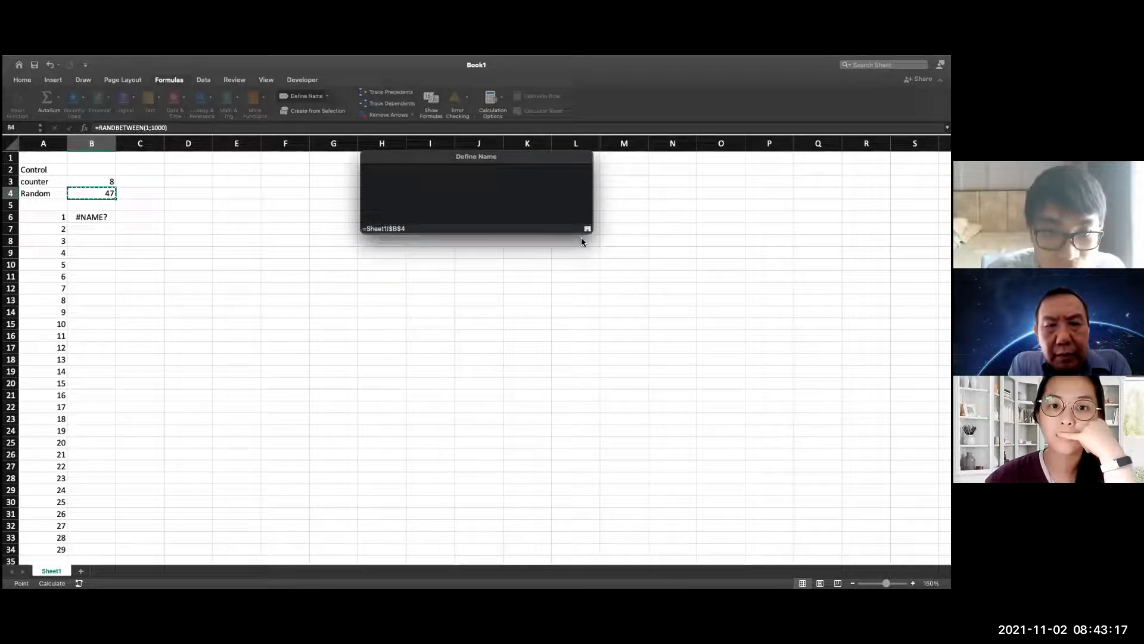
key(Return)
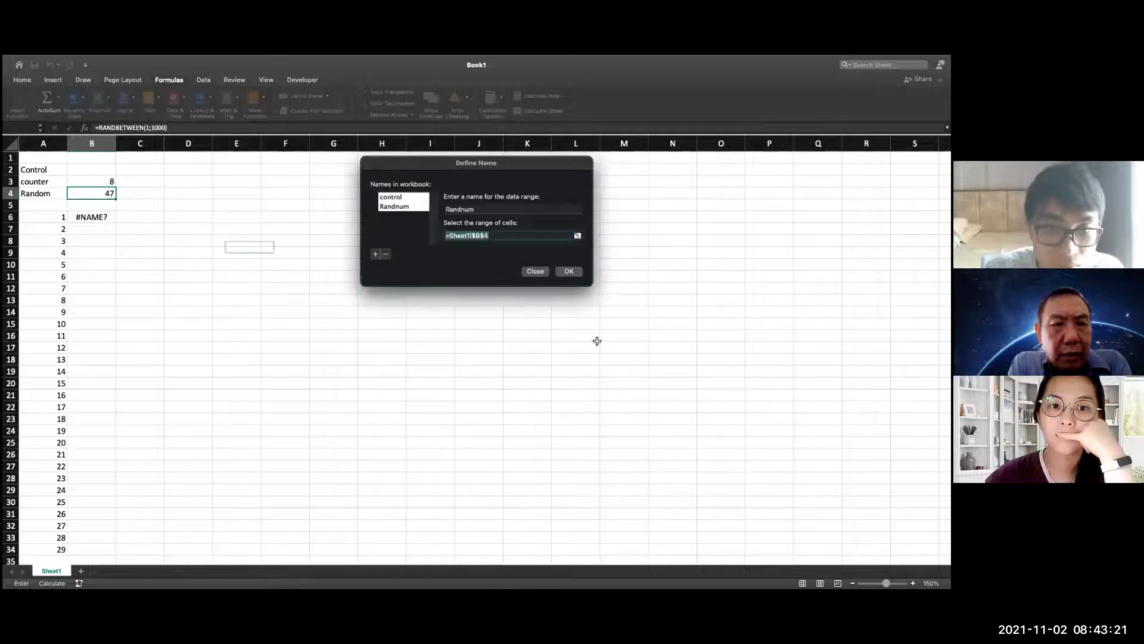
click(573, 272)
Paste the cut formula =if(control="";if(counter=A6;R_;B6);"") into B6, keeping only one leading equals sign
click(90, 217)
text(=if)
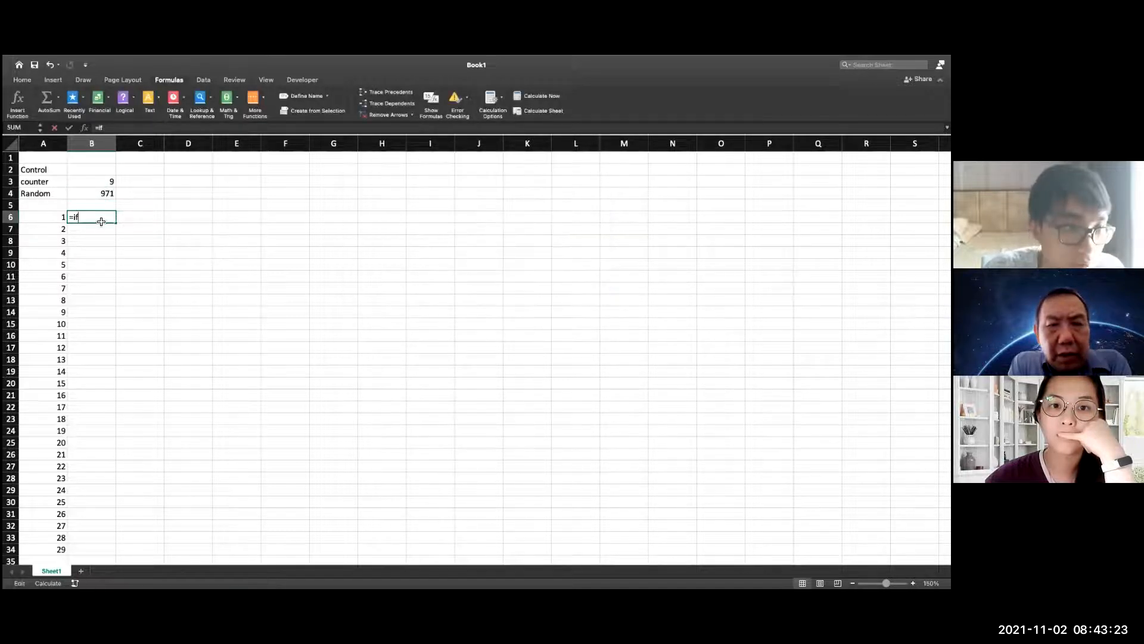
click(98, 225)
key(BackSpace)
key(BackSpace)
key(super+v)
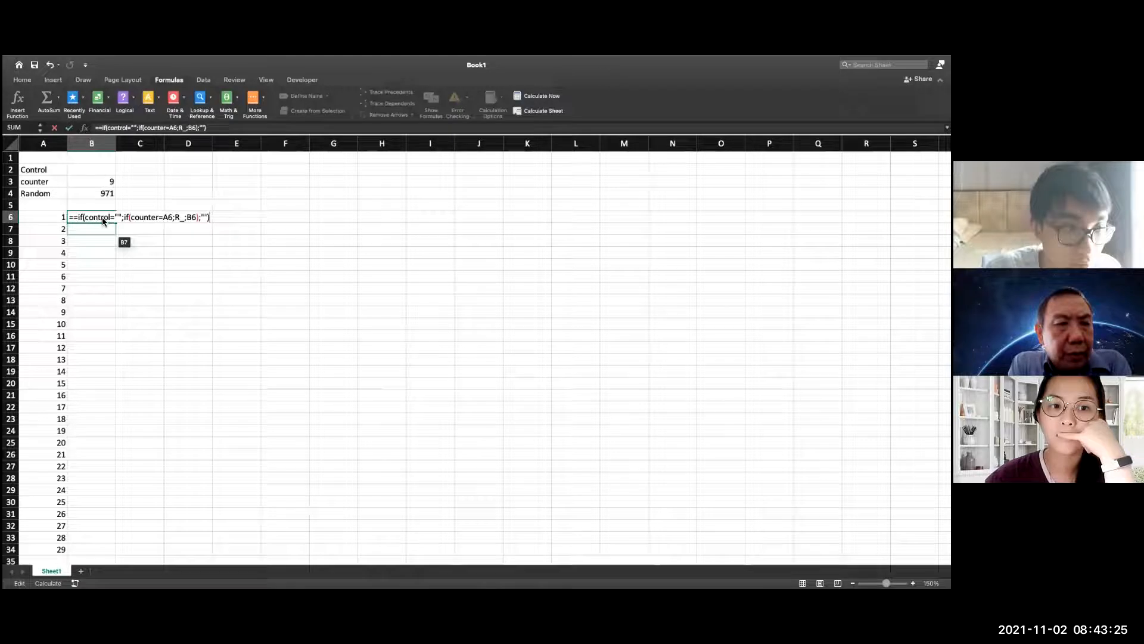
click(76, 220)
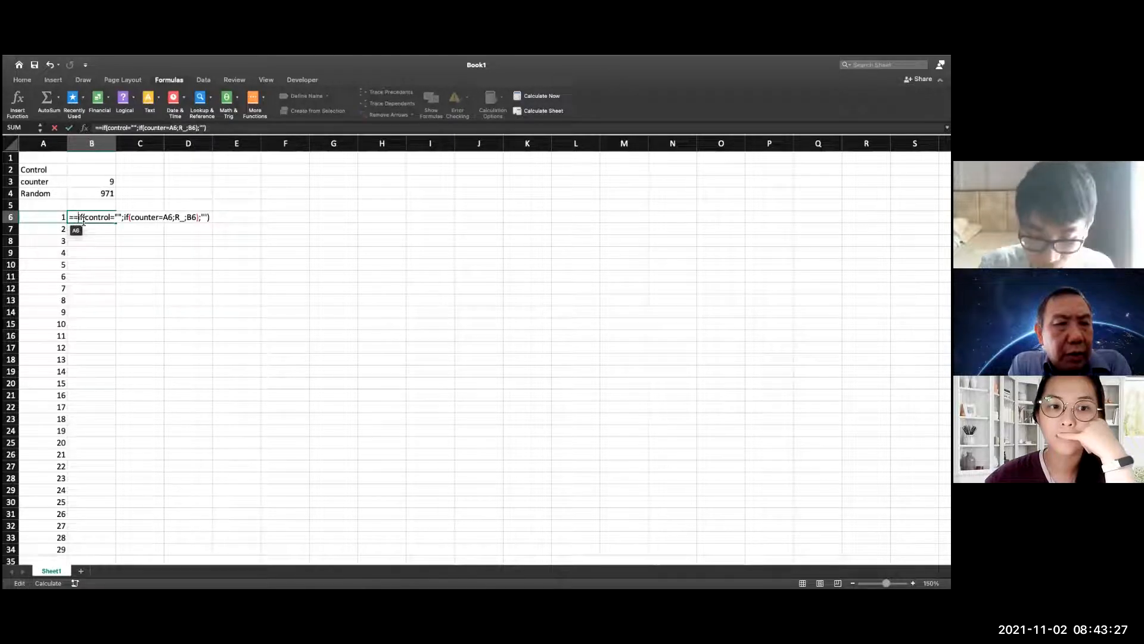
key(BackSpace)
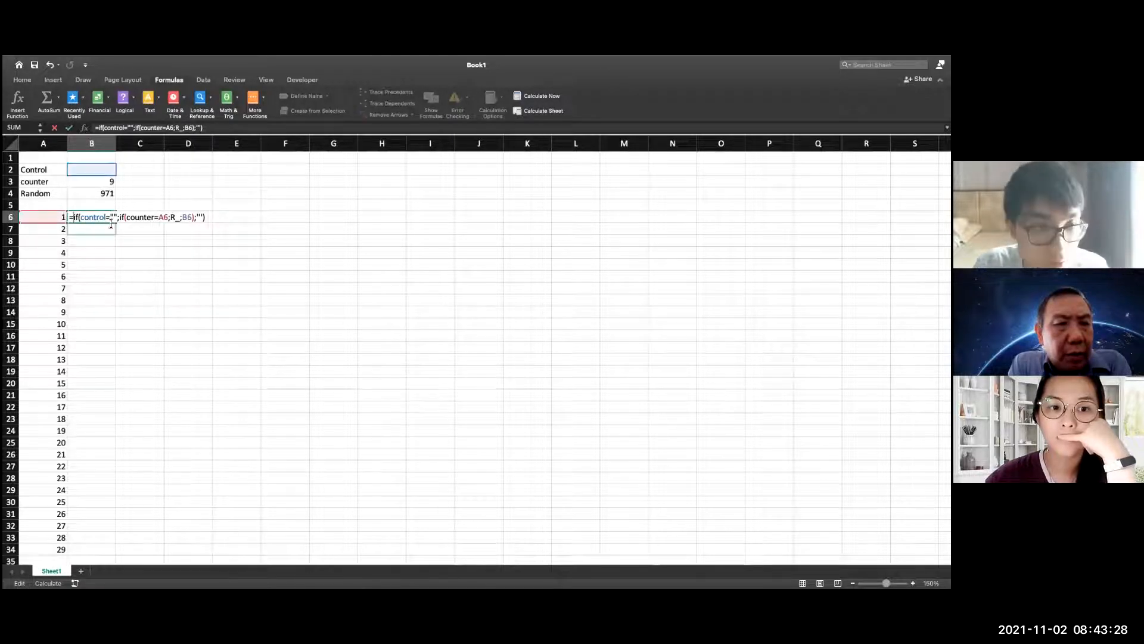
Replace R_ with Randnum in the B6 formula, try to enter it and dismiss the name syntax warning
double_click(178, 218)
key(BackSpace)
text(Randnum)
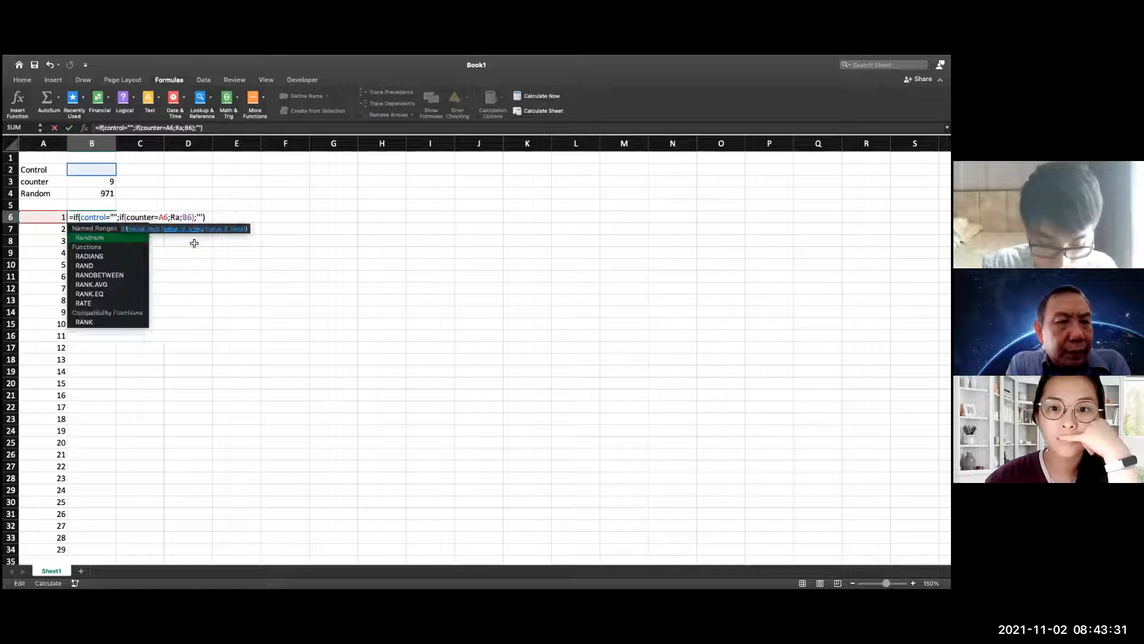
key(Return)
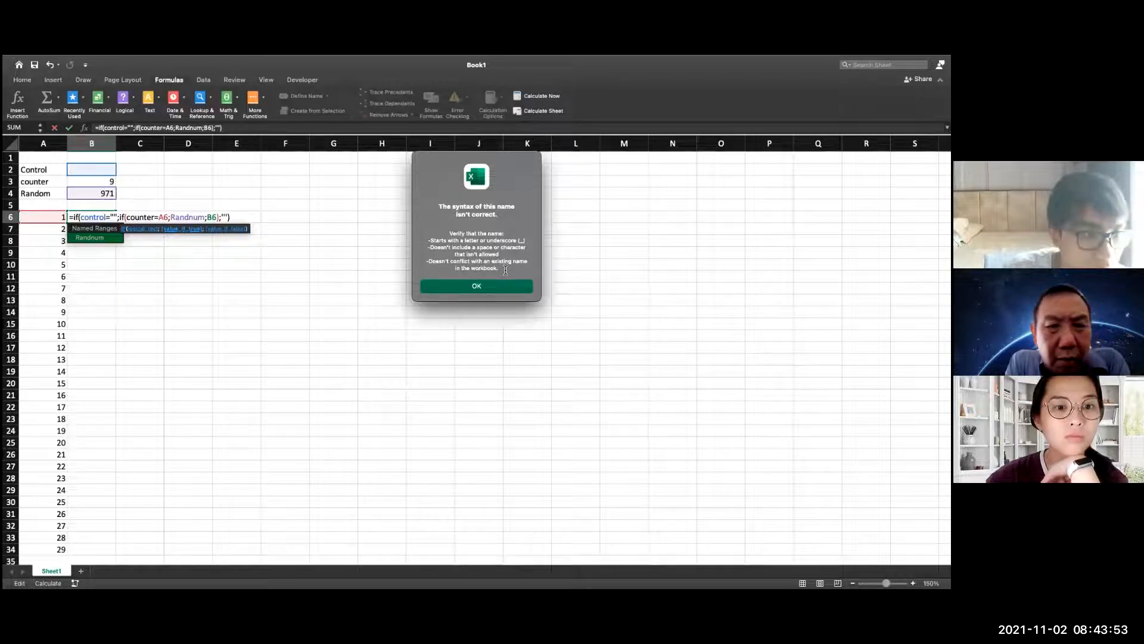
click(463, 285)
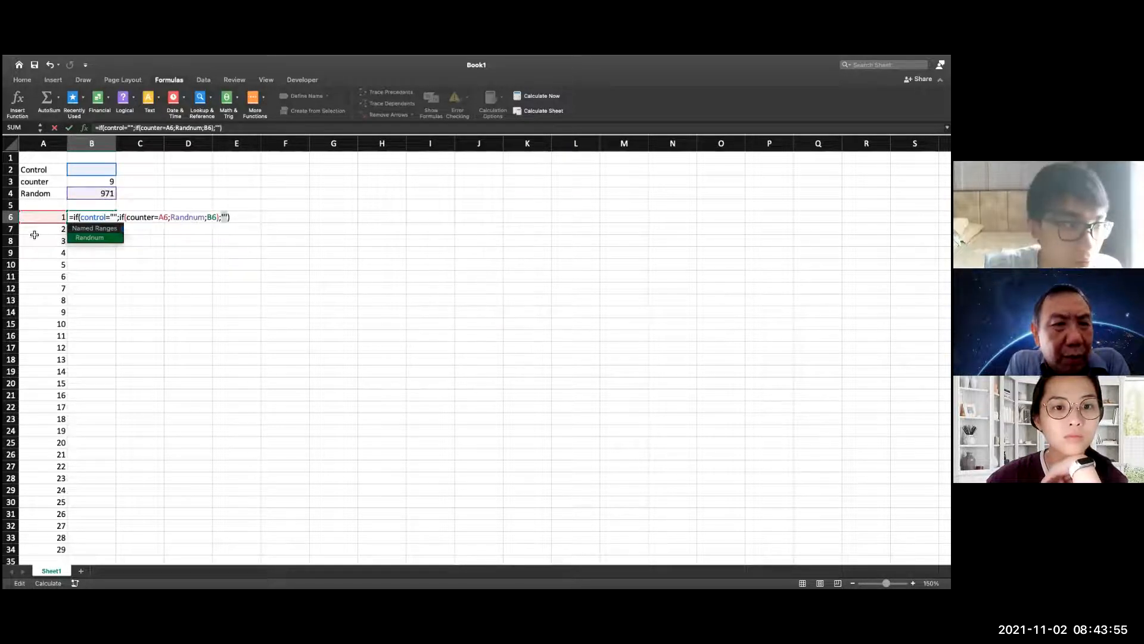
Restore the empty string "" as the last argument of the B6 formula and try again to enter it
click(93, 199)
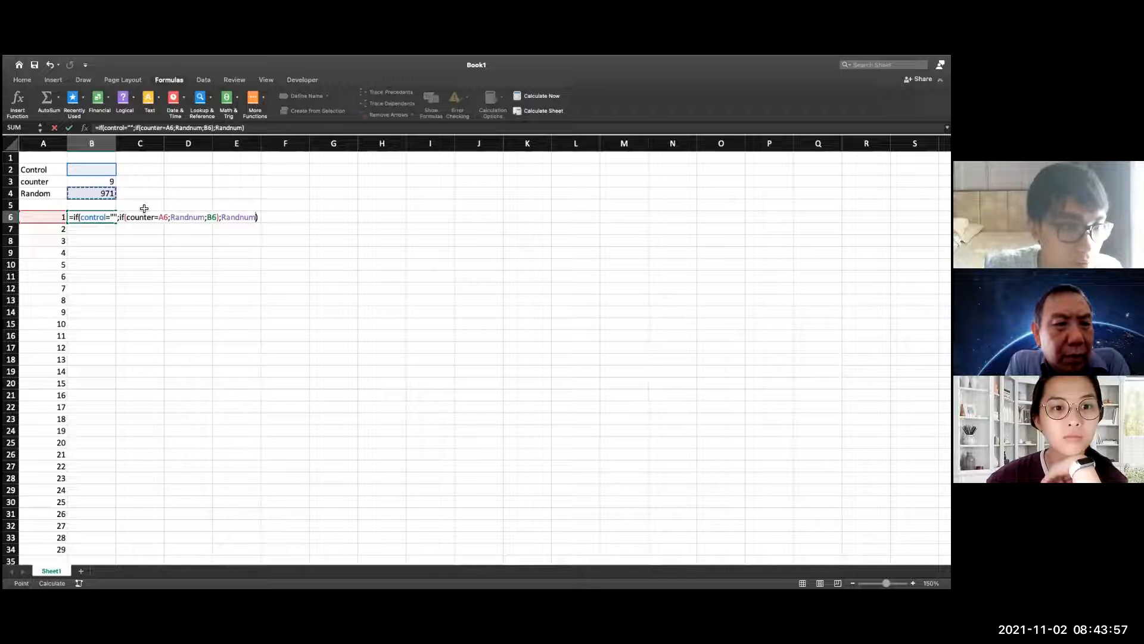
double_click(238, 217)
text("")
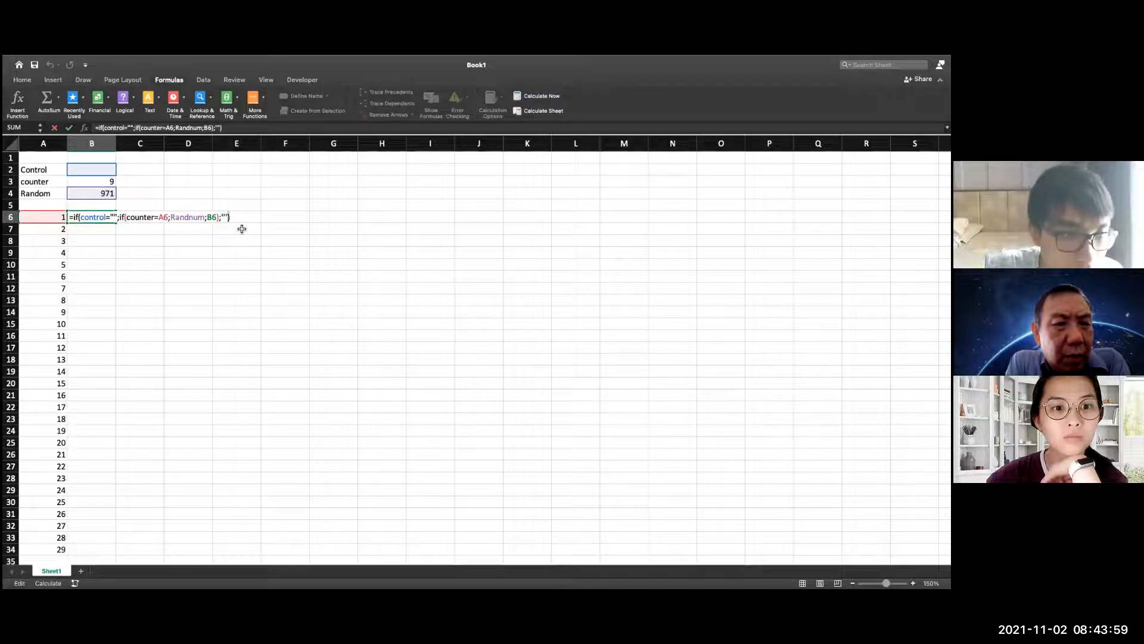
click(226, 218)
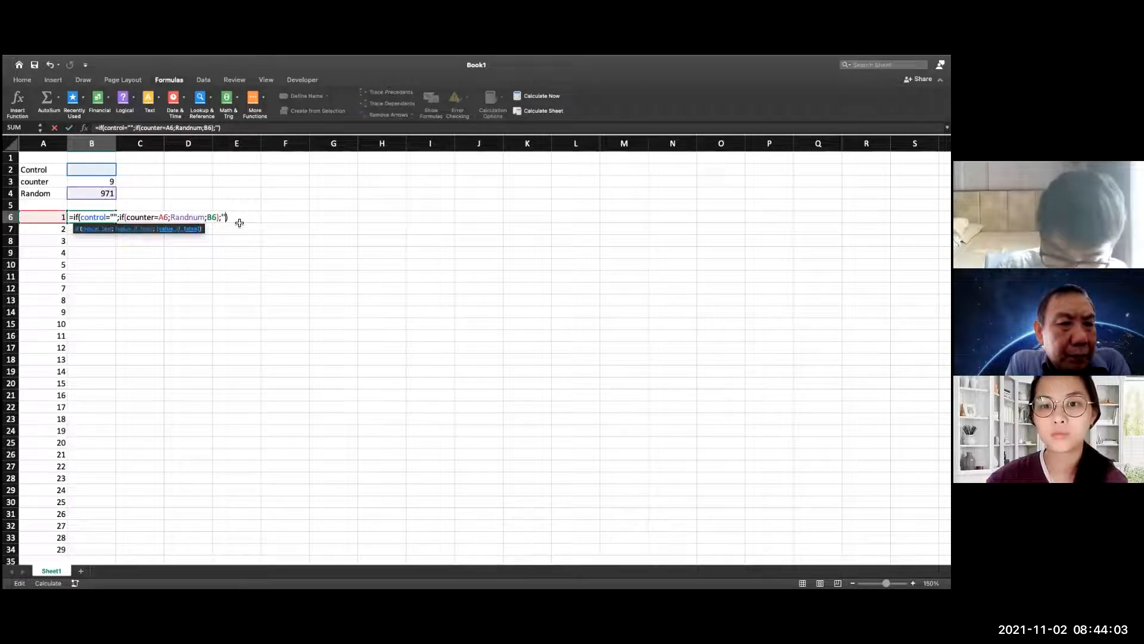
text(")
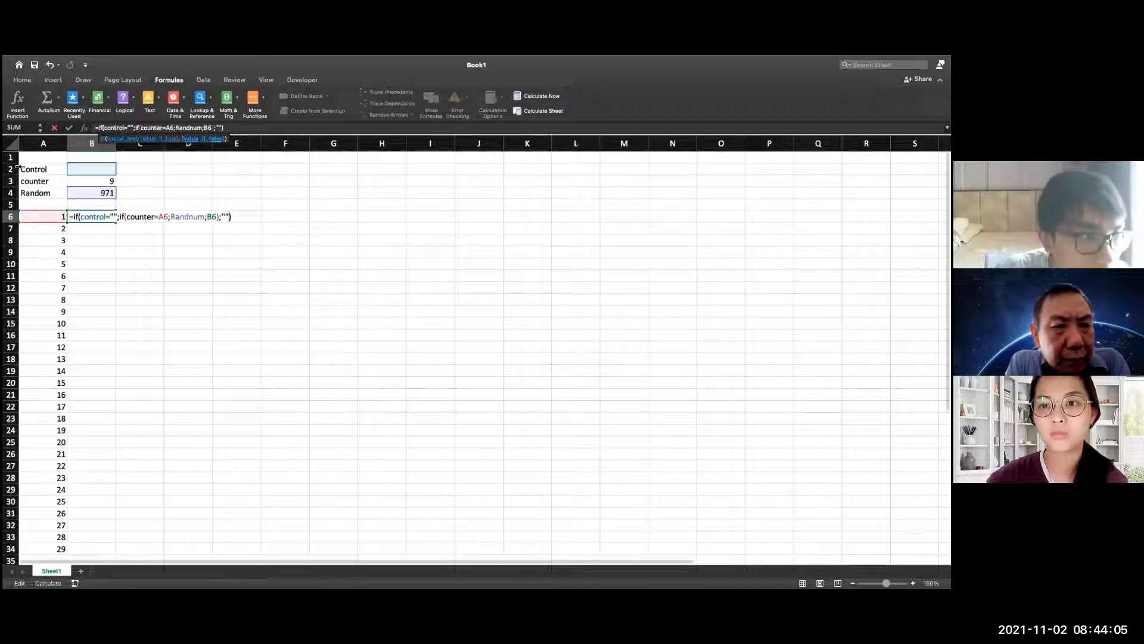
key(Return)
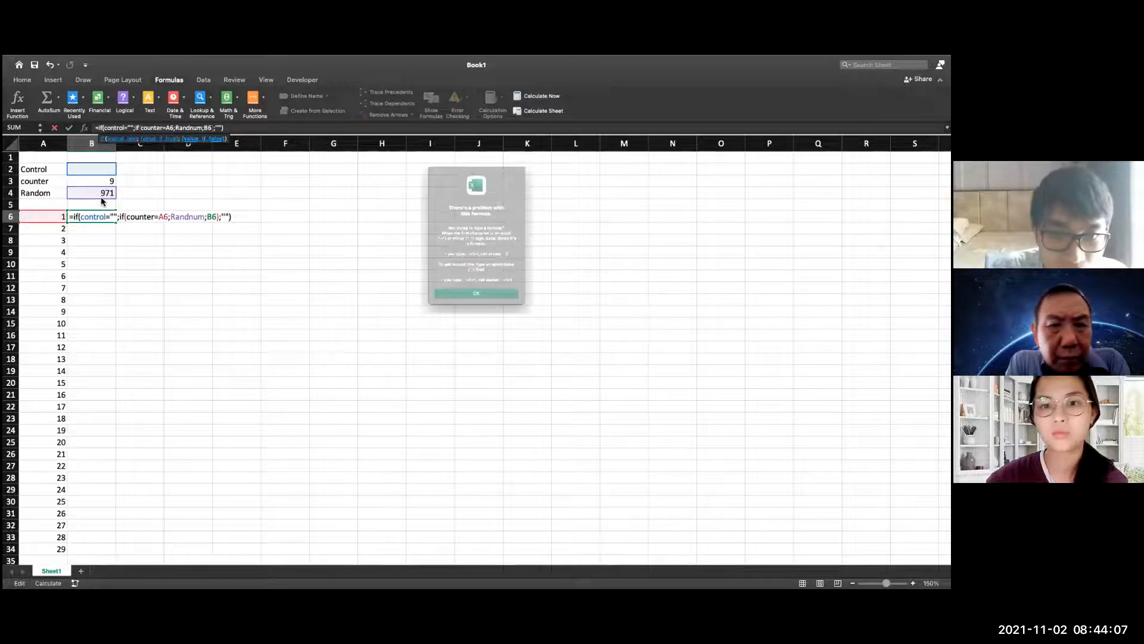
click(456, 305)
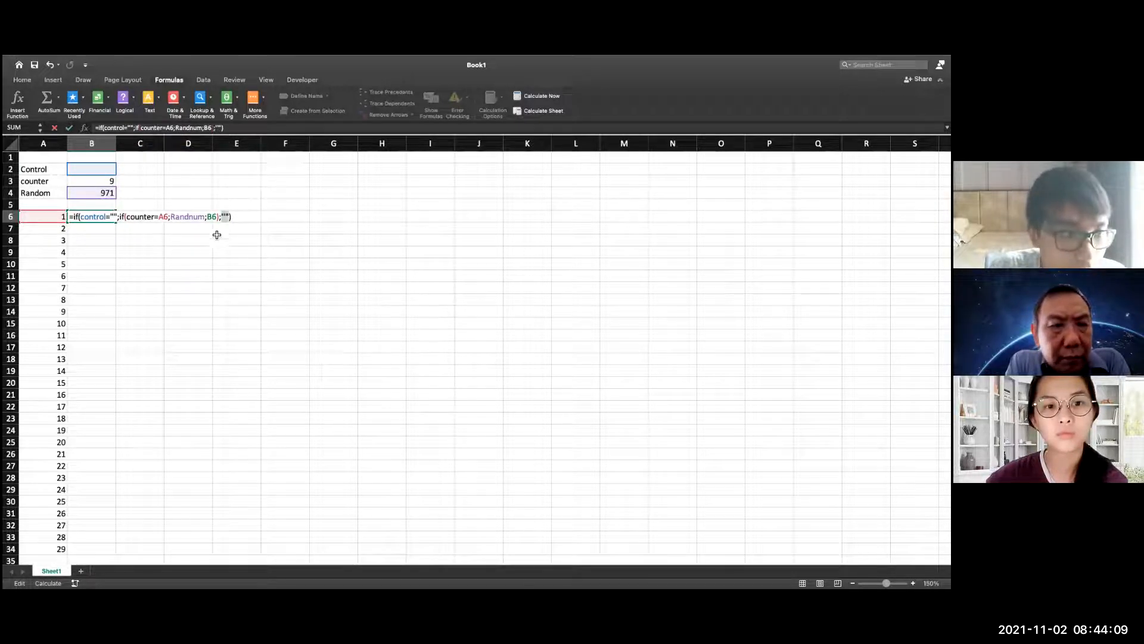
click(179, 219)
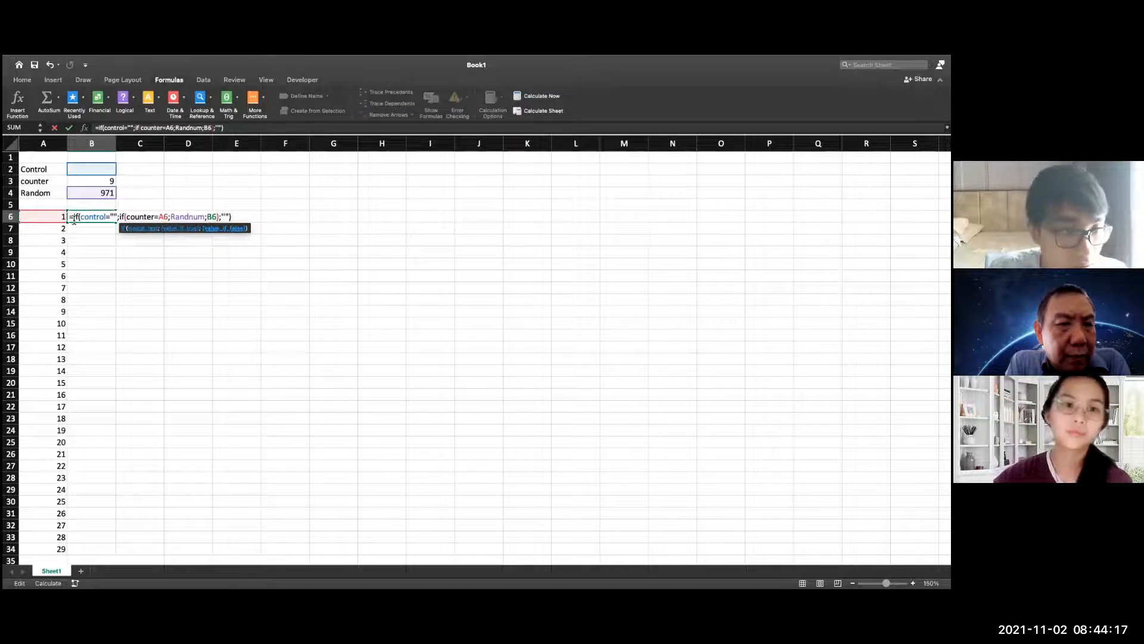
key(Return)
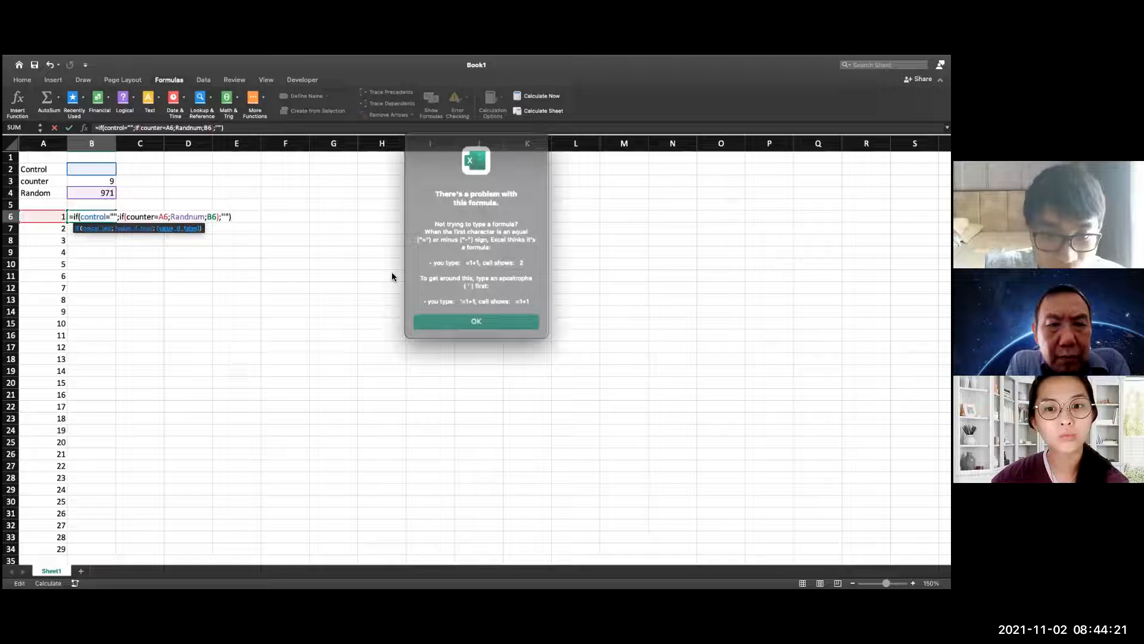
click(474, 313)
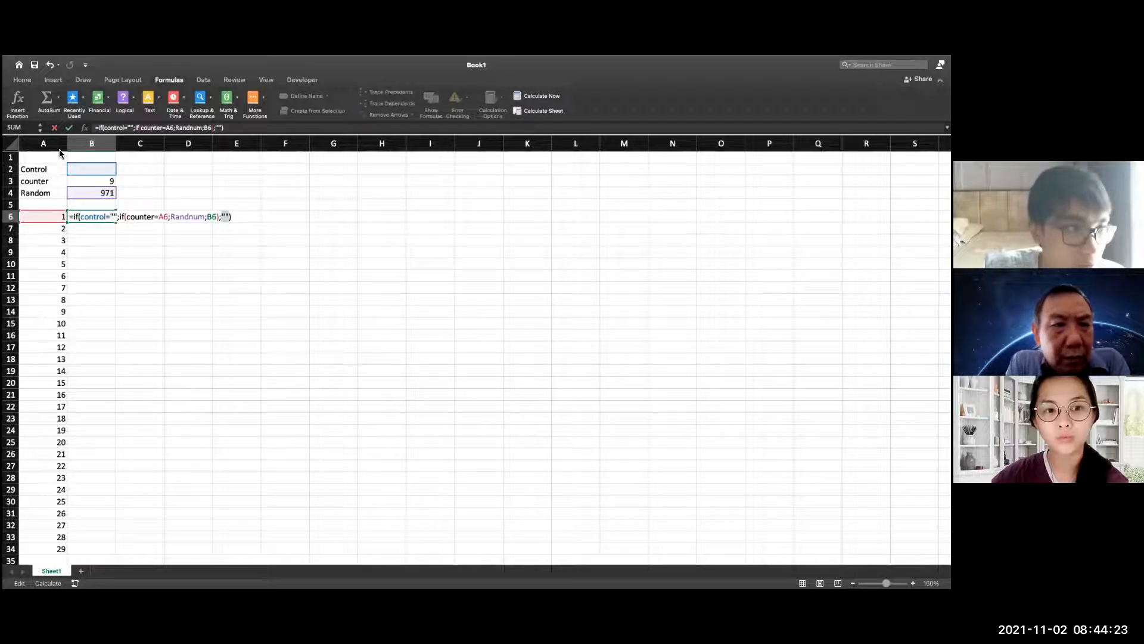
Wrap the nested if(counter=A6;Randnum;B6) in the B6 formula in an extra pair of parentheses
click(22, 80)
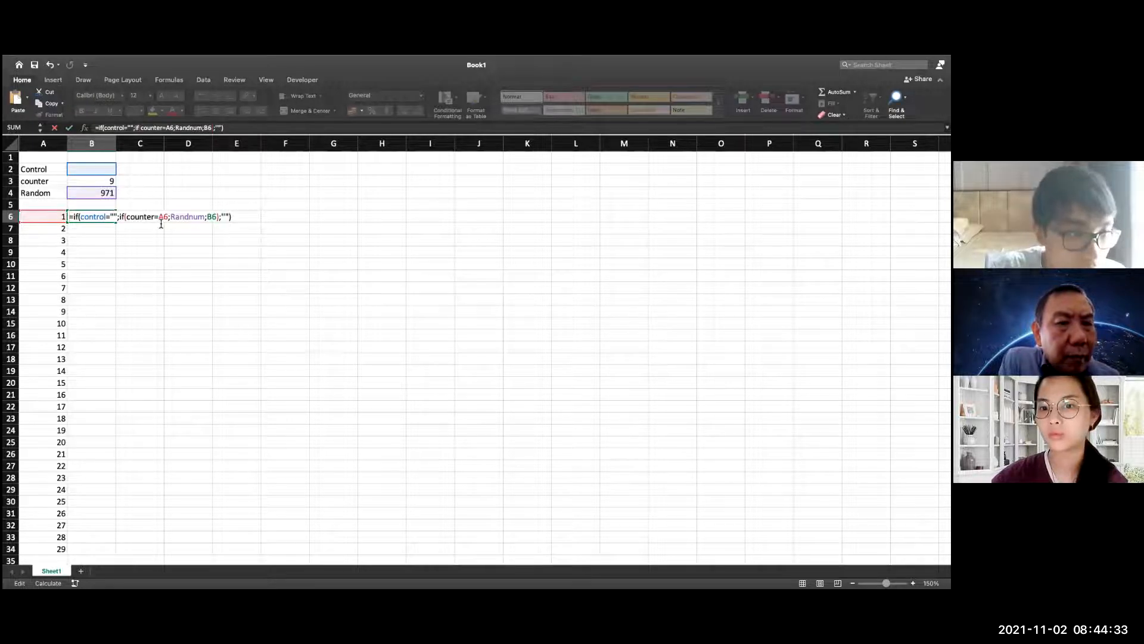
text(()
click(249, 222)
key(Left)
key(Left)
key(Left)
key(Left)
text())
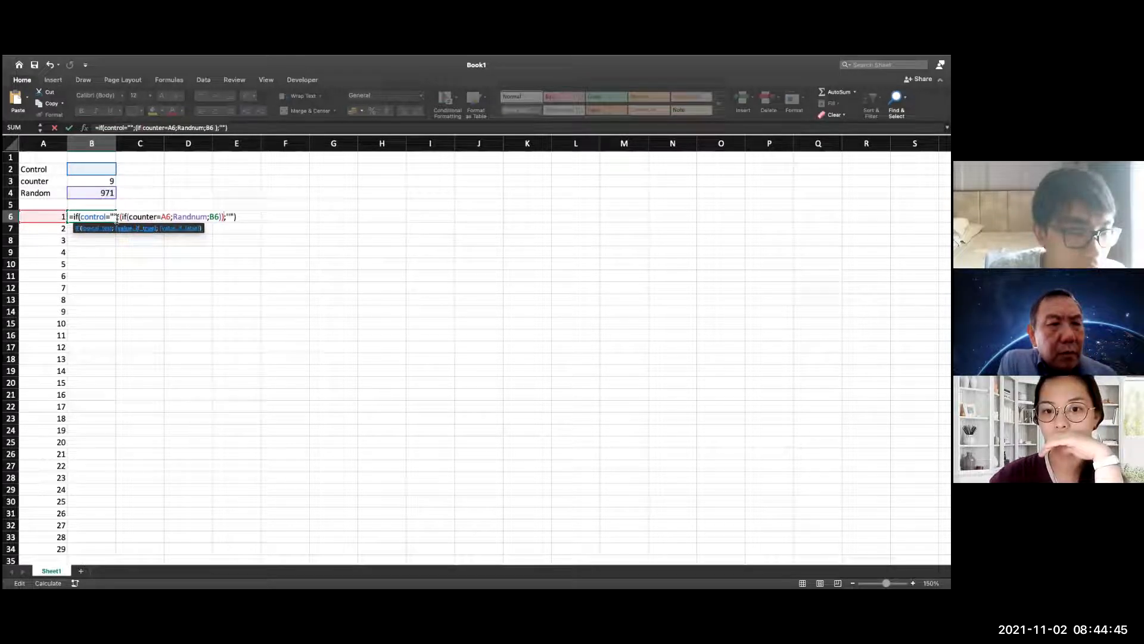
Retype the name counter in the nested IF of the B6 formula and try to enter it
click(157, 218)
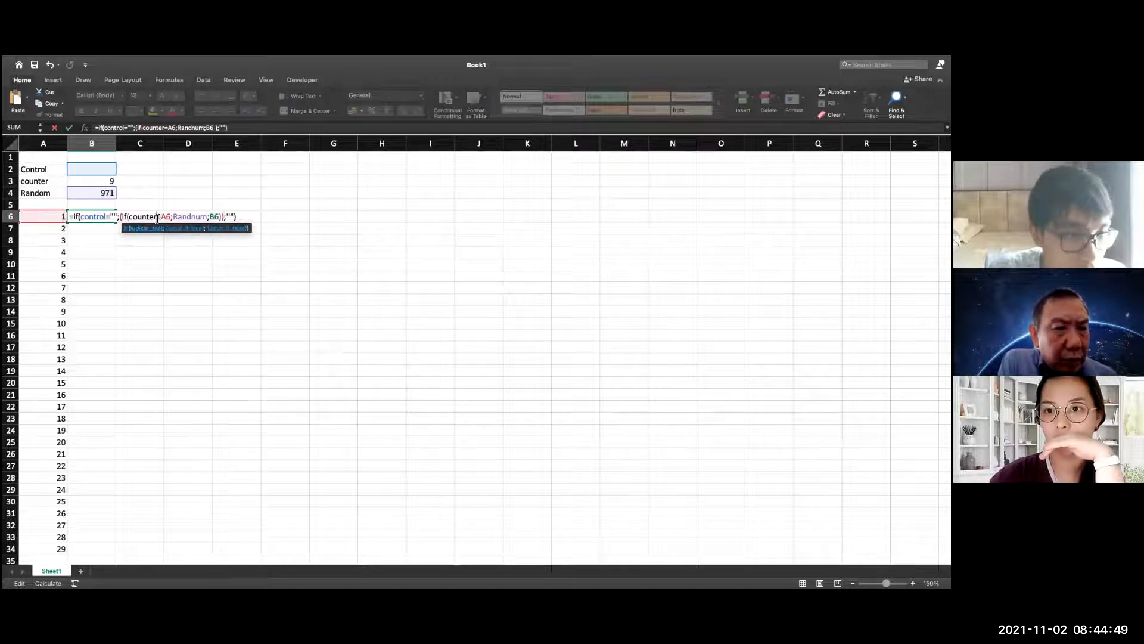
key(BackSpace)
key(BackSpace)
key(BackSpace)
key(BackSpace)
key(BackSpace)
key(BackSpace)
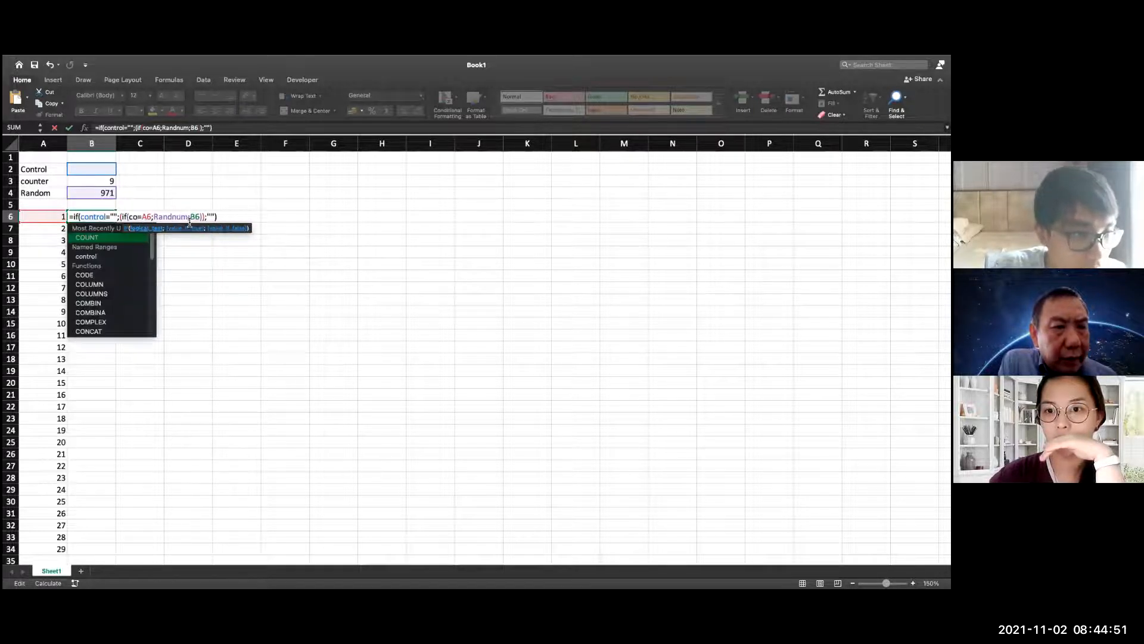
text(ounter)
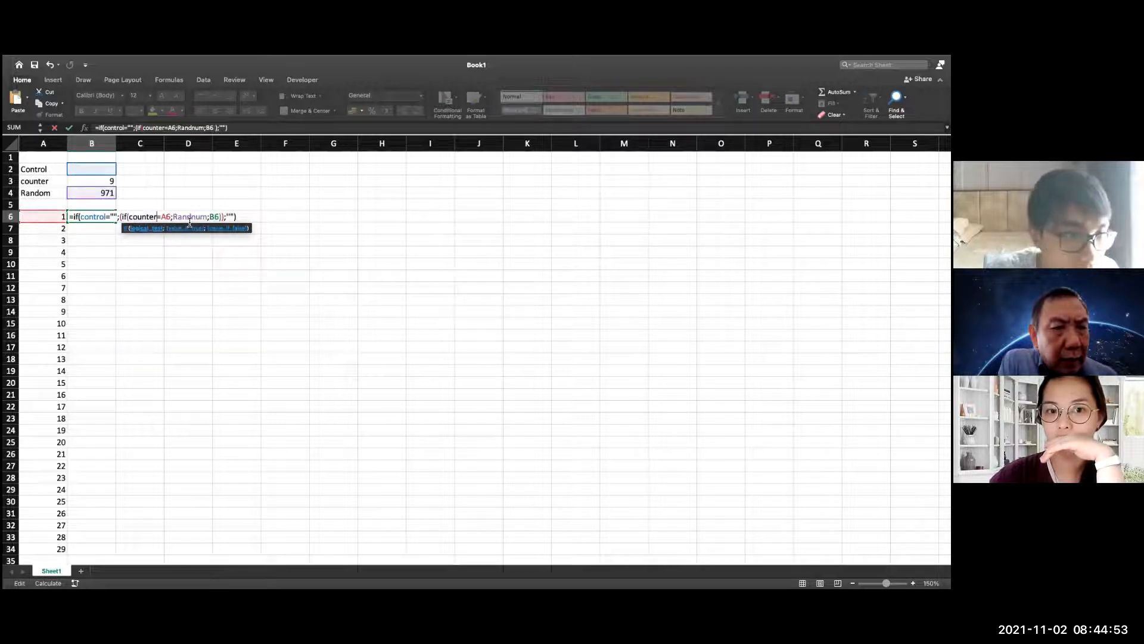
key(Return)
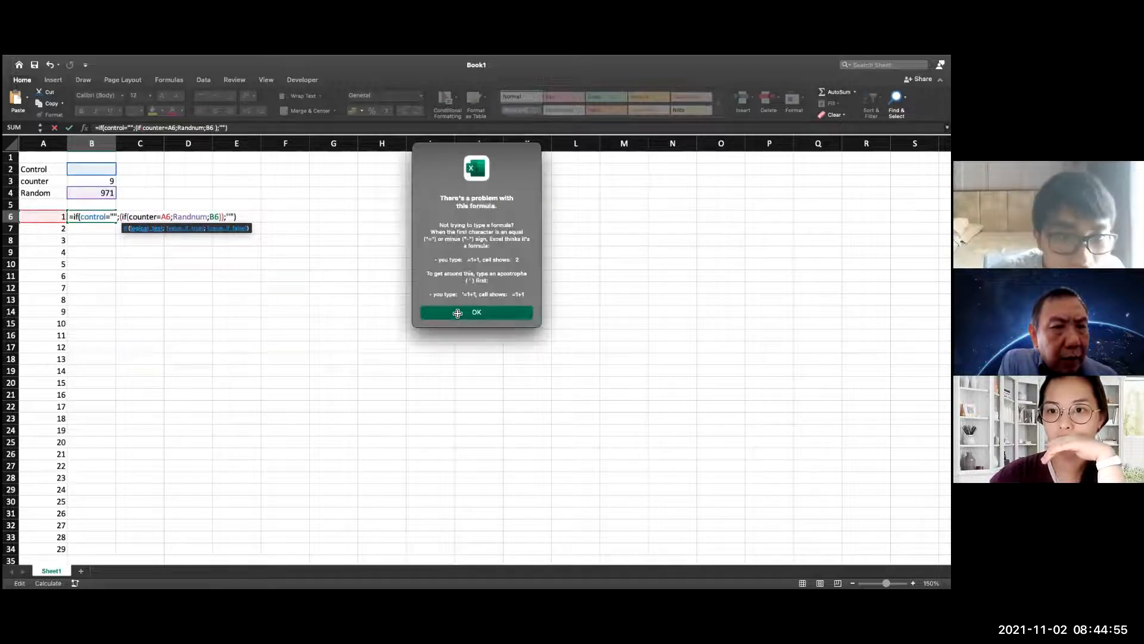
Dismiss the formula warning, cut the whole formula text out of B6 and cancel editing the cell
click(453, 313)
drag(241, 219, 67, 218)
key(super+c)
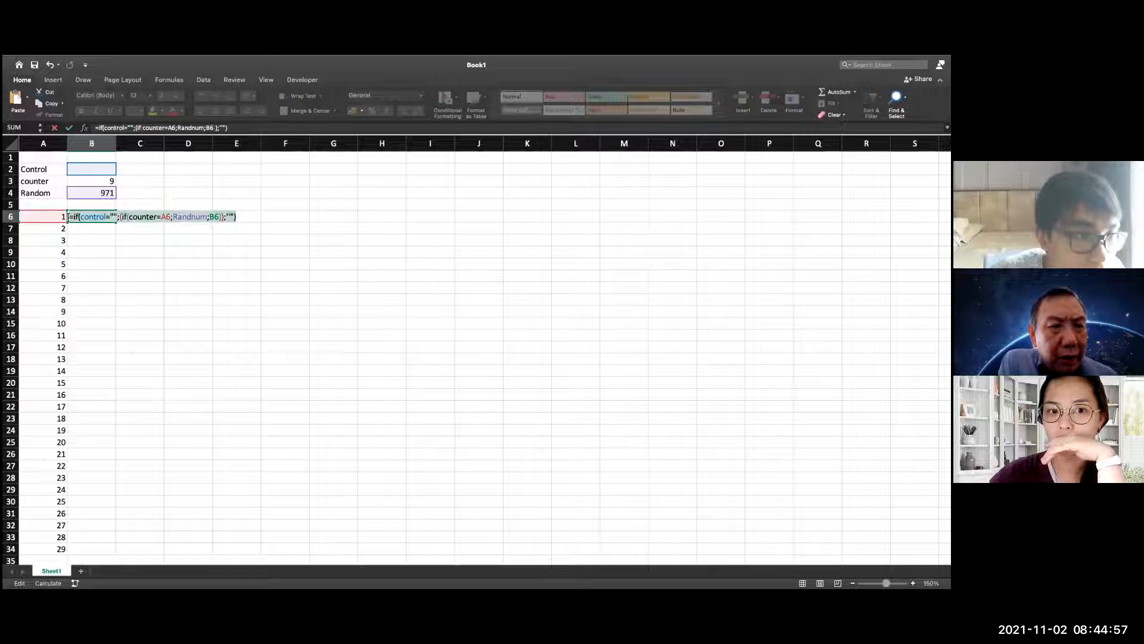
key(Escape)
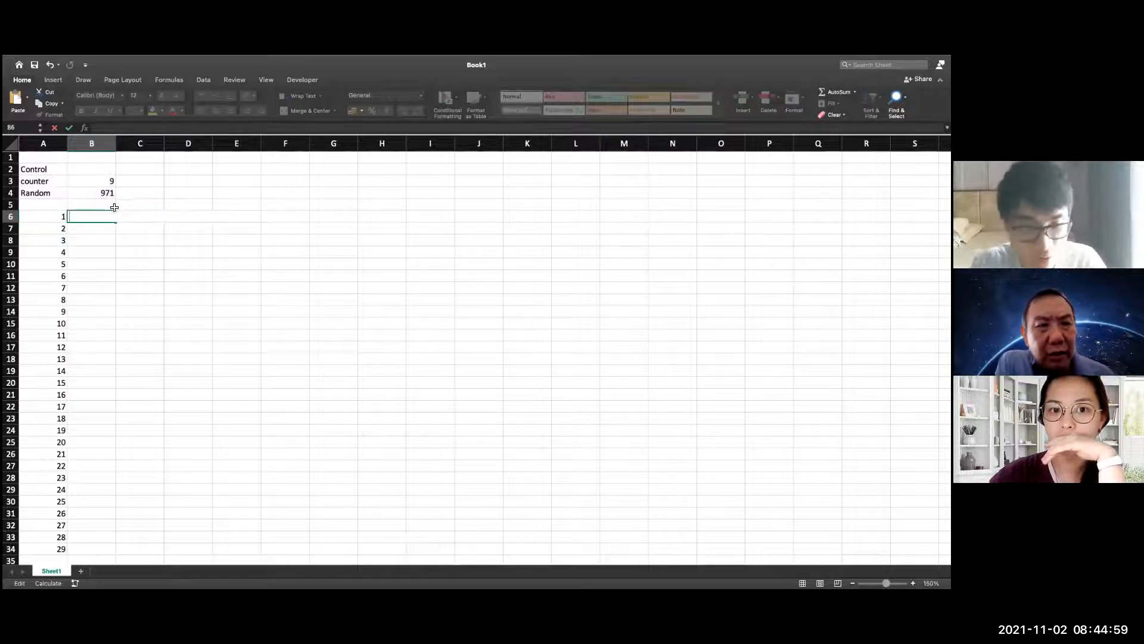
Assign the name counter to cell B3
click(109, 183)
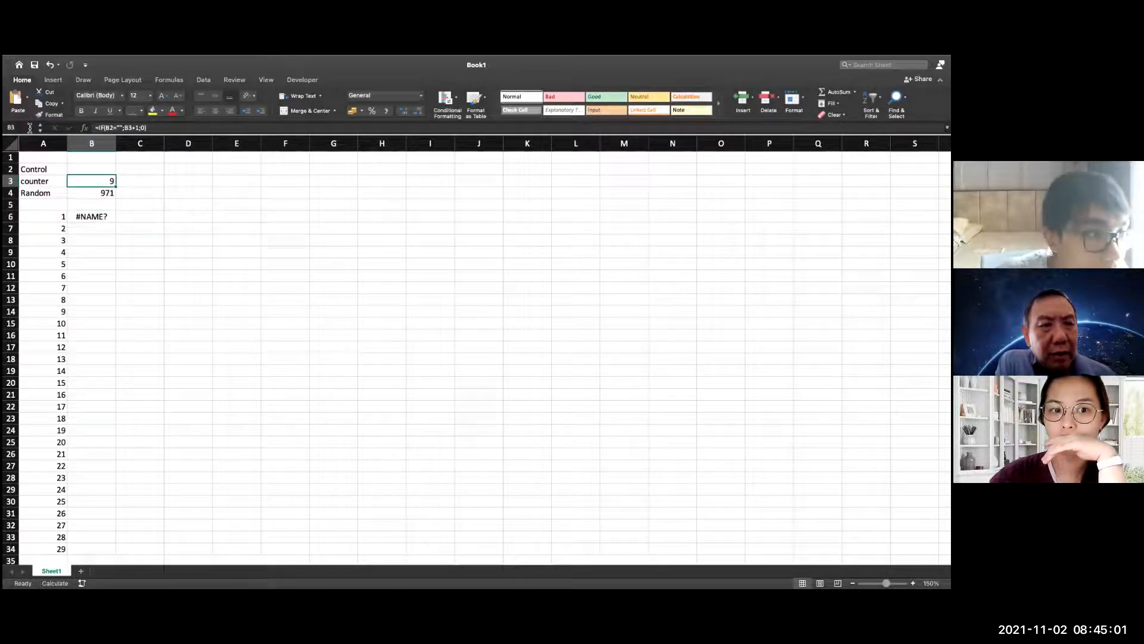
click(30, 128)
text(counter)
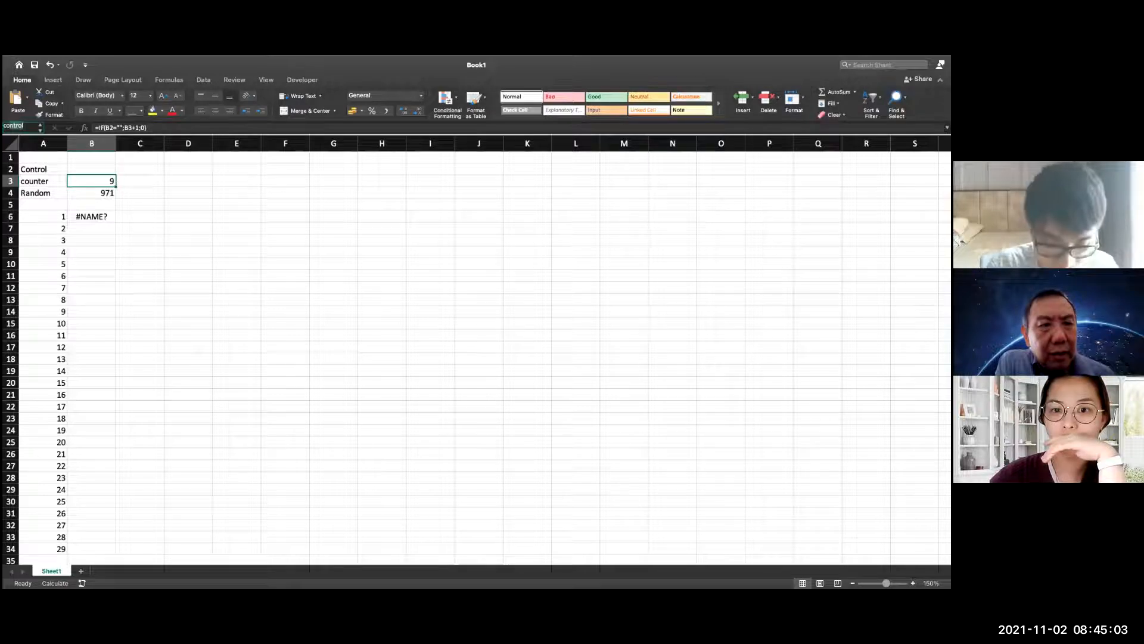
key(Return)
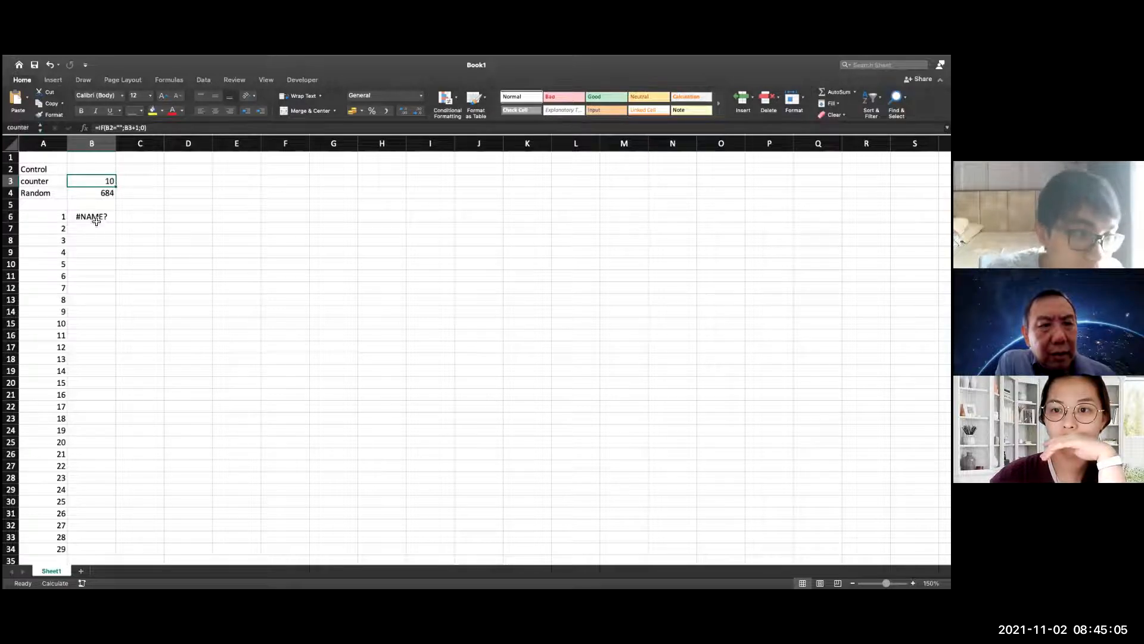
Replace the content of B6 with the cut formula =if(control="";(if(counter=A6;Randnum;B6));"") and try to enter it
click(98, 217)
text(=if)
key(BackSpace)
key(BackSpace)
key(BackSpace)
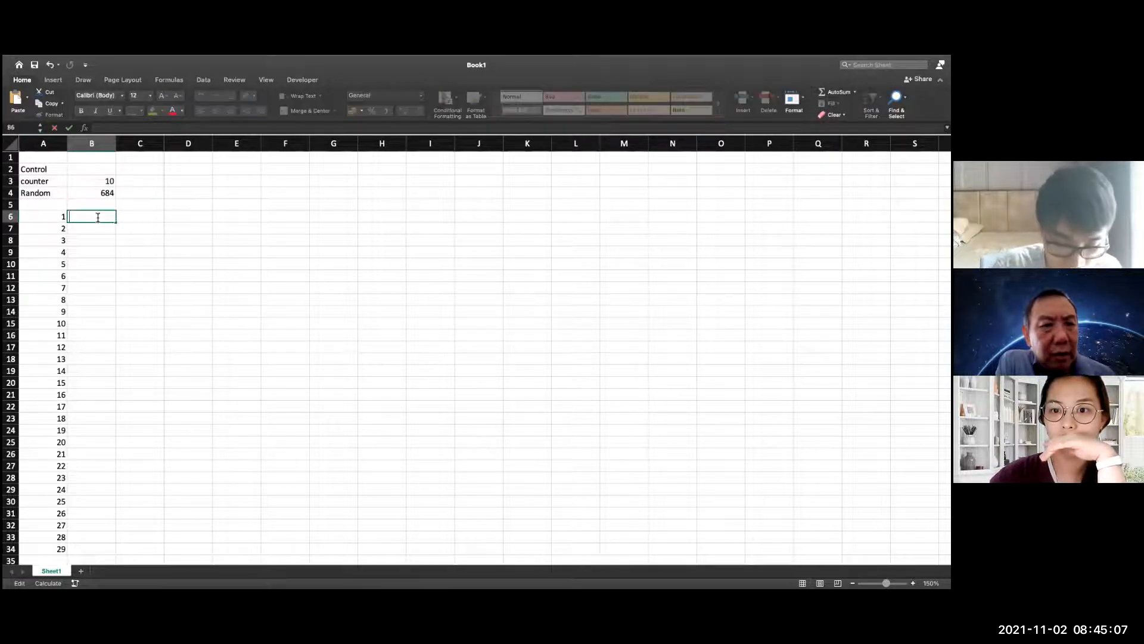
key(super+v)
key(Return)
key(Return)
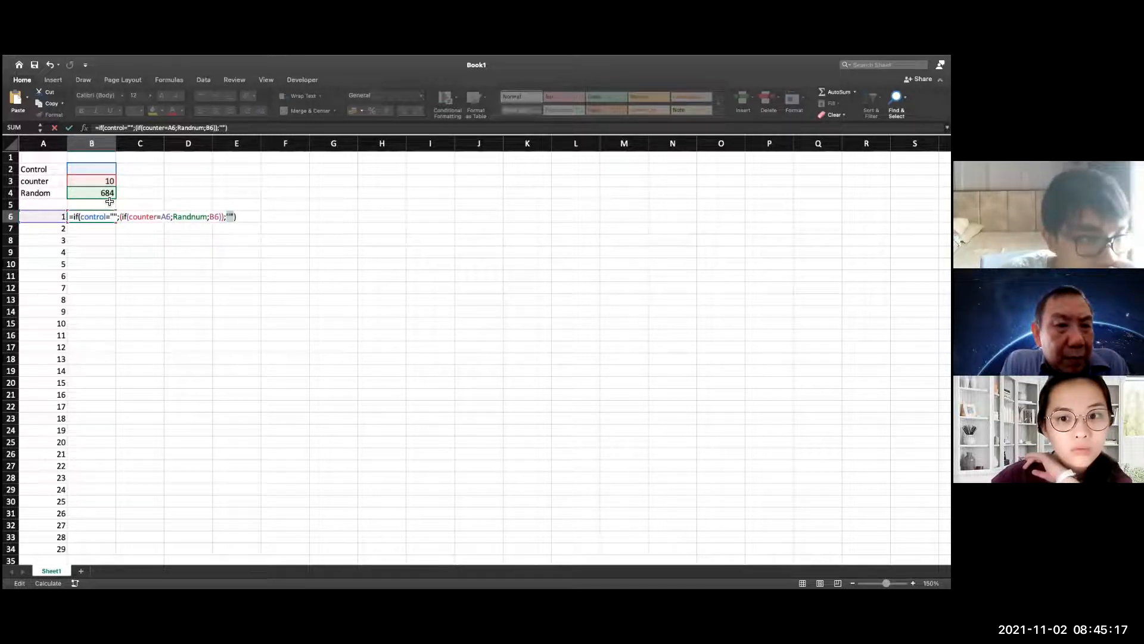
Remove the extra pair of parentheses around the nested if(counter=A6;Randnum;B6) in the B6 formula
click(123, 218)
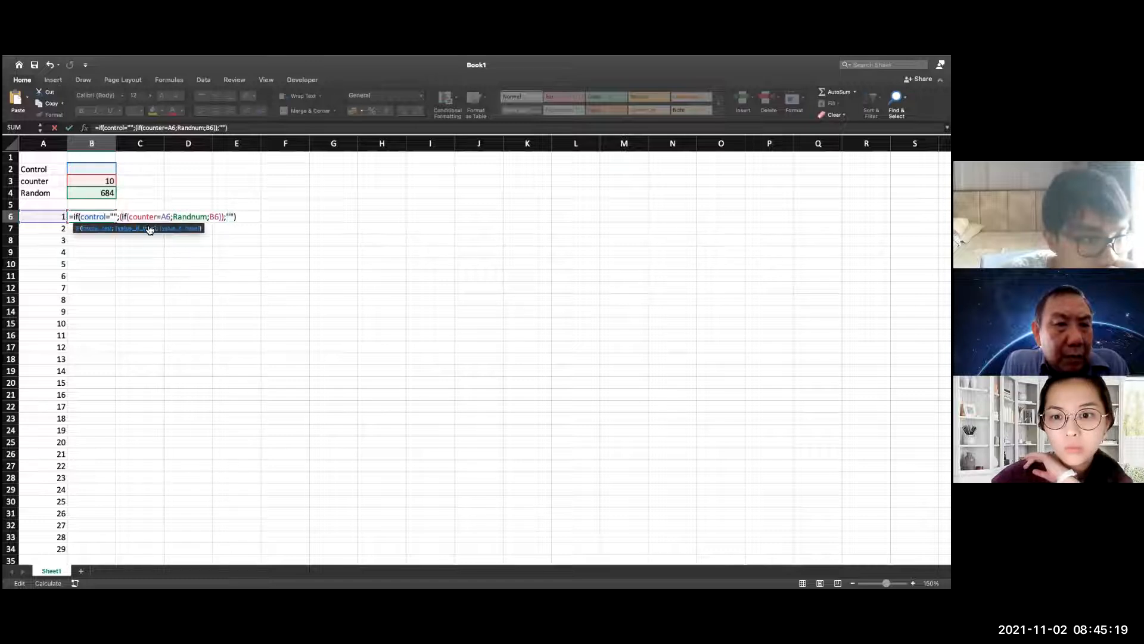
click(221, 217)
key(BackSpace)
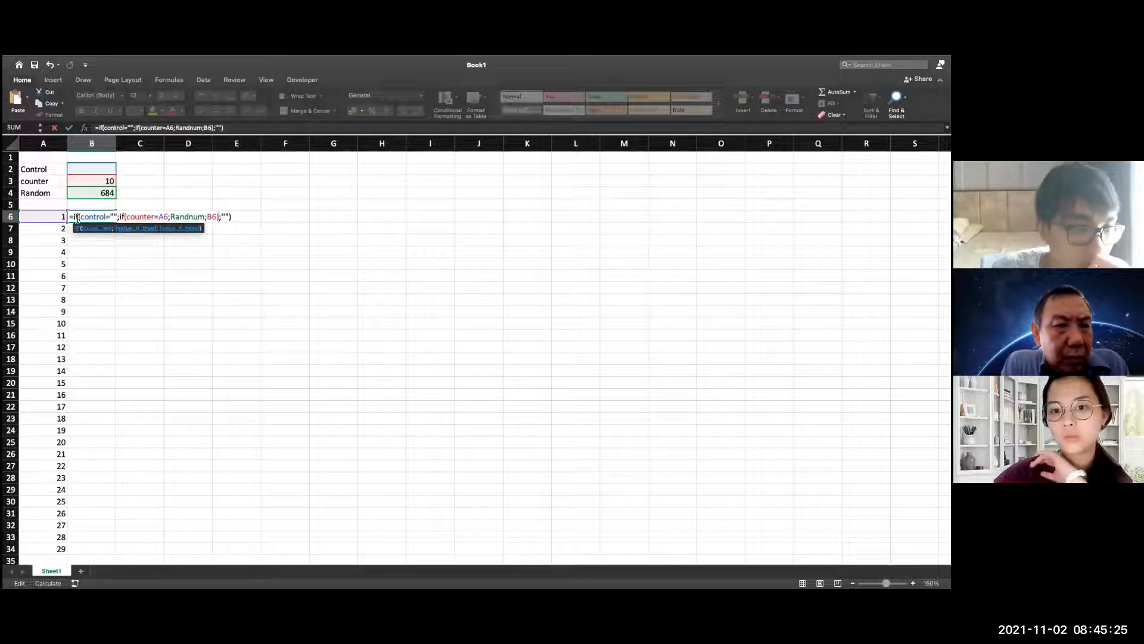
Retype the empty string "" as the last argument of the B6 formula and enter the formula
click(228, 217)
key(BackSpace)
key(BackSpace)
key(BackSpace)
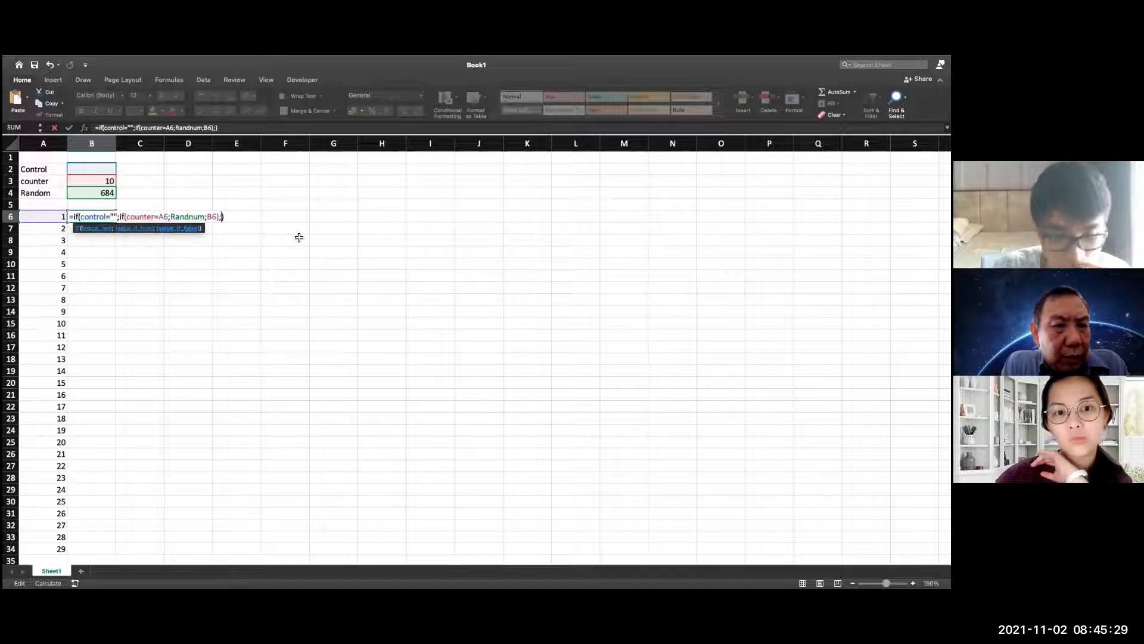
text(")
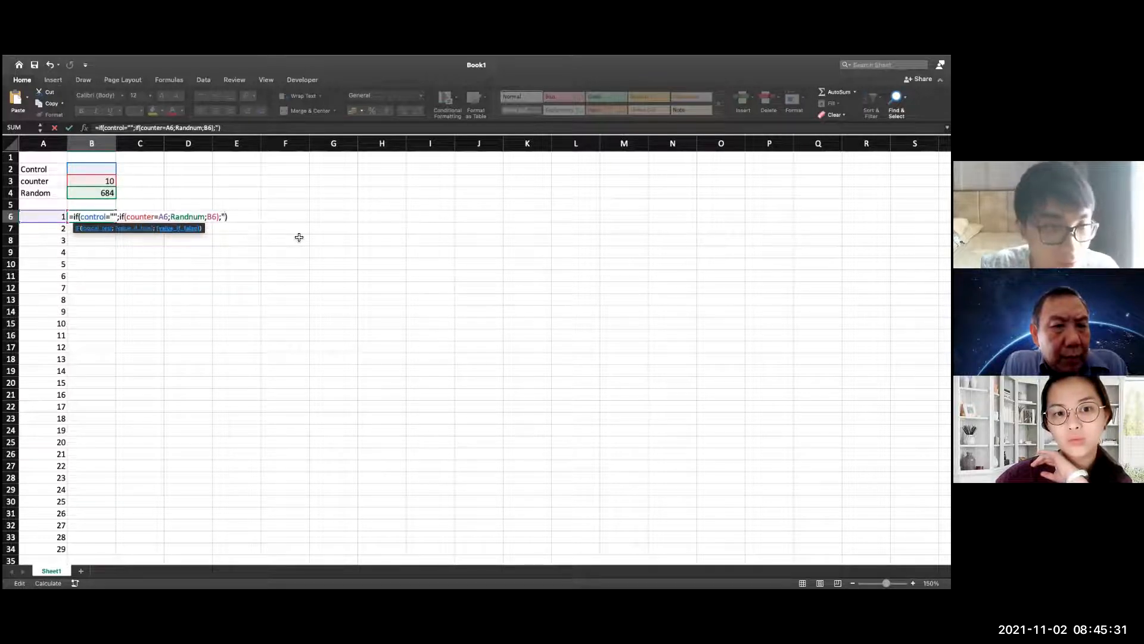
key(Return)
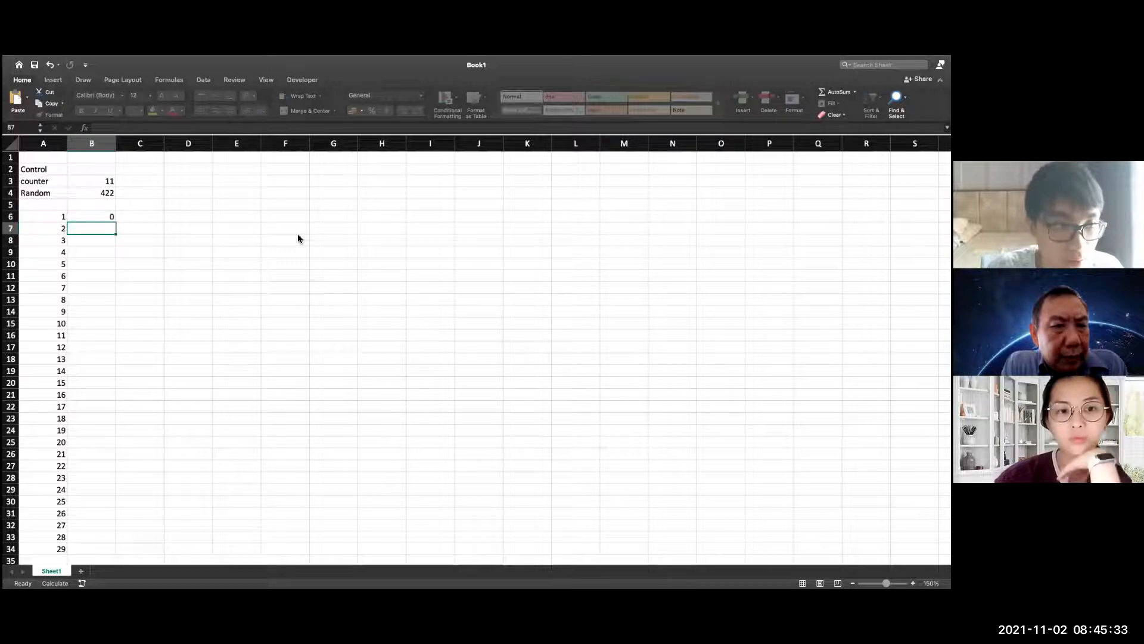
Enter STOP in the control cell B2
scroll(268, 232, down, 1)
click(112, 214)
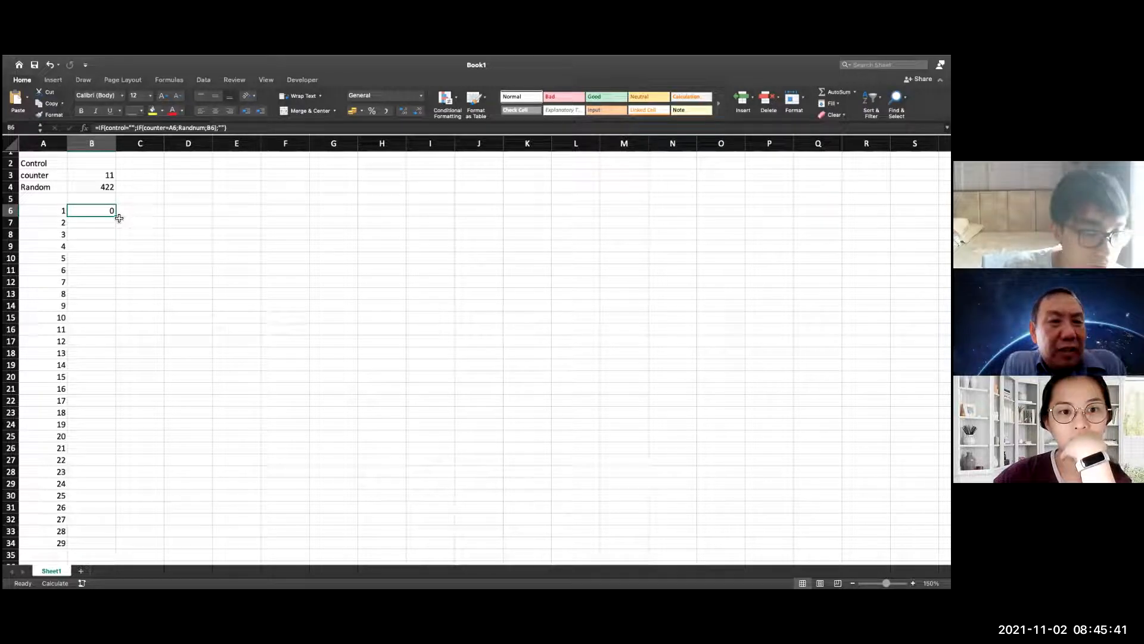
click(104, 160)
text(STOP)
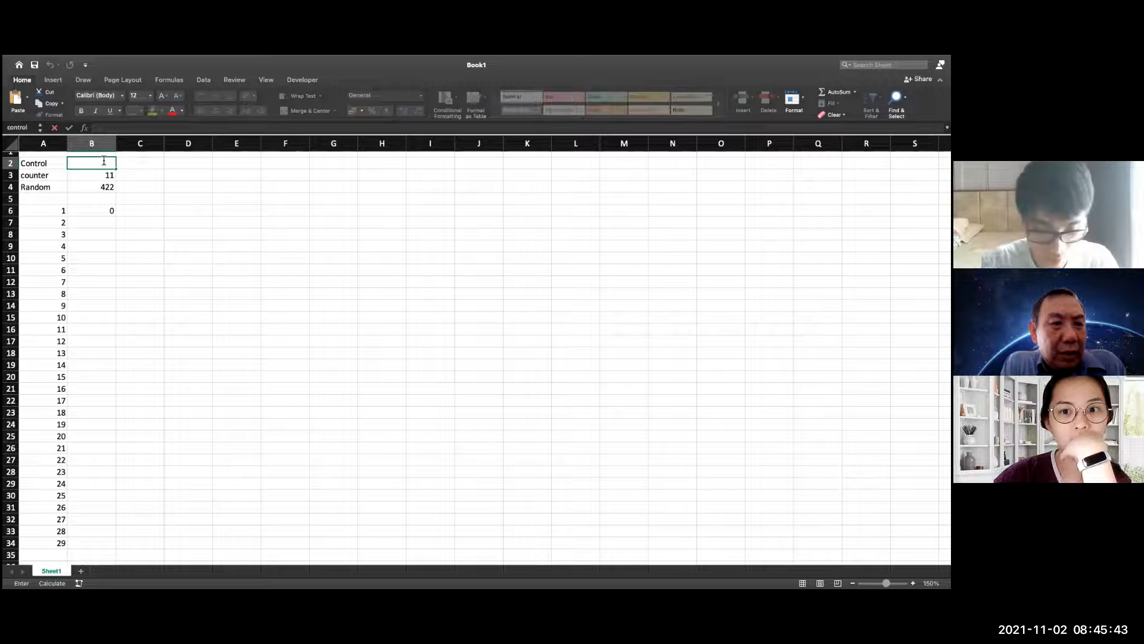
key(Return)
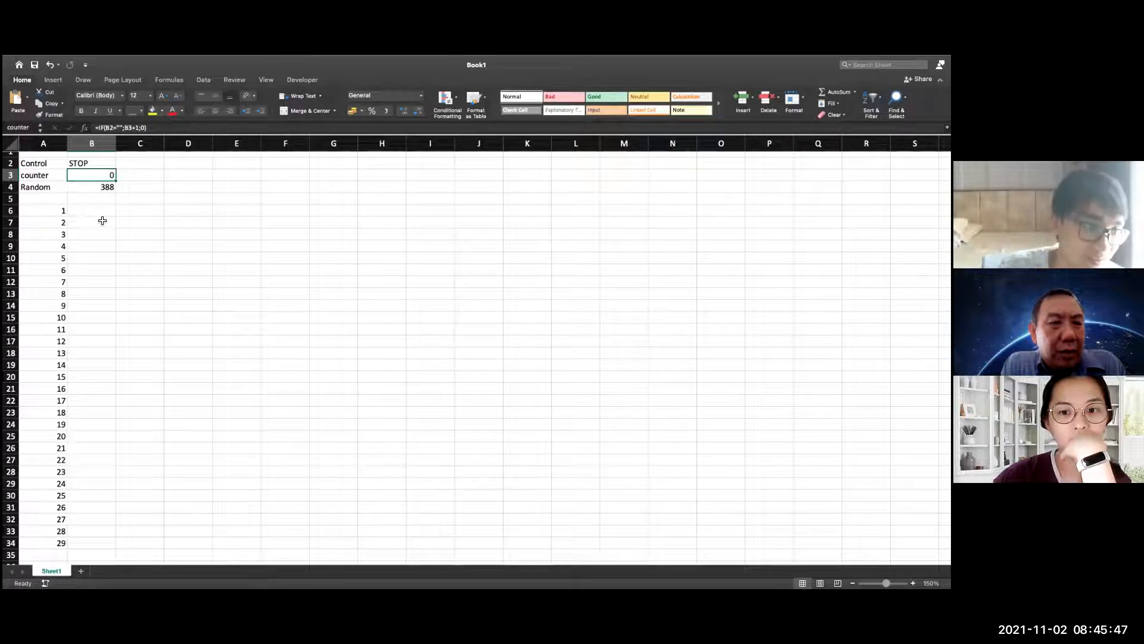
Fill the B6 formula down column B to the row of list number 29
click(102, 212)
drag(118, 220, 125, 538)
click(206, 372)
Clear STOP from the control cell B2 to start the iterations
click(92, 163)
double_click(91, 164)
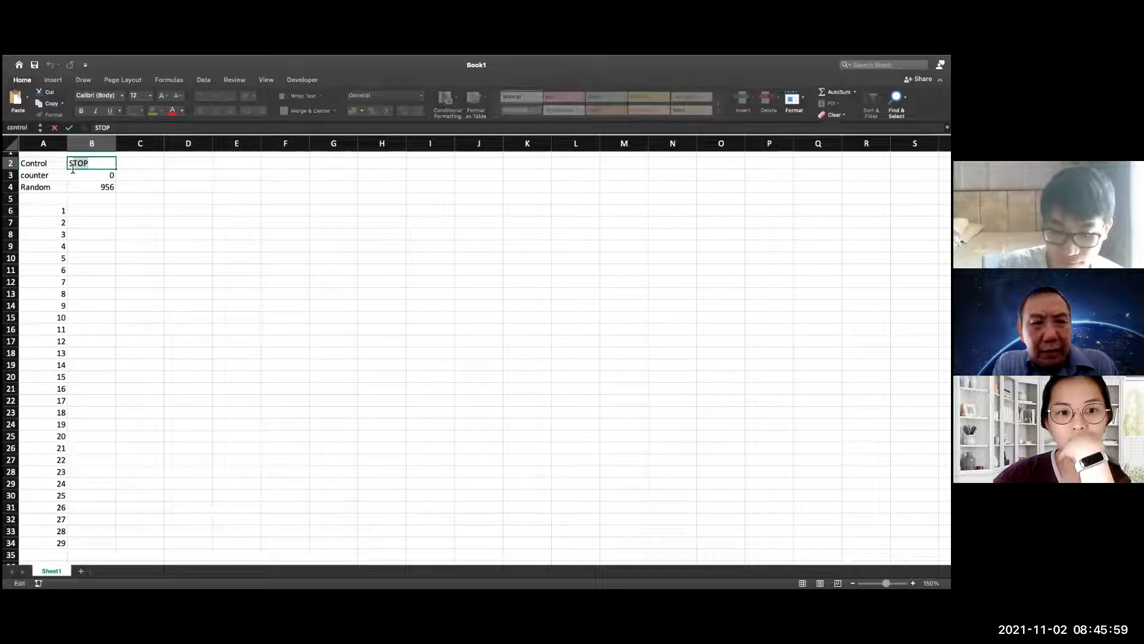
key(BackSpace)
key(BackSpace)
key(BackSpace)
key(BackSpace)
click(407, 279)
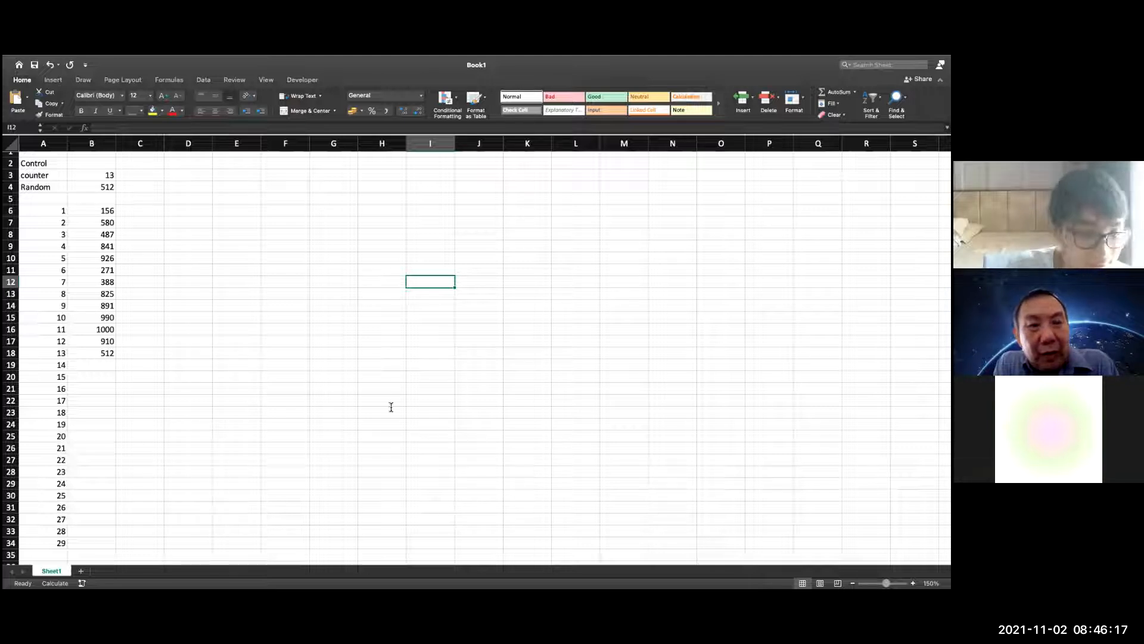
scroll(127, 503, down, 1)
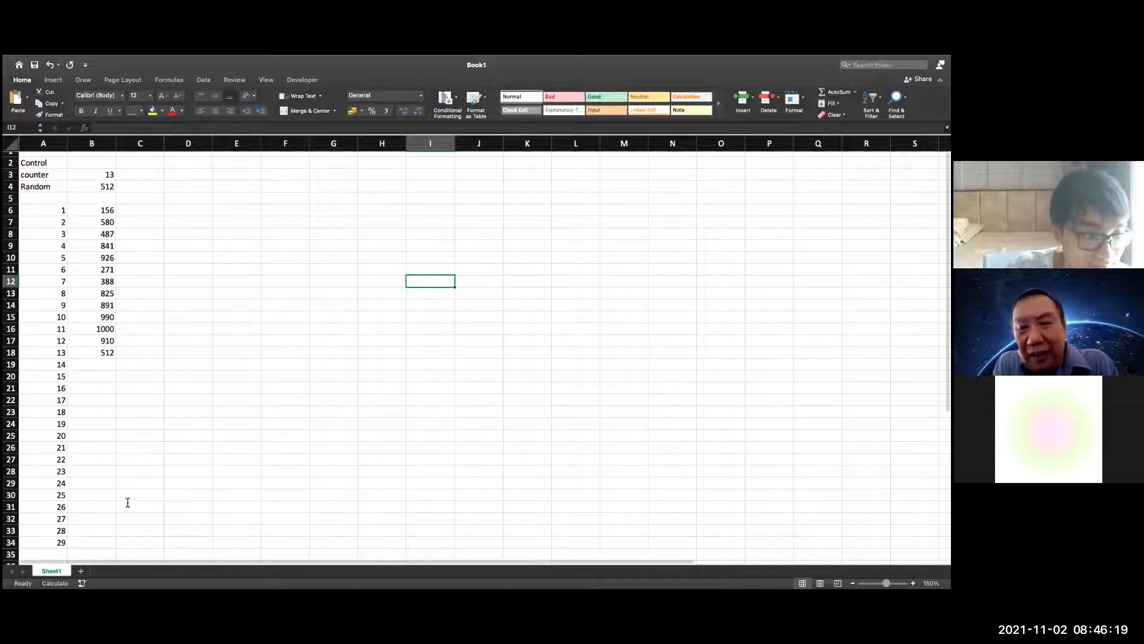
scroll(67, 545, down, 1)
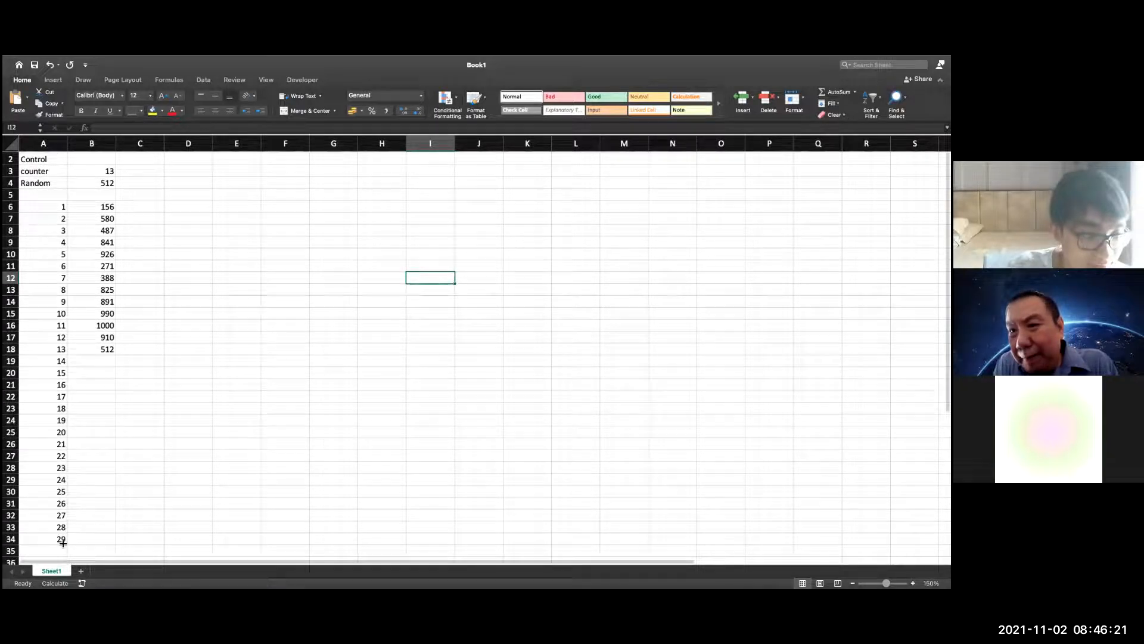
click(63, 540)
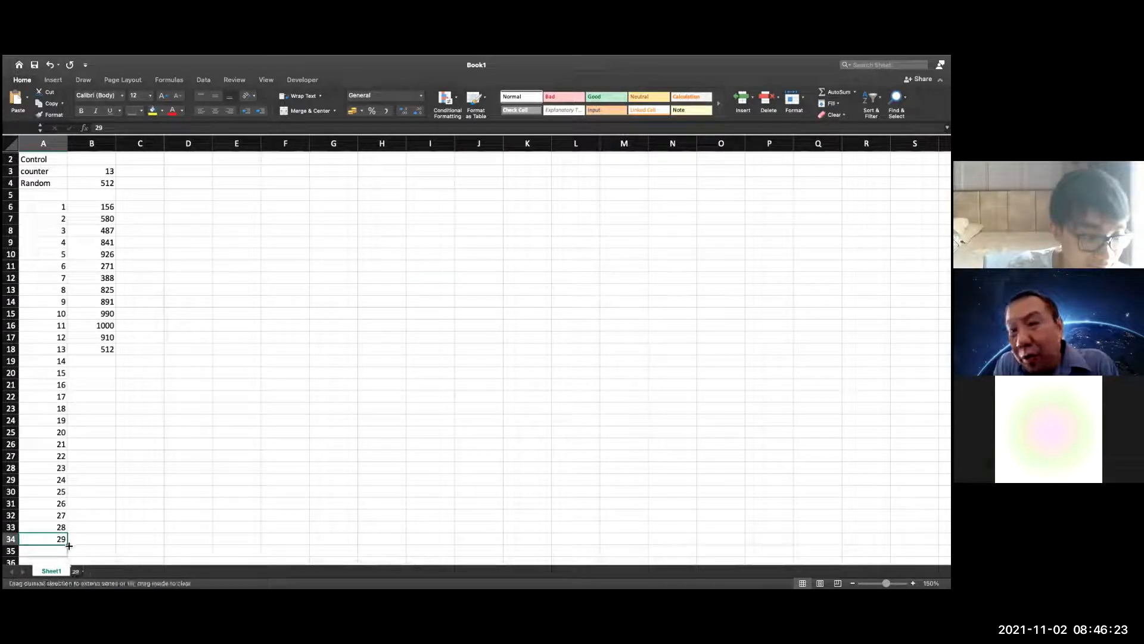
drag(71, 543, 62, 532)
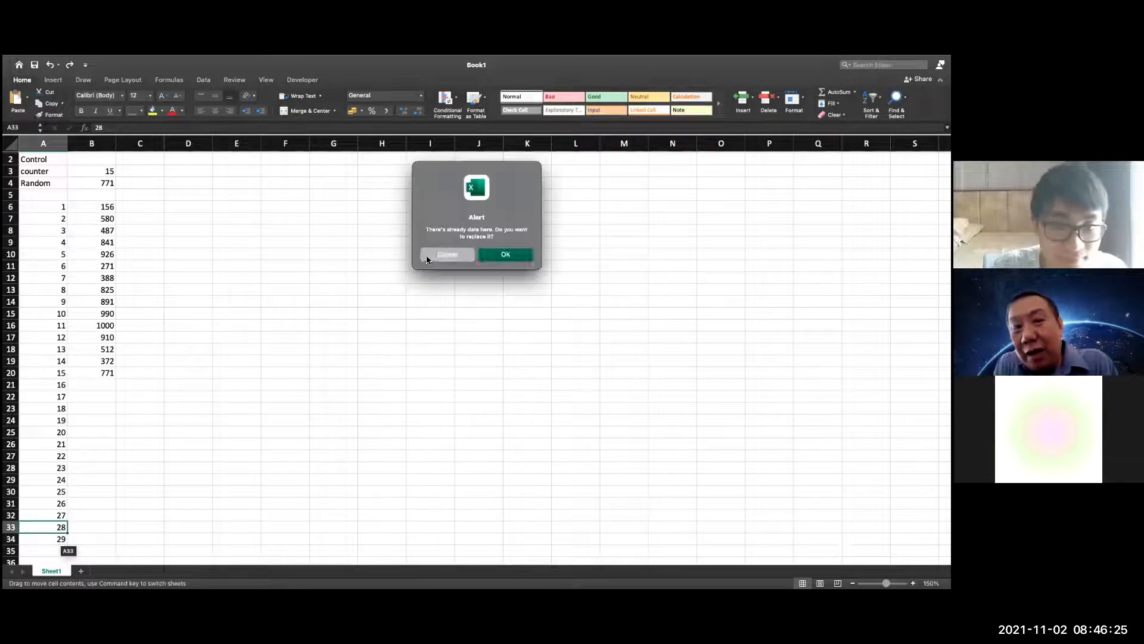
key(Escape)
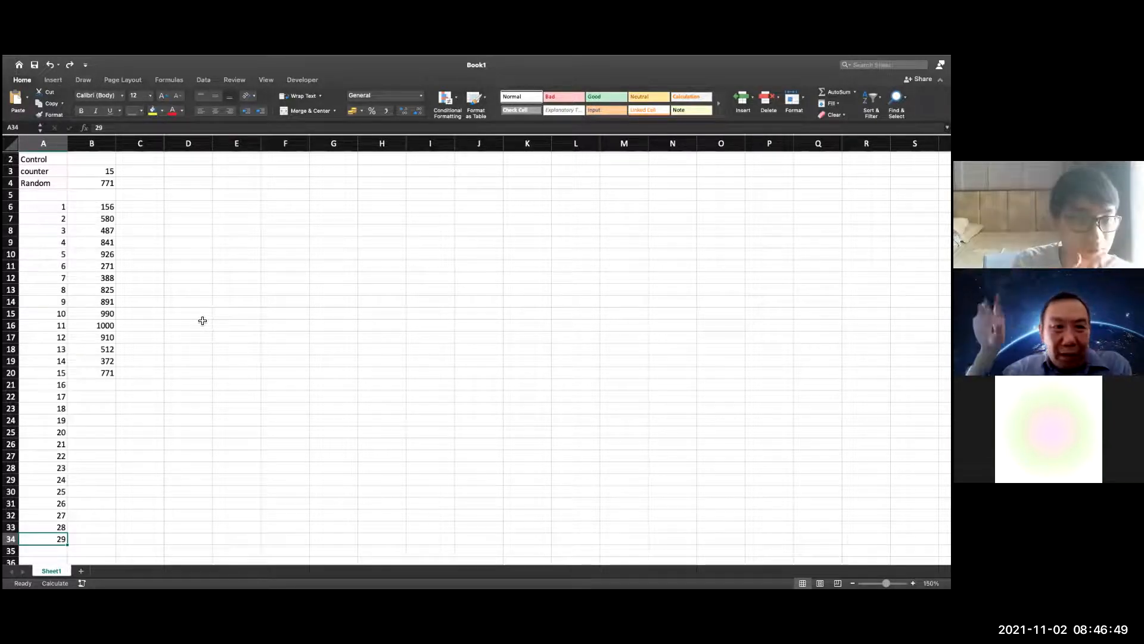
Copy the numbered list in A6:A34 into column D starting at D6
click(202, 204)
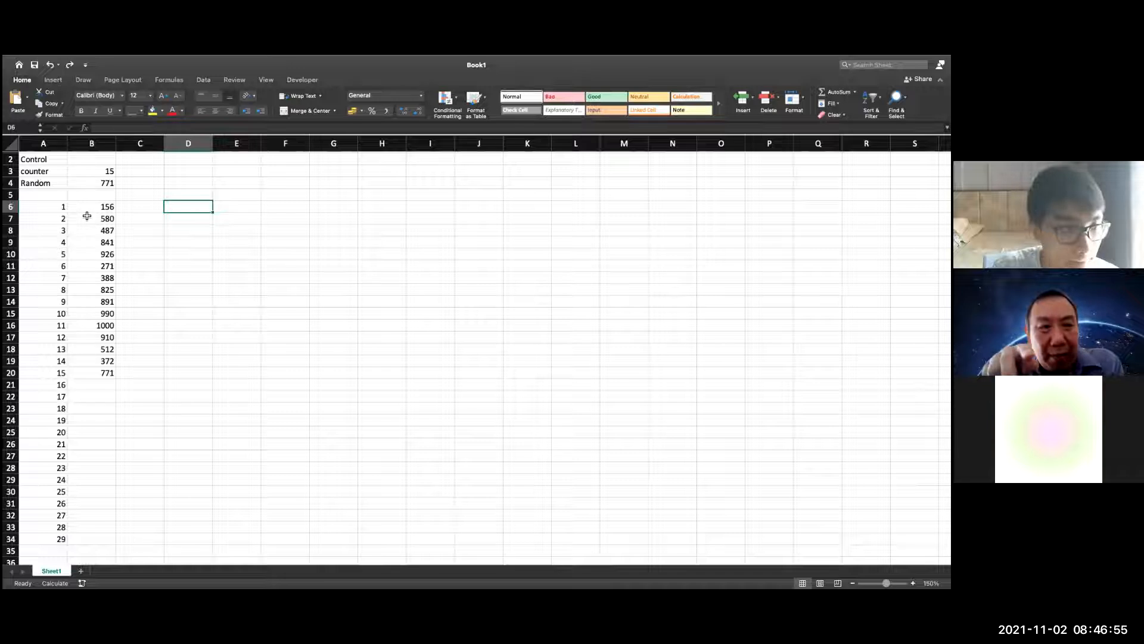
drag(66, 207, 63, 538)
key(super+c)
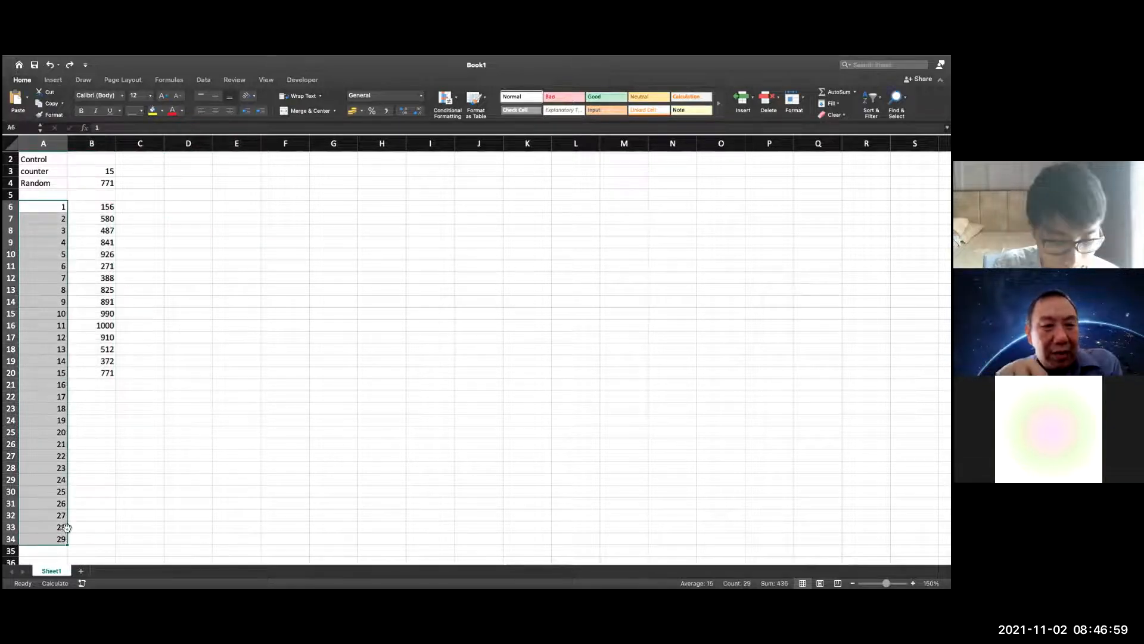
click(209, 205)
key(super+v)
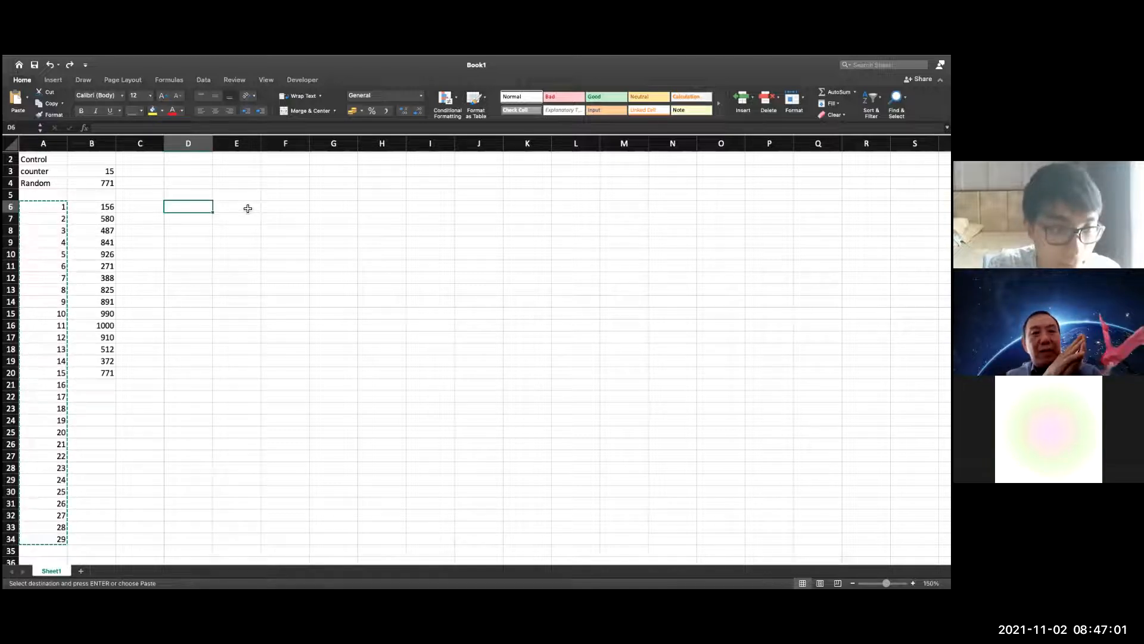
Start an IF formula in cell E6, beside the first number of the copied list
click(232, 208)
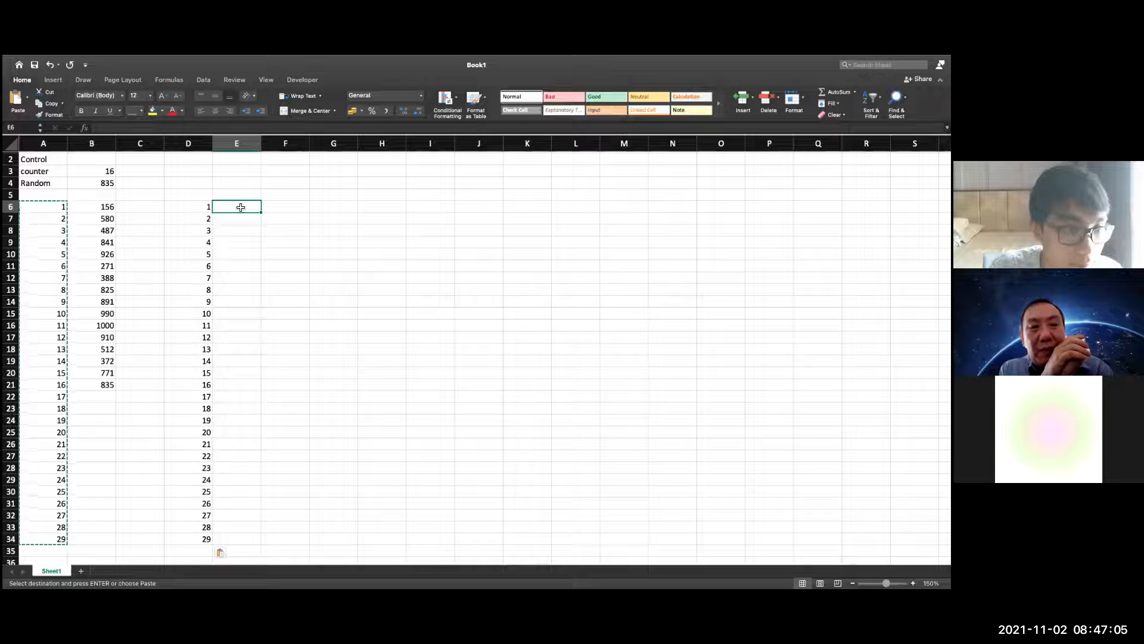
text(=)
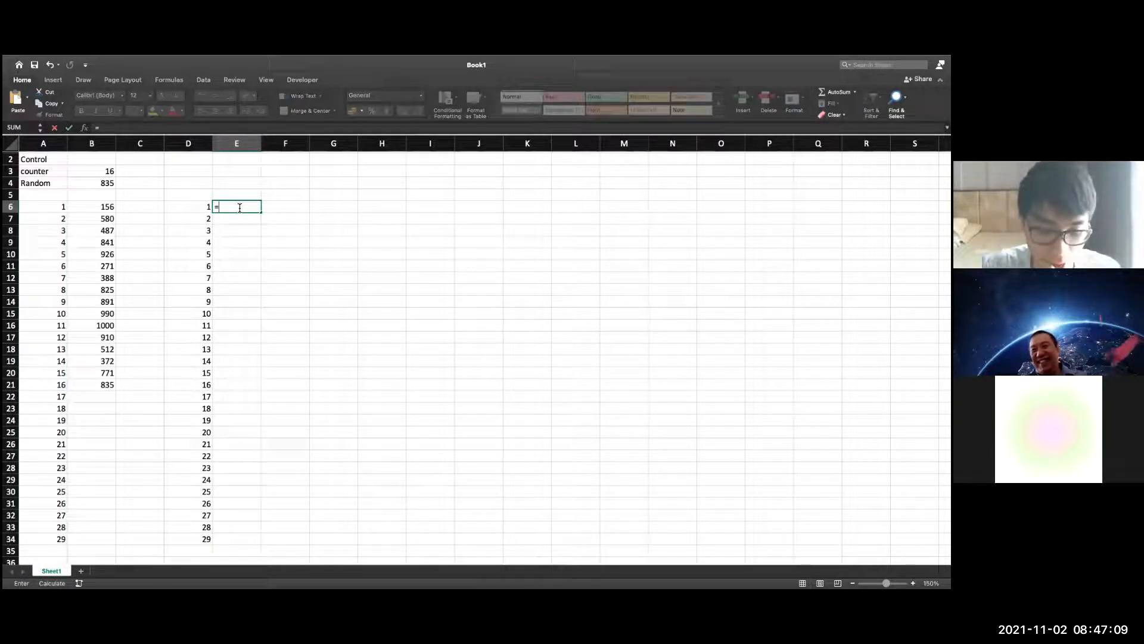
text(IF)
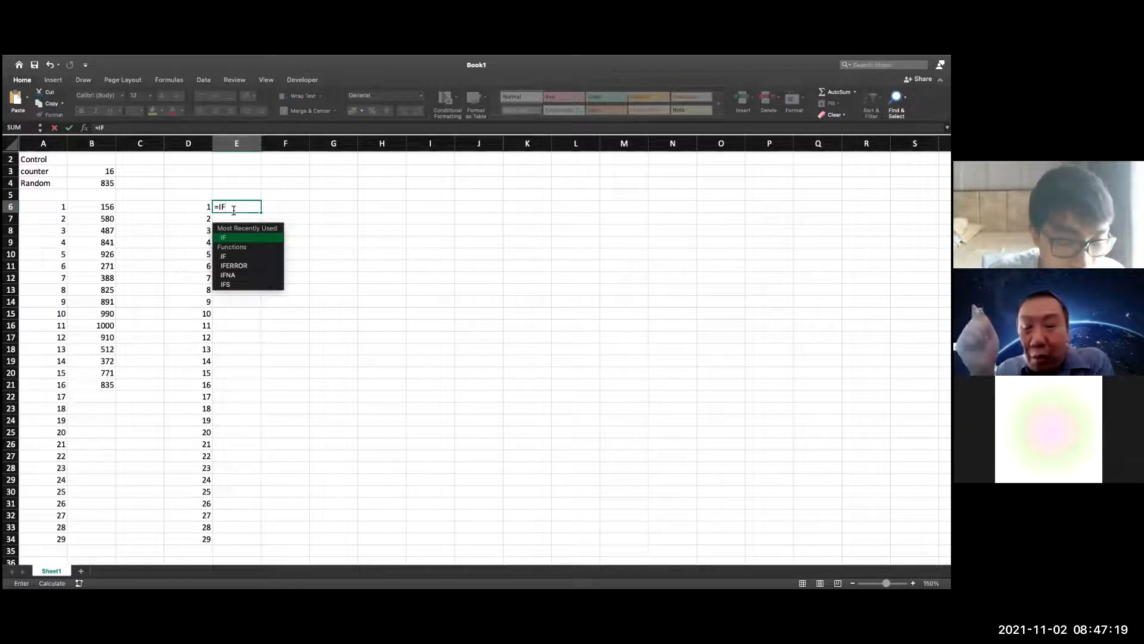
text(()
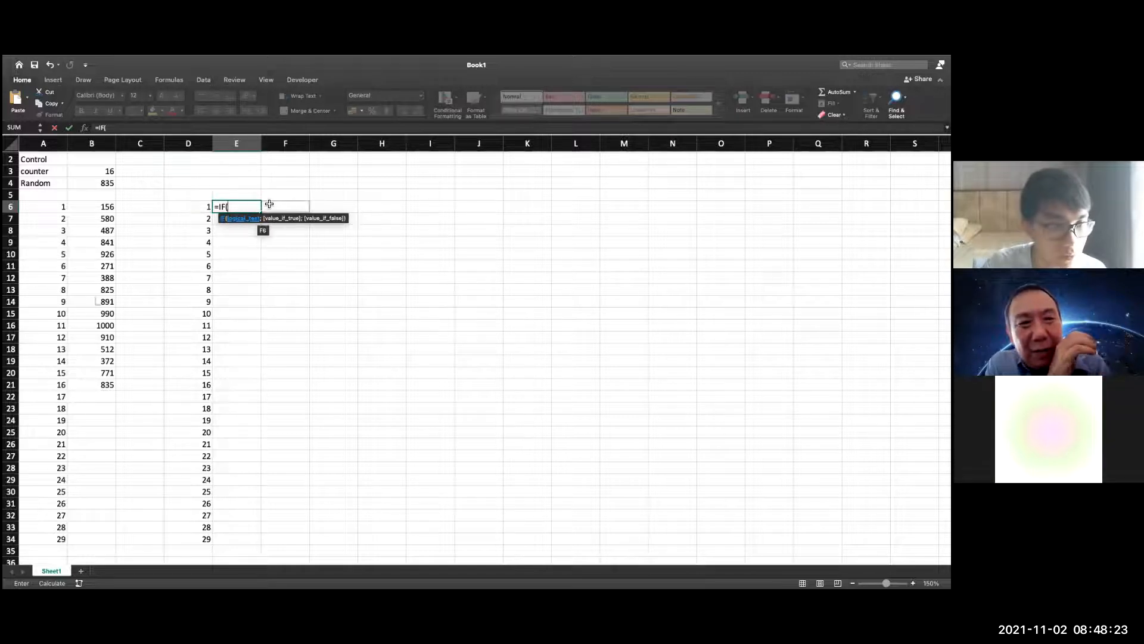
text(CONTROL="")
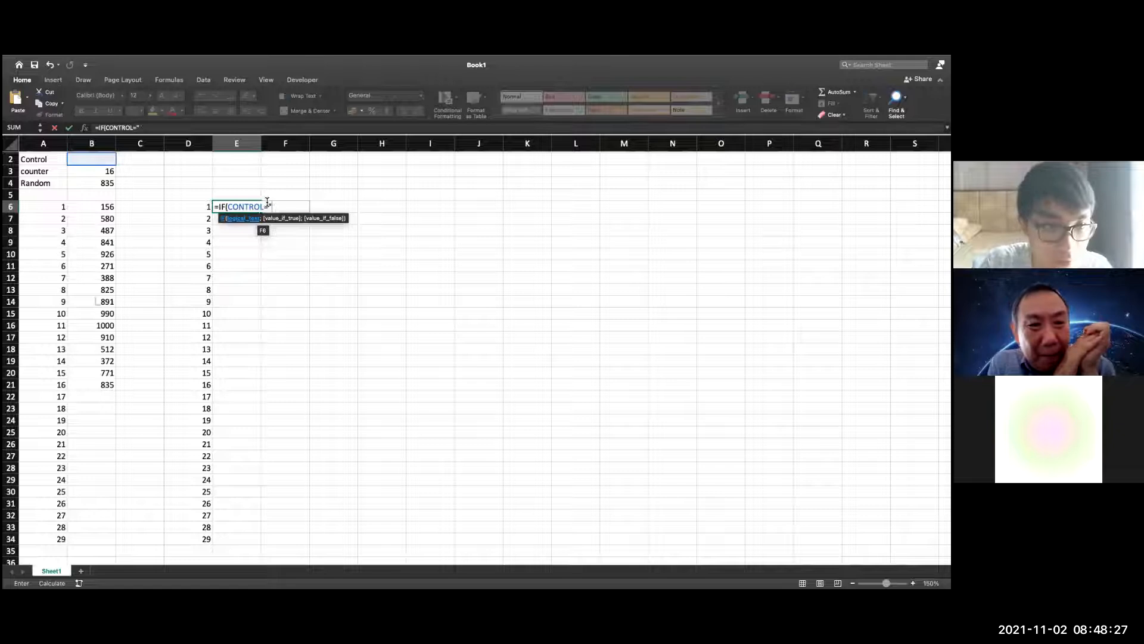
key(BackSpace)
key(BackSpace)
key(BackSpace)
key(BackSpace)
key(BackSpace)
key(BackSpace)
key(BackSpace)
key(BackSpace)
key(BackSpace)
key(BackSpace)
text(XONTROL)
key(BackSpace)
key(BackSpace)
key(BackSpace)
key(BackSpace)
key(BackSpace)
key(BackSpace)
key(BackSpace)
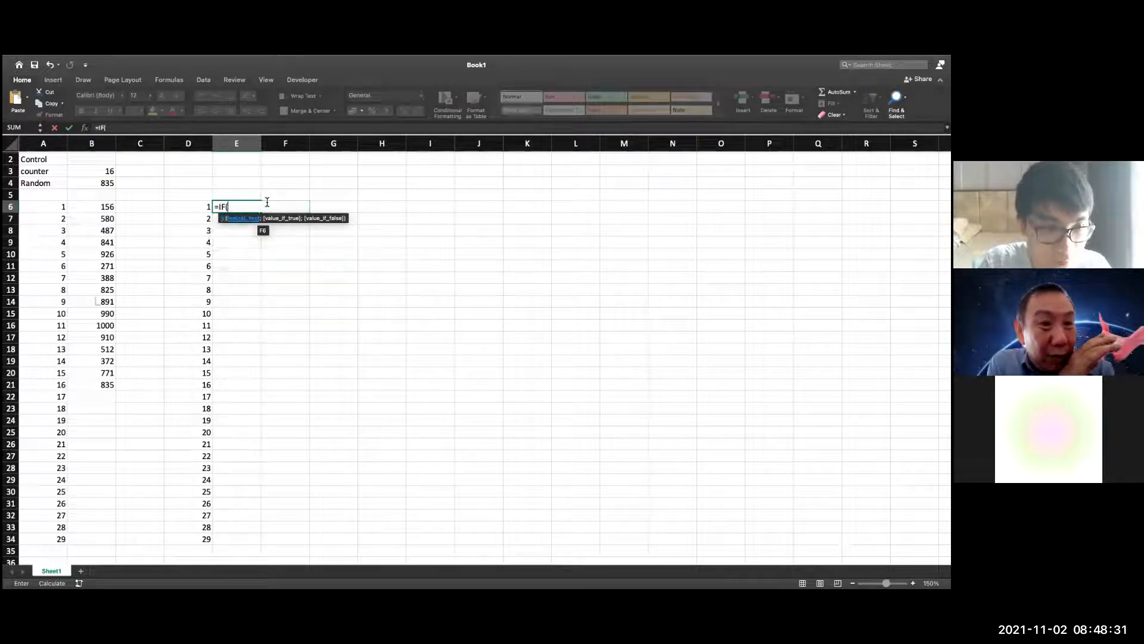
Extend the E6 formula with the test control="" and a nested IF that begins with Randnum
text(c)
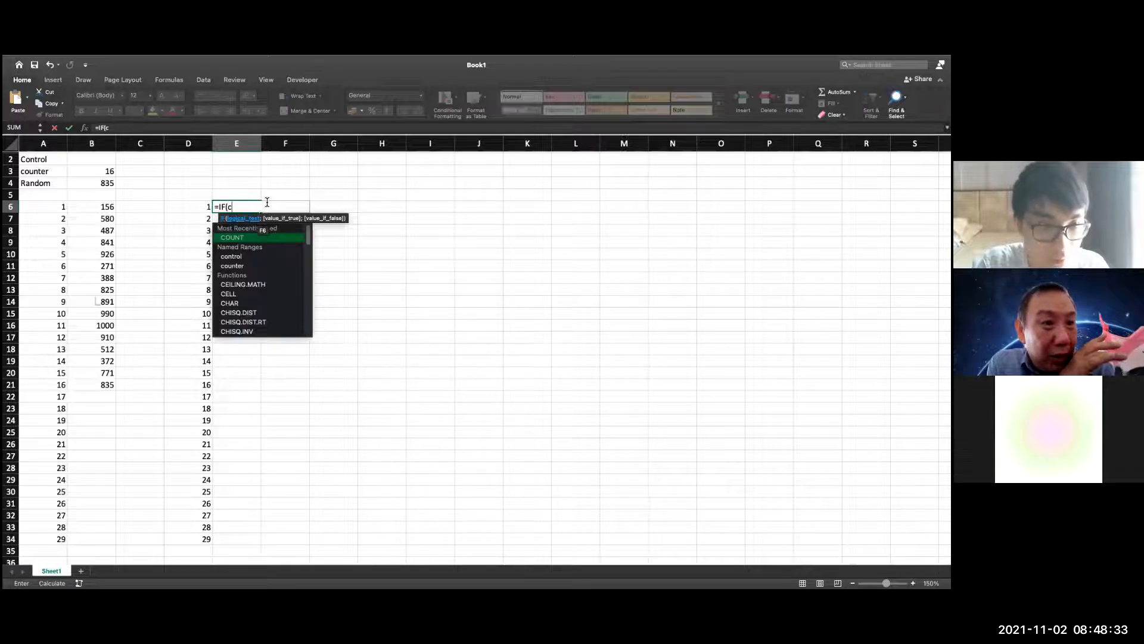
text(ontrol)
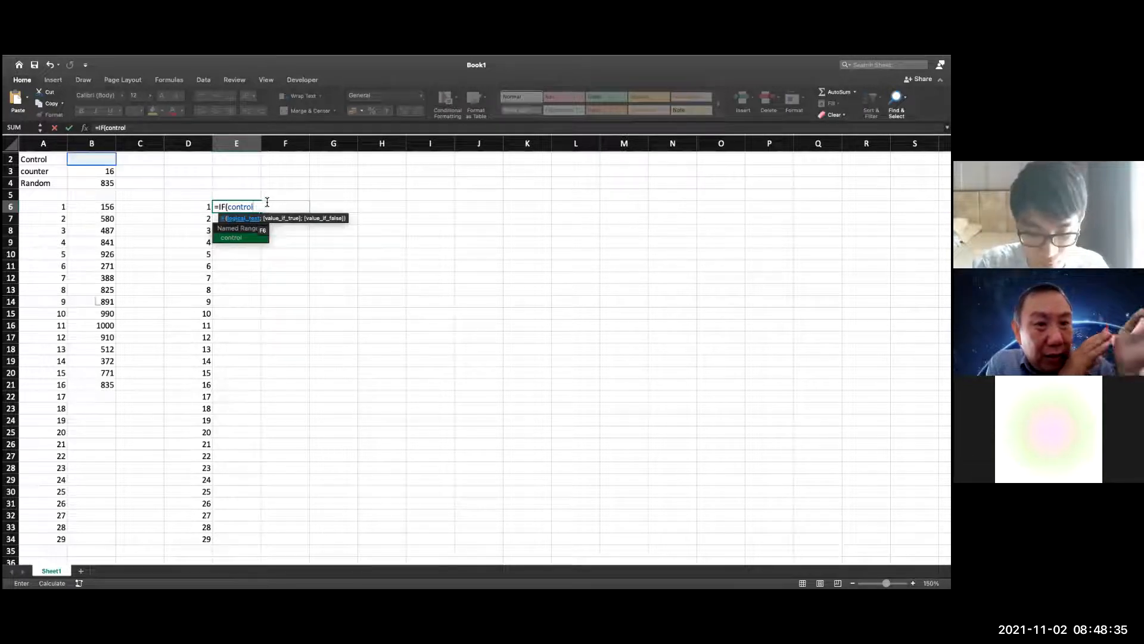
text(="";)
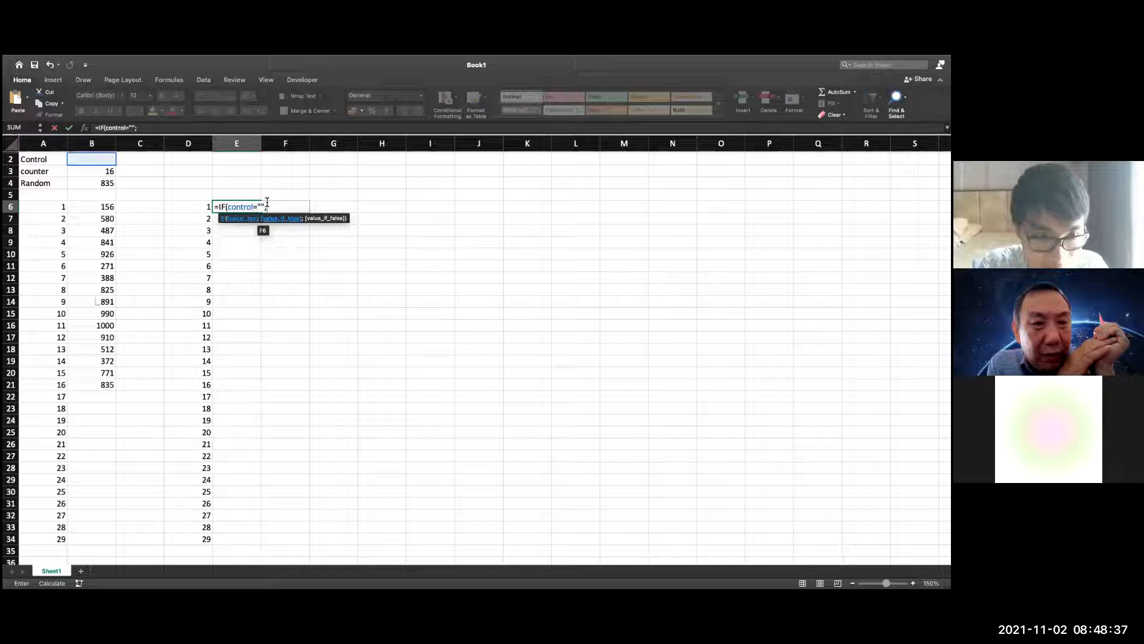
text(if()
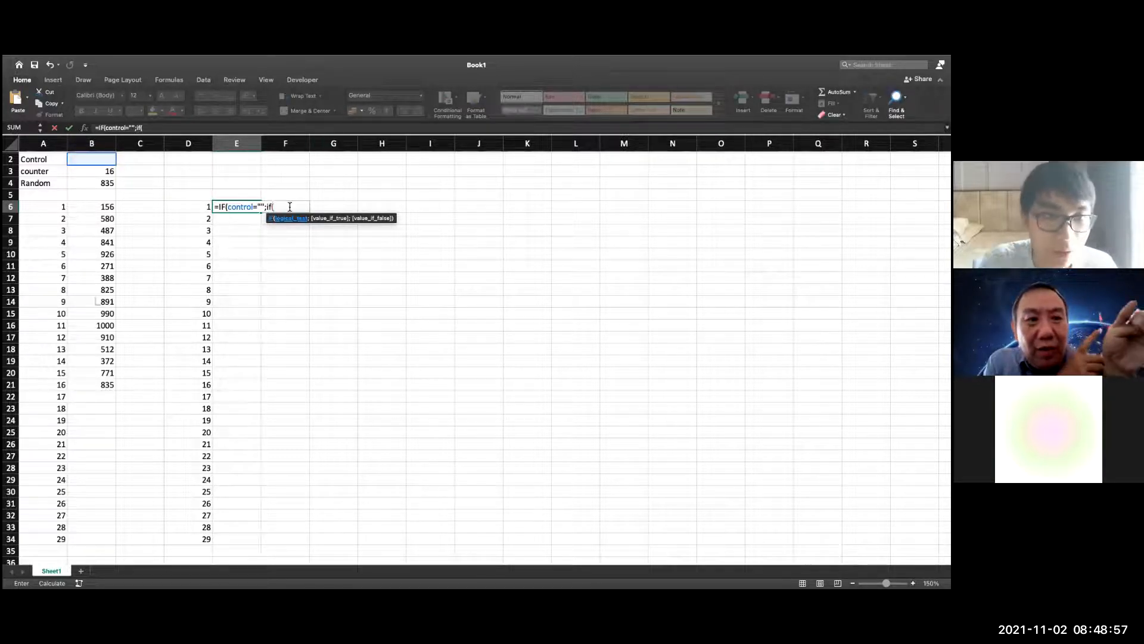
click(102, 185)
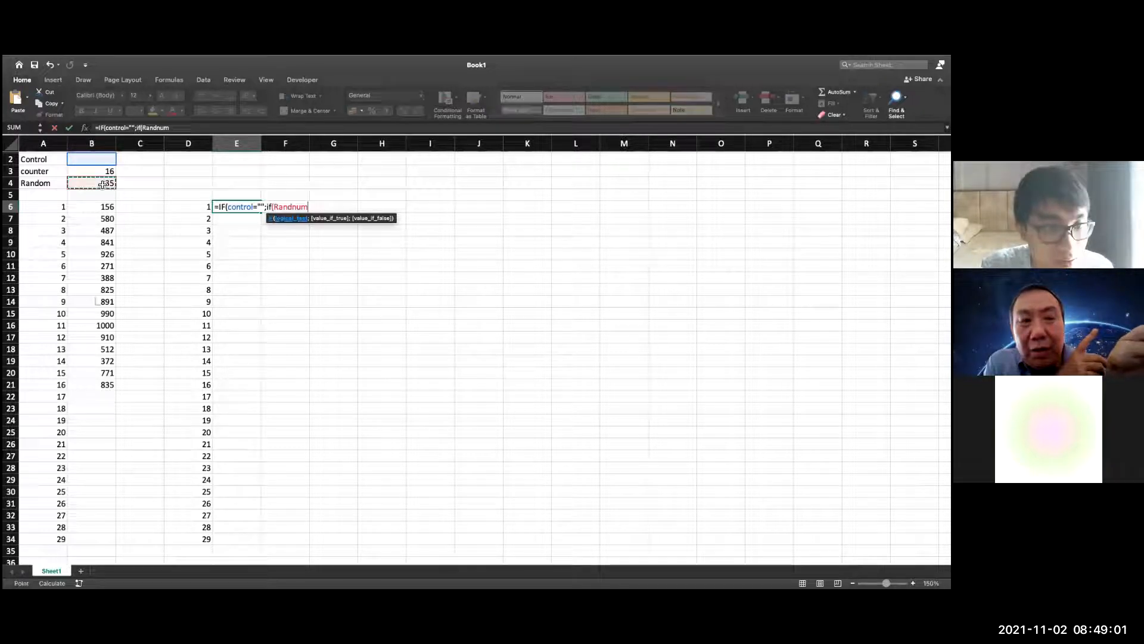
Complete the nested test as Randnum<E6 and return Randnum when it is true
text(<)
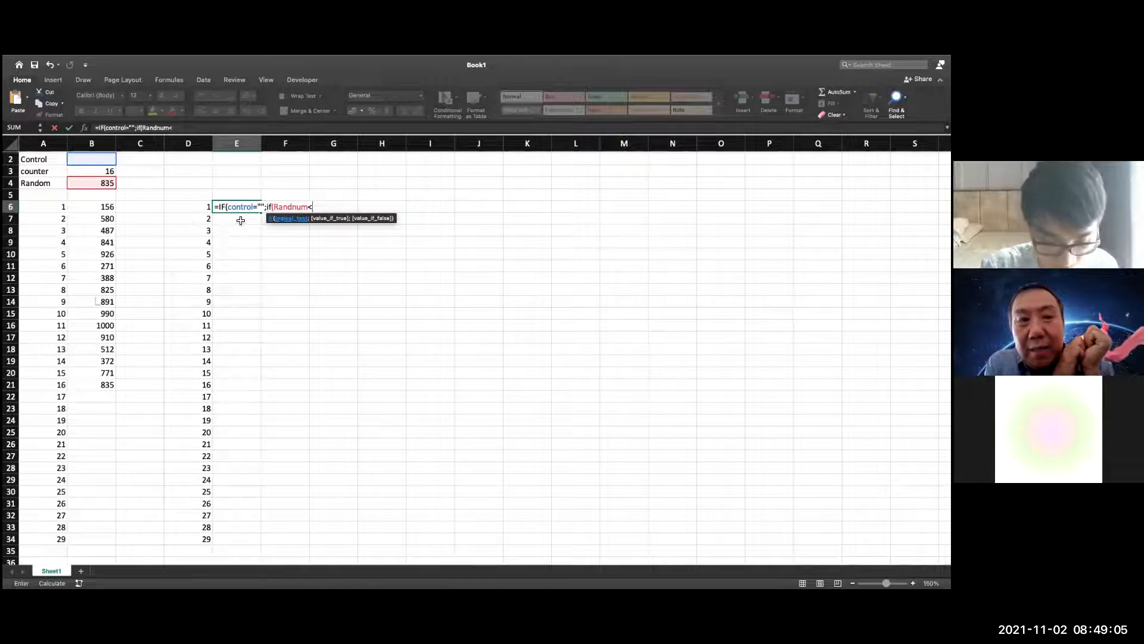
text(E1)
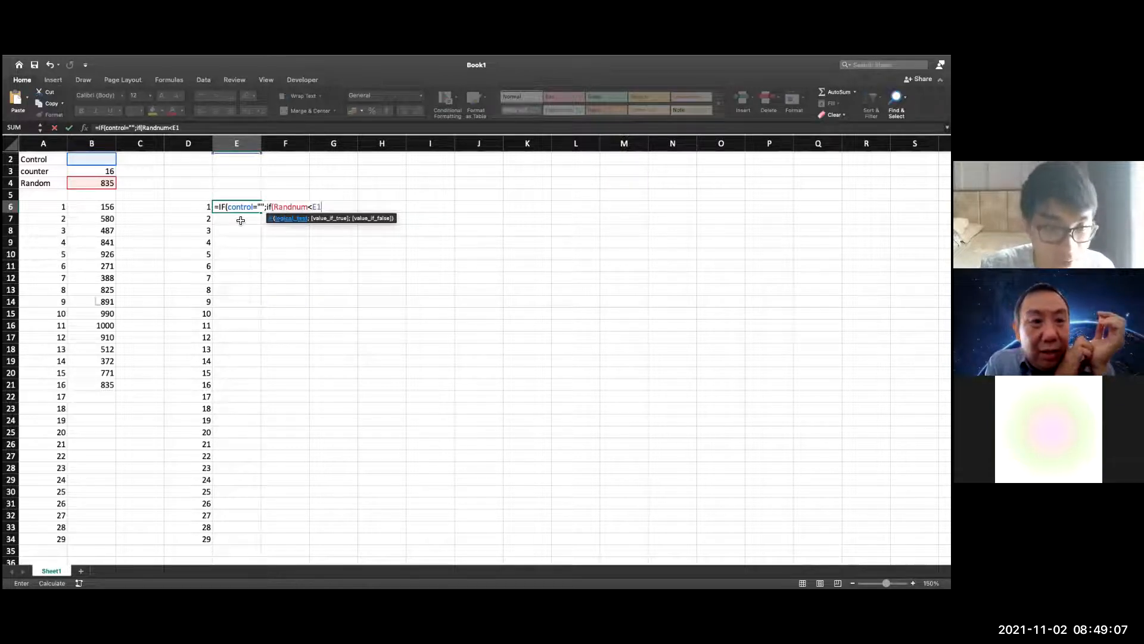
text())
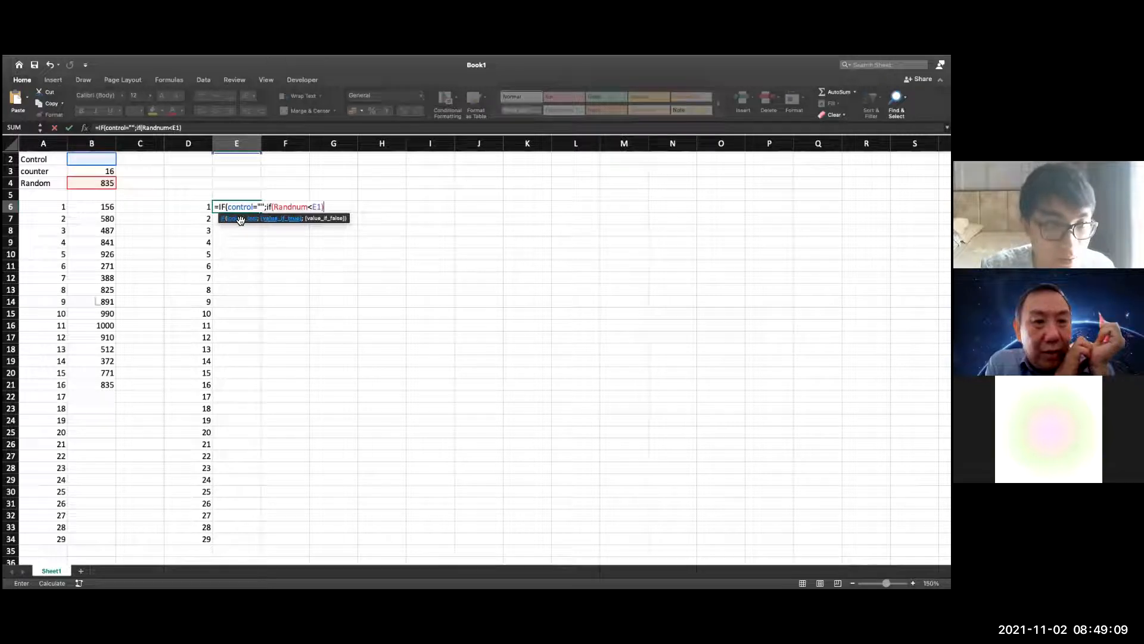
key(BackSpace)
key(BackSpace)
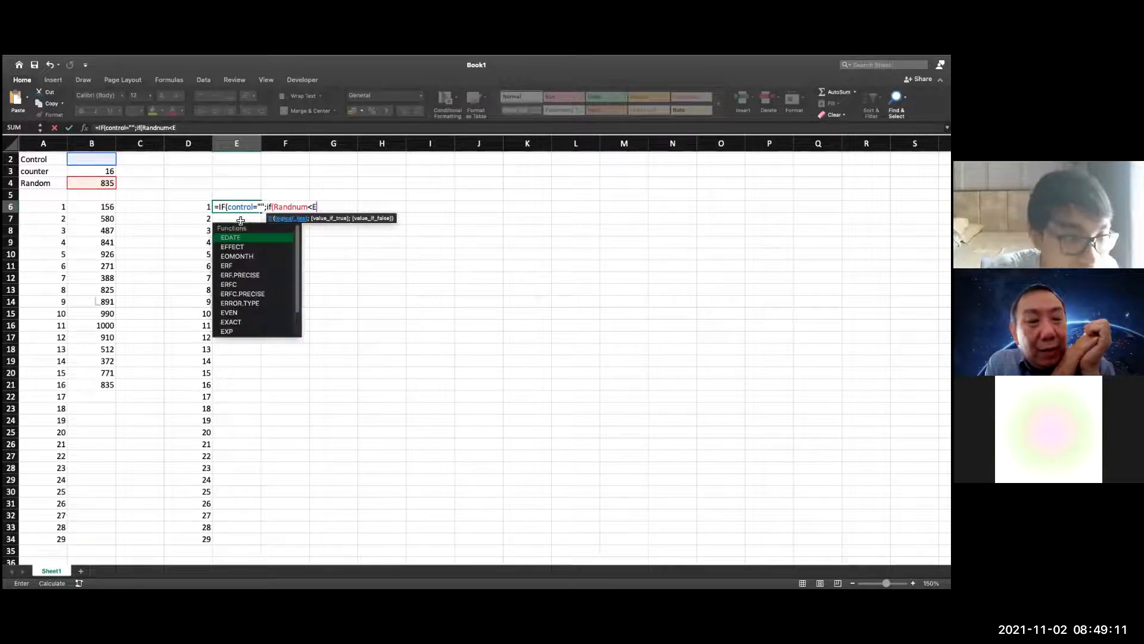
text(6)
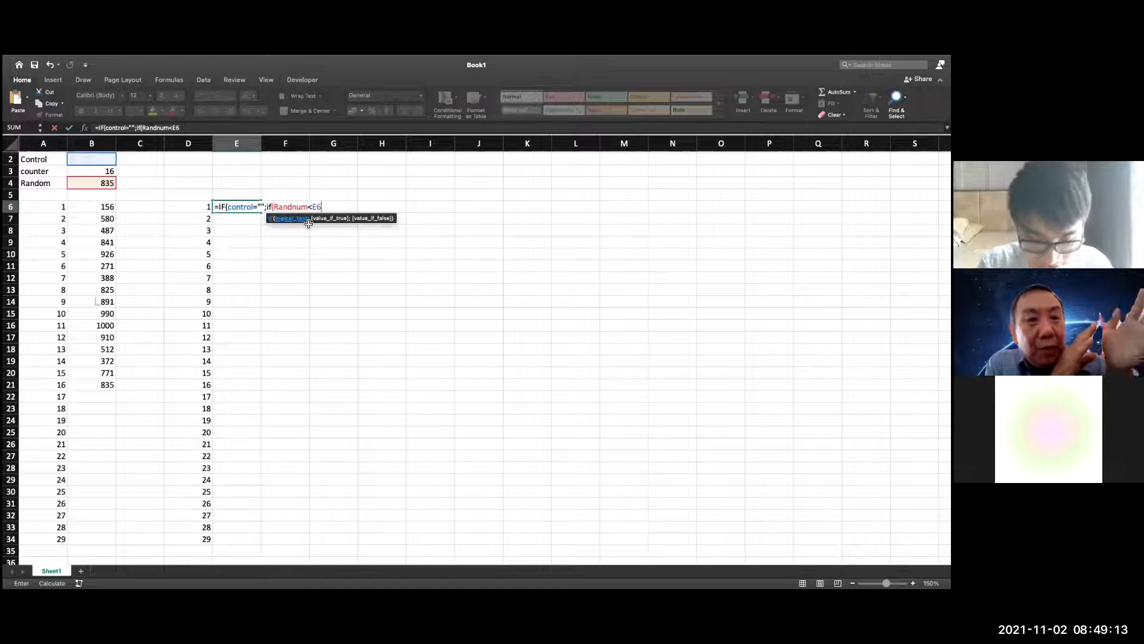
text(;)
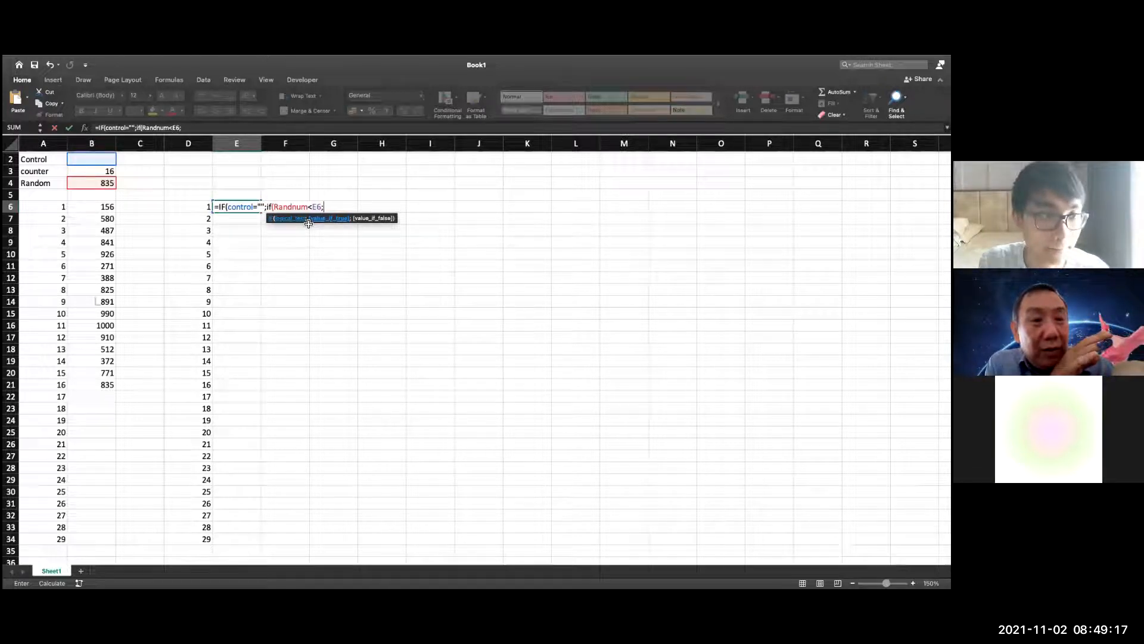
click(106, 184)
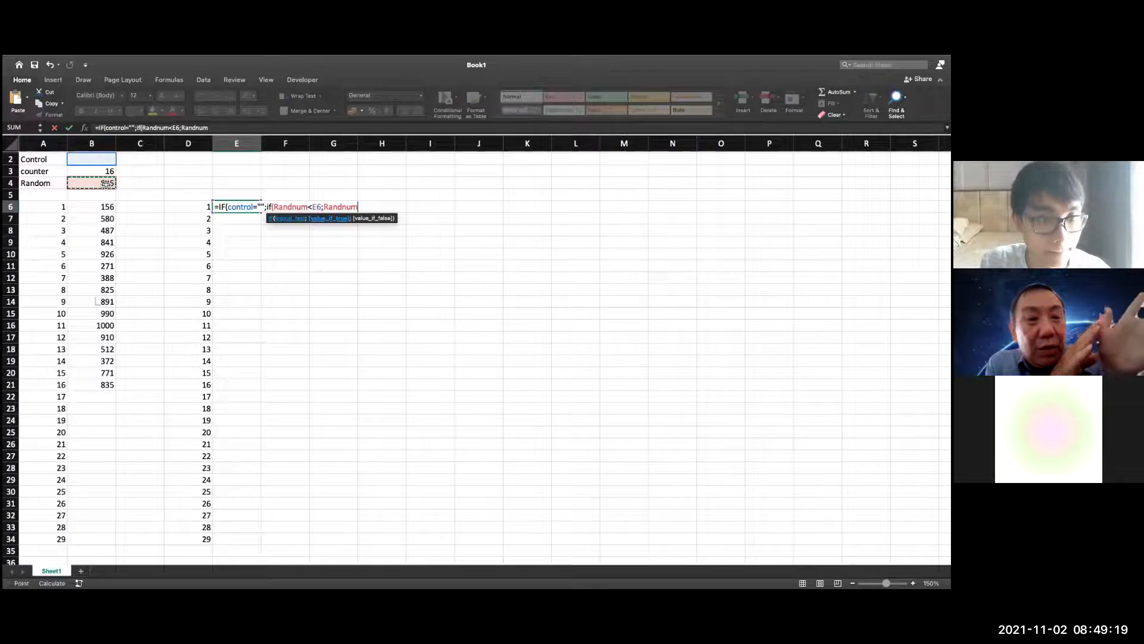
text(;)
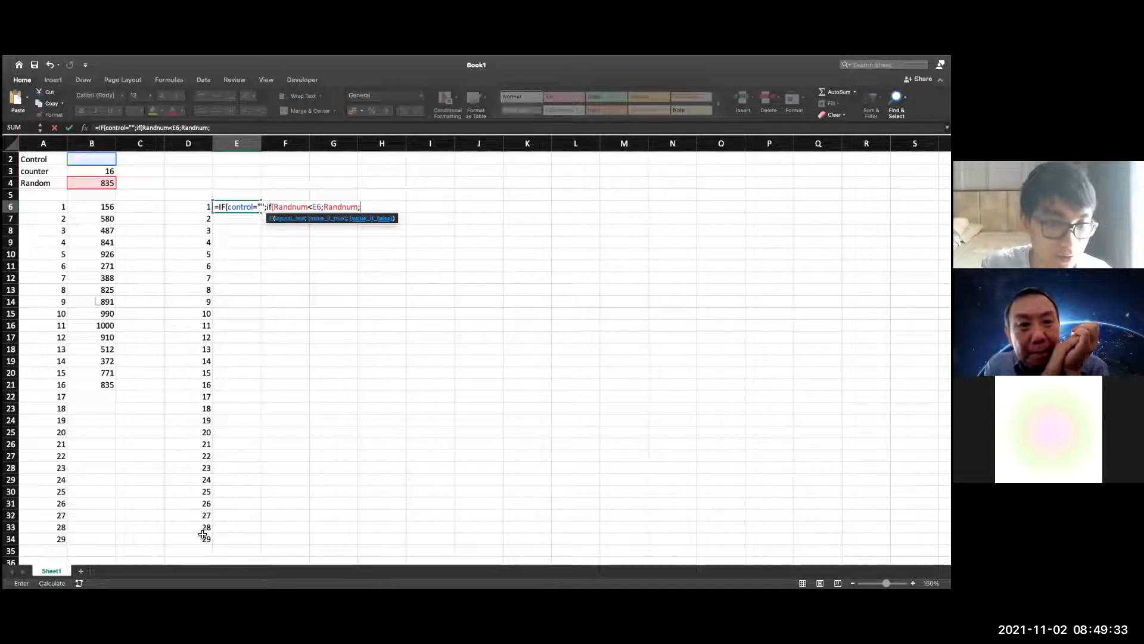
key(Left)
key(shift+Right)
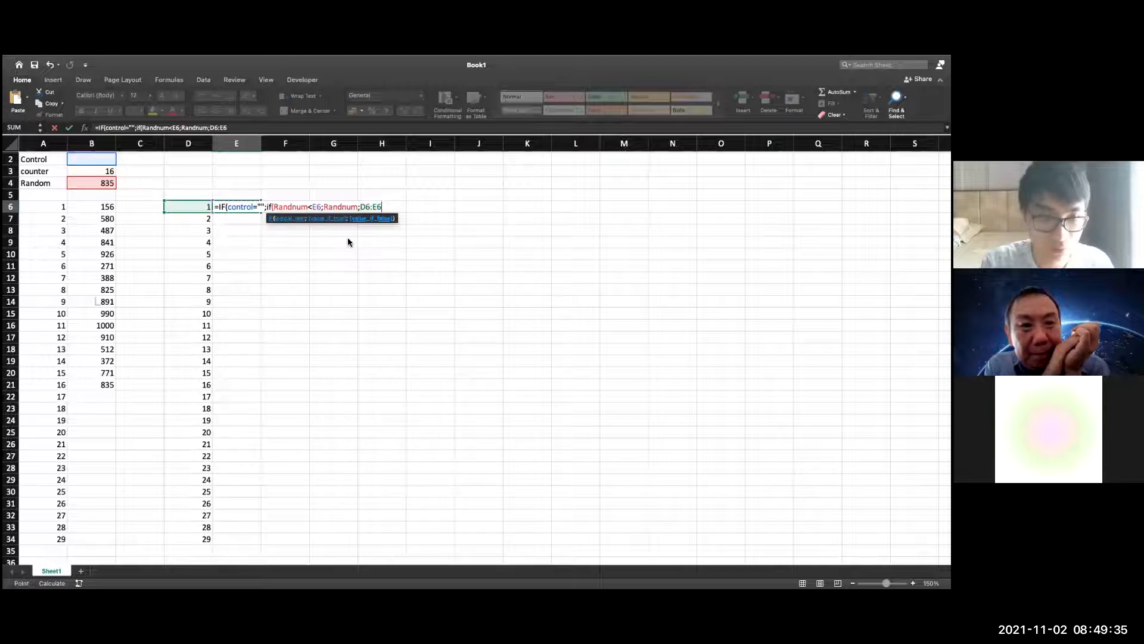
key(BackSpace)
key(BackSpace)
key(BackSpace)
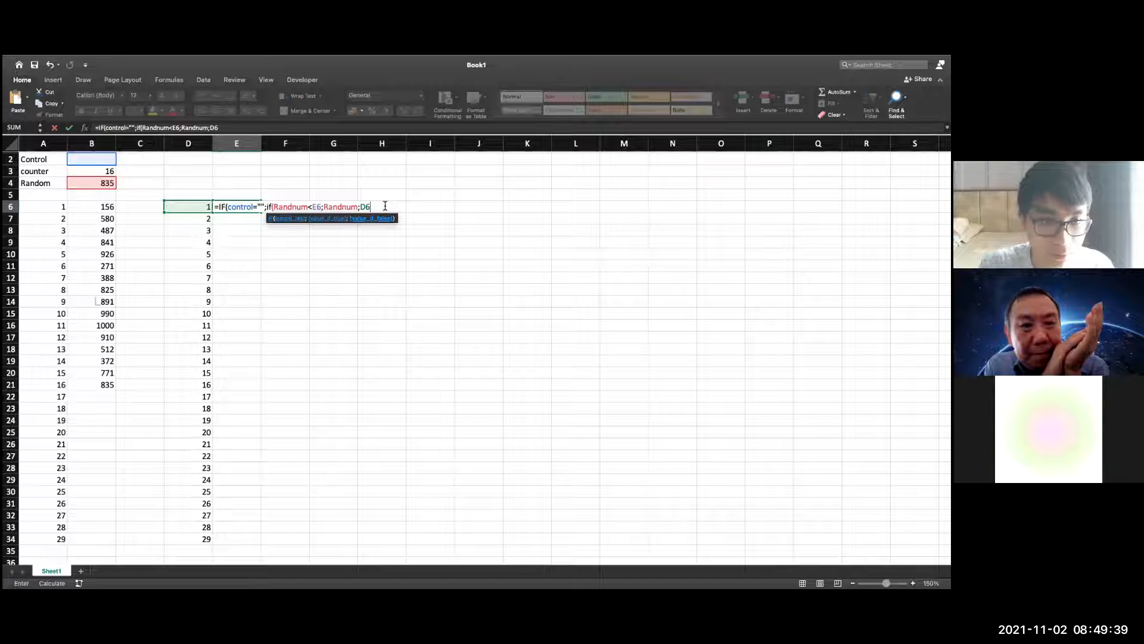
key(BackSpace)
key(BackSpace)
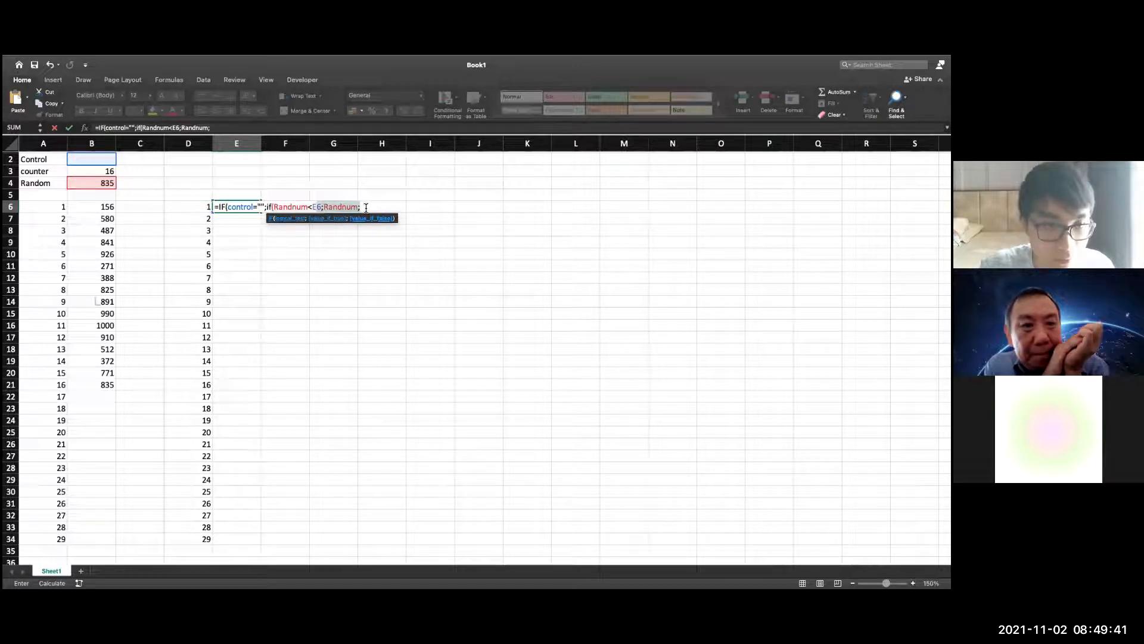
Cut the unfinished formula text out of E6 and leave the cell empty
drag(366, 207, 213, 207)
key(BackSpace)
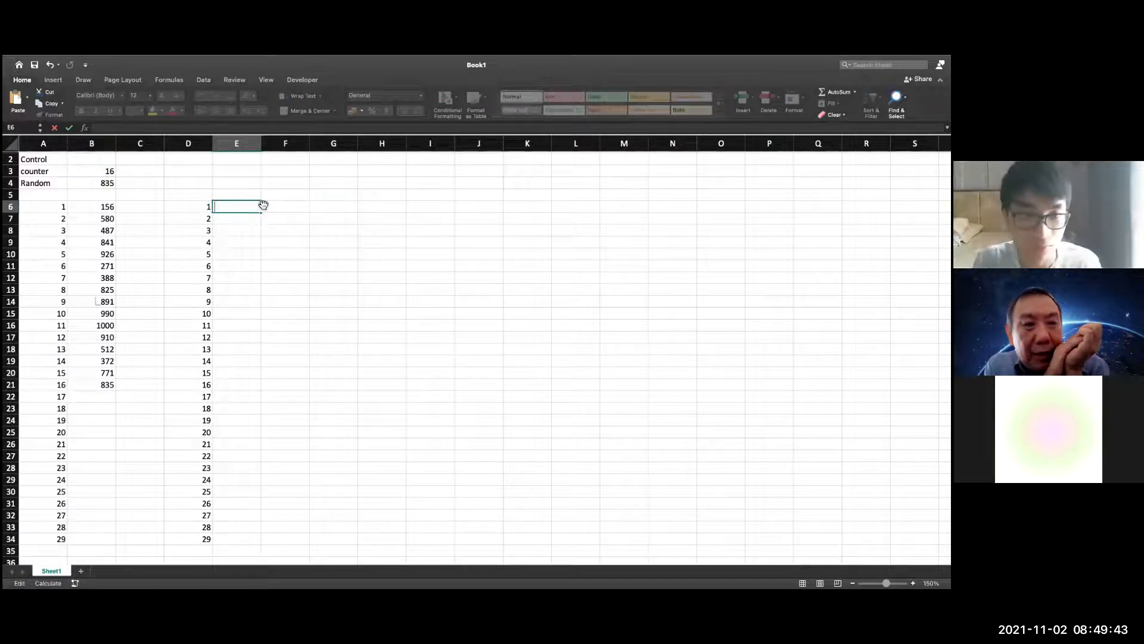
key(Return)
Clear the copied numbers in D7:D34 and replace the content of D6 with the label Min
drag(197, 218, 200, 541)
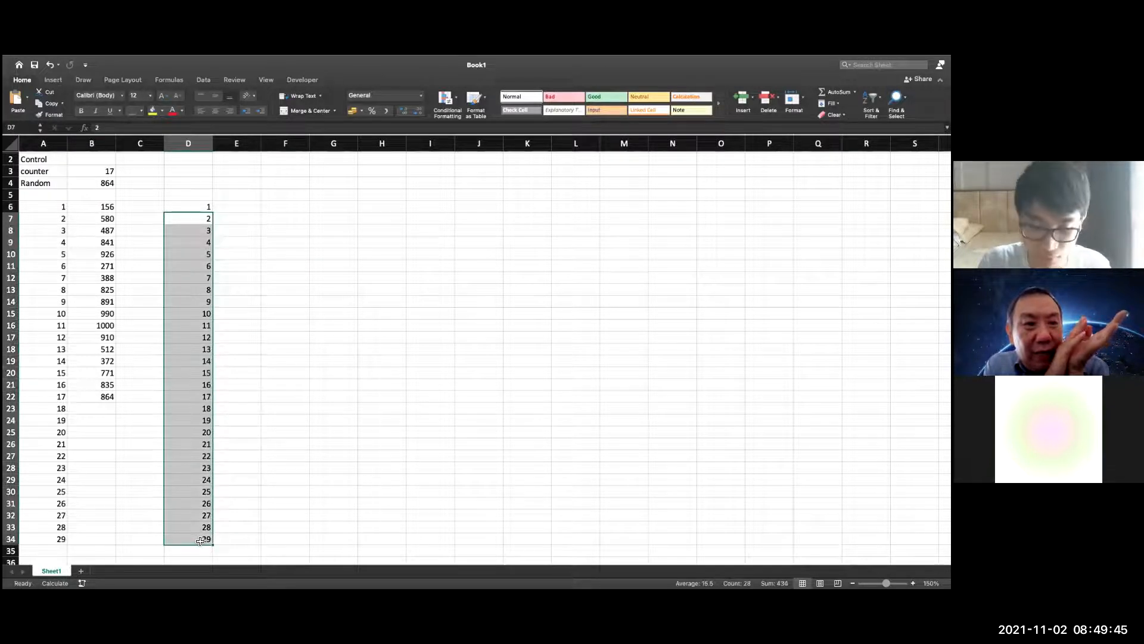
key(Delete)
click(206, 205)
text(Min)
Name cell E6, beside the Min label, minx
click(245, 210)
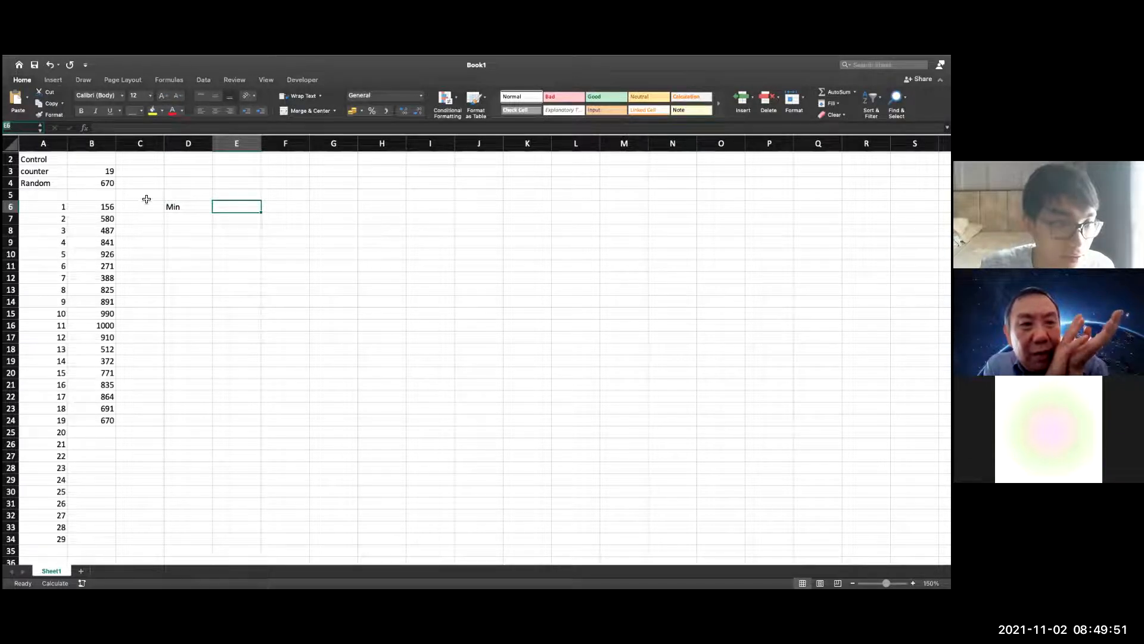
scroll(157, 209, up, 1)
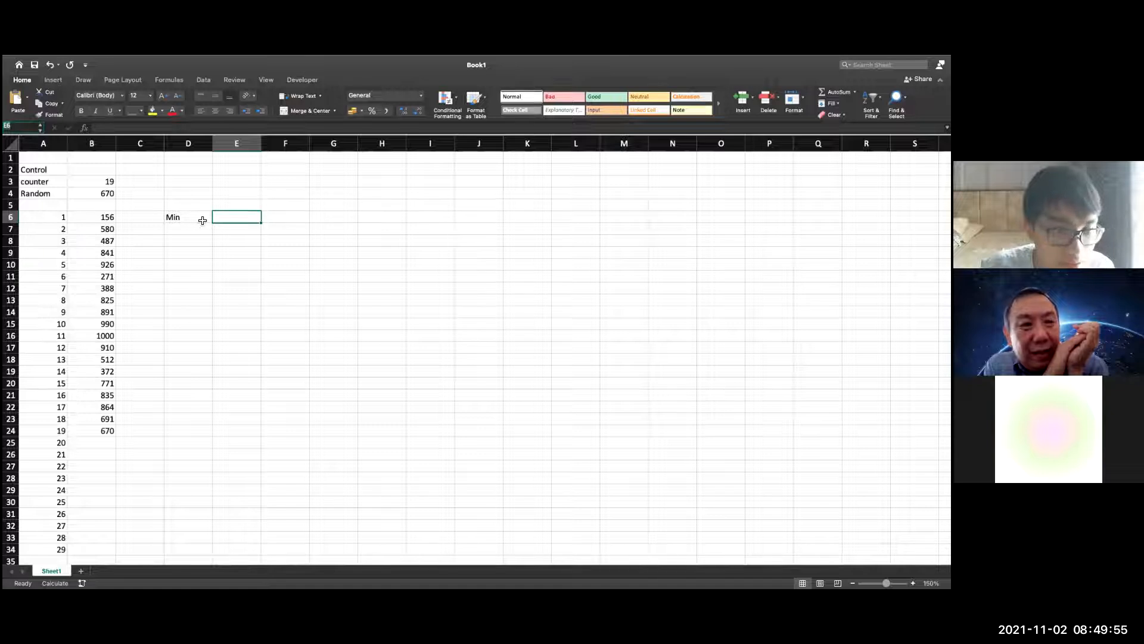
click(40, 129)
text(minx)
key(Return)
Paste the cut formula back into E6 and replace its E6 reference with minx
double_click(238, 222)
key(super+v)
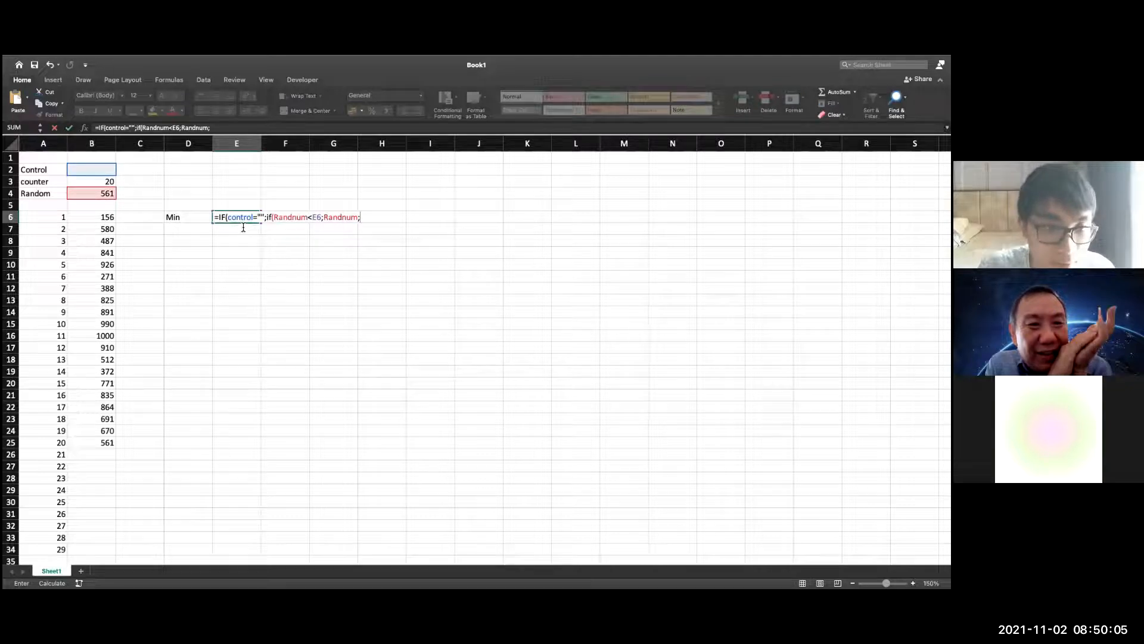
click(321, 221)
key(BackSpace)
key(BackSpace)
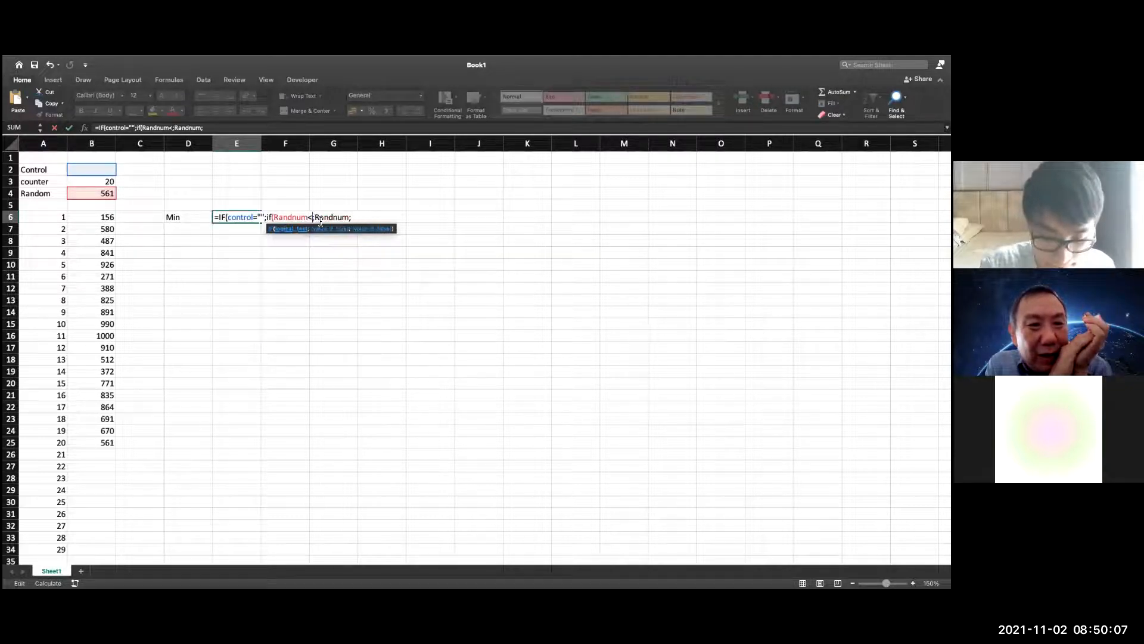
text(minx)
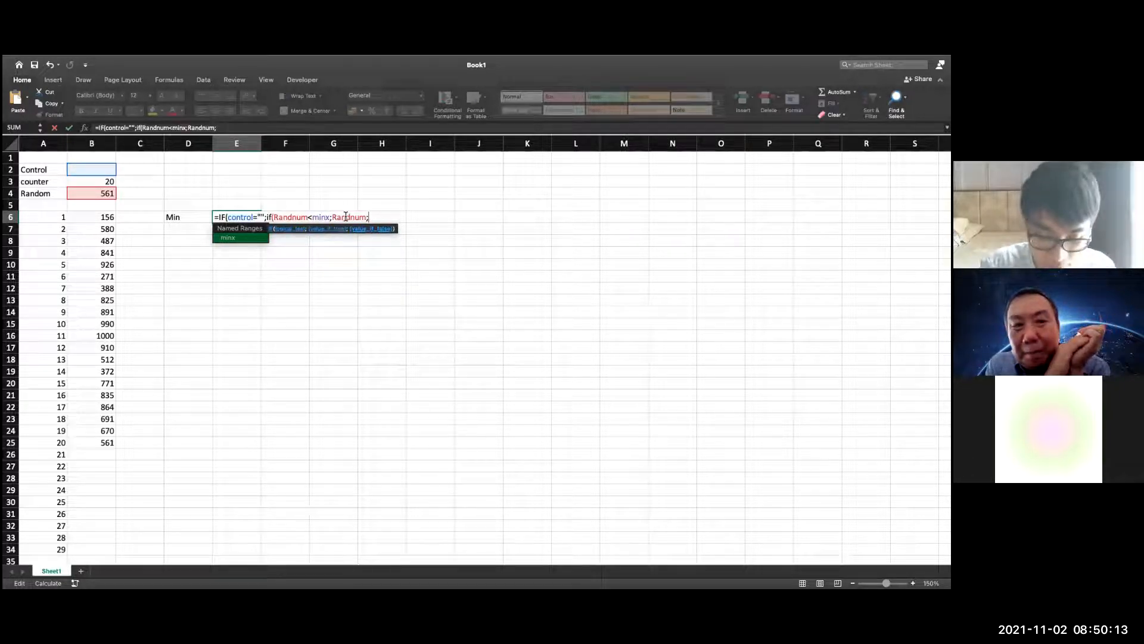
Complete the E6 formula as =IF(control="";if(Randnum<minx;Randnum;minx);10000)
text(minx);)
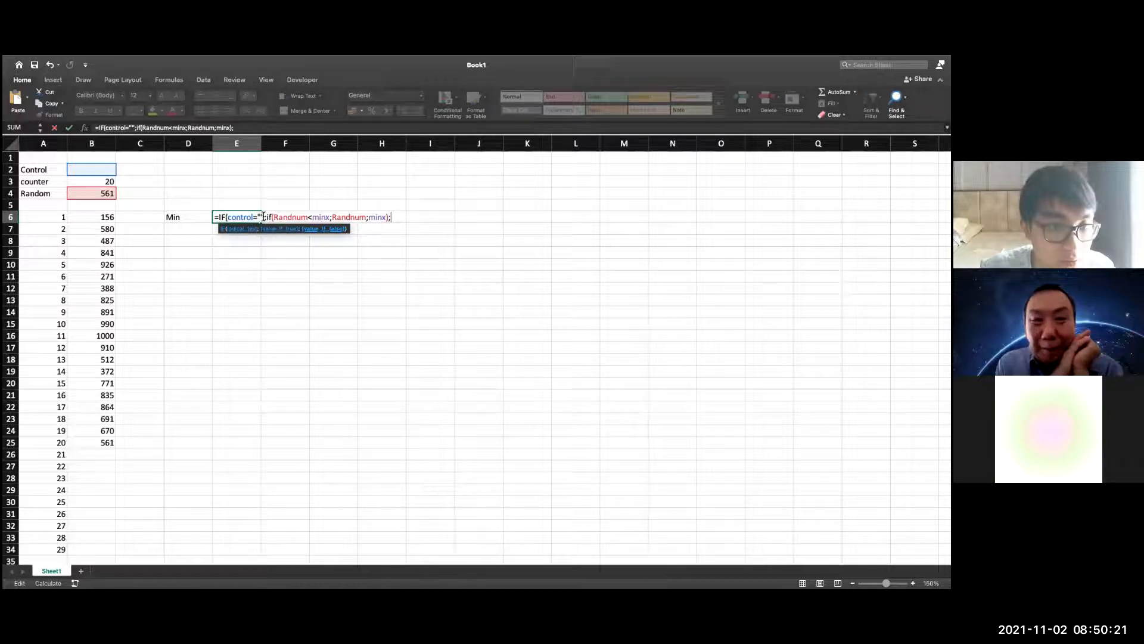
text("")
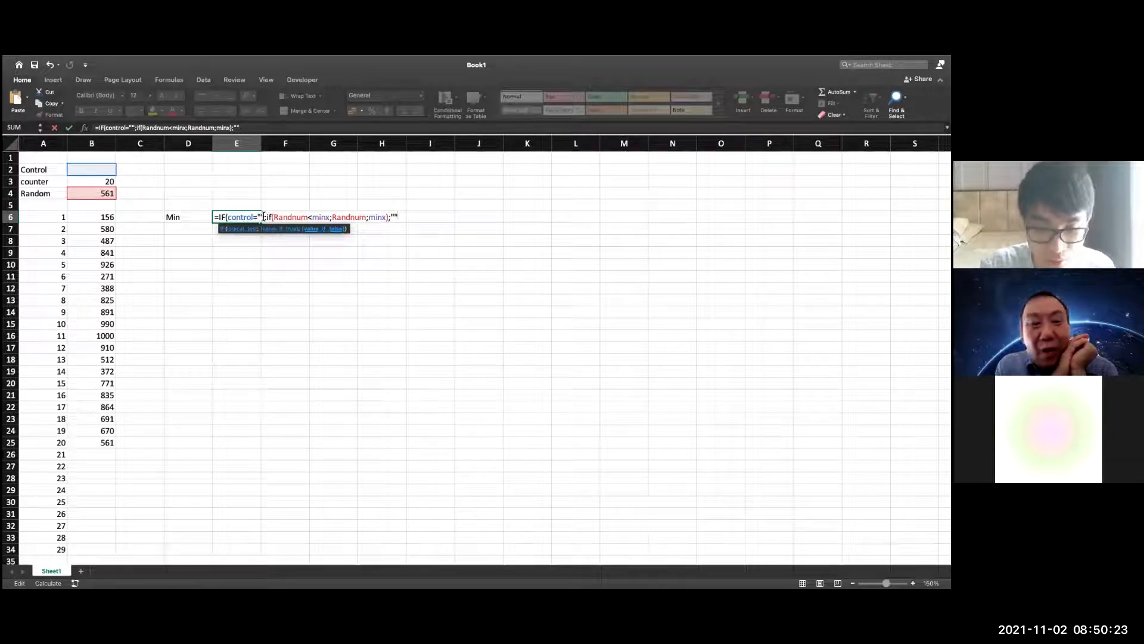
text())
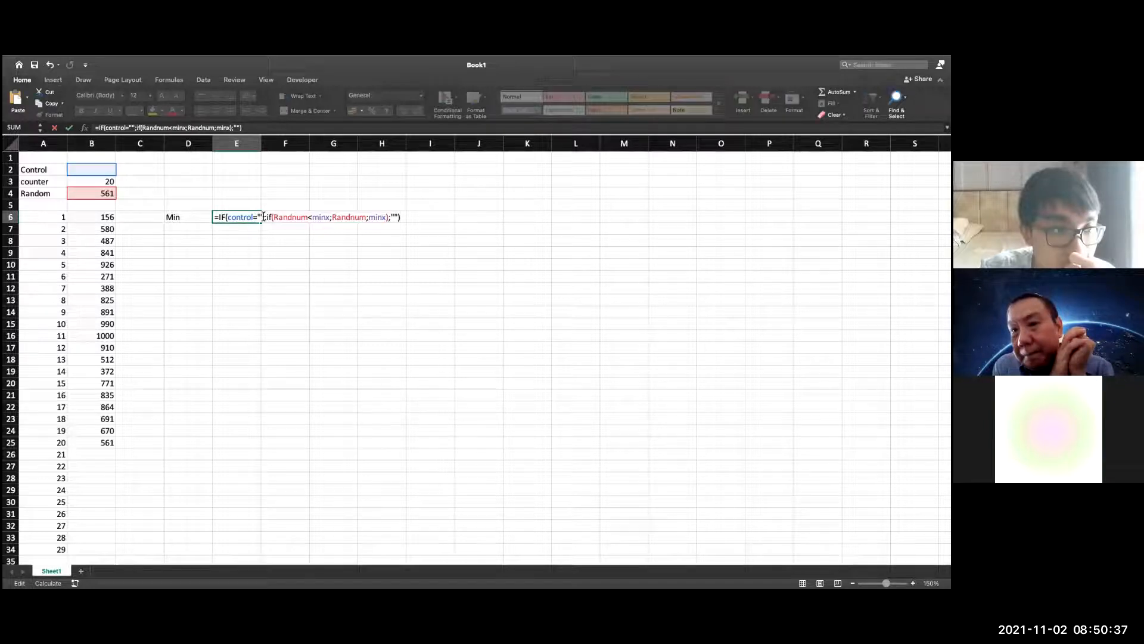
key(BackSpace)
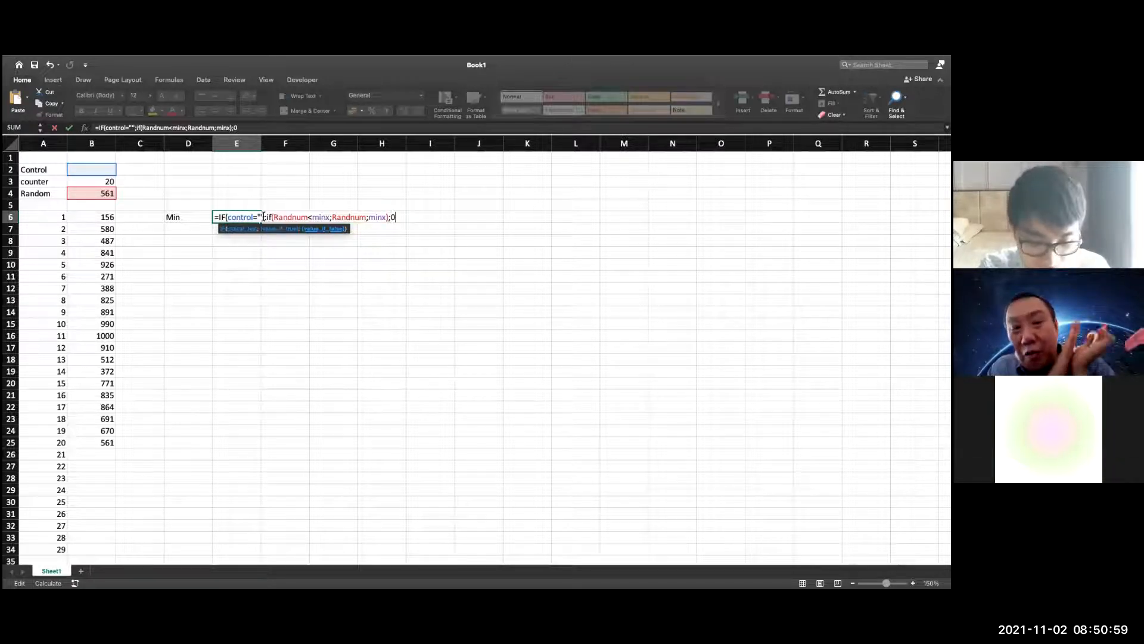
text(10)
key(BackSpace)
key(BackSpace)
key(BackSpace)
key(BackSpace)
text(10000))
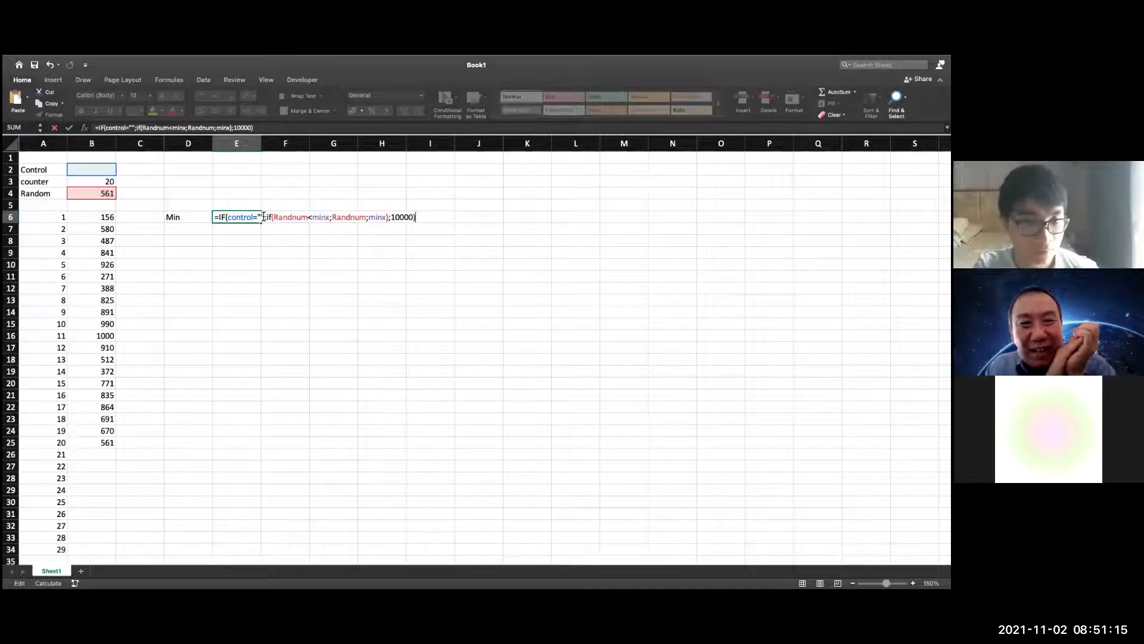
key(Return)
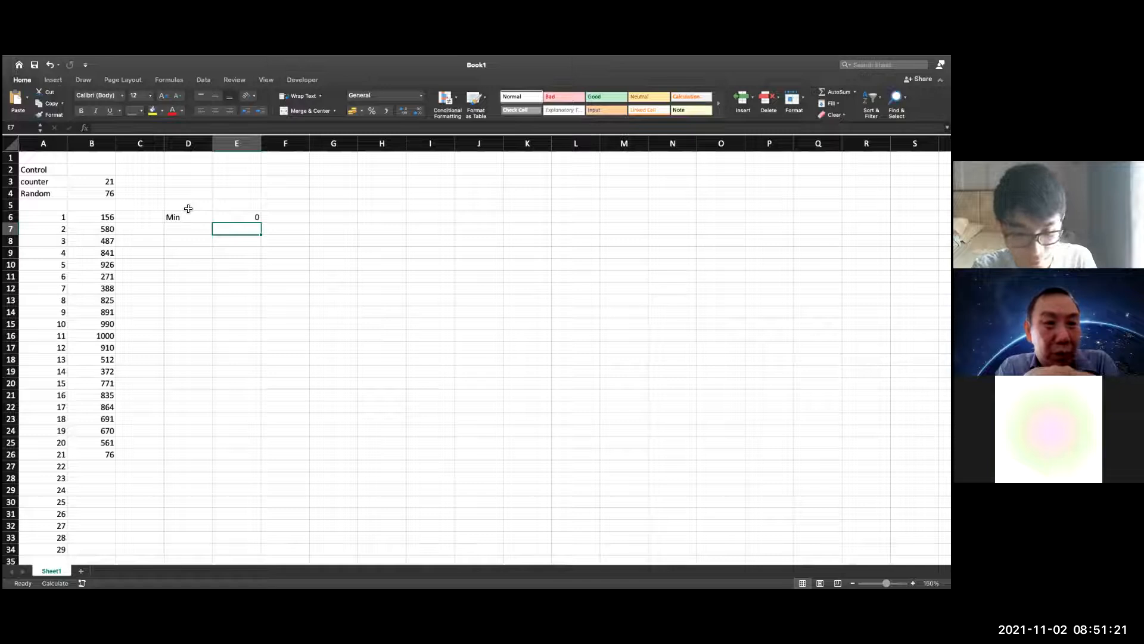
Recalculate the sheet three times to test the Min formula
key(F9)
key(F9)
key(F9)
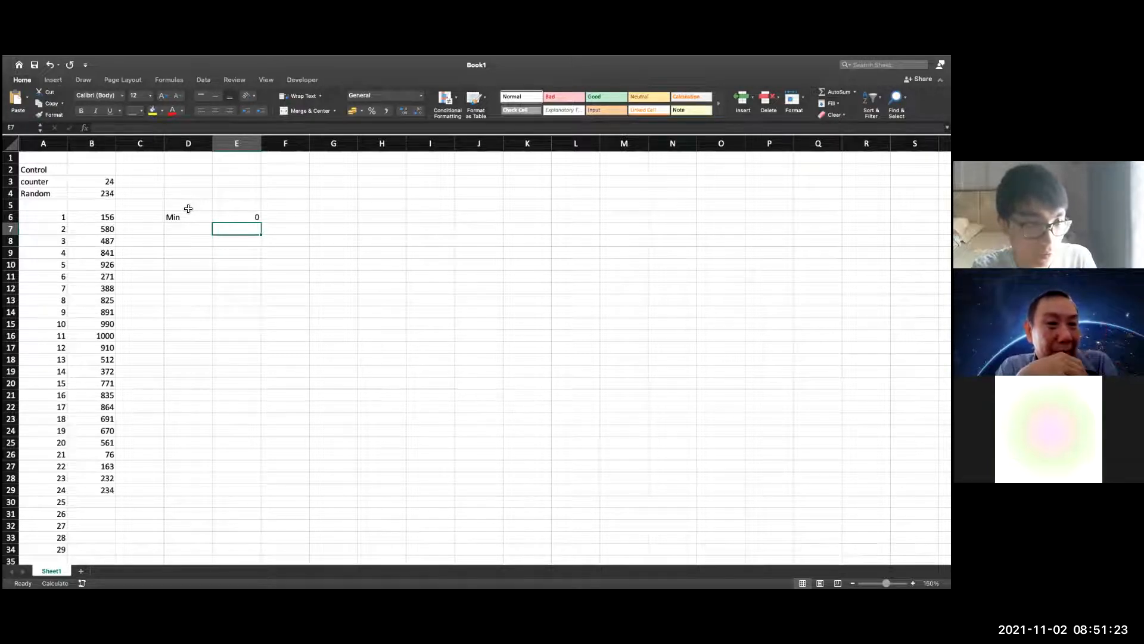
Enter STOP in the control cell B2 to reset the simulation and the minimum
click(91, 169)
text(STOP)
key(Return)
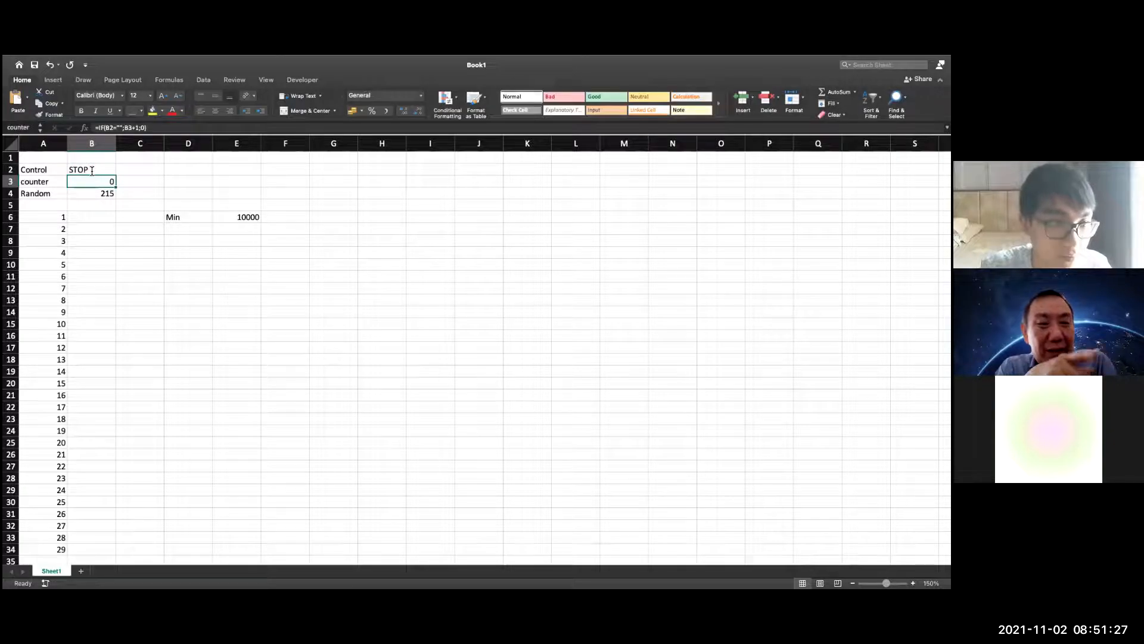
Clear STOP from the control cell B2 to restart the iterations with the reset minimum
click(91, 170)
drag(91, 170, 68, 171)
click(100, 171)
key(Delete)
click(277, 371)
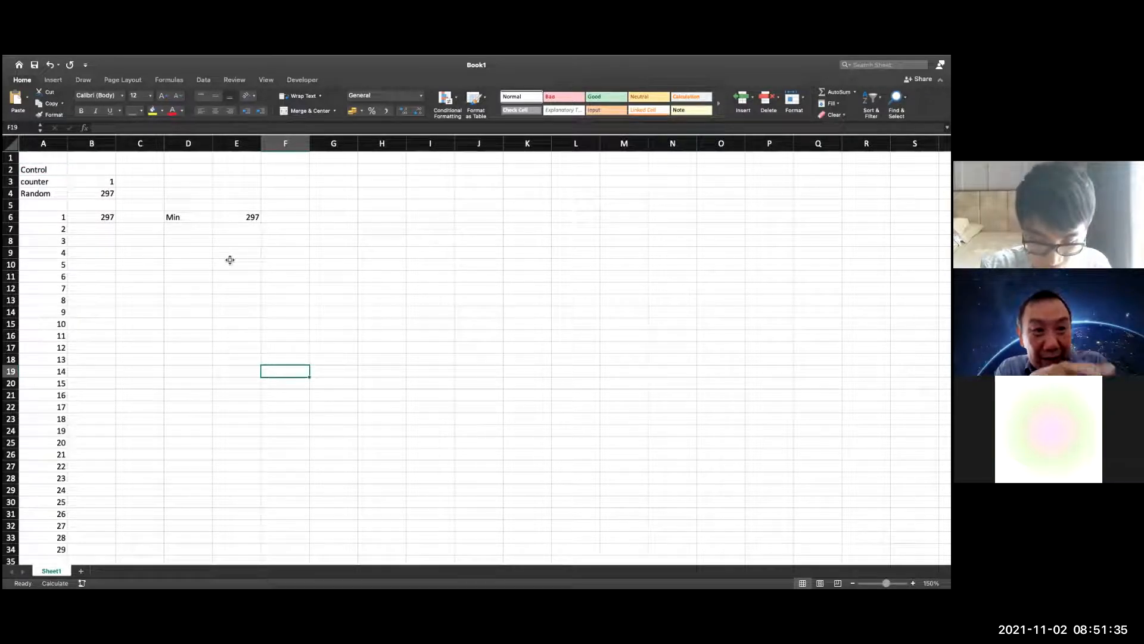
Recalculate the sheet nine times to record more random values and update the running minimum
key(F9)
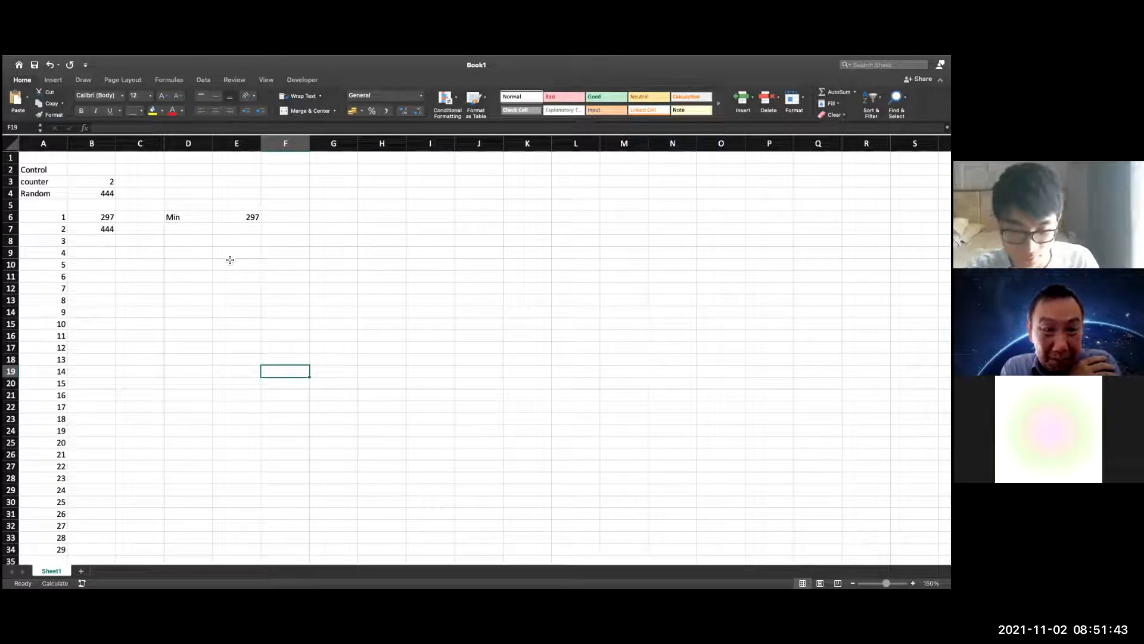
key(F9)
key(F9)
key(F9)
key(F9)
key(F9)
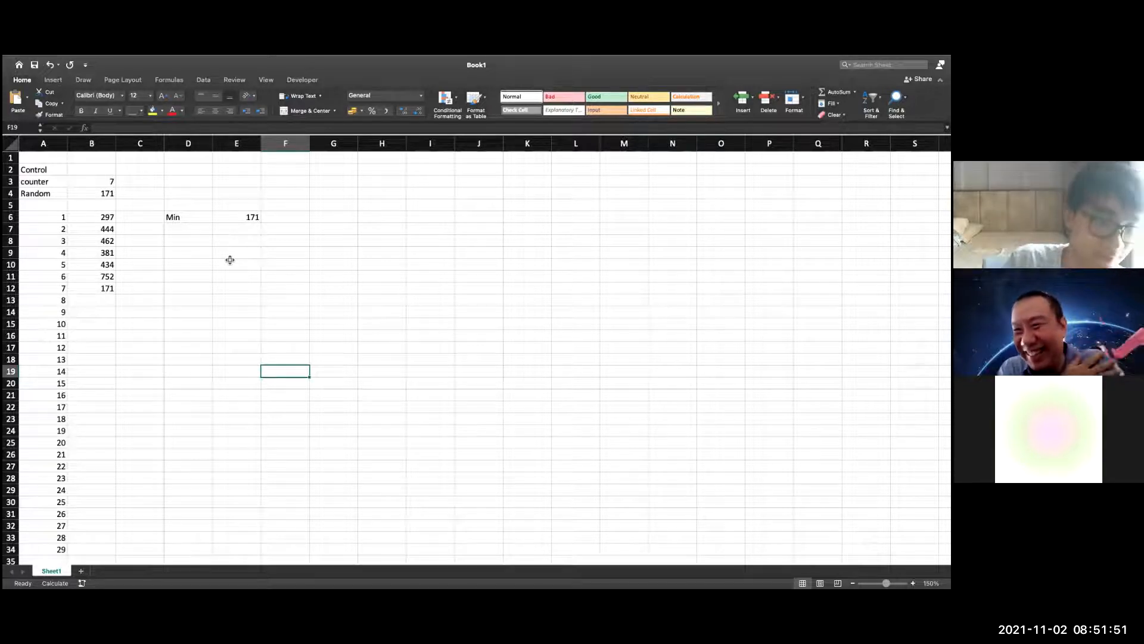
key(F9)
key(F9)
key(F9)
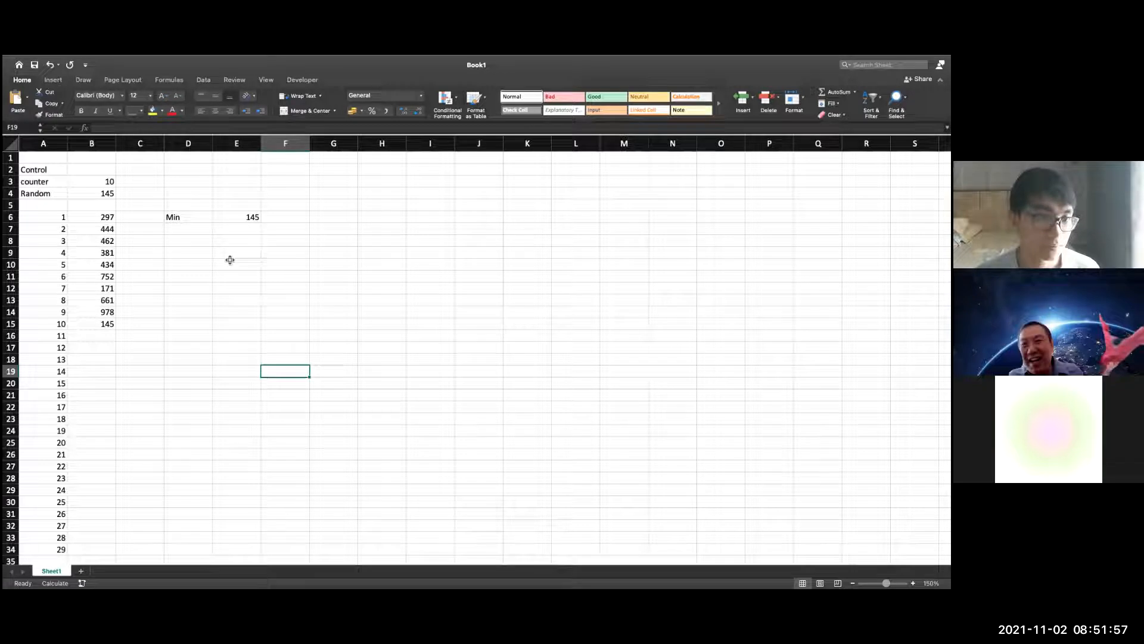
Add the label Max in D7 below Min and name the adjacent cell E7 maxx
click(193, 227)
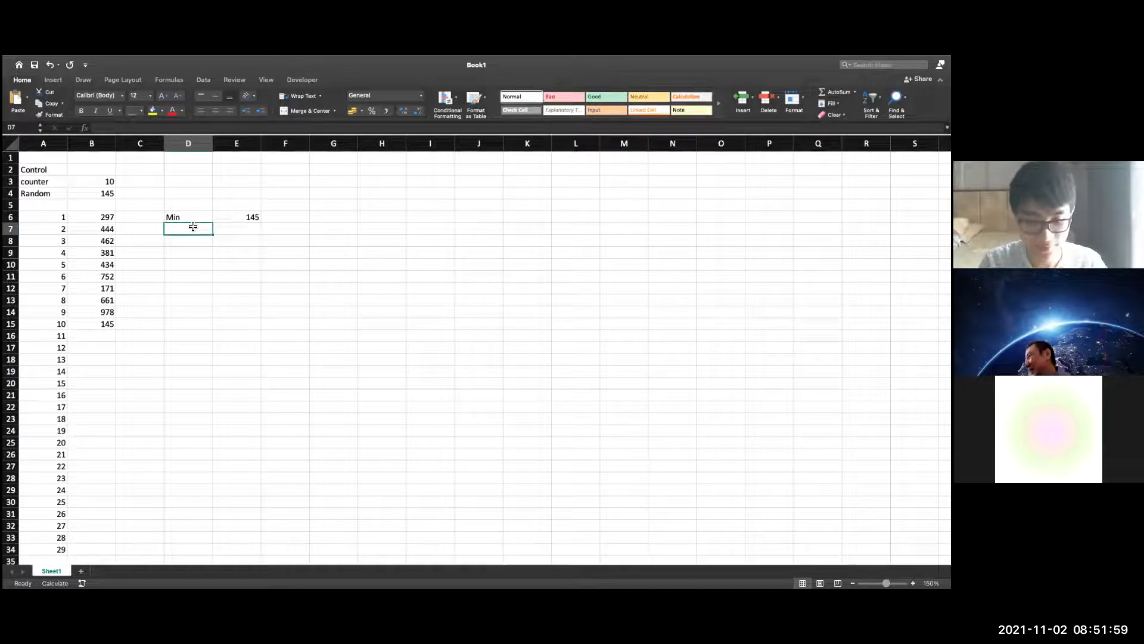
text(Max)
double_click(241, 236)
click(240, 230)
click(17, 128)
text(maxx)
key(Return)
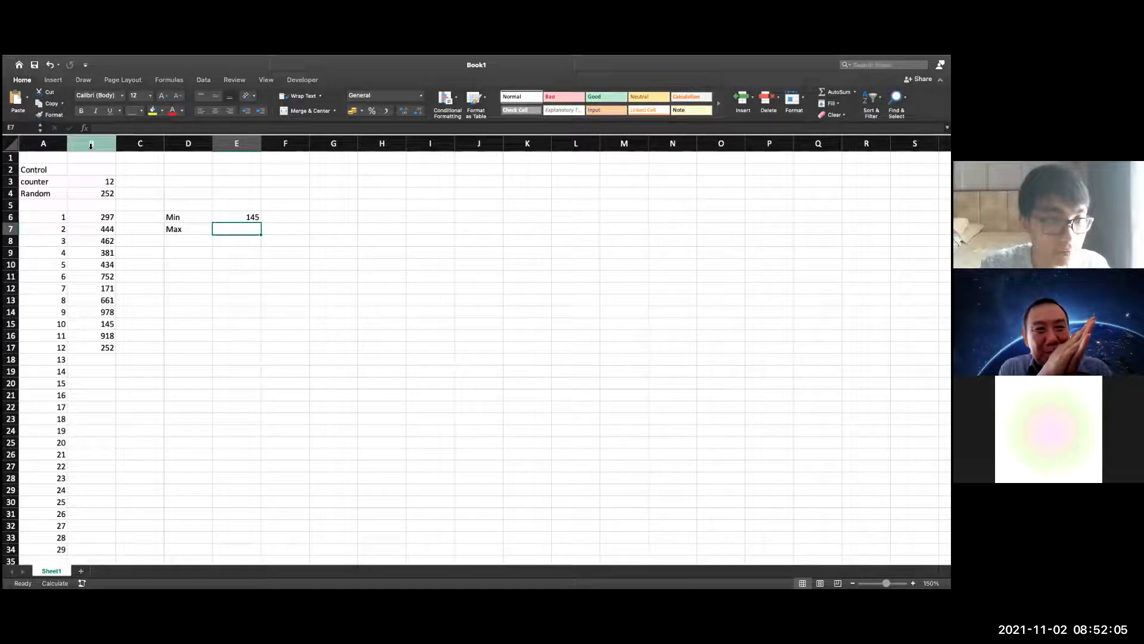
double_click(225, 227)
text(if(count)
key(BackSpace)
key(BackSpace)
key(BackSpace)
key(BackSpace)
key(BackSpace)
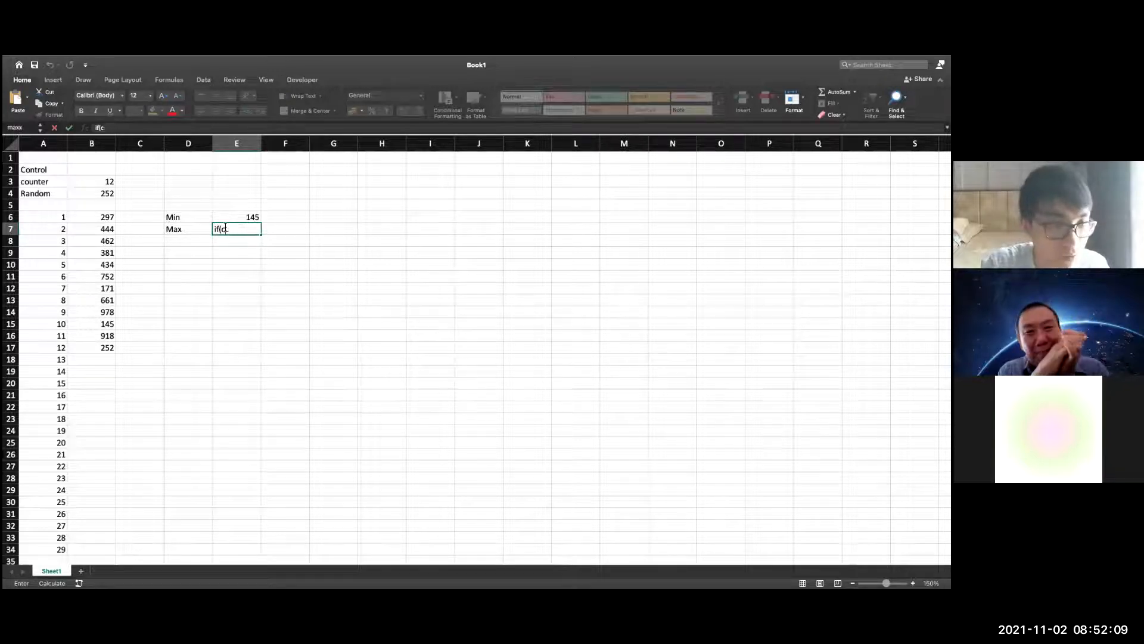
text(coontrol="";)
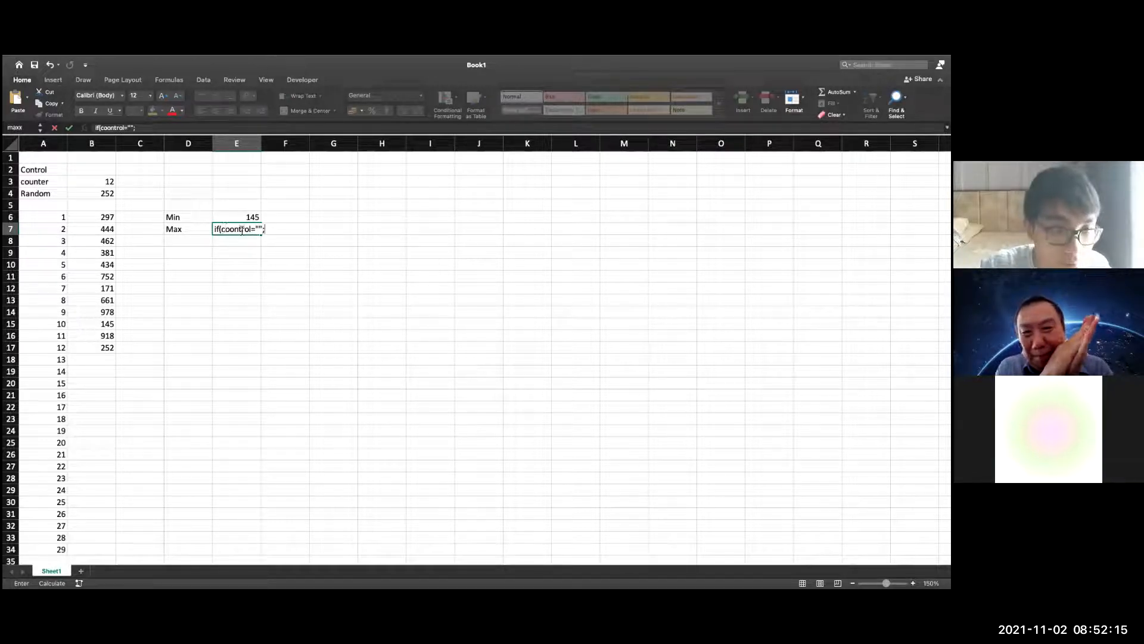
click(233, 230)
key(BackSpace)
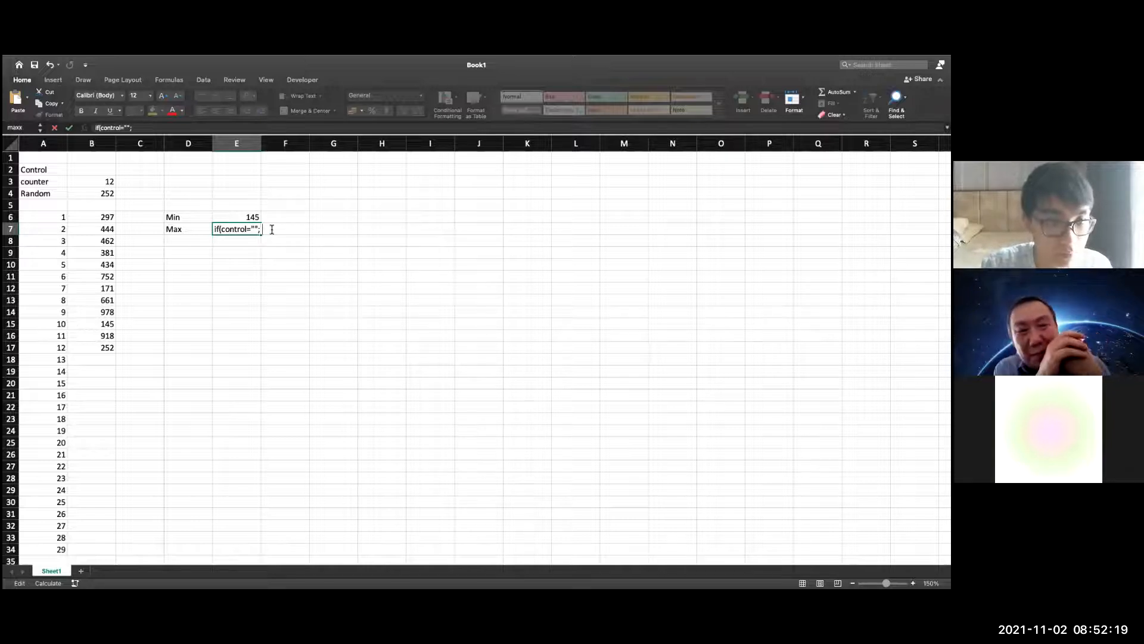
double_click(239, 230)
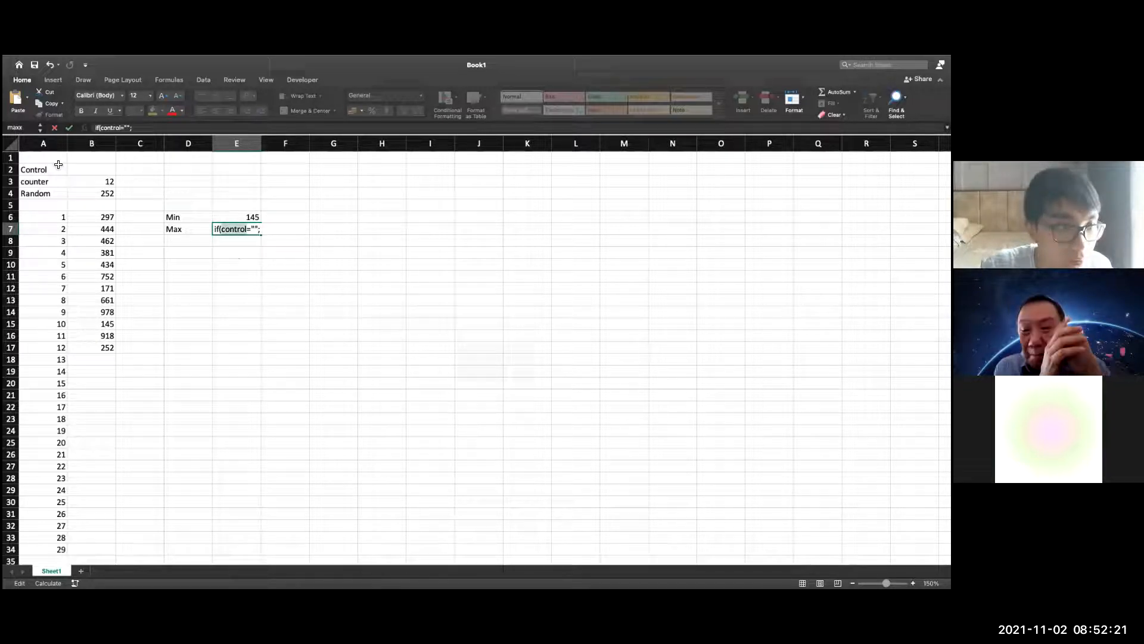
key(BackSpace)
click(84, 169)
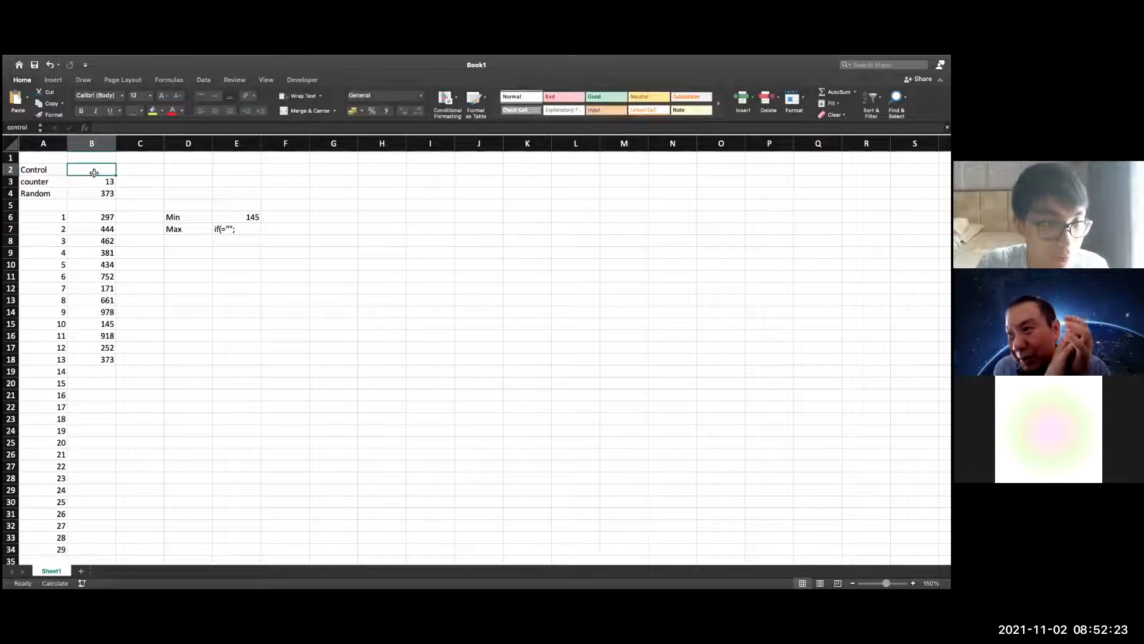
double_click(239, 230)
key(BackSpace)
key(BackSpace)
key(BackSpace)
key(BackSpace)
key(BackSpace)
key(BackSpace)
key(BackSpace)
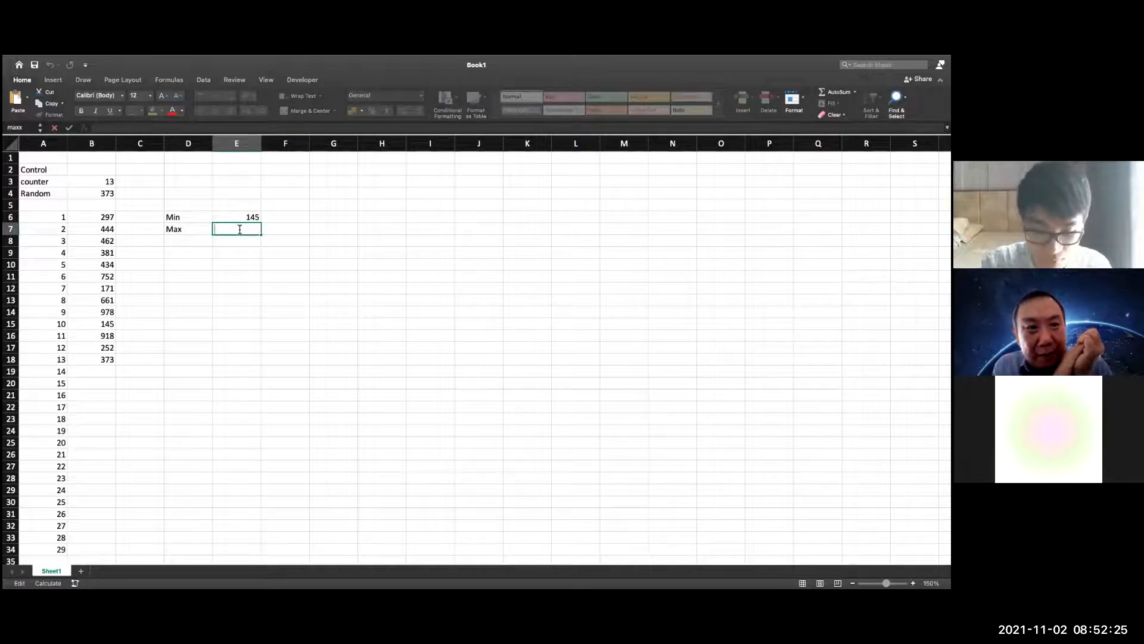
Enter the running maximum formula =if(control="";if(Randnum>maxx;Randnum;maxx);-1) in cell E7
text(=if()
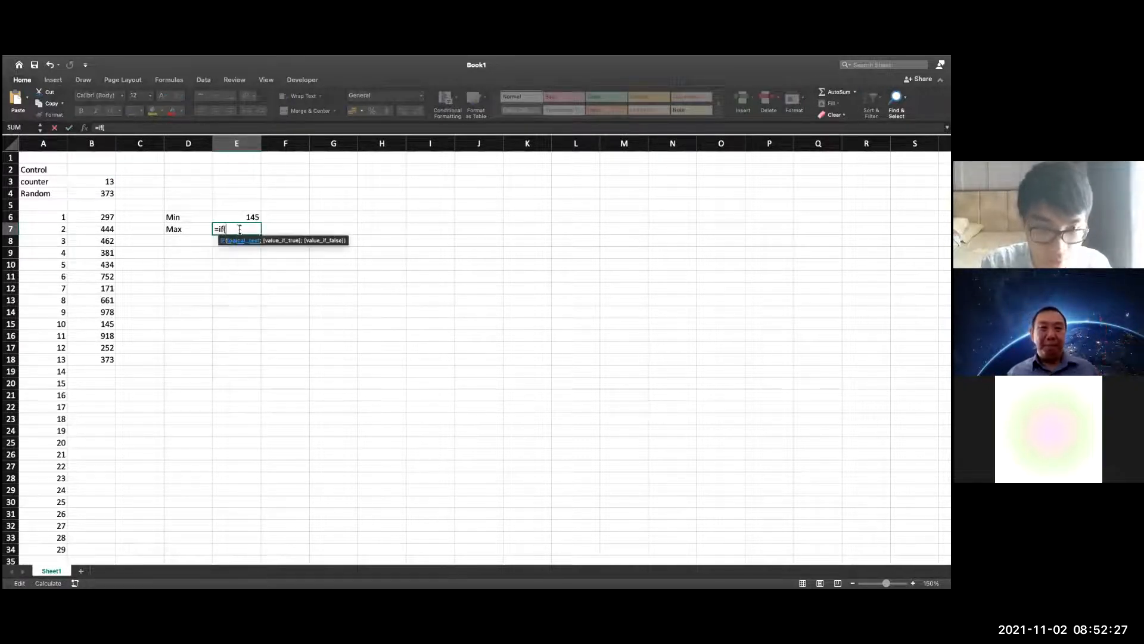
click(91, 174)
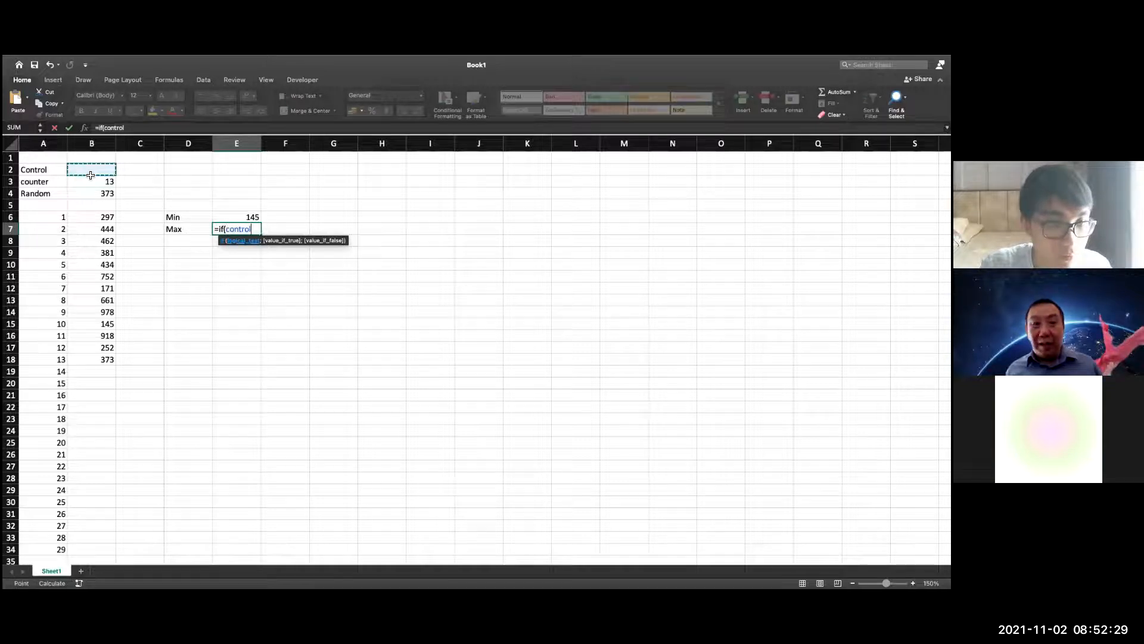
text(="";)
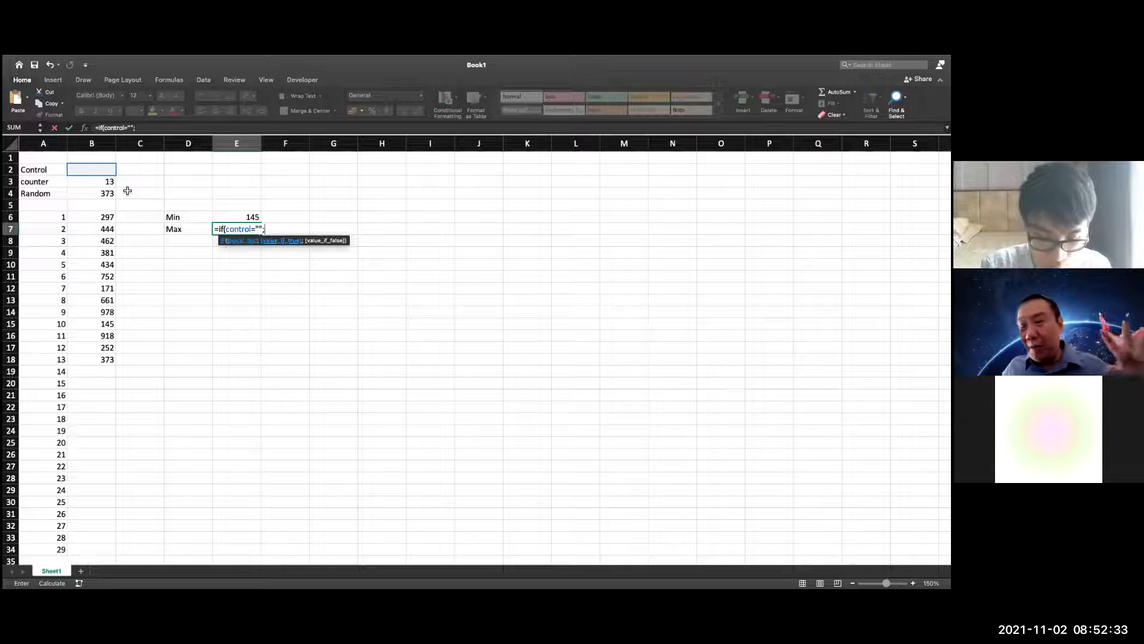
text(if()
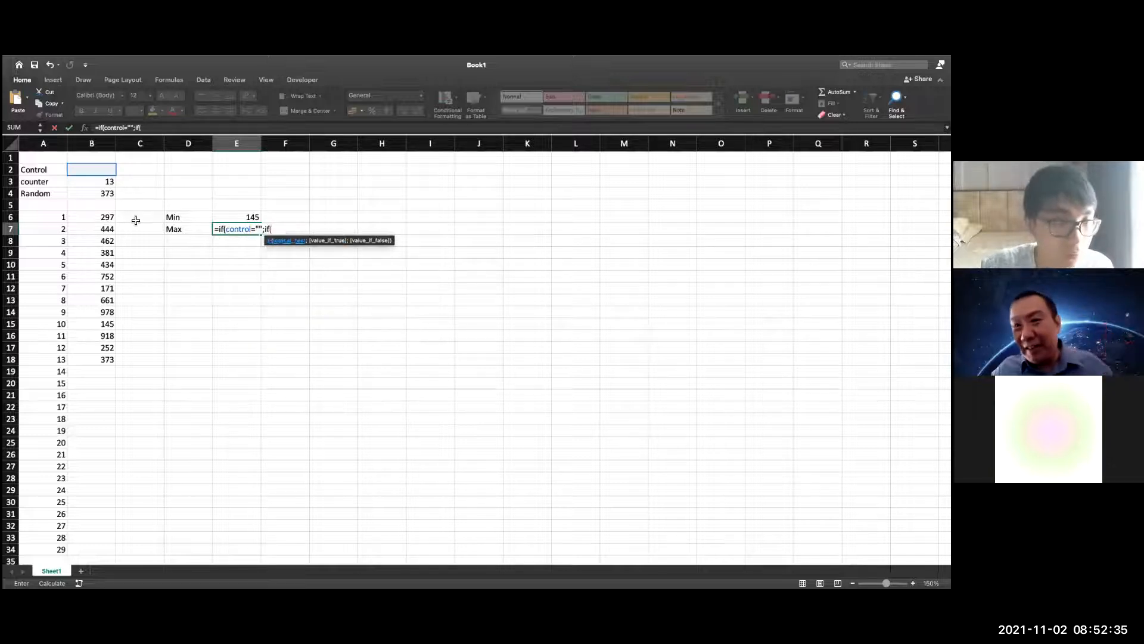
click(99, 194)
text(>maxx;)
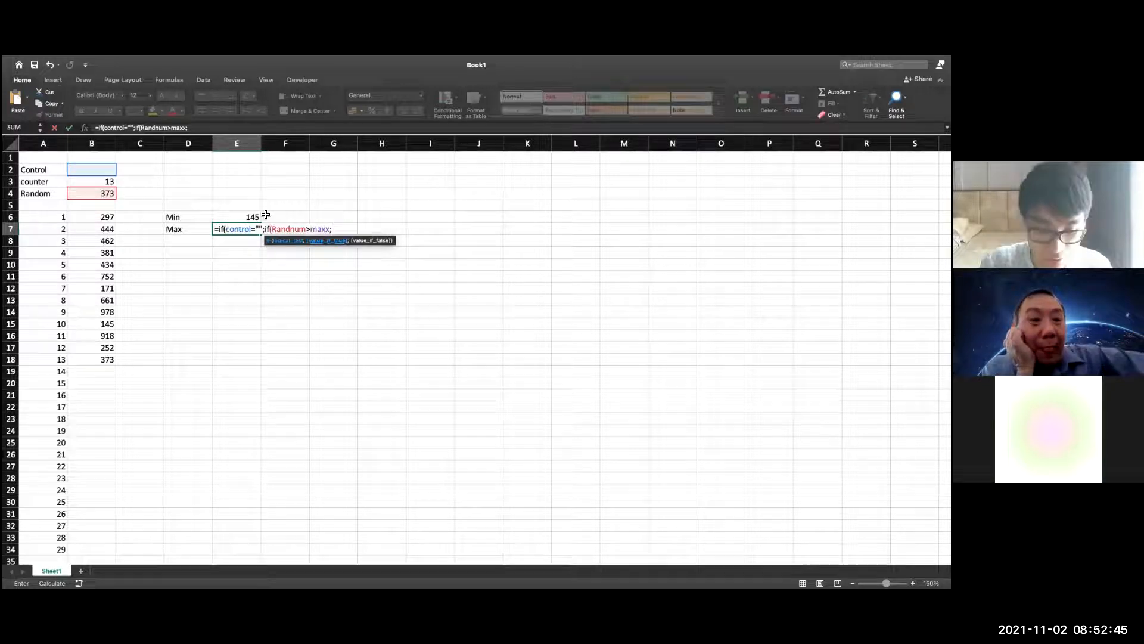
click(110, 194)
text(;)
text(maxx)
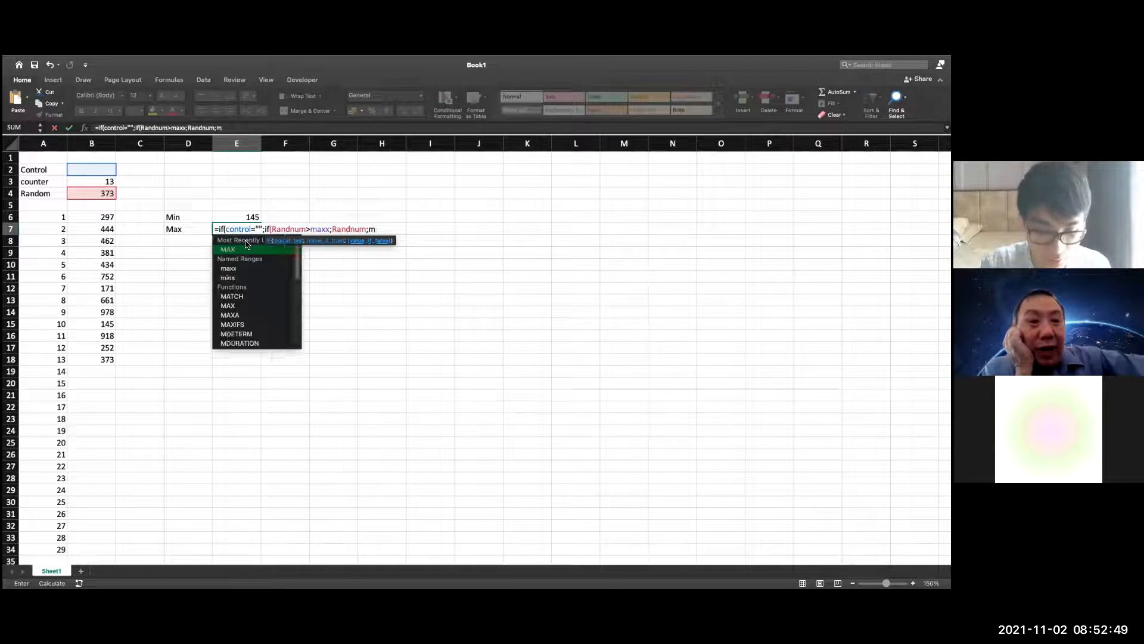
text();)
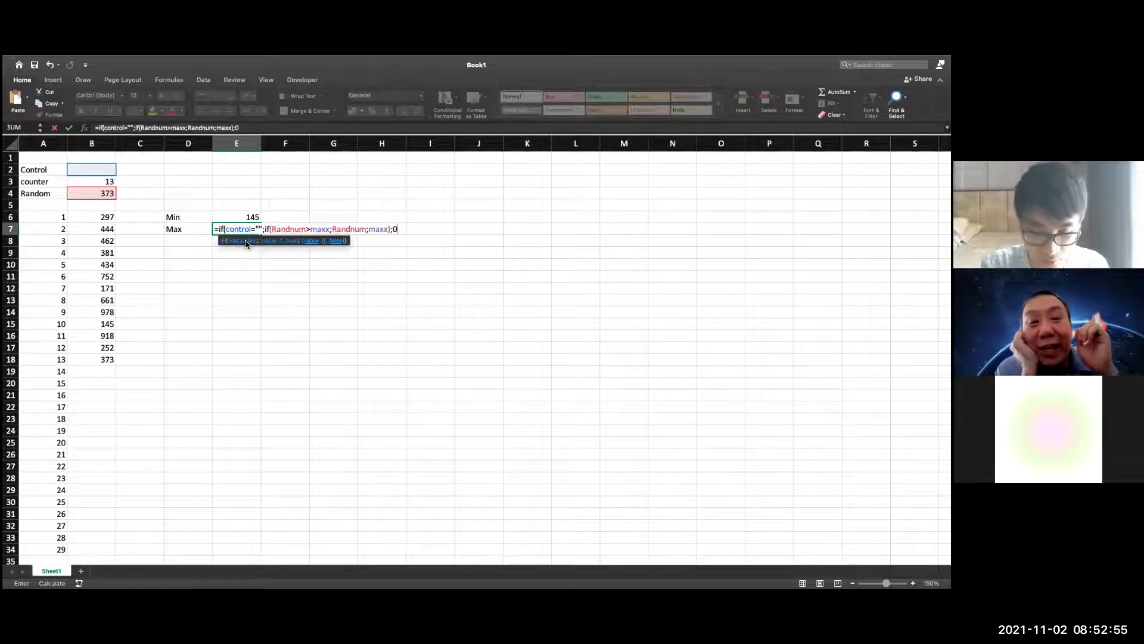
text(-1)
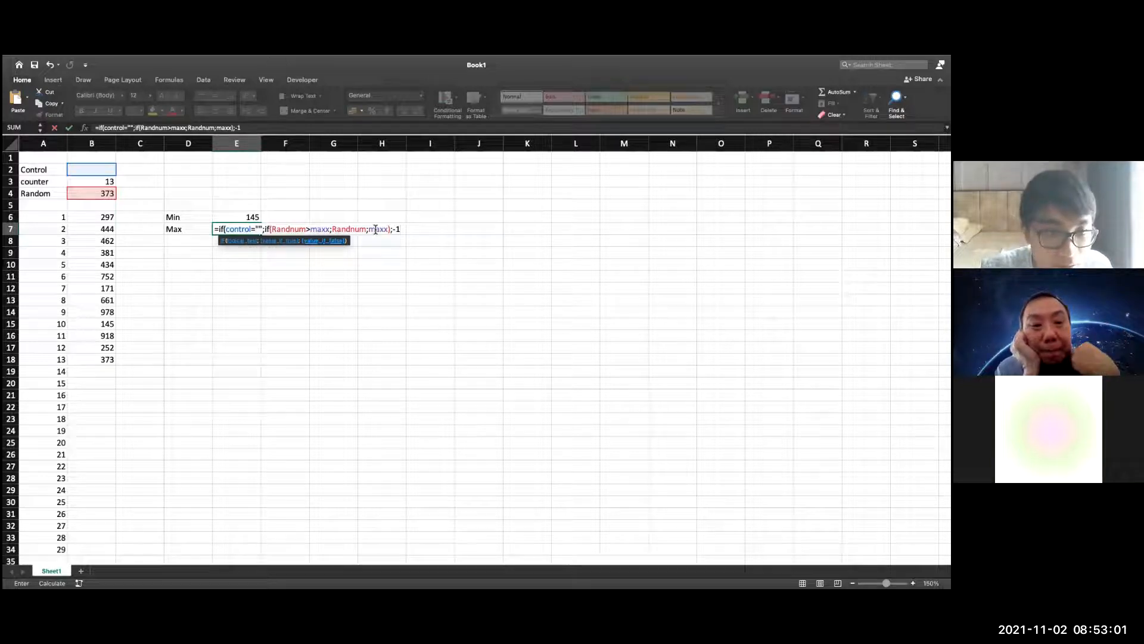
key(Return)
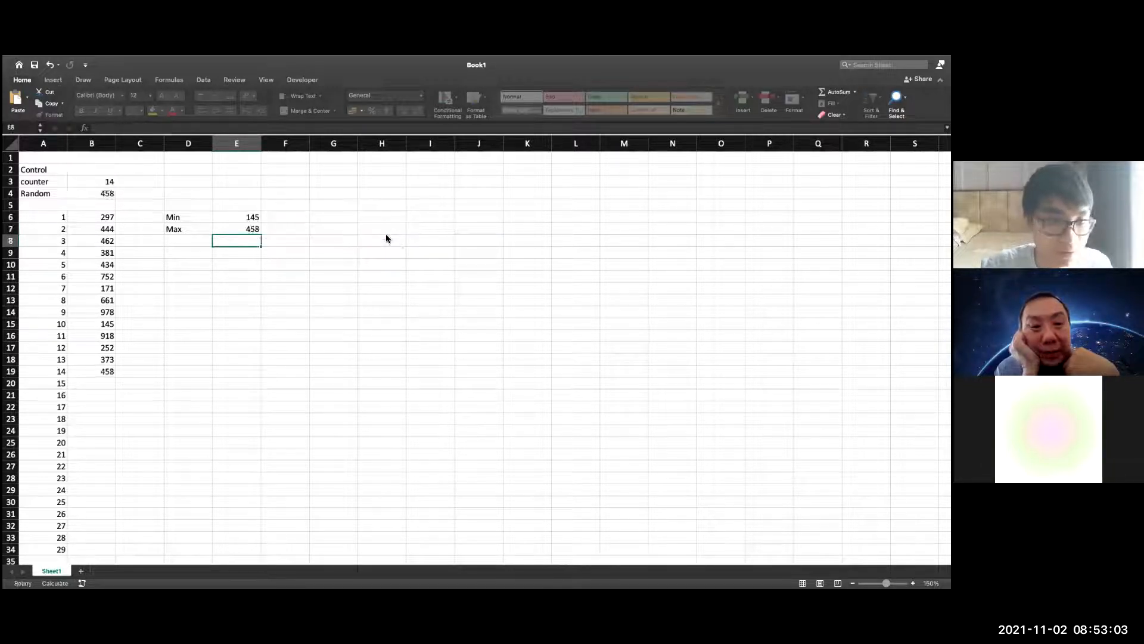
Enter STOP in the control cell B2 to reset the counter, the recorded values, the minimum and the maximum
click(140, 193)
double_click(100, 170)
text(STOP)
key(Return)
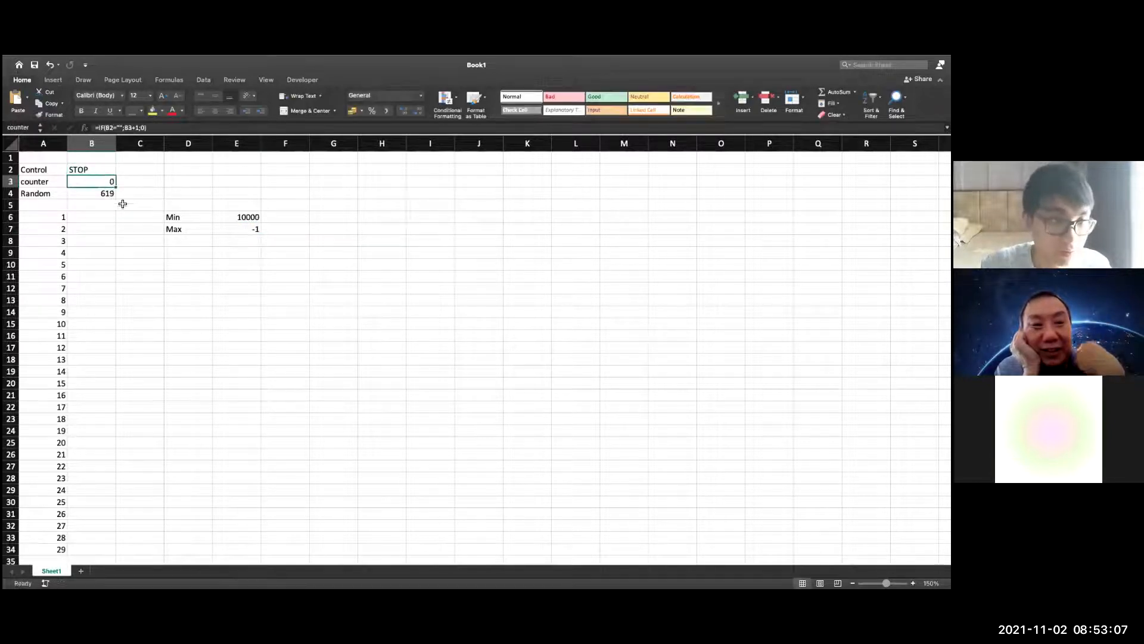
Clear STOP from the control cell B2 to restart the iterations, and check the Max cell against the tenth recorded value
double_click(103, 170)
double_click(102, 169)
key(BackSpace)
click(430, 288)
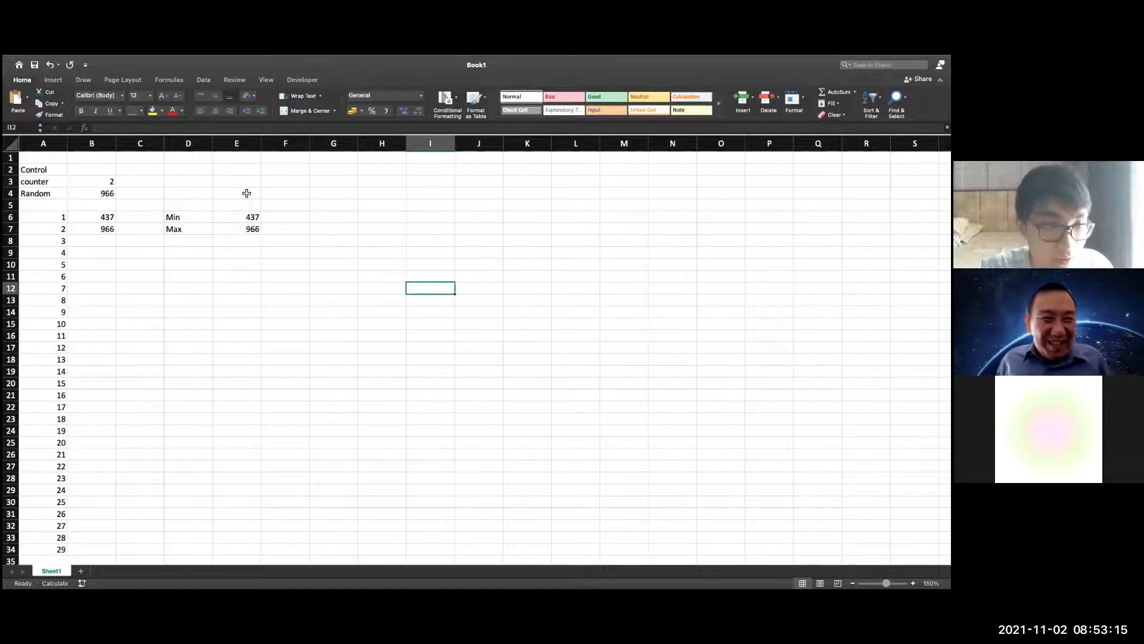
click(253, 230)
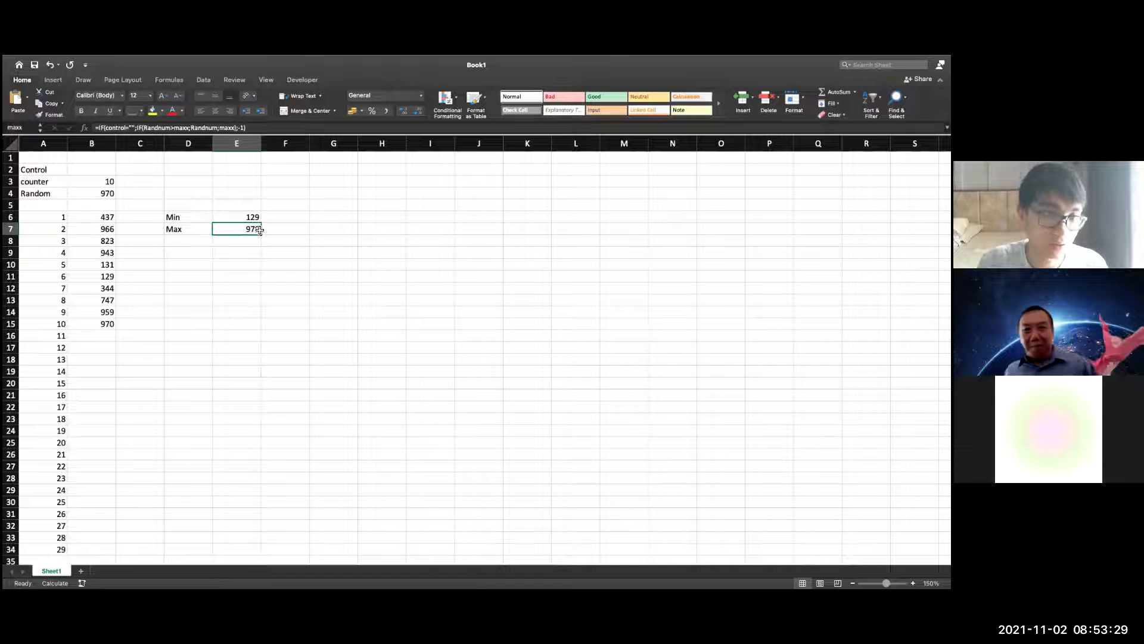
click(107, 325)
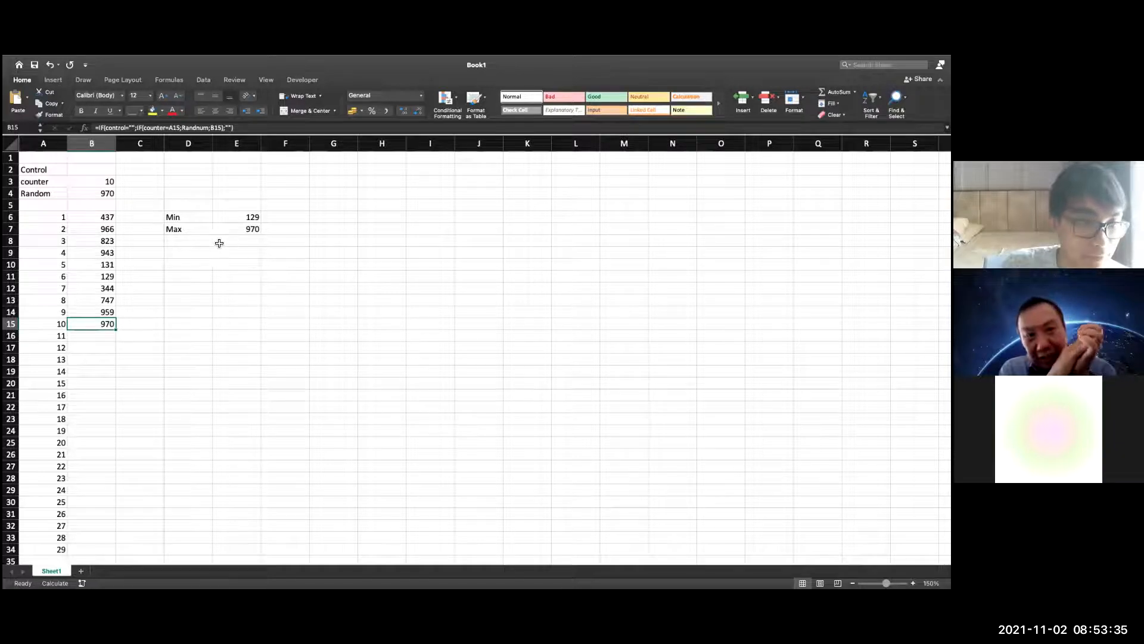
Add the label Range in D8 and calculate the maximum minus the minimum in E8
click(193, 244)
text(Range)
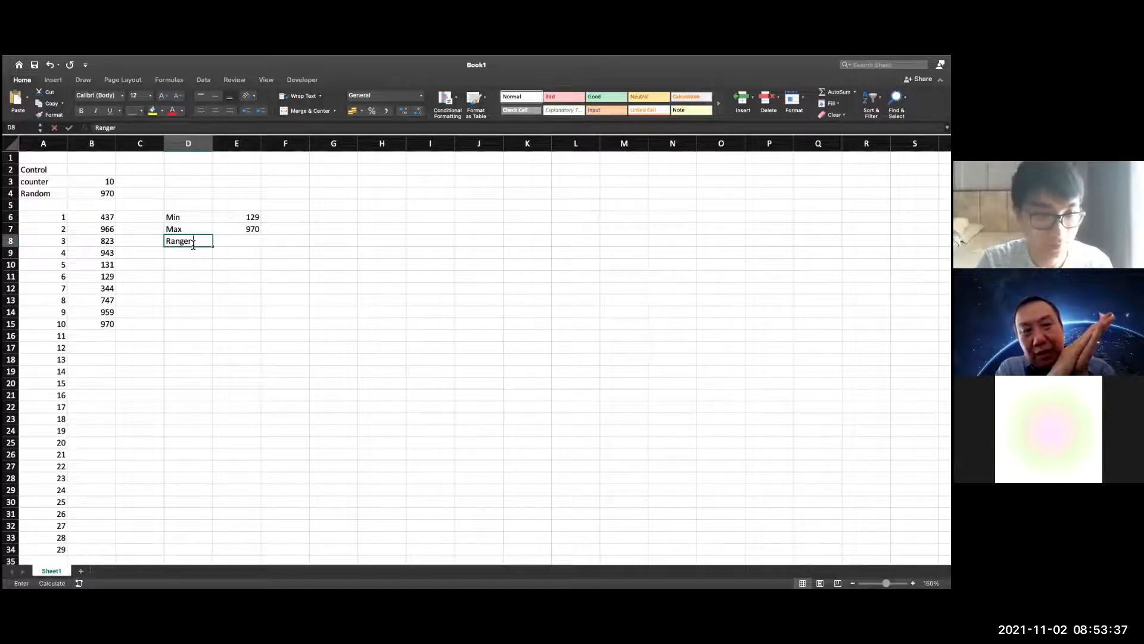
click(254, 247)
text(=)
click(250, 230)
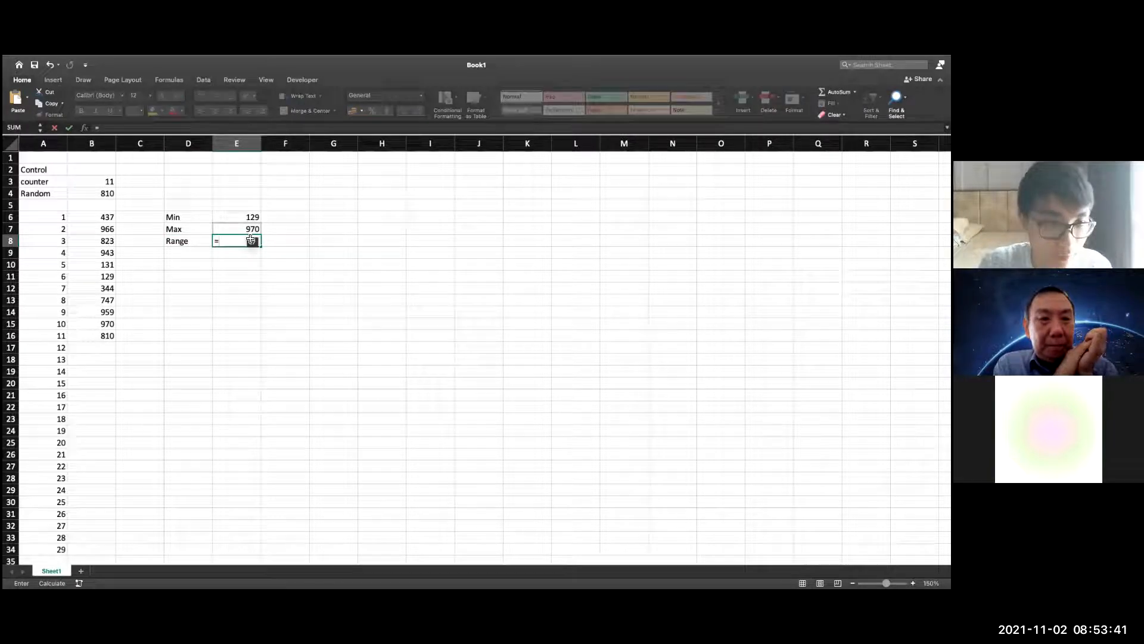
text(-)
click(248, 217)
key(Return)
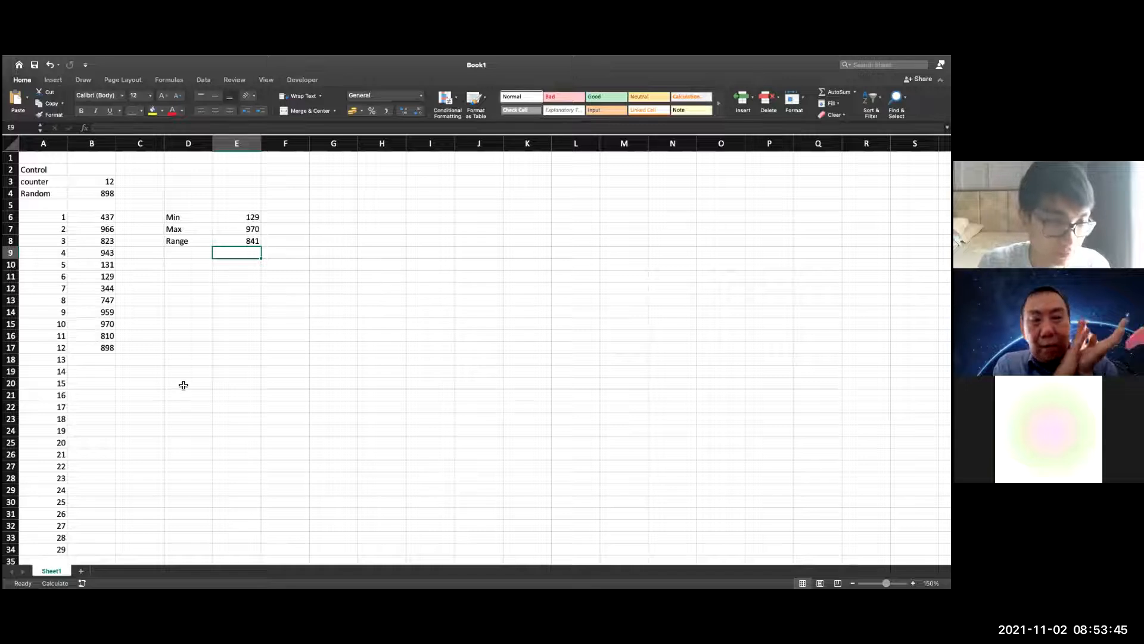
Recalculate the sheet repeatedly up to iteration 22 to record more random values with the Range formula in place
key(F9)
key(F9)
key(F9)
key(F9)
key(F9)
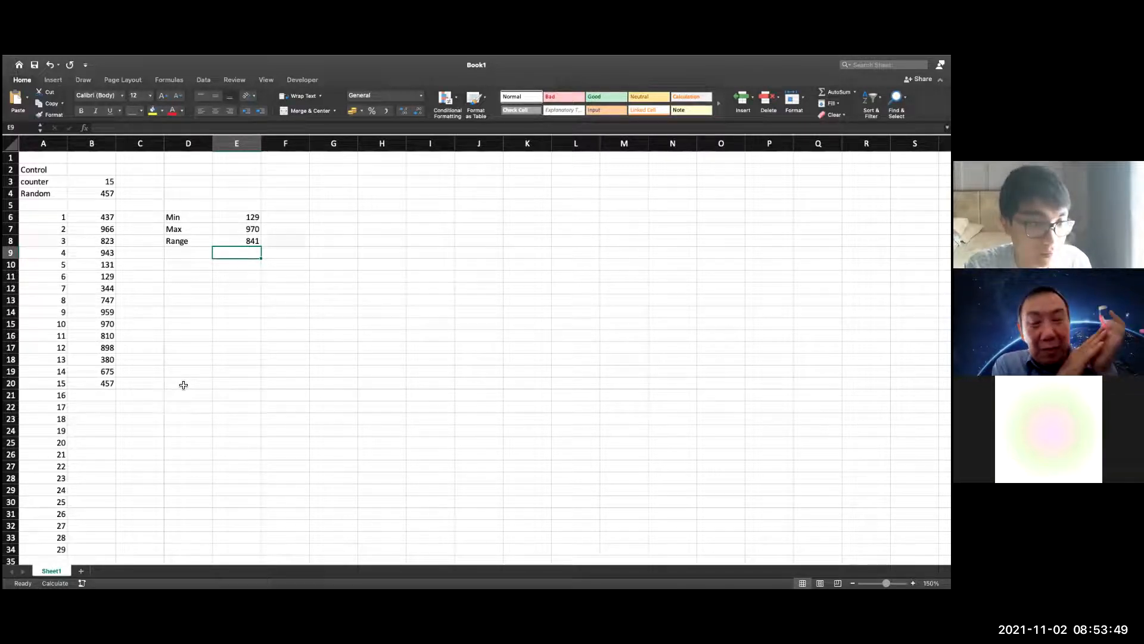
key(F9)
key(F9)
key(F9)
key(F9)
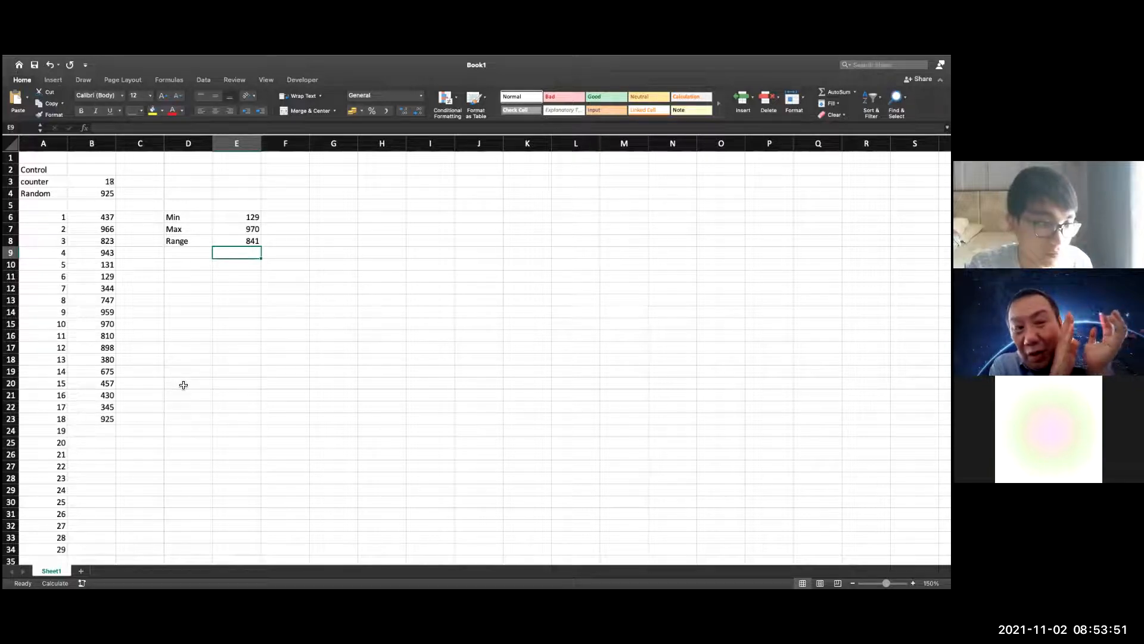
key(F9)
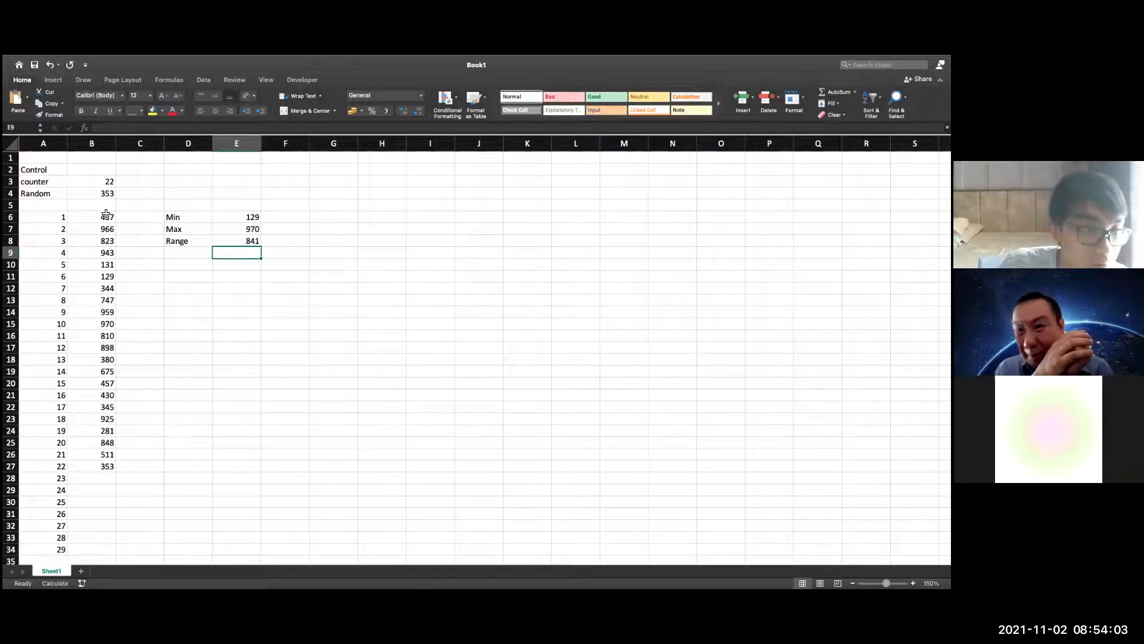
Review the recorded values in B6:B34, the whole numbered list A6:B34 and the Min, Max and Range results
drag(106, 214, 133, 545)
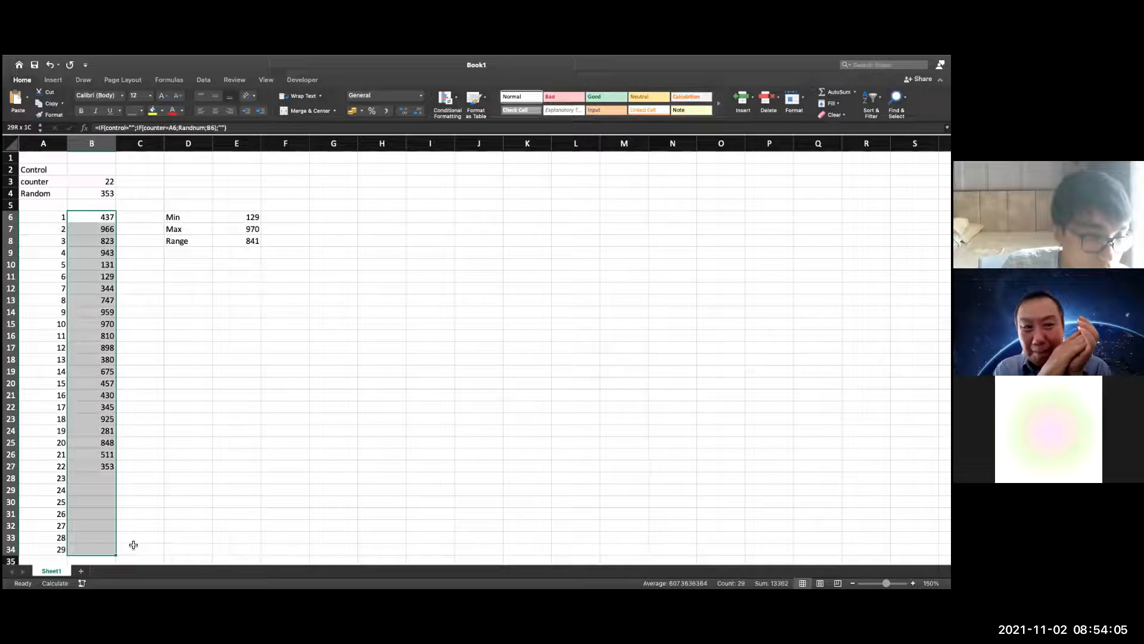
drag(228, 446, 225, 433)
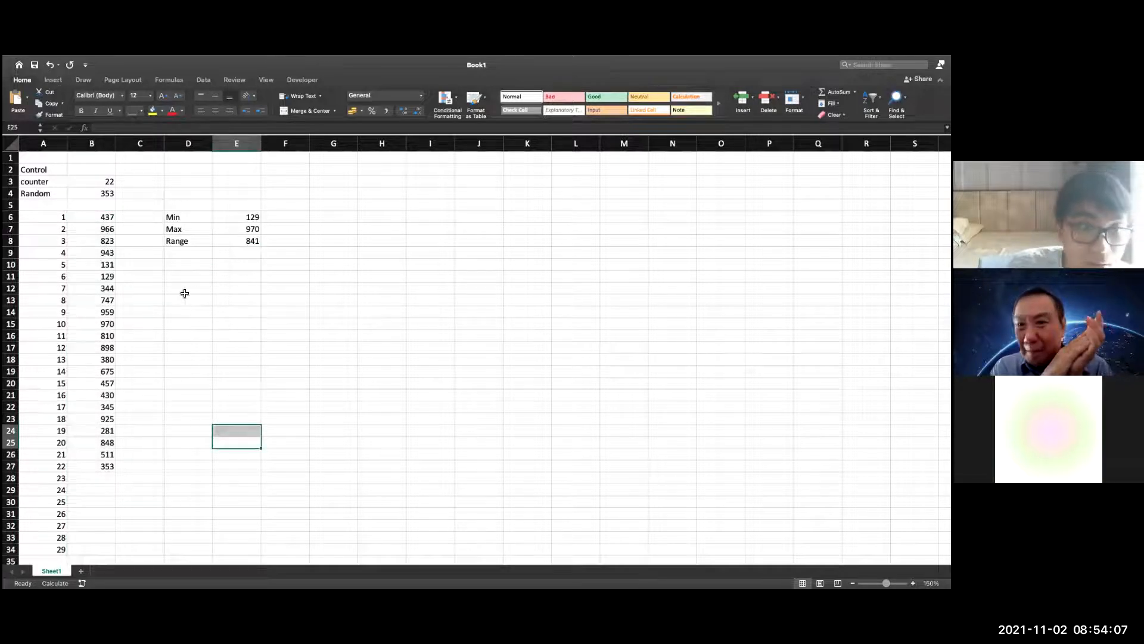
click(186, 264)
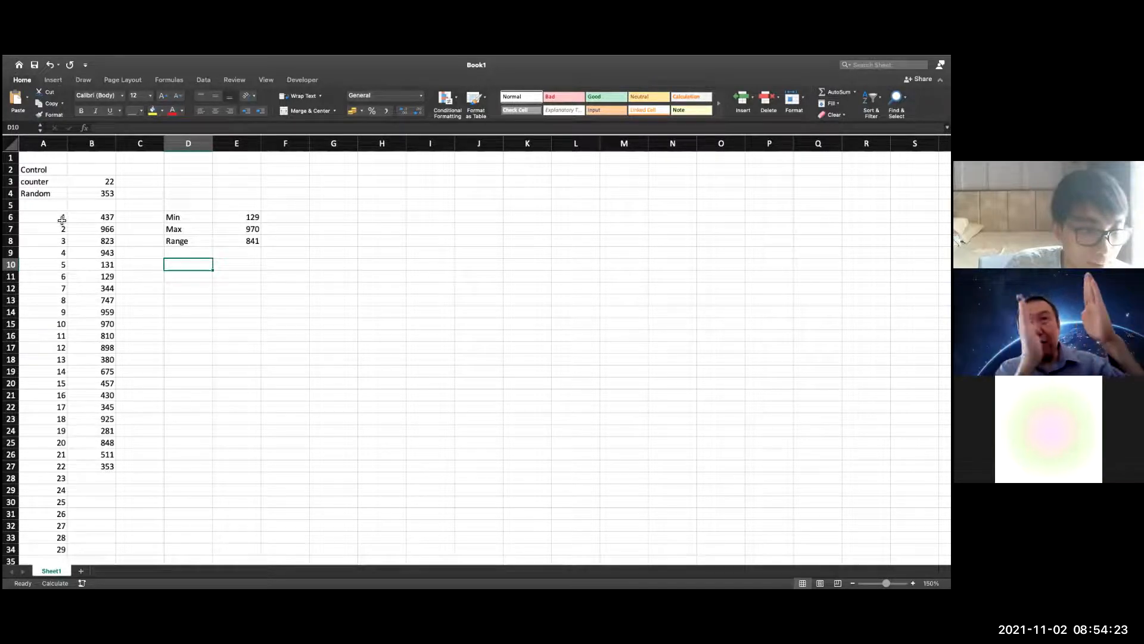
drag(62, 220, 101, 551)
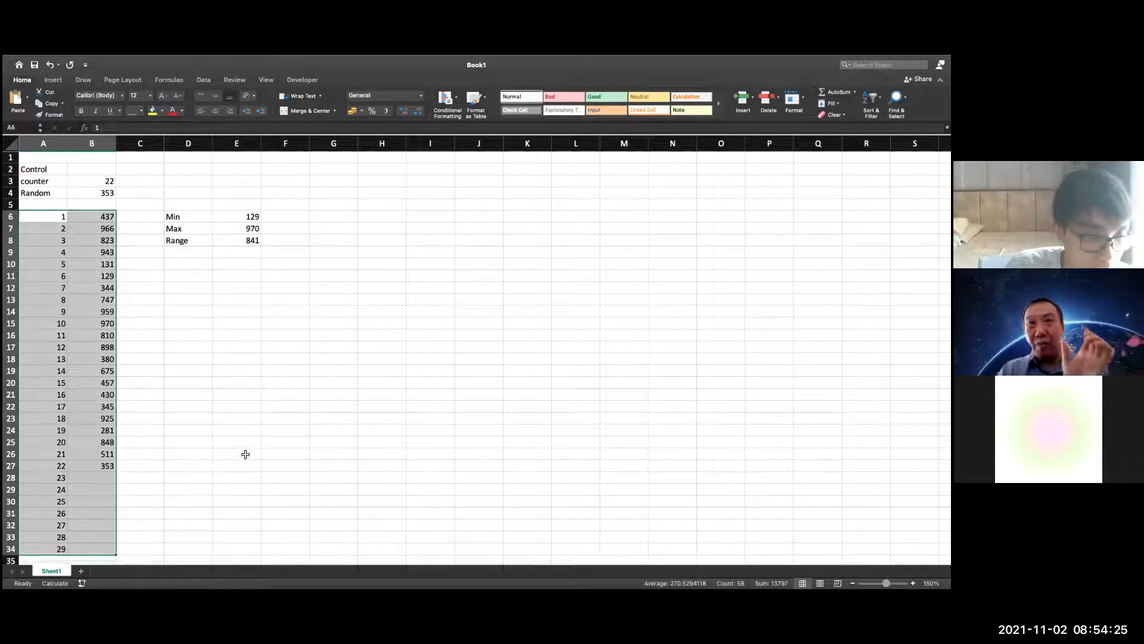
scroll(246, 454, down, 1)
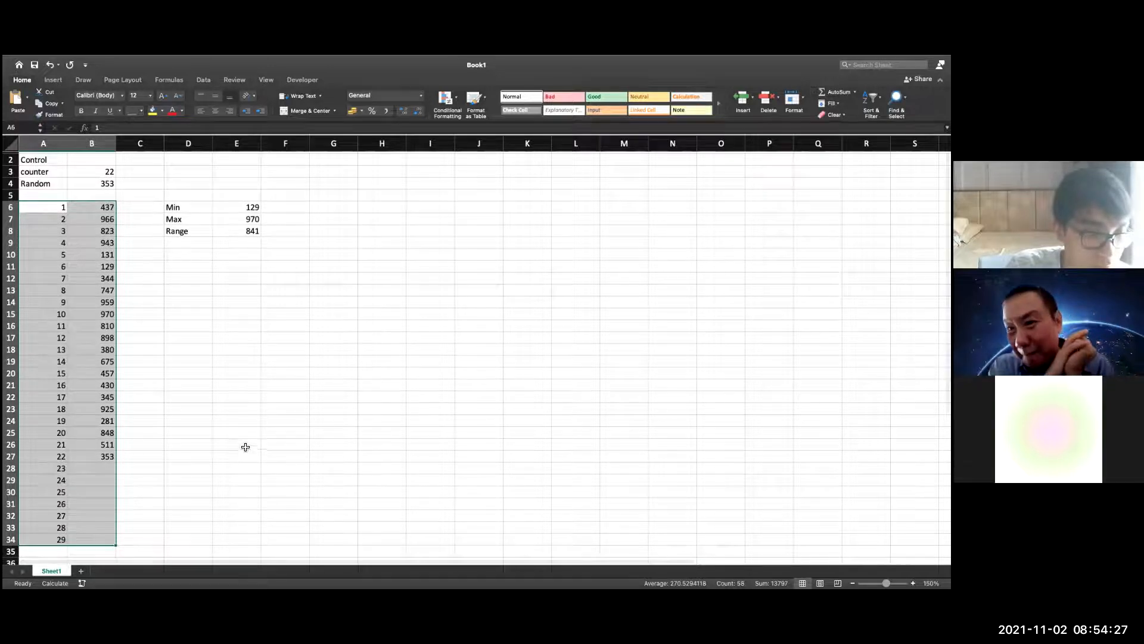
drag(249, 207, 255, 231)
click(232, 290)
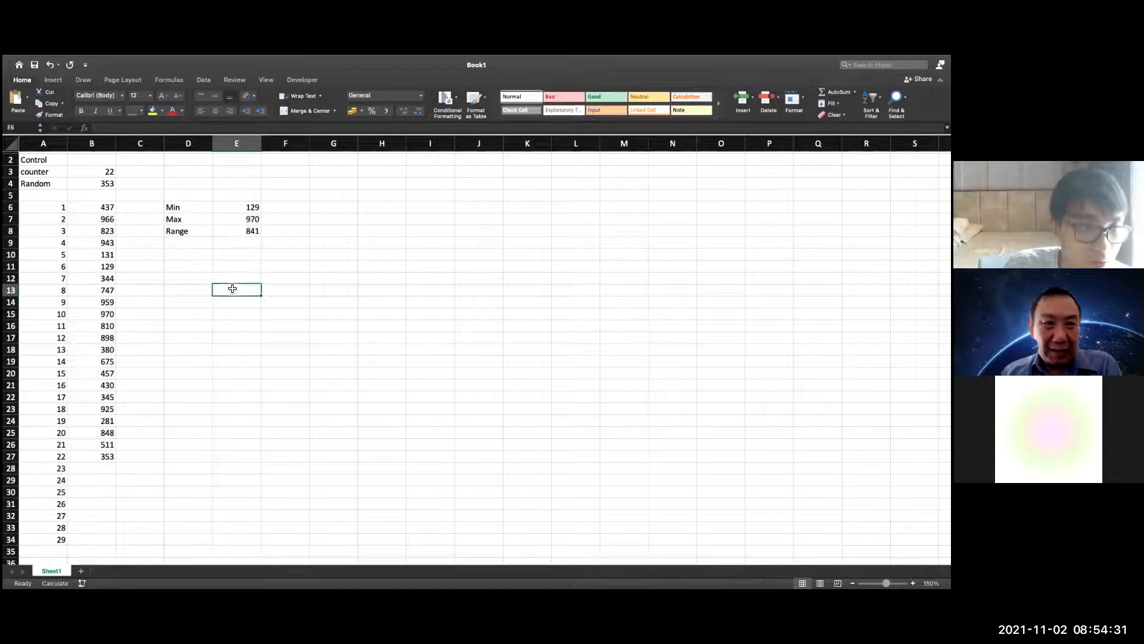
Add the label Bin in D9 below Range
click(170, 245)
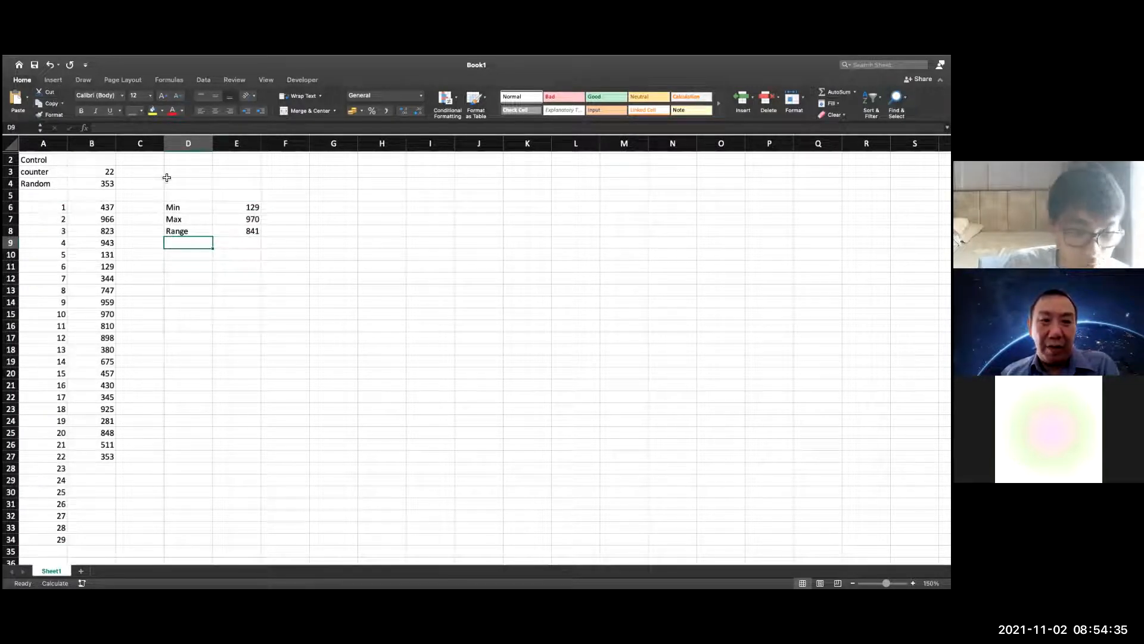
text(Bin)
click(316, 280)
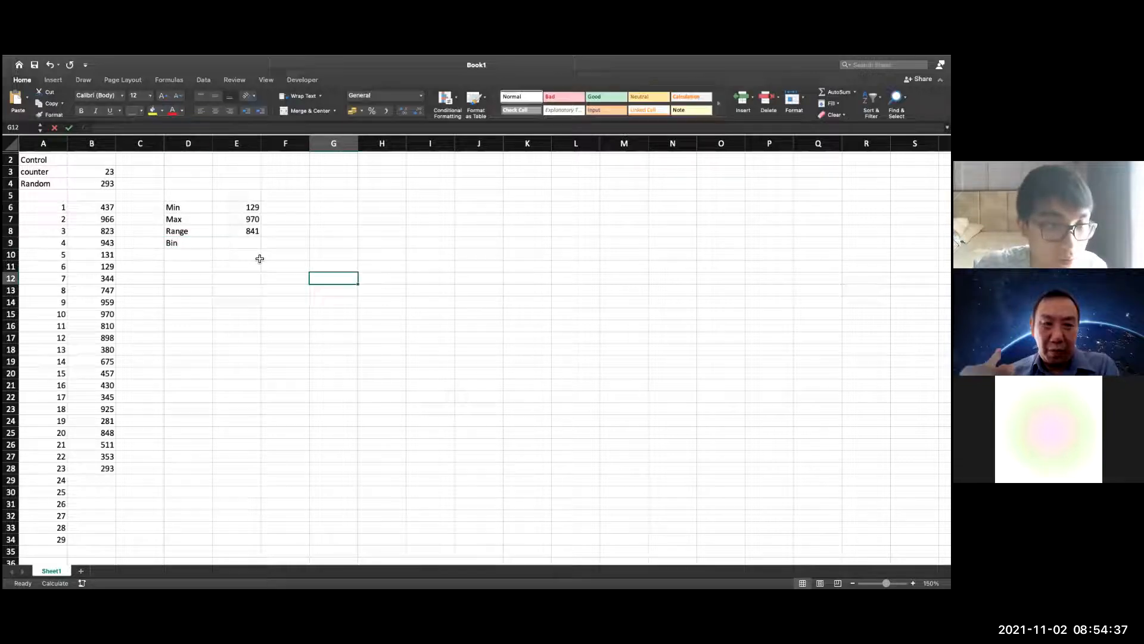
Clear the Bin label from D9 and enter Bin in D11 instead
click(240, 244)
click(204, 239)
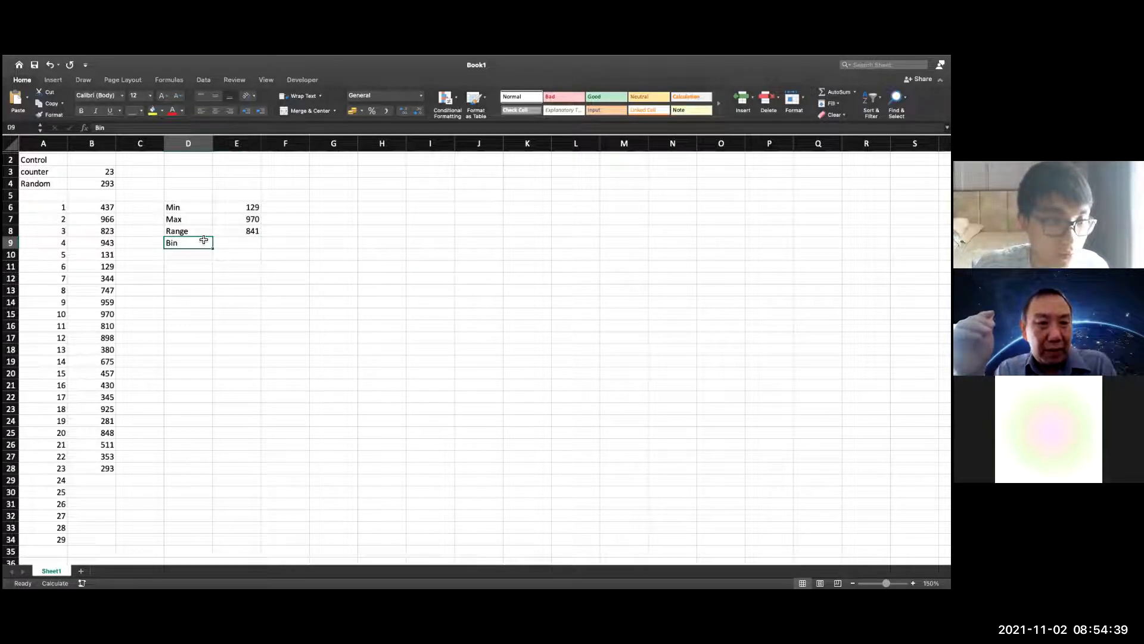
drag(204, 238, 203, 236)
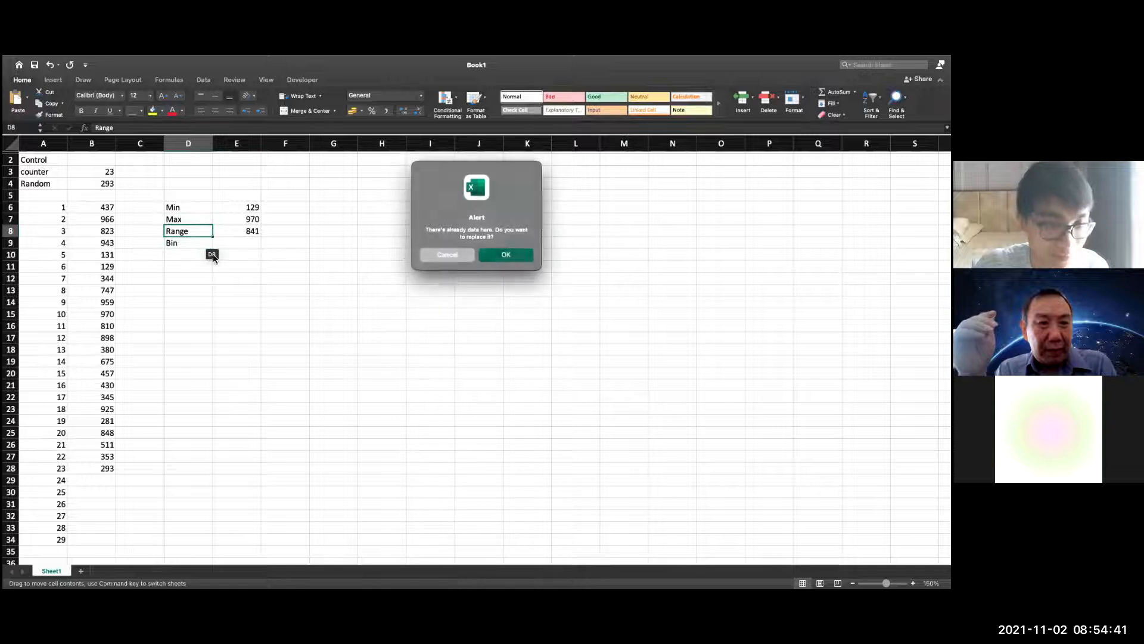
key(Escape)
key(Delete)
click(186, 268)
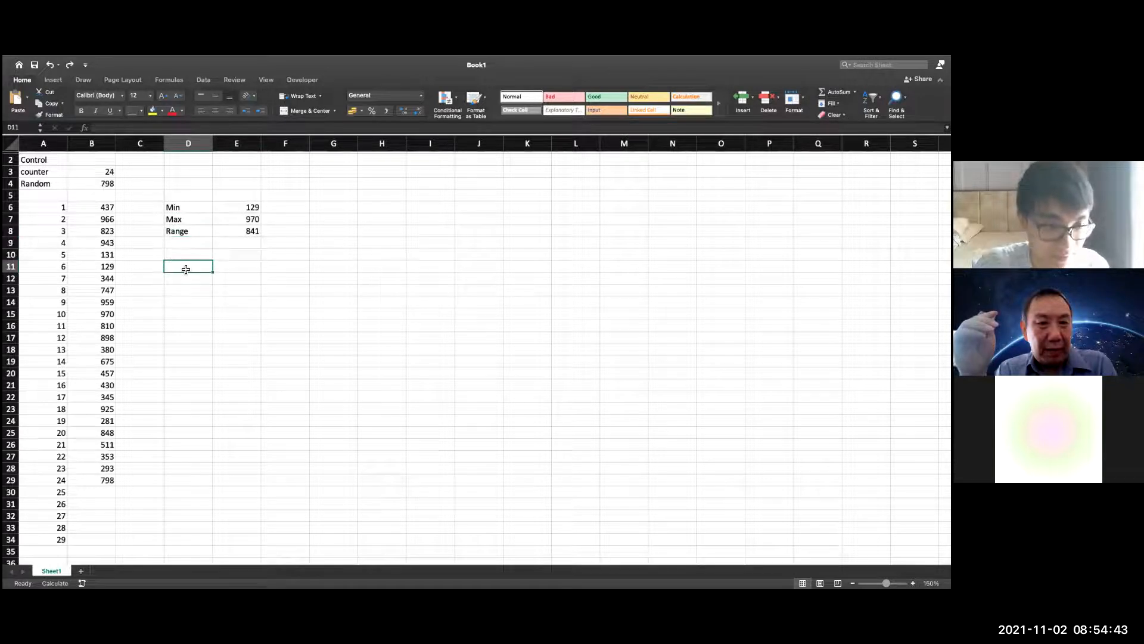
text(Bin)
drag(262, 285, 262, 283)
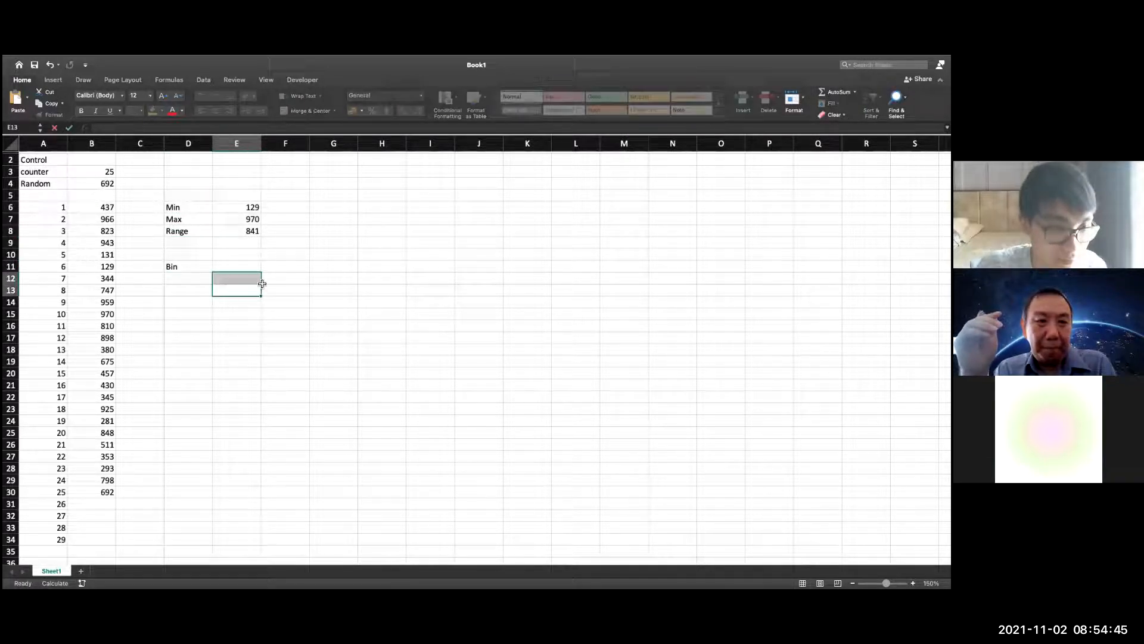
click(242, 266)
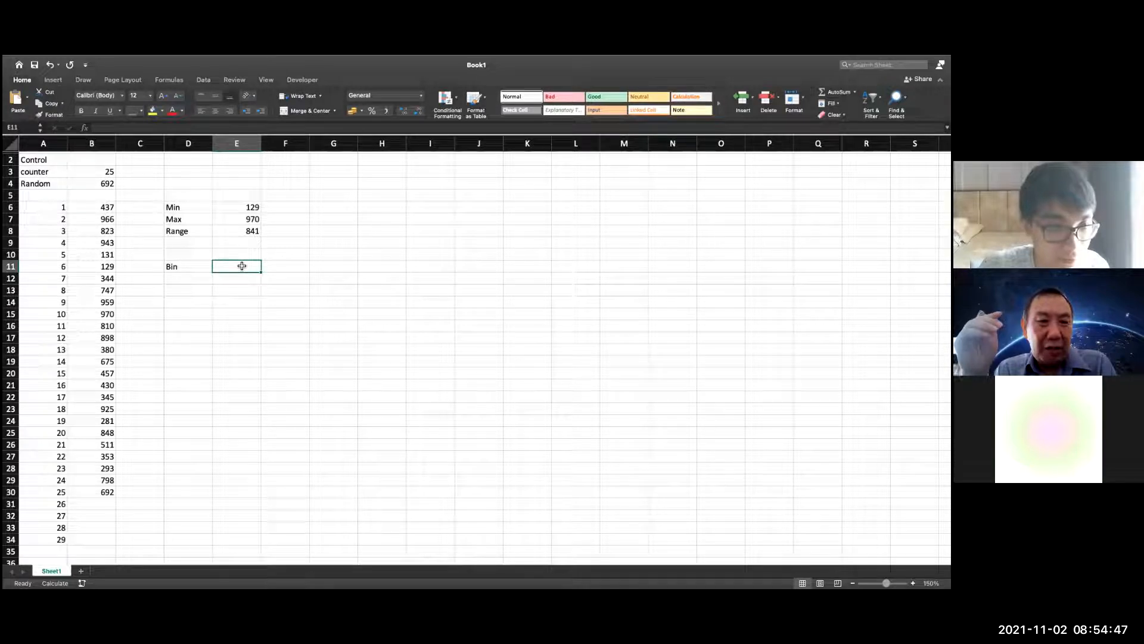
text(=)
click(250, 231)
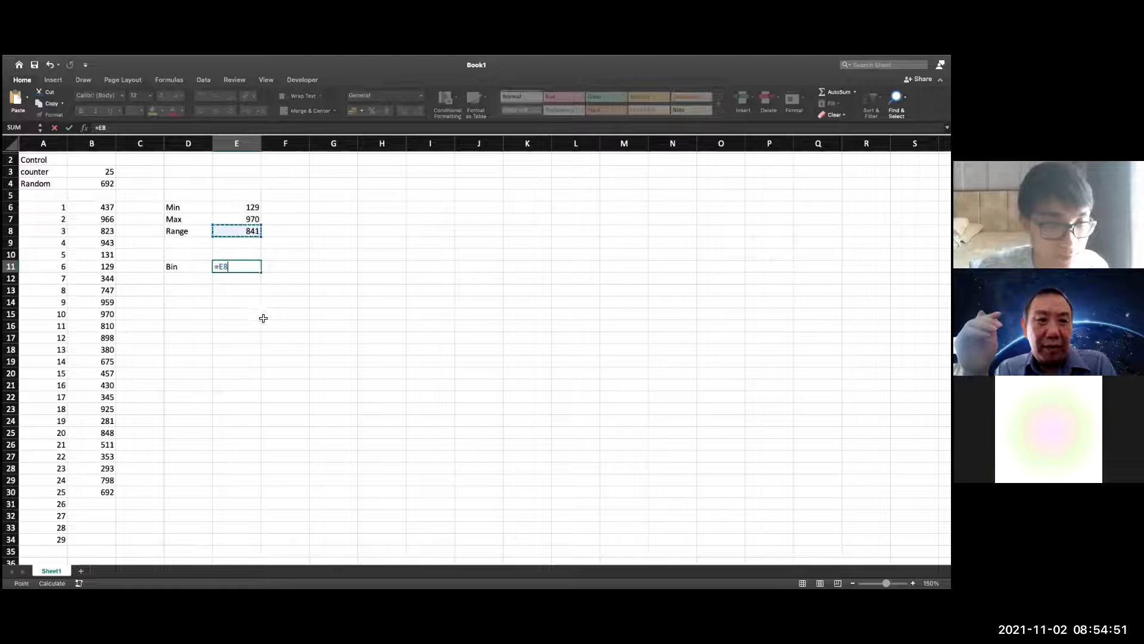
text(/)
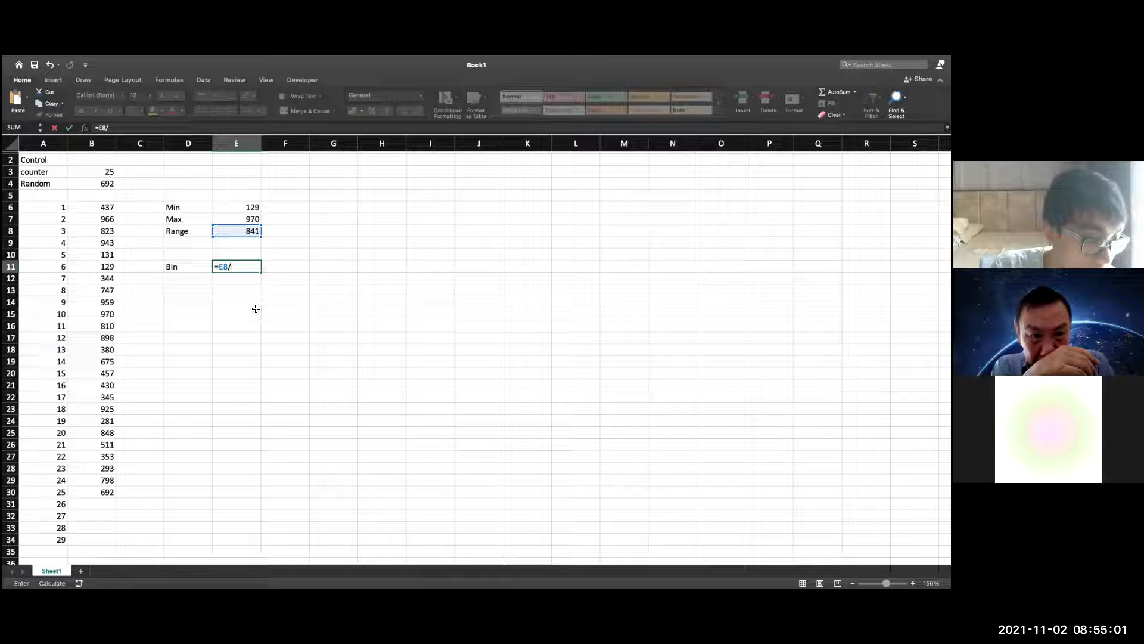
key(Escape)
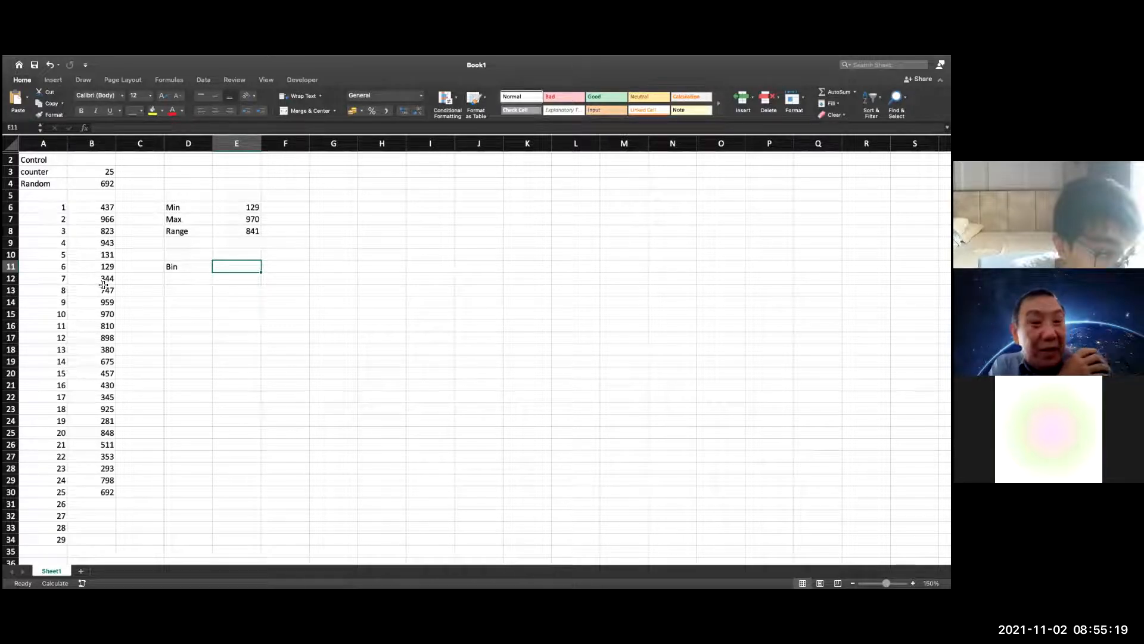
Begin a formula in D12, directly below the Bin label
click(179, 267)
drag(185, 272, 207, 269)
click(209, 280)
click(208, 288)
click(209, 282)
text(=)
key(Up)
key(Up)
key(Up)
key(Up)
key(Right)
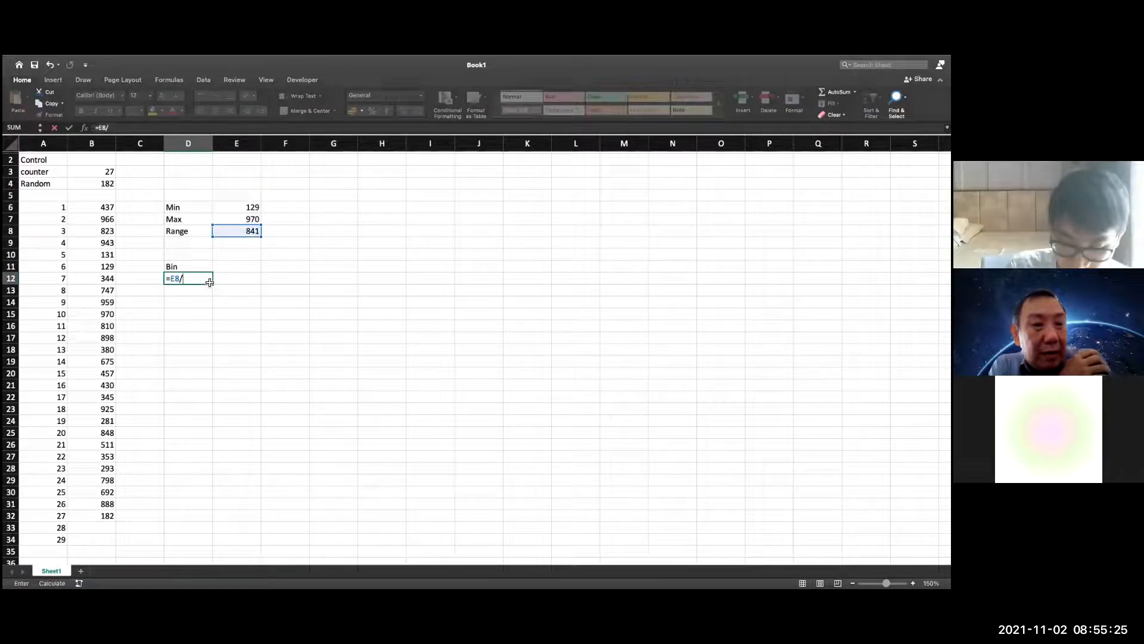
text(/)
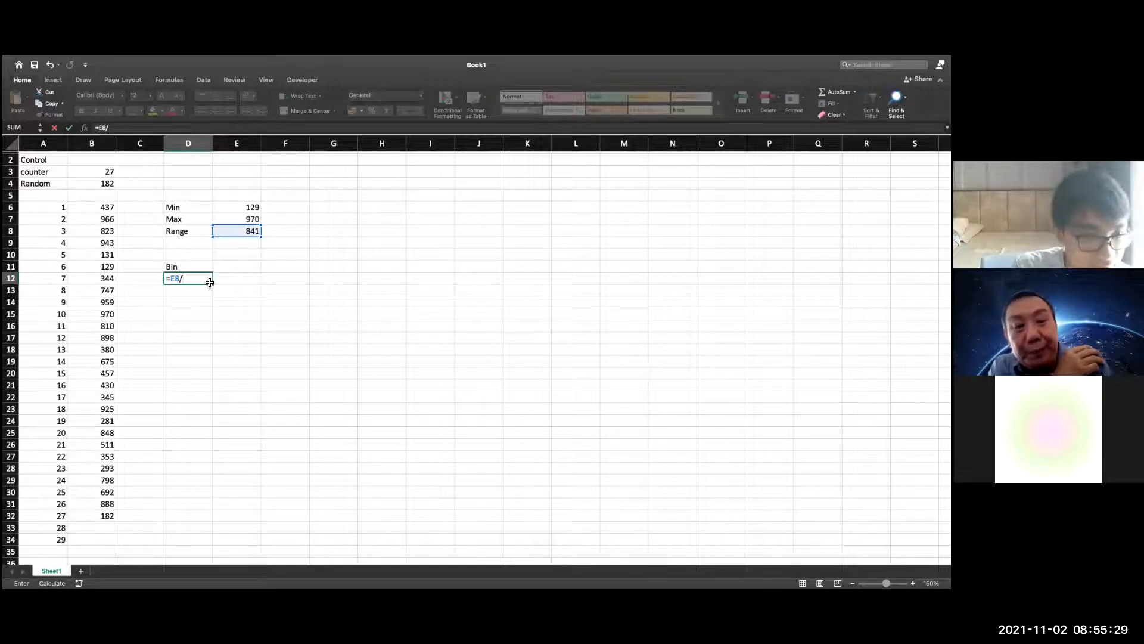
key(BackSpace)
key(BackSpace)
key(BackSpace)
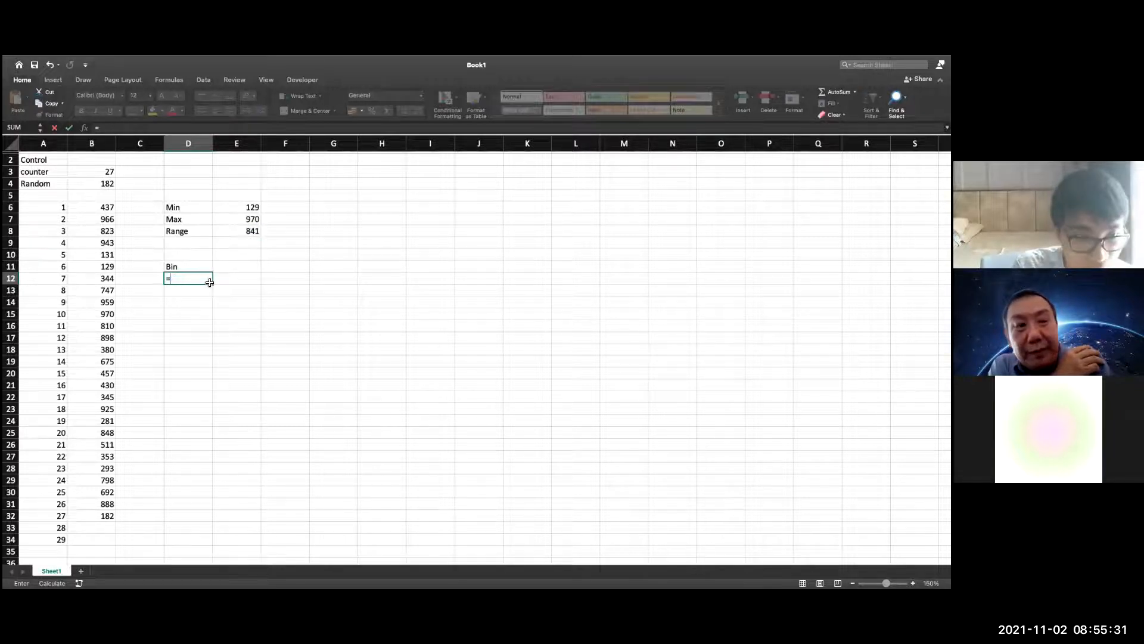
Complete the D12 formula as =minx so the first bin refers to the minimum in E6
click(244, 213)
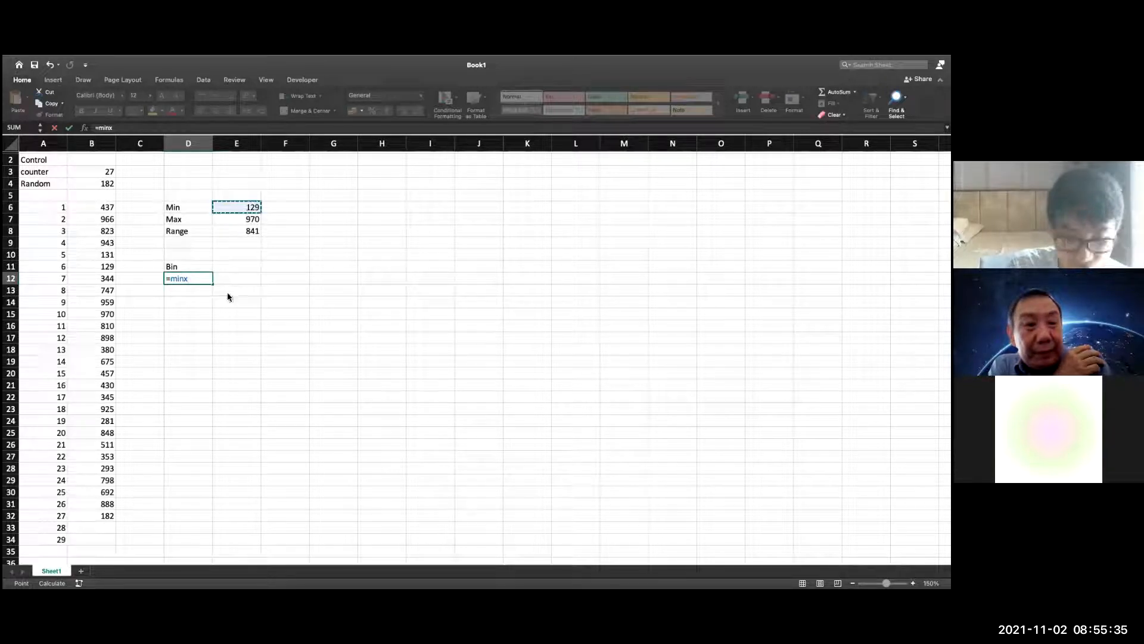
key(Return)
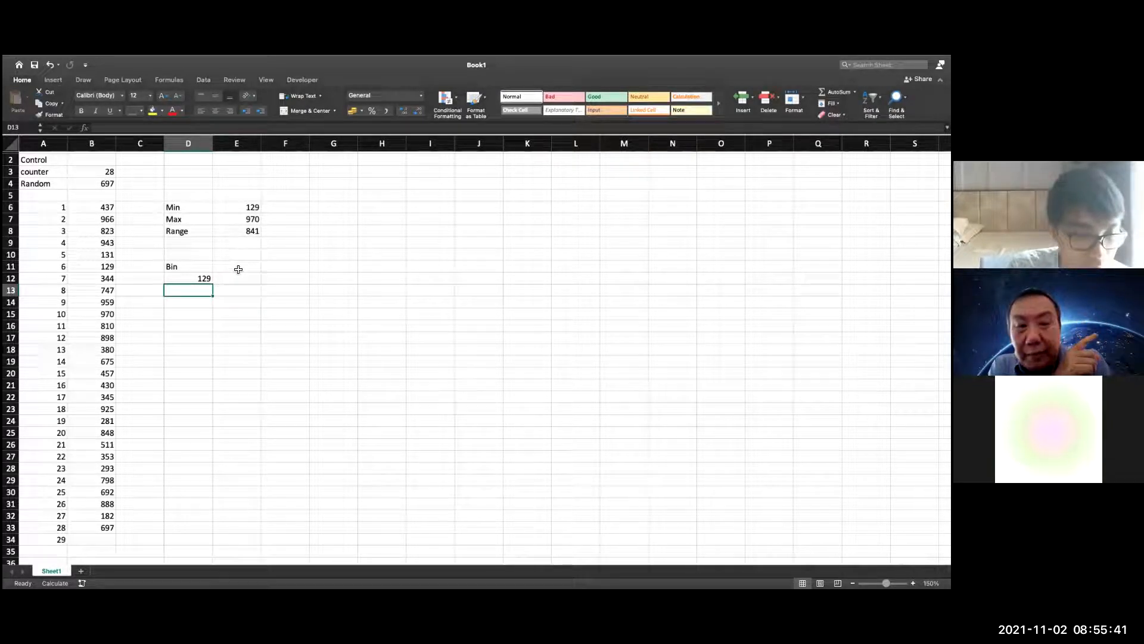
Calculate the second bin in D13 with =D12+E8/7, adding a seventh of the range to the first bin
double_click(203, 294)
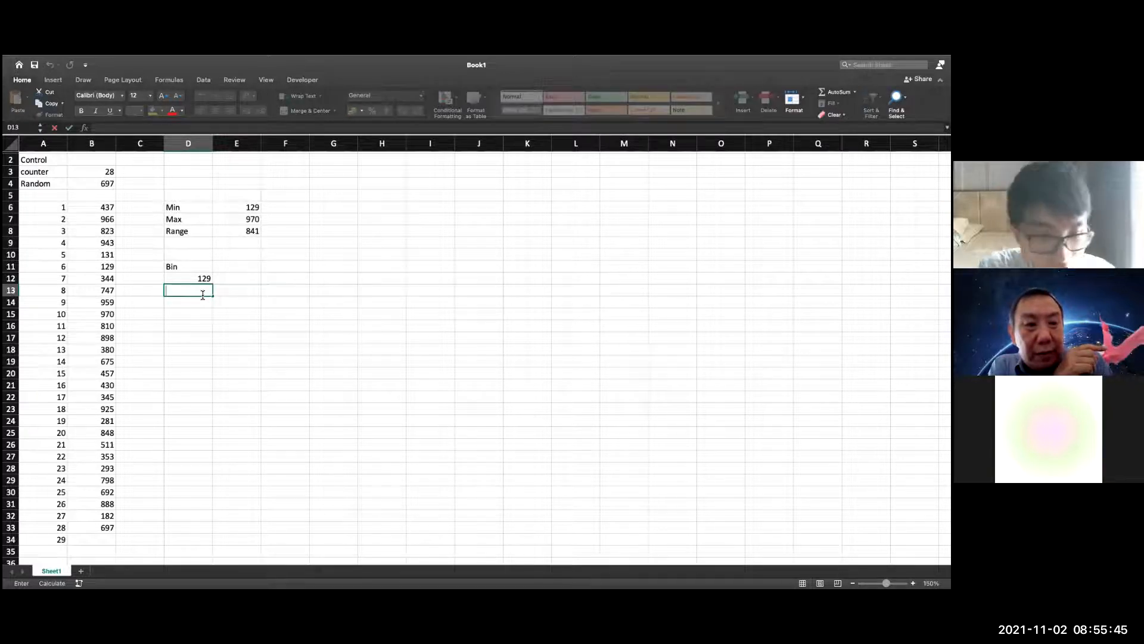
text(=)
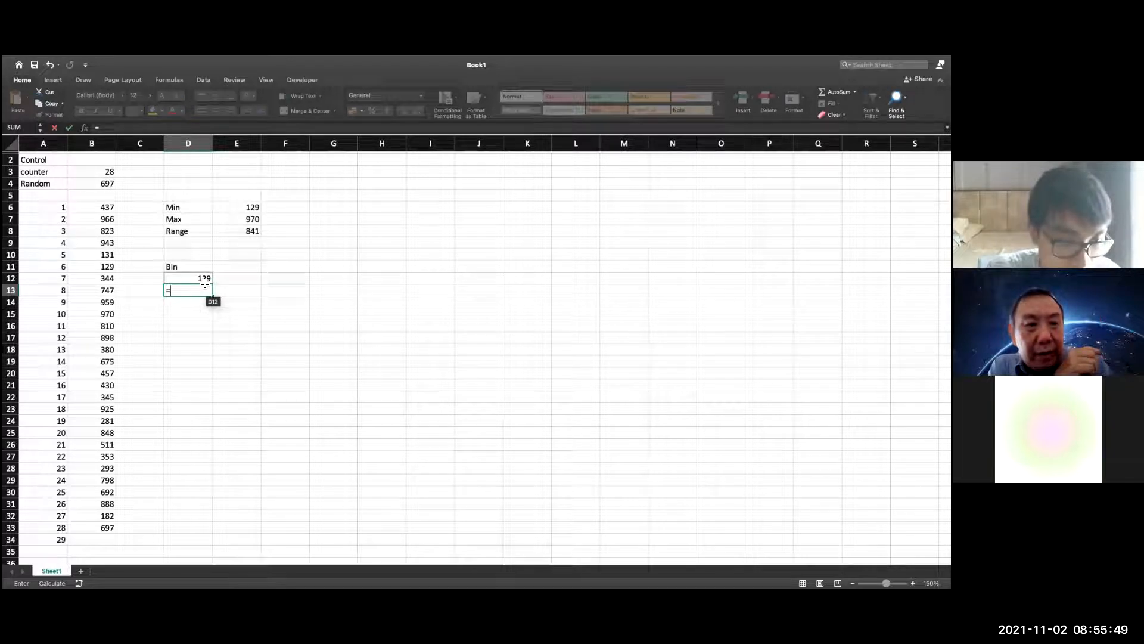
click(204, 284)
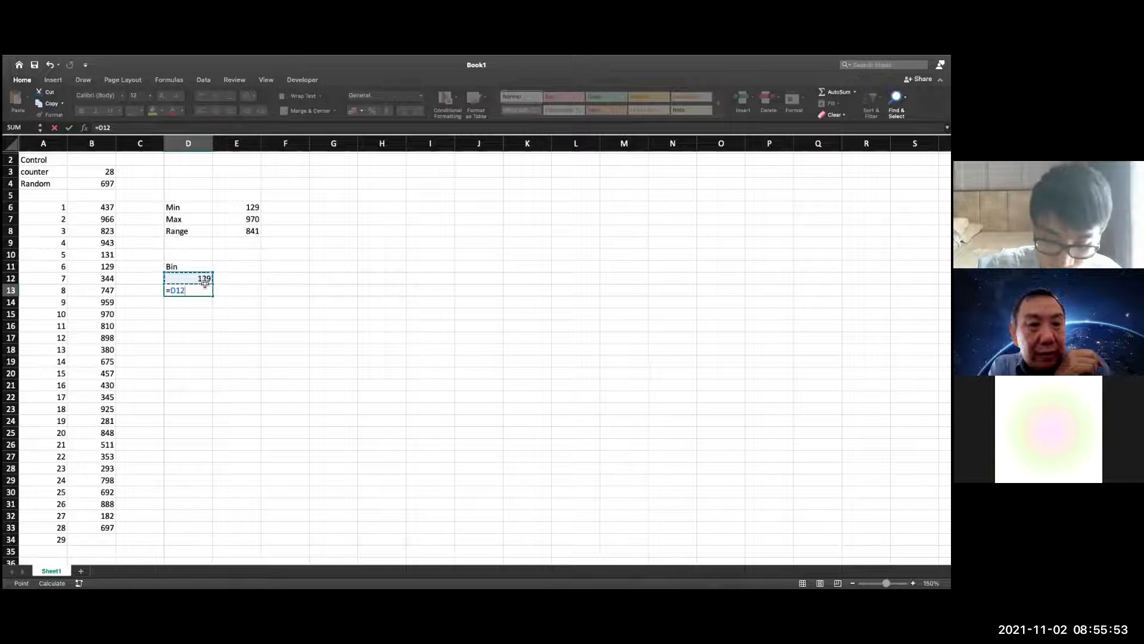
text(+)
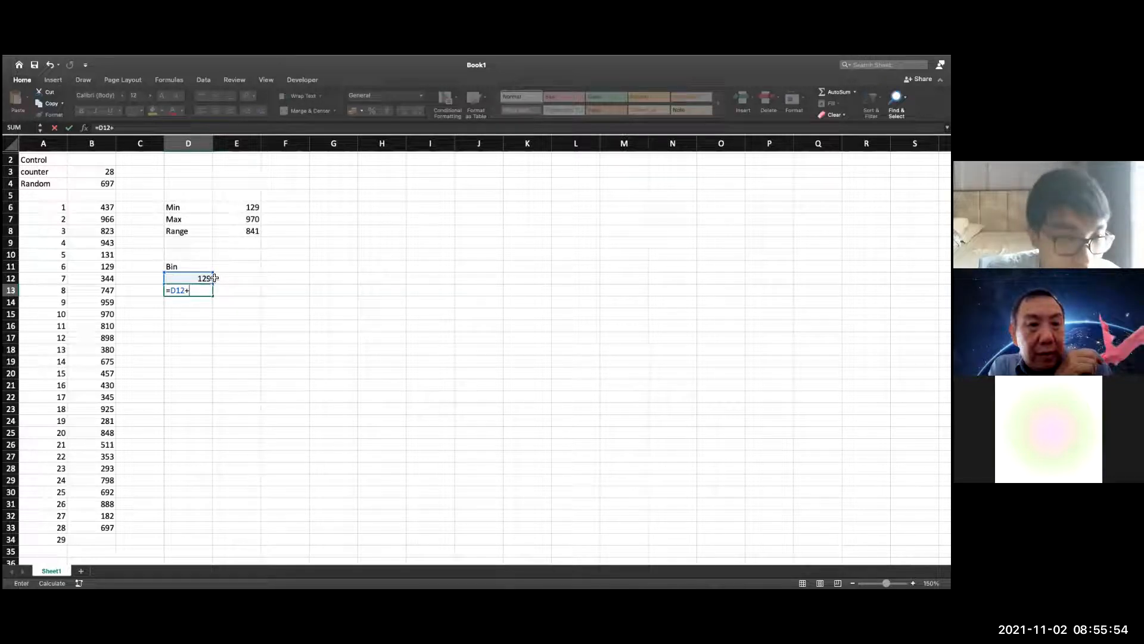
click(258, 235)
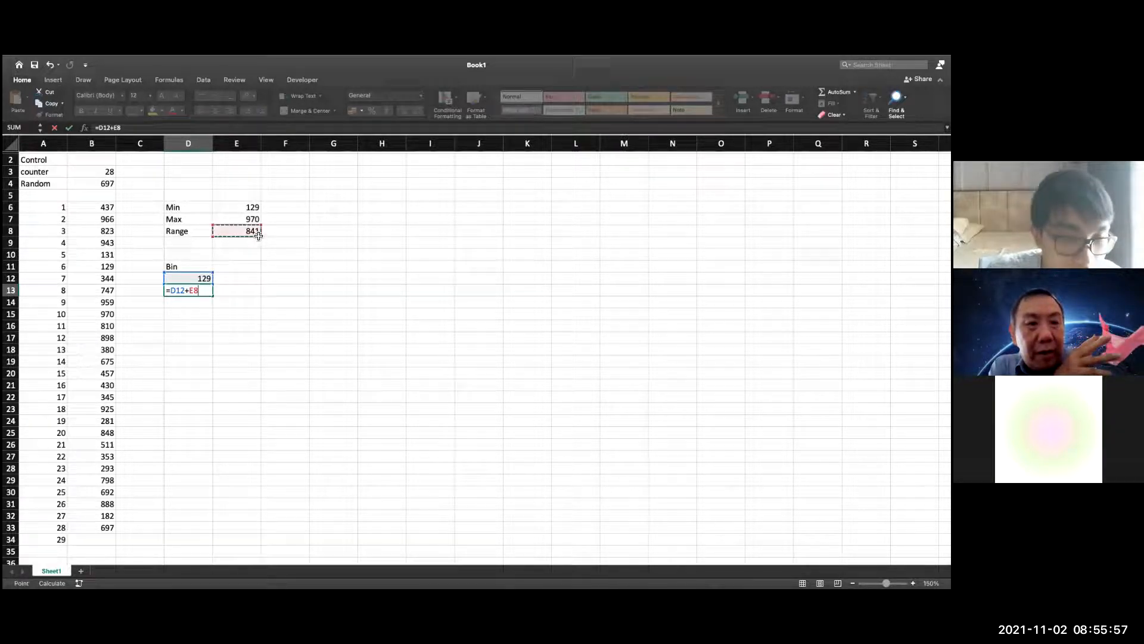
text(/)
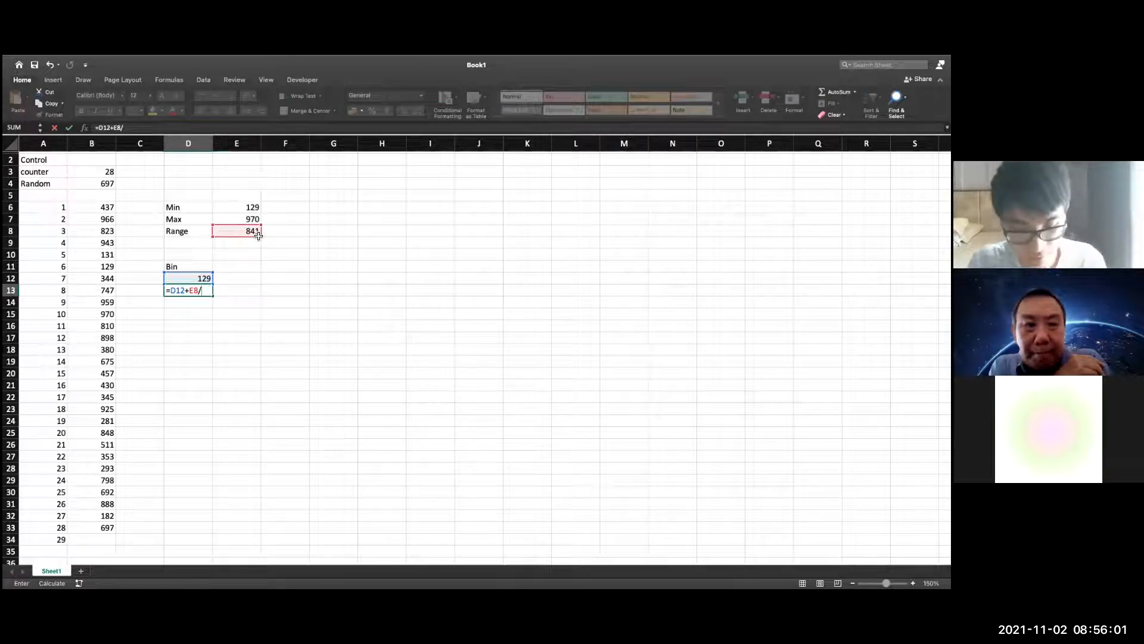
text(7)
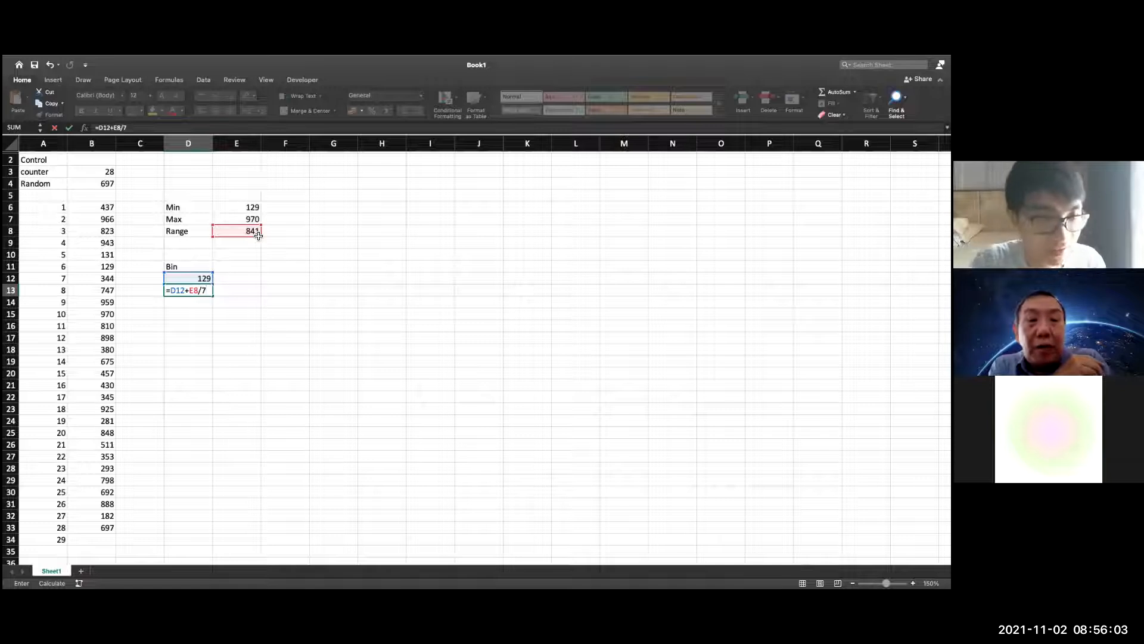
key(Return)
Make the range reference in the D13 formula absolute, as =D12+$E$8/7
click(206, 292)
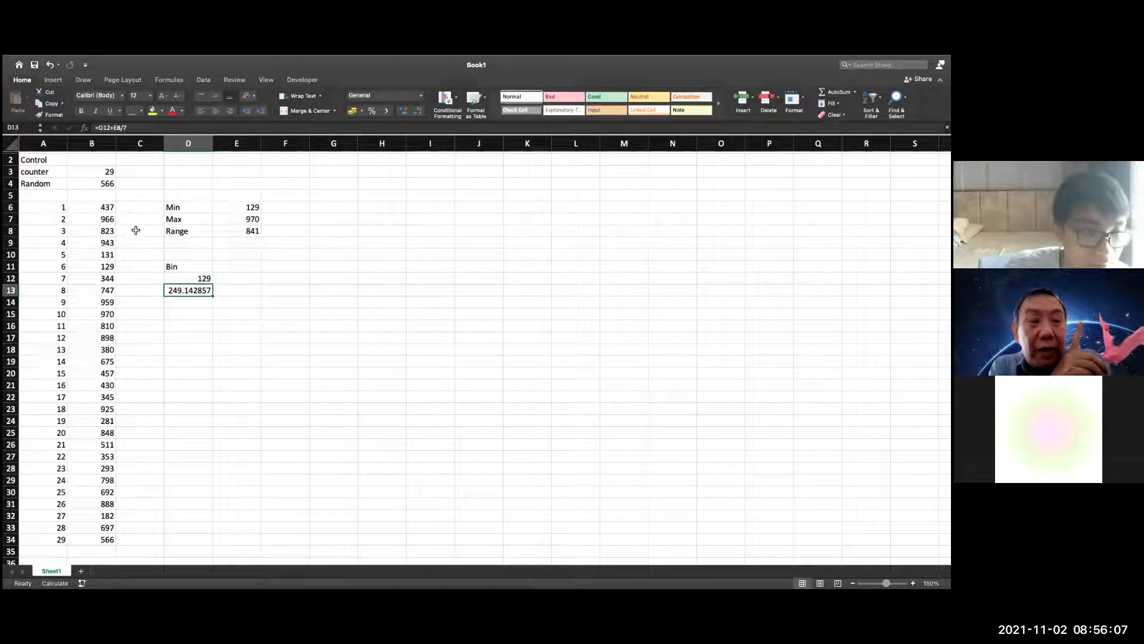
double_click(201, 291)
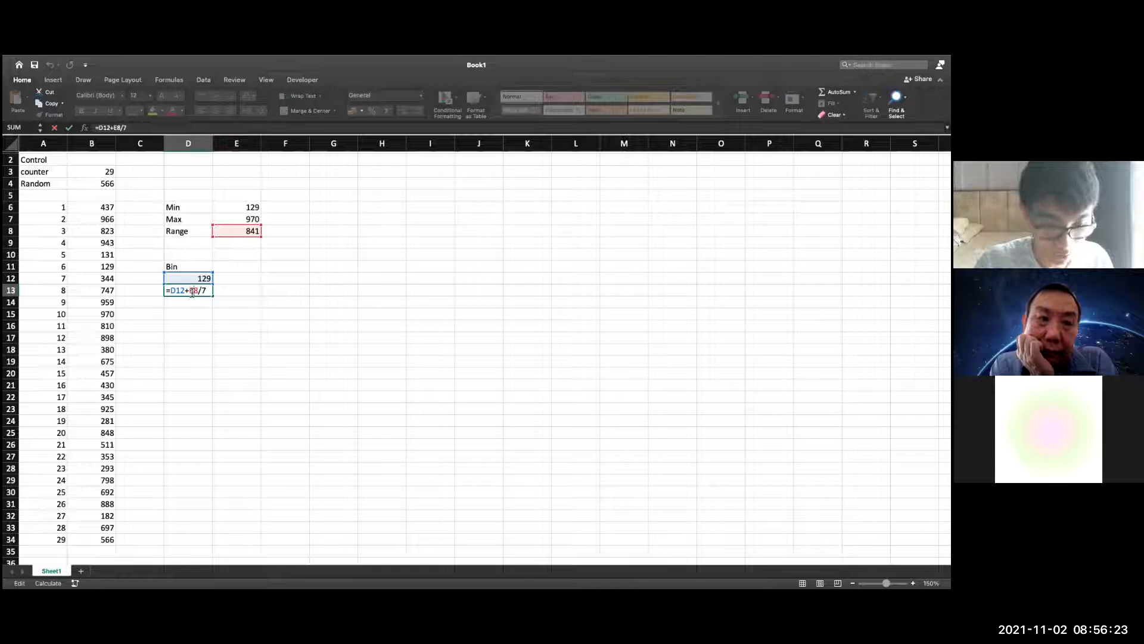
text($E)
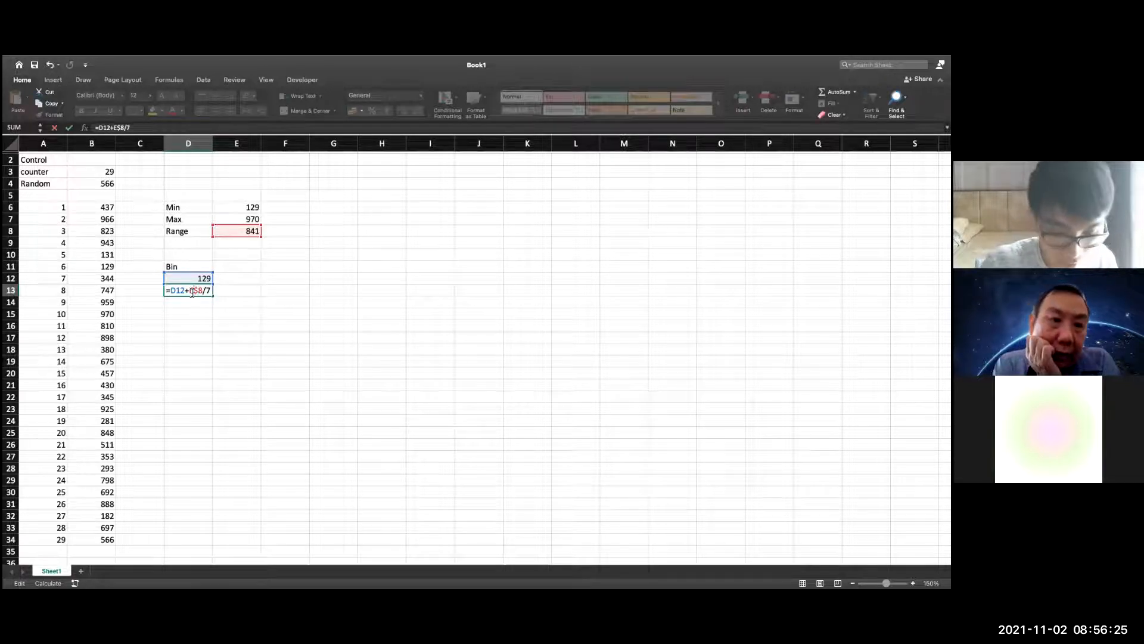
text($)
key(Return)
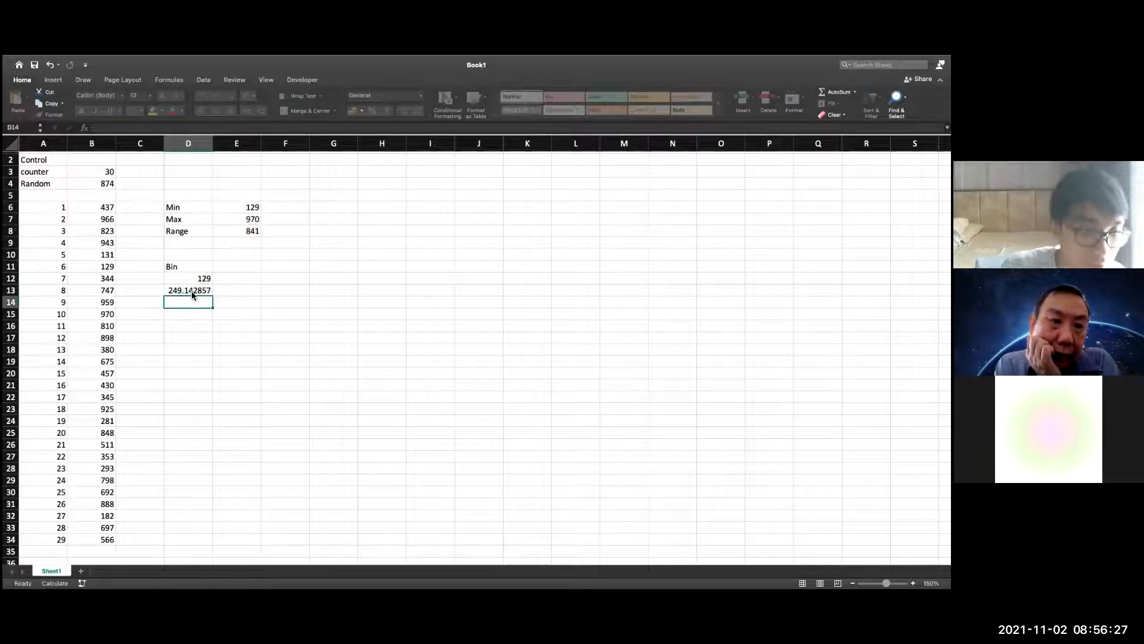
Fill the bin formula down from D13 to D20 and delete the surplus bin in D20
drag(218, 330, 217, 376)
click(237, 373)
double_click(198, 378)
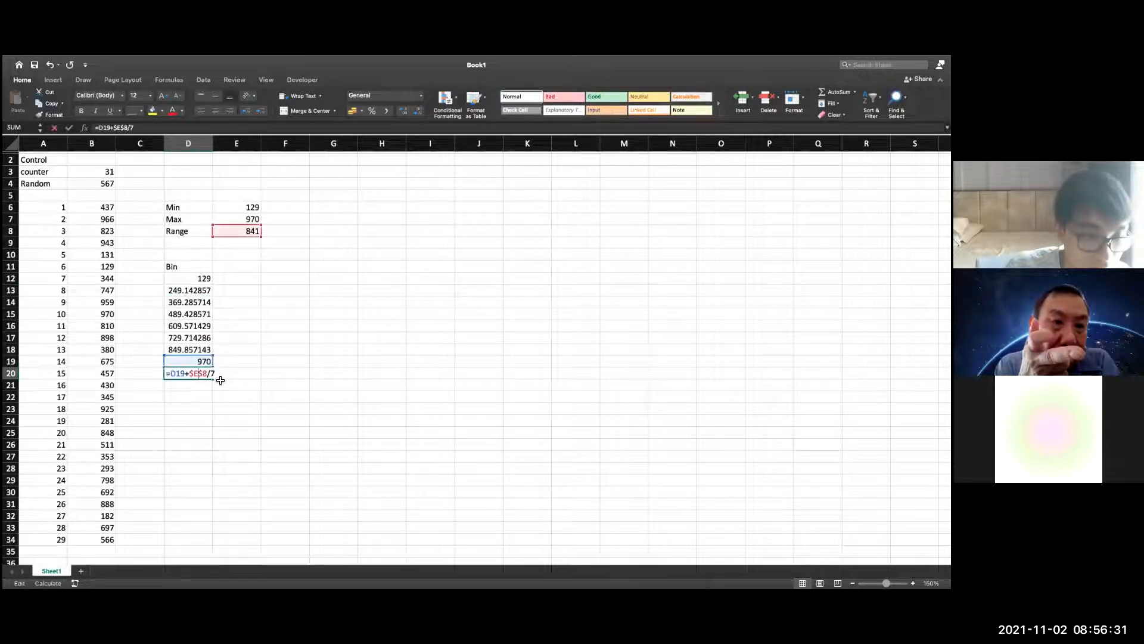
key(Escape)
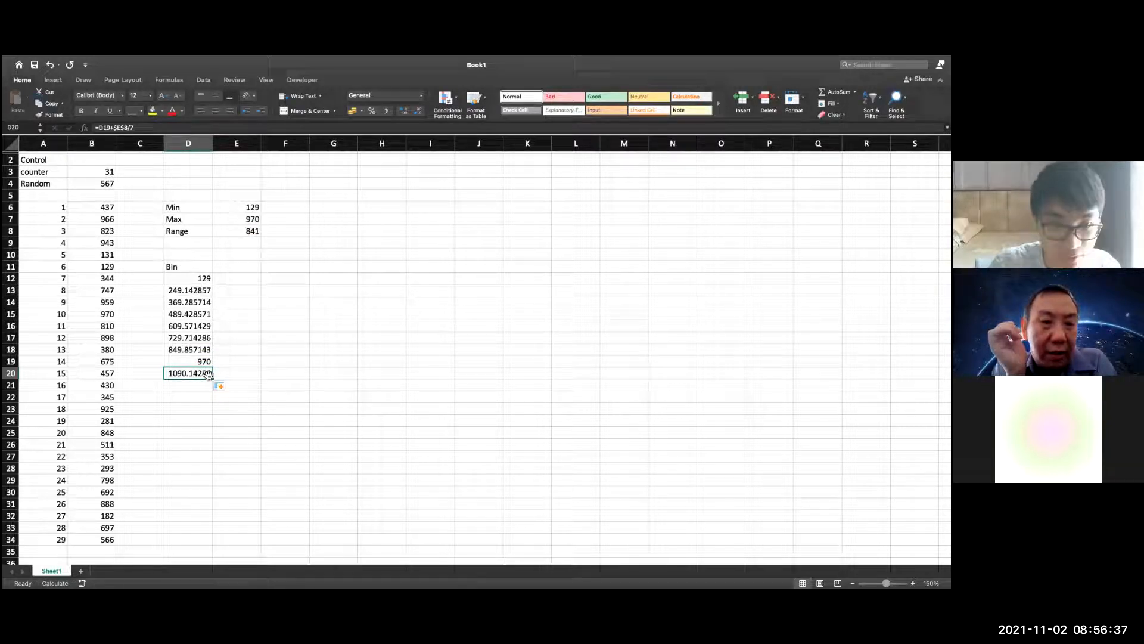
key(Delete)
key(Up)
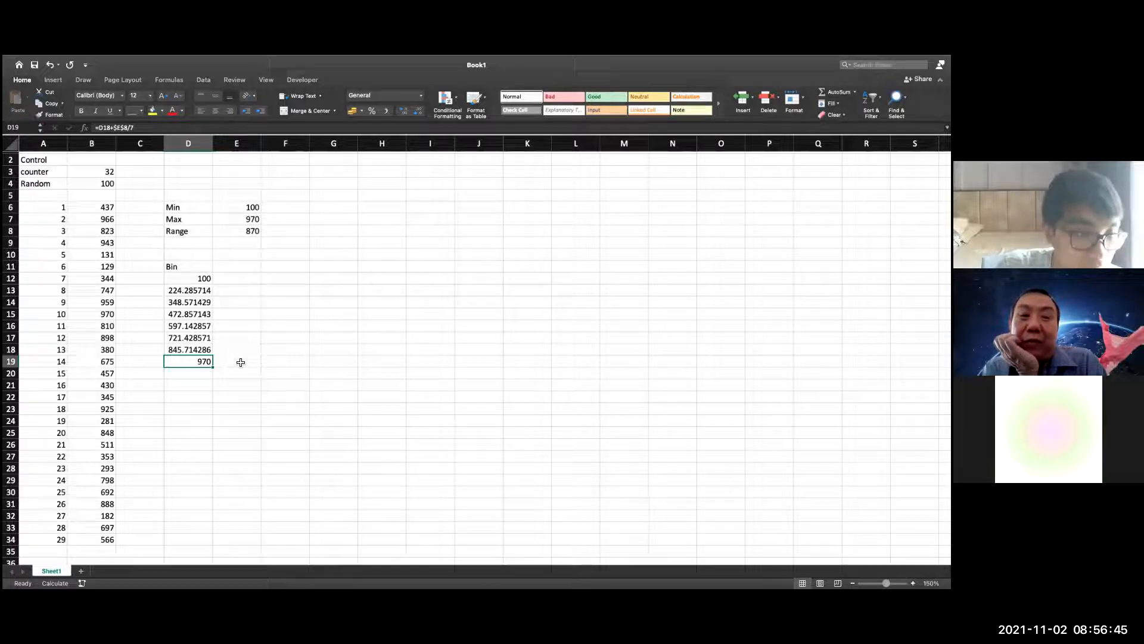
Add the label Freq in E11 beside Bin
click(233, 265)
text(Fre)
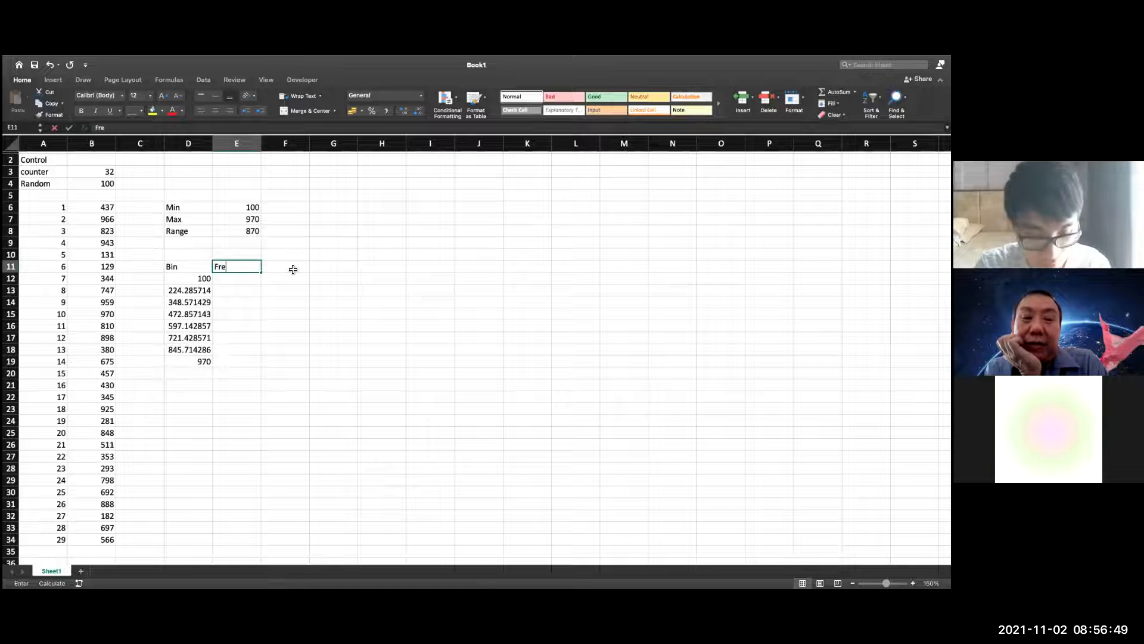
text(q)
key(Escape)
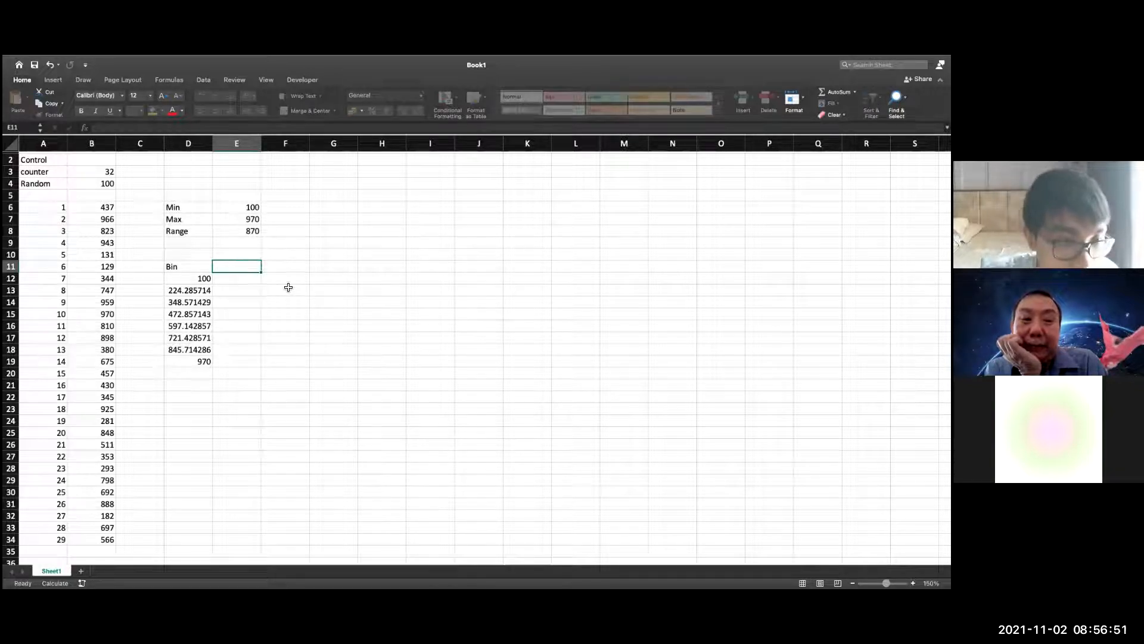
text(Freq)
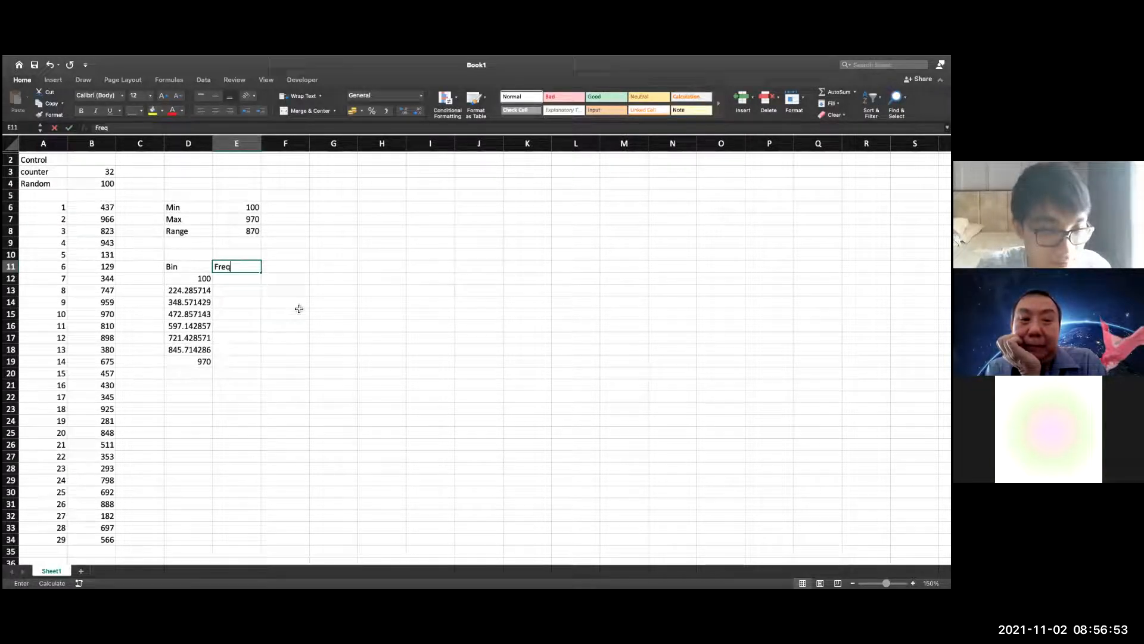
key(Return)
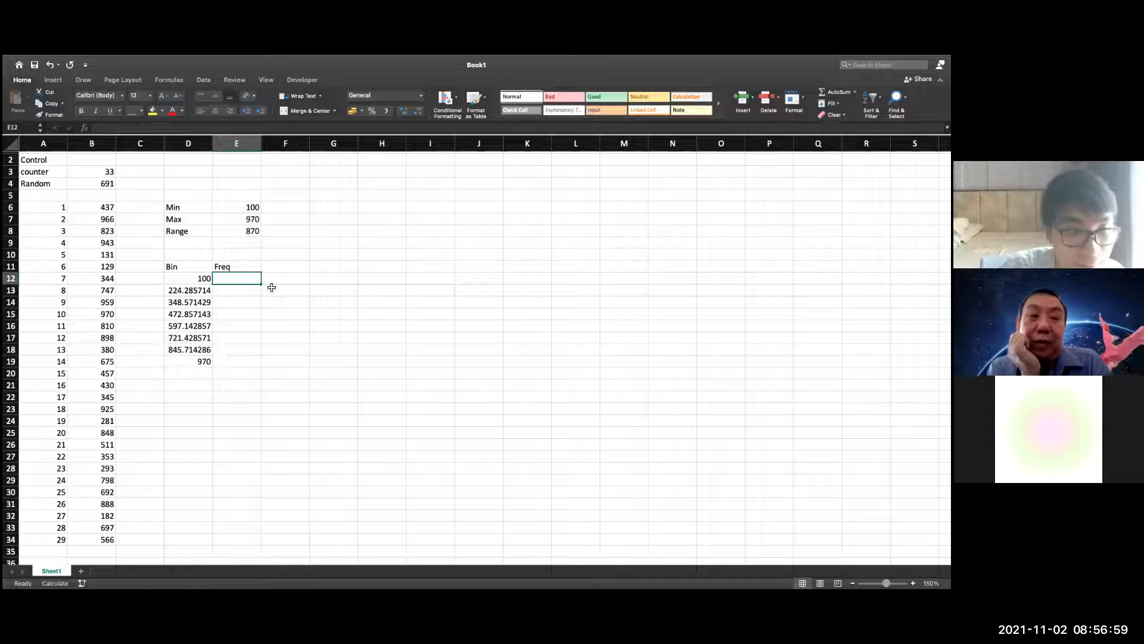
text(=)
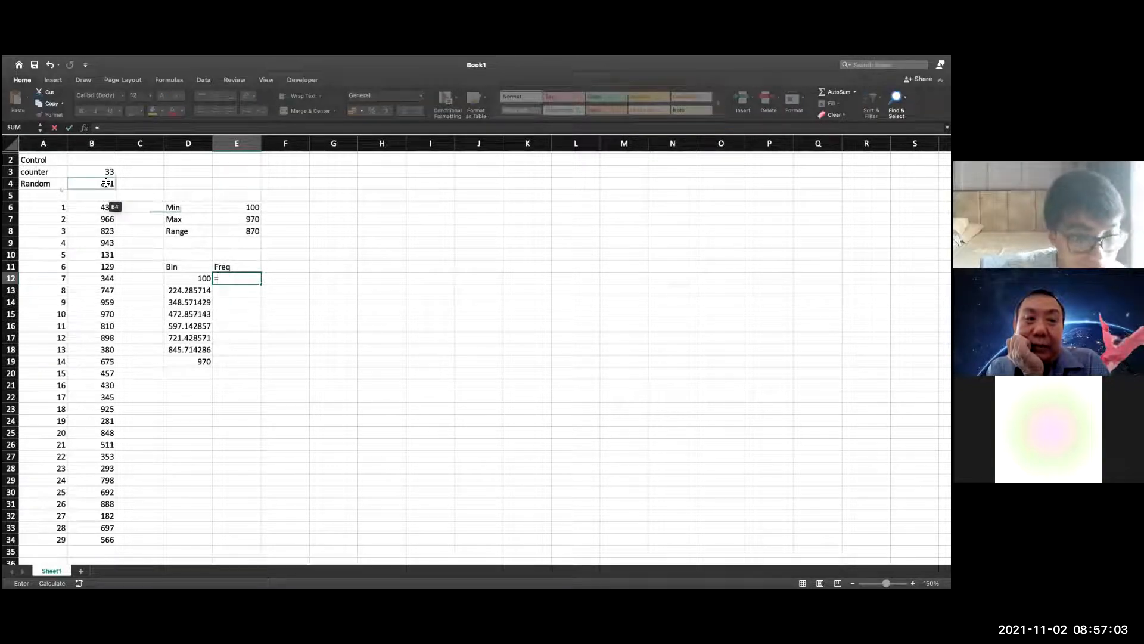
text(if)
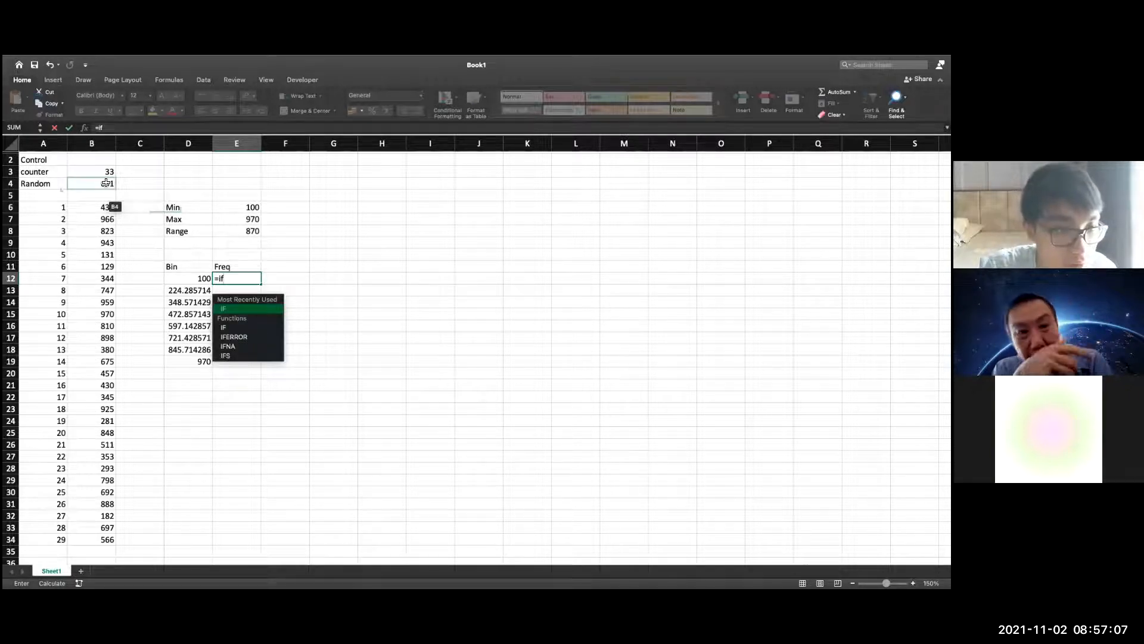
key(BackSpace)
key(BackSpace)
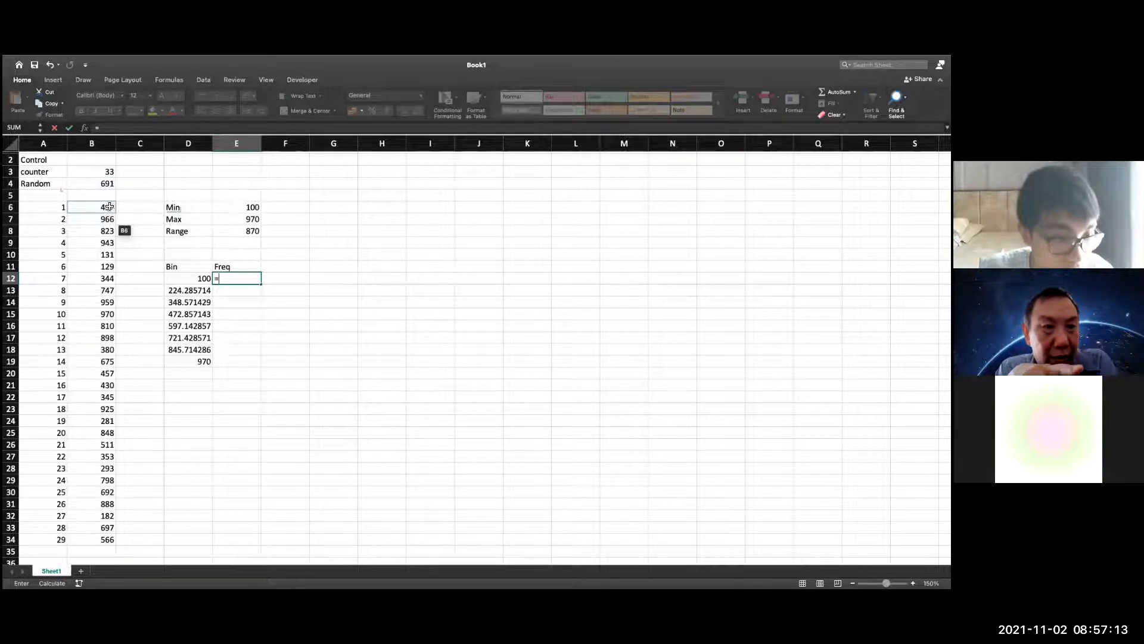
text(if)
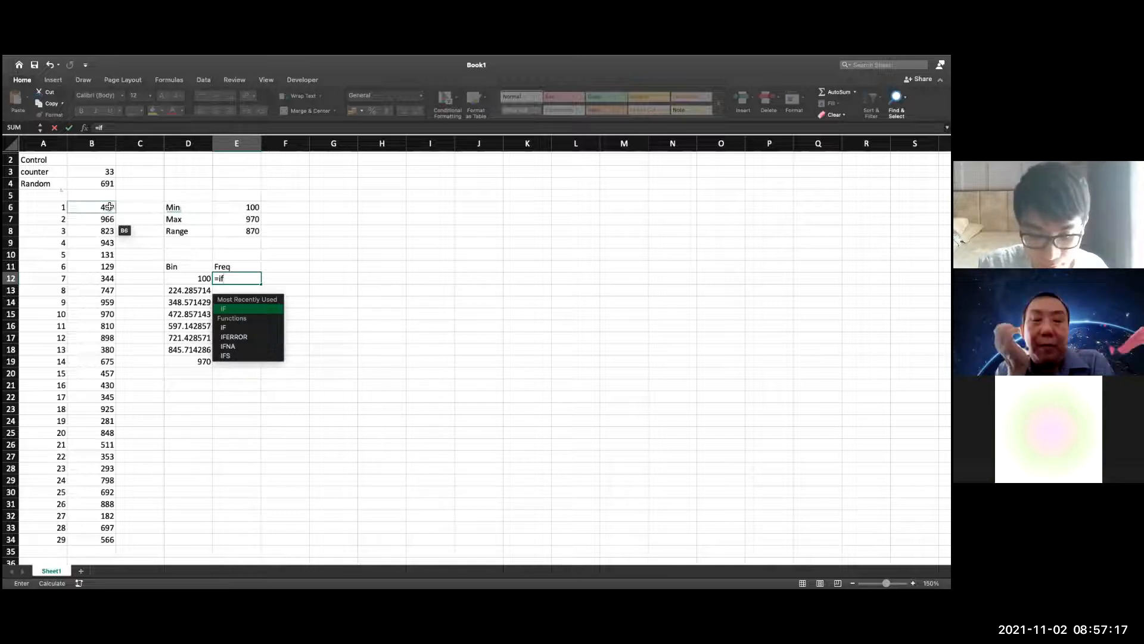
text((control)
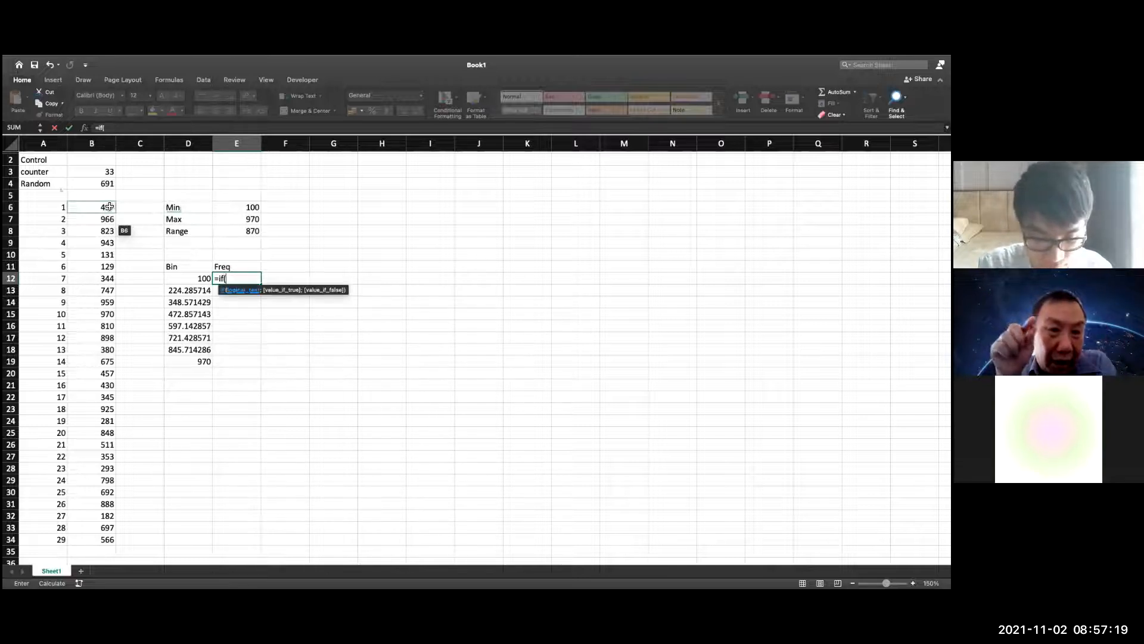
key(BackSpace)
key(BackSpace)
key(BackSpace)
key(BackSpace)
key(BackSpace)
key(BackSpace)
key(BackSpace)
key(BackSpace)
key(BackSpace)
key(BackSpace)
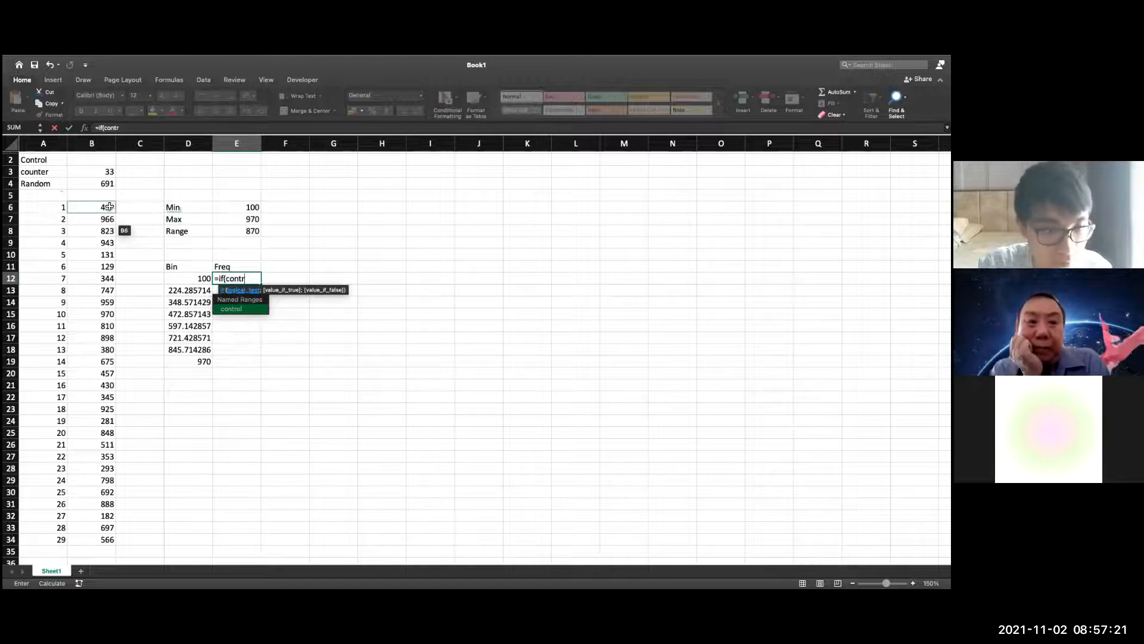
Enter =FREQUENCY(B6:B34;D12:D19) in E12 to count the recorded values against the bins
text(req)
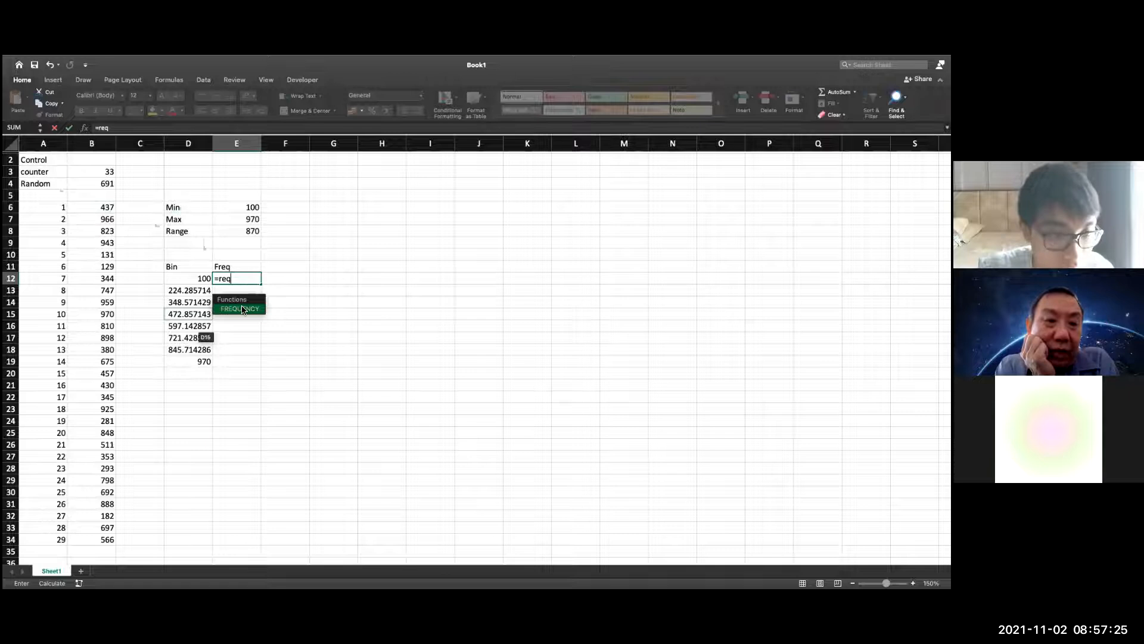
double_click(242, 310)
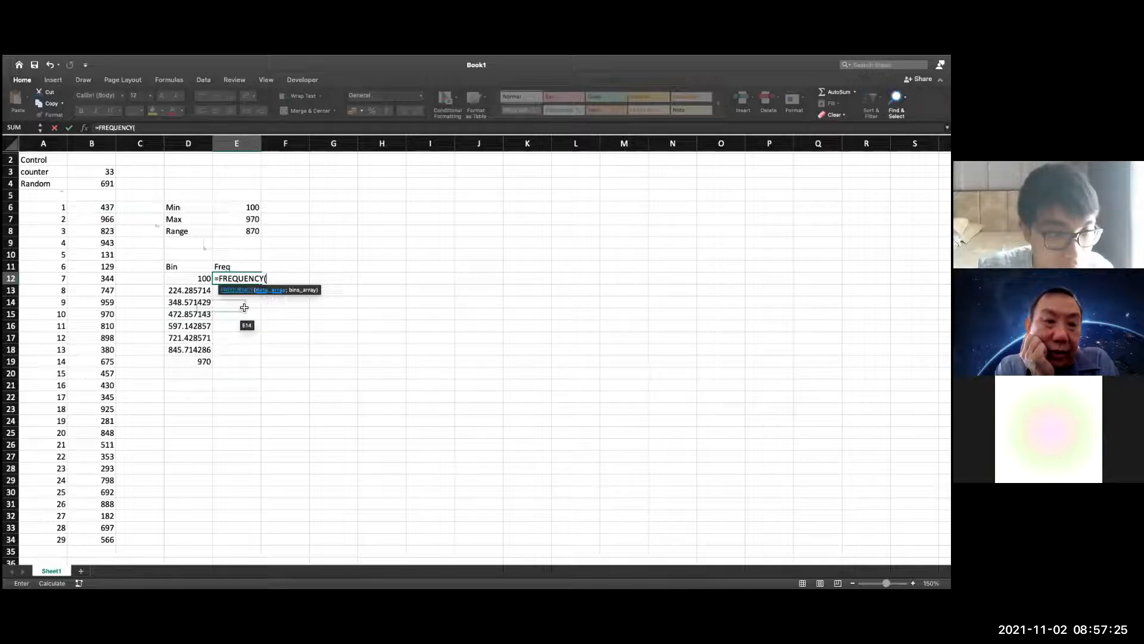
drag(105, 206, 113, 540)
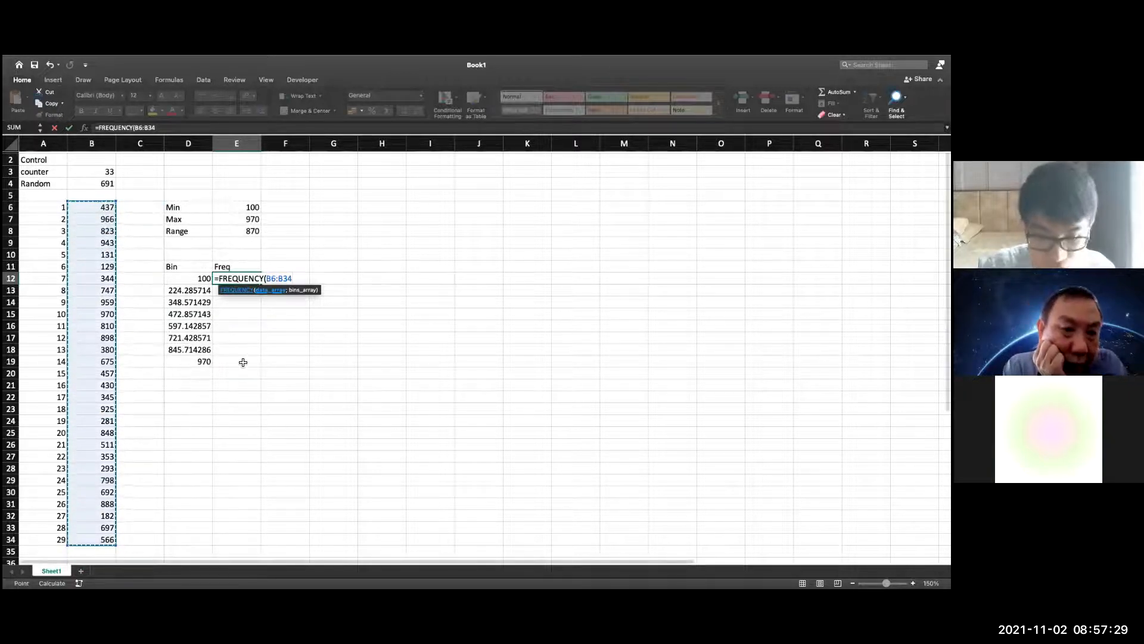
text(;)
drag(189, 278, 199, 364)
text())
key(Return)
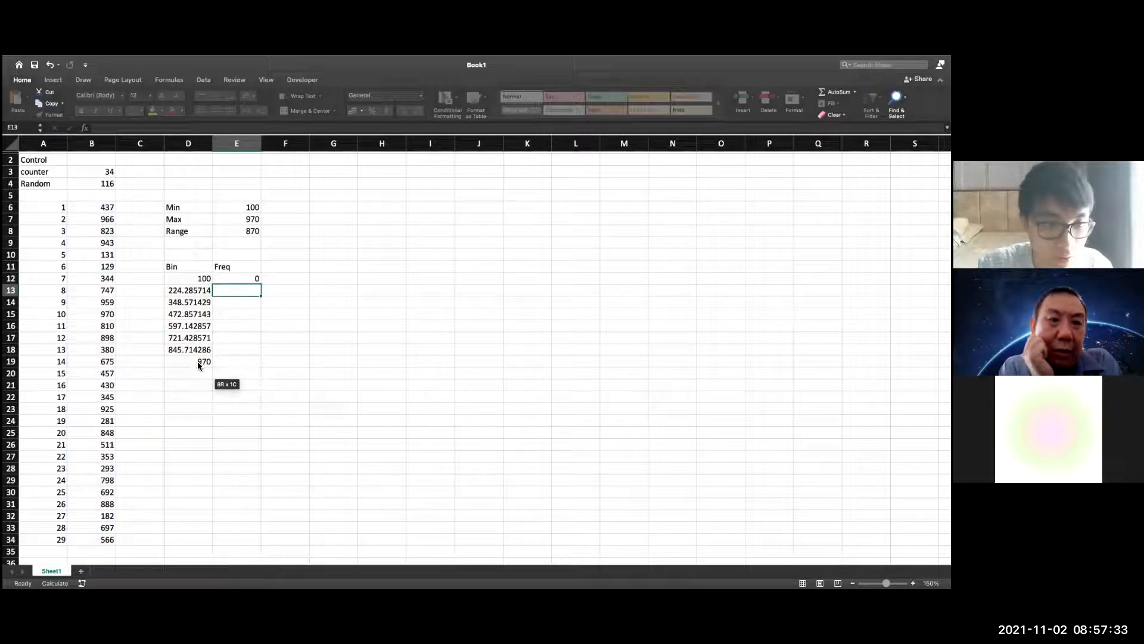
Try to extend the FREQUENCY formula in E12 over the range E12:E19
click(257, 281)
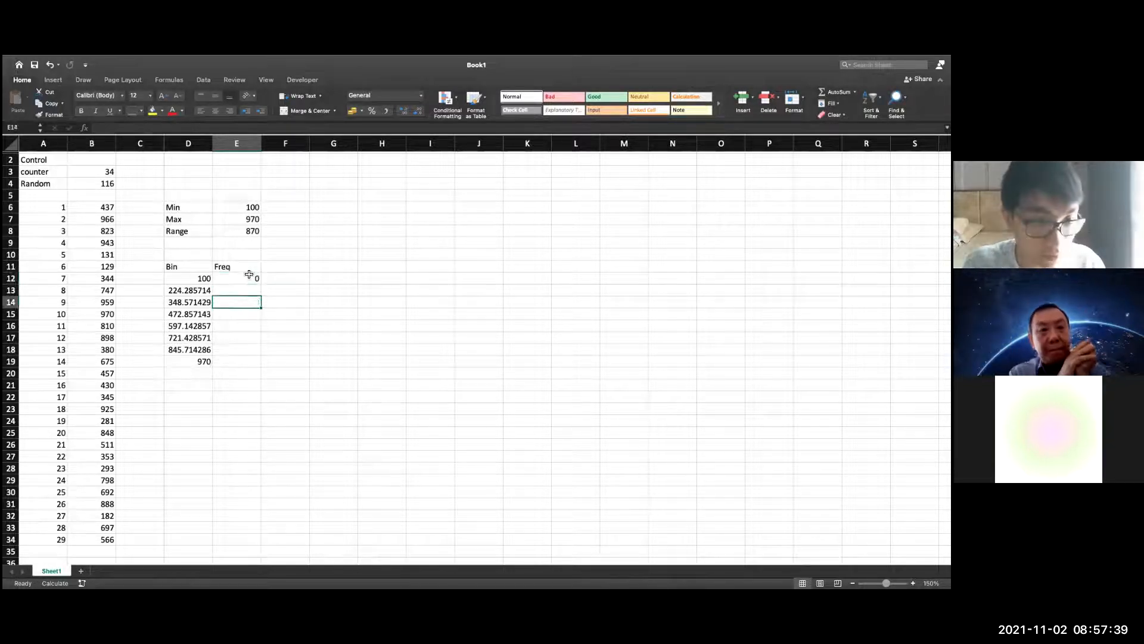
drag(245, 279, 241, 367)
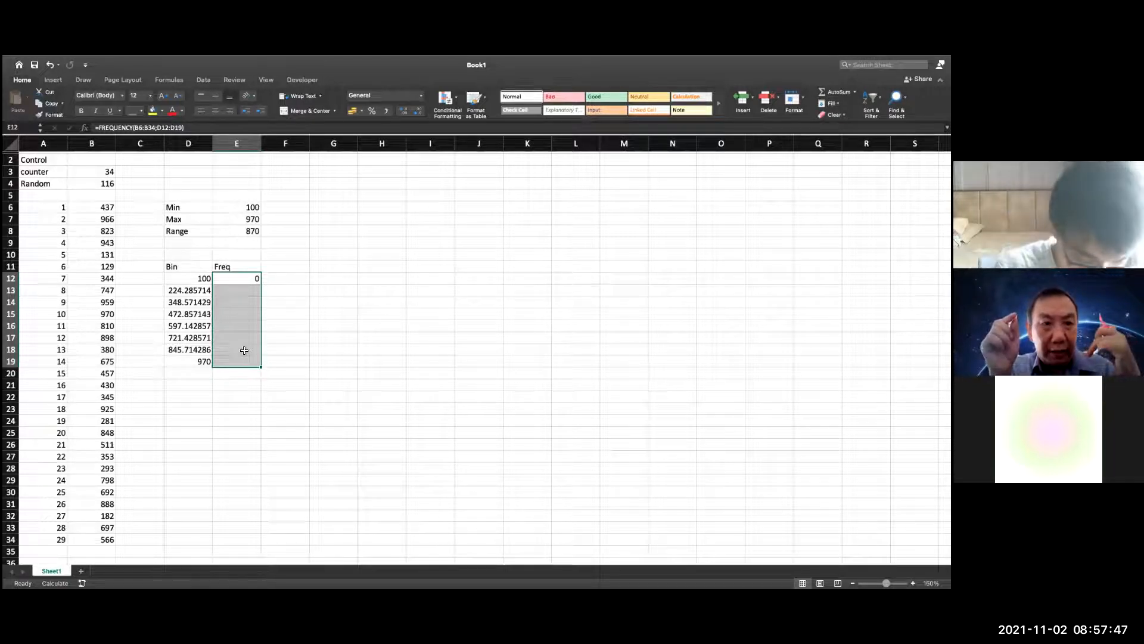
key(F2)
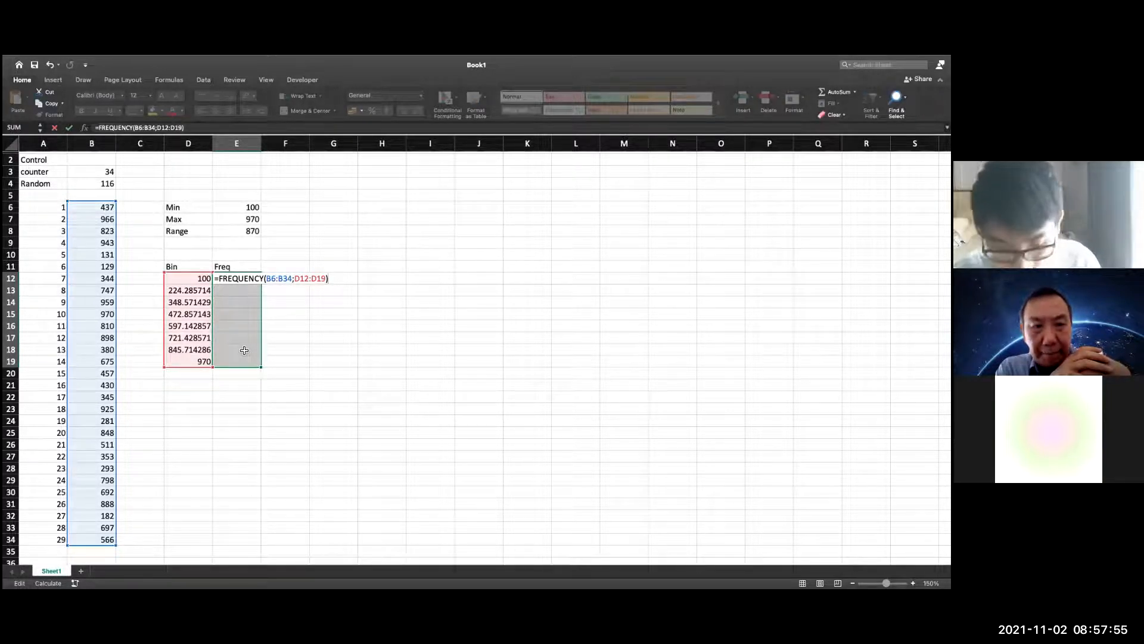
key(alt+Return)
key(BackSpace)
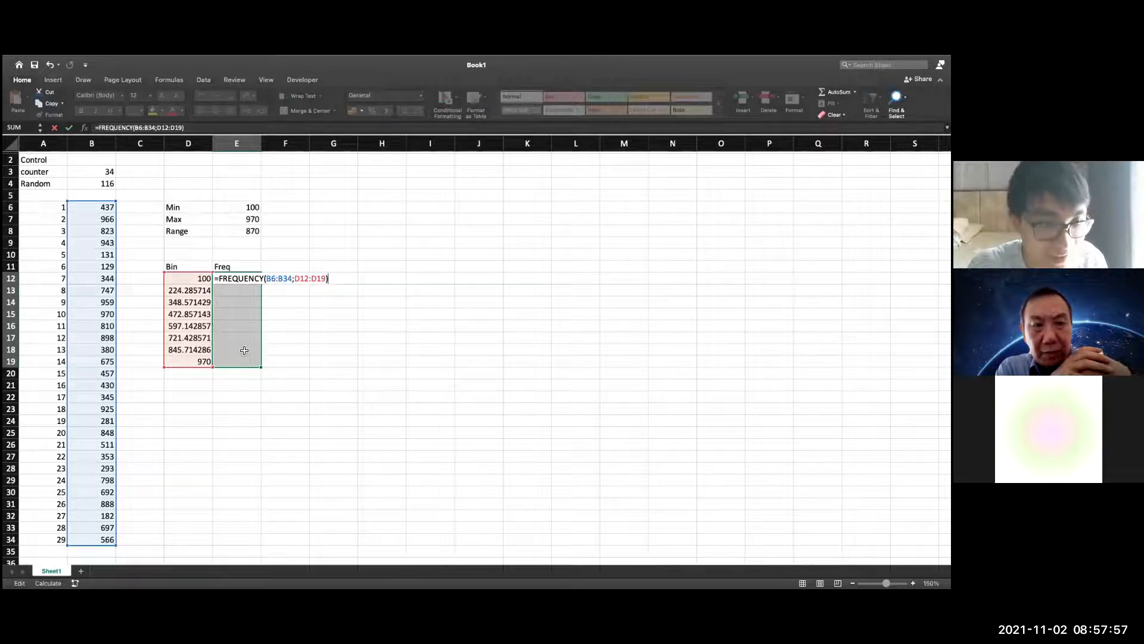
click(315, 360)
click(236, 278)
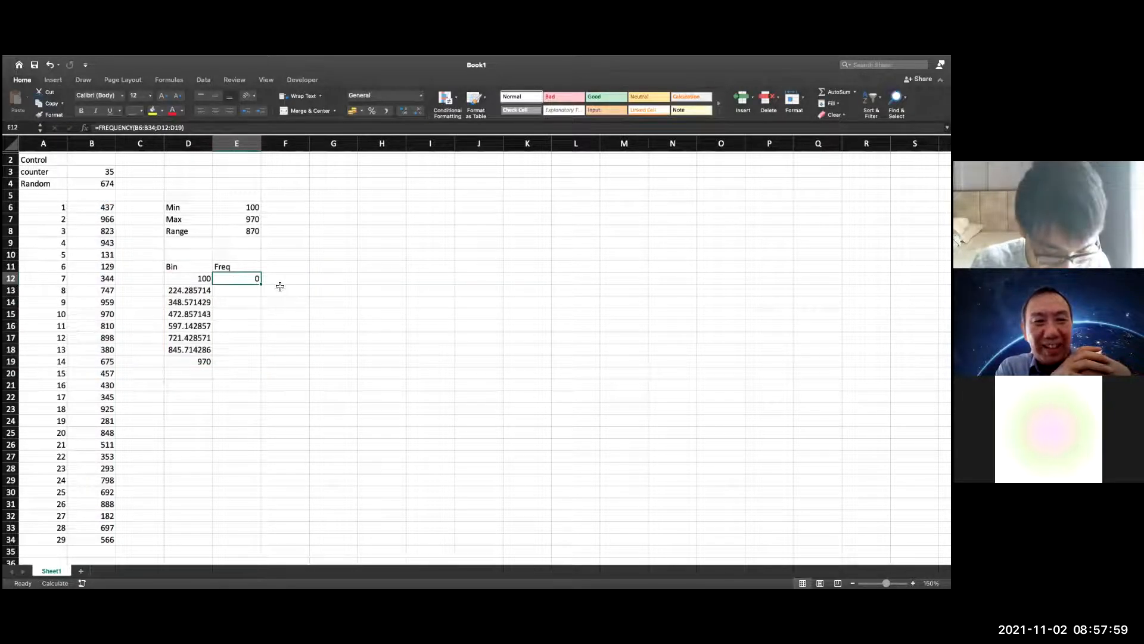
click(294, 322)
drag(245, 358, 241, 284)
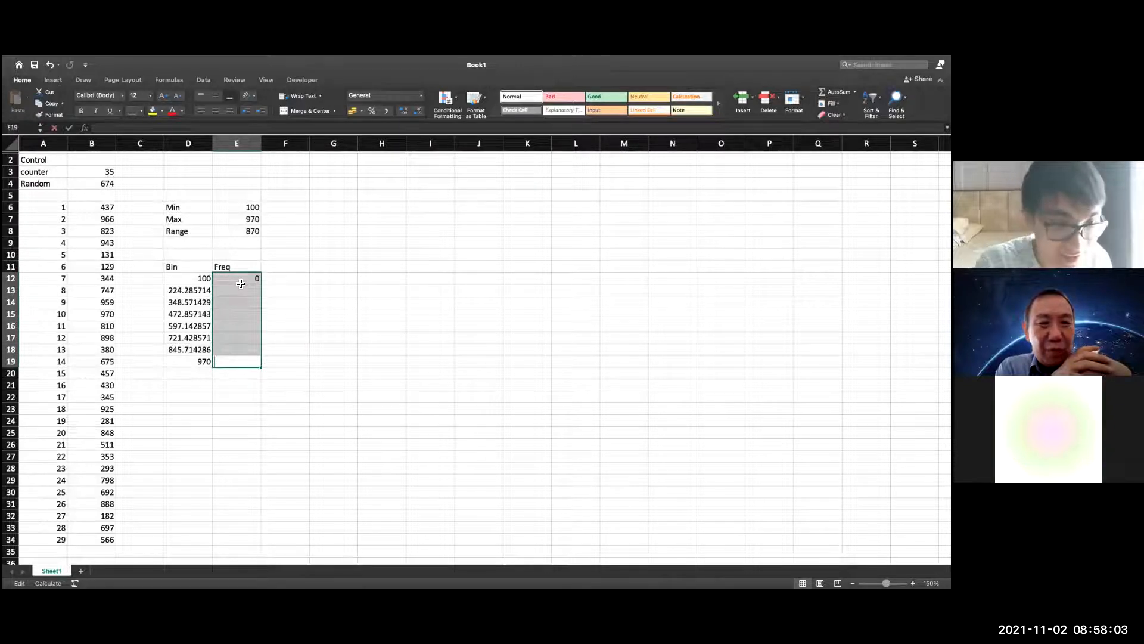
key(F2)
Enter the FREQUENCY formula as an array formula across E12:E19
drag(206, 279, 242, 366)
key(F2)
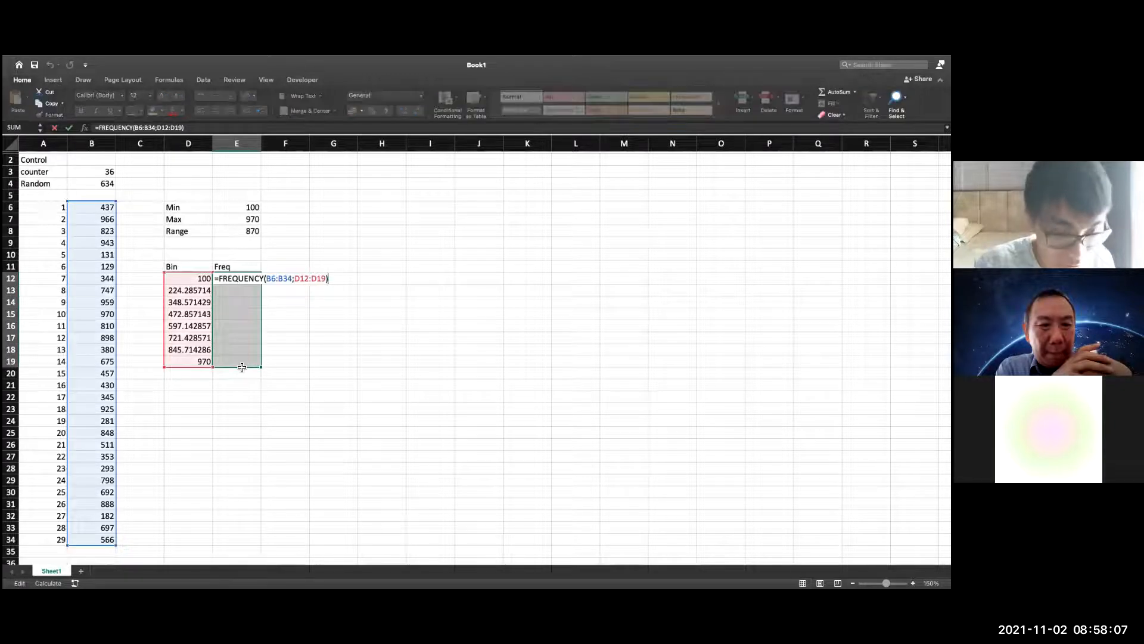
key(Return)
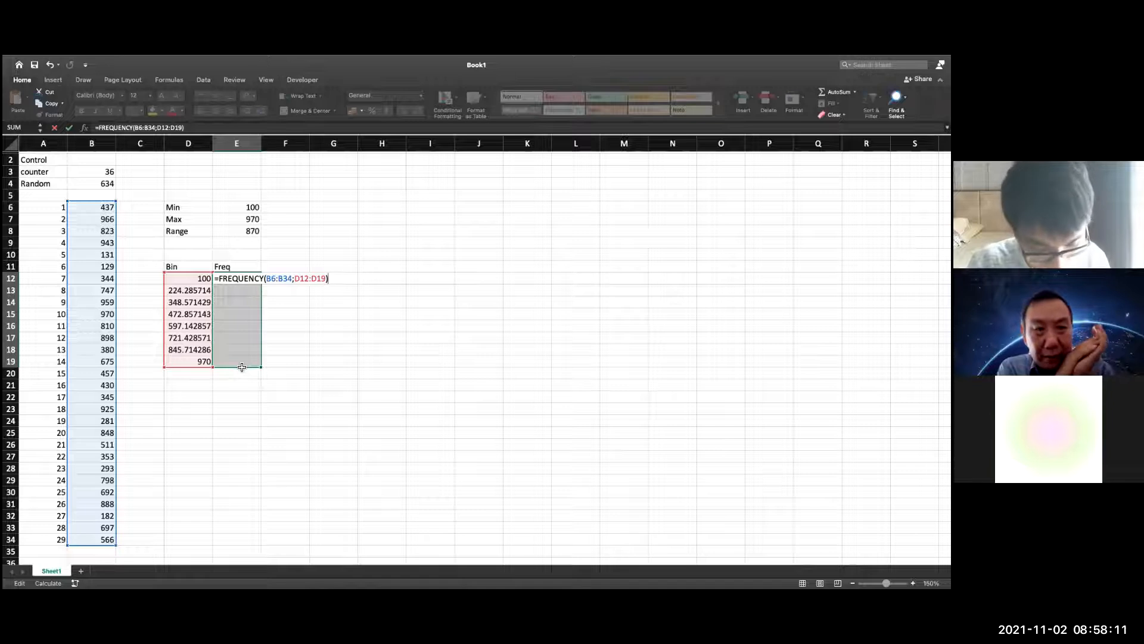
key(ctrl+shift+Return)
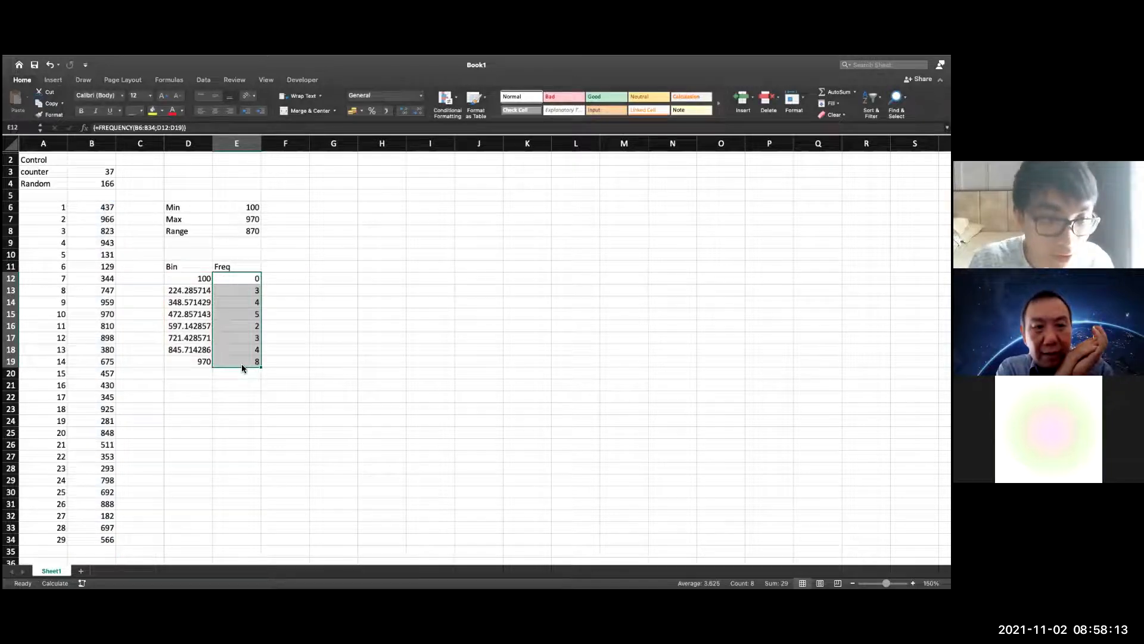
click(366, 400)
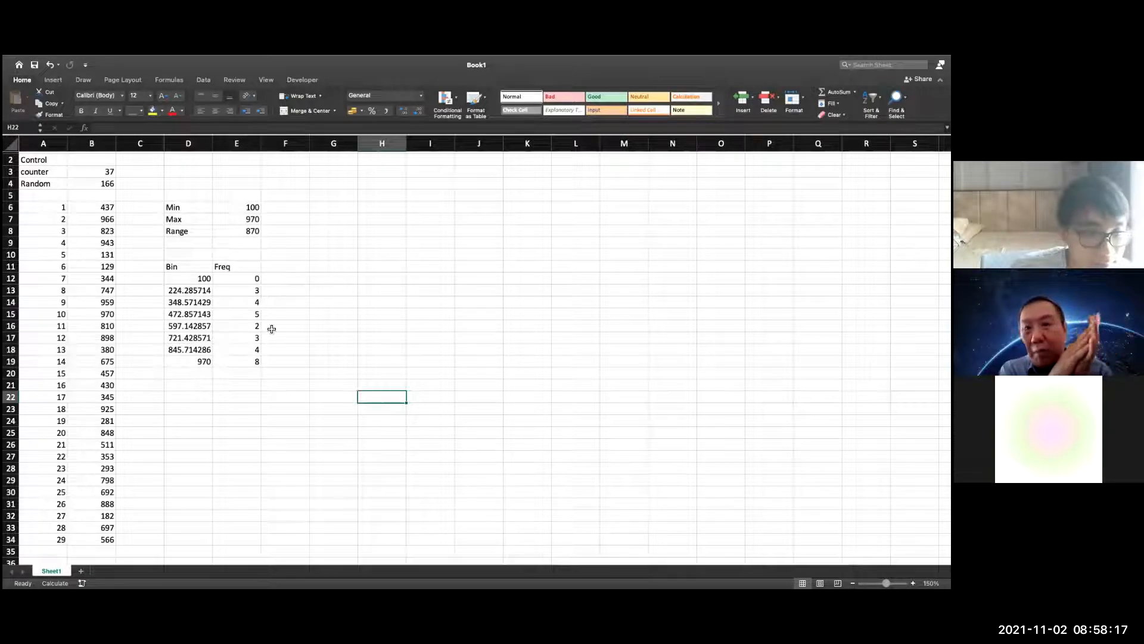
click(304, 268)
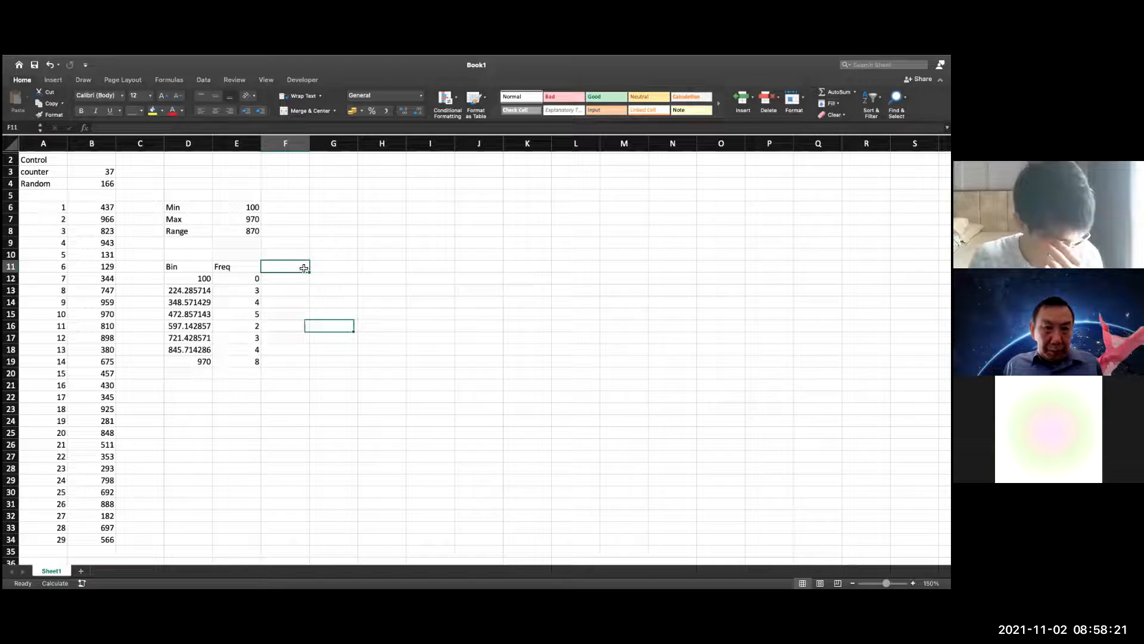
text(P)
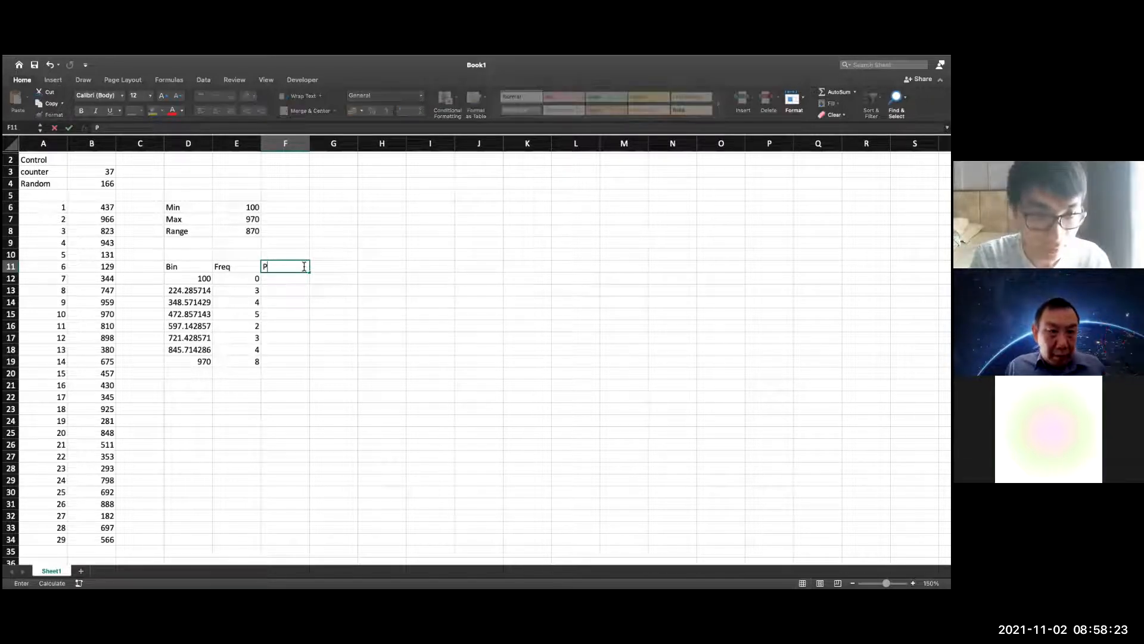
key(Escape)
Total the frequencies in E20 with =sum(E12:E19)
click(241, 372)
text(=sum()
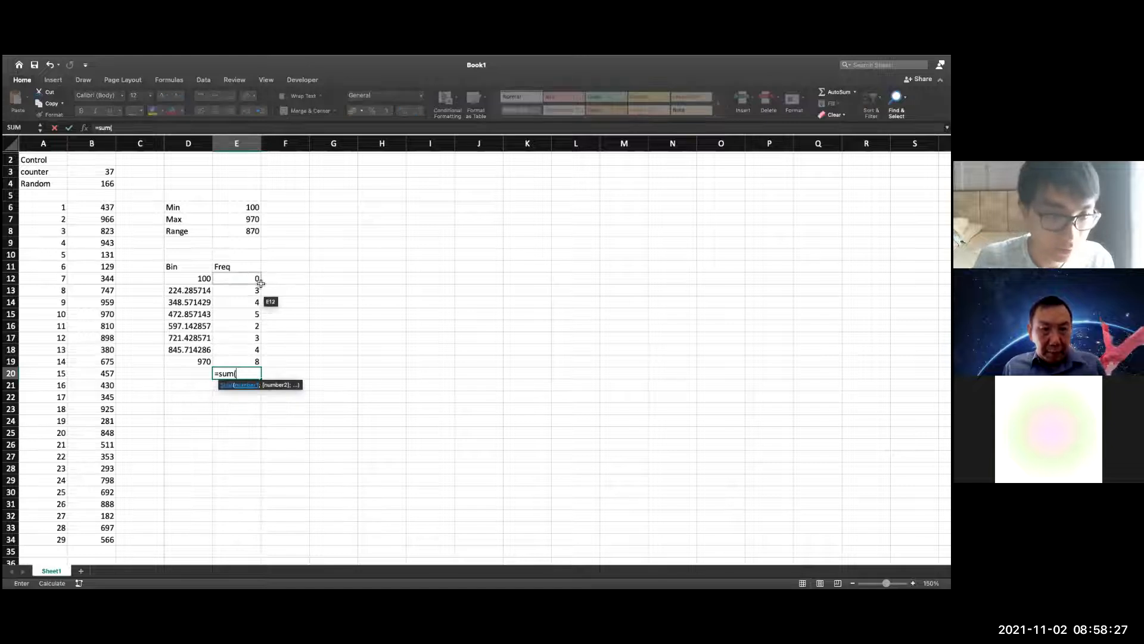
drag(260, 284, 249, 361)
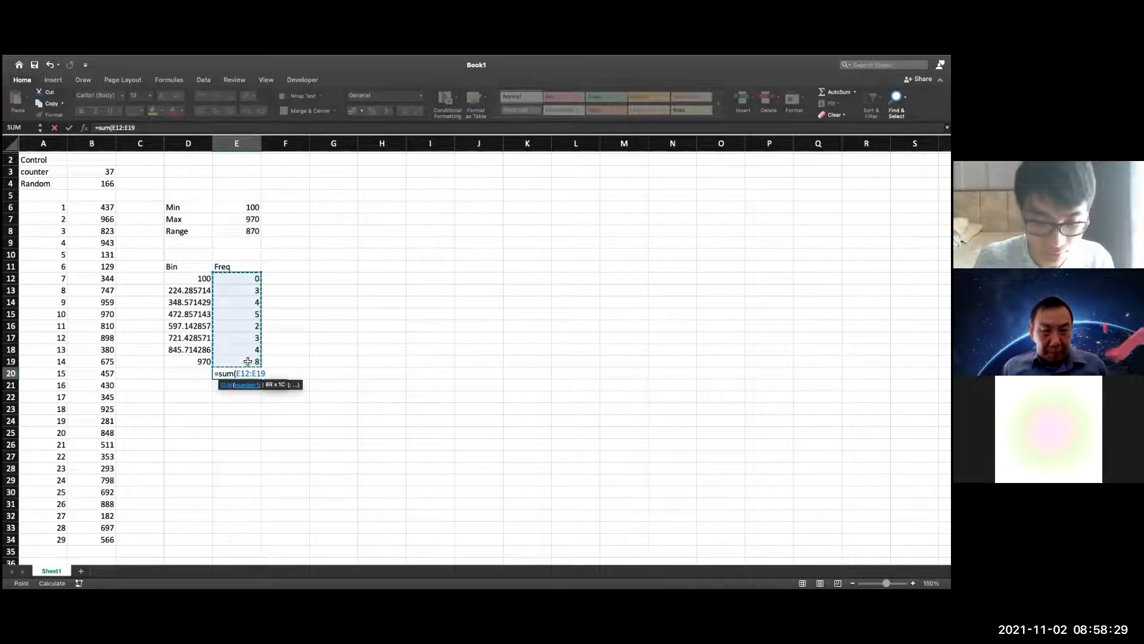
text())
key(Return)
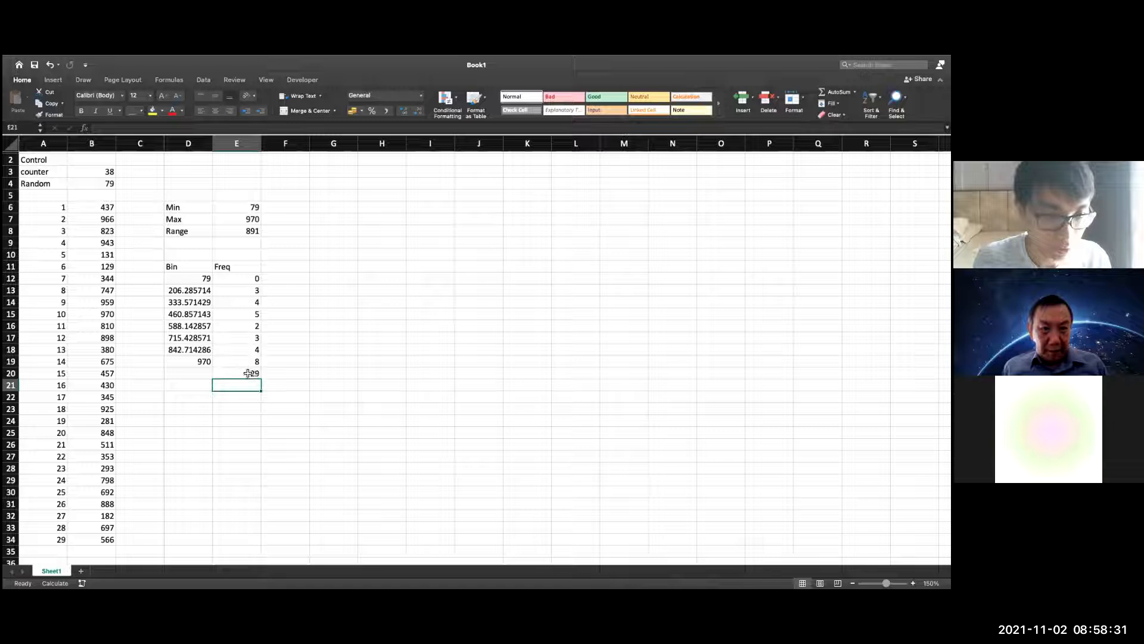
Add the label Prob in F11 beside Freq
click(304, 278)
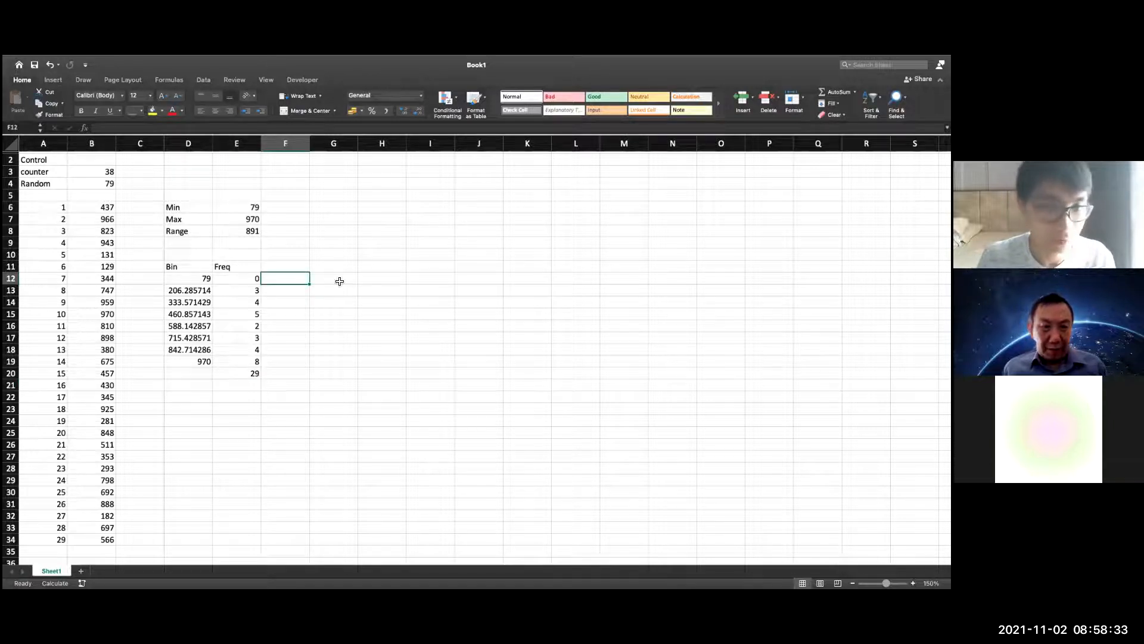
click(302, 269)
text(Prob)
key(Return)
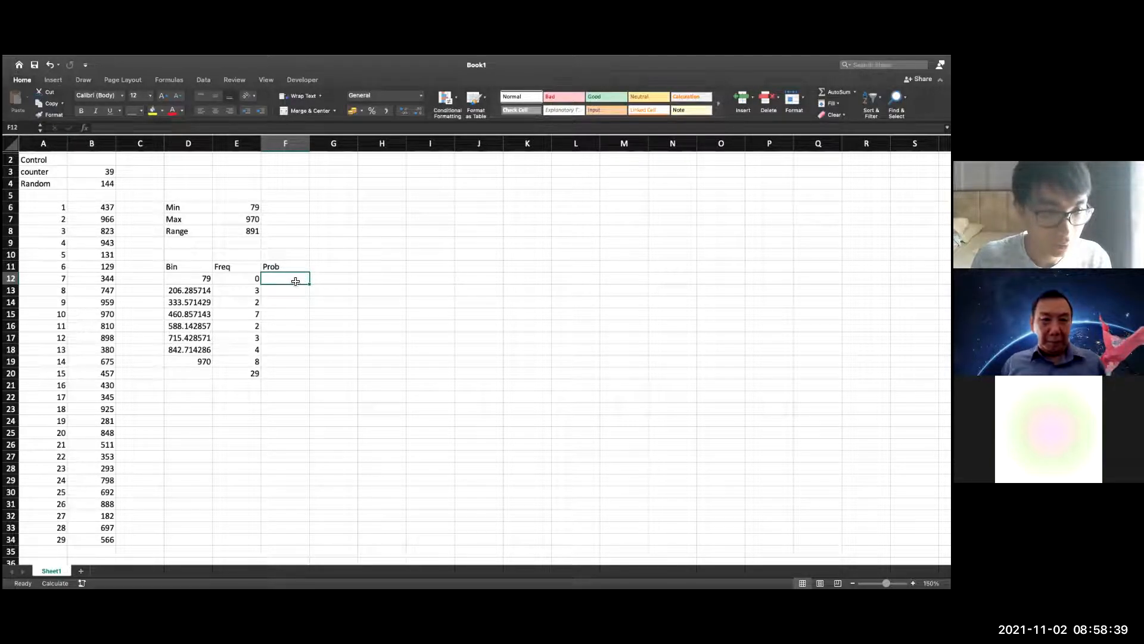
Calculate the first bin's probability in F12 with =E12/$E$20, keeping the reference to the total absolute
text(=)
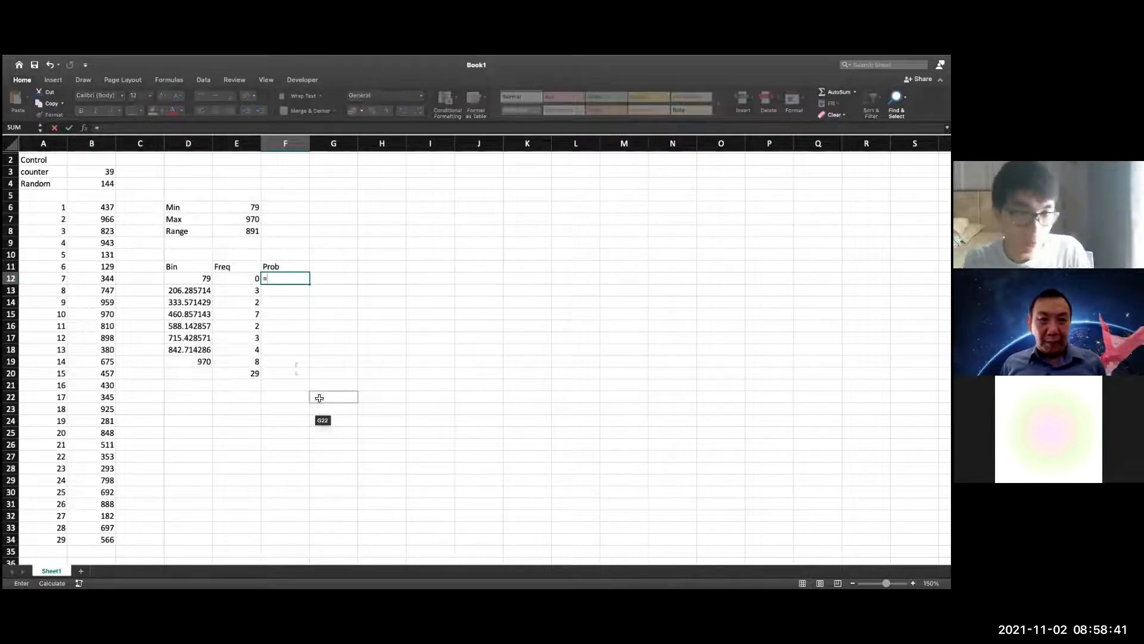
click(243, 283)
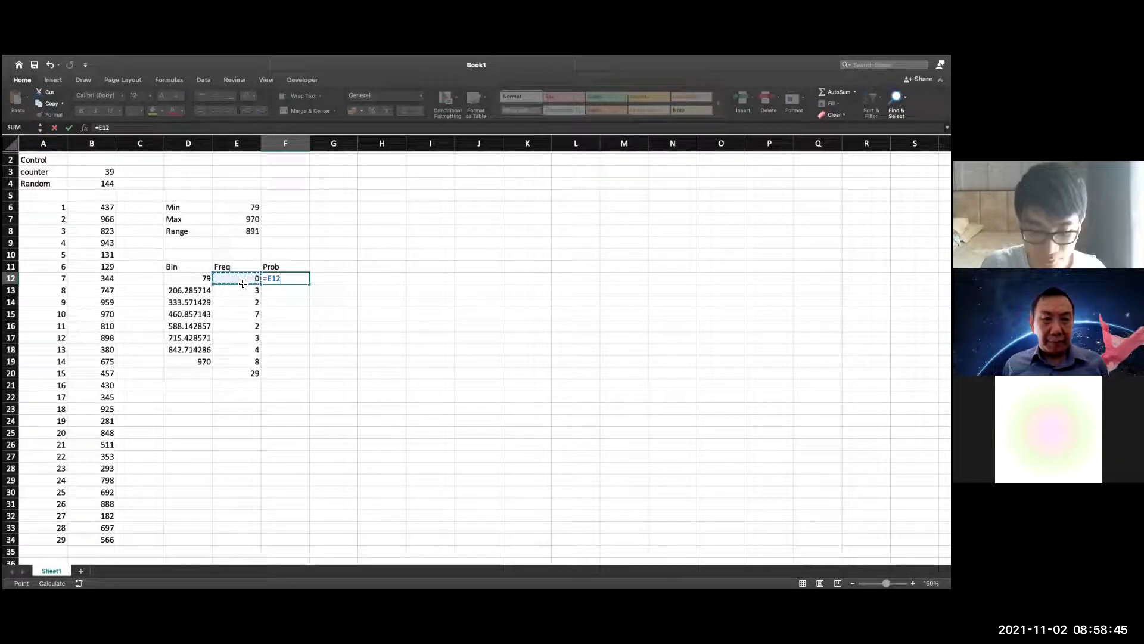
text(/)
click(255, 373)
click(290, 282)
text($)
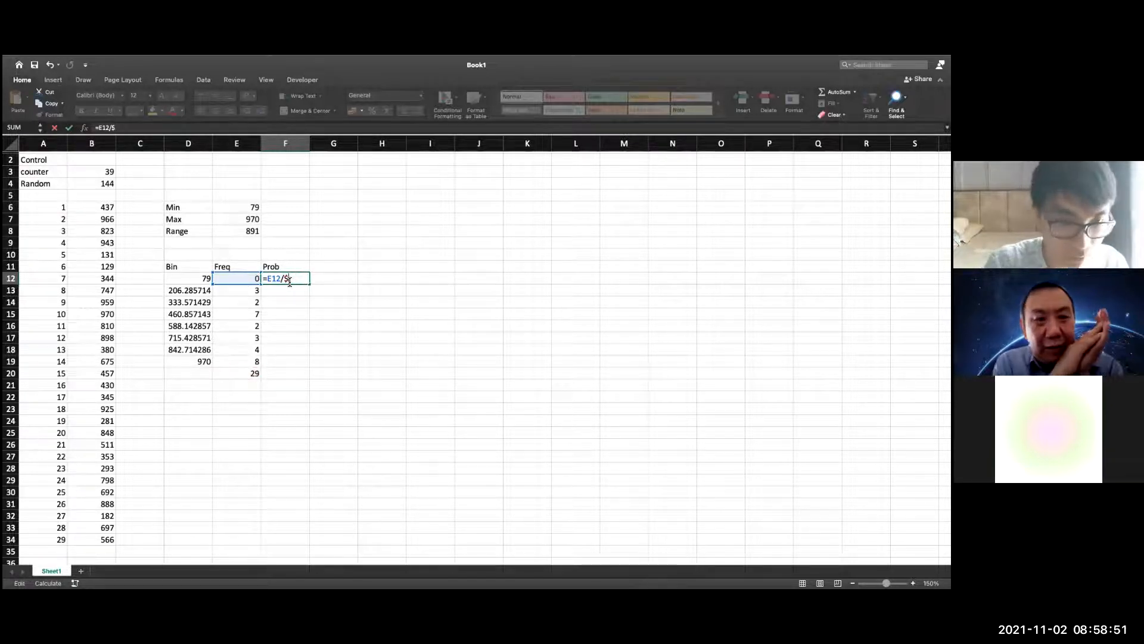
text(E$)
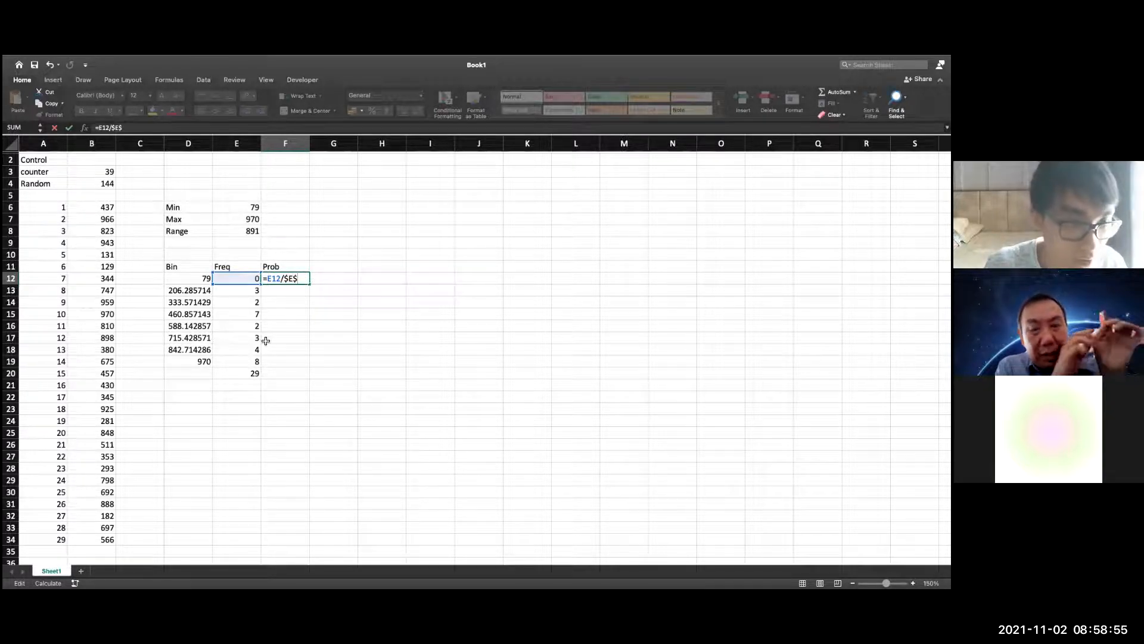
text(20)
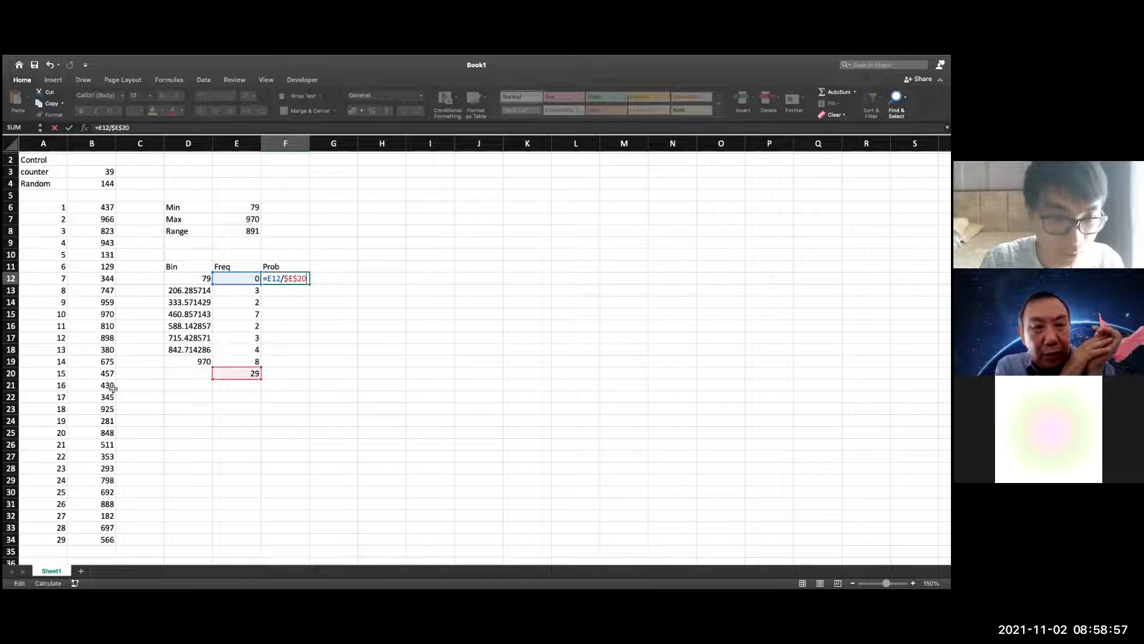
key(Return)
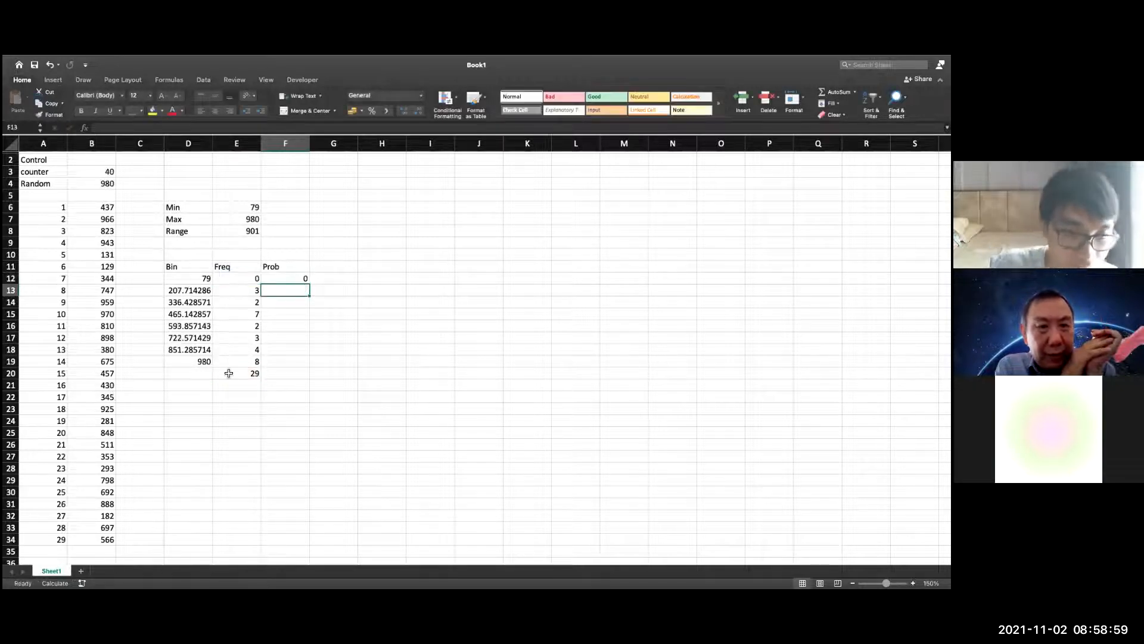
Fill the probability formula down from F12 to F19
click(306, 282)
drag(310, 284, 330, 369)
click(382, 358)
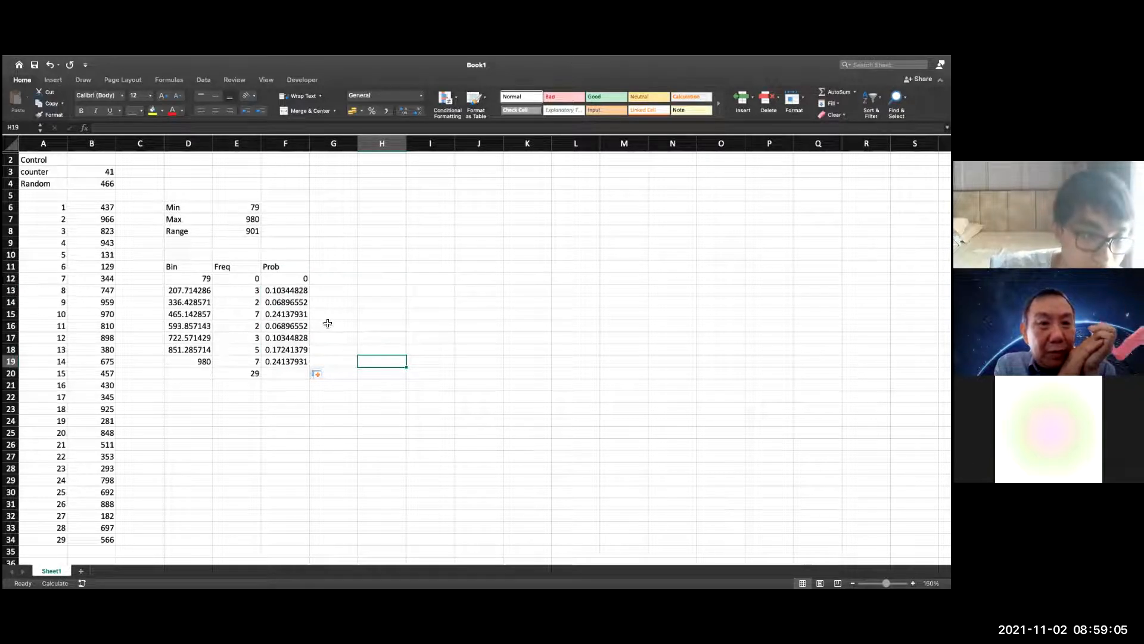
Format the probability values in F12:F19 as percentages
drag(286, 280, 287, 361)
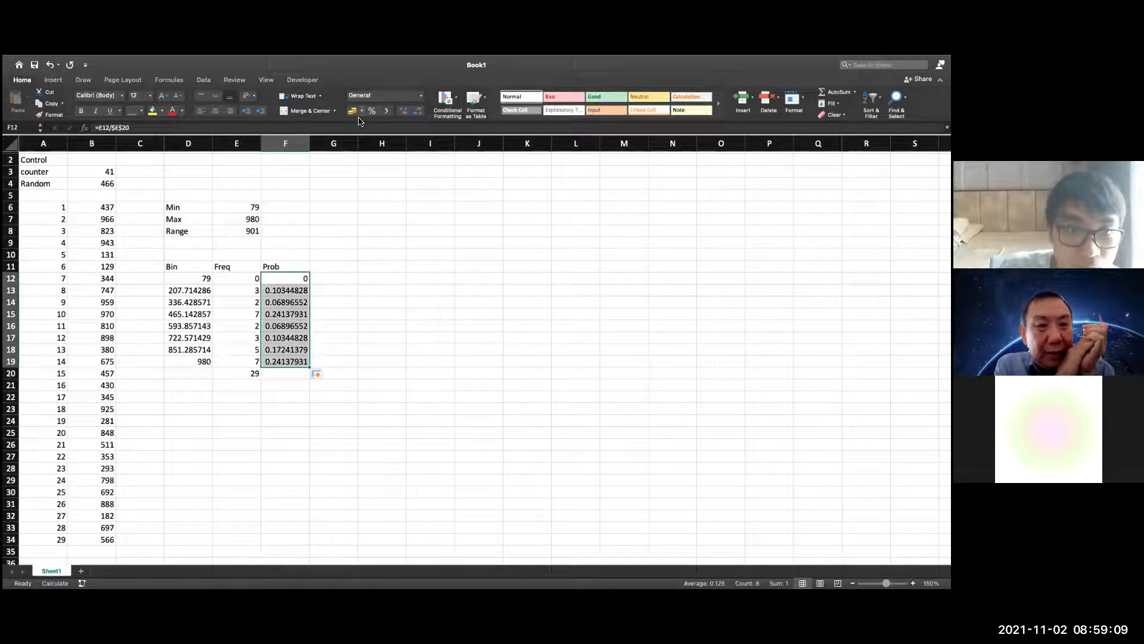
click(419, 100)
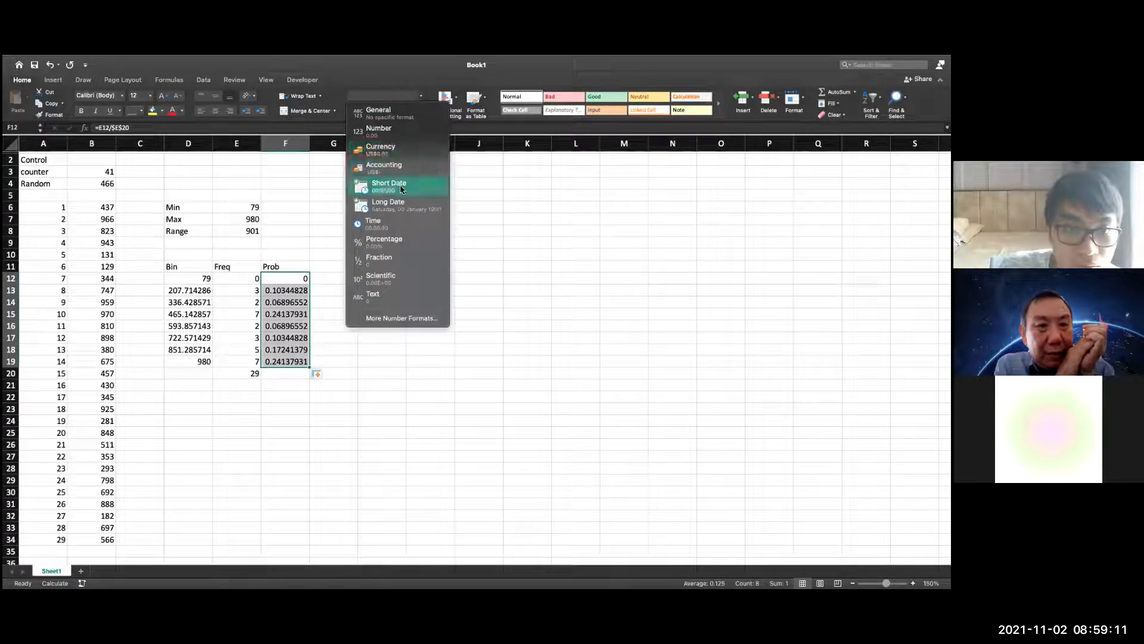
click(405, 241)
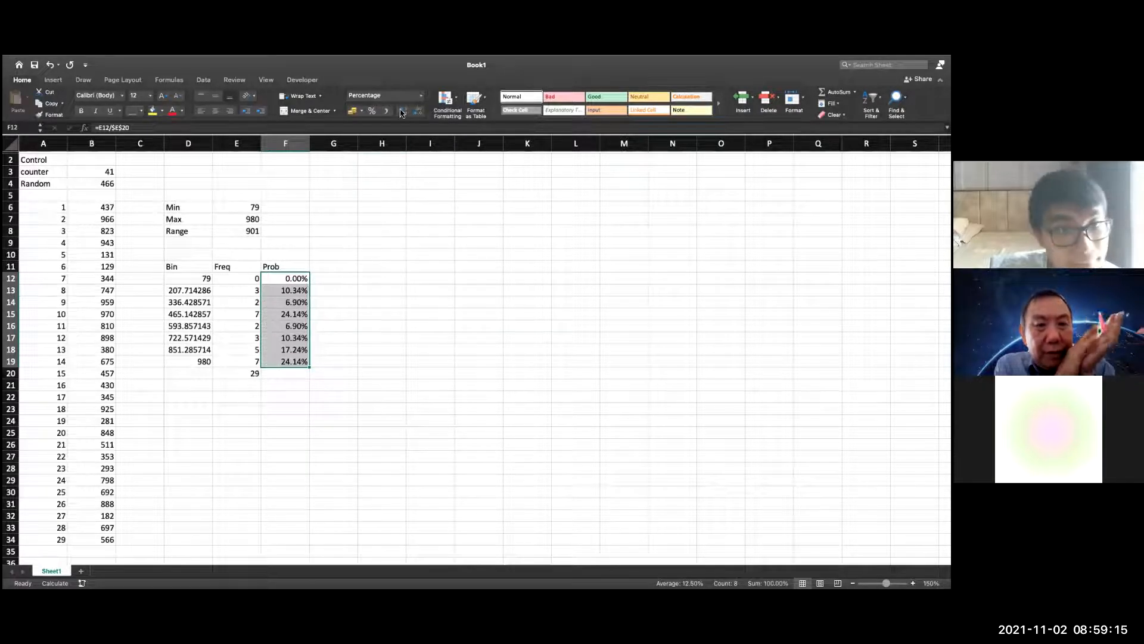
click(439, 237)
click(382, 314)
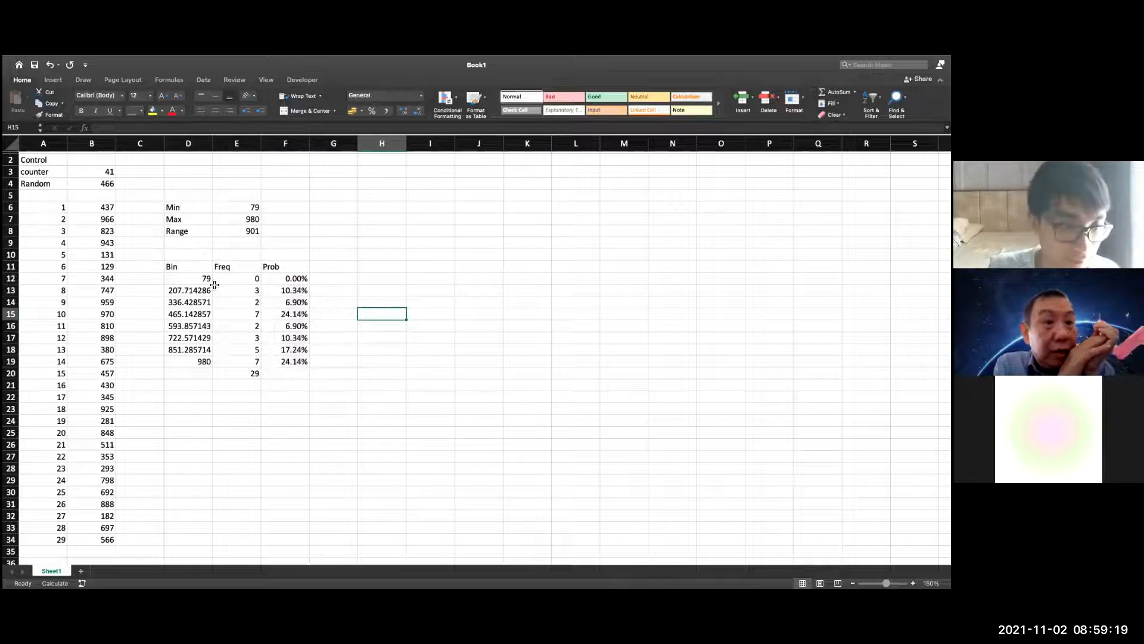
drag(177, 270, 242, 357)
click(324, 279)
drag(250, 278, 279, 361)
click(361, 318)
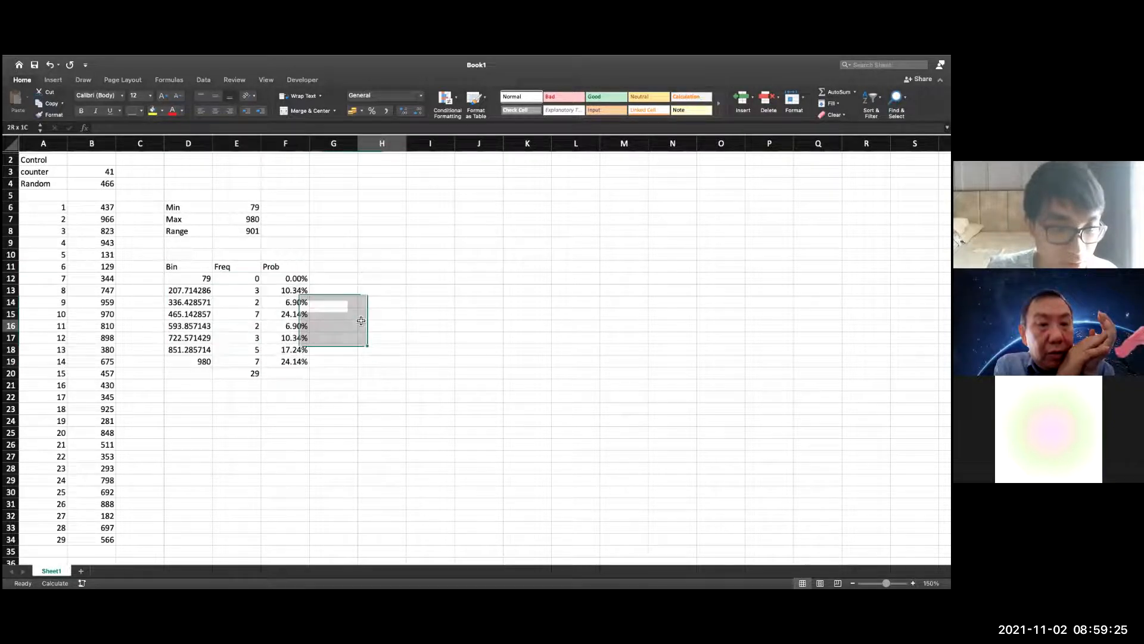
drag(294, 268, 300, 349)
click(299, 349)
click(331, 292)
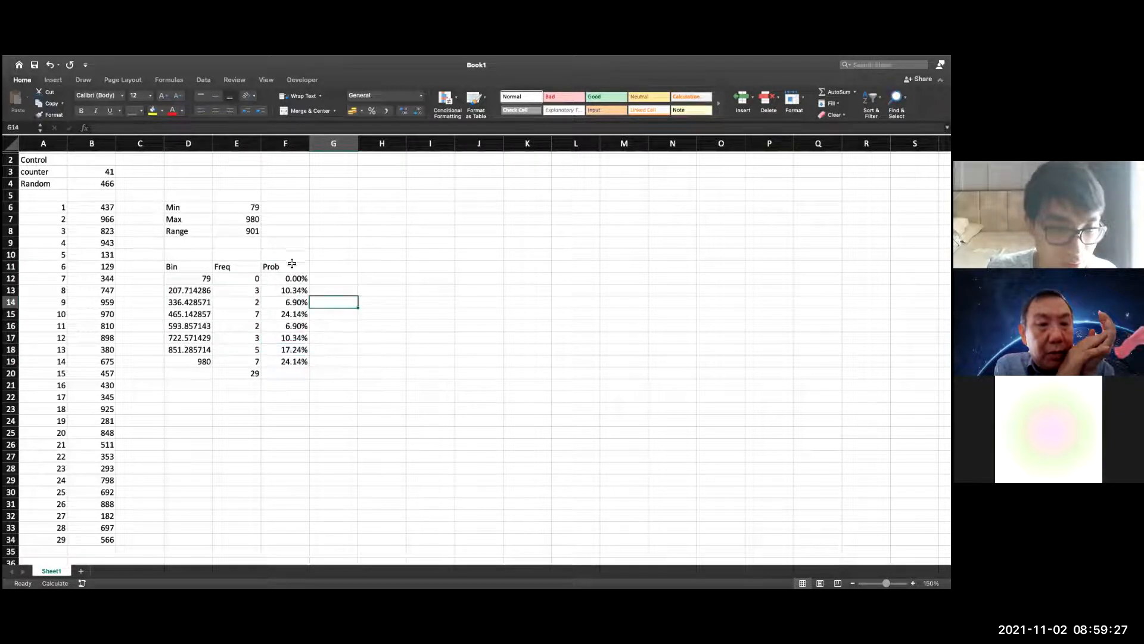
Insert a clustered column chart of the Prob column F11:F19 and place it beside the frequency table
drag(294, 266, 299, 362)
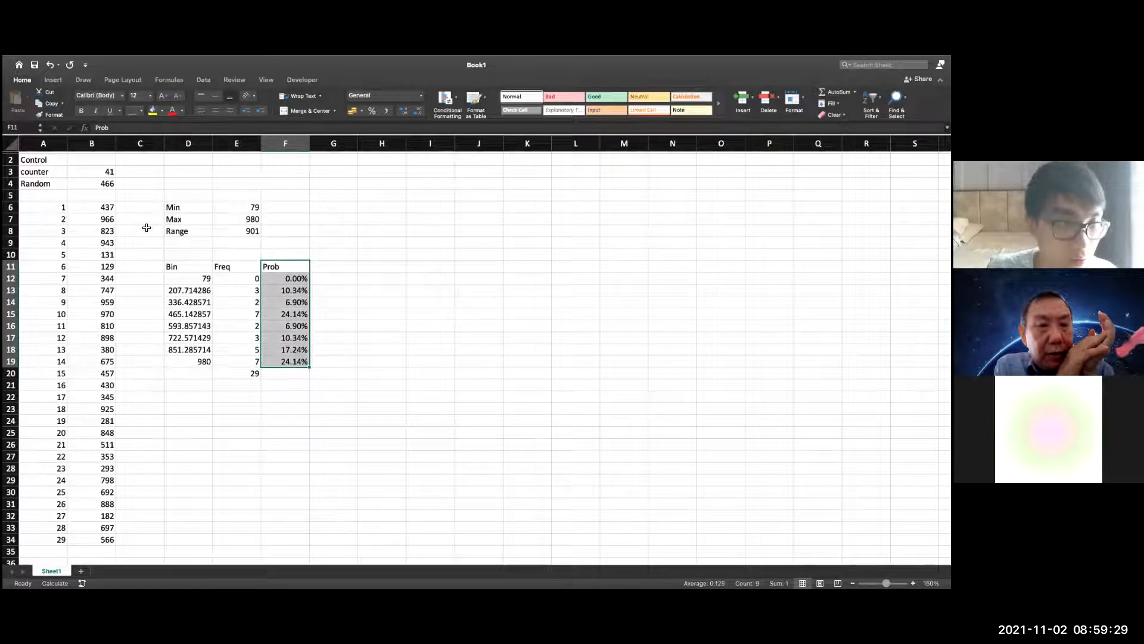
click(53, 79)
click(428, 98)
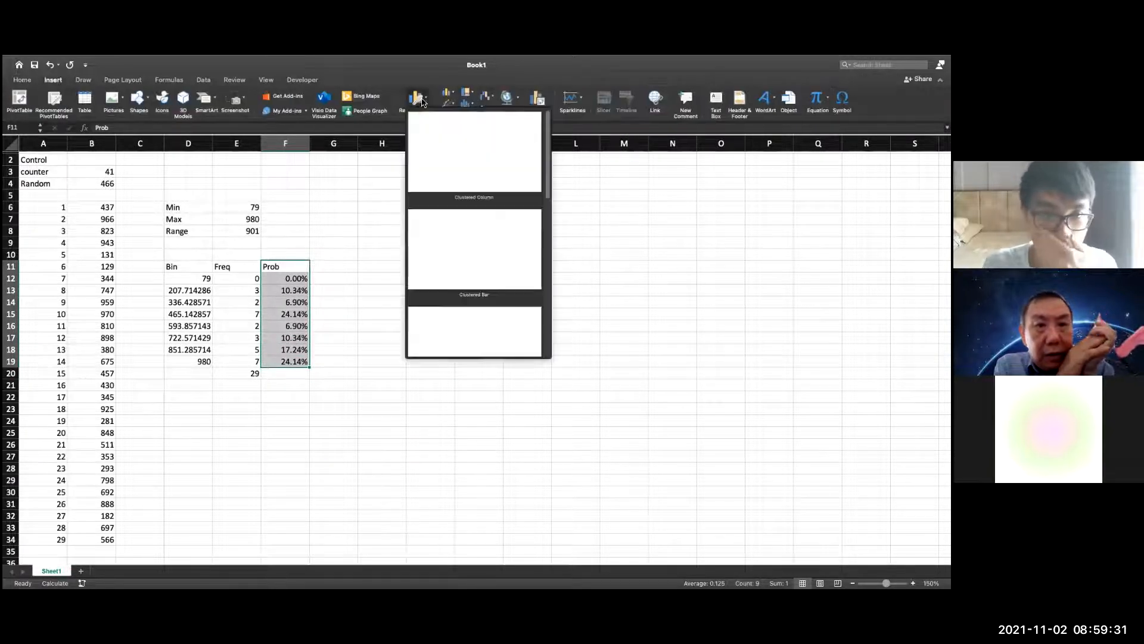
click(479, 171)
drag(516, 263, 531, 225)
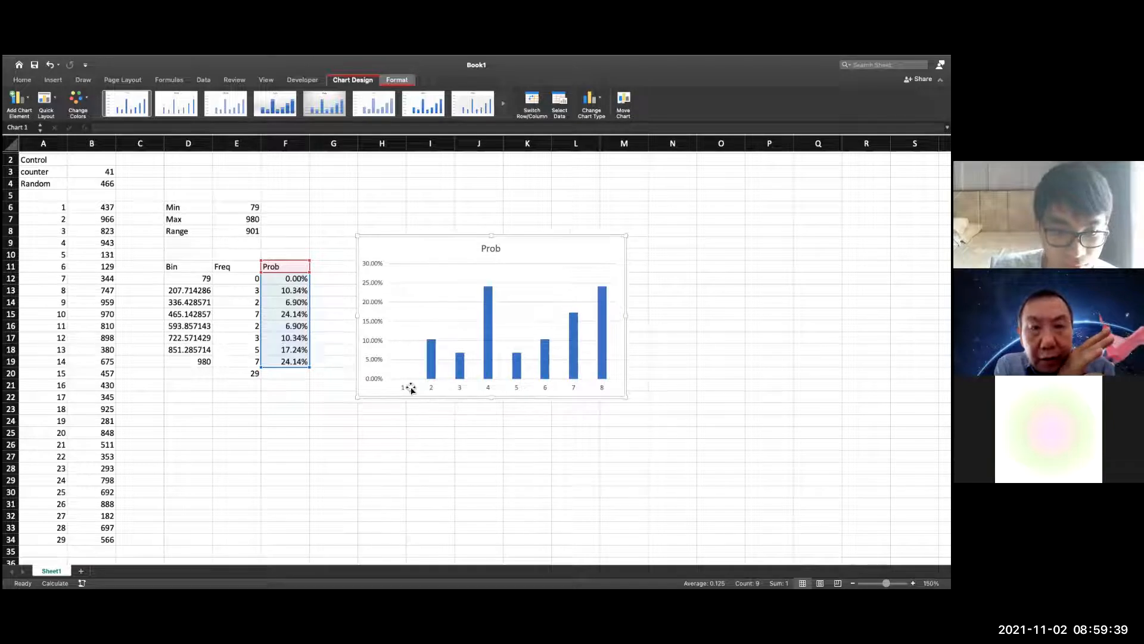
double_click(405, 388)
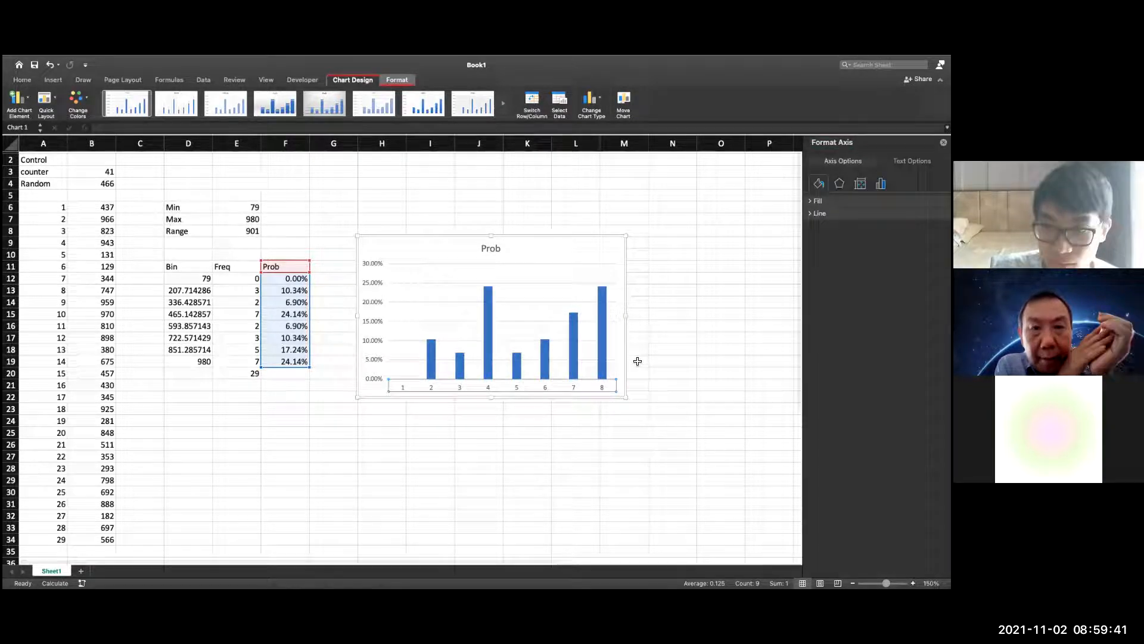
click(860, 184)
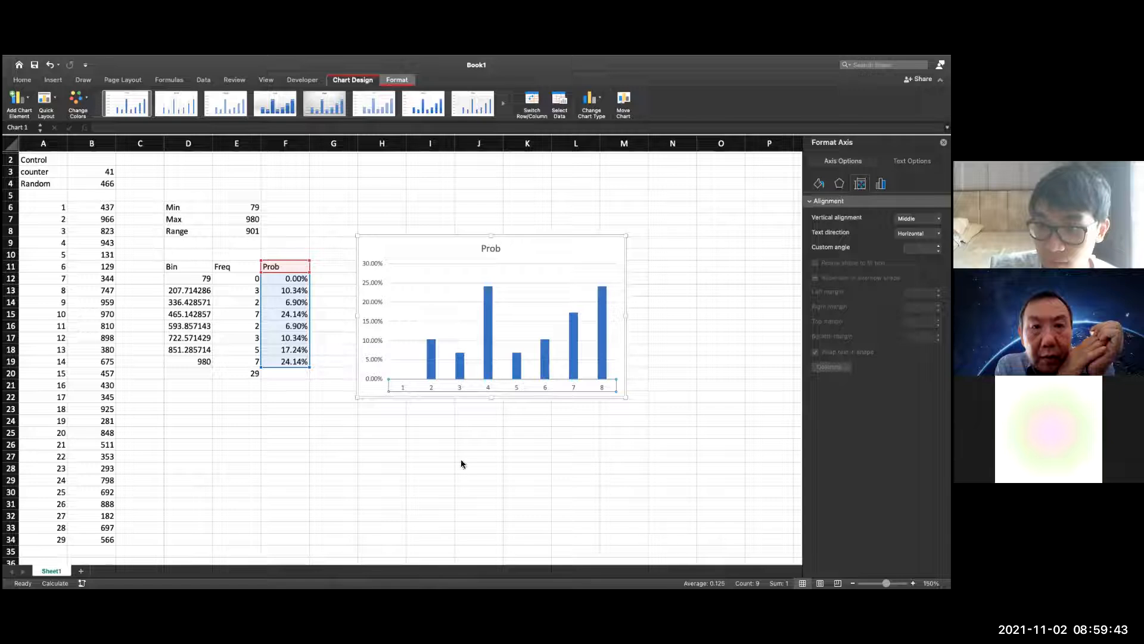
right_click(498, 299)
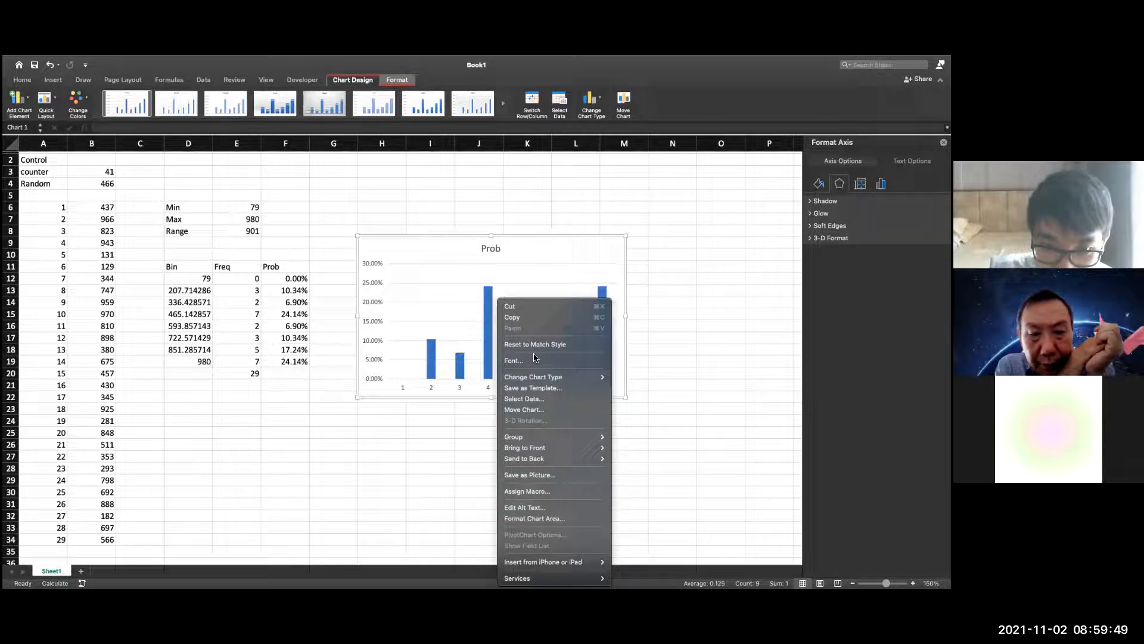
click(477, 385)
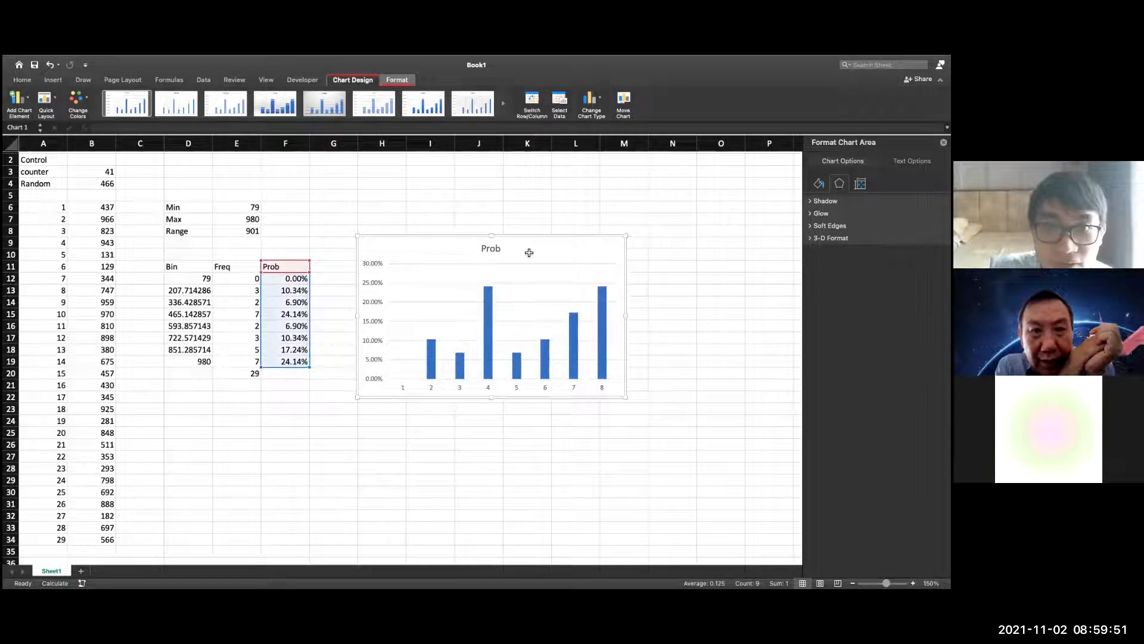
Try to add the Bin column D11:D19 to the probability chart's source data
click(561, 105)
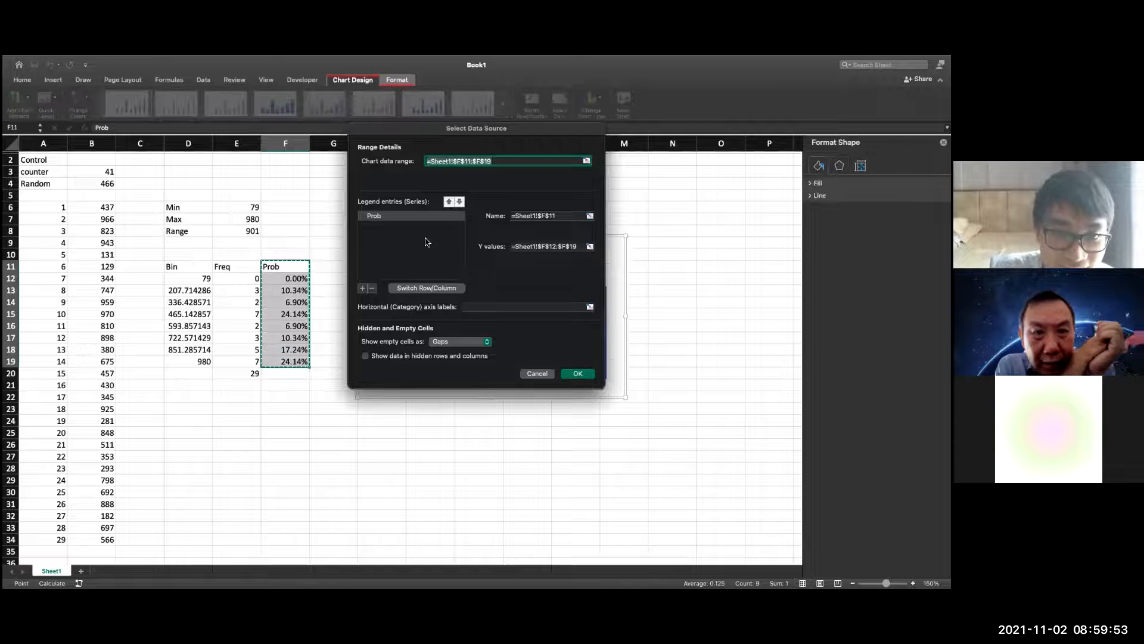
click(363, 288)
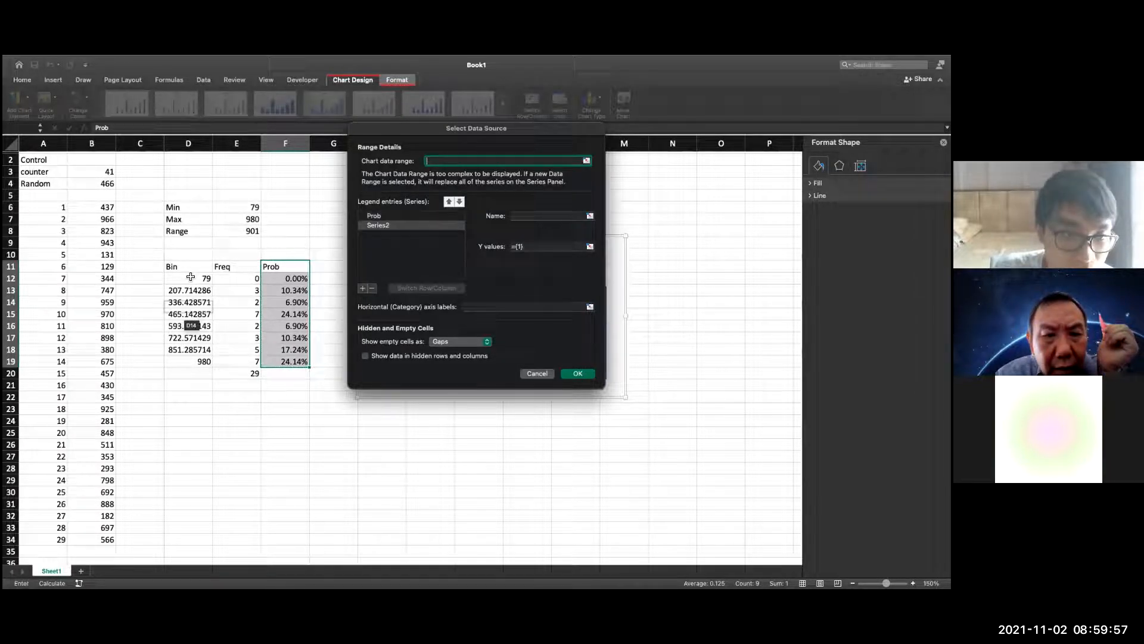
drag(192, 270, 209, 363)
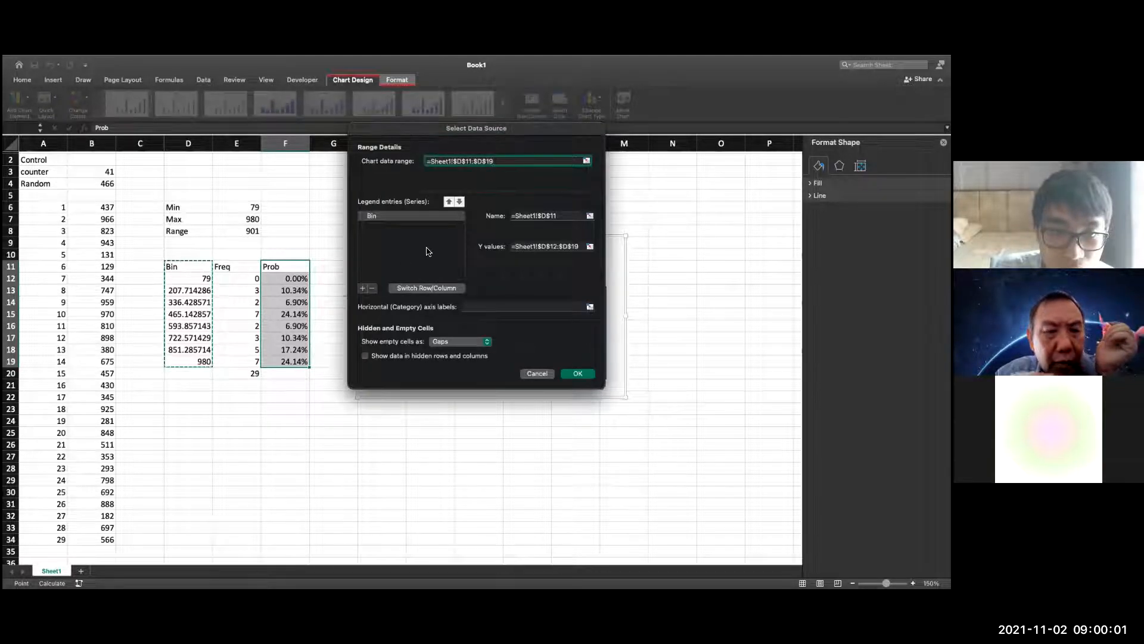
click(576, 374)
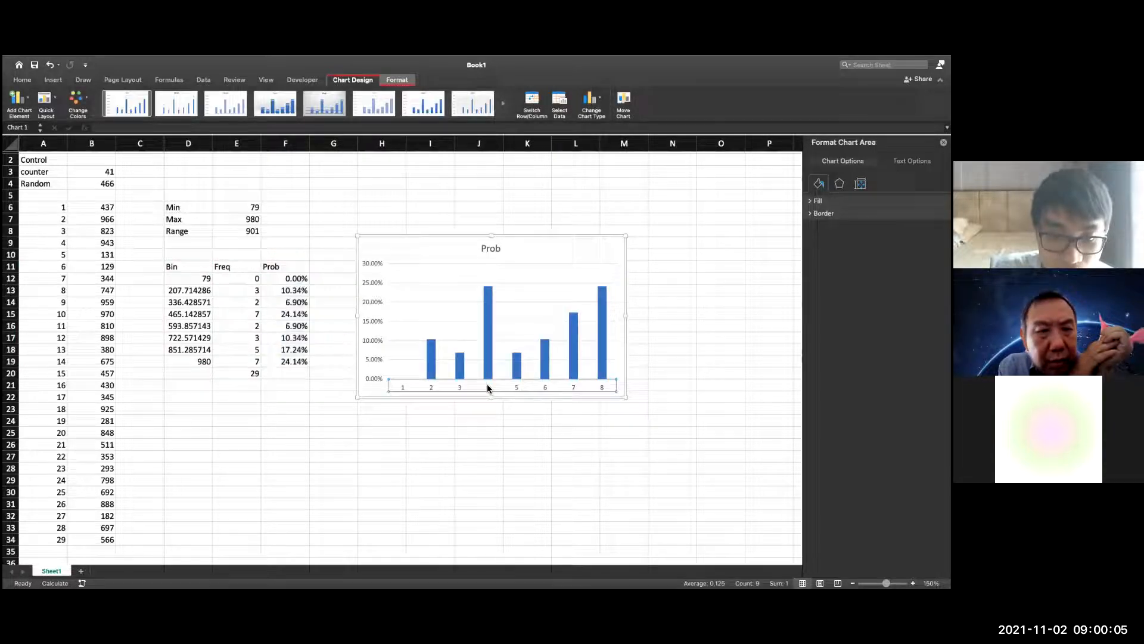
click(559, 100)
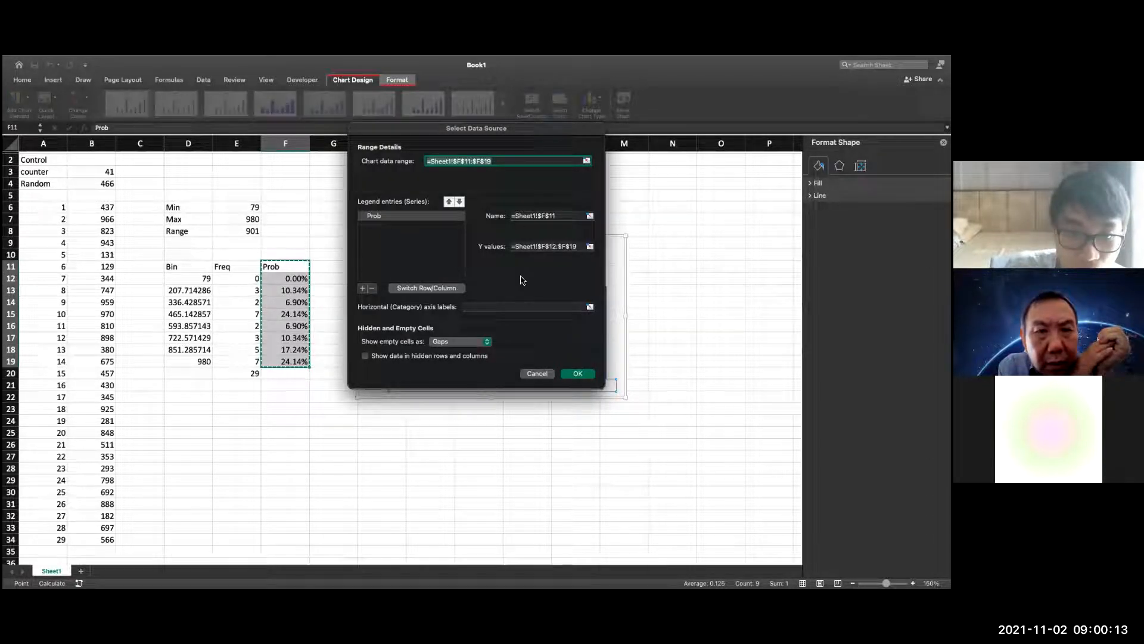
click(590, 247)
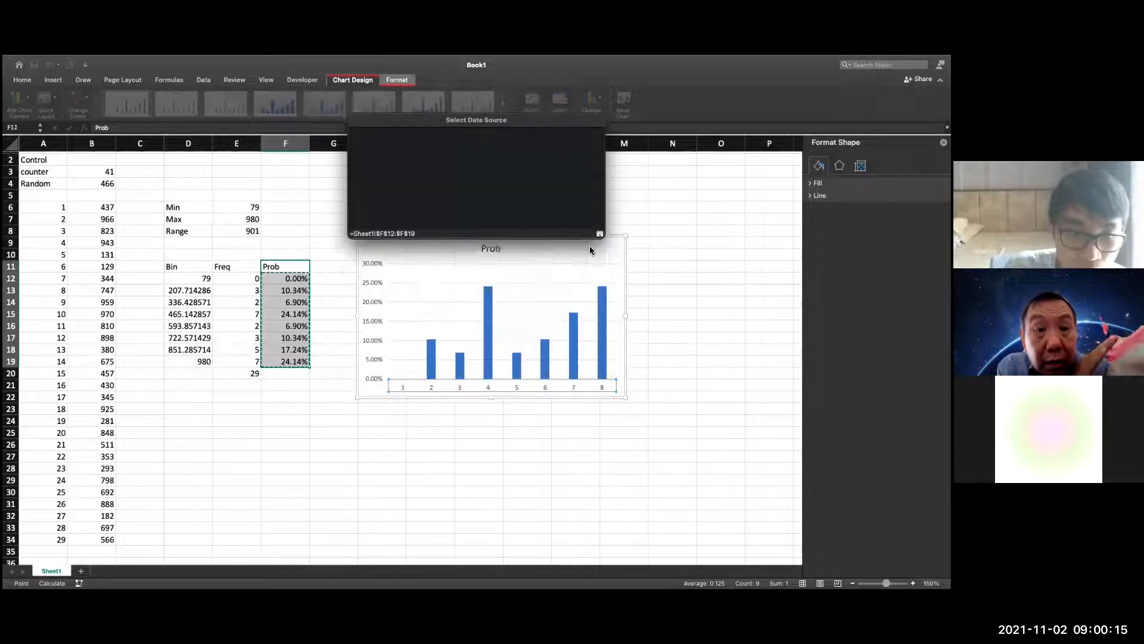
key(Escape)
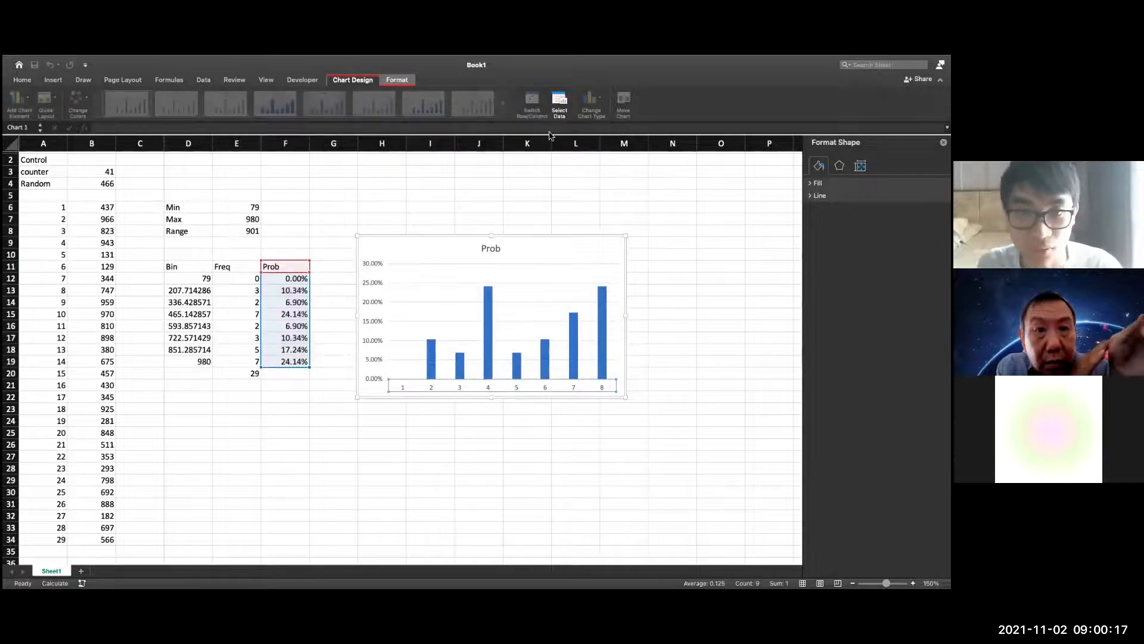
Set the probability chart's horizontal category axis labels to the bin values in D12:D19
click(553, 105)
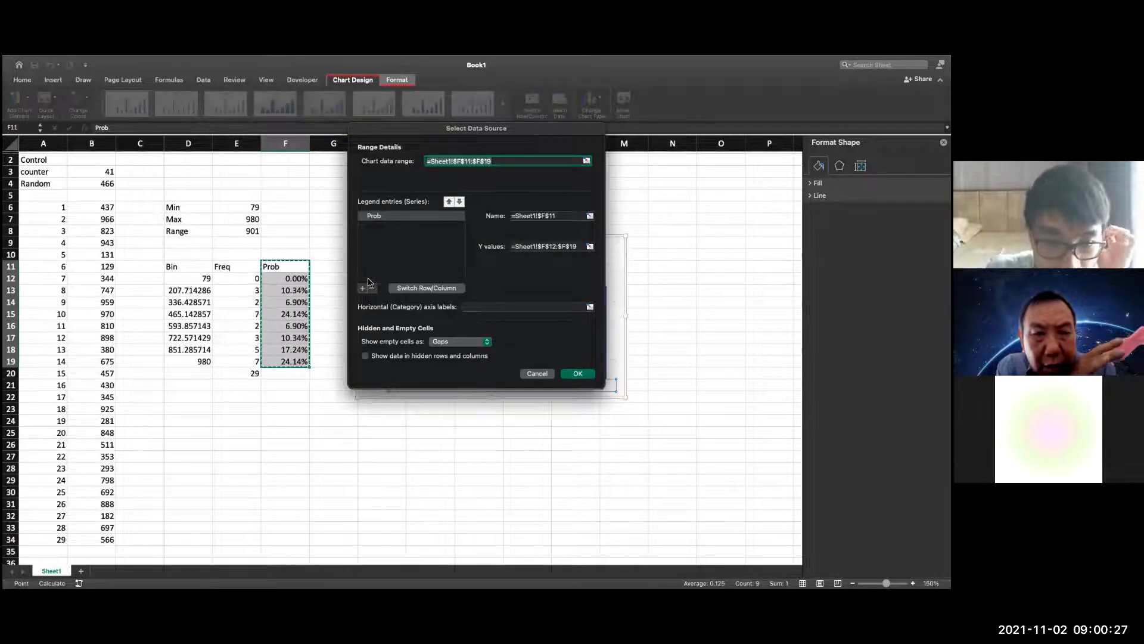
click(590, 307)
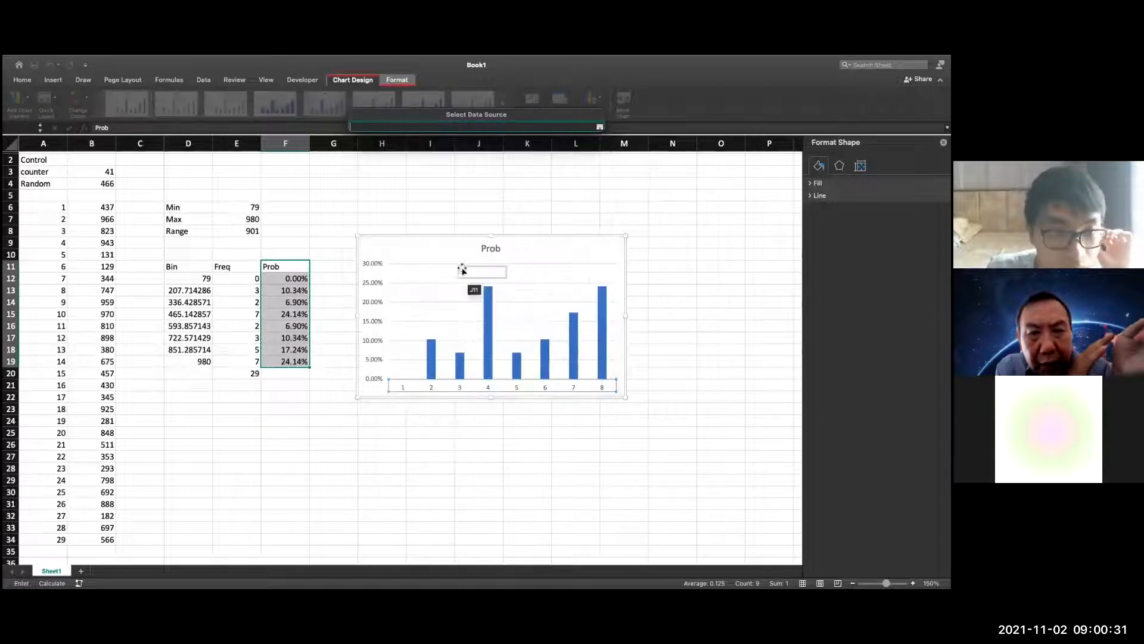
drag(192, 278, 206, 361)
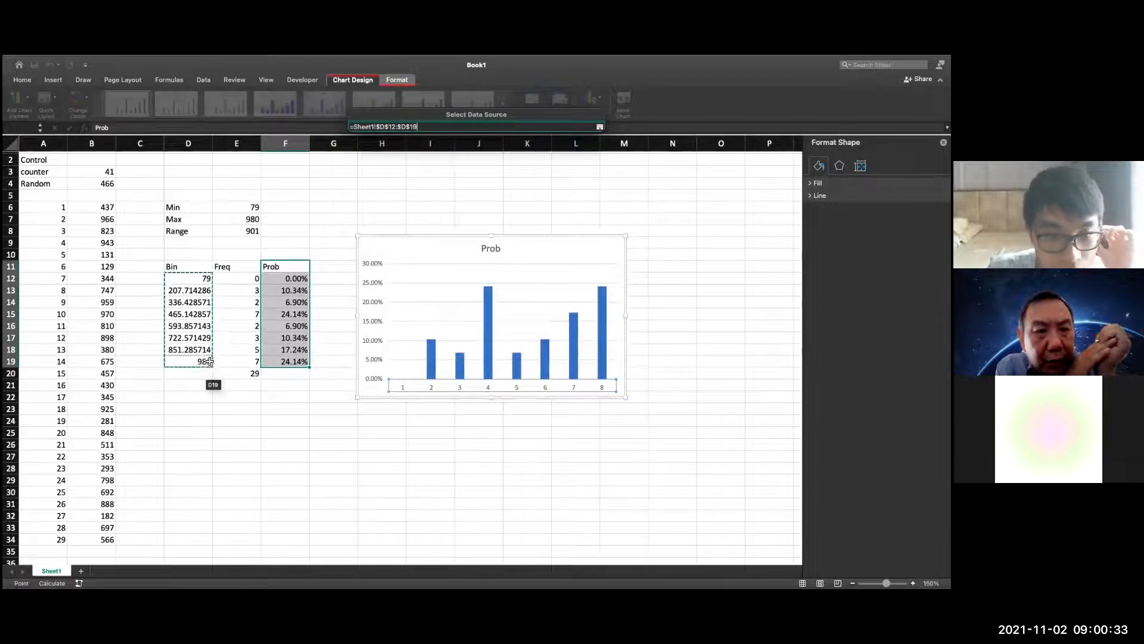
key(Return)
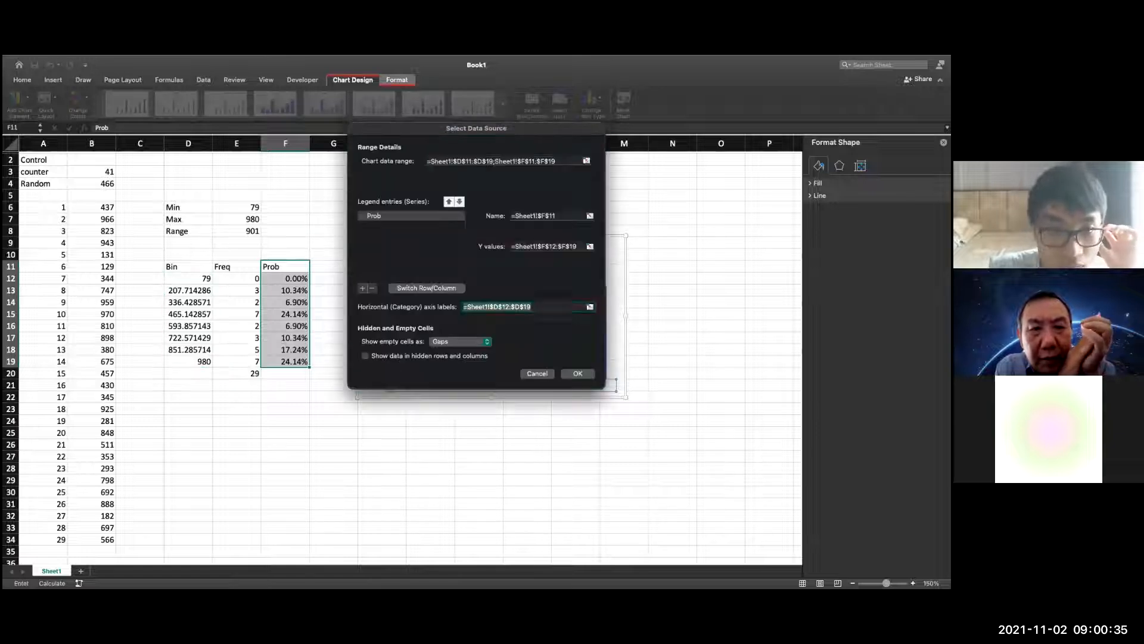
click(577, 371)
click(578, 373)
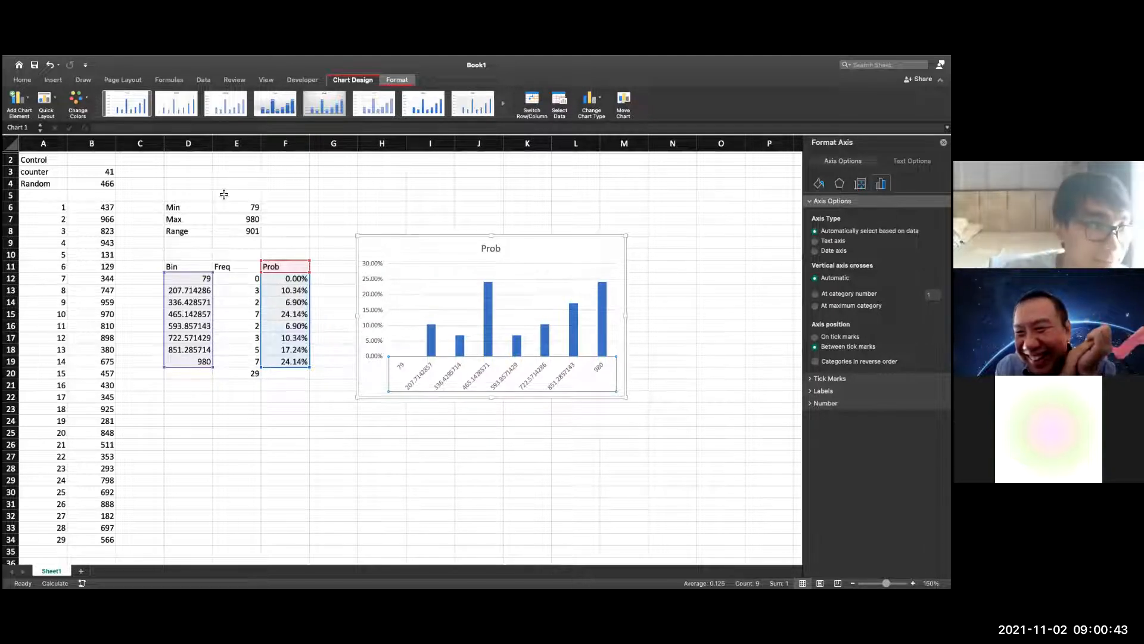
Reduce the bin values in D12:D19 to two decimal places
click(24, 80)
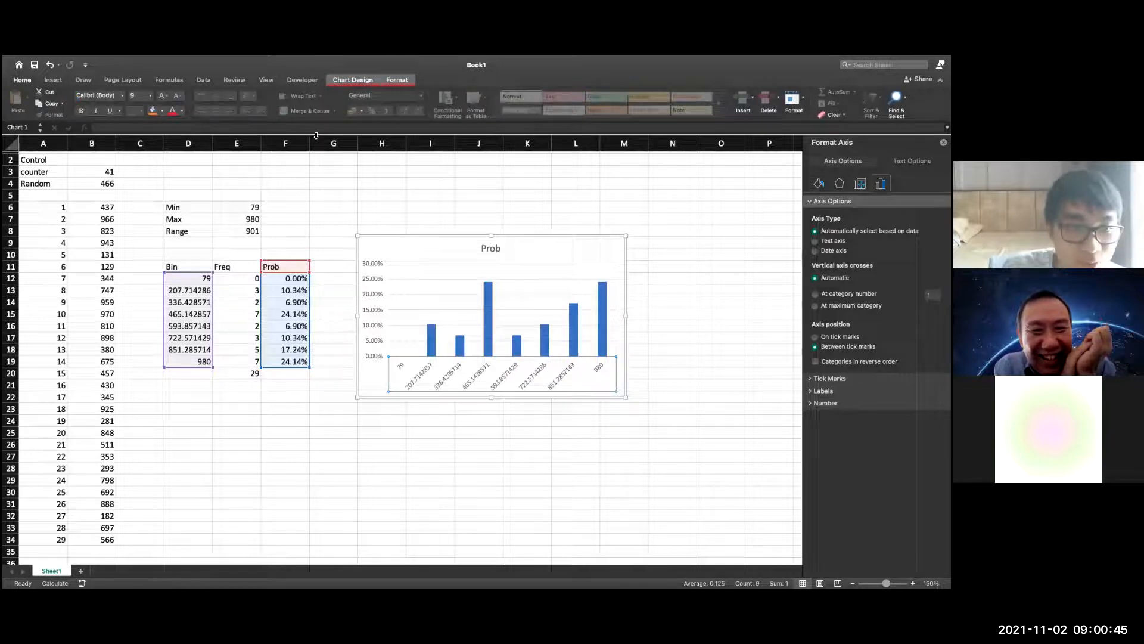
click(228, 395)
drag(201, 279, 203, 362)
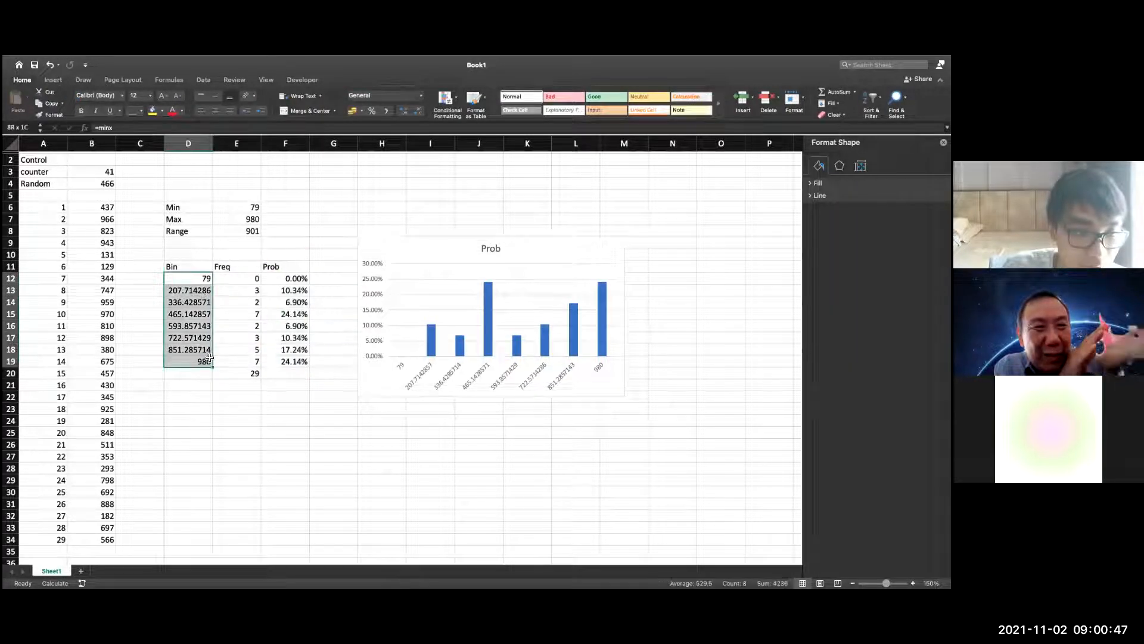
click(416, 112)
click(417, 112)
click(416, 112)
click(416, 113)
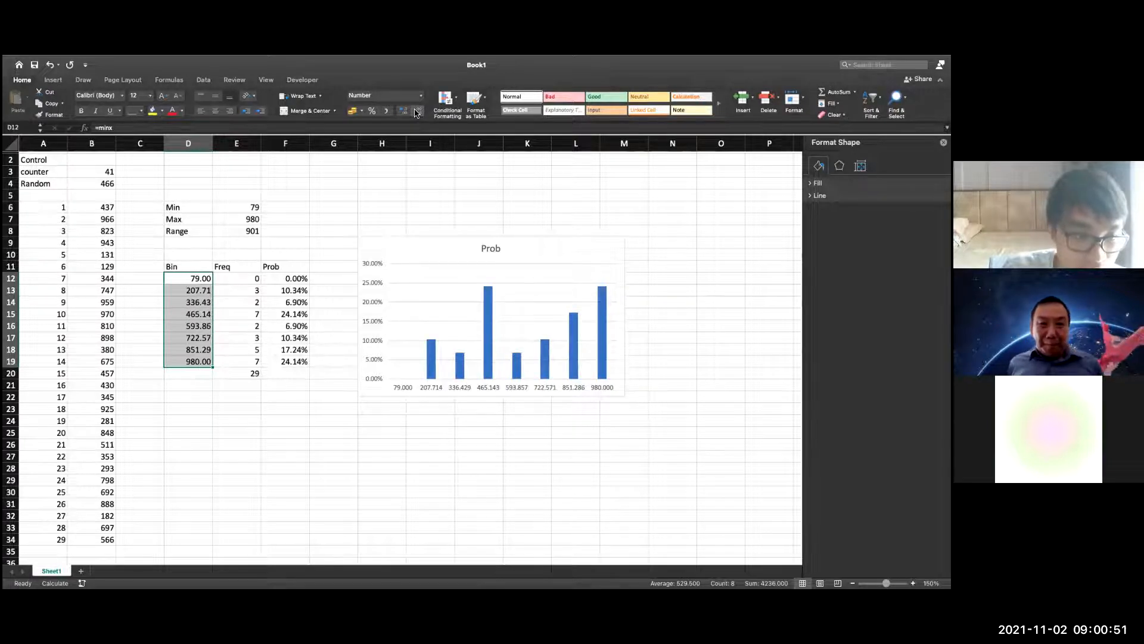
click(458, 448)
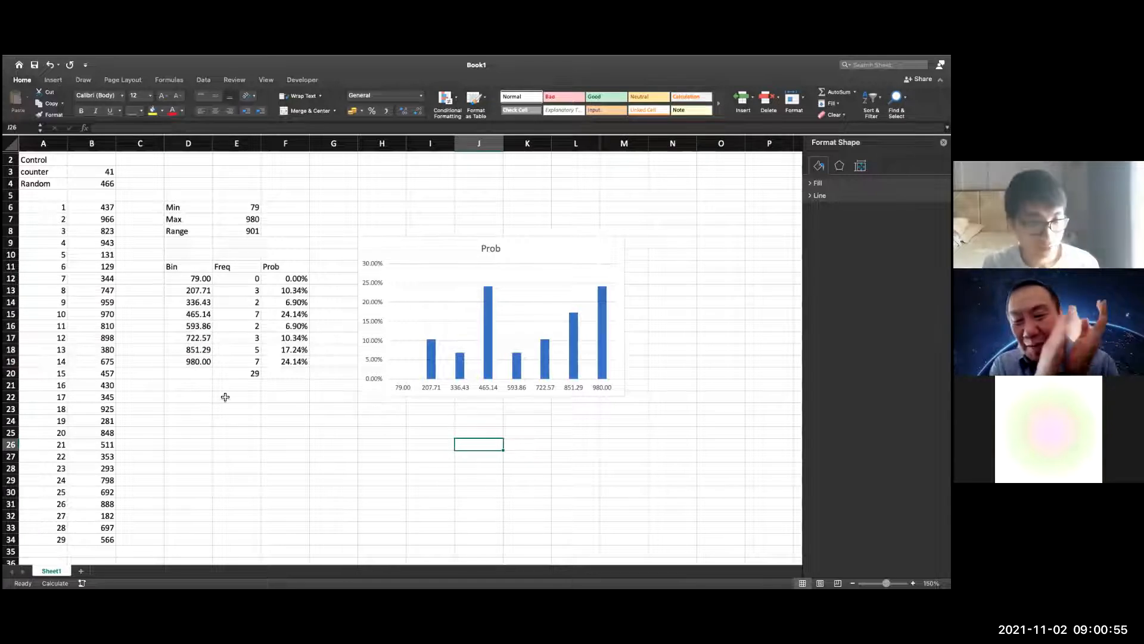
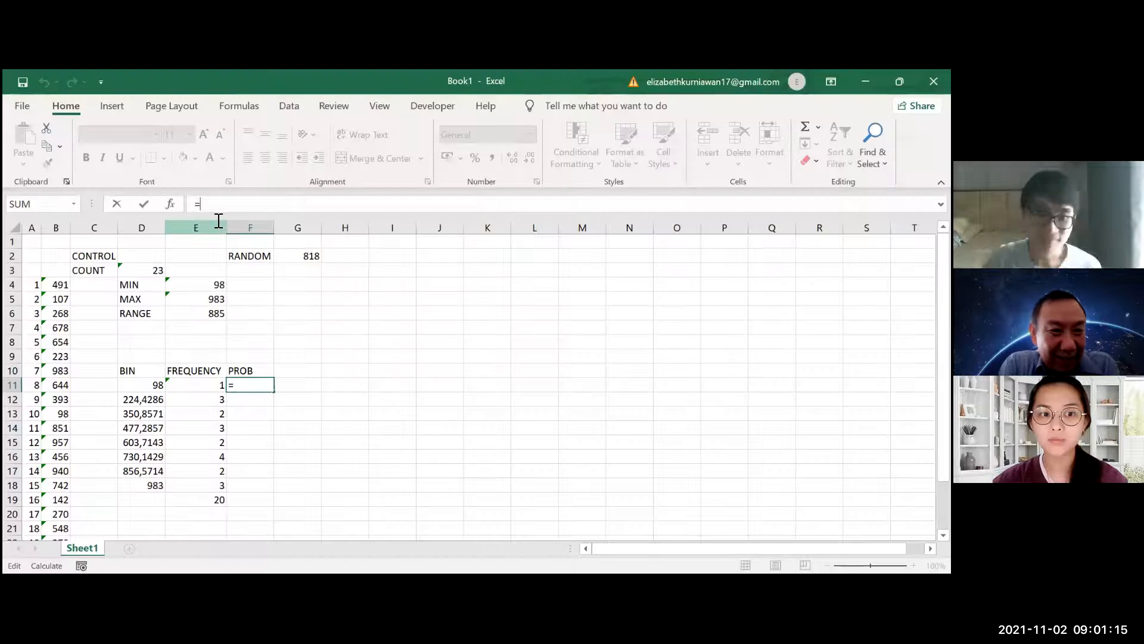
Enter the formula =E11/E19 in F11 to compute the first bin's probability from the total frequency
click(179, 387)
text(/)
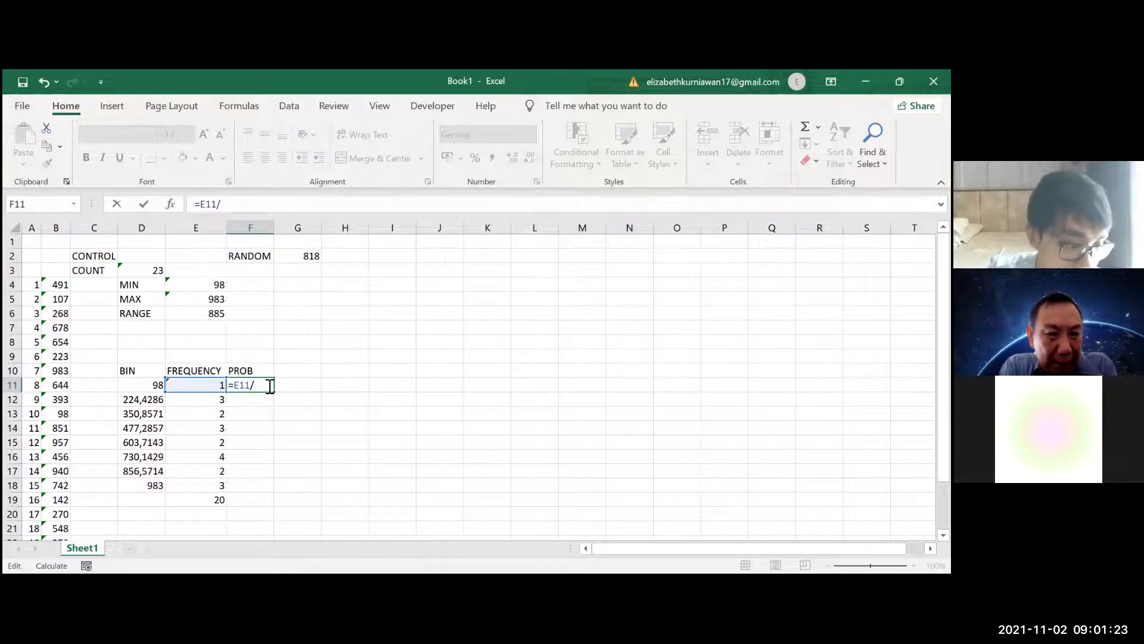
click(216, 502)
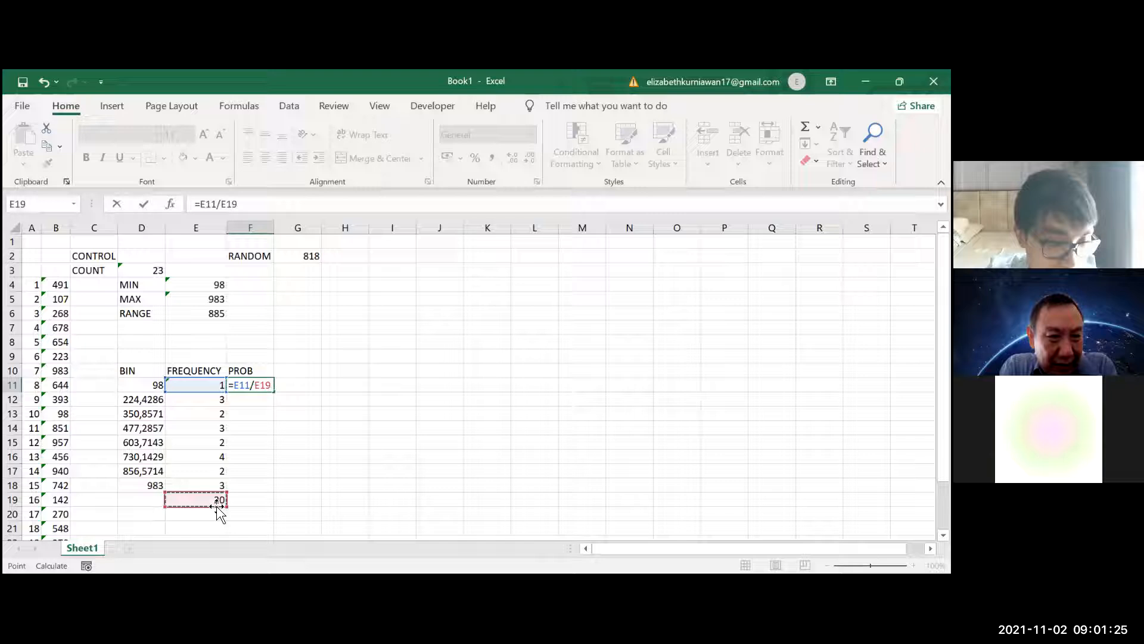
key(Return)
Make the total reference in F11 absolute as =E11/$E$19 and fill the formula down to F18
click(265, 388)
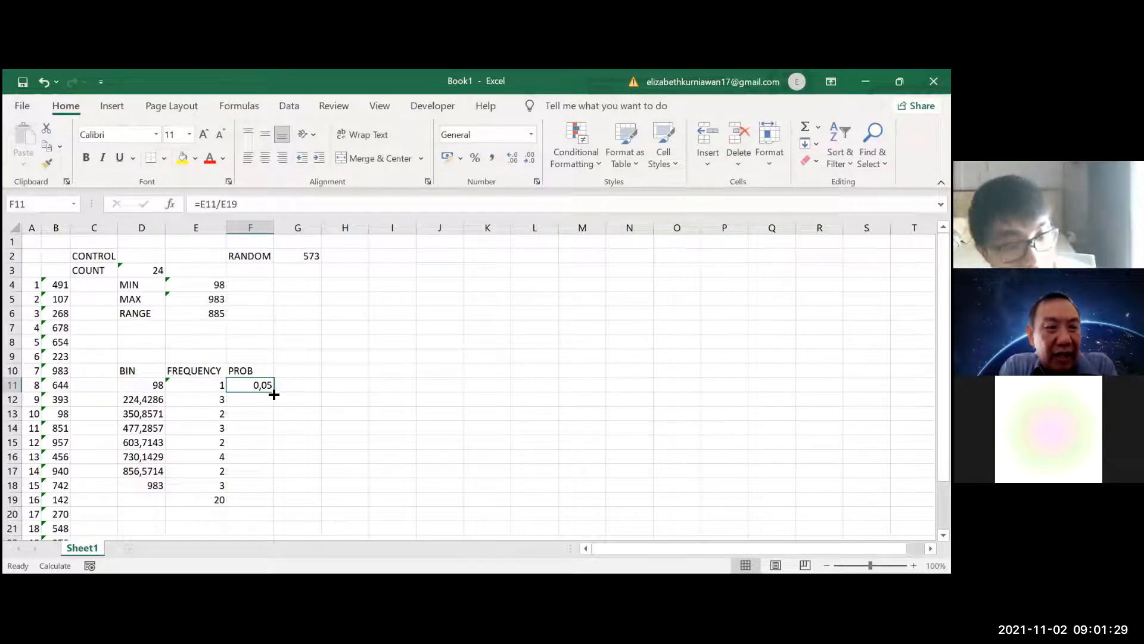
click(226, 208)
text($E$)
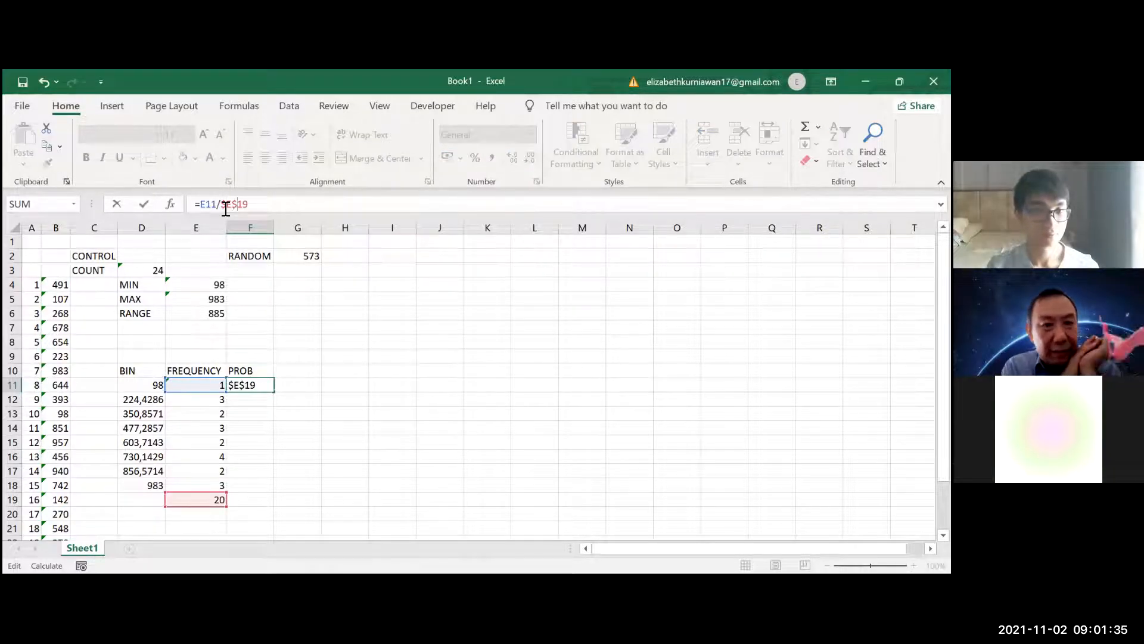
key(Return)
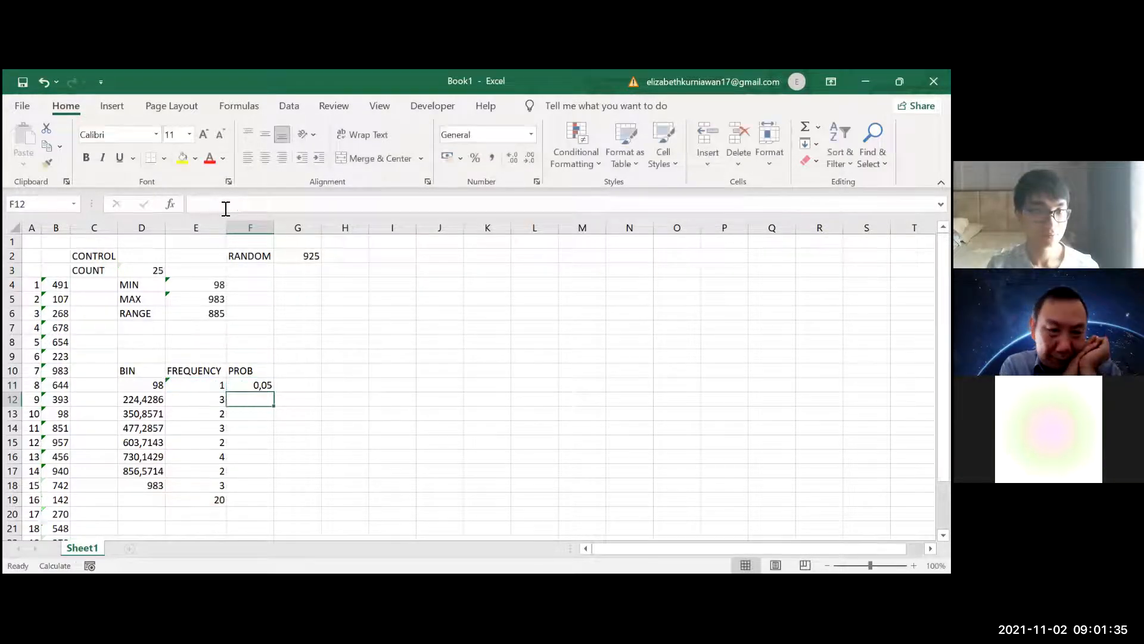
click(263, 387)
drag(274, 391, 269, 490)
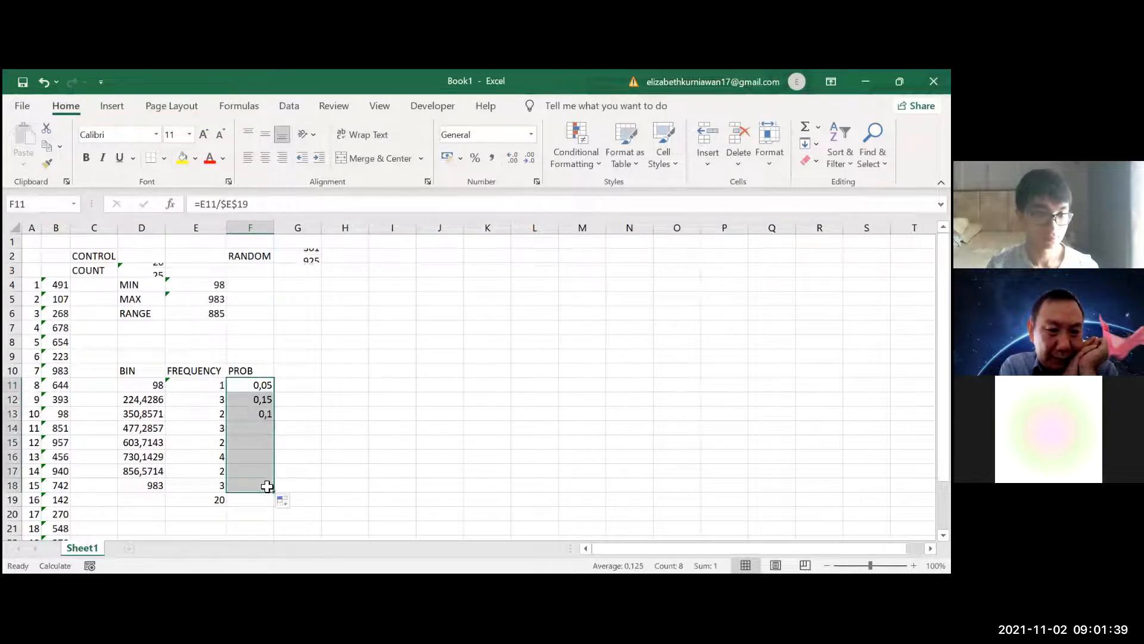
click(269, 506)
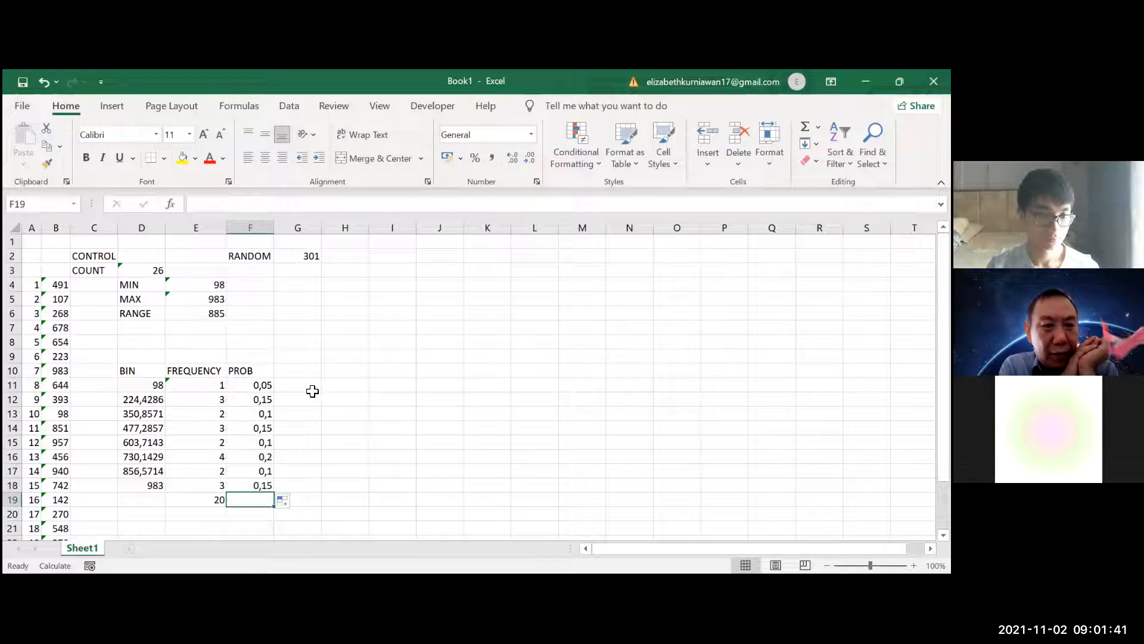
Try formatting the probabilities in F11:F18 as percentages, and undo the format change
click(265, 385)
drag(266, 385, 265, 485)
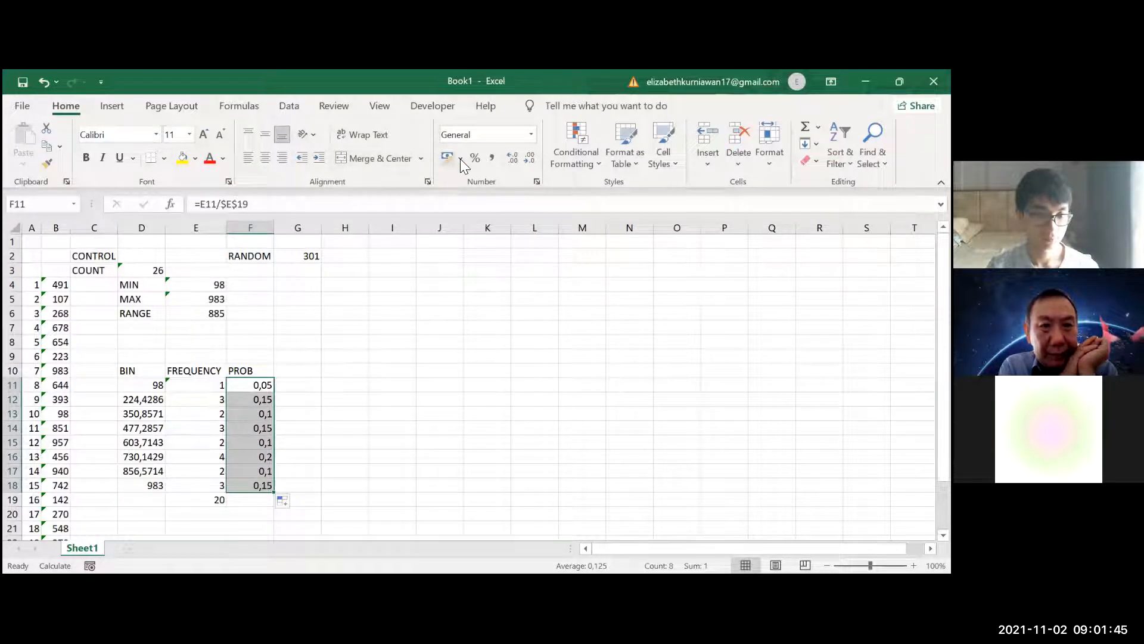
click(475, 157)
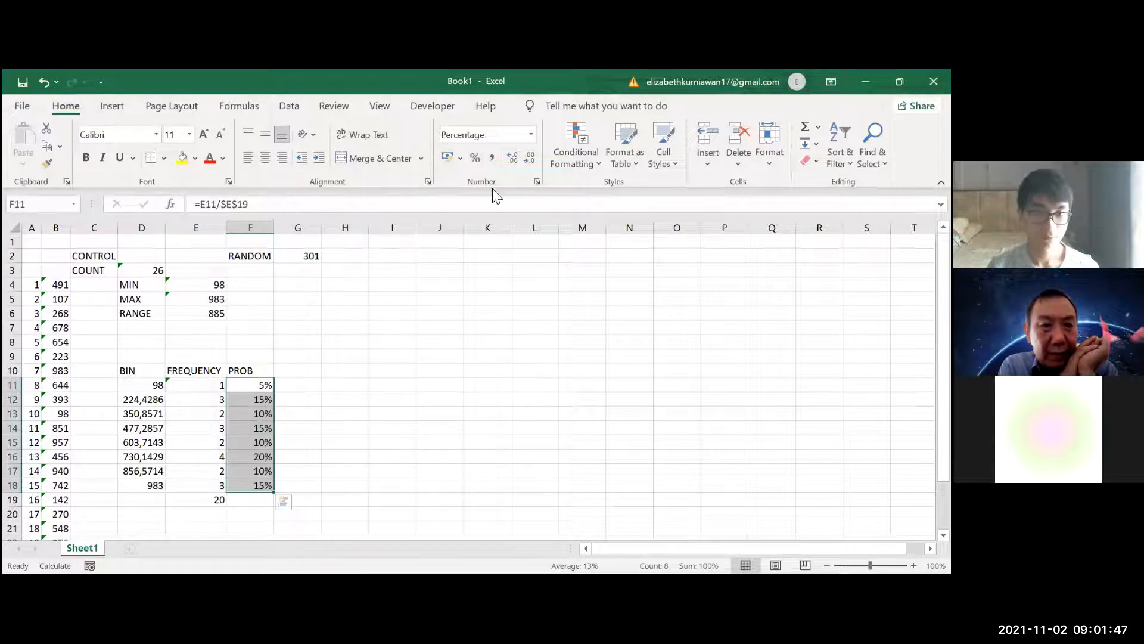
key(ctrl+z)
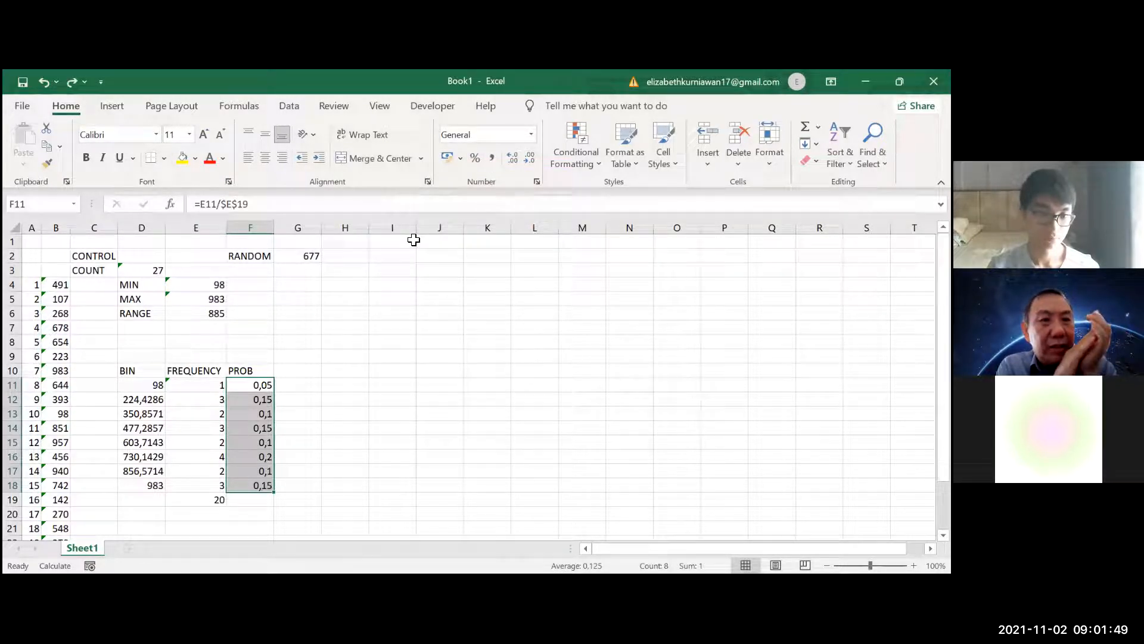
click(115, 107)
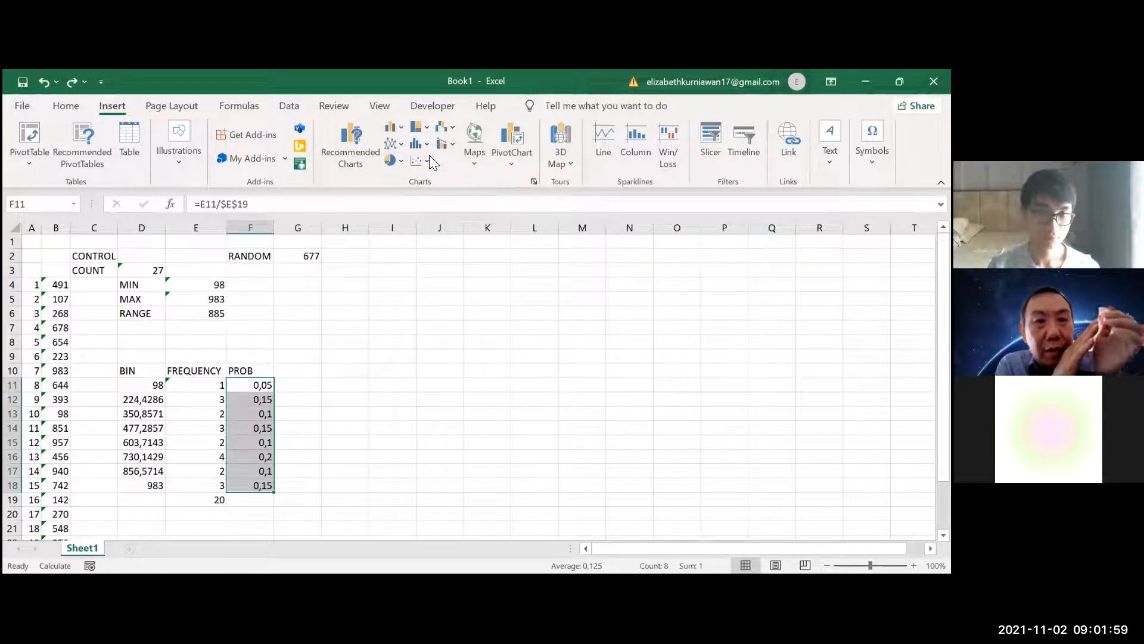
click(635, 143)
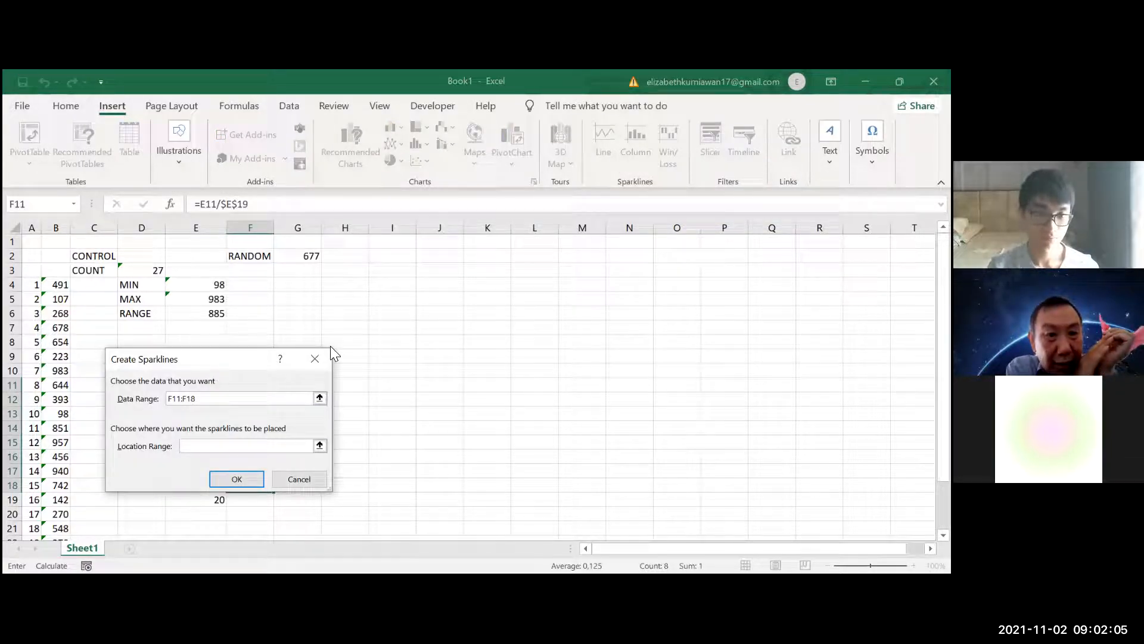
drag(262, 358, 454, 337)
click(515, 337)
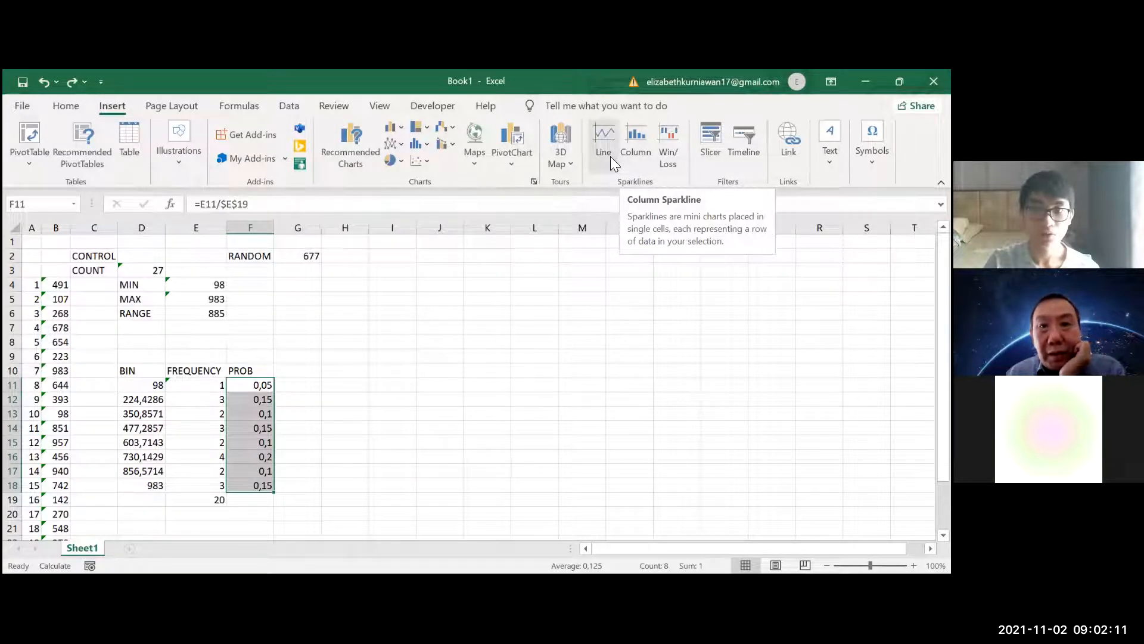
Insert a clustered column chart of the probabilities in F11:F18 and move it beside the frequency table
click(396, 128)
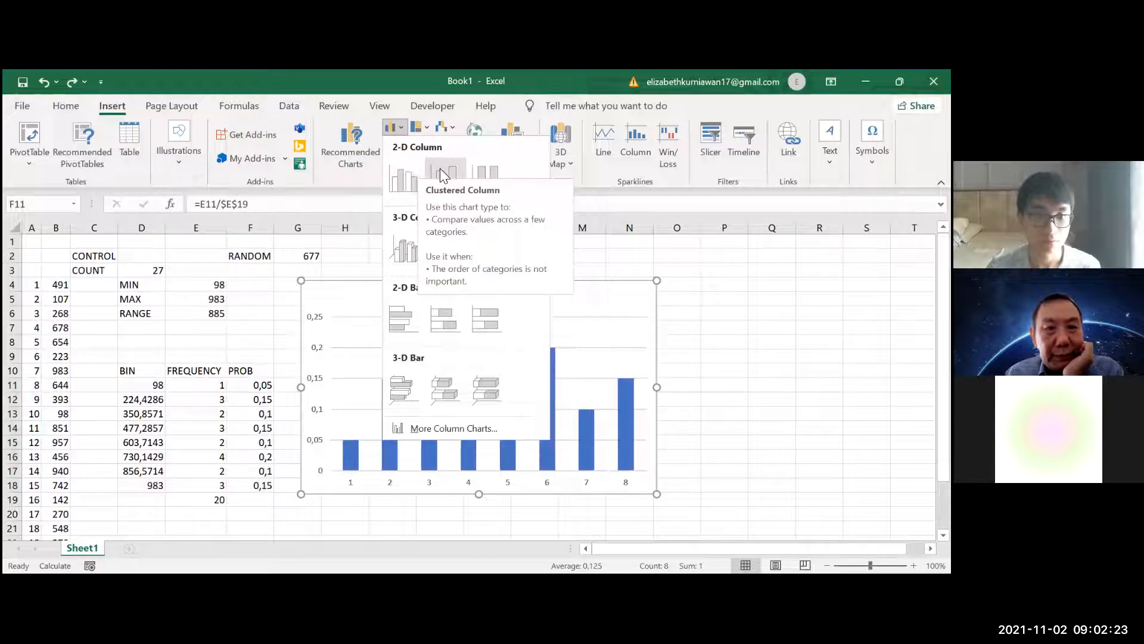
click(408, 164)
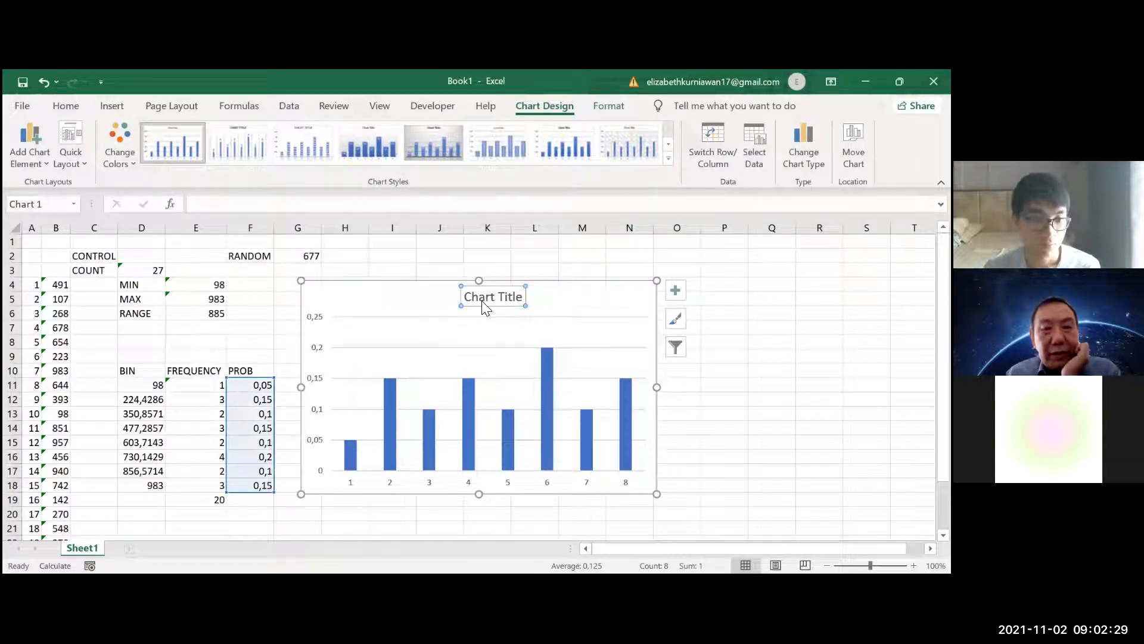
drag(486, 304, 537, 305)
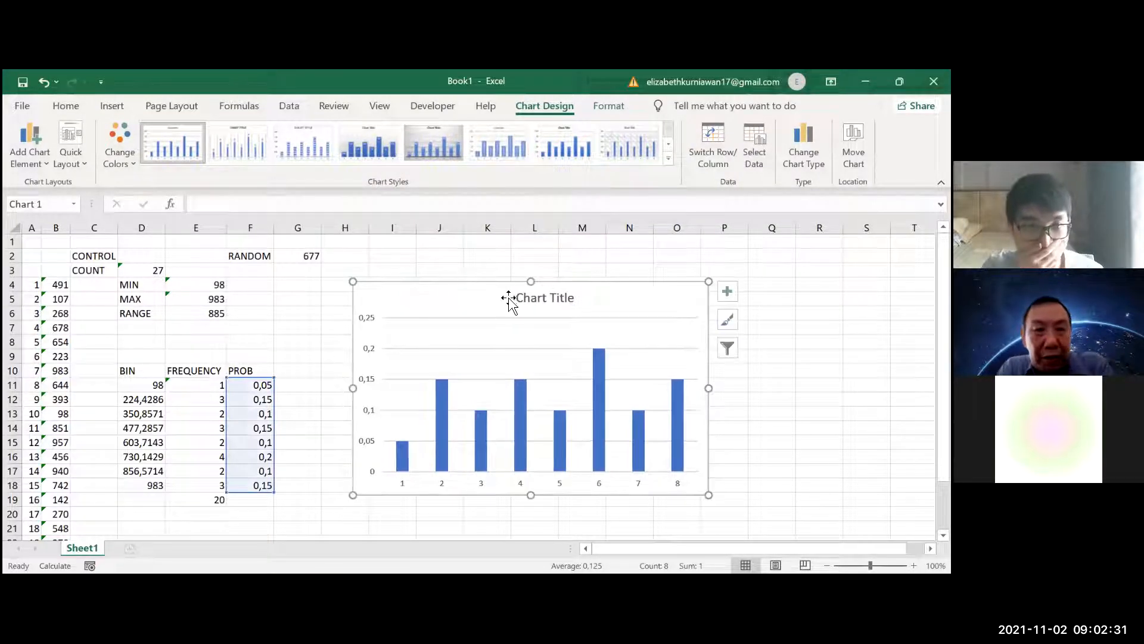
Set the probability chart's title to DISTRIBUTION
double_click(527, 299)
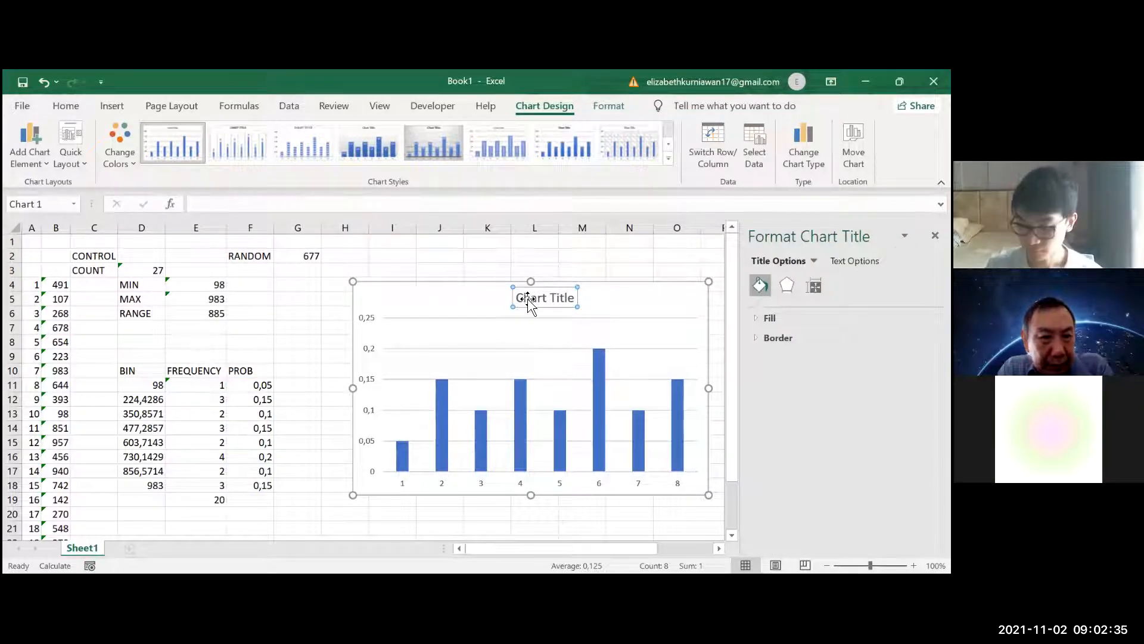
text(DISTR)
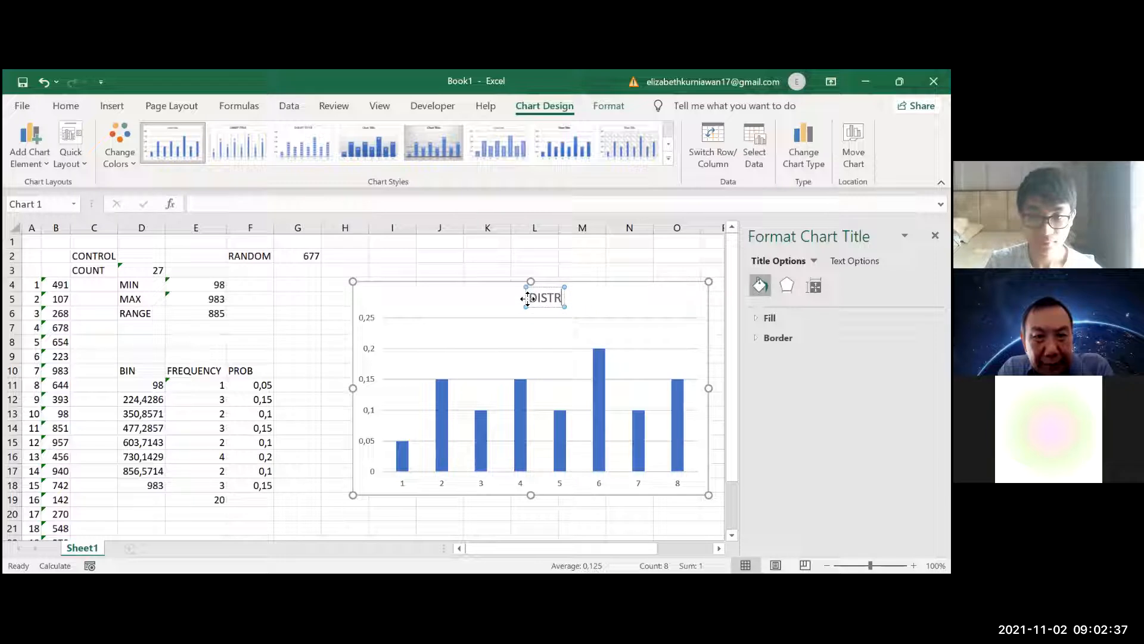
text(IBUTION)
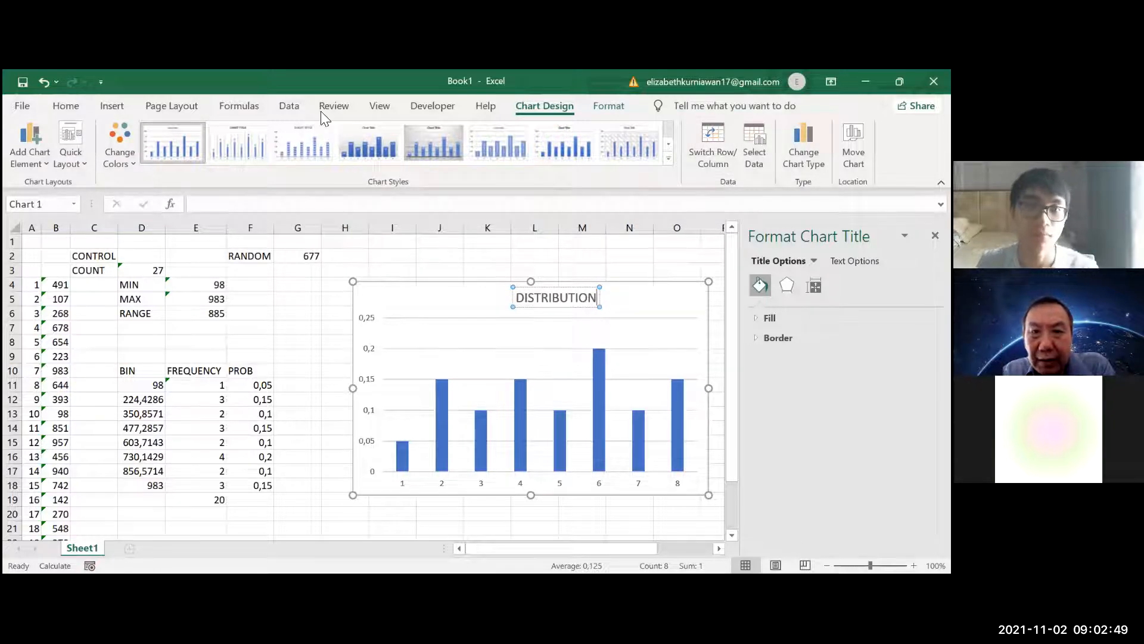
Try to set the chart's horizontal axis label range to BIN, and cancel the data source changes
click(754, 143)
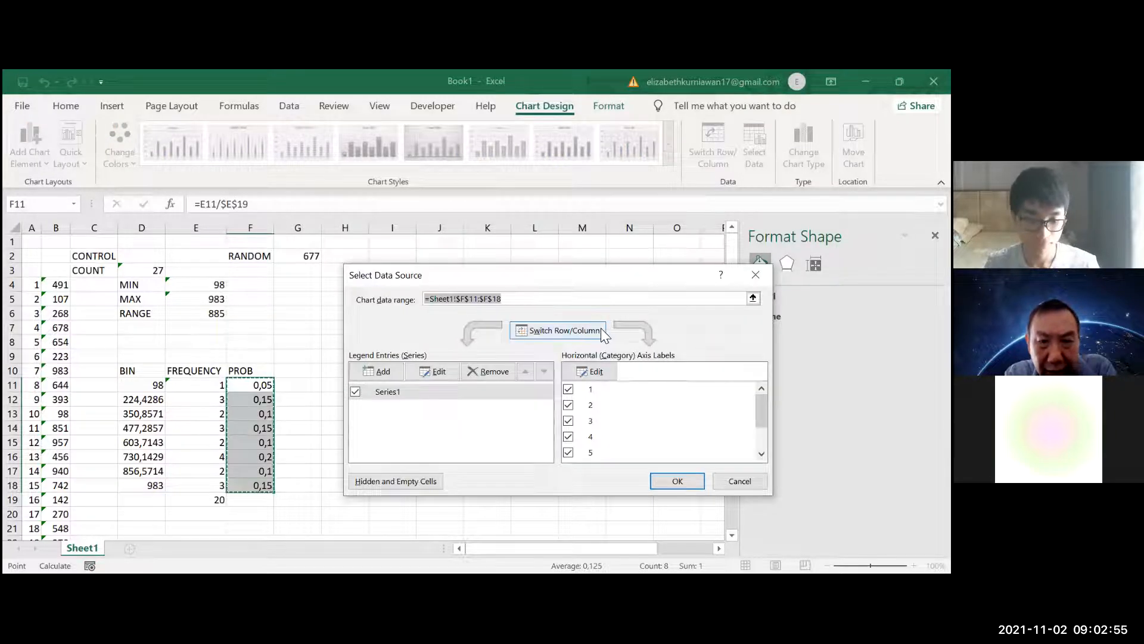
click(603, 369)
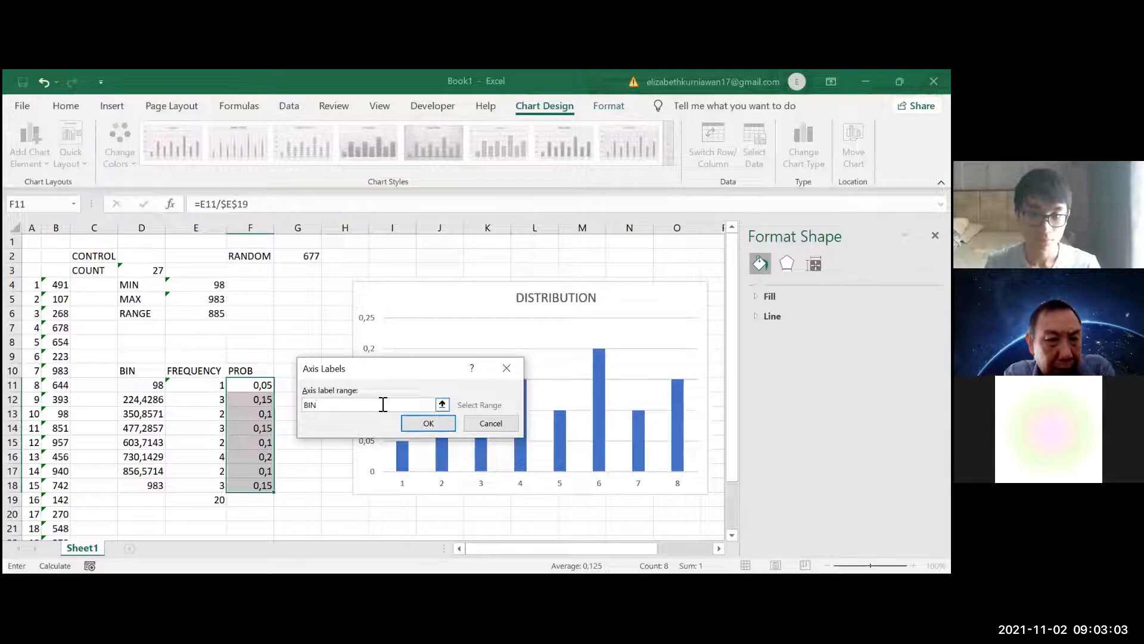
text(BIN)
key(Return)
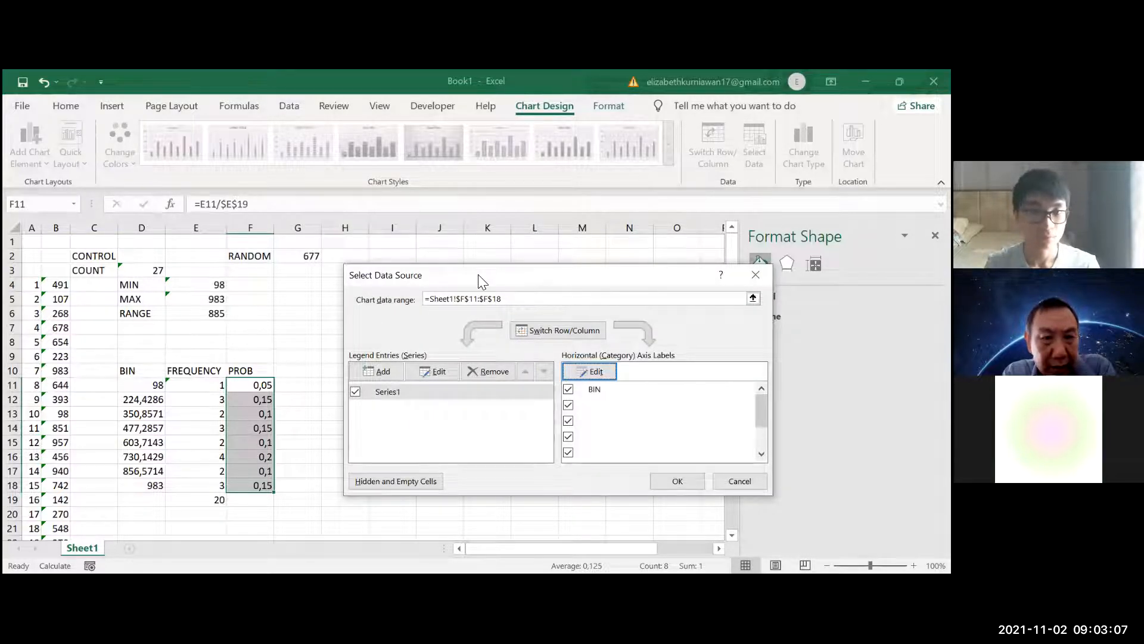
drag(493, 275, 468, 268)
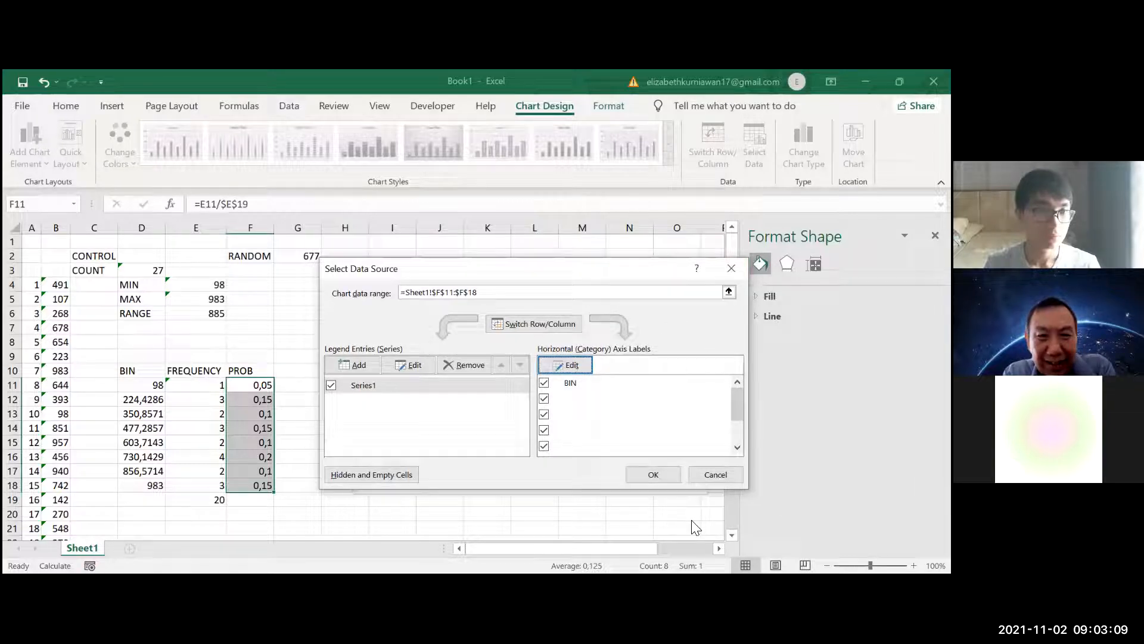
click(714, 475)
Name the bin value range D11:D18 BIN and reselect the range to check the name
click(143, 385)
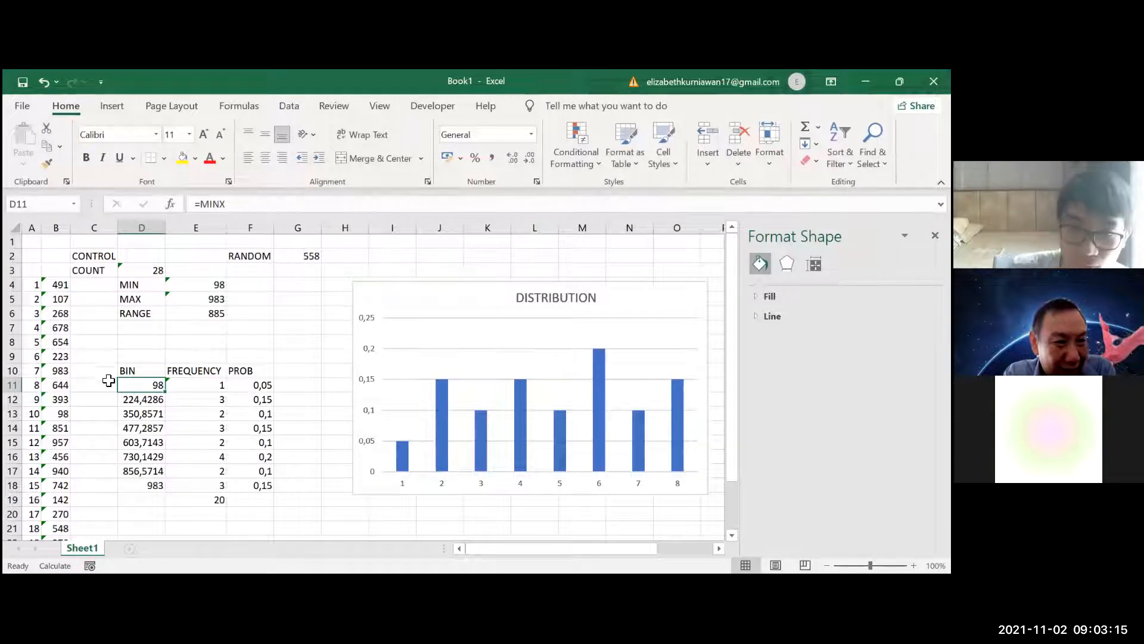
drag(126, 385, 145, 486)
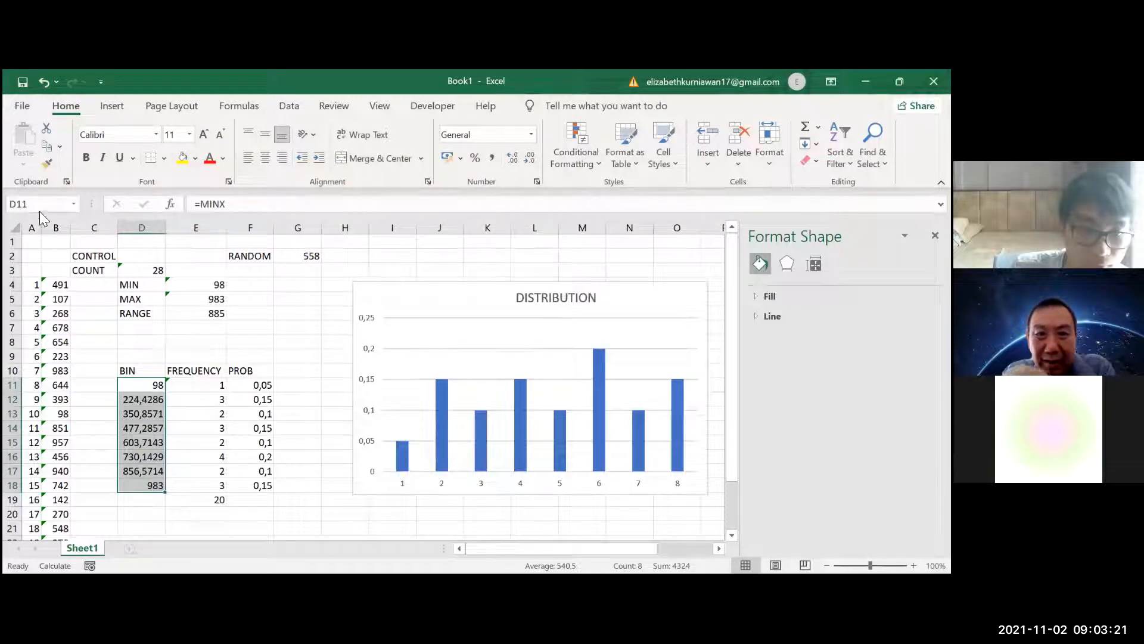
click(43, 204)
text(BIN)
key(Return)
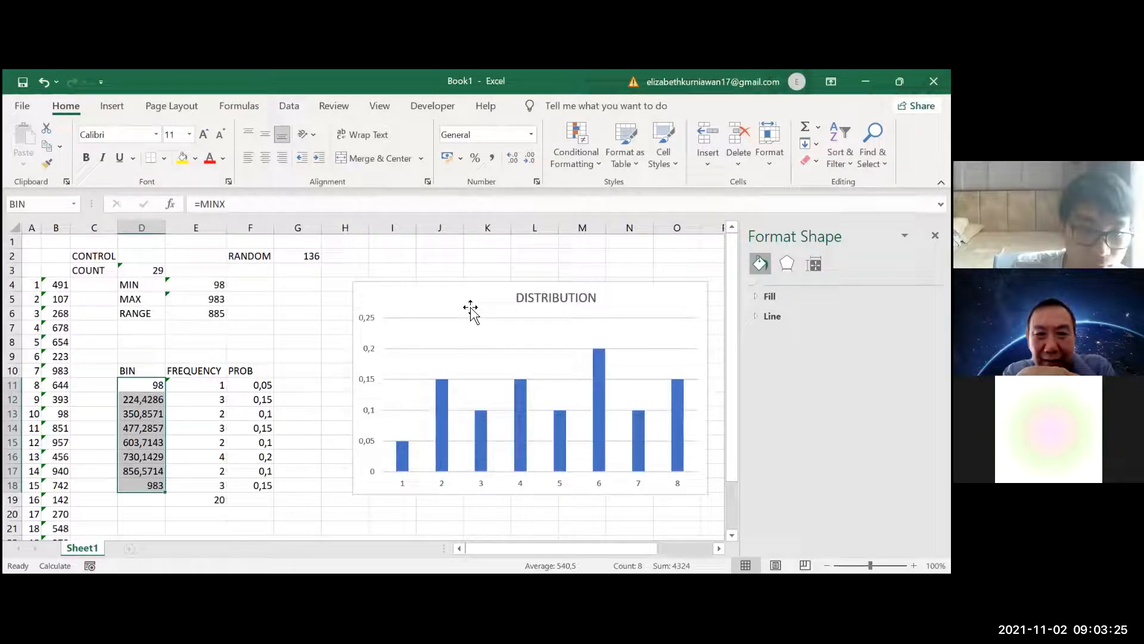
click(153, 401)
click(153, 429)
drag(156, 384, 149, 488)
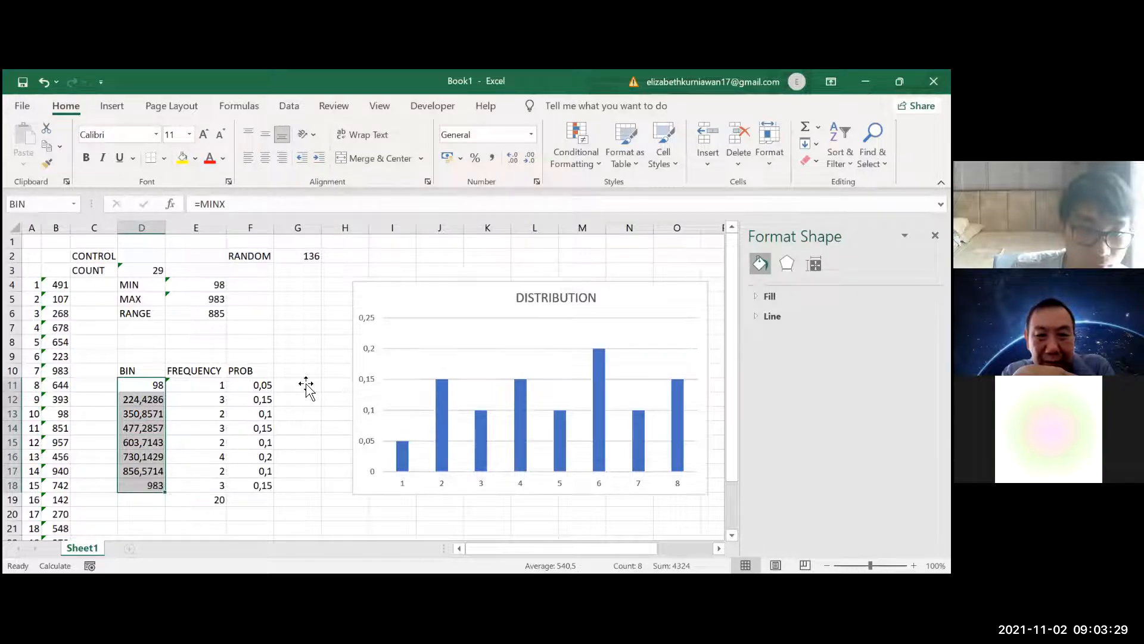
Try to use the named range BIN as the DISTRIBUTION chart's horizontal axis labels
click(570, 347)
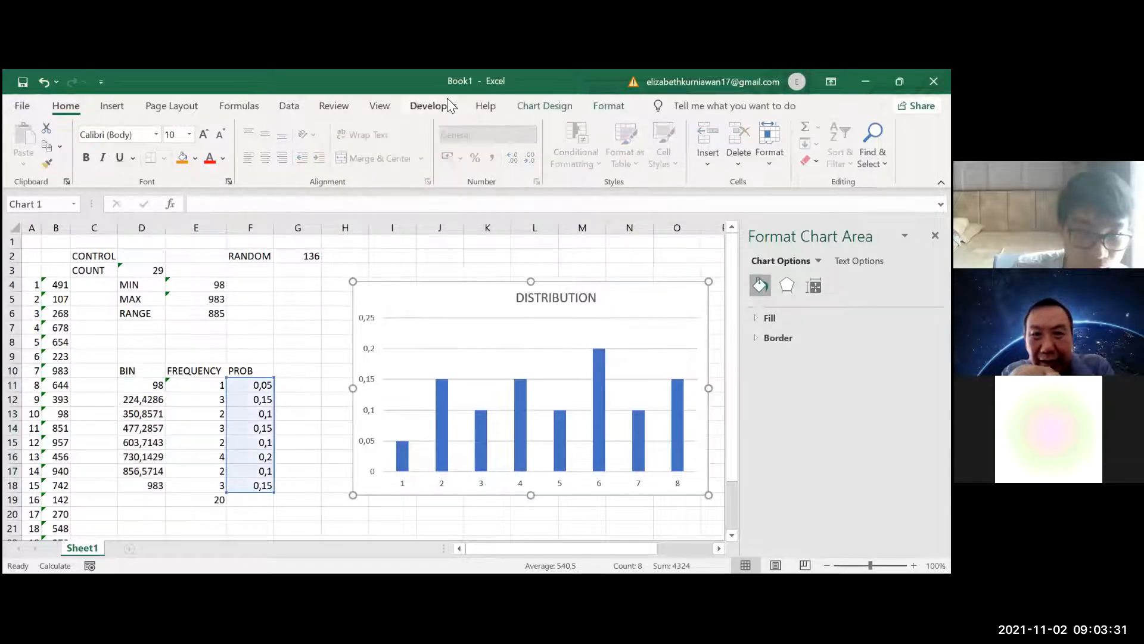
click(568, 108)
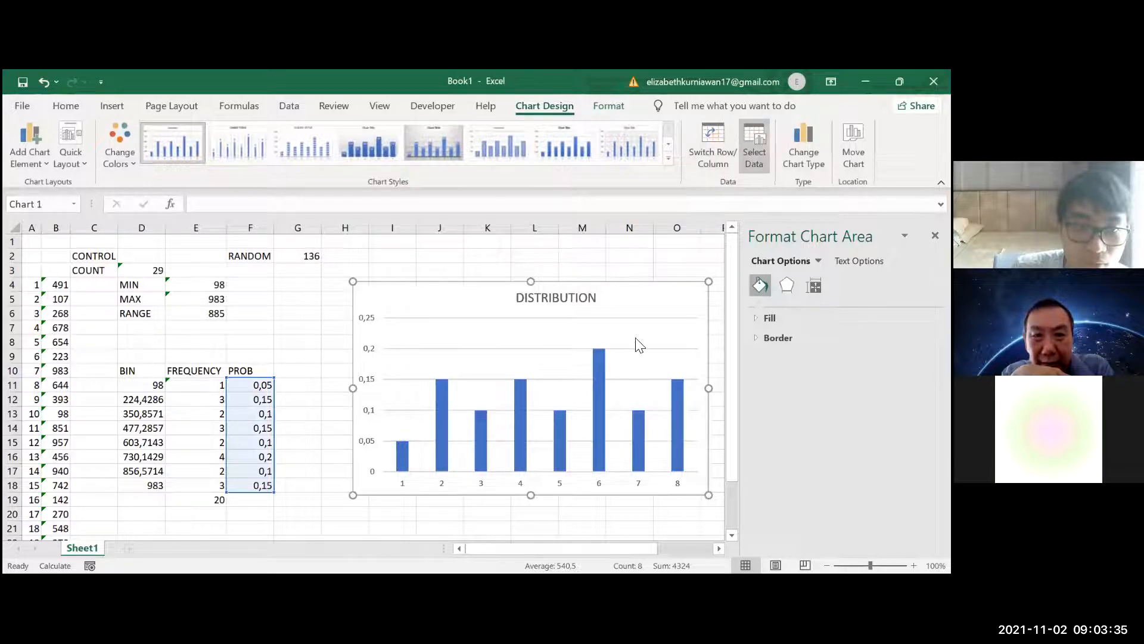
click(556, 364)
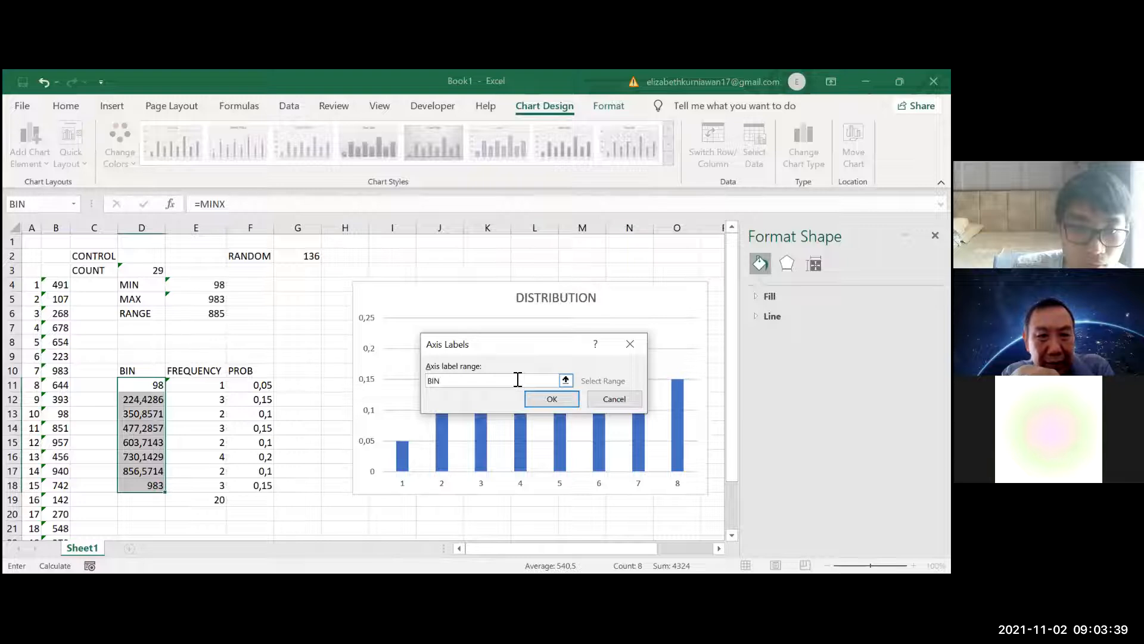
click(567, 402)
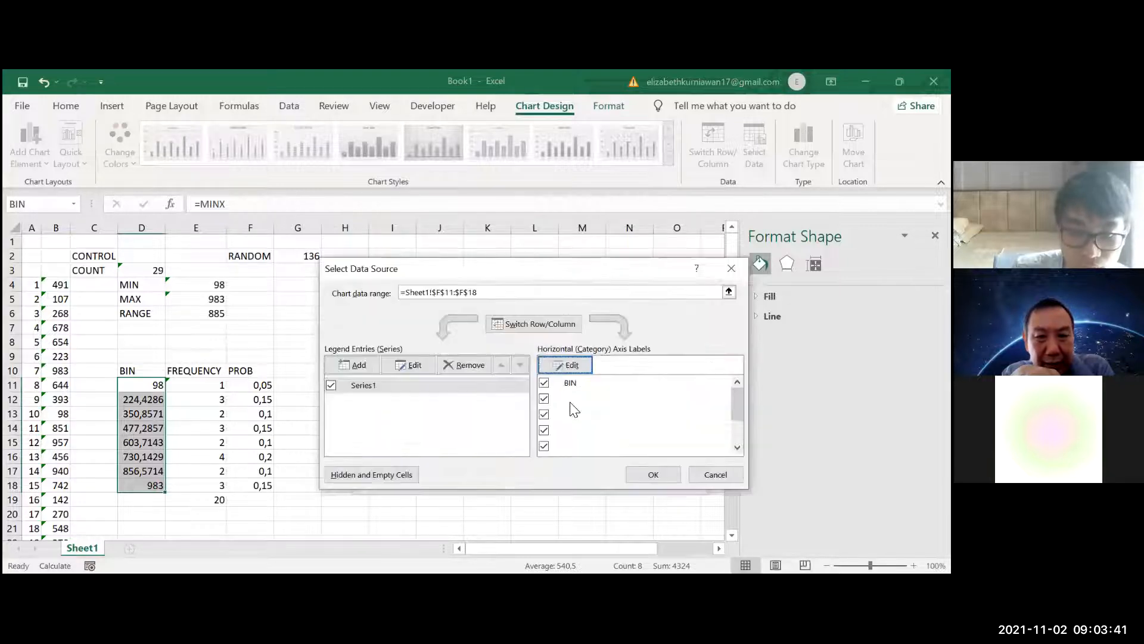
click(651, 474)
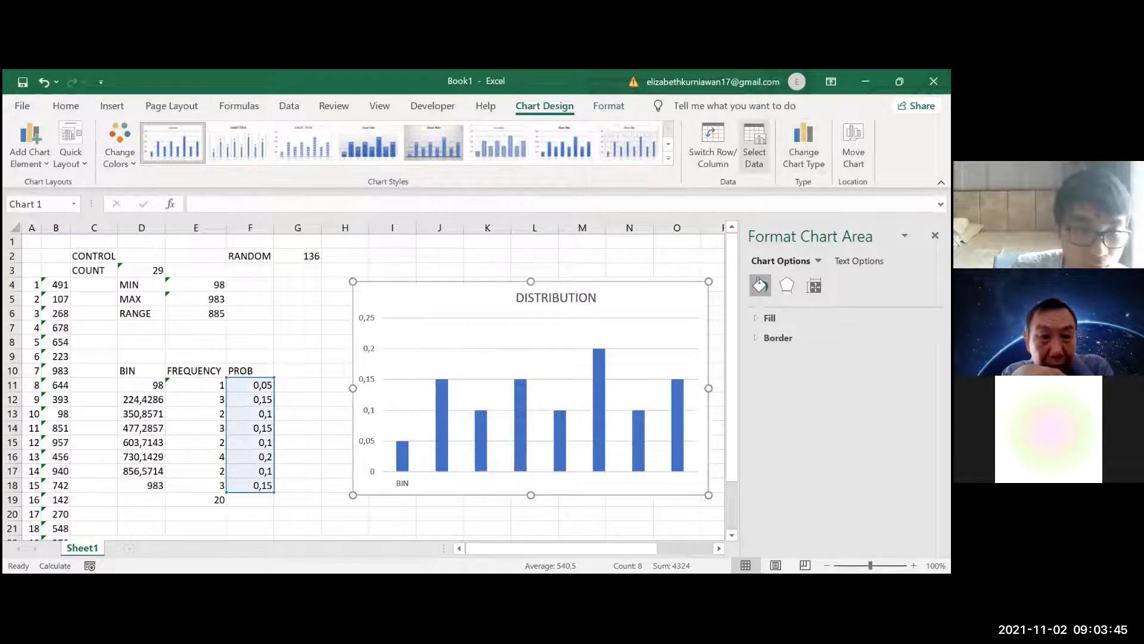
Set the DISTRIBUTION chart's horizontal category axis labels to the cells D11:D18
click(576, 364)
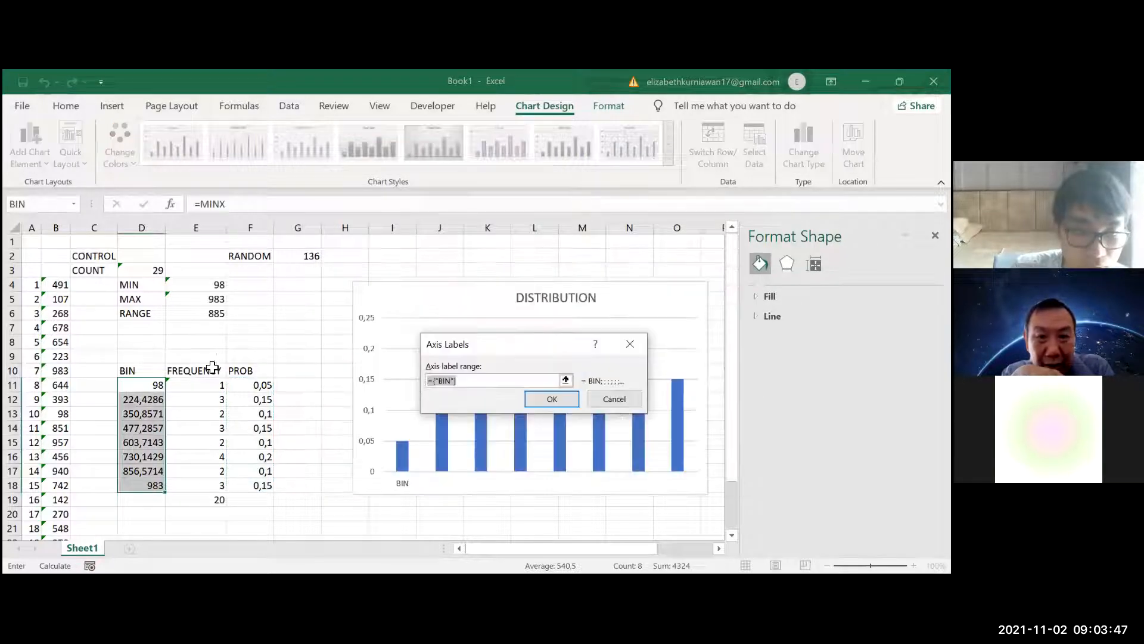
click(134, 387)
drag(142, 471, 146, 485)
click(549, 399)
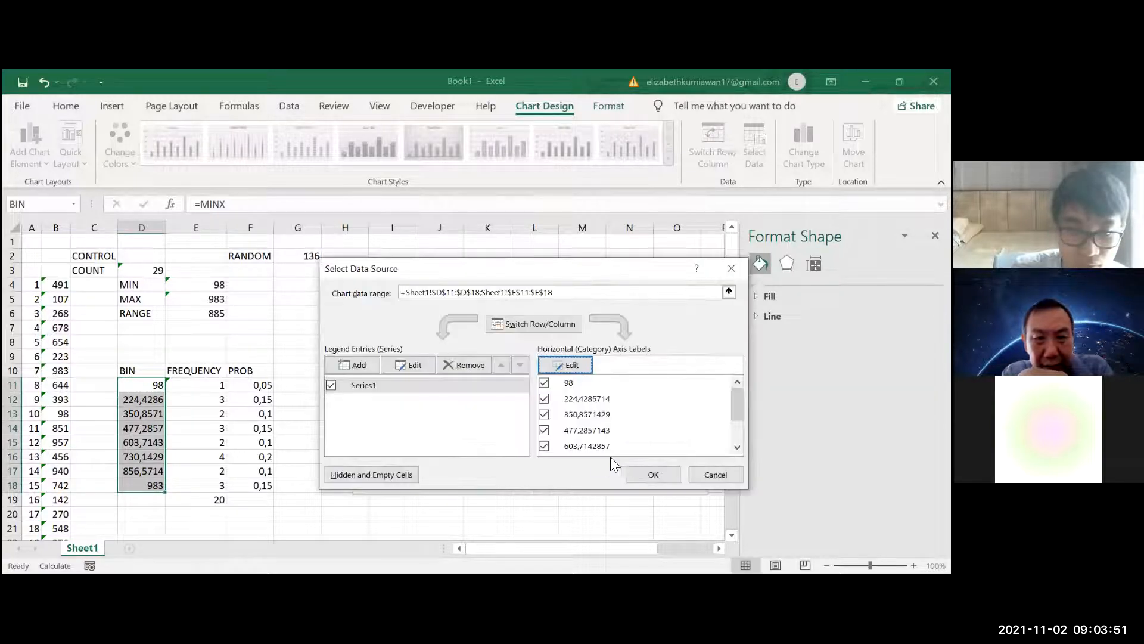
click(653, 475)
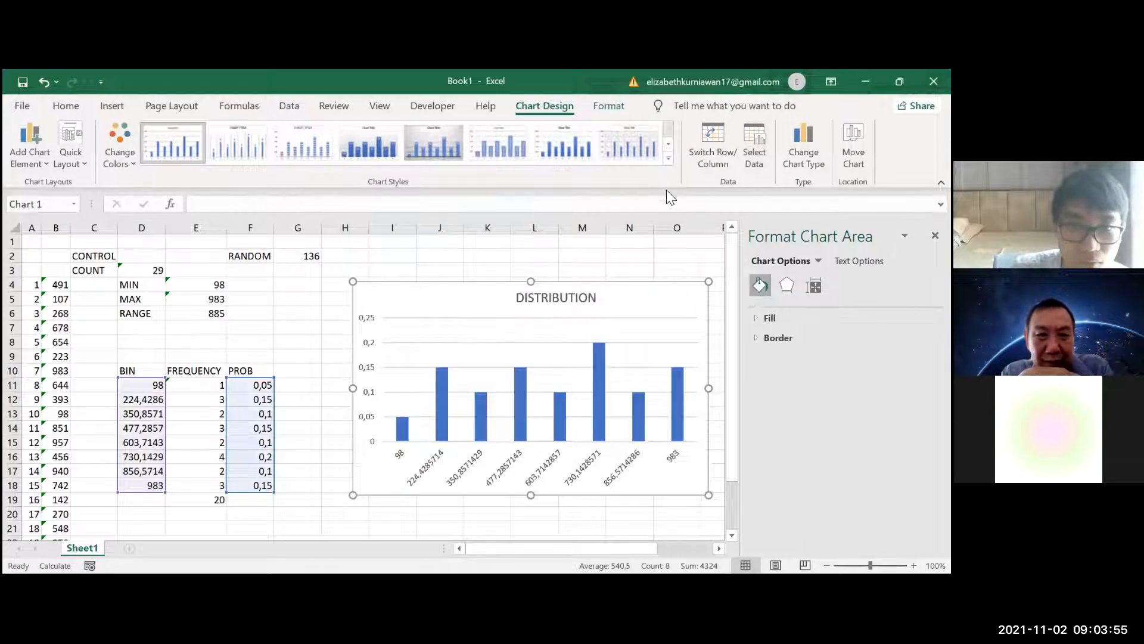
Apply the solid blue chart style with hatched white columns to the DISTRIBUTION chart and select its title
click(669, 158)
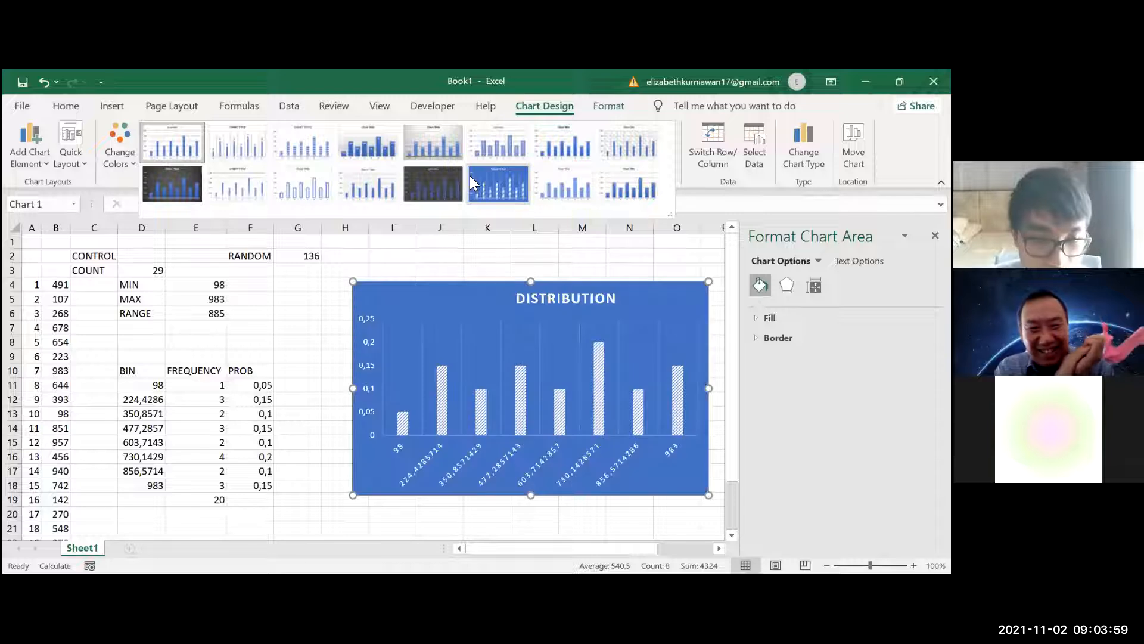
click(472, 179)
click(564, 298)
drag(547, 299, 528, 299)
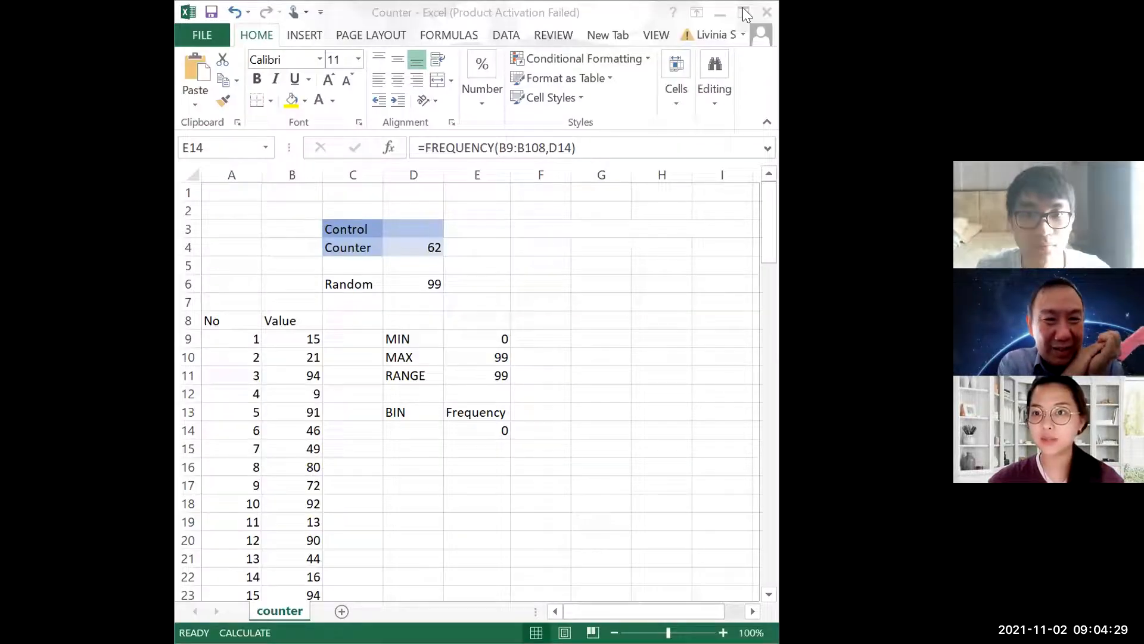
In the maximized Counter workbook, change the reset value in the MIN formula in E9 to 10000
click(743, 11)
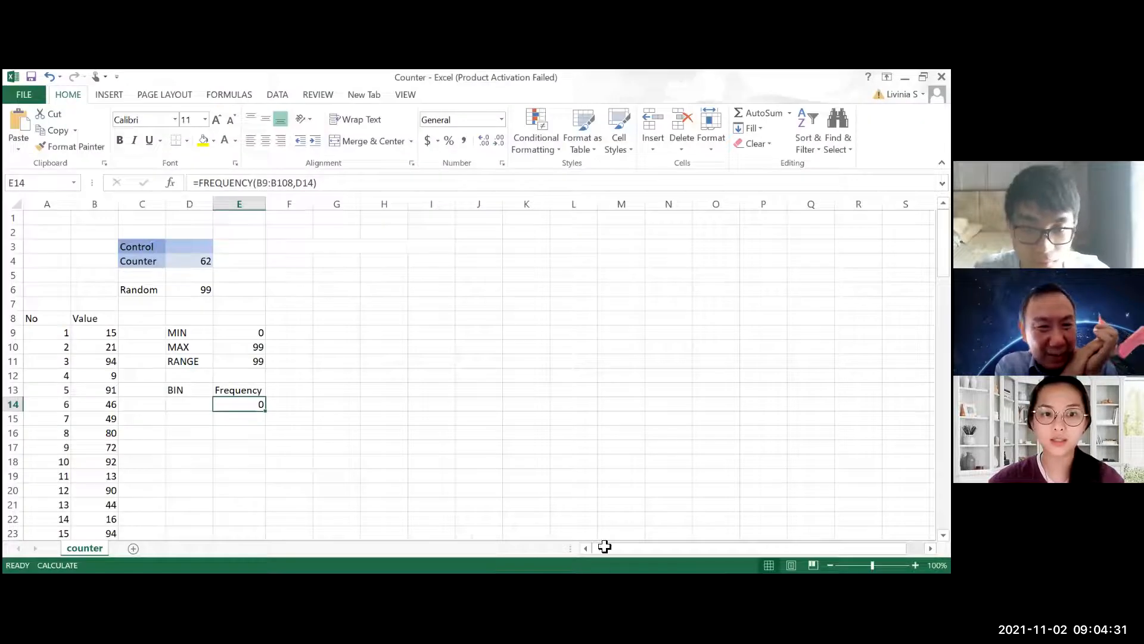
click(245, 333)
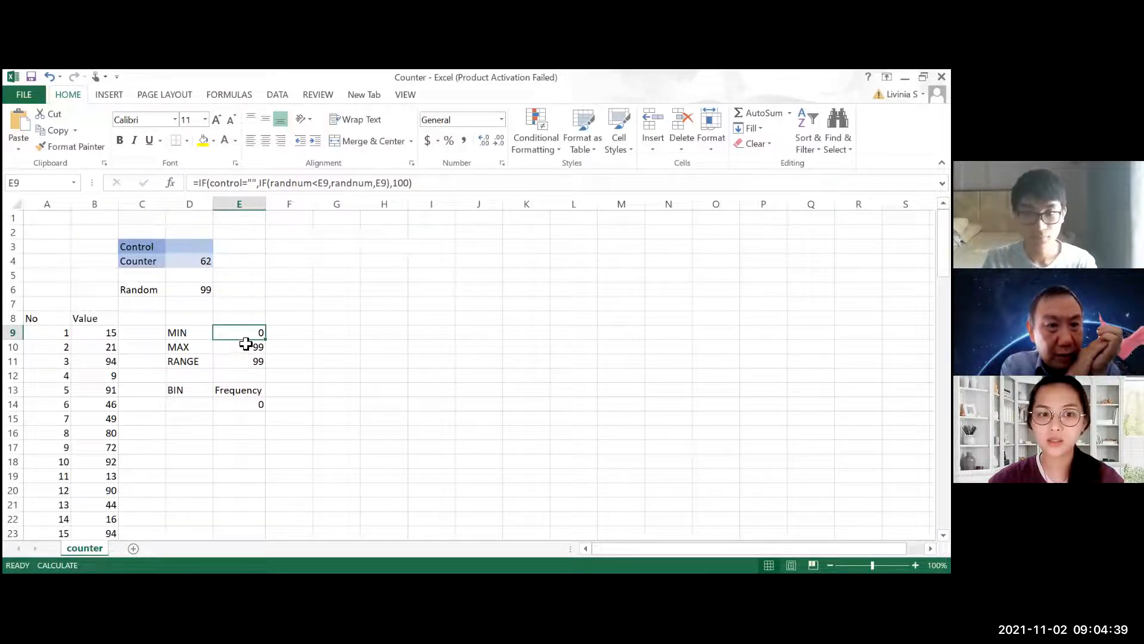
click(359, 181)
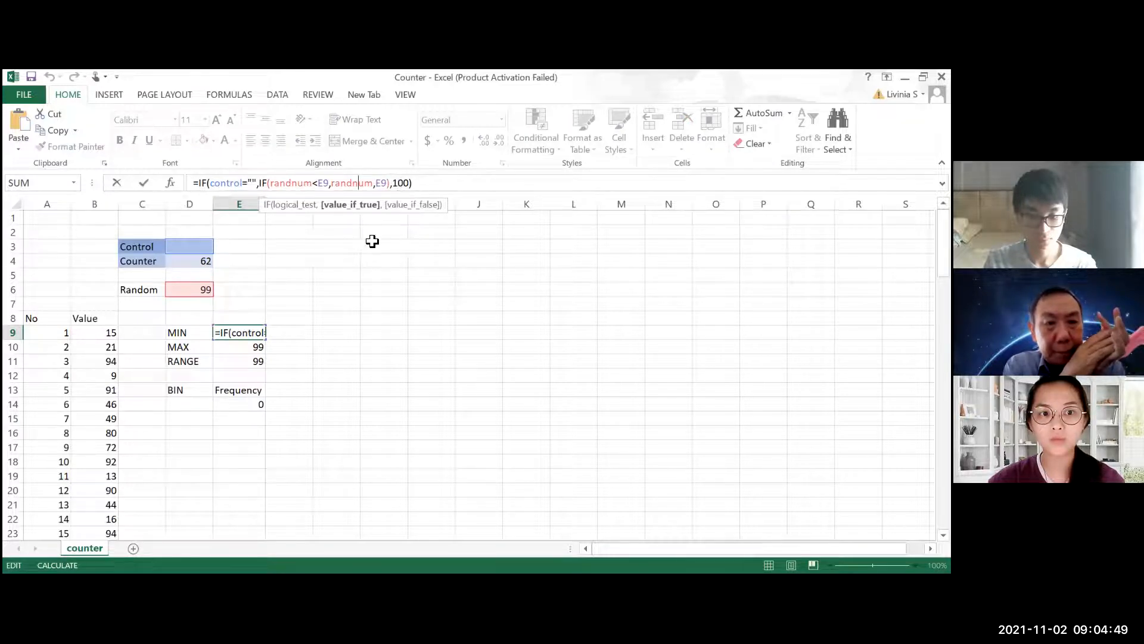
click(411, 182)
text(00)
key(BackSpace)
key(BackSpace)
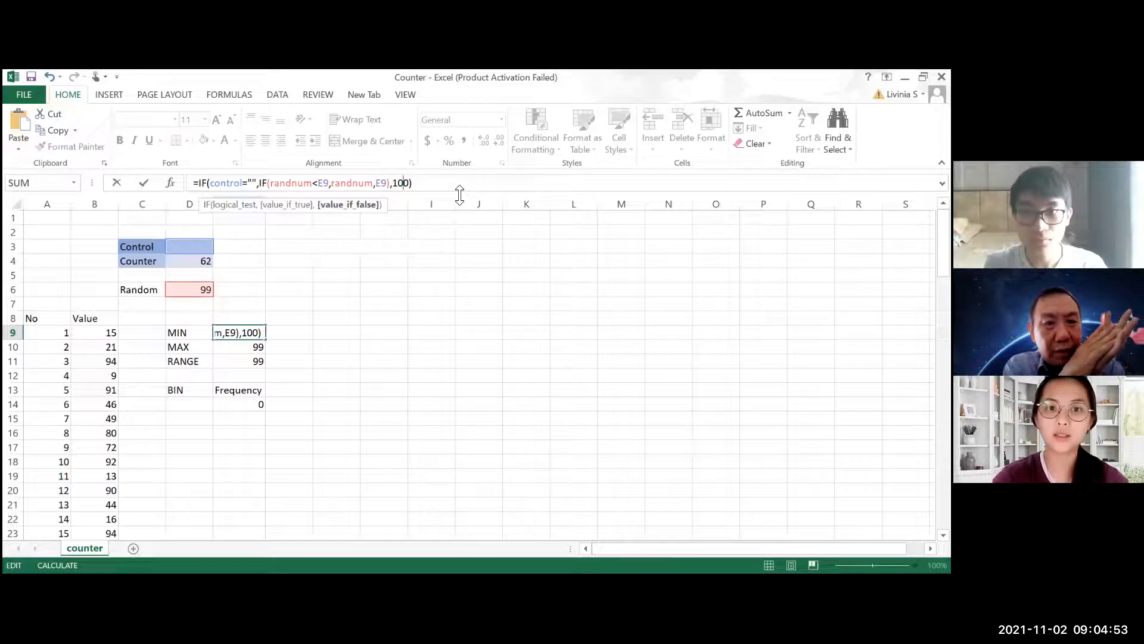
text(00)
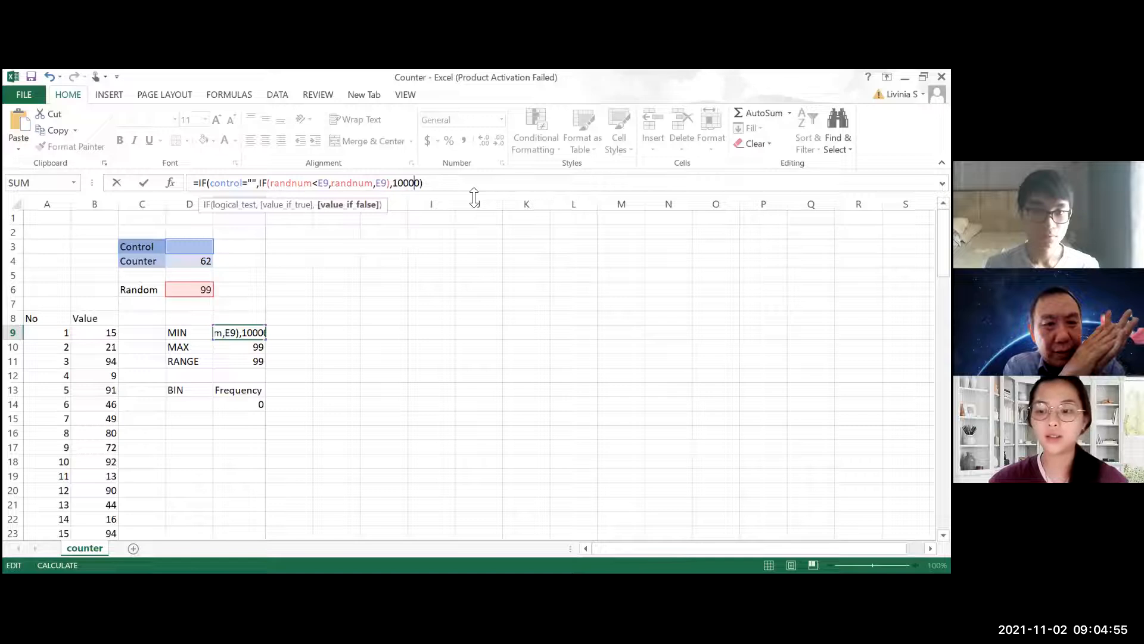
key(Return)
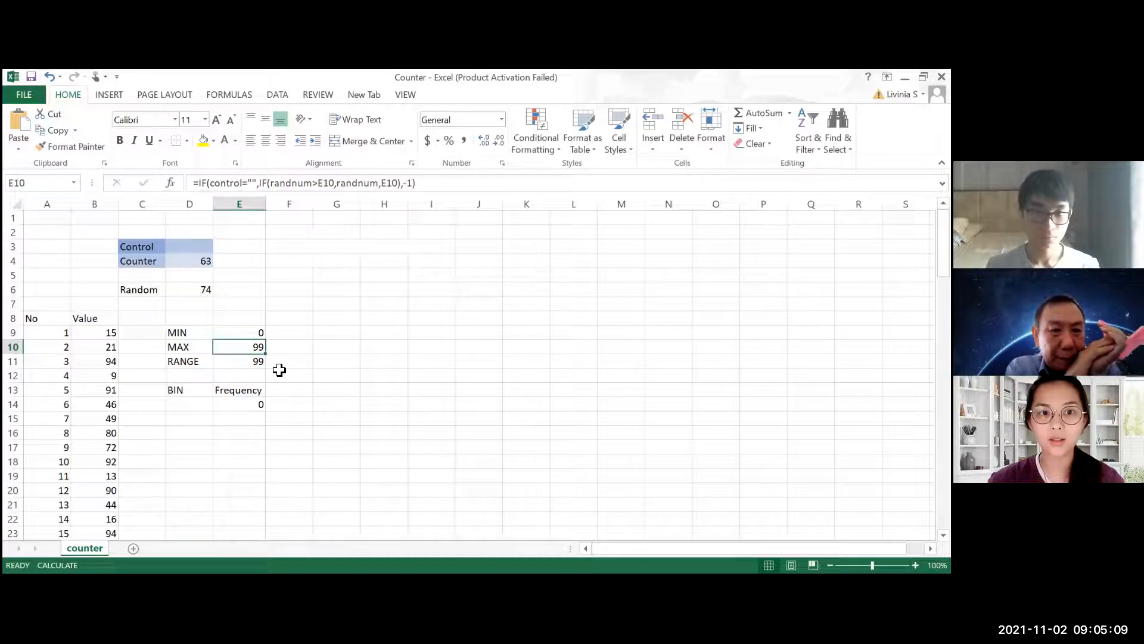
Reset the simulation by entering AB in the Control cell D3, and clear the cell to restart recording
click(198, 244)
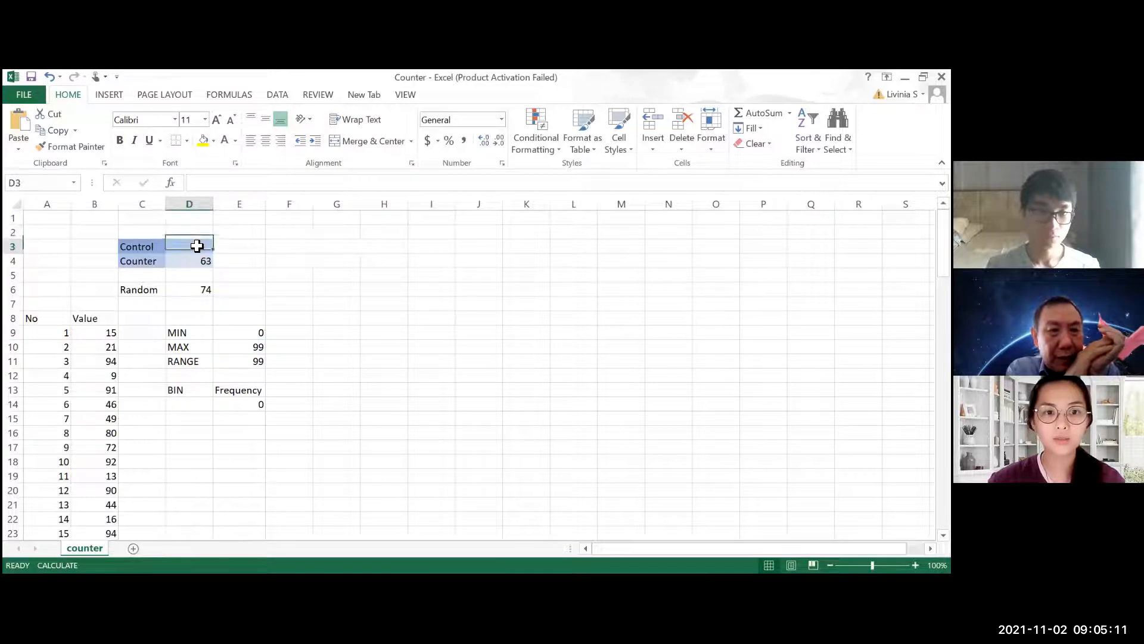
text(AB)
key(Return)
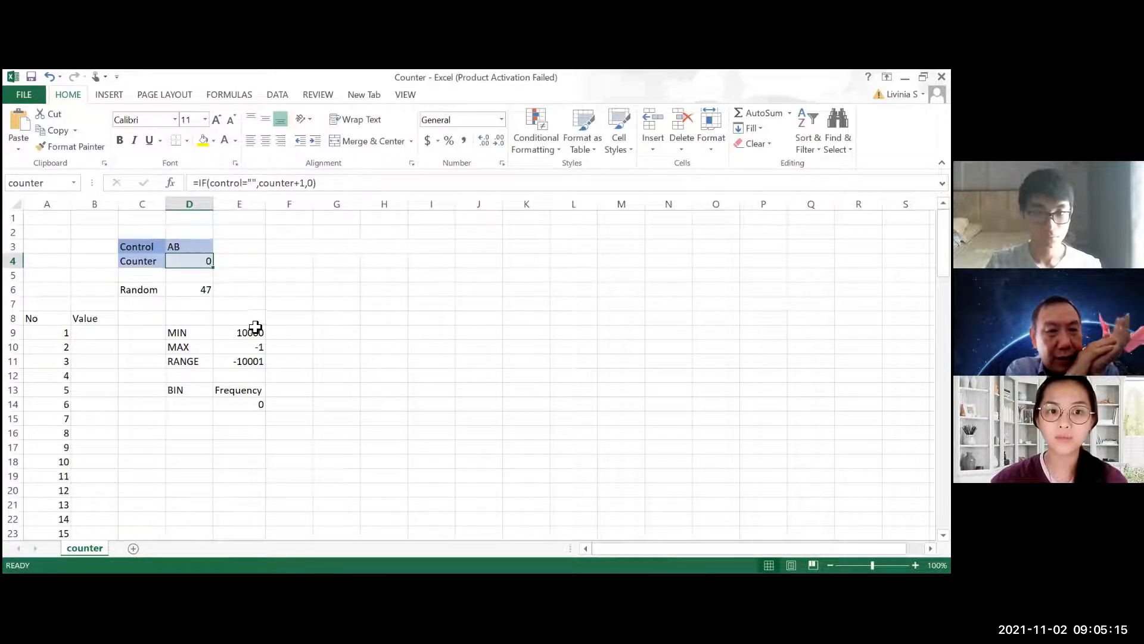
click(204, 245)
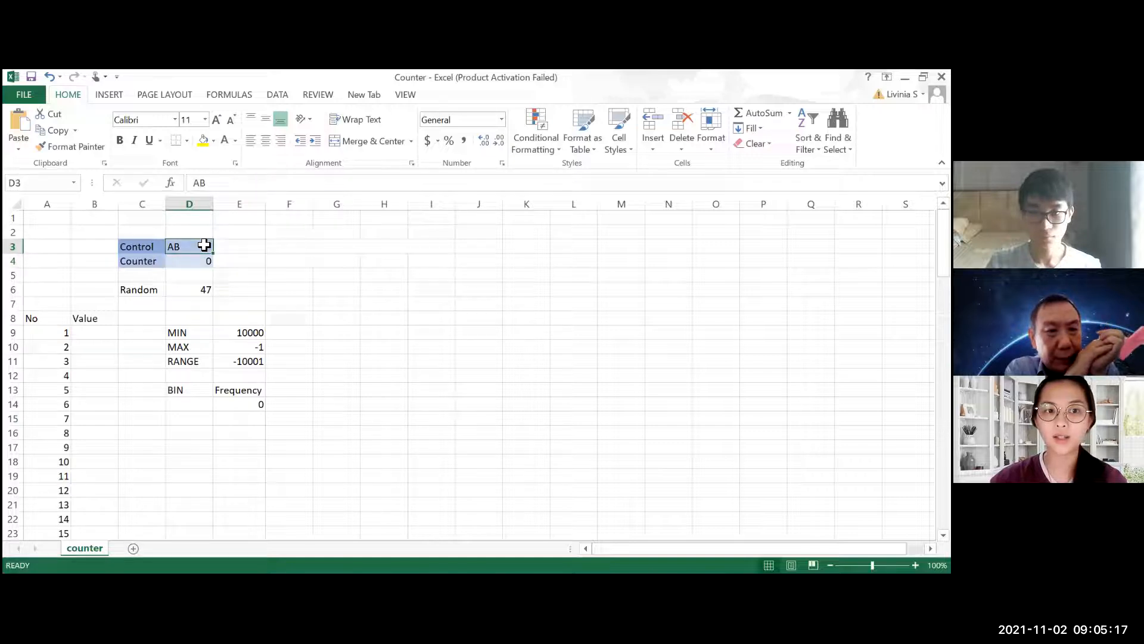
key(Delete)
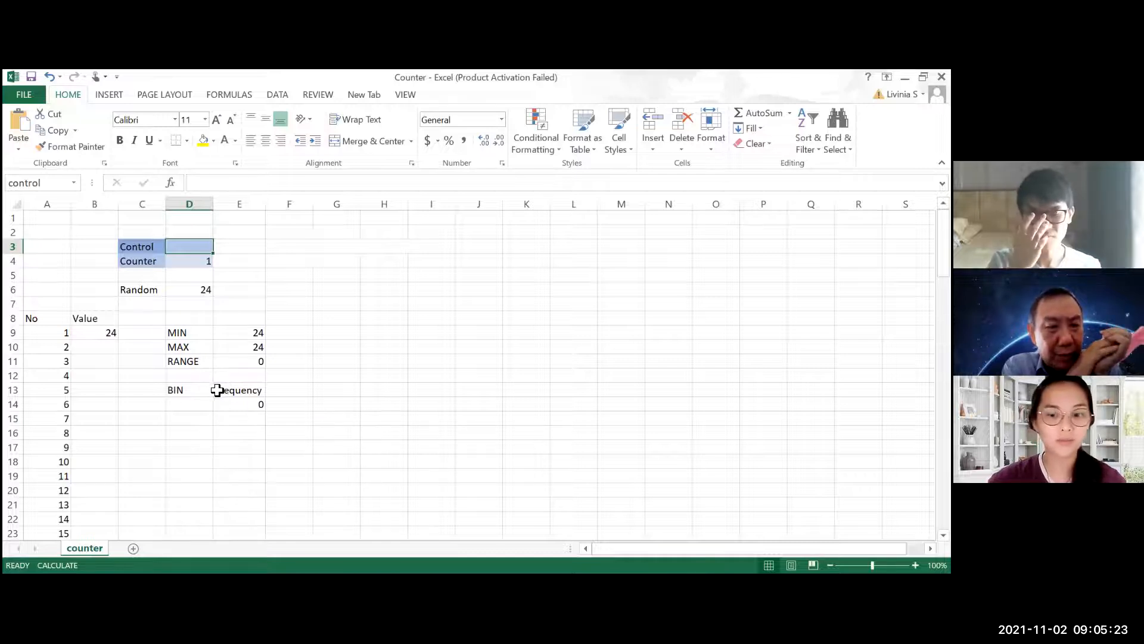
Recalculate the sheet repeatedly to record random values until the counter reaches 5
key(F9)
key(F9)
key(F9)
key(F9)
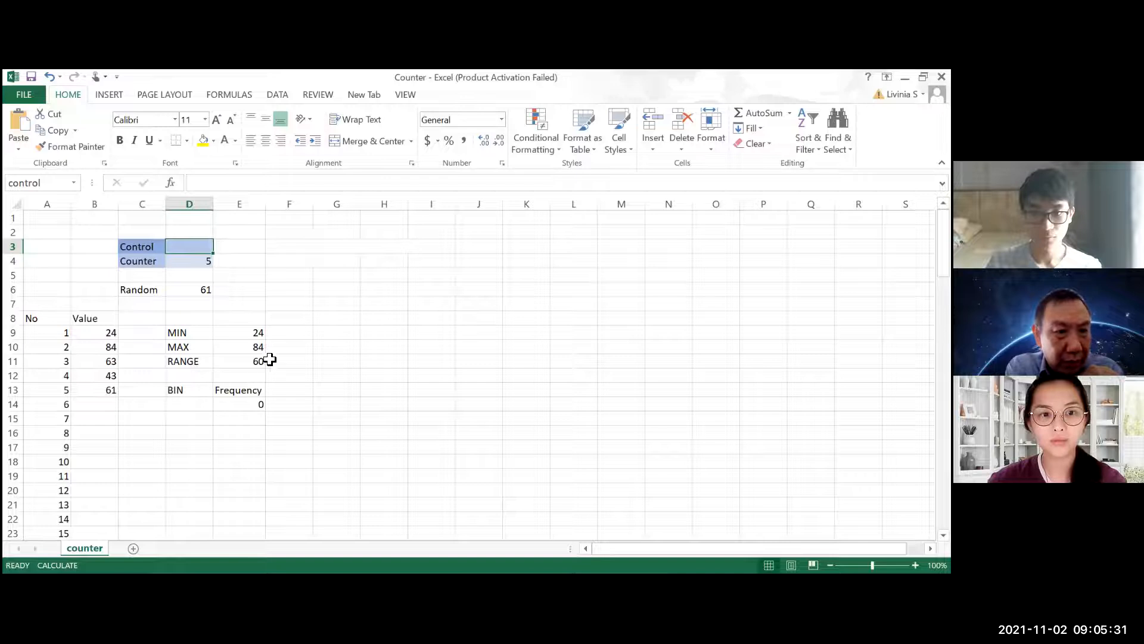
Set the first BIN cell D14 to the minimum value with the formula =E9
click(203, 403)
text(=)
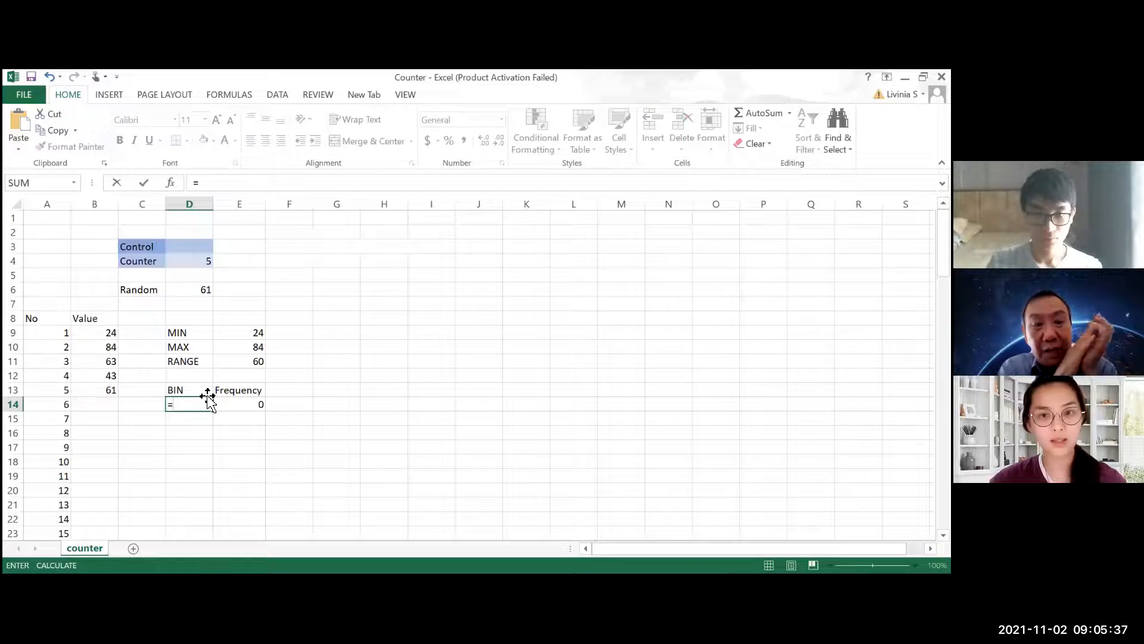
click(247, 331)
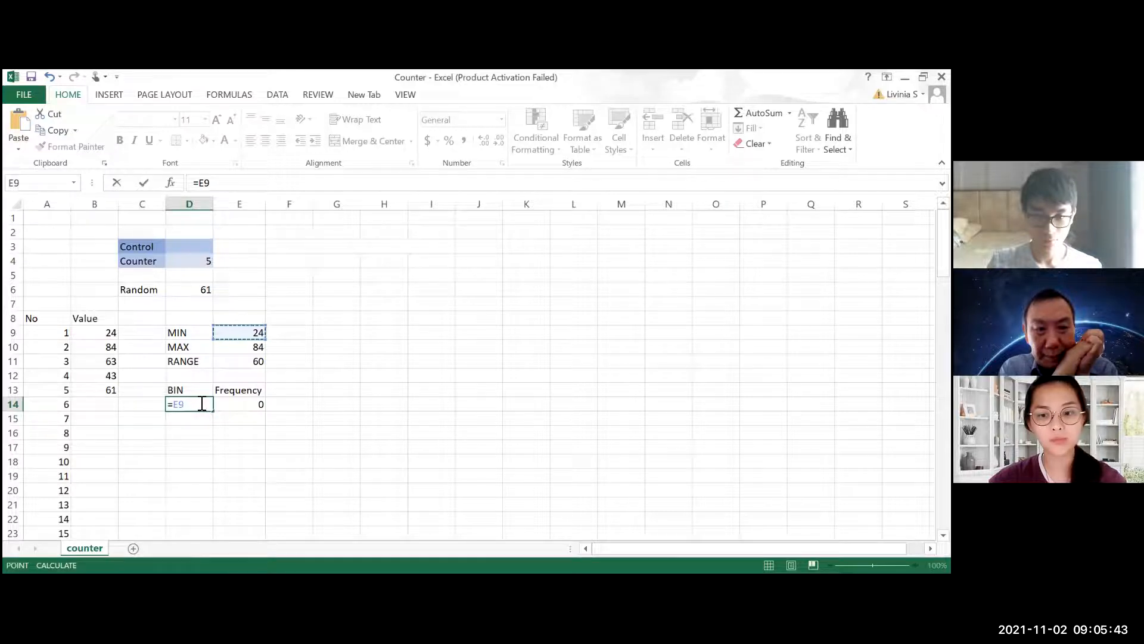
key(Return)
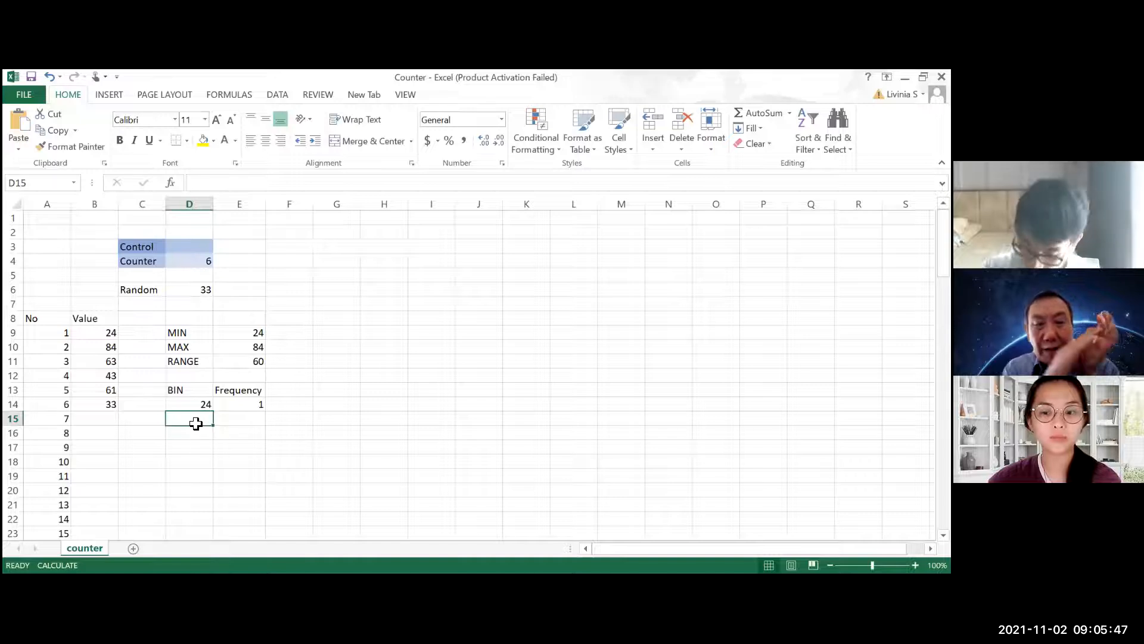
Enter the formula =D14+E11/7 in D15 to compute the second bin value from the range
text(=)
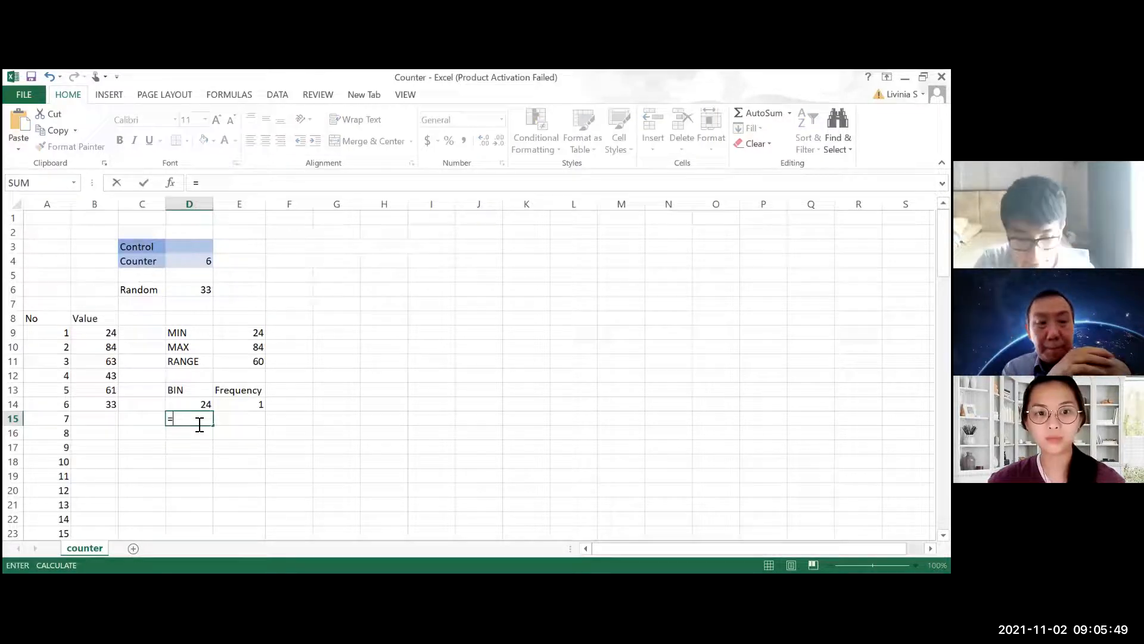
click(205, 404)
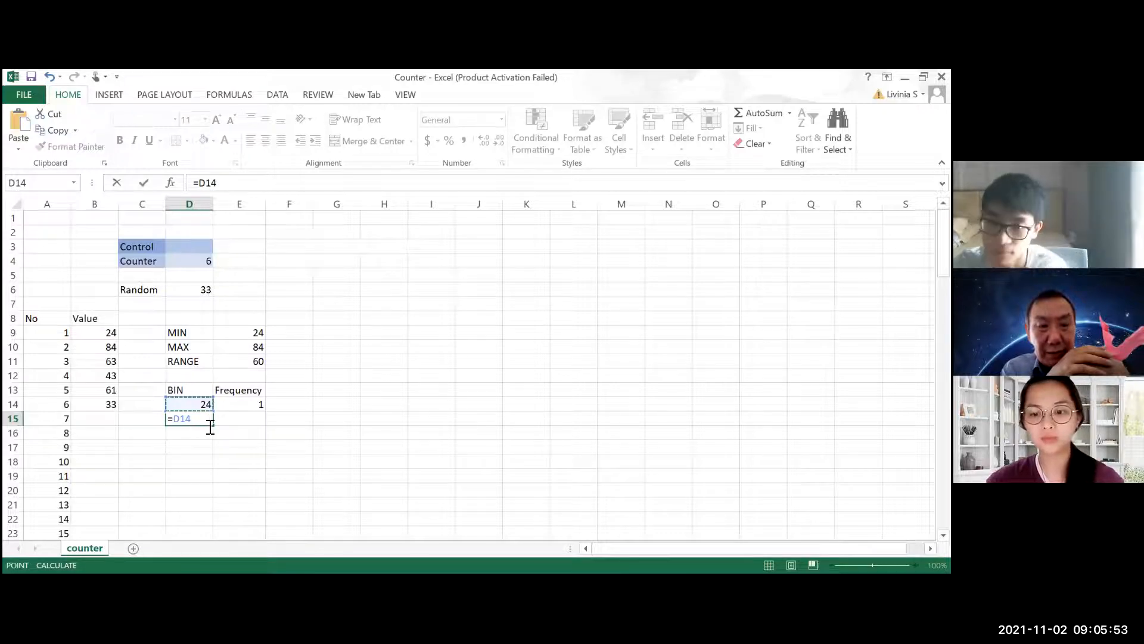
text(+)
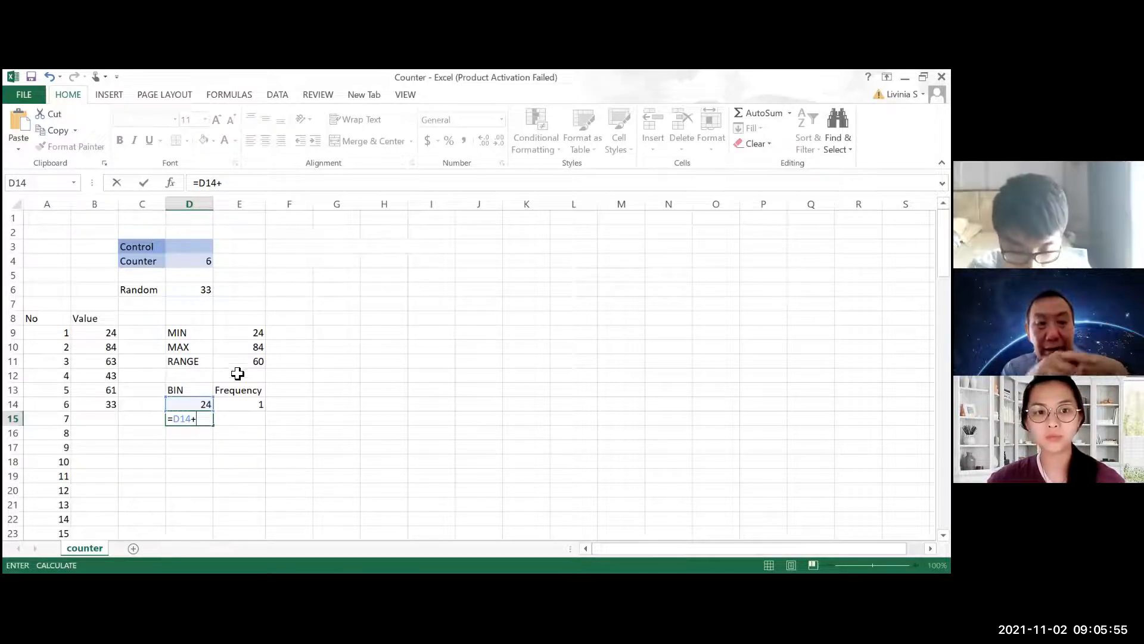
click(252, 361)
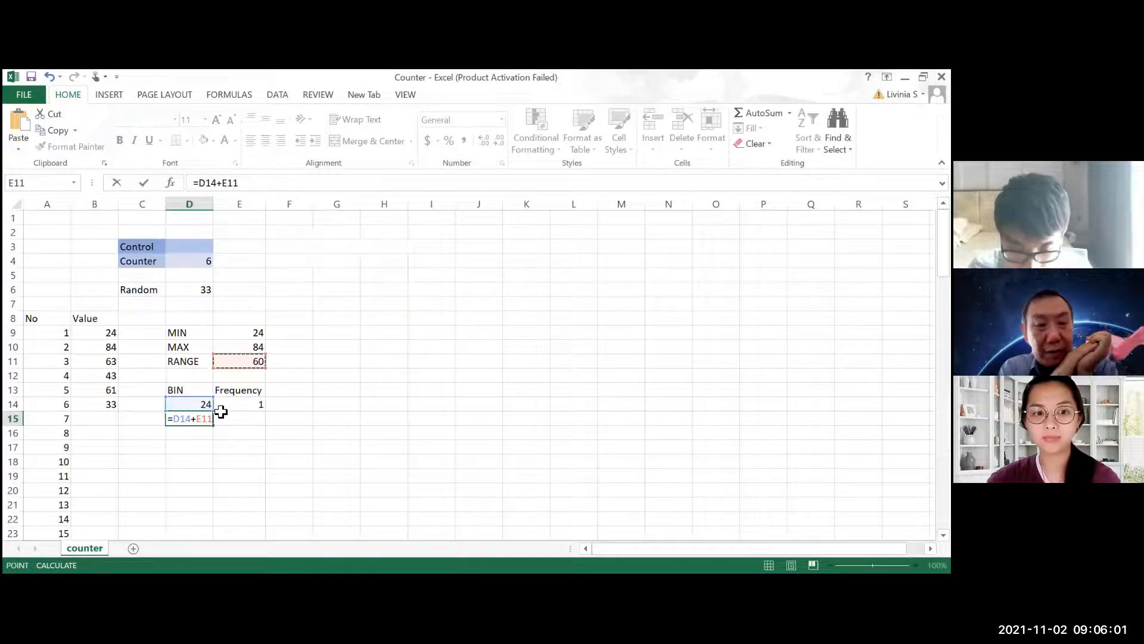
text(/)
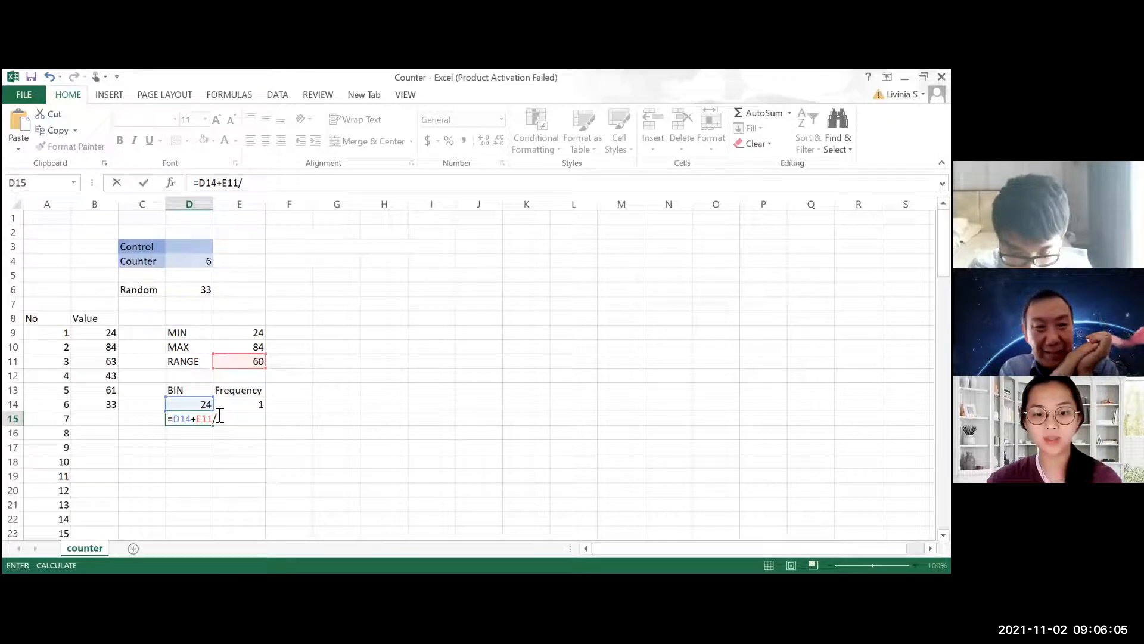
key(Return)
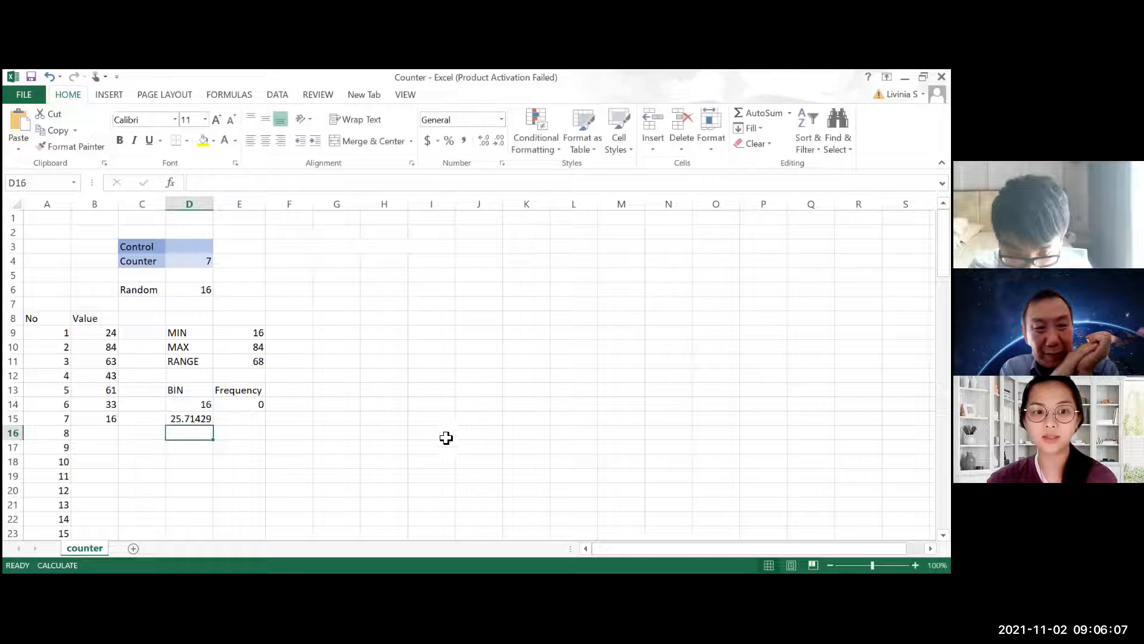
Make the range reference in D15 absolute so the formula reads =D14+$E$11/7
click(203, 419)
click(232, 186)
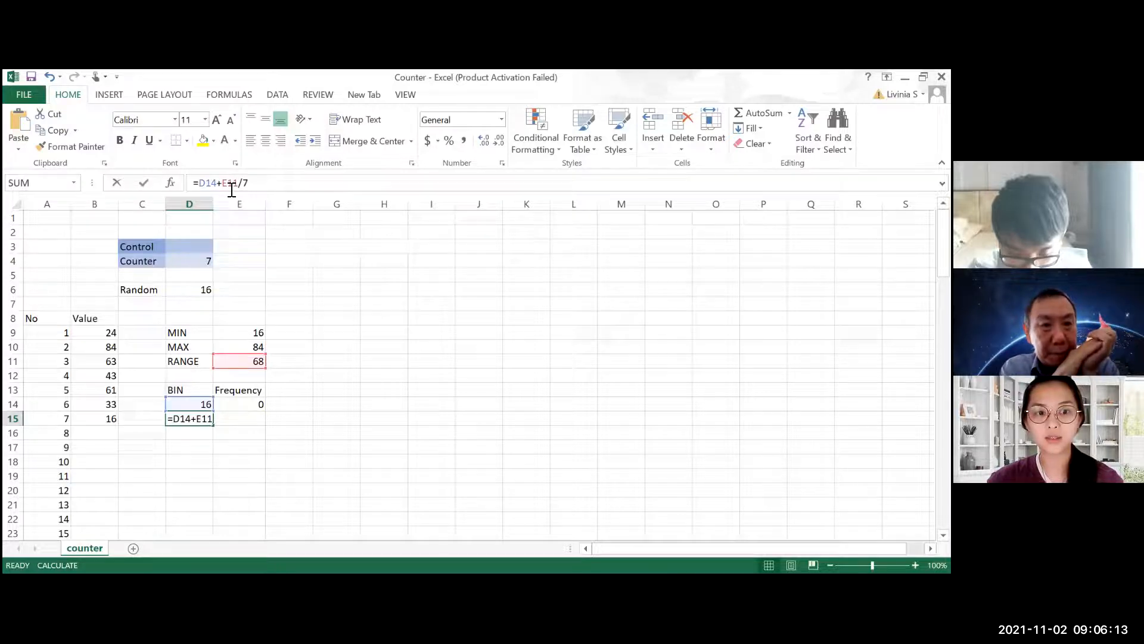
key(F4)
key(Return)
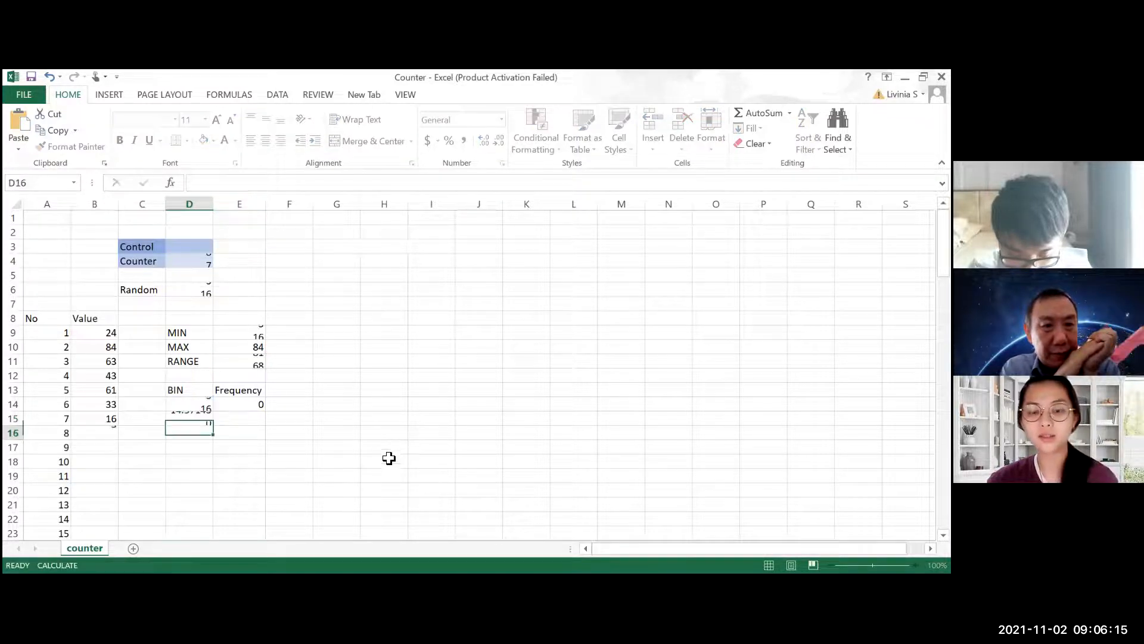
Fill the bin formula from D15 down to D22, and delete the extra bin in D22
click(206, 417)
drag(212, 424, 211, 525)
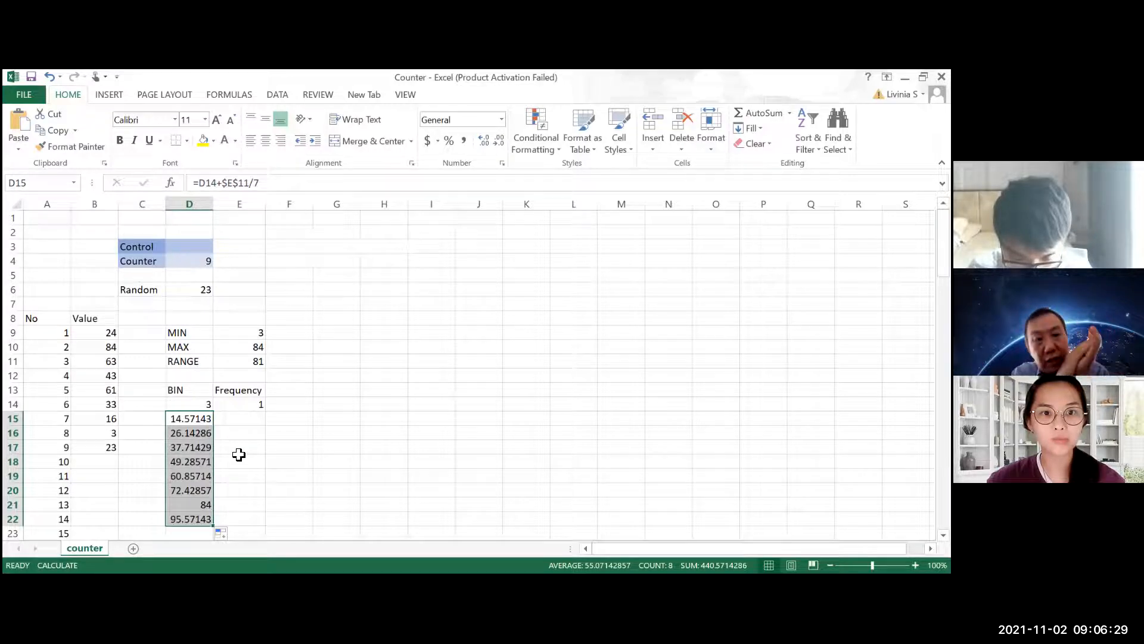
click(189, 520)
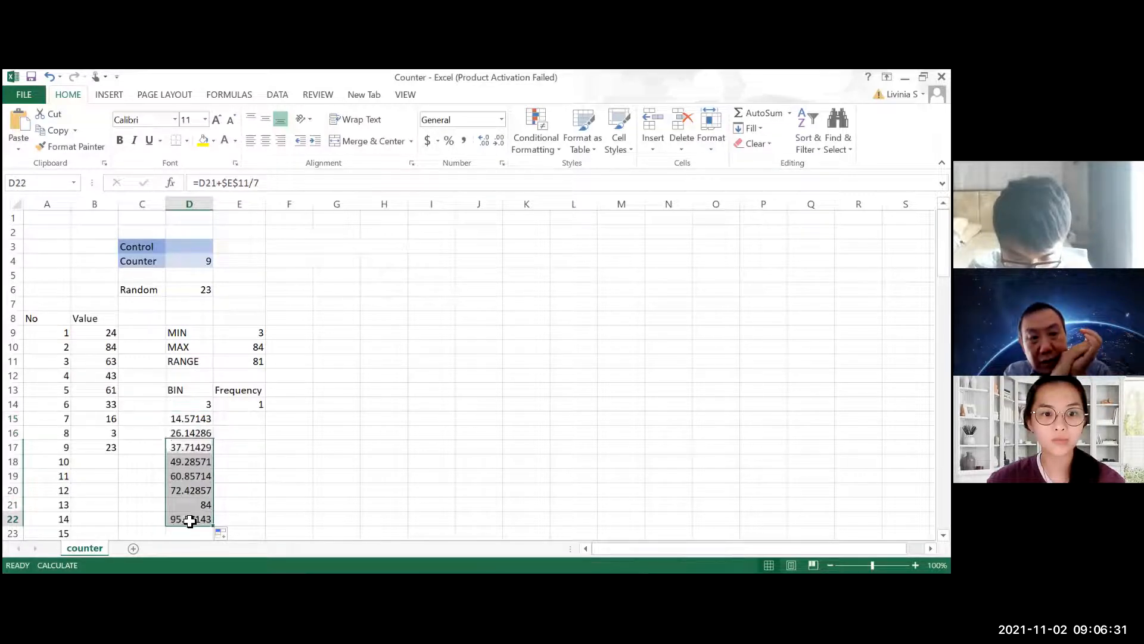
click(190, 520)
key(Delete)
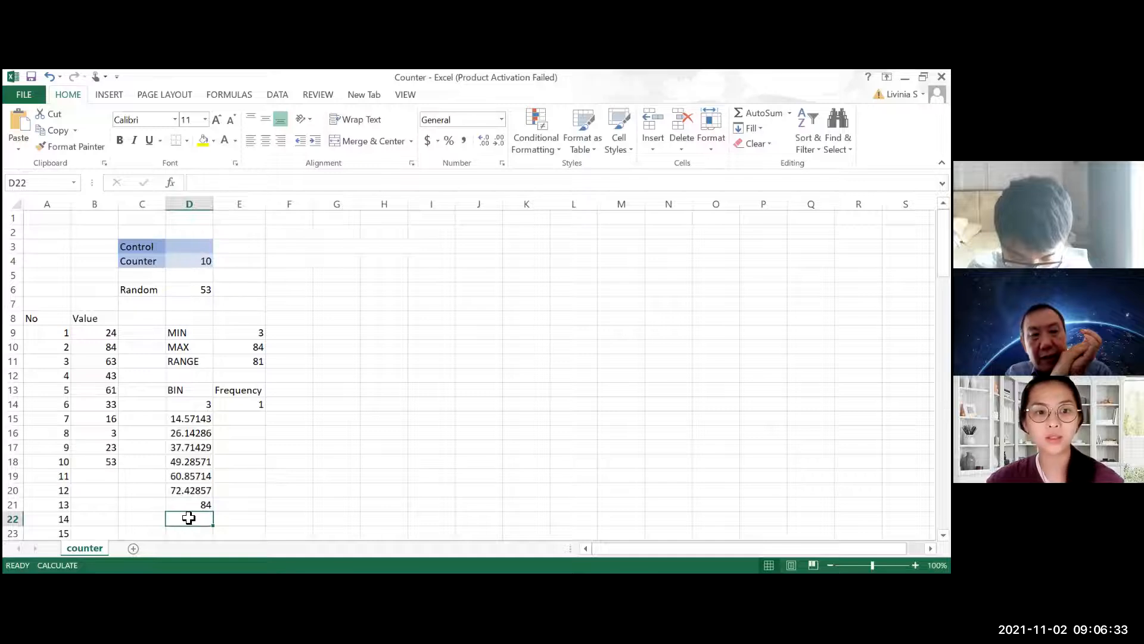
Extend the bins array of the FREQUENCY formula in E14 to D14:D21, giving =FREQUENCY(B9:B108,D14:D21)
click(253, 420)
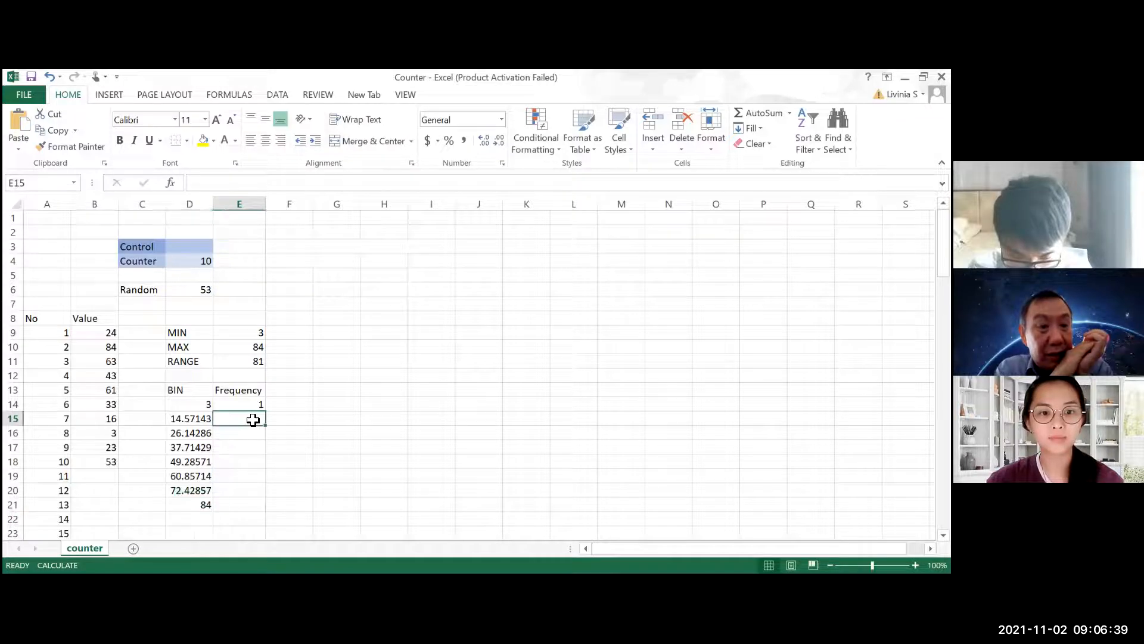
click(259, 404)
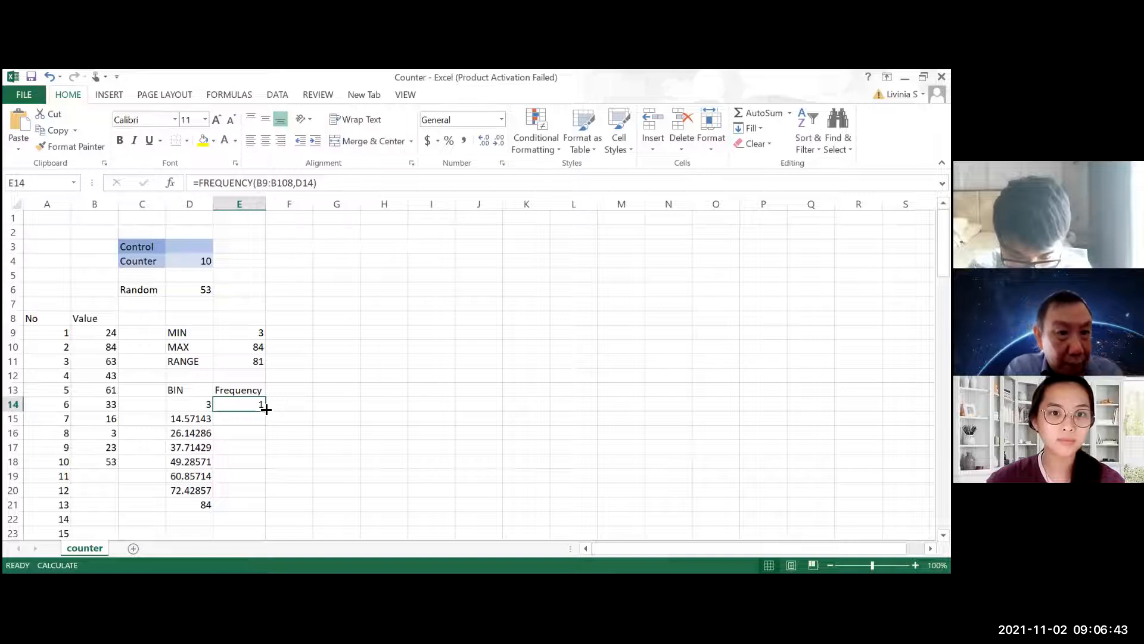
double_click(260, 406)
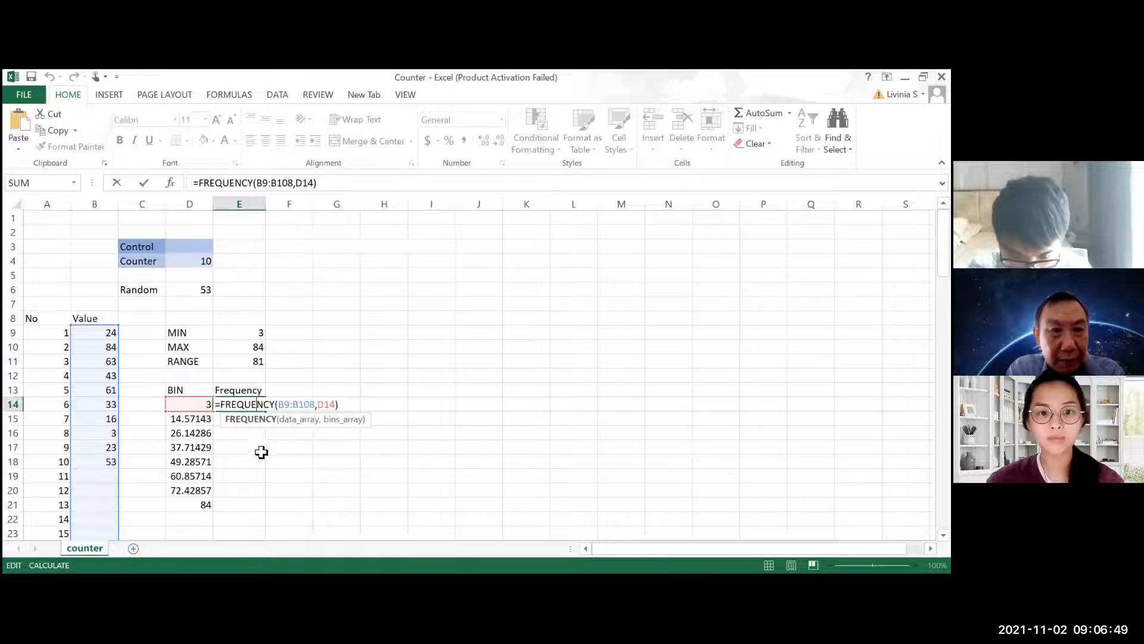
double_click(327, 405)
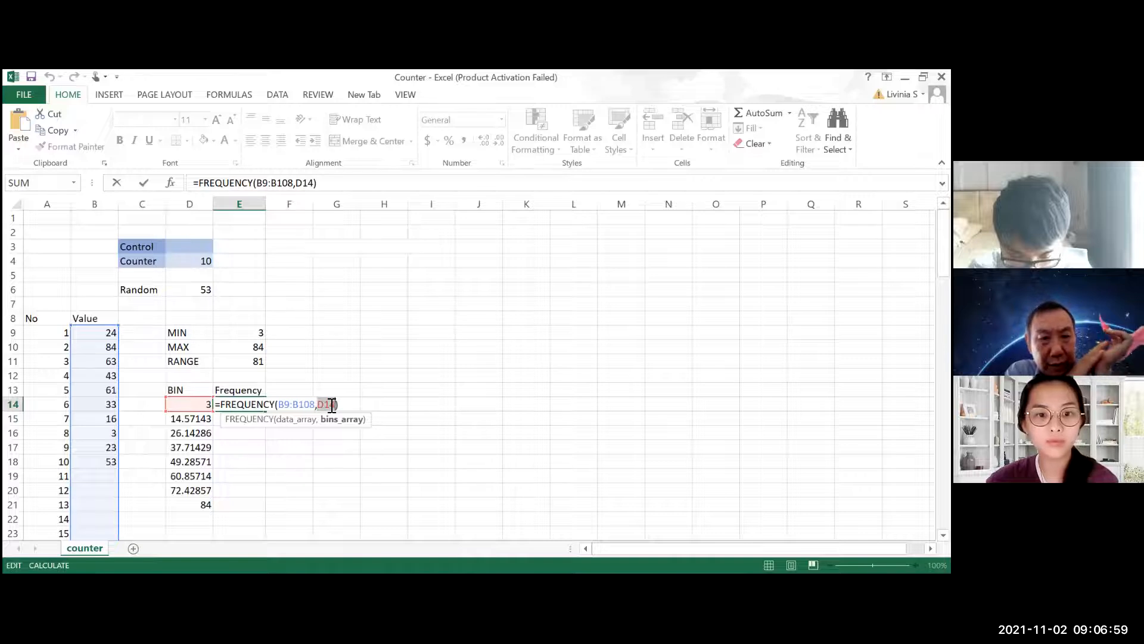
click(203, 406)
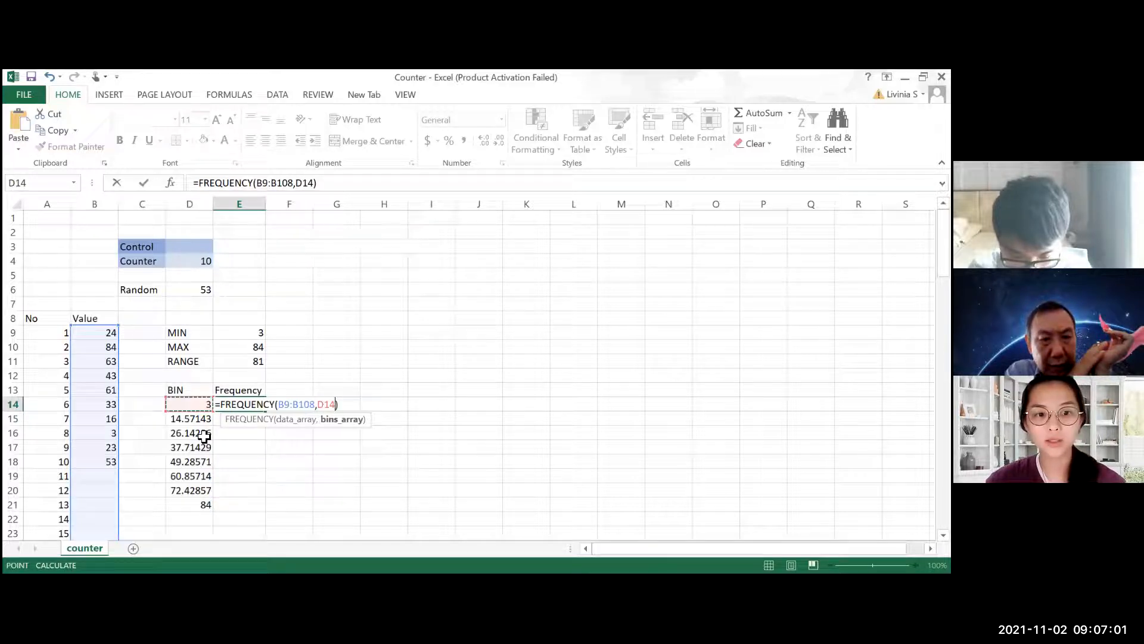
shift+click(202, 502)
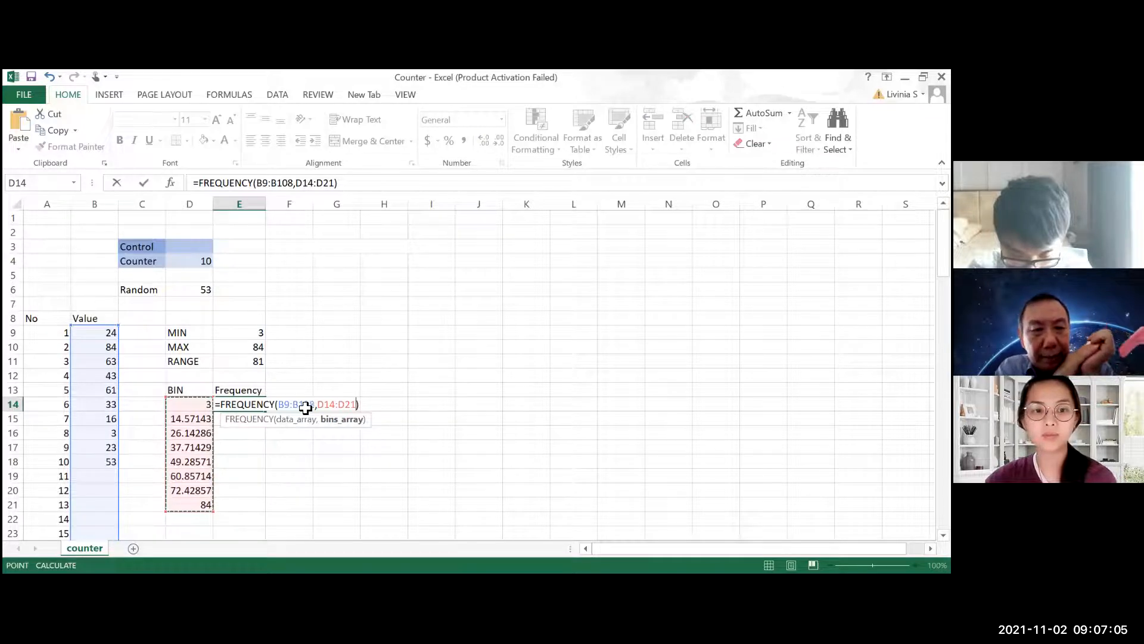
key(Return)
click(255, 407)
mouse_move(264, 410)
mouse_down()
mouse_move(242, 506)
mouse_move(261, 407)
mouse_up()
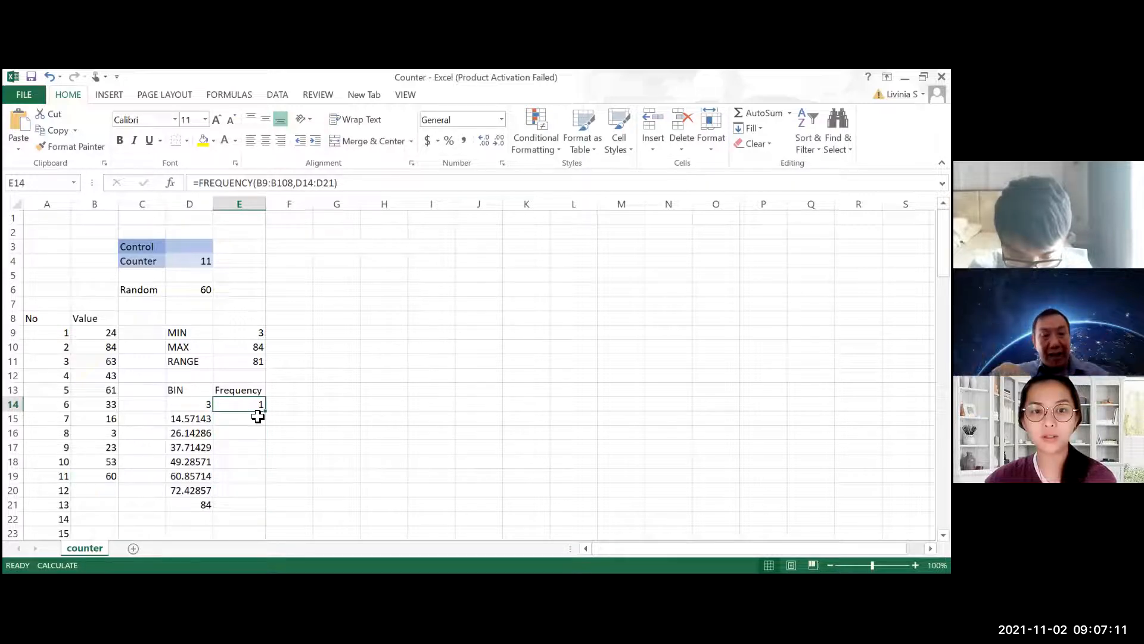
drag(242, 505, 250, 404)
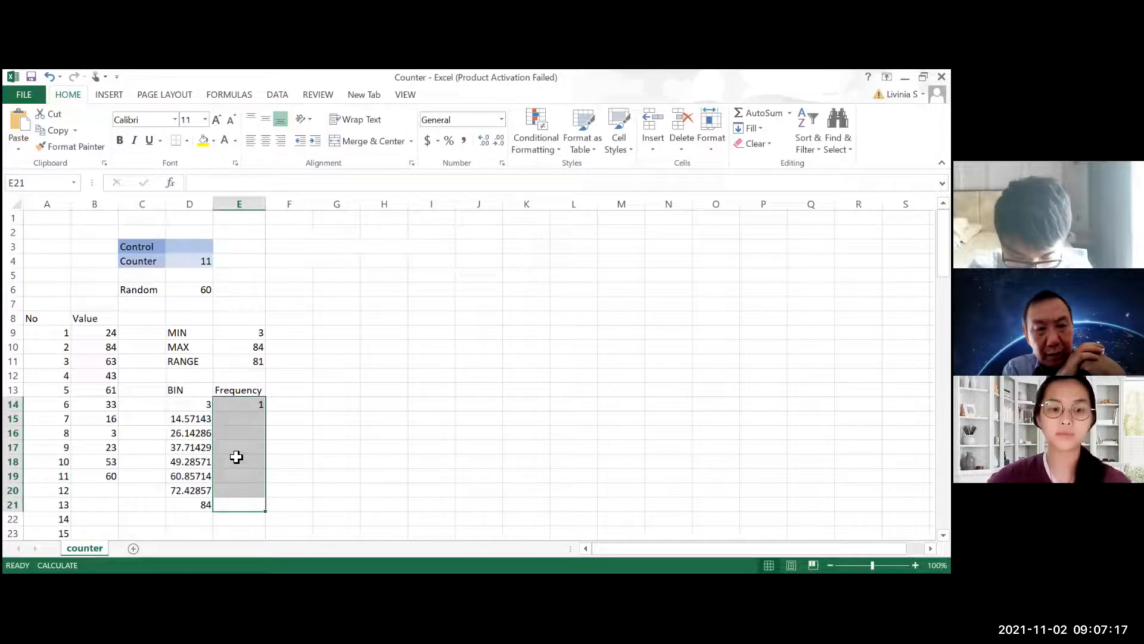
key(F2)
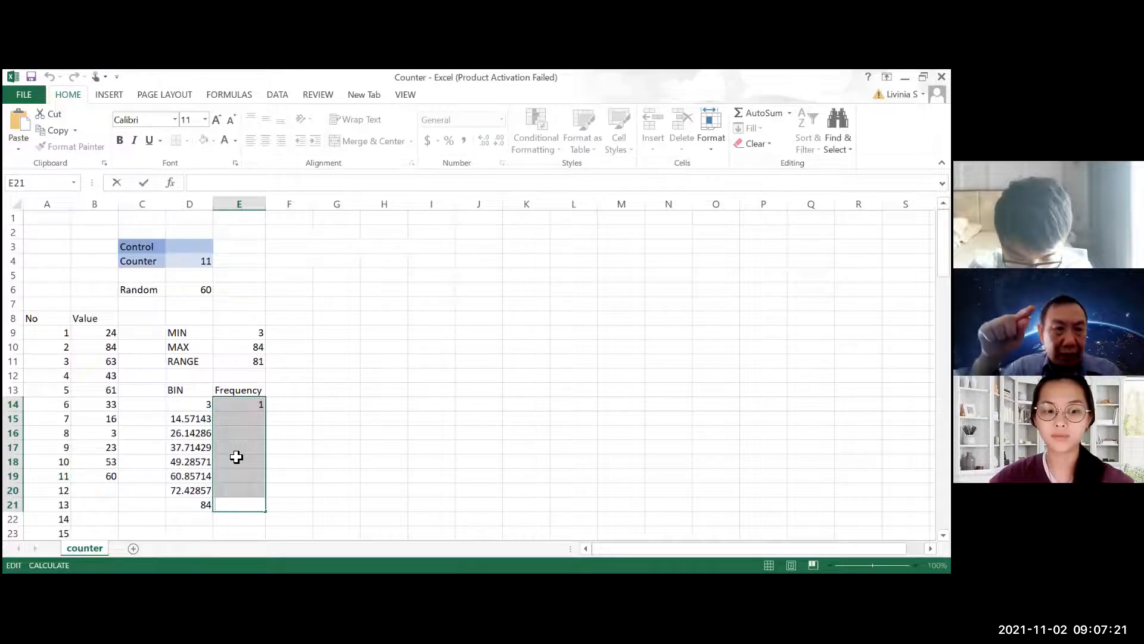
click(346, 444)
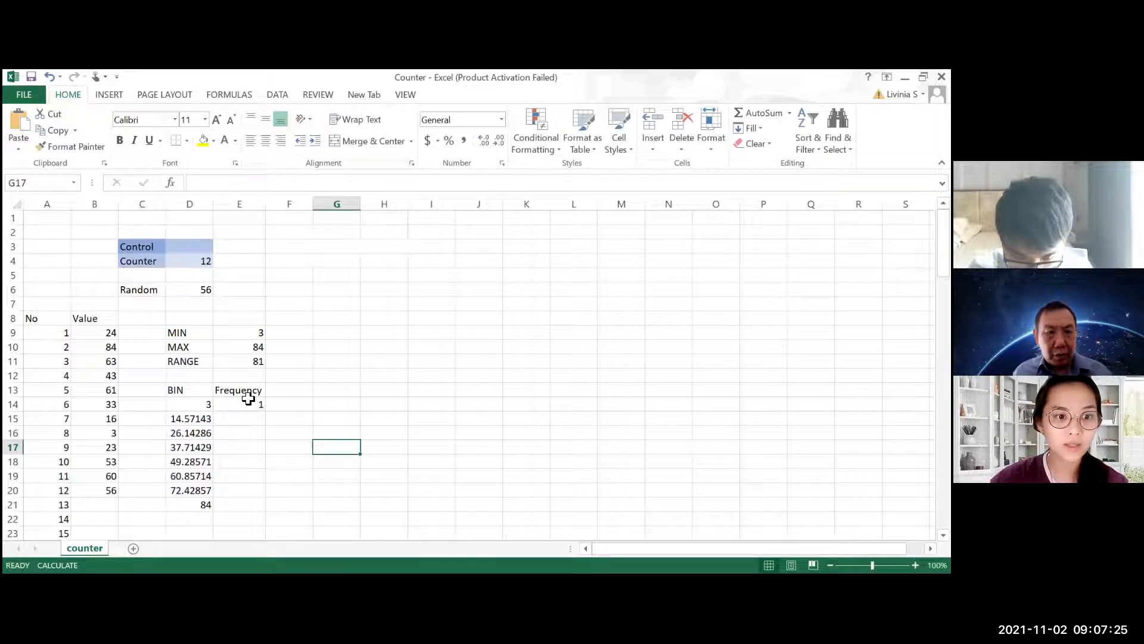
Enter =FREQUENCY(B9:B108,D14:D21) as an array formula across E14:E21
drag(248, 402, 243, 504)
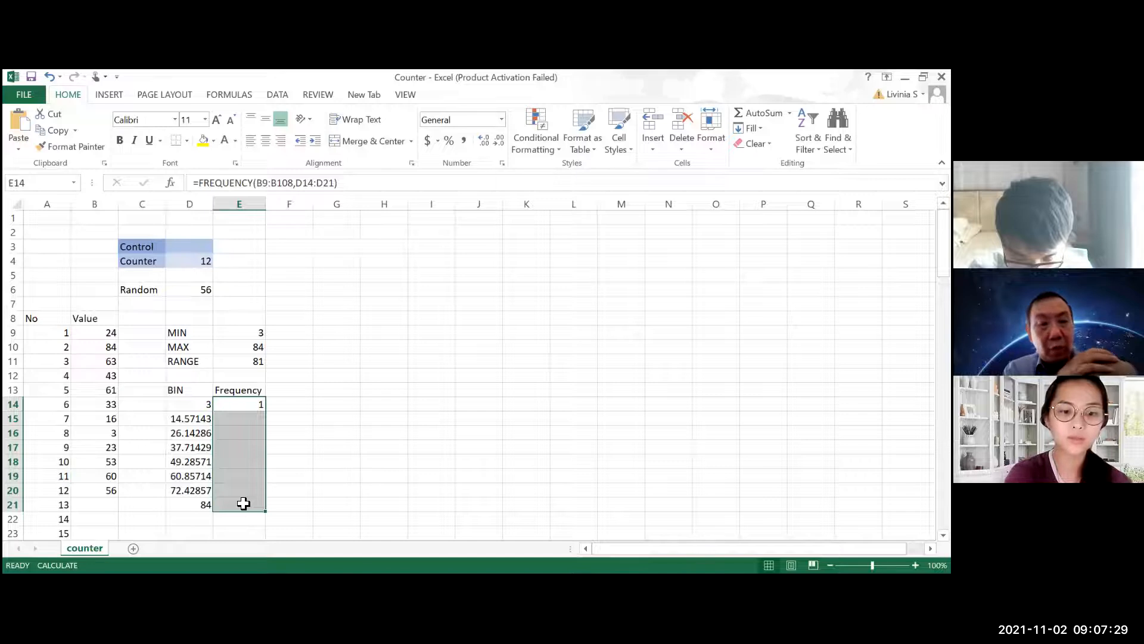
key(F2)
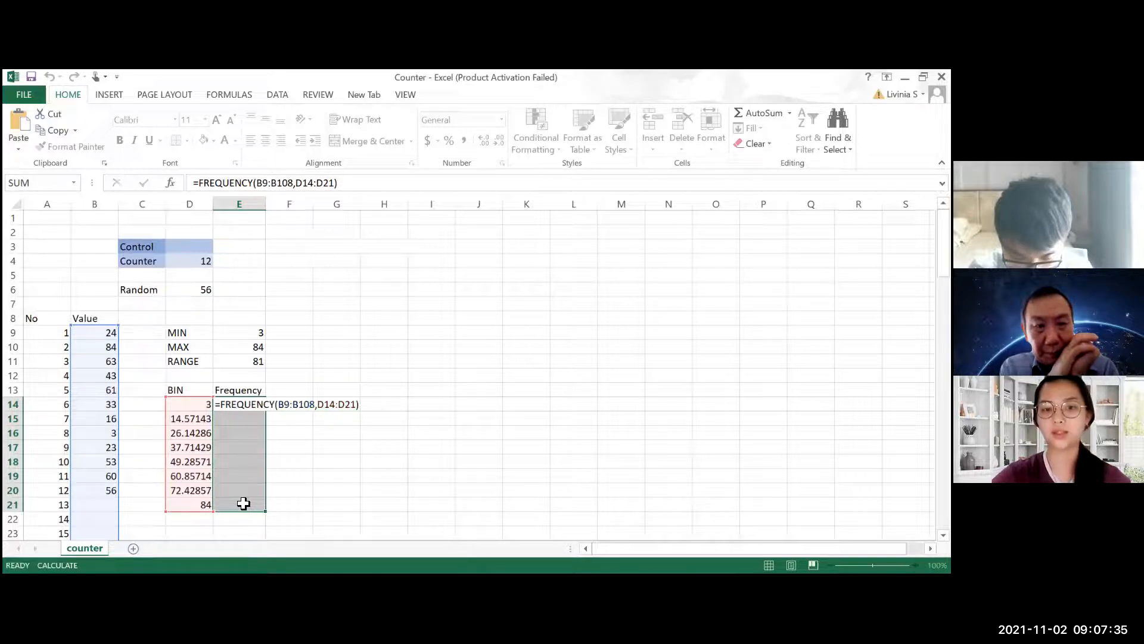
key(ctrl+shift+Return)
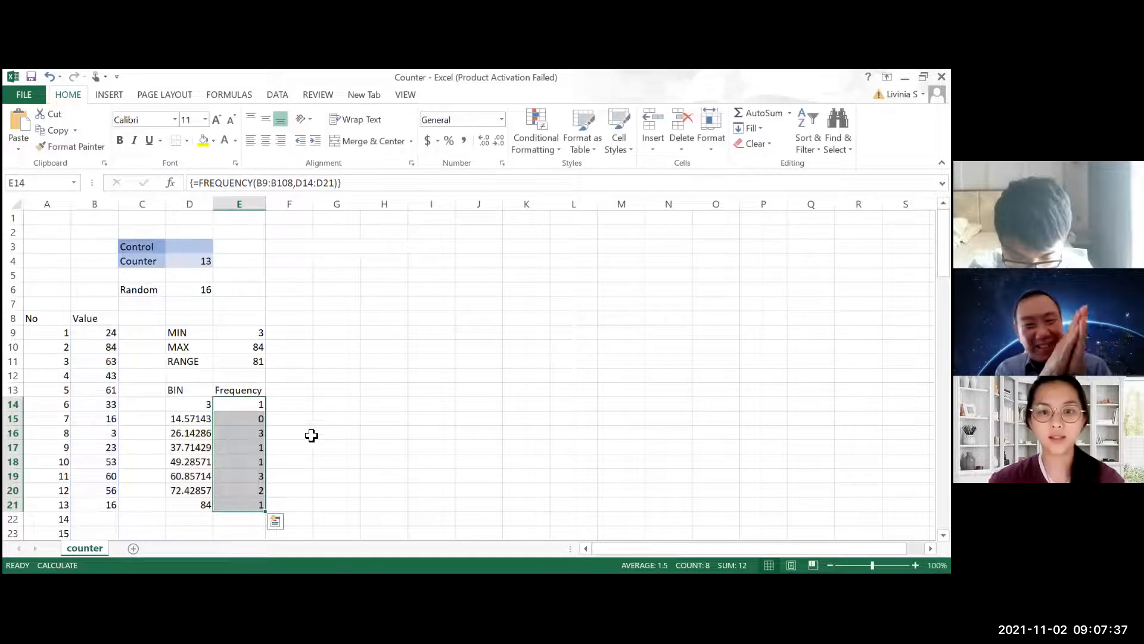
Add the column heading Prob in F13 beside the Frequency heading
click(300, 394)
text(Prob)
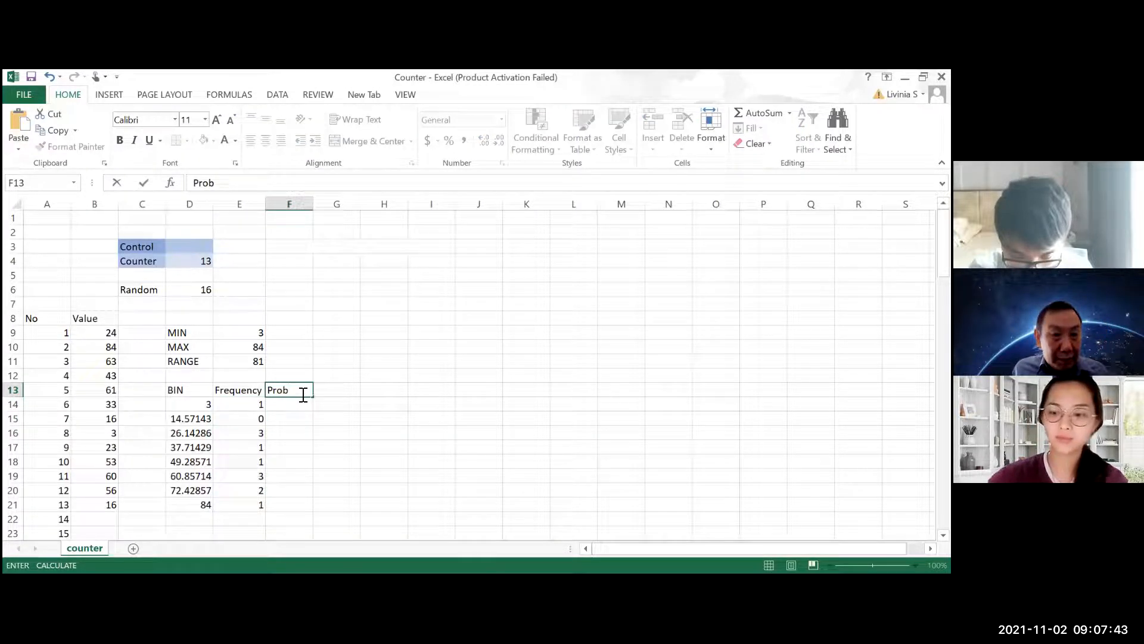
key(Return)
Total the frequencies in E22 with the formula =SUM(E14:E21)
click(255, 523)
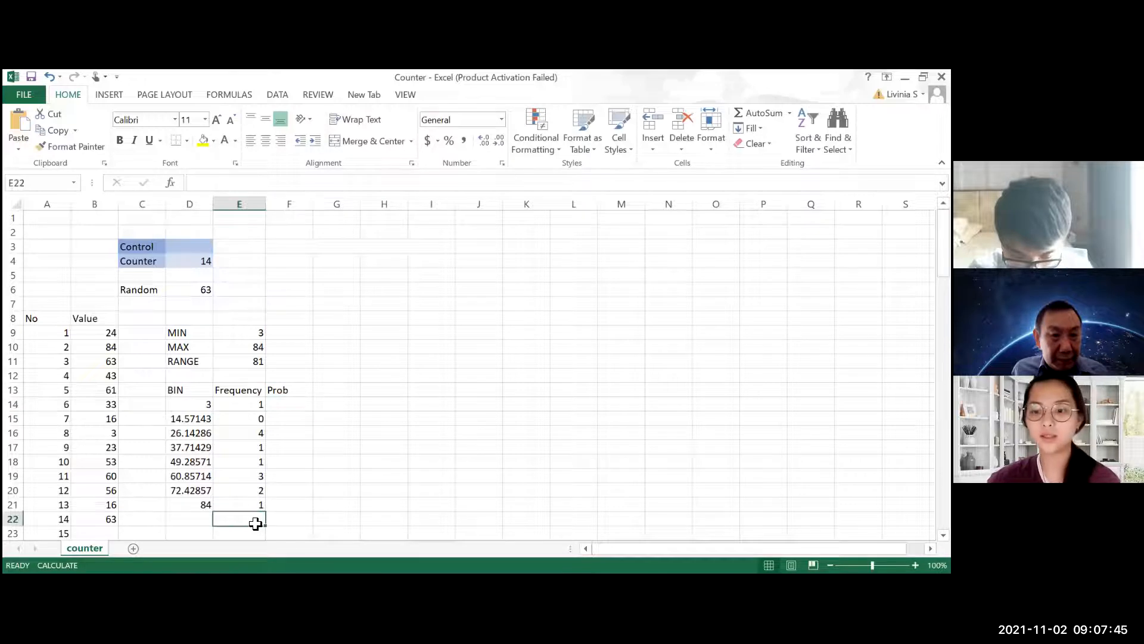
text(=)
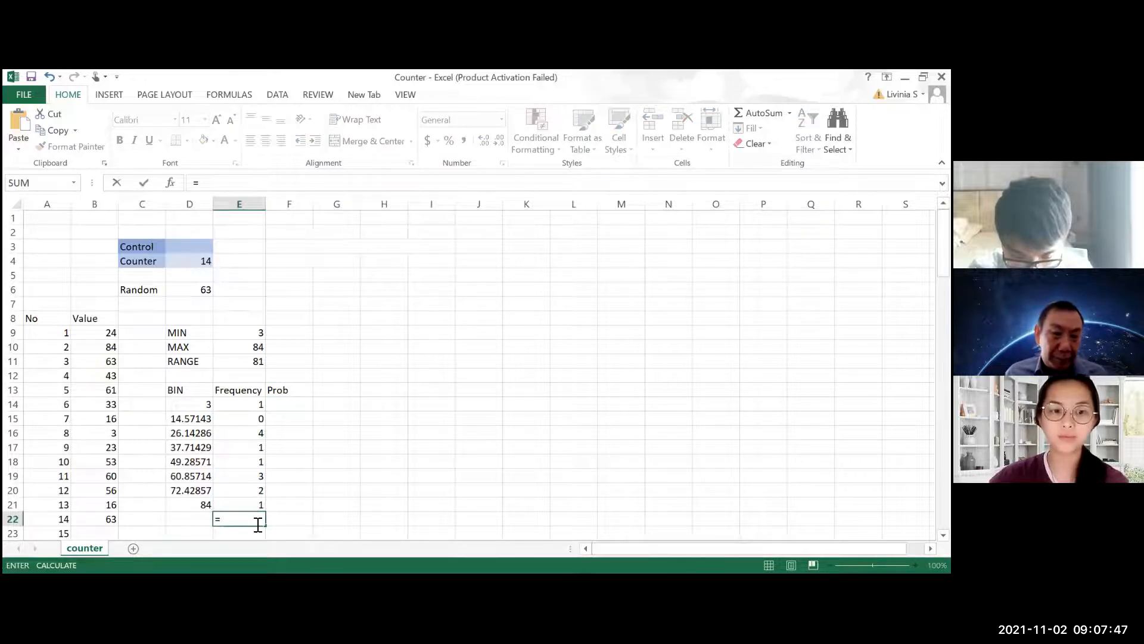
text(s)
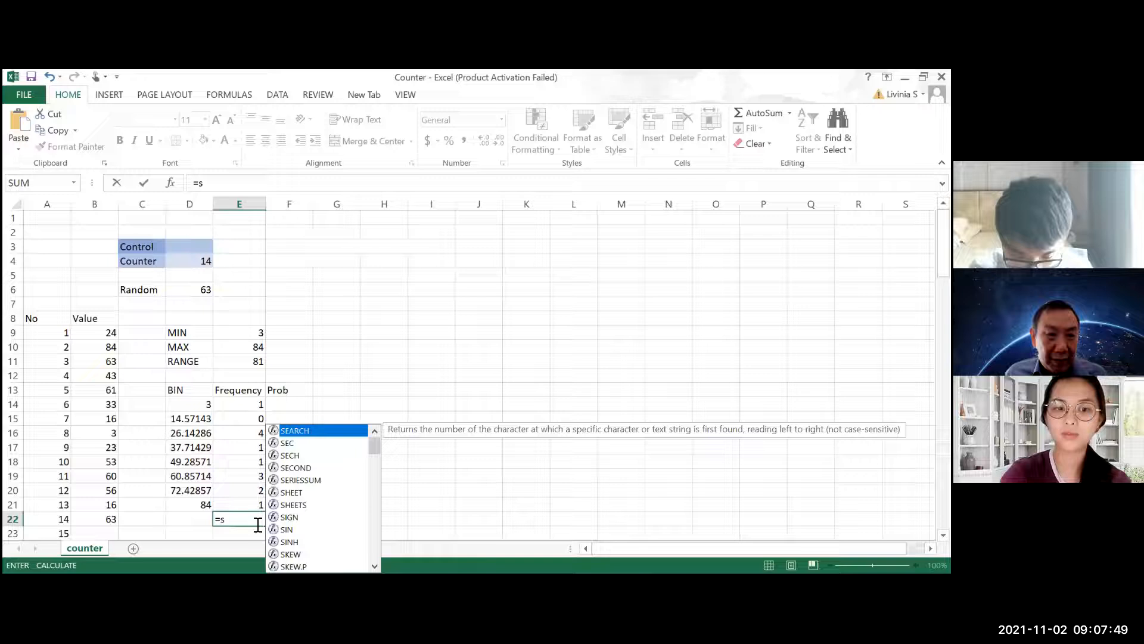
text(um()
click(245, 404)
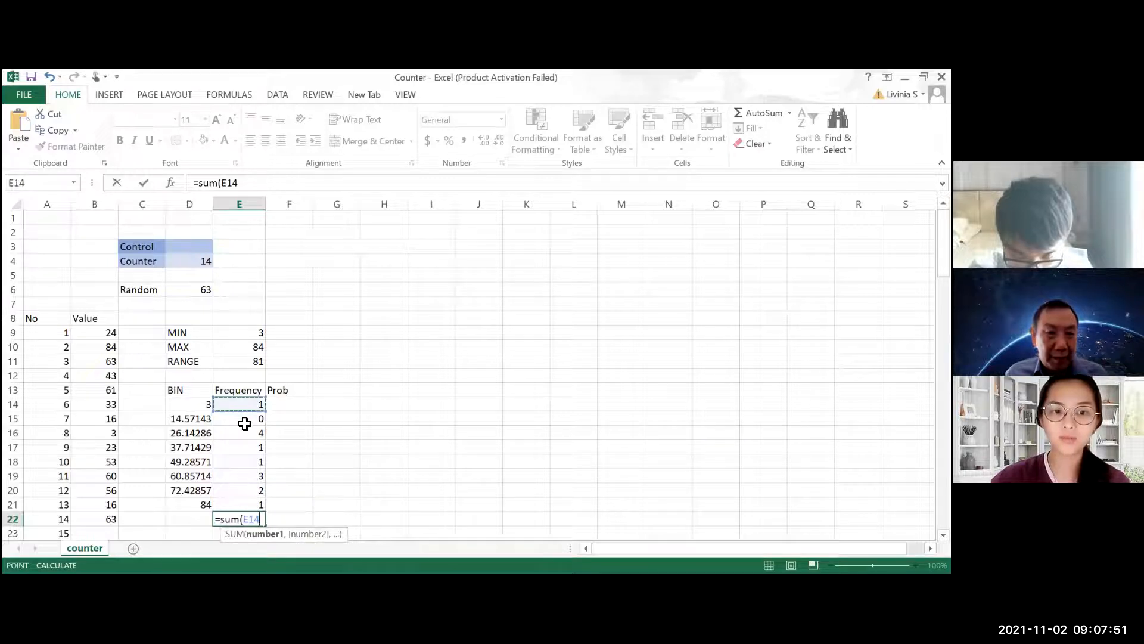
drag(249, 502, 249, 505)
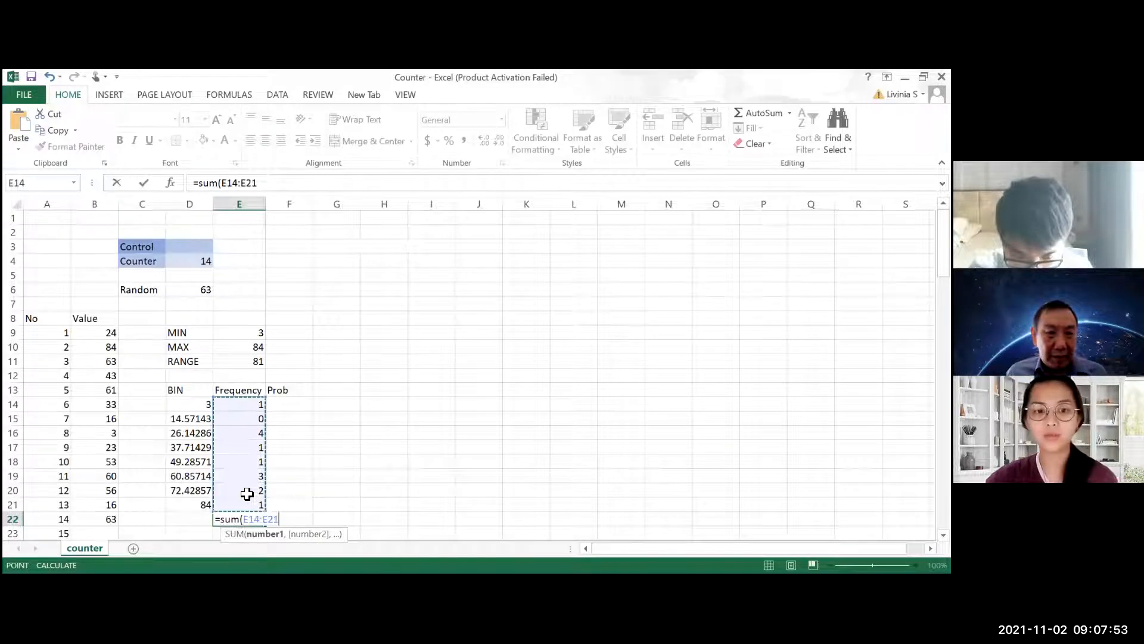
key(Return)
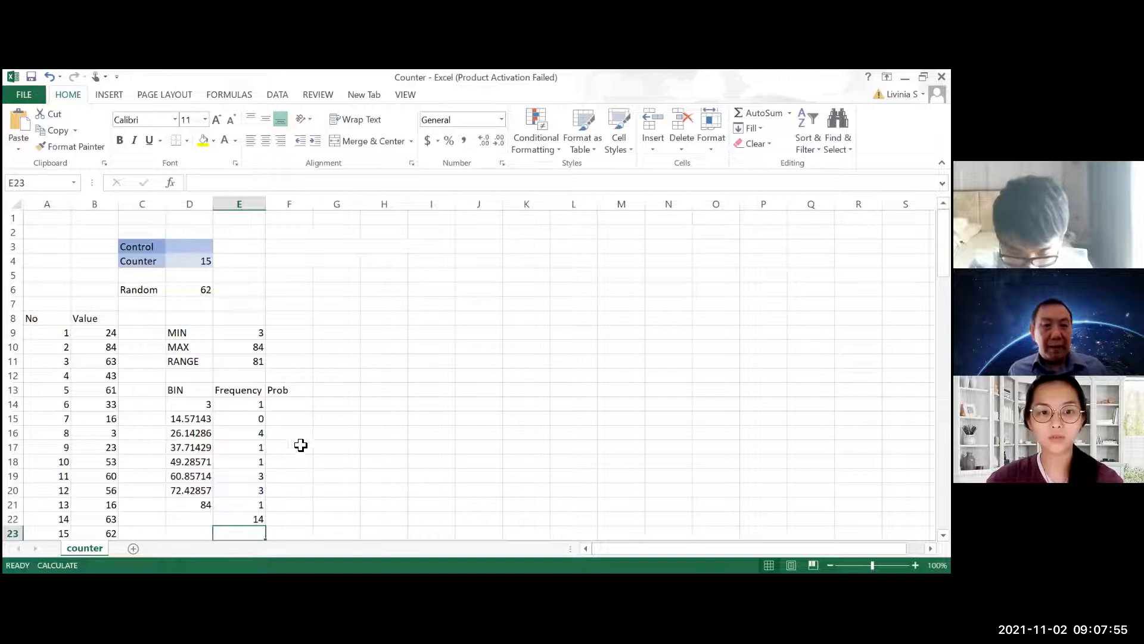
Enter the formula =E14/E22 in F14 to compute the first bin's probability
click(292, 404)
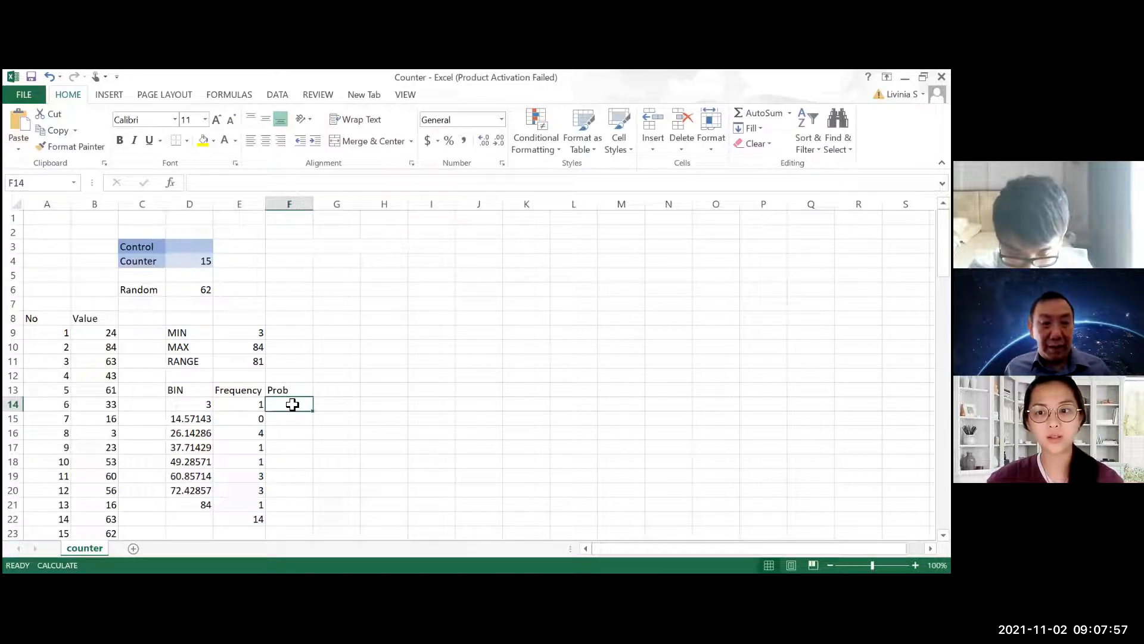
text(=)
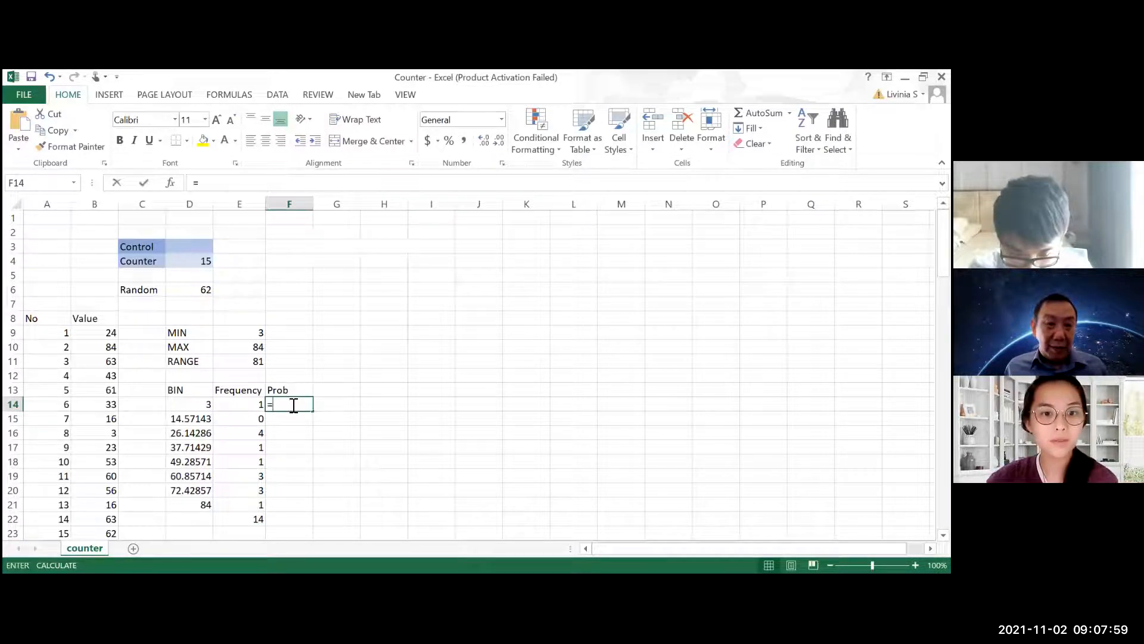
click(257, 404)
text(/)
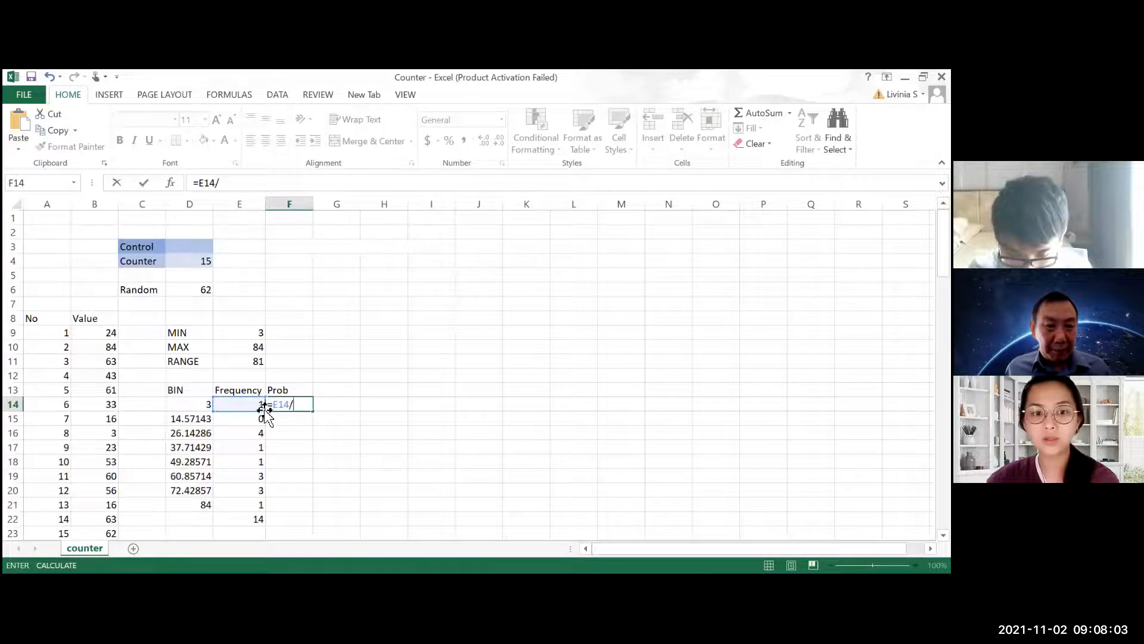
click(237, 519)
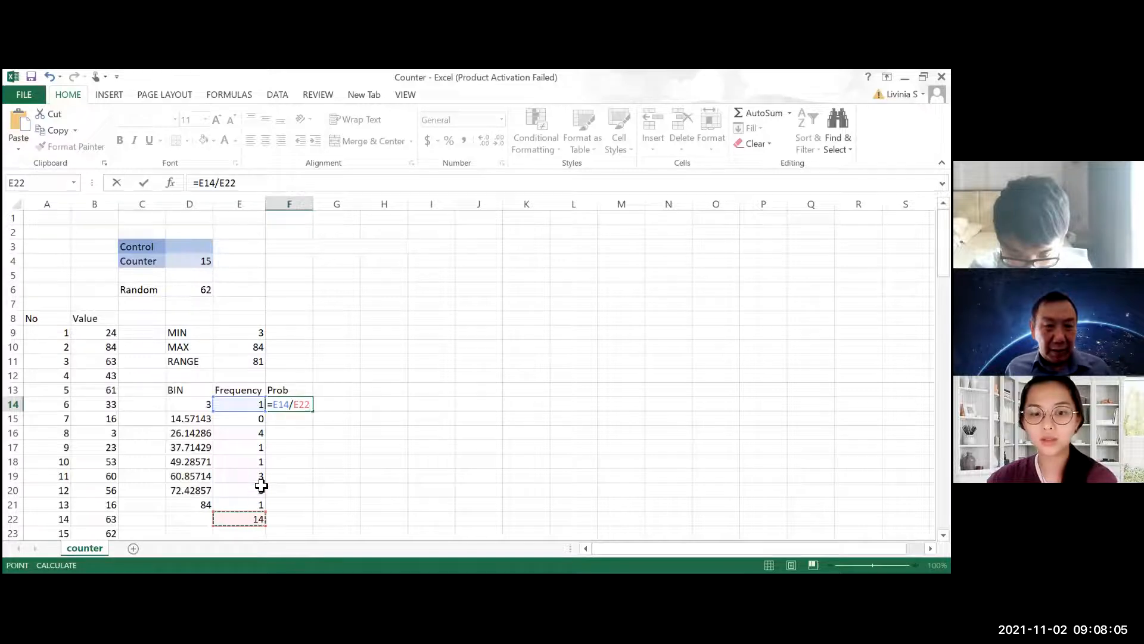
key(Return)
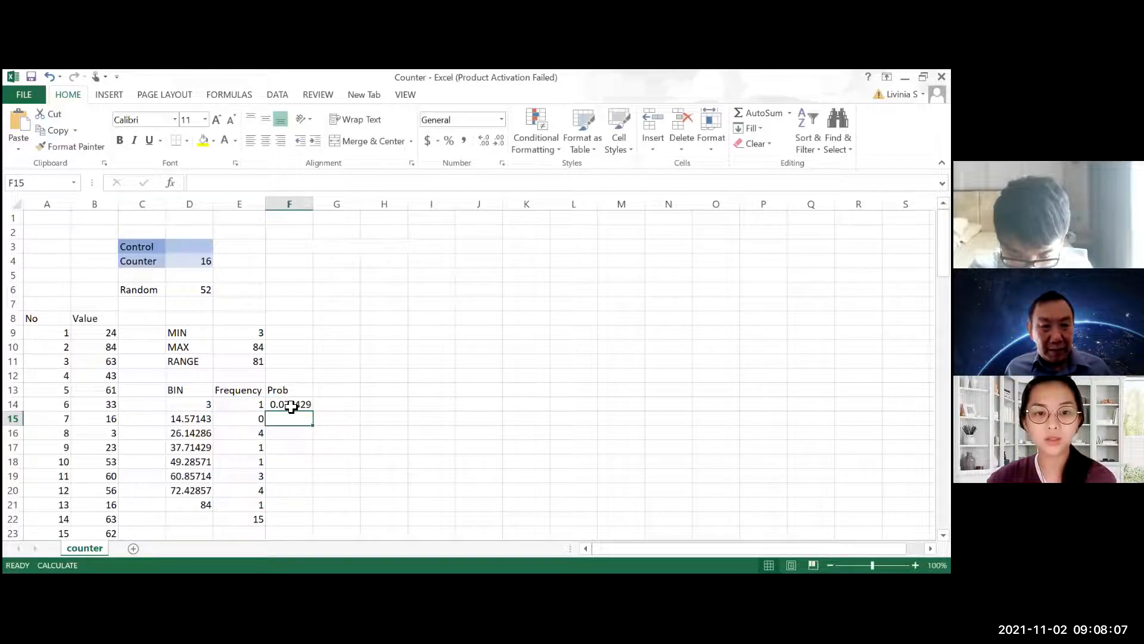
Try to fill the probability formula from F14 down to F21, and inspect the copied formula in F15
click(298, 403)
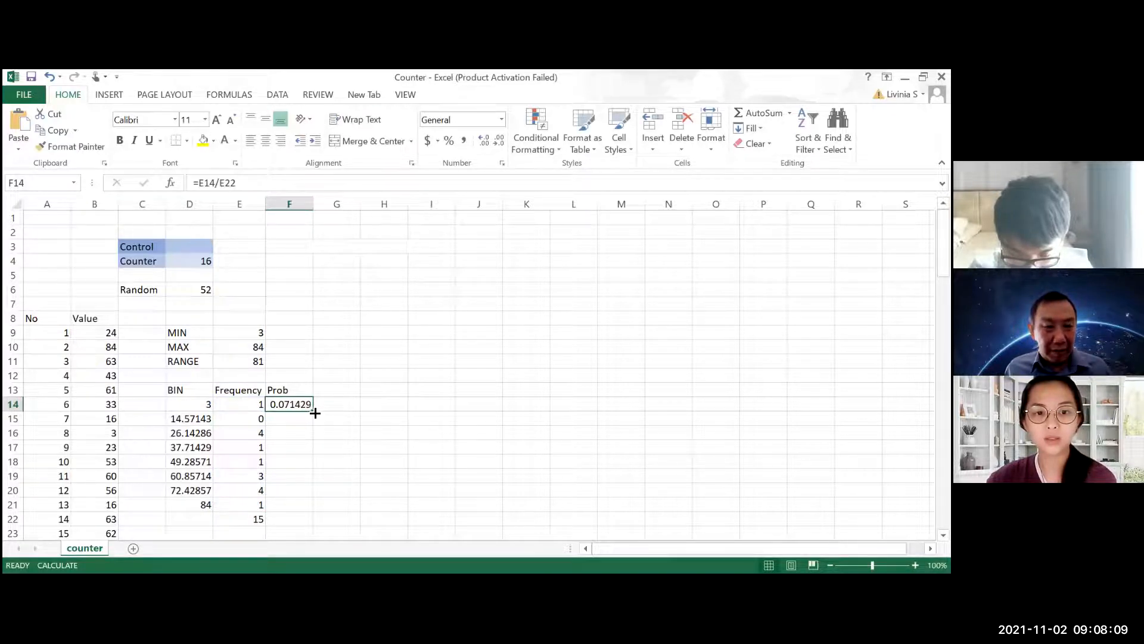
drag(315, 413, 297, 511)
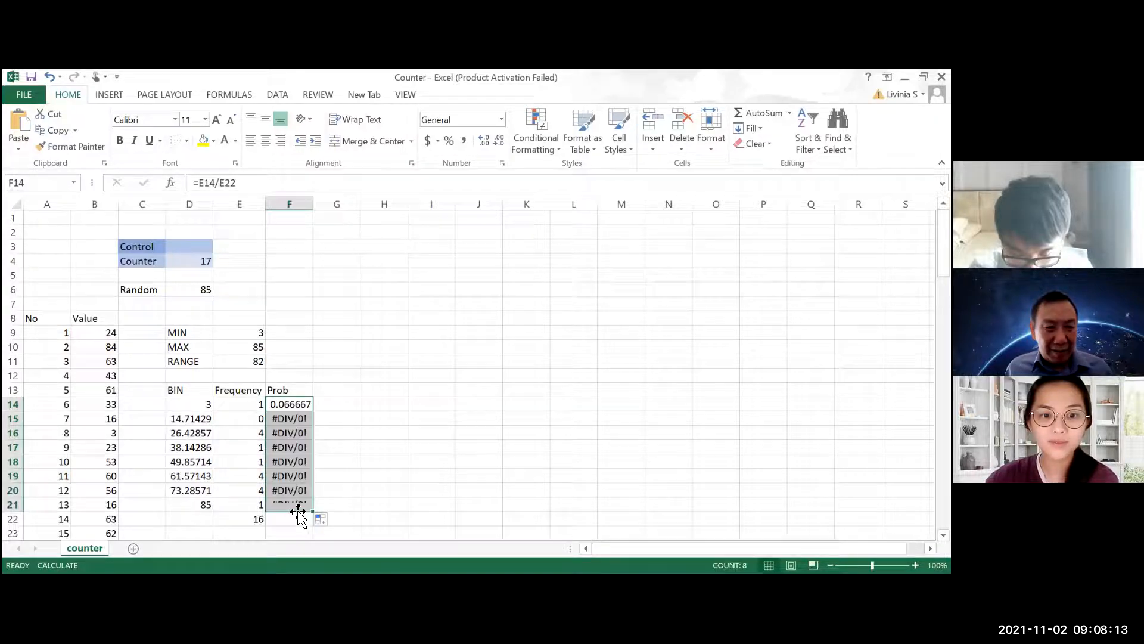
click(299, 498)
double_click(294, 419)
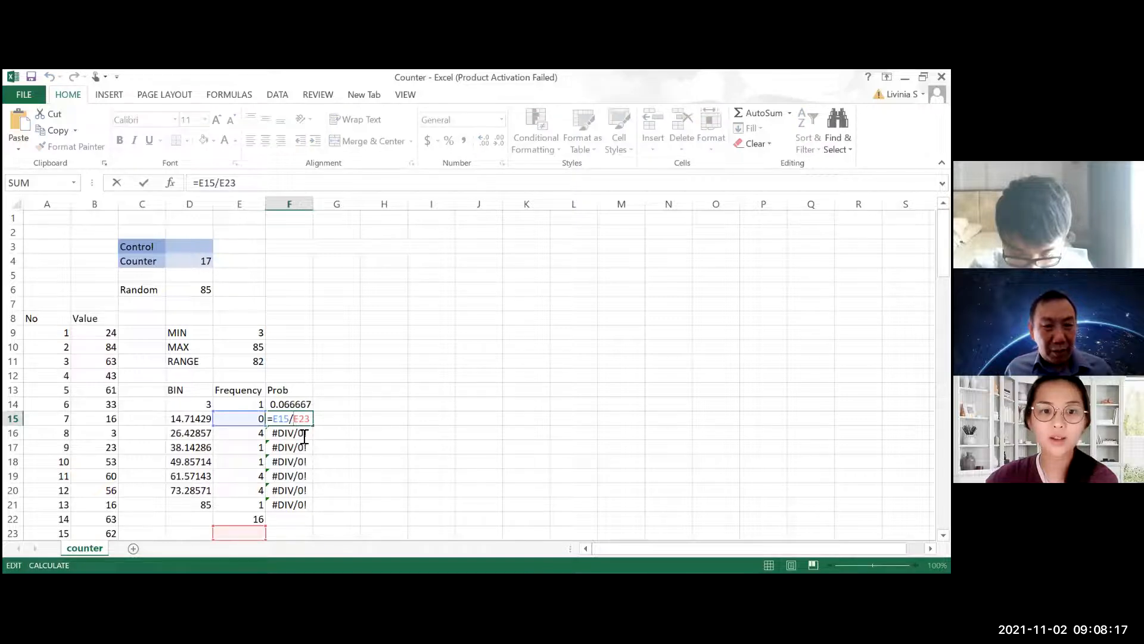
key(Escape)
Make the total reference in F14 absolute so the formula reads =E14/$E$22
click(297, 404)
click(243, 183)
double_click(229, 183)
key(F4)
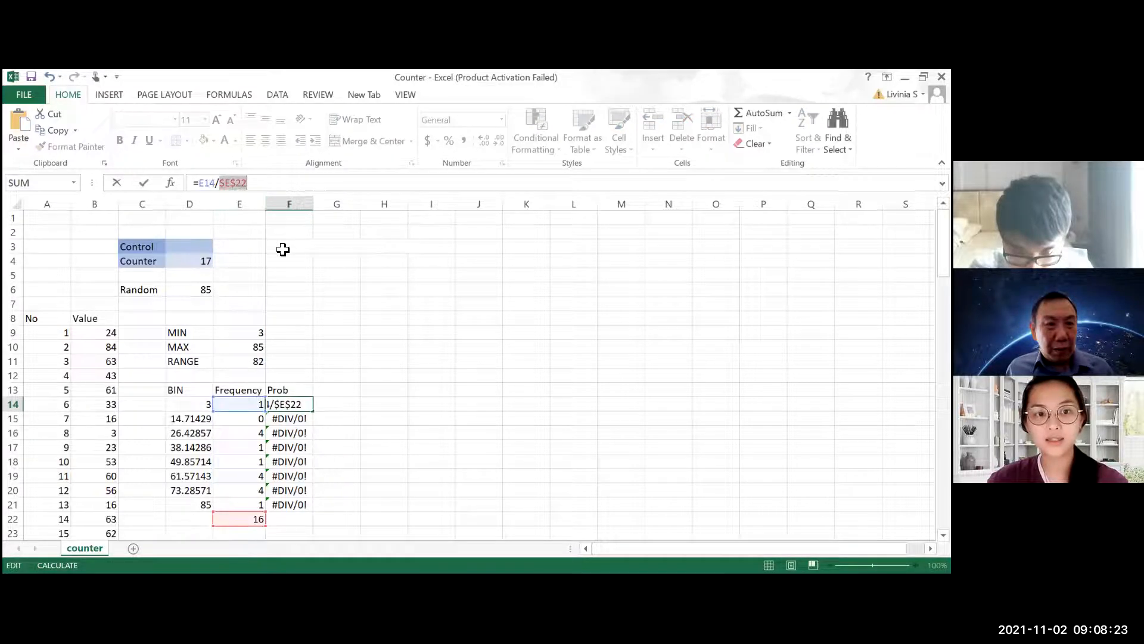
key(Return)
Fill the corrected probability formula from F14 down to F21
click(302, 406)
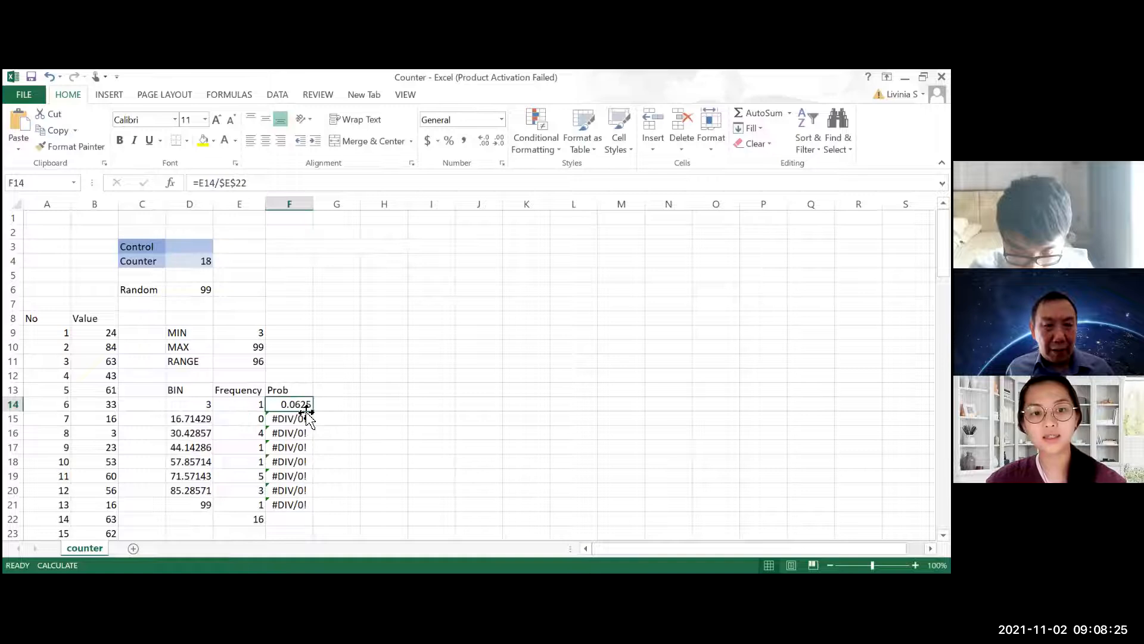
drag(309, 413, 306, 507)
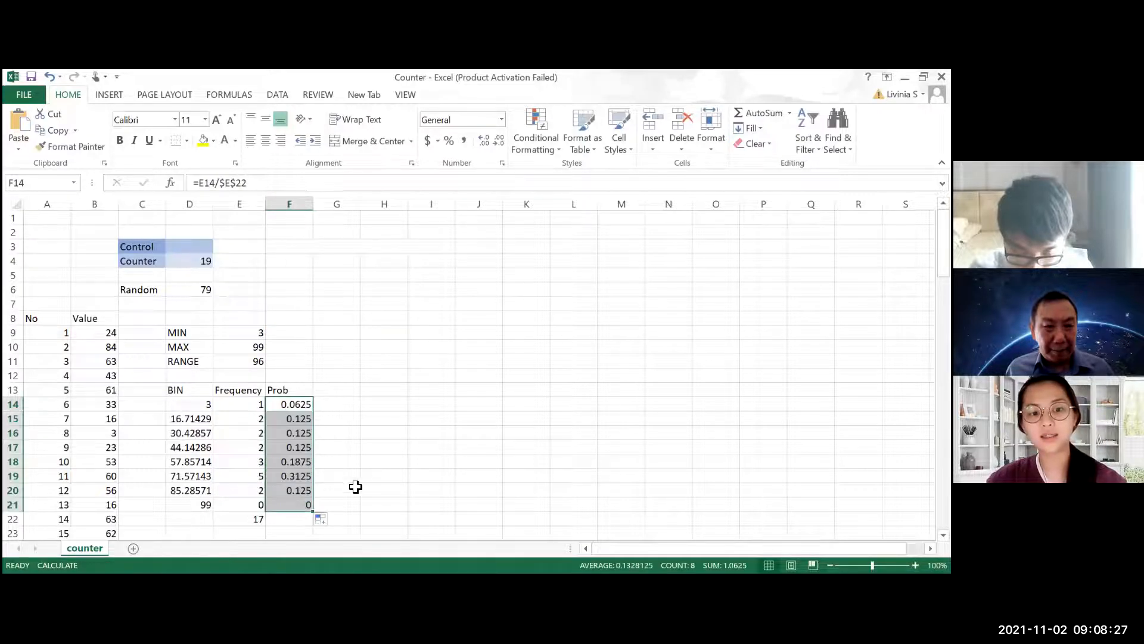
click(371, 463)
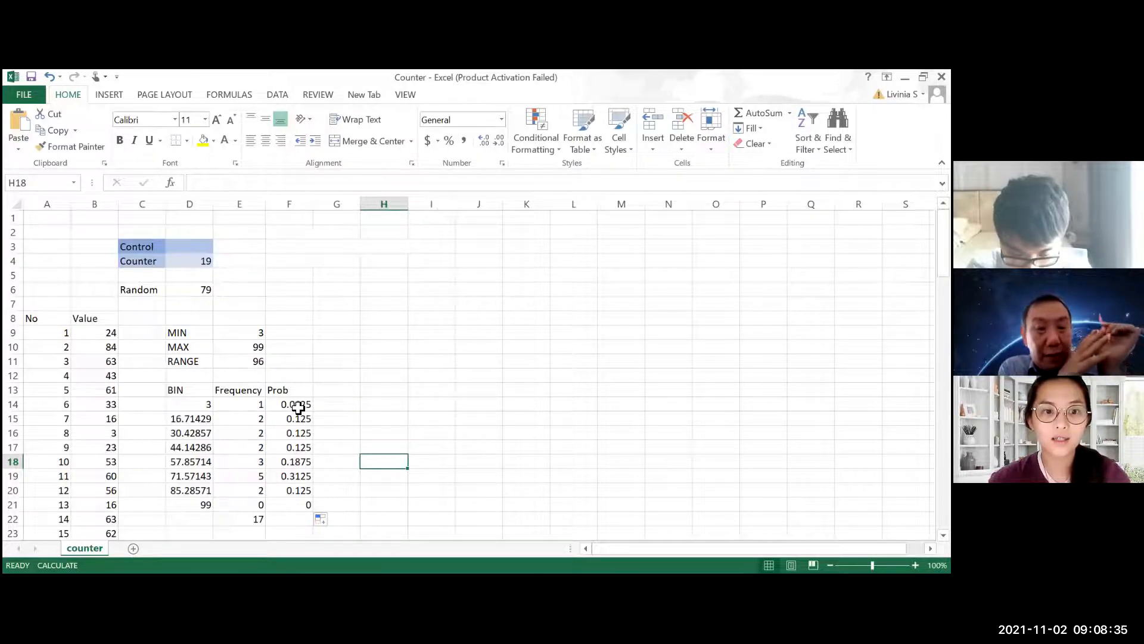
Insert a clustered column chart of the probabilities in F14:F21
drag(297, 404, 302, 505)
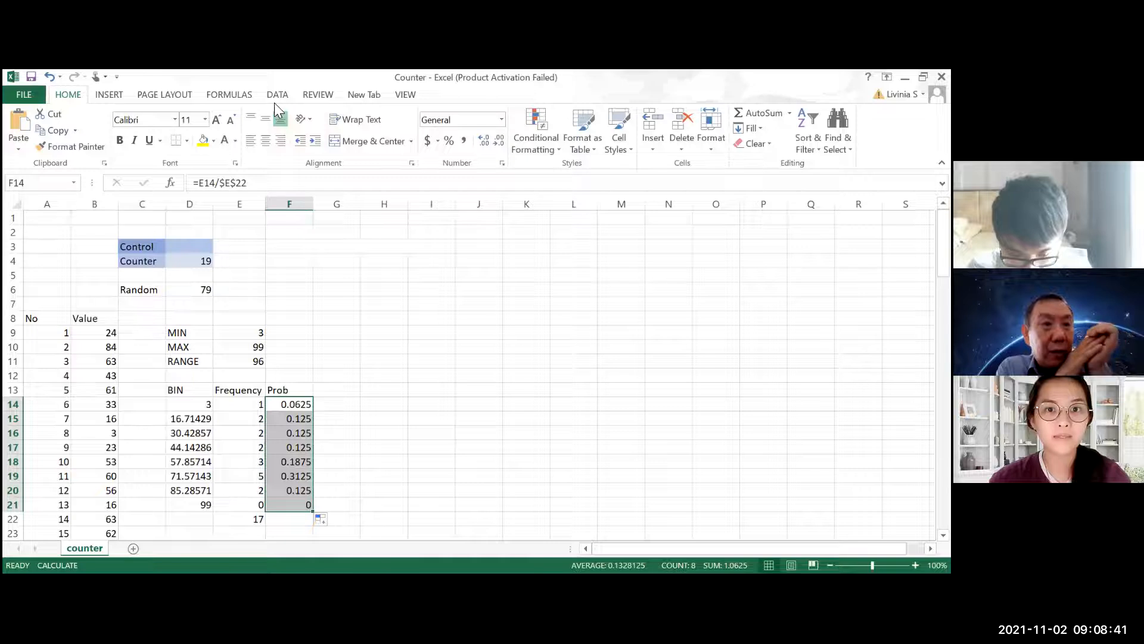
click(107, 94)
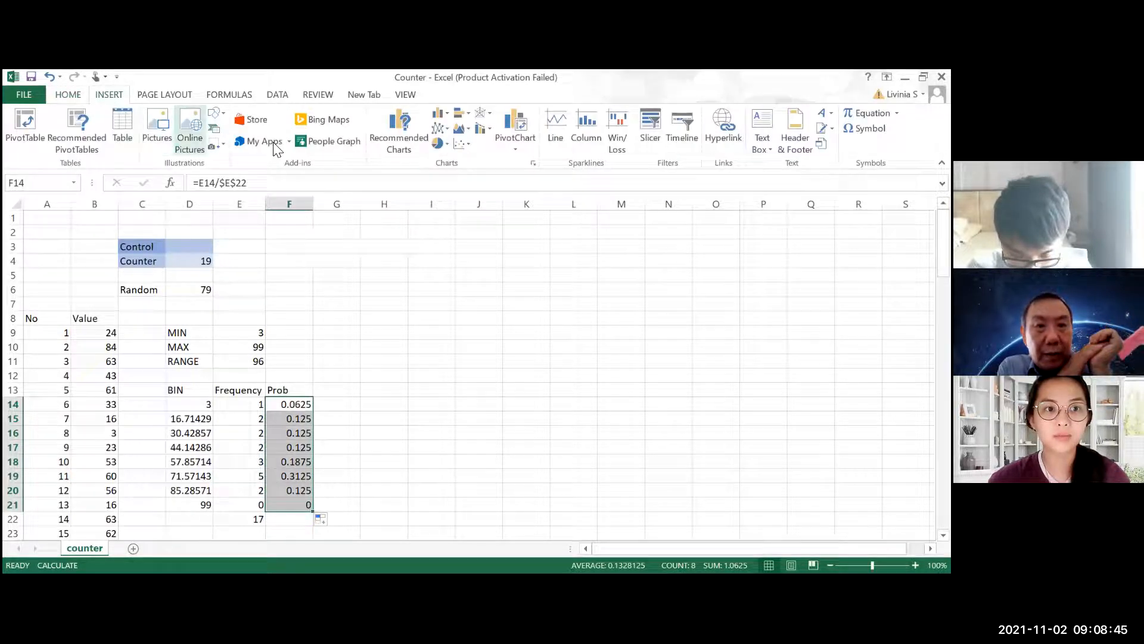
click(446, 113)
click(444, 114)
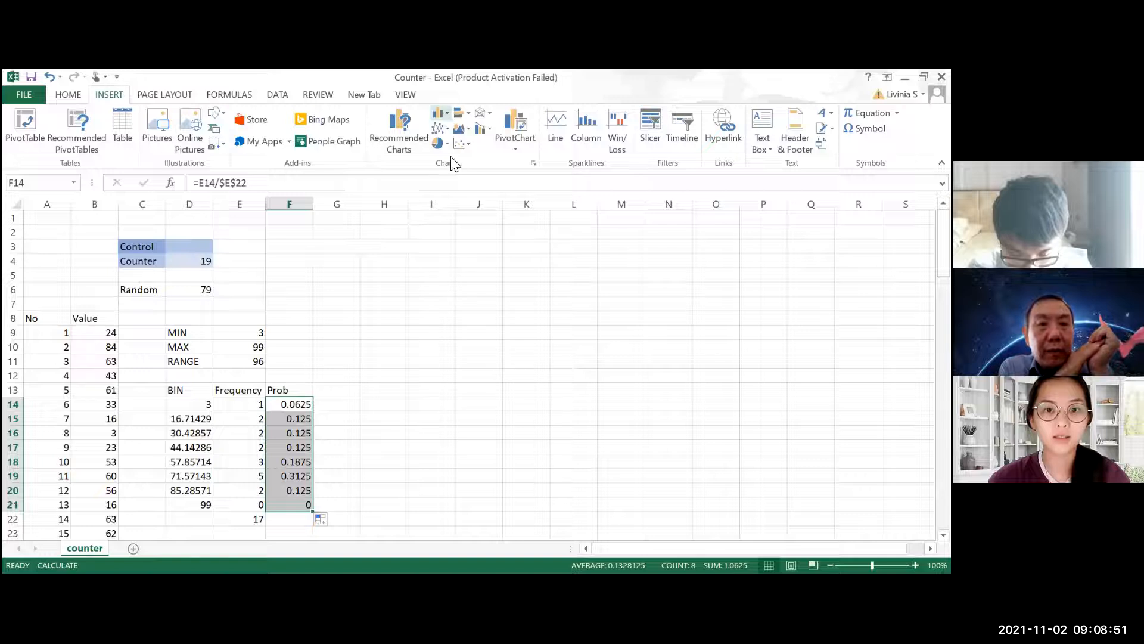
Replace the chart's placeholder title with "distribution"
click(547, 283)
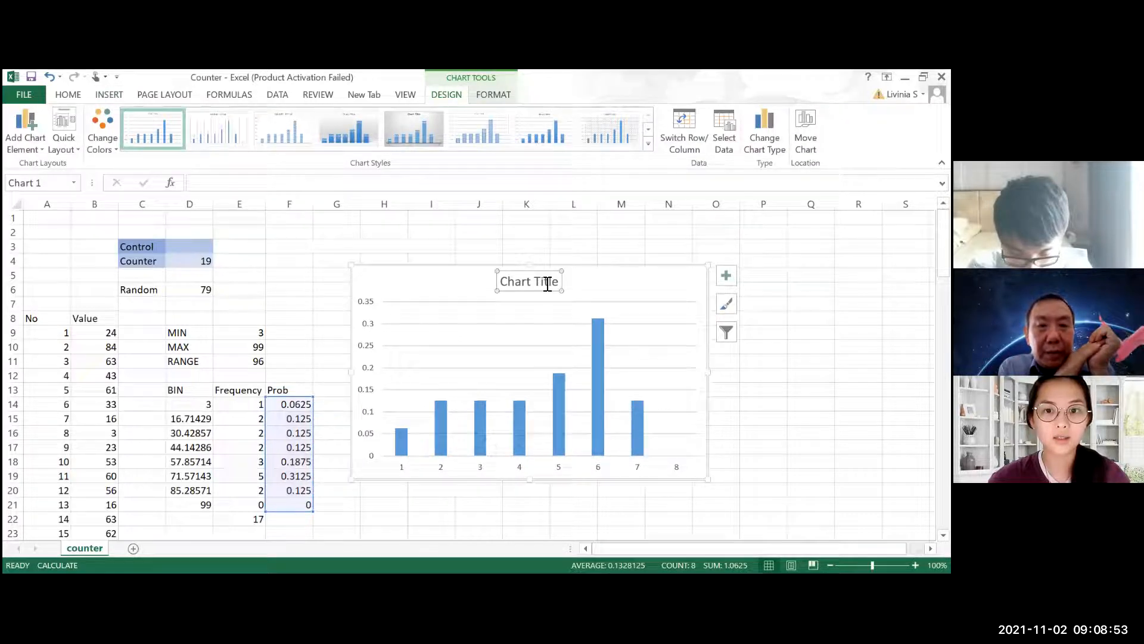
drag(508, 281, 549, 283)
text(d)
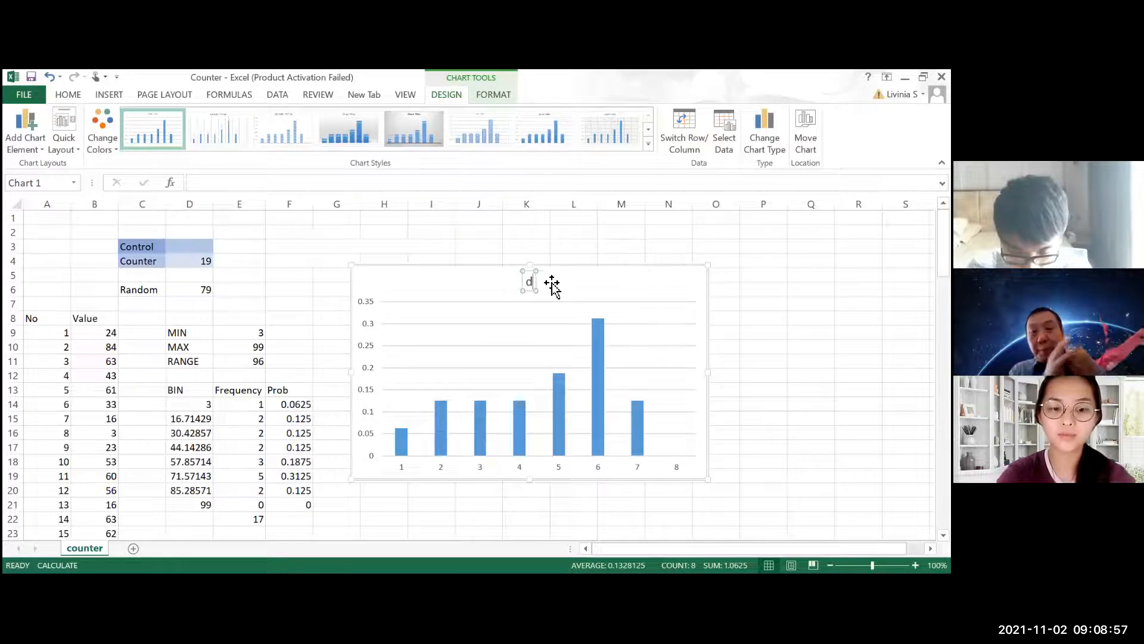
text(istri)
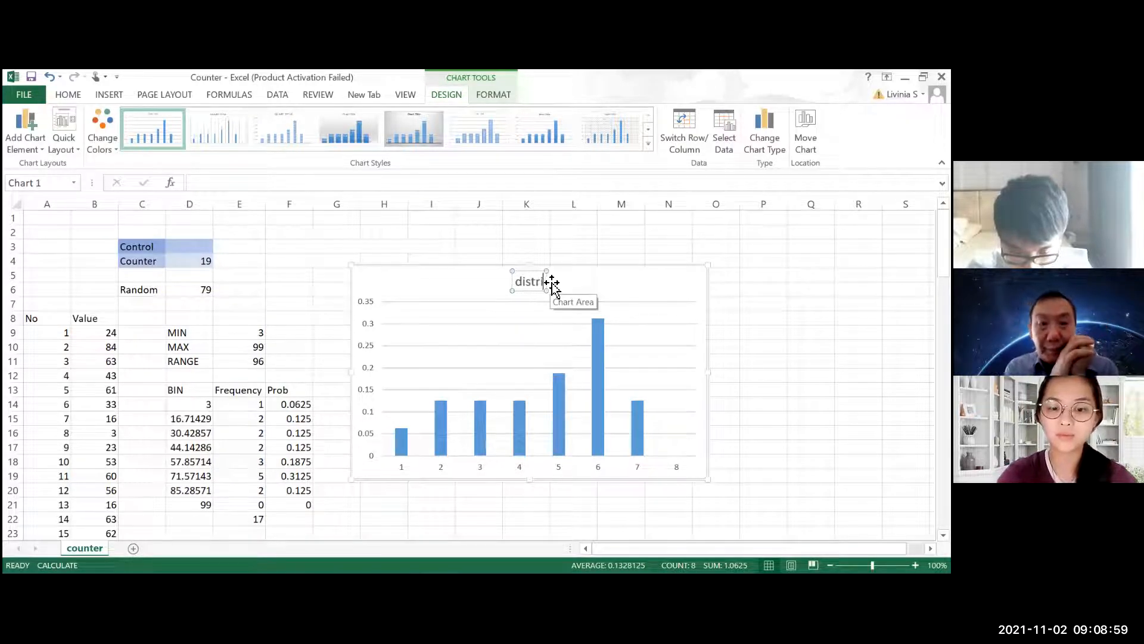
text(bution)
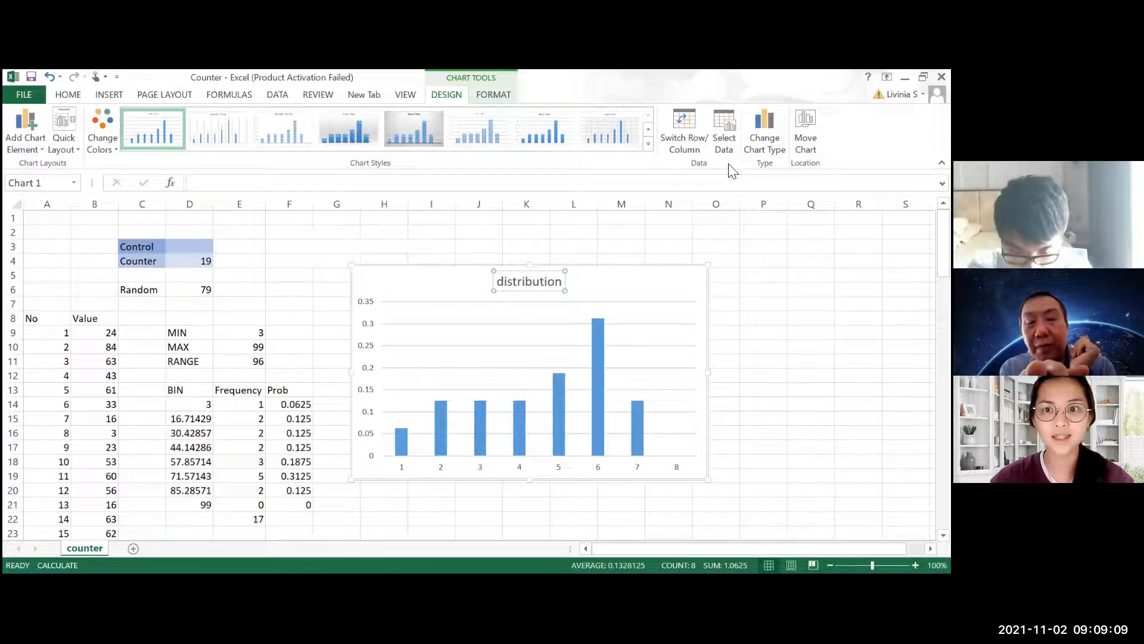
Set the chart's horizontal axis labels to the bin values in D14:D21
click(730, 146)
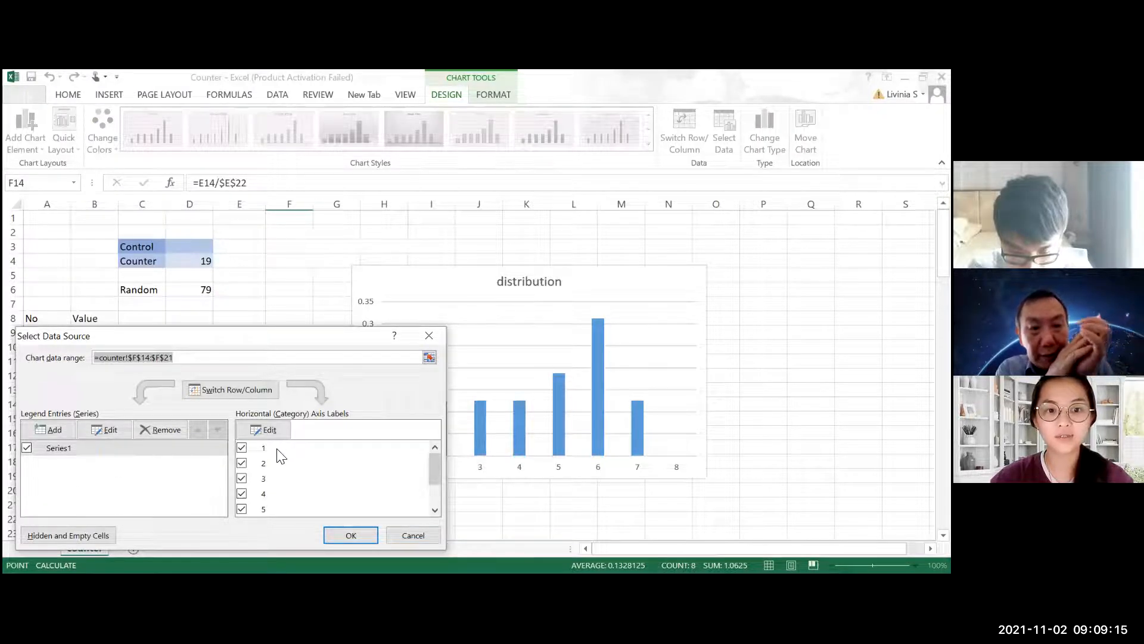
click(263, 431)
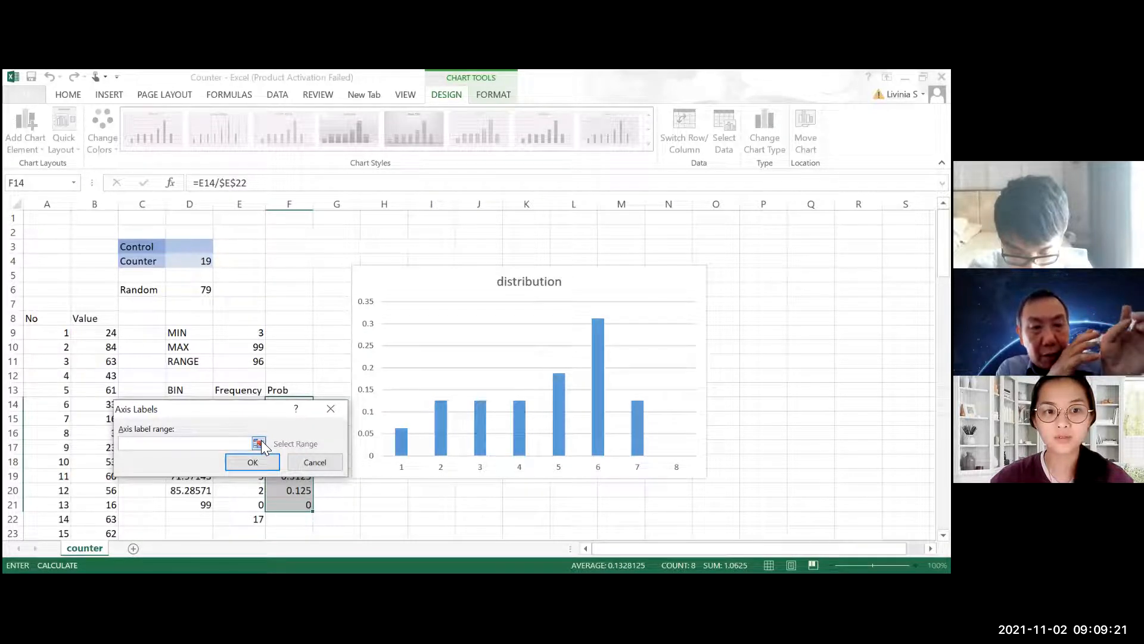
click(202, 405)
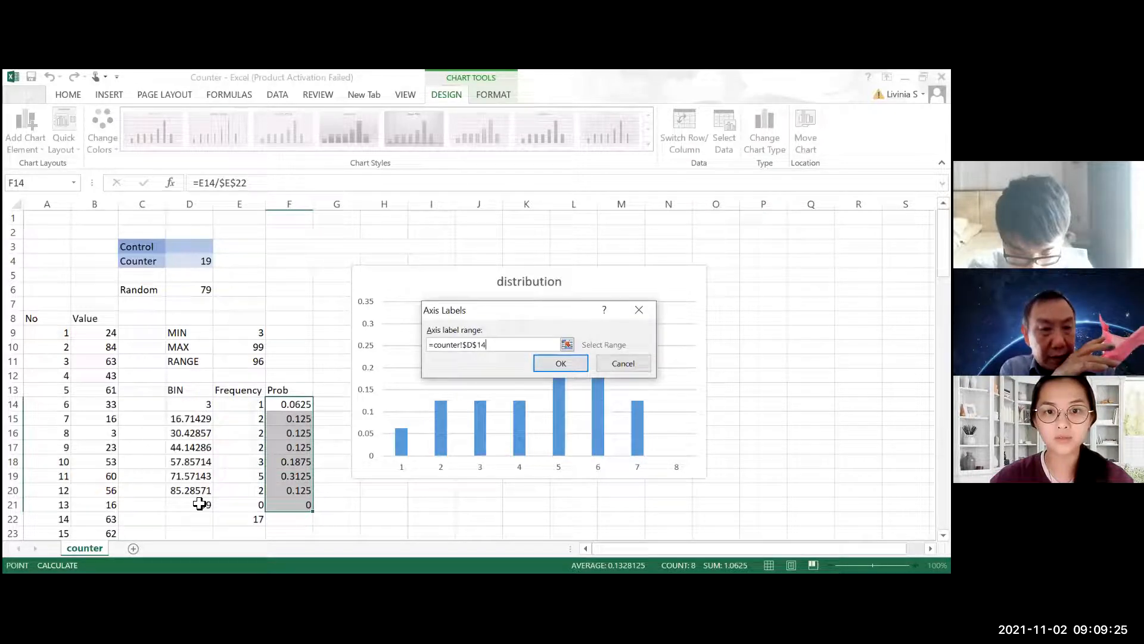
drag(199, 504, 199, 504)
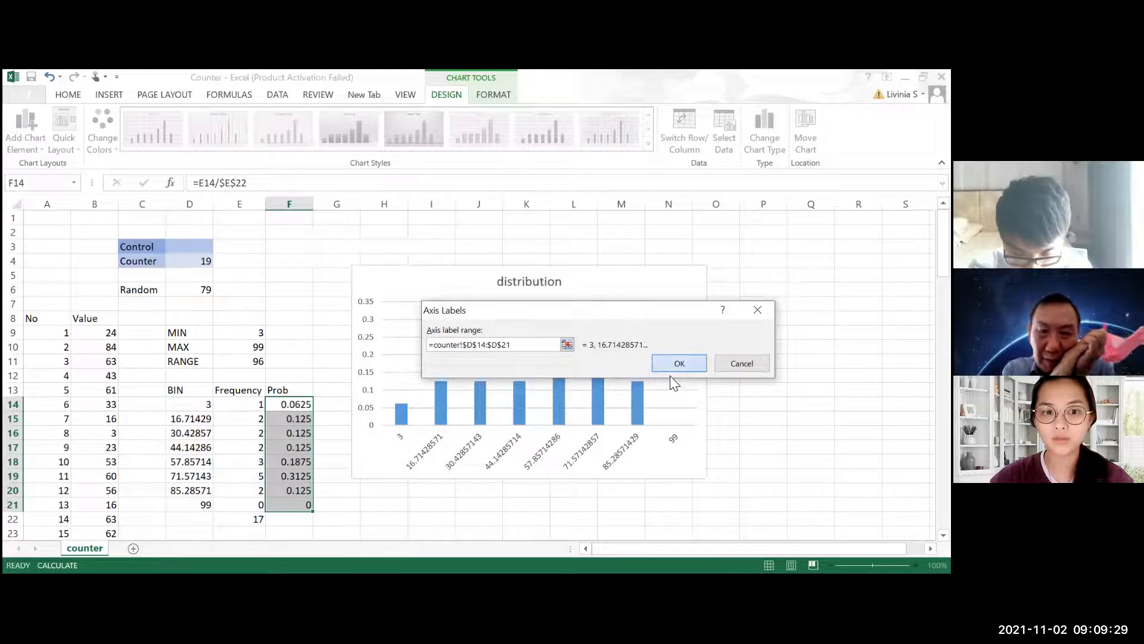
click(680, 363)
click(344, 536)
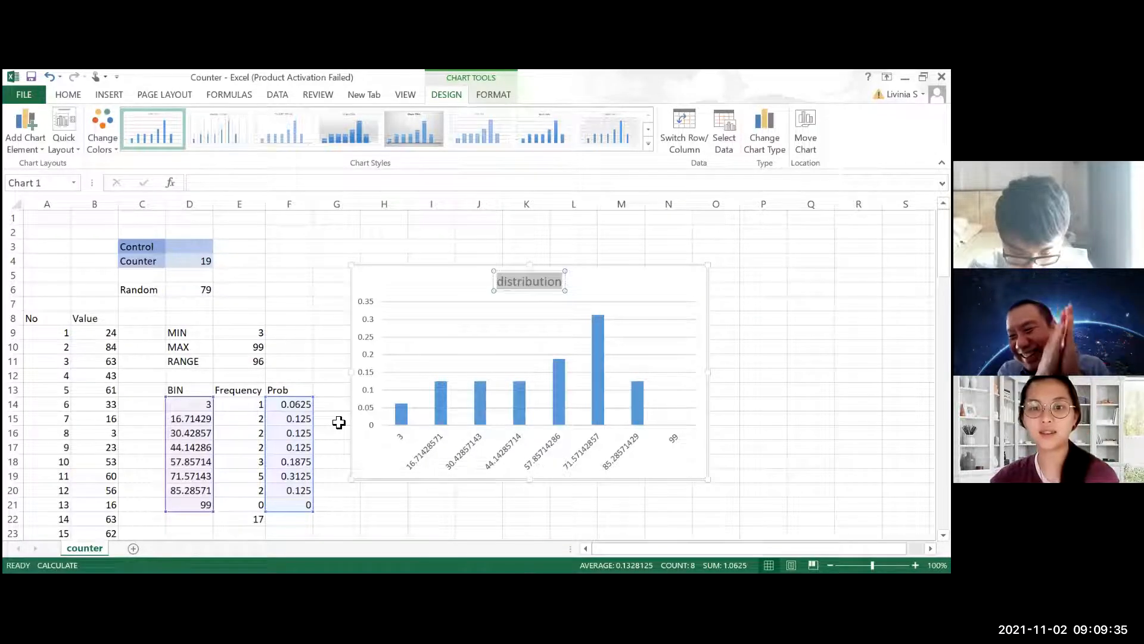
Deselect the chart and recalculate the sheet twice to run further iterations of the counter simulation
click(339, 422)
key(Return)
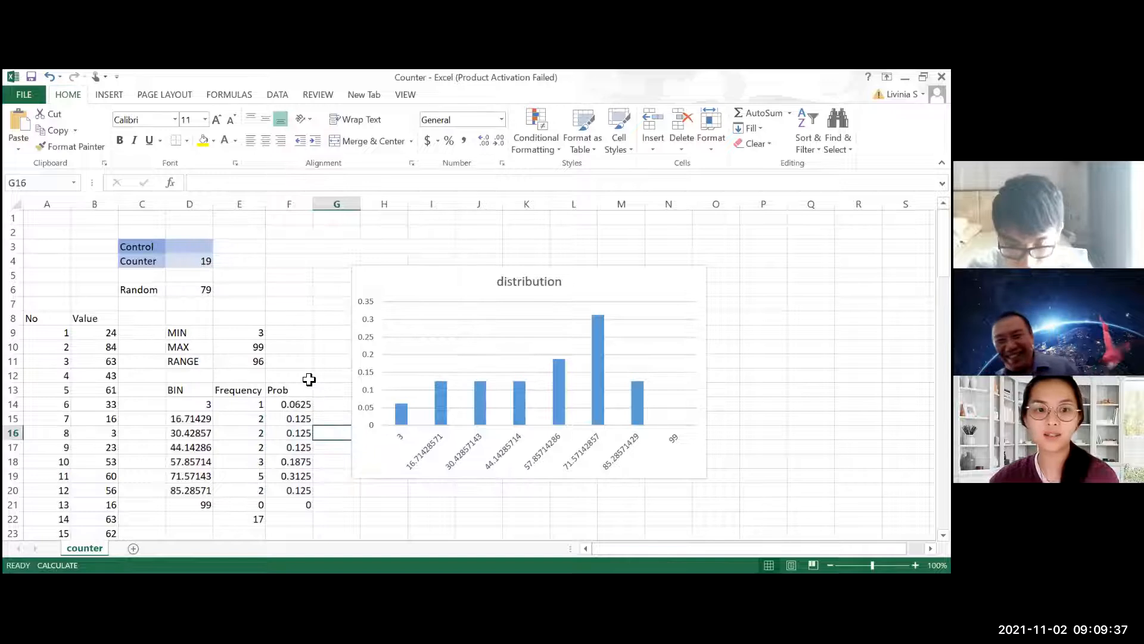
key(F9)
key(F9)
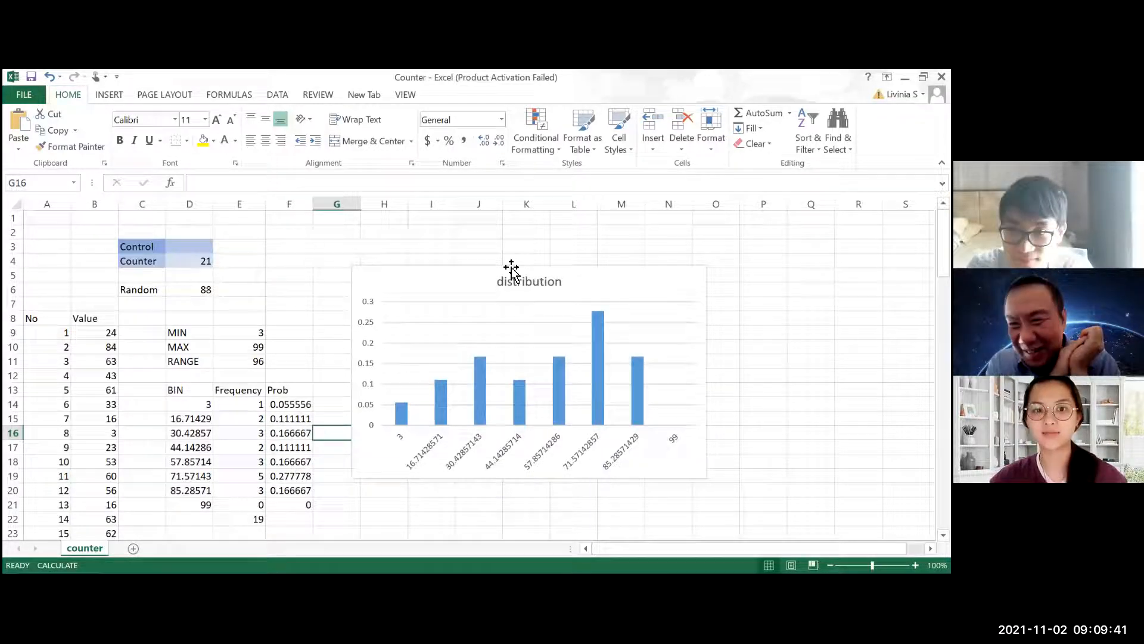
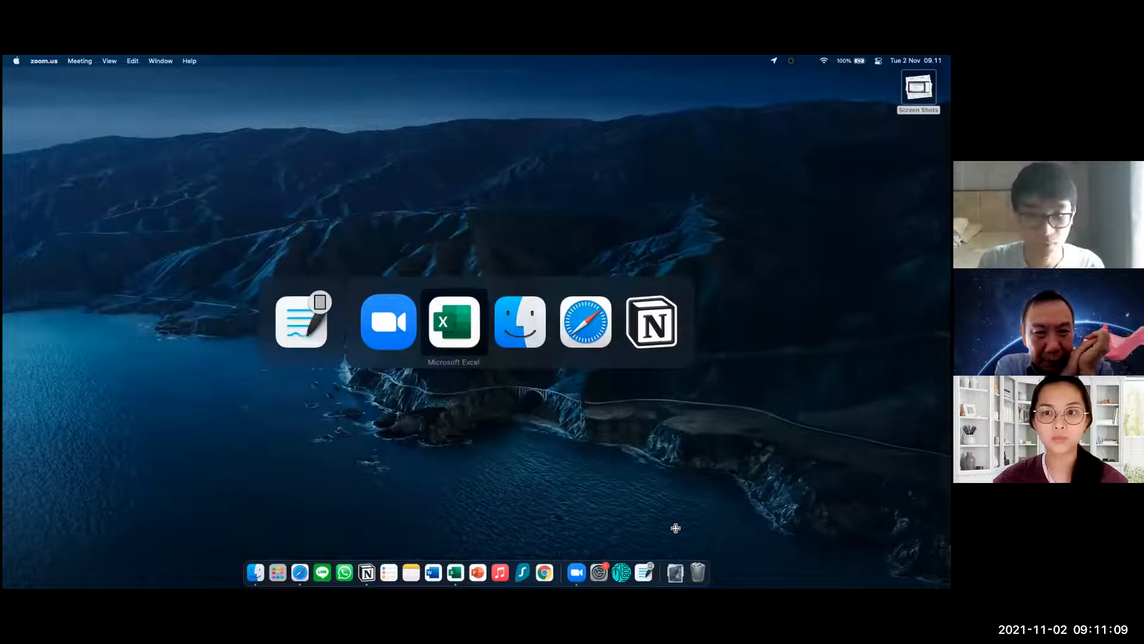
Switch to the iteration workbook in Excel and enter 0 as the first Time value in A38
key(super+Tab)
click(944, 142)
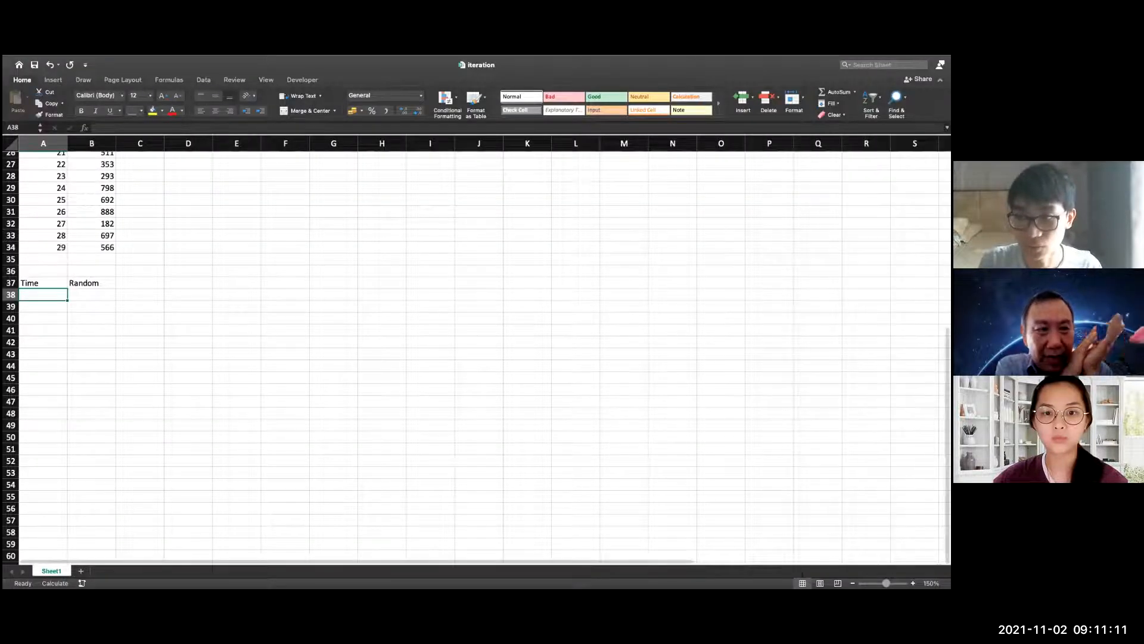
click(913, 583)
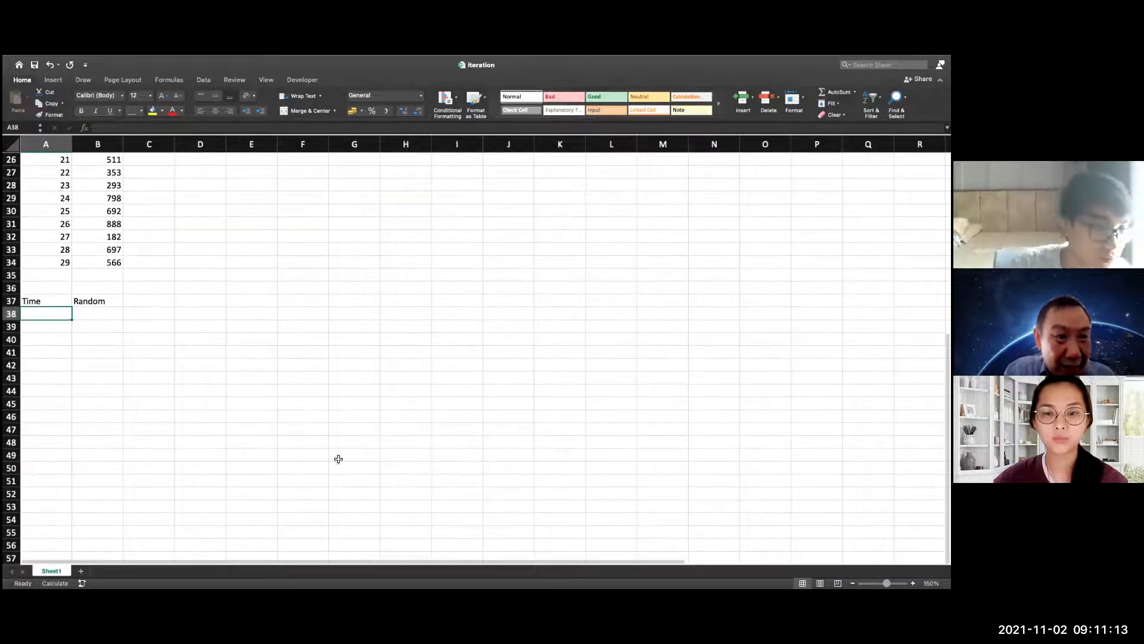
scroll(186, 352, up, 1)
scroll(148, 281, up, 3)
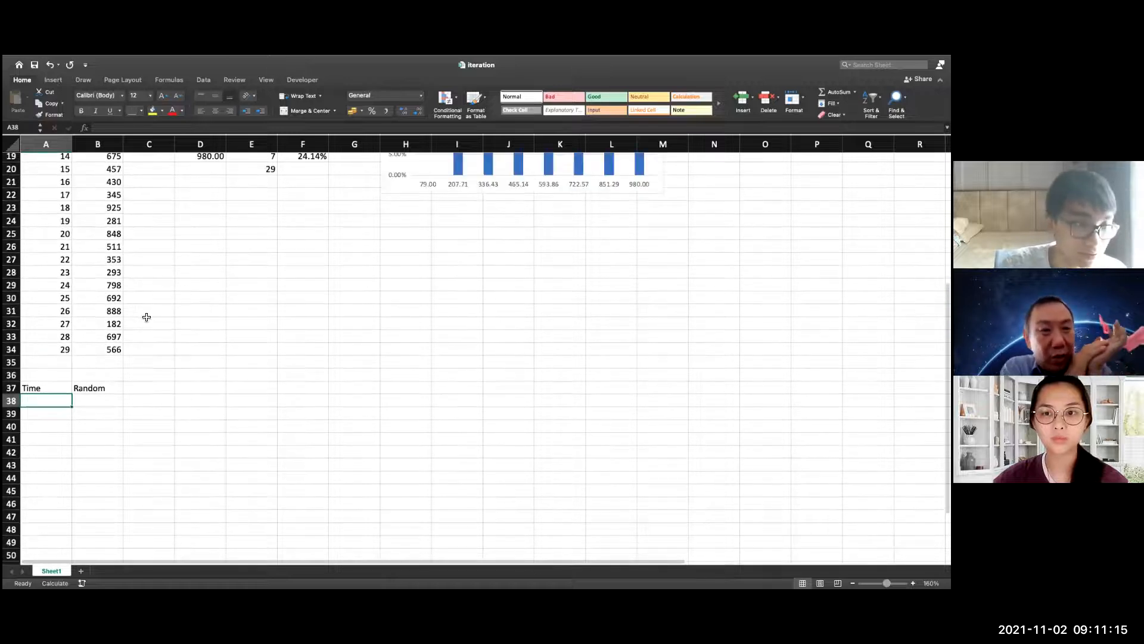
scroll(146, 317, down, 4)
text(0)
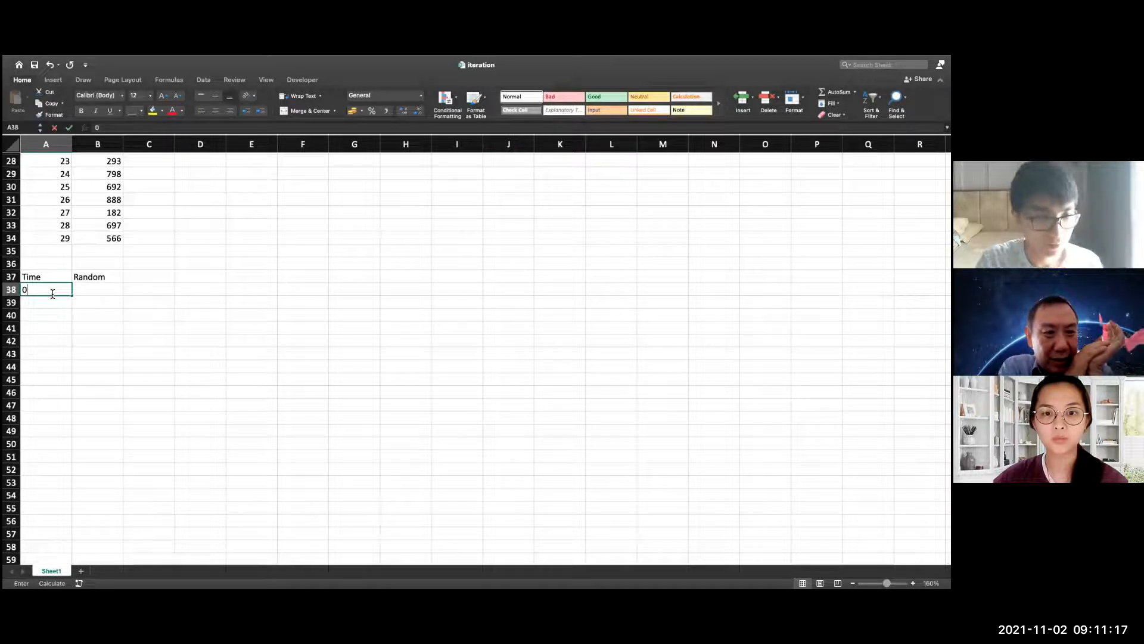
key(Return)
key(Right)
key(Up)
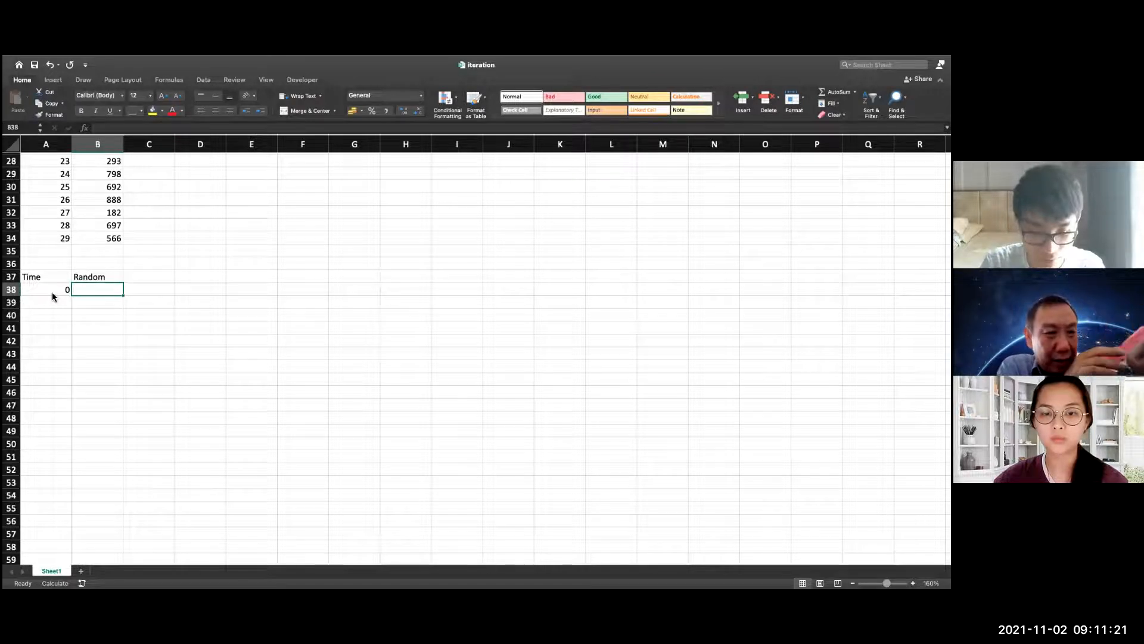
Enter the formula =A38+1 in A39 to increment the Time value by one
key(Left)
key(Down)
text(1)
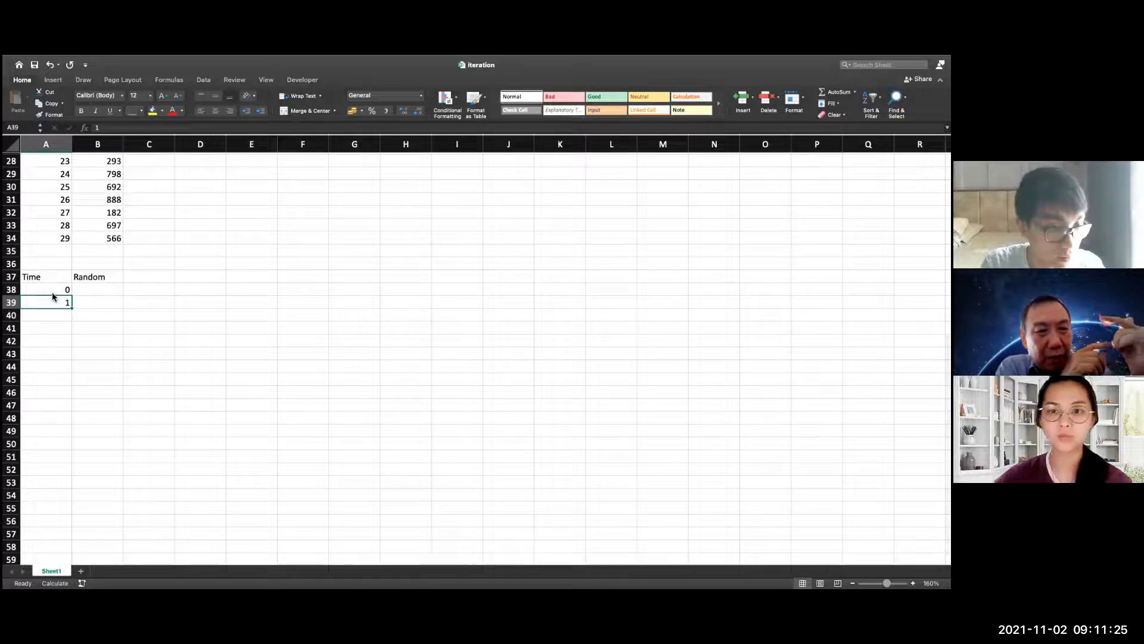
text(=)
click(37, 292)
text(+1)
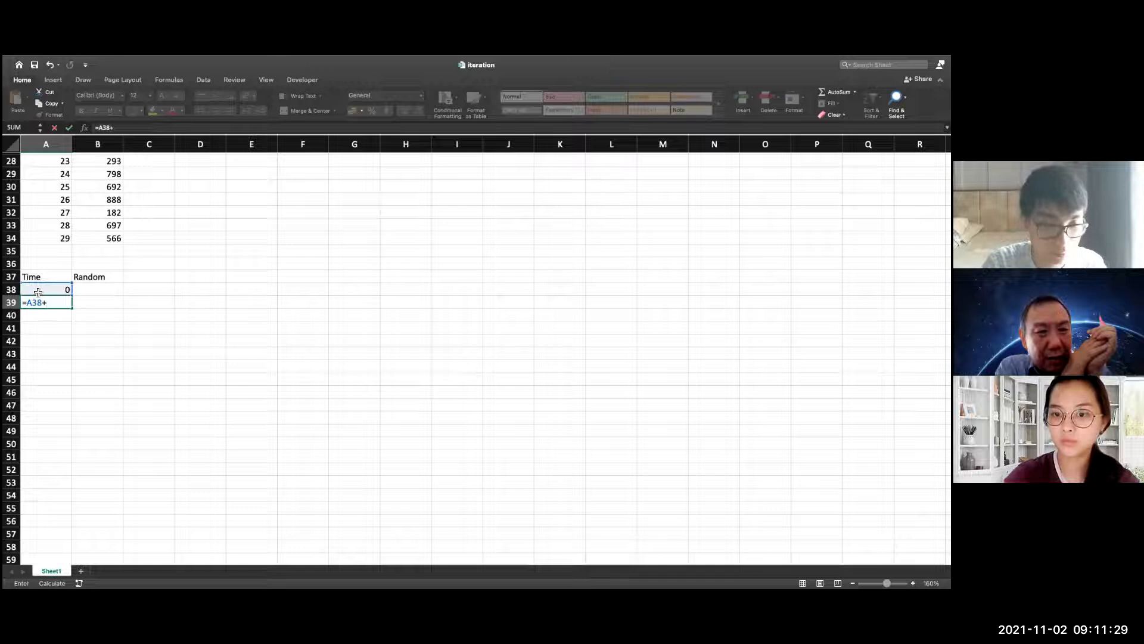
key(Return)
Fill the Time formula from A39 down to A58 so the series runs to 20
drag(50, 310, 51, 306)
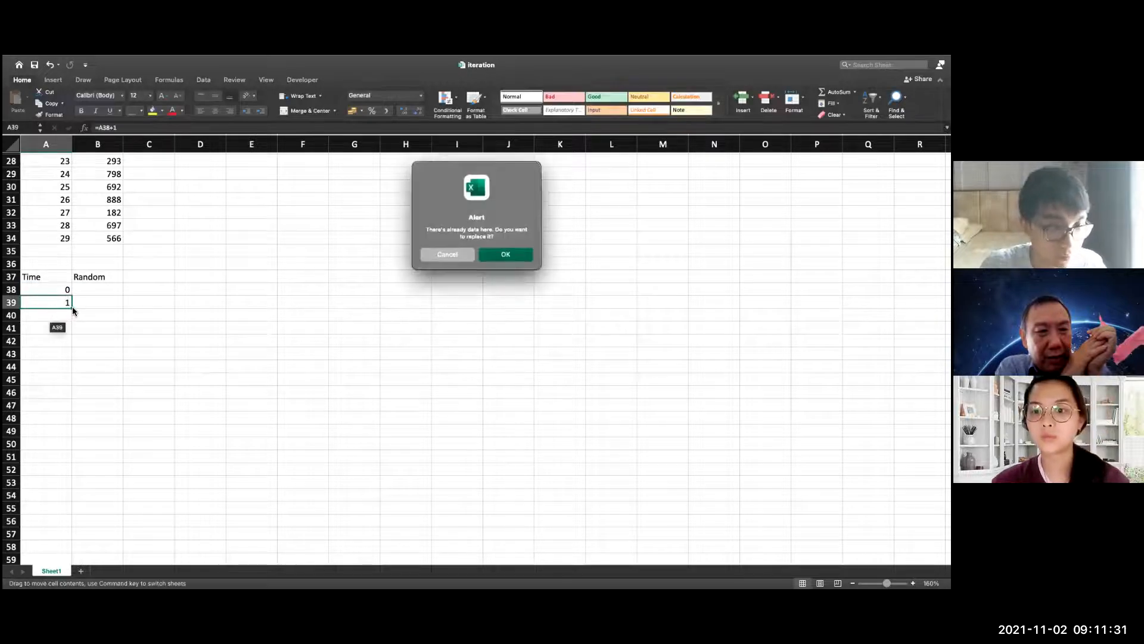
click(459, 256)
click(60, 303)
drag(71, 309, 60, 522)
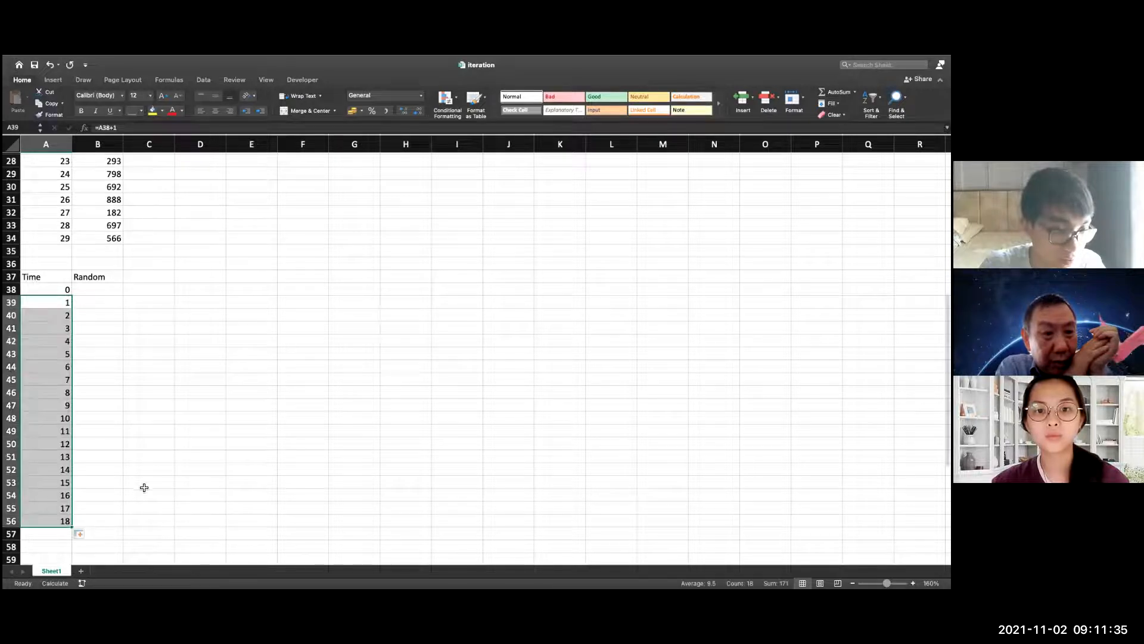
scroll(143, 480, down, 2)
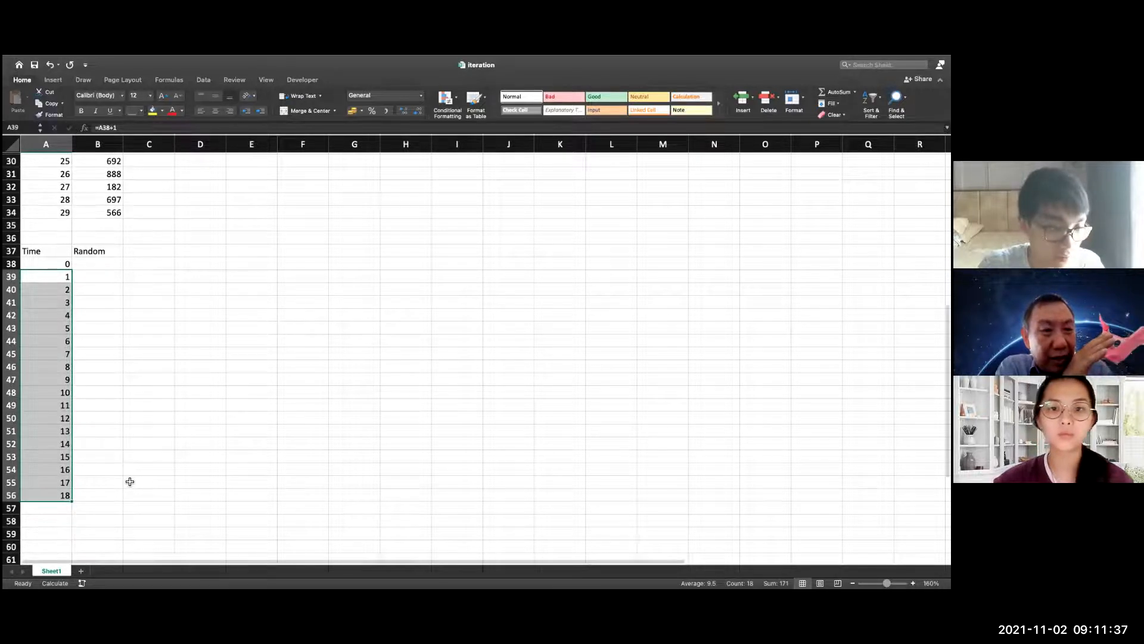
drag(72, 480, 72, 505)
click(132, 357)
scroll(119, 357, up, 1)
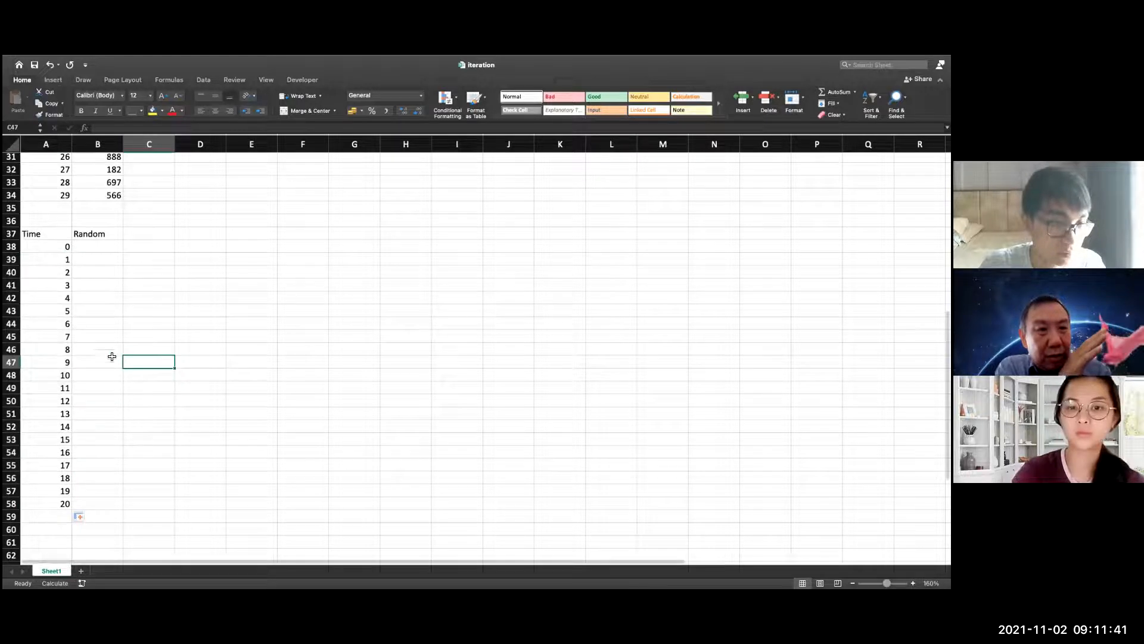
Enter 100 as the starting Random value in B38 and give the cell a yellow fill
click(95, 251)
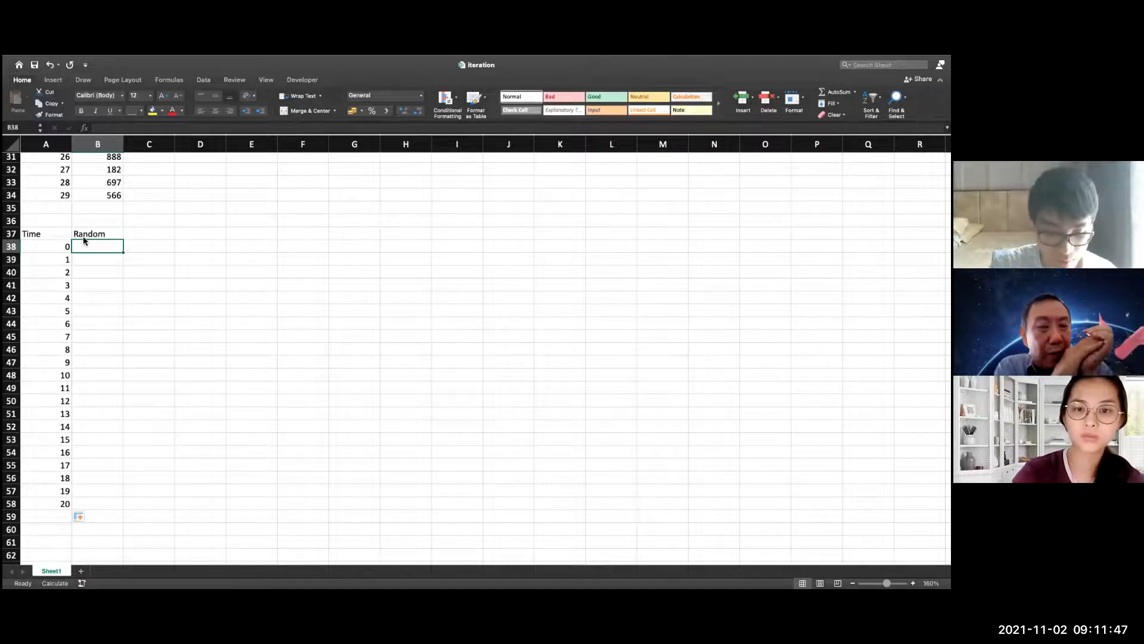
text(100)
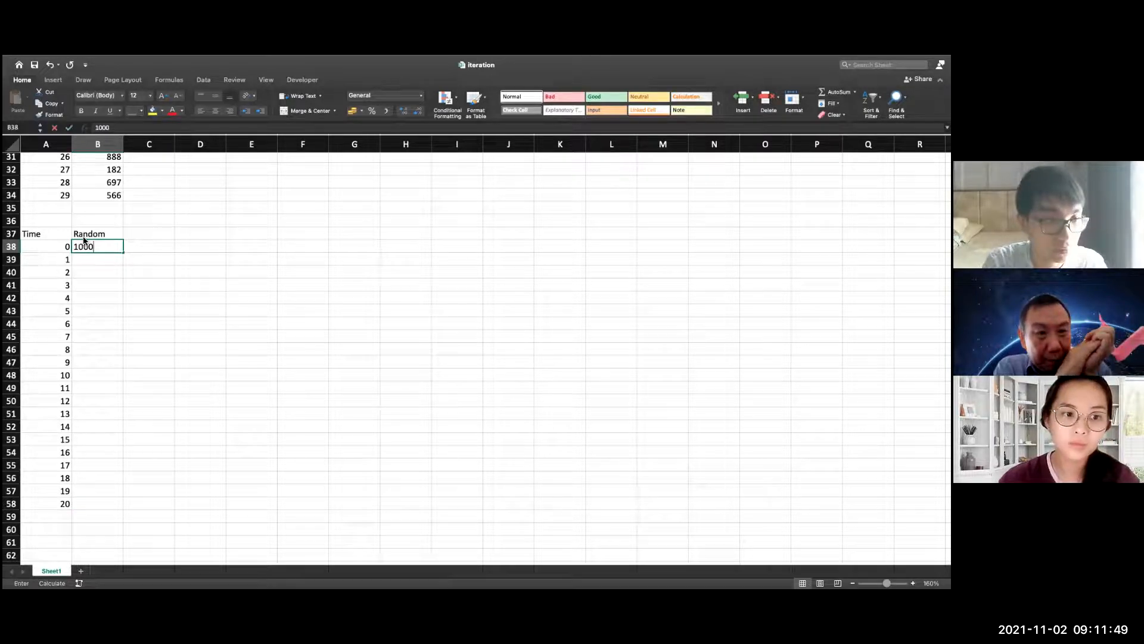
click(143, 317)
click(107, 247)
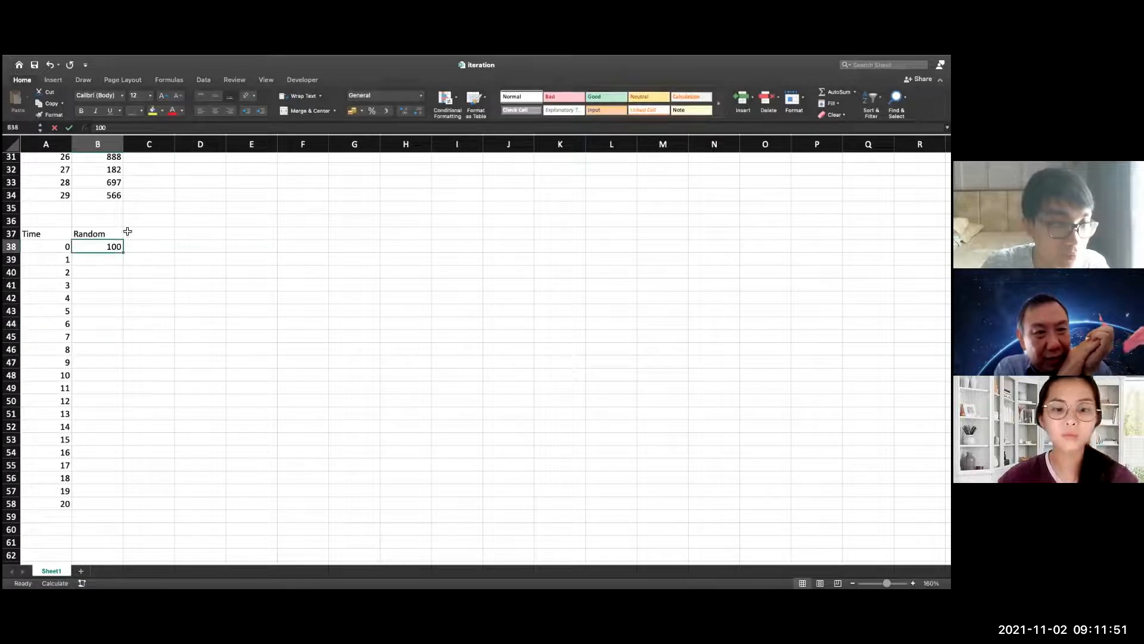
click(153, 113)
click(235, 261)
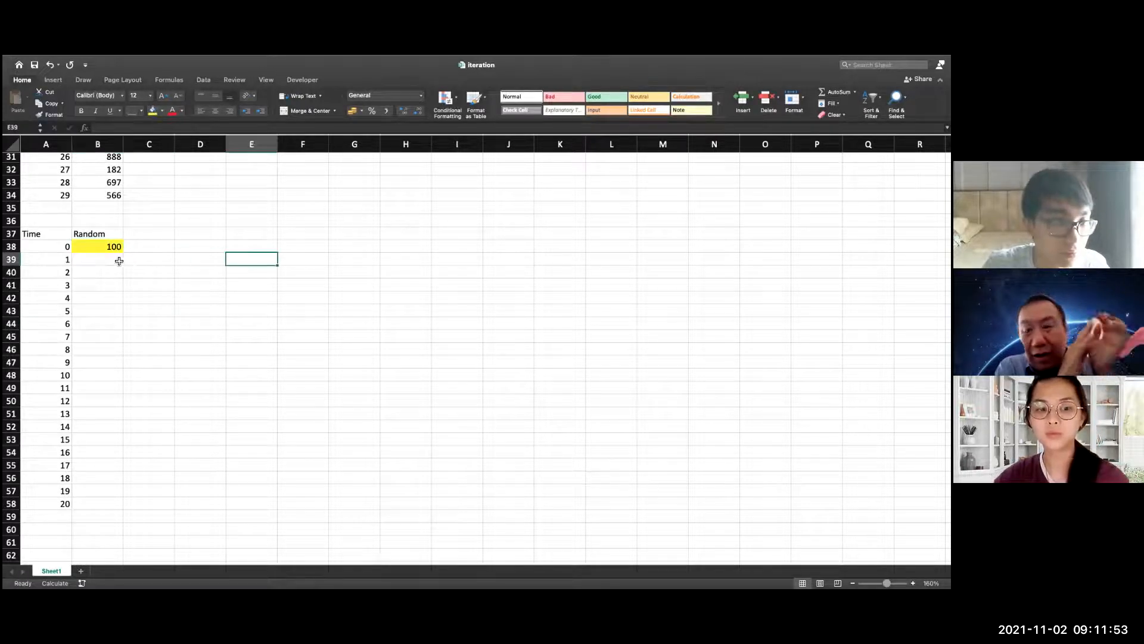
Start a formula in B39 that adds the NORM.INV function to the previous value in B38
click(115, 259)
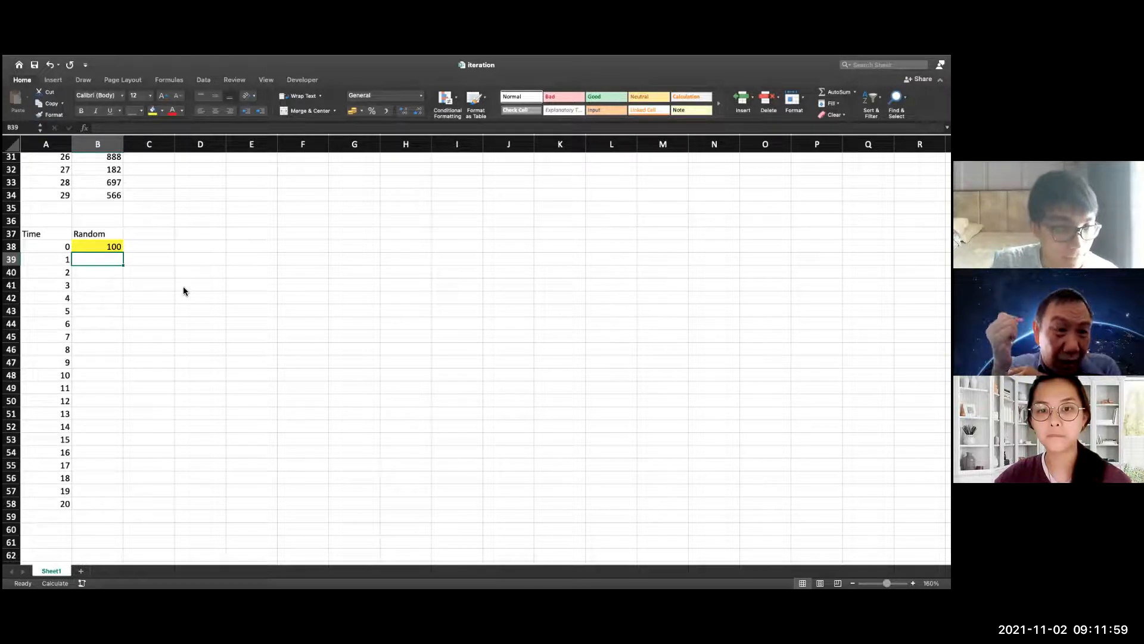
text(=)
click(121, 246)
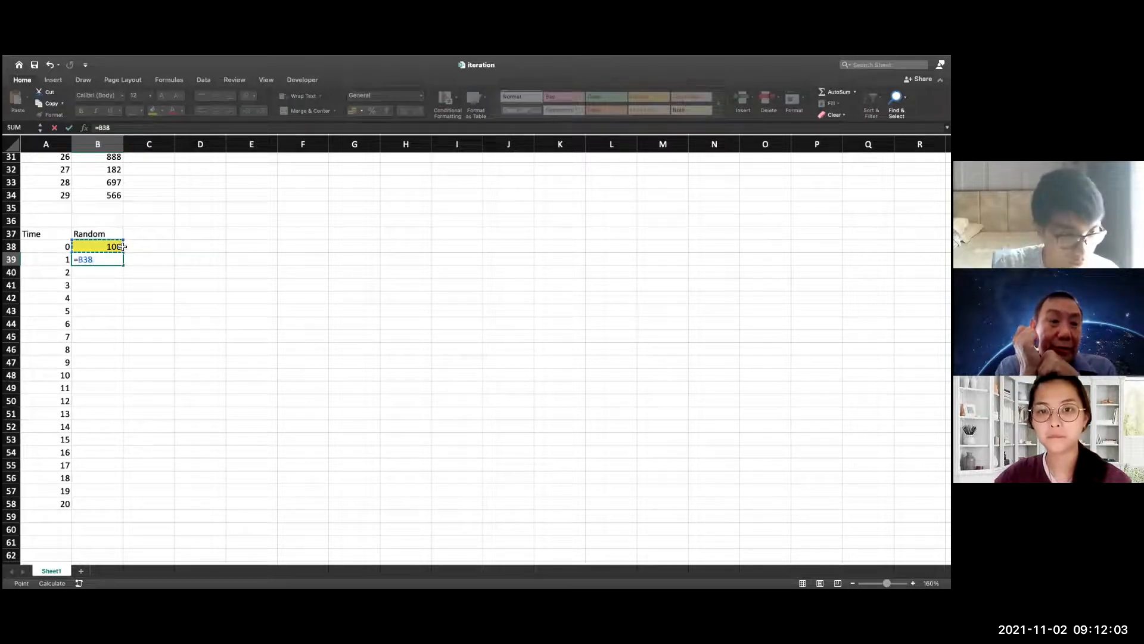
text(+)
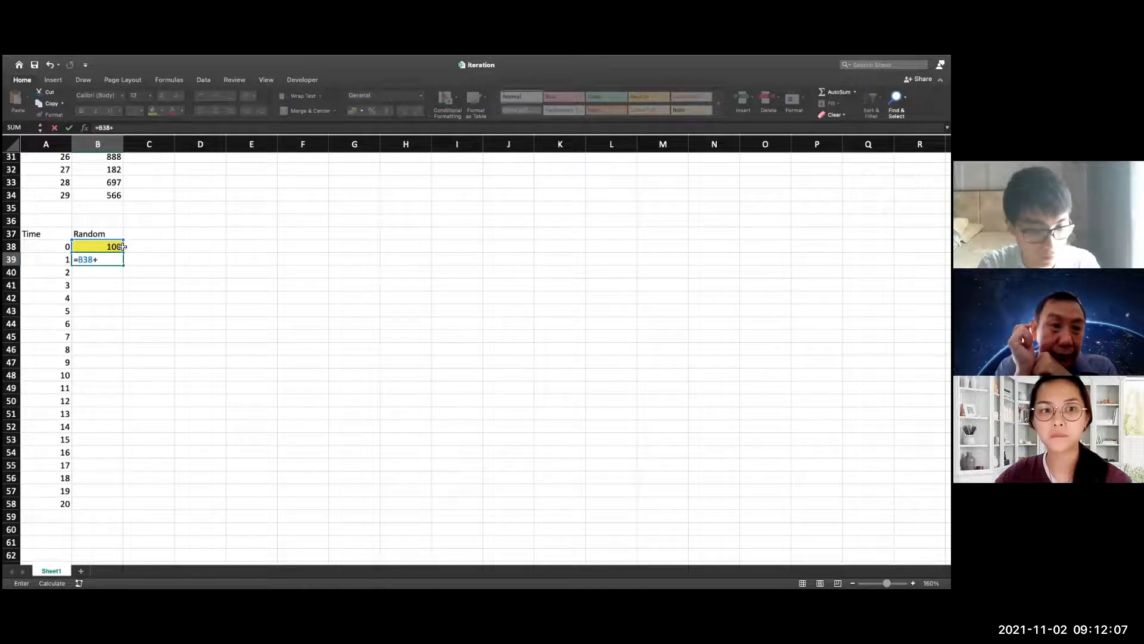
text(neg)
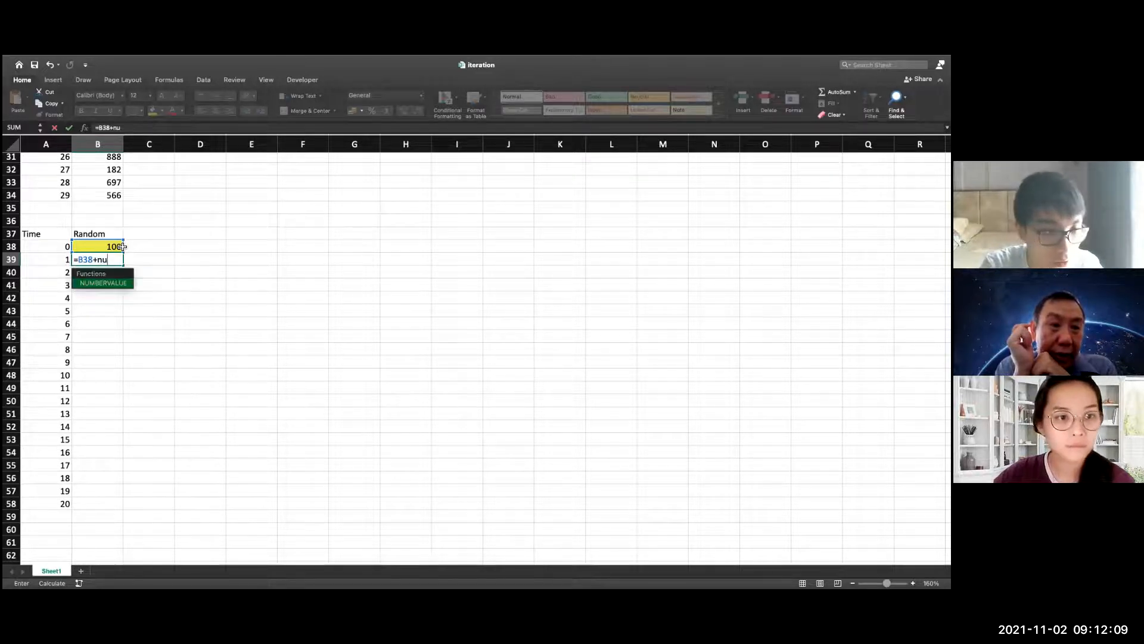
key(BackSpace)
key(BackSpace)
text(om)
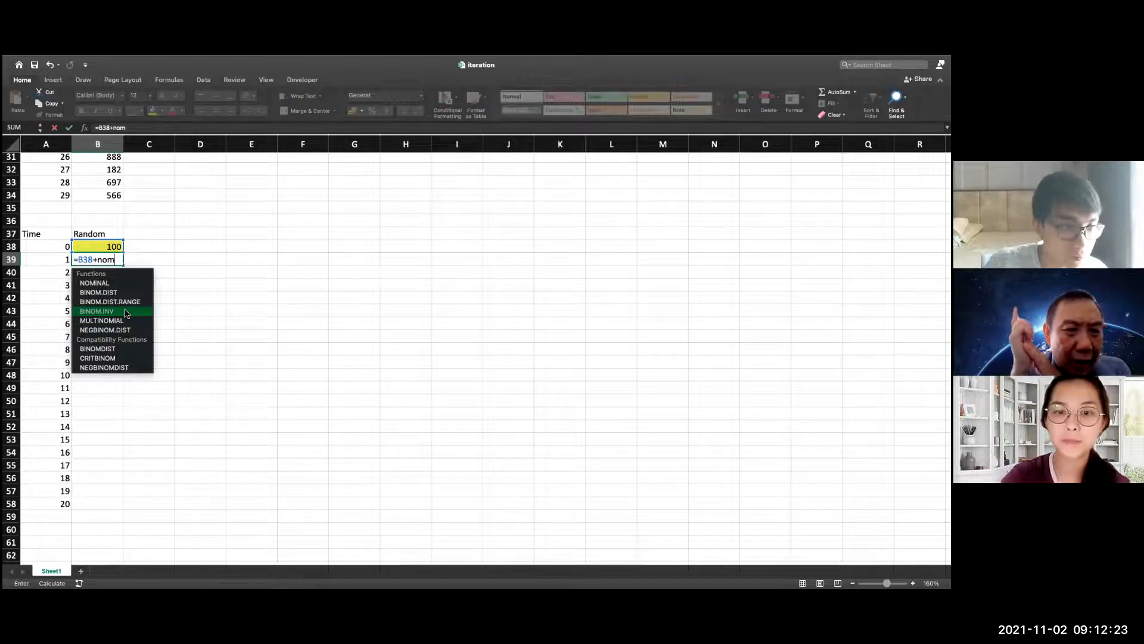
key(BackSpace)
text(rm)
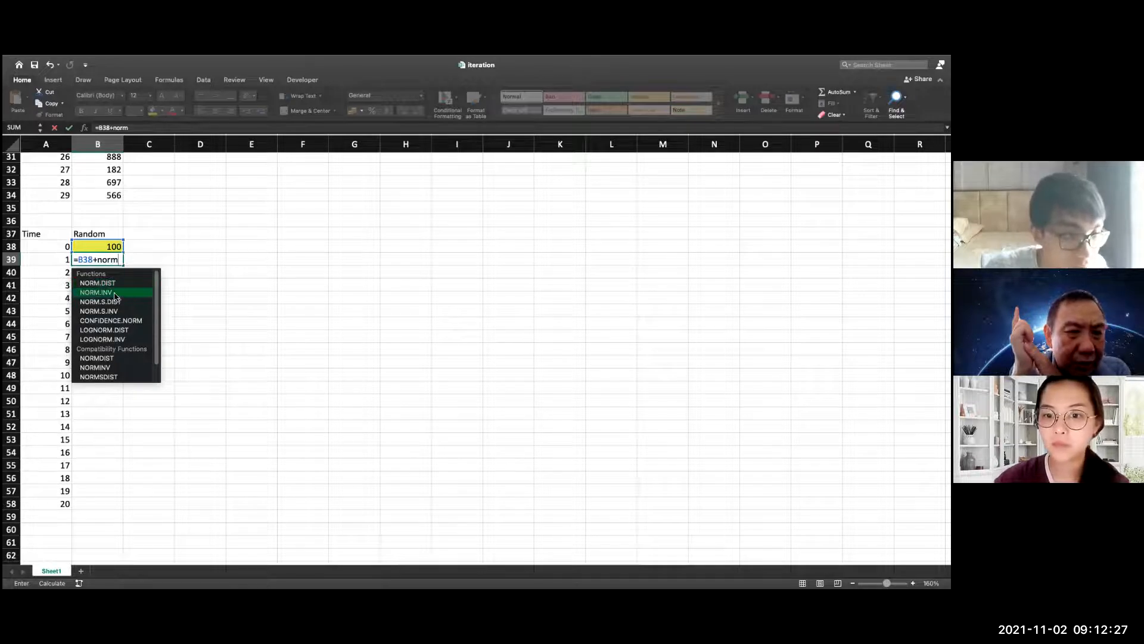
double_click(115, 294)
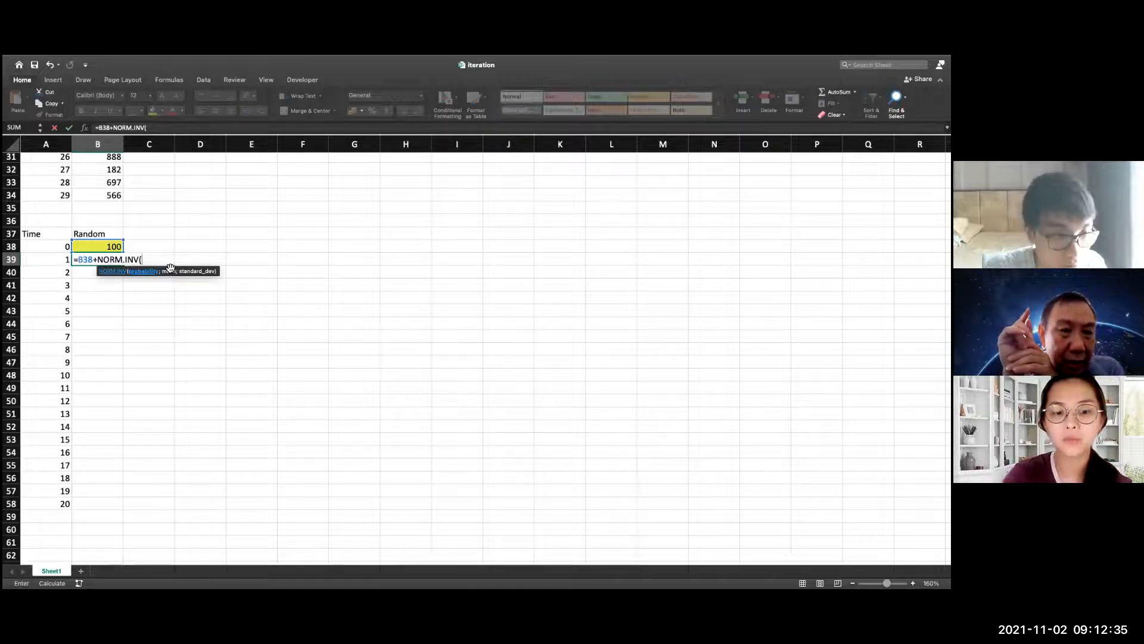
Complete the NORM.INV function in B39 with RAND() as probability, 0 as mean and 1 as standard deviation
text(rand)
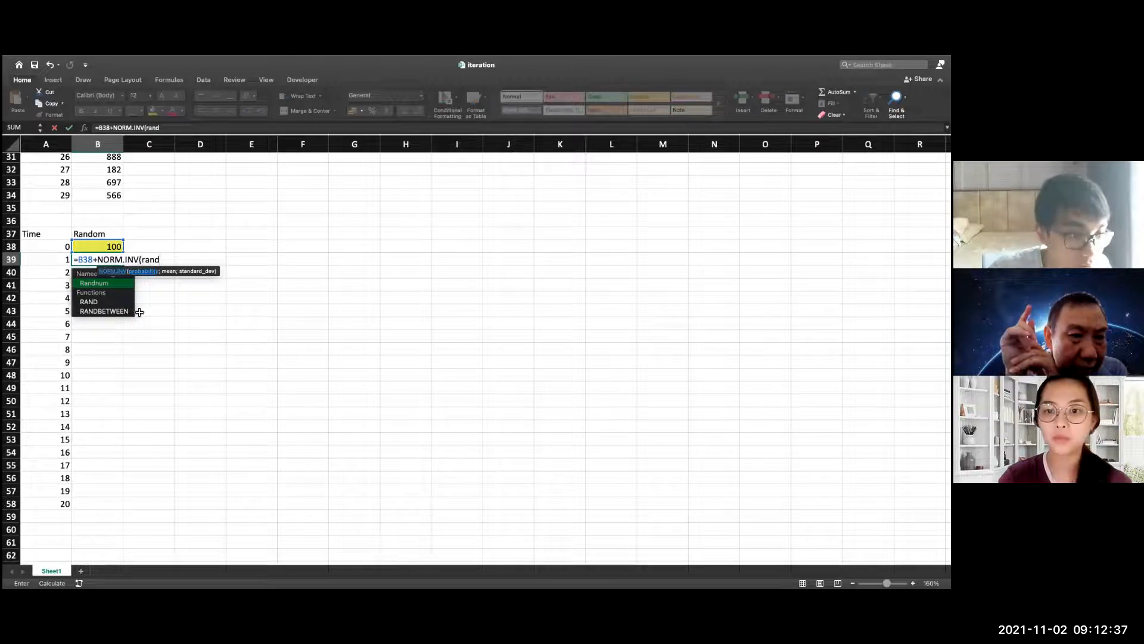
double_click(96, 300)
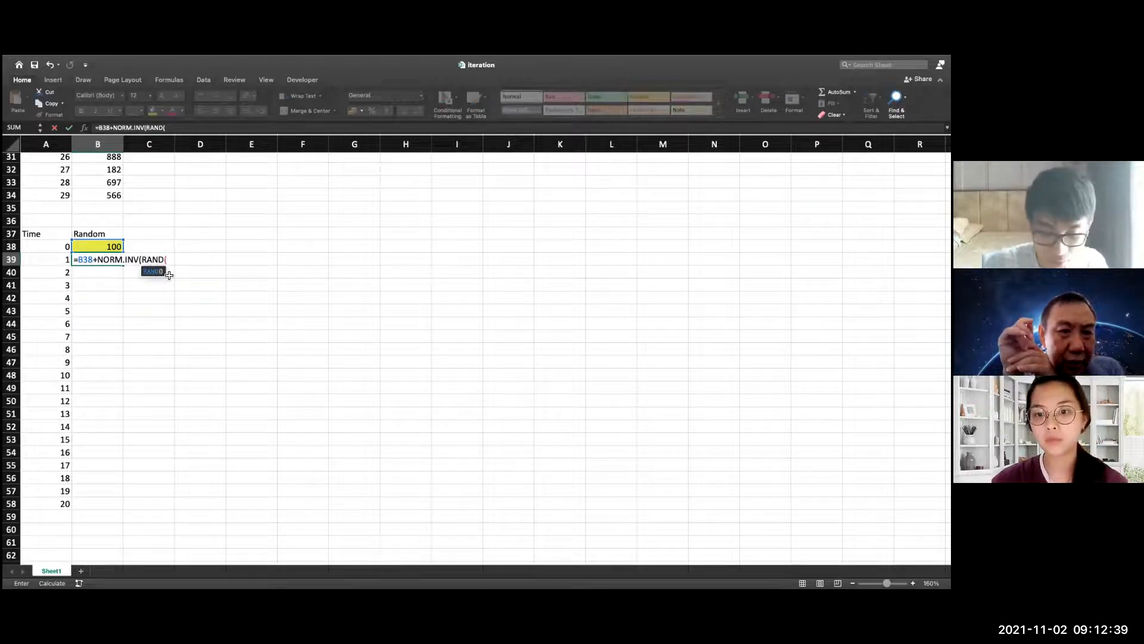
text();)
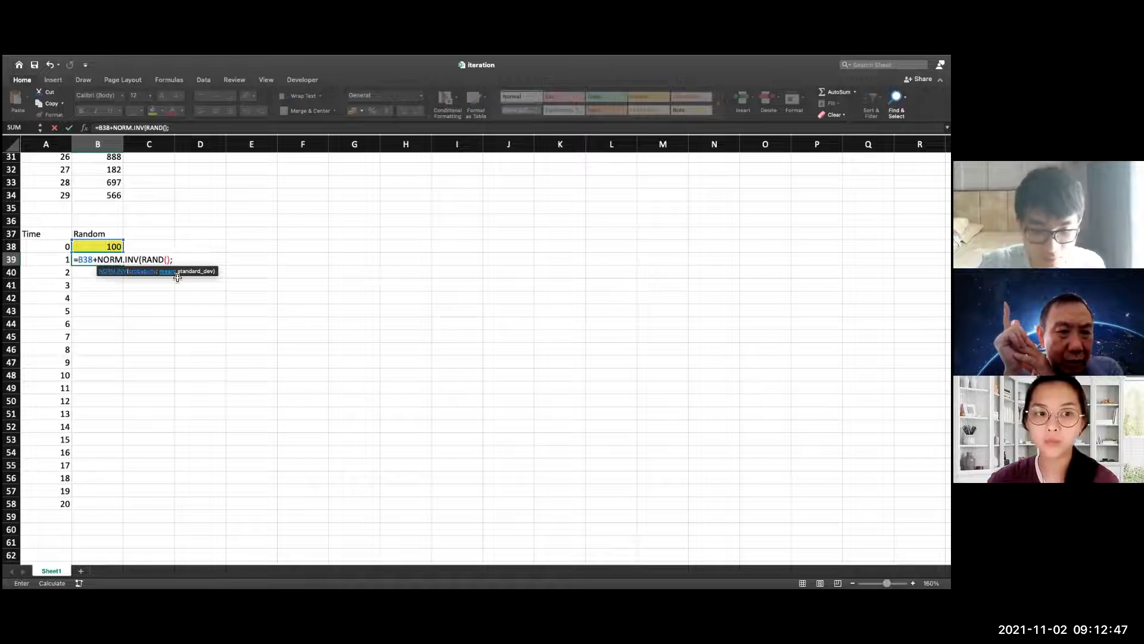
text(0)
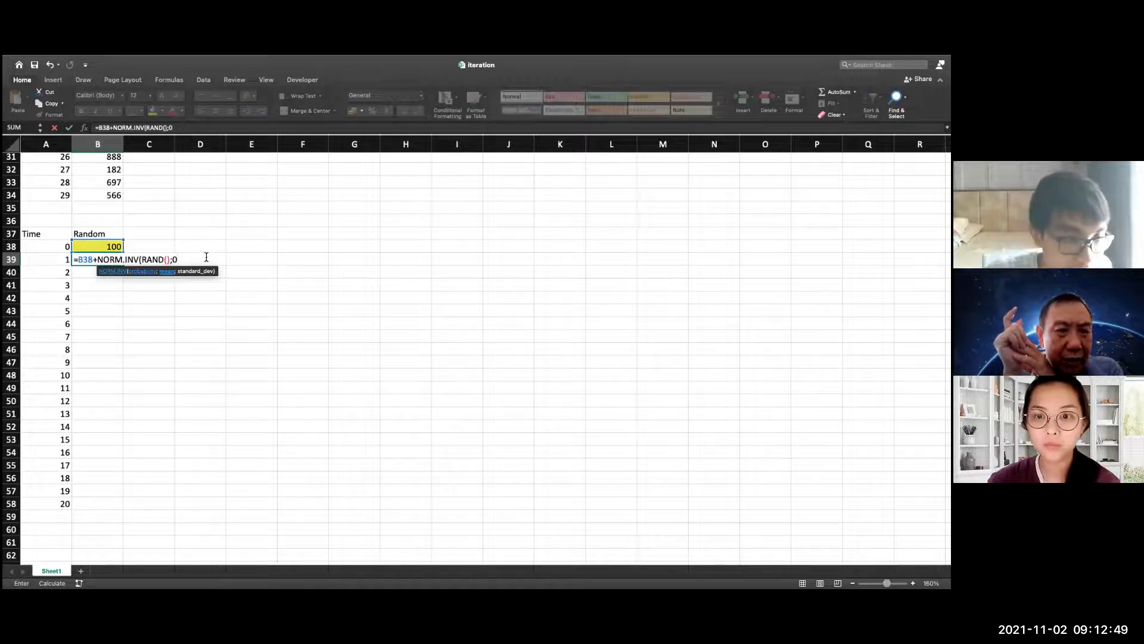
text(;)
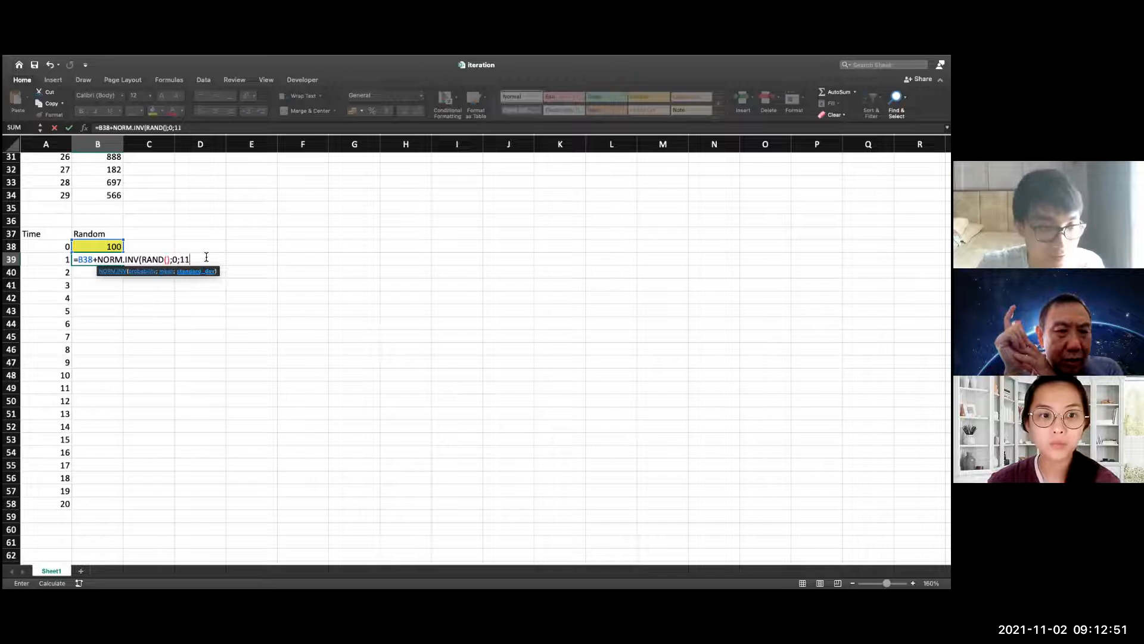
text(1))
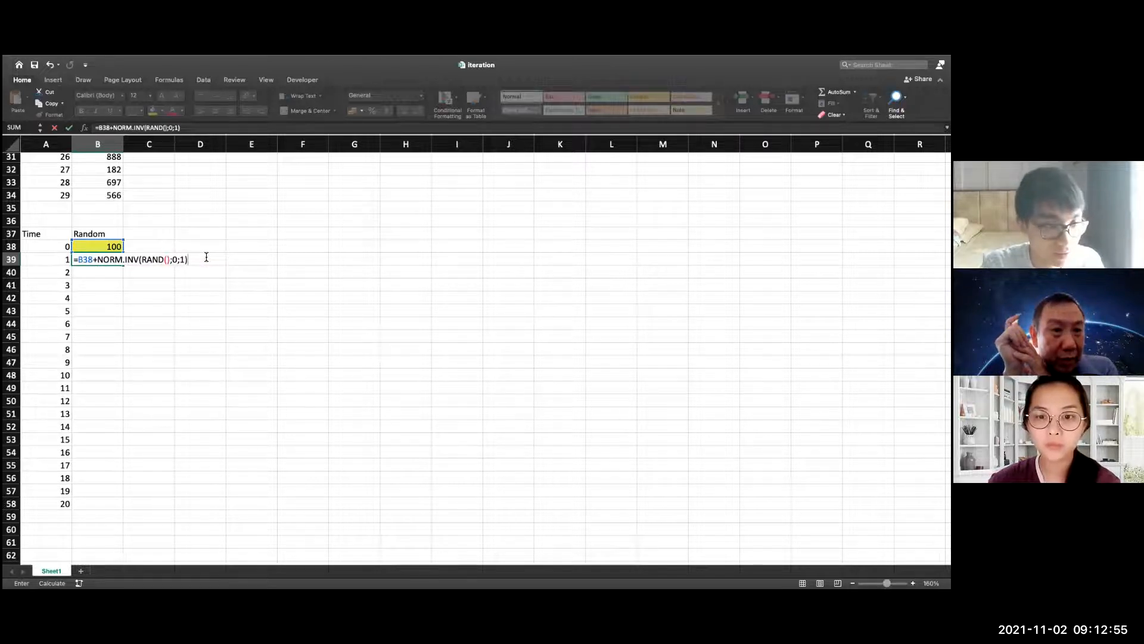
key(BackSpace)
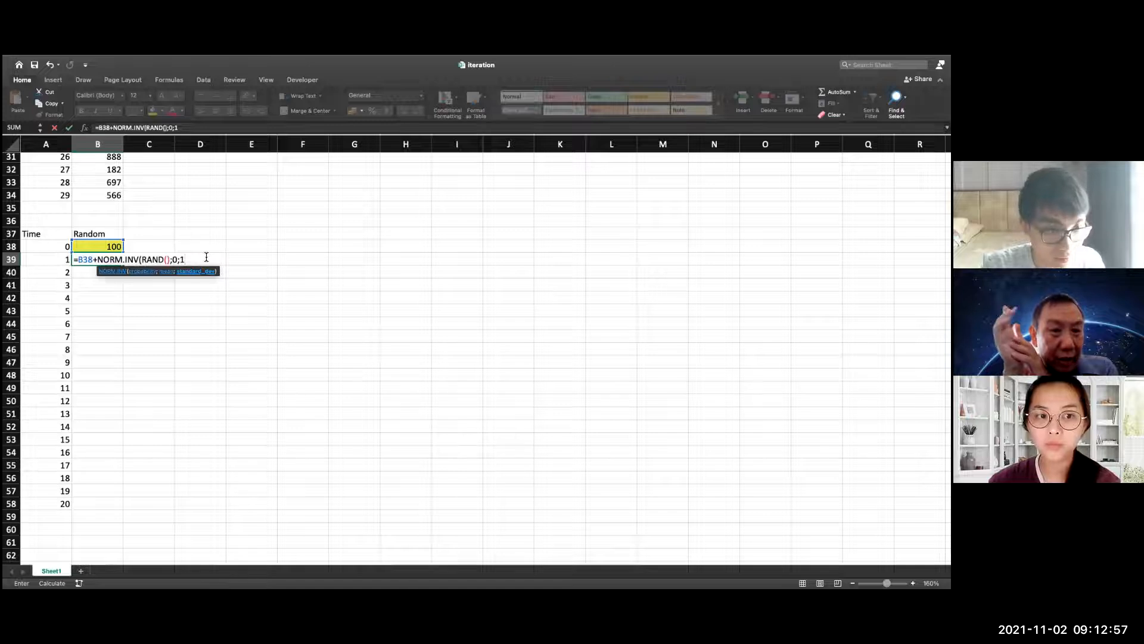
text())
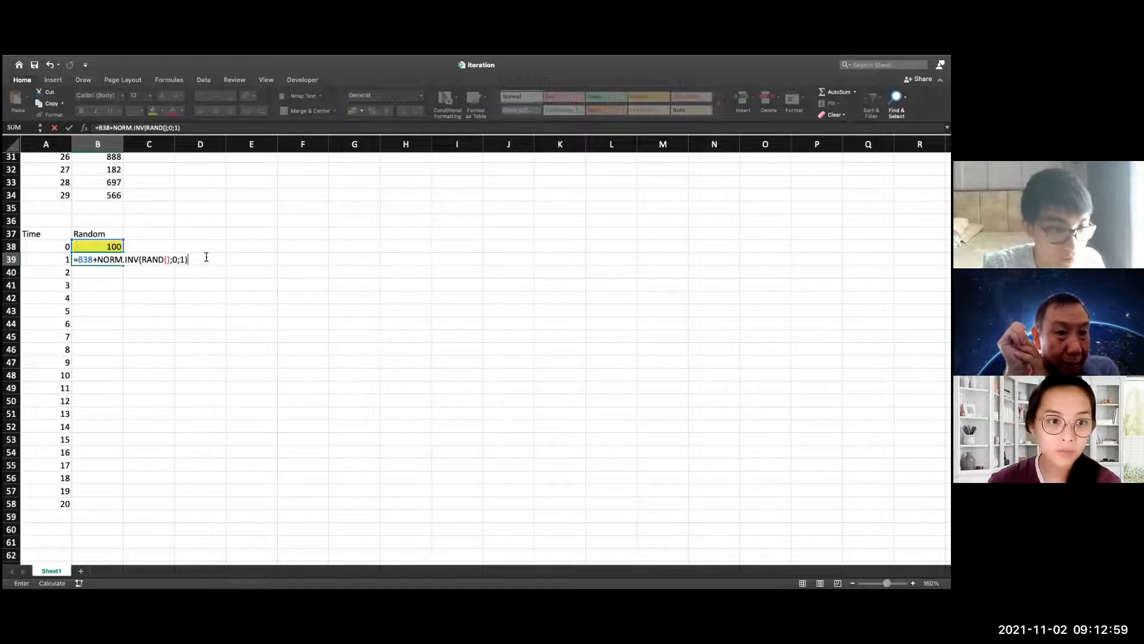
key(Return)
Fill the random-walk formula from B39 down to B58 alongside the Time values
click(118, 263)
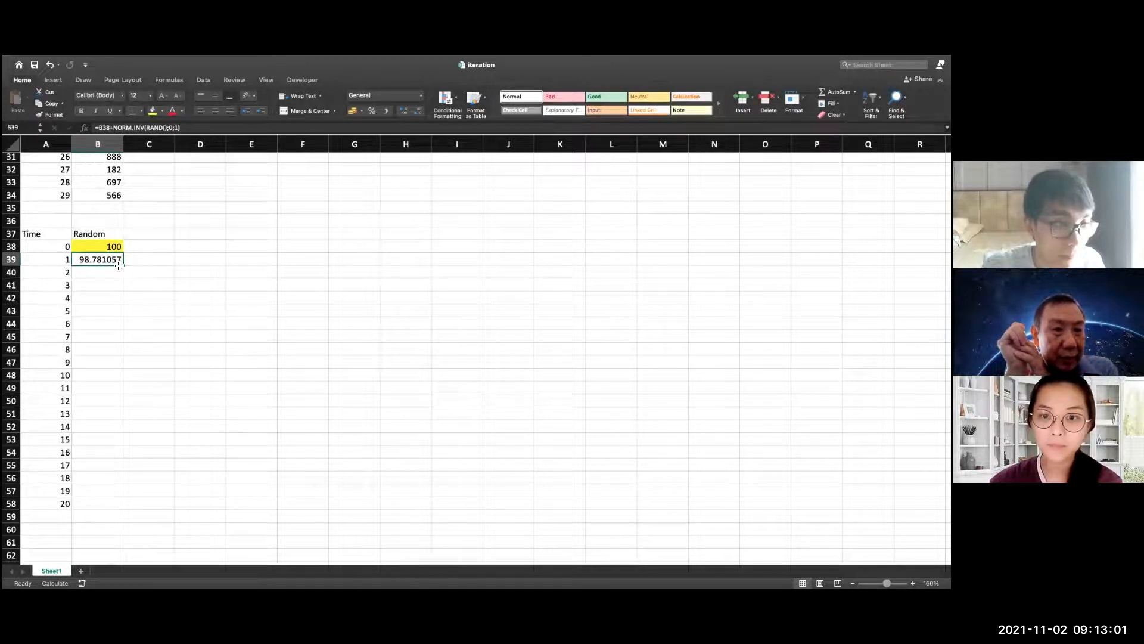
drag(119, 266, 129, 511)
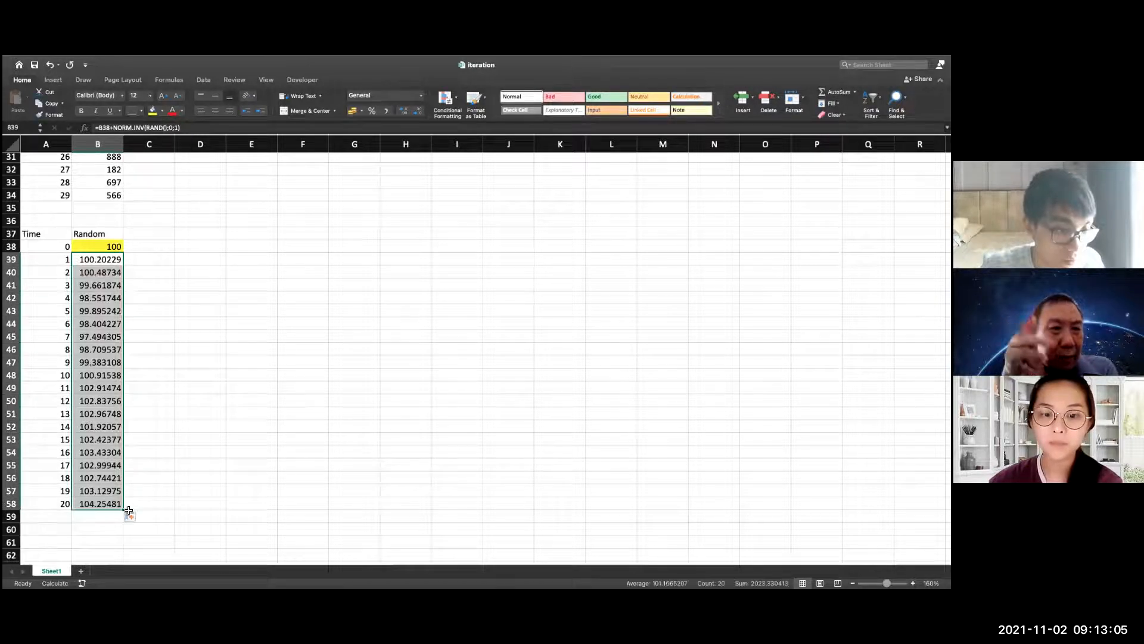
click(191, 388)
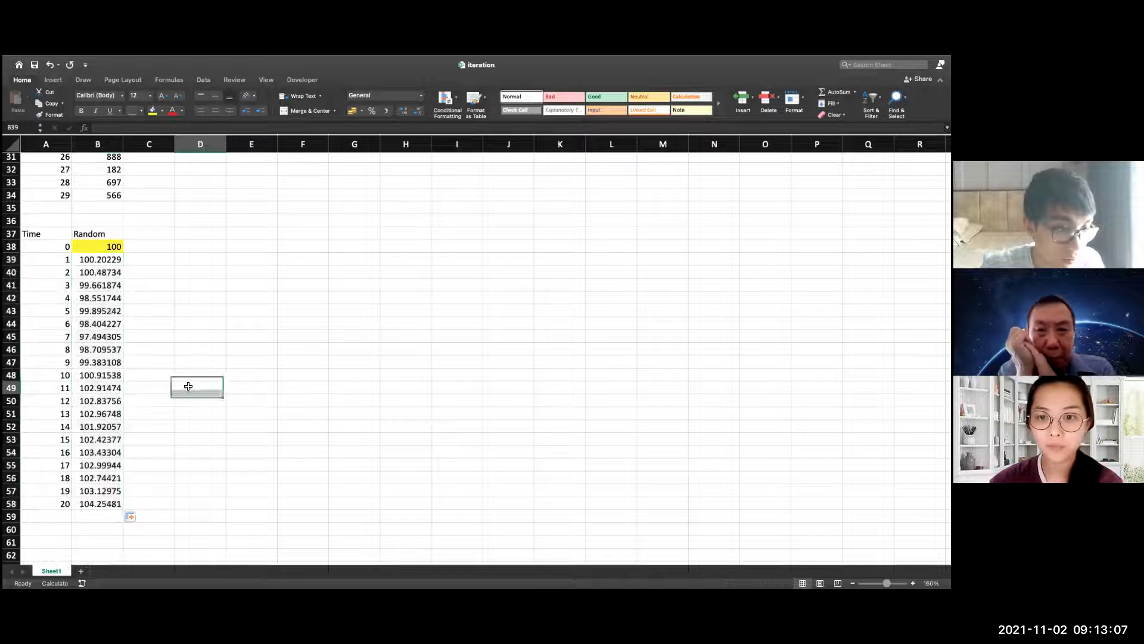
drag(107, 247, 119, 507)
click(201, 311)
Extend the Time series in column A from A57:A58 down to row 179, ending at 141
scroll(161, 459, down, 2)
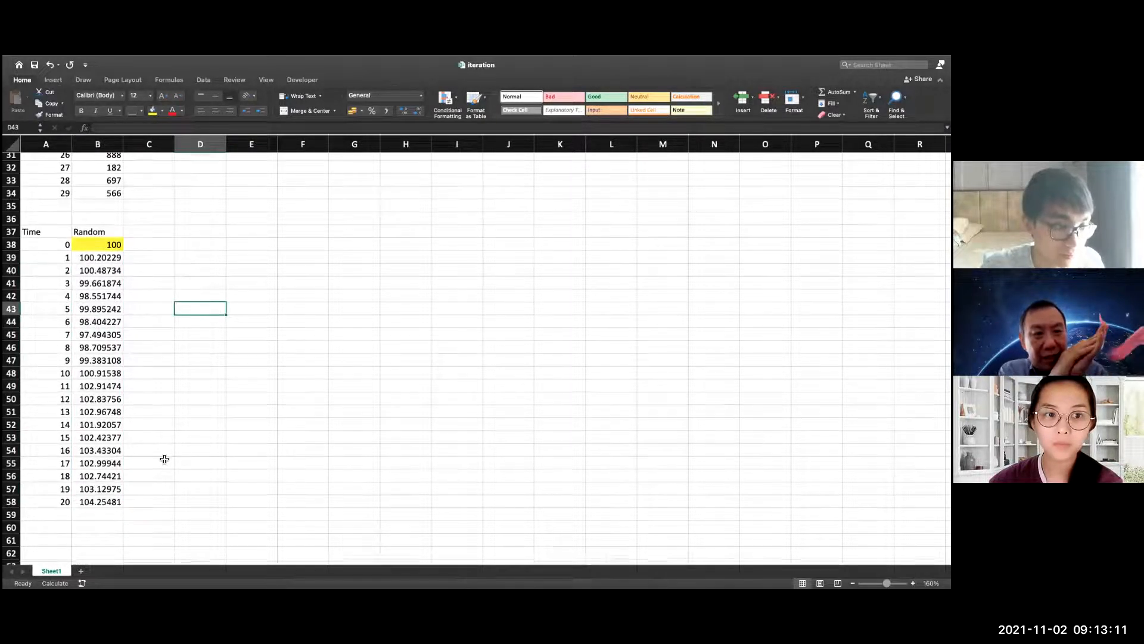
drag(67, 462, 68, 474)
scroll(115, 487, down, 2)
scroll(114, 486, down, 2)
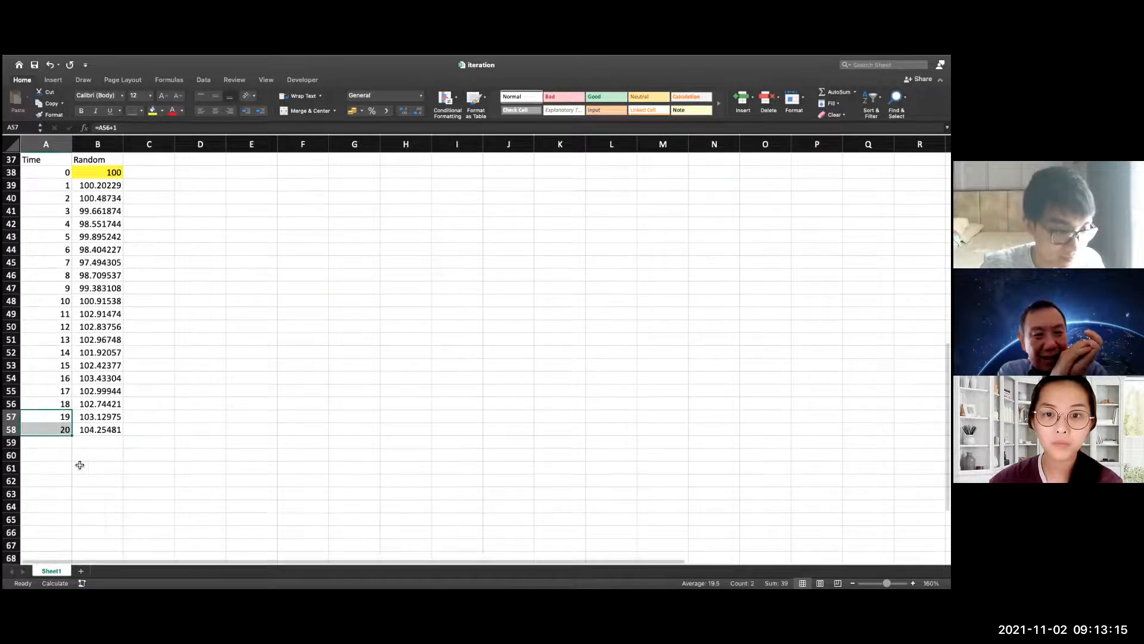
click(66, 431)
click(69, 419)
key(shift+Down)
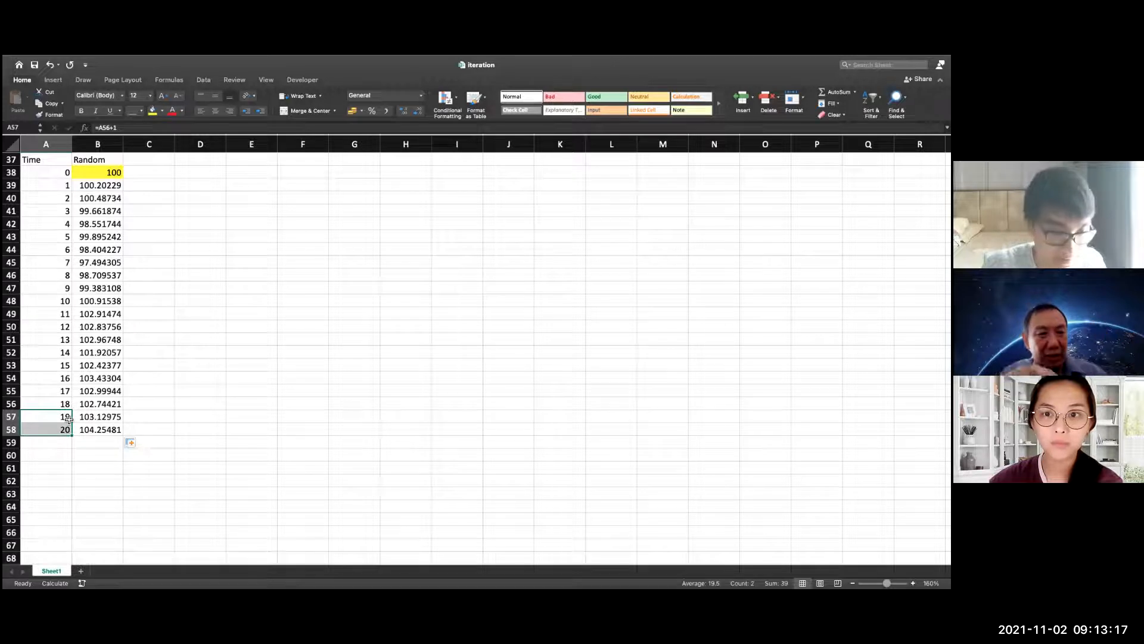
drag(76, 451, 81, 316)
scroll(99, 316, up, 5)
scroll(99, 317, up, 20)
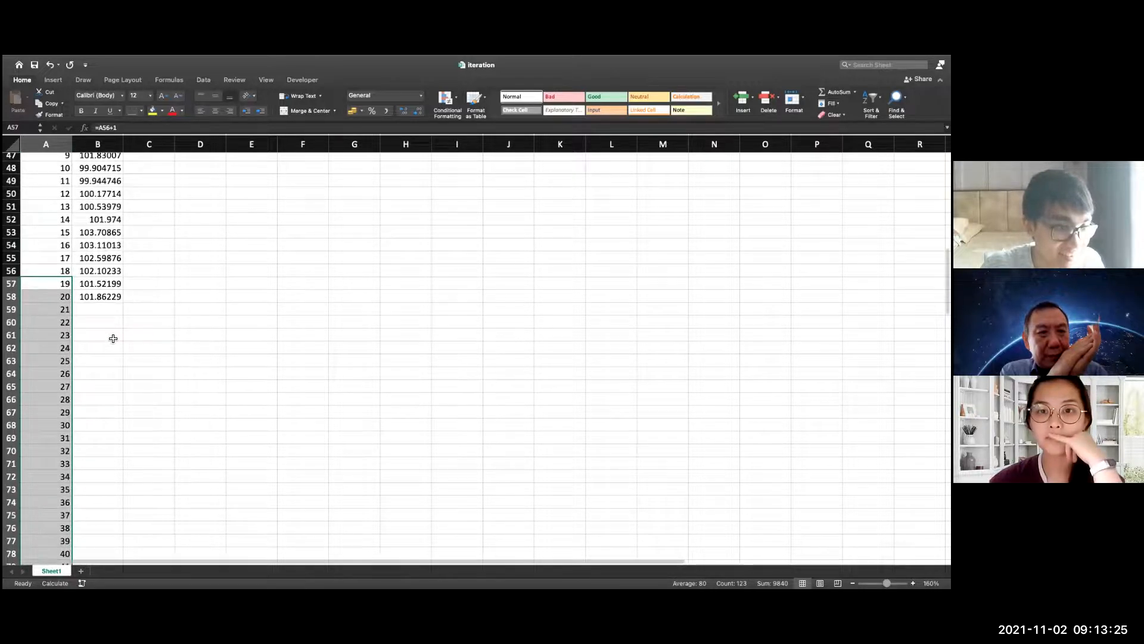
Fill the random-walk formula from B58 down to B179 alongside the extended Time values
scroll(104, 417, up, 3)
click(99, 457)
scroll(128, 408, down, 1)
drag(125, 419, 123, 543)
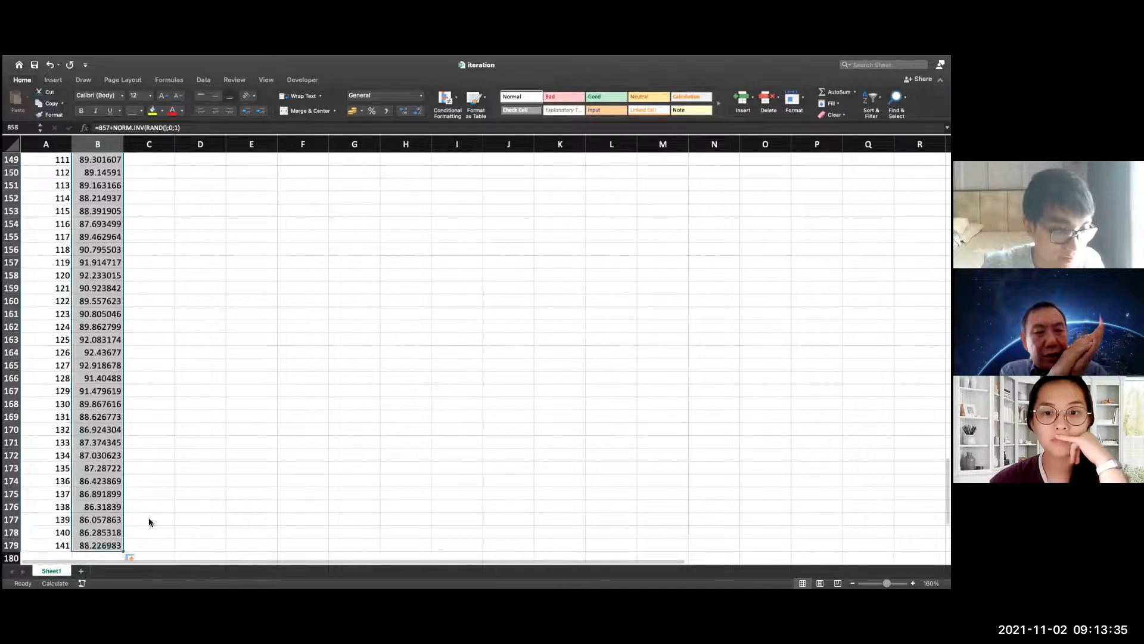
scroll(161, 406, up, 3)
scroll(162, 405, up, 3)
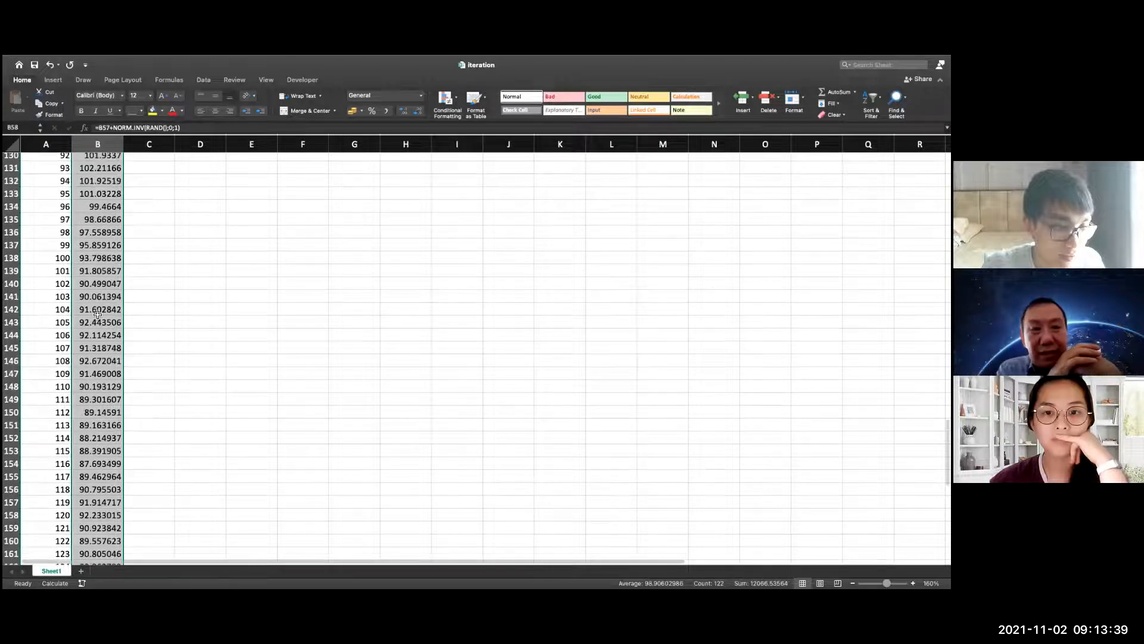
scroll(98, 315, up, 5)
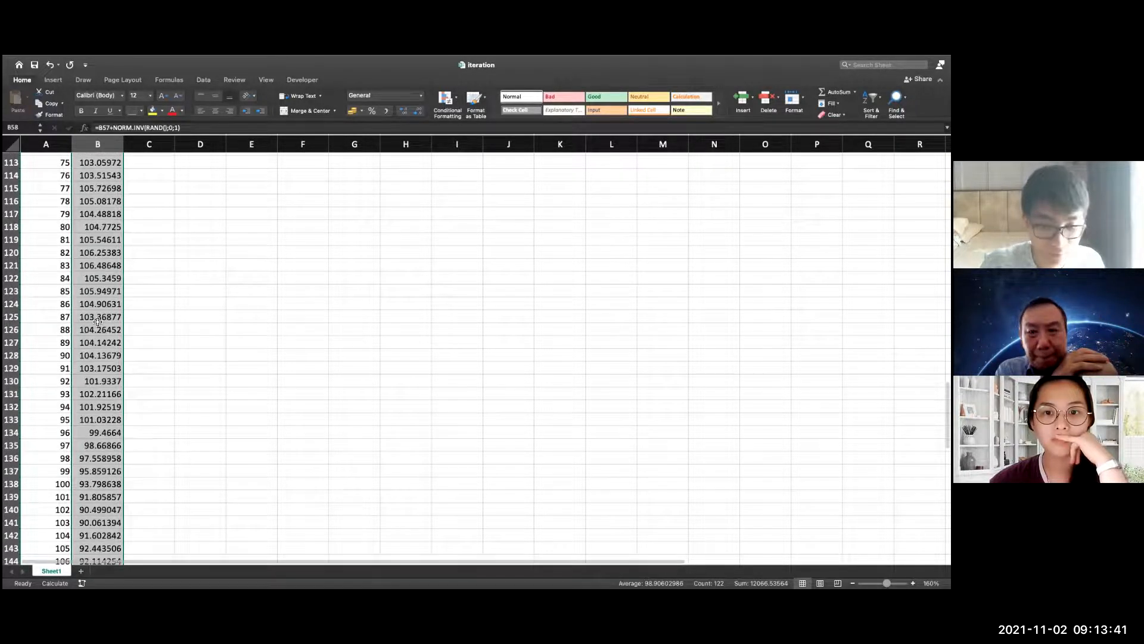
Insert a scatter chart from only the Random values in B38:B179
key(super+Down)
key(shift+super+Up)
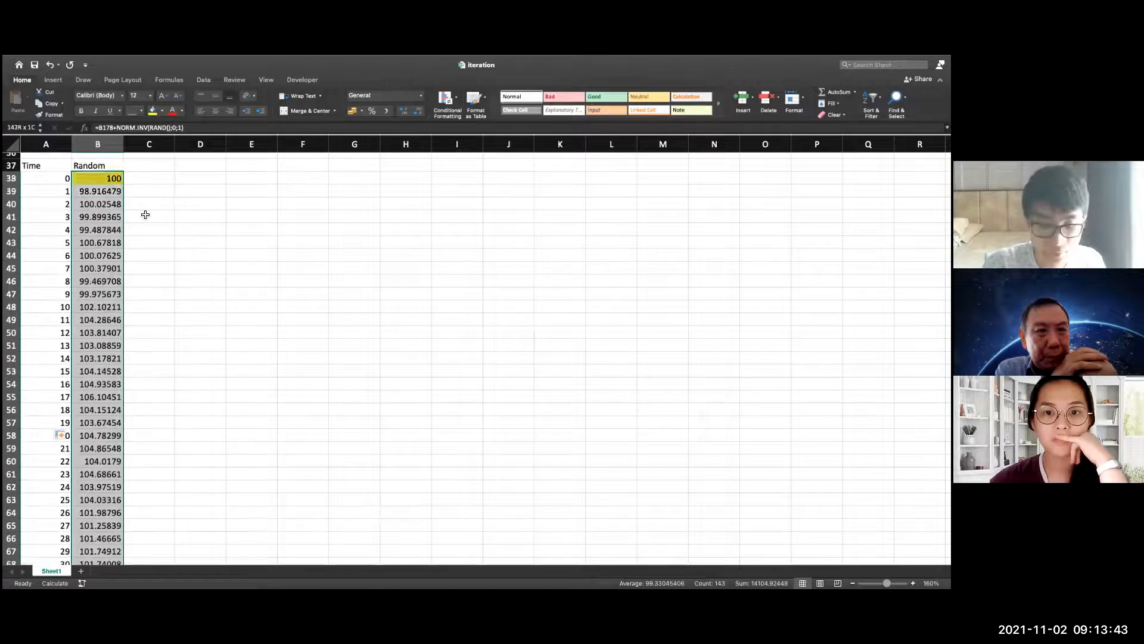
key(shift+Down)
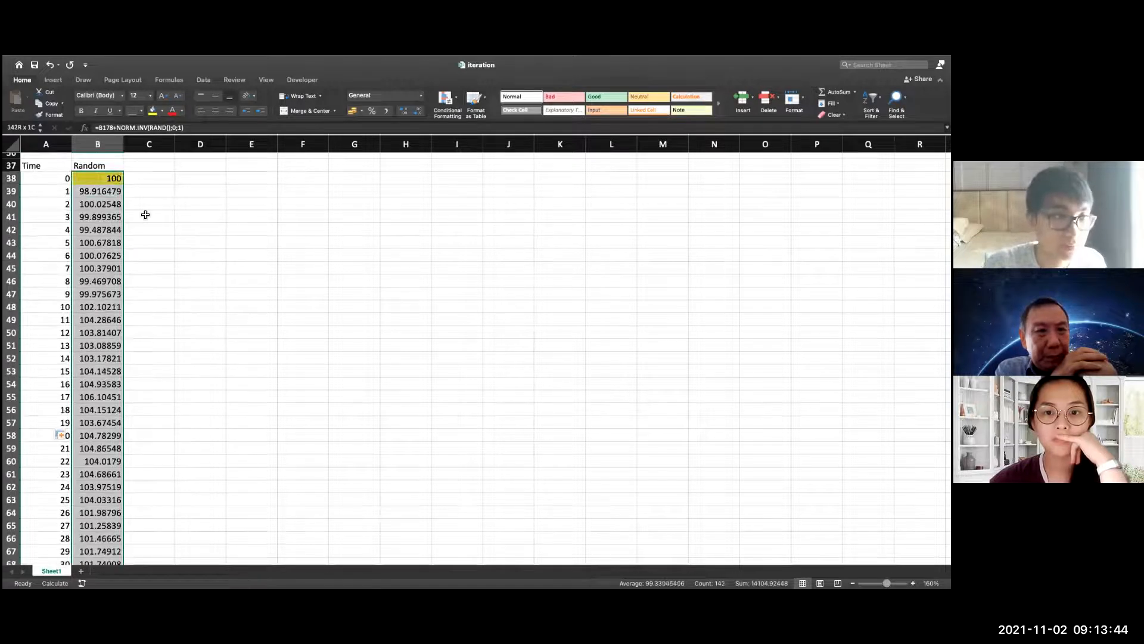
click(60, 82)
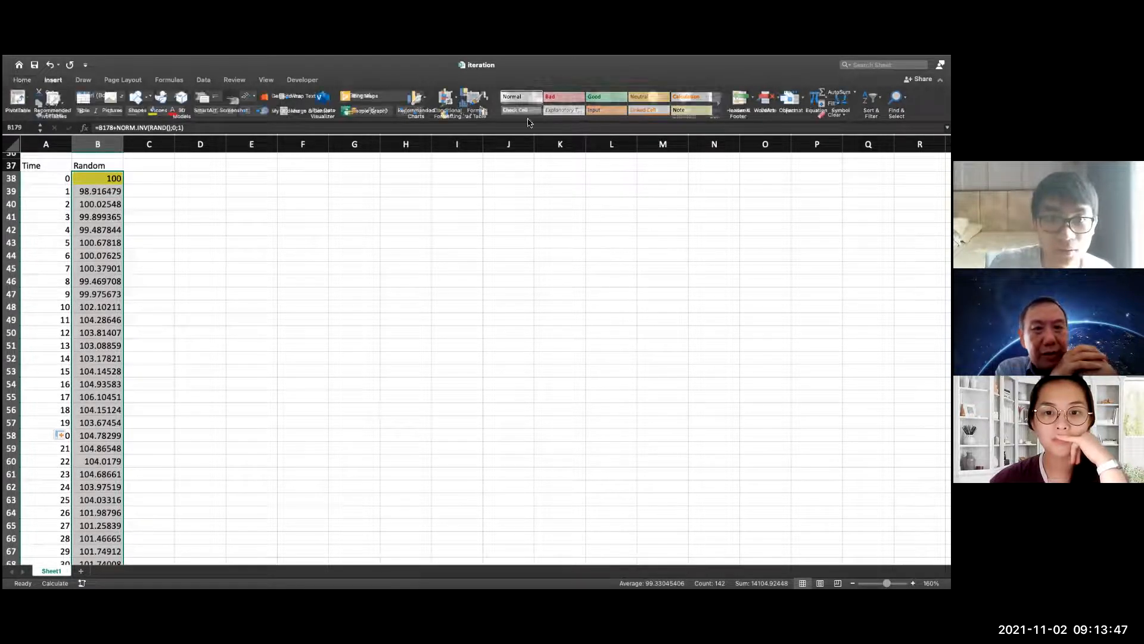
click(472, 119)
click(480, 161)
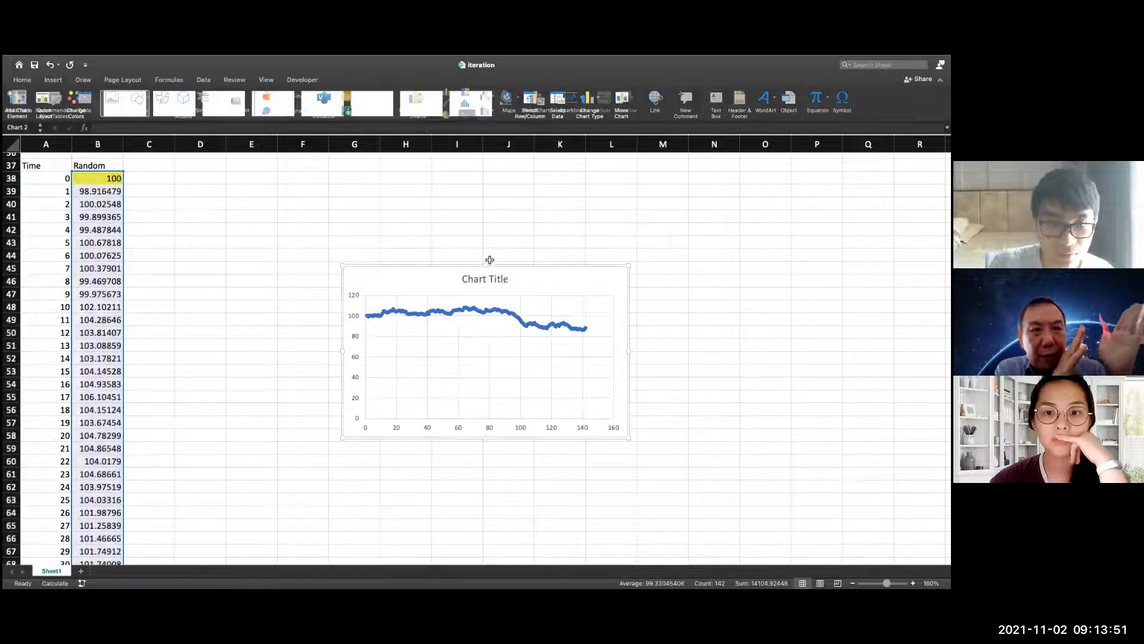
click(52, 83)
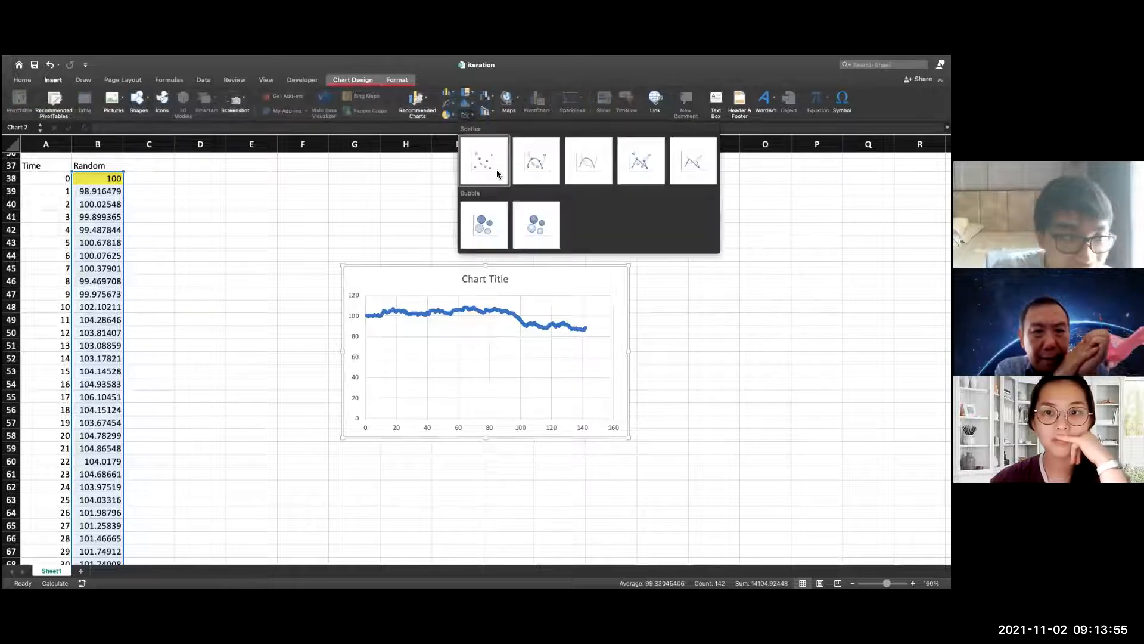
click(497, 169)
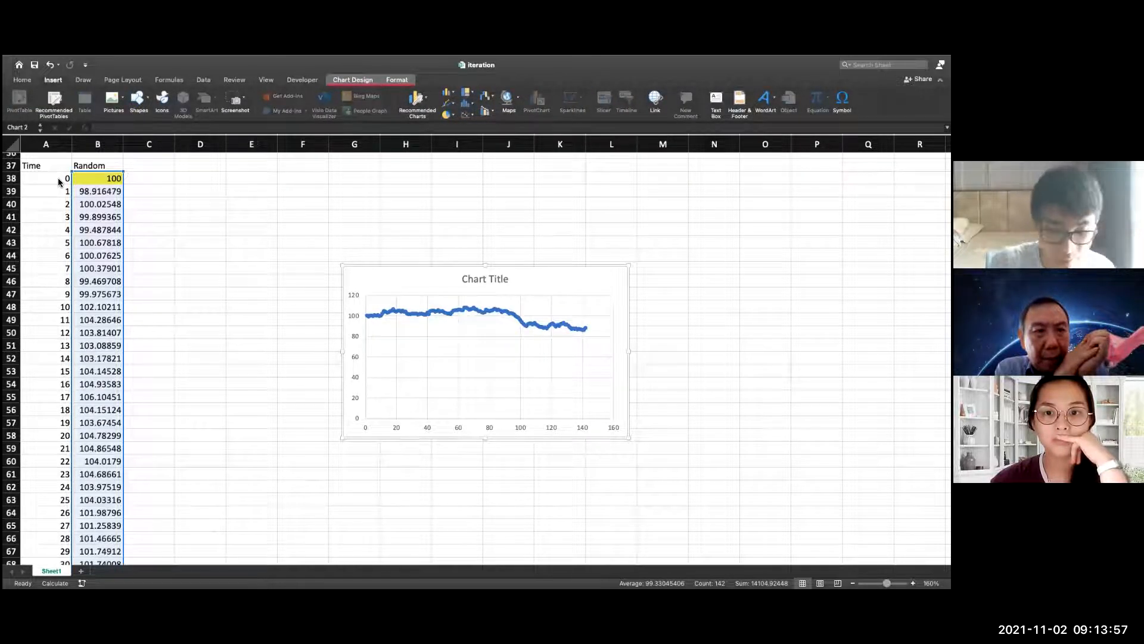
Insert a scatter chart from the Time and Random values in A38:B179 and place it closer to the data
drag(60, 183, 96, 179)
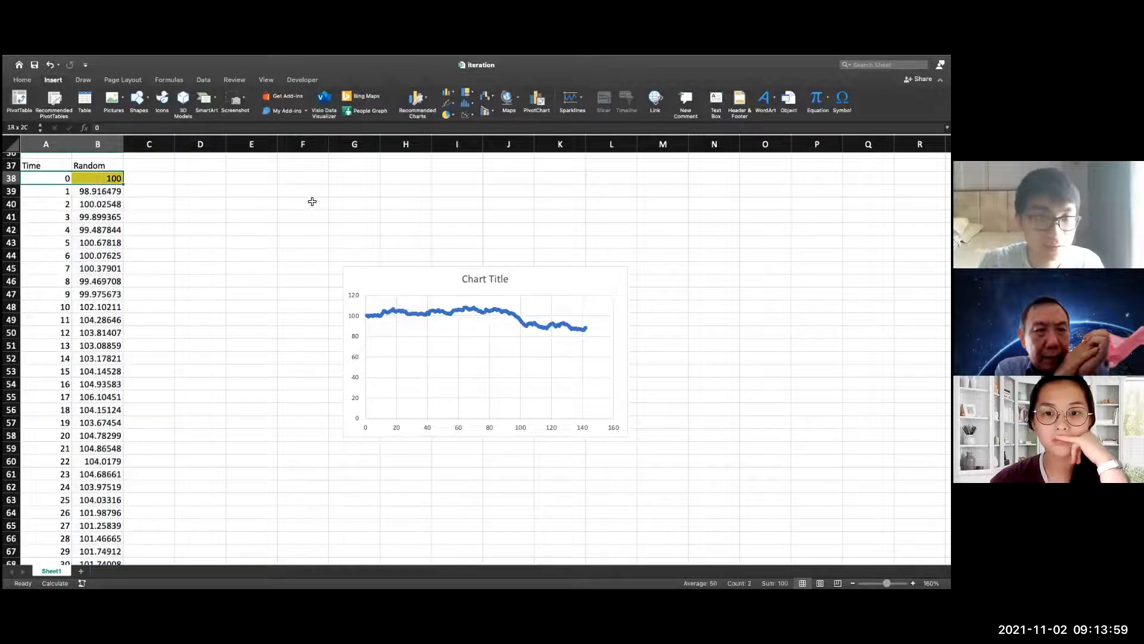
key(ctrl+shift+Down)
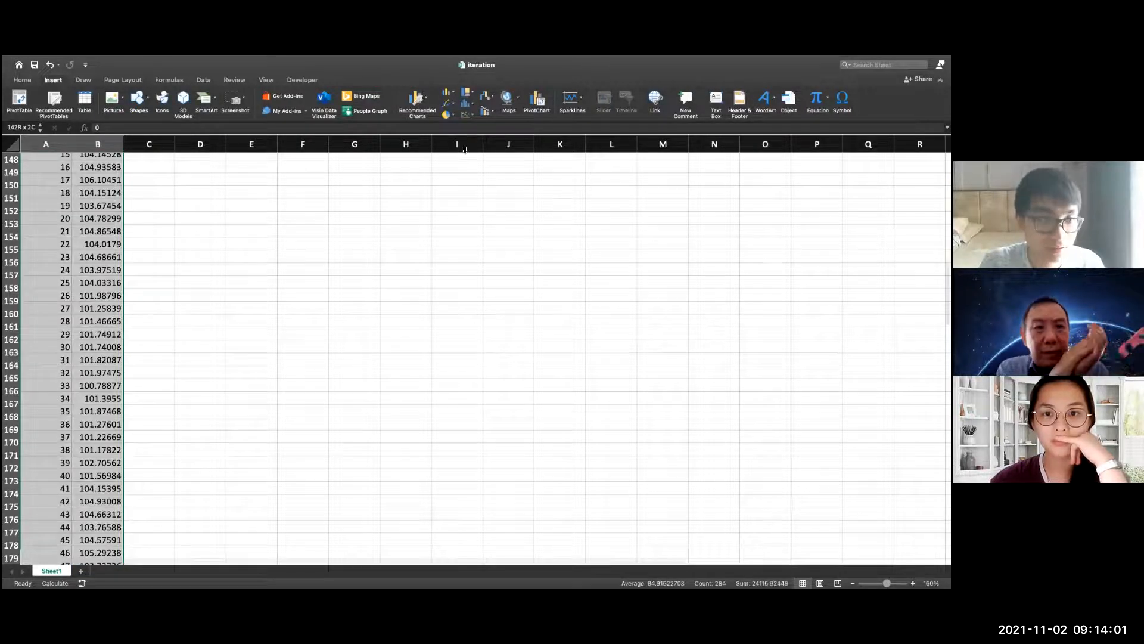
scroll(380, 227, up, 20)
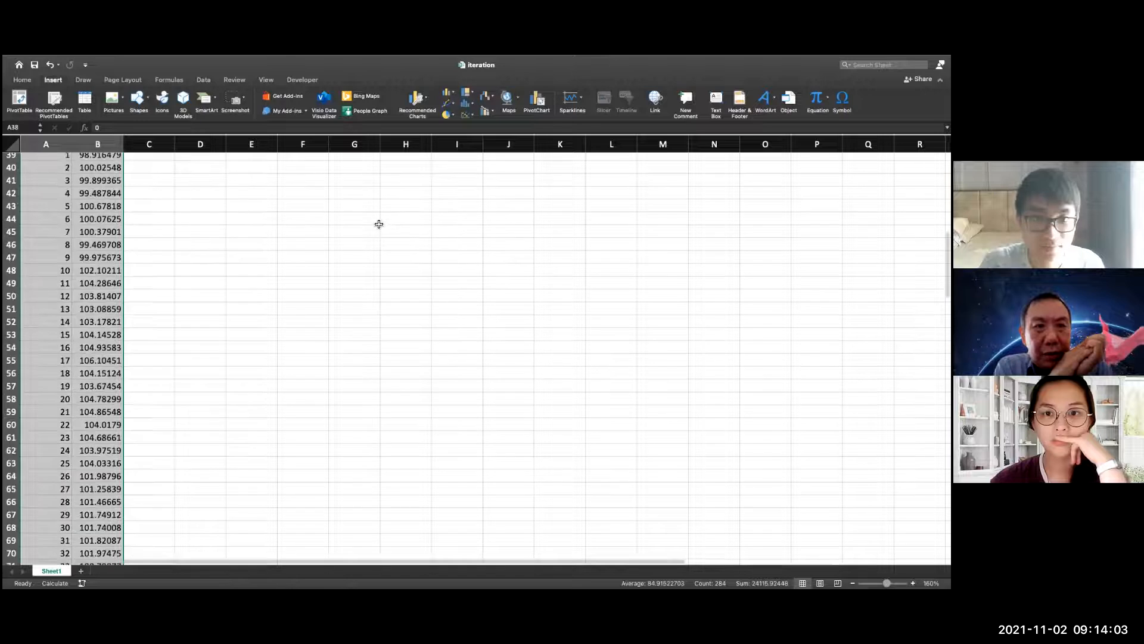
click(467, 115)
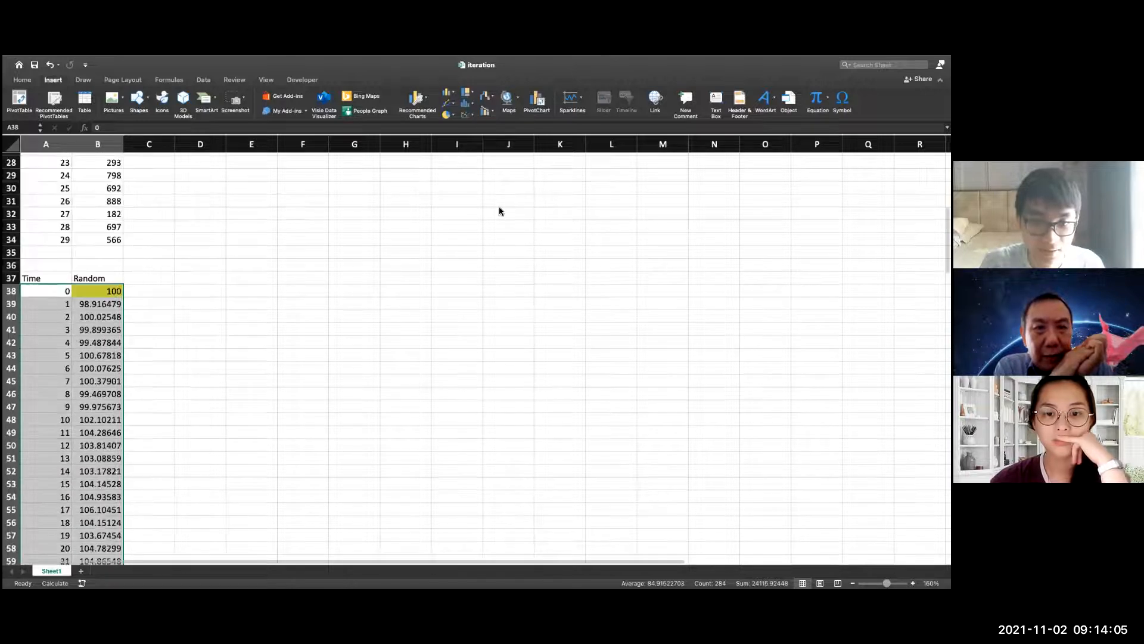
click(483, 175)
drag(501, 281, 429, 263)
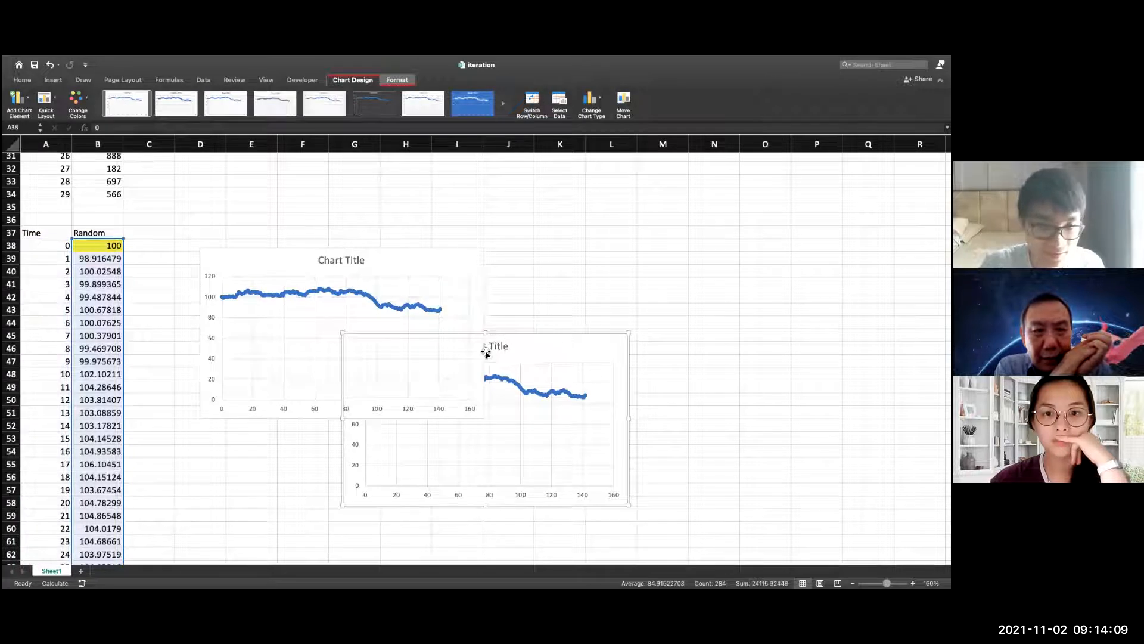
Remove the earlier chart that plots only the Random values, keeping the Time and Random scatter chart
key(super+z)
key(super+y)
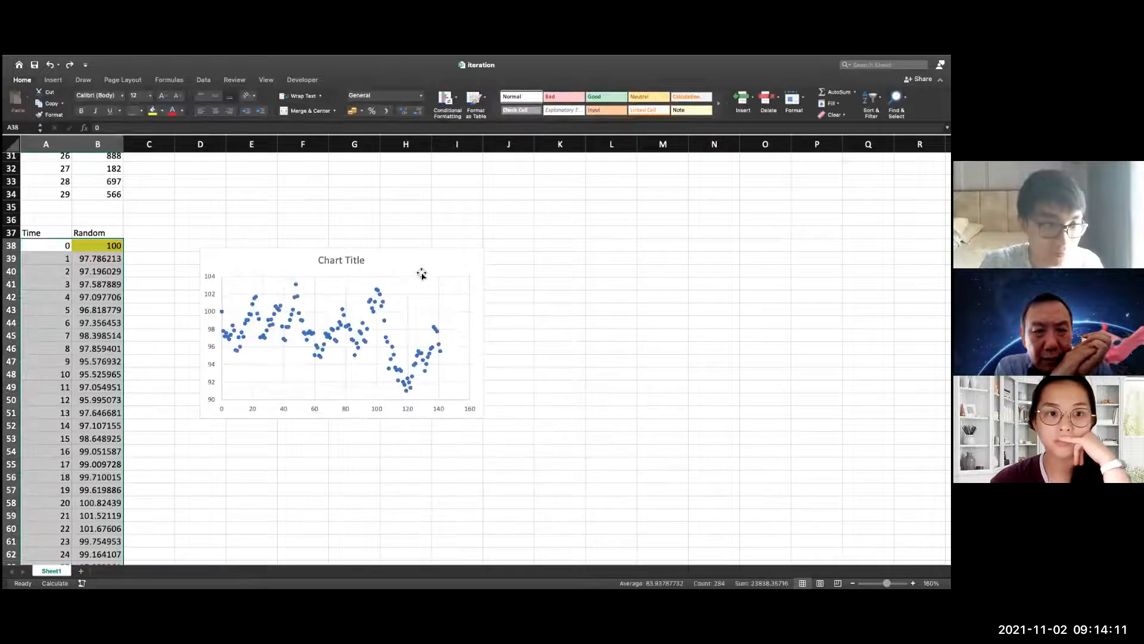
scroll(122, 381, down, 2)
scroll(191, 378, down, 3)
scroll(510, 288, up, 4)
key(super+y)
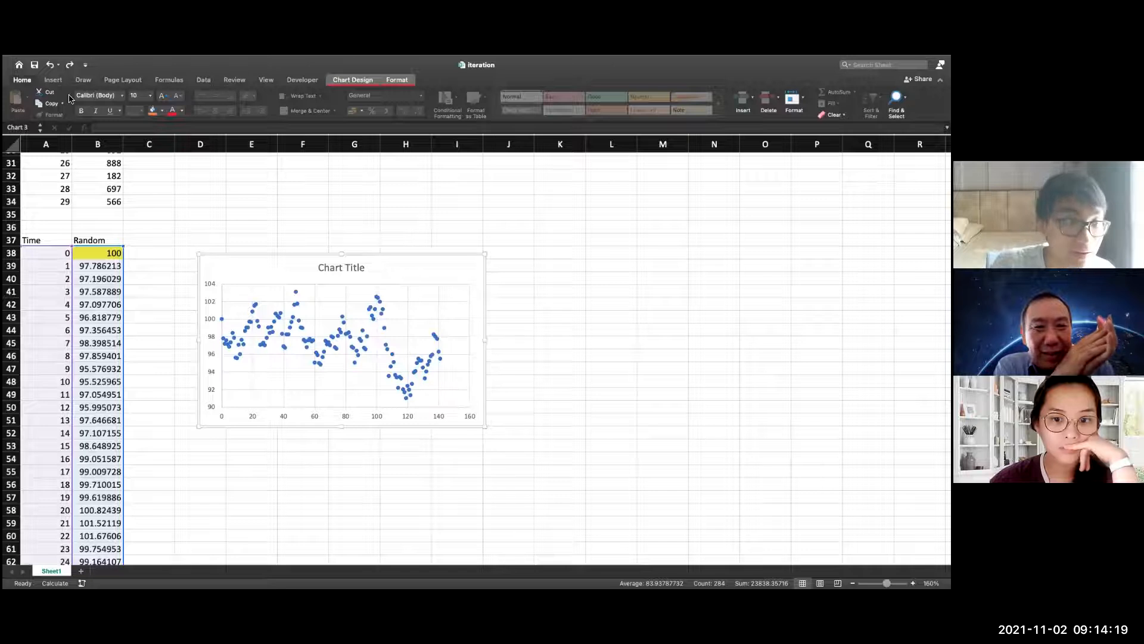
Examine the scatter chart's formatting, element, style and quick layout options
click(53, 79)
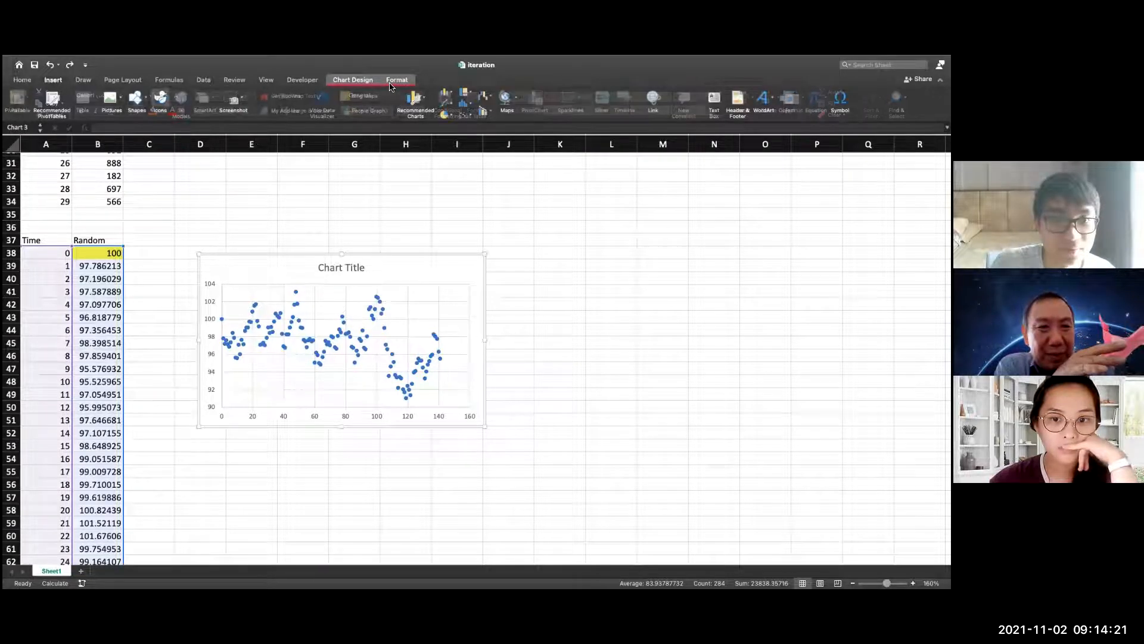
click(393, 81)
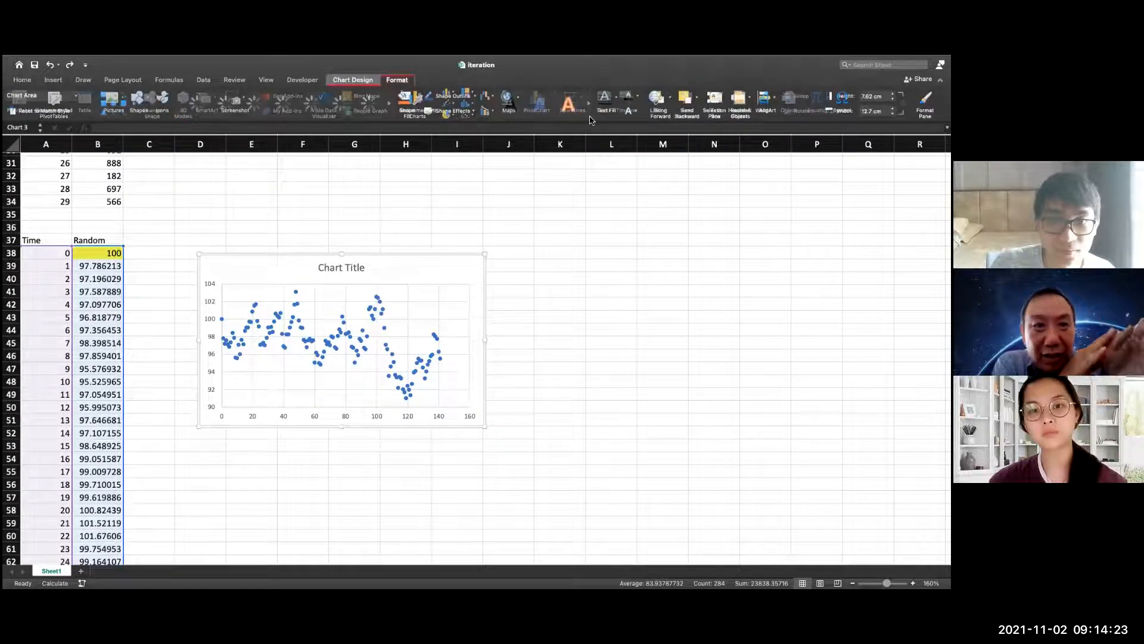
click(353, 80)
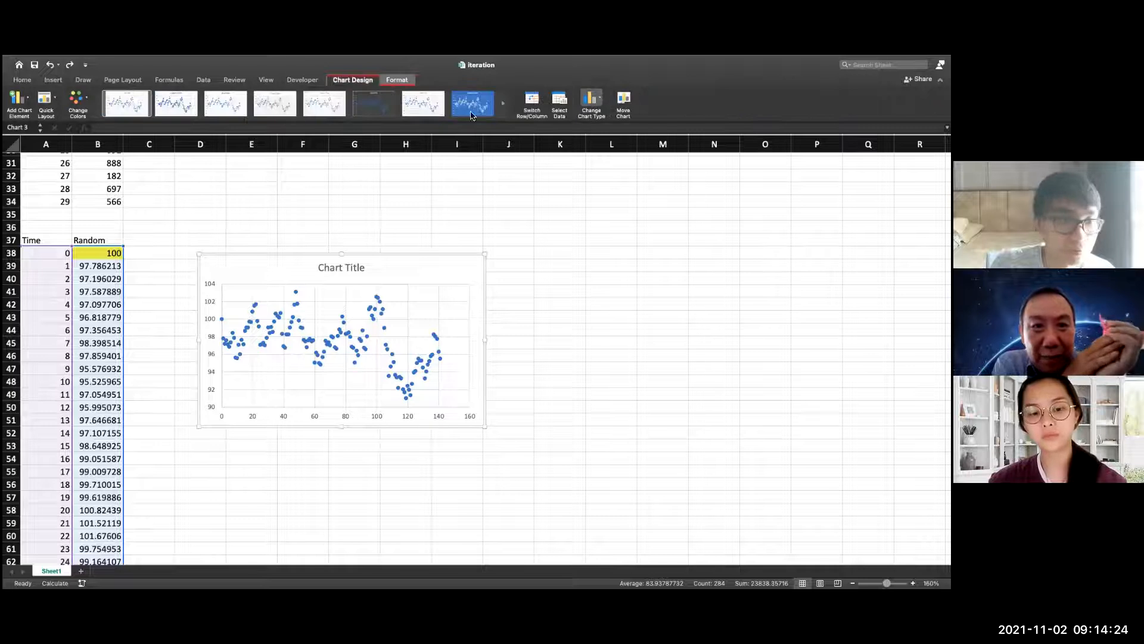
click(12, 102)
click(394, 81)
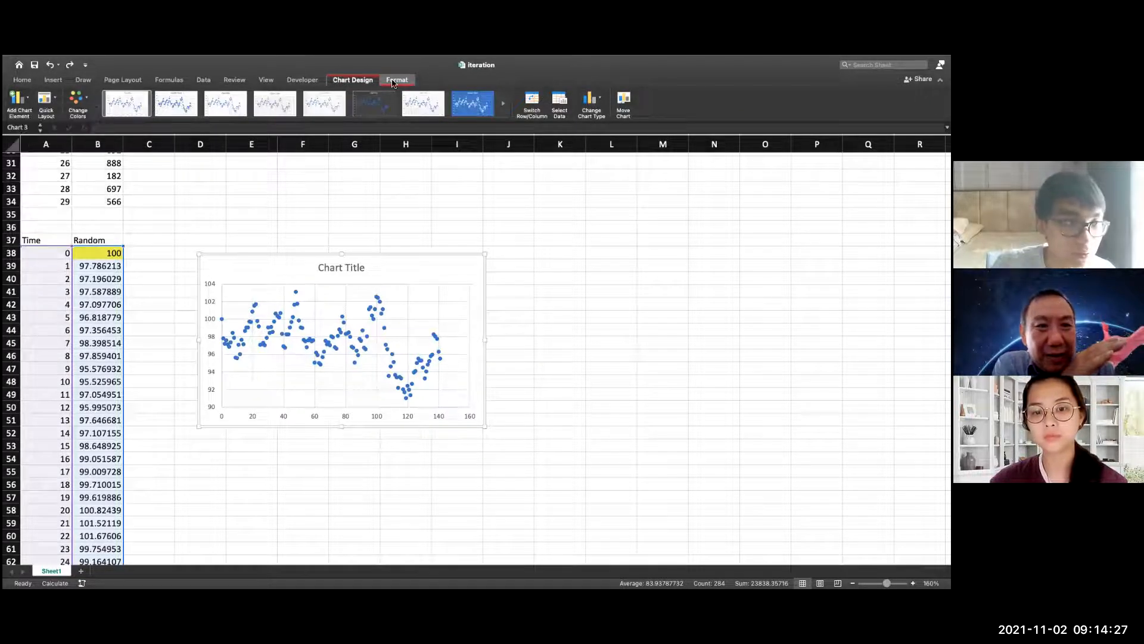
click(394, 82)
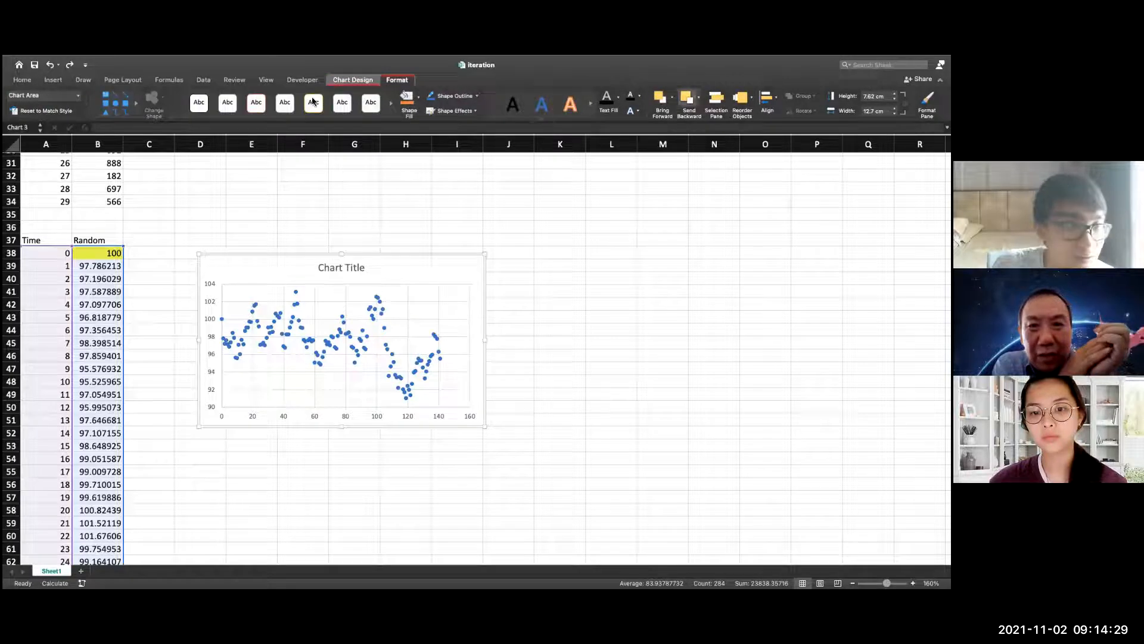
click(375, 82)
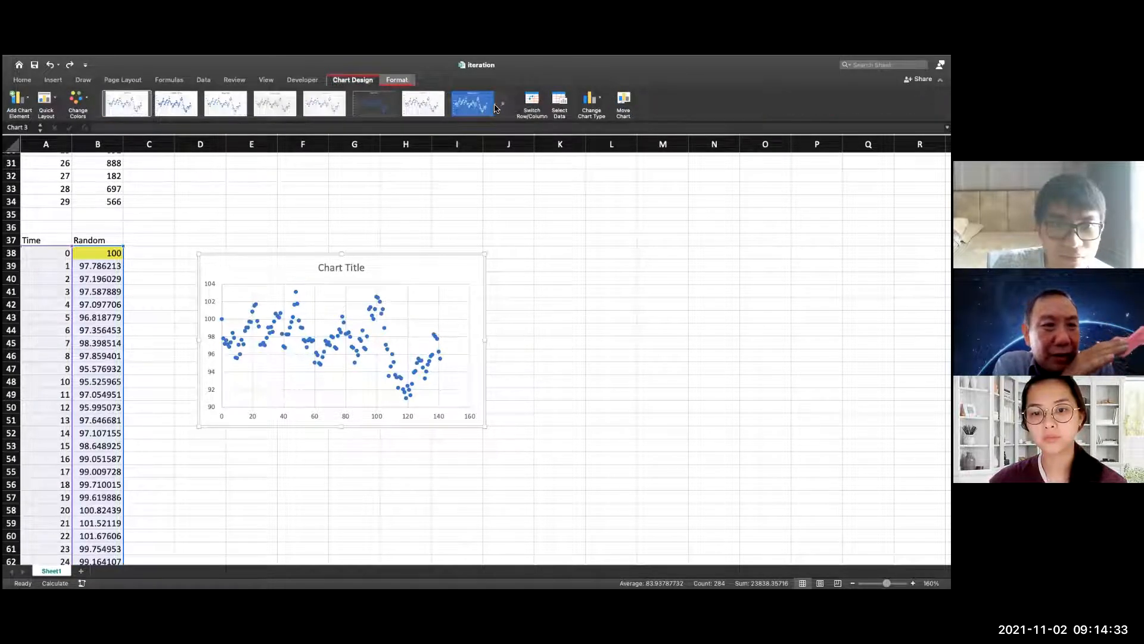
click(397, 80)
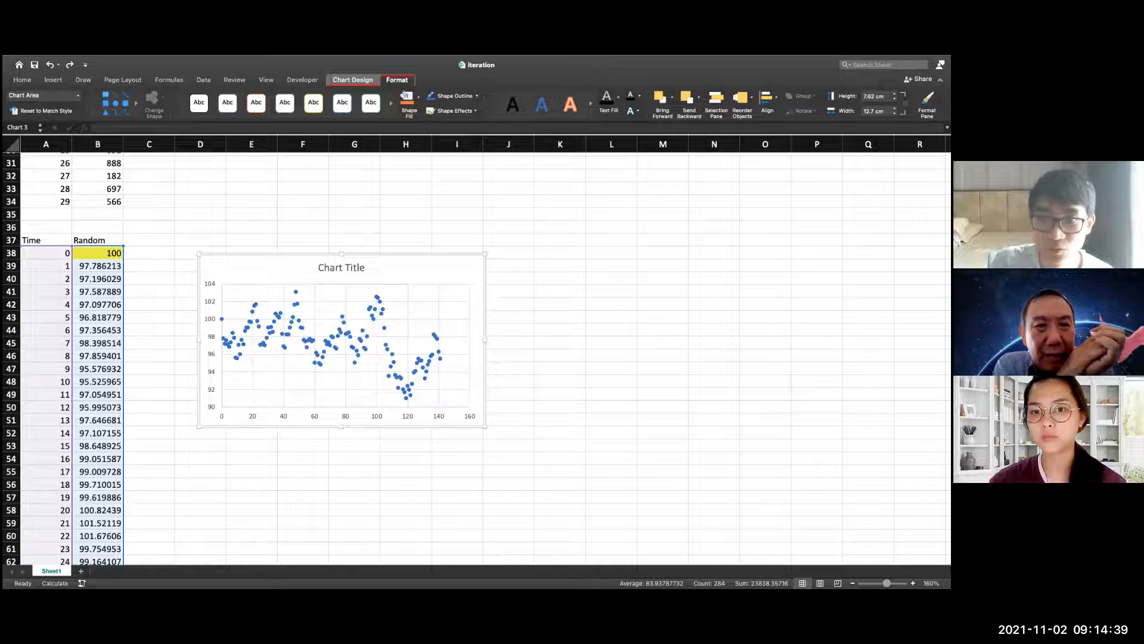
click(352, 79)
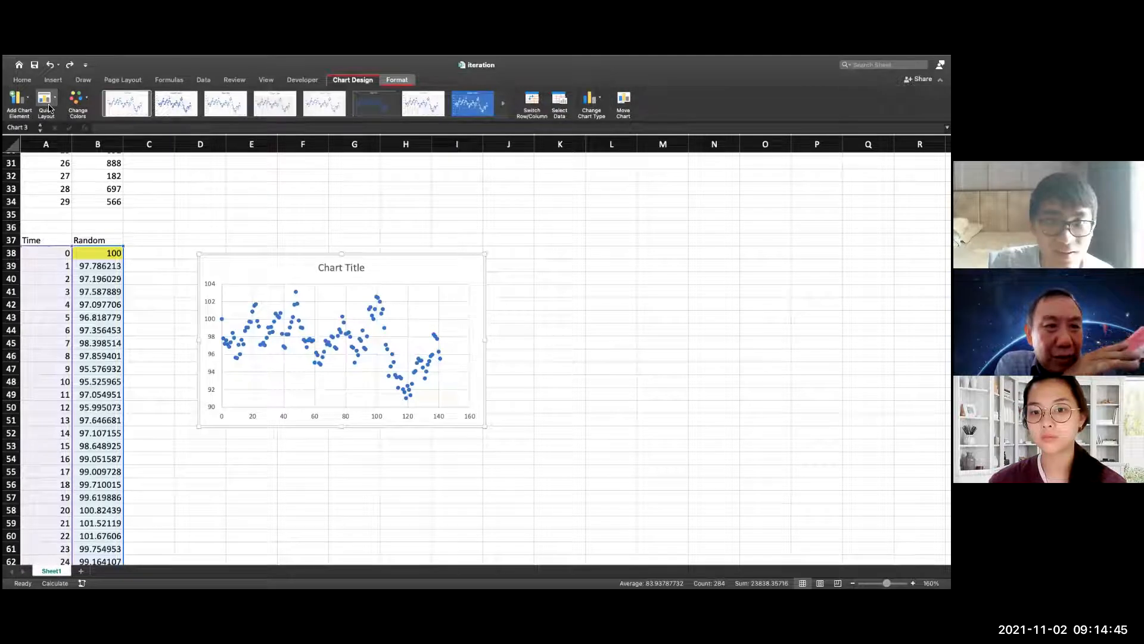
click(45, 99)
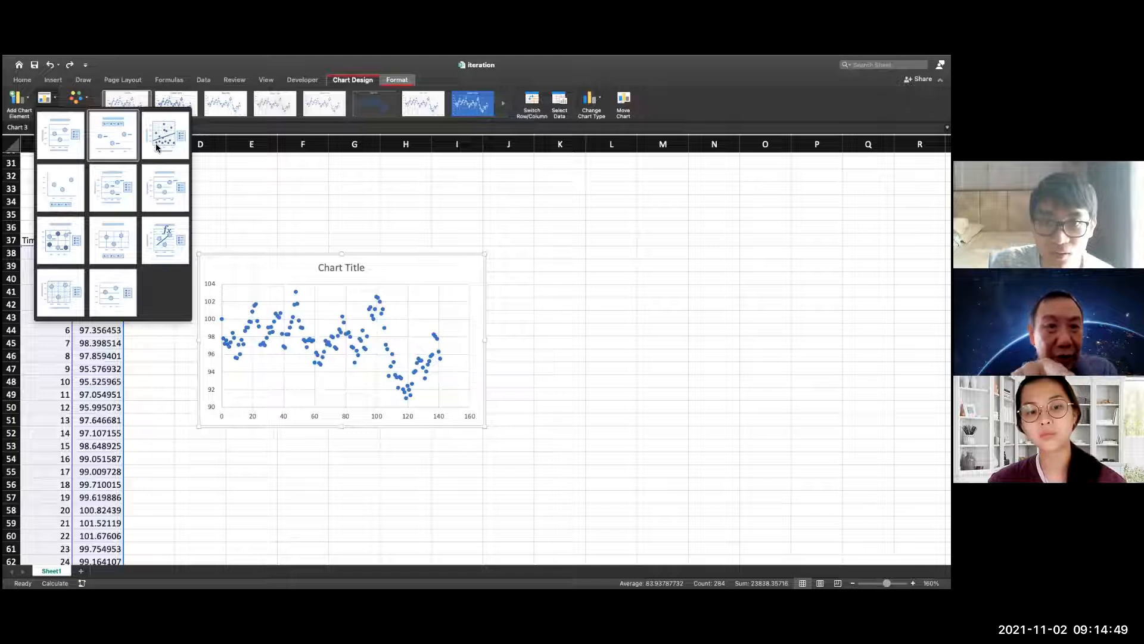
Try changing the scatter chart to a 2-D line chart, and undo the change
click(599, 100)
click(598, 101)
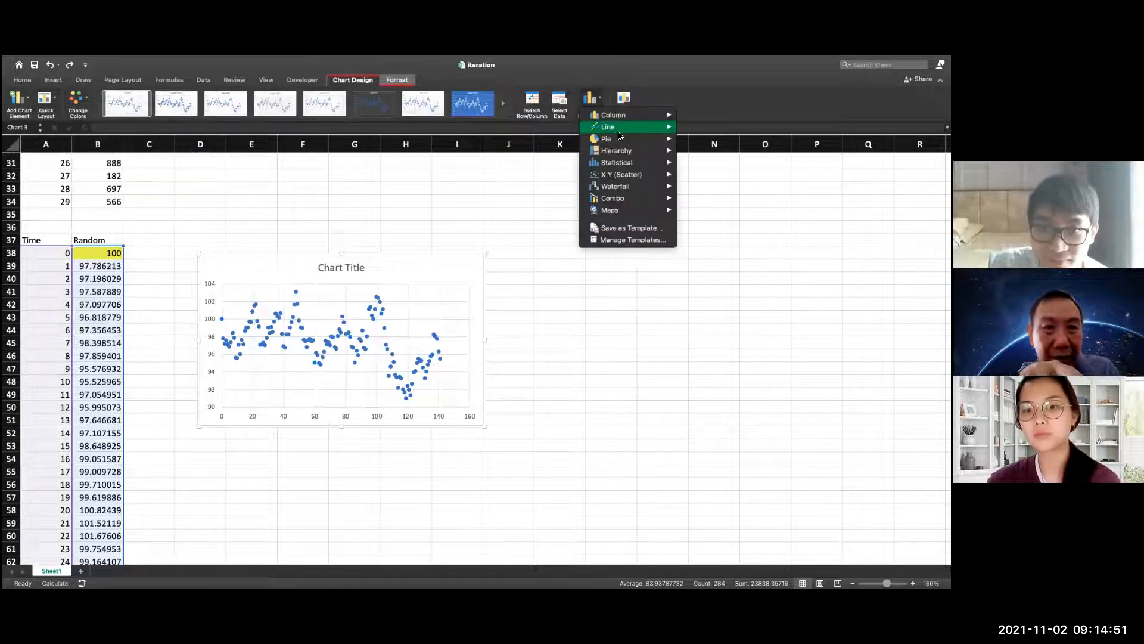
mouse_move(618, 132)
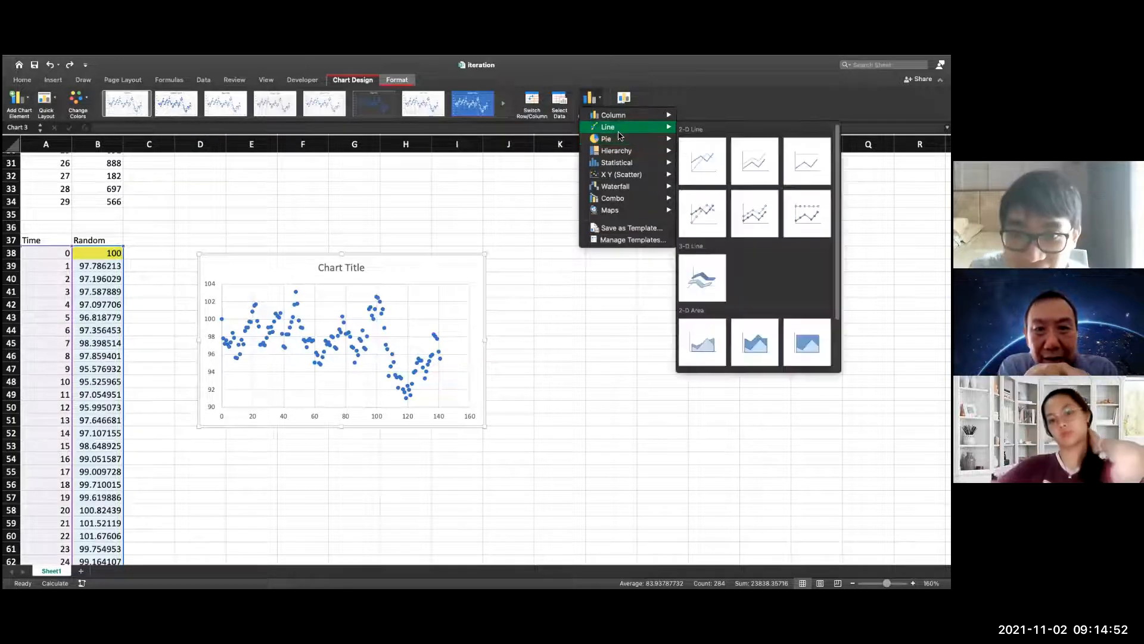
click(702, 163)
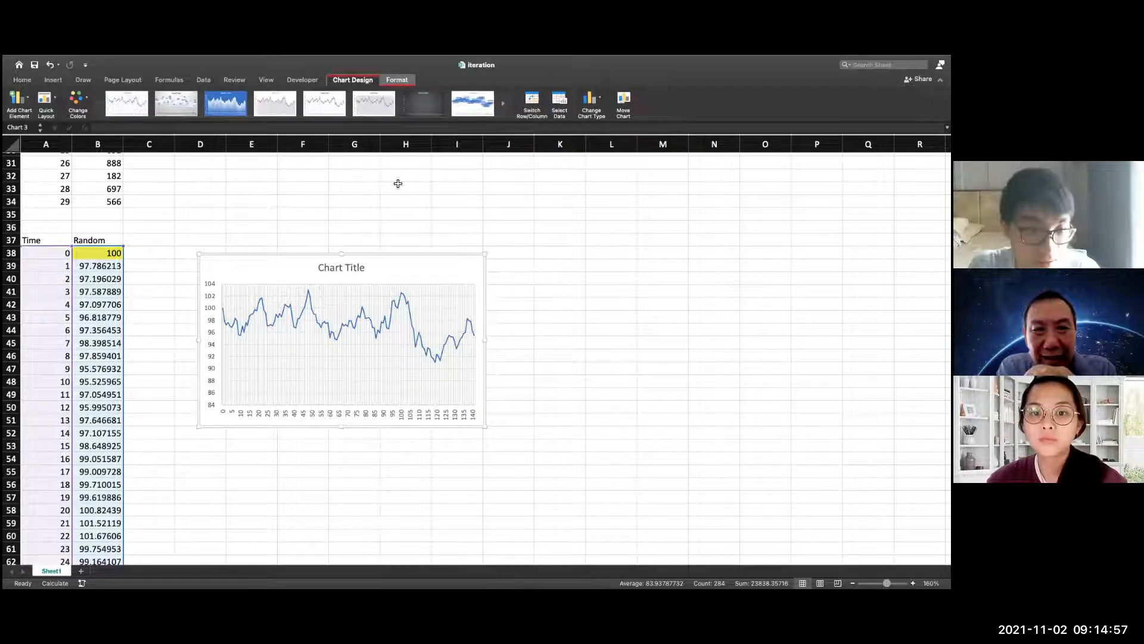
key(super+z)
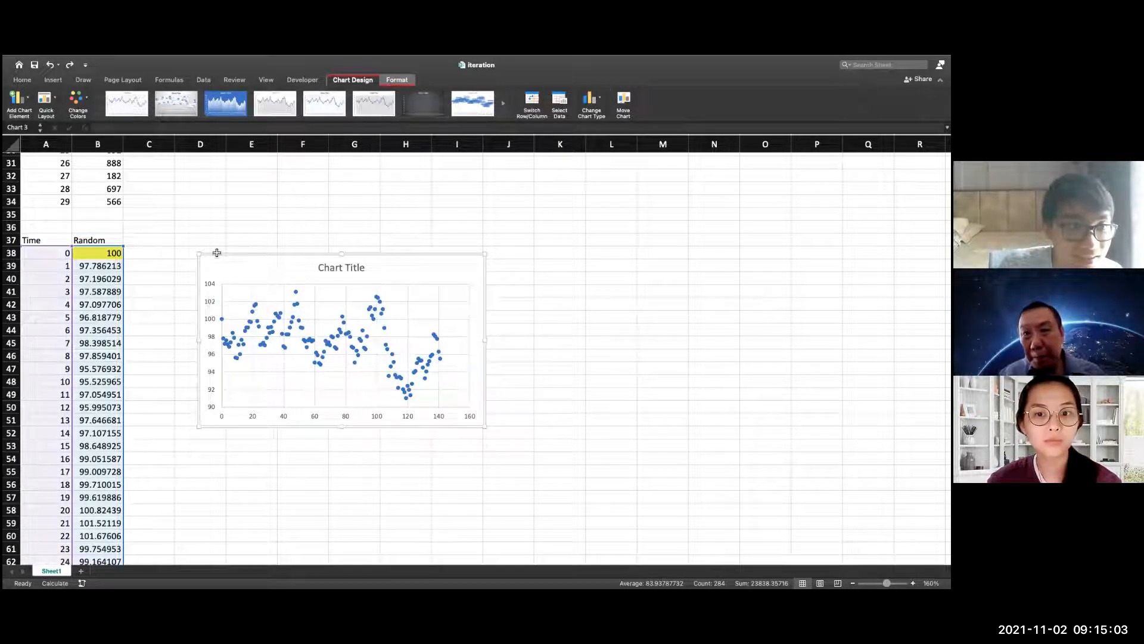
Apply the chart style with a grey gradient background and large blue labelled markers to the scatter chart
click(128, 103)
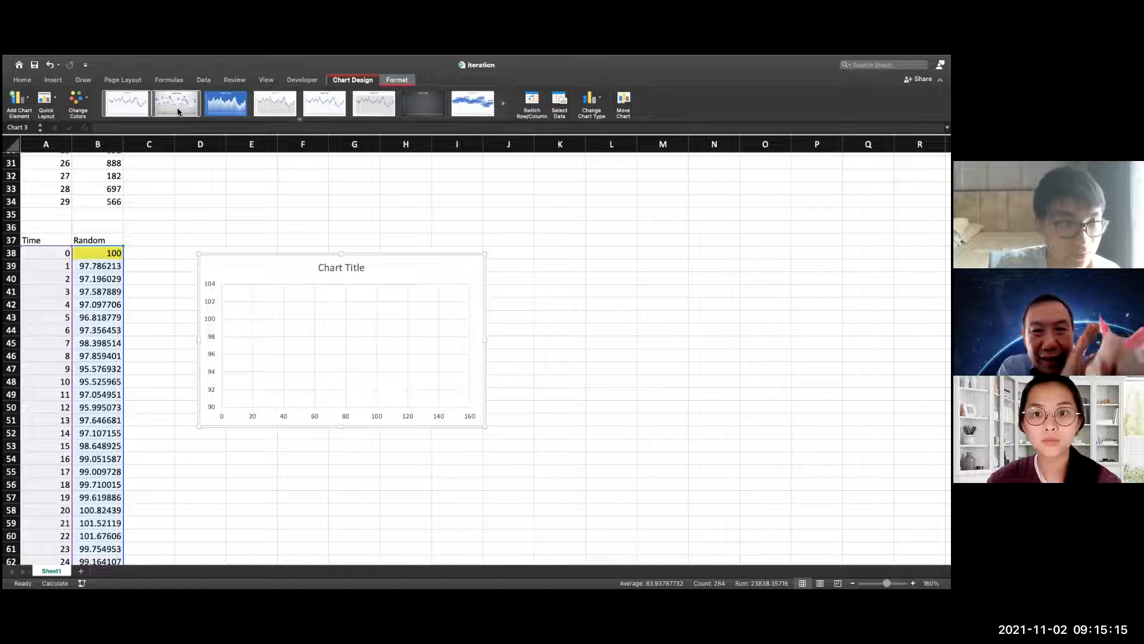
click(219, 110)
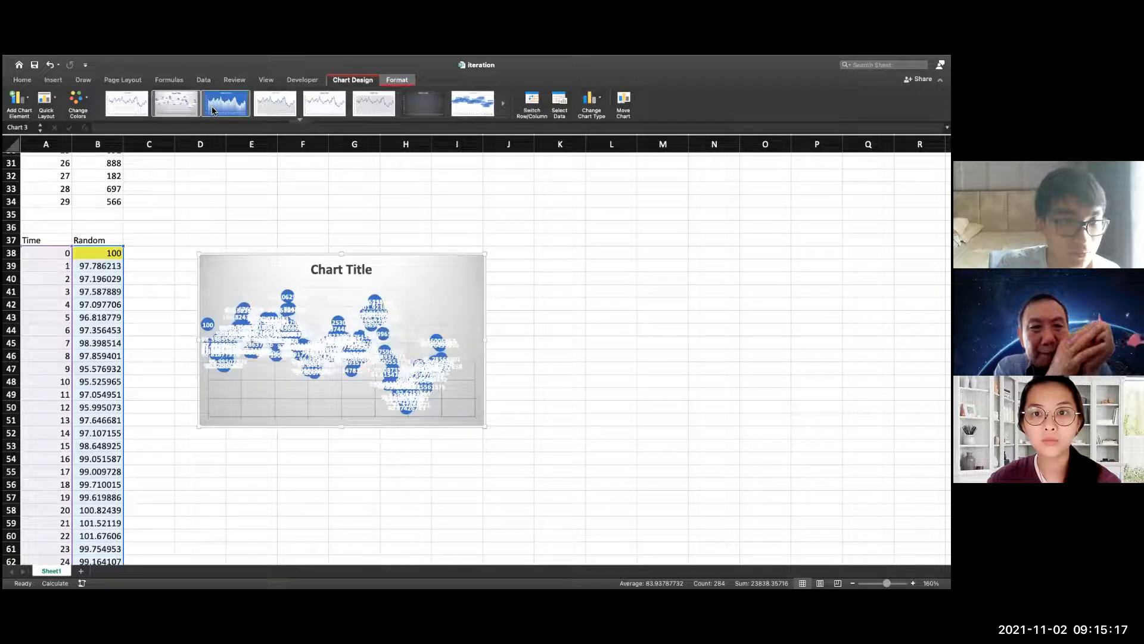
Try changing the Time and Random scatter chart to scatter with smooth lines and markers, and undo the change
click(598, 105)
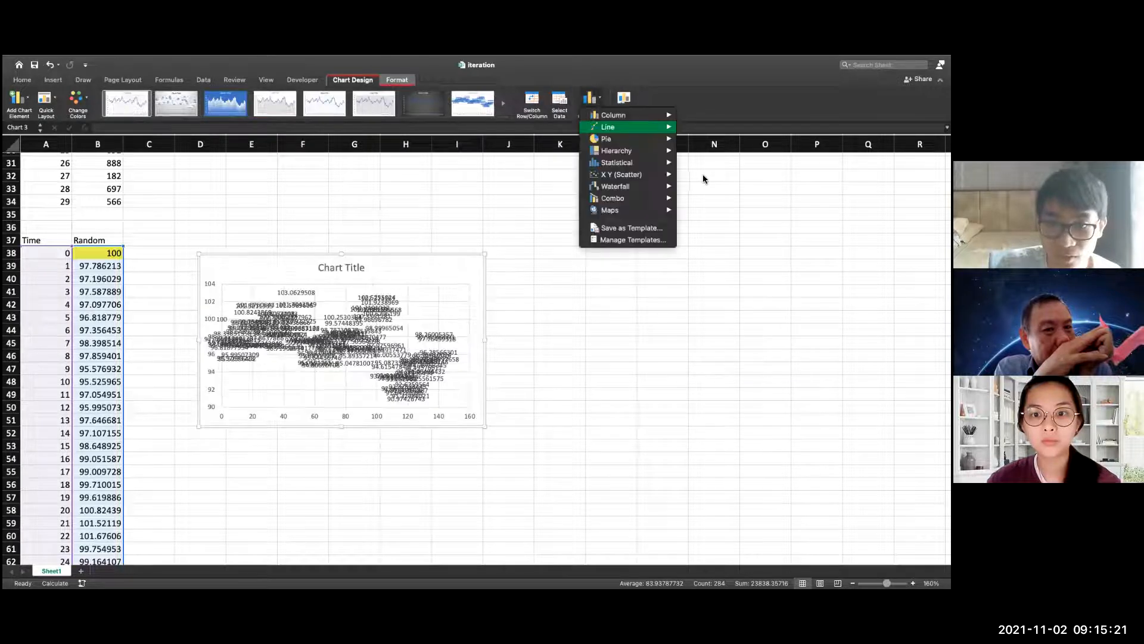
mouse_move(617, 128)
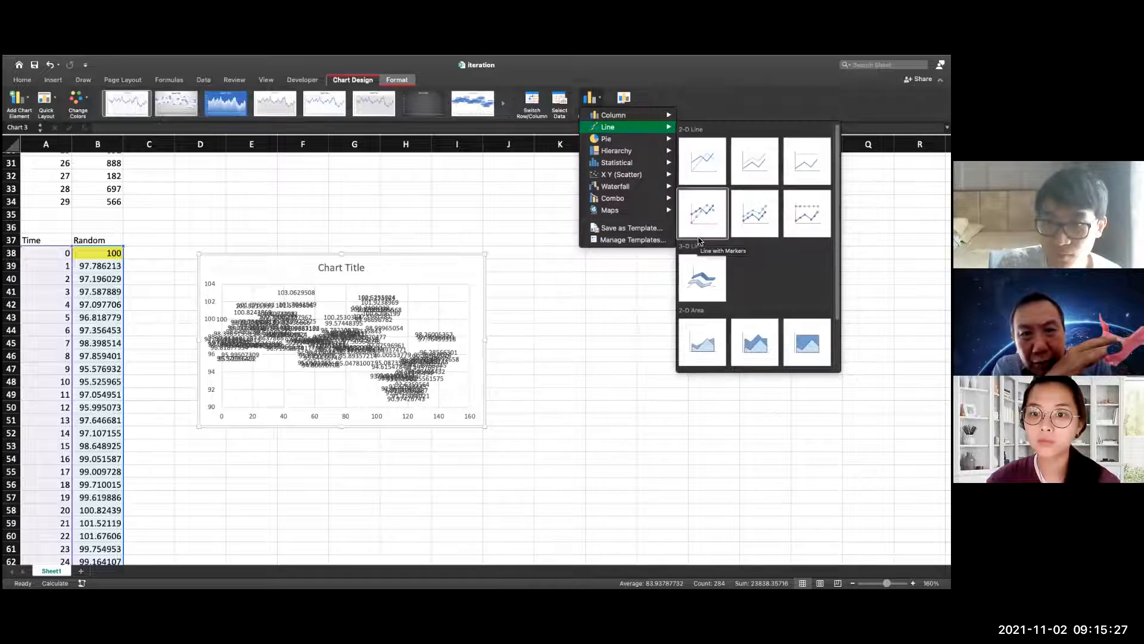
scroll(699, 240, down, 2)
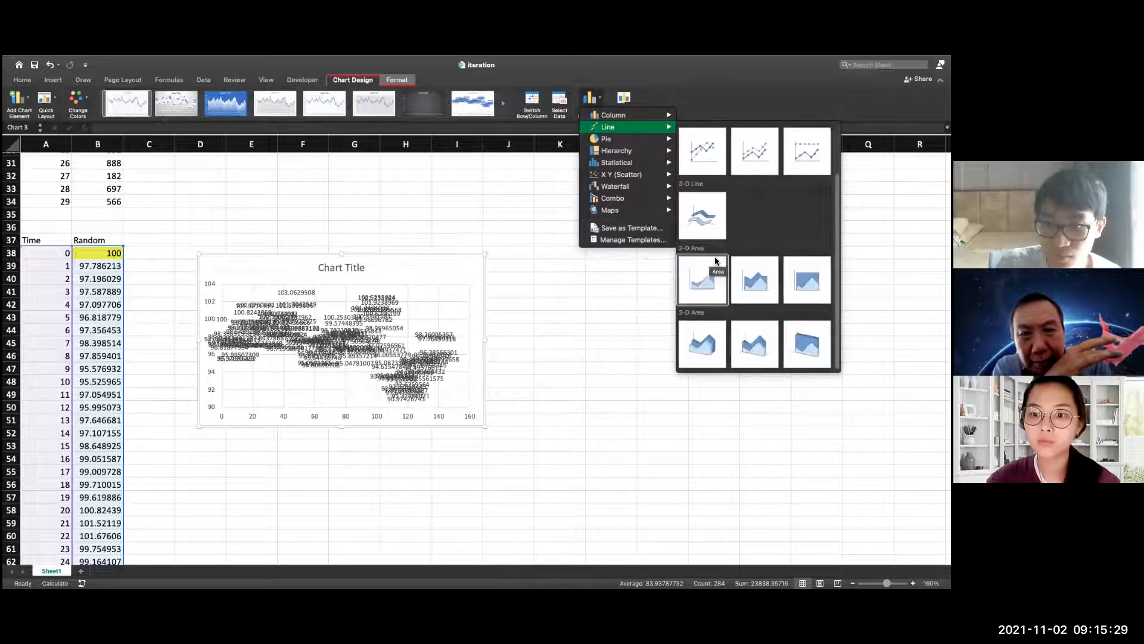
mouse_move(678, 179)
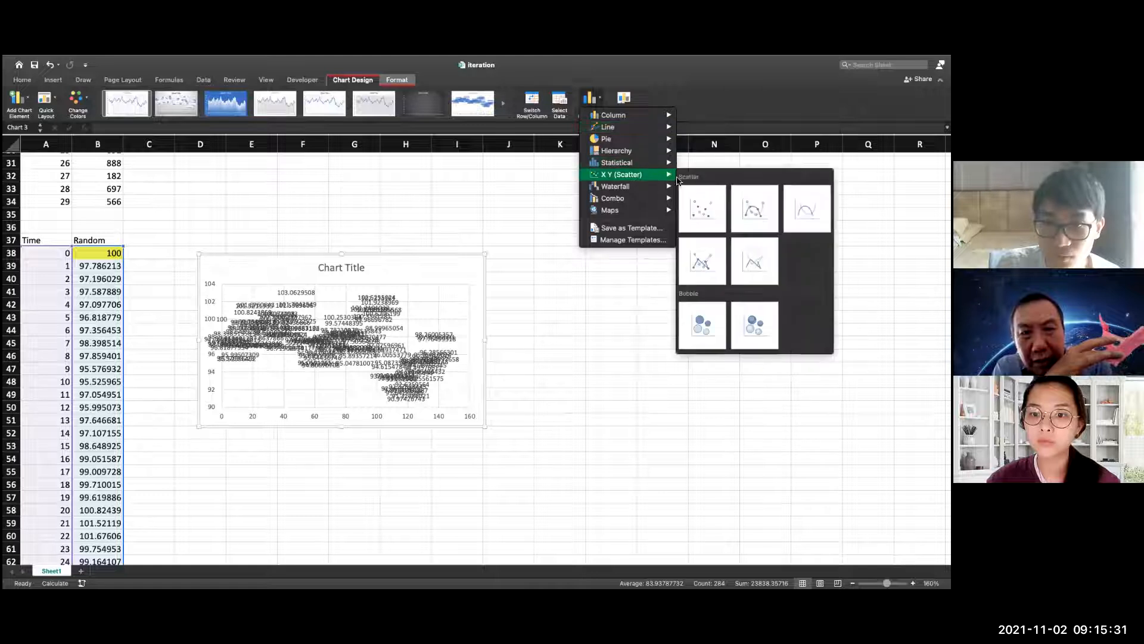
click(749, 225)
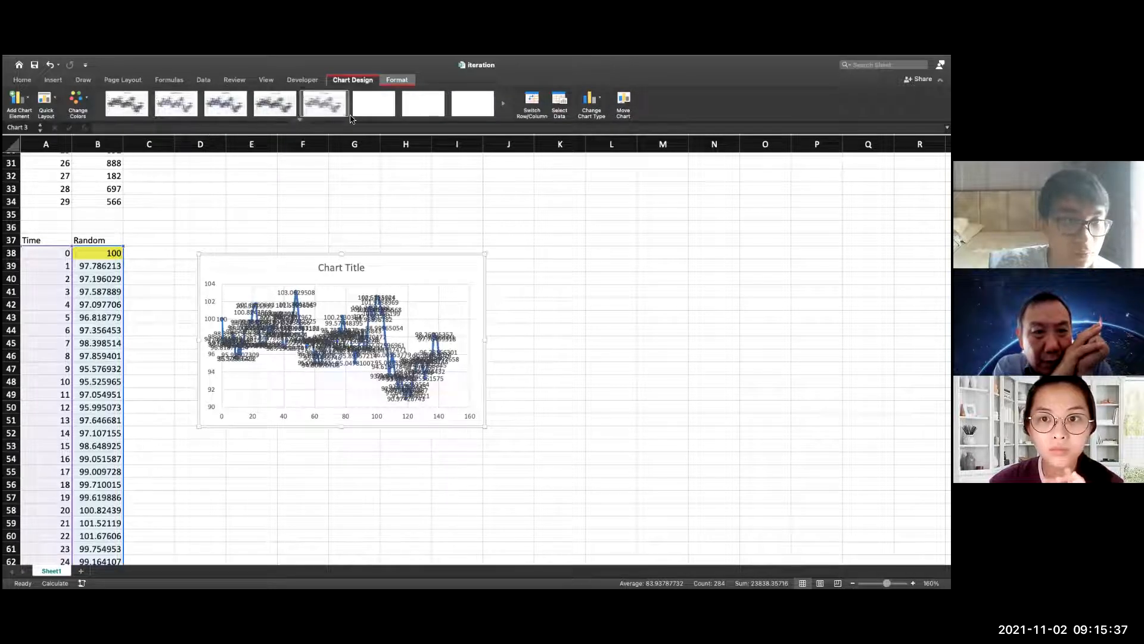
click(503, 107)
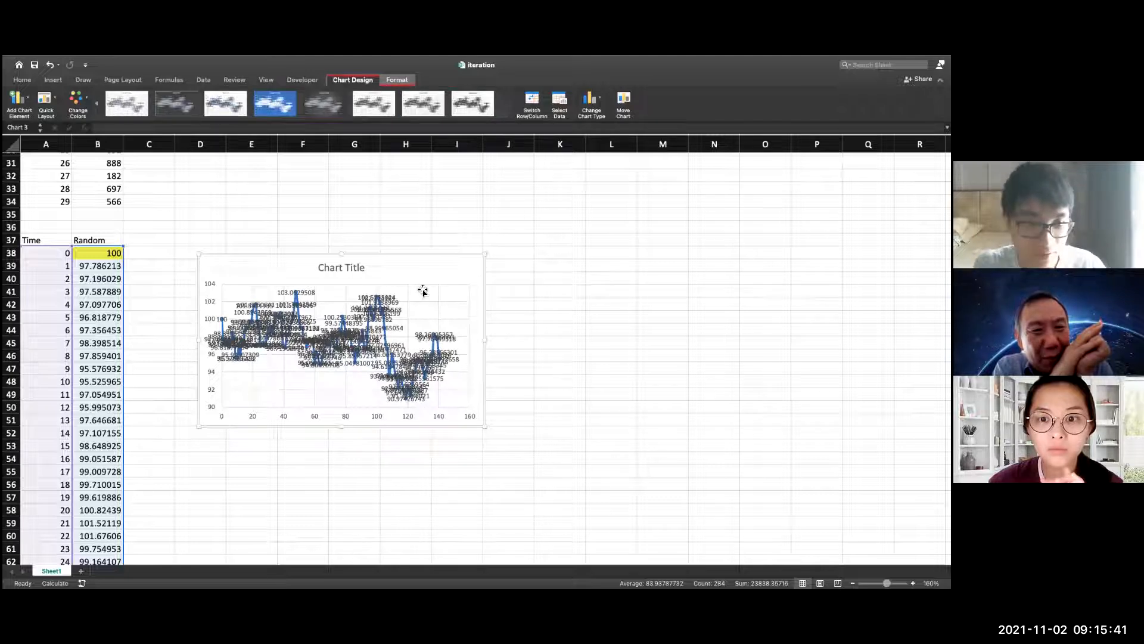
key(super+z)
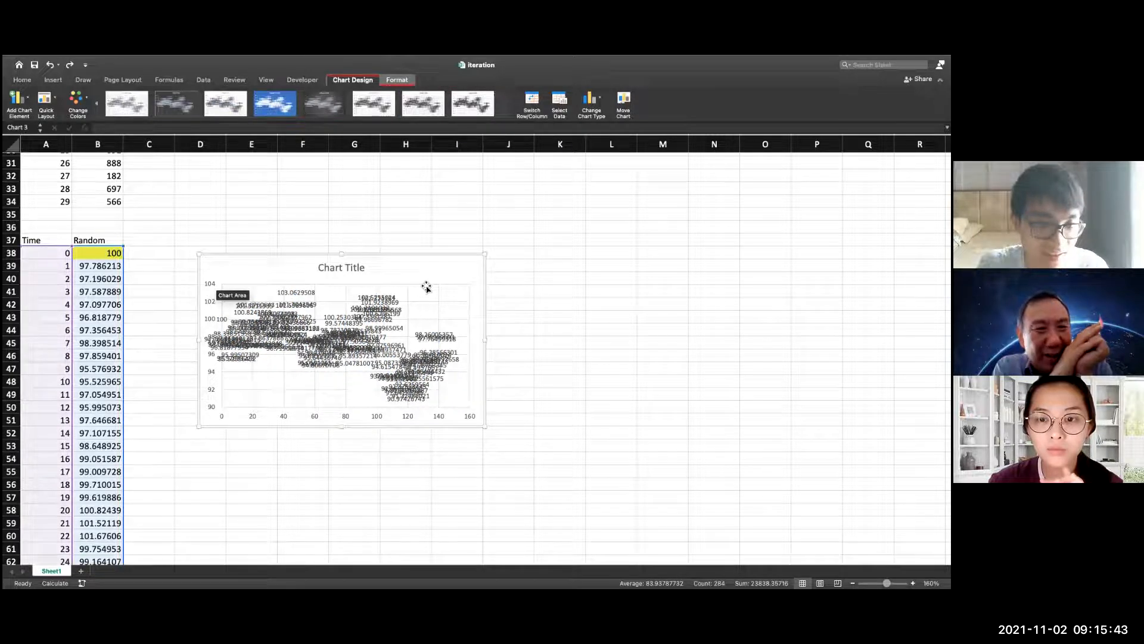
Undo the data labels on the chart and change its type to scatter with smooth lines and markers
key(super+z)
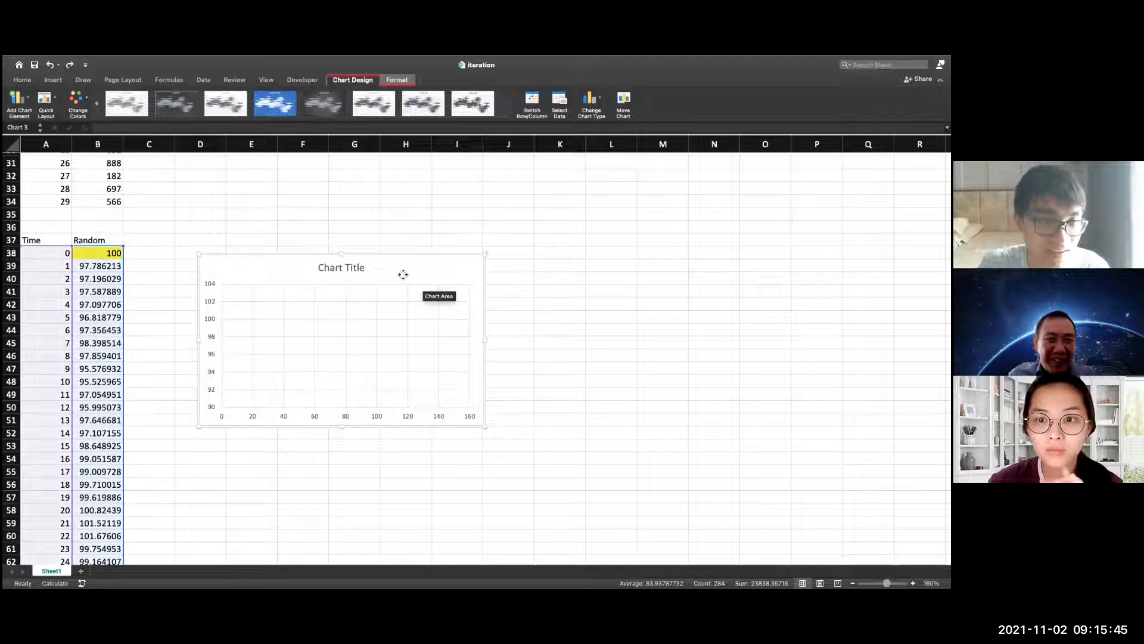
click(590, 99)
mouse_move(620, 162)
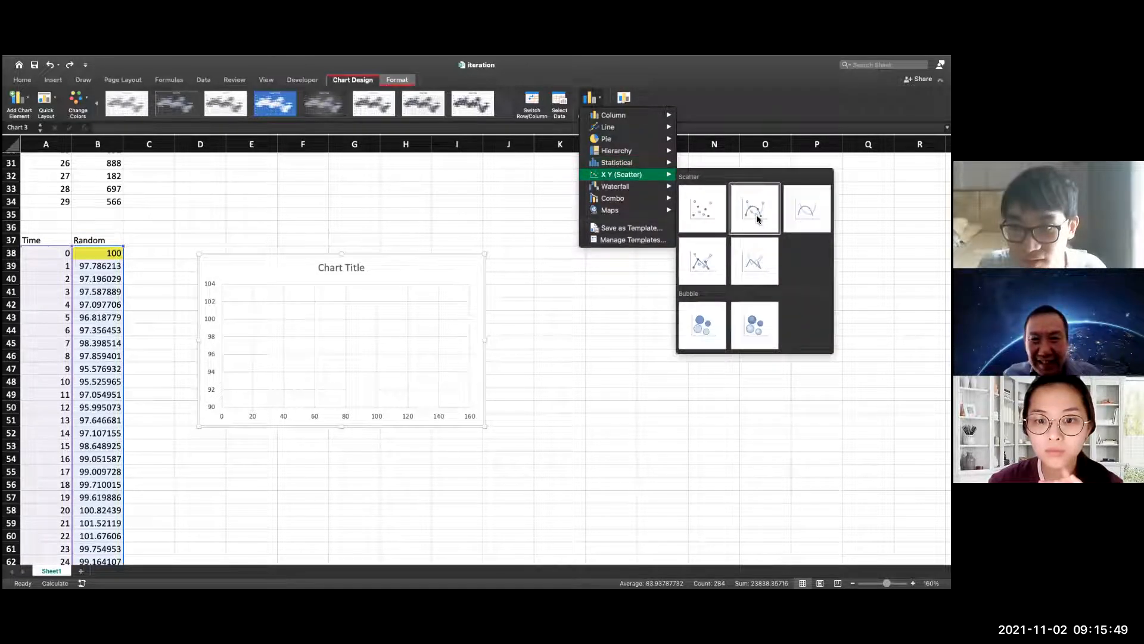
click(756, 217)
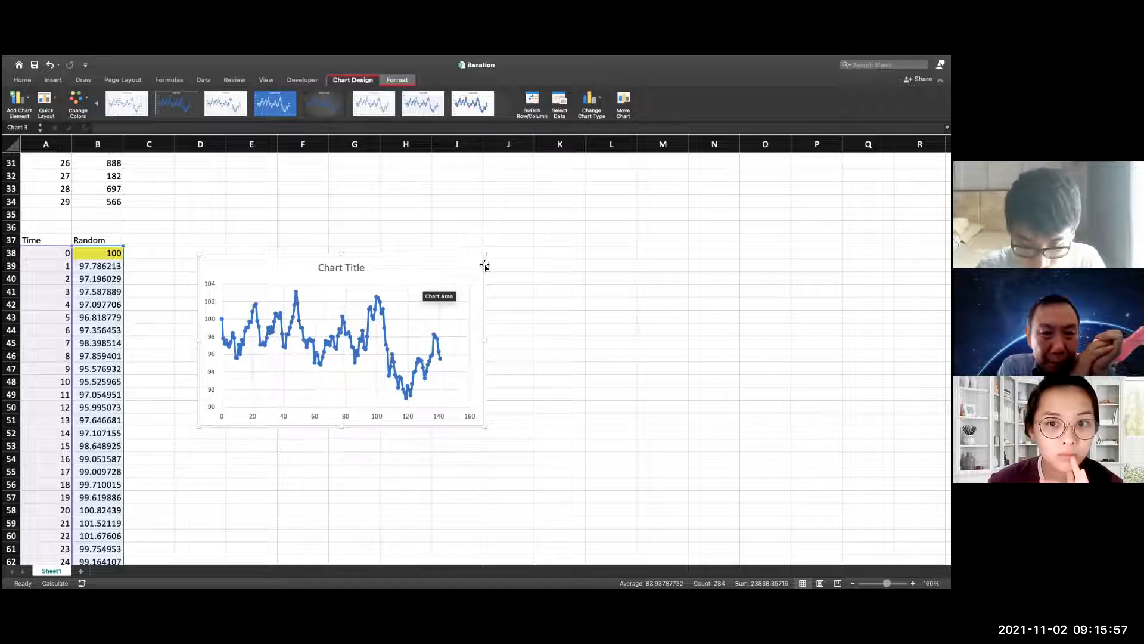
Recalculate the sheet twice to redraw the random walk chart with new random values
key(F9)
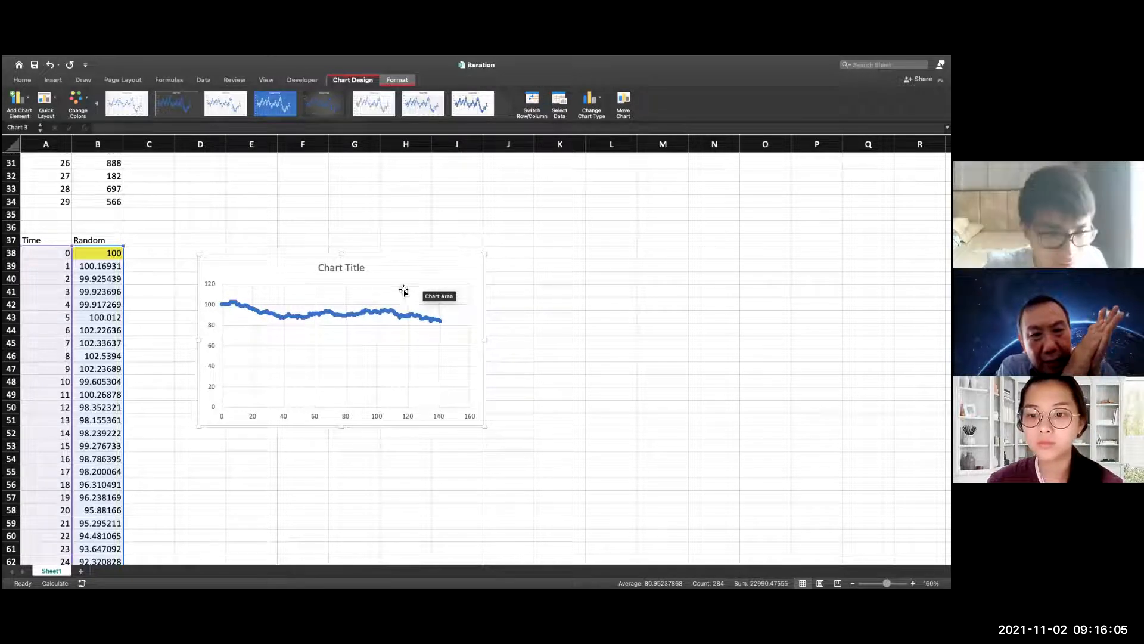
click(378, 268)
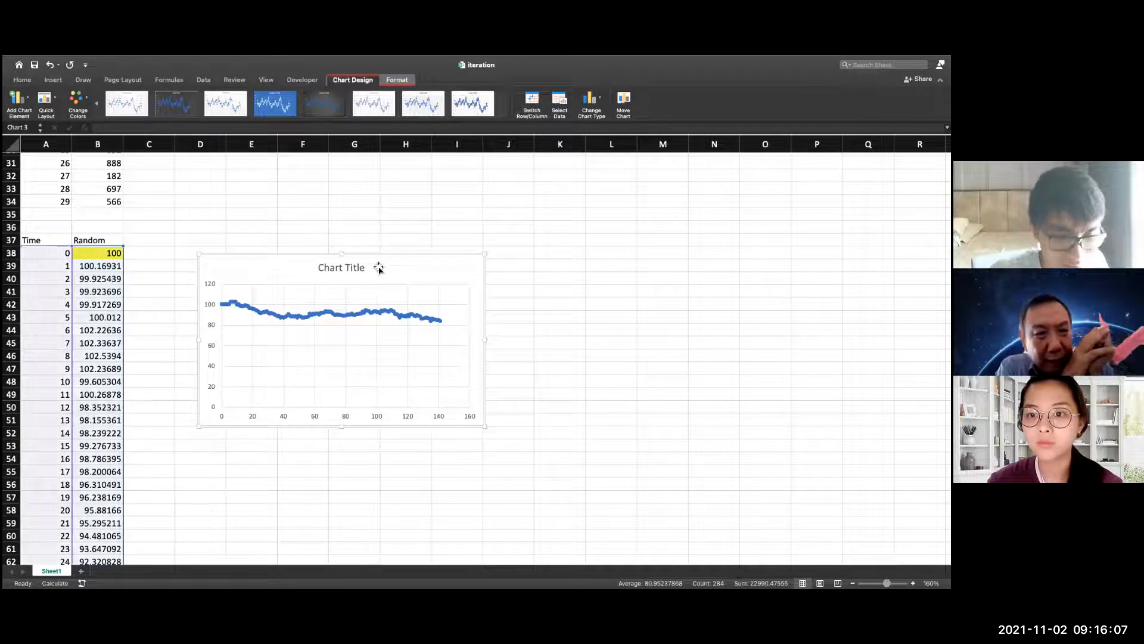
key(F9)
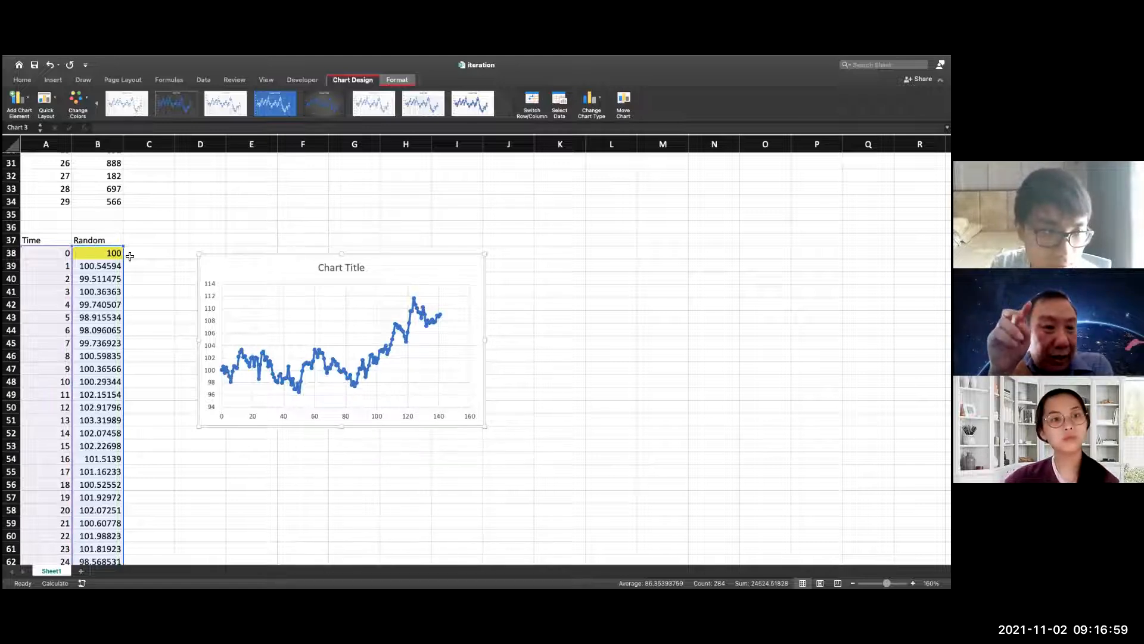
Replace the RANDBETWEEN formula in Random cell B4 with =B63, linking it to the random walk's value at time 25
click(156, 253)
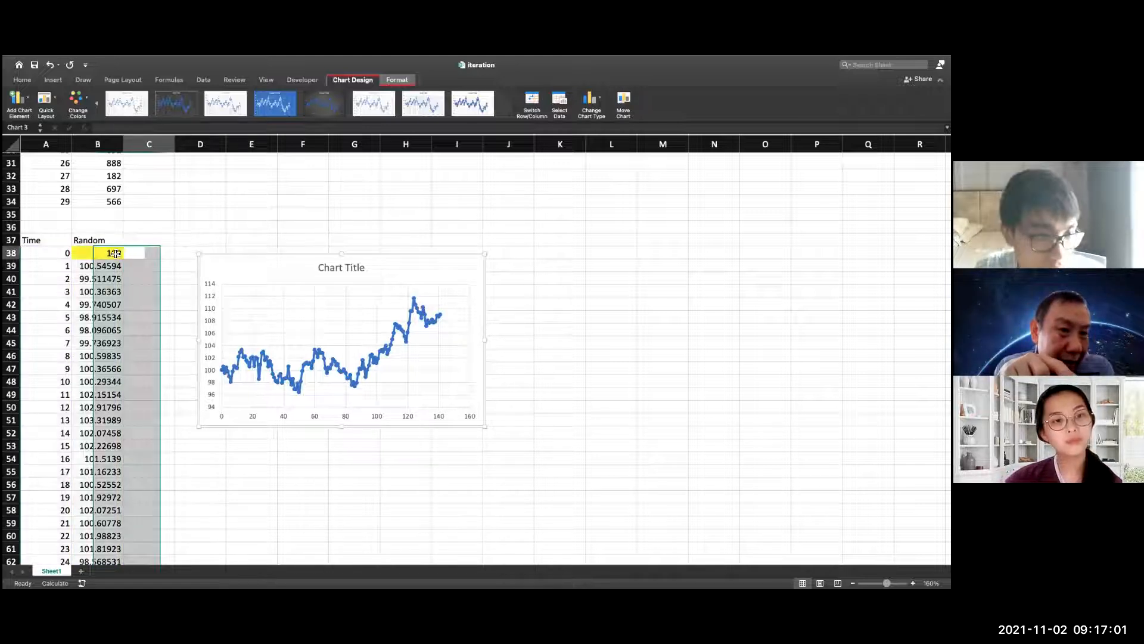
click(121, 254)
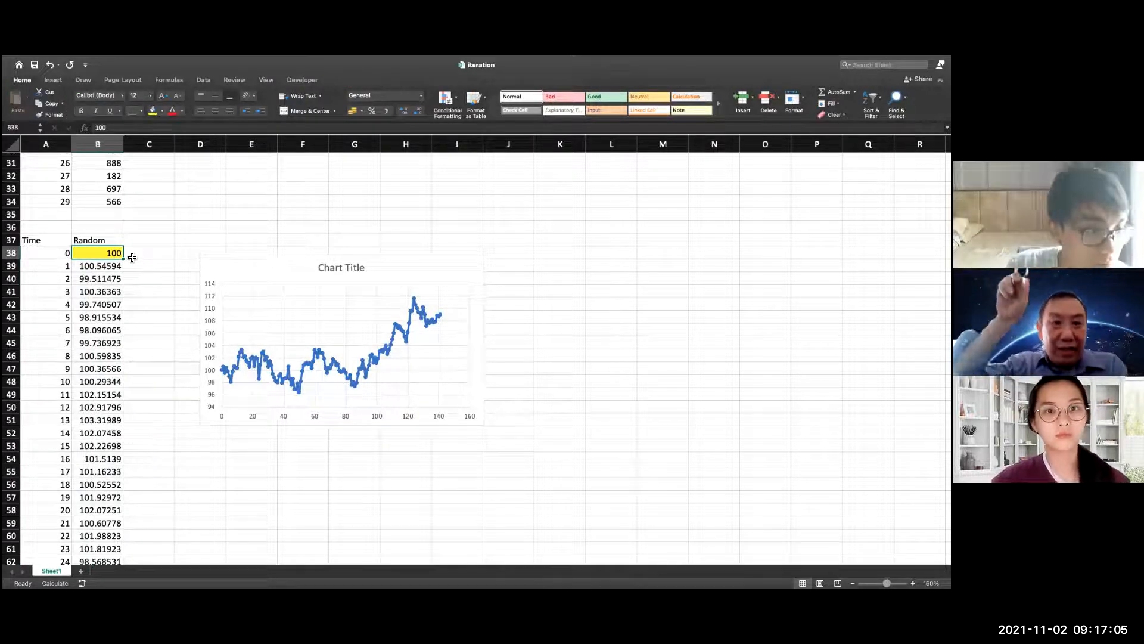
scroll(123, 252, up, 5)
scroll(122, 250, up, 2)
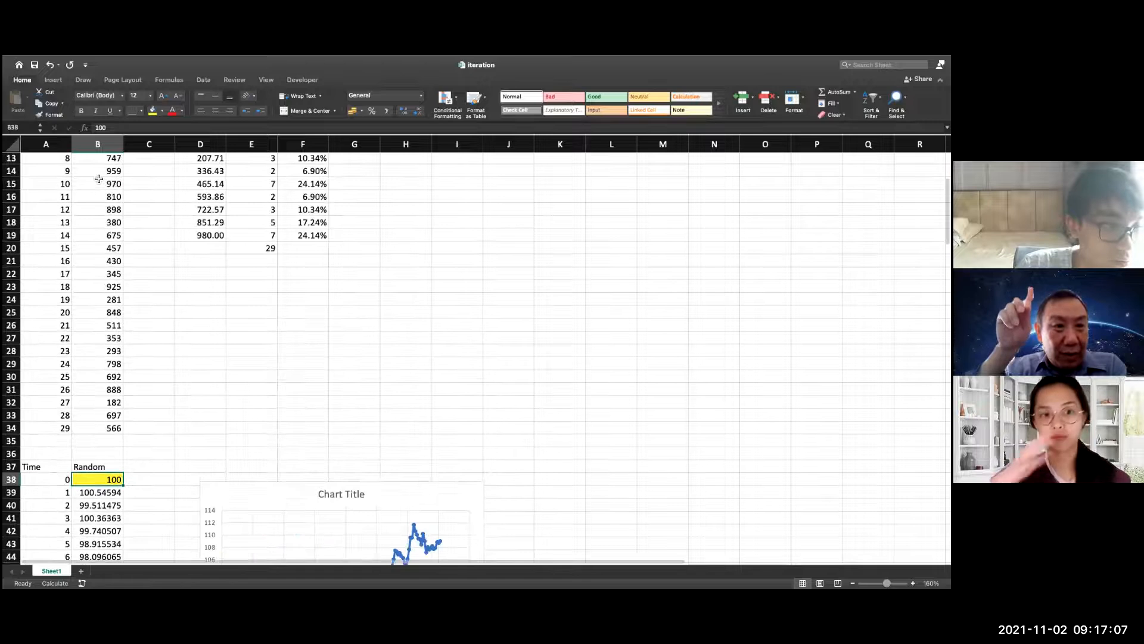
scroll(103, 196, up, 5)
click(104, 198)
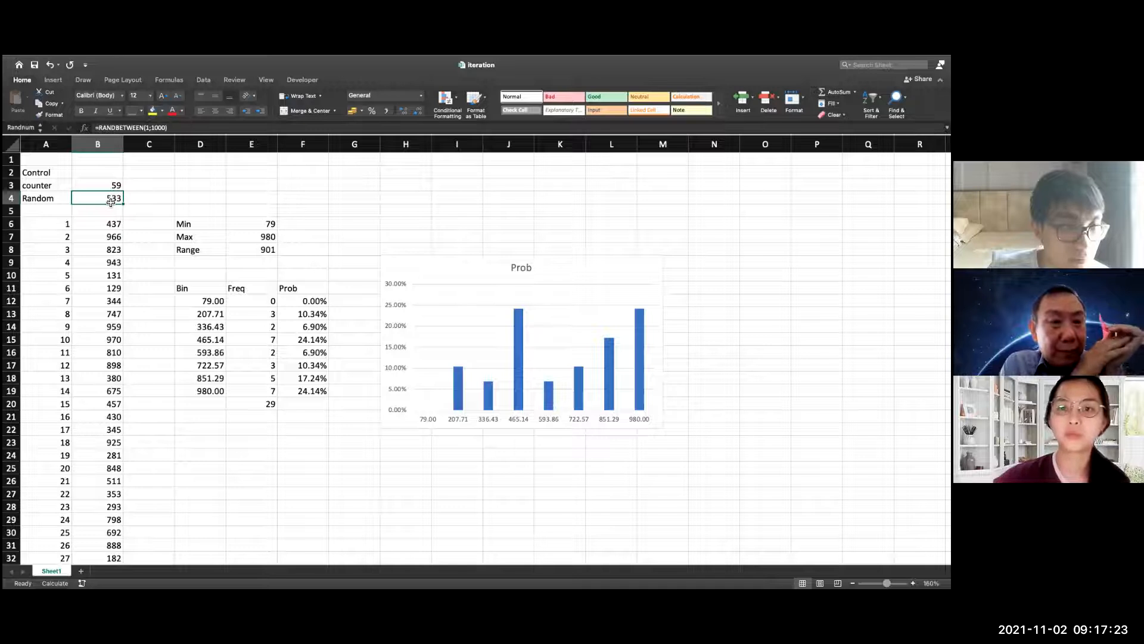
double_click(110, 202)
drag(171, 200, 76, 201)
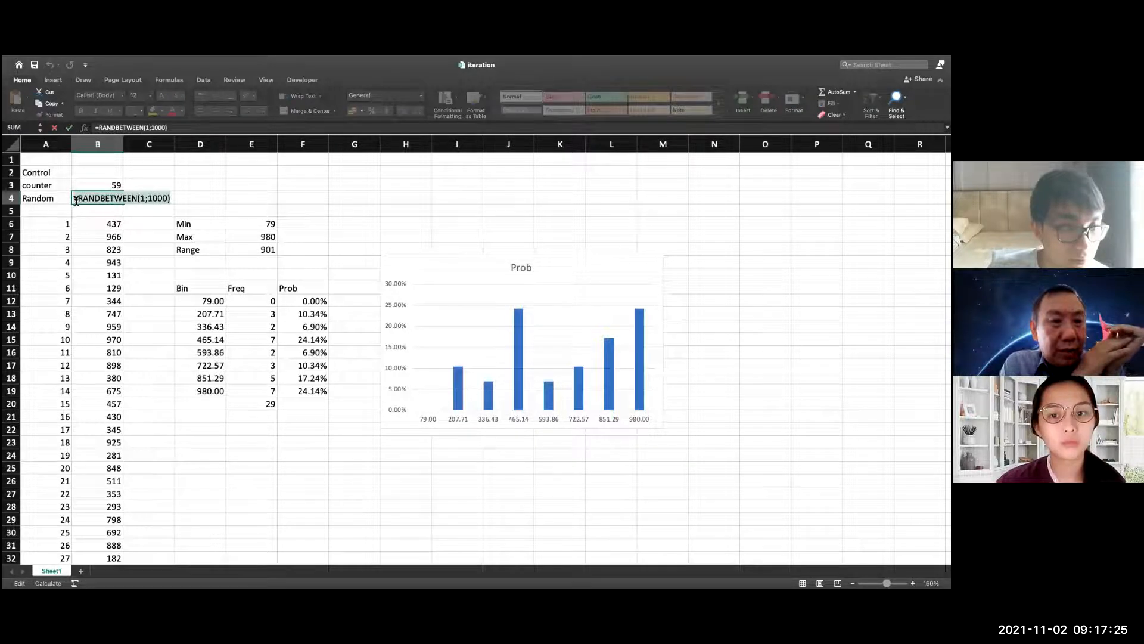
text(=)
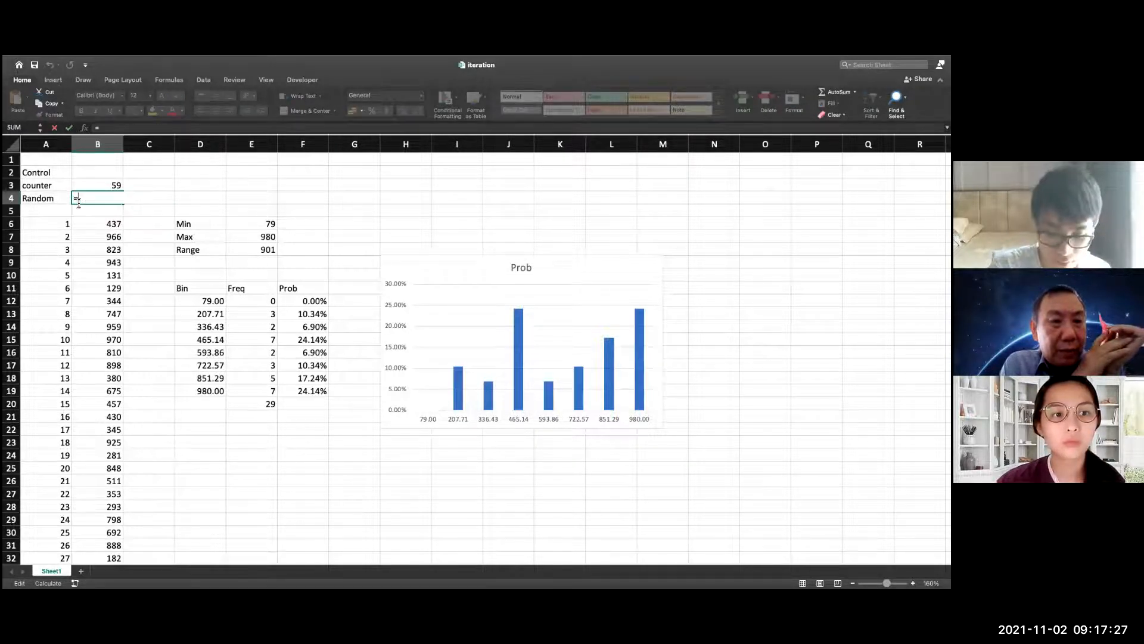
text(x)
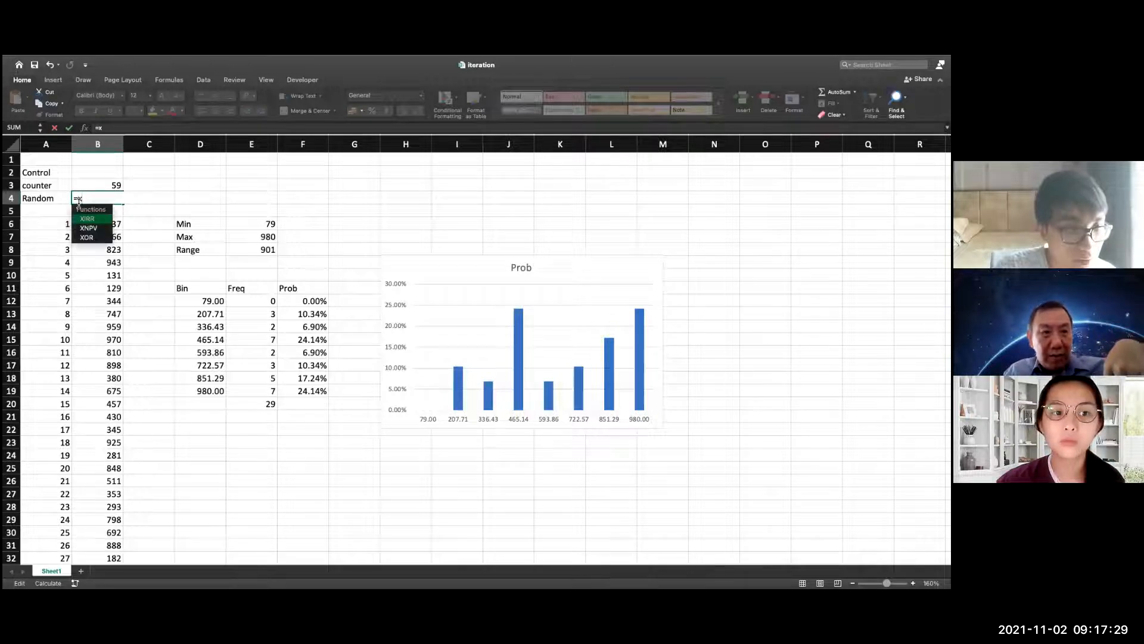
key(BackSpace)
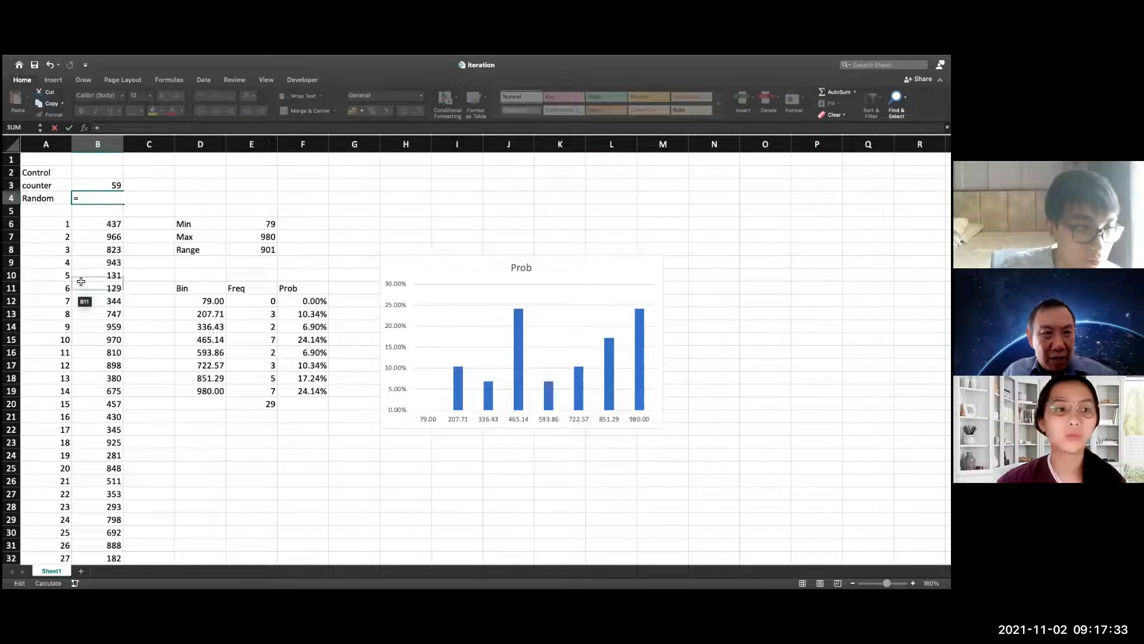
scroll(108, 274, down, 15)
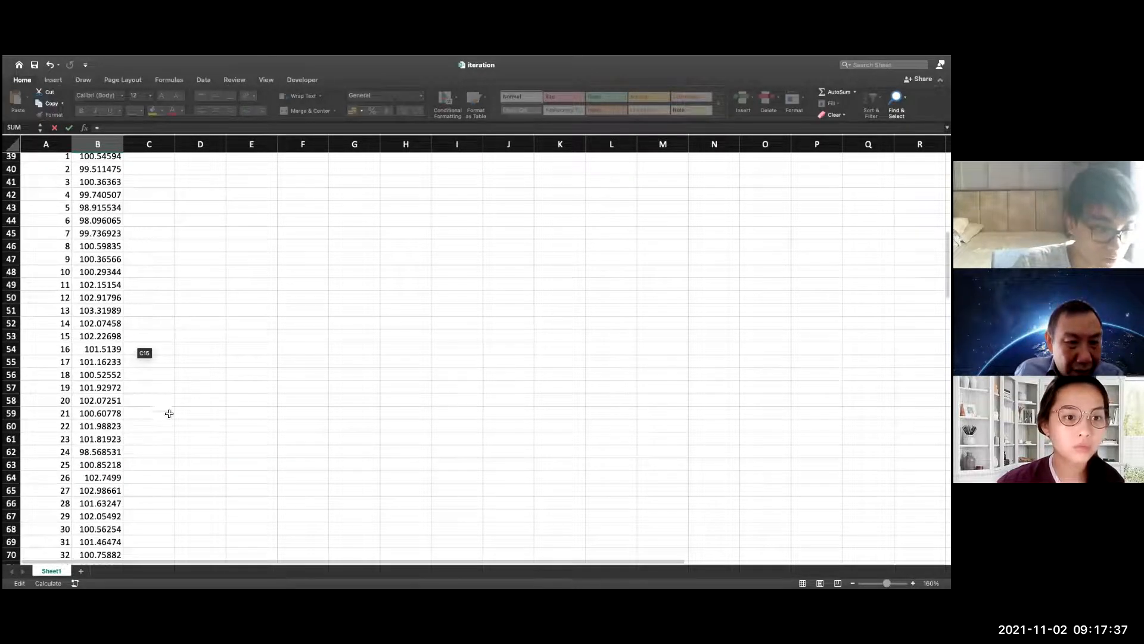
scroll(169, 413, up, 8)
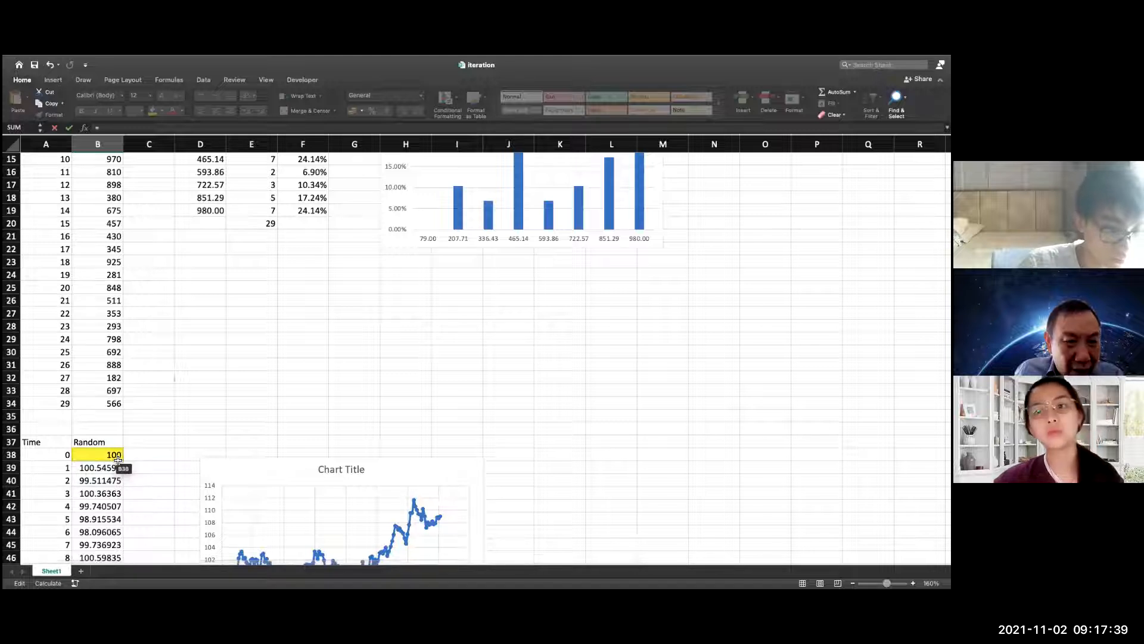
scroll(127, 449, down, 1)
scroll(127, 448, down, 5)
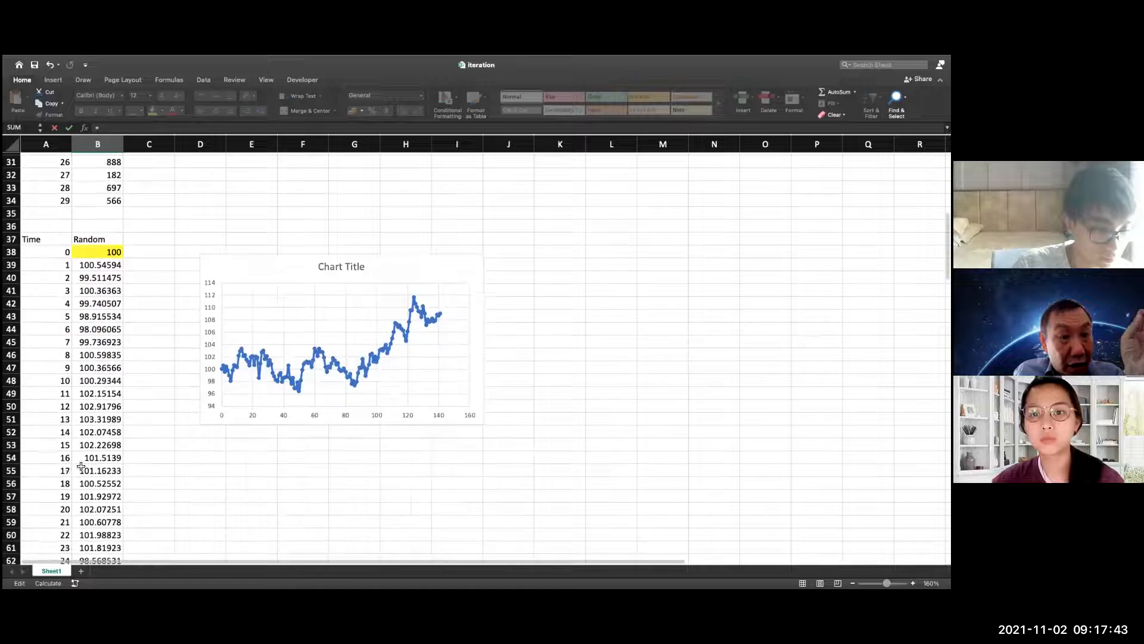
scroll(84, 477, down, 4)
scroll(97, 530, down, 3)
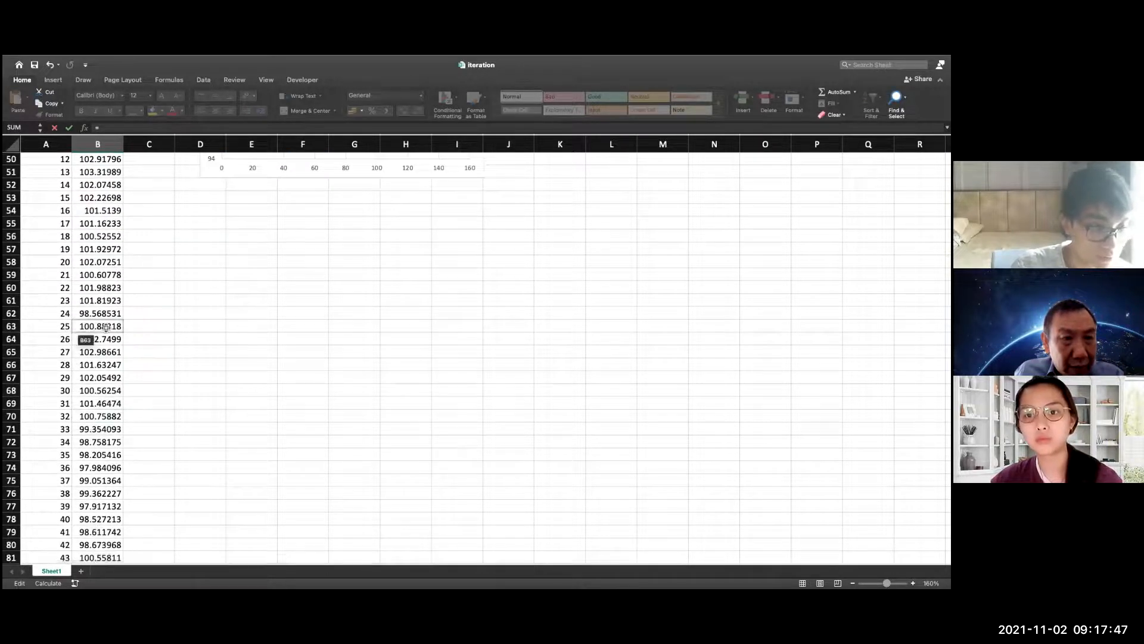
click(105, 325)
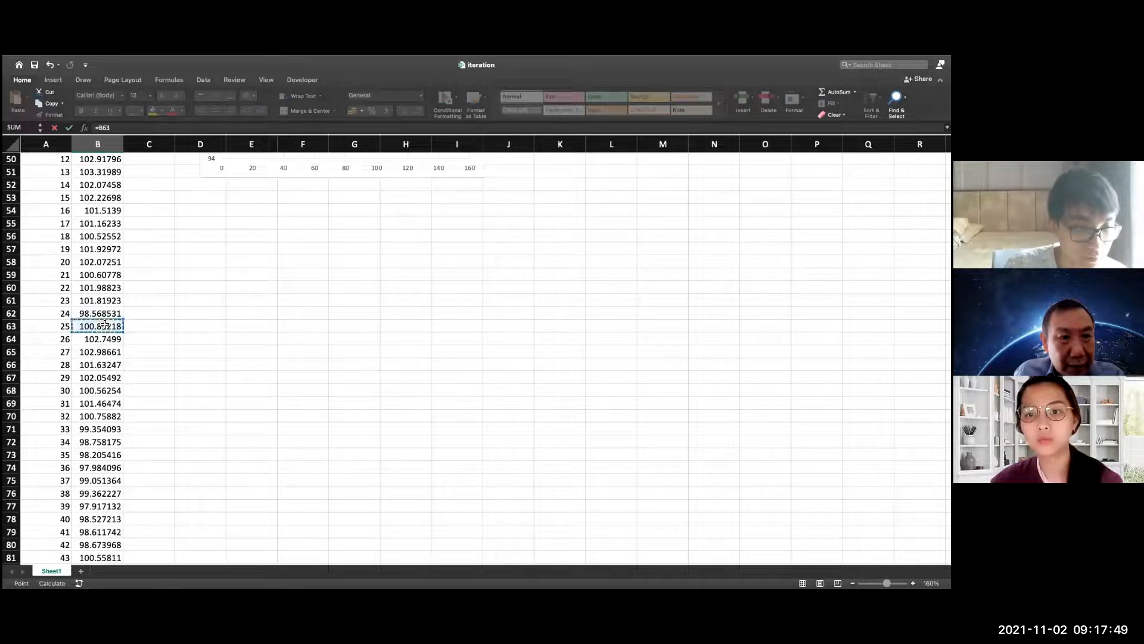
scroll(180, 307, up, 6)
scroll(172, 291, up, 4)
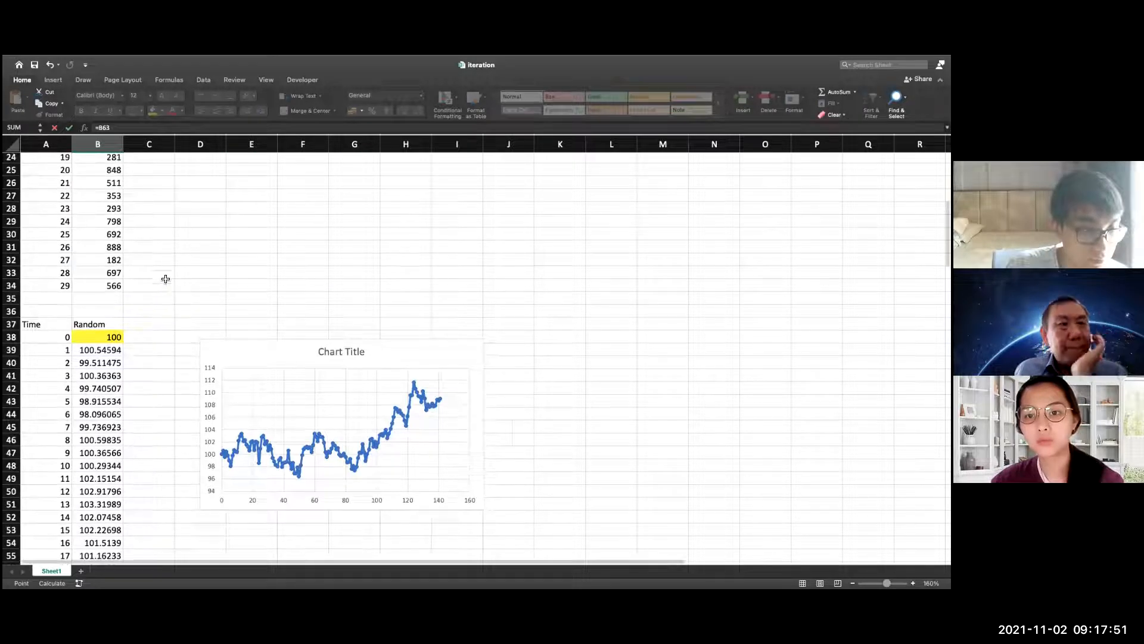
scroll(143, 231, up, 3)
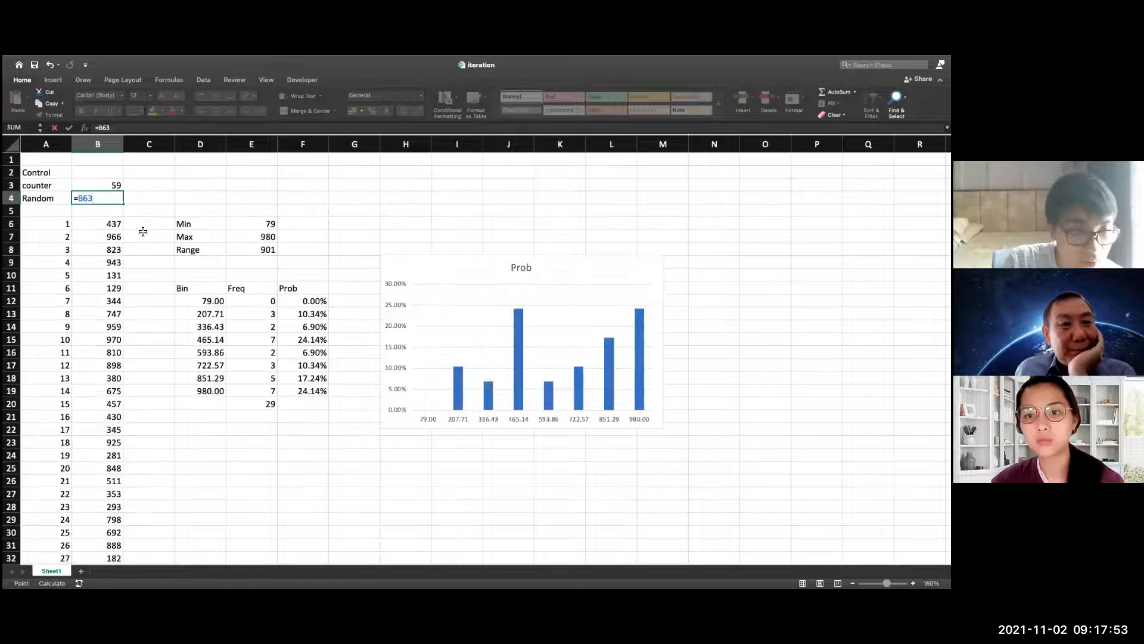
key(Return)
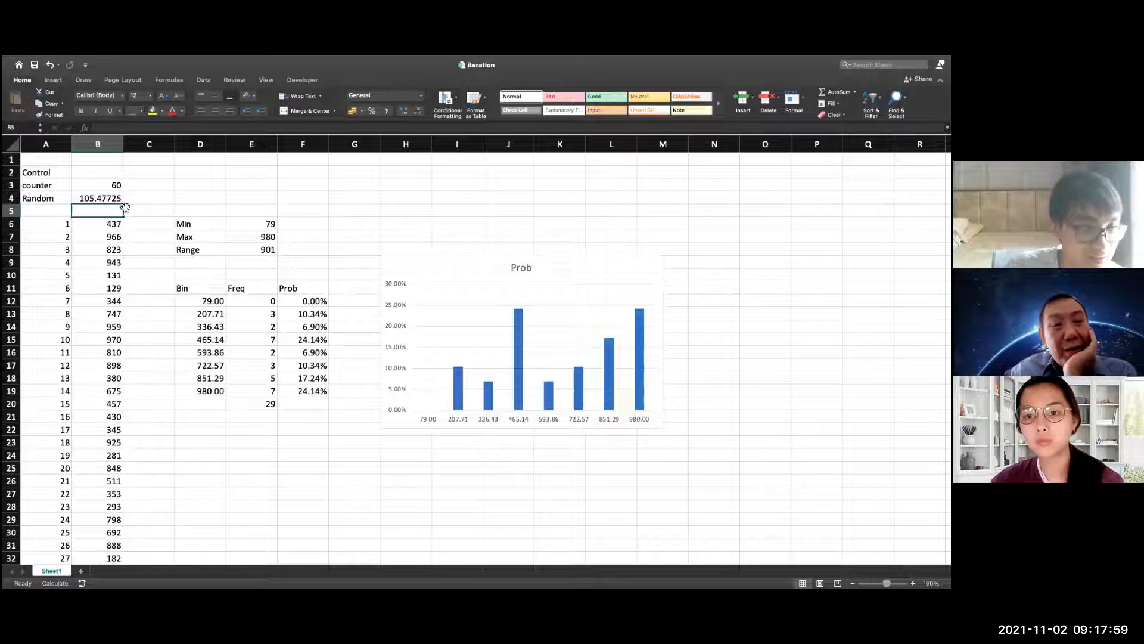
Enter STOP in the Control cell B2 to reset the counter and the recorded iteration values
click(104, 173)
text(TO)
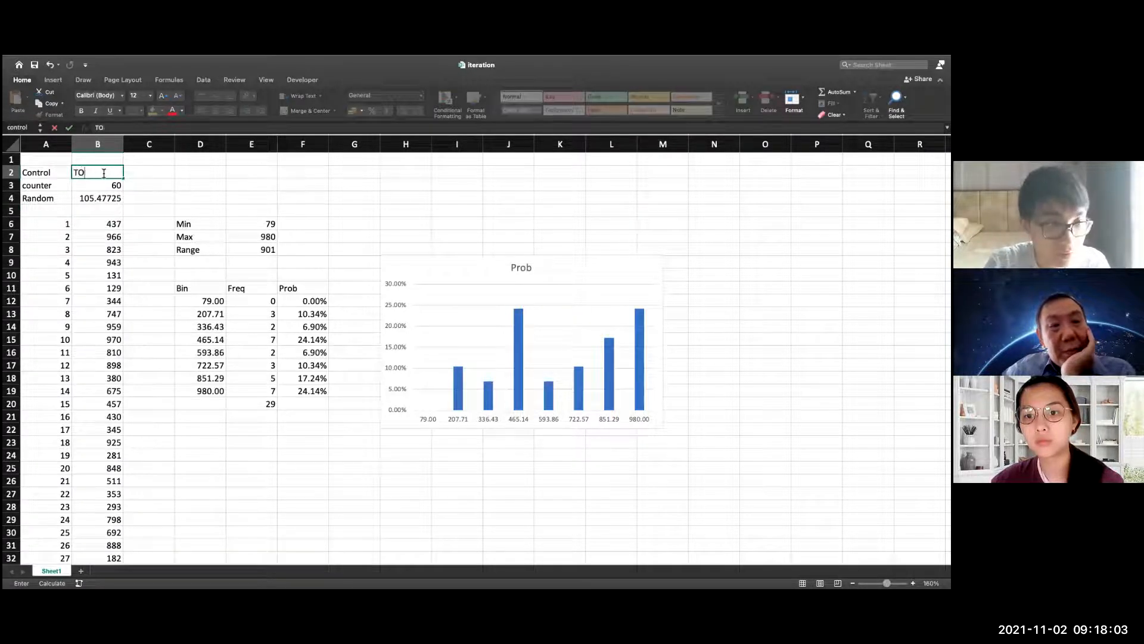
key(BackSpace)
key(BackSpace)
text(STOP)
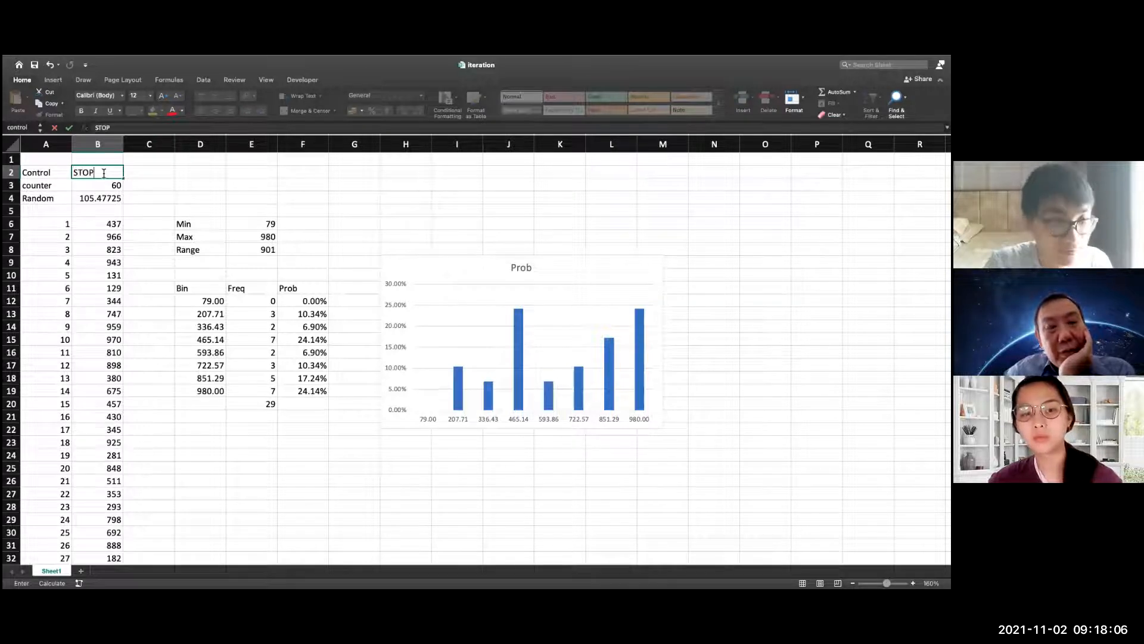
key(Return)
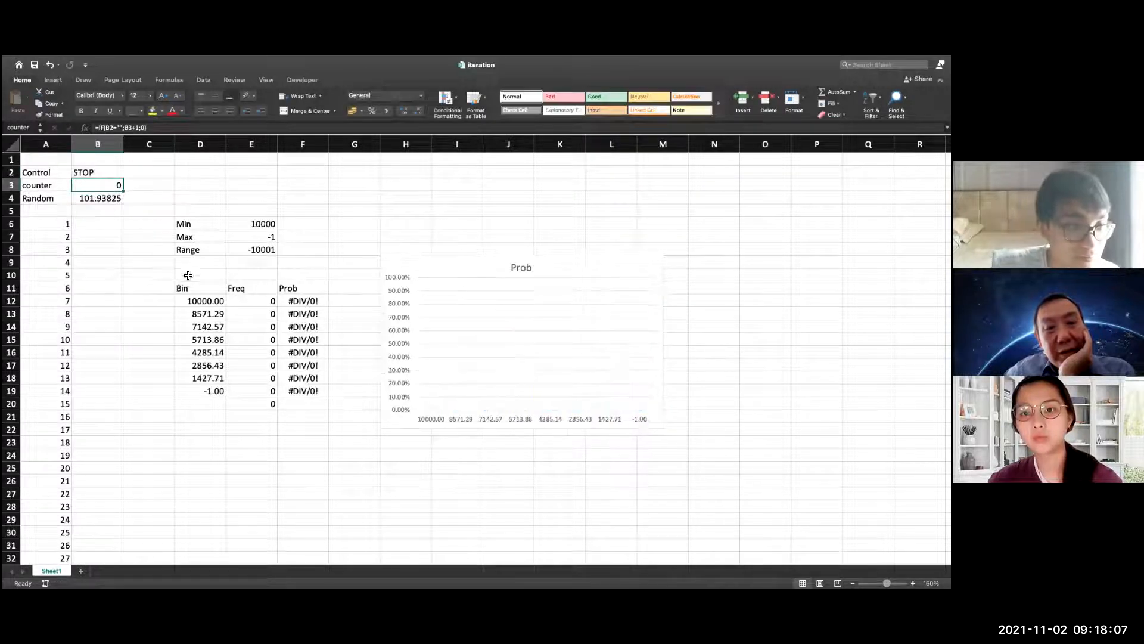
Clear the Control cell B2 and recalculate repeatedly to record 29 iterations of the random walk's time-25 value
click(92, 174)
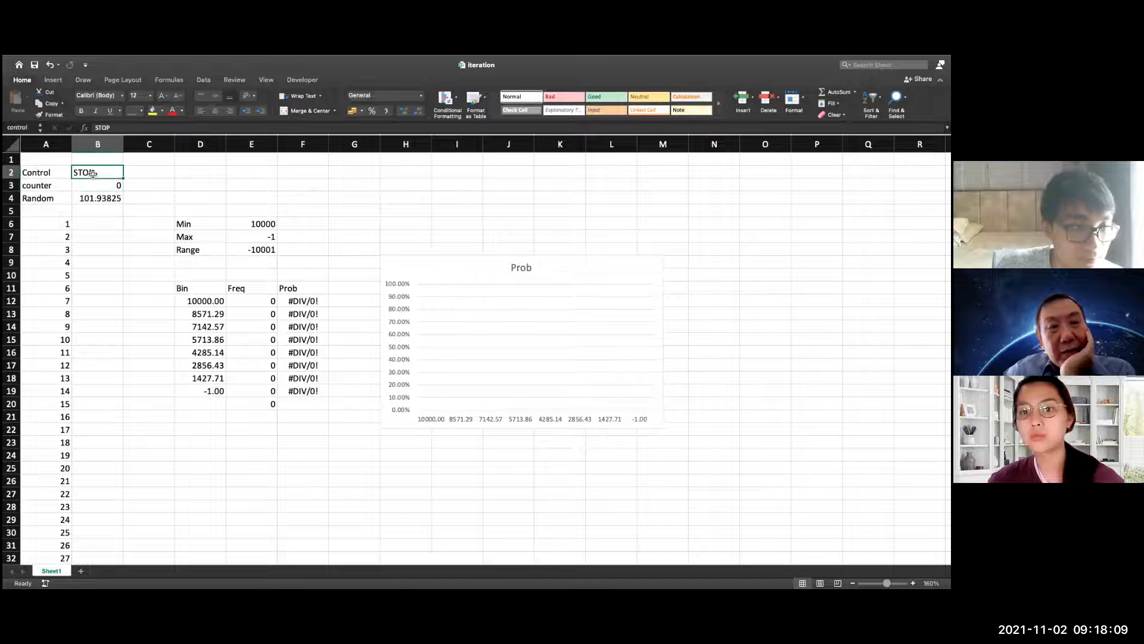
key(Delete)
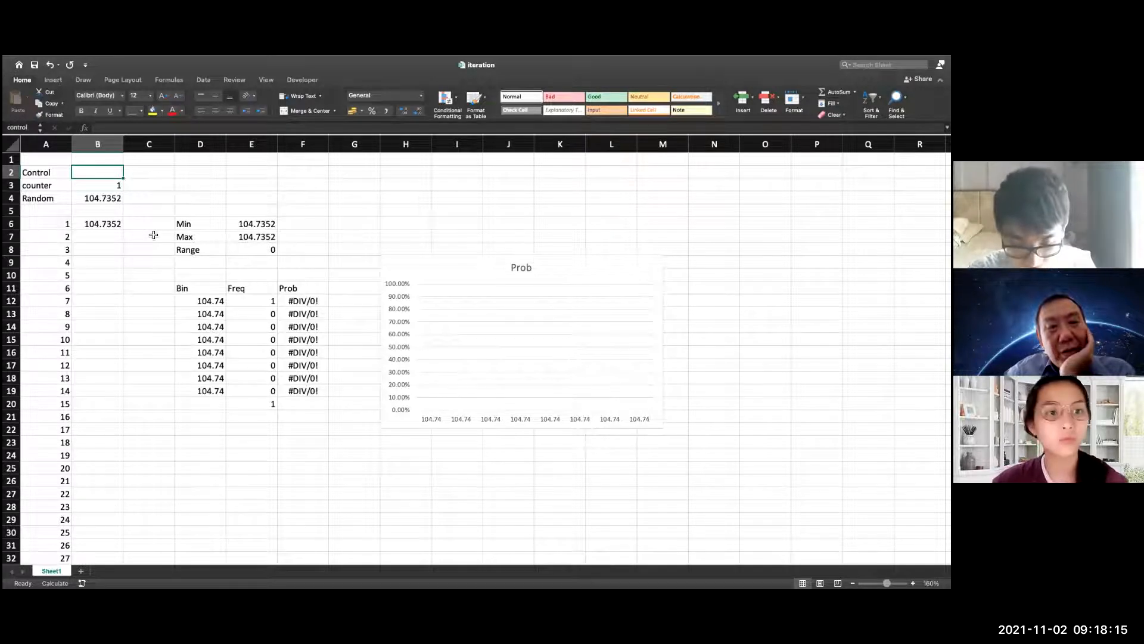
key(F9)
key(F9)
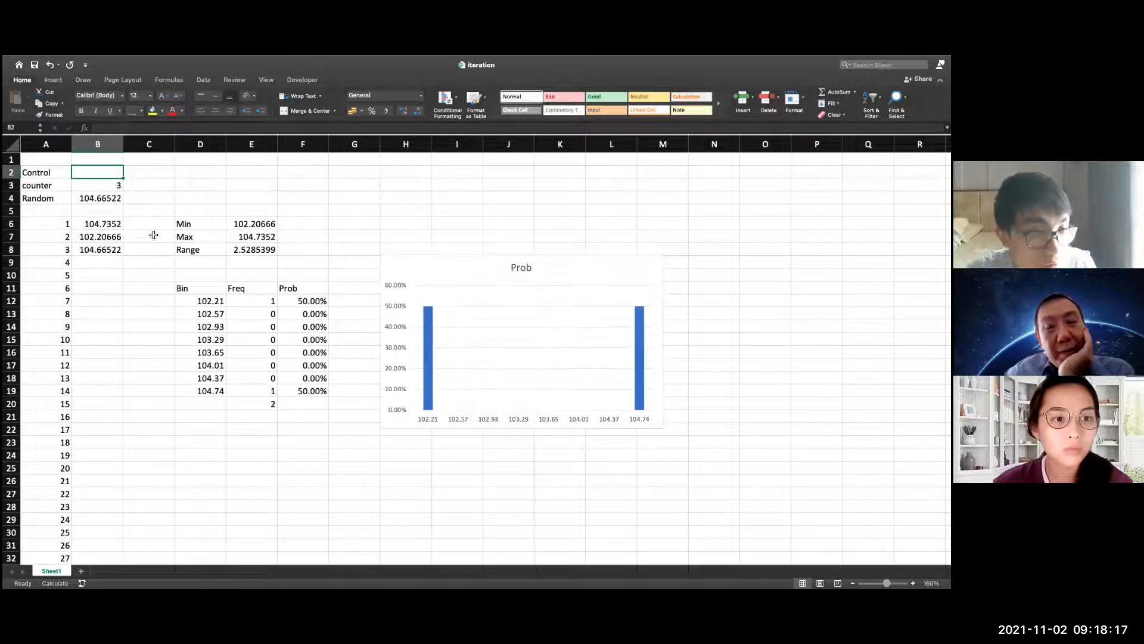
key(F9)
key(F9)
key(F9)
key(F9)
key(F9)
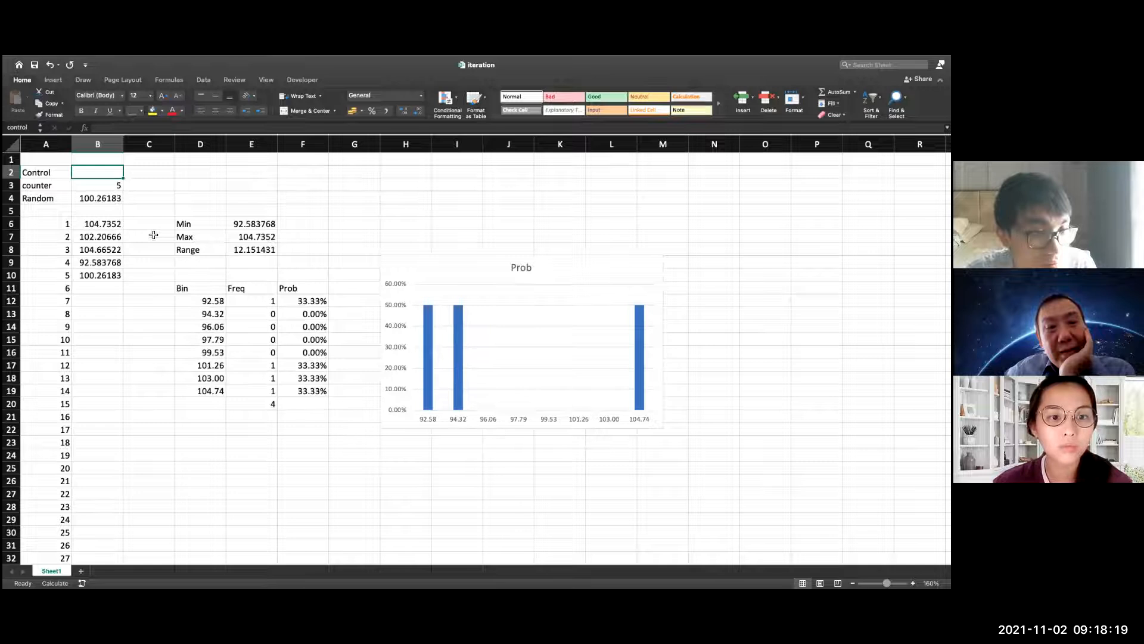
key(F9)
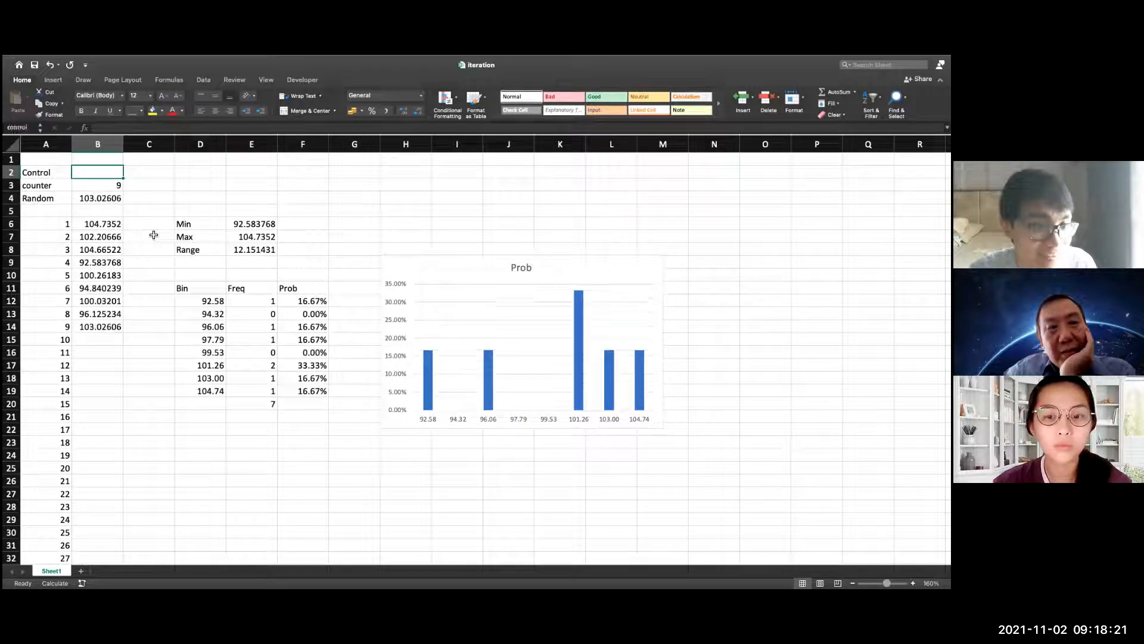
key(F9)
key(F9)
key(F9)
key(F9)
key(F9)
key(F9)
key(F9)
key(F9)
key(F9)
key(F9)
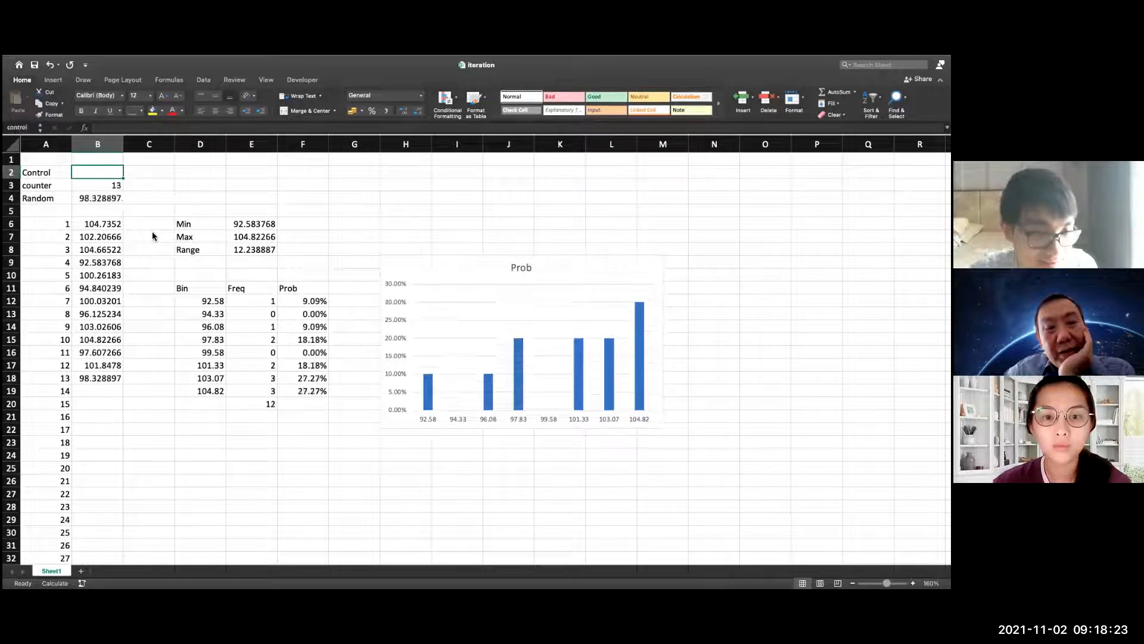
key(F9)
key(F9)
key(F9)
key(F9)
key(F9)
key(F9)
key(F9)
key(F9)
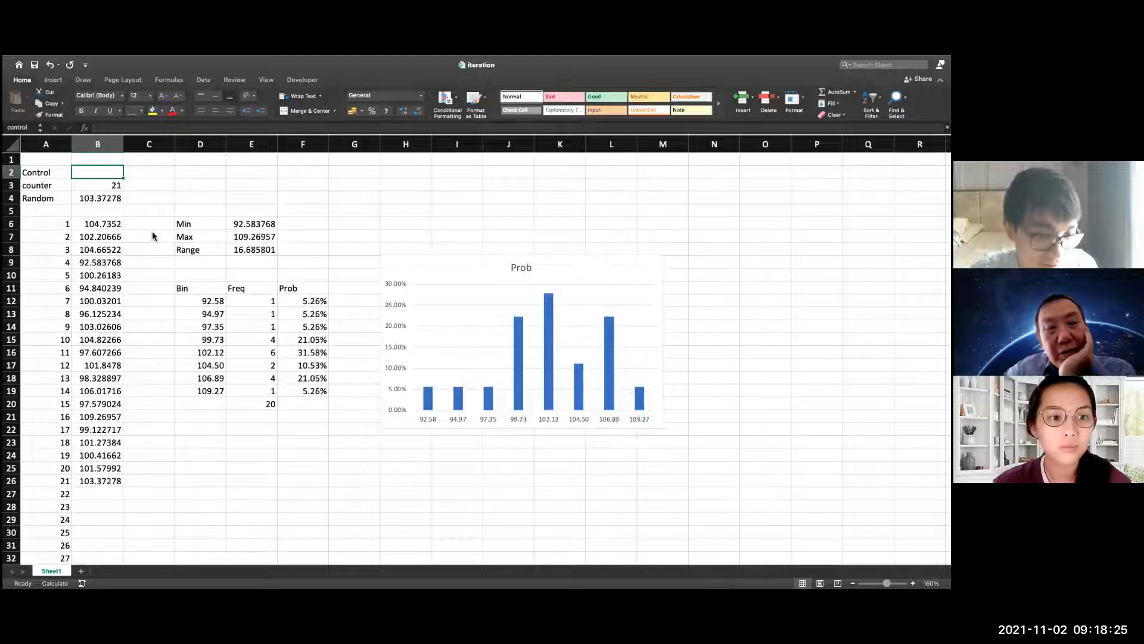
key(F9)
key(F9)
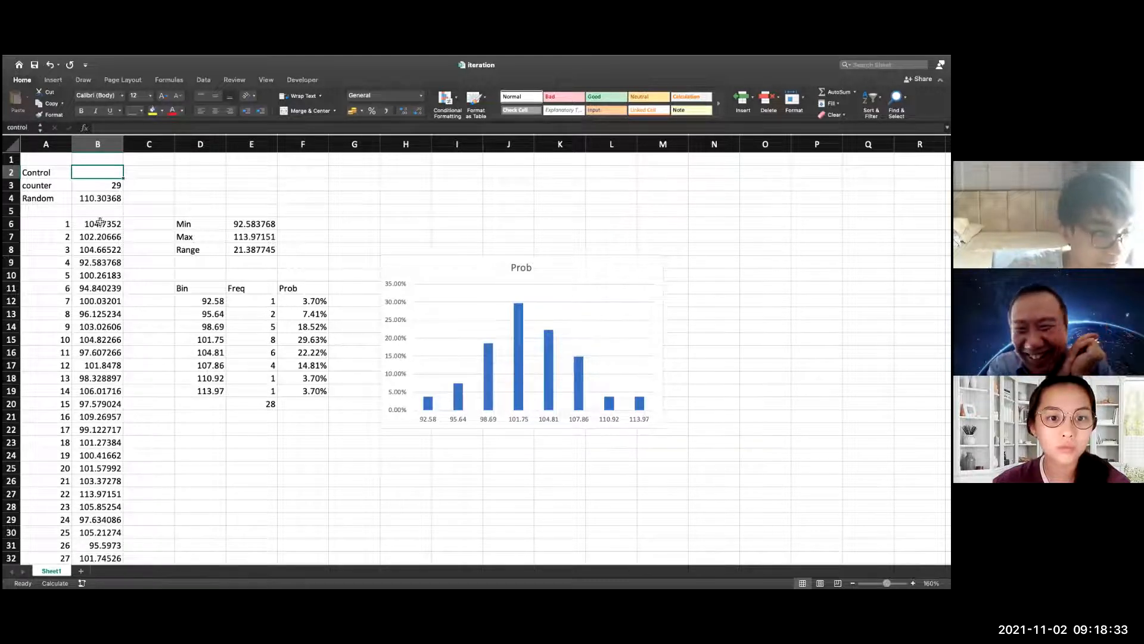
Inspect the recorded-value formula in B8 and trace the Random cell B4's reference to the walk's time-25 value in B63
click(101, 248)
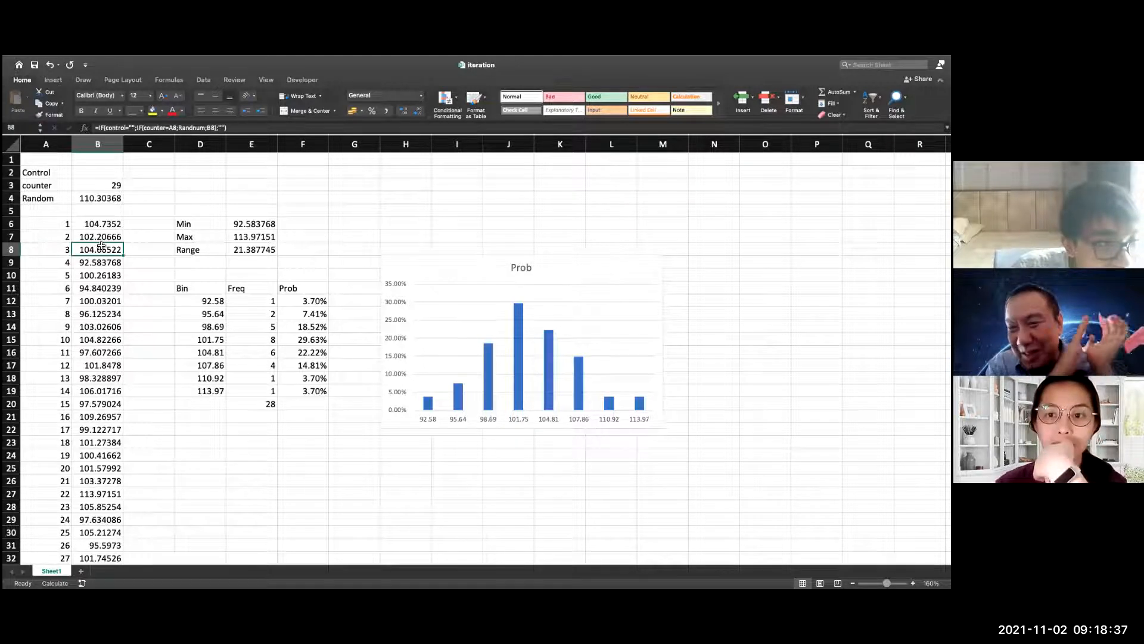
click(111, 199)
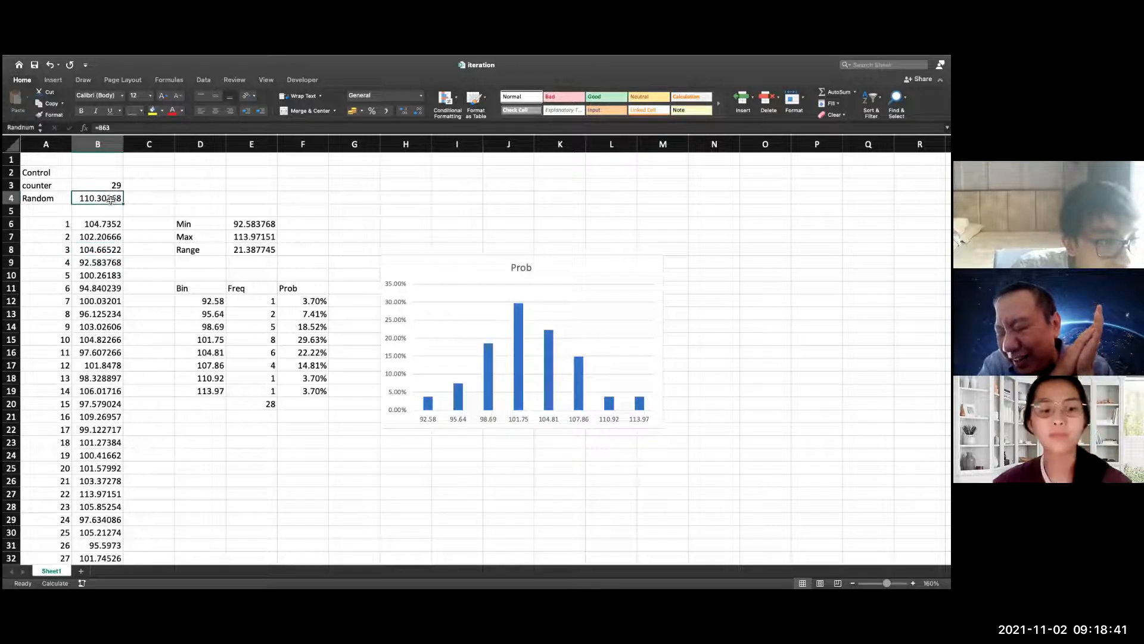
double_click(109, 199)
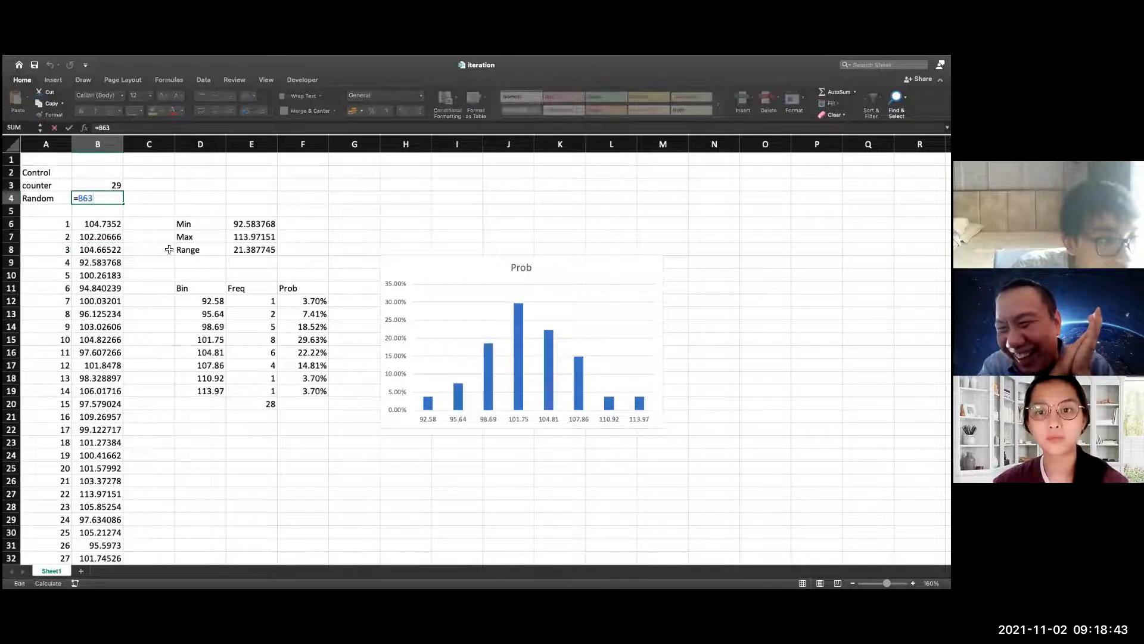
scroll(171, 248, down, 14)
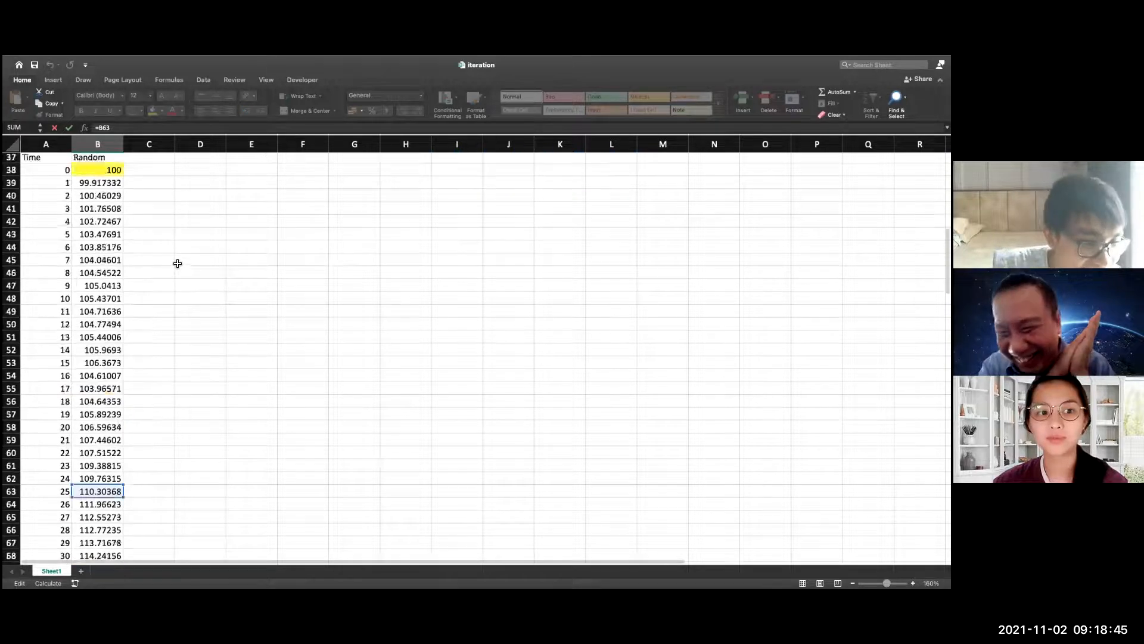
scroll(178, 262, up, 14)
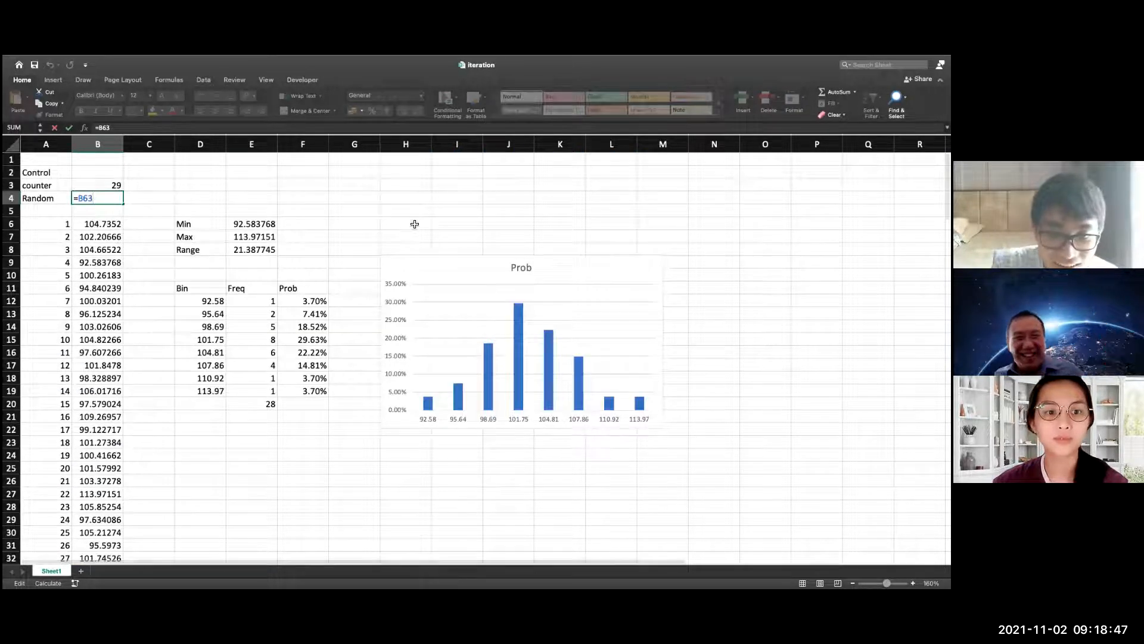
click(414, 223)
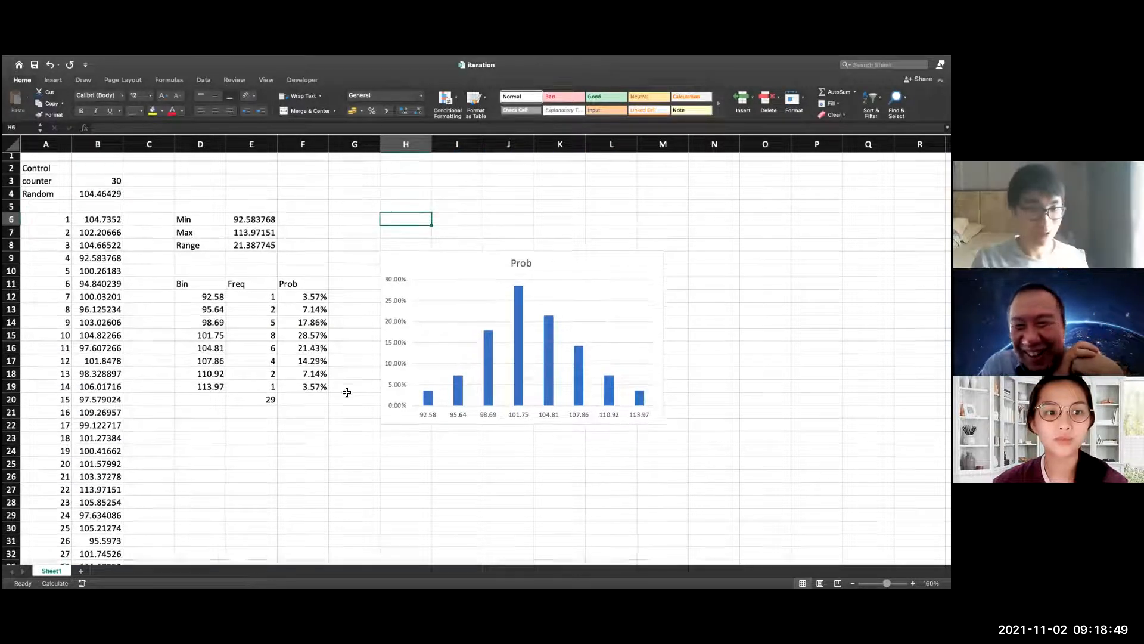
Examine the random walk's chart and its formula at time 16, then return to the probability distribution
scroll(184, 459, down, 2)
scroll(184, 459, down, 7)
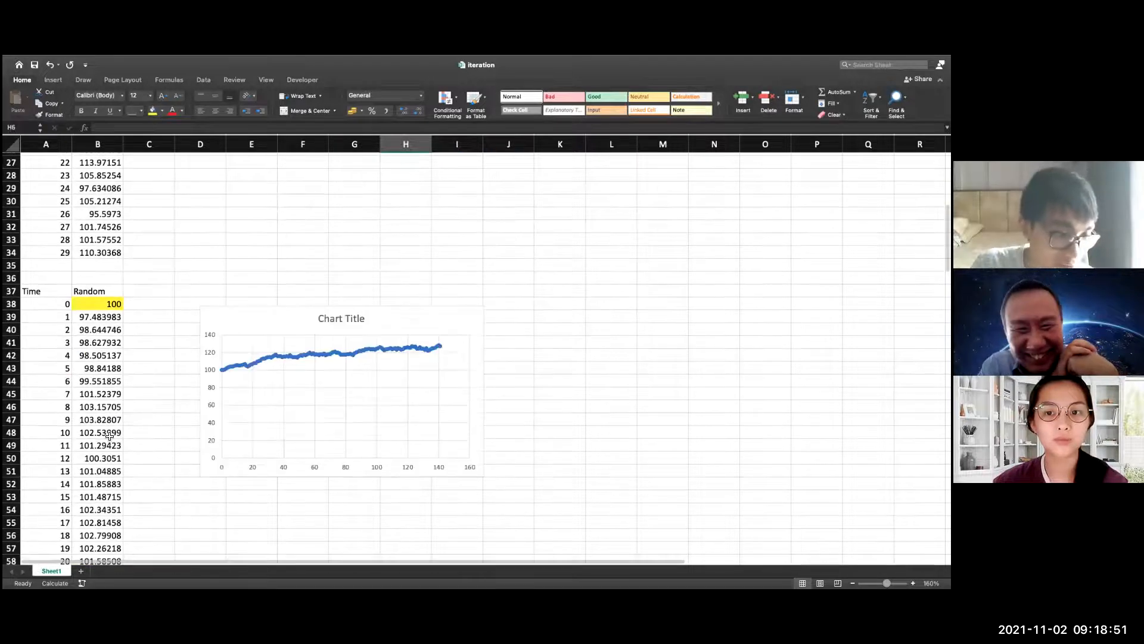
scroll(109, 436, down, 5)
double_click(130, 296)
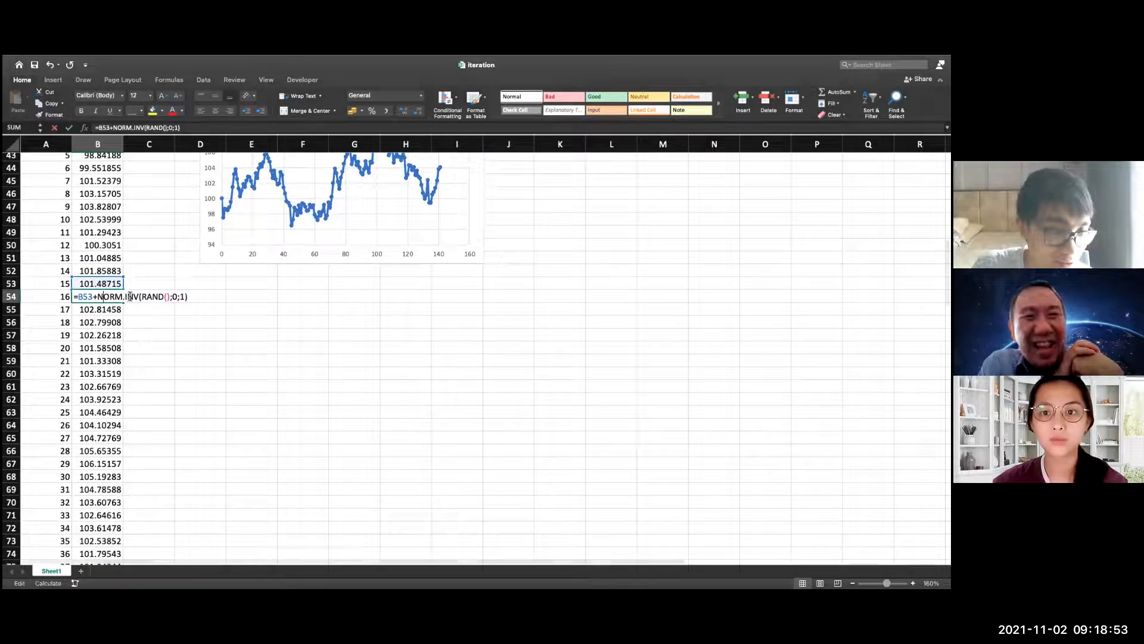
key(Escape)
scroll(277, 356, up, 2)
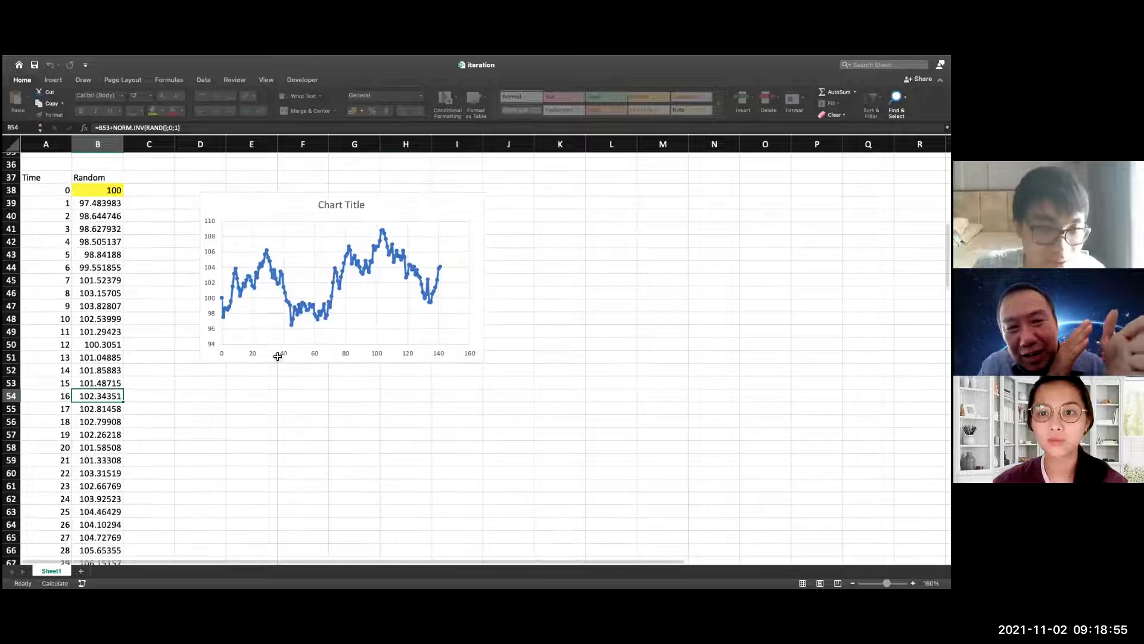
scroll(277, 356, up, 12)
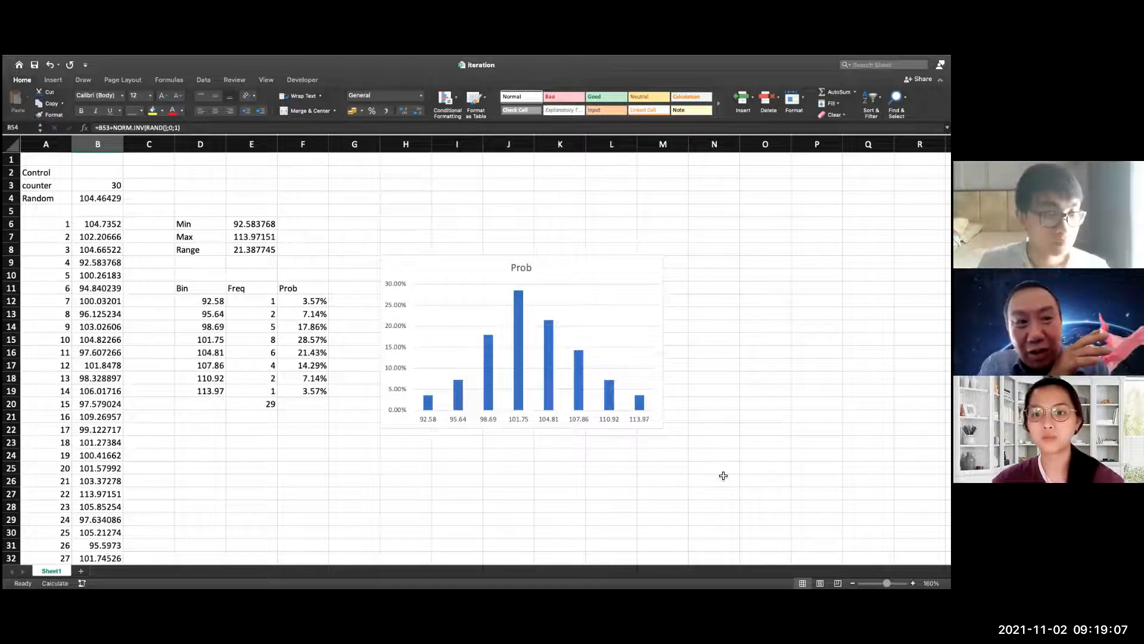
Try to replace NORM.INV with T.INV in the random walk formula in B39, keeping the arguments RAND();0;1
scroll(409, 472, down, 5)
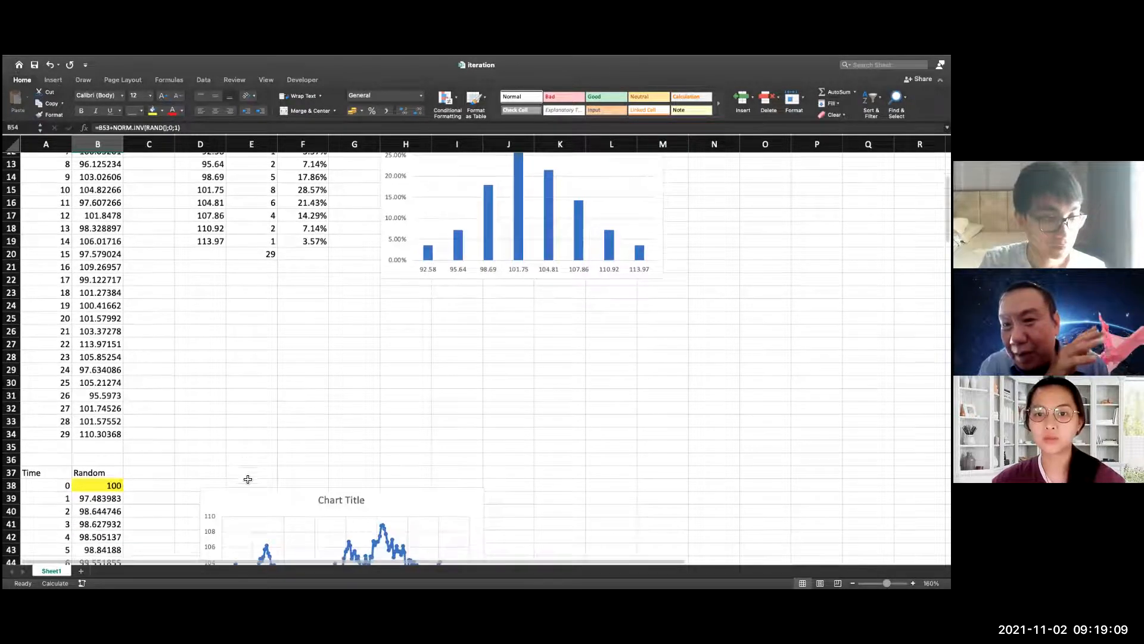
click(101, 499)
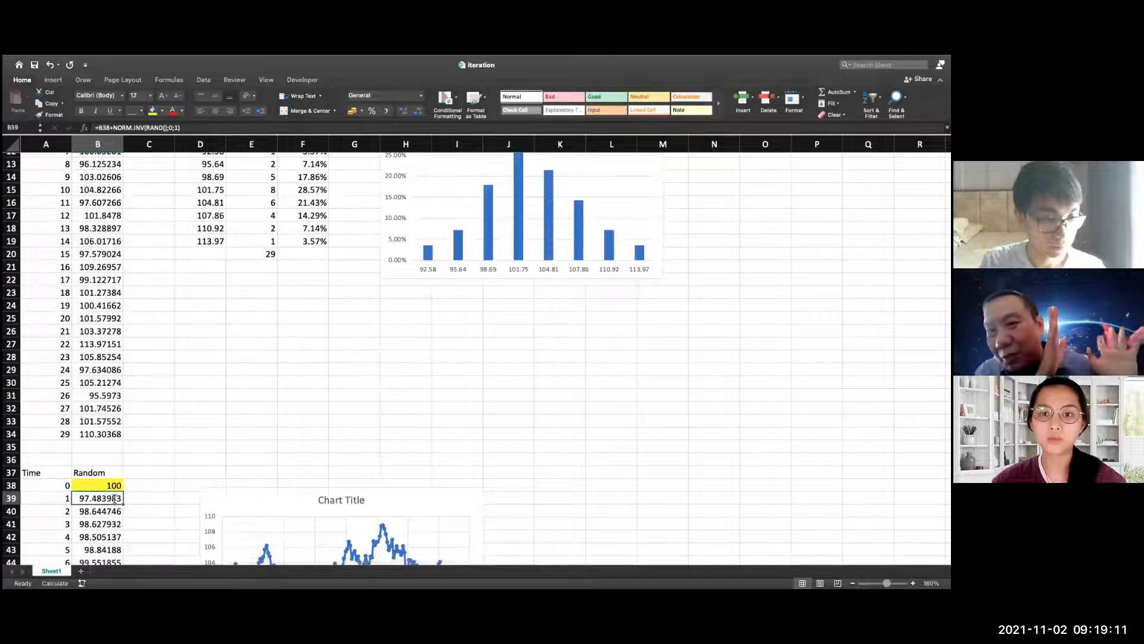
double_click(102, 499)
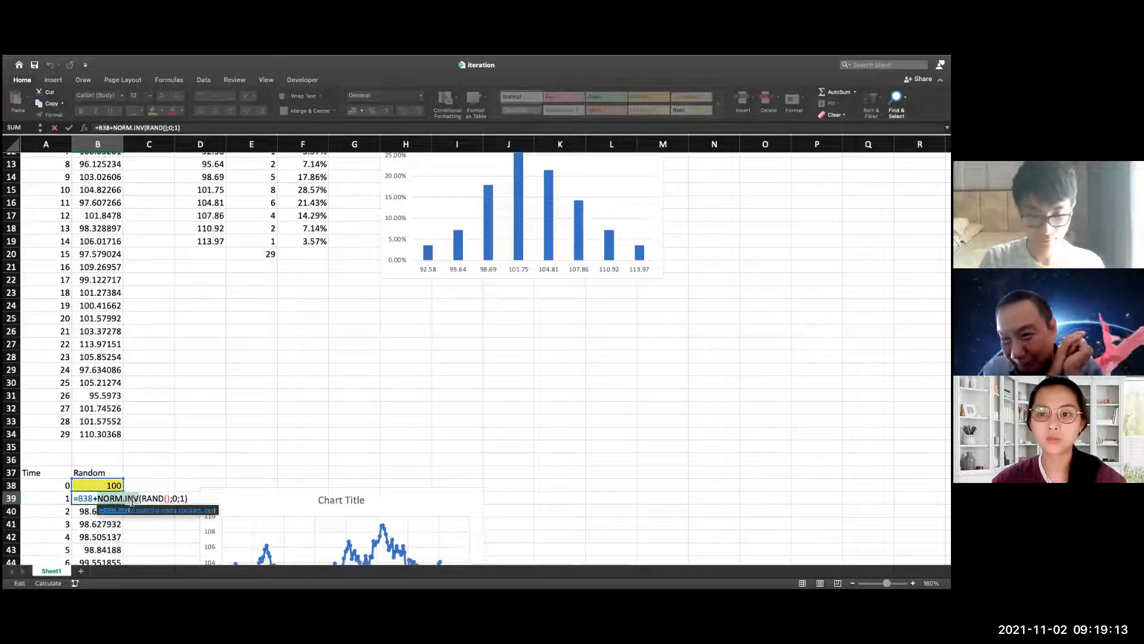
key(BackSpace)
key(BackSpace)
key(BackSpace)
key(BackSpace)
key(BackSpace)
key(BackSpace)
key(BackSpace)
key(BackSpace)
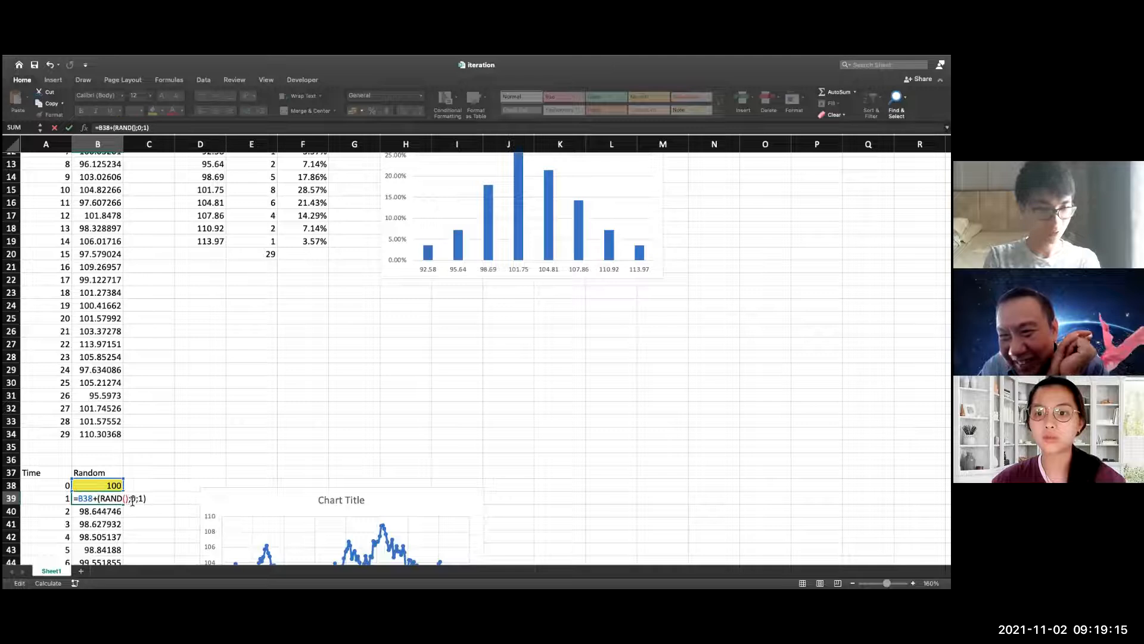
text(t)
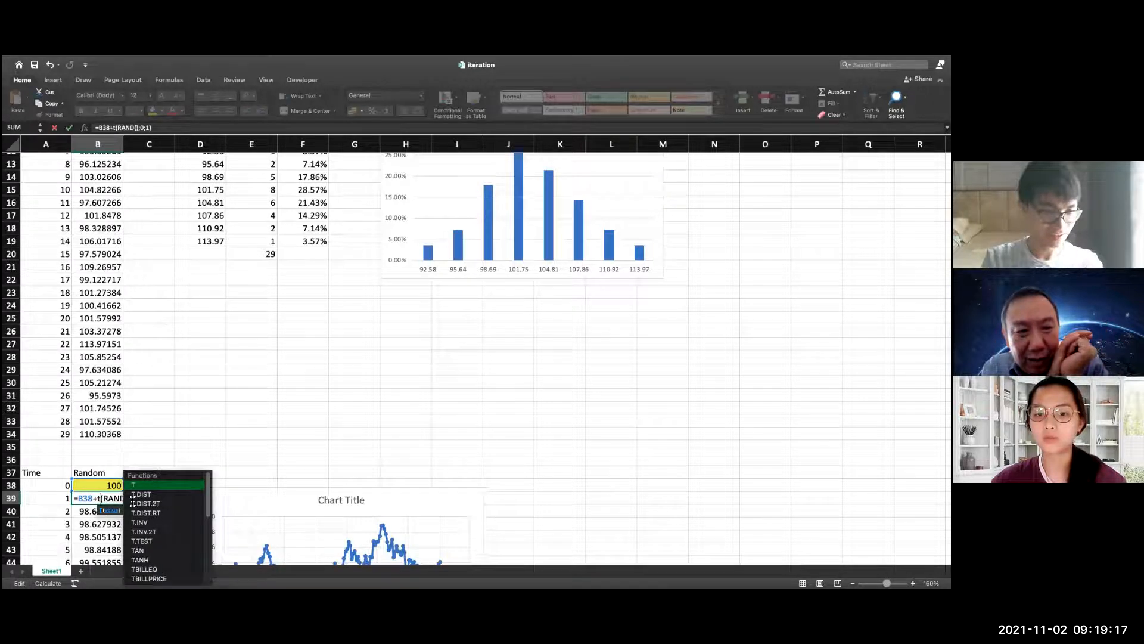
text(.in)
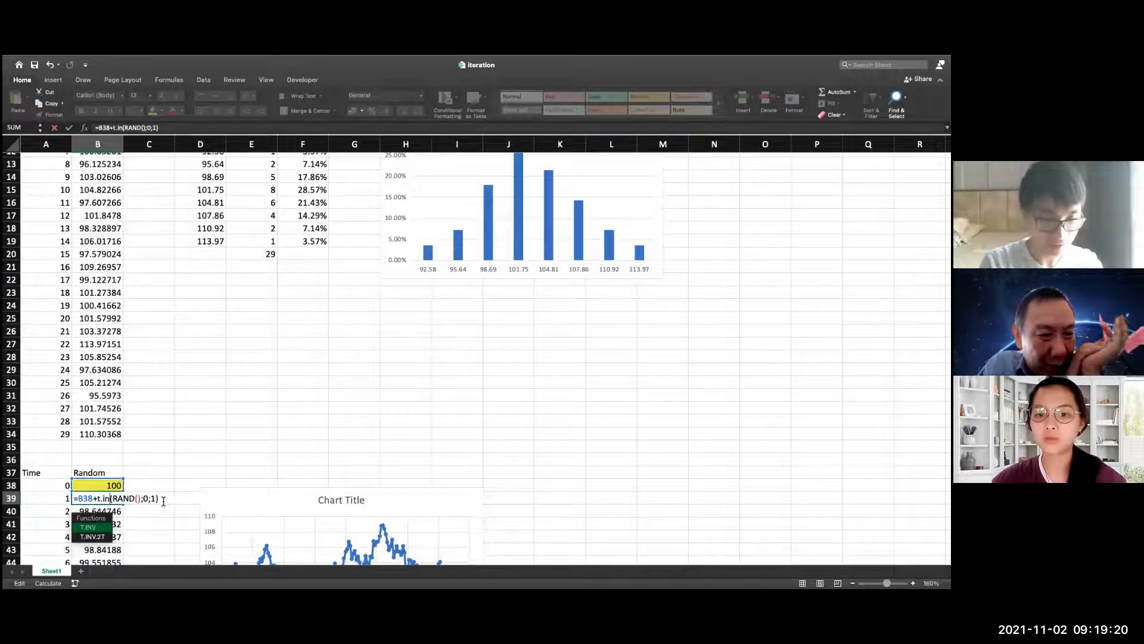
double_click(92, 529)
key(Return)
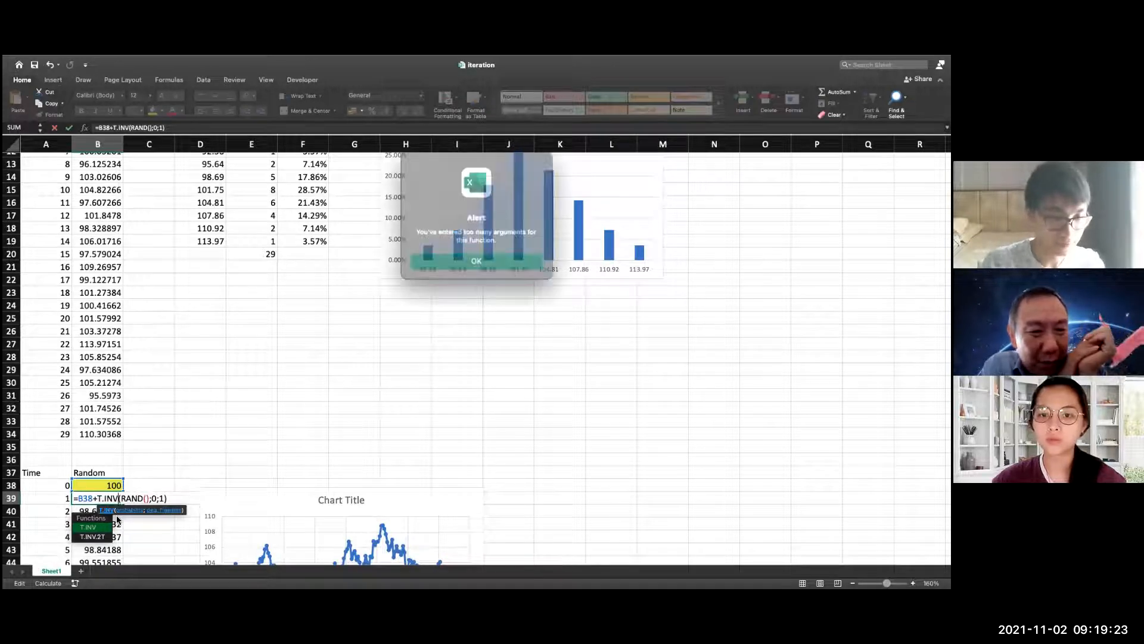
click(471, 252)
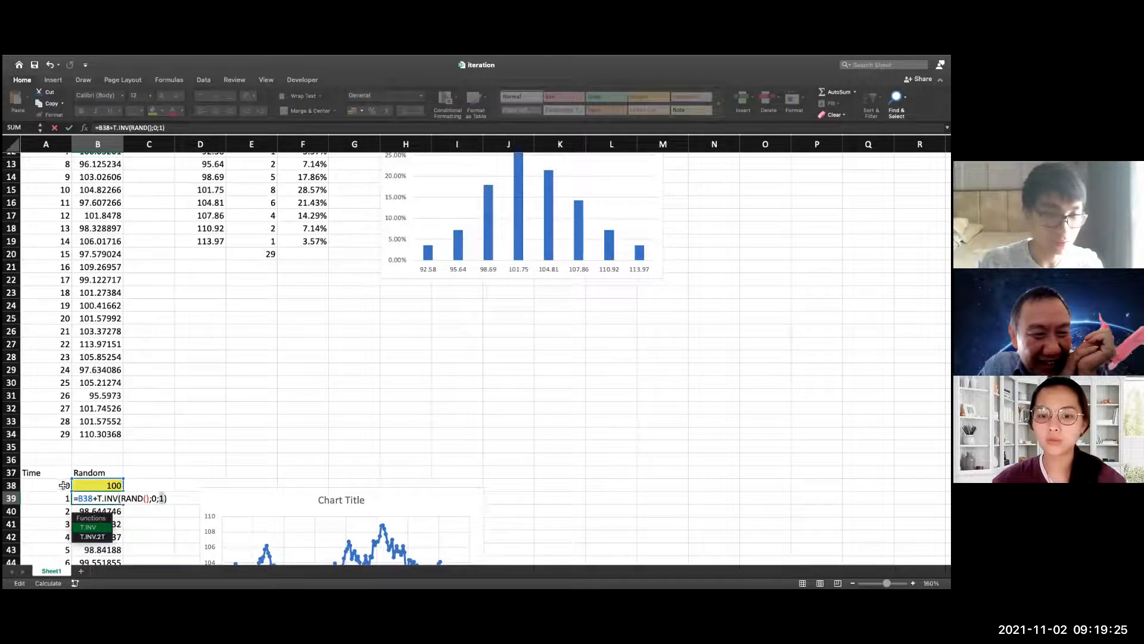
Change the time-1 random walk formula in B39 to =B38+LOGNORM.INV(RAND();0;1)
key(BackSpace)
key(BackSpace)
key(BackSpace)
key(BackSpace)
key(BackSpace)
key(BackSpace)
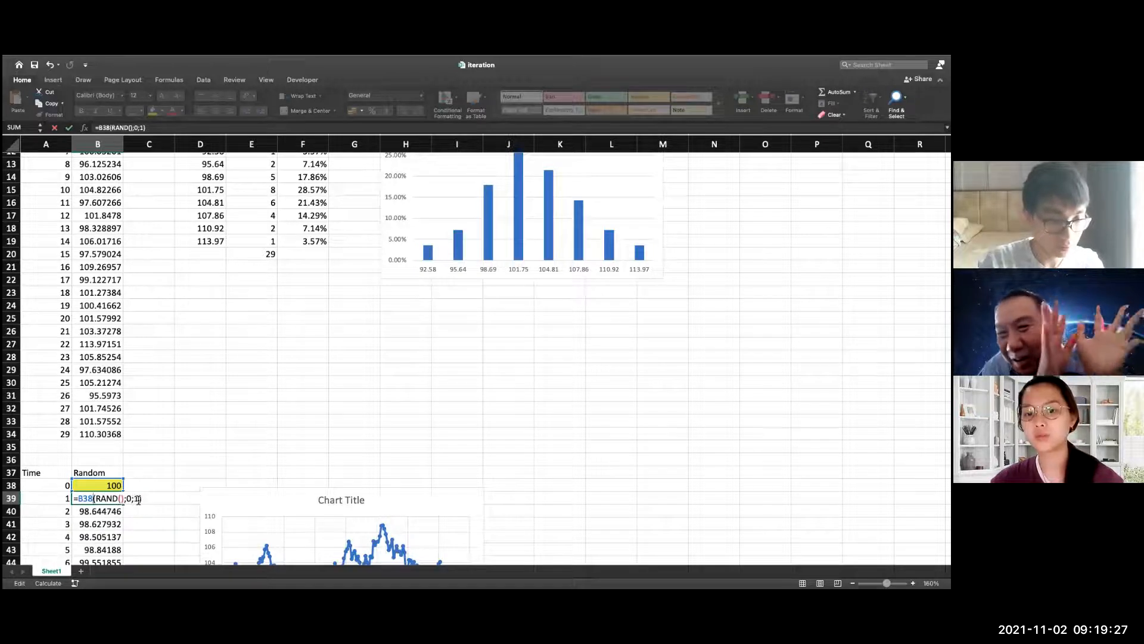
text(+log)
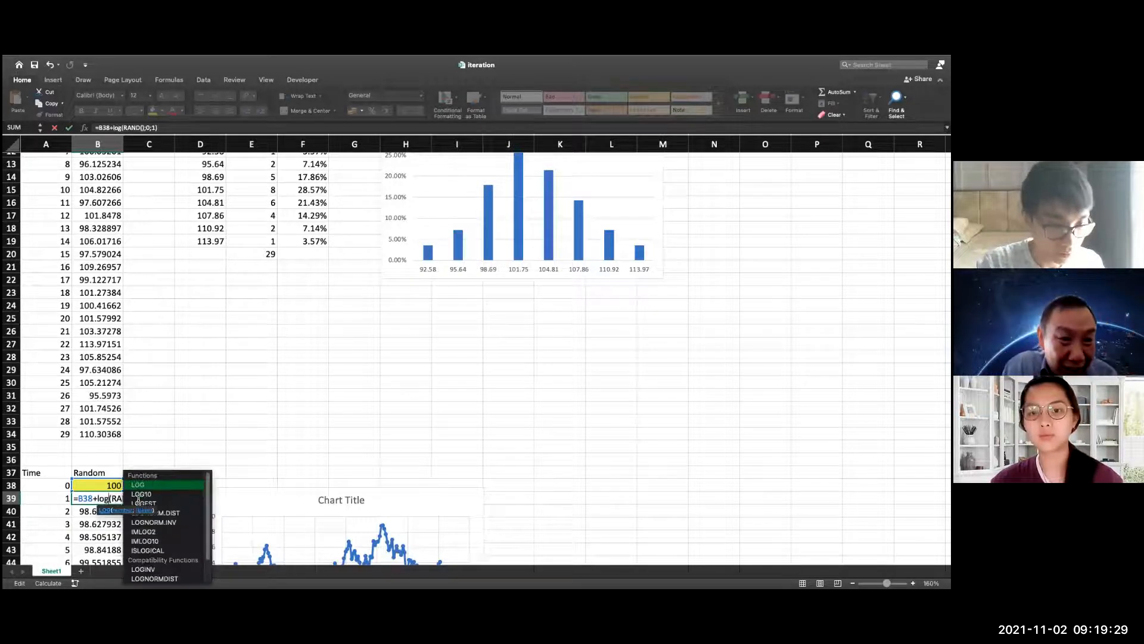
double_click(161, 523)
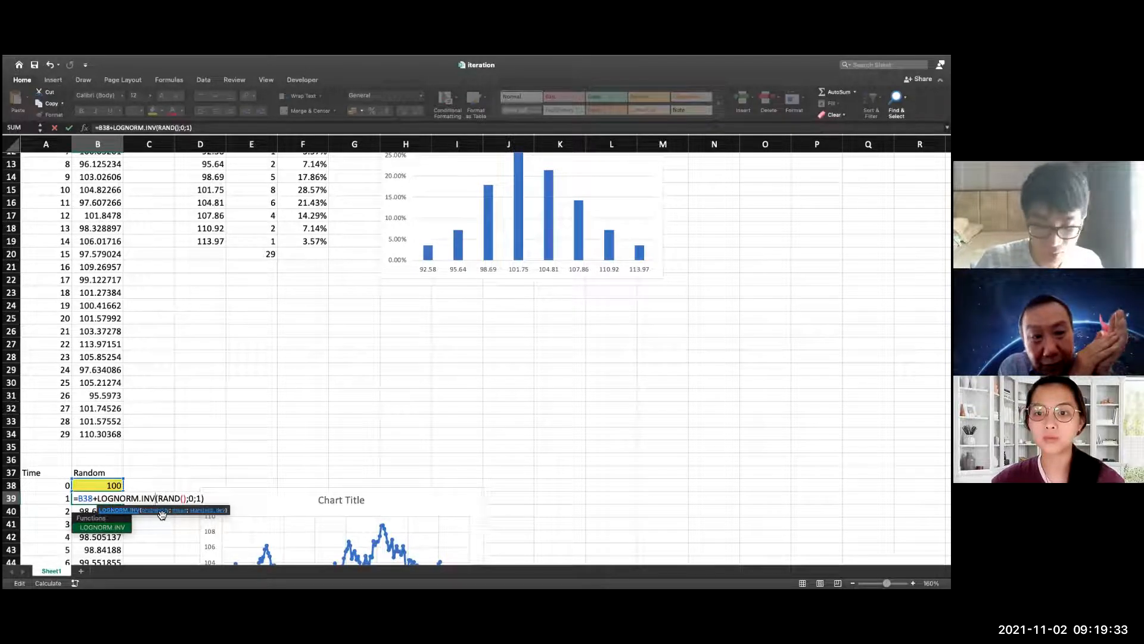
key(Return)
Fill the LOGNORM.INV formula from B39 down the Random column for all remaining time values
scroll(121, 493, down, 1)
click(113, 476)
drag(124, 482, 143, 532)
scroll(166, 454, up, 10)
scroll(174, 445, up, 12)
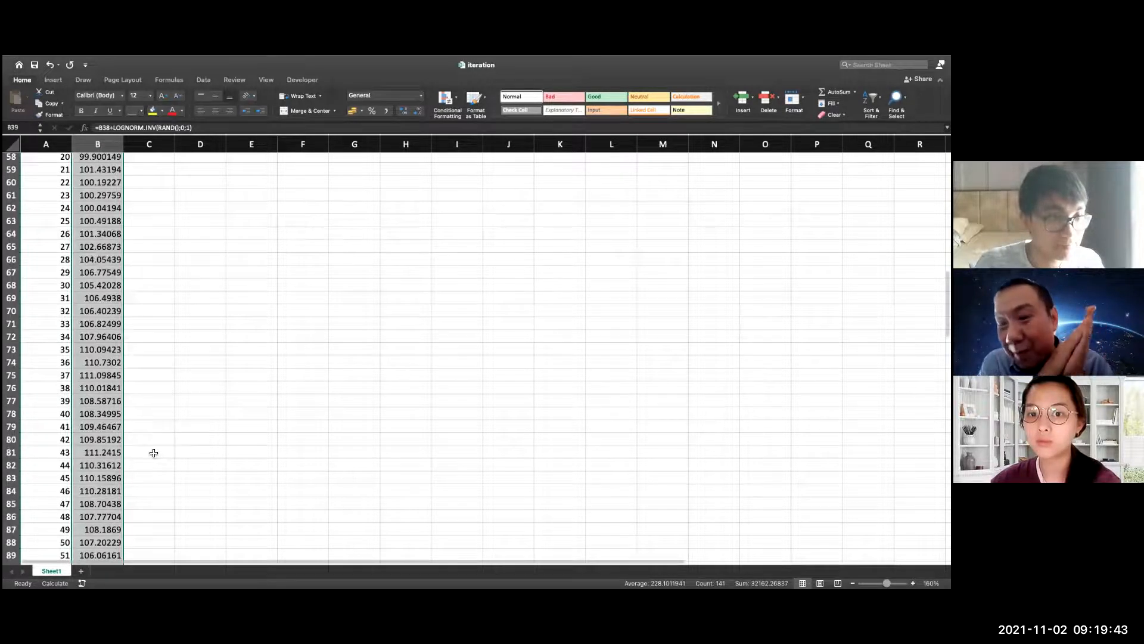
Enter STOP in the Control cell B2 to reset the counter and erase the iterations recorded so far
scroll(153, 451, up, 14)
click(99, 199)
key(Up)
key(Up)
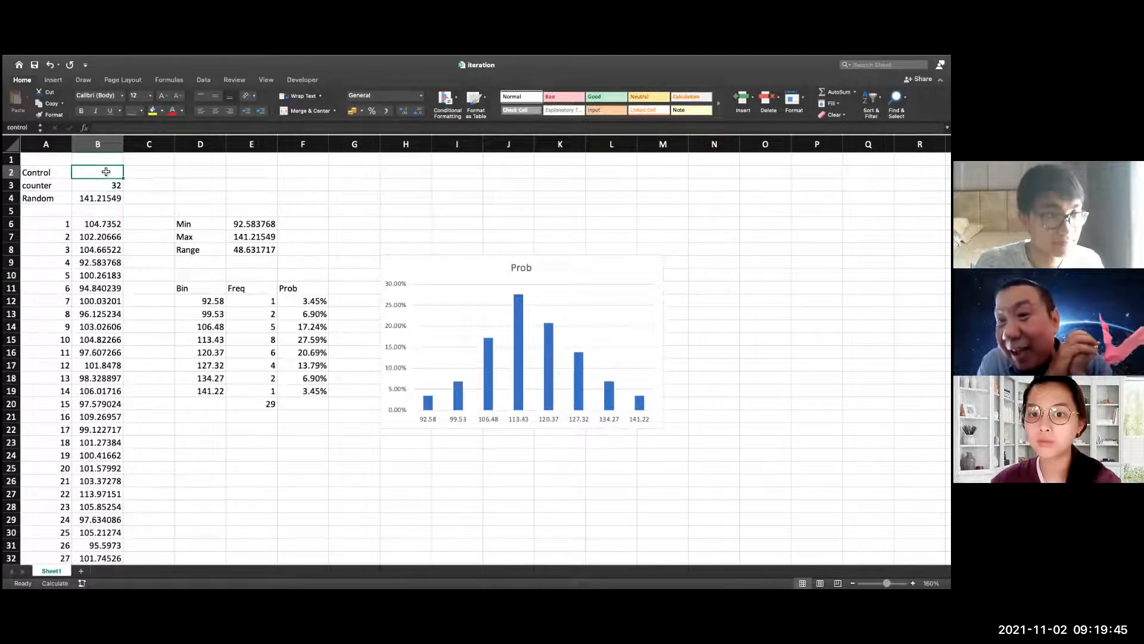
text(STOP)
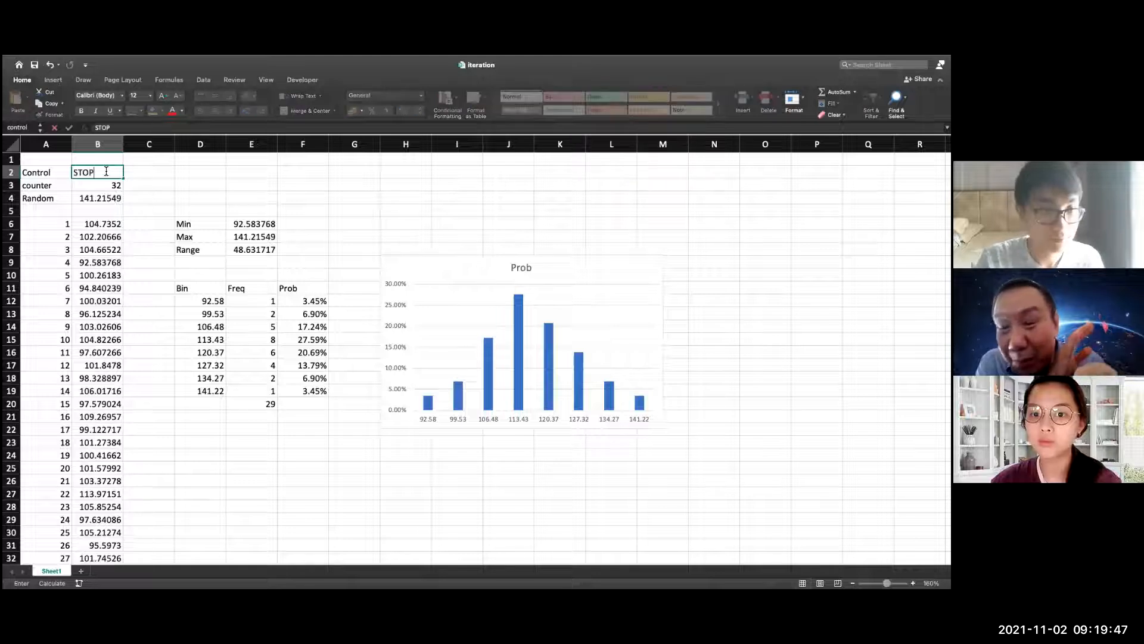
key(Return)
Clear STOP from the Control cell B2 so the counter starts recording iterations again
double_click(105, 173)
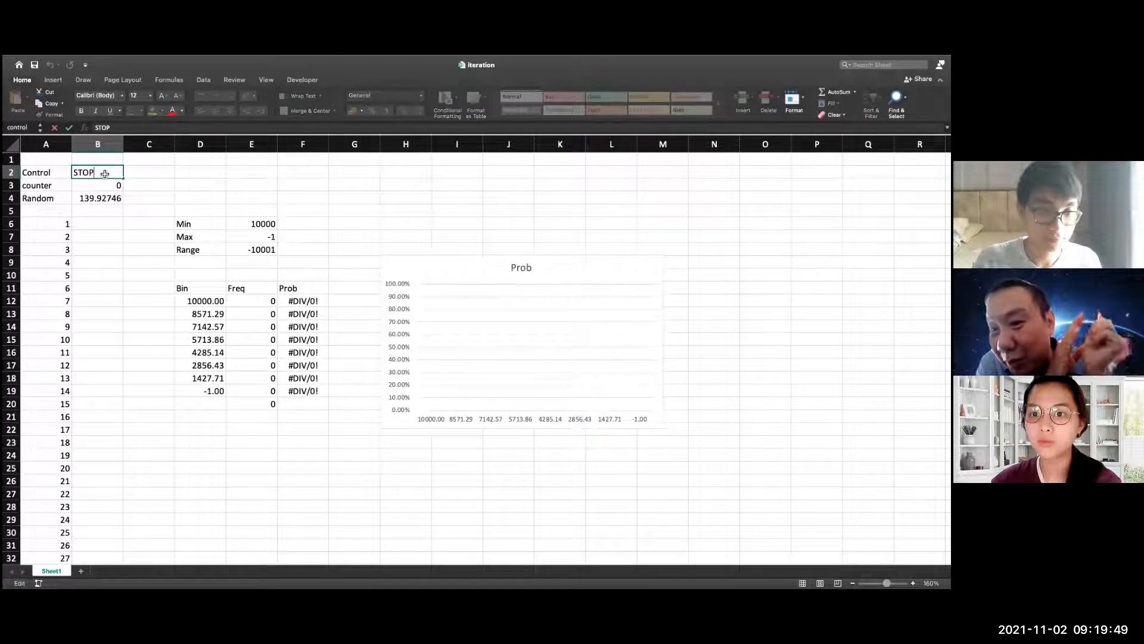
key(Escape)
key(super+a)
click(136, 180)
click(110, 172)
key(Delete)
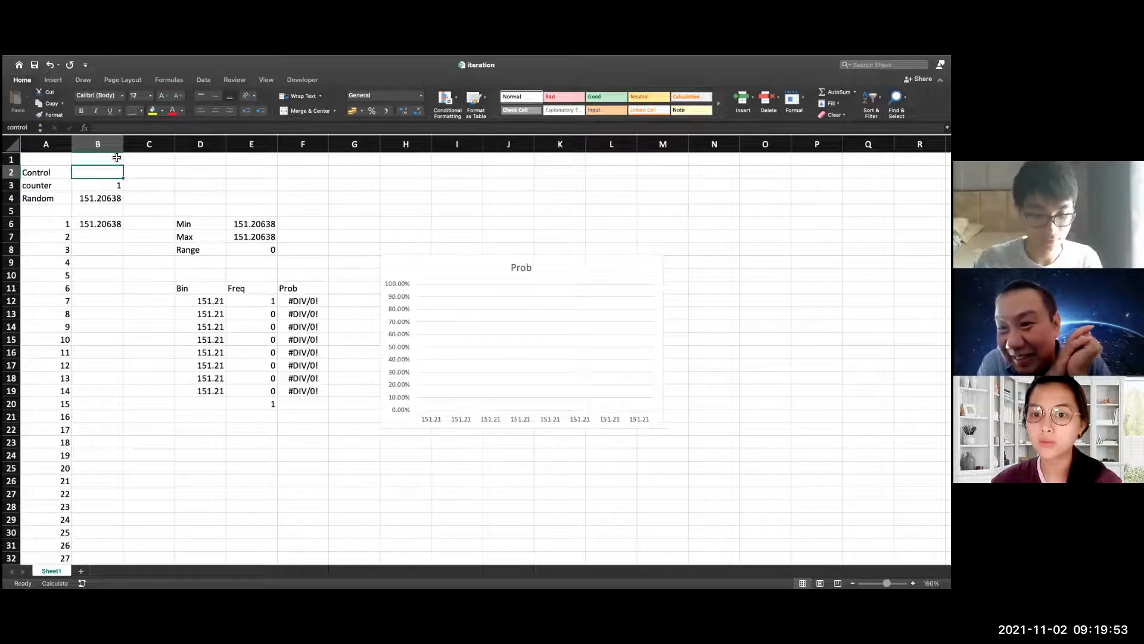
Recalculate the sheet repeatedly to record LOGNORM.INV random walk results until the counter reaches 30
key(F9)
key(F9)
key(F9)
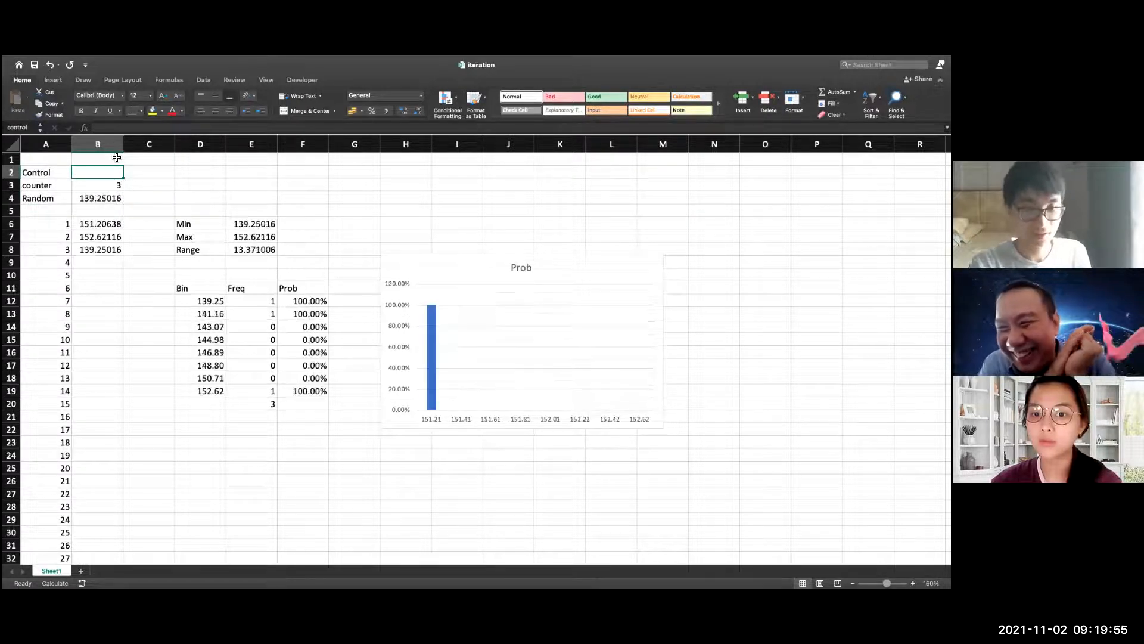
key(F9)
key(F9)
key(F9)
key(F9)
key(F9)
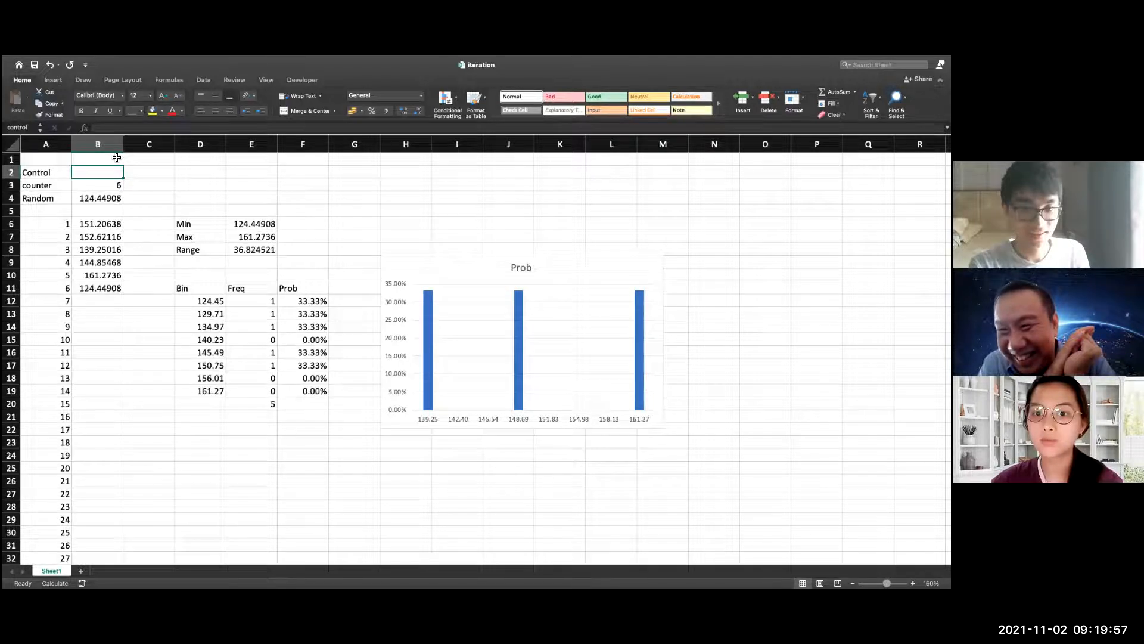
key(F9)
key(F9)
key(F9)
key(F9)
key(F9)
key(F9)
key(F9)
key(F9)
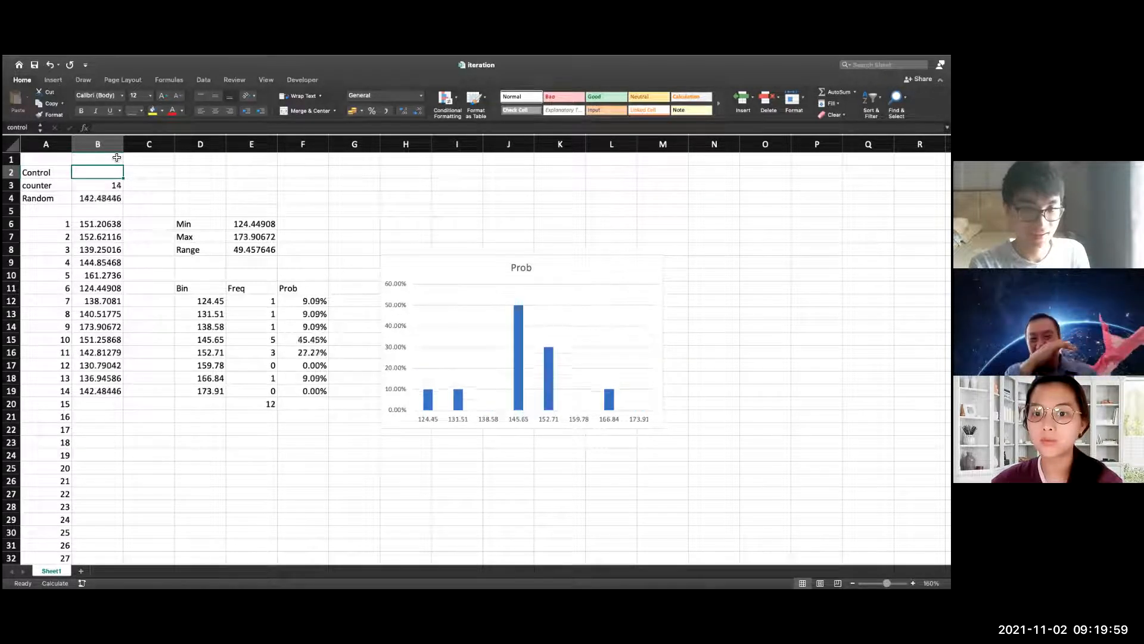
key(F9)
key(F9)
key(F9)
key(F9)
key(F9)
key(F9)
key(F9)
key(F9)
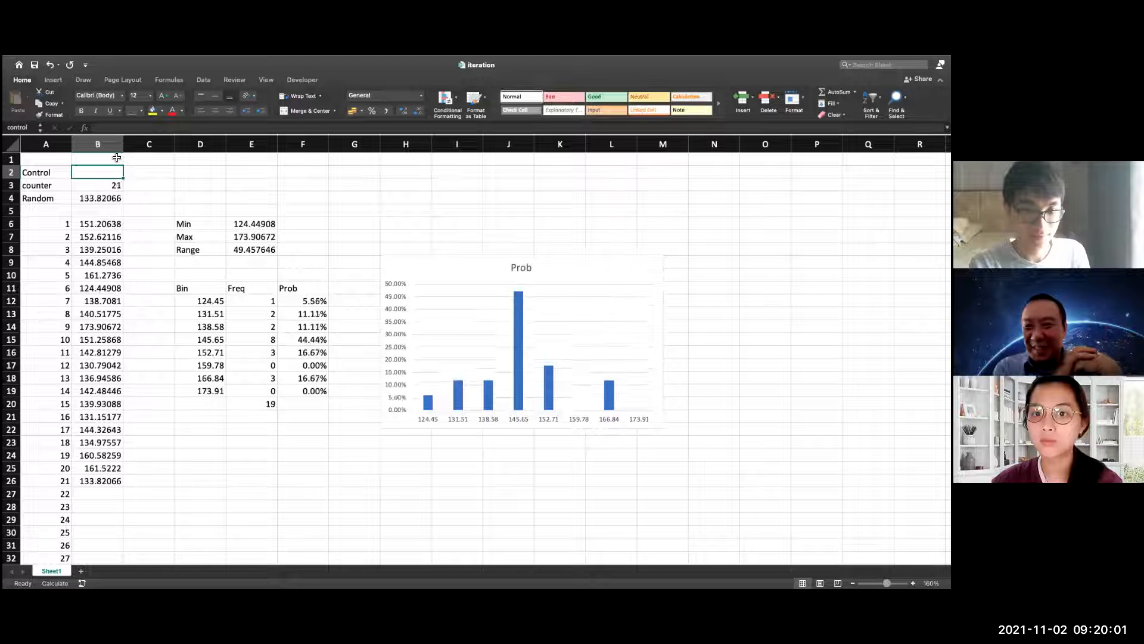
key(F9)
key(F9)
key(F9)
key(F9)
key(F9)
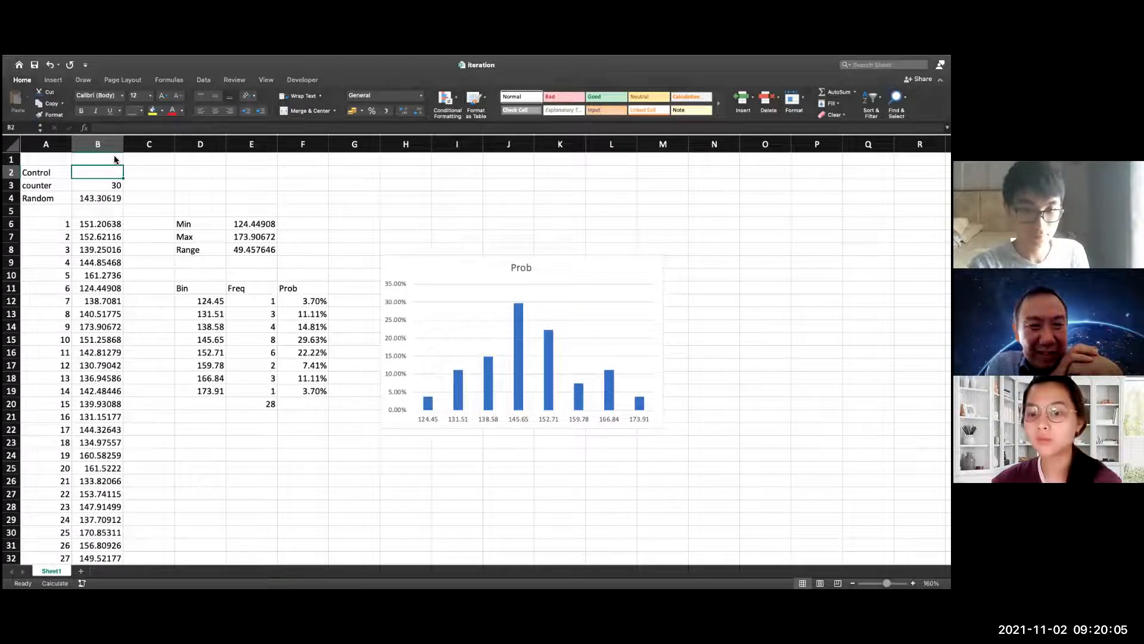
Try to replace LOGNORM.INV with POISSON.DIST in the time-1 random walk formula in B39
scroll(184, 320, down, 2)
scroll(184, 320, up, 2)
scroll(178, 355, down, 3)
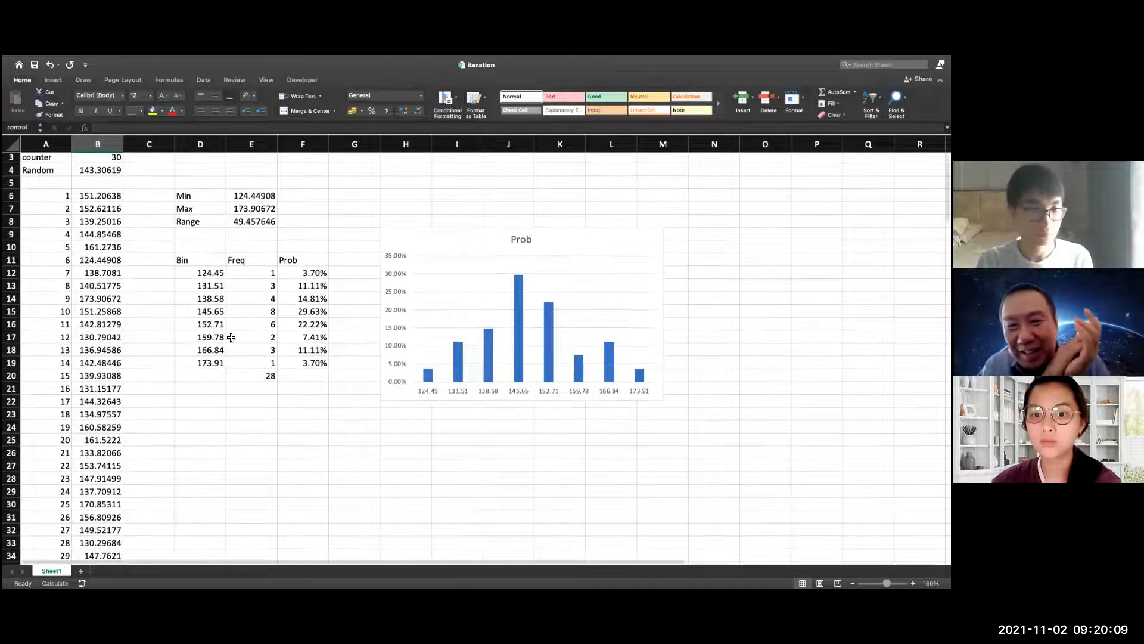
scroll(178, 355, down, 10)
double_click(117, 239)
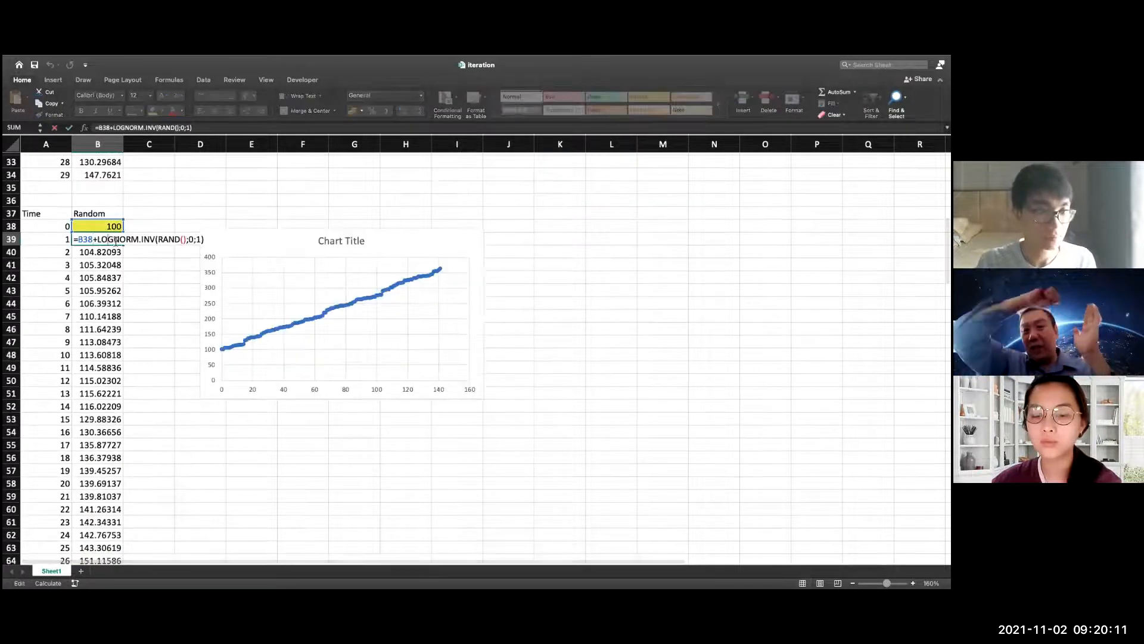
double_click(116, 239)
text(po)
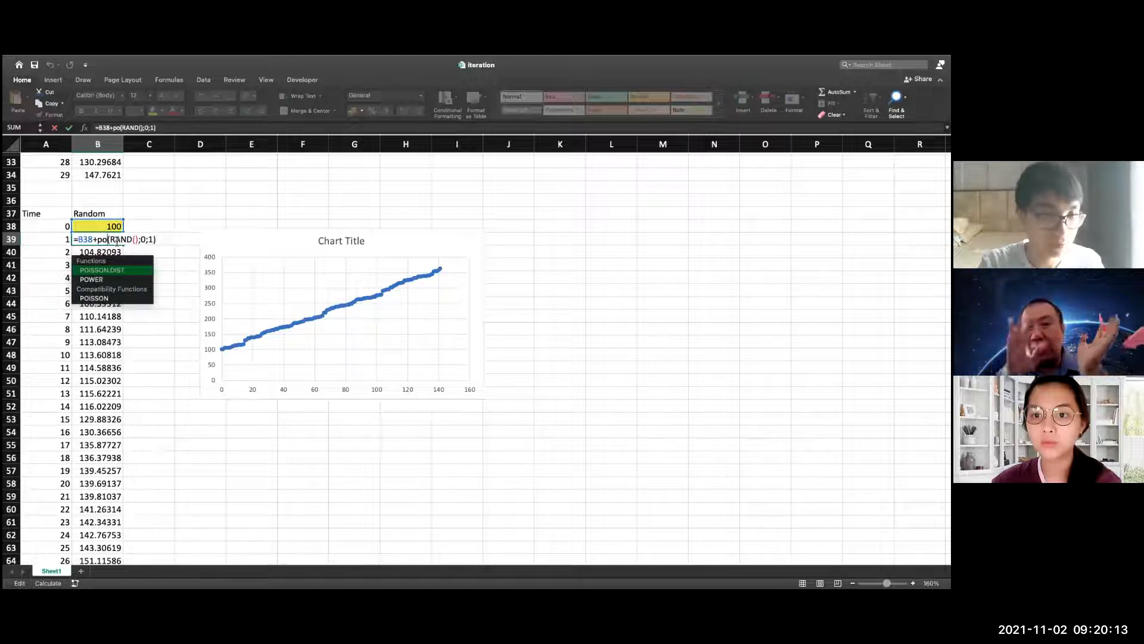
double_click(117, 272)
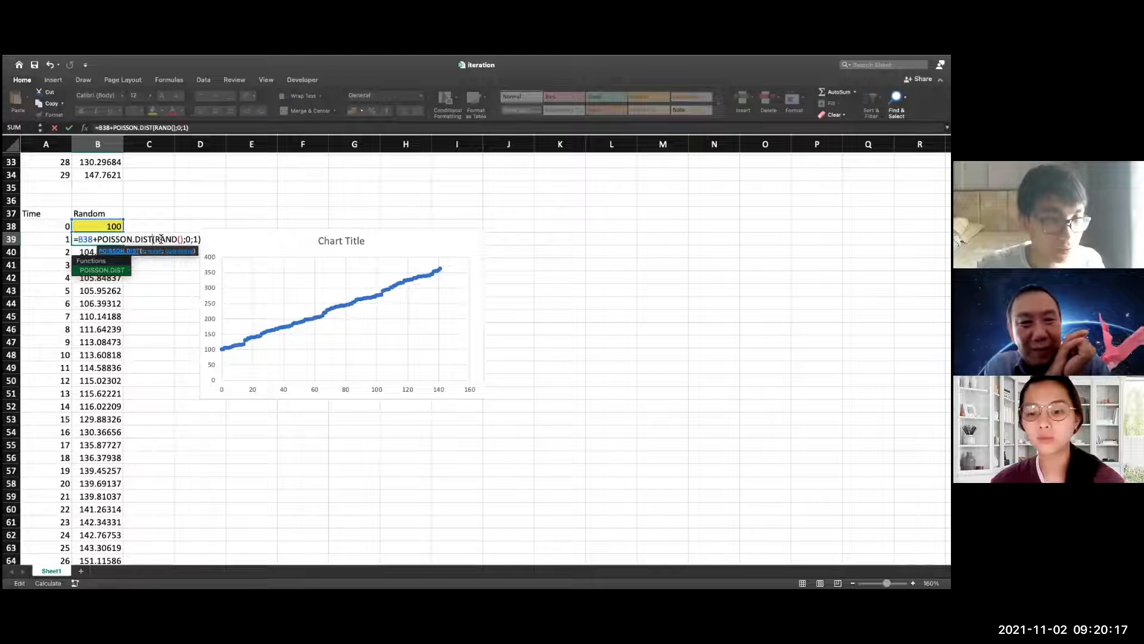
click(198, 241)
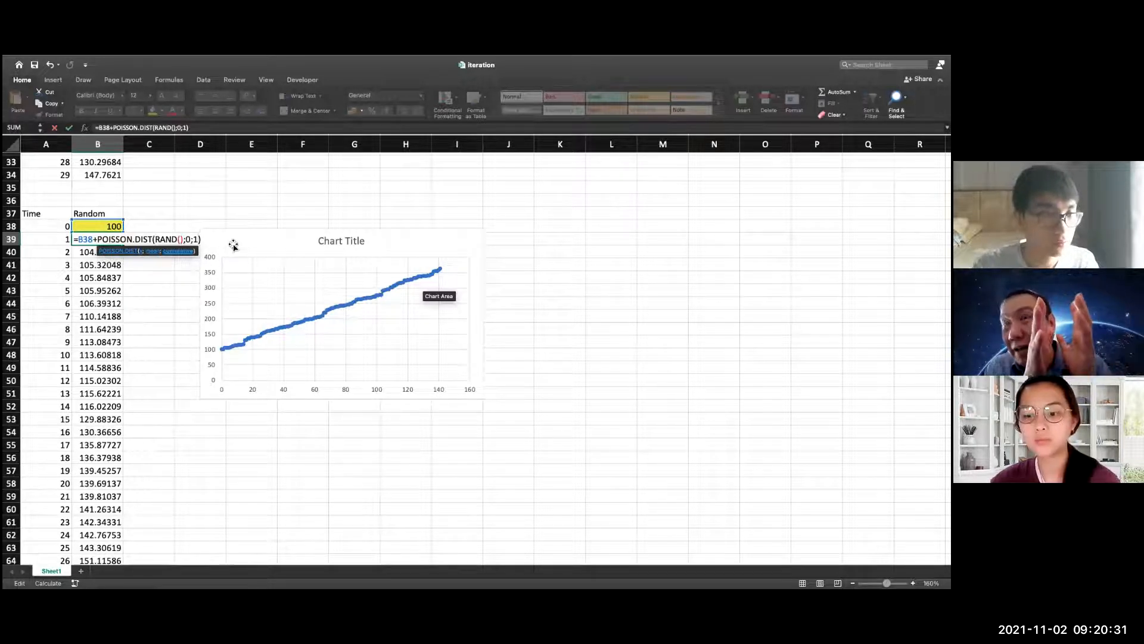
click(154, 241)
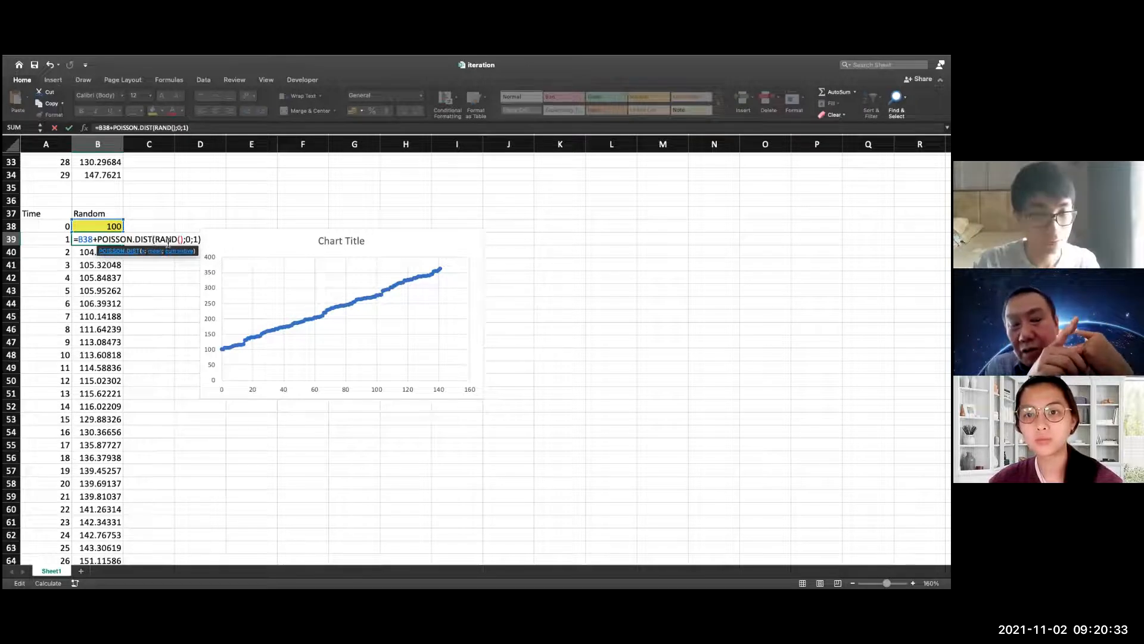
key(BackSpace)
key(BackSpace)
key(BackSpace)
key(BackSpace)
key(BackSpace)
key(BackSpace)
key(BackSpace)
key(BackSpace)
key(BackSpace)
key(BackSpace)
key(BackSpace)
key(BackSpace)
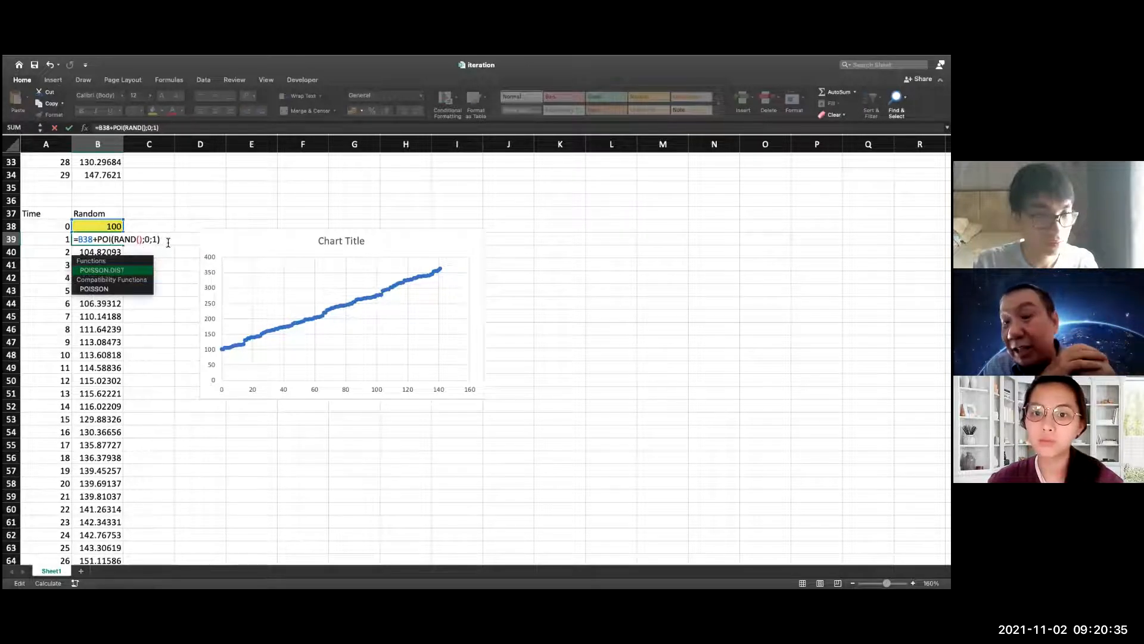
text(po)
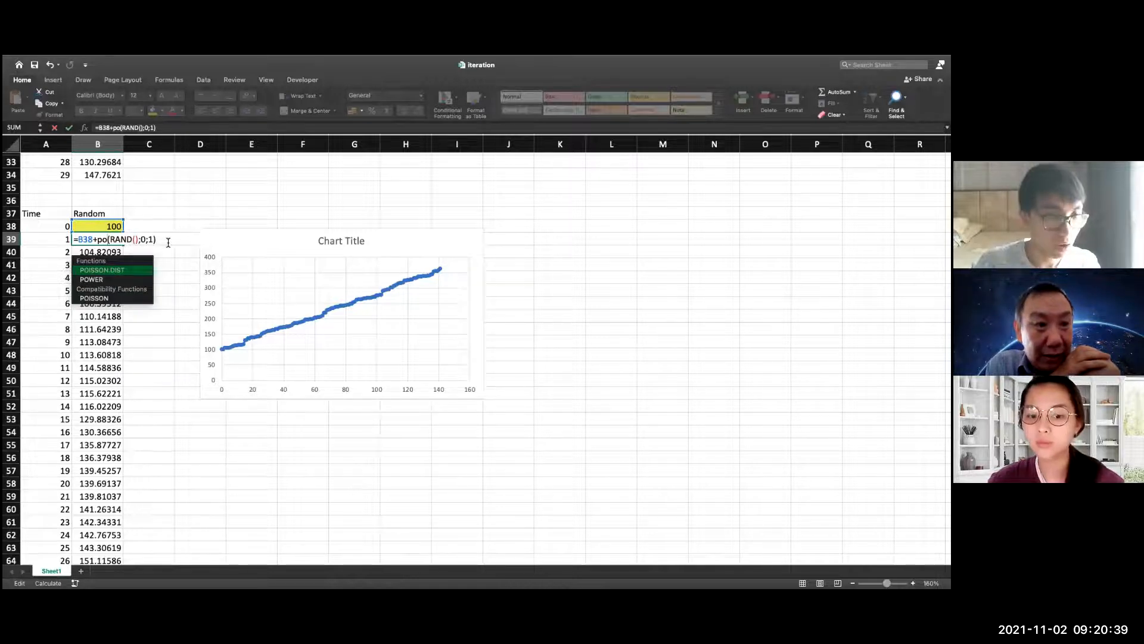
key(BackSpace)
key(BackSpace)
Change the time-1 random walk formula in B39 to =B38+EXPON.DIST(RAND();1;FALSE)
text(ex)
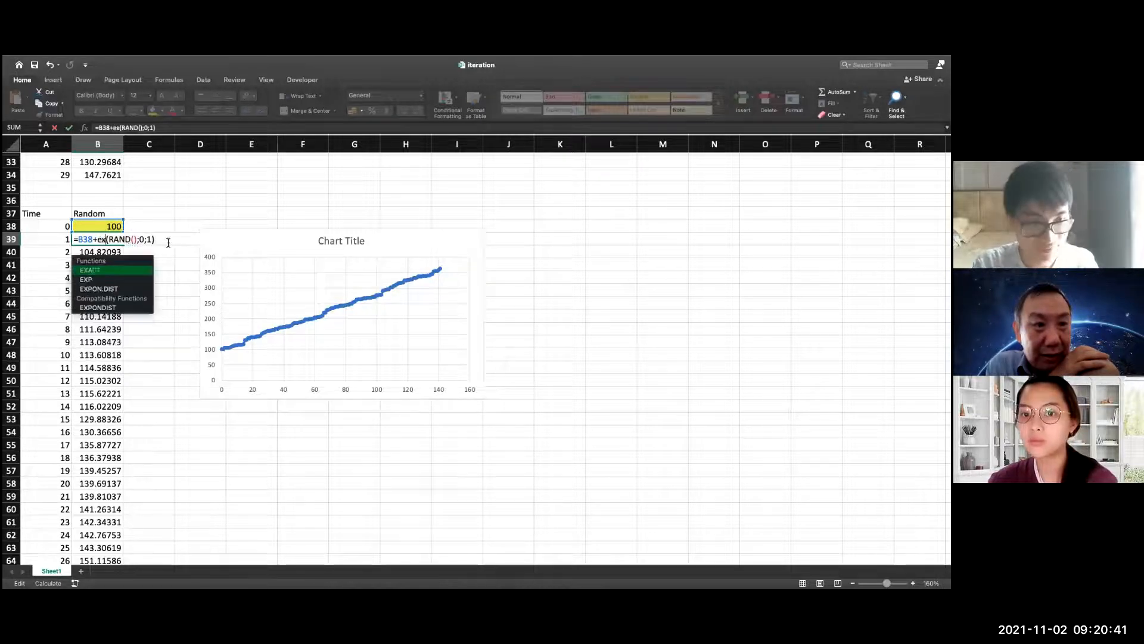
text(p)
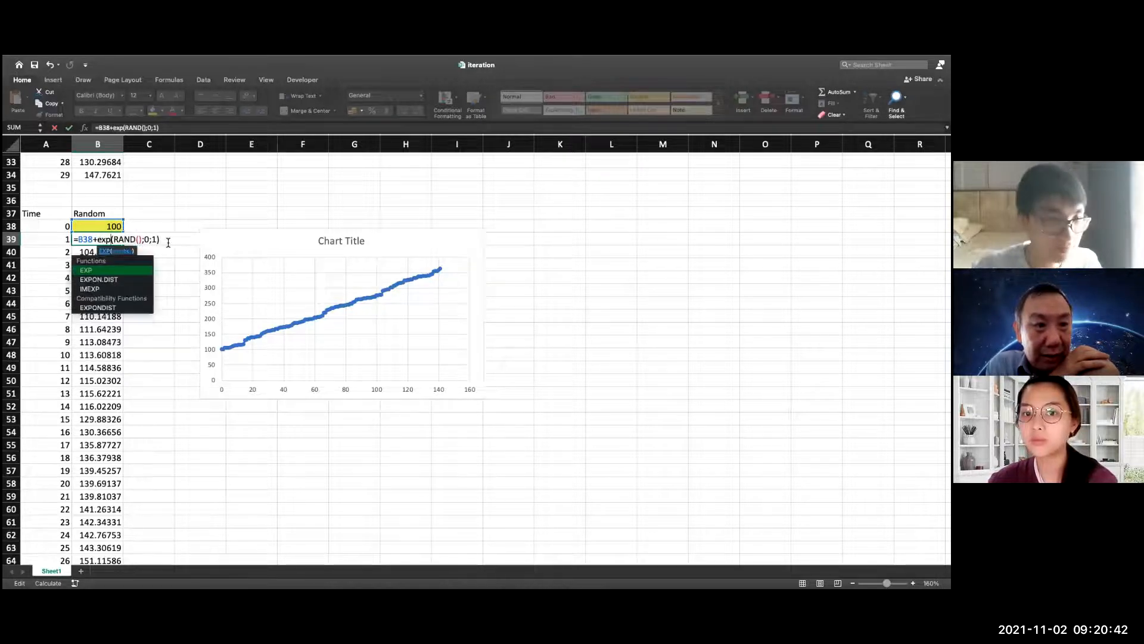
double_click(117, 280)
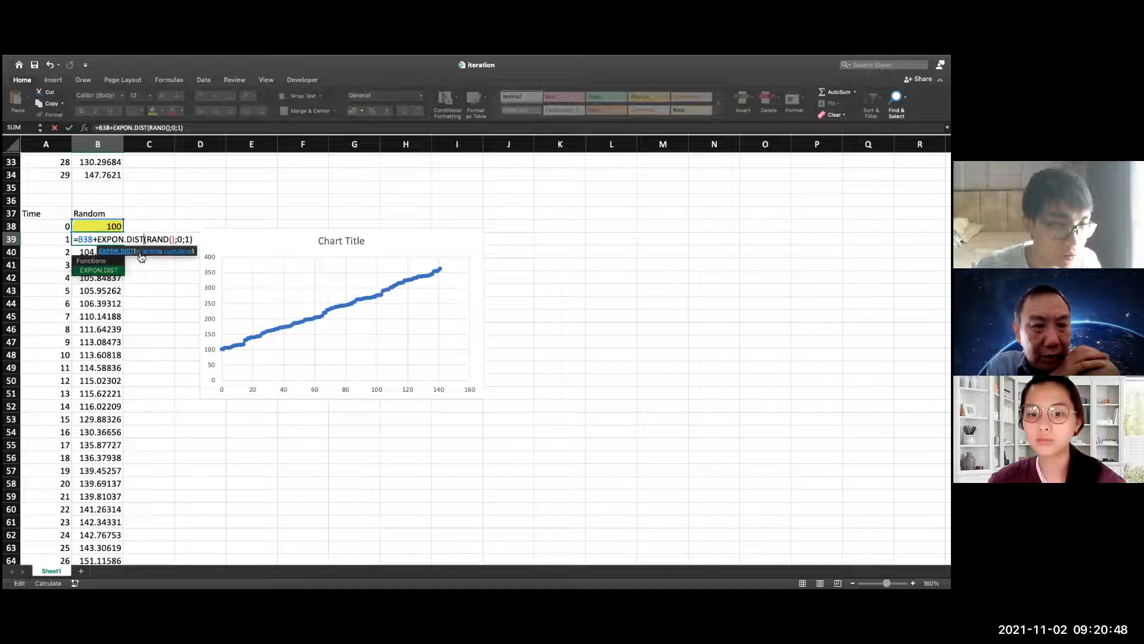
click(183, 243)
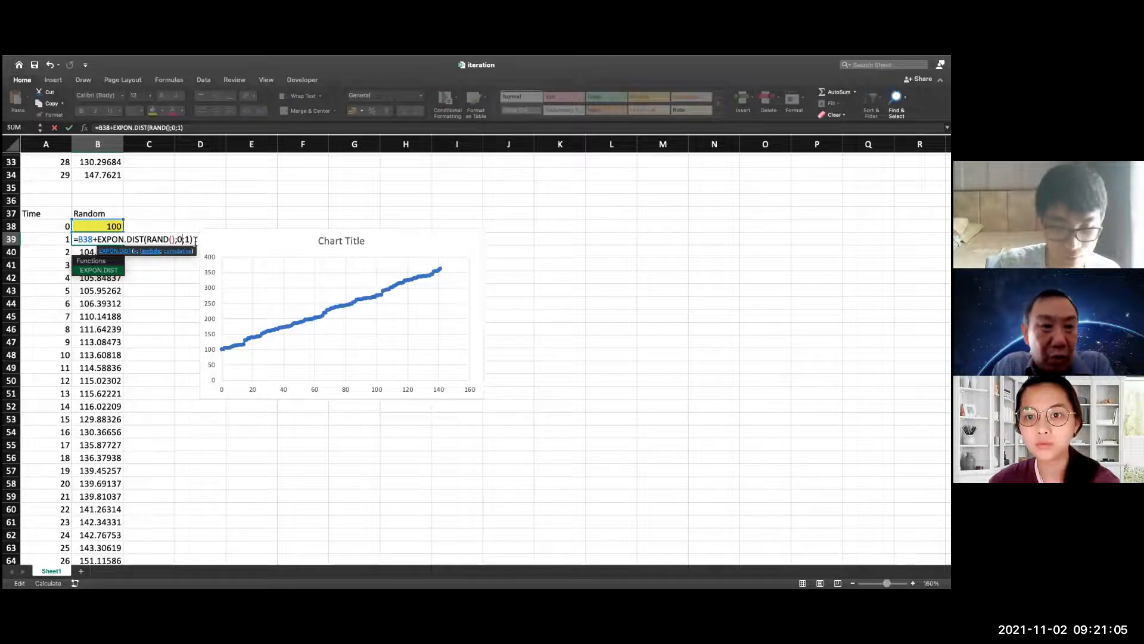
key(BackSpace)
text(1)
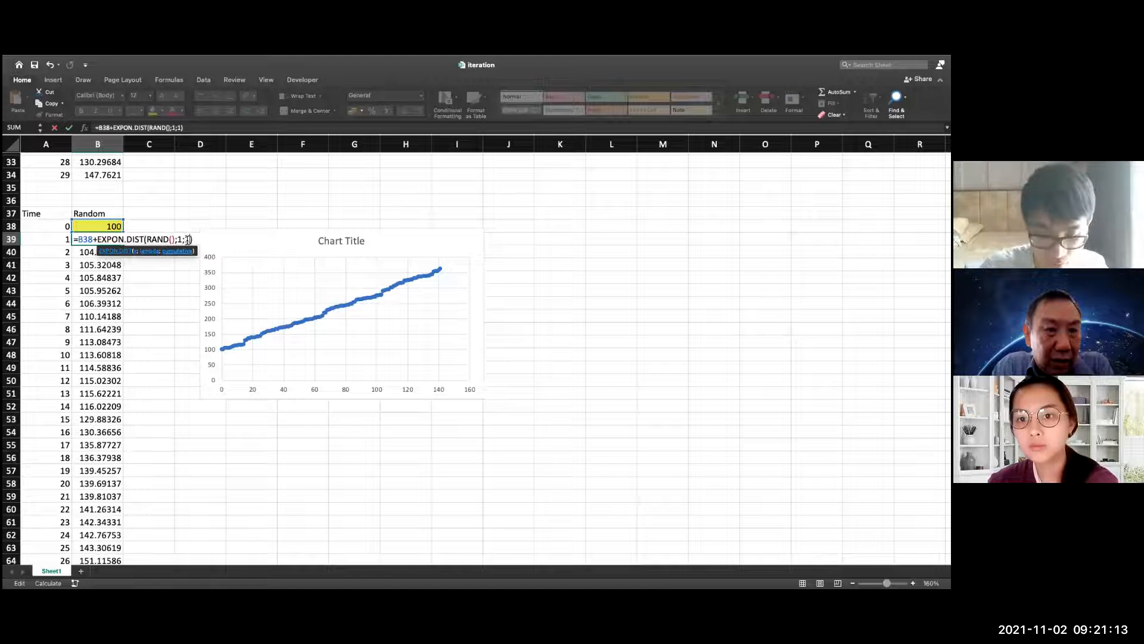
key(BackSpace)
text(0)
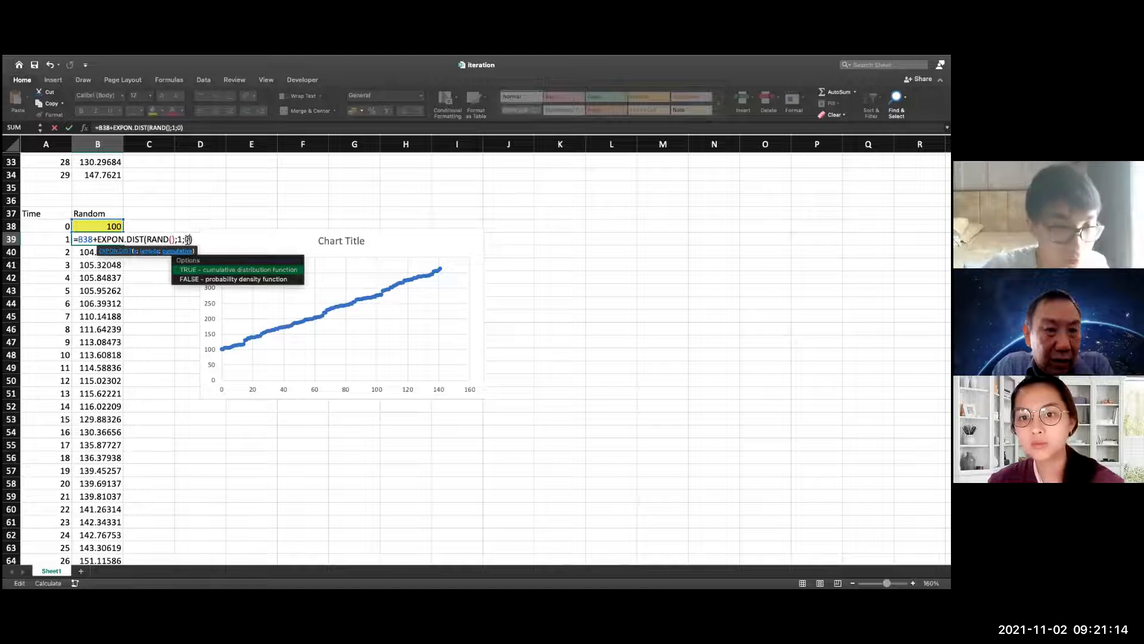
double_click(218, 279)
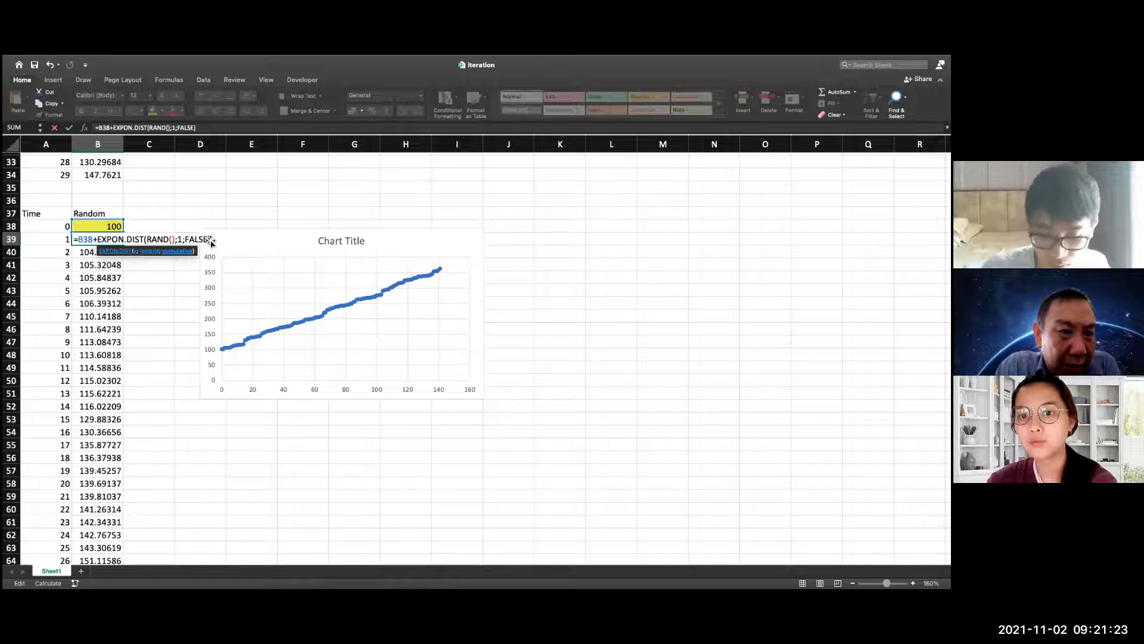
key(Return)
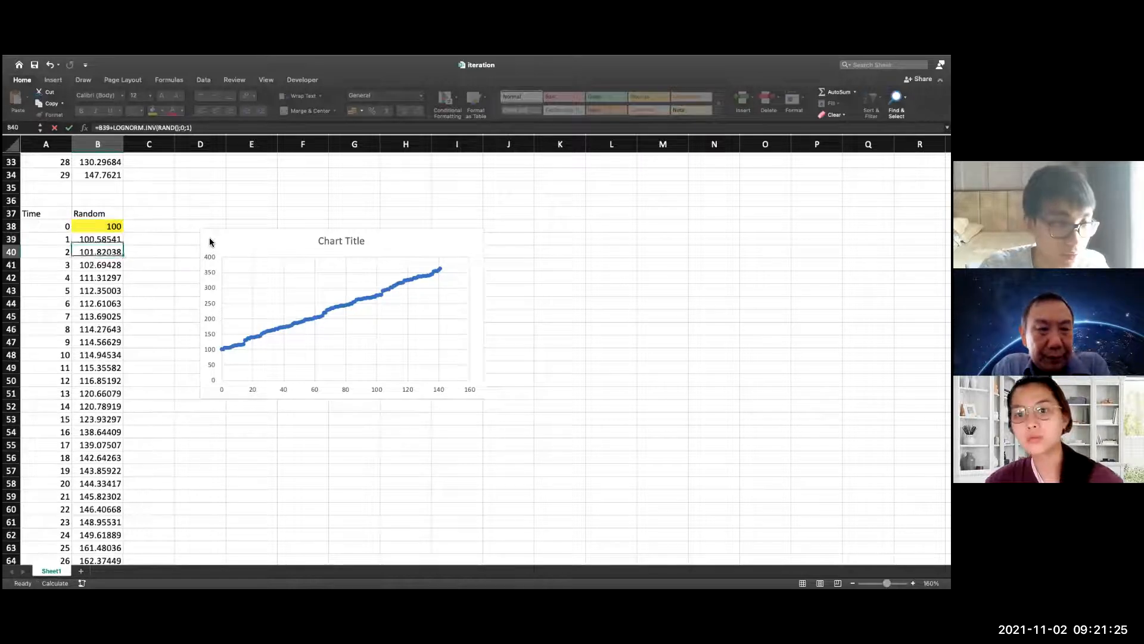
Fill the EXPON.DIST formula from B39 down the Random column through time 141
click(105, 241)
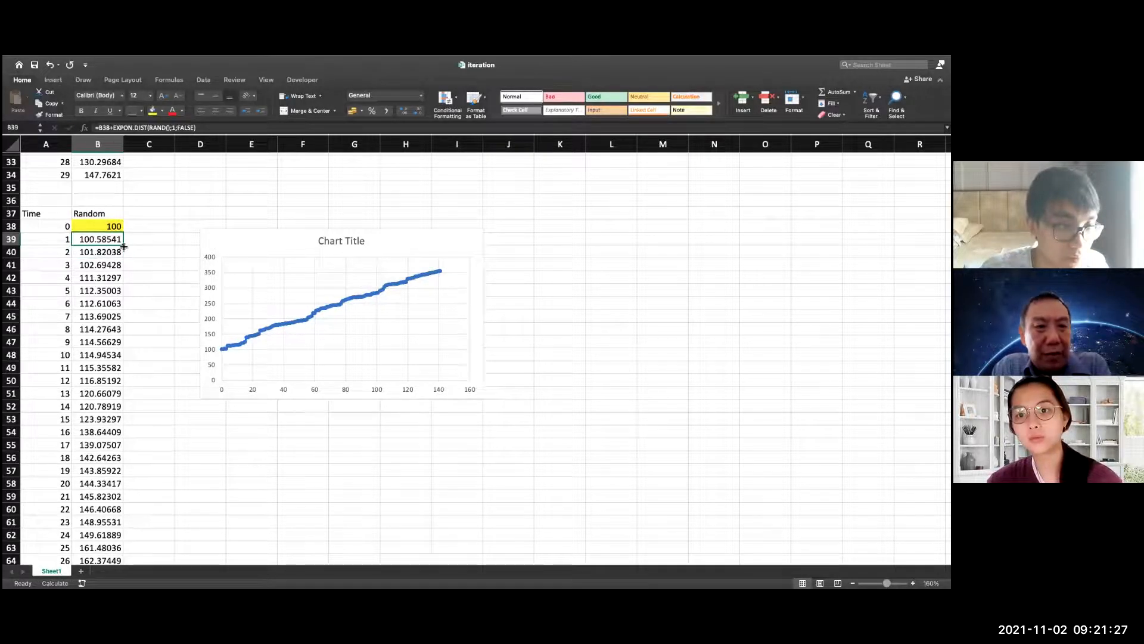
drag(125, 245, 112, 506)
drag(138, 381, 138, 381)
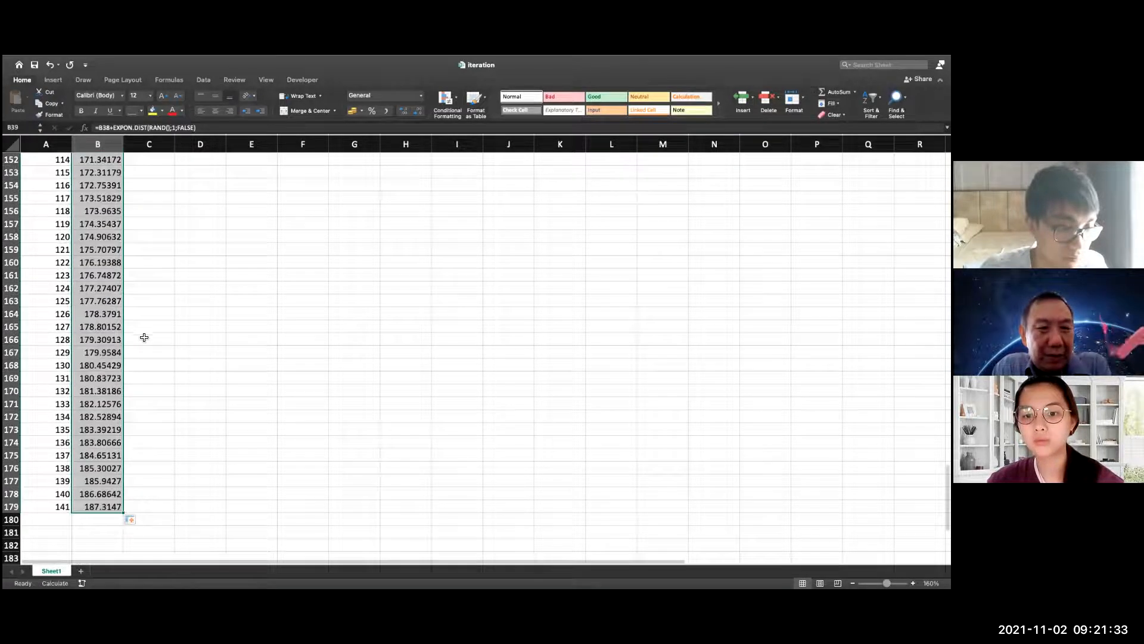
Reset the recorded iterations with STOP in the Control cell B2, and clear the cell to restart recording
scroll(147, 335, up, 4)
scroll(145, 328, up, 20)
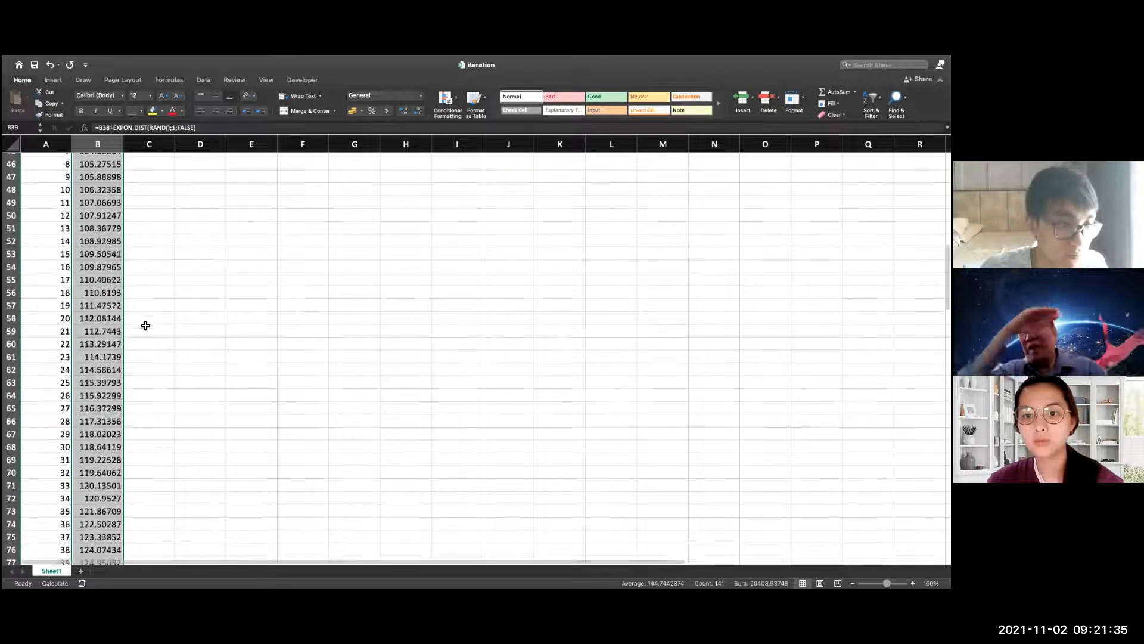
scroll(103, 200, up, 6)
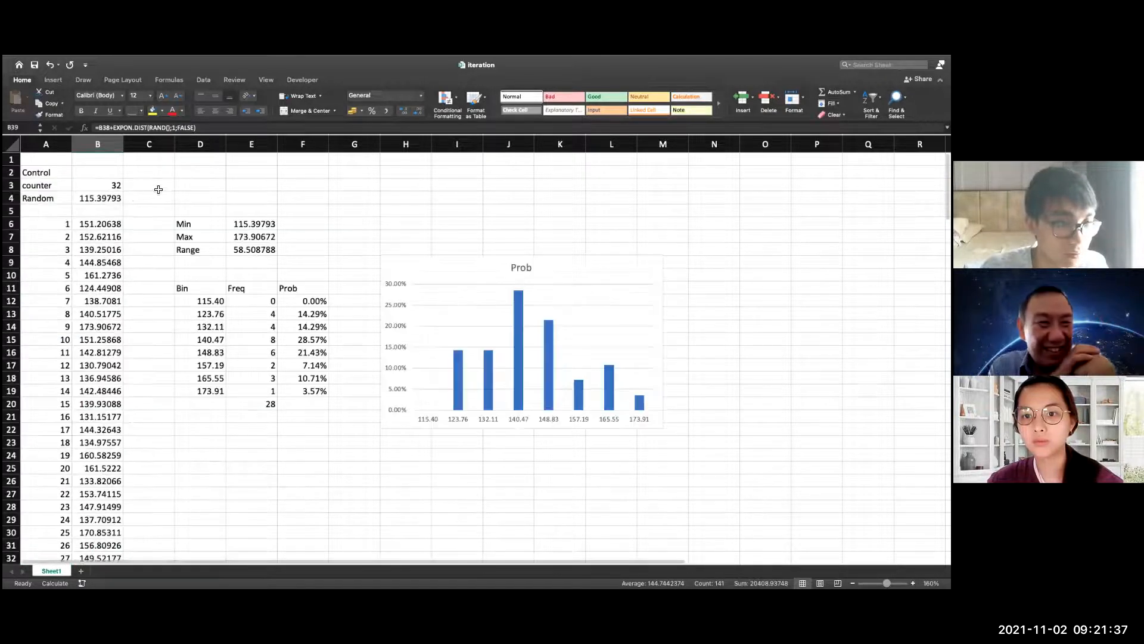
click(106, 172)
text(STOP)
key(Return)
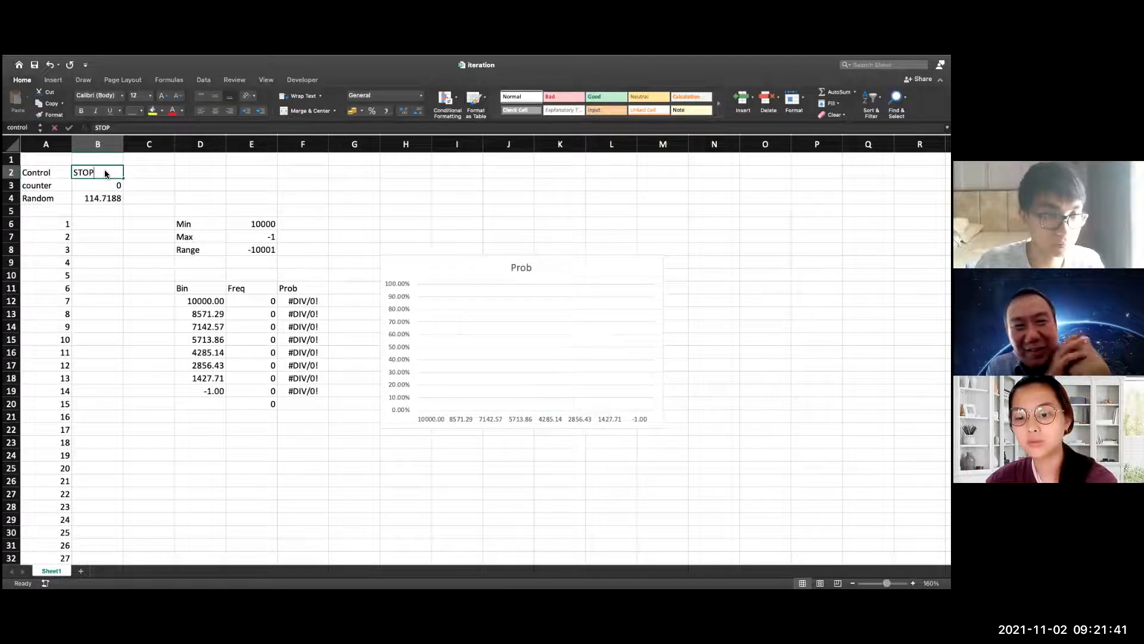
key(Delete)
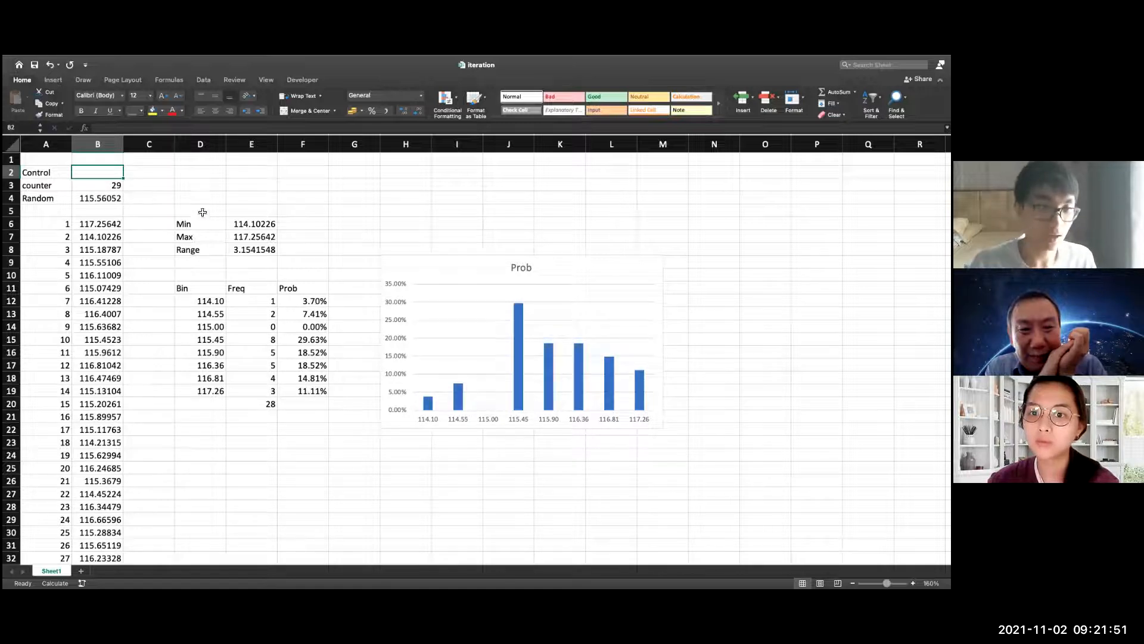
Recalculate the sheet repeatedly to run more EXPON.DIST random walk iterations until the counter reaches 69
scroll(185, 432, down, 5)
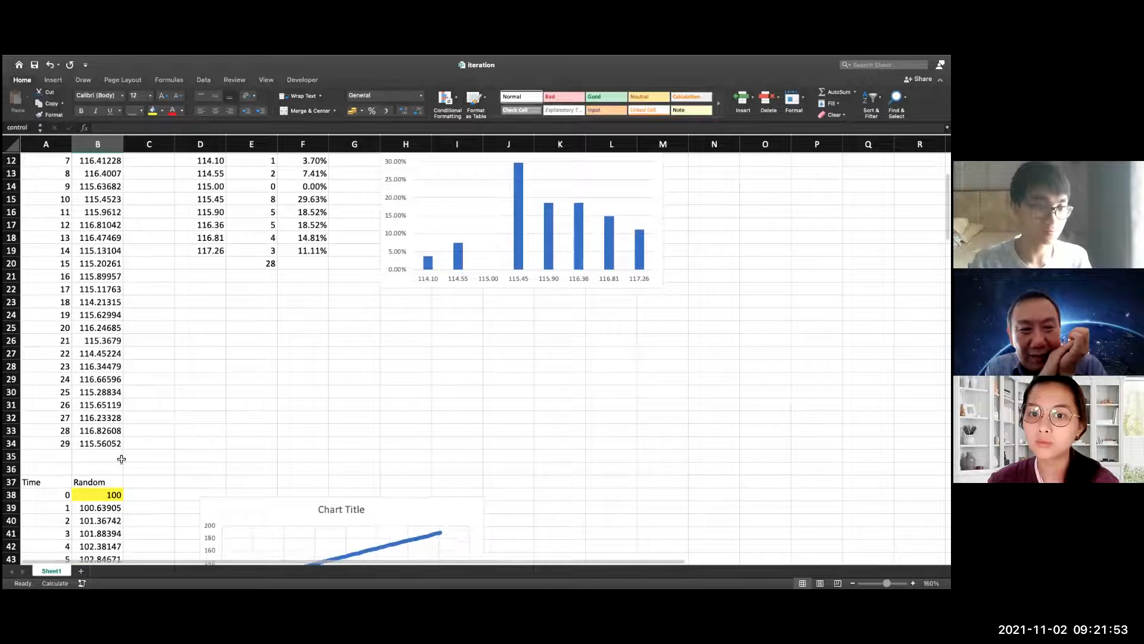
scroll(122, 458, up, 5)
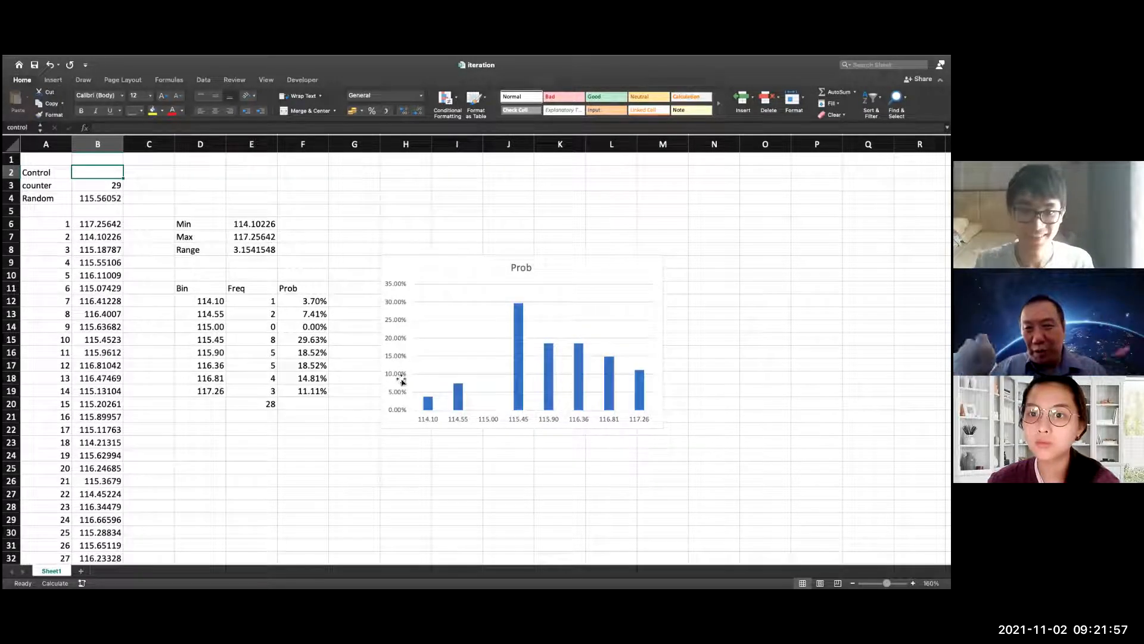
scroll(298, 381, down, 2)
scroll(249, 374, down, 8)
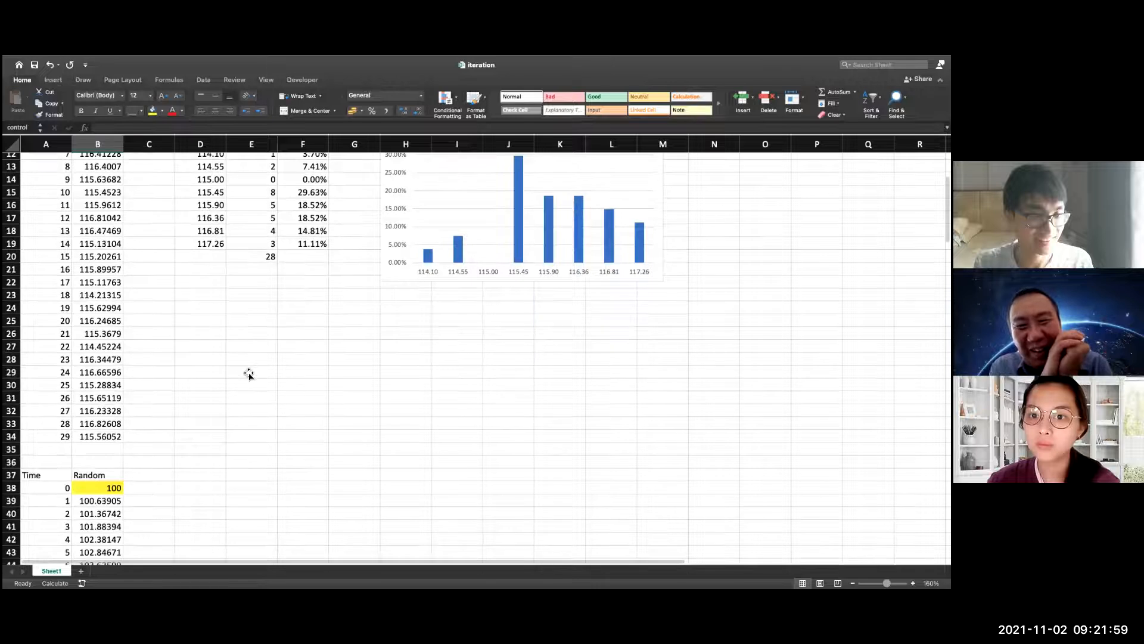
scroll(203, 371, up, 10)
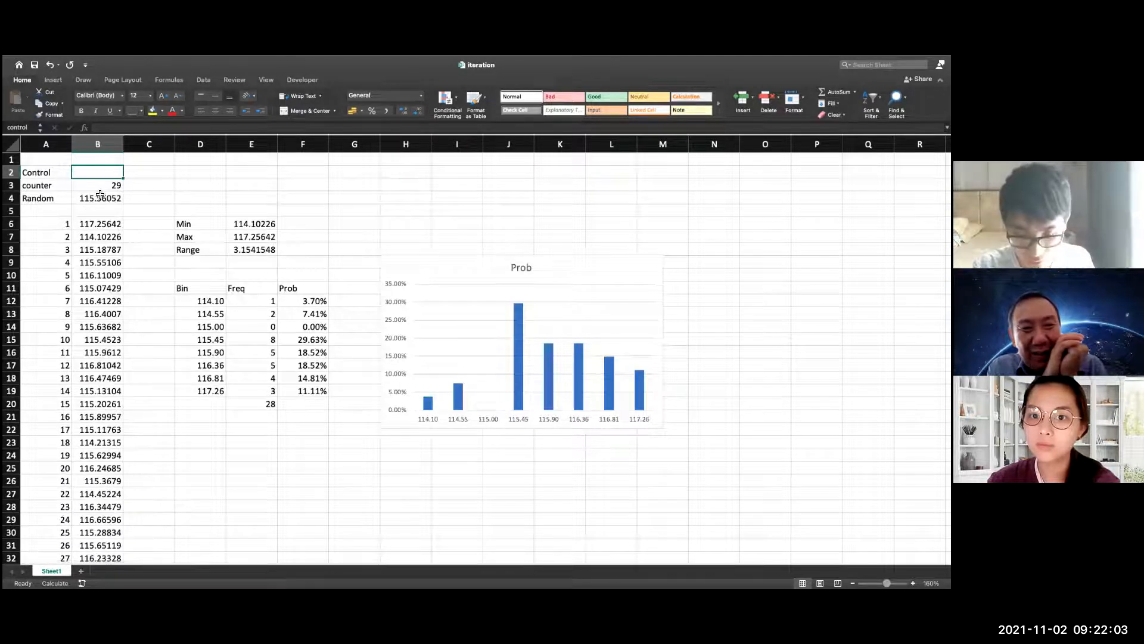
key(F9)
key(F9)
key(F9)
key(F9)
key(F9)
key(F9)
key(F9)
key(F9)
key(F9)
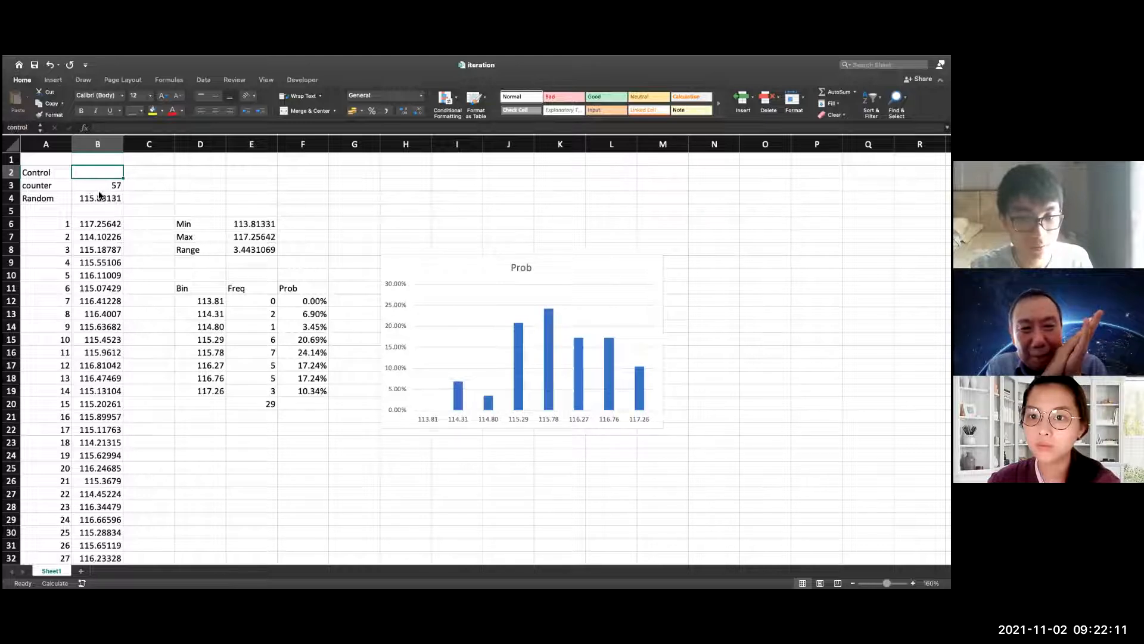
key(F9)
key(F9)
key(F9)
key(F9)
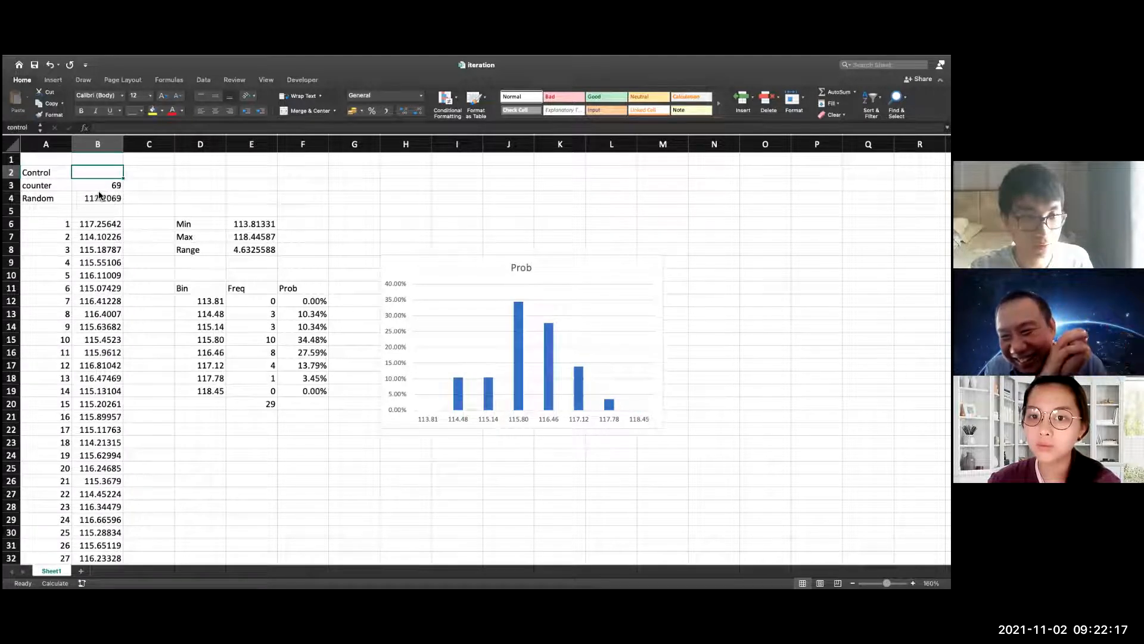
Recalculate the sheet repeatedly to run more EXPON.DIST random walk iterations until the counter reaches 89
key(F9)
key(F9)
key(F9)
key(F9)
key(F9)
key(F9)
key(F9)
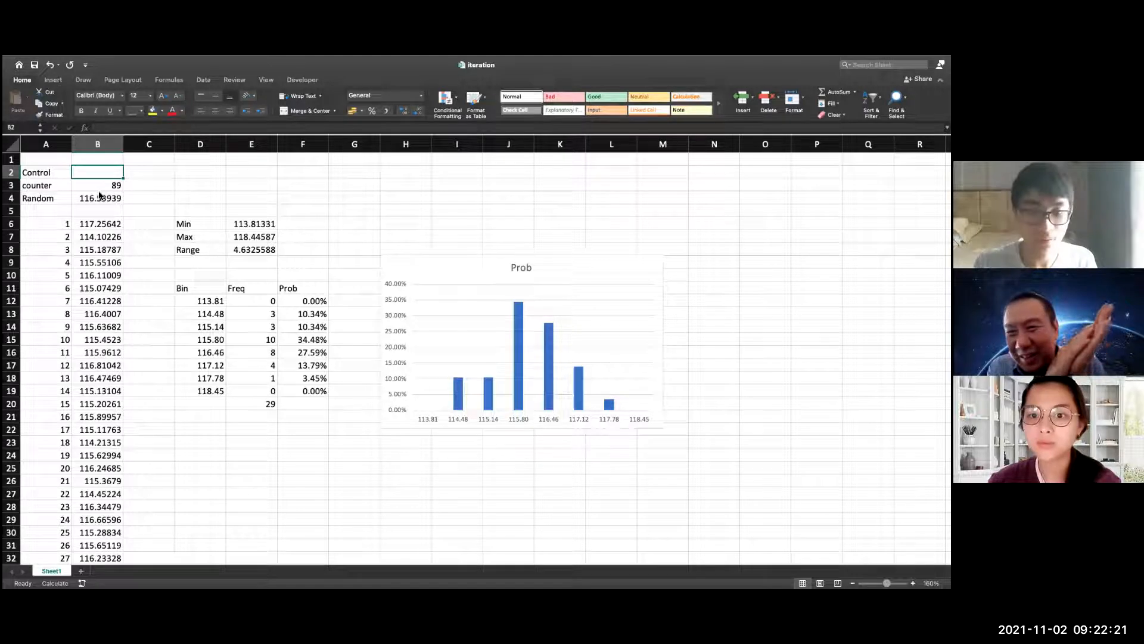
click(564, 293)
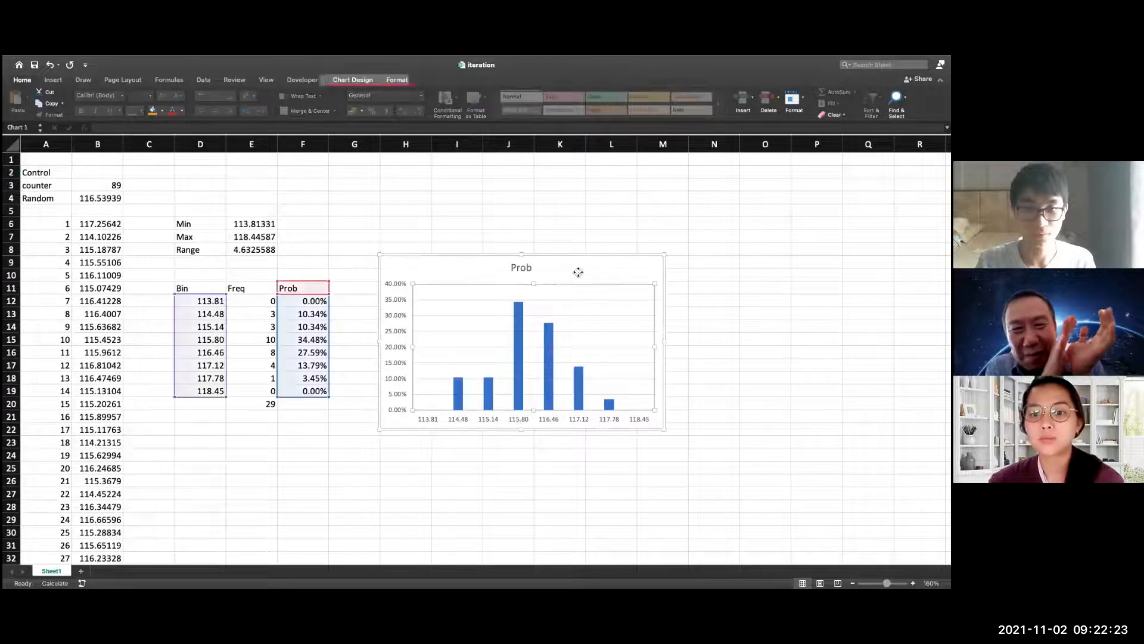
click(724, 299)
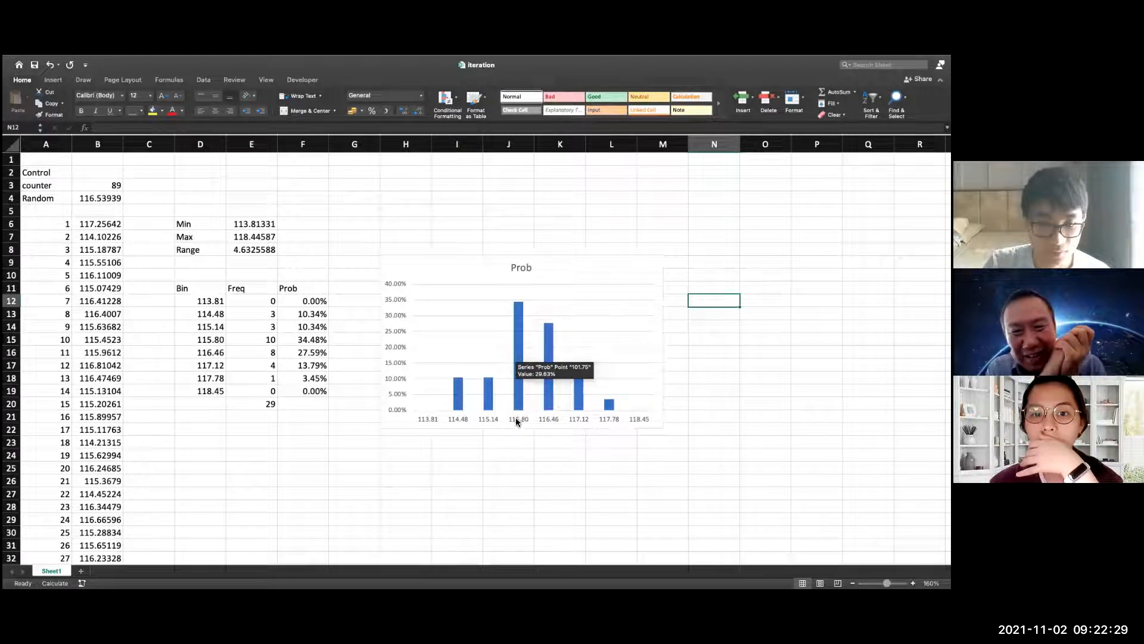
mouse_move(534, 65)
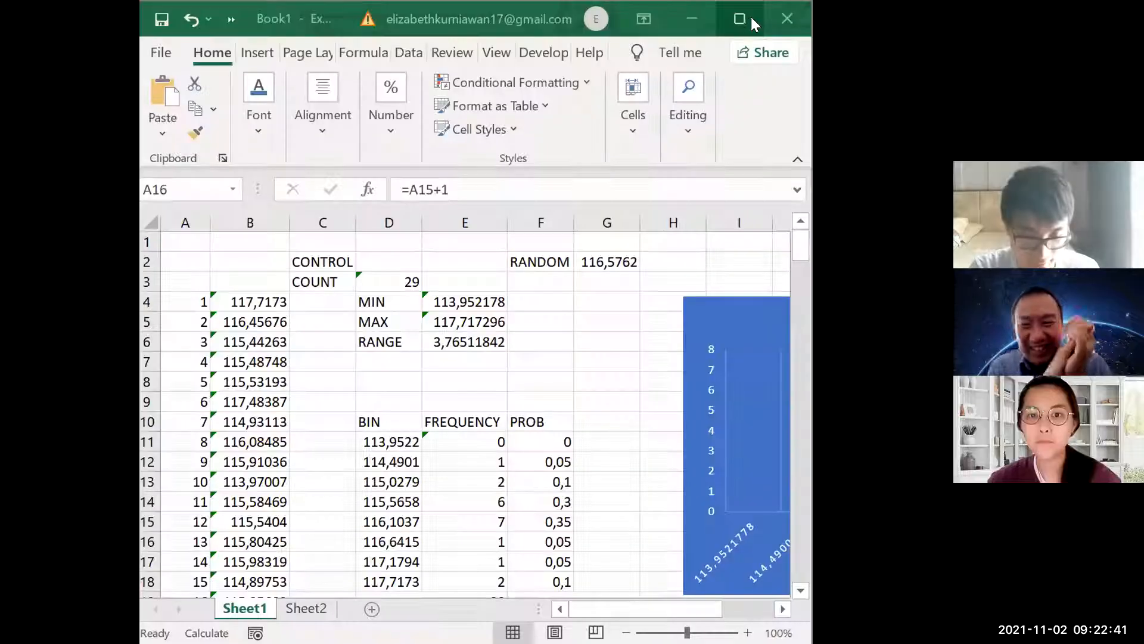
Maximize the Book1 workbook and examine its random walk values and the RANDOM WALK chart below the data
click(750, 19)
scroll(502, 369, down, 20)
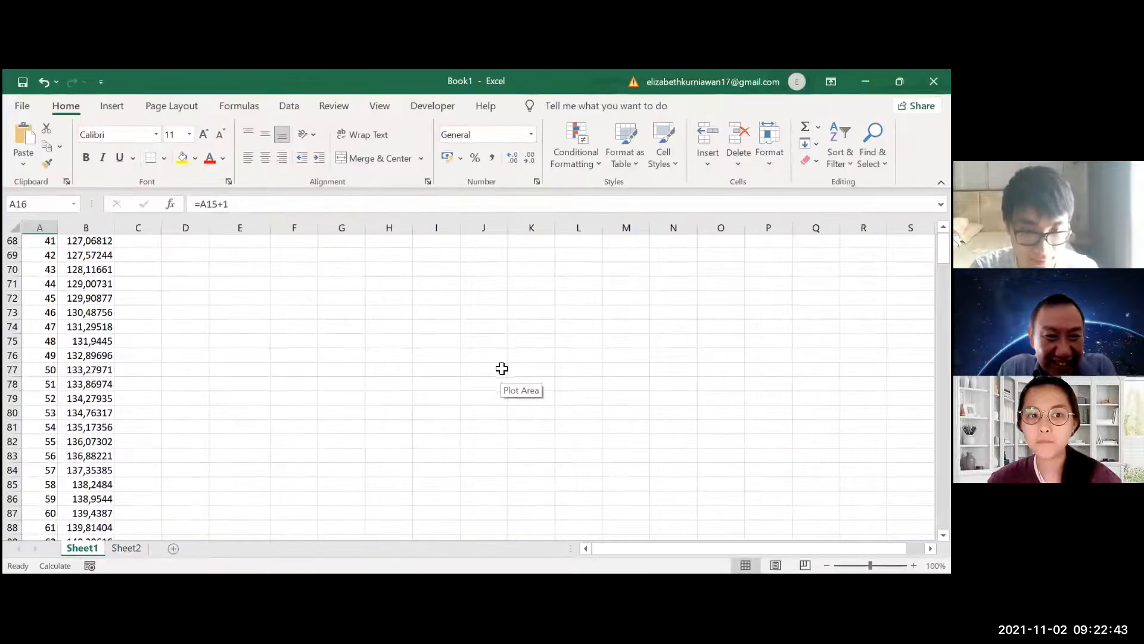
scroll(502, 368, down, 7)
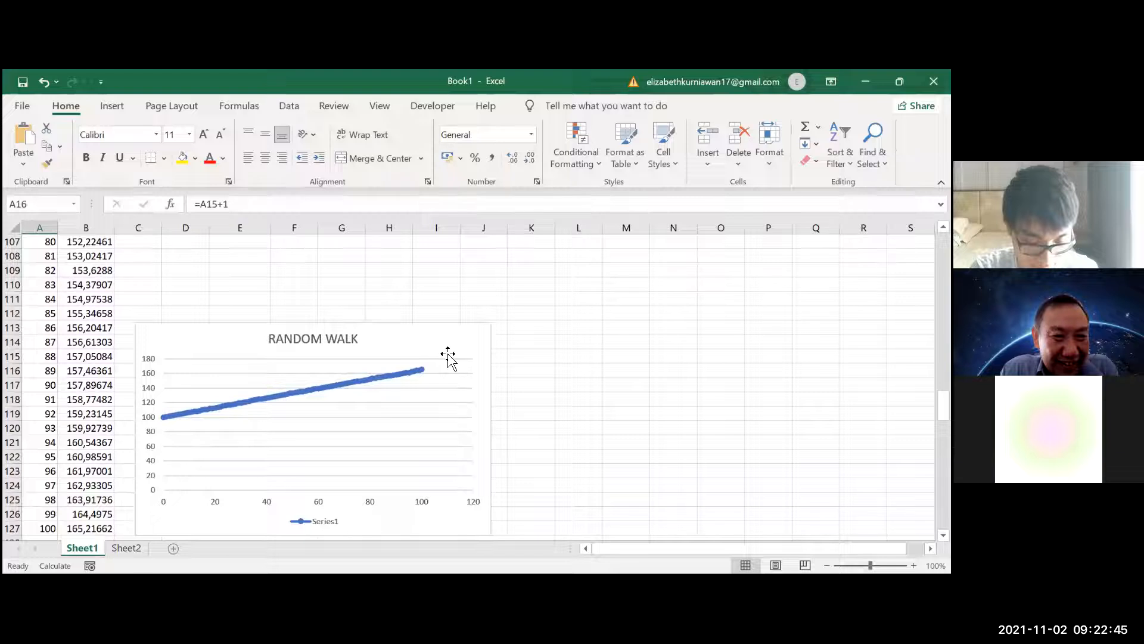
click(447, 353)
scroll(380, 304, up, 15)
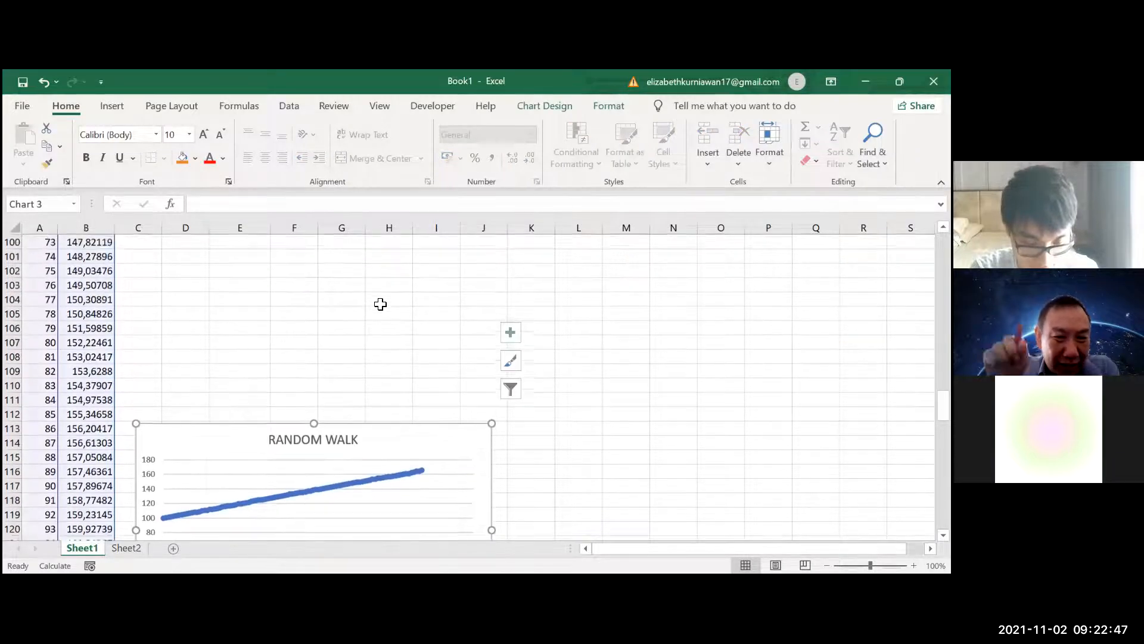
scroll(380, 304, up, 8)
click(381, 304)
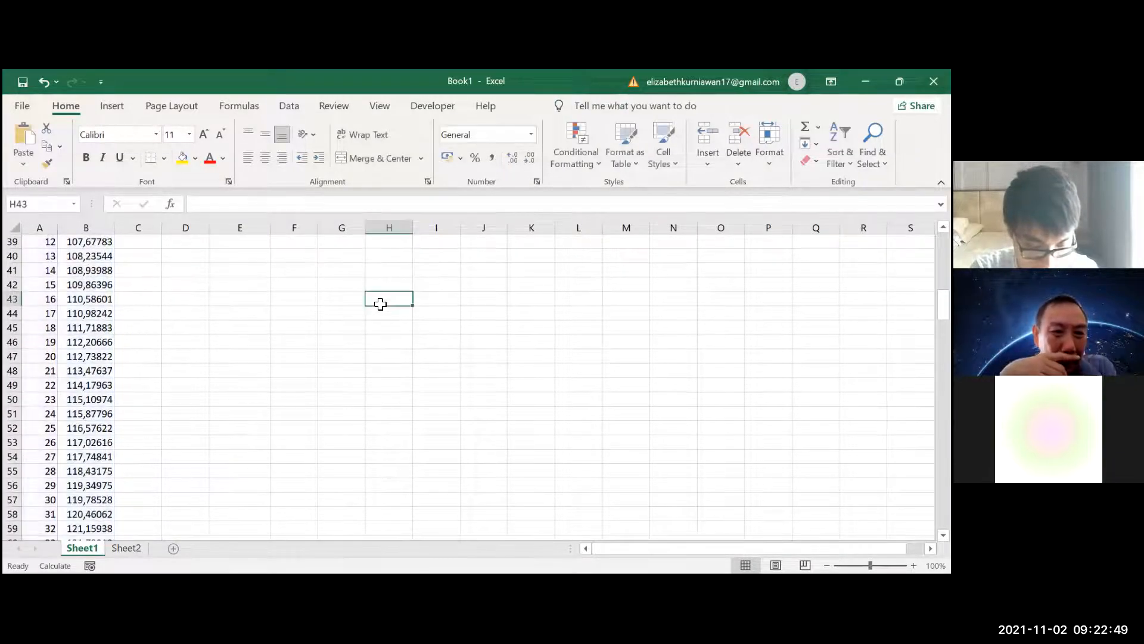
scroll(342, 374, down, 13)
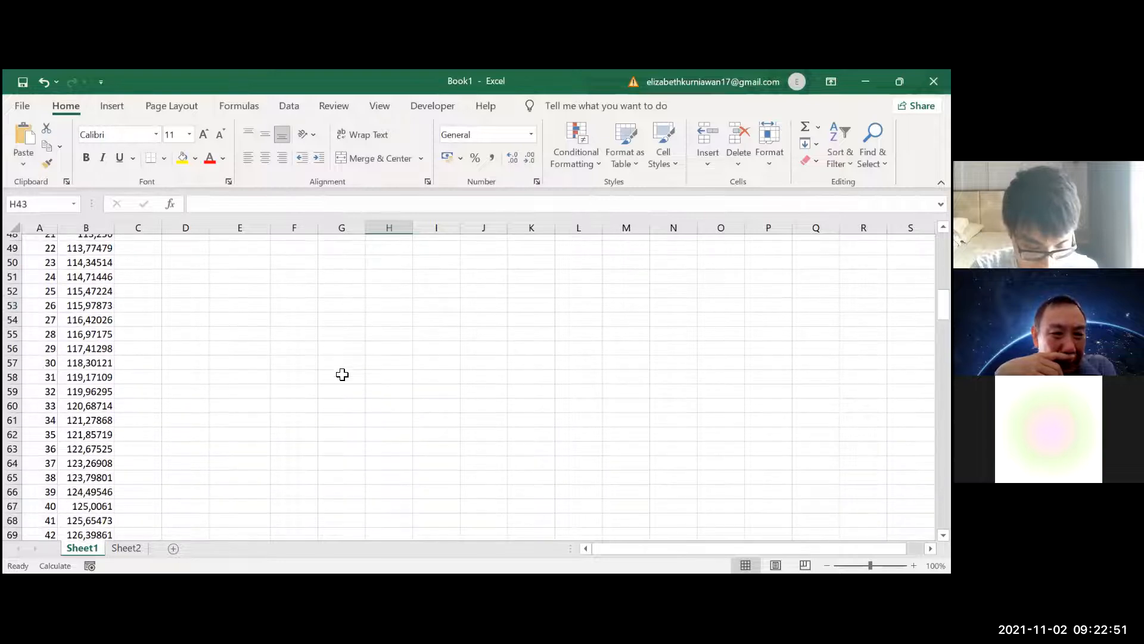
scroll(342, 375, down, 17)
scroll(342, 375, up, 10)
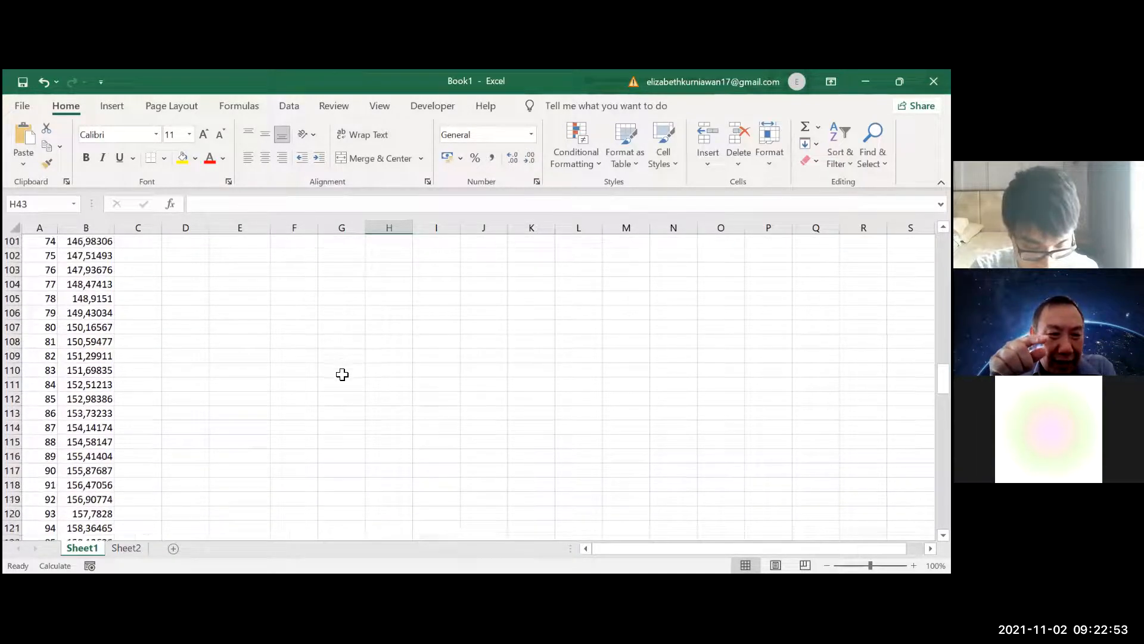
scroll(330, 408, down, 3)
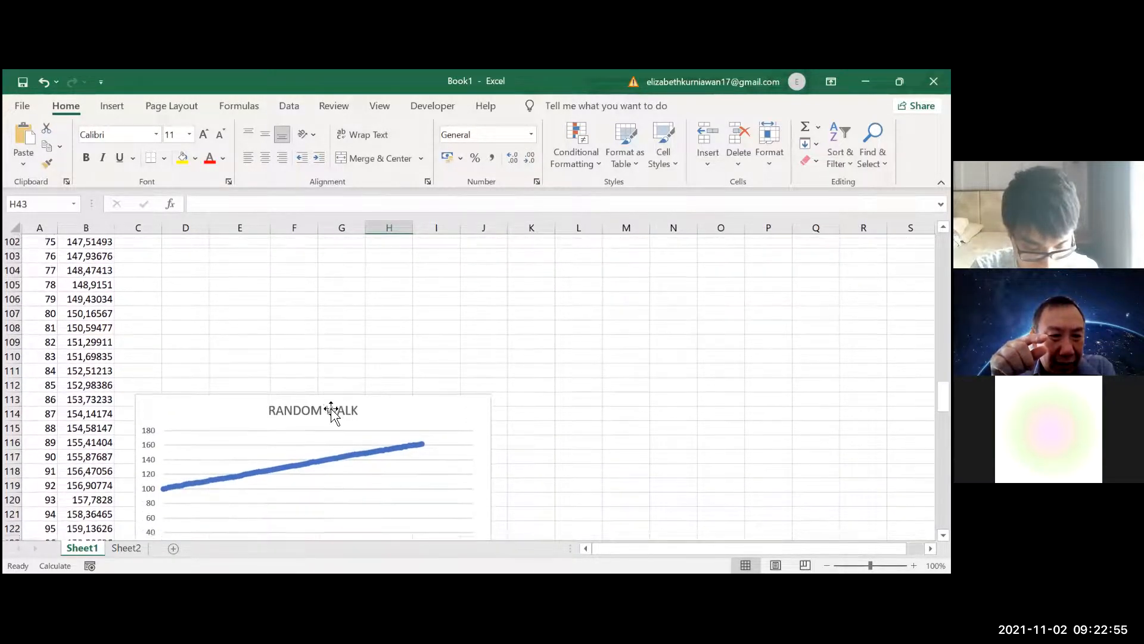
Recalculate Book1's Sheet1 repeatedly to redraw the EXPON.DIST random walk in the RANDOM WALK chart
key(F9)
key(F9)
key(F9)
key(F9)
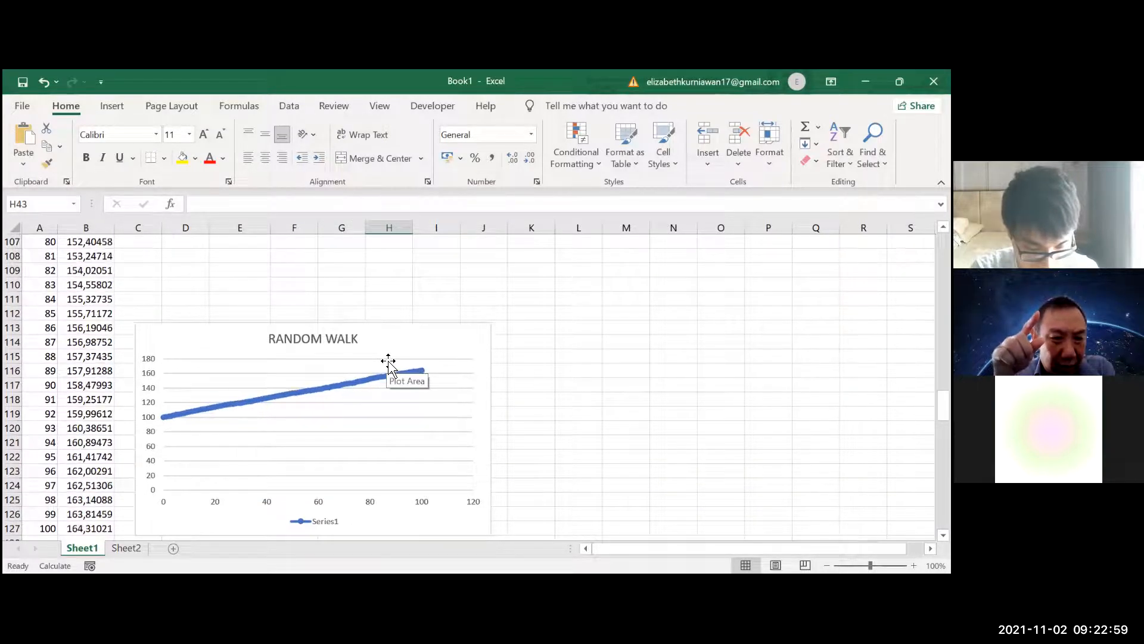
key(F9)
key(F9)
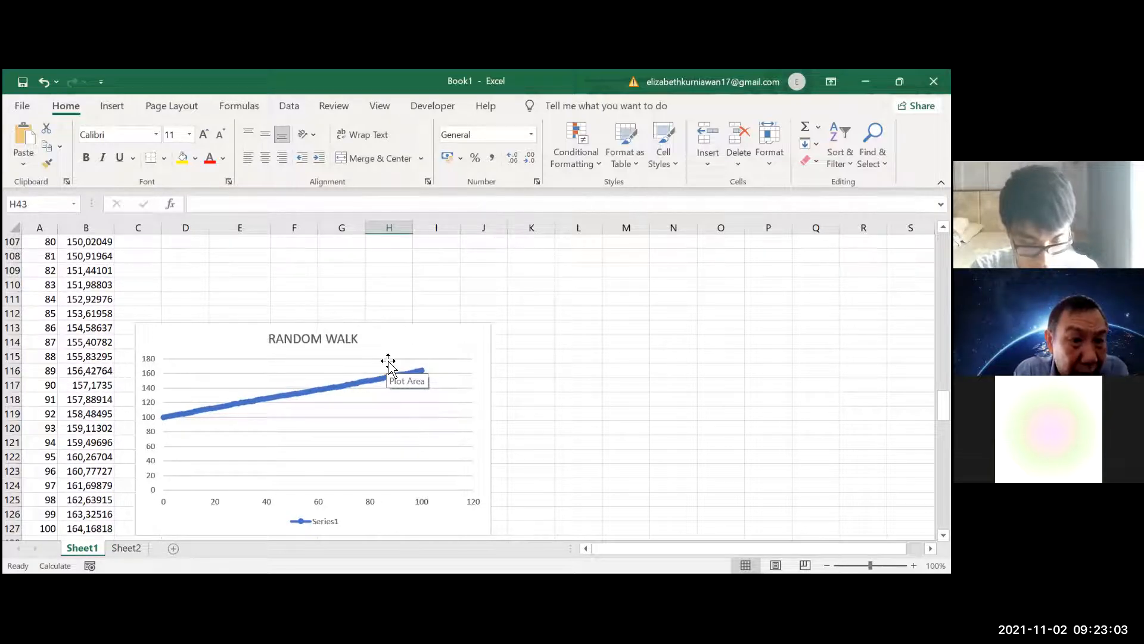
Move the RANDOM WALK chart up beside the Random column, next to about rows 63 to 77
scroll(377, 328, up, 17)
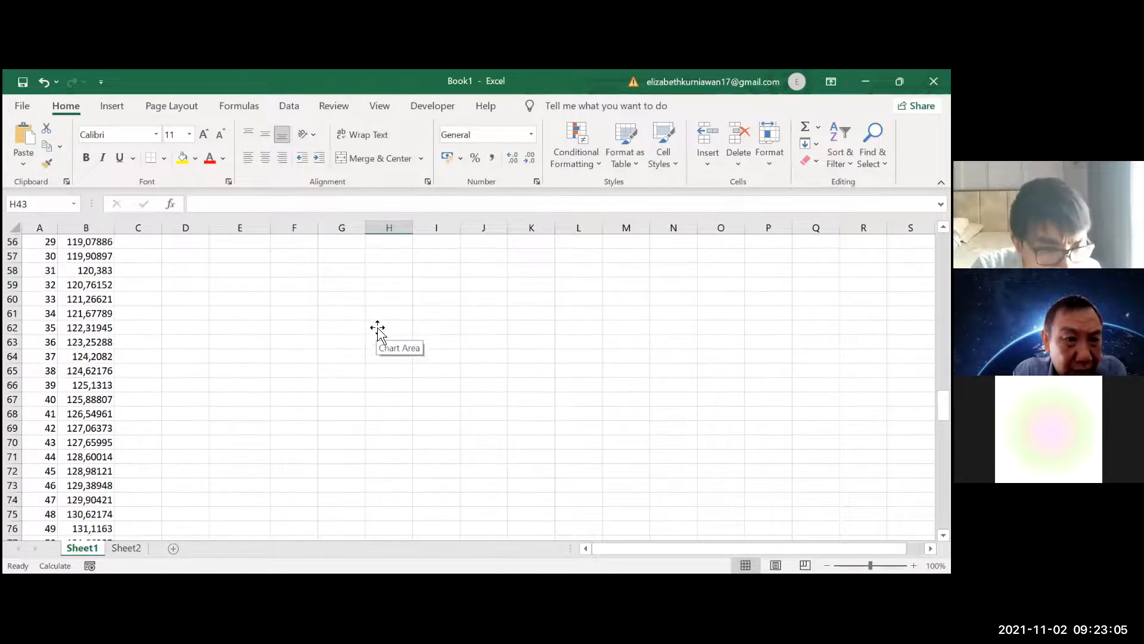
click(227, 490)
drag(238, 411, 462, 296)
double_click(182, 316)
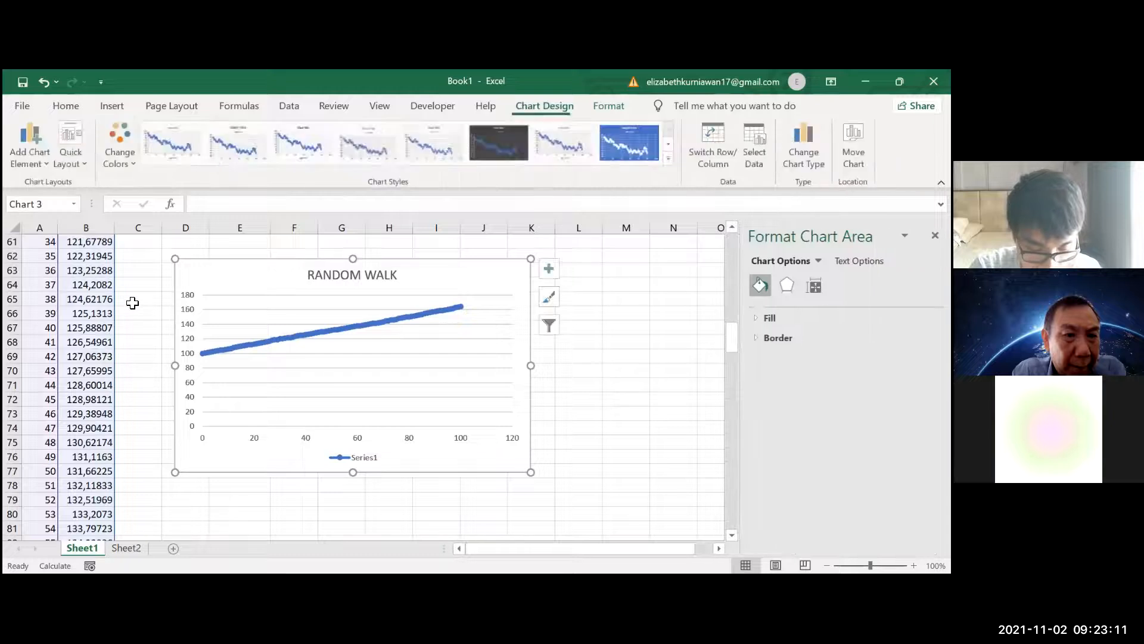
Check the EXPON.DIST formula in B65 and recalculate the walk several times, comparing the RANDOM WALK and DISTRIBUTION charts
click(104, 296)
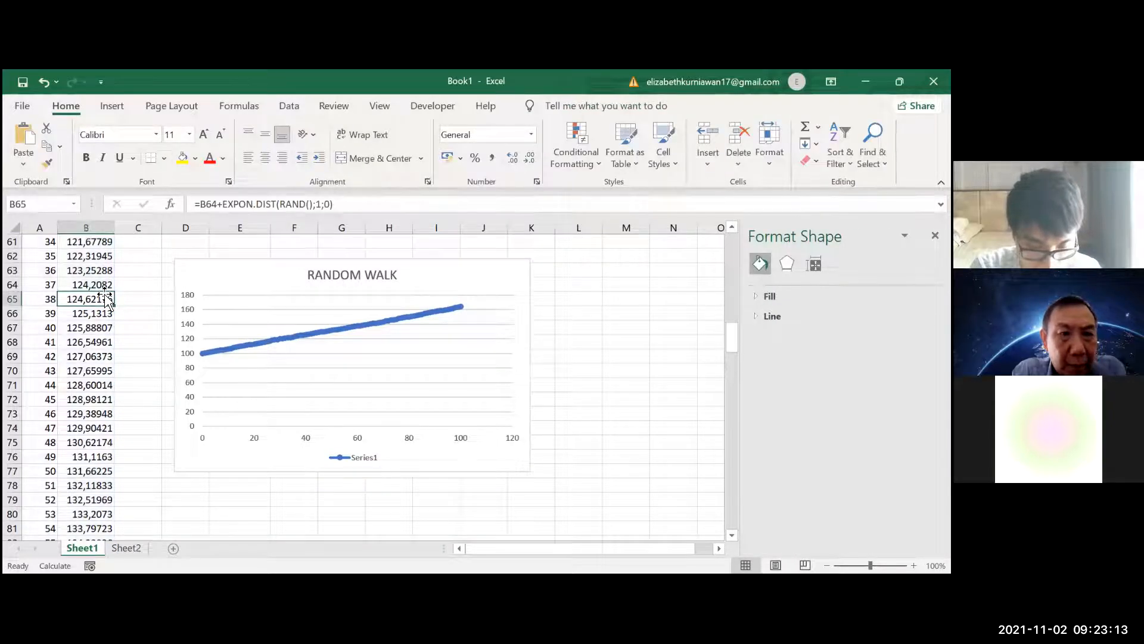
click(192, 215)
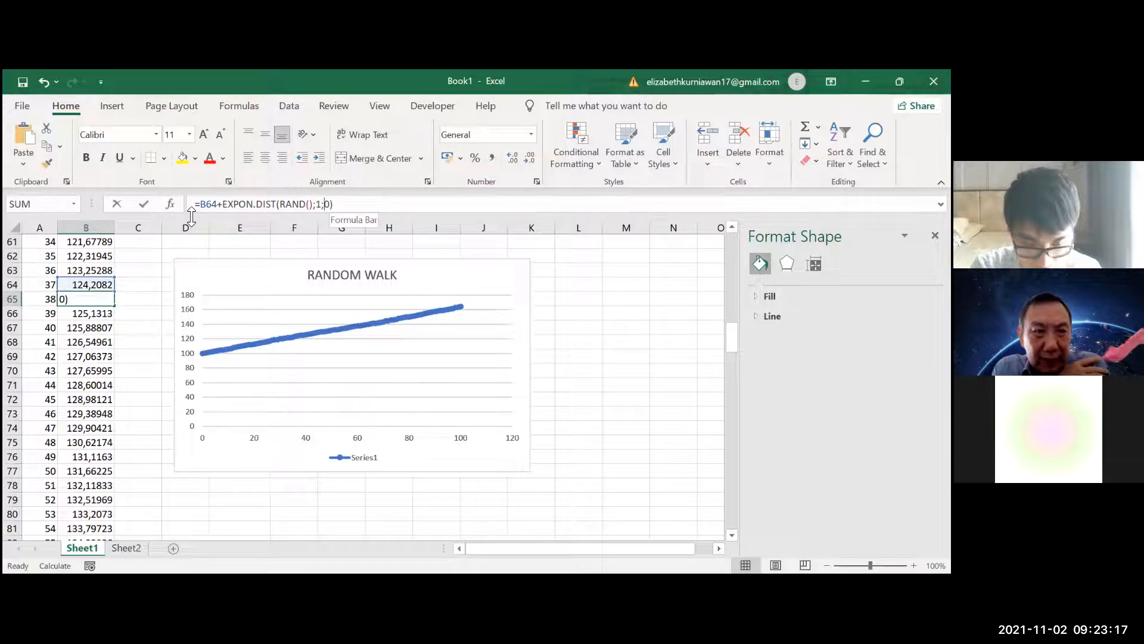
key(Return)
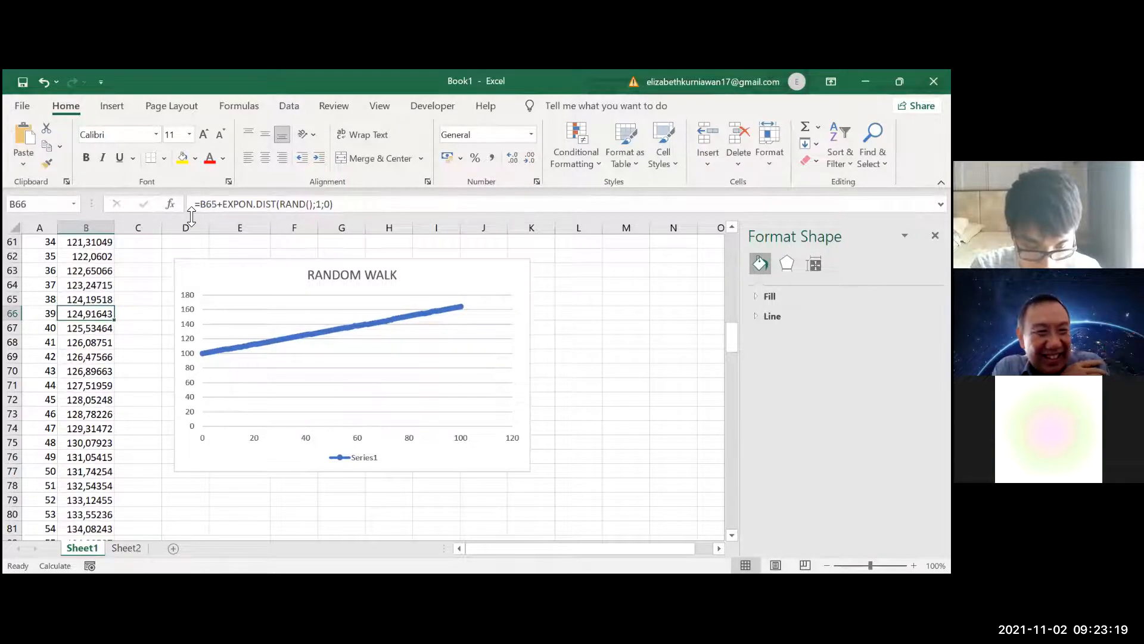
key(F9)
key(F9)
key(F9)
key(F9)
key(F9)
key(F9)
key(F9)
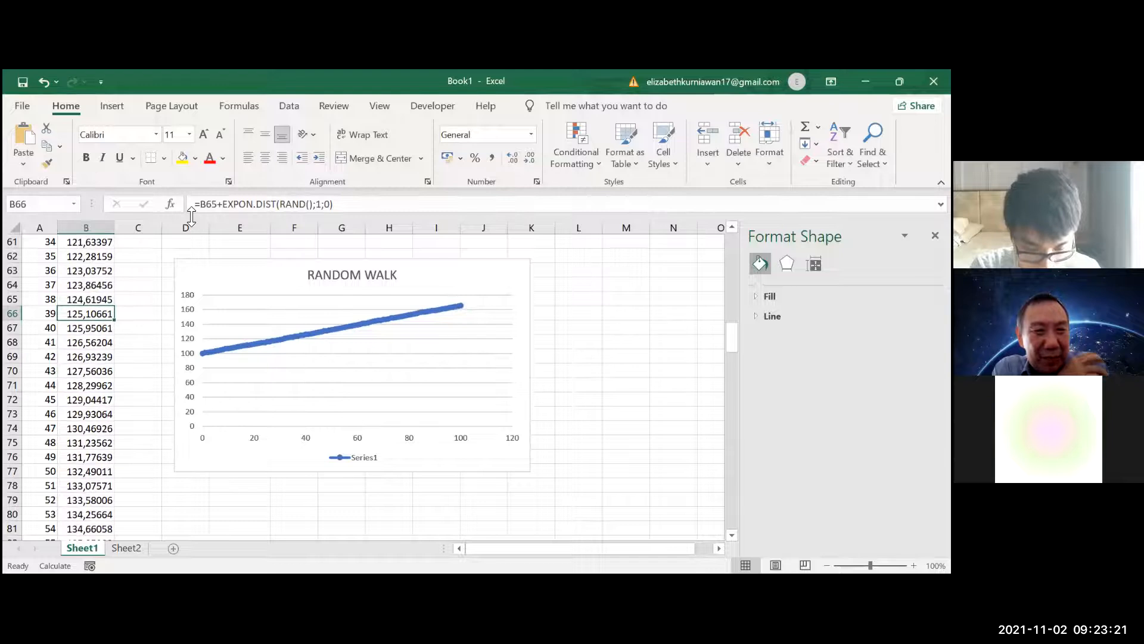
scroll(408, 346, up, 4)
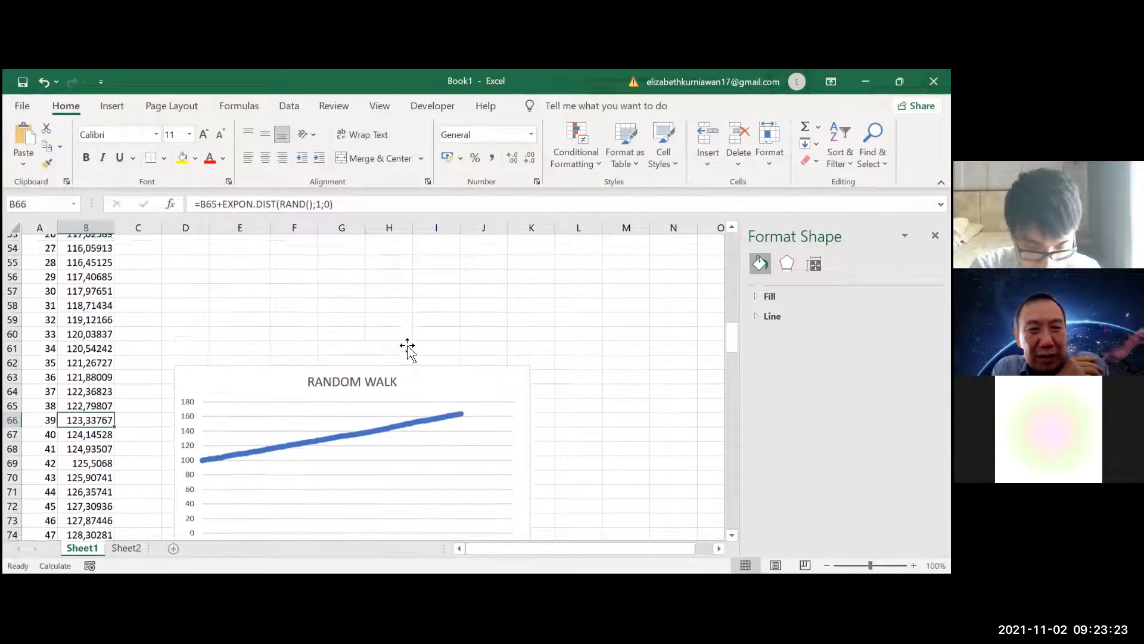
scroll(408, 346, down, 2)
scroll(407, 345, up, 6)
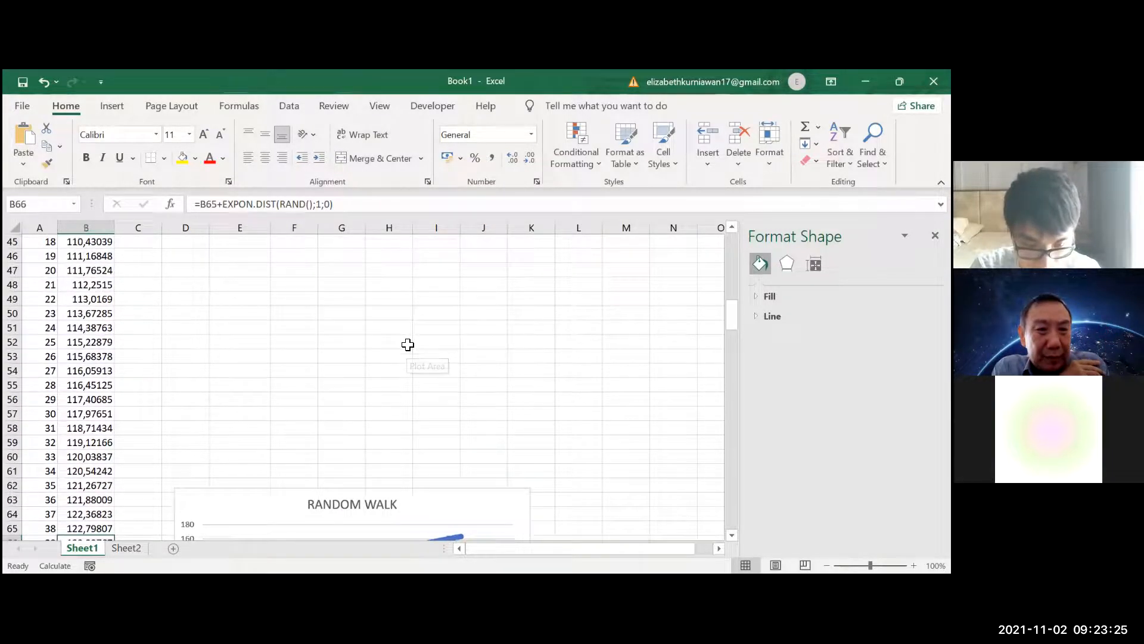
scroll(407, 345, up, 12)
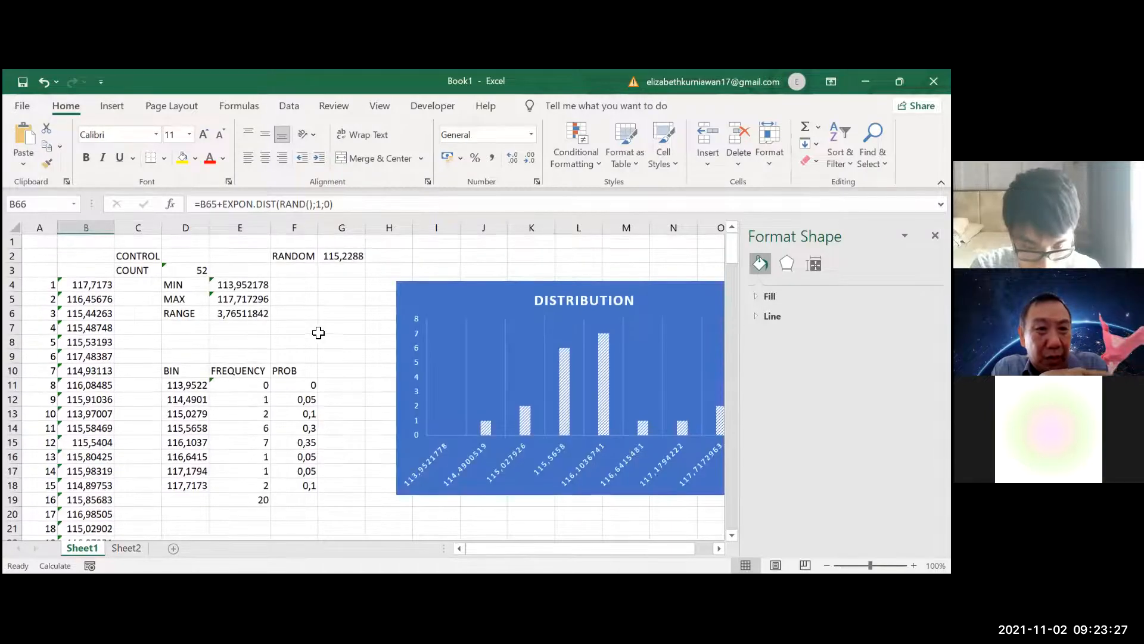
click(187, 256)
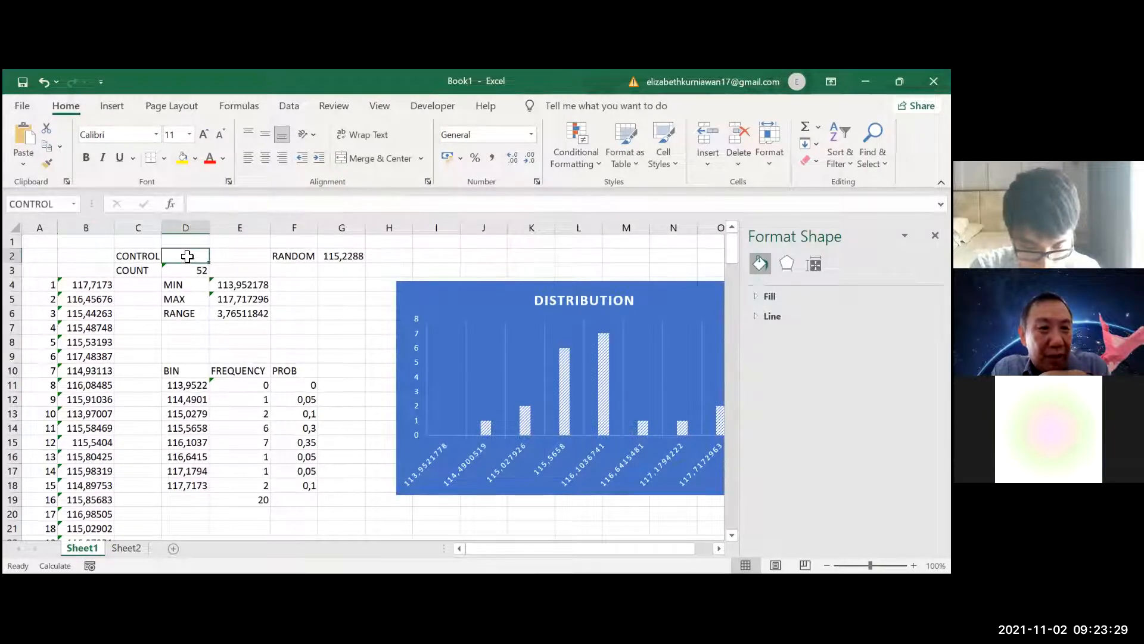
Set the EXPON.DIST lambda in B28 to 0,01 and fill the formula down the Random column through time 100
scroll(188, 364, down, 6)
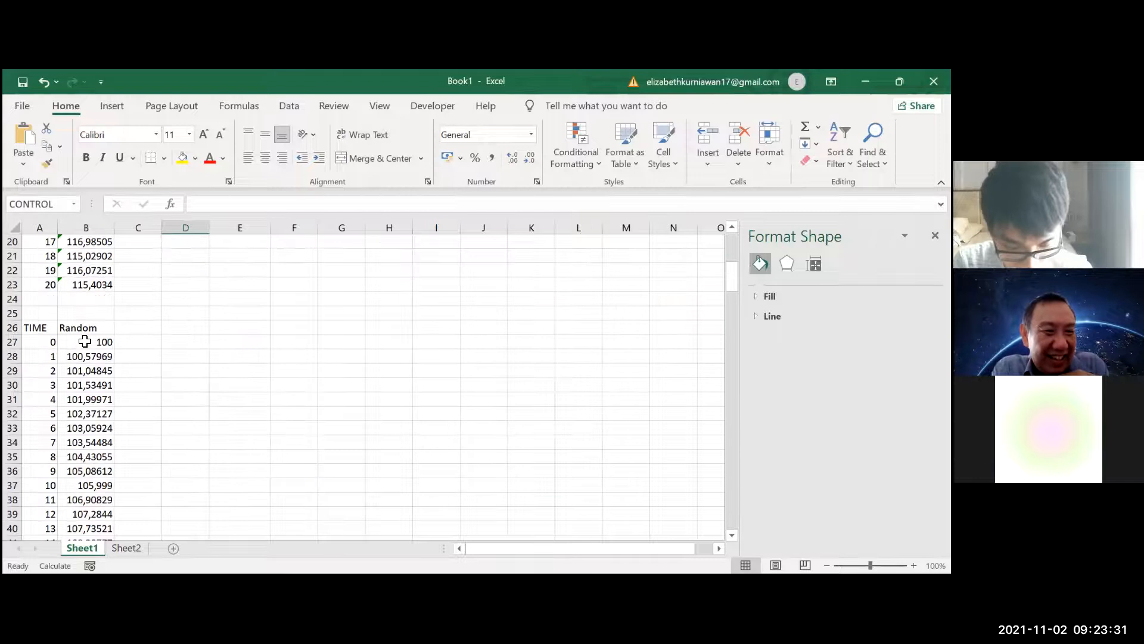
click(88, 356)
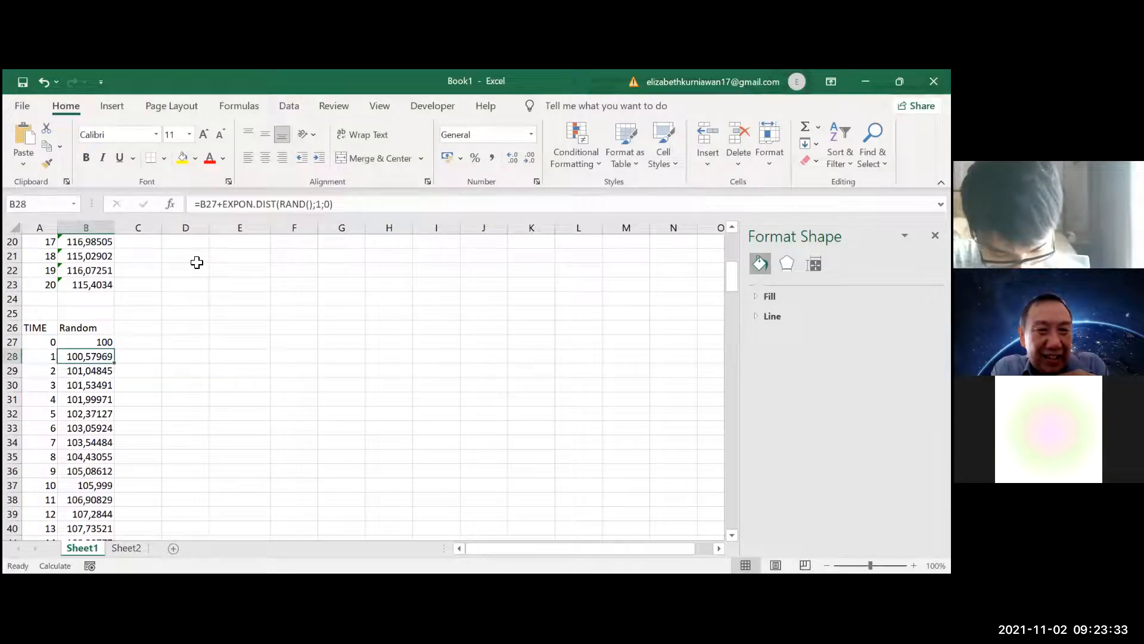
click(319, 204)
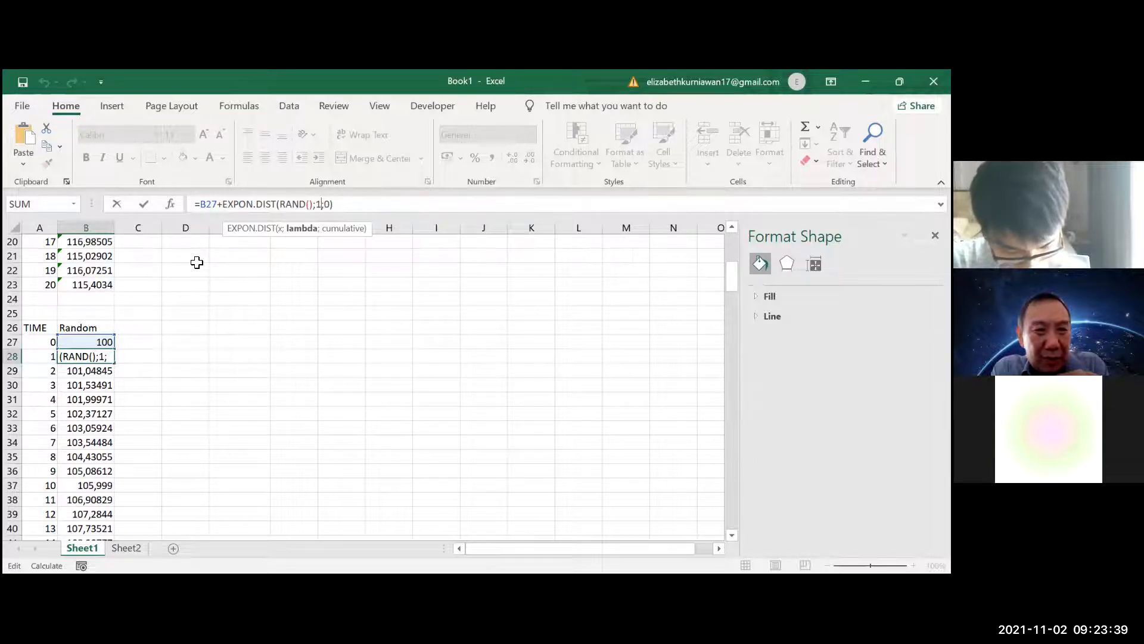
key(BackSpace)
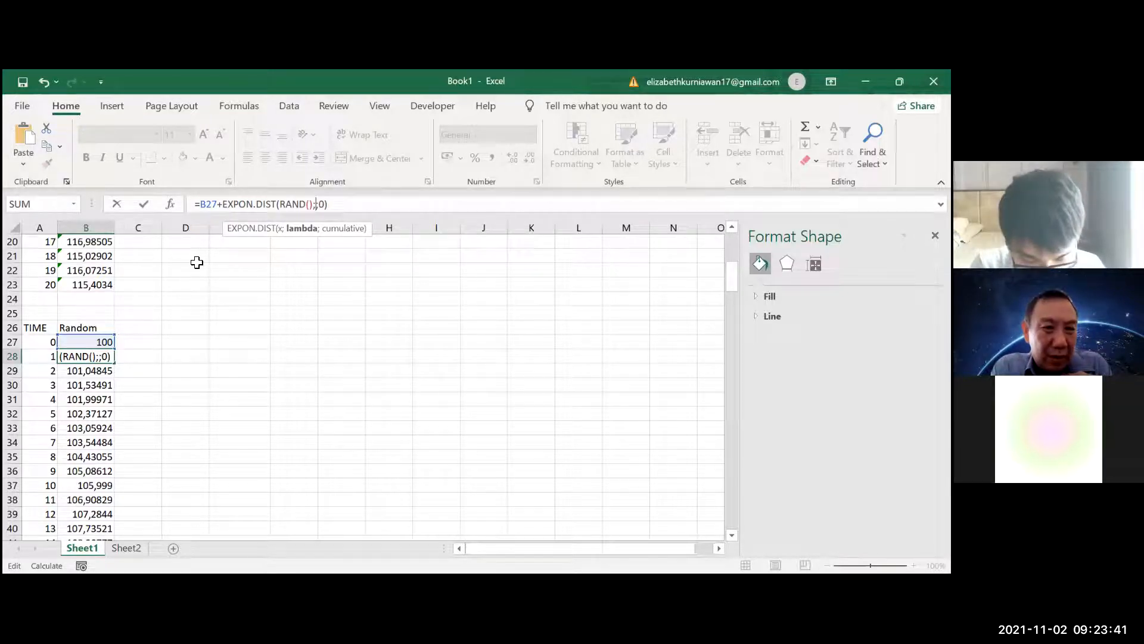
text(0,01)
key(Return)
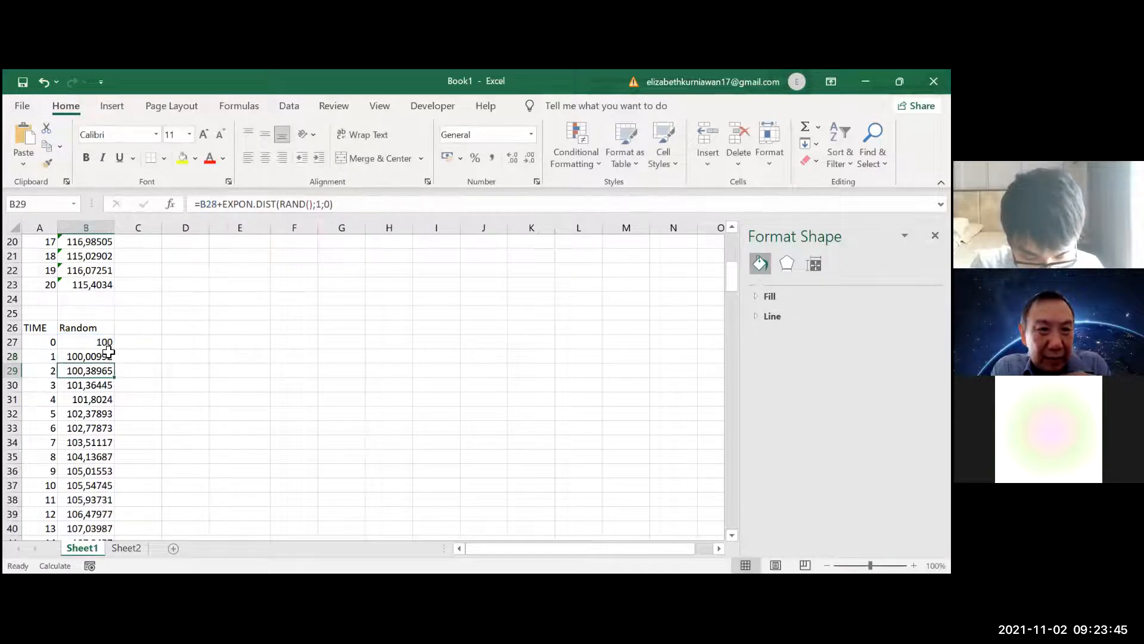
click(103, 354)
drag(114, 363, 103, 502)
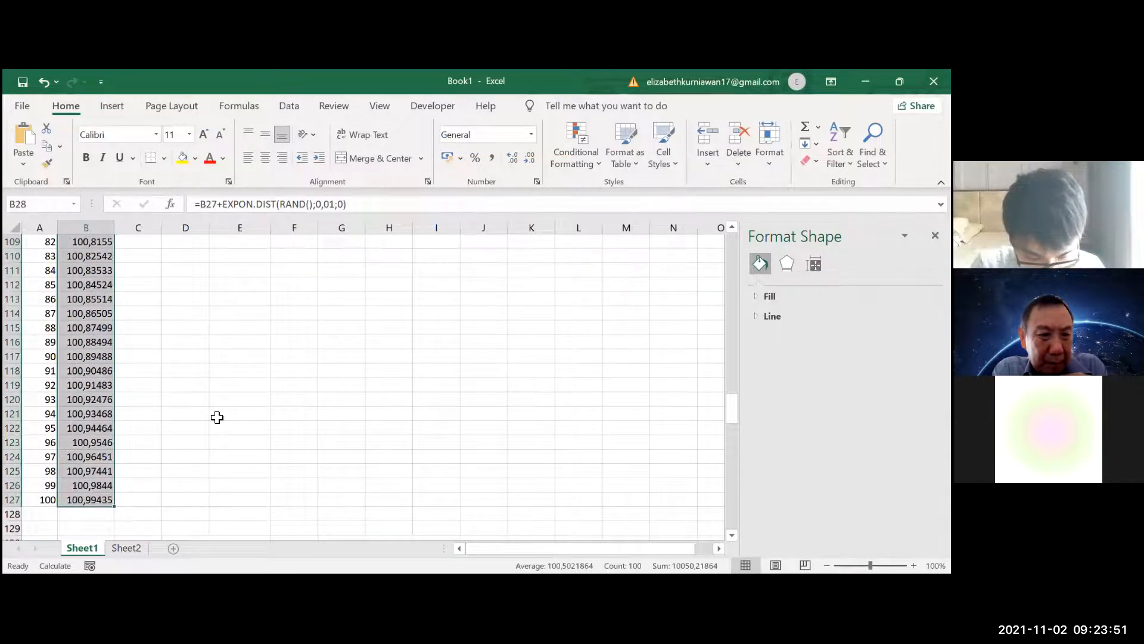
Examine the new walk's effect on the MIN, bins and frequencies, the Random values, the RANDOM WALK chart and the B28 formula
scroll(217, 417, up, 20)
scroll(218, 415, up, 9)
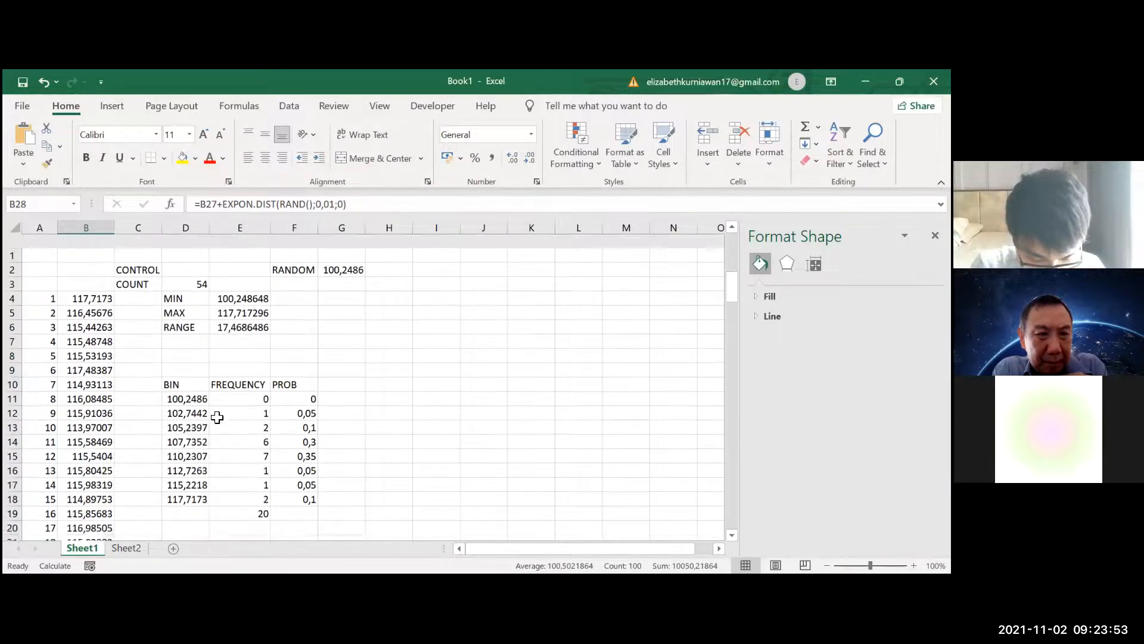
scroll(225, 396, down, 4)
click(230, 387)
scroll(231, 388, down, 3)
scroll(232, 390, up, 2)
scroll(232, 390, down, 4)
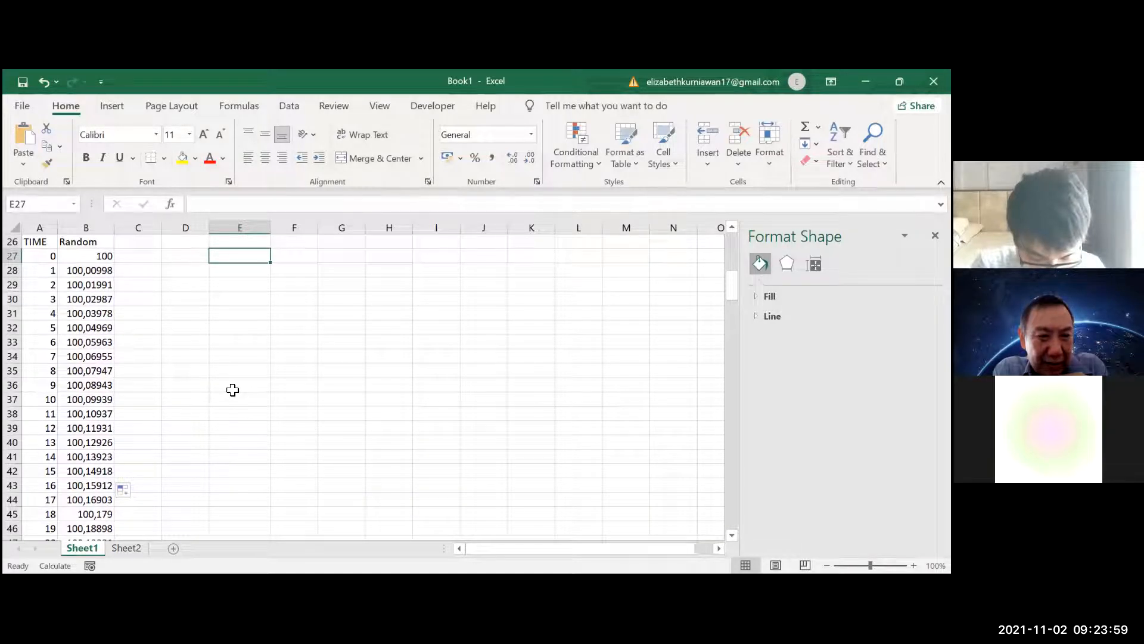
scroll(232, 389, down, 5)
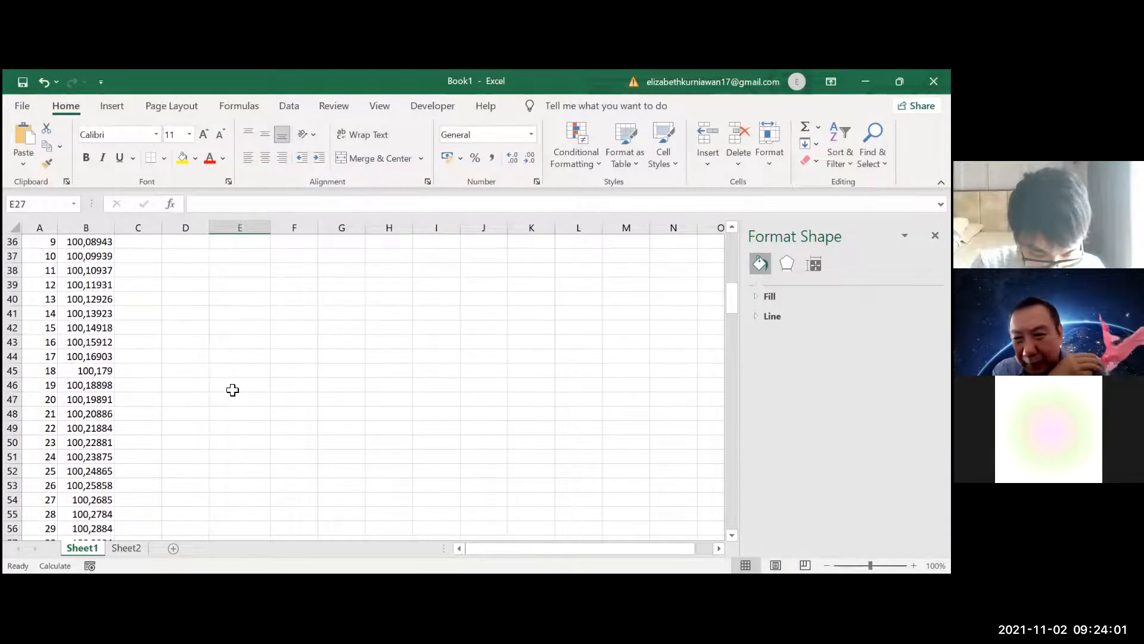
scroll(233, 390, down, 5)
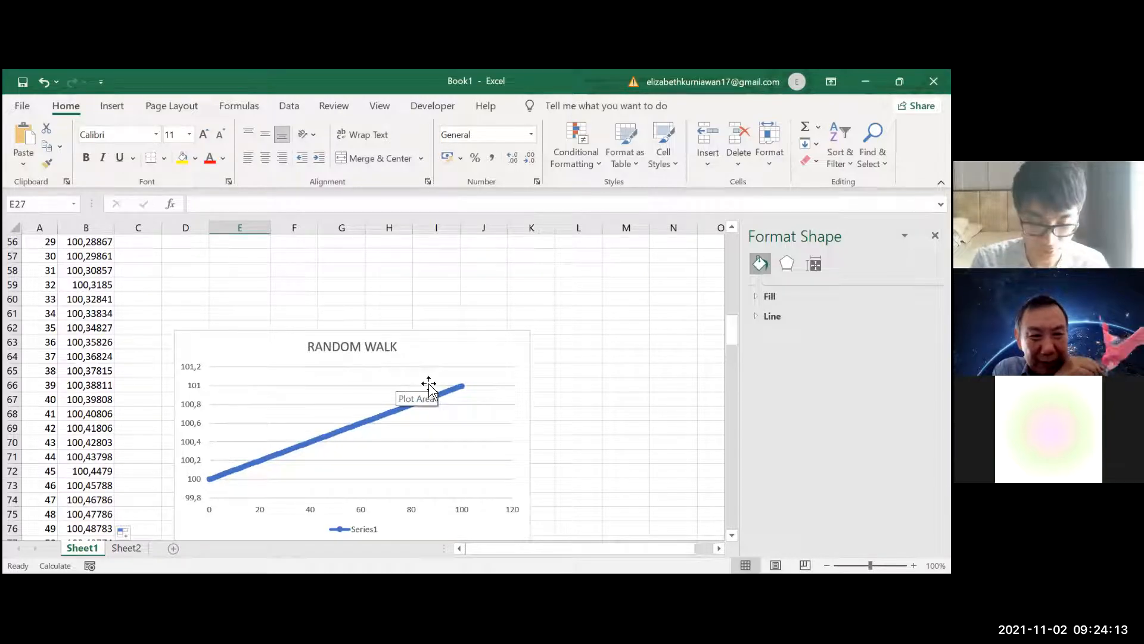
scroll(217, 273, up, 13)
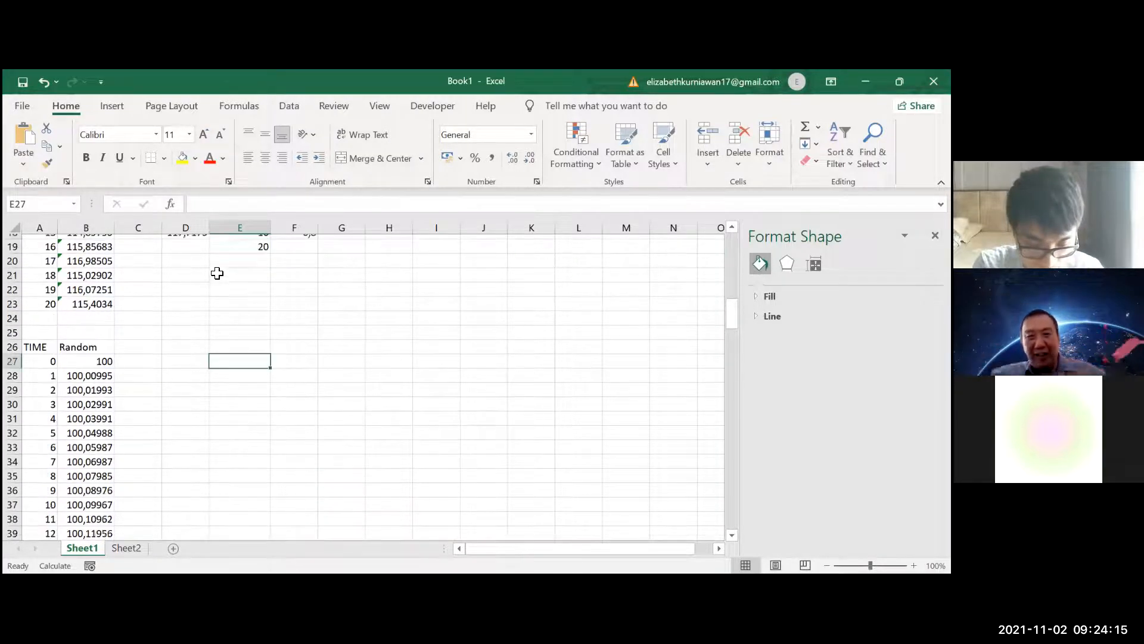
click(103, 384)
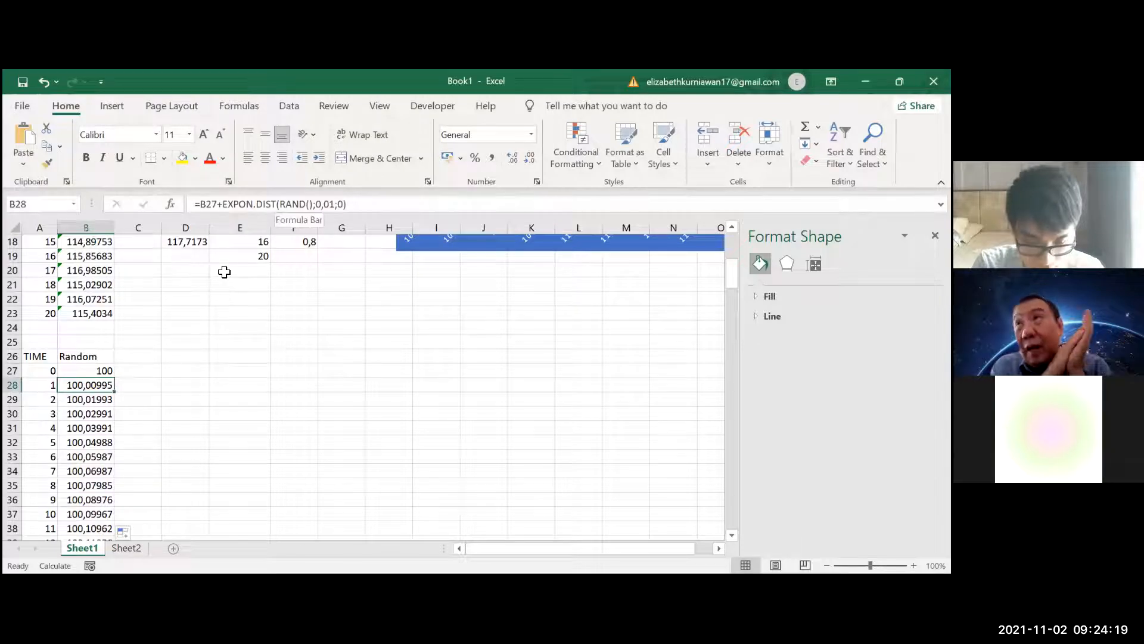
click(276, 204)
drag(277, 205, 222, 204)
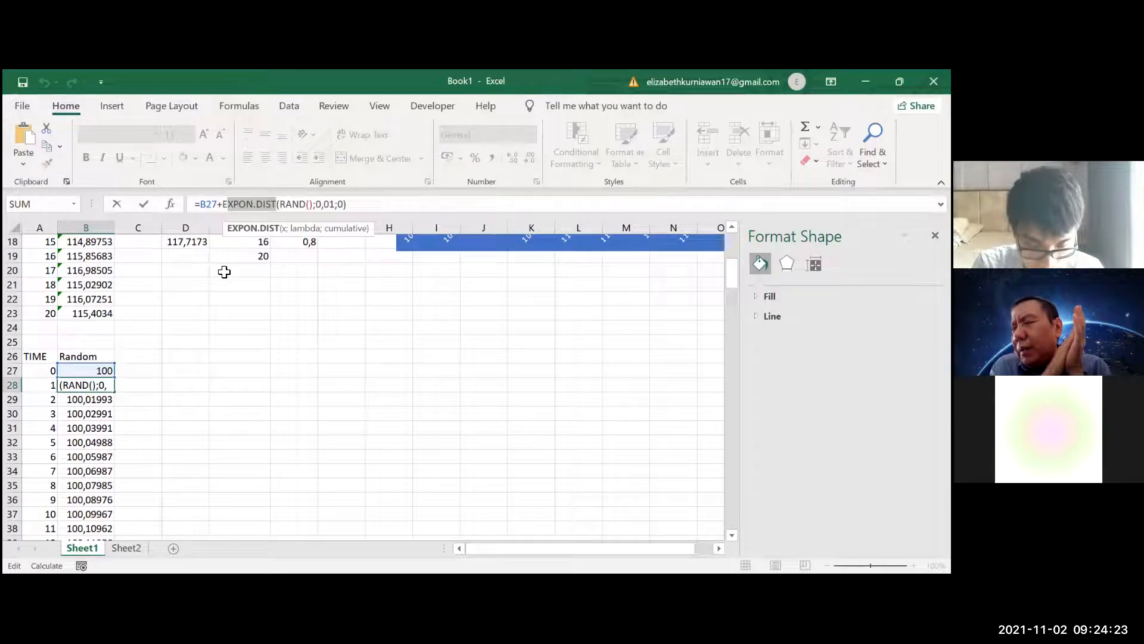
text(norma)
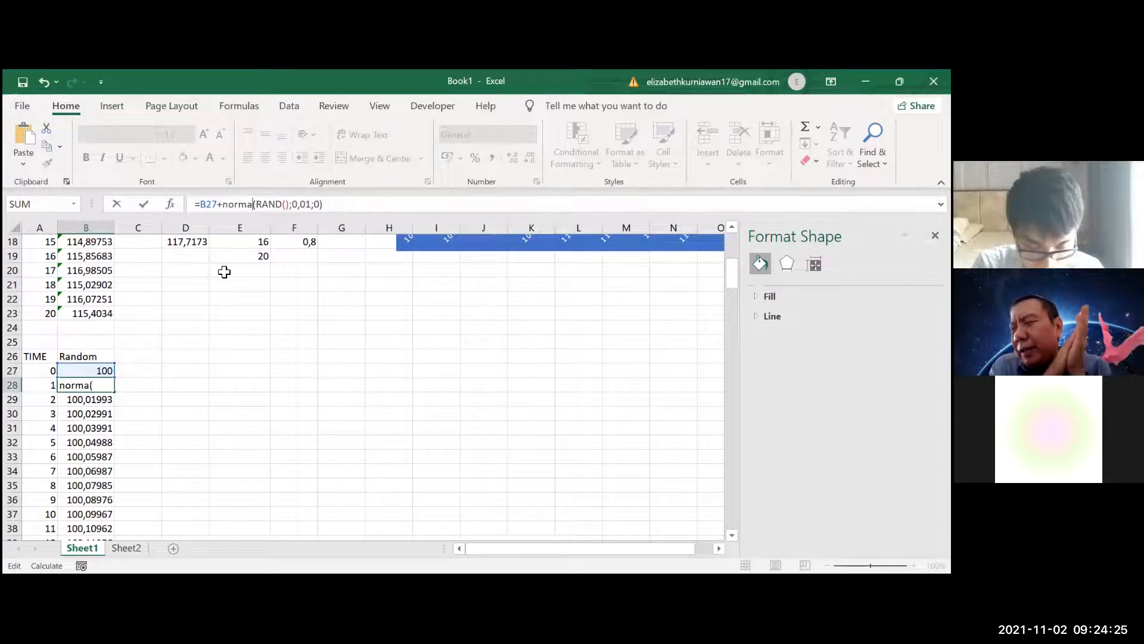
key(BackSpace)
key(BackSpace)
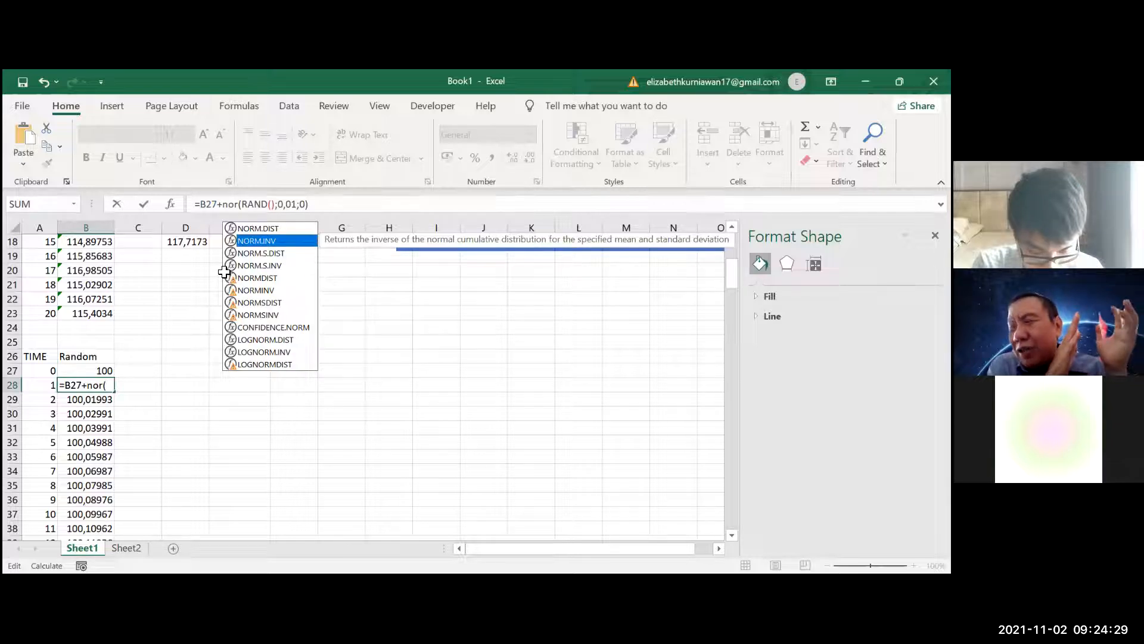
key(Tab)
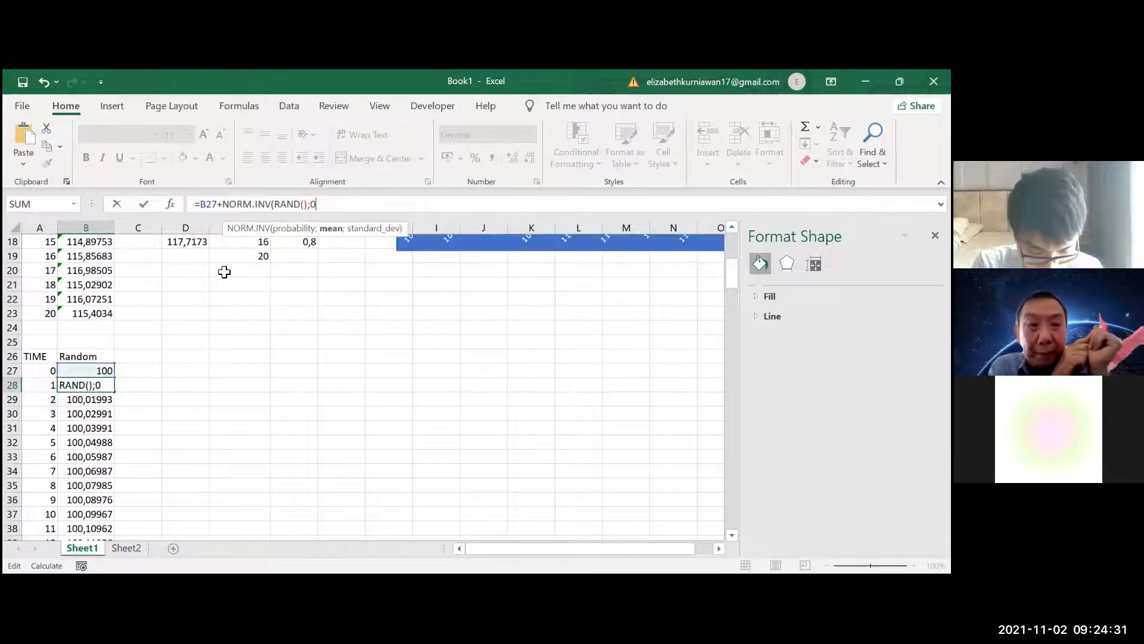
key(BackSpace)
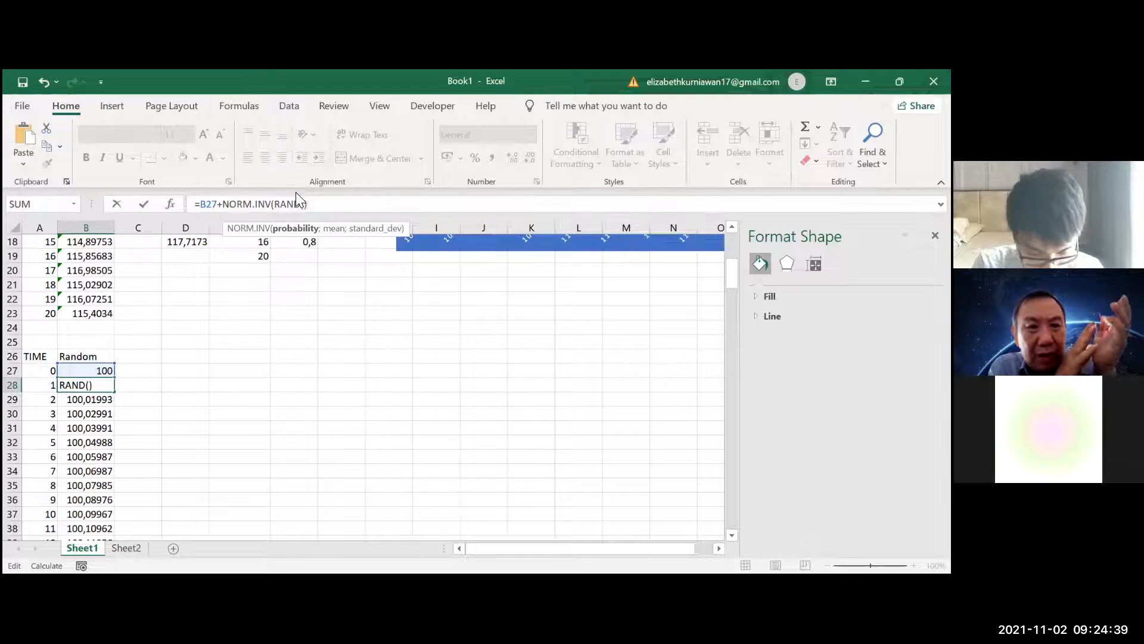
text(;)
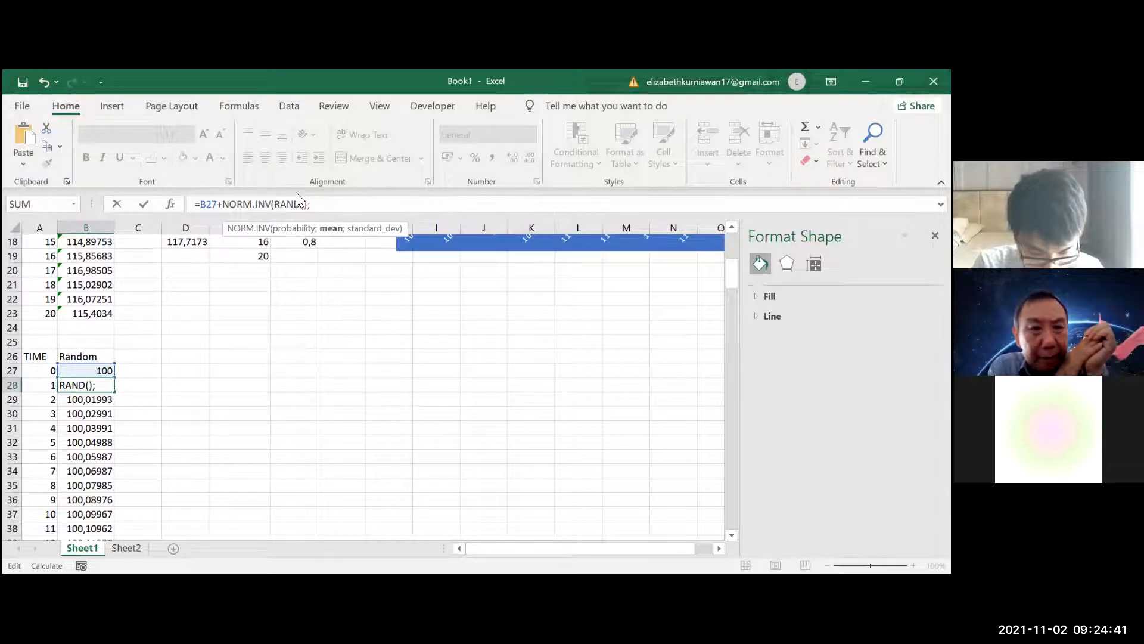
key(alt)
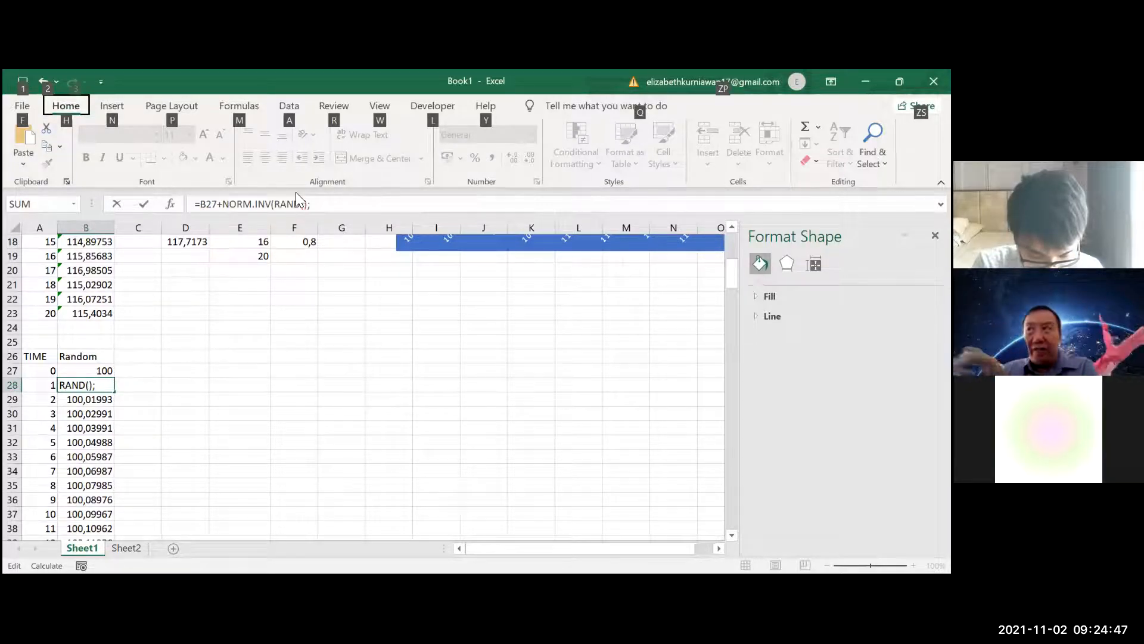
key(Escape)
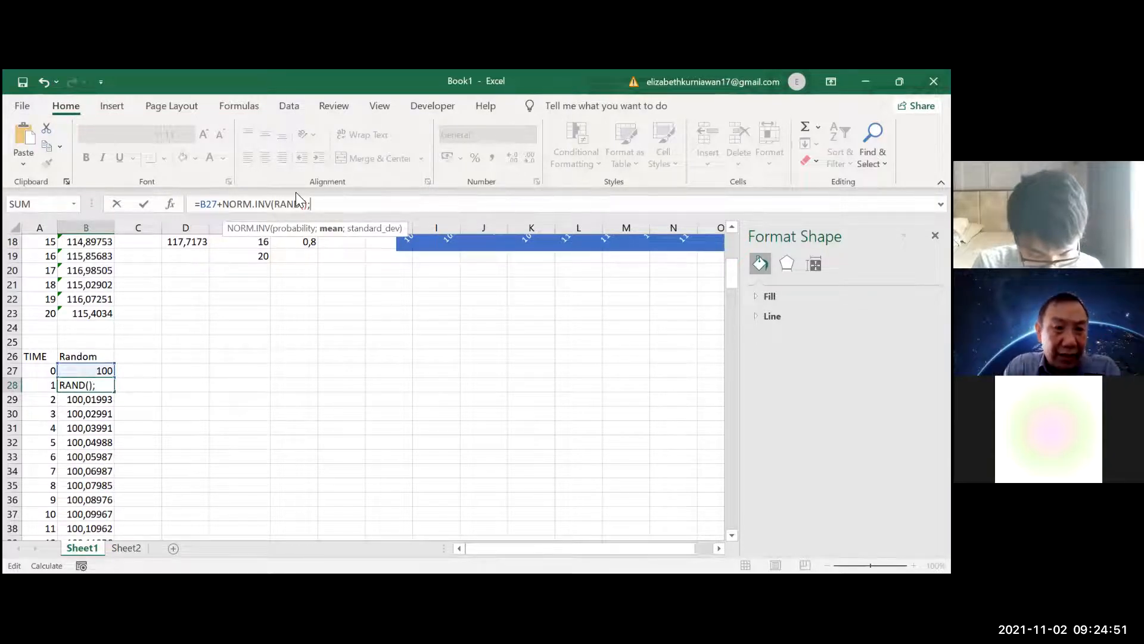
key(Escape)
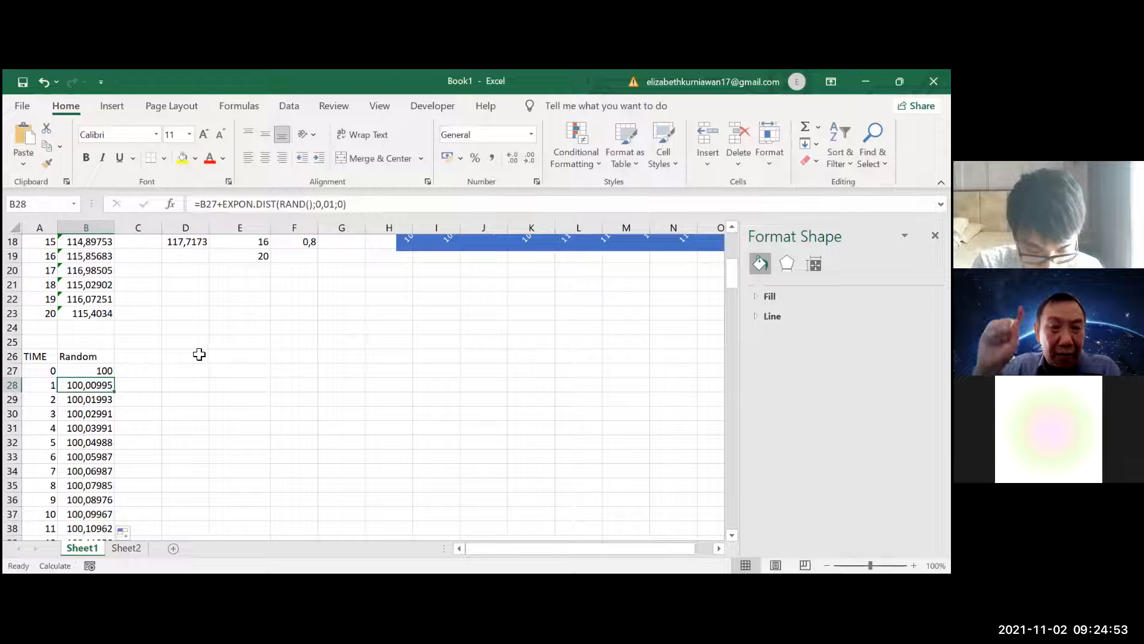
Label D27 "mean" and D28 "sd", and fill the input cells E27 and E28 with yellow
click(226, 371)
click(205, 370)
text(mean)
key(Return)
text(s)
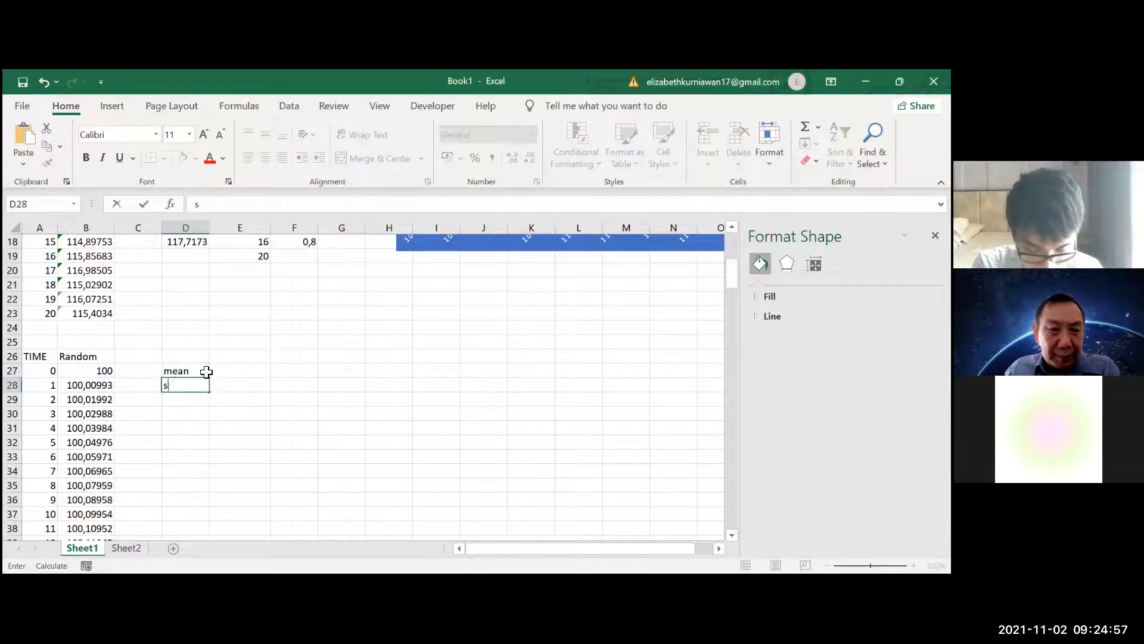
text(d)
click(212, 372)
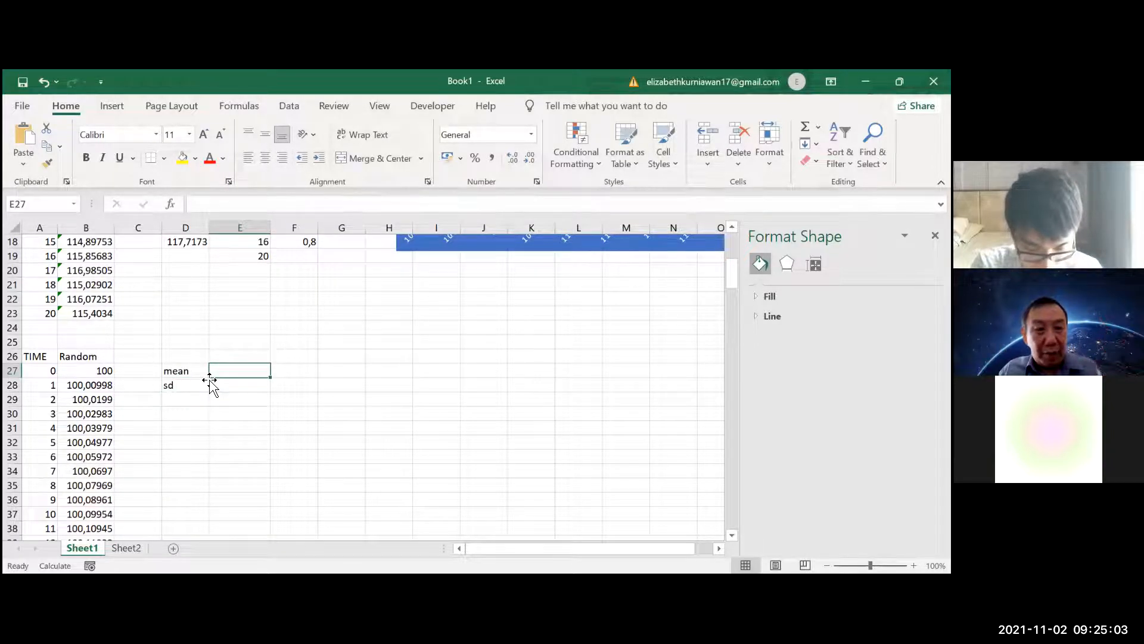
click(183, 158)
click(249, 383)
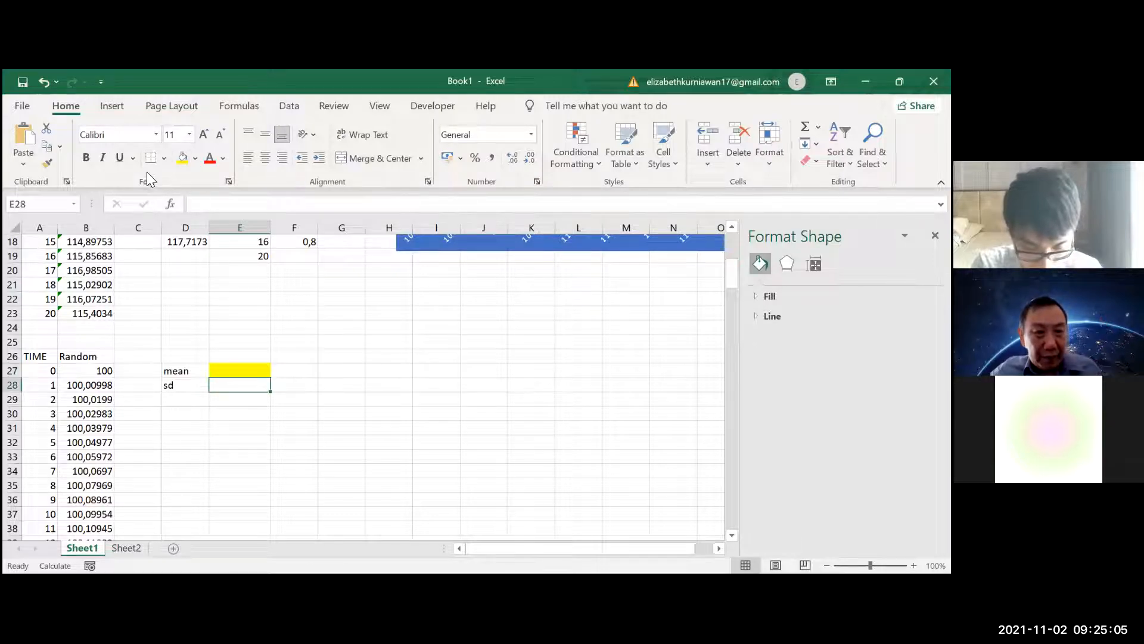
click(183, 158)
Enter 0 as the mean in E27 and 1 as the sd in E28
click(239, 370)
double_click(247, 371)
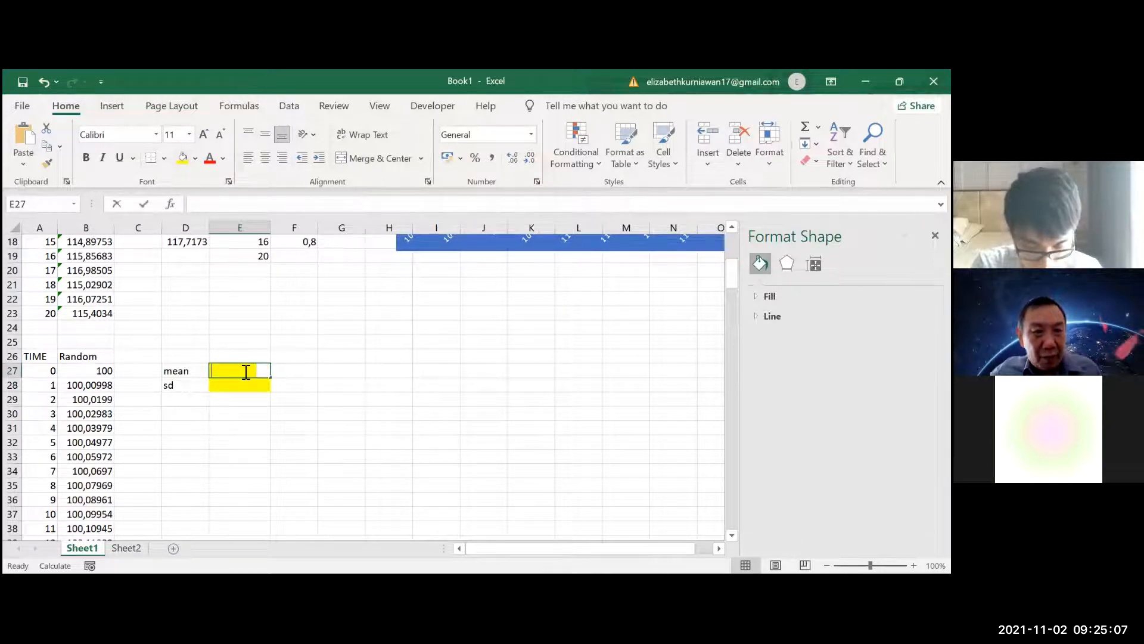
text(0)
key(Return)
text(1)
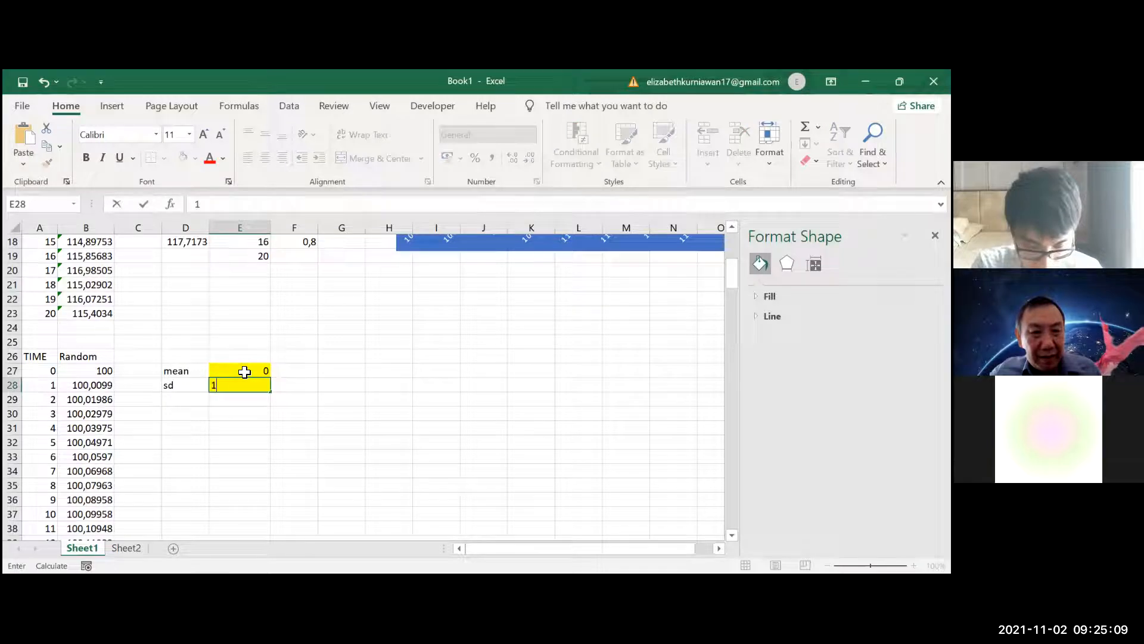
click(106, 384)
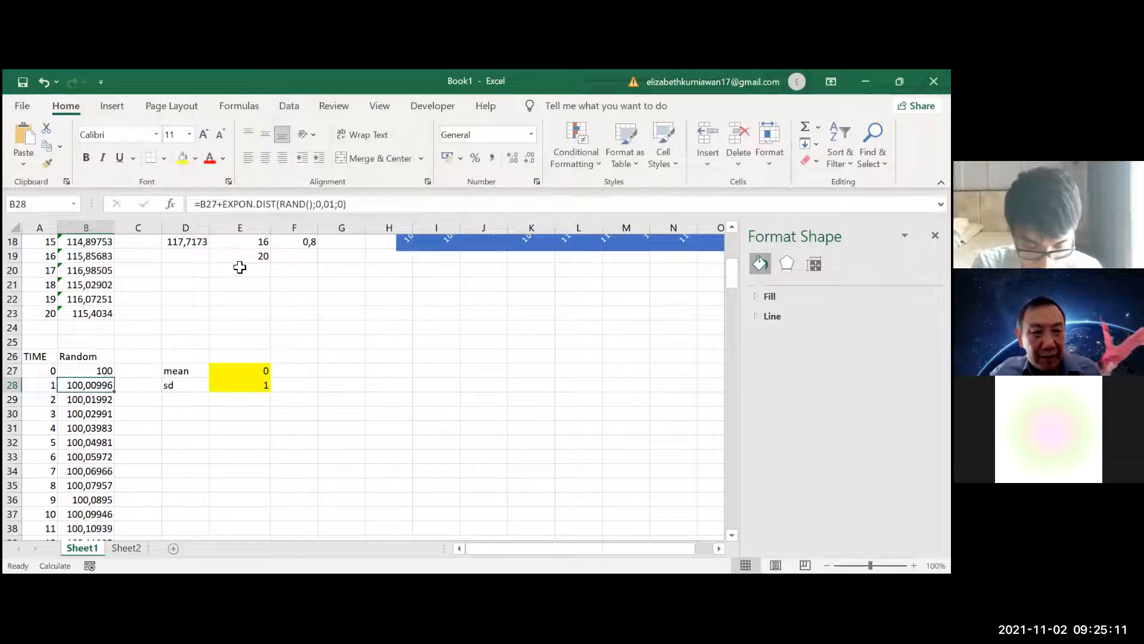
drag(347, 204, 237, 194)
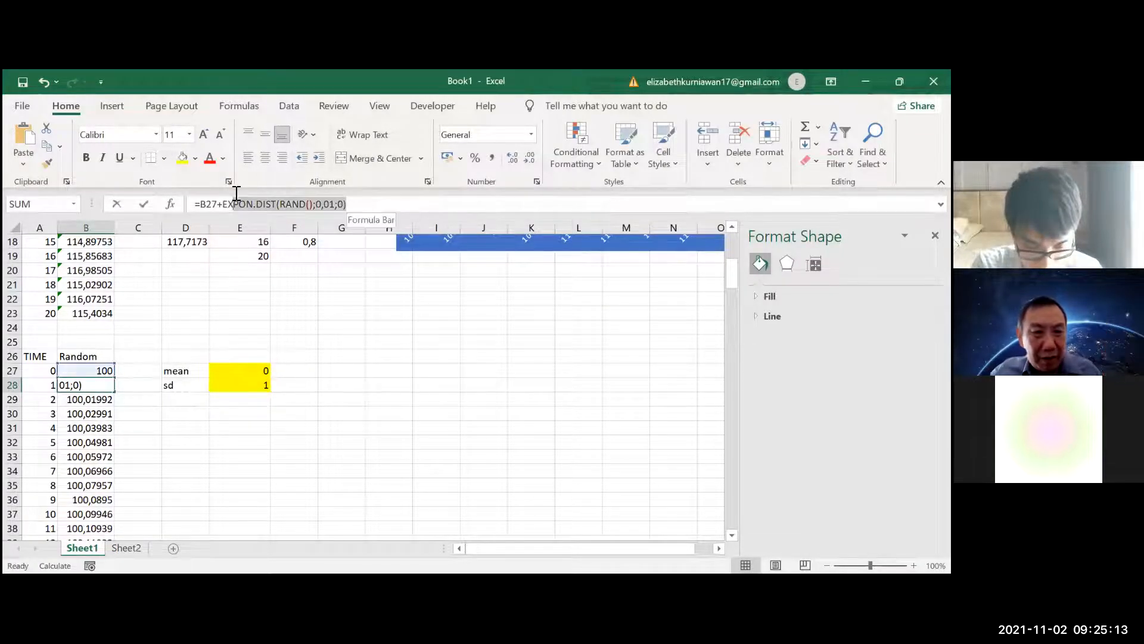
click(268, 371)
key(Escape)
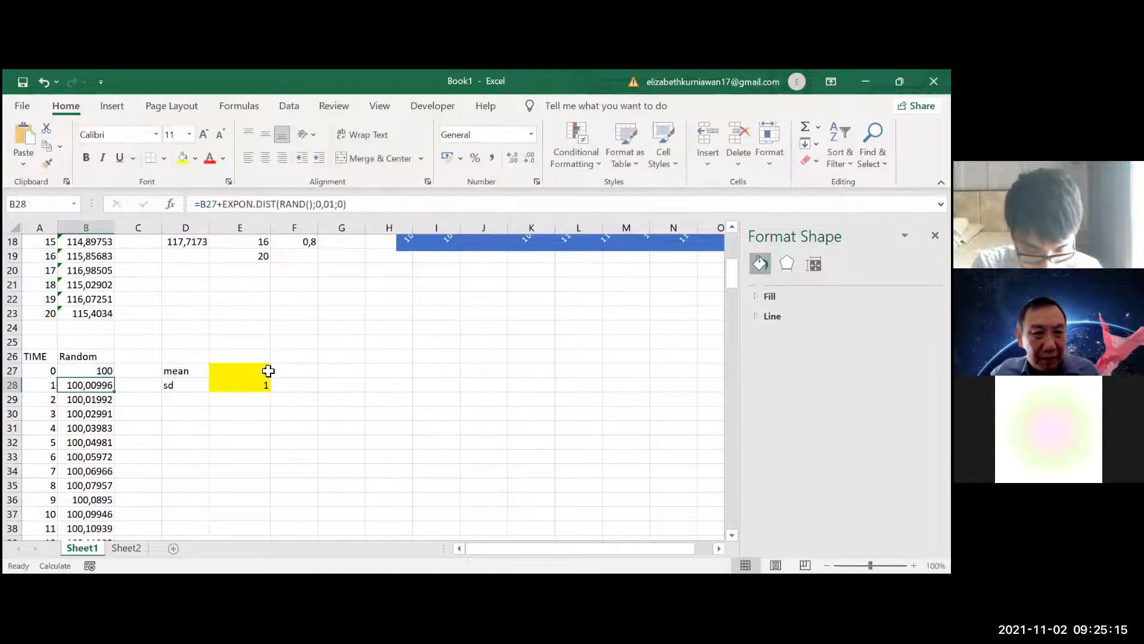
Define the cell name mean for E27 and the cell name sd for E28
click(268, 370)
text(mean)
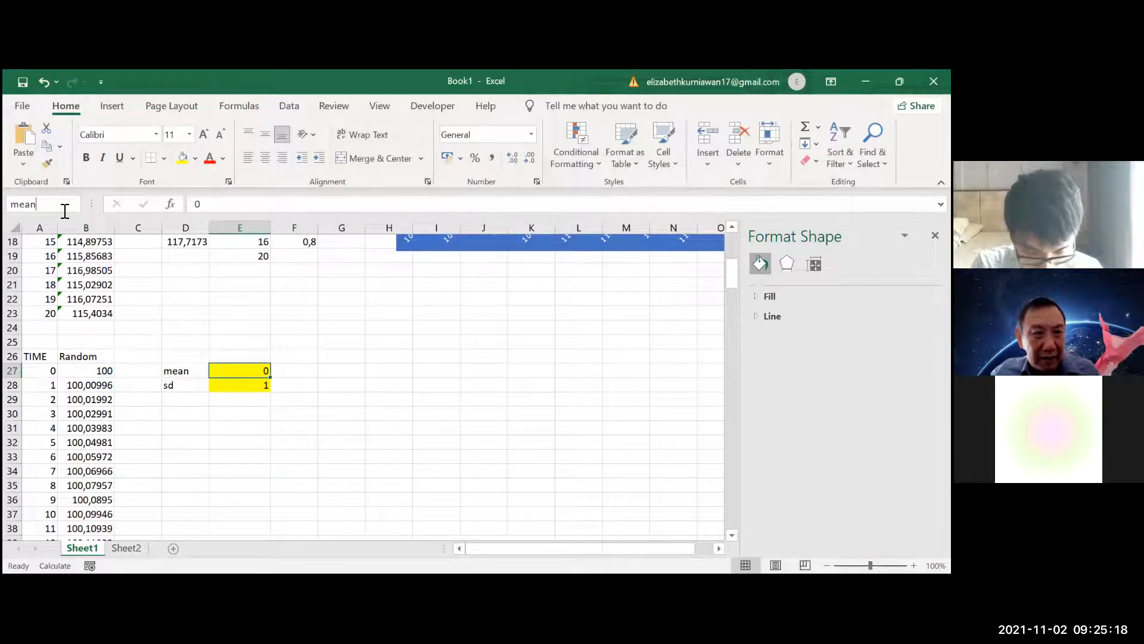
key(Return)
click(221, 385)
click(50, 200)
key(Return)
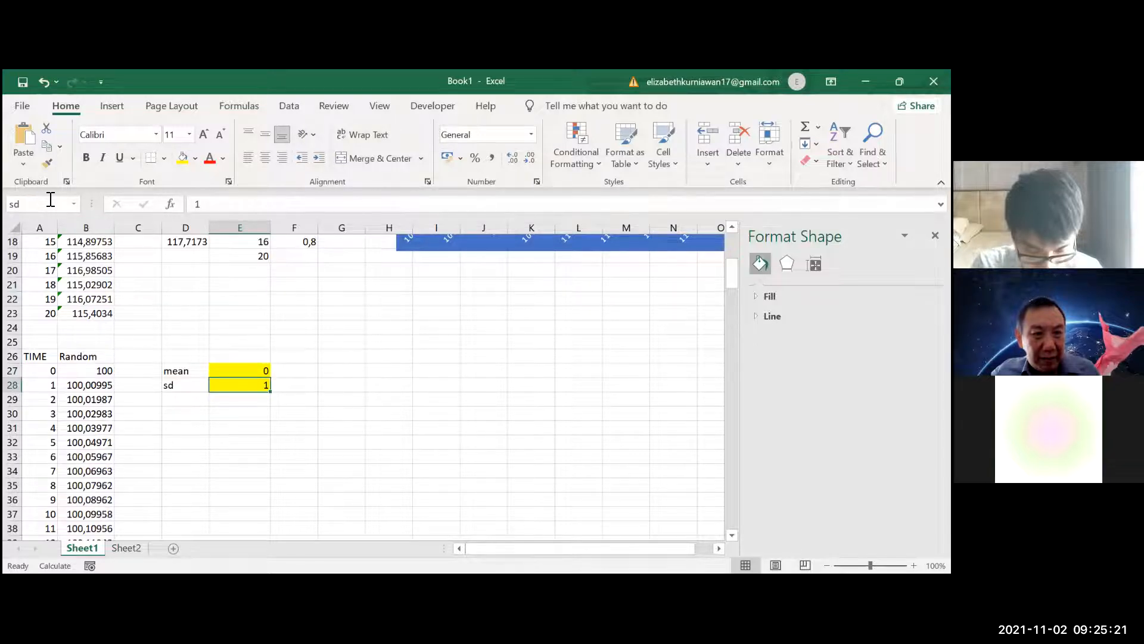
Change the B28 formula to =B27+NORM.INV(RAND();mean;sd) and fill it down the Random column through time 100
click(76, 388)
drag(351, 204, 222, 203)
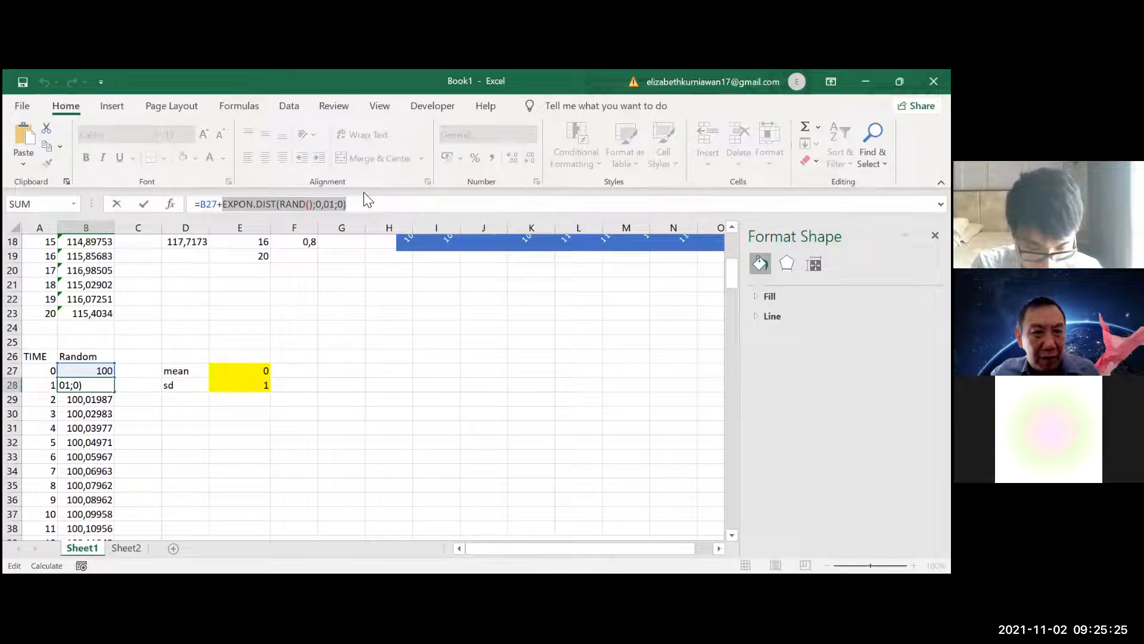
text(norm)
key(Down)
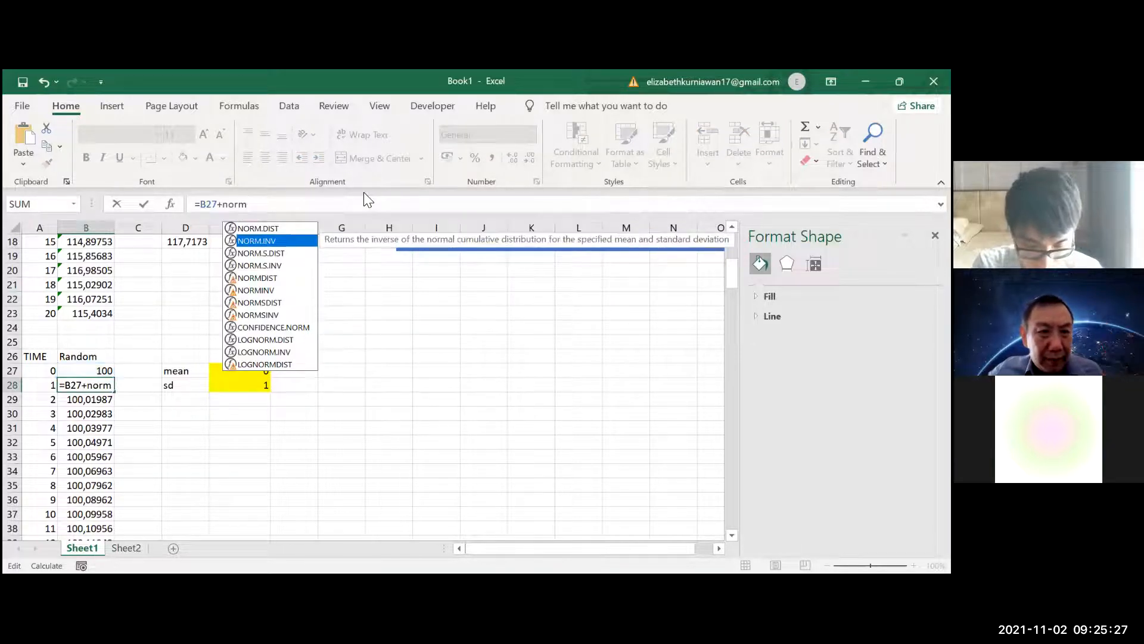
key(Tab)
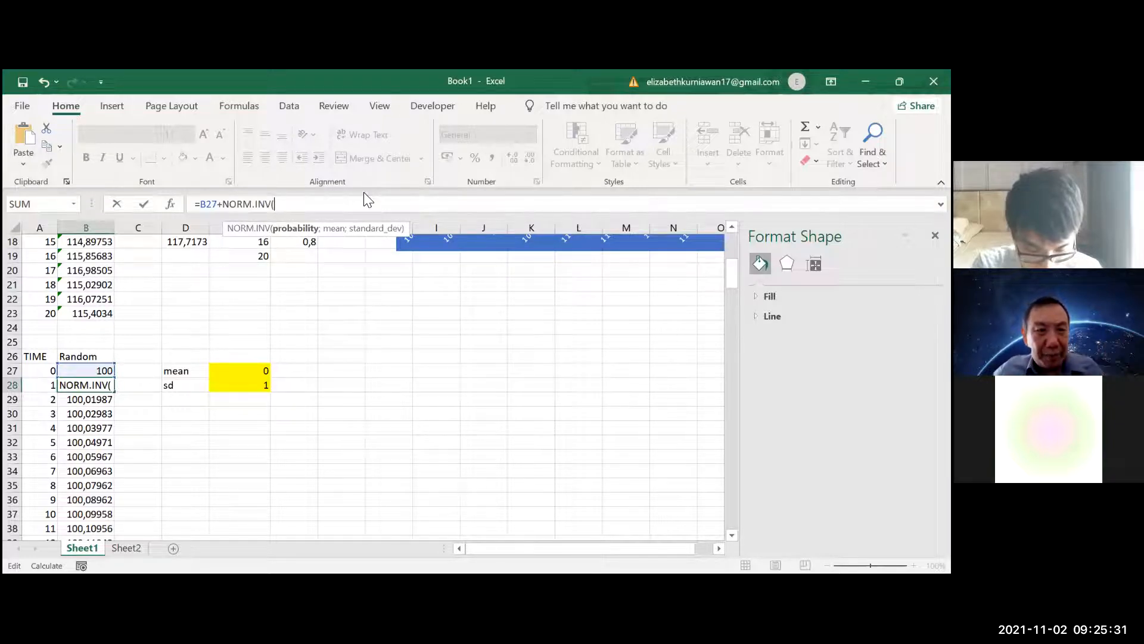
text(rand();)
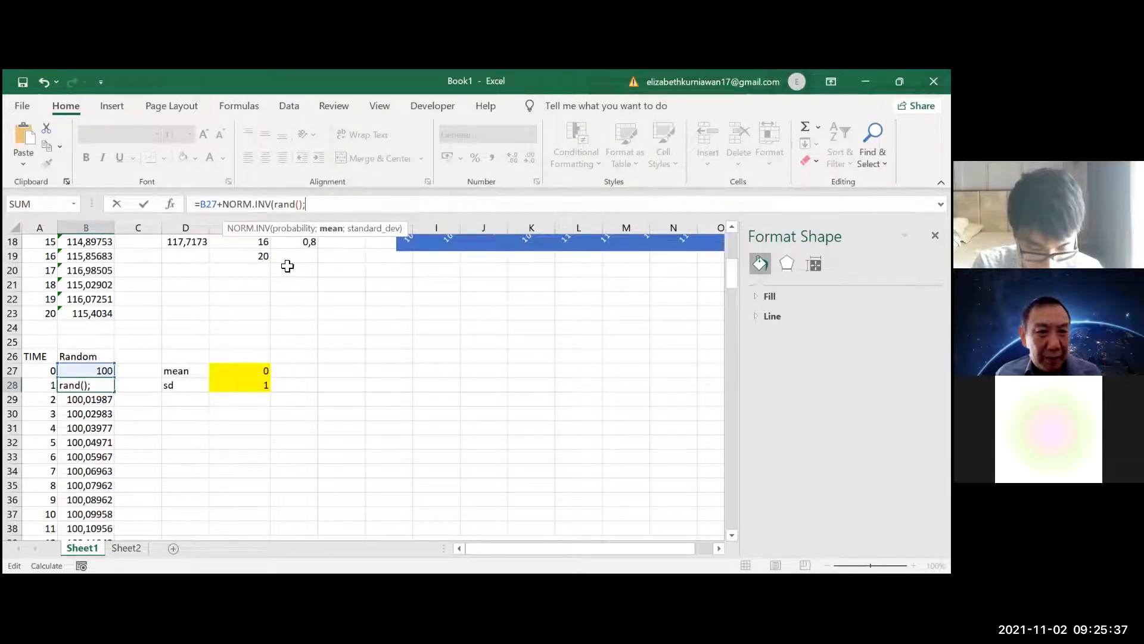
text(mean;sd)
key(Return)
click(107, 385)
drag(115, 393, 104, 509)
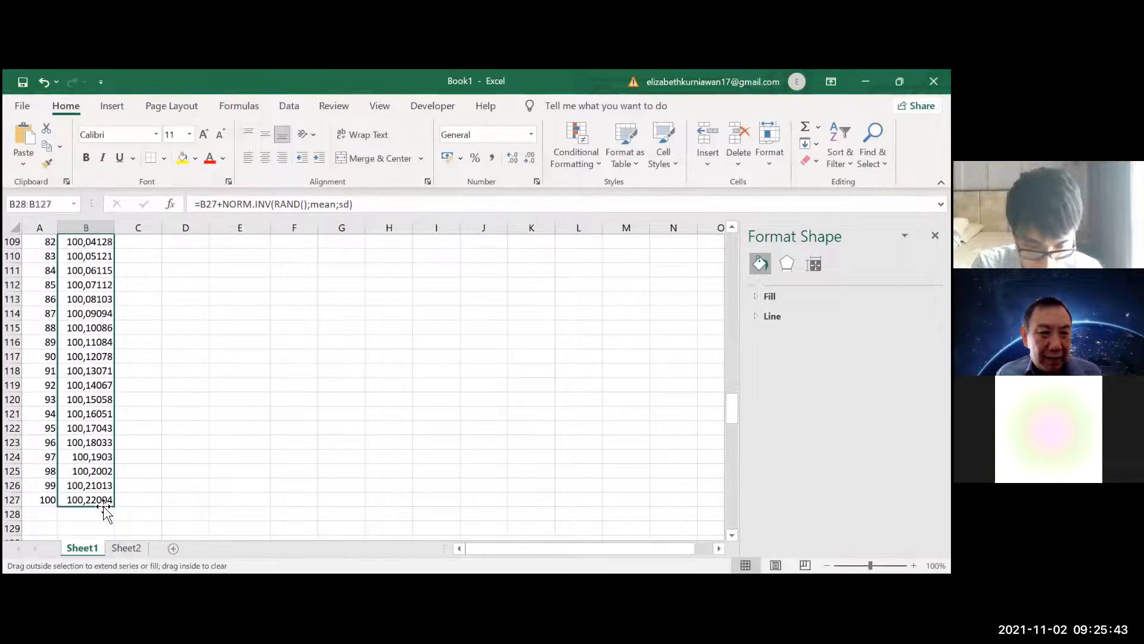
Set the mean in E27 to 0,1
scroll(342, 274, up, 20)
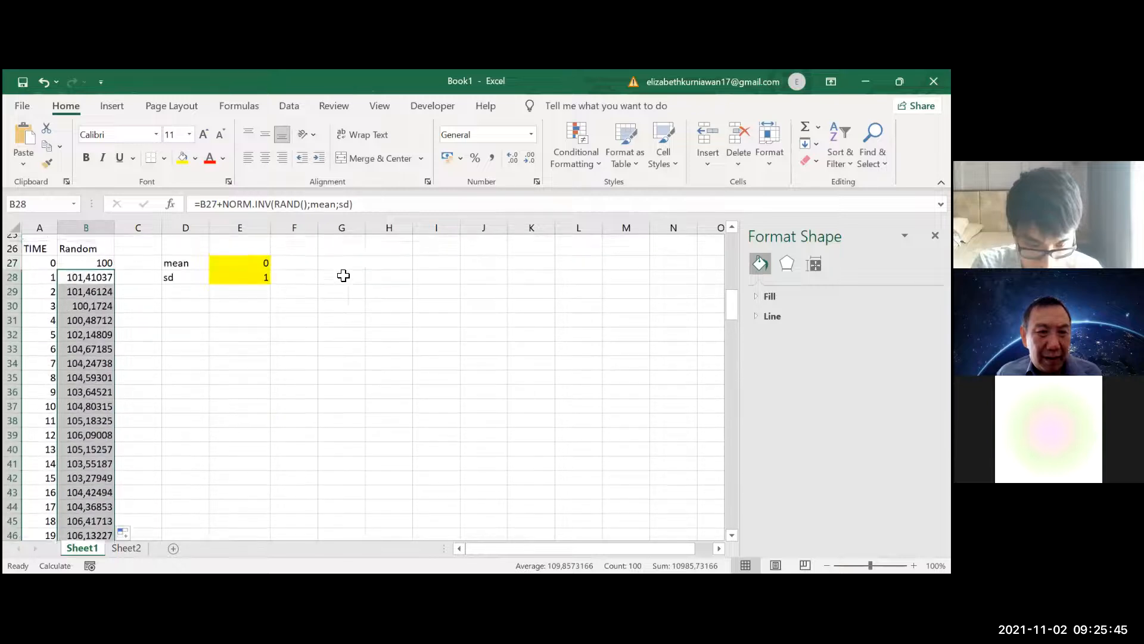
scroll(343, 274, up, 5)
scroll(314, 432, down, 4)
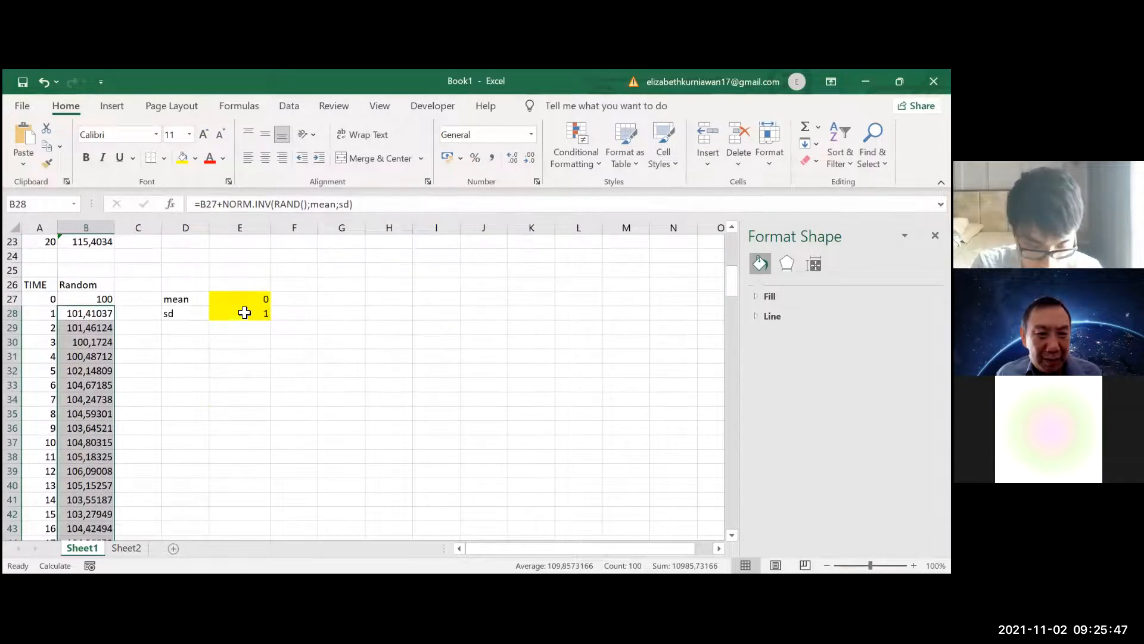
click(243, 296)
text(0,)
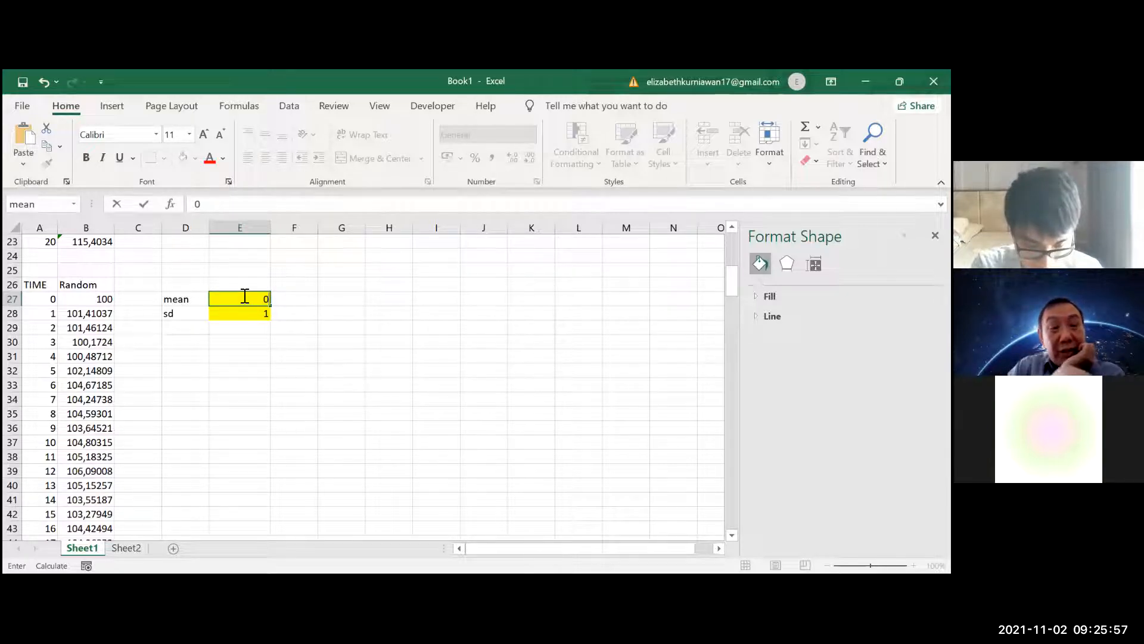
text(1)
key(Return)
Move the RANDOM WALK chart up to just below the mean and sd cells, beside about rows 29 to 43
scroll(263, 410, down, 4)
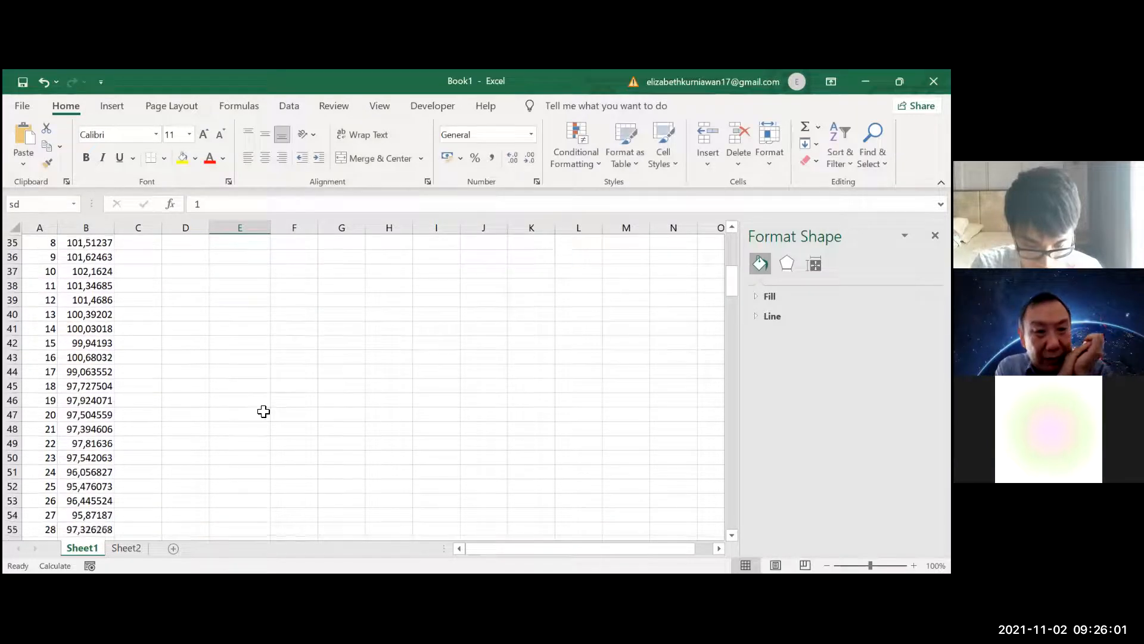
scroll(263, 411, up, 4)
scroll(264, 411, down, 2)
click(264, 411)
scroll(287, 356, up, 1)
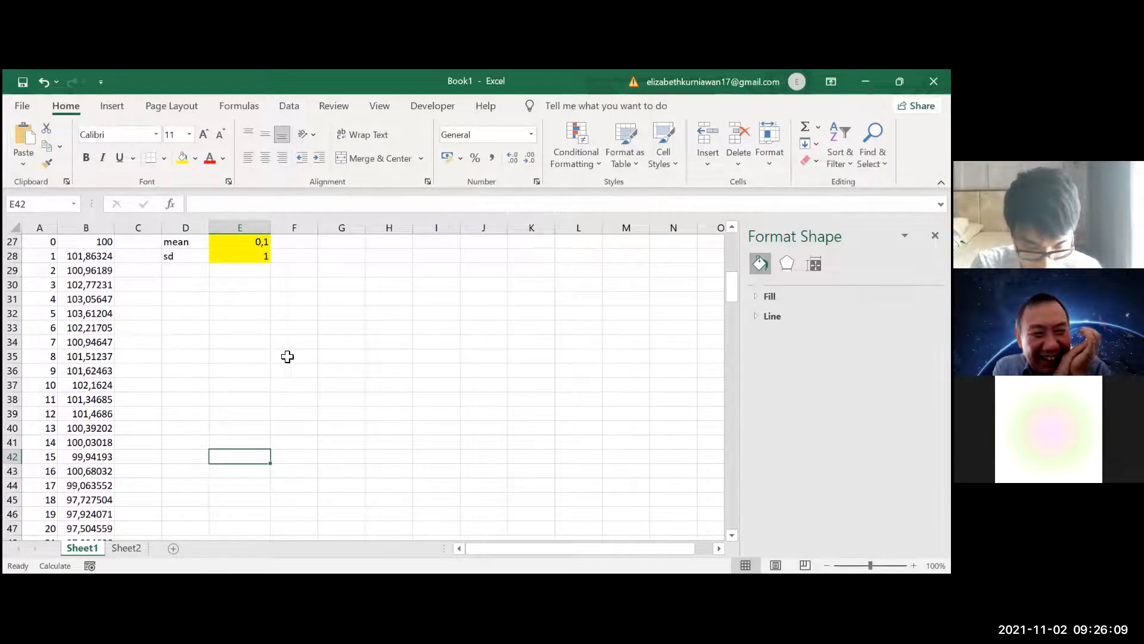
scroll(287, 356, down, 15)
scroll(287, 357, up, 9)
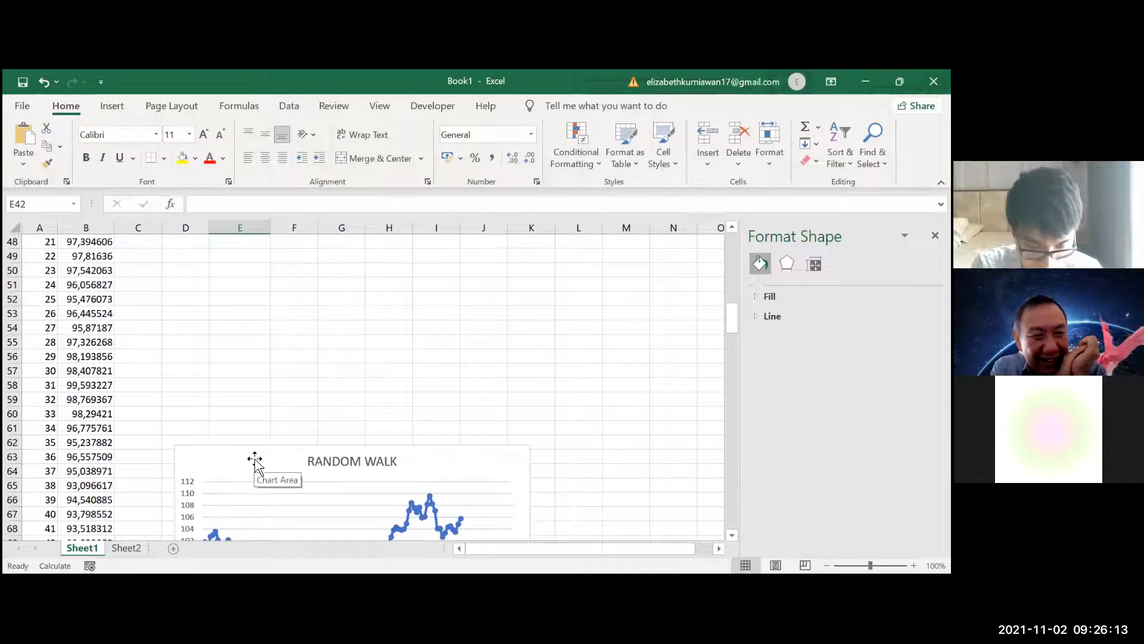
drag(255, 459, 286, 250)
scroll(286, 348, up, 4)
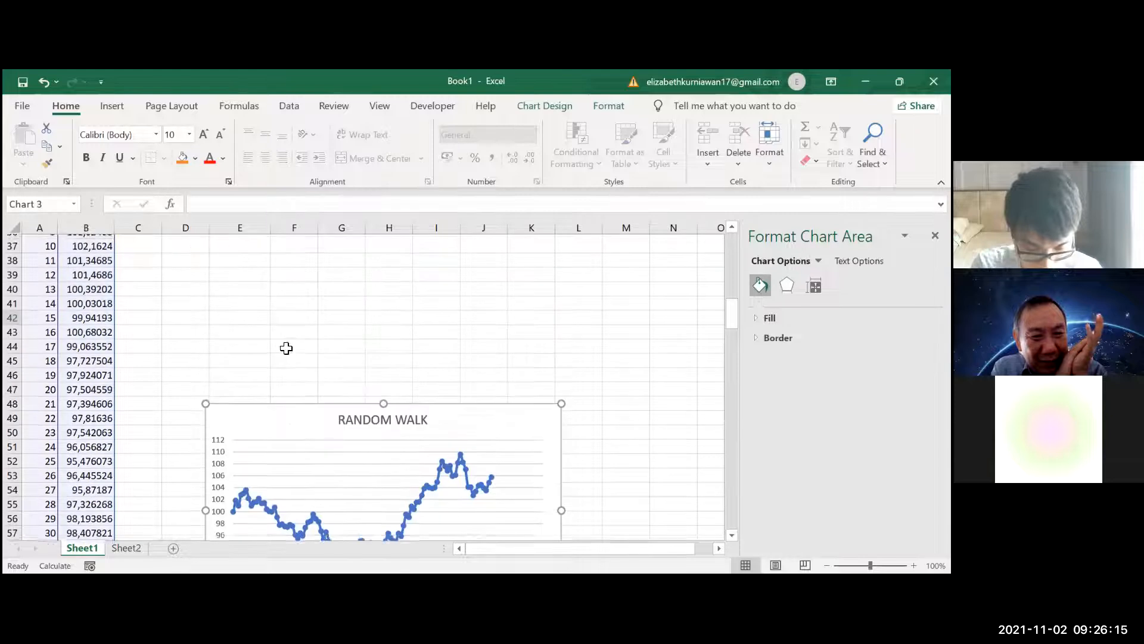
drag(286, 437, 286, 284)
scroll(287, 284, up, 5)
scroll(274, 384, down, 5)
drag(268, 434, 262, 268)
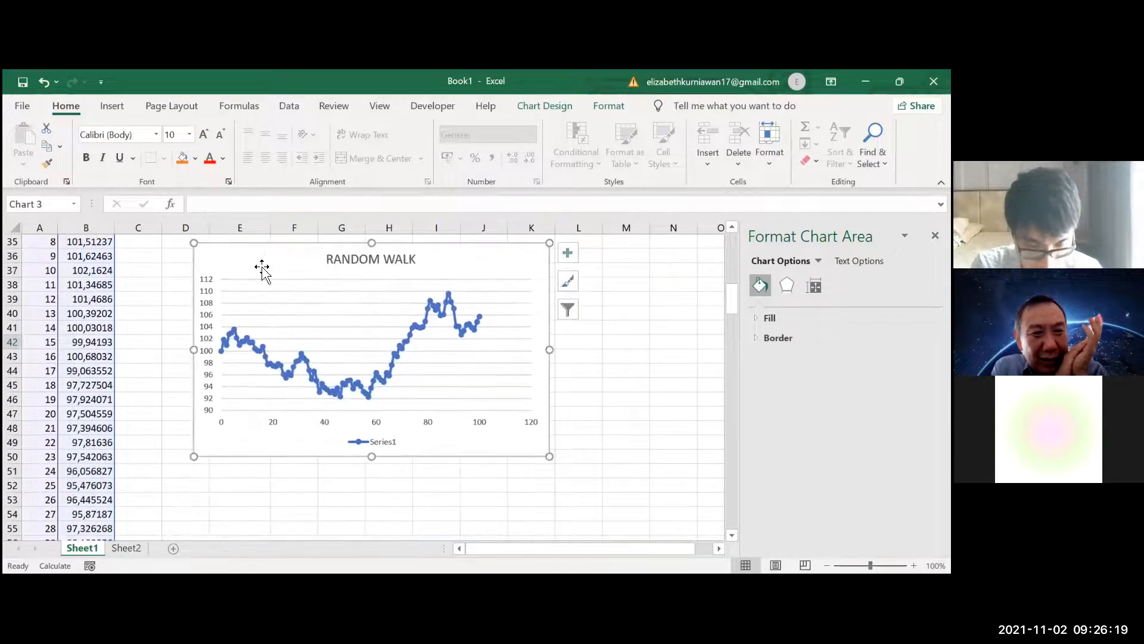
scroll(262, 268, up, 3)
drag(281, 403, 268, 328)
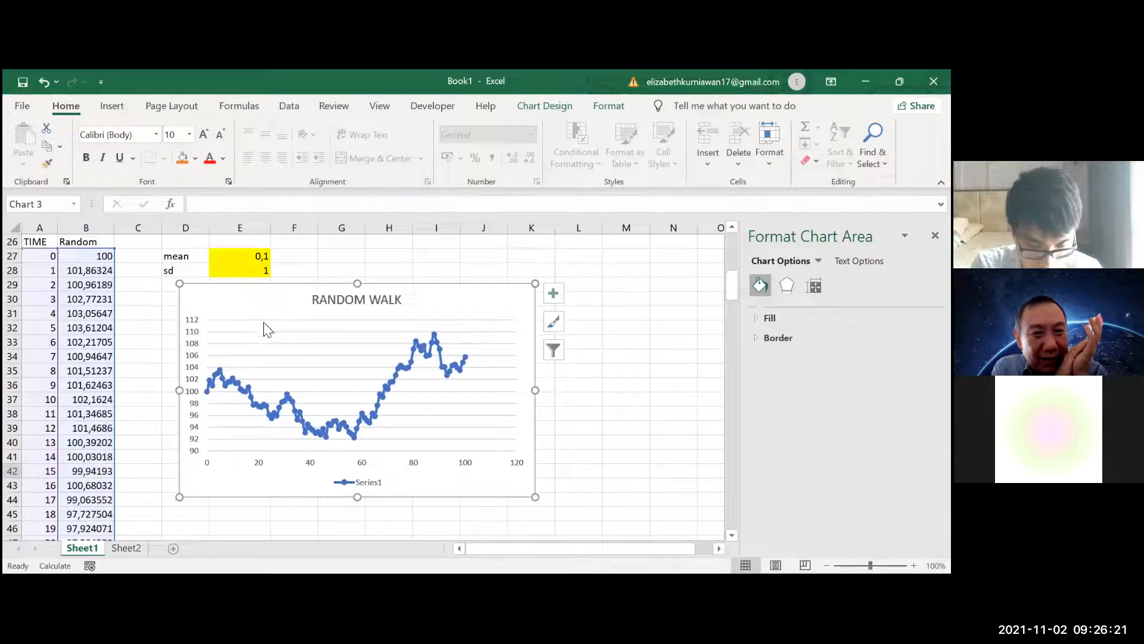
Recalculate the walk several times with the 0,1 mean and examine the trend in the RANDOM WALK chart
click(159, 343)
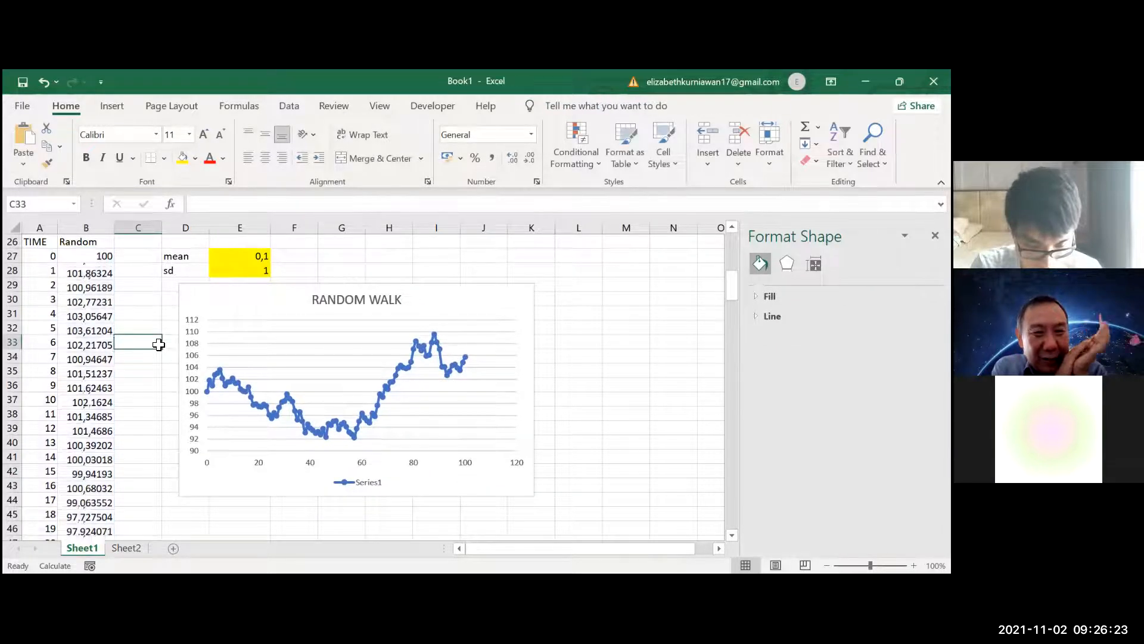
key(F9)
key(F9)
key(F9)
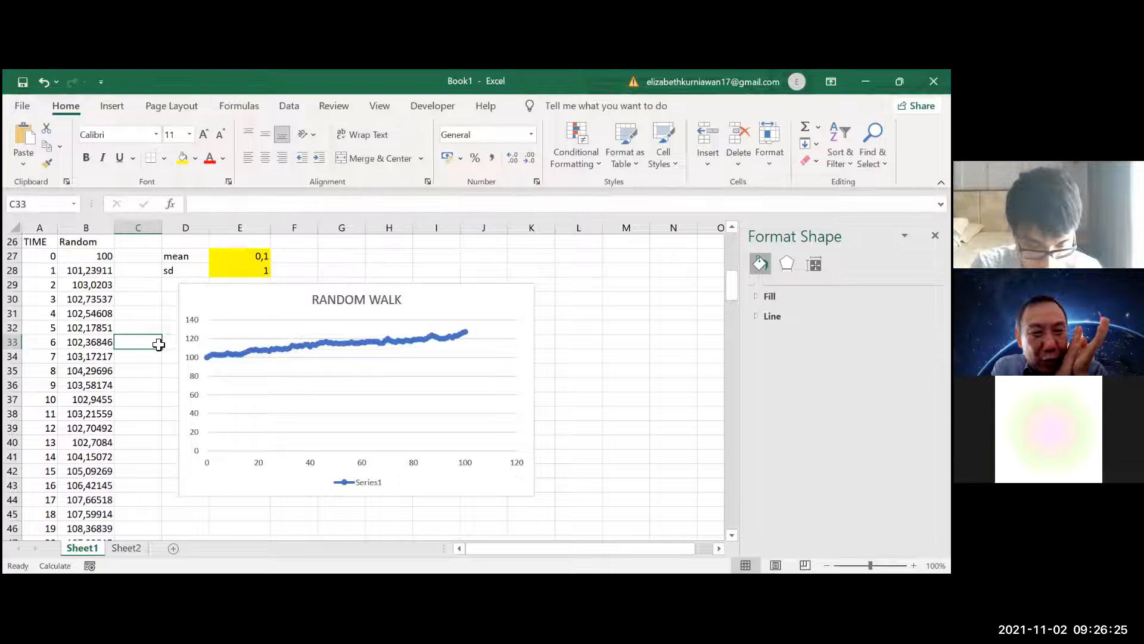
Set the sd in E28 to 2 and recalculate the walk a few times to examine its variation
key(F9)
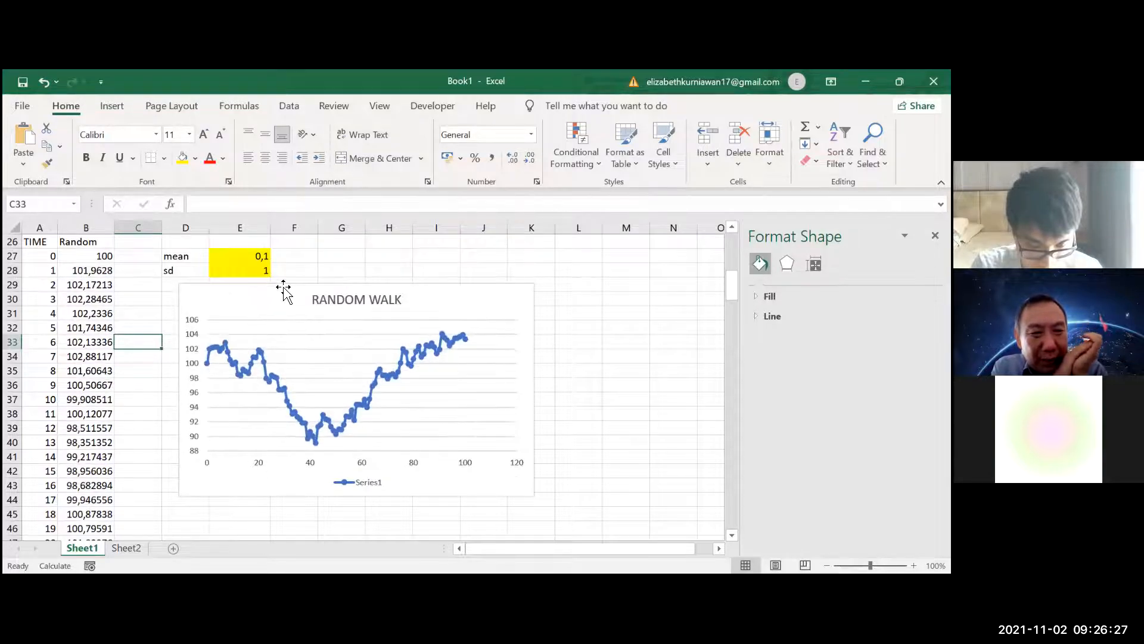
click(265, 270)
text(2)
key(Return)
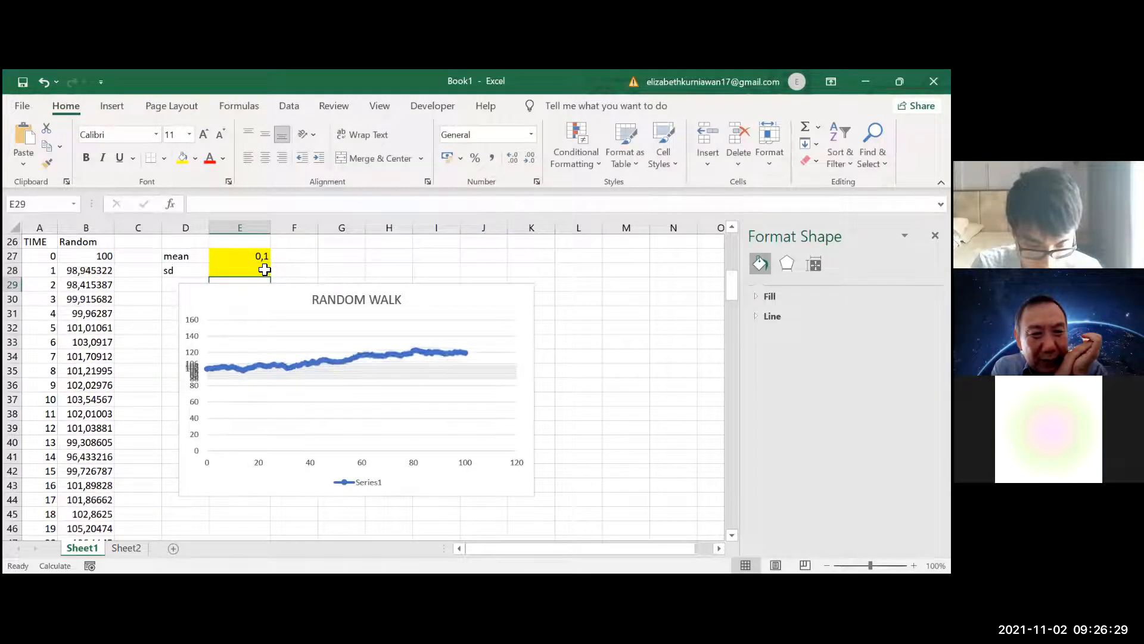
click(264, 270)
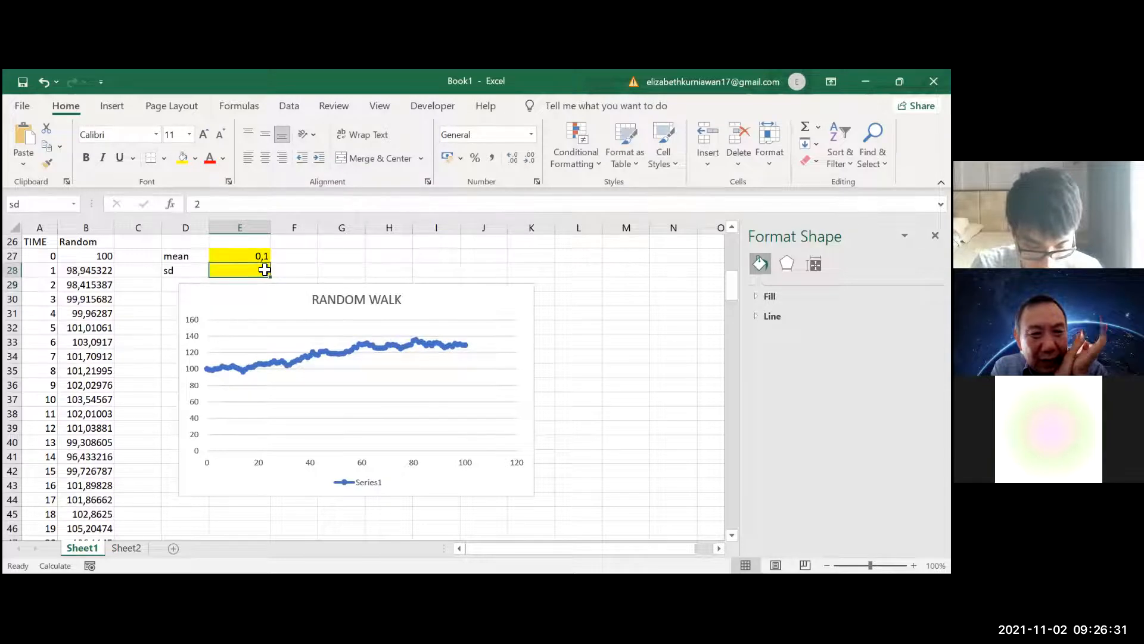
key(F9)
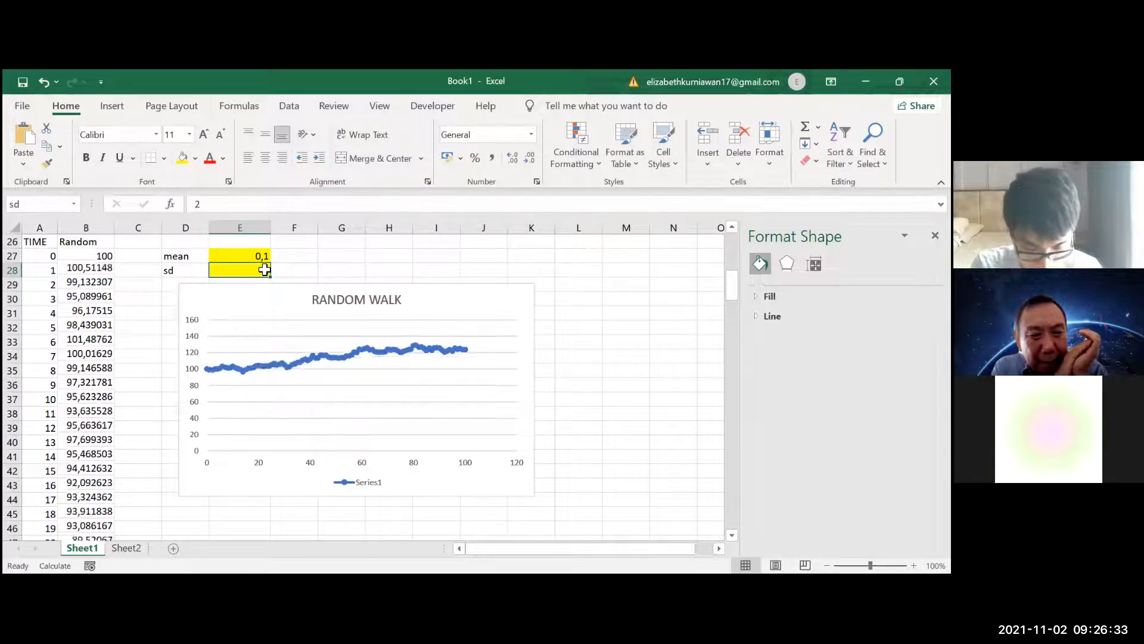
key(F9)
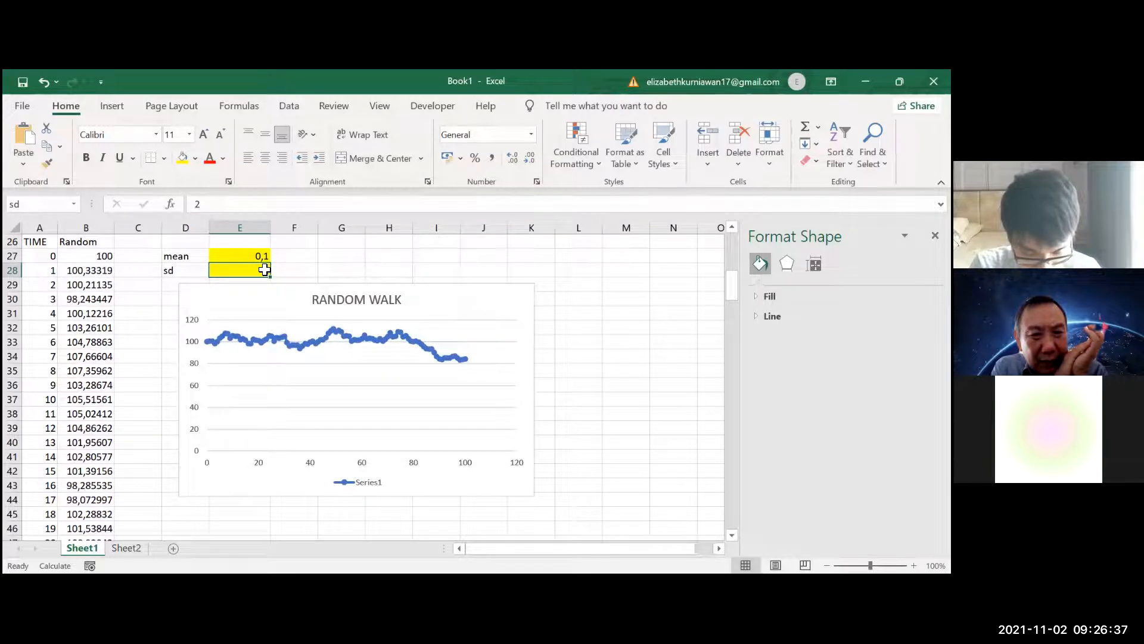
Return the sd in E28 to 1 and recalculate the random walk several times for comparison
text(2)
key(Return)
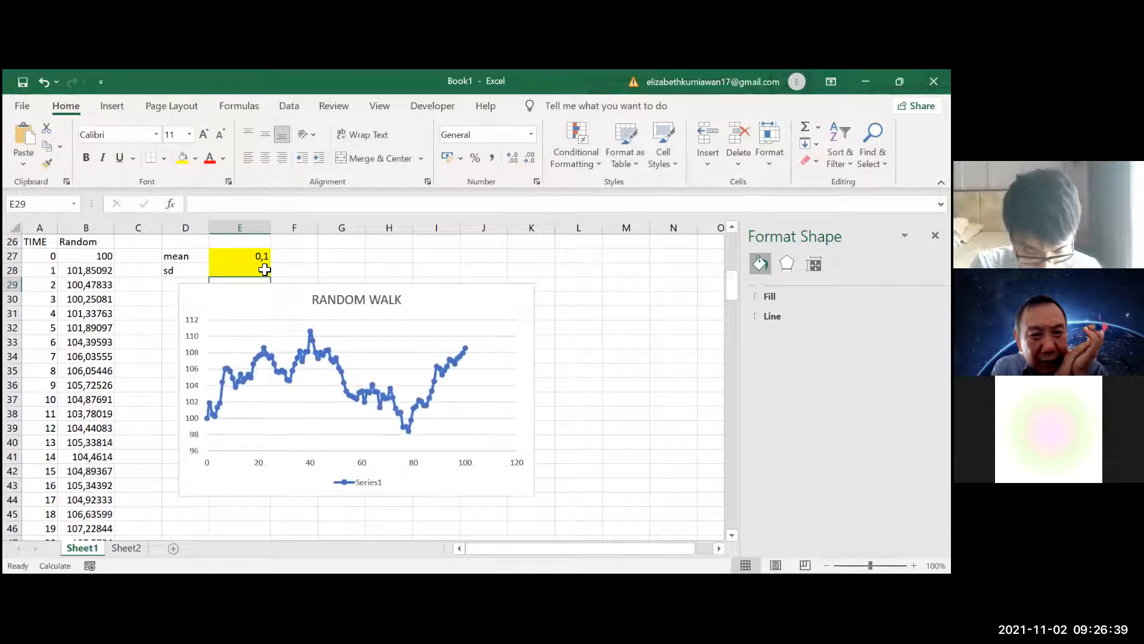
click(265, 270)
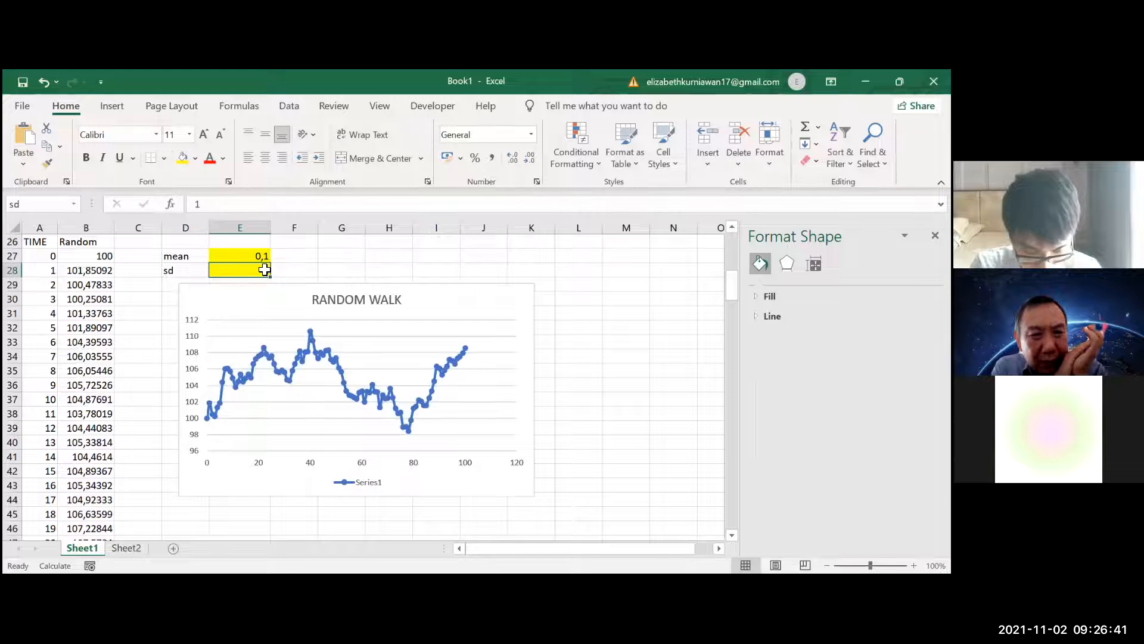
key(F9)
key(F9)
key(F9)
key(F9)
key(F9)
key(F9)
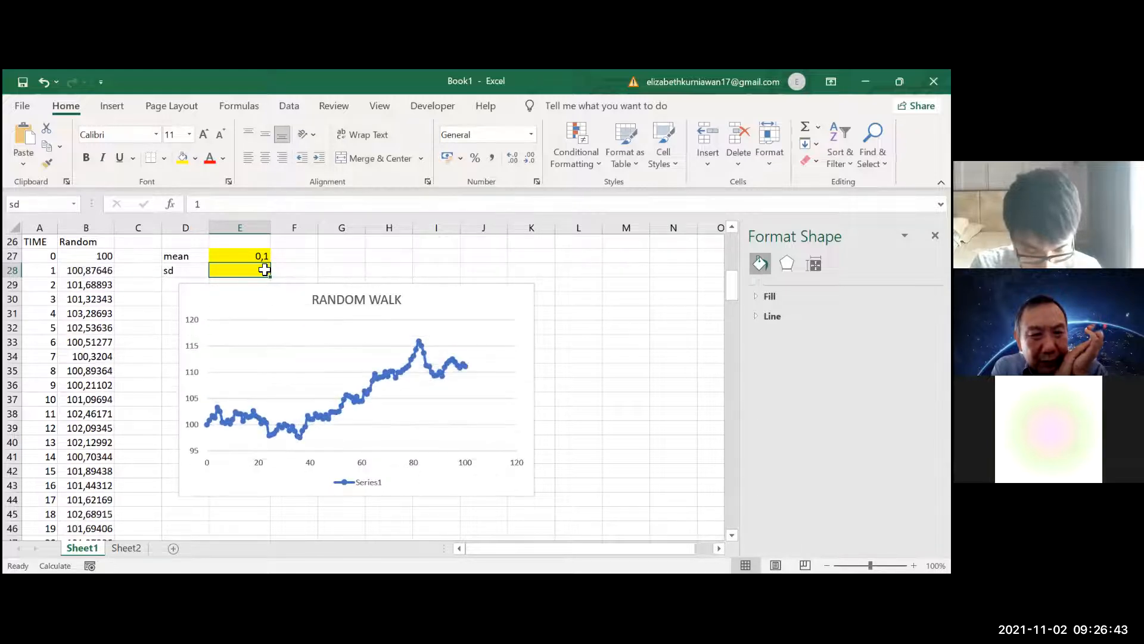
Set the sd to 2 again and examine the resulting walk in the RANDOM WALK chart
text(2)
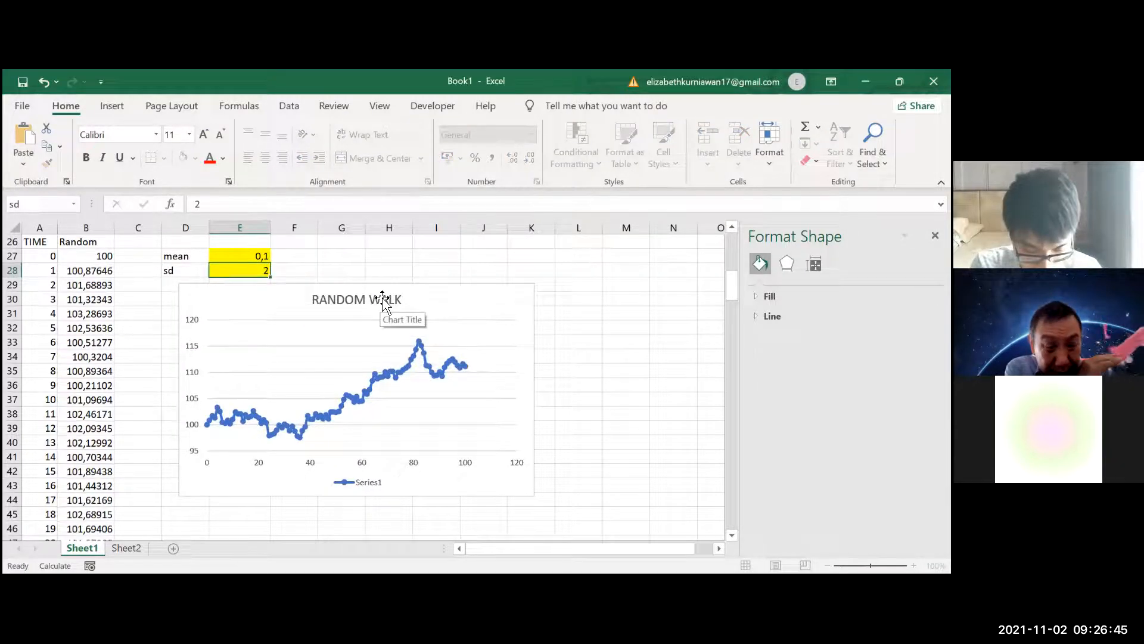
key(Return)
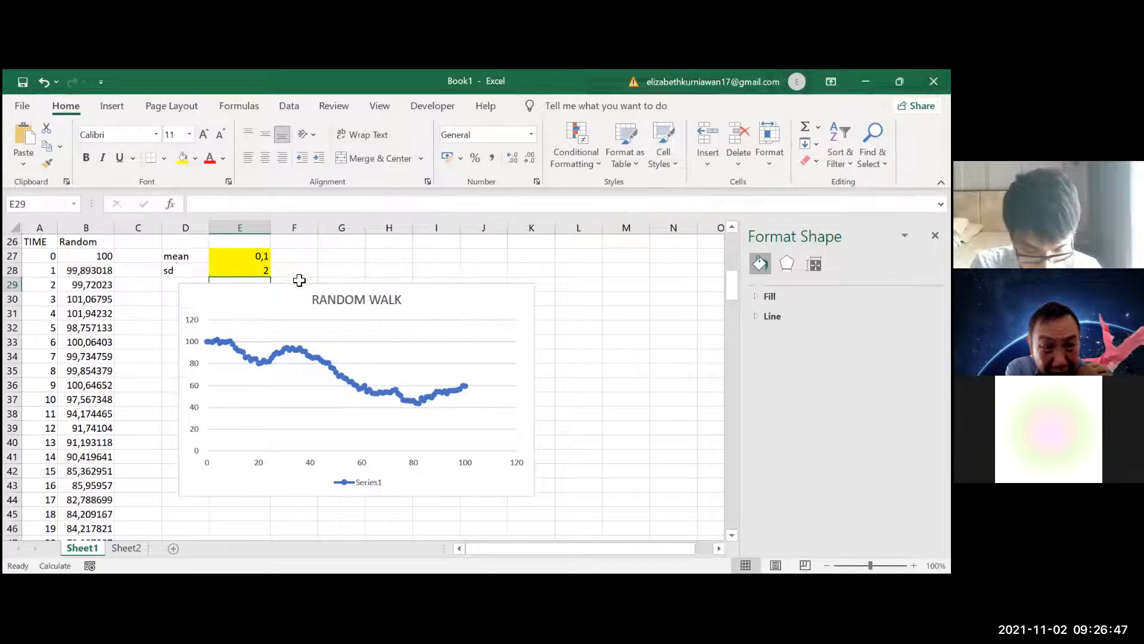
key(Up)
key(Up)
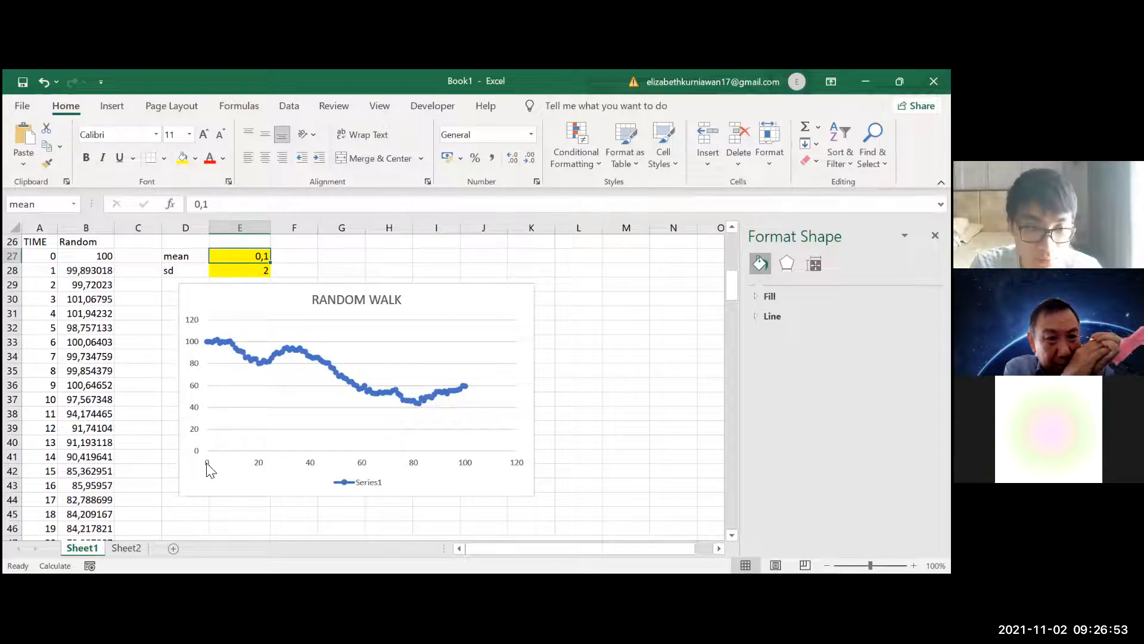
click(193, 400)
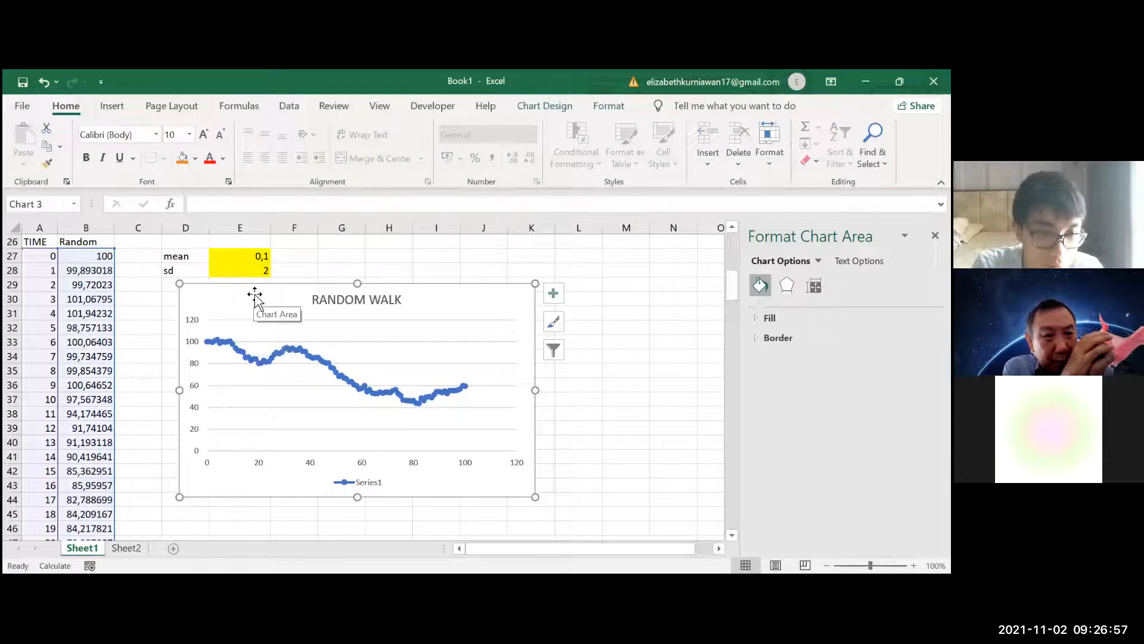
click(260, 257)
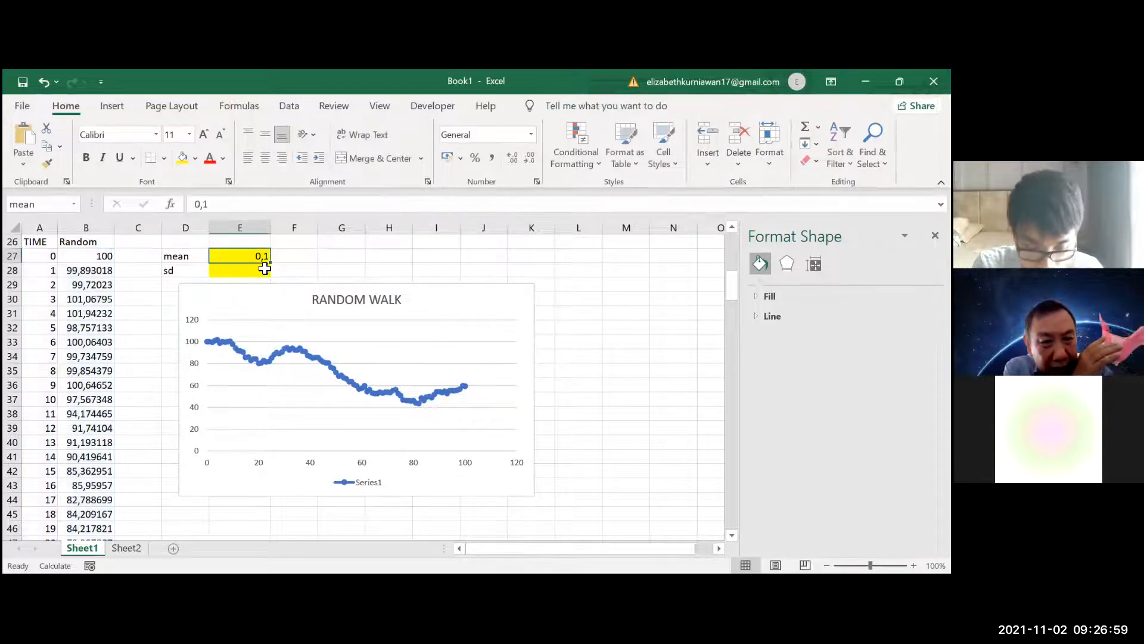
Set the sd in E28 to 20 and examine the RANDOM WALK chart
click(266, 269)
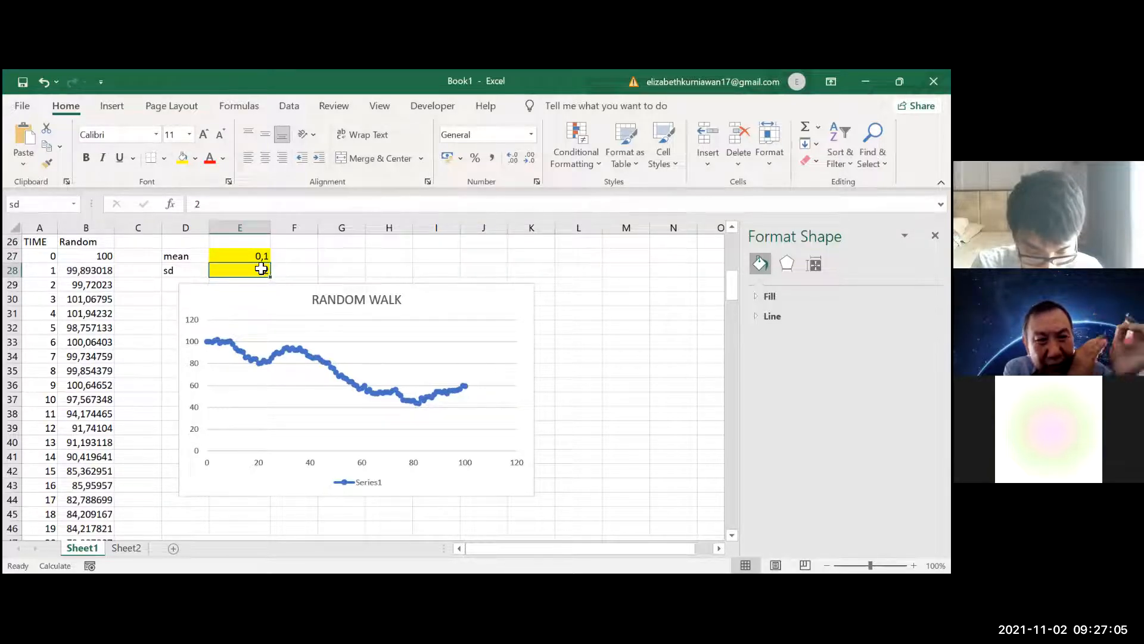
text(2)
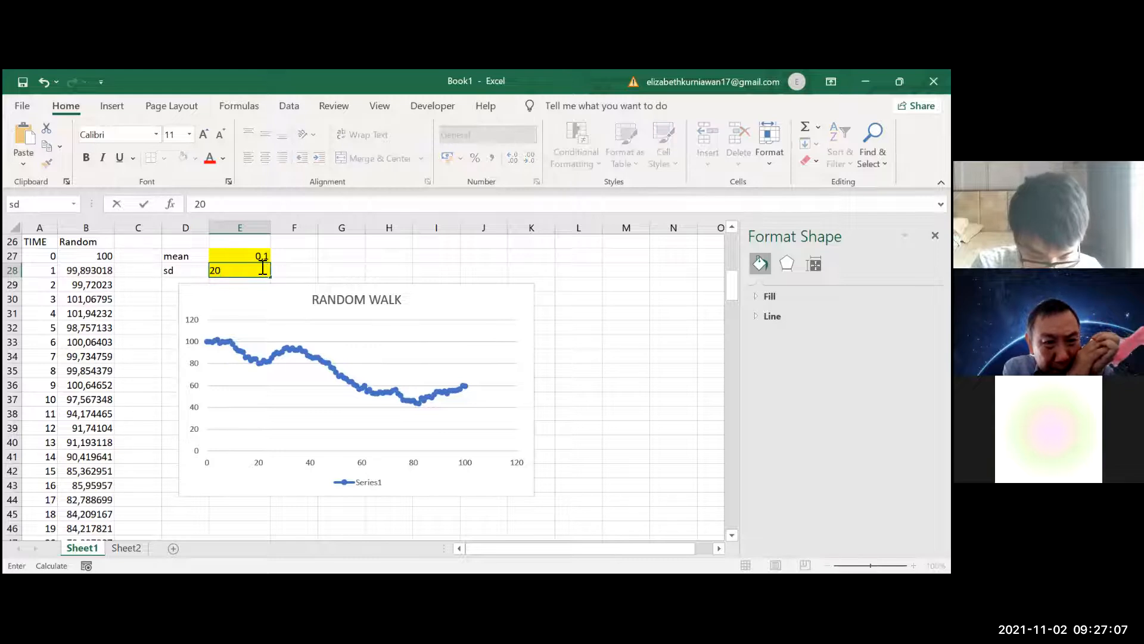
key(Return)
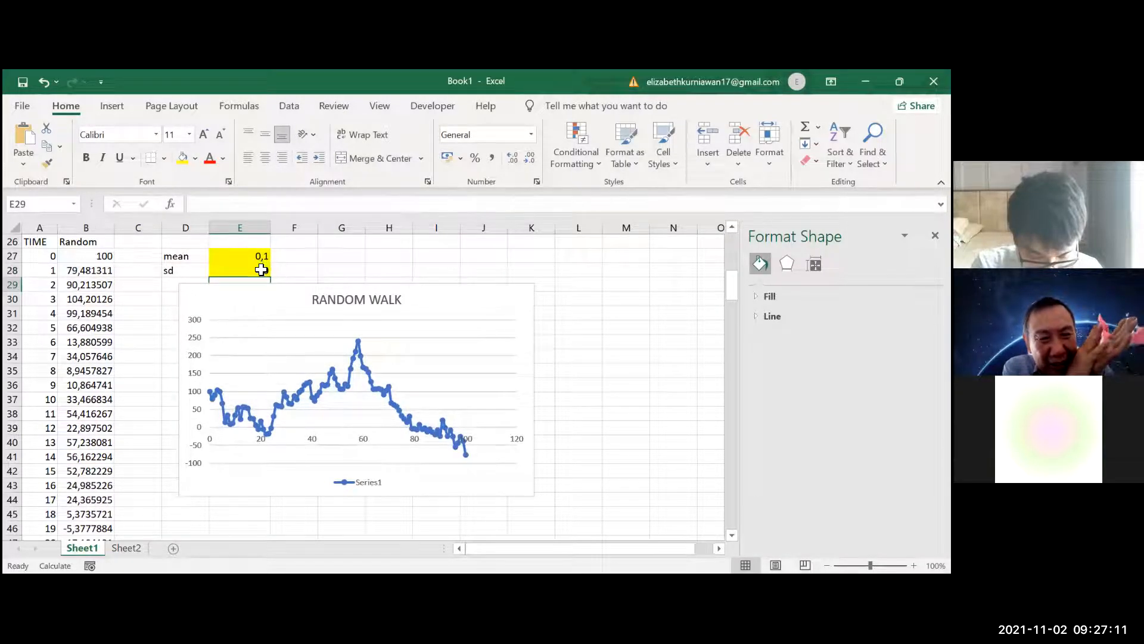
click(261, 270)
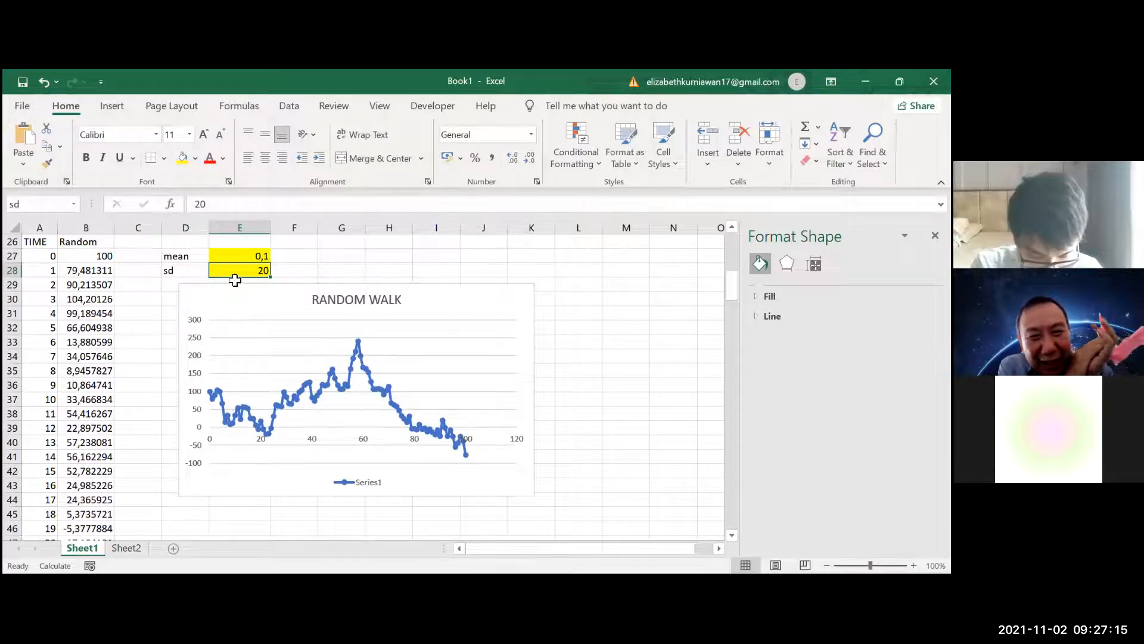
click(294, 271)
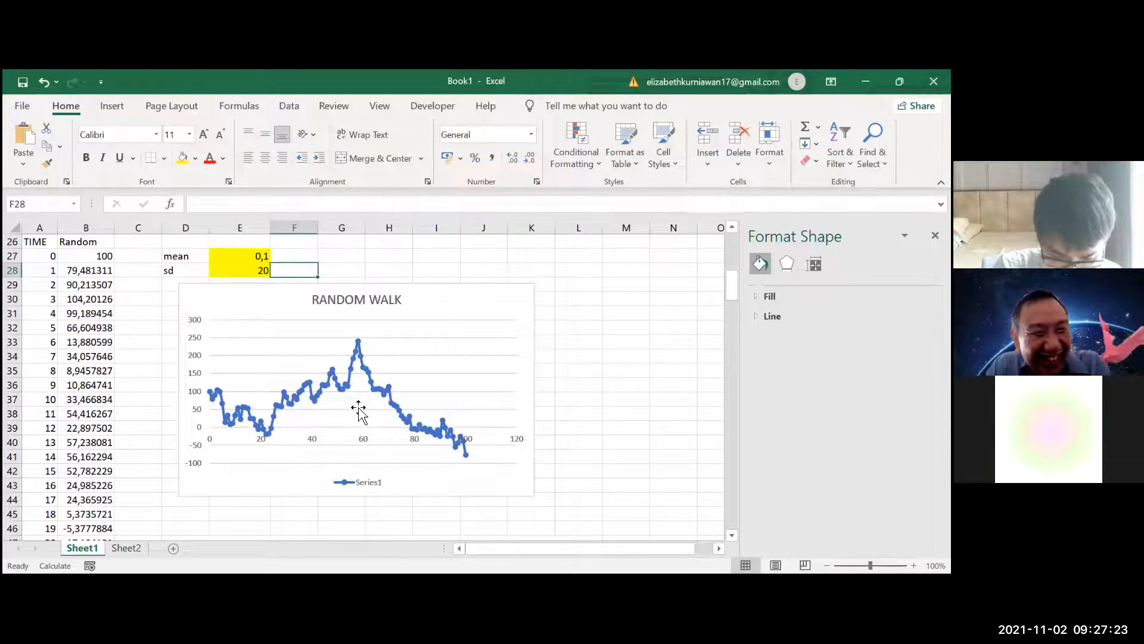
Reset the iterative count by entering "stop" in the CONTROL cell D2, and clear that cell to restart the simulation
scroll(319, 363, down, 4)
scroll(315, 358, up, 5)
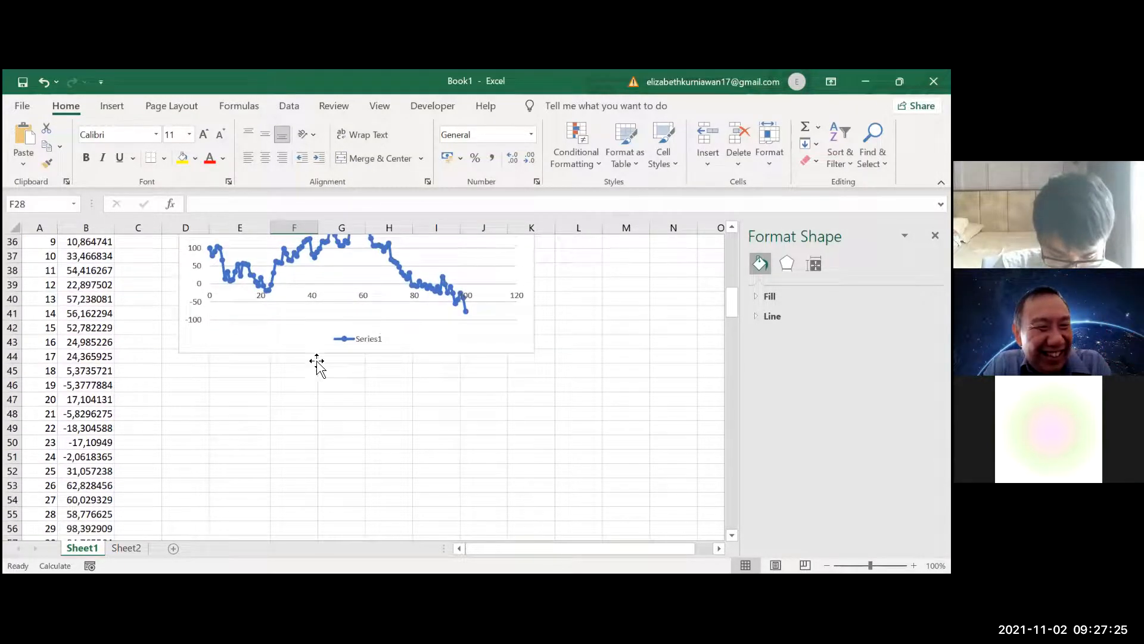
scroll(310, 409, up, 7)
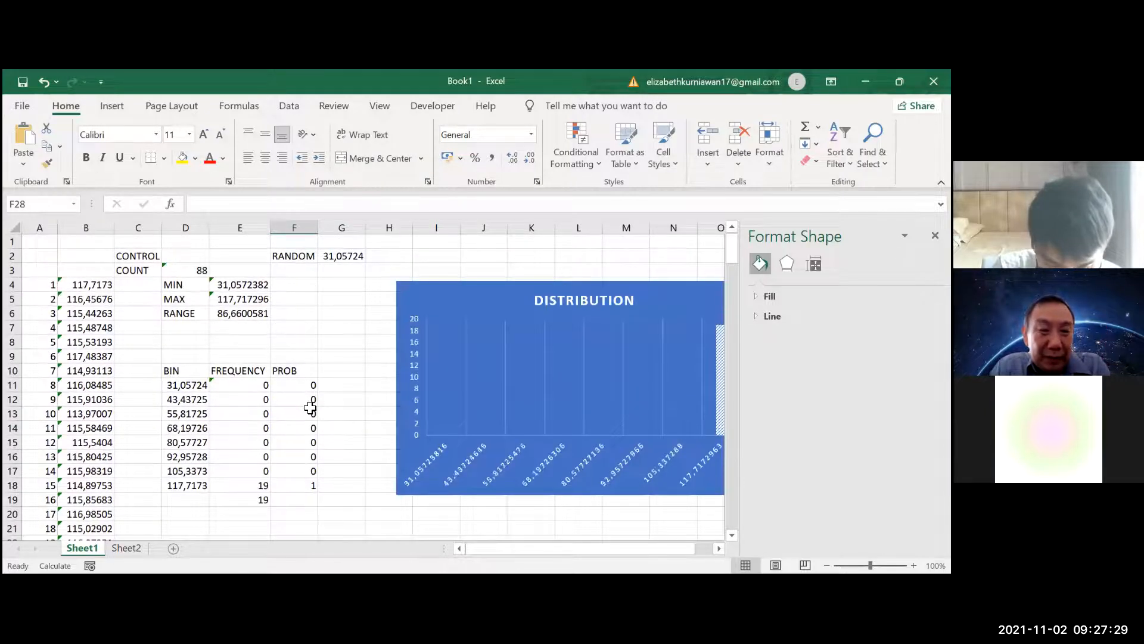
click(204, 268)
text(stop)
key(Return)
click(190, 257)
key(BackSpace)
key(Return)
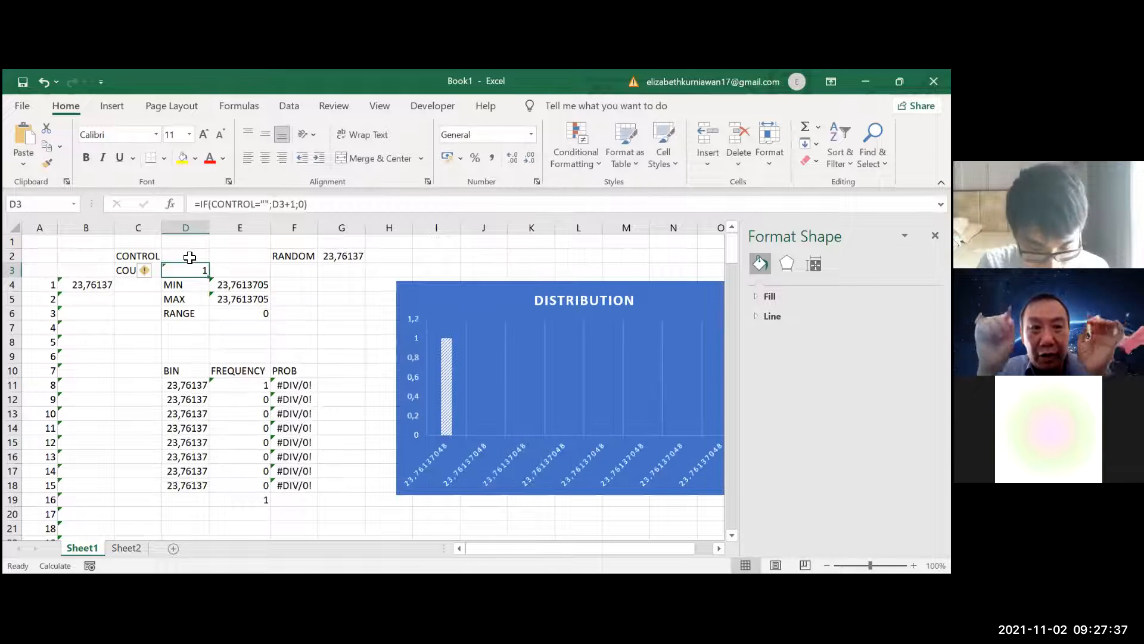
Recalculate repeatedly until the count reaches 20 and the sample table fills, and examine the DISTRIBUTION chart
key(F9)
key(F9)
key(F9)
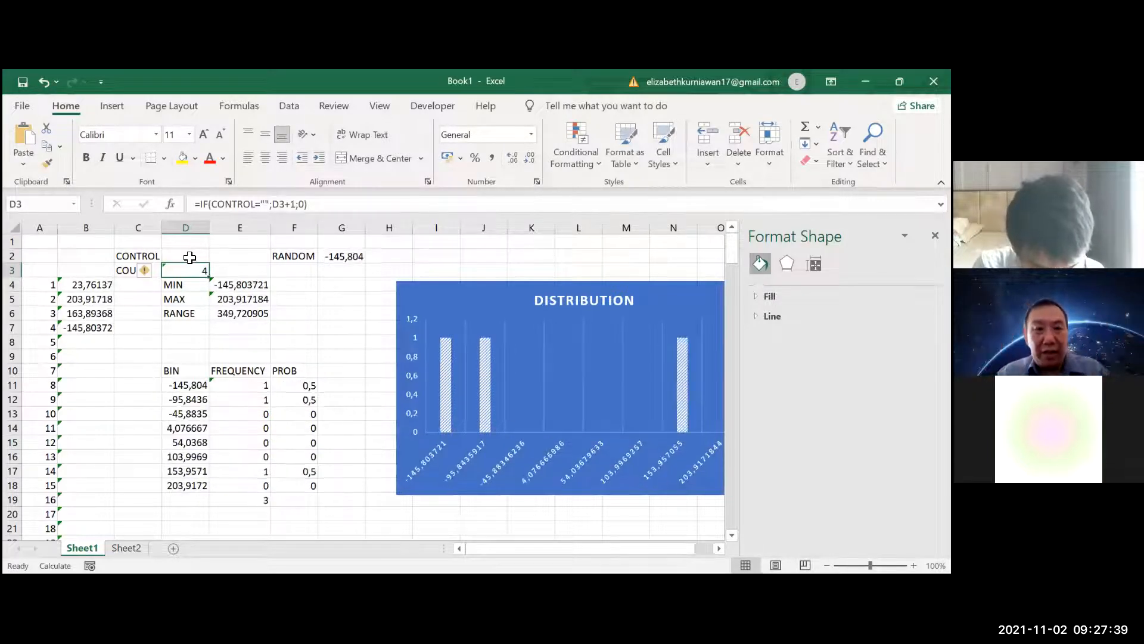
key(F9)
key(F9)
key(F9)
key(F9)
key(F9)
key(F9)
key(F9)
key(F9)
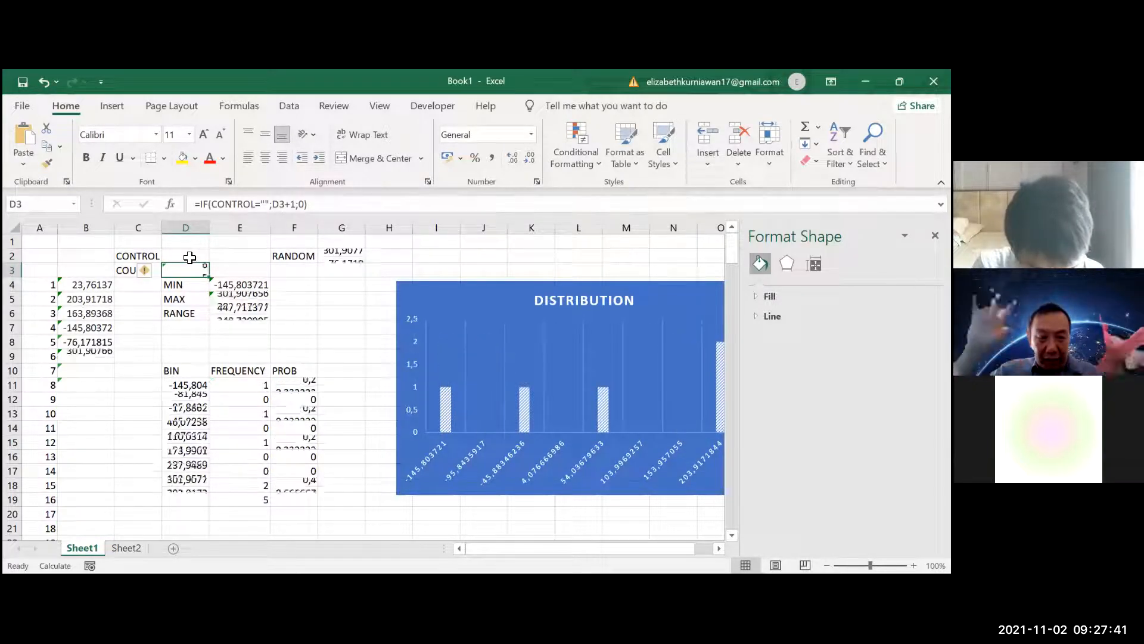
key(F9)
key(F9)
key(F9)
key(F9)
key(F9)
key(F9)
key(F9)
key(F9)
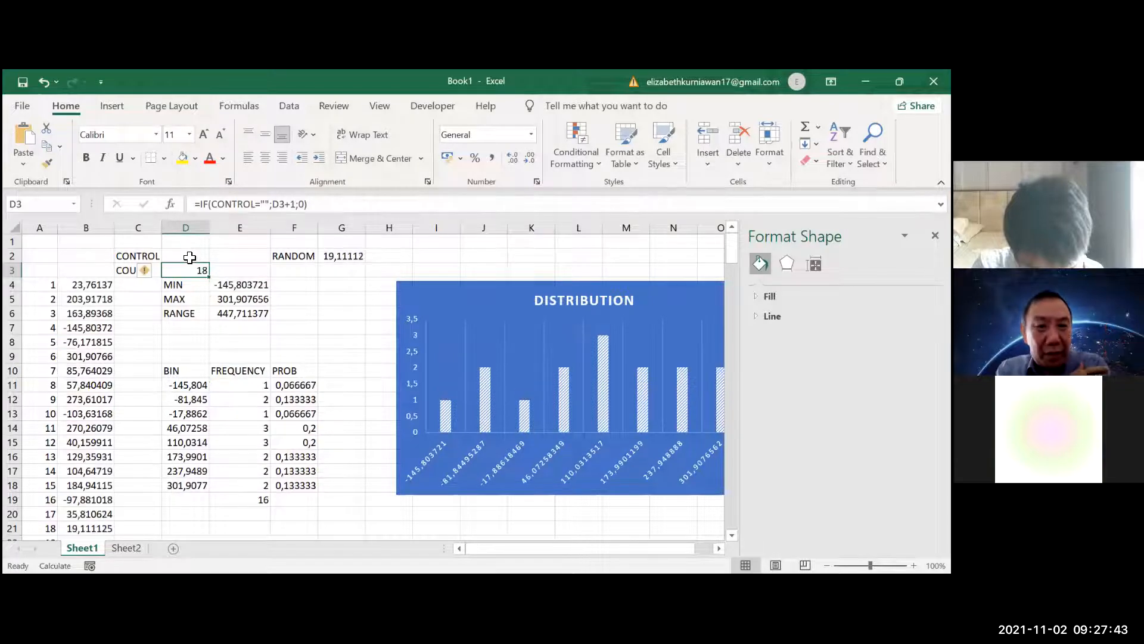
scroll(209, 358, down, 2)
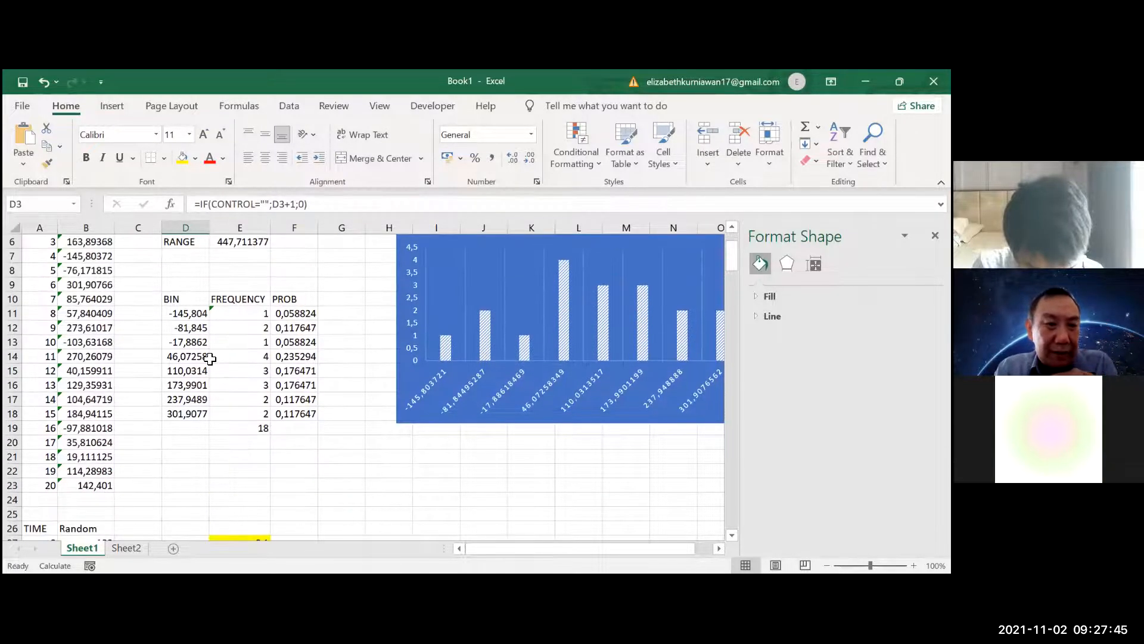
scroll(210, 358, up, 1)
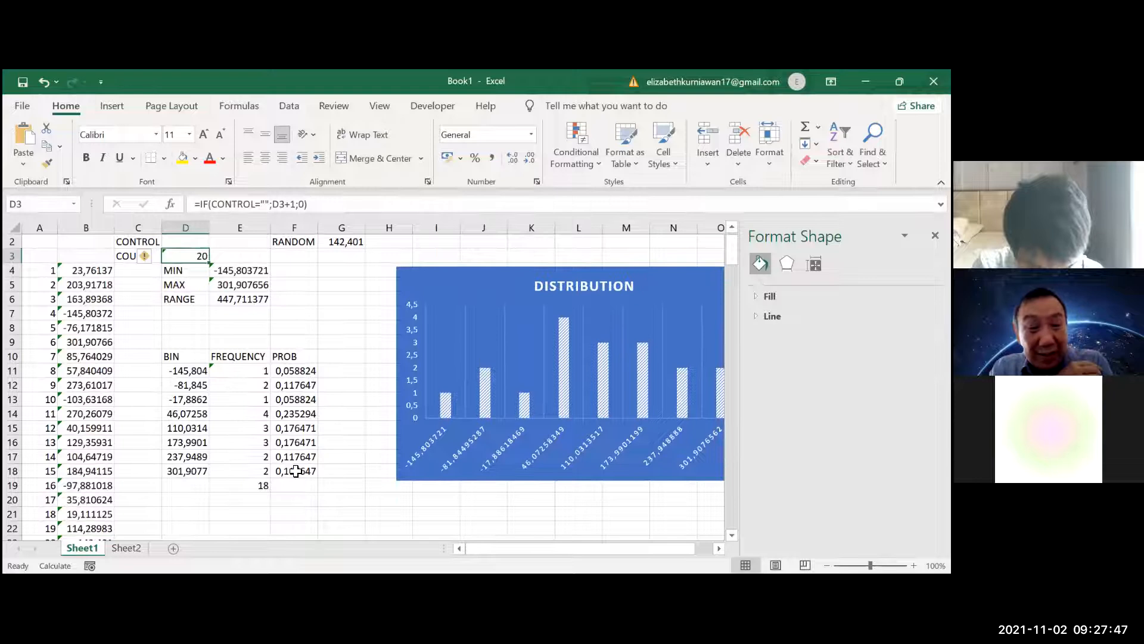
Shift the RANDOM WALK chart down by about half a row, leaving a small gap below the sd cell
scroll(292, 504, down, 1)
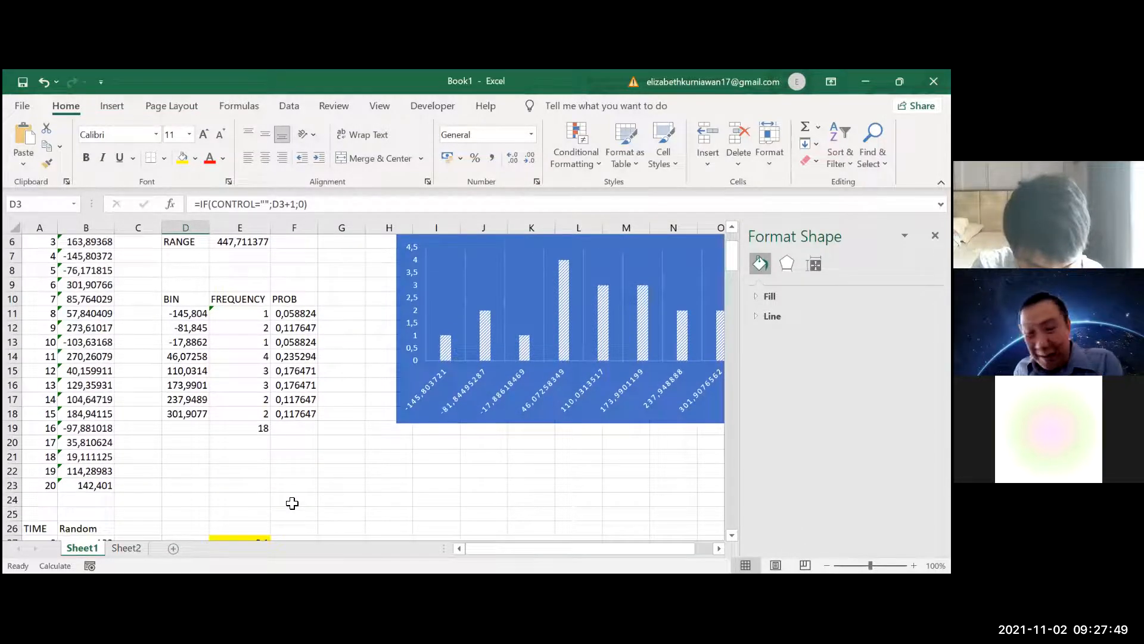
scroll(292, 504, down, 4)
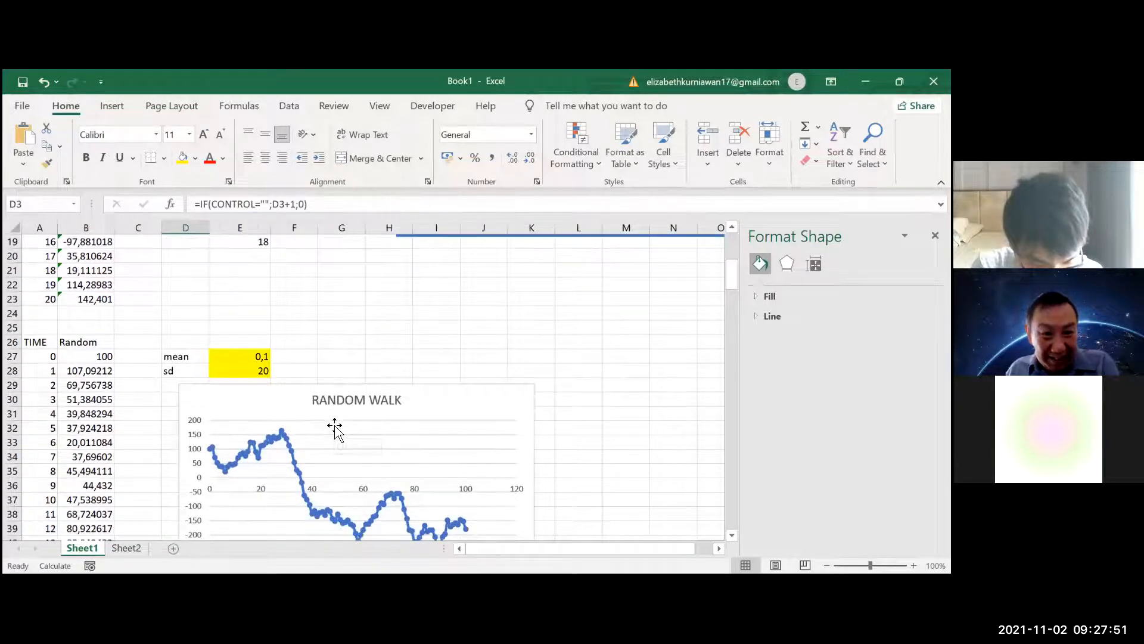
scroll(421, 365, down, 1)
click(429, 375)
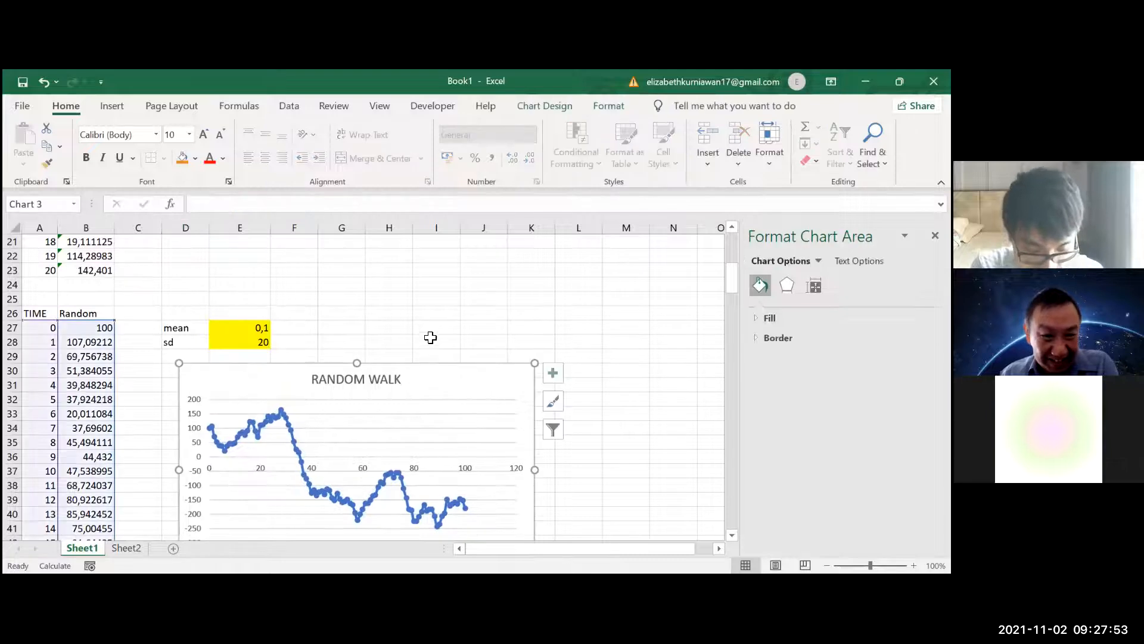
scroll(429, 334, down, 2)
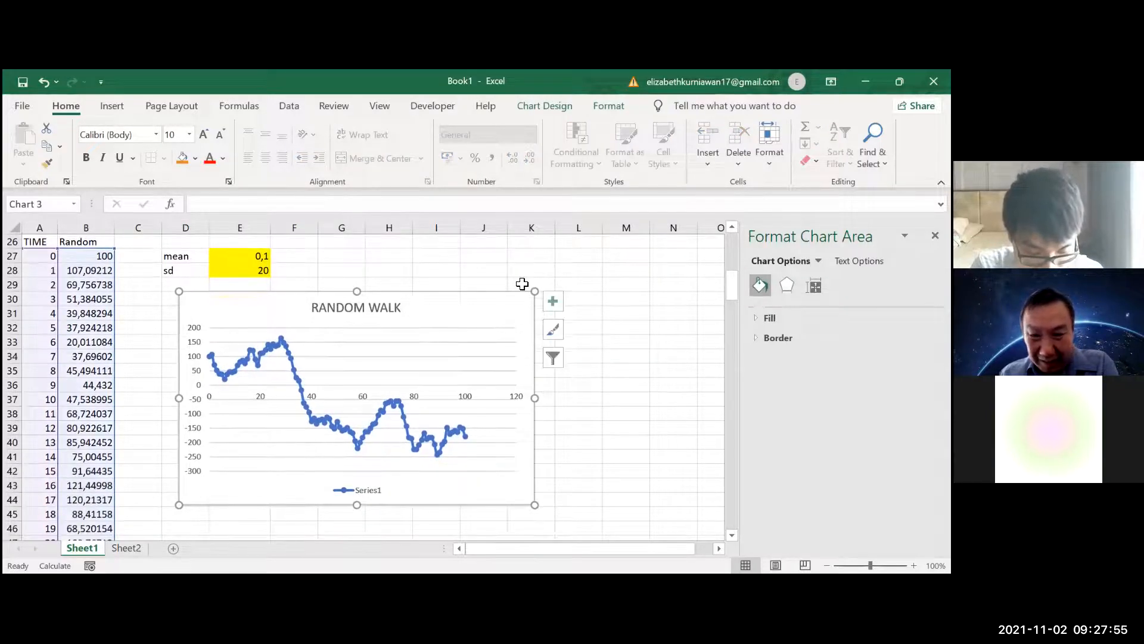
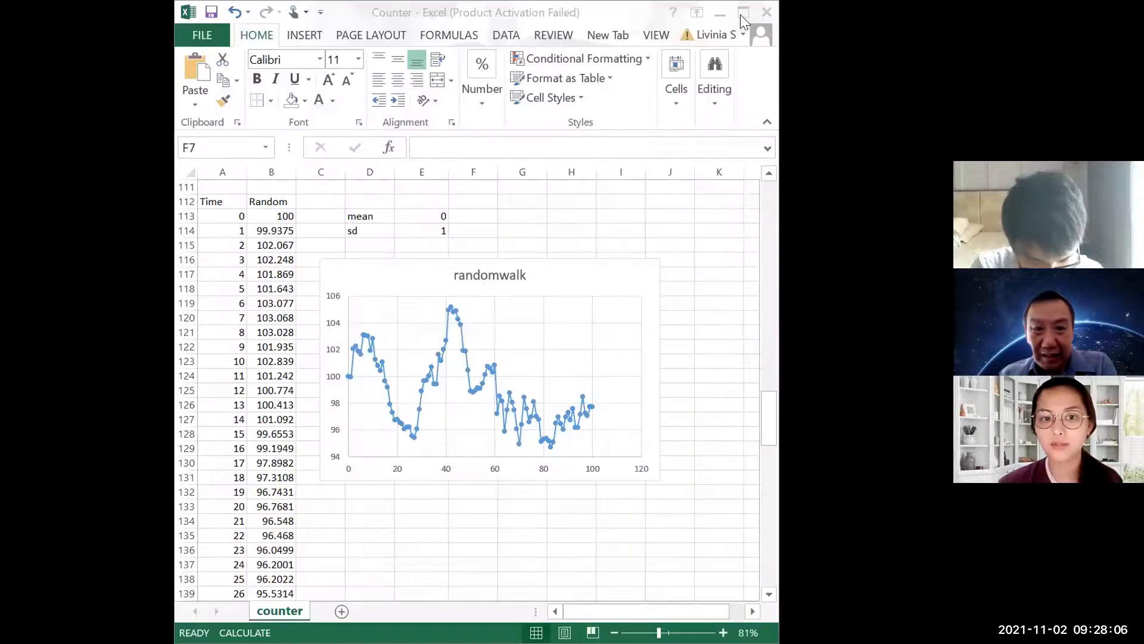
Recalculate the random walk block starting at row 112 of the counter sheet a few times and examine the randomwalk chart
click(741, 13)
scroll(409, 474, down, 3)
scroll(224, 389, up, 7)
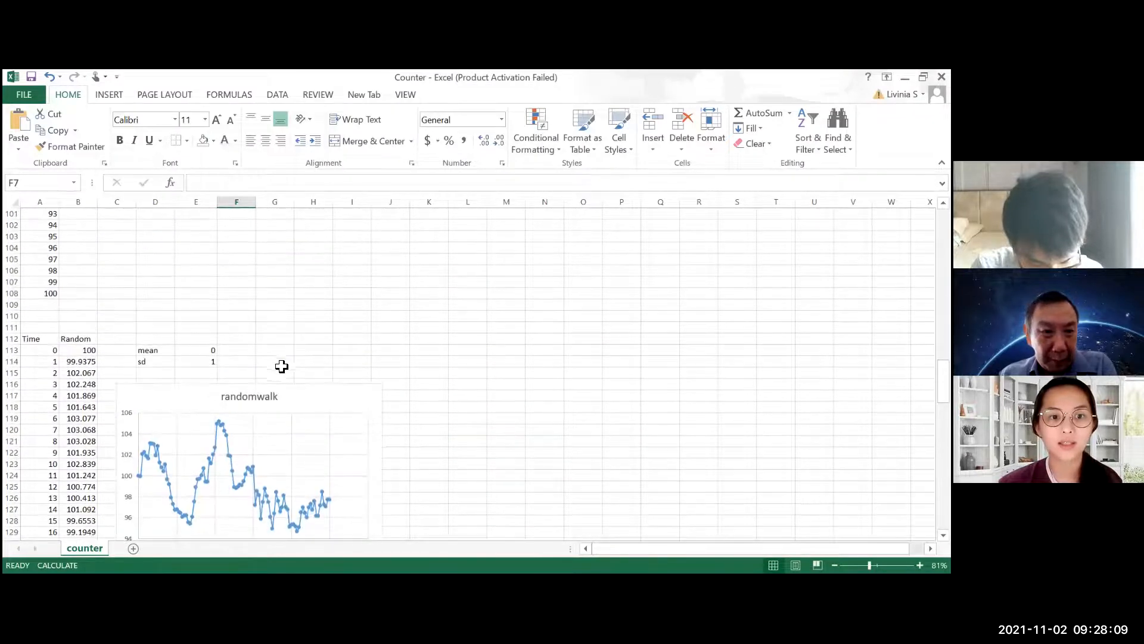
scroll(289, 373, down, 3)
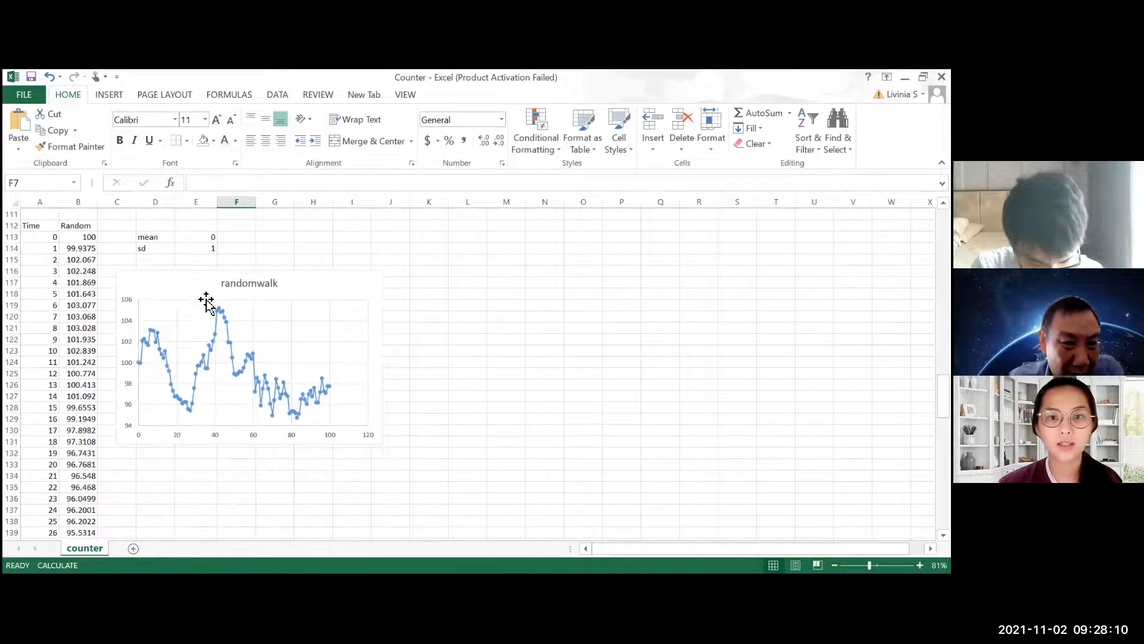
click(192, 258)
key(F9)
key(F9)
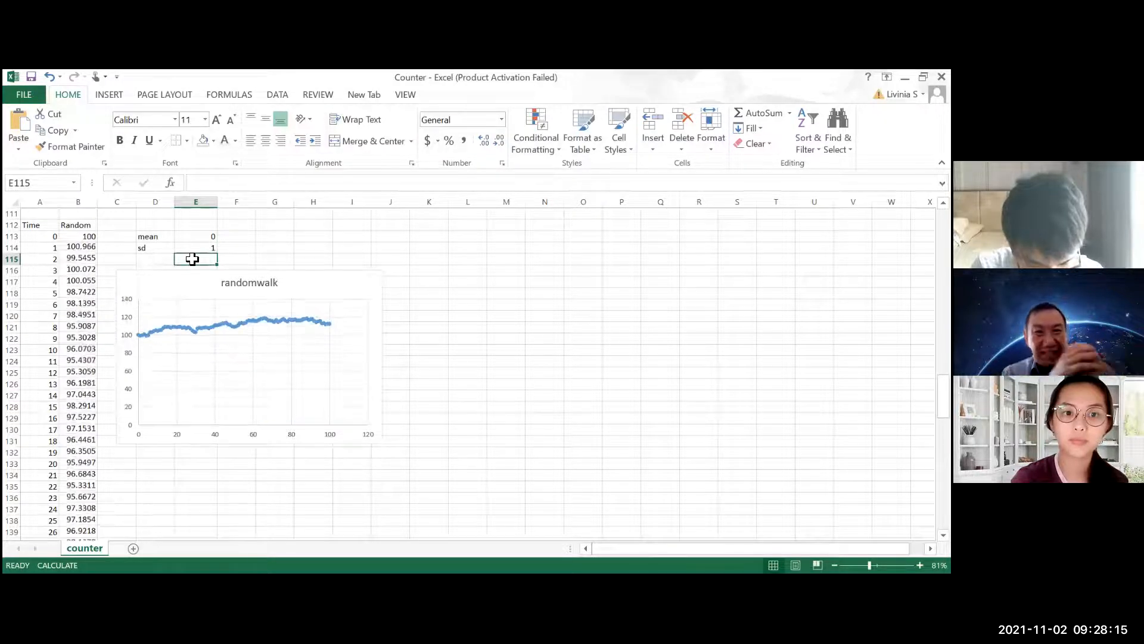
key(F9)
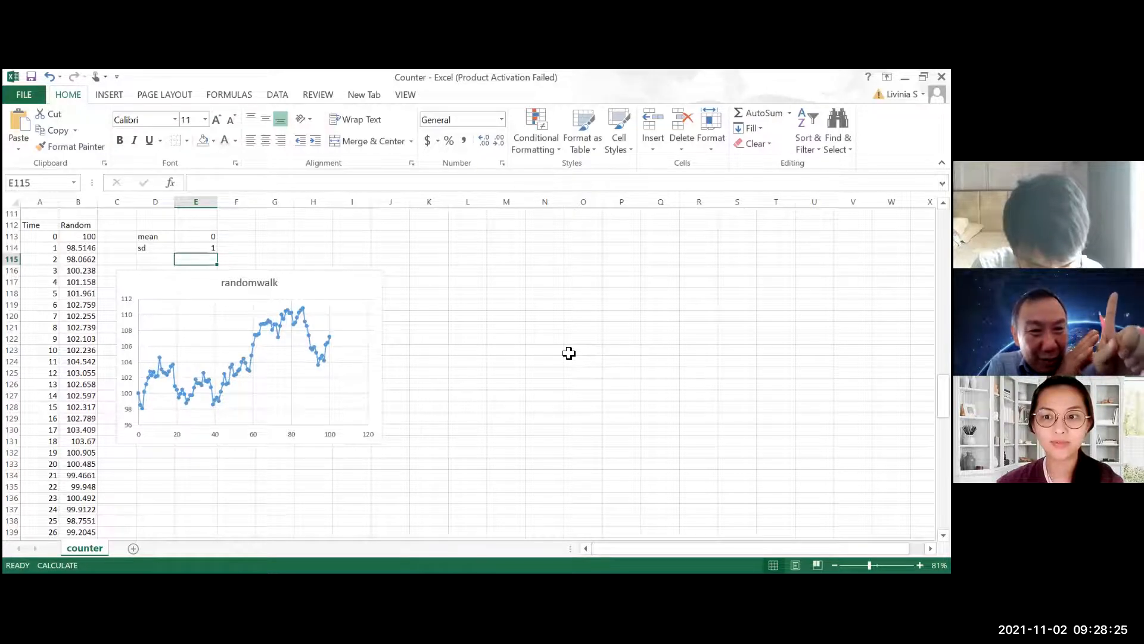
Replace the RANDBETWEEN formula in the Random cell D6 with =B114, the time 1 value of the random walk
scroll(435, 375, up, 20)
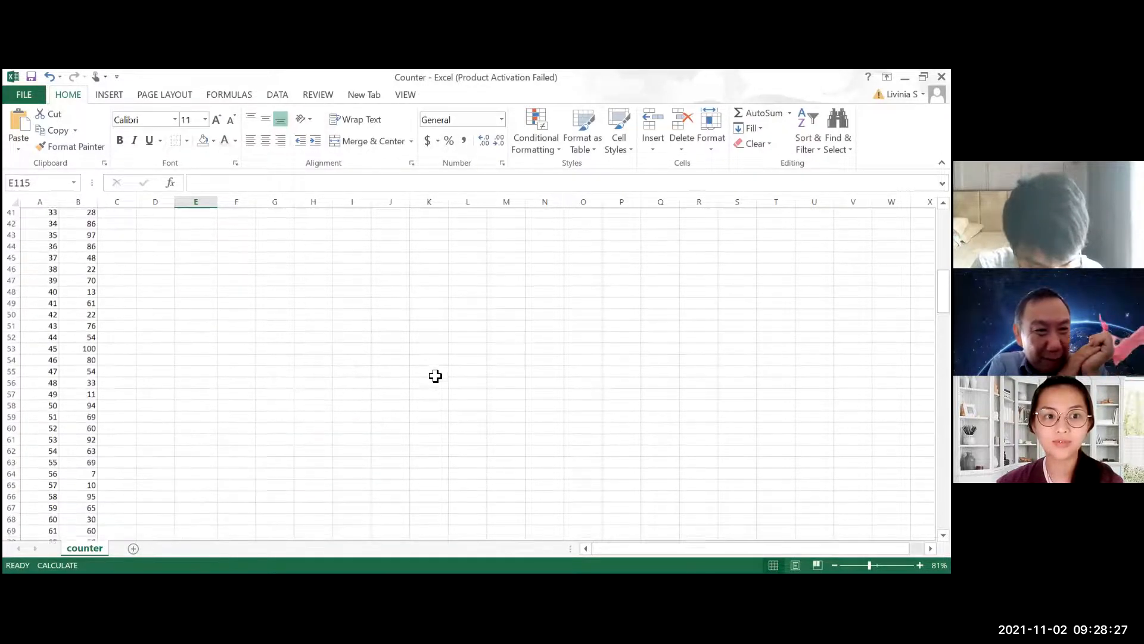
scroll(435, 376, up, 13)
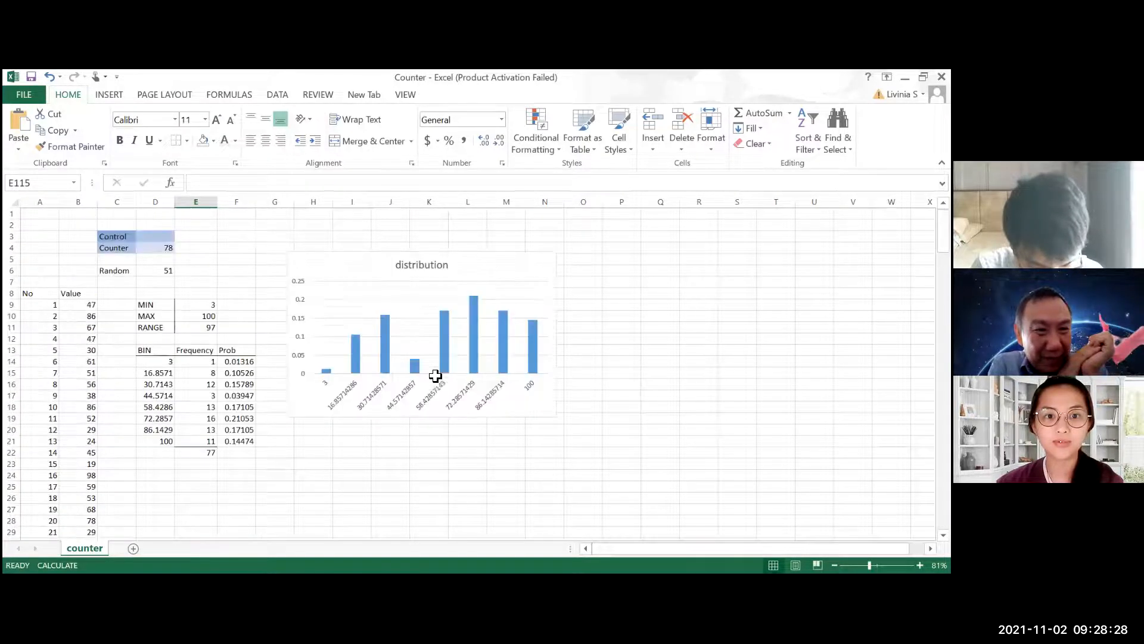
click(167, 250)
click(168, 272)
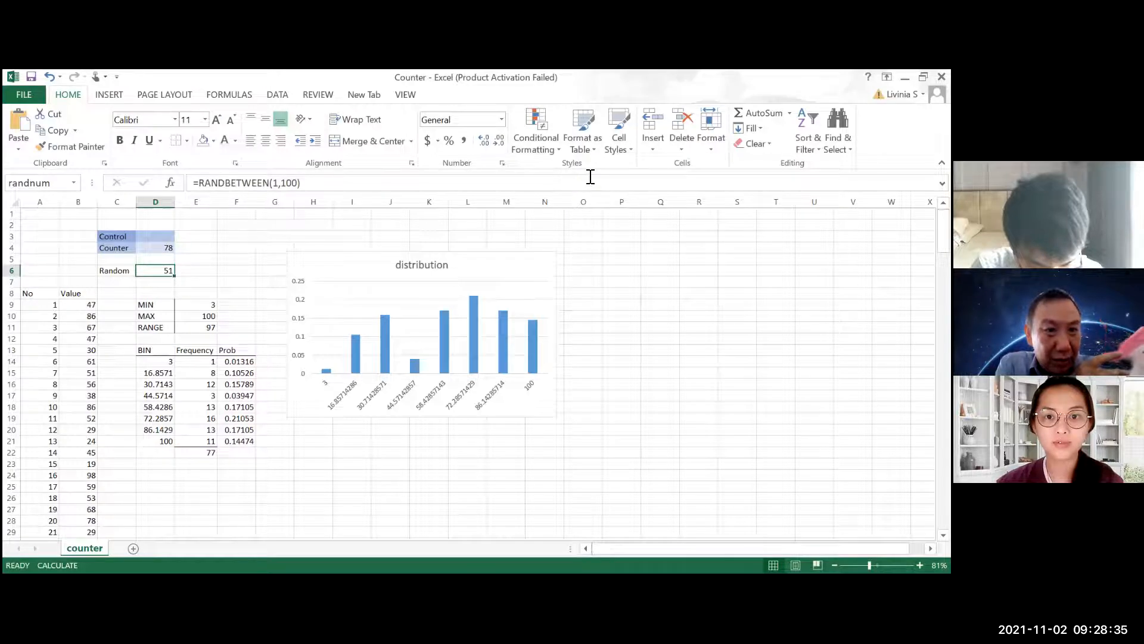
click(304, 192)
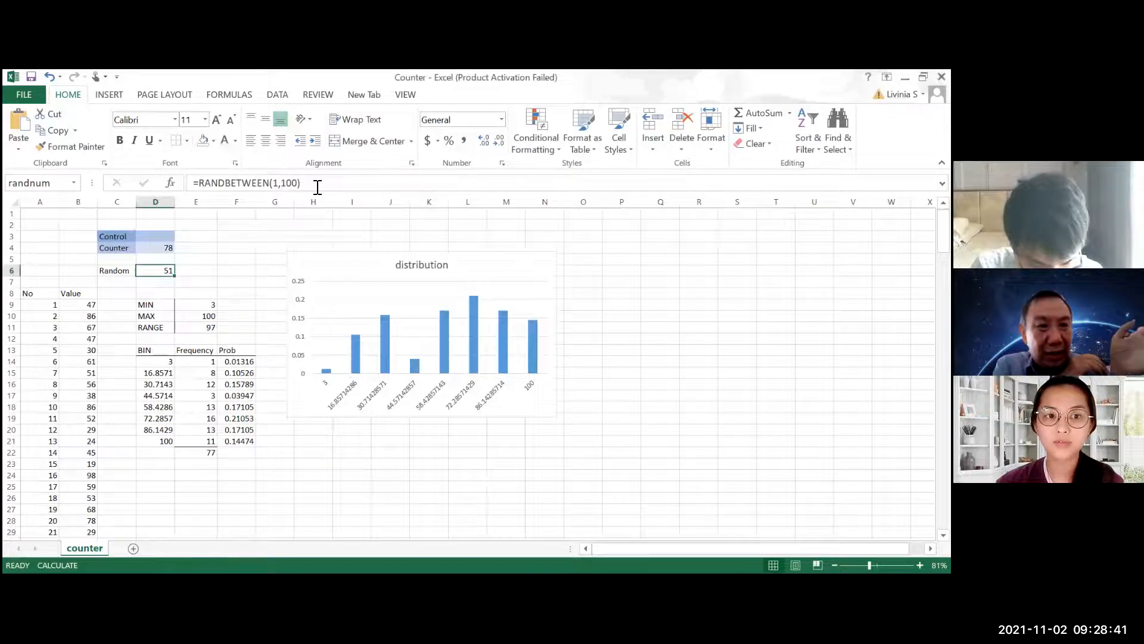
click(293, 185)
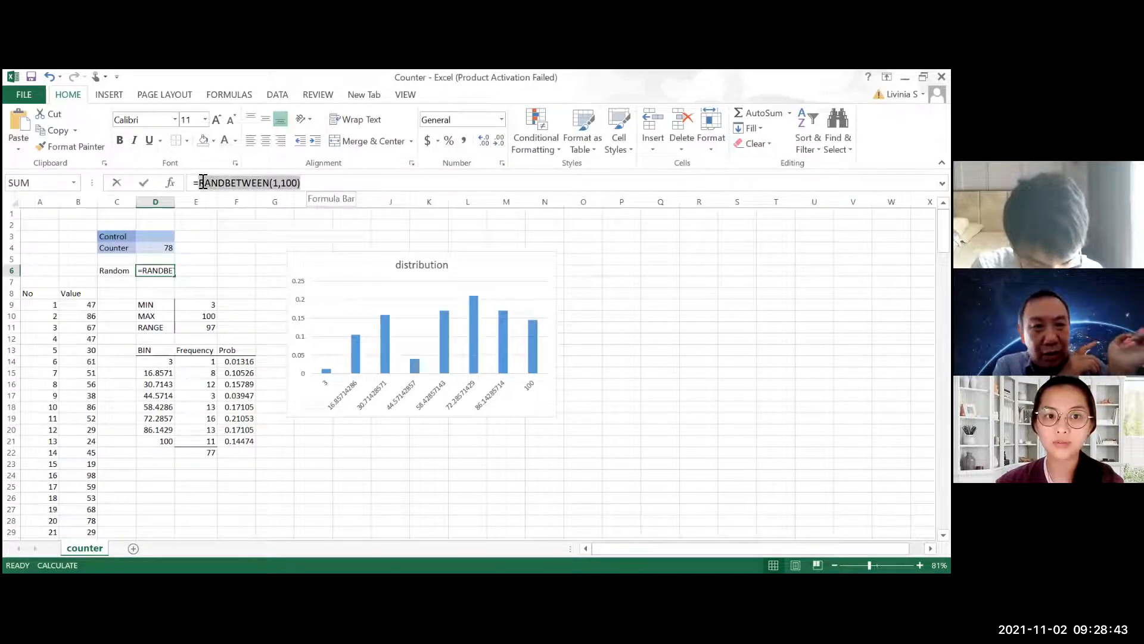
click(203, 182)
key(BackSpace)
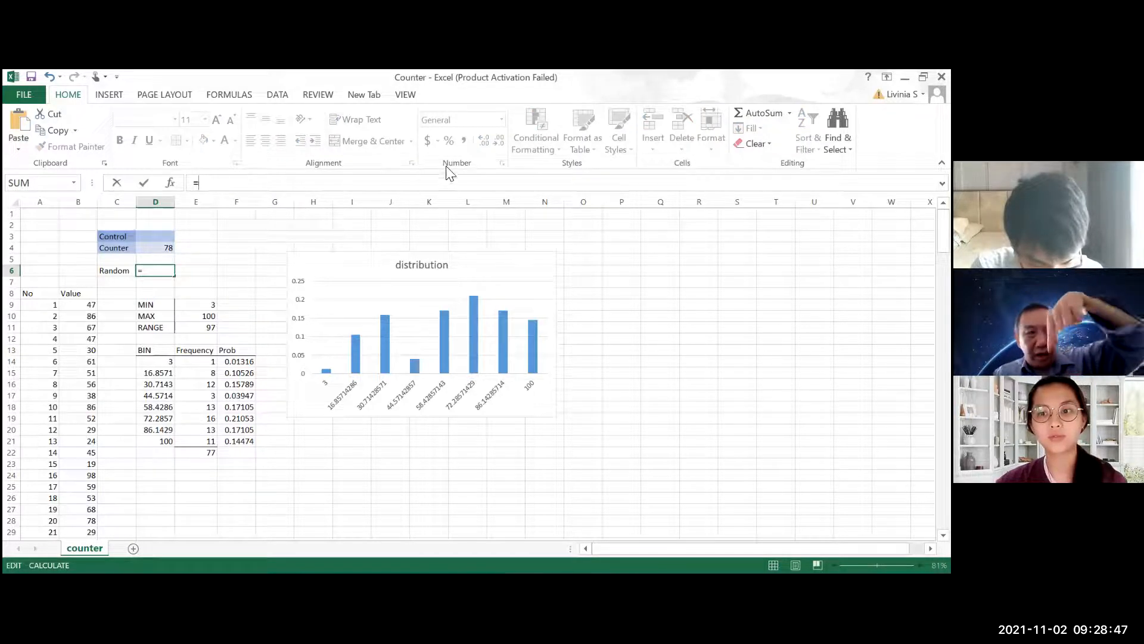
scroll(275, 263, down, 20)
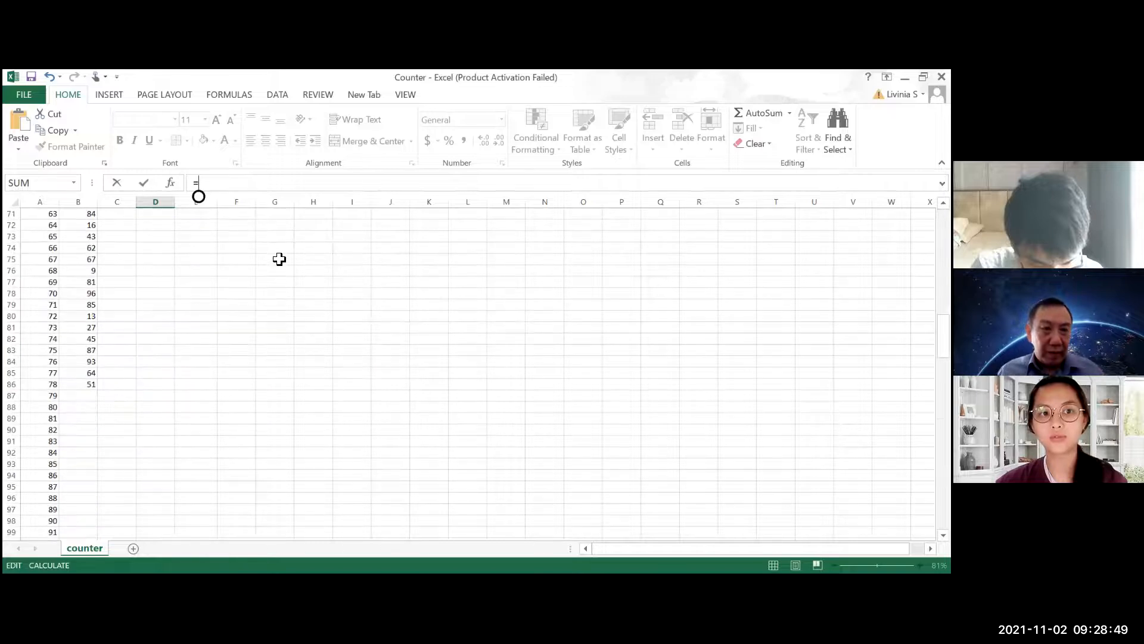
scroll(279, 259, up, 13)
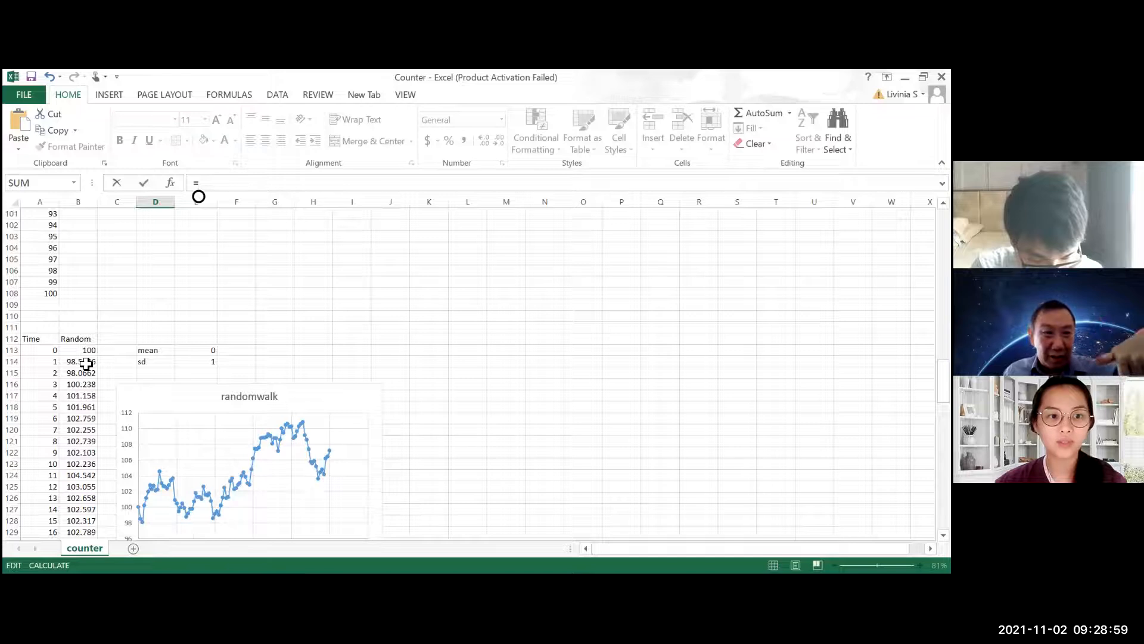
click(87, 363)
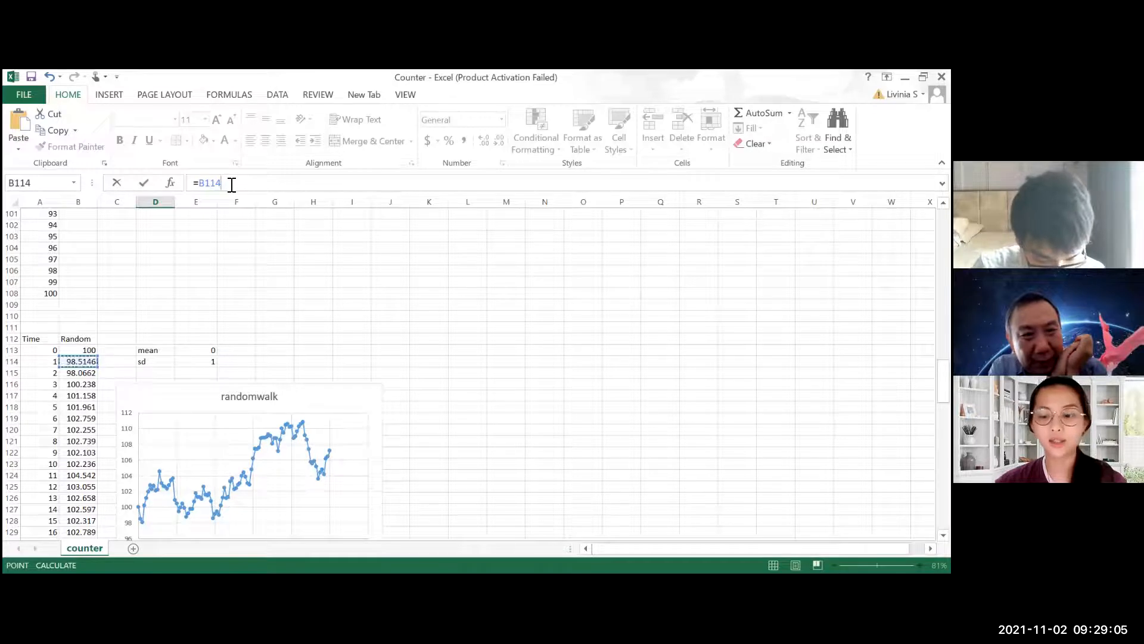
key(Escape)
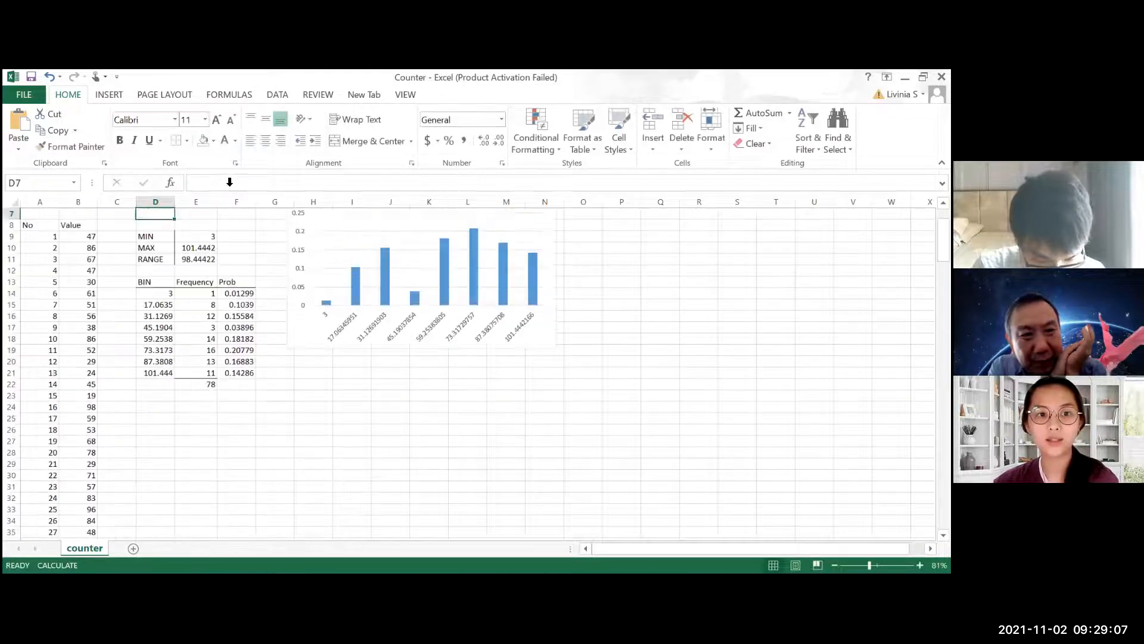
scroll(217, 256, up, 2)
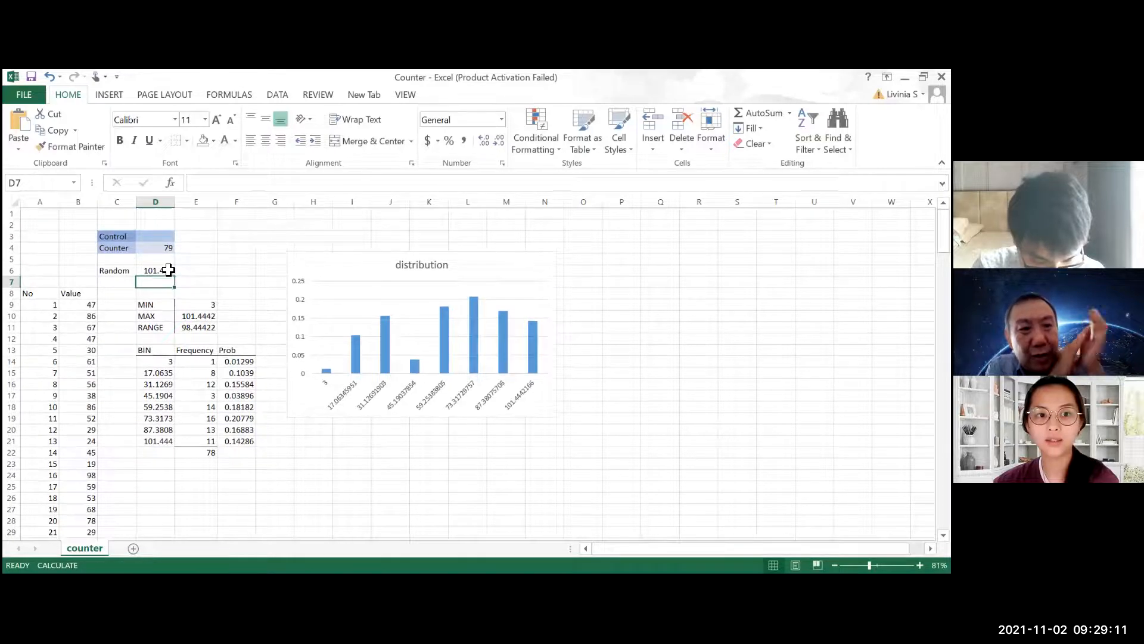
click(167, 271)
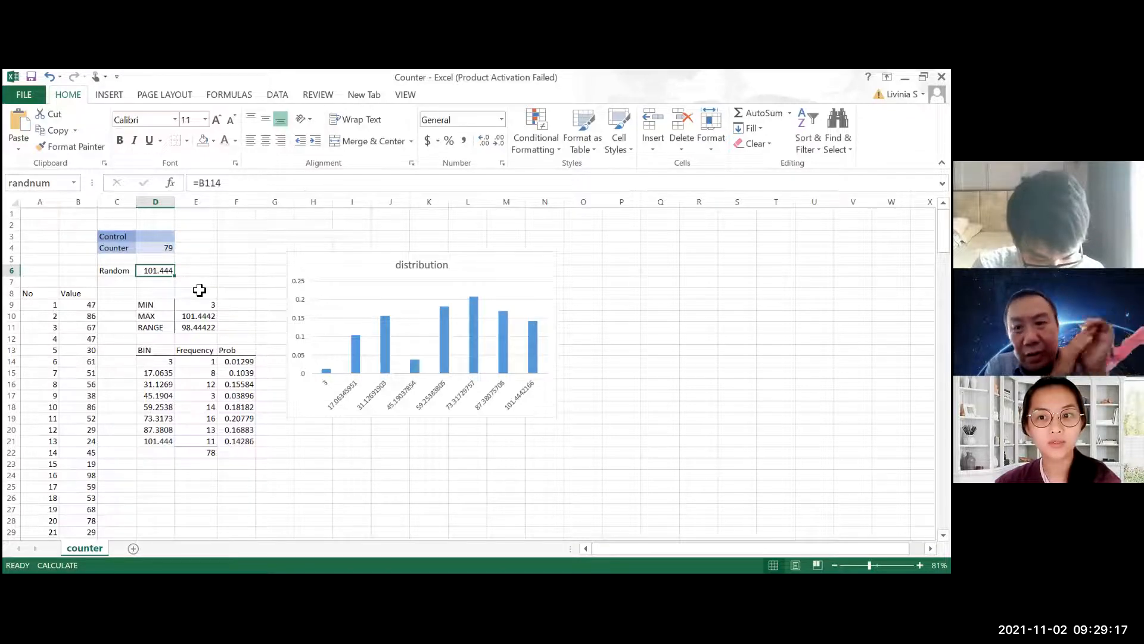
Reset the counter by entering "a" in the Control cell D3, and clear that cell to restart the simulation
click(167, 235)
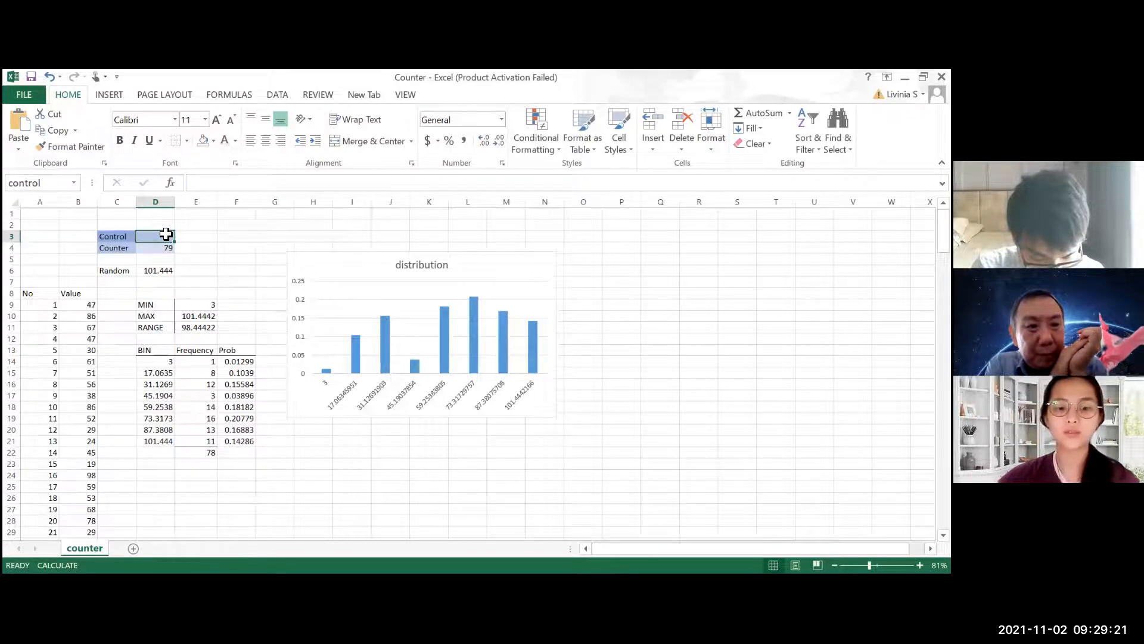
text(a)
key(Return)
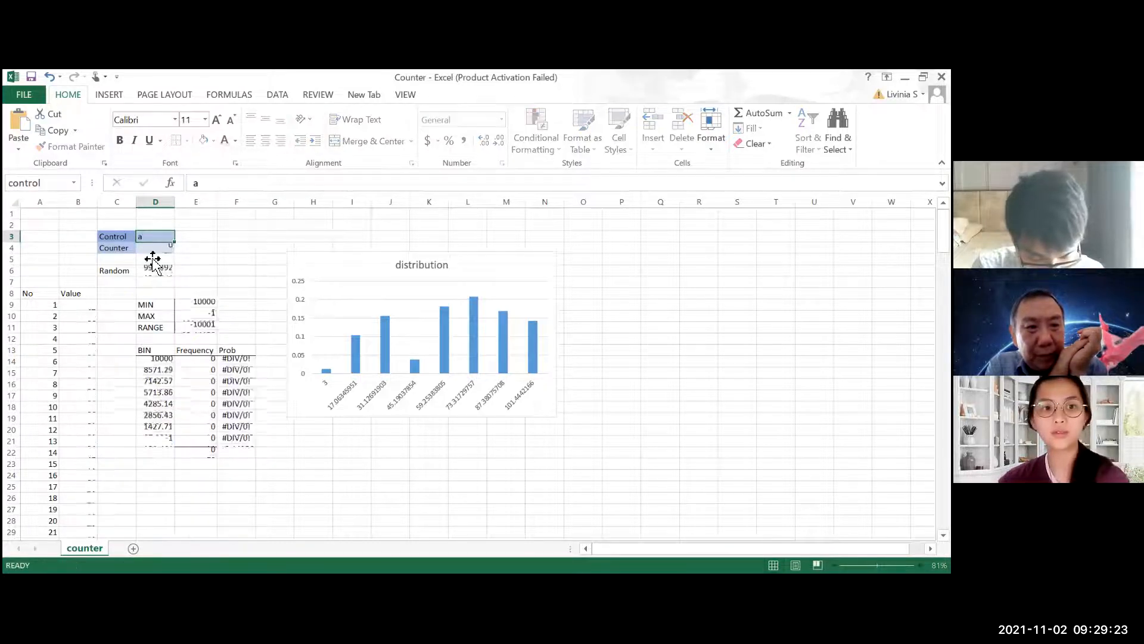
click(169, 234)
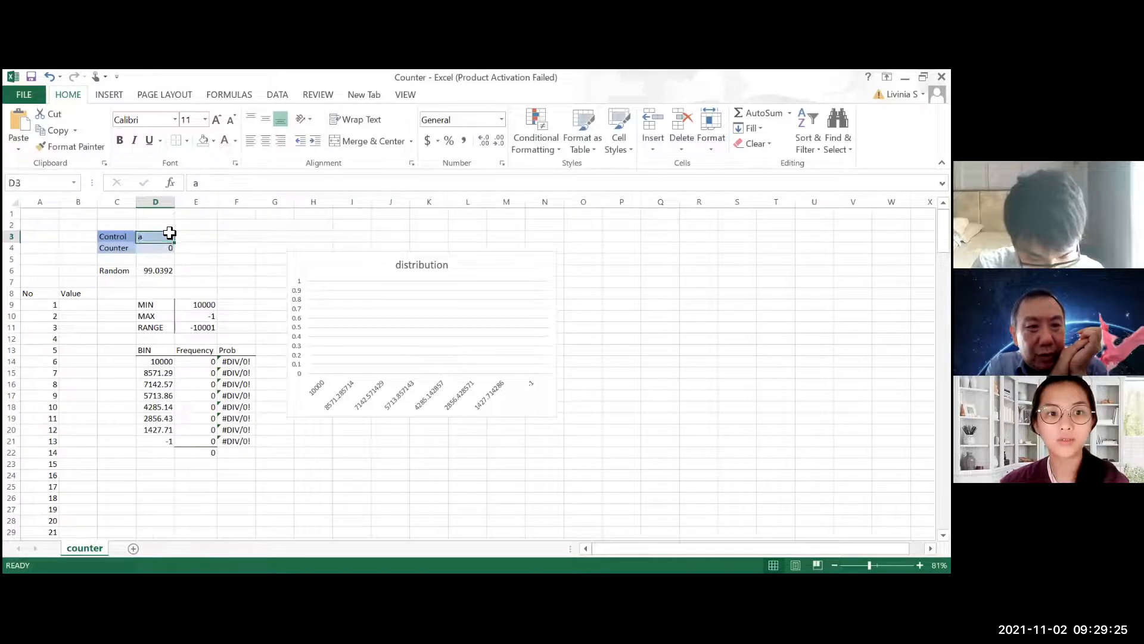
key(Delete)
key(Down)
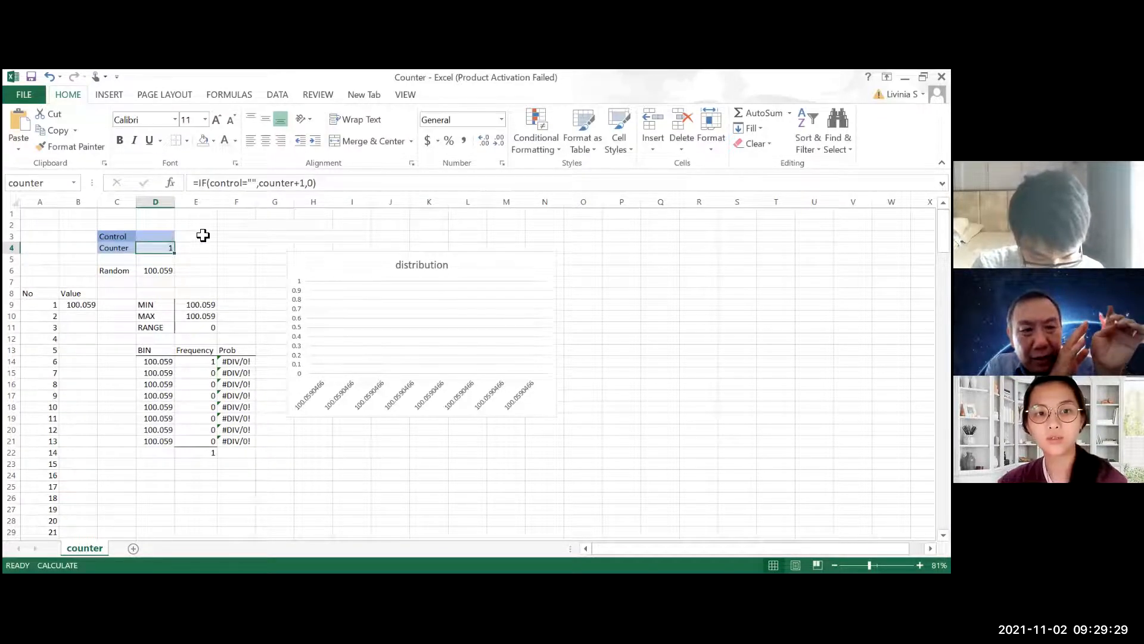
Recalculate repeatedly until the counter reaches 76, filling the Value column with time 1 samples, and examine the distribution chart
key(F9)
key(F9)
key(F9)
key(F9)
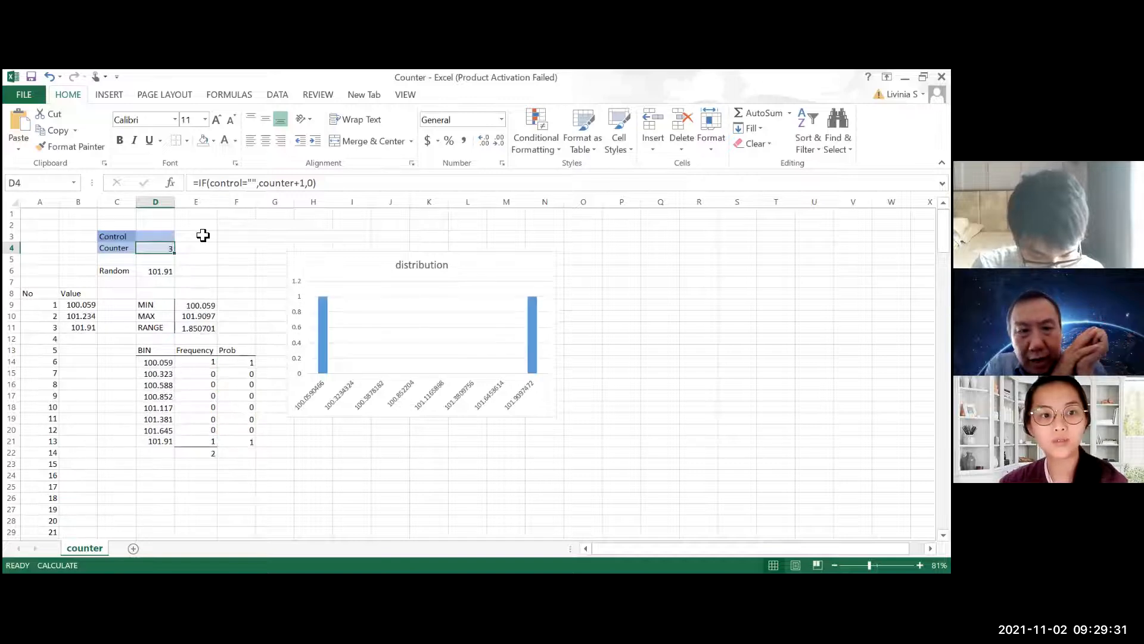
key(F9)
key(F9)
key(F9)
key(F9)
key(F9)
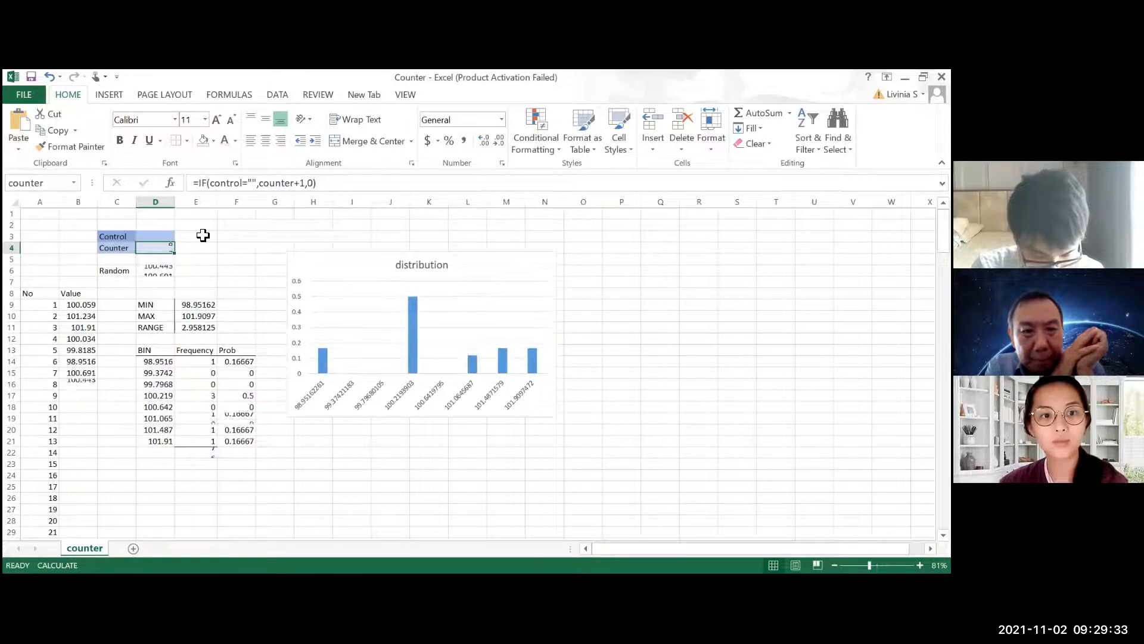
key(F9)
key(F9)
key(F9)
key(F9)
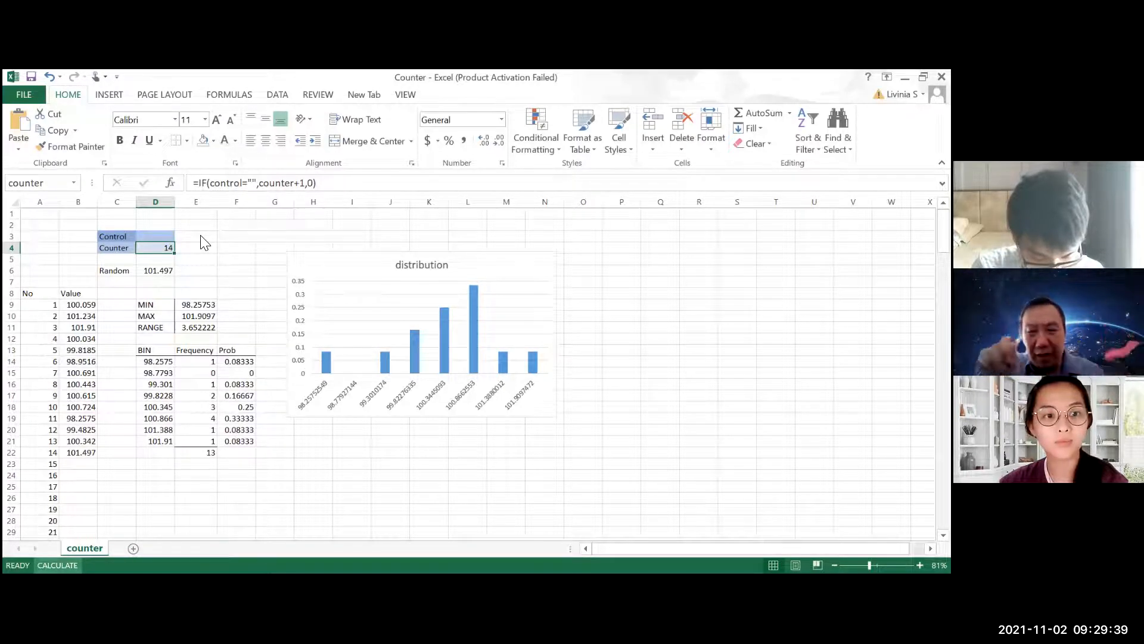
key(F9)
key(F9)
key(F9)
key(F9)
key(F9)
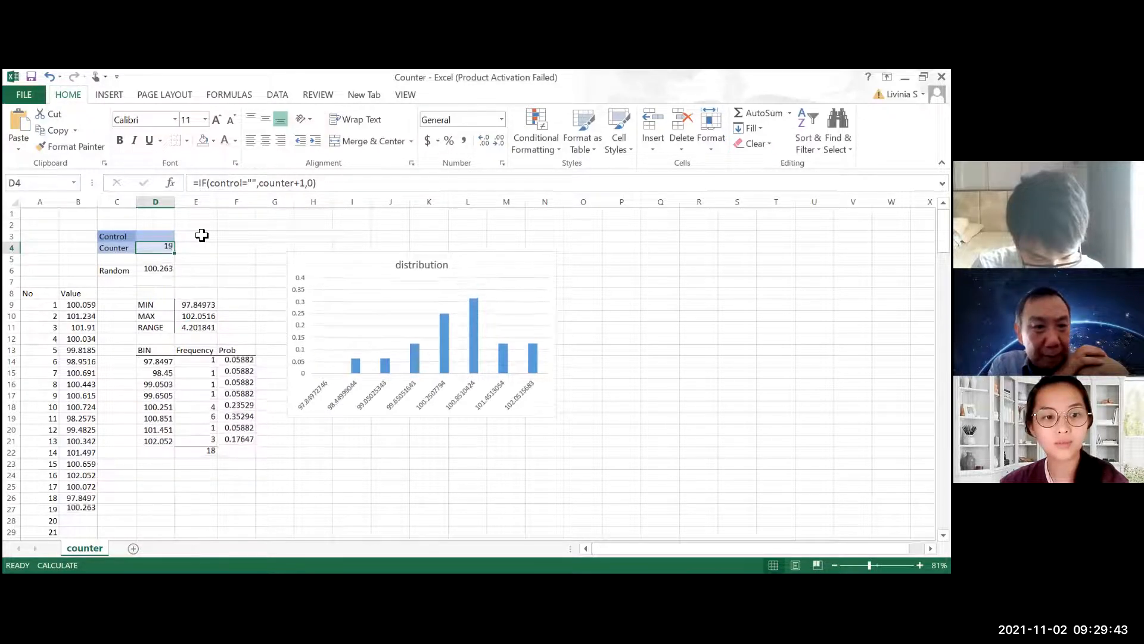
key(F9)
key(F9)
key(F9)
key(F9)
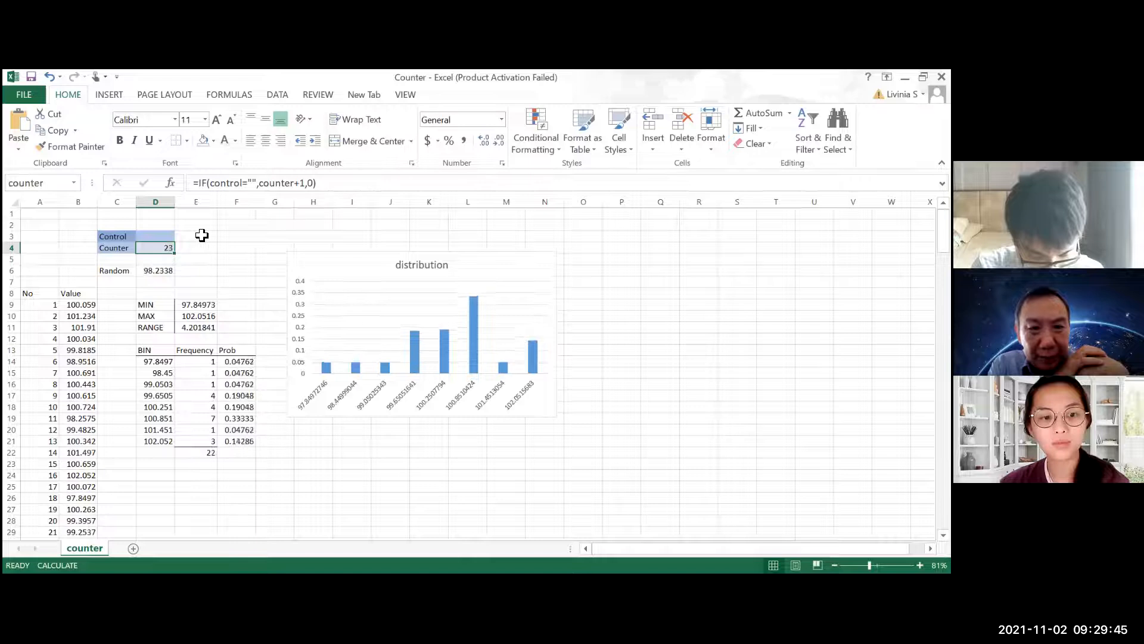
key(F9)
key(F9)
key(F9)
key(F9)
key(F9)
key(F9)
key(F9)
key(F9)
key(F9)
key(F9)
key(F9)
key(F9)
key(F9)
key(F9)
key(F9)
key(F9)
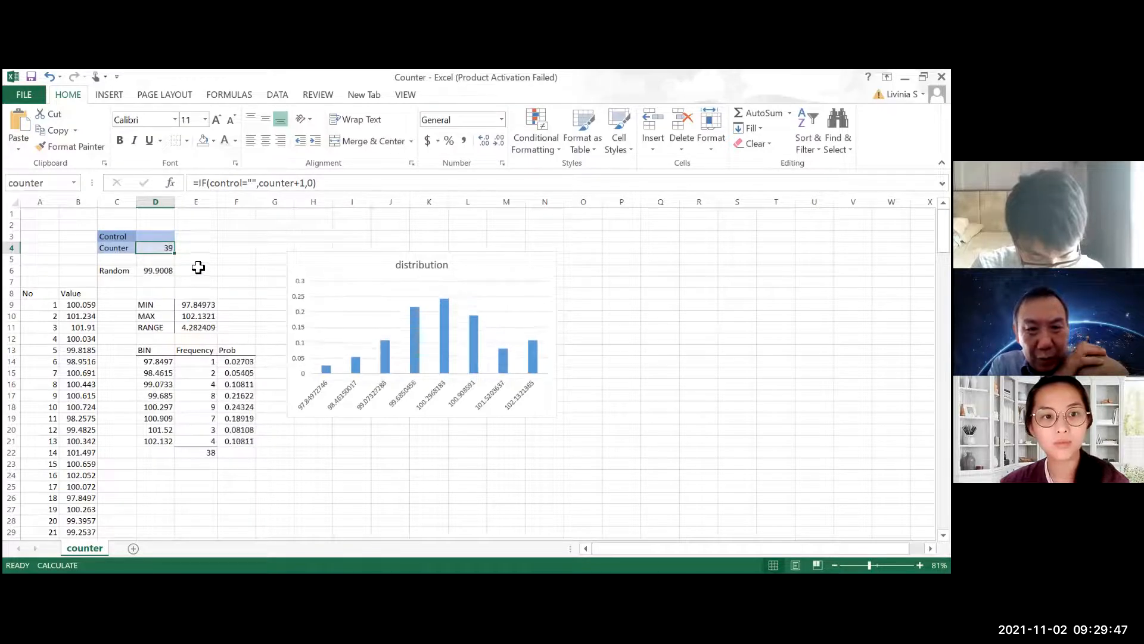
key(F9)
key(F9)
key(F9)
key(F9)
key(F9)
key(F9)
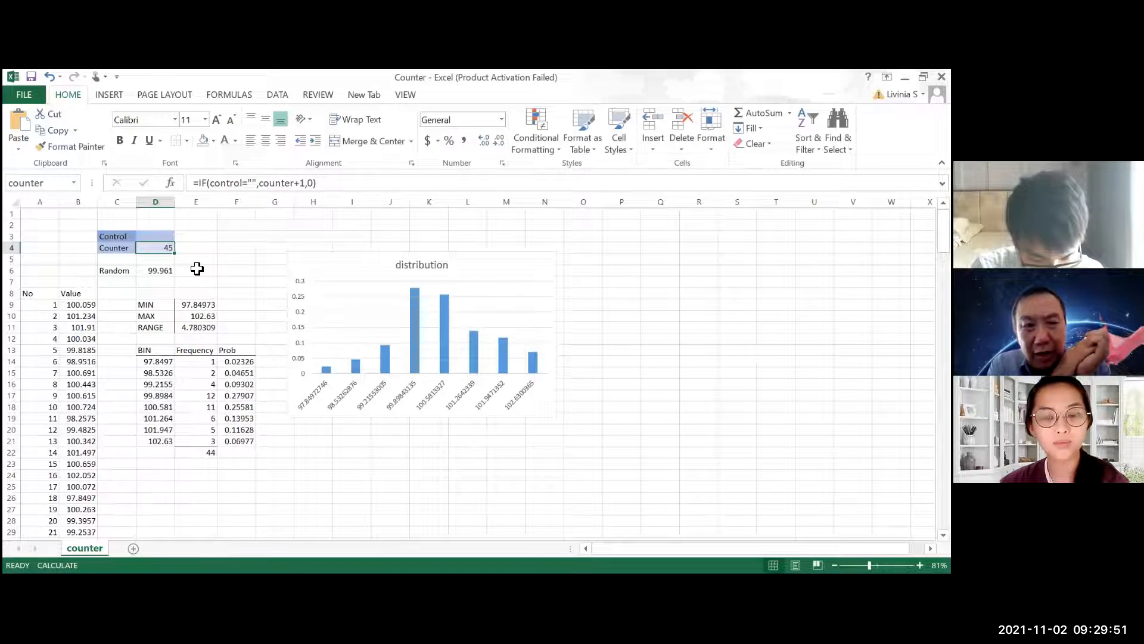
key(F9)
key(F9)
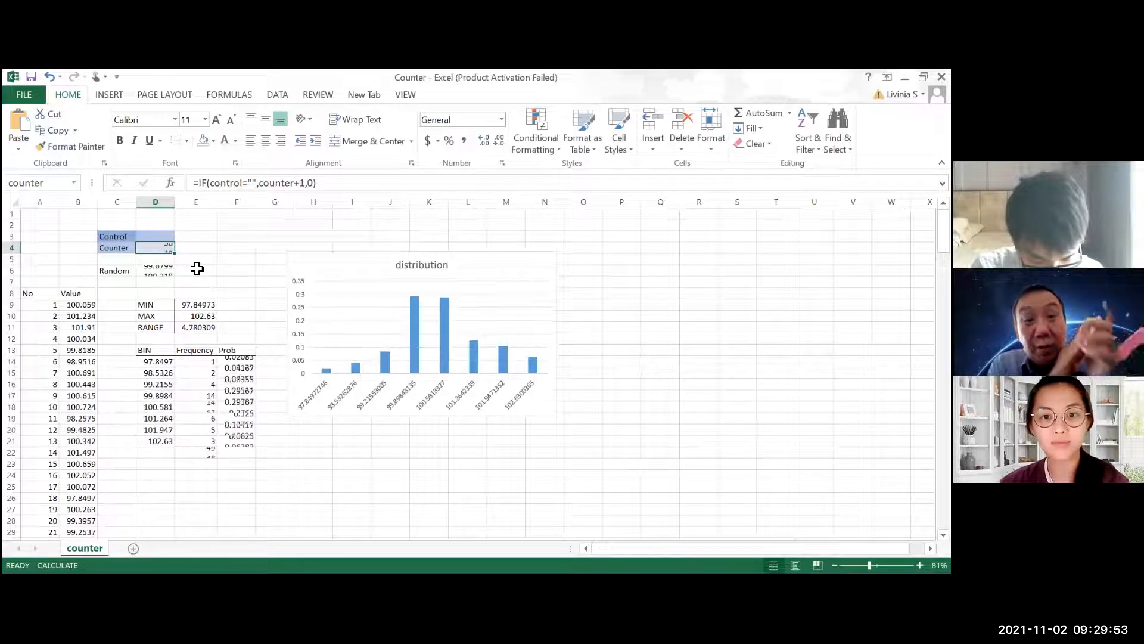
key(F9)
key(F9)
key(F9)
key(F9)
key(F9)
key(F9)
key(F9)
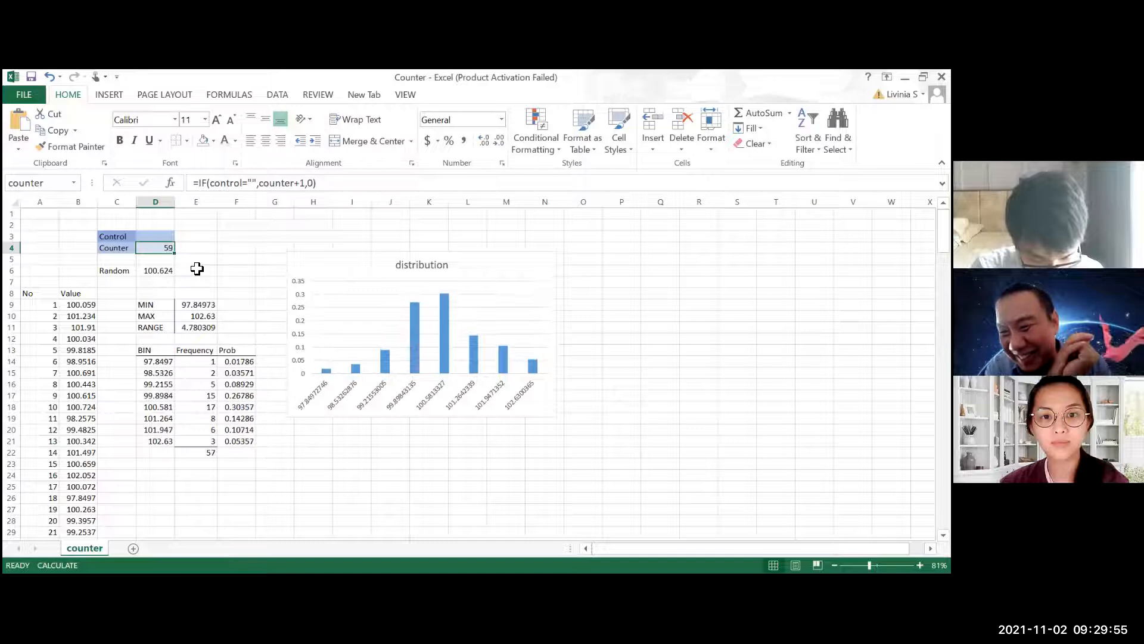
key(F9)
key(F9)
key(F9)
key(F9)
key(F9)
key(F9)
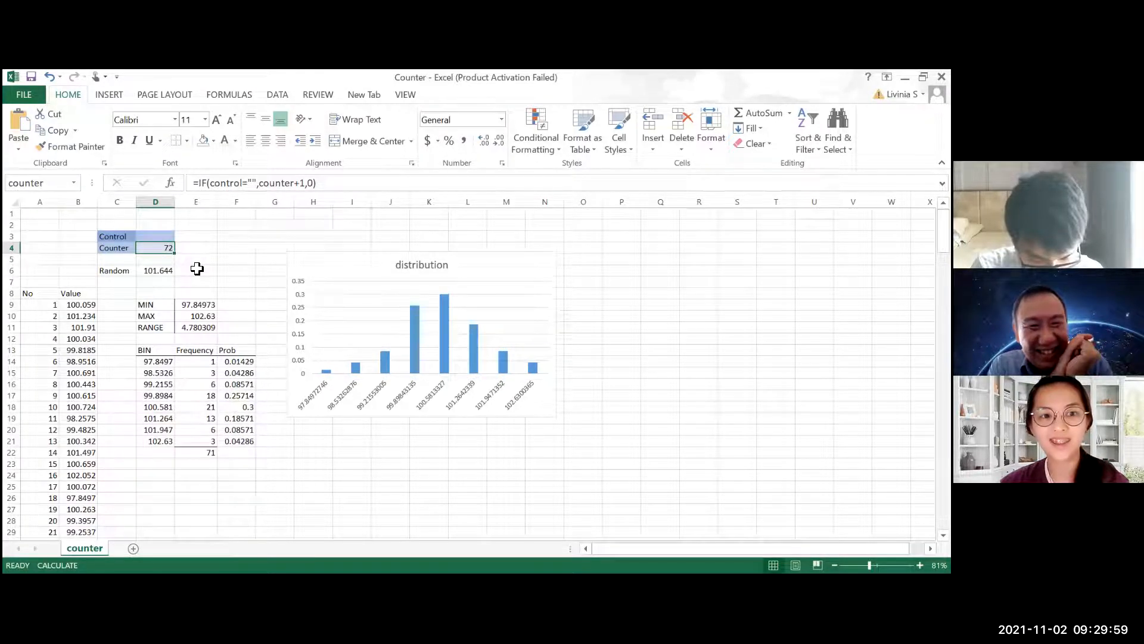
key(F9)
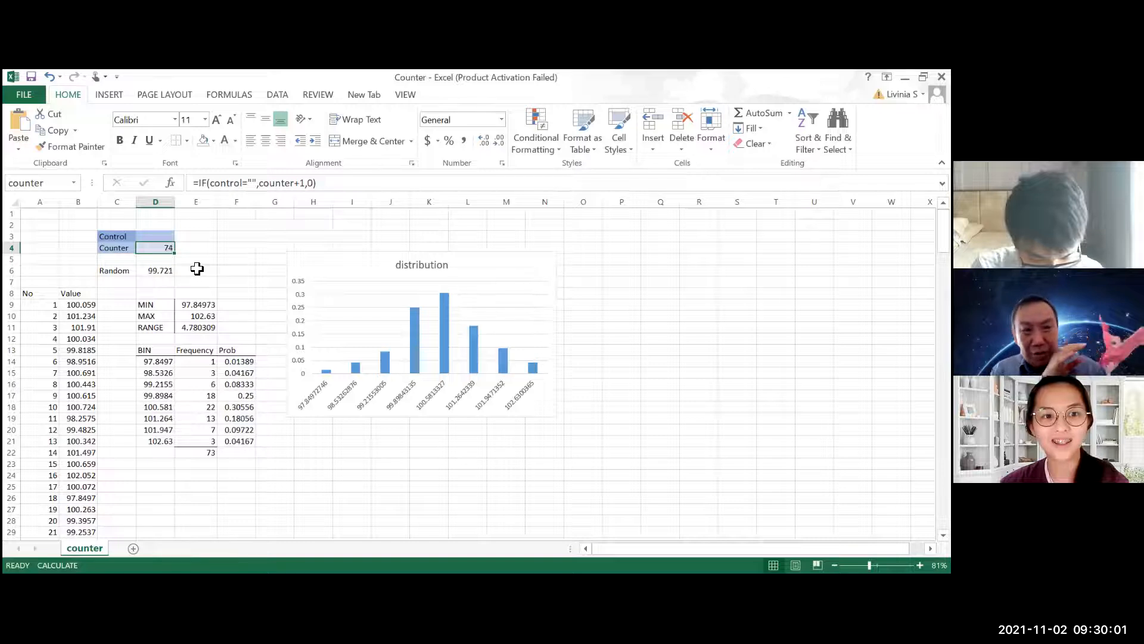
scroll(197, 270, down, 20)
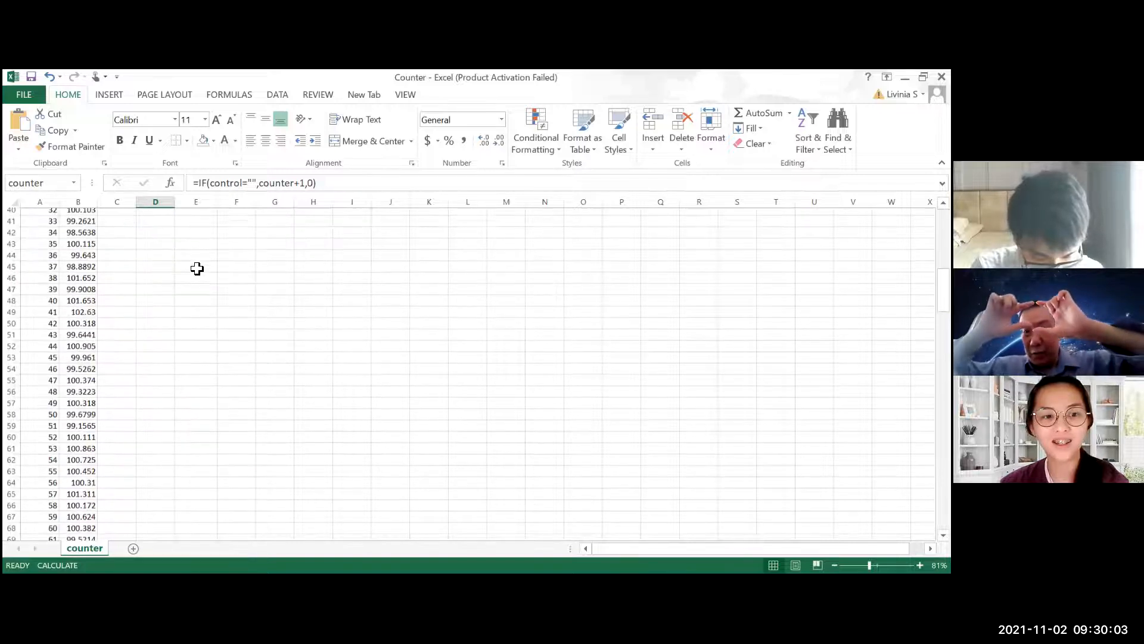
scroll(197, 269, up, 20)
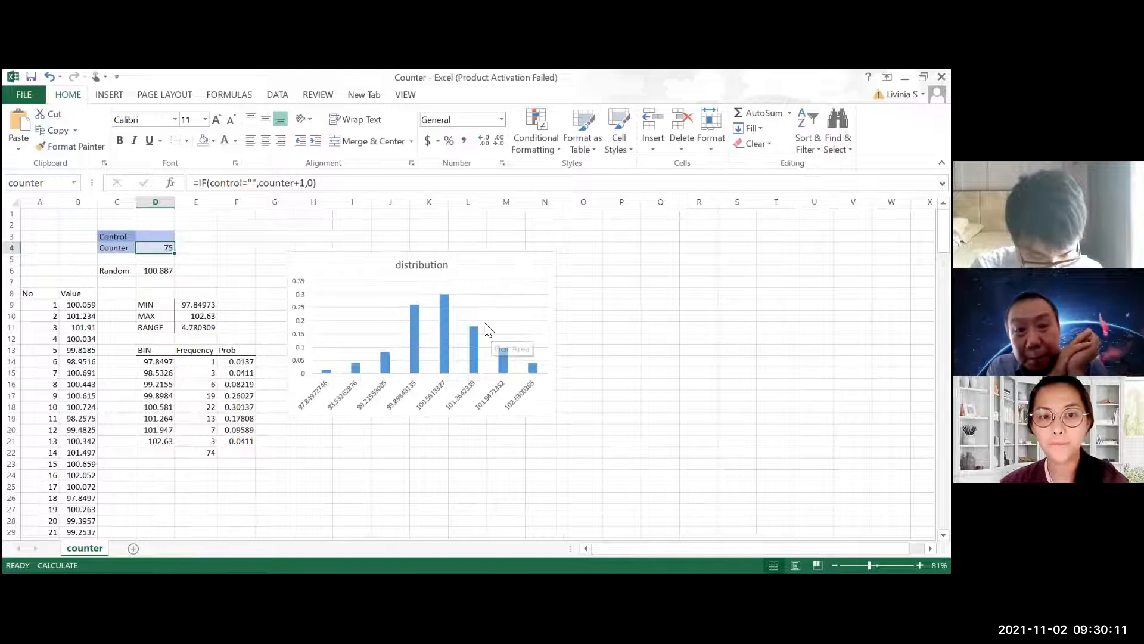
key(F9)
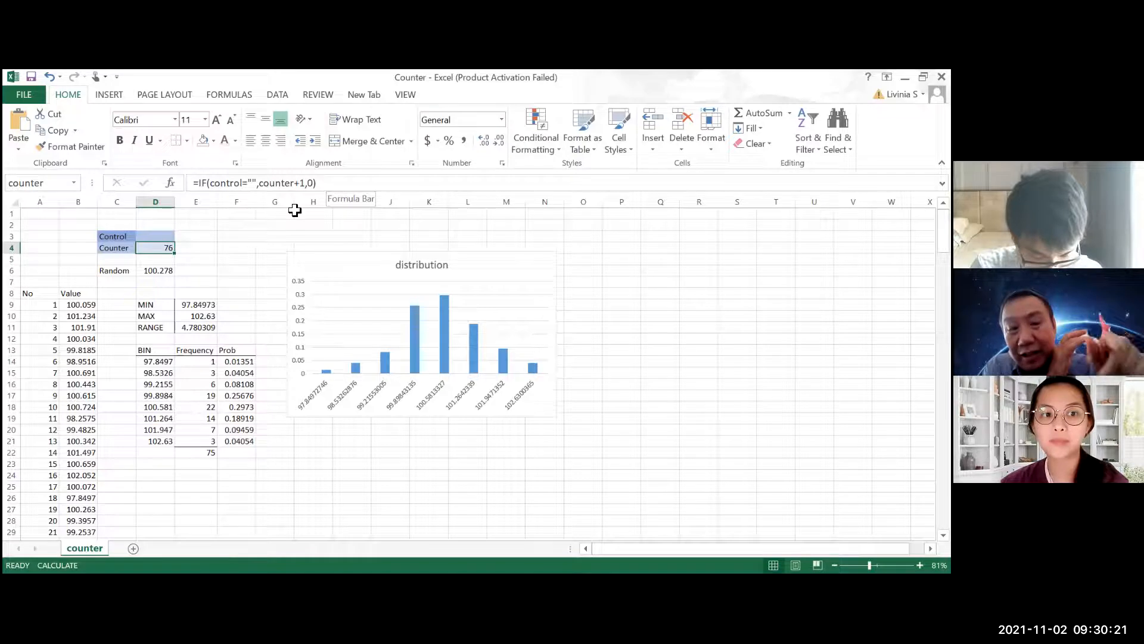
Check the reference in the Random cell D6 and look further down the sheet towards the random walk data
click(152, 271)
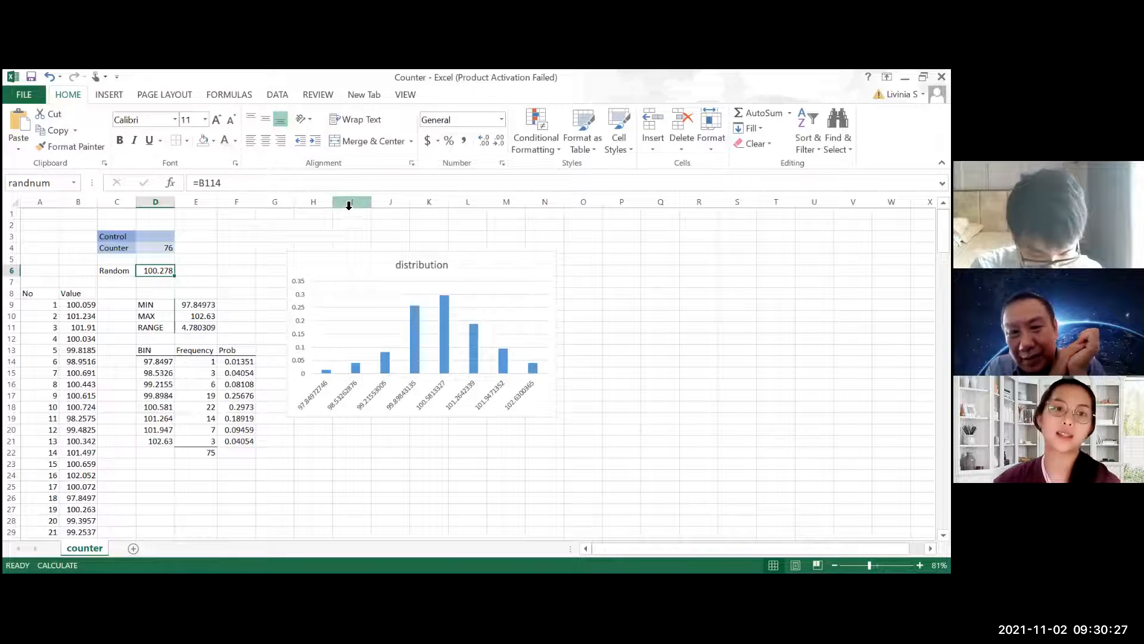
scroll(465, 301, down, 3)
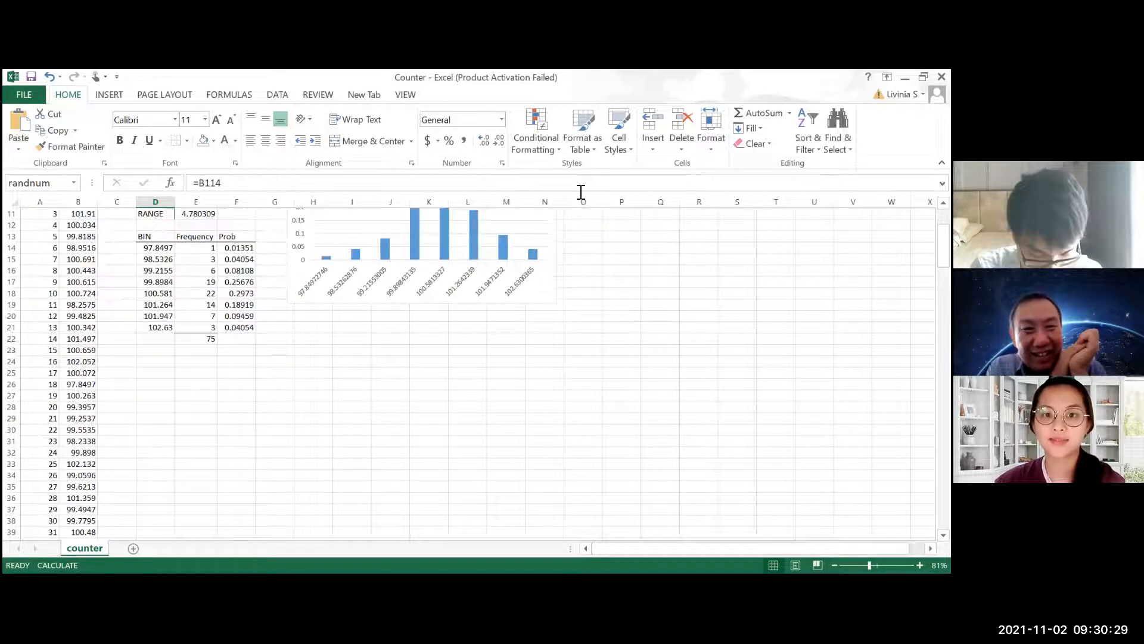
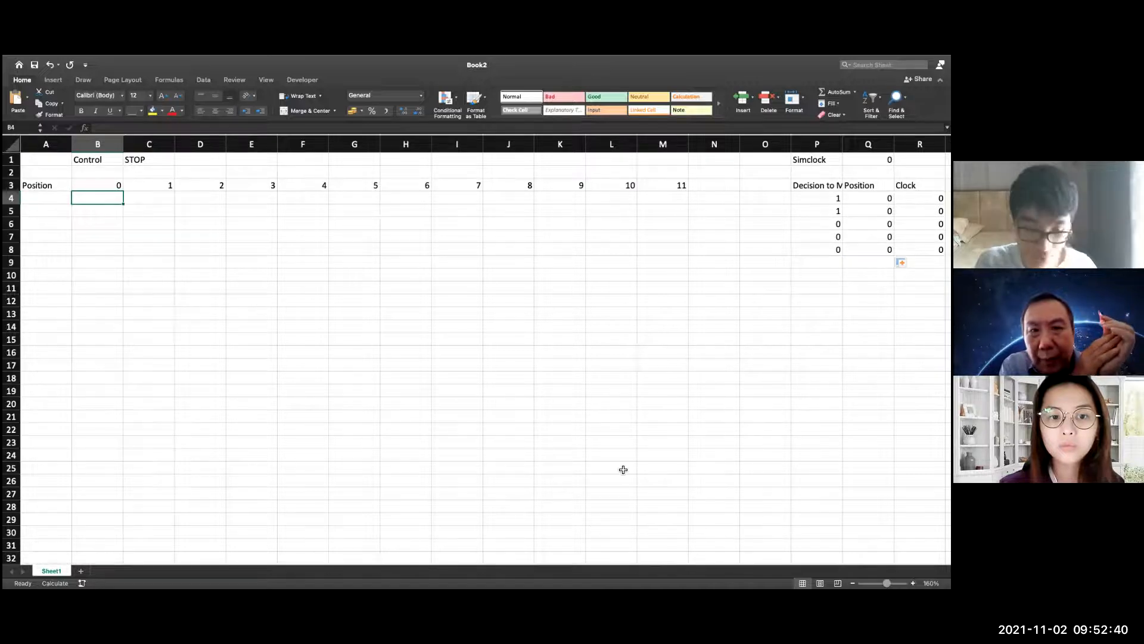
Clear the Control cell C1 and recalculate repeatedly until the Simclock reaches 6
scroll(480, 562, right, 1)
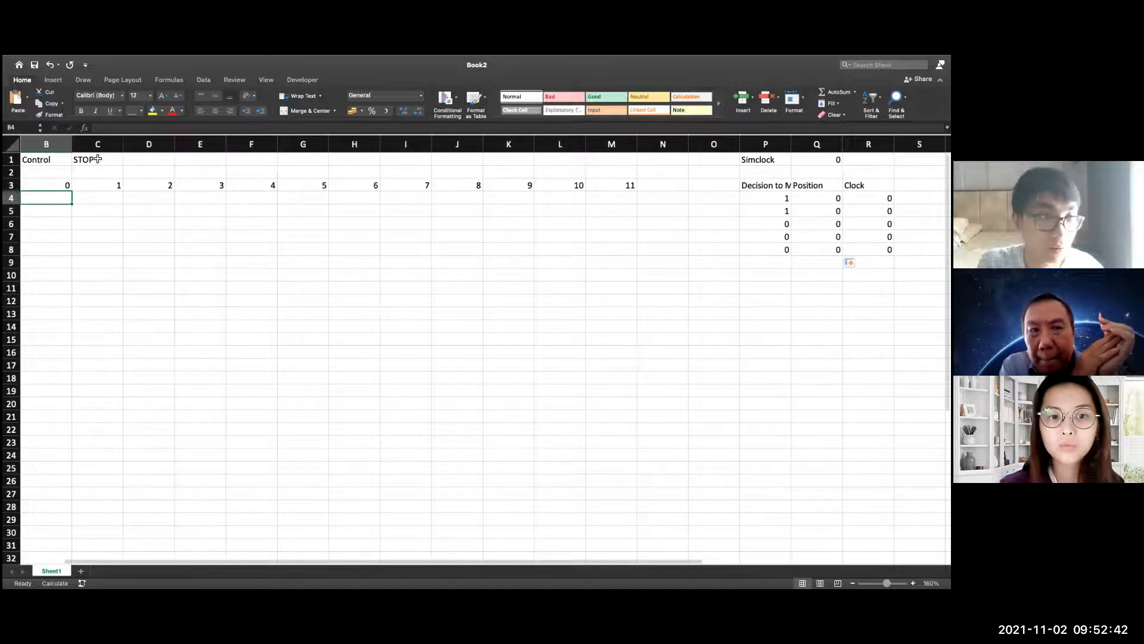
click(113, 158)
key(Delete)
click(327, 300)
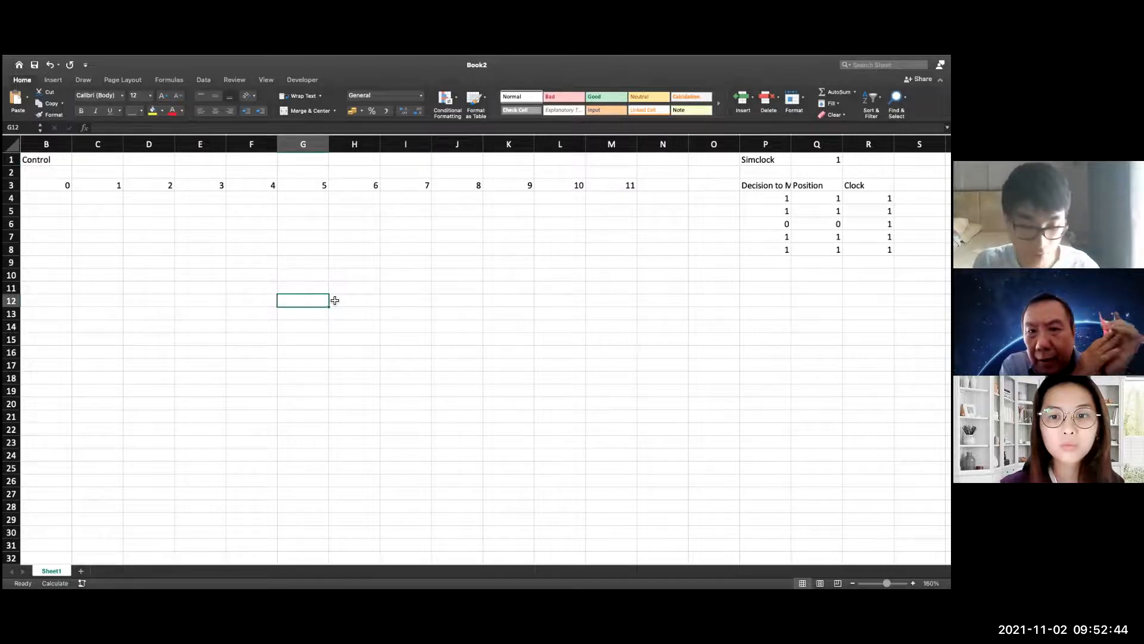
key(F9)
key(F9)
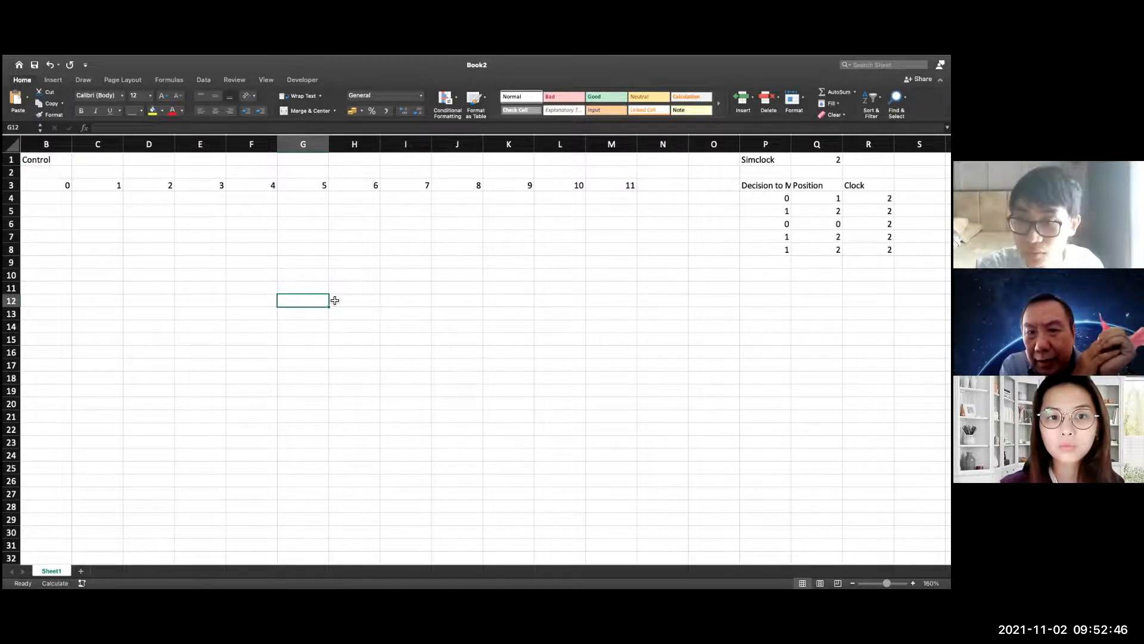
key(F9)
key(F9)
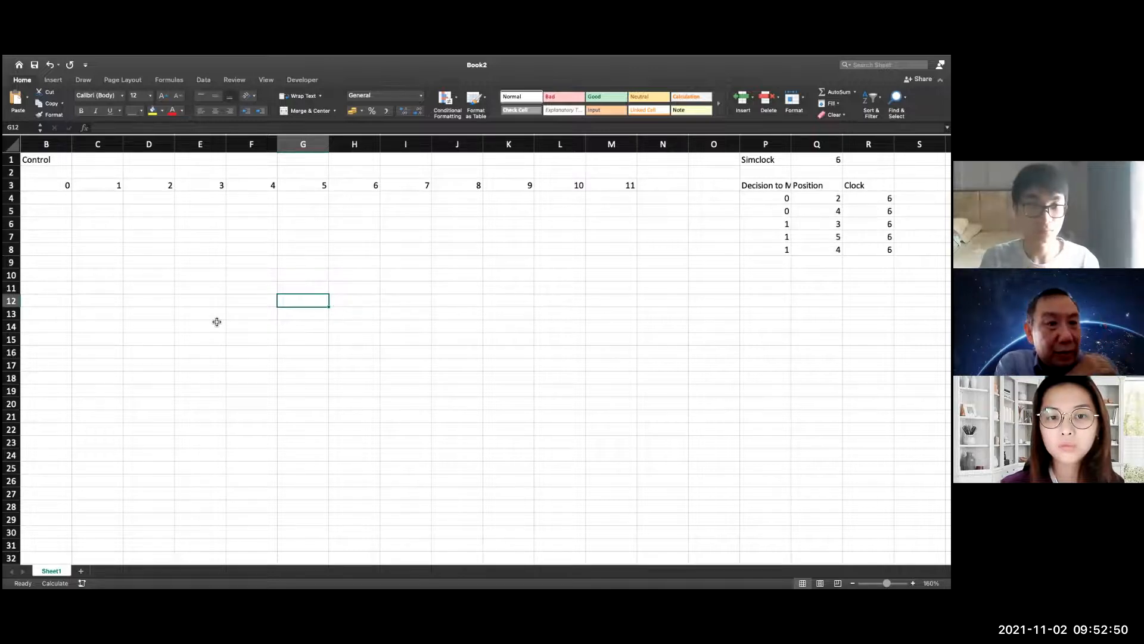
Enter "stop" in the Control cell C1 to reset the simulation clock and positions
drag(348, 561, 249, 555)
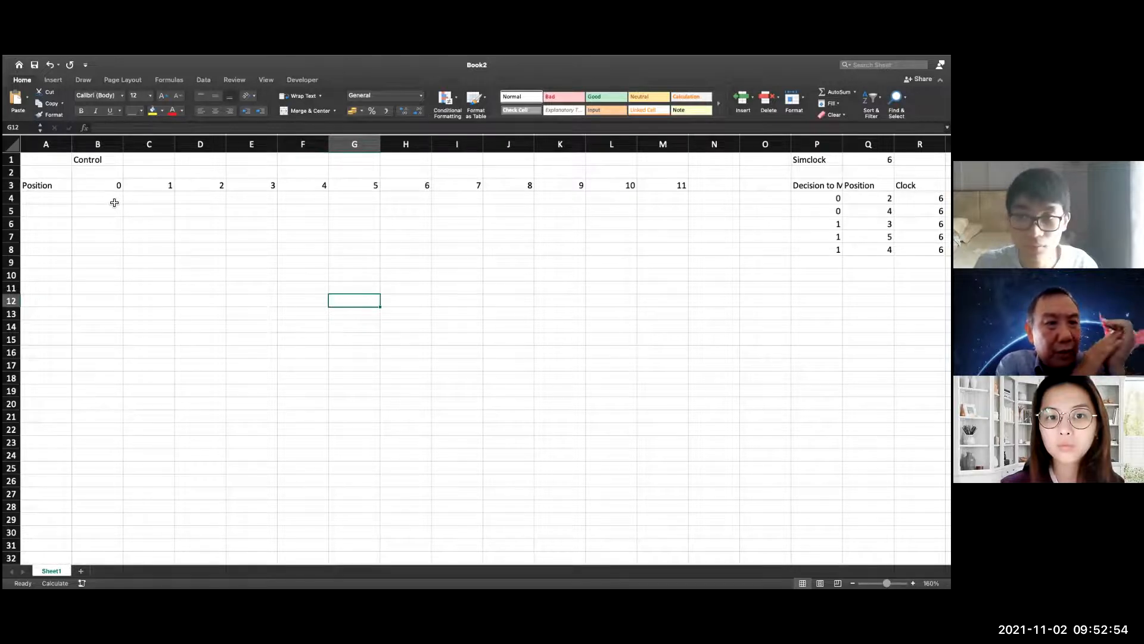
click(151, 165)
text(stop)
key(Return)
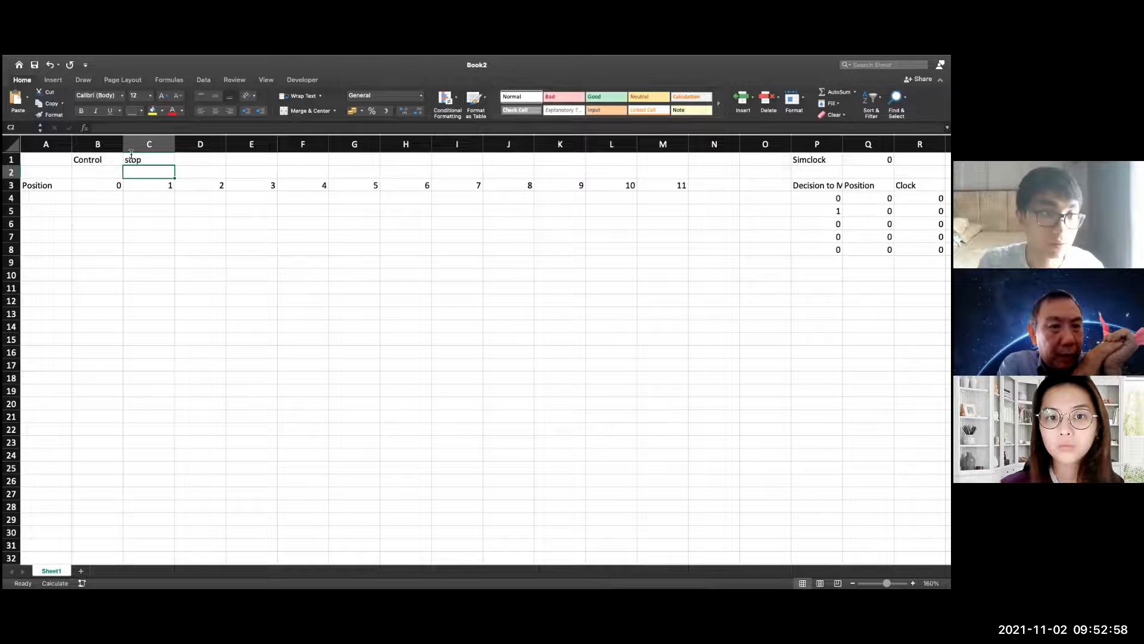
click(170, 254)
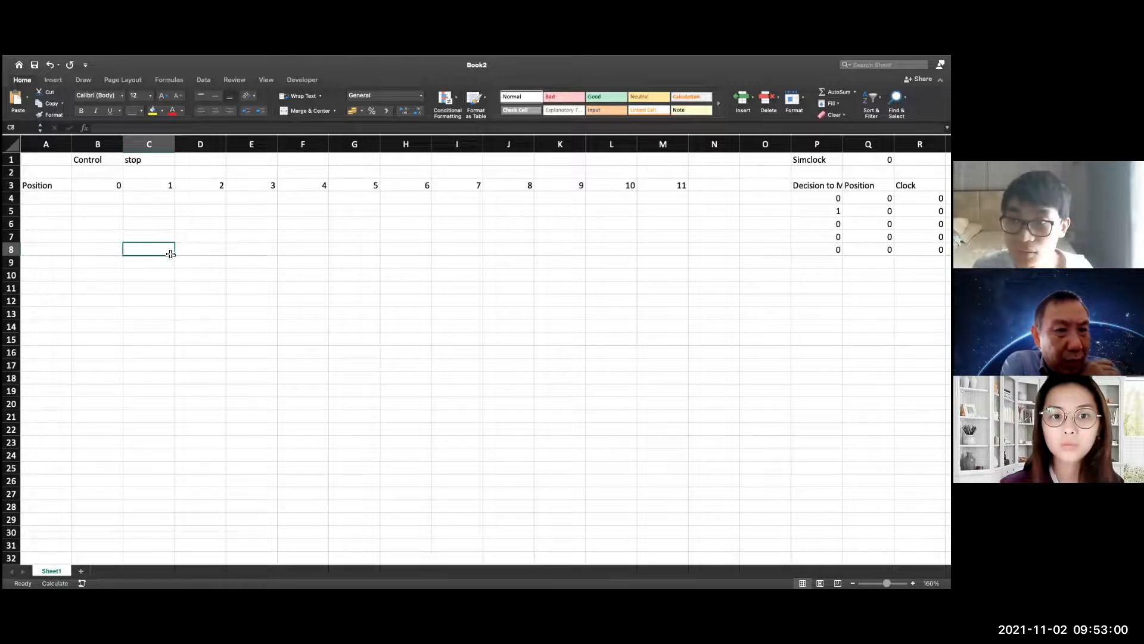
Start an IF formula in B4 that tests whether the simulated position in Q4 equals the position header in B3
click(110, 199)
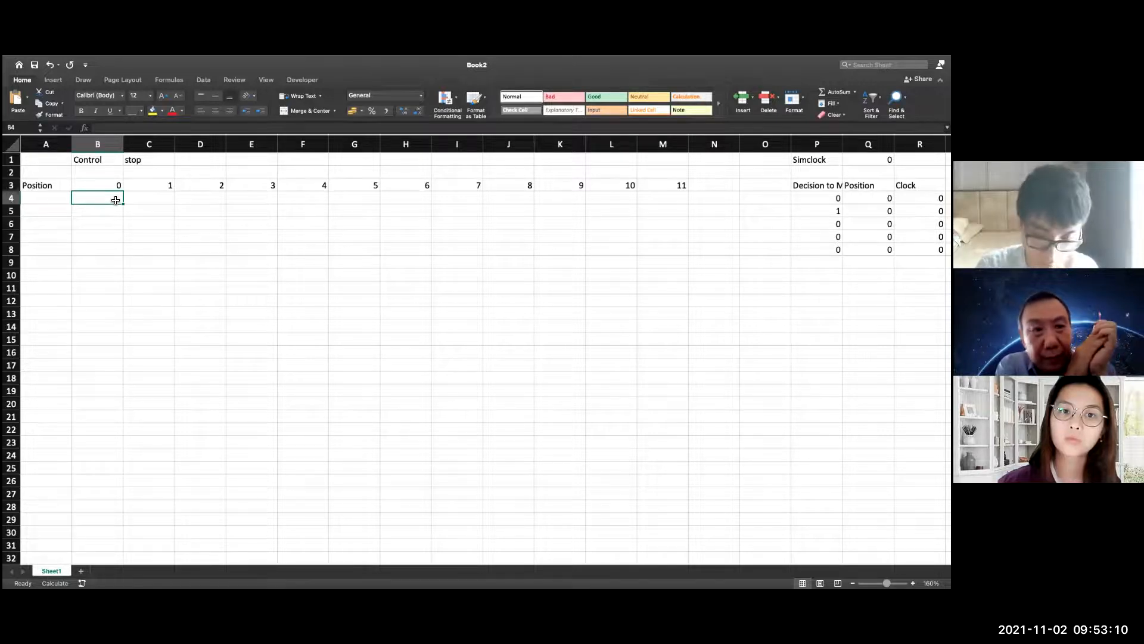
text(=if)
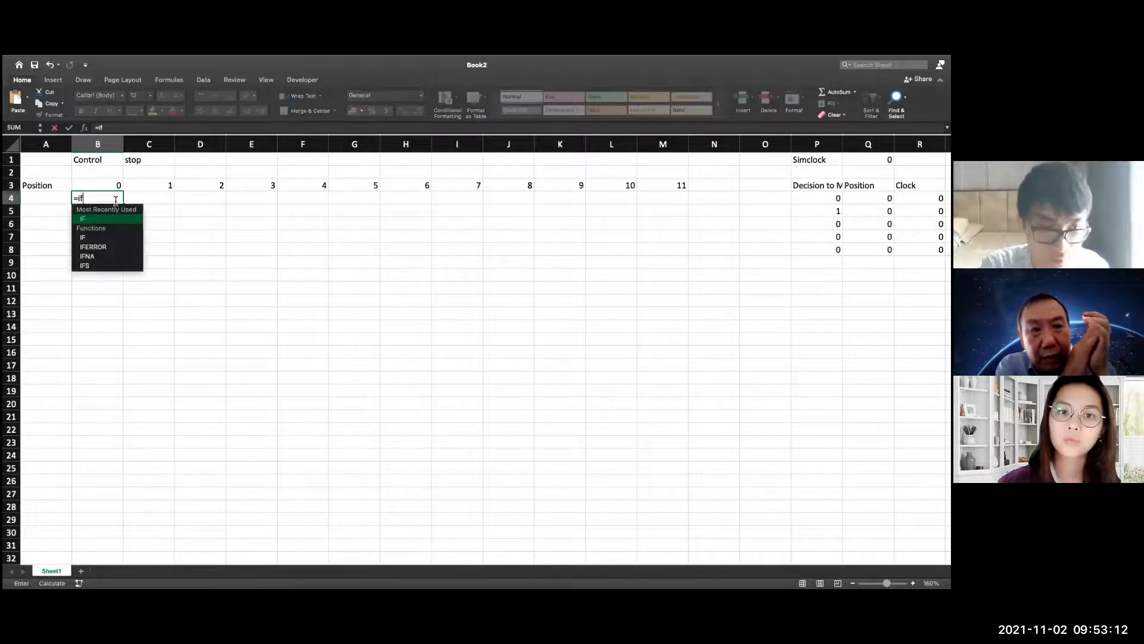
text(()
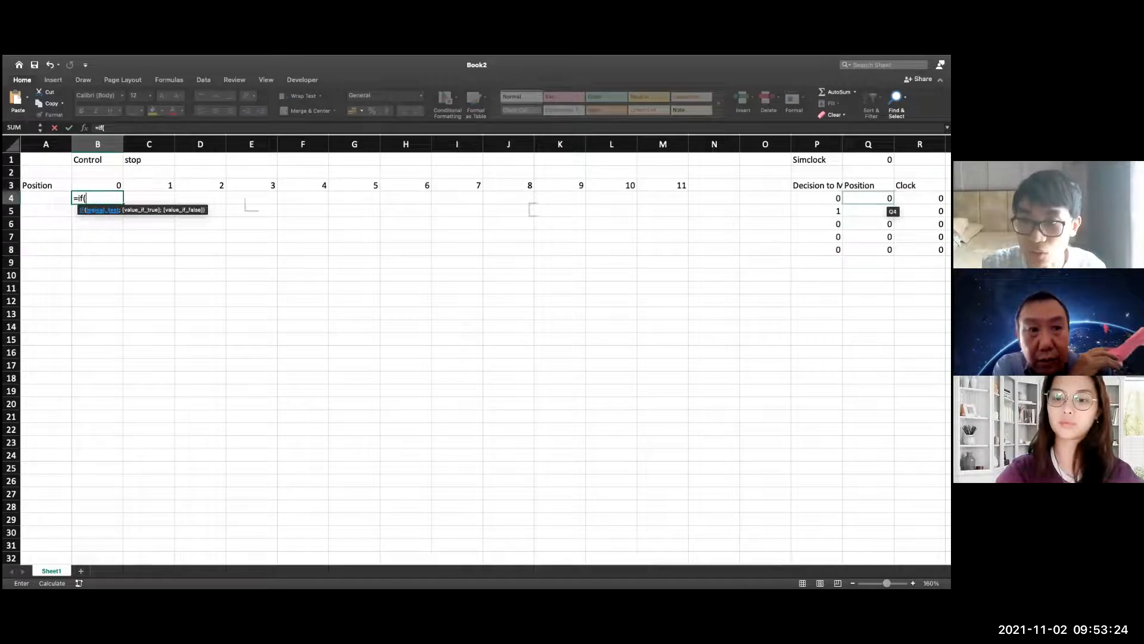
click(876, 199)
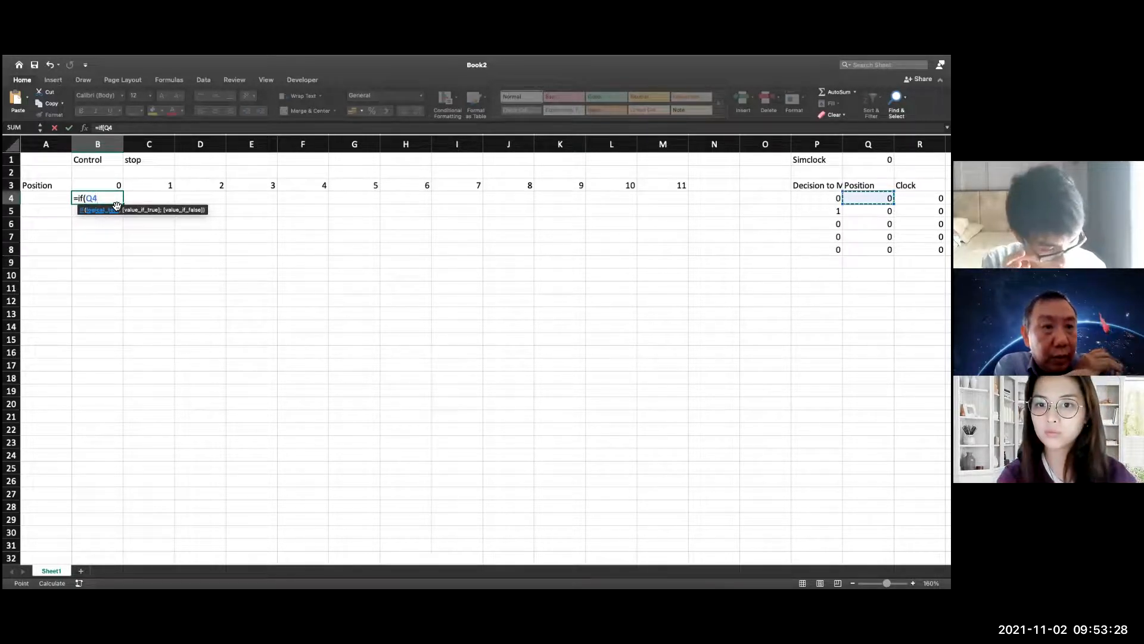
text(==)
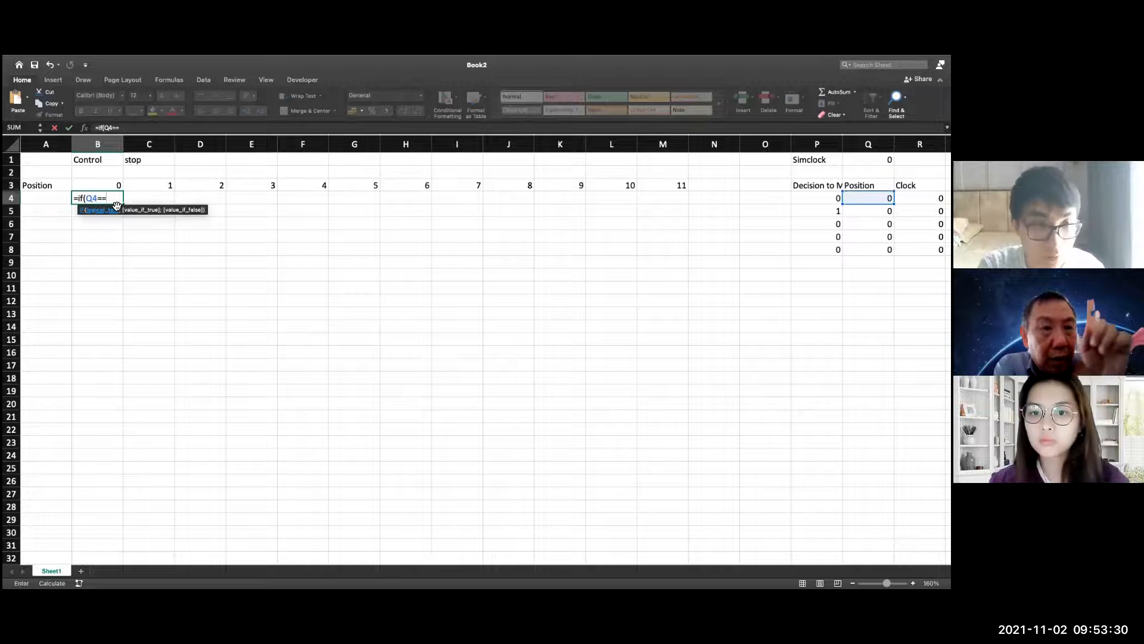
key(BackSpace)
text(0;)
key(BackSpace)
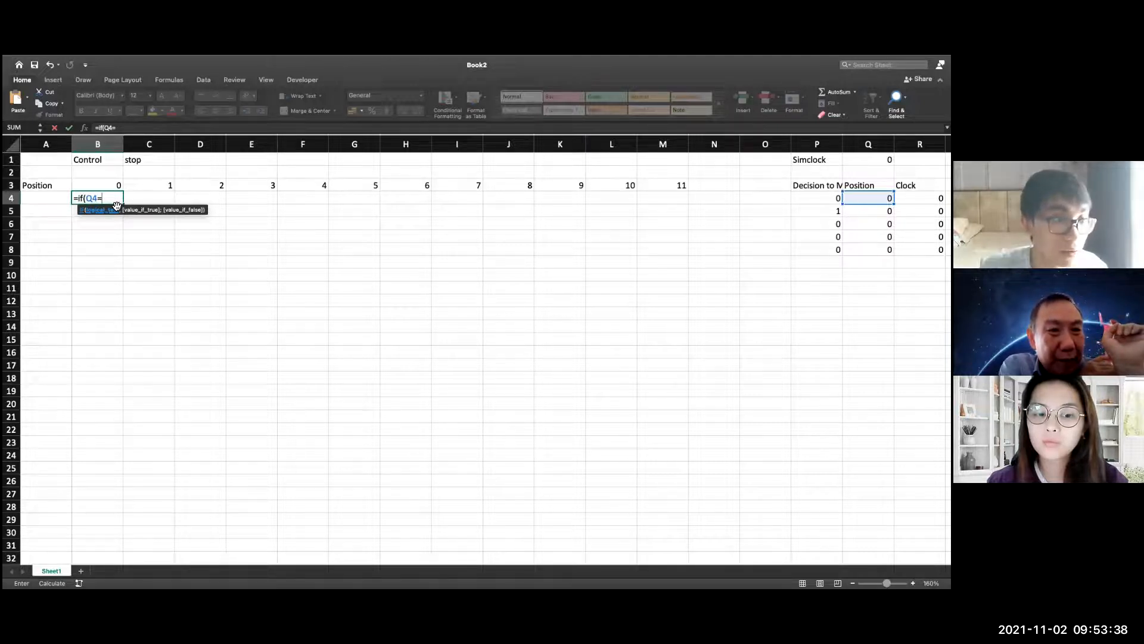
click(112, 188)
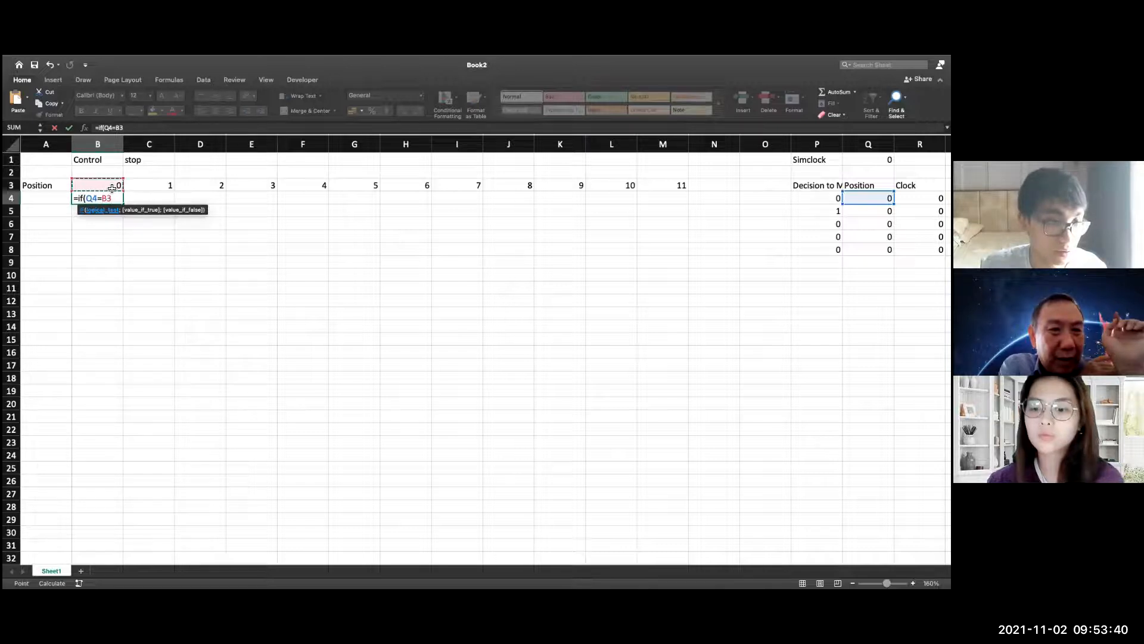
Anchor the references in B4's IF condition so that it reads $Q$4=B$3
click(105, 197)
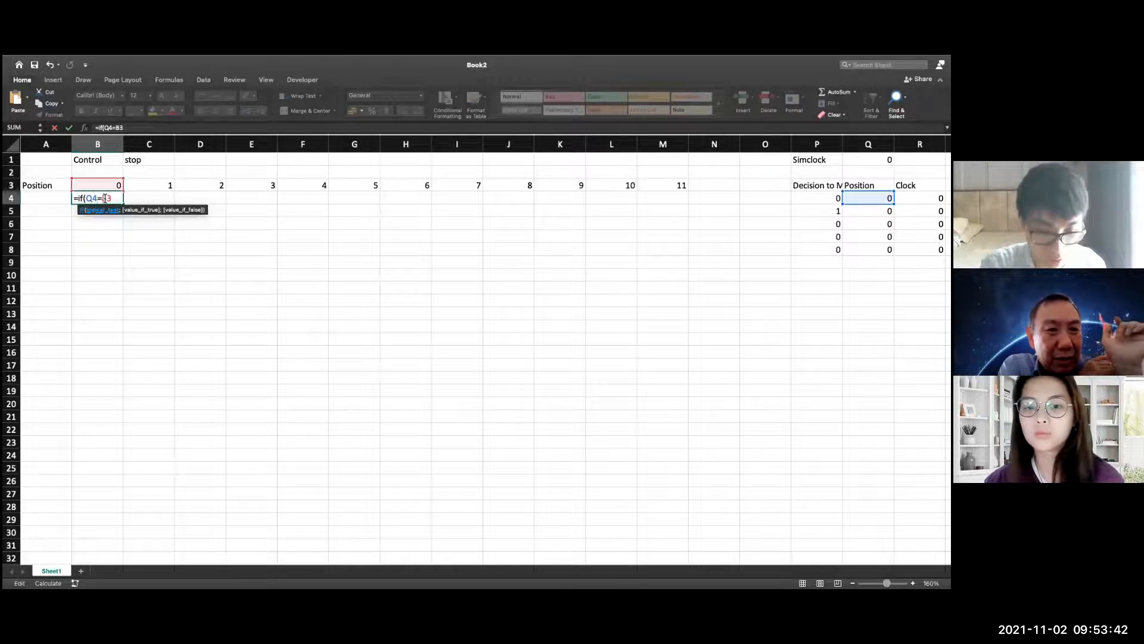
key(F4)
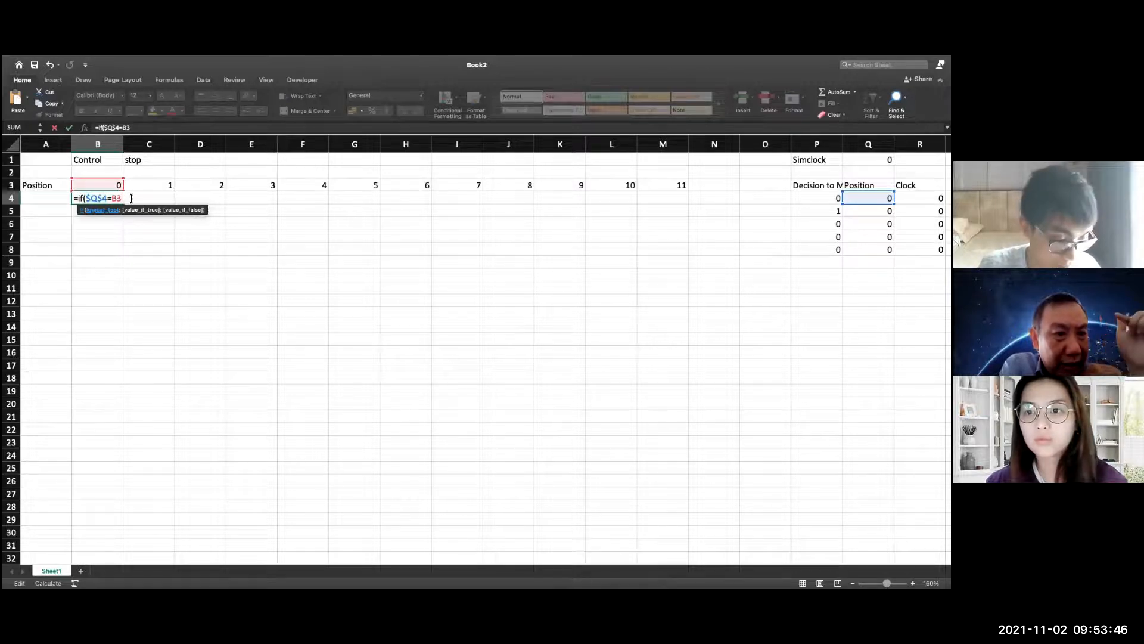
text(;)
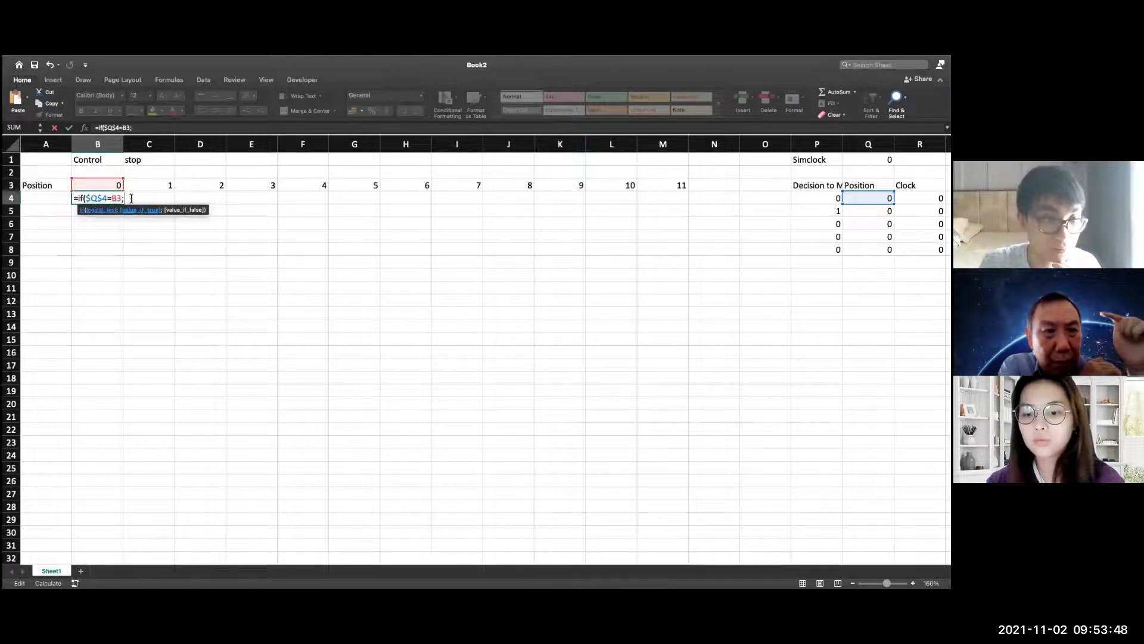
key(BackSpace)
key(BackSpace)
key(BackSpace)
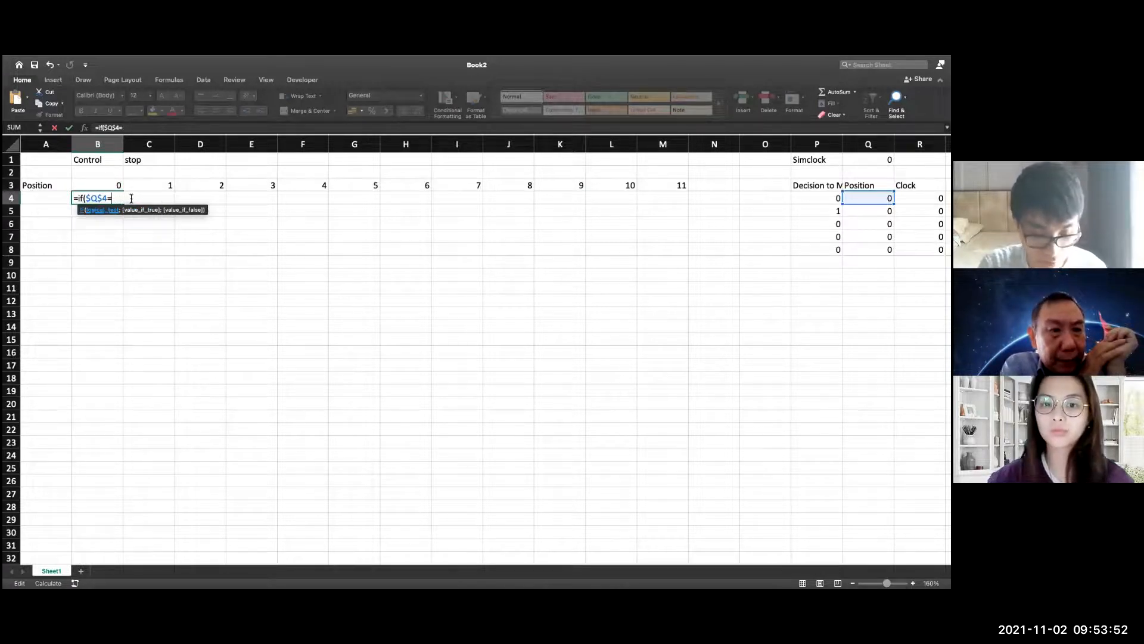
text(B$)
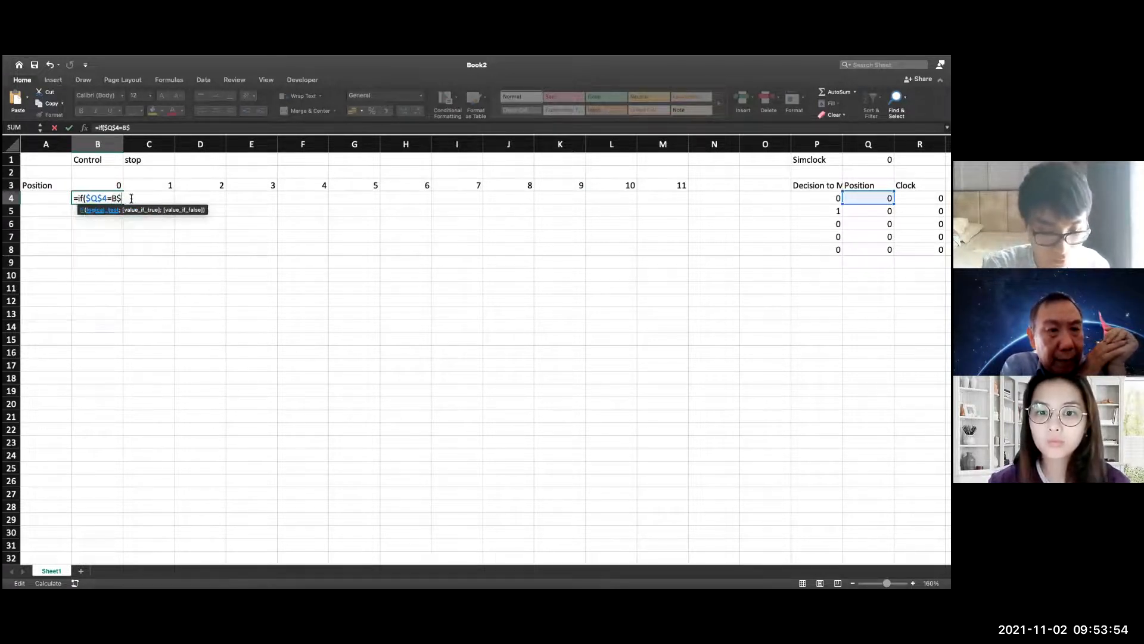
text(3)
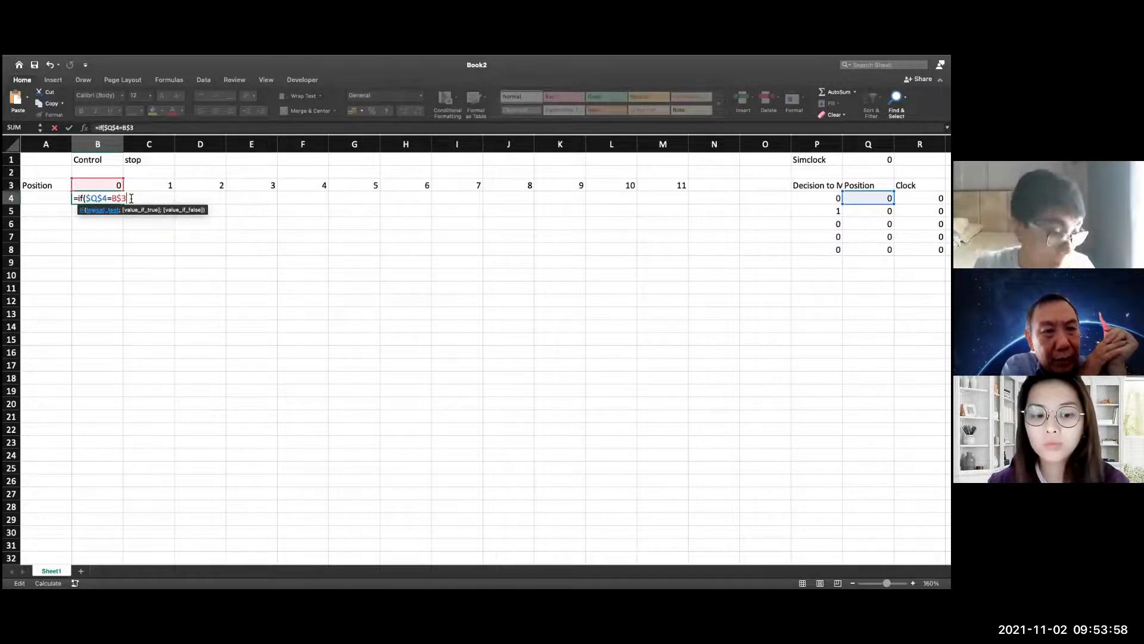
text(;)
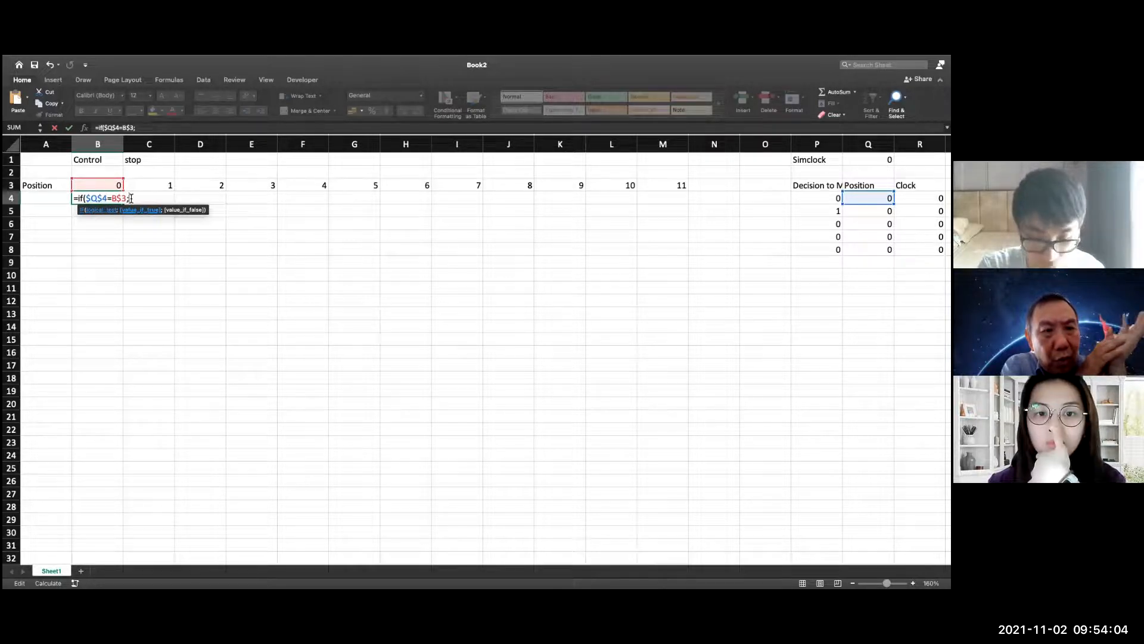
text(1;)
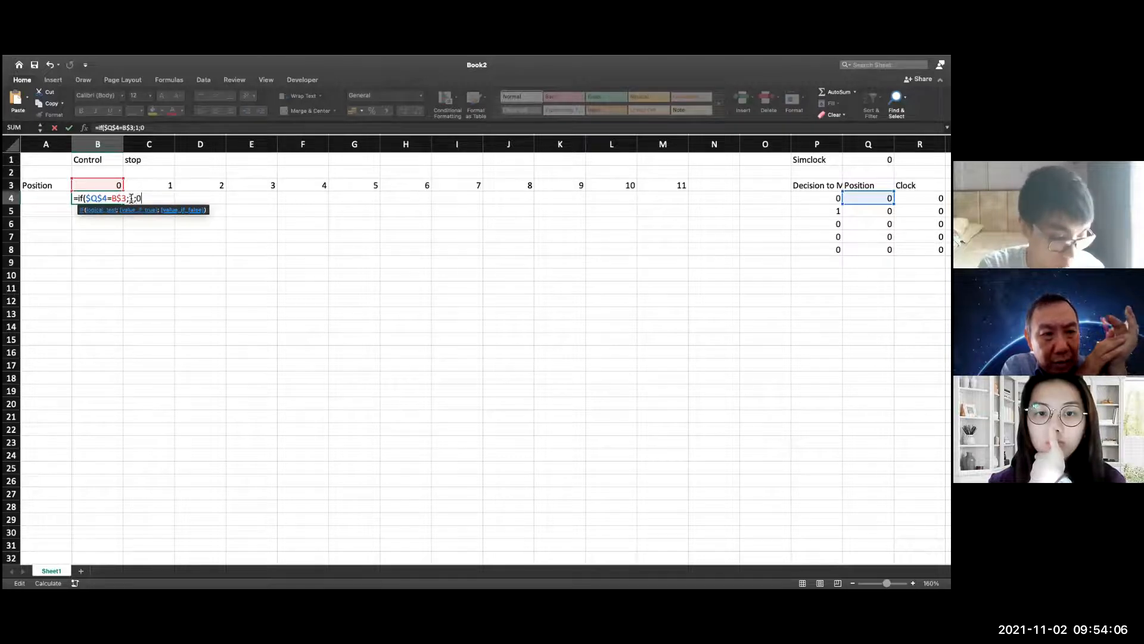
text(0)
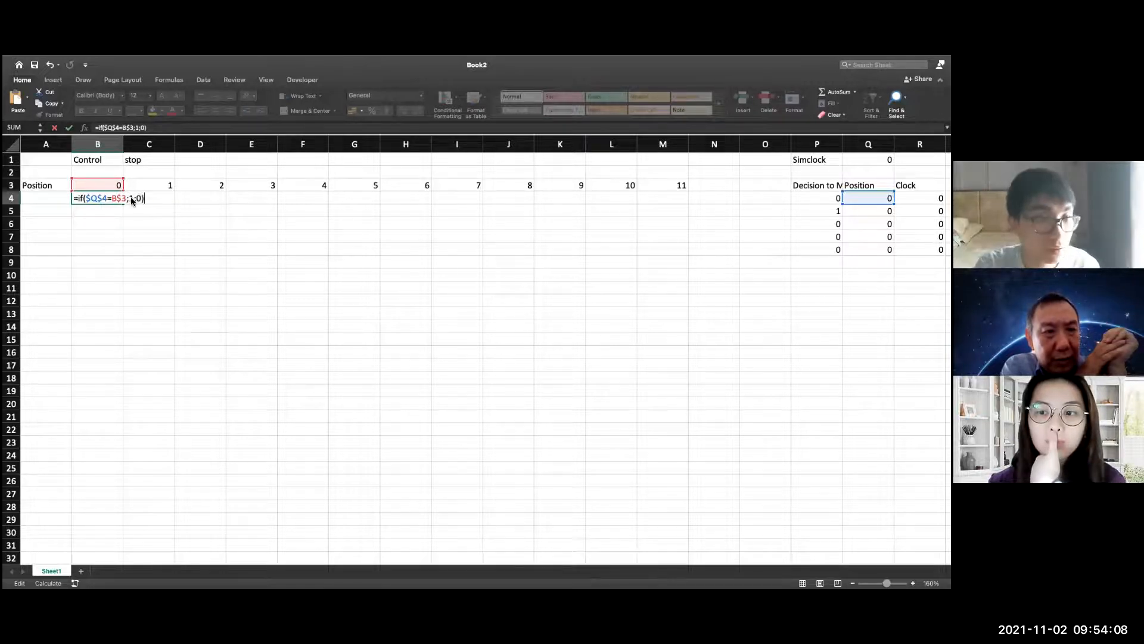
Complete the IF formula in B4 to return 1 for a match and 0 otherwise
key(Return)
Copy the IF formula from B4 down to B8 and check the references in B4
click(119, 199)
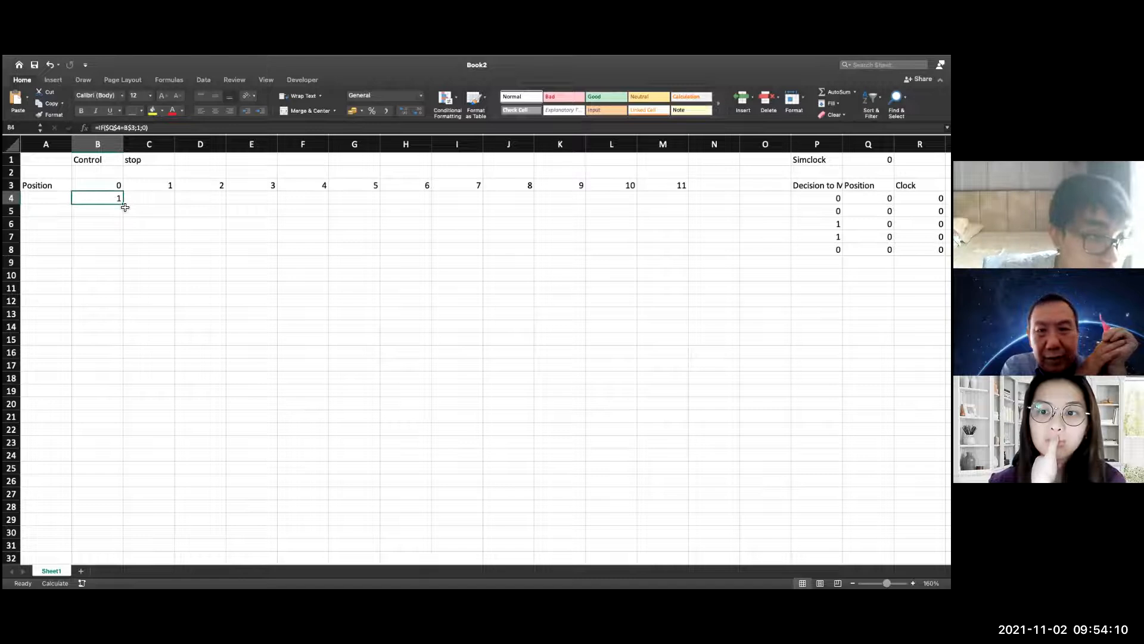
drag(123, 205, 122, 253)
click(190, 261)
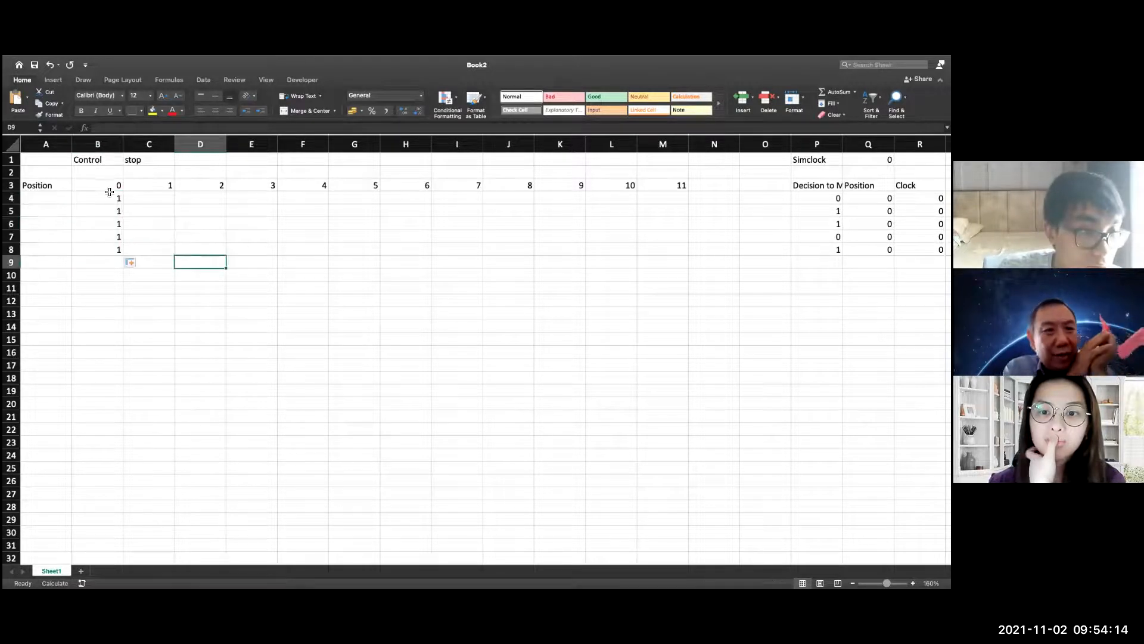
double_click(113, 220)
double_click(113, 198)
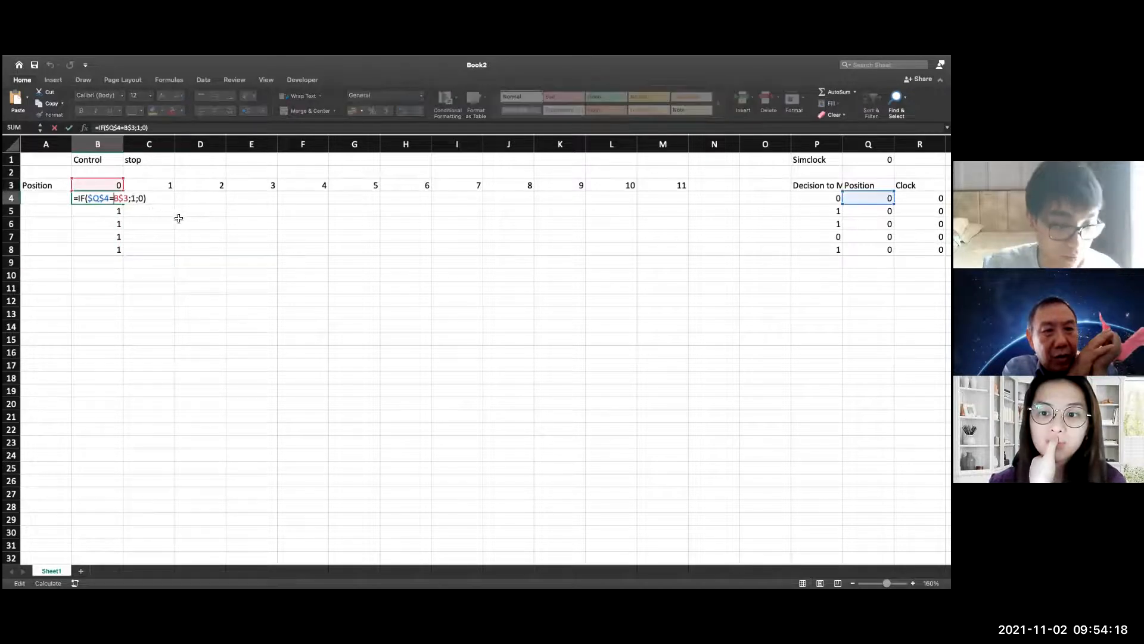
key(Escape)
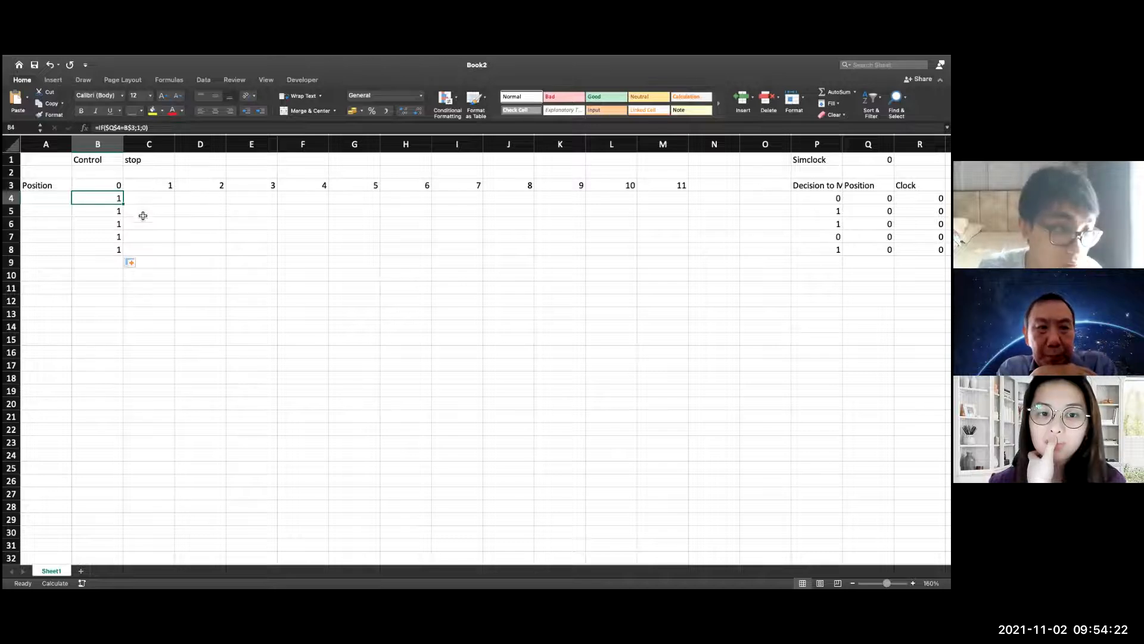
Copy the formulas in B4:B8 across to column M and check the references in F5
click(153, 232)
drag(108, 200, 670, 258)
click(548, 281)
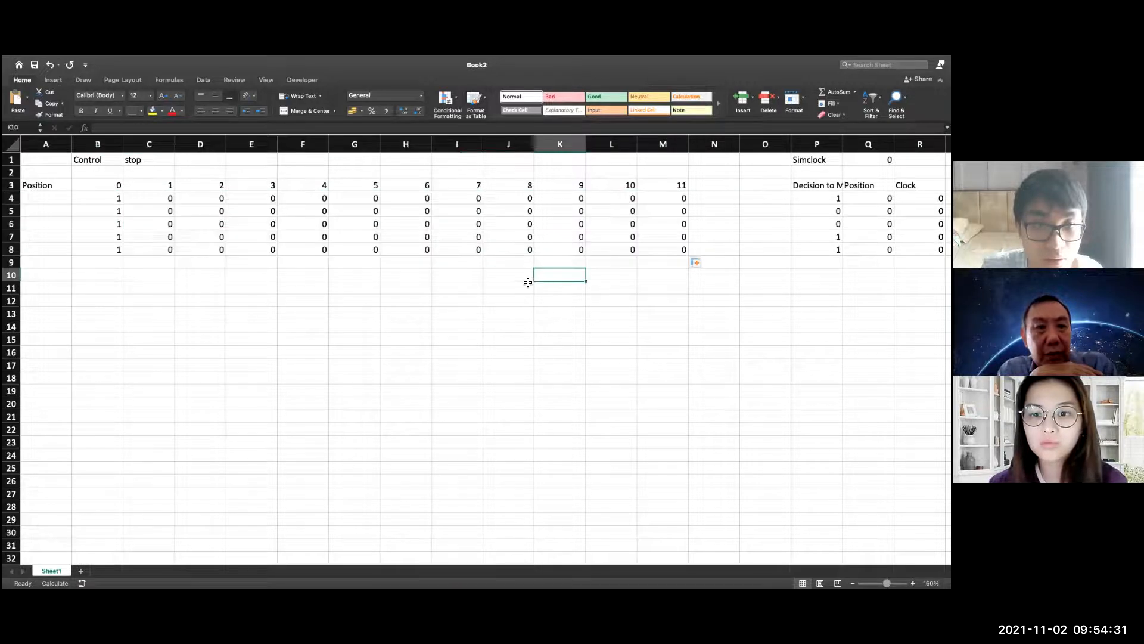
double_click(325, 213)
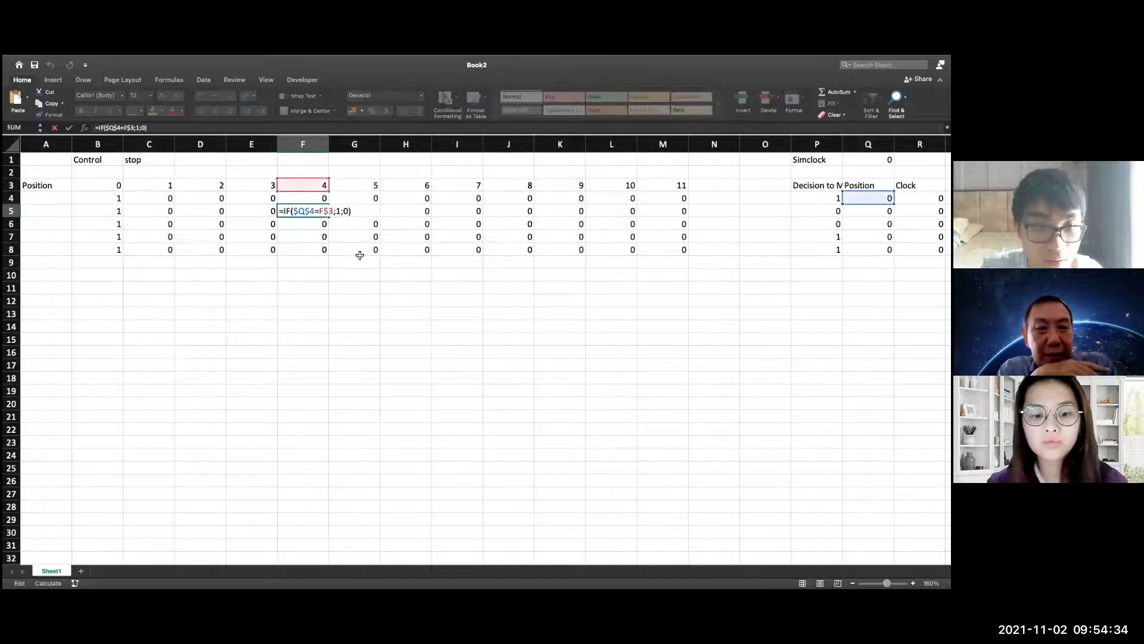
key(Escape)
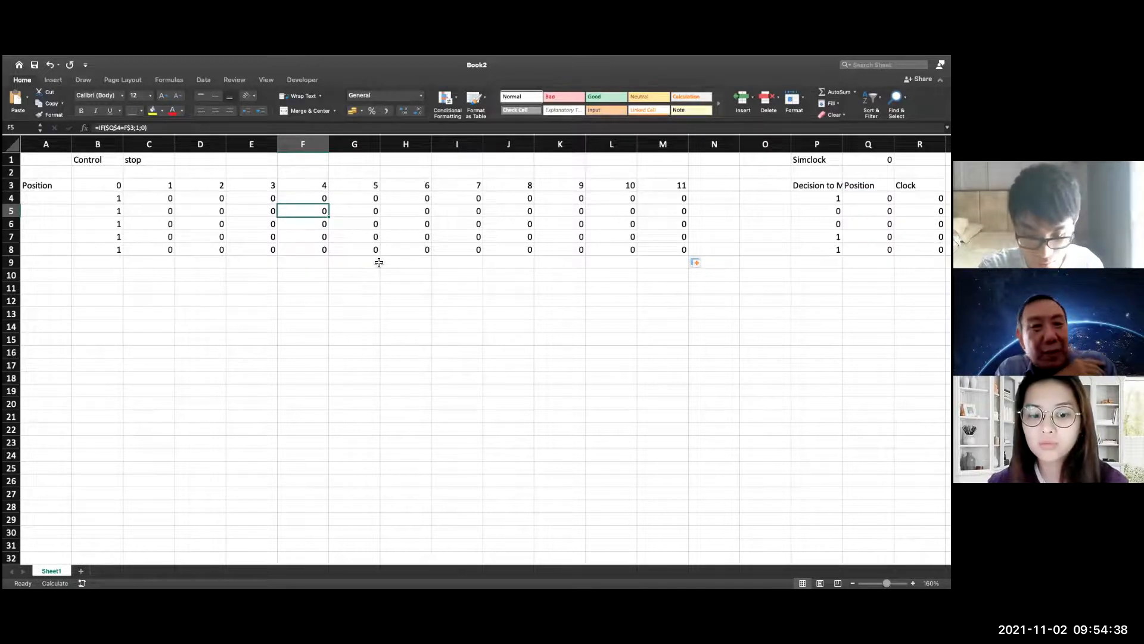
Clear the Control cell C1 and recalculate until the Simclock reaches 10, watching the markers move across the position grid
click(162, 159)
key(Delete)
click(215, 338)
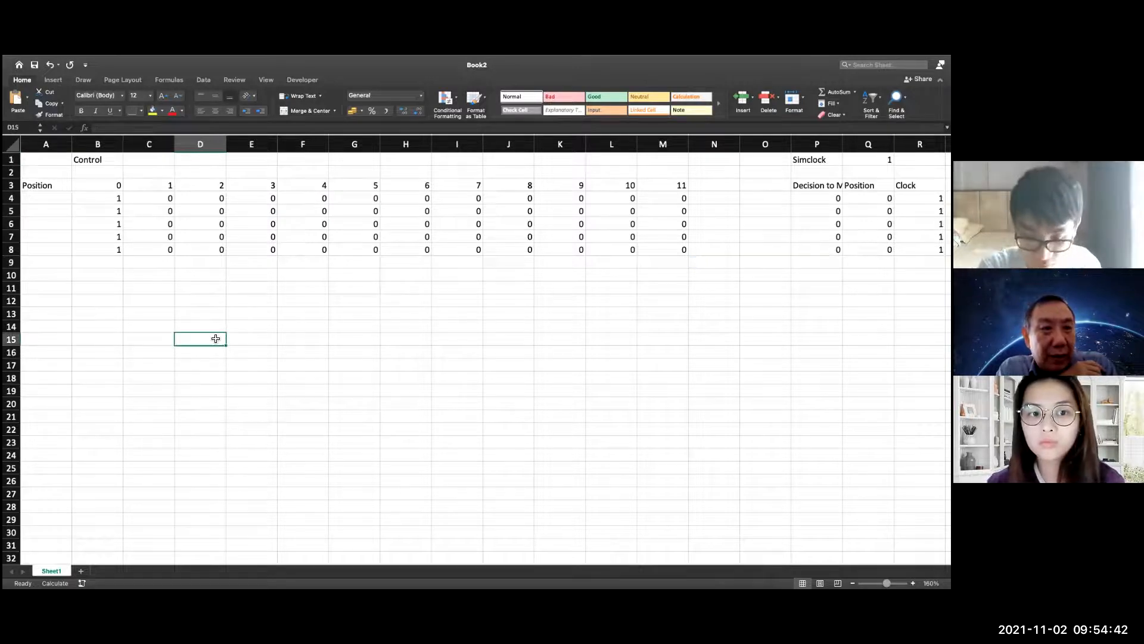
key(F9)
key(F9)
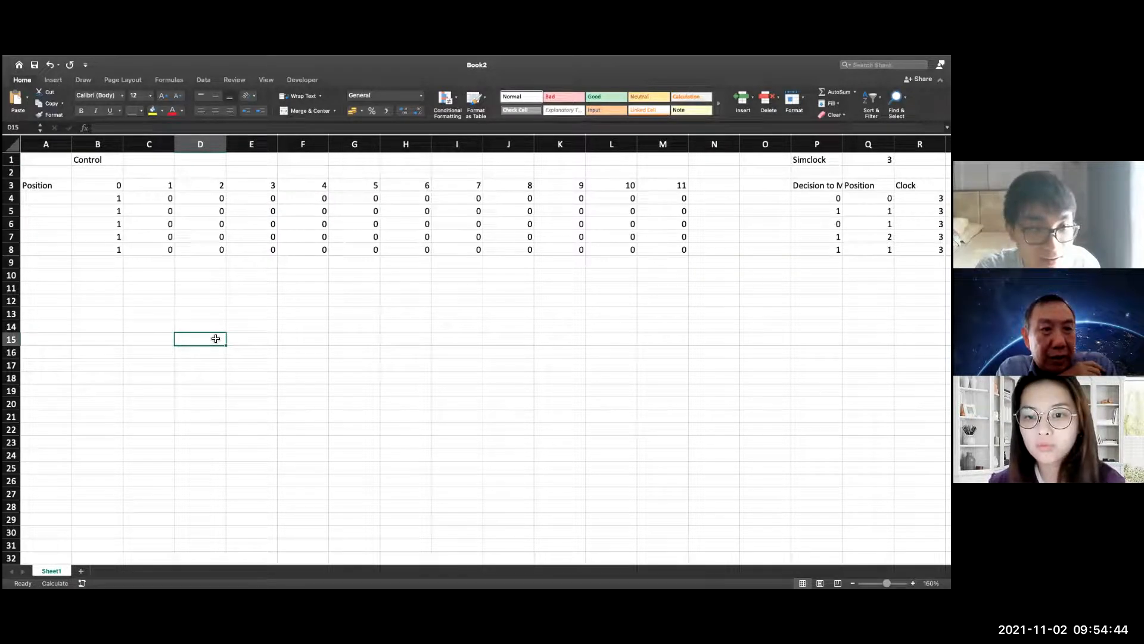
key(F9)
key(F9)
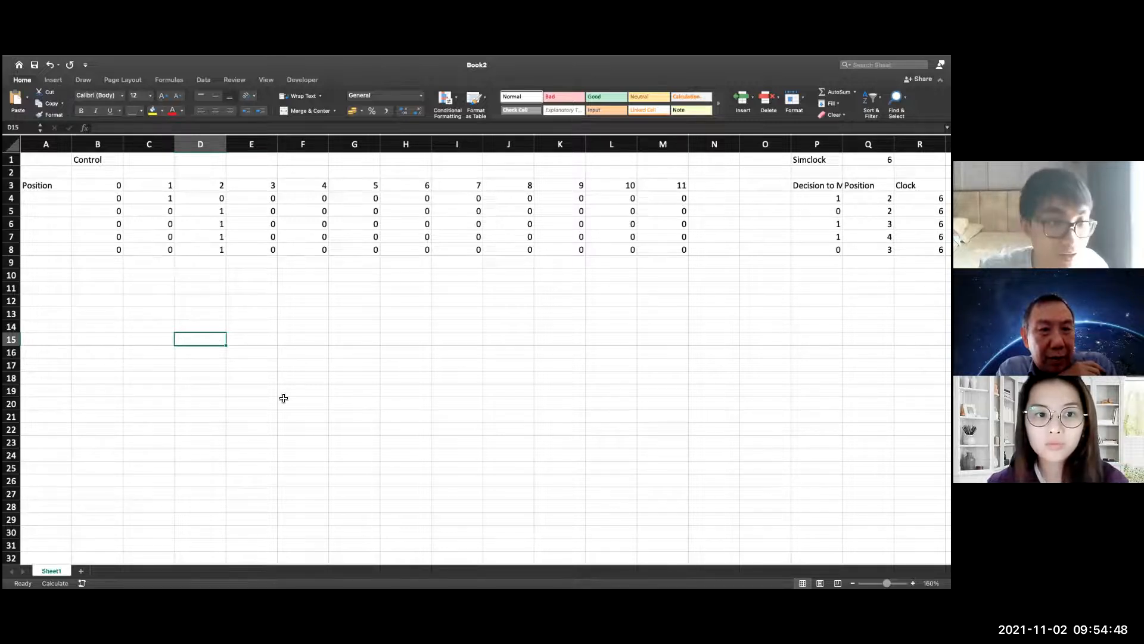
key(F9)
key(F9)
key(F9)
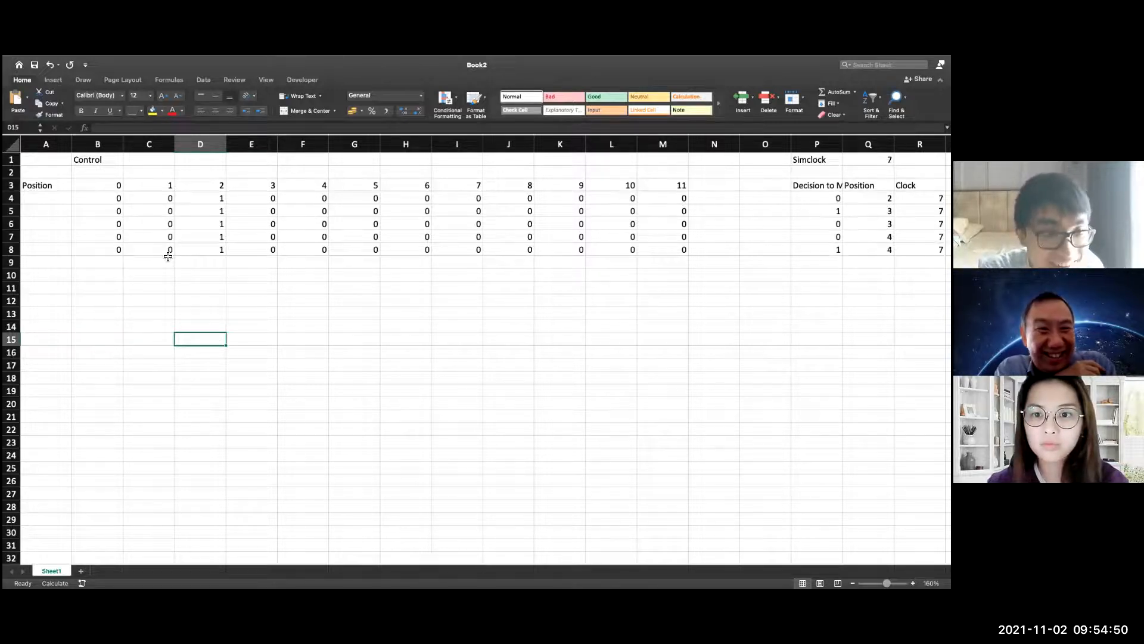
key(F9)
key(F9)
key(F9)
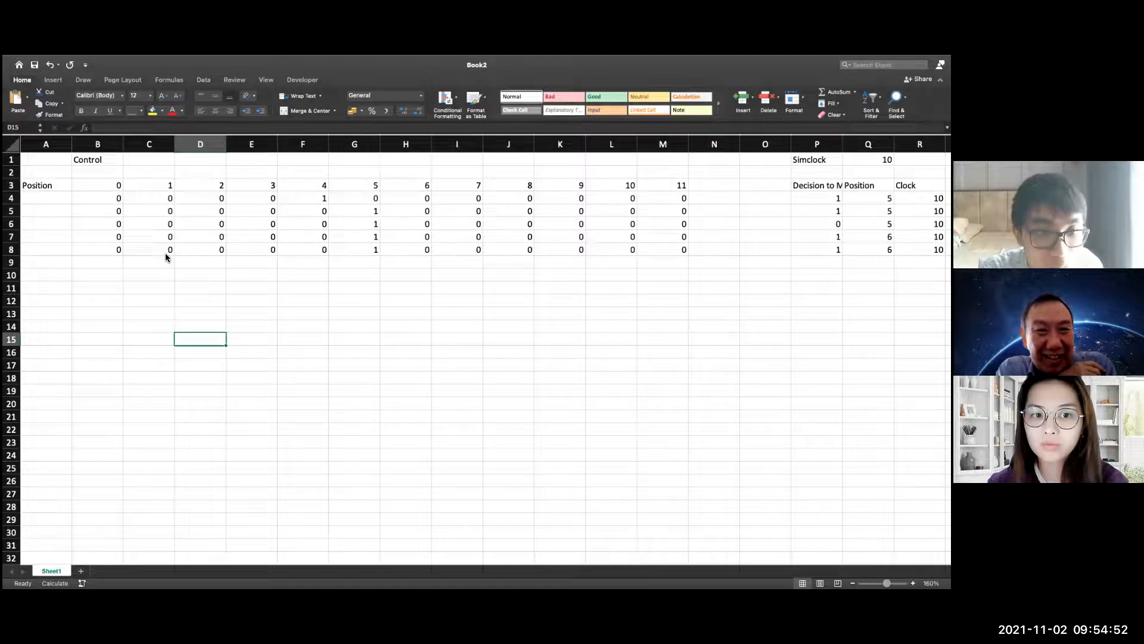
Recalculate the sheet until the Simclock reaches 22, watching the markers move across the position grid
key(F9)
key(F9)
key(F9)
key(F9)
key(F9)
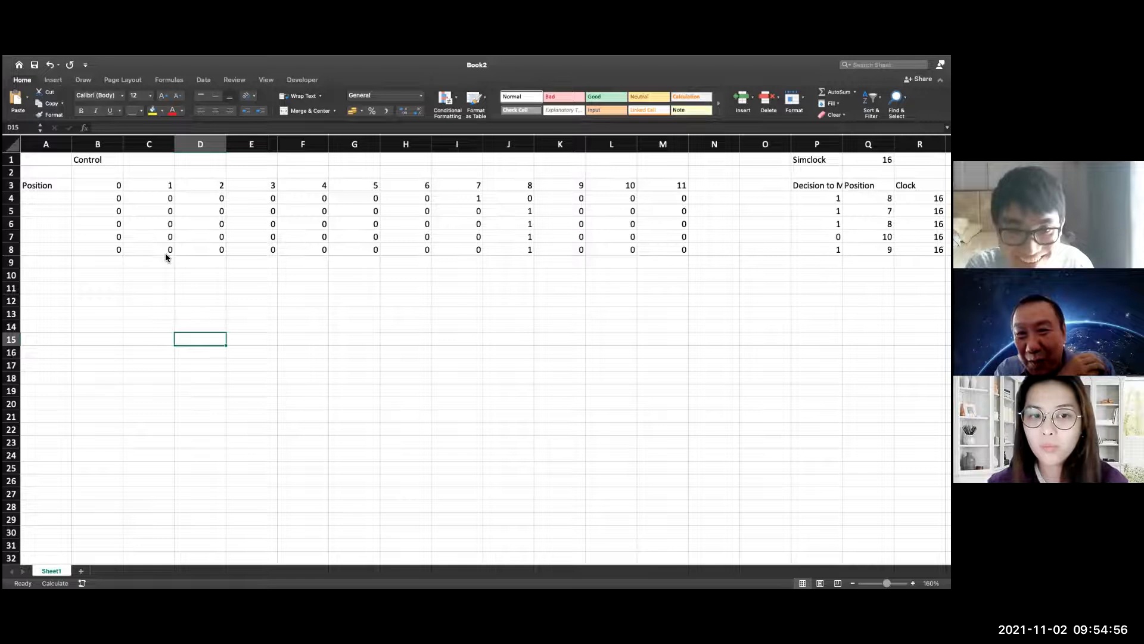
key(F9)
key(F9)
key(F9)
key(F9)
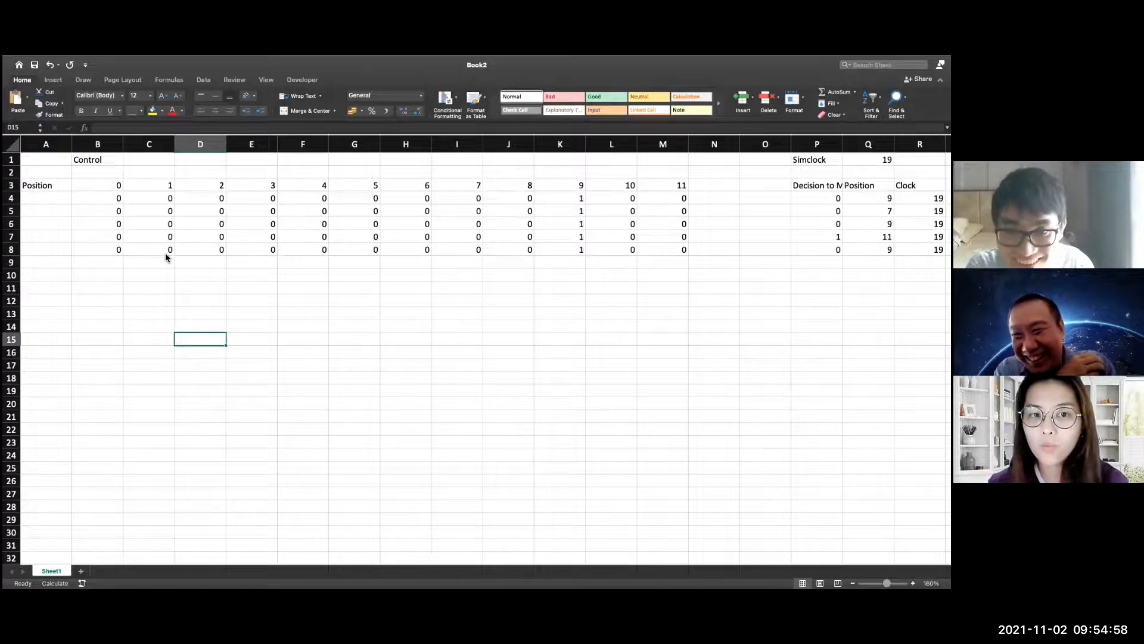
key(F9)
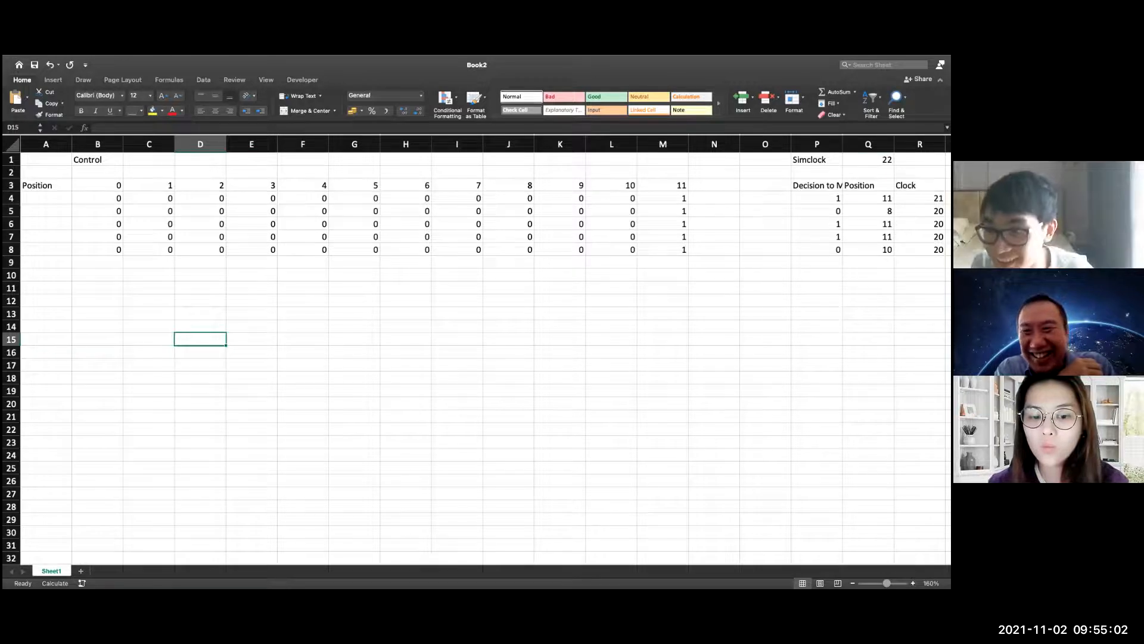
Inspect the Position formula in Q5 and leave it unedited
click(868, 211)
click(868, 250)
click(869, 211)
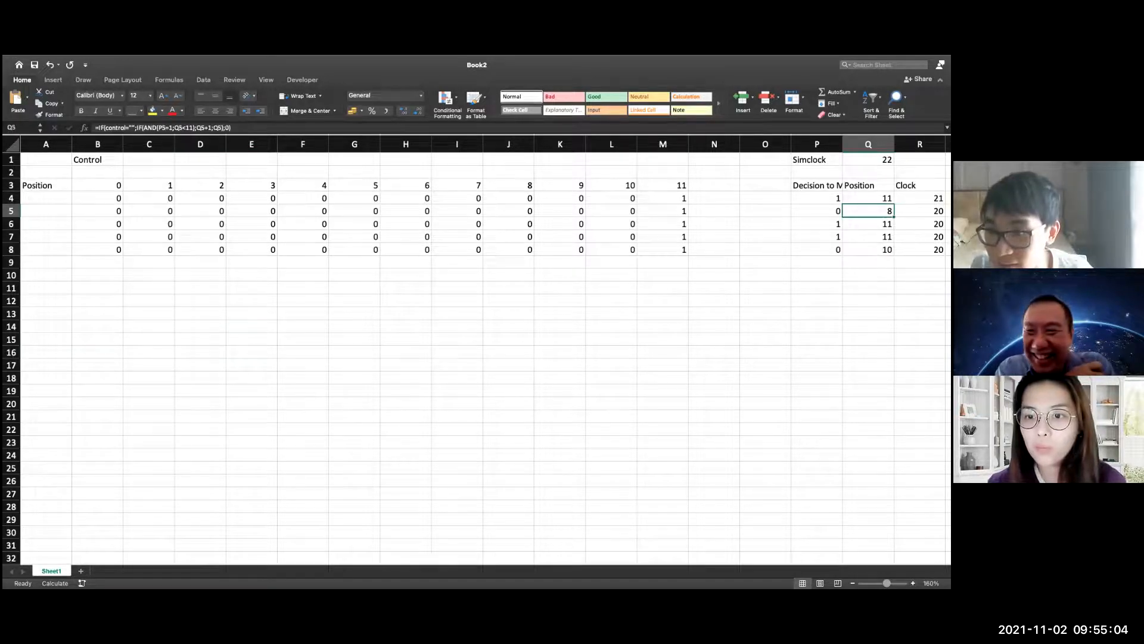
double_click(873, 211)
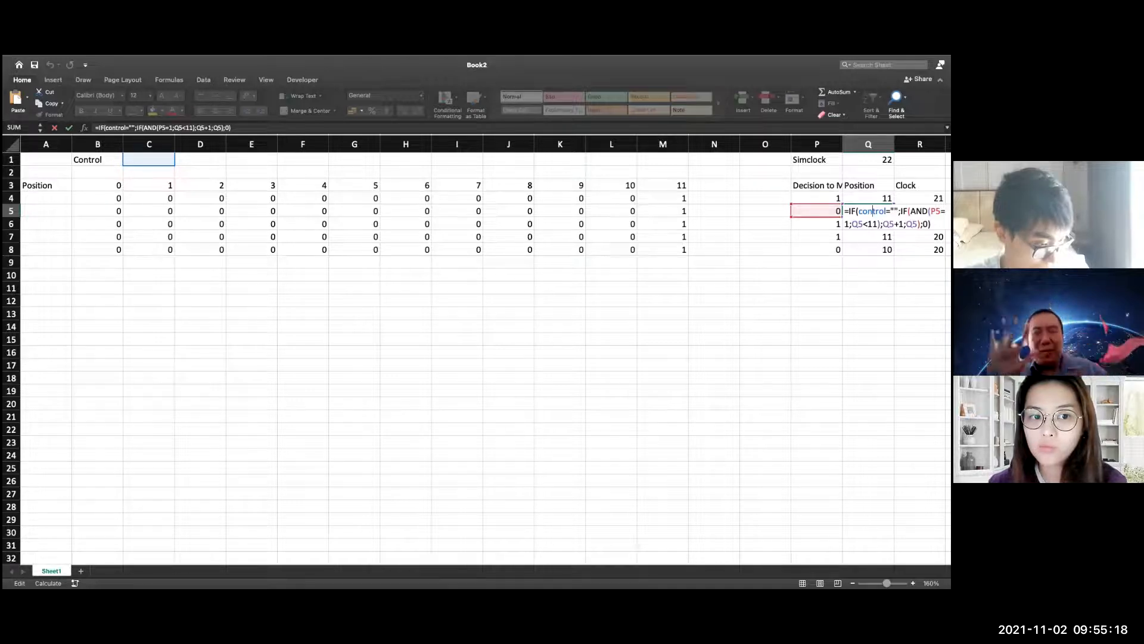
key(Escape)
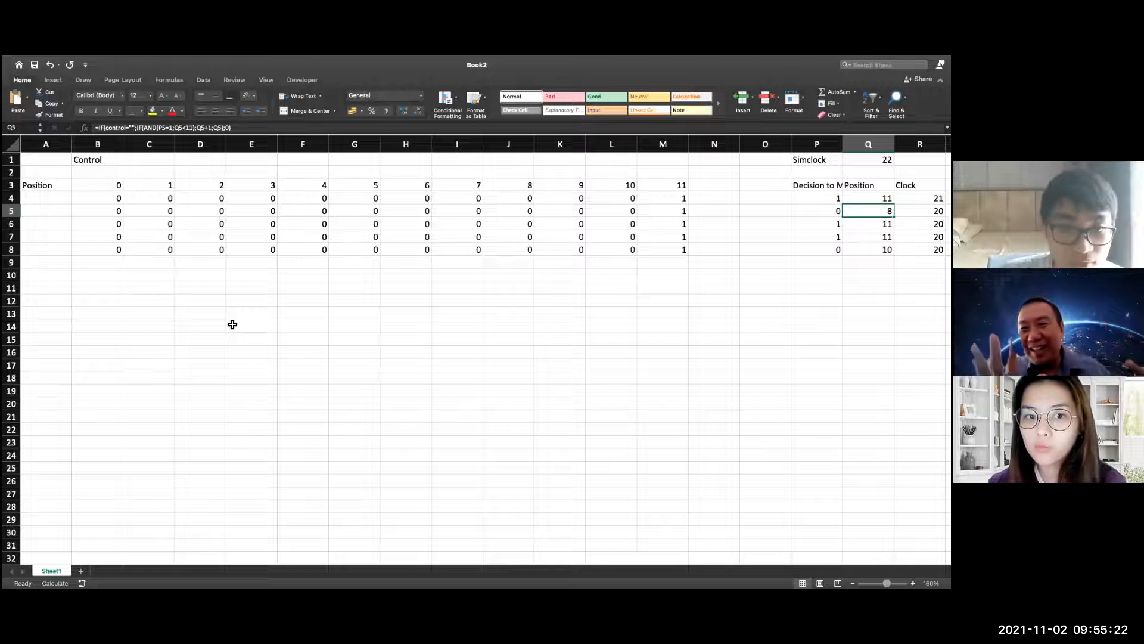
Reset the simulation by entering "stop" in the Control cell C1
click(113, 199)
click(139, 165)
text(stop)
key(Return)
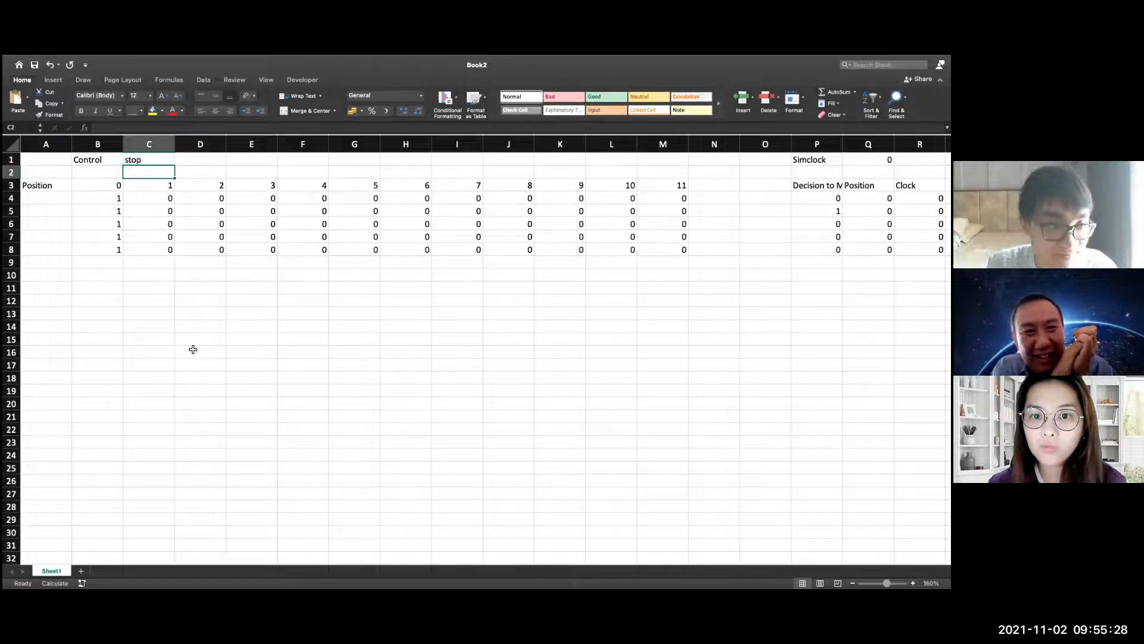
Clear the Control cell C1 and recalculate until the Simclock reaches 22, comparing the grid markers with the Position column
click(138, 167)
key(Delete)
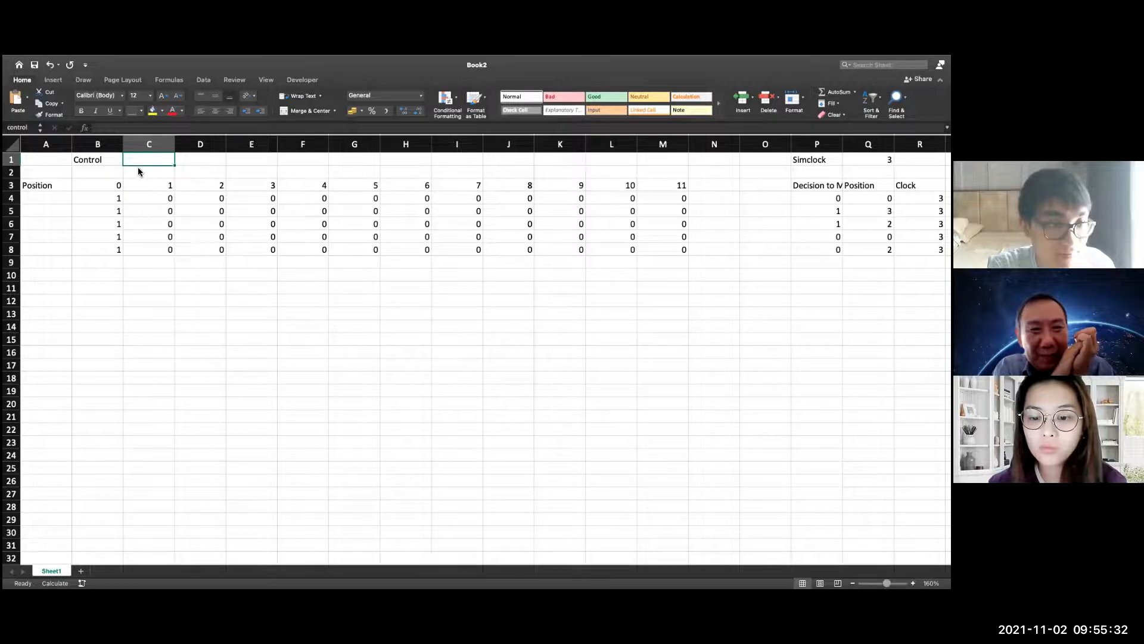
click(288, 435)
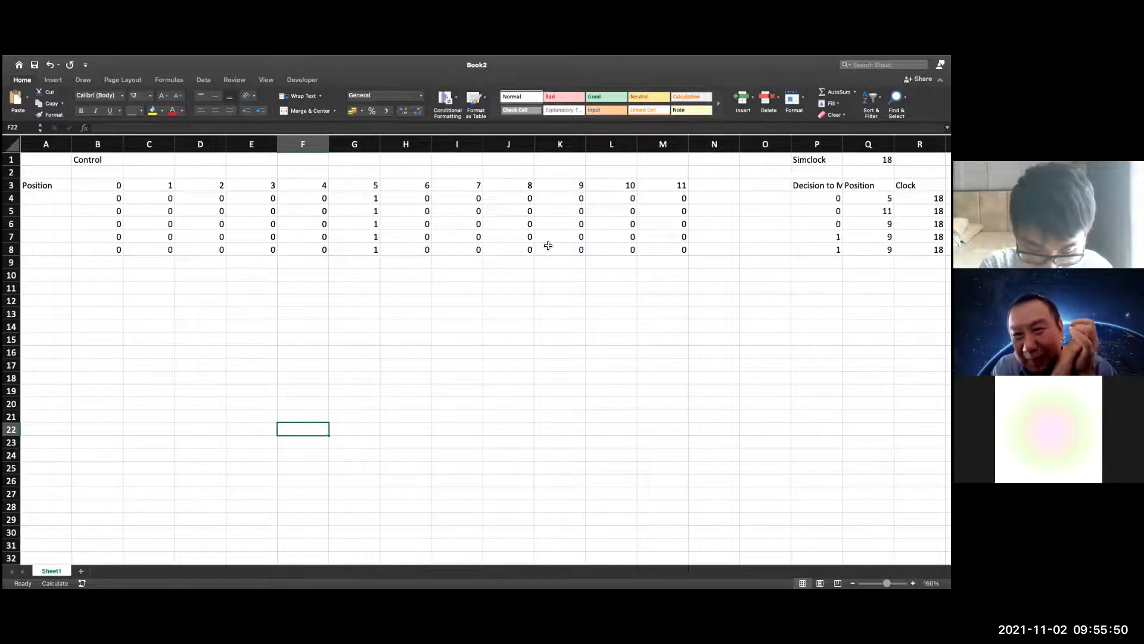
key(F9)
key(F9)
key(F9)
key(F9)
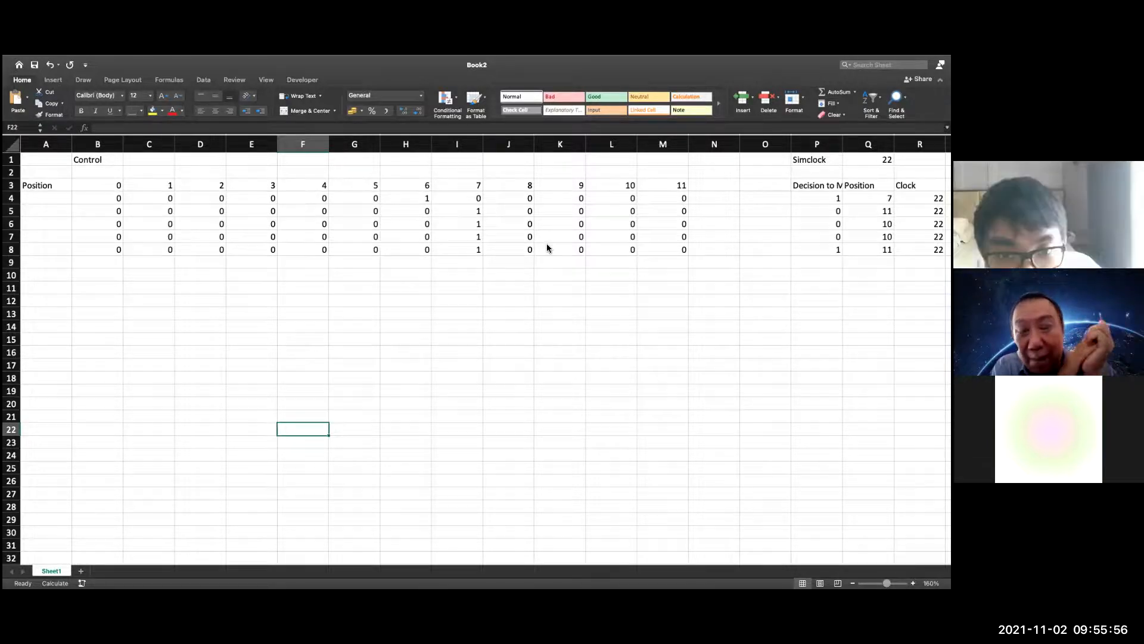
Check the IF formula's references in B6 and change $Q$4 to $Q4 in B4's formula so its row is relative
double_click(117, 228)
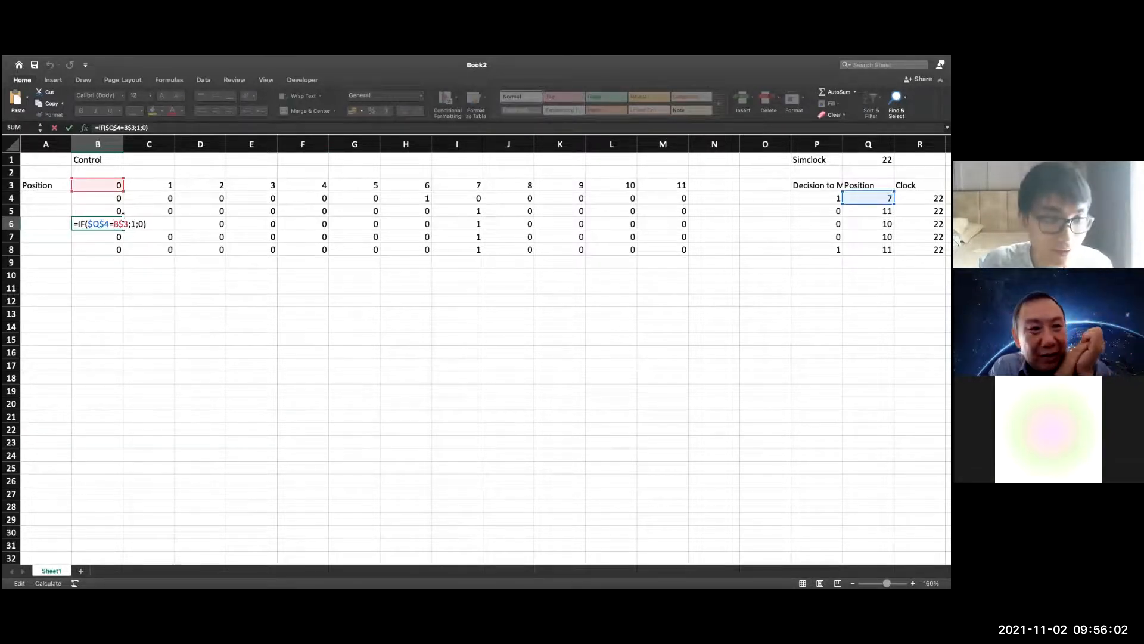
click(113, 198)
double_click(101, 200)
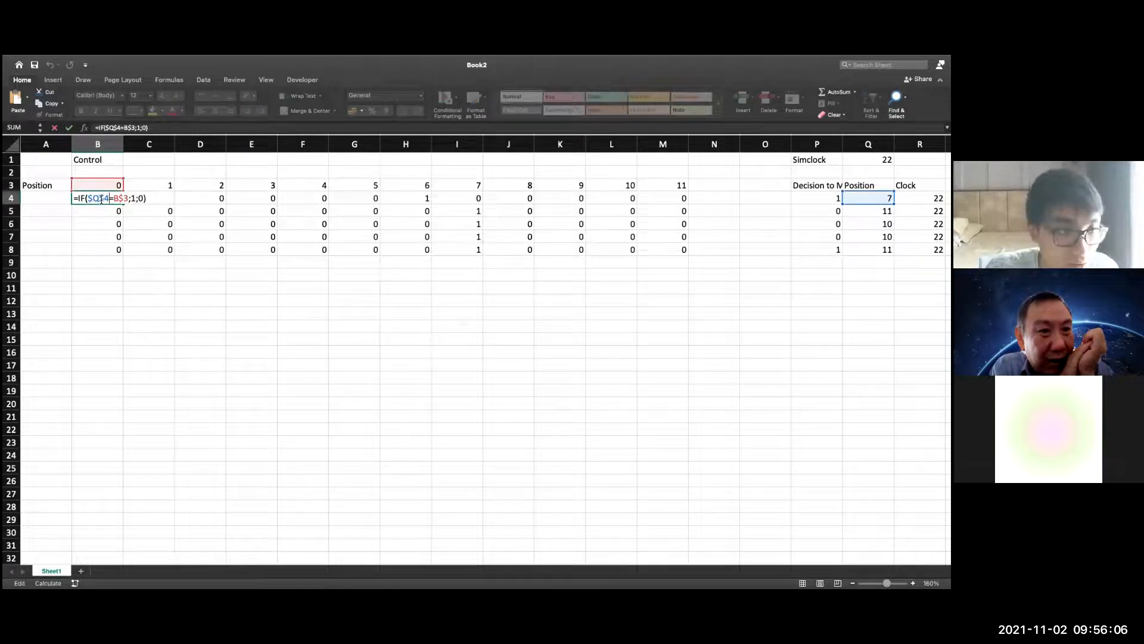
click(100, 199)
key(BackSpace)
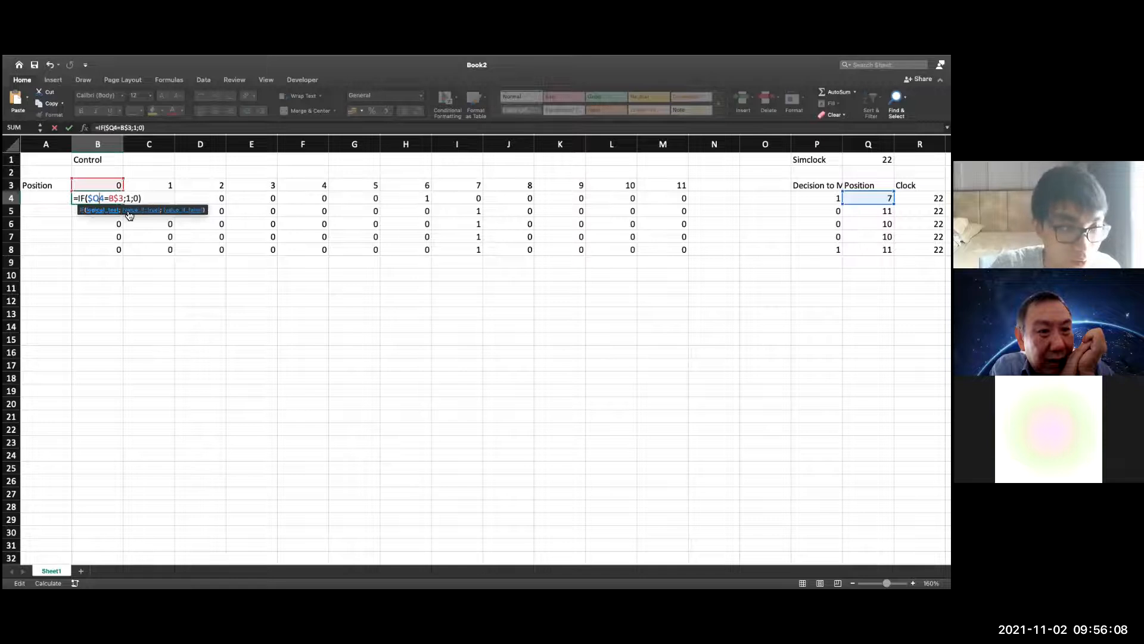
key(Return)
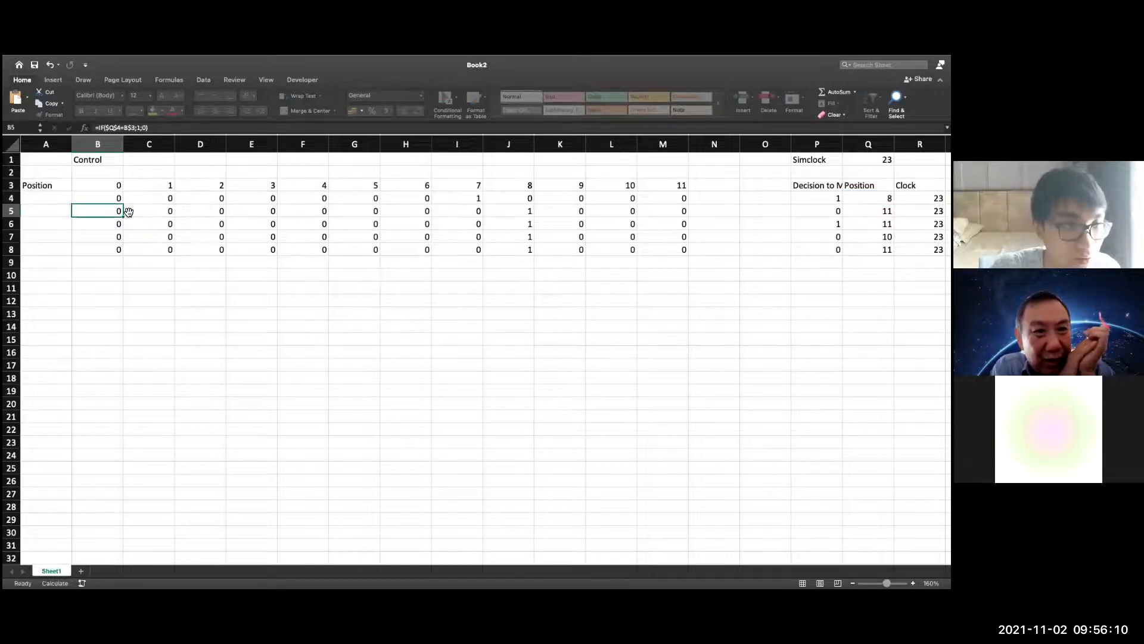
Copy the corrected IF formula from B4 across the position grid to M8
click(112, 199)
drag(121, 204, 679, 255)
click(652, 314)
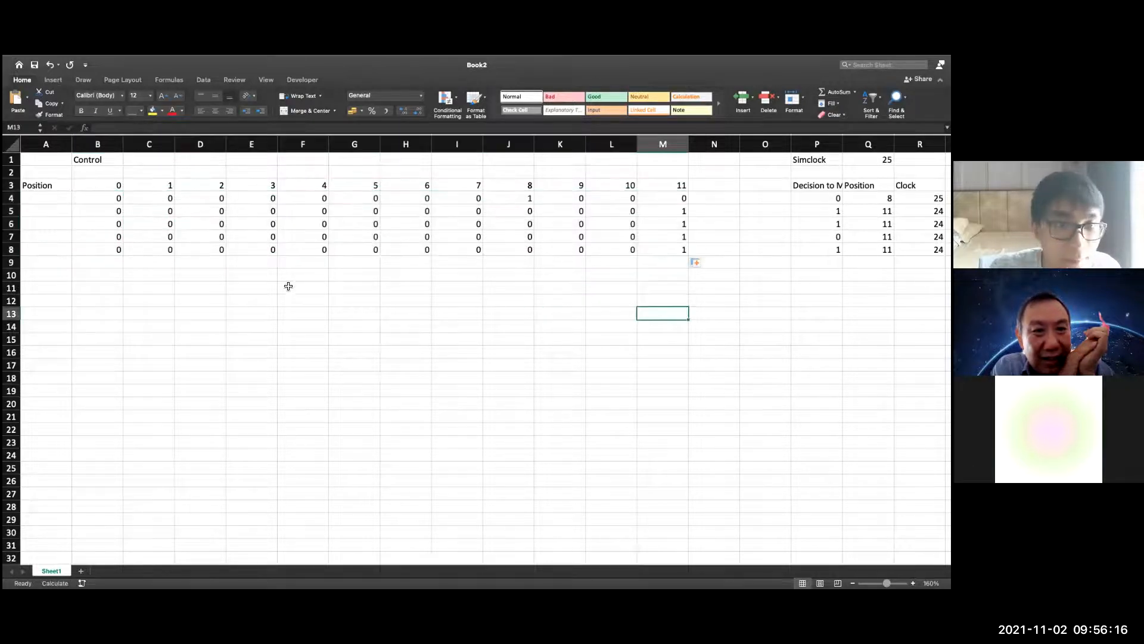
Enter "stop" in the Control cell C1 to reset the walkers and the Simclock
click(151, 160)
text(stop)
key(Return)
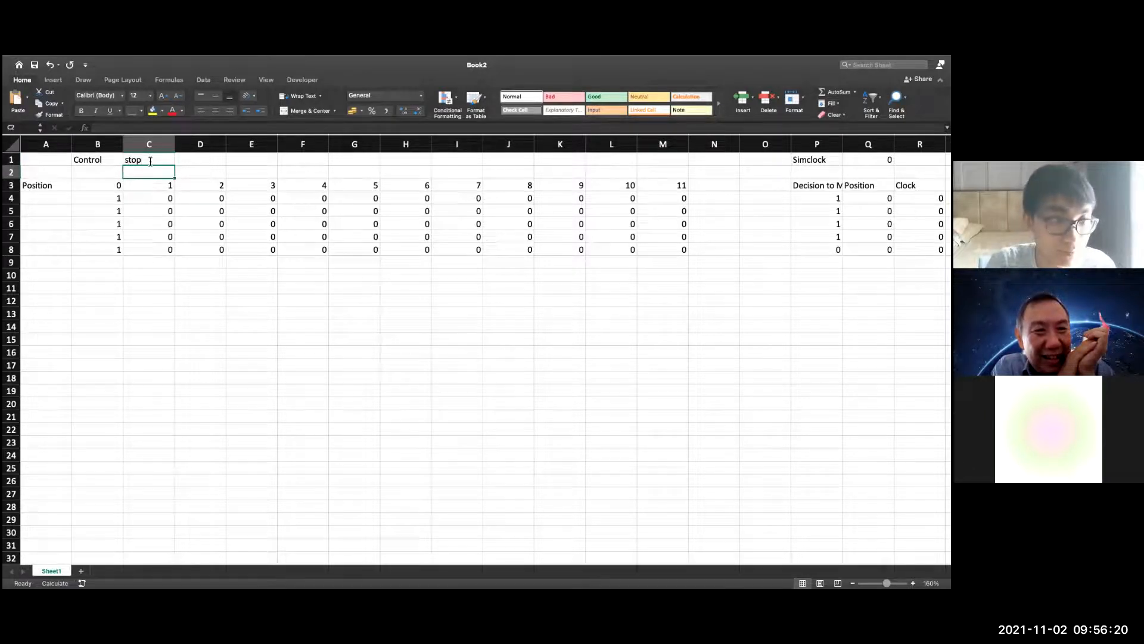
Clear the Control cell C1 and recalculate until the Simclock reaches 16, watching each walker's marker advance in its own row
click(150, 160)
key(Delete)
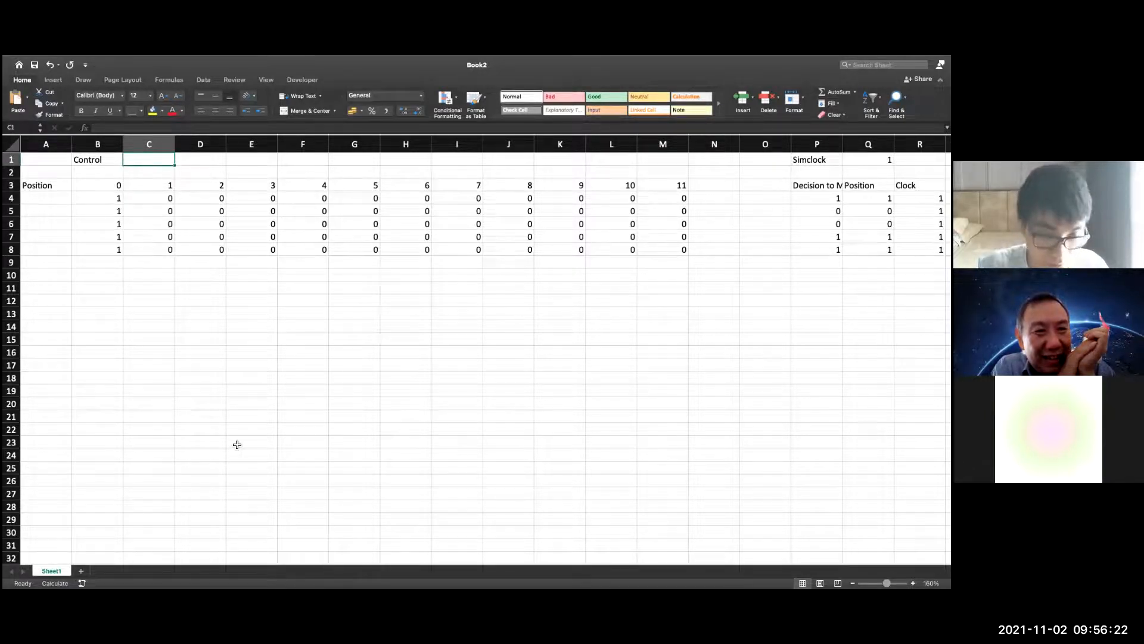
click(225, 420)
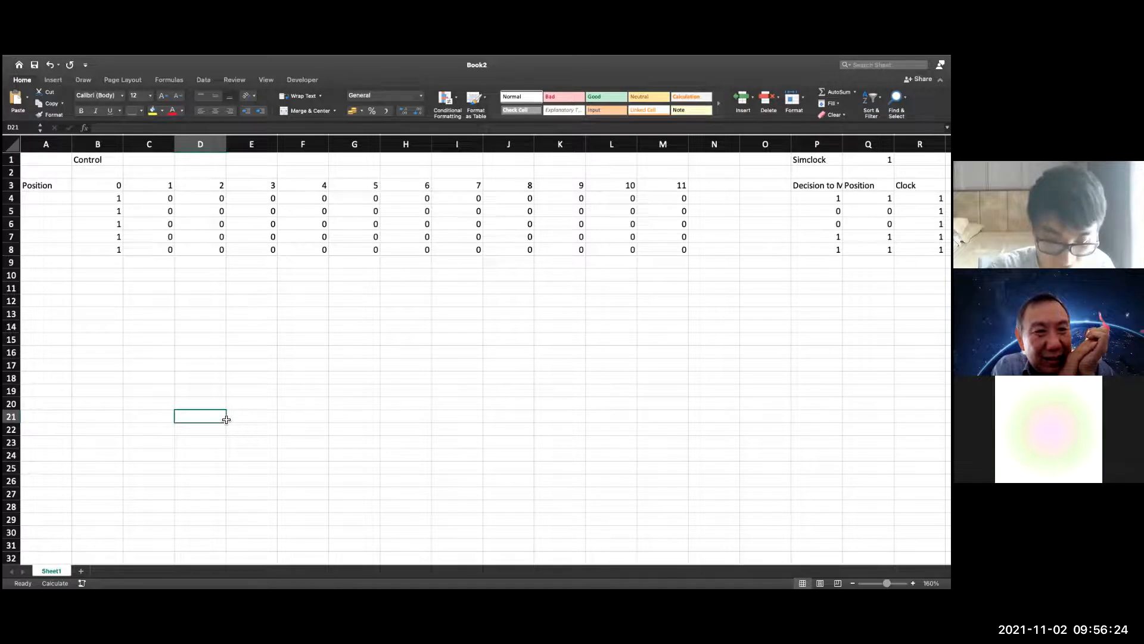
key(F9)
key(F9)
key(F9)
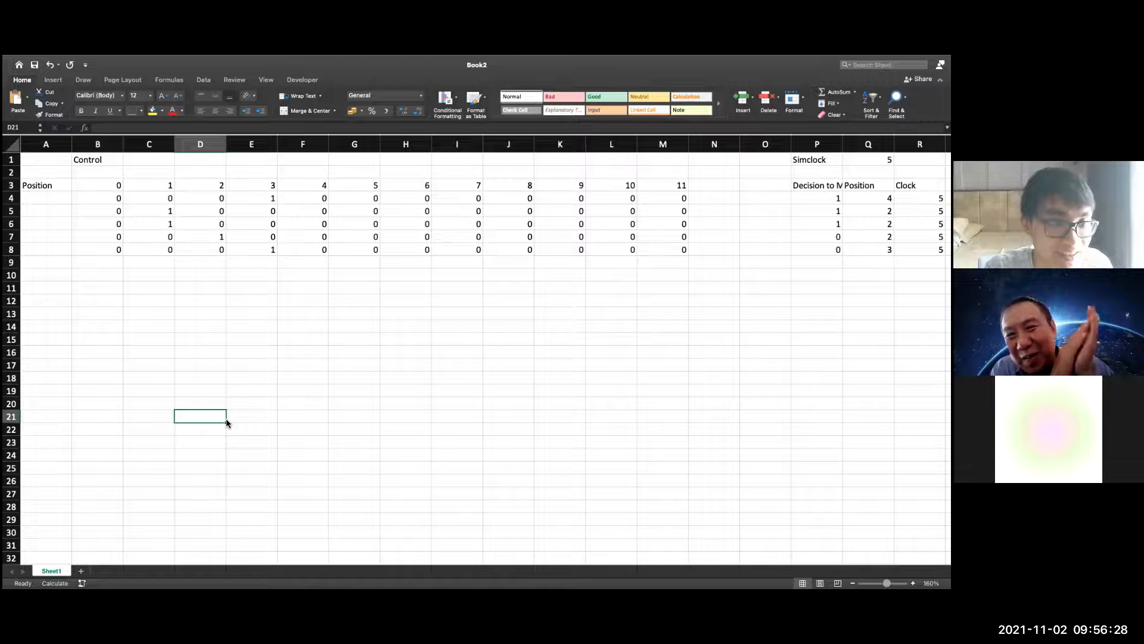
key(F9)
key(F9)
key(F9)
key(F9)
key(F9)
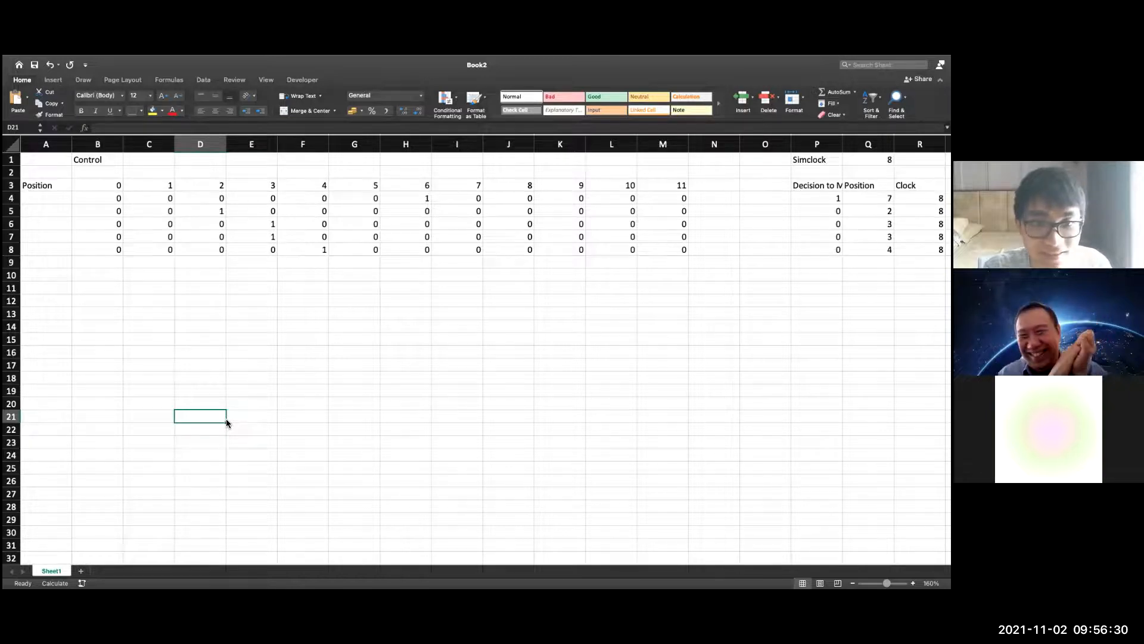
key(F9)
key(F9)
key(F9)
key(F9)
key(F9)
key(F9)
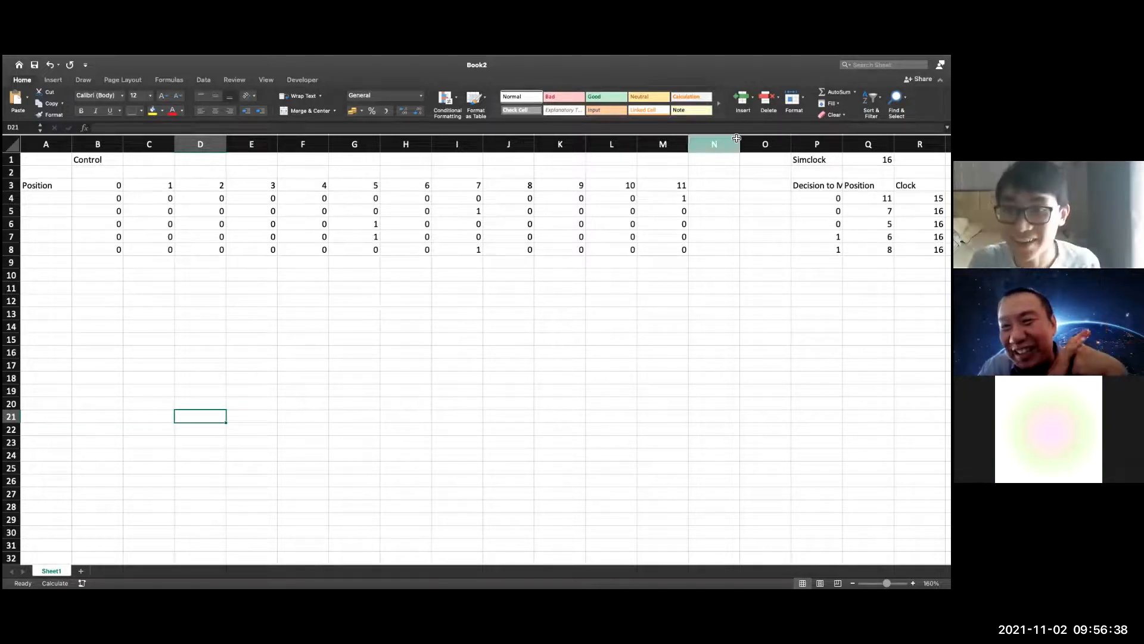
click(713, 177)
text(rank)
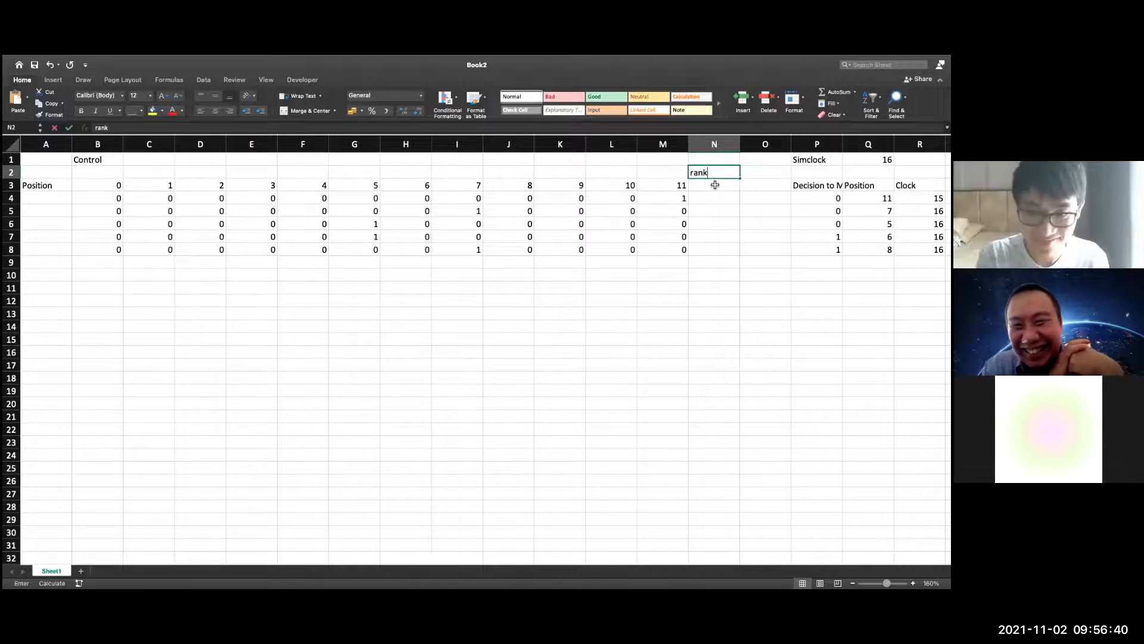
key(Return)
text(=)
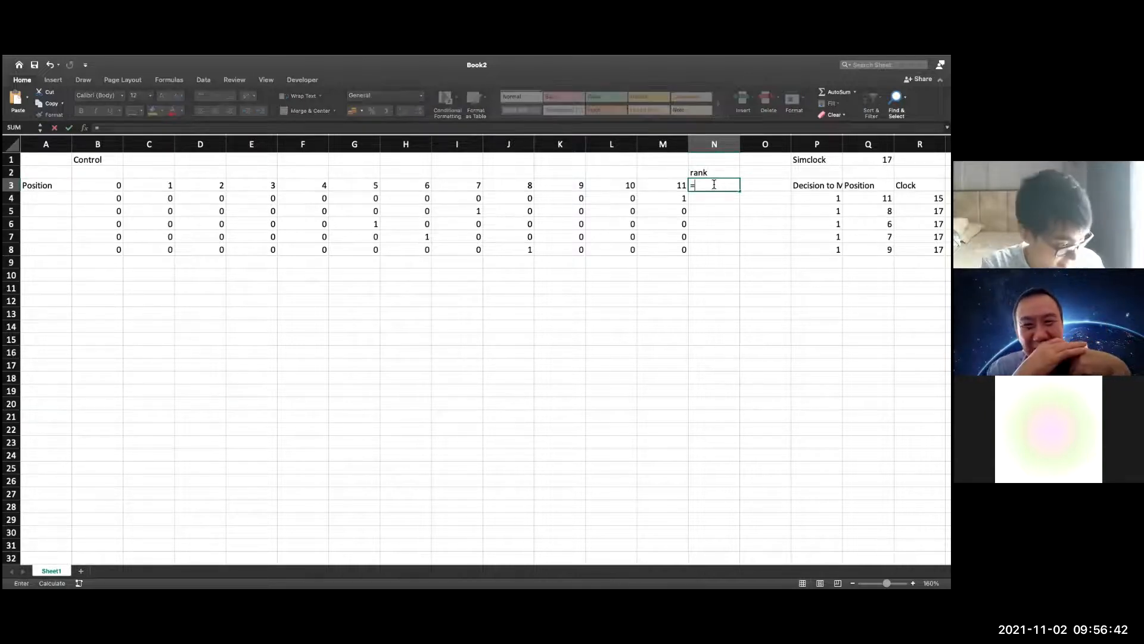
text(rank()
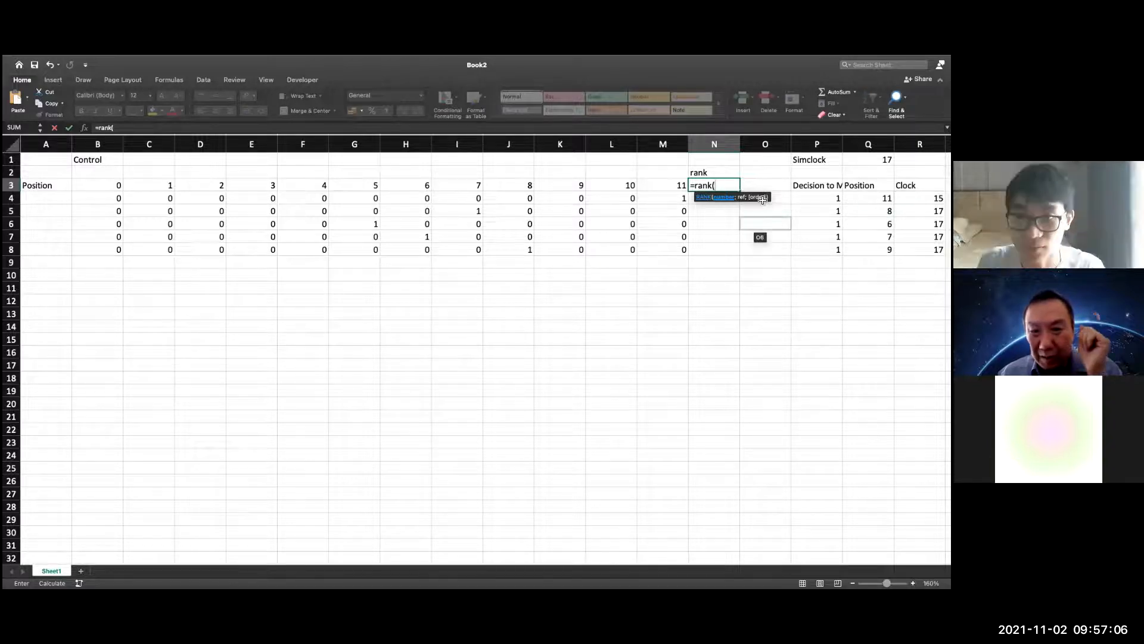
key(Escape)
key(Up)
key(BackSpace)
Add the header "Rank" in N3 and begin a RANK formula in N4 with the clock value R4 as its number
click(715, 185)
text(Rank)
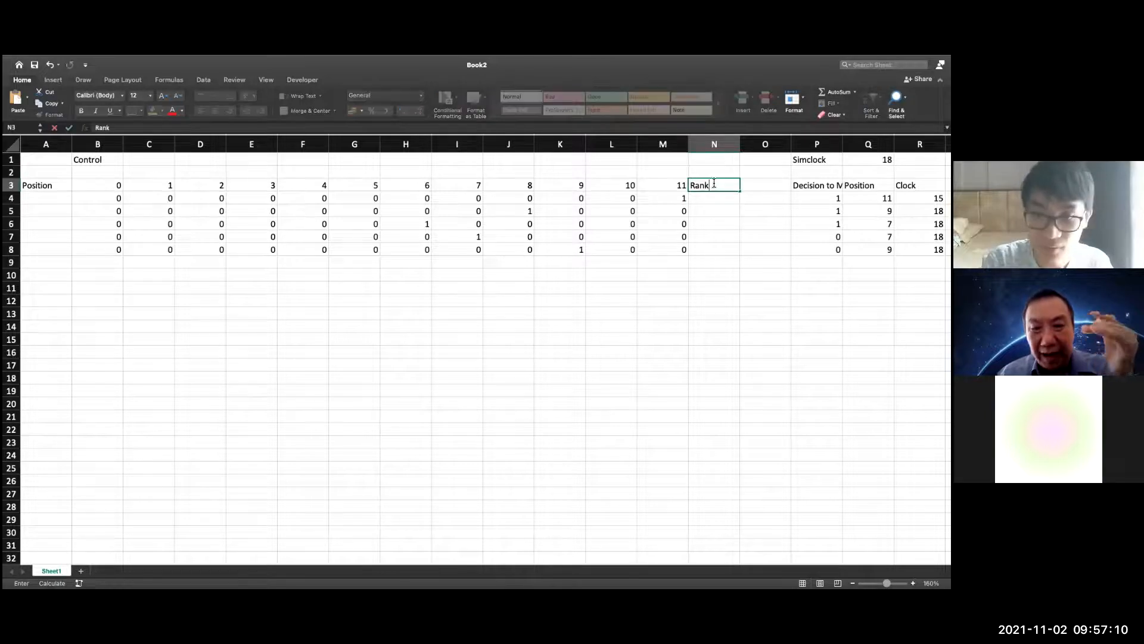
click(711, 203)
text(=rank)
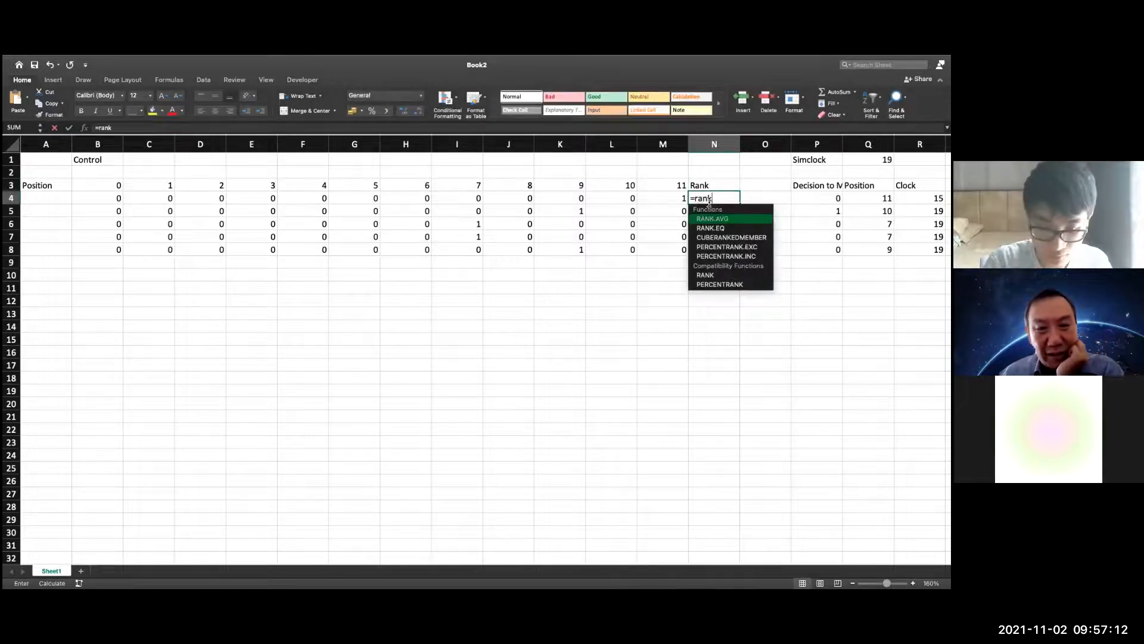
text(()
click(921, 198)
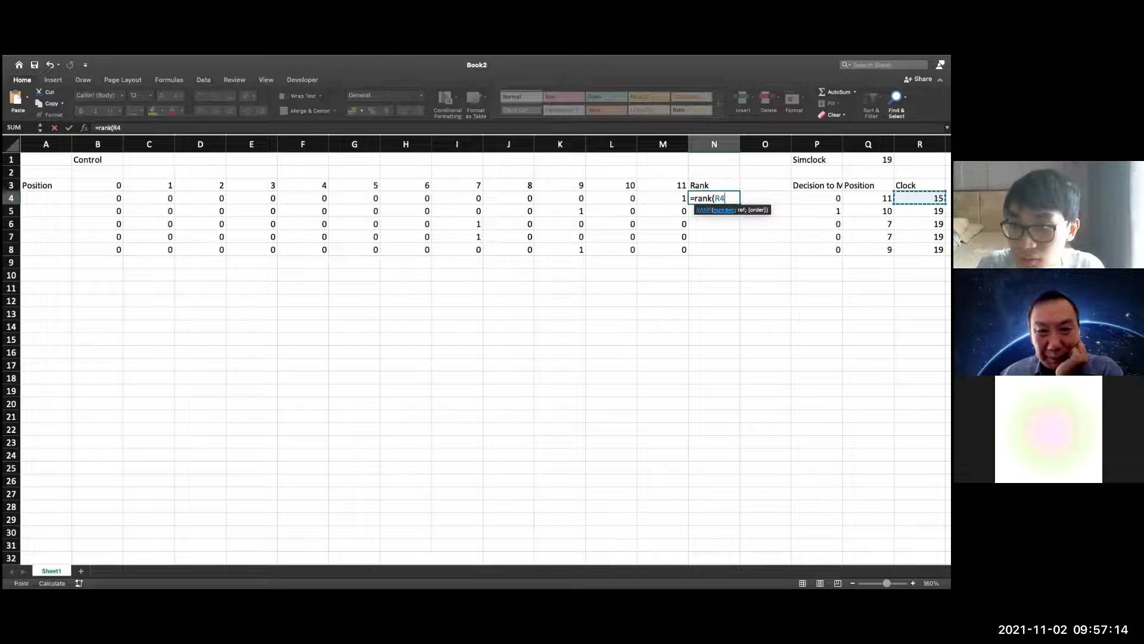
Complete the RANK formula in N4 with the reference range R4:R8 and ascending order 1
text(;)
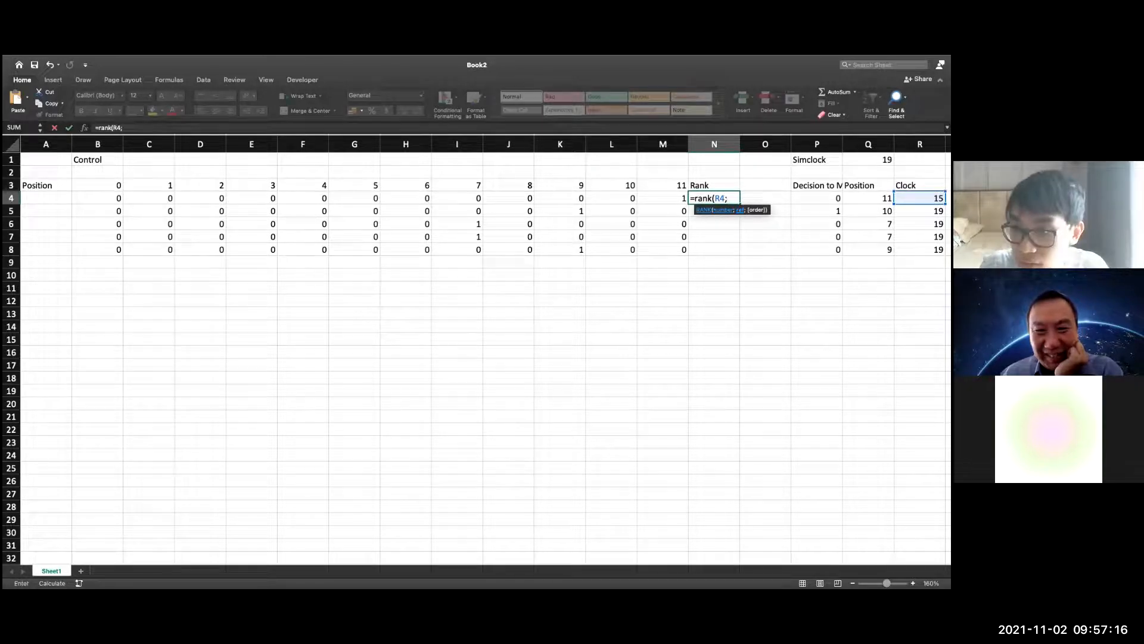
drag(921, 198, 921, 249)
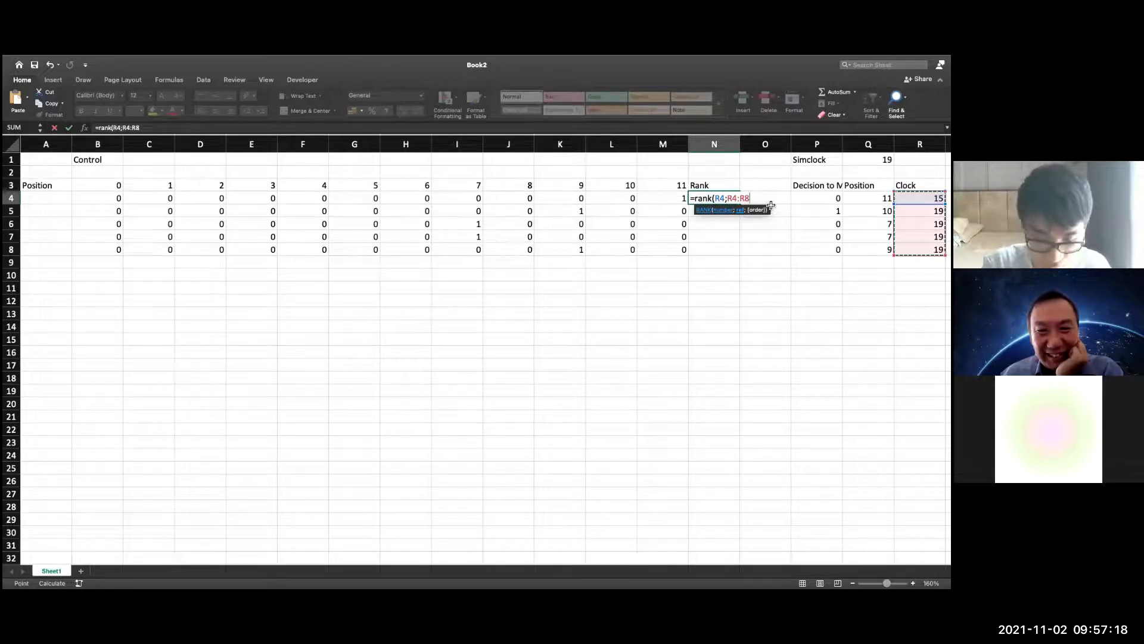
text(;)
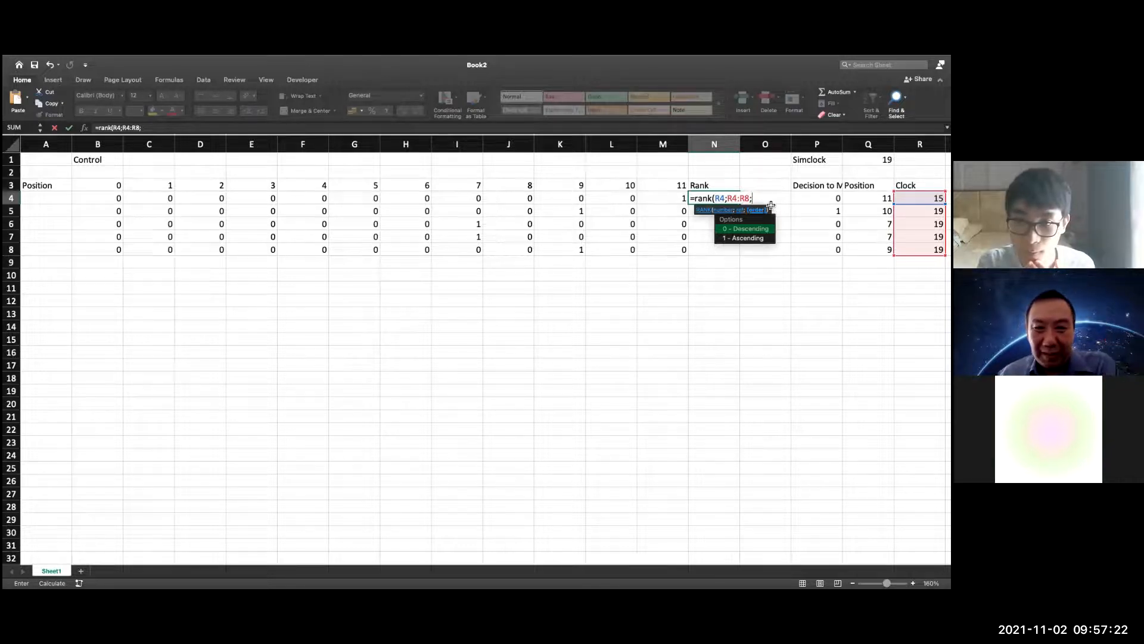
click(767, 247)
key(BackSpace)
key(BackSpace)
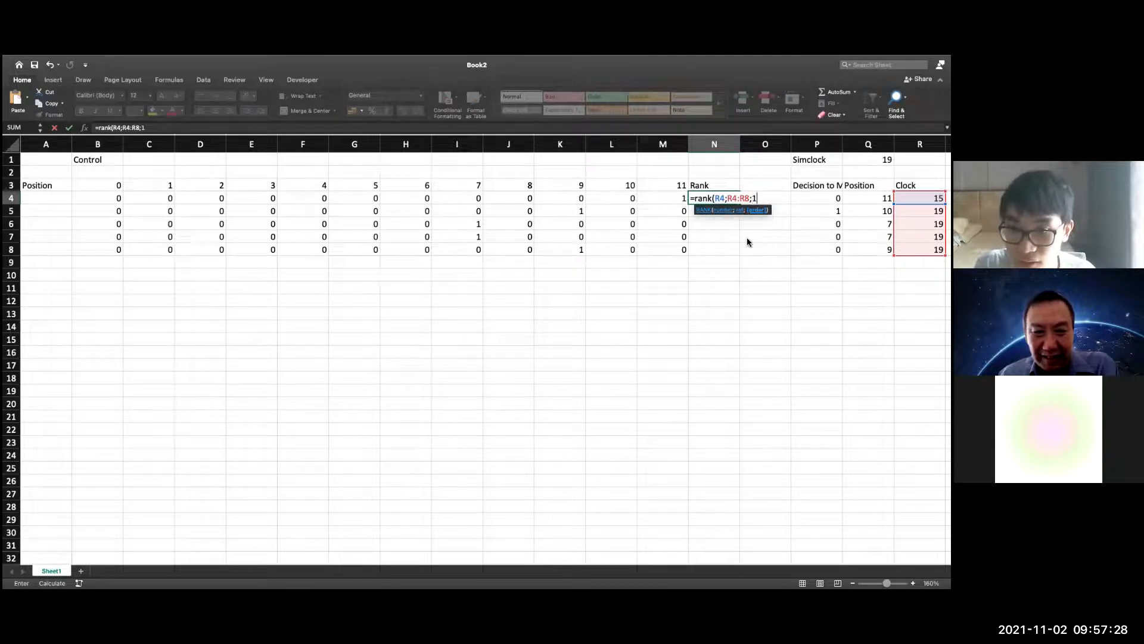
key(Return)
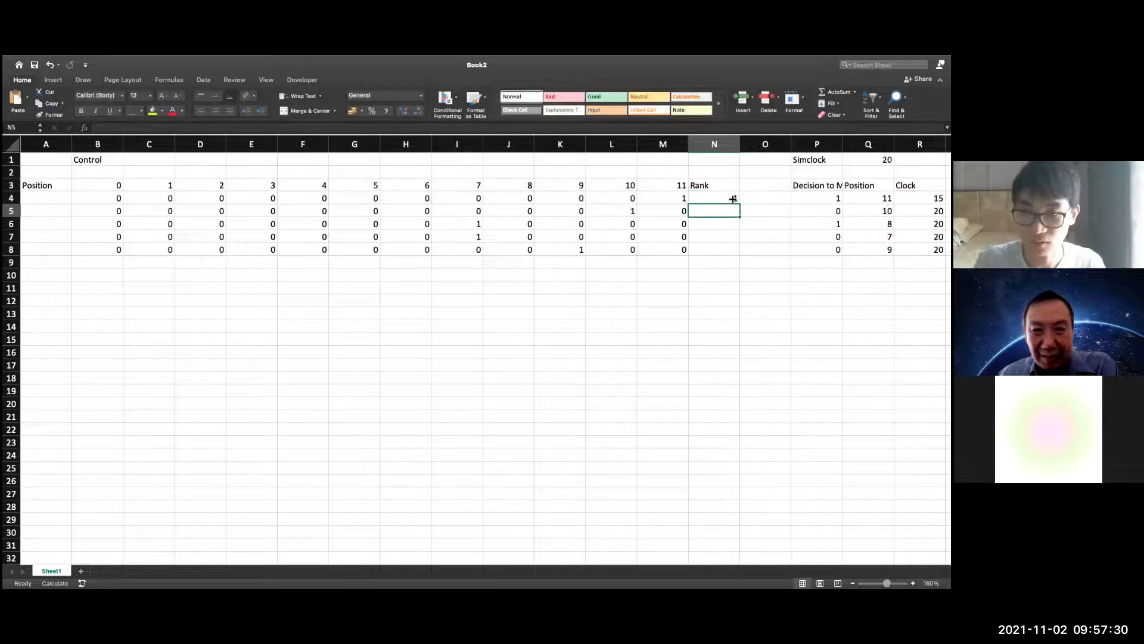
Fill the RANK formula from N4 down to N8 and check the reference range in N8, trying an absolute start reference
click(737, 200)
drag(739, 205, 731, 250)
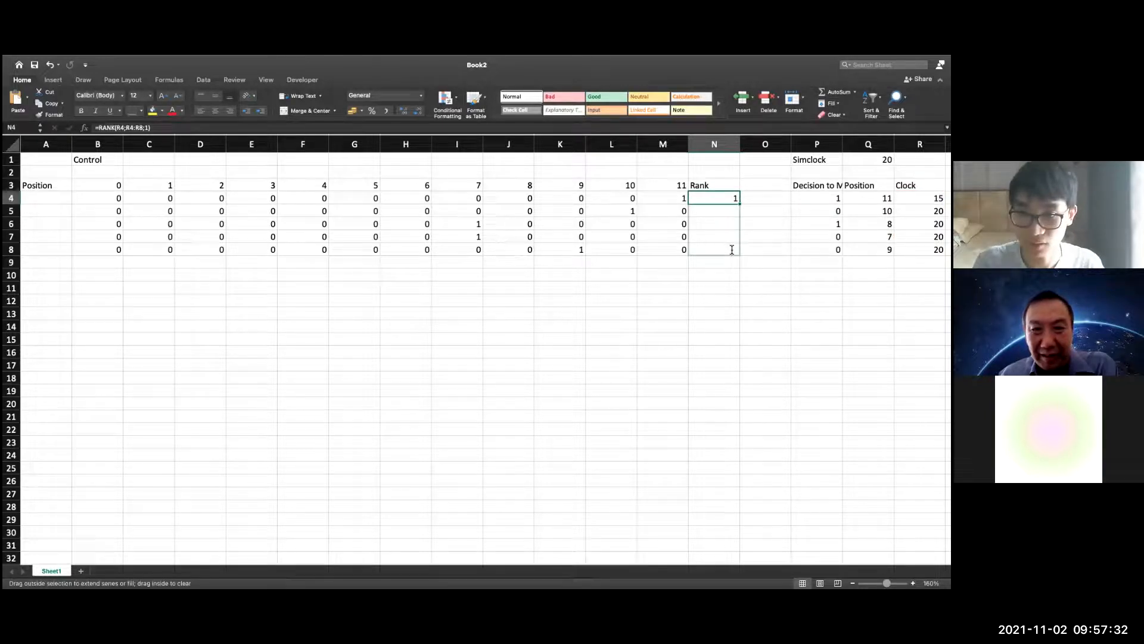
double_click(732, 251)
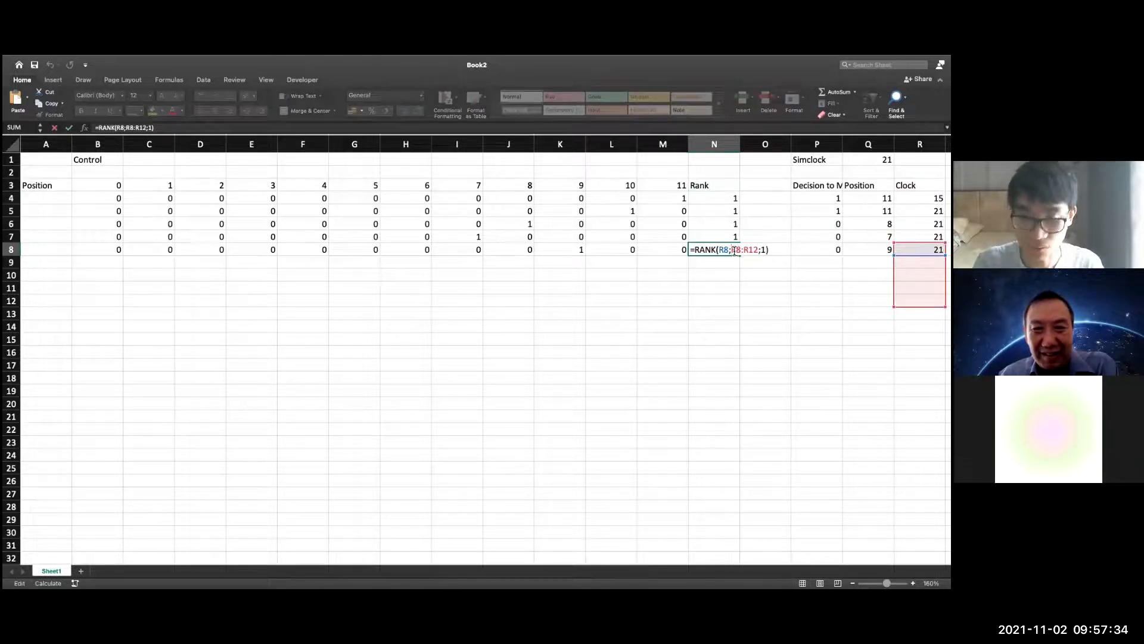
click(735, 250)
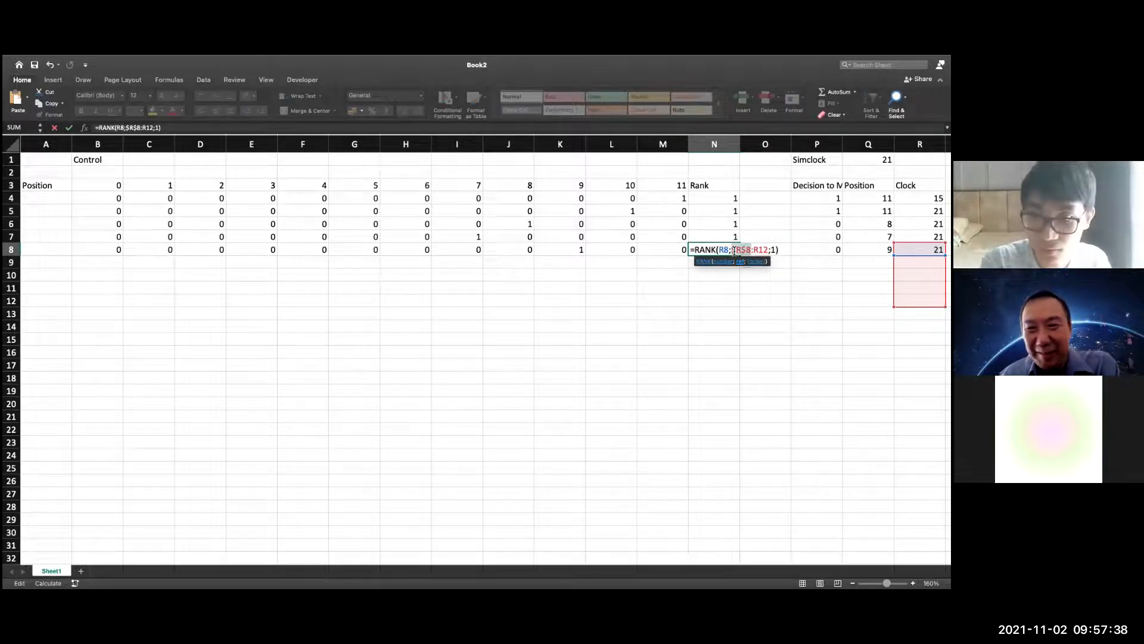
key(Escape)
Make the reference range absolute as $R$4:$R$8 in the RANK formula in N4
double_click(721, 200)
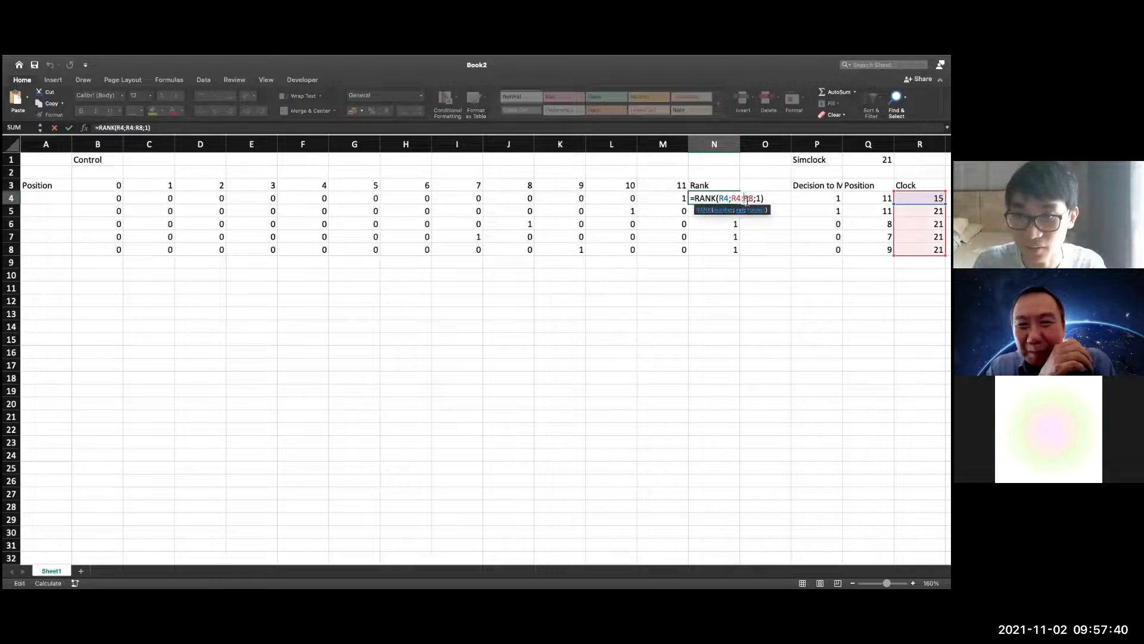
key(super+t)
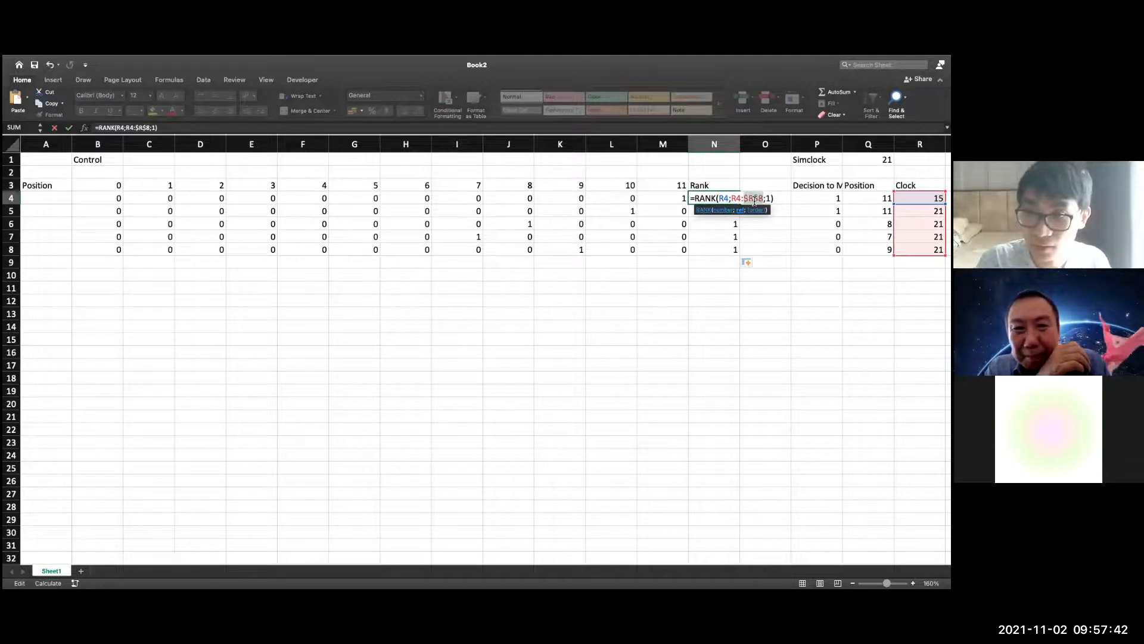
key(super+t)
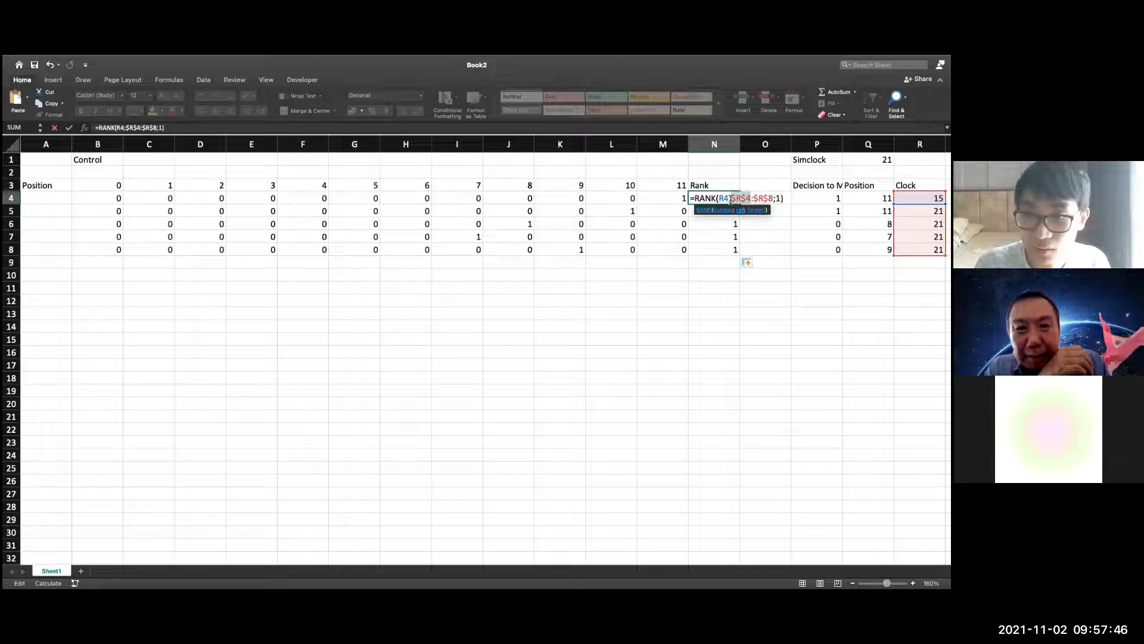
click(729, 199)
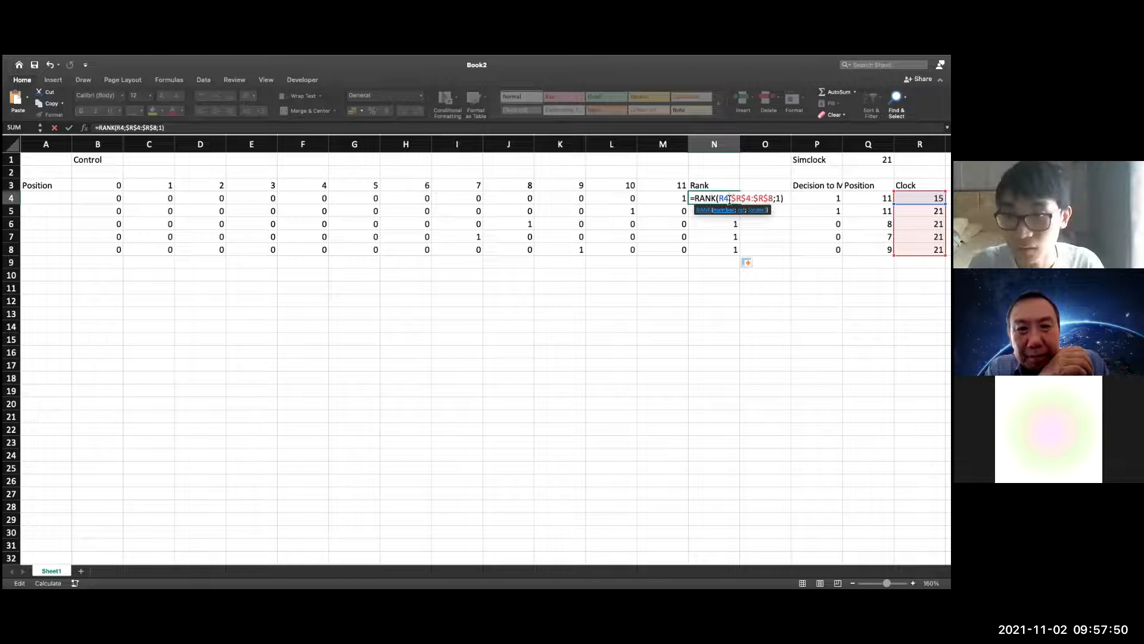
key(Return)
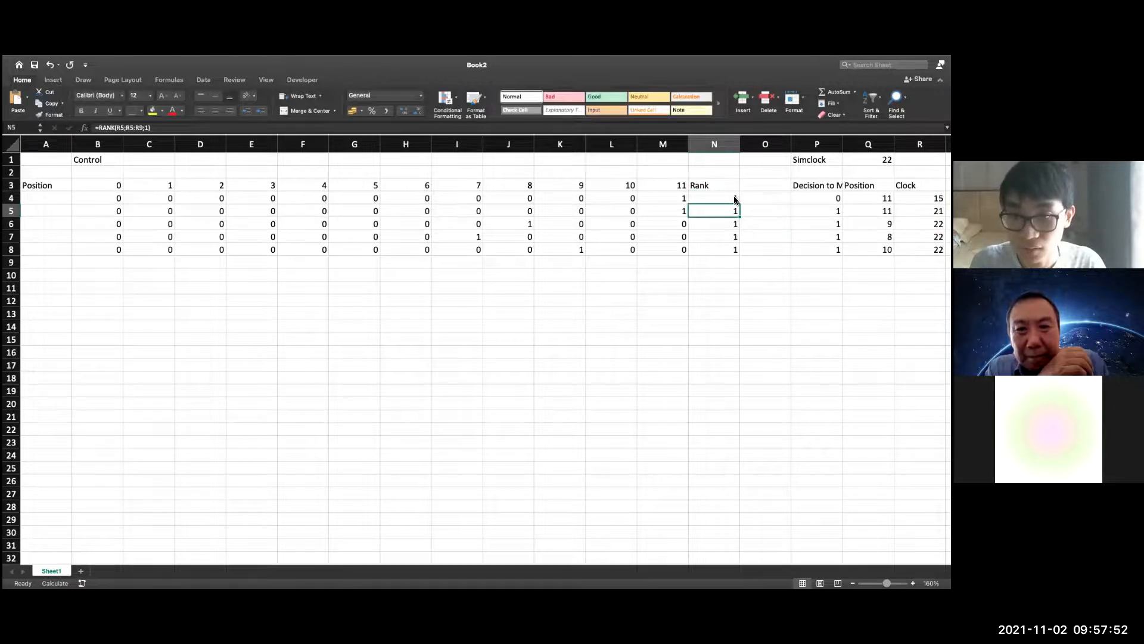
Fill the corrected RANK formula from N4 down to N8
click(734, 201)
double_click(740, 204)
drag(765, 288, 765, 299)
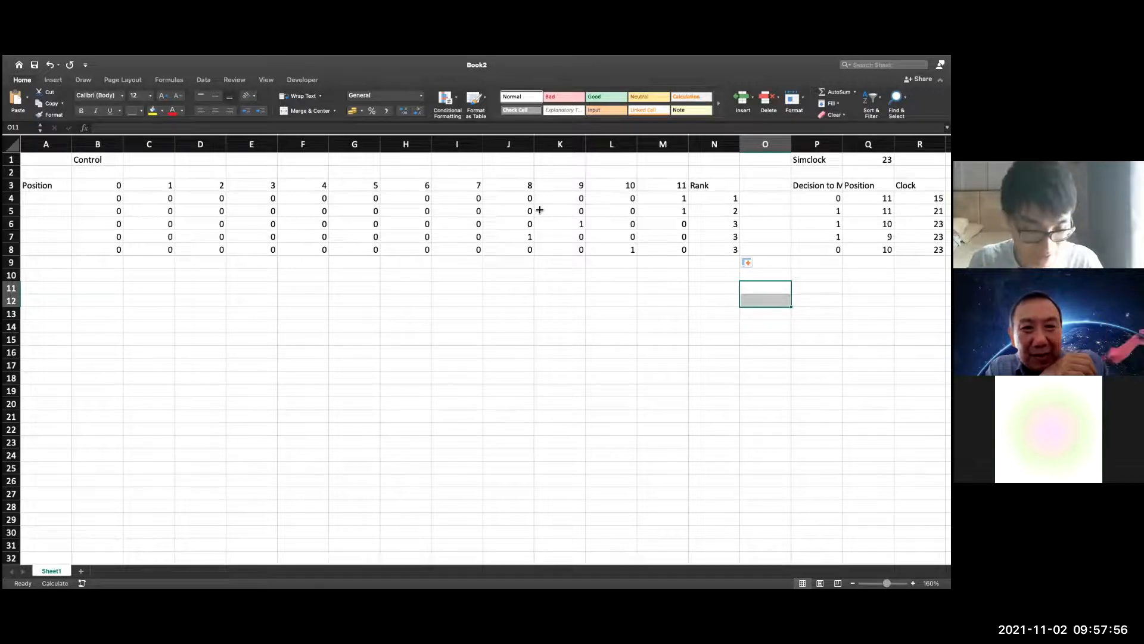
Recalculate repeatedly until the Simclock reaches 27 and check the ranks in N4:N8 against the finishing clocks
key(F9)
key(F9)
key(F9)
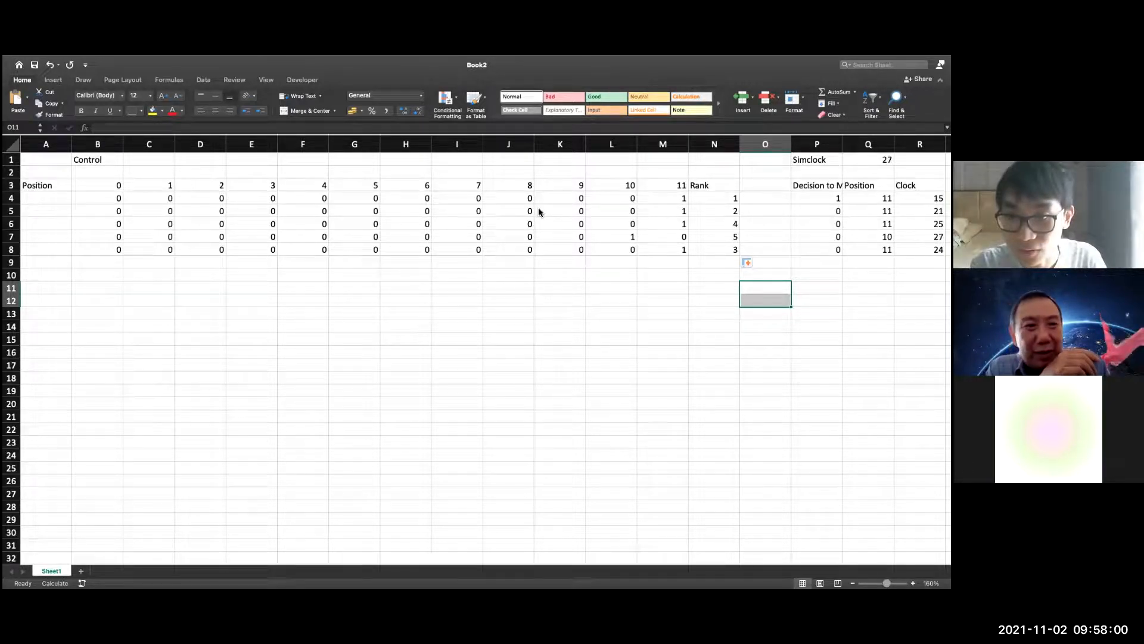
drag(731, 200, 730, 255)
click(718, 288)
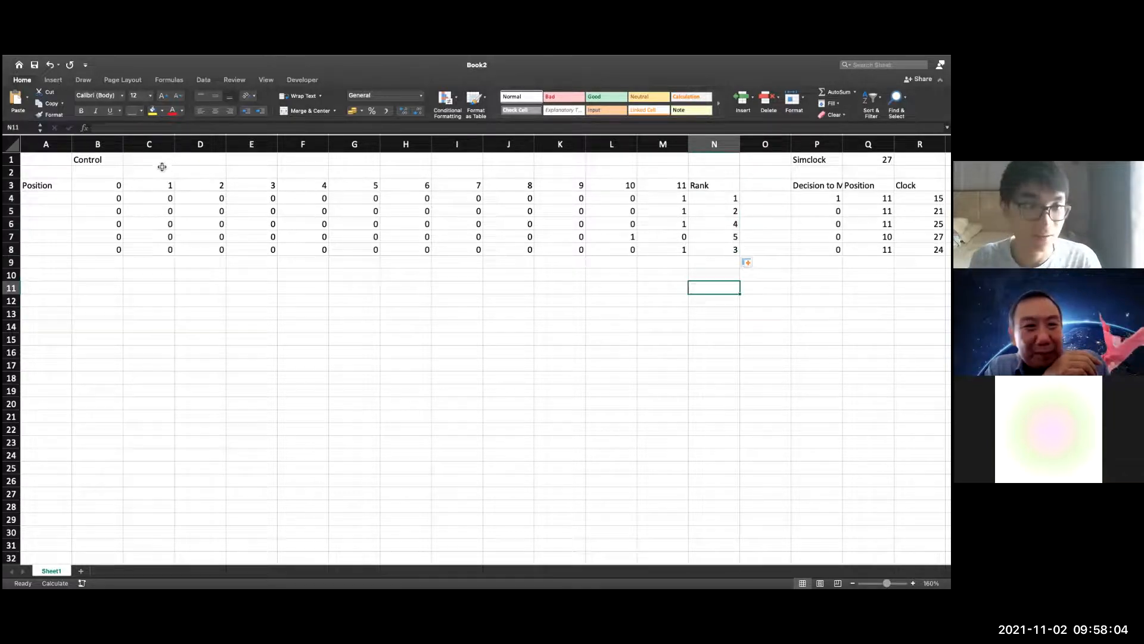
Reset the race by entering "stop" in the Control cell C1, and clear the cell again
click(161, 164)
text(stop)
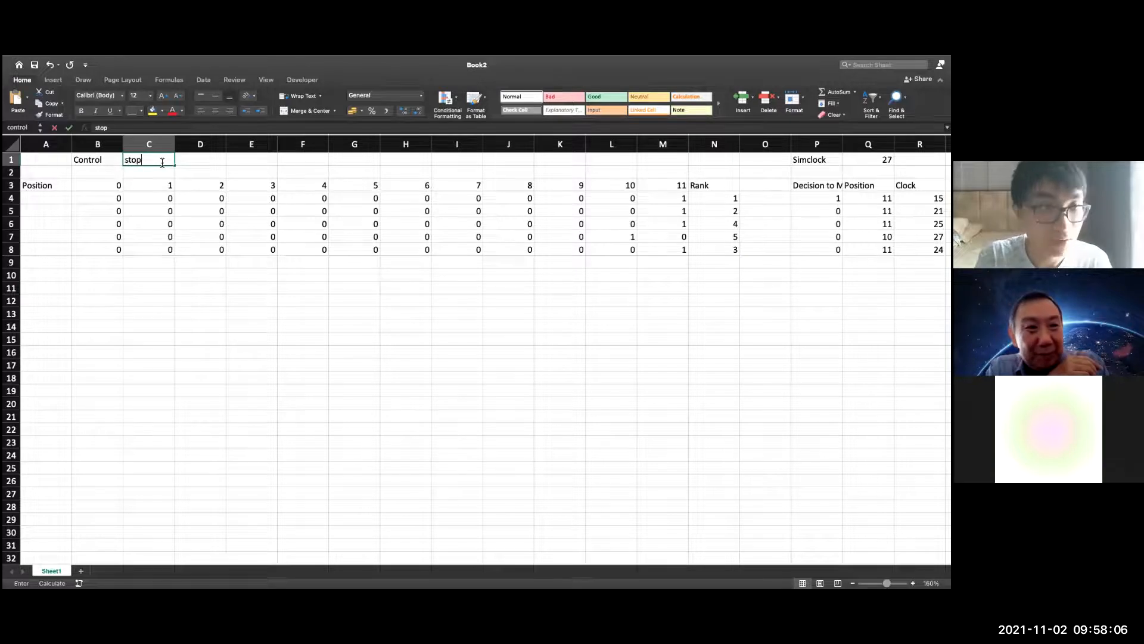
key(Return)
click(165, 162)
key(Delete)
click(184, 328)
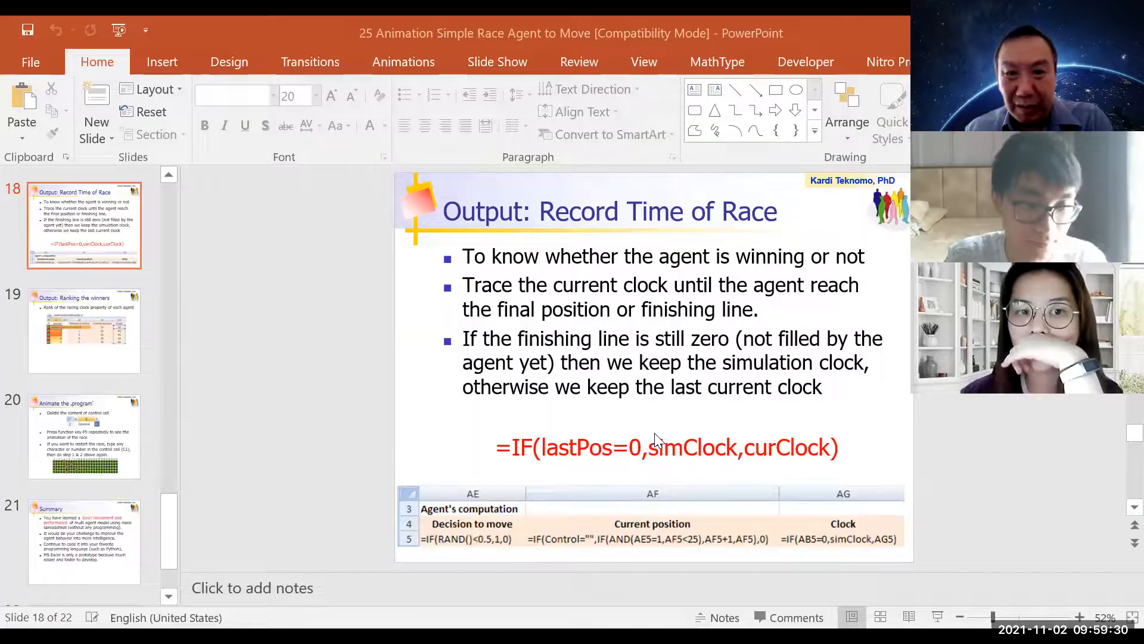
In the PowerPoint presentation, review the "Algorithm-2: Performance" flowchart and return to the "Output: Record Time of Race" slide
scroll(654, 433, up, 1)
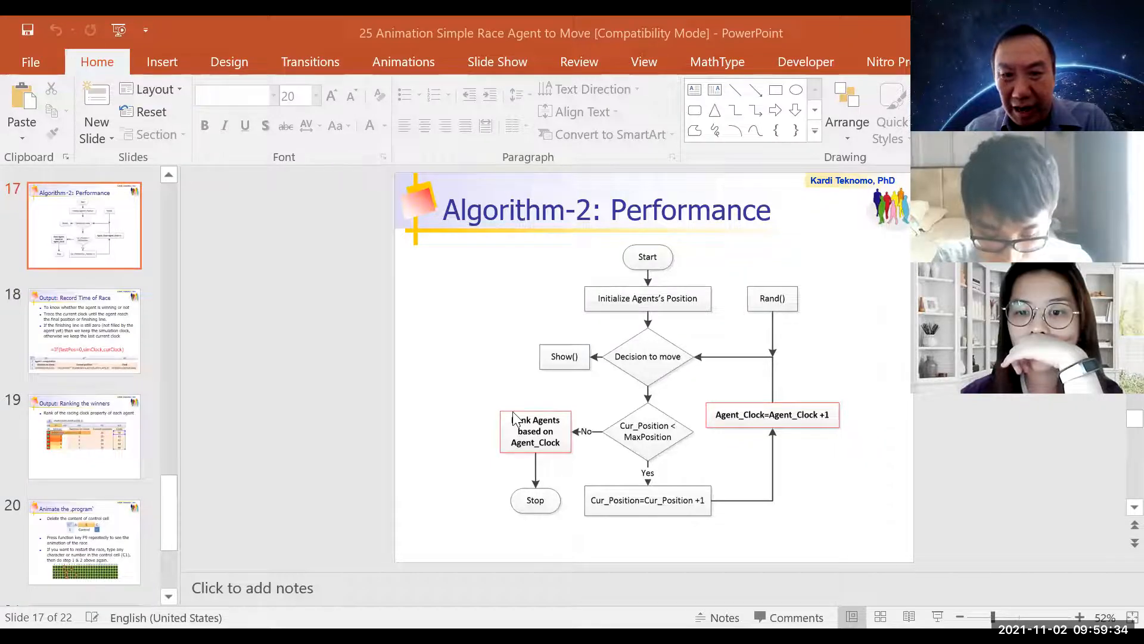
scroll(423, 389, down, 1)
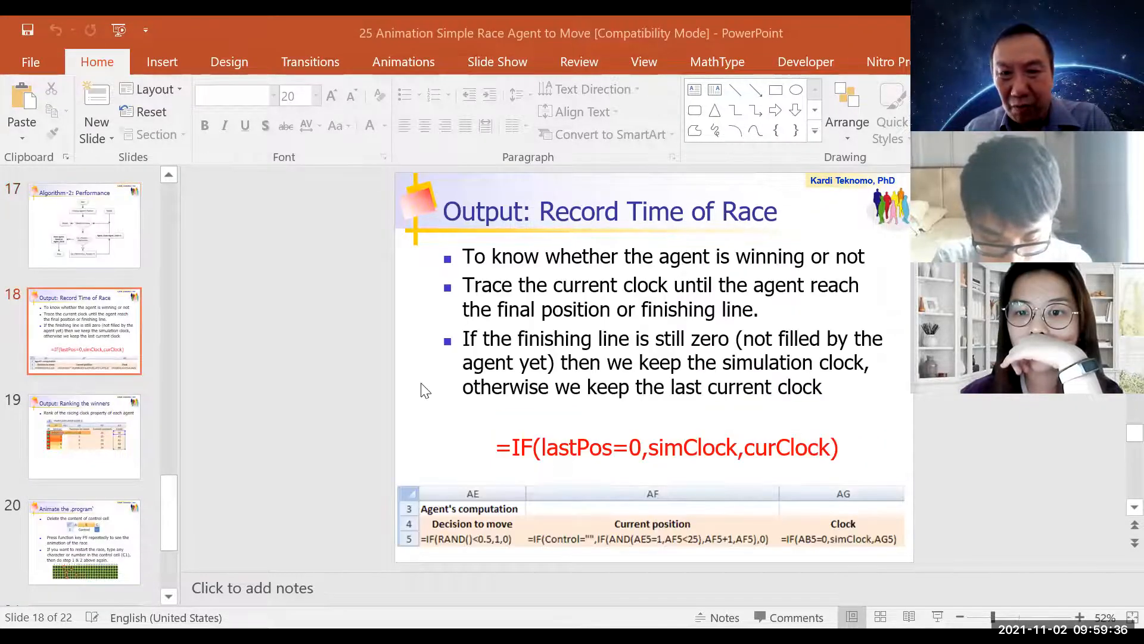
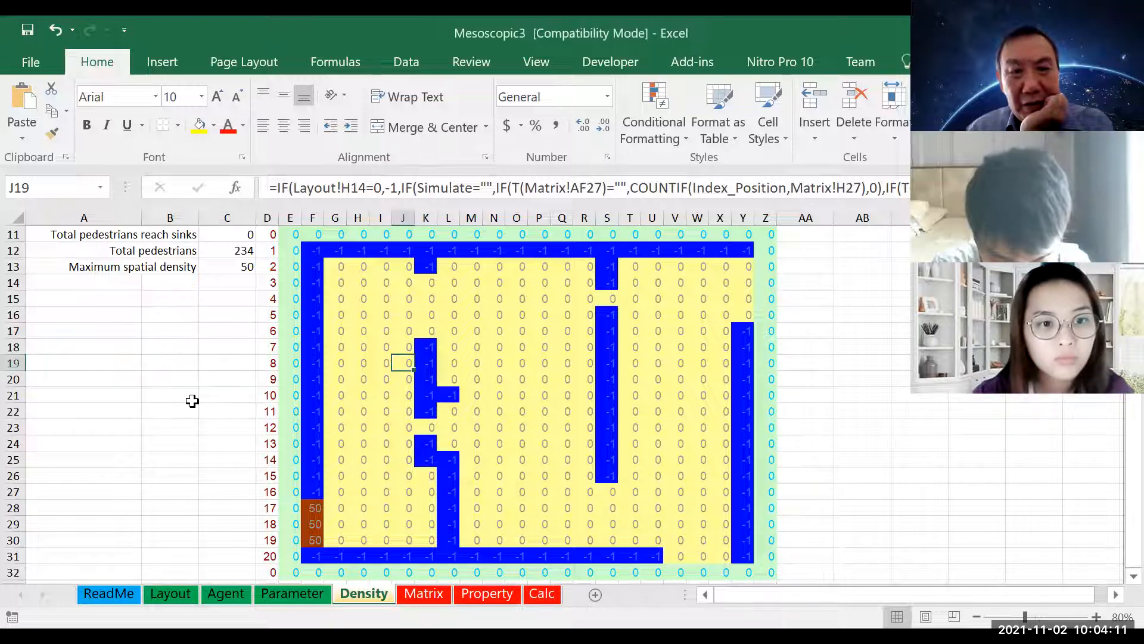
Clear the Initialize control cell B4 on the Density sheet to start building the navigation matrices
click(192, 401)
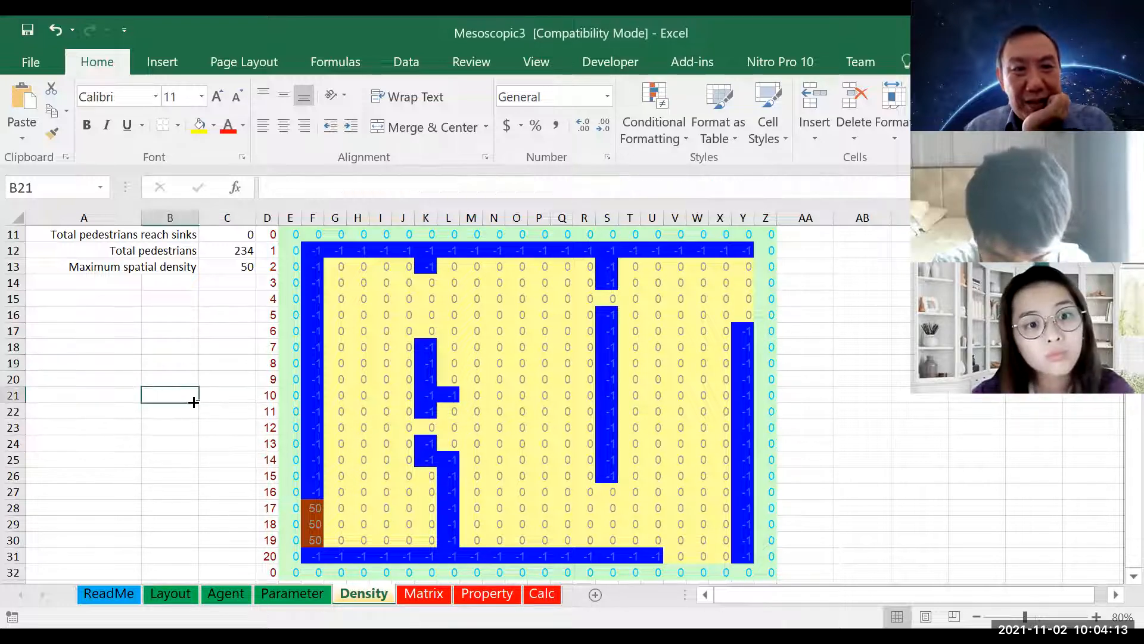
scroll(193, 402, up, 4)
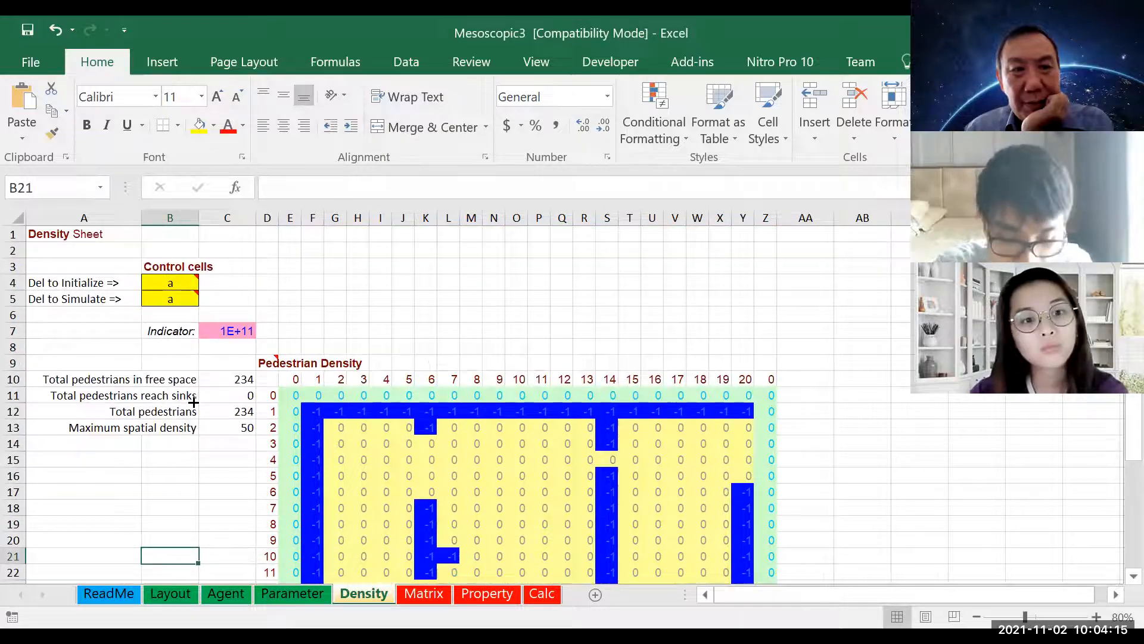
mouse_move(164, 288)
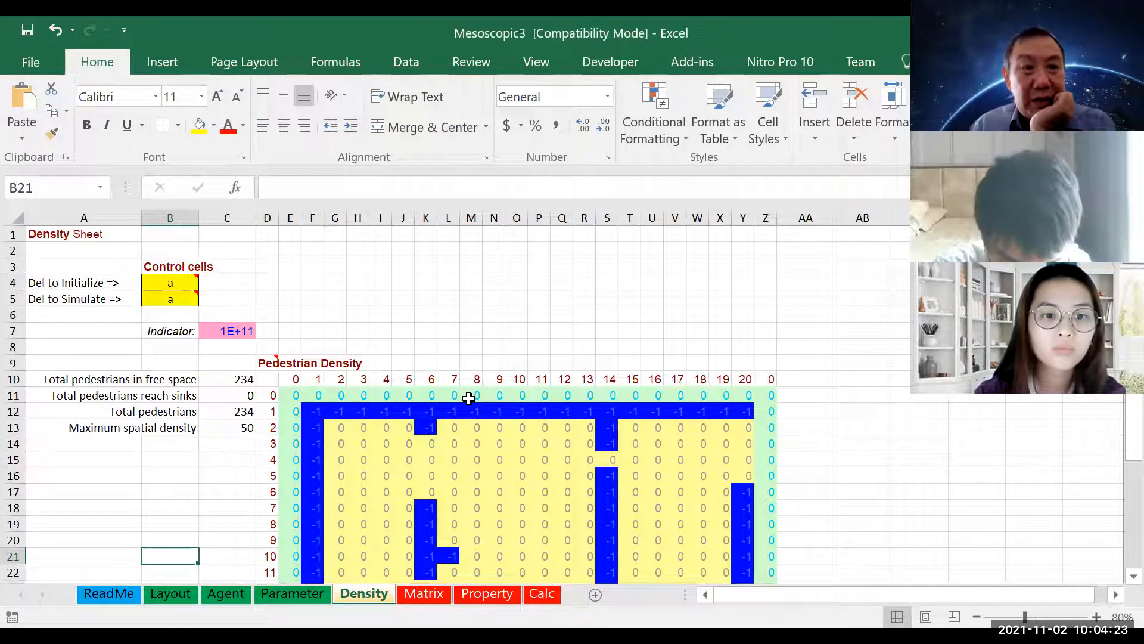
click(165, 283)
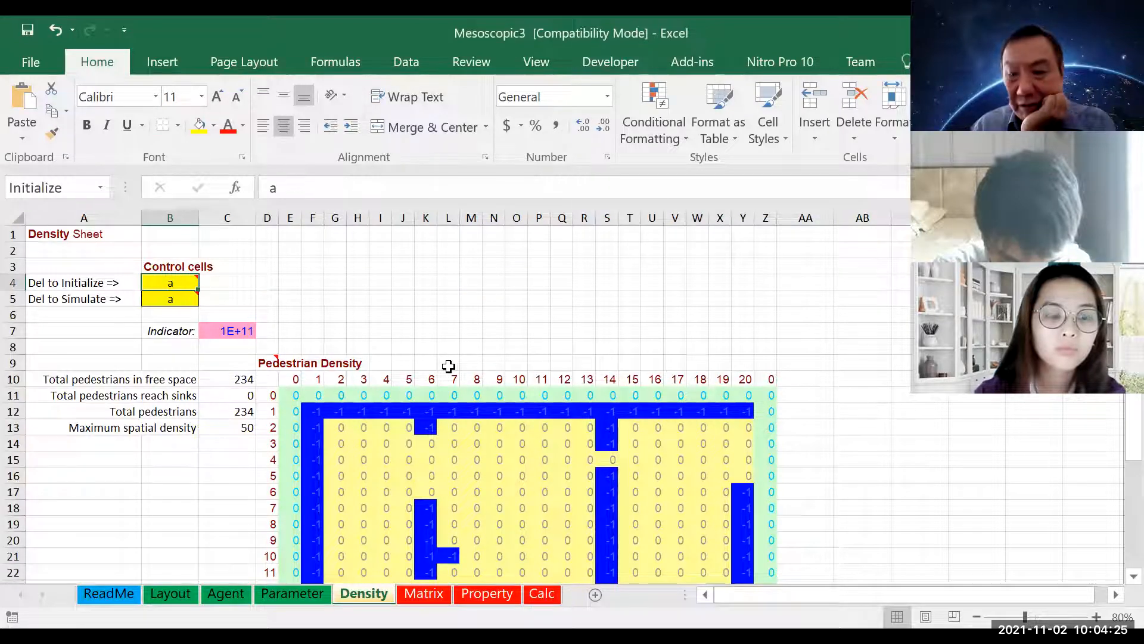
key(Delete)
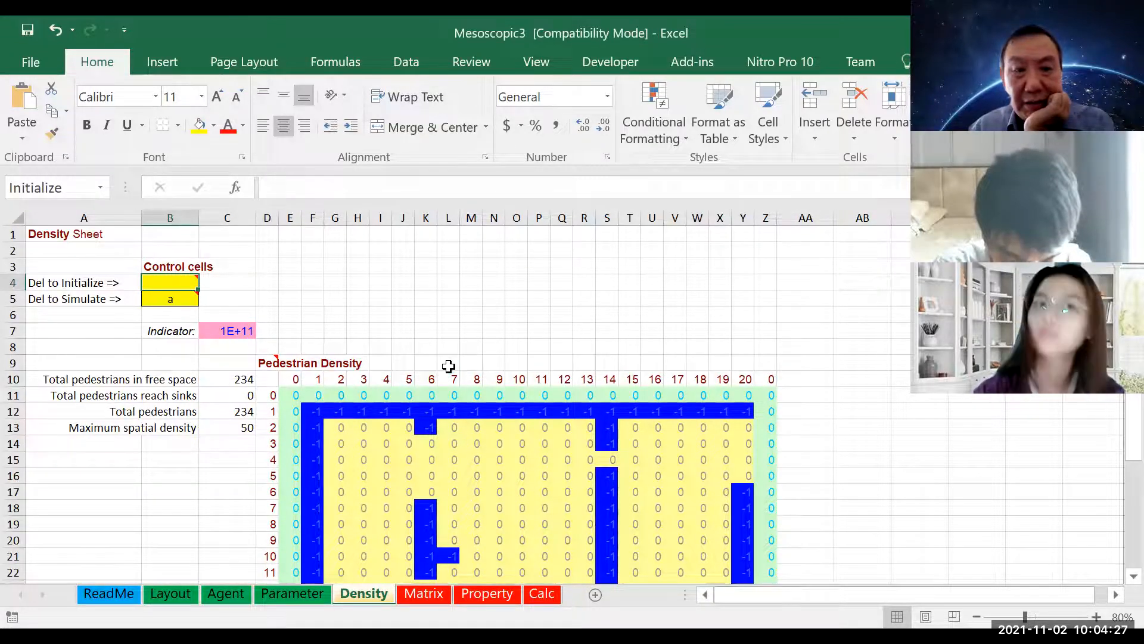
scroll(448, 366, down, 8)
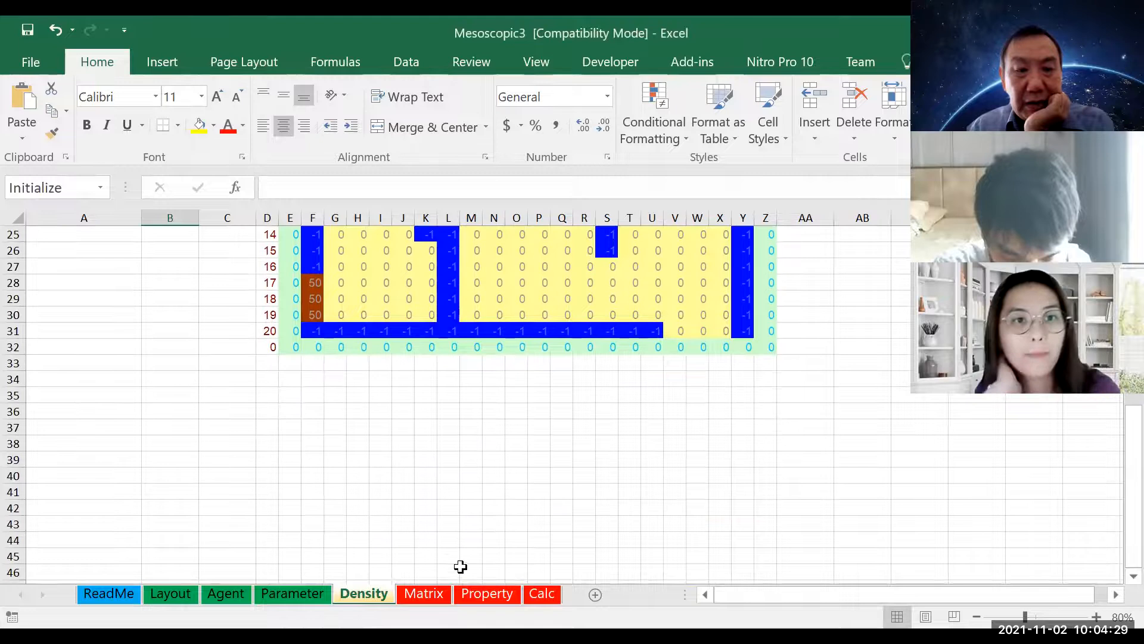
scroll(412, 439, up, 3)
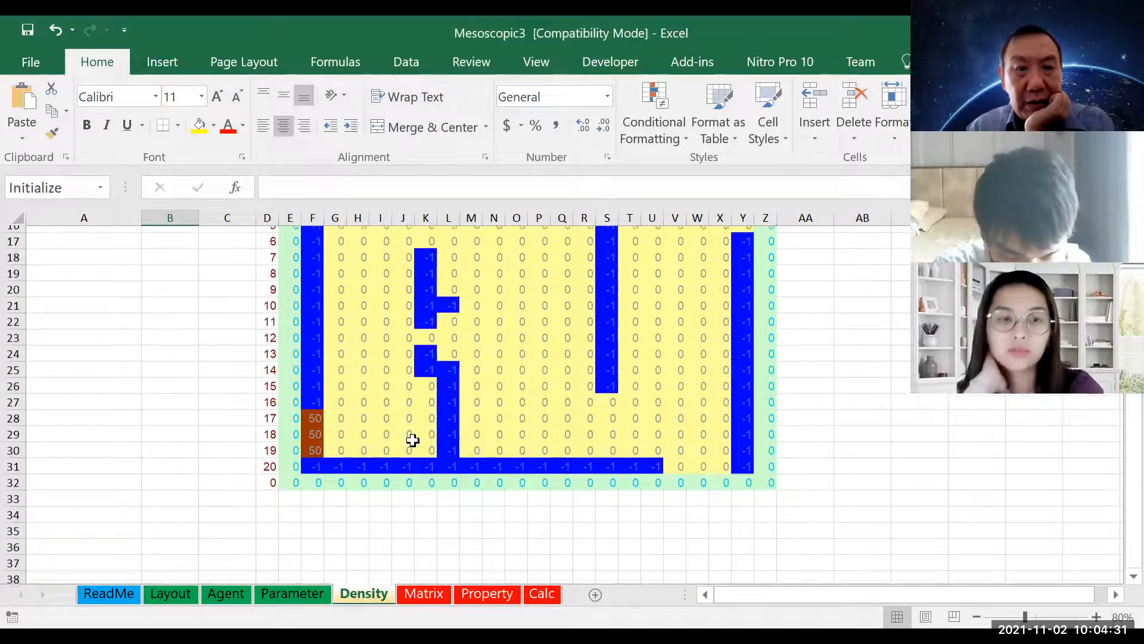
scroll(413, 440, up, 5)
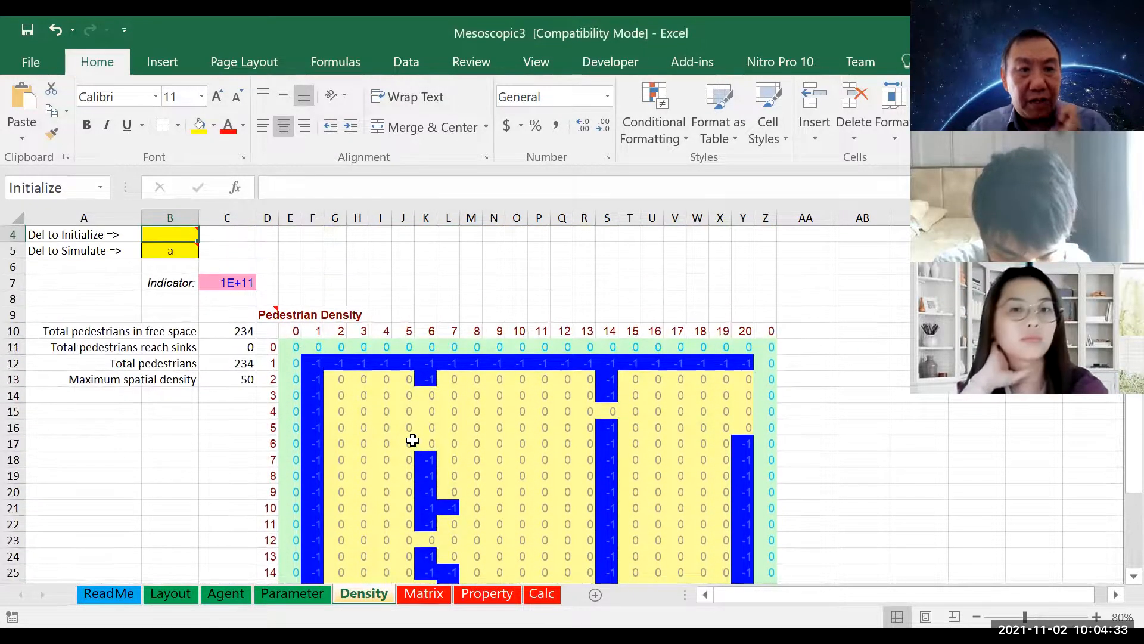
scroll(413, 440, up, 1)
Recalculate the Density sheet repeatedly until the indicator in C7 converges
key(F9)
key(F9)
key(F9)
key(F9)
key(F9)
key(F9)
key(F9)
key(F9)
key(F9)
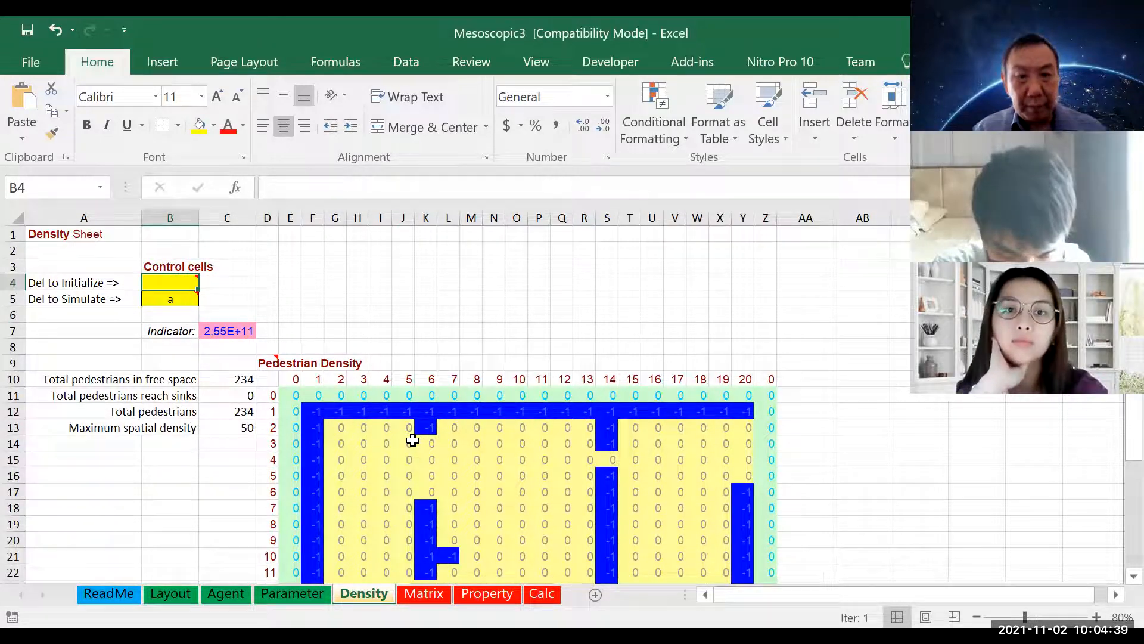
Clear the Simulate control cell B5 to start the pedestrian simulation, and bring the density grid into view
scroll(374, 428, down, 1)
scroll(373, 428, down, 1)
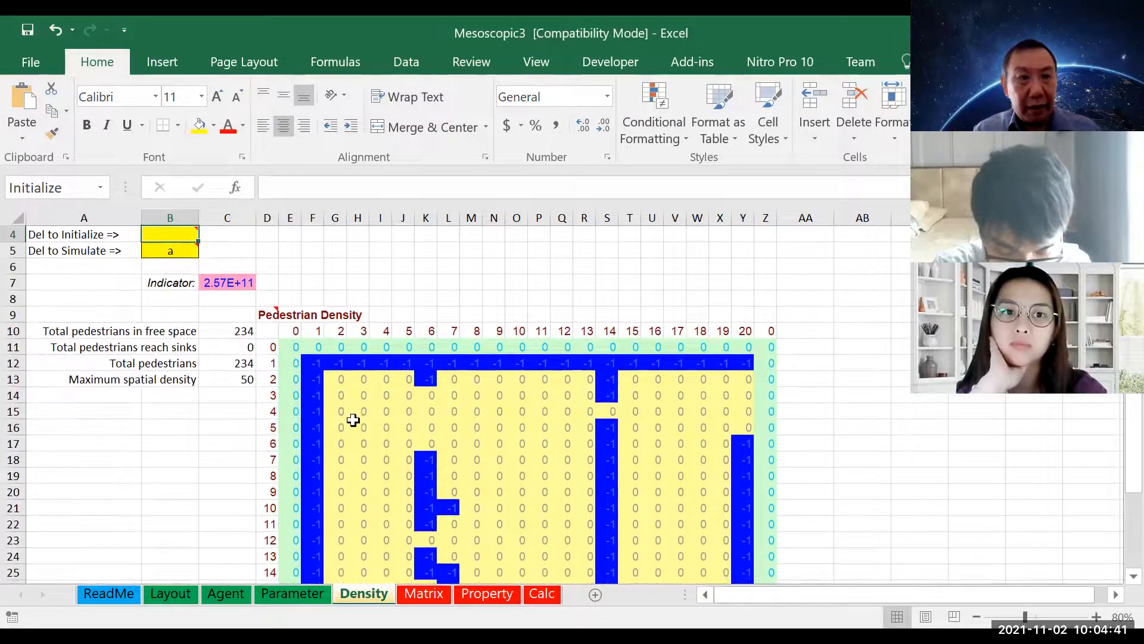
click(171, 249)
scroll(615, 357, down, 1)
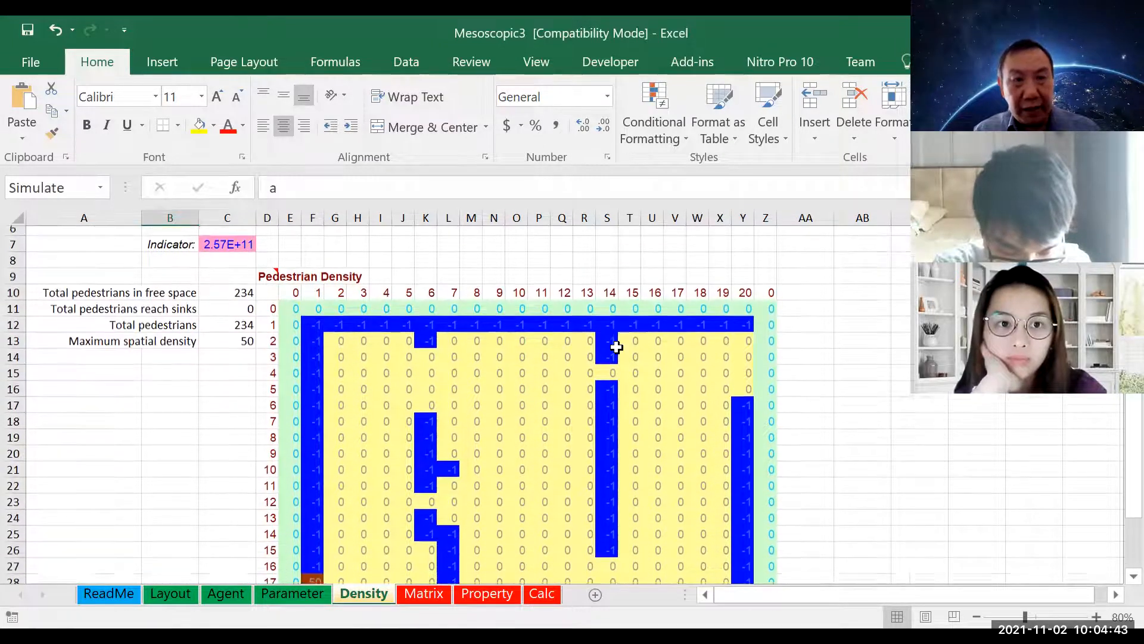
scroll(617, 350, down, 1)
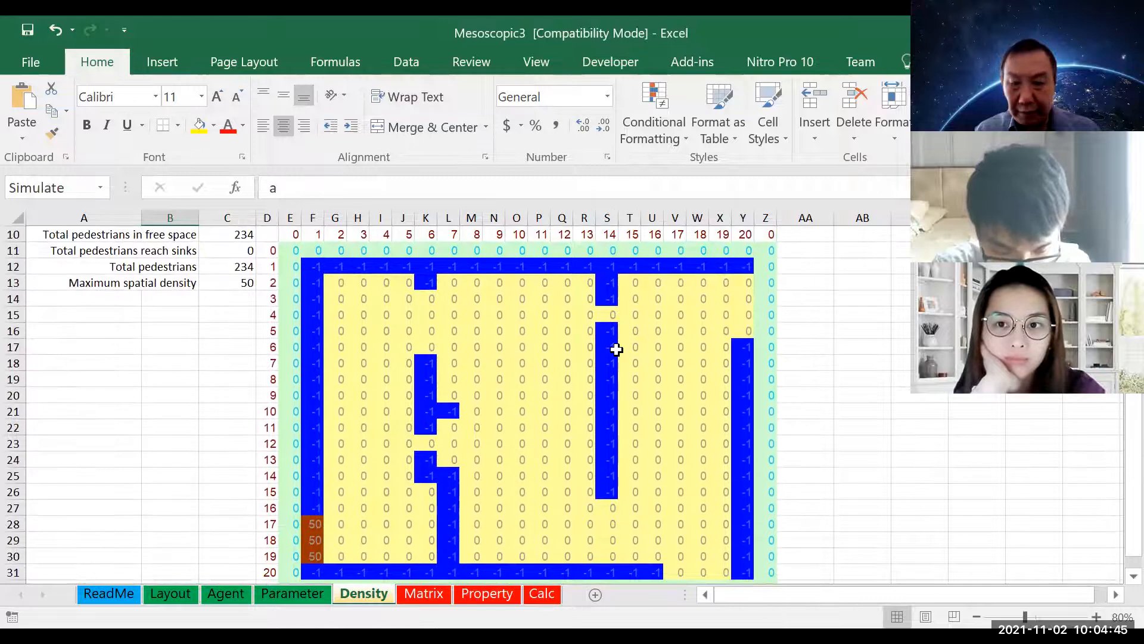
scroll(616, 349, up, 3)
key(Delete)
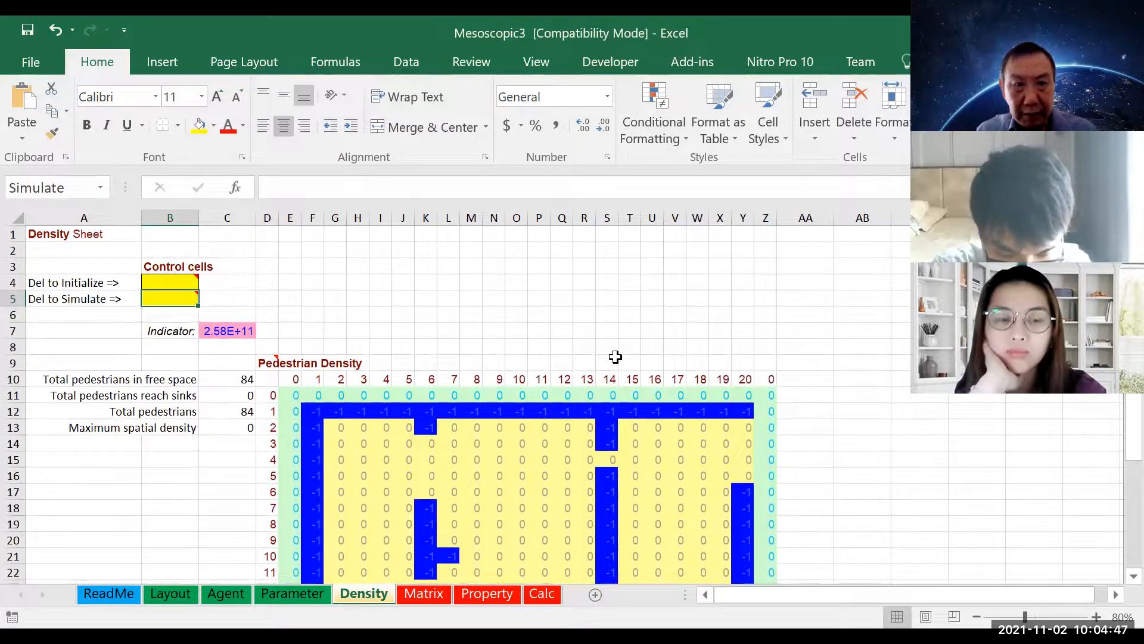
scroll(615, 356, down, 2)
scroll(615, 356, down, 2)
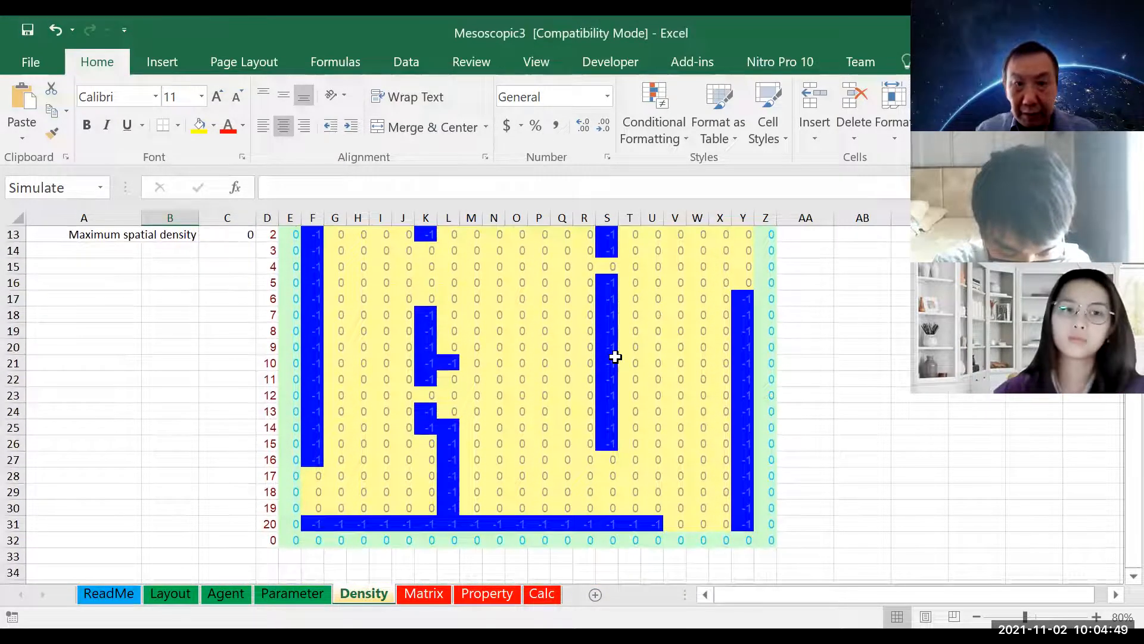
scroll(679, 378, up, 1)
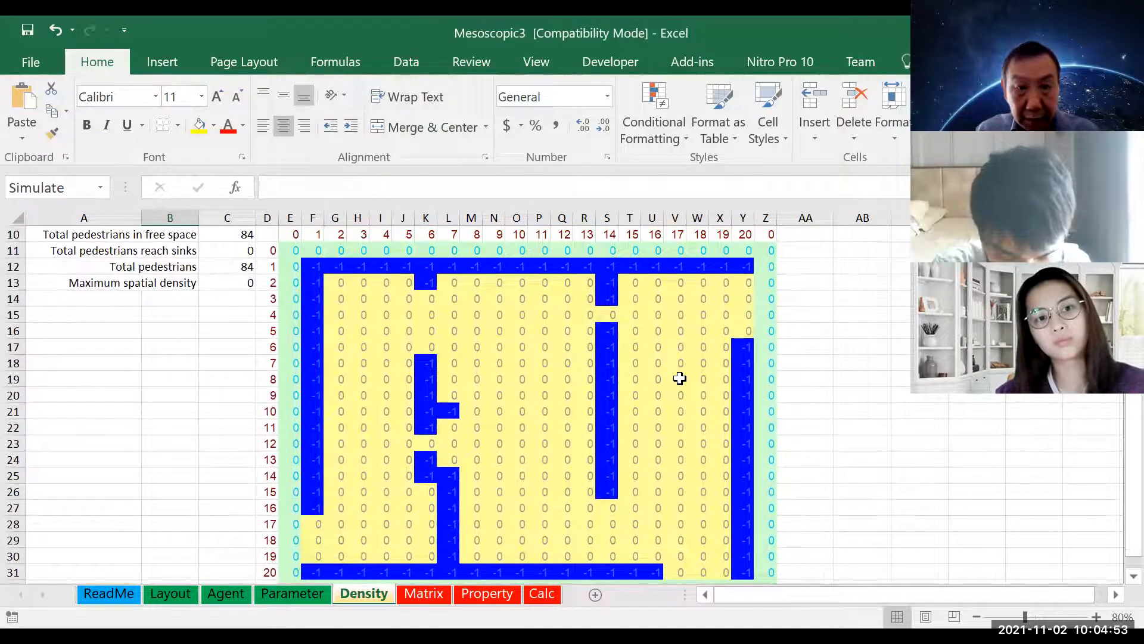
Recalculate repeatedly to move the pedestrians through the density grid until none remain in it
key(F9)
key(F9)
key(F9)
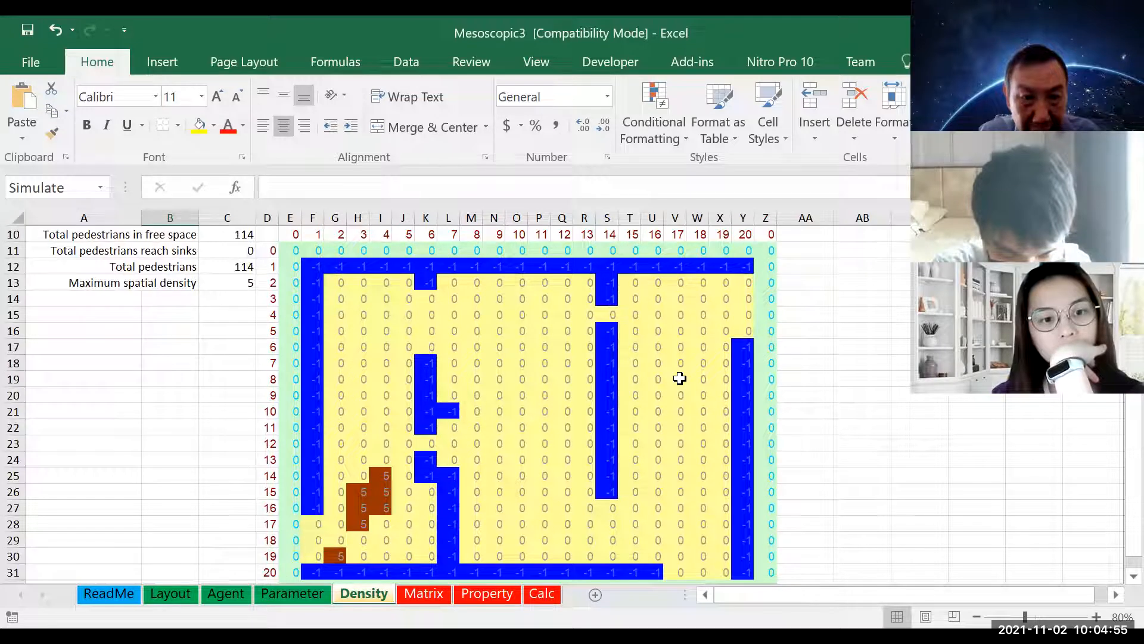
key(F9)
key(F9)
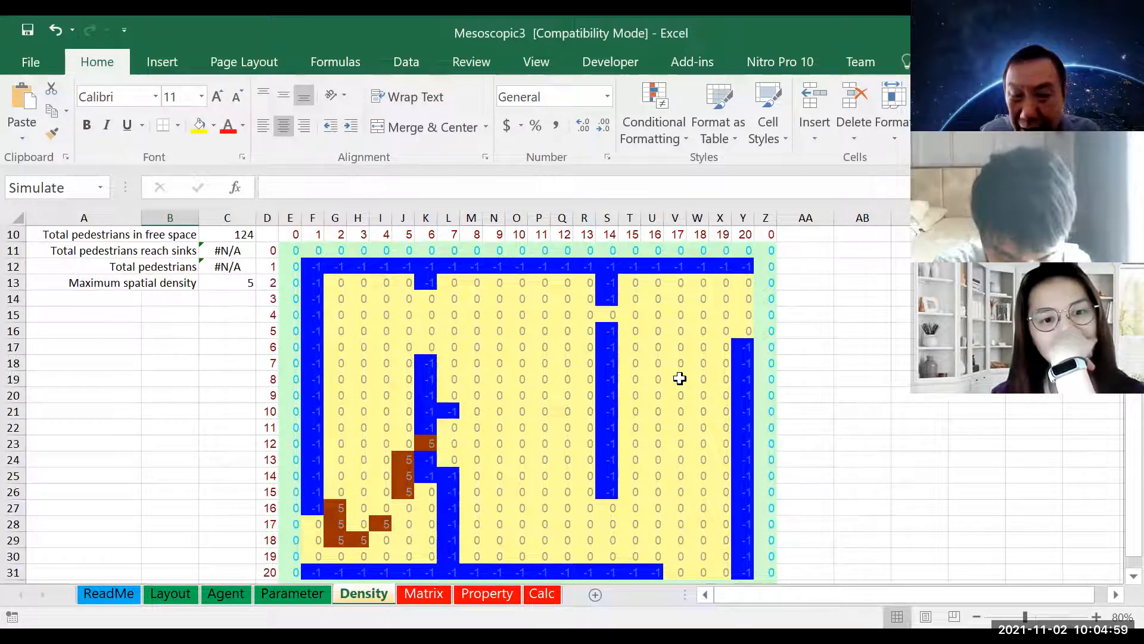
key(F9)
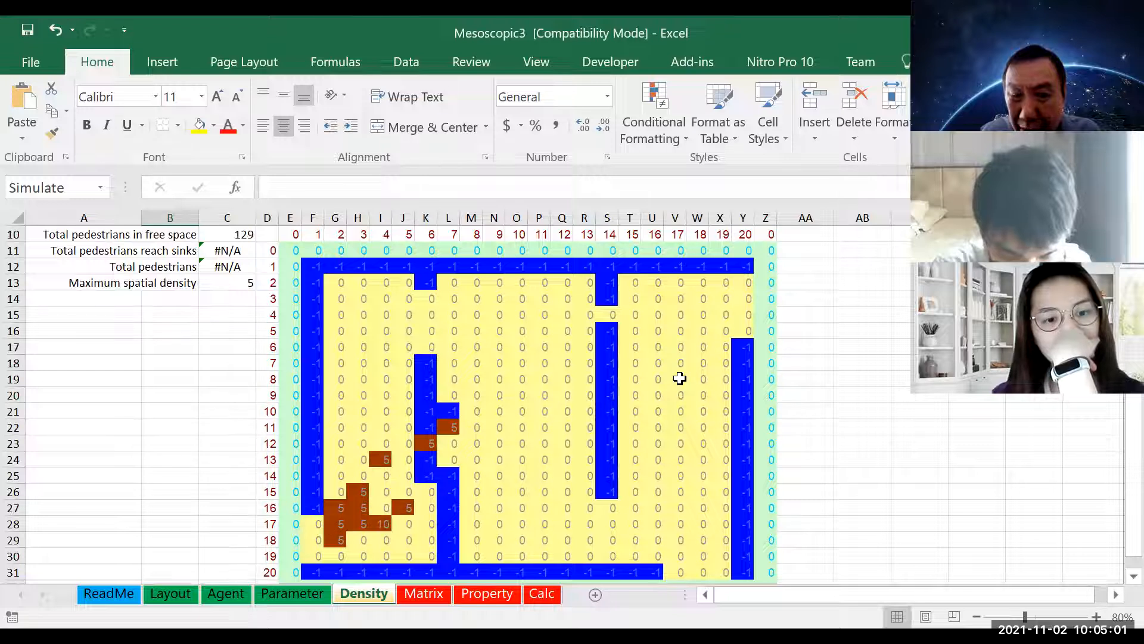
key(F9)
key(F9)
key(F9)
key(F9)
key(F9)
key(F9)
key(F9)
key(F9)
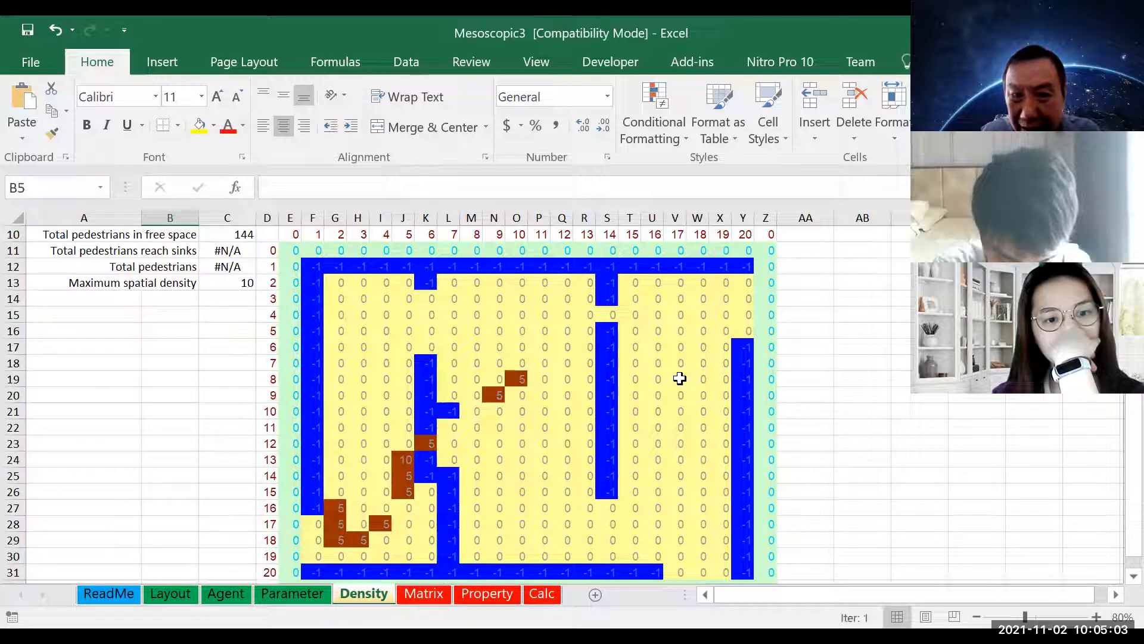
key(F9)
key(F9)
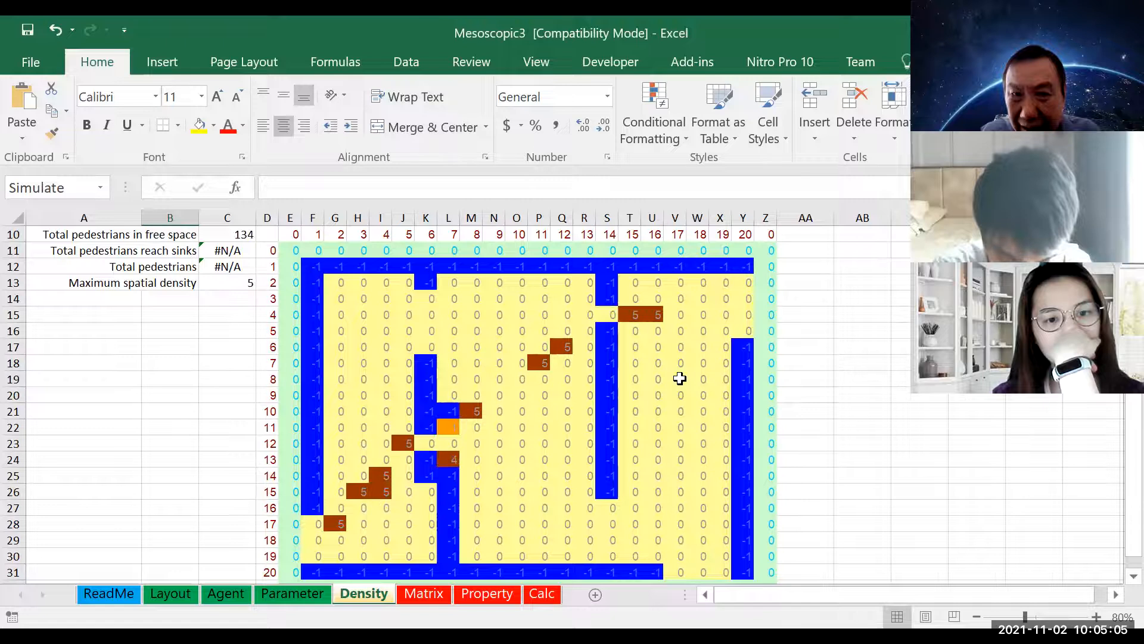
key(F9)
key(F9)
key(F9)
key(F9)
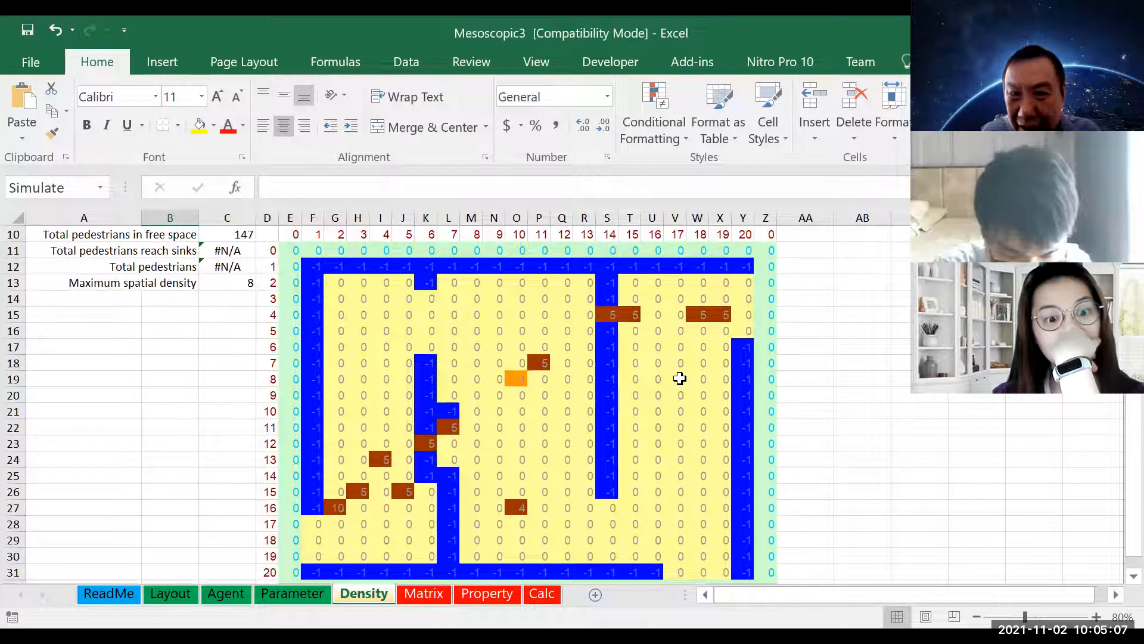
key(F9)
key(F9)
key(F9)
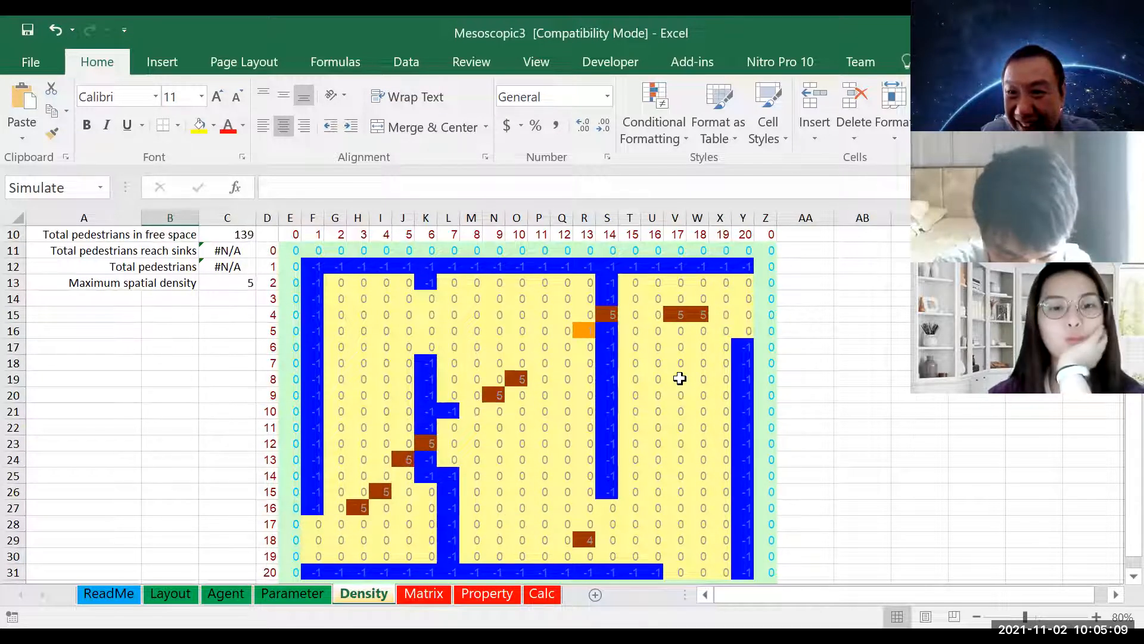
key(F9)
key(F9)
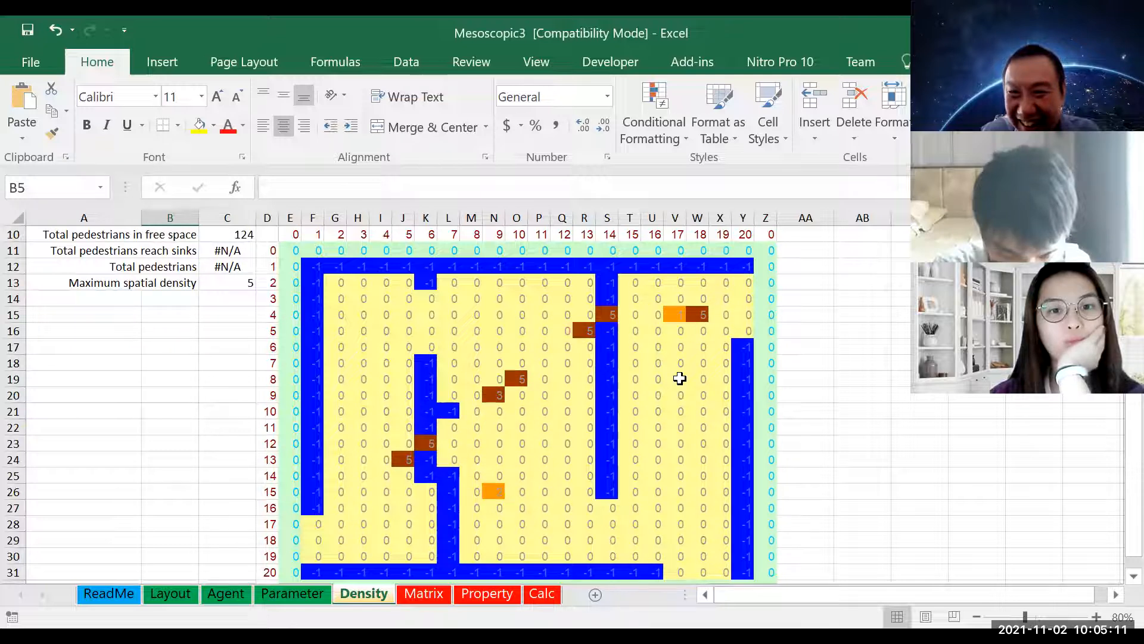
key(F9)
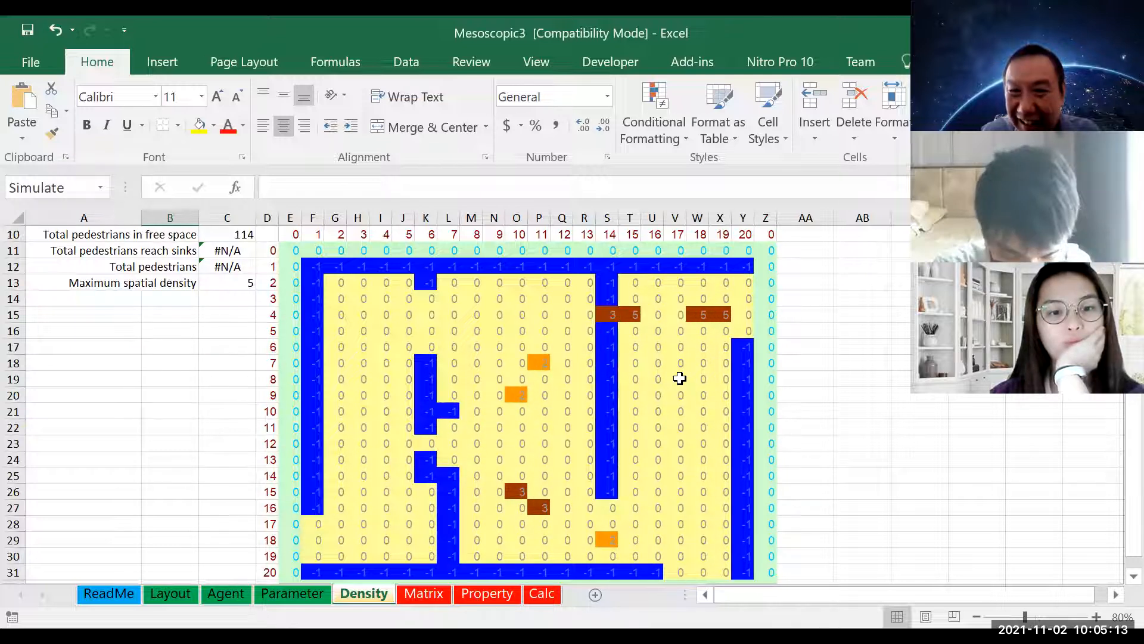
key(F9)
key(F9)
key(F9)
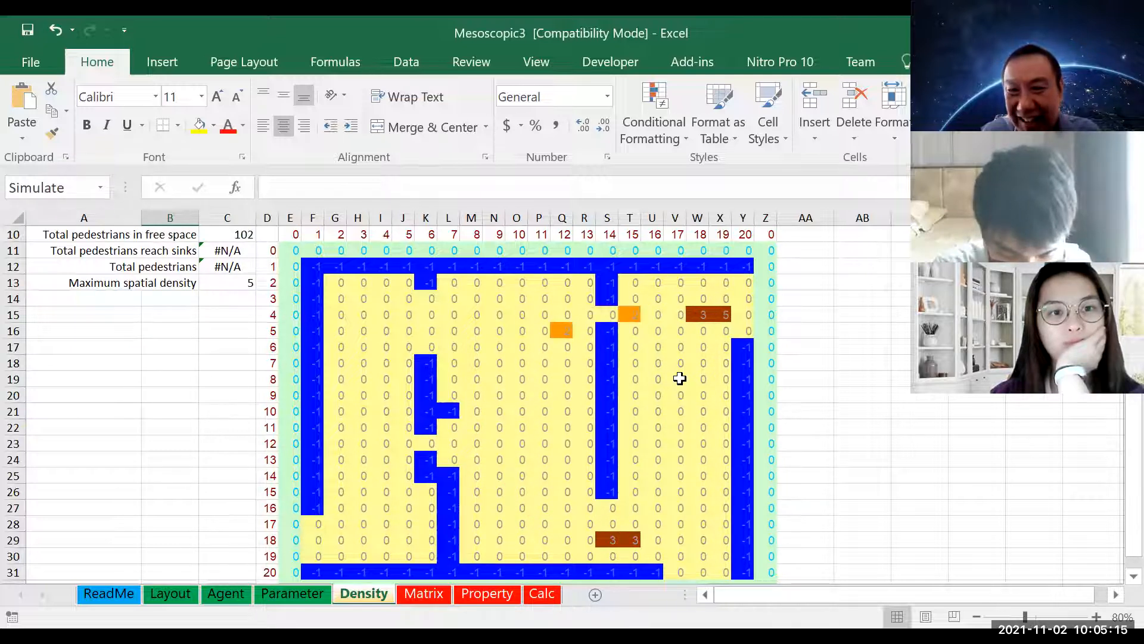
key(F9)
key(F9)
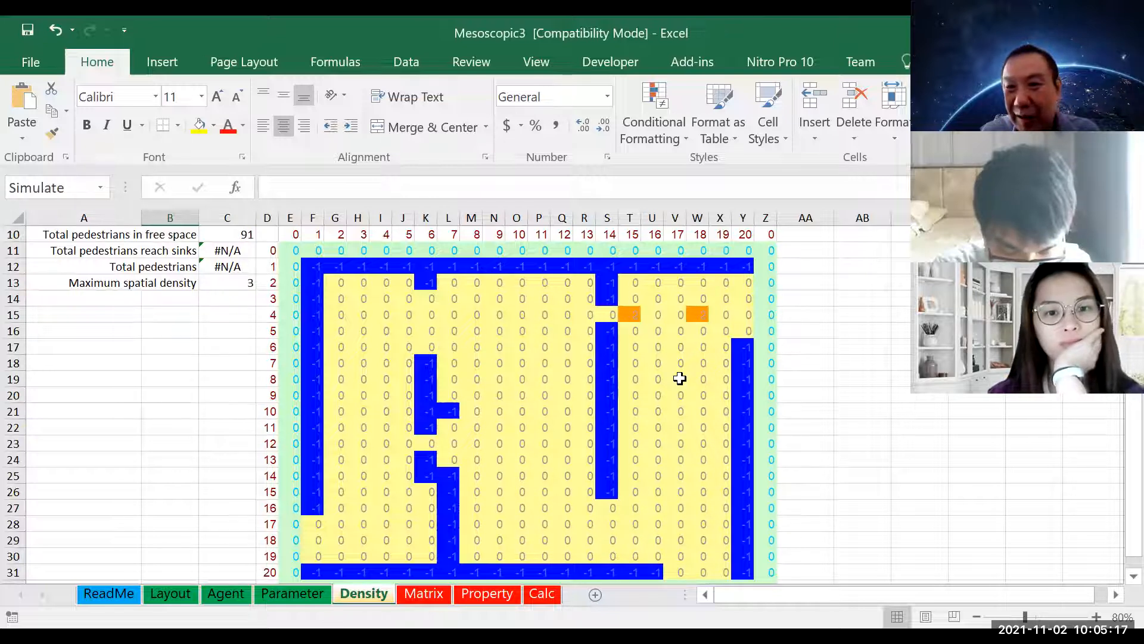
key(F9)
key(F9)
key(F9)
key(F9)
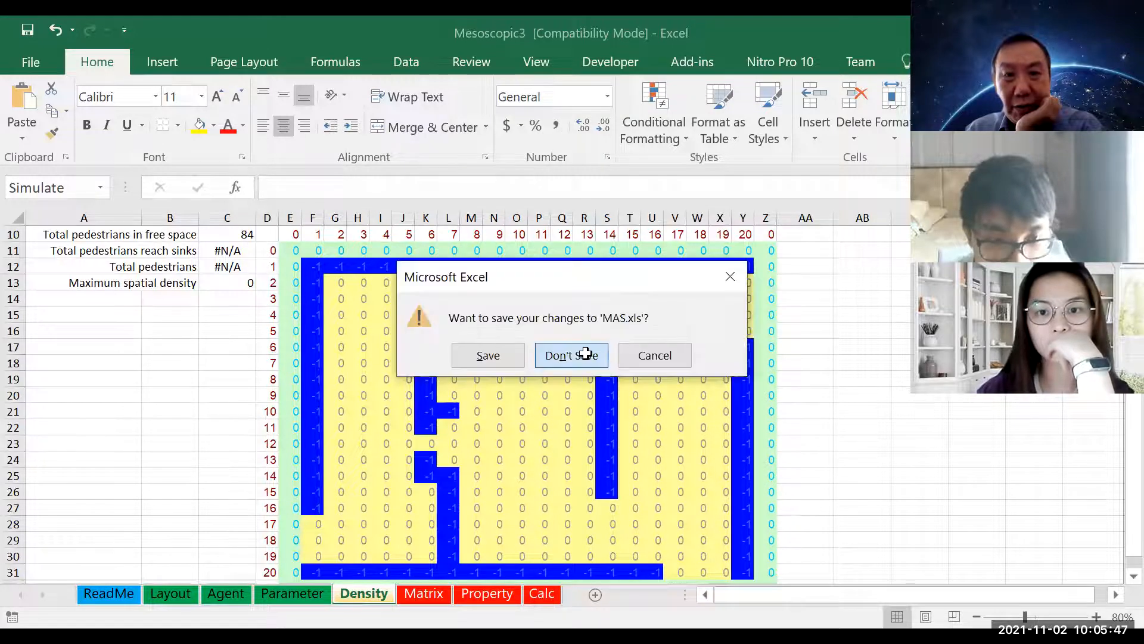
Discard the changes to MAS.xls, and reset the Density simulation by entering "a" in the control cells B4 and B5
click(586, 354)
scroll(205, 344, up, 3)
click(168, 285)
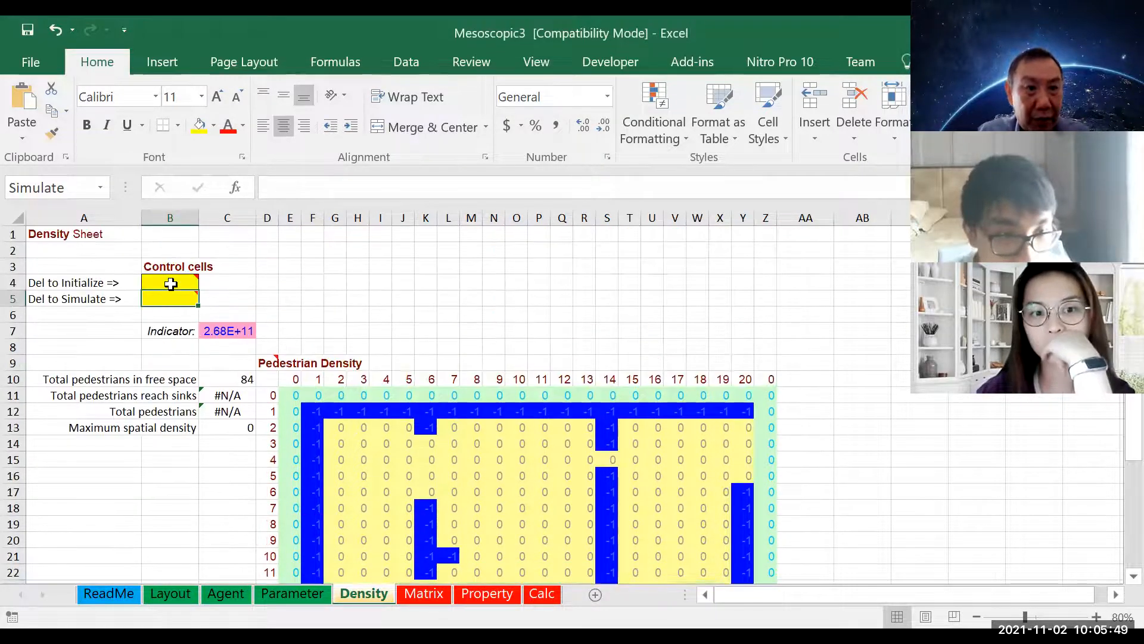
text(a)
key(Return)
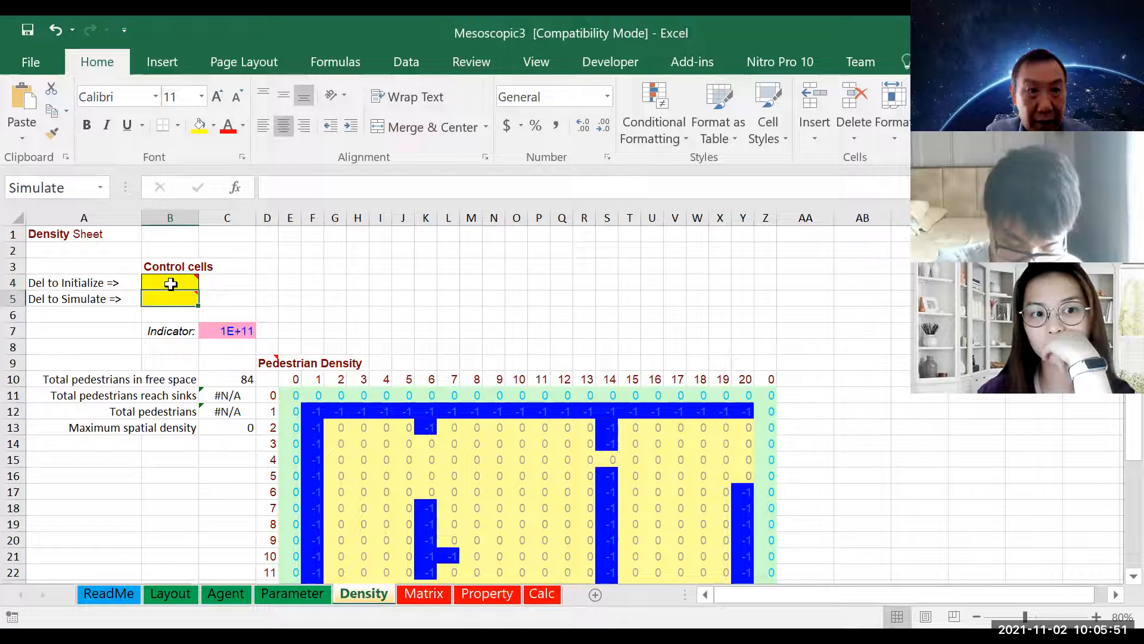
key(Return)
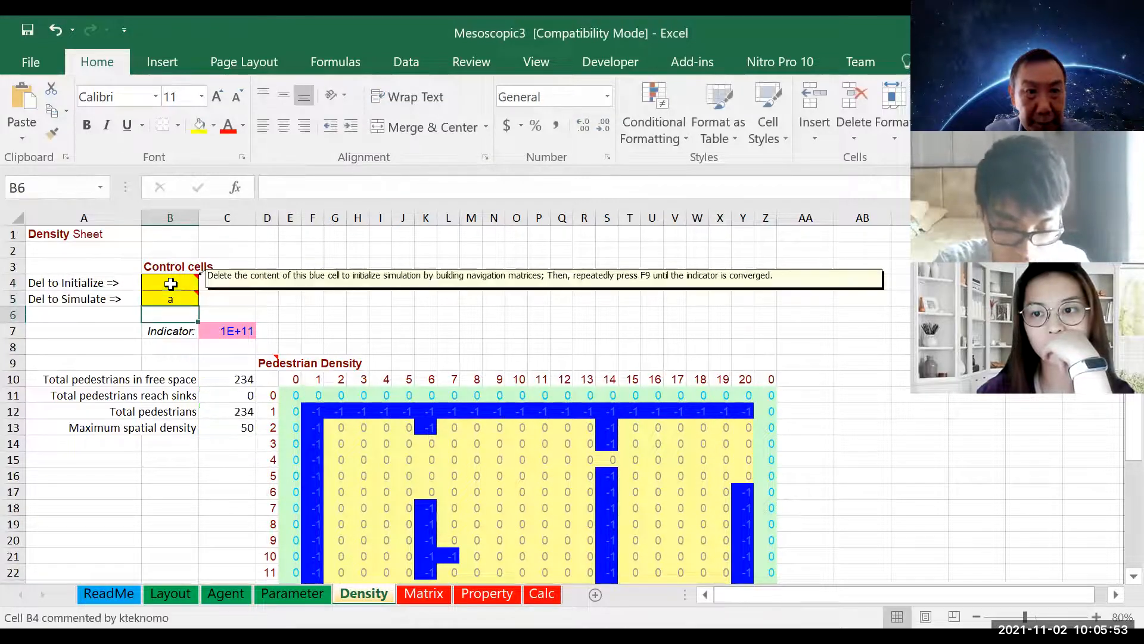
Clear the Initialize cell B4 to rebuild the navigation matrices, and clear the Simulate cell B5 to restart the pedestrian simulation
click(171, 284)
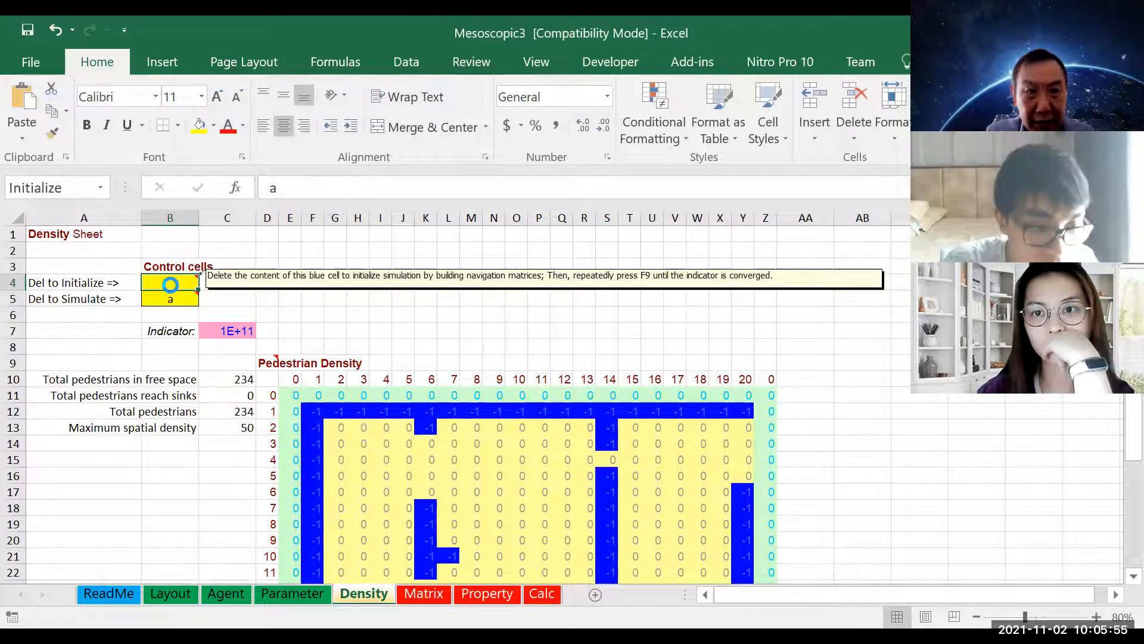
key(Delete)
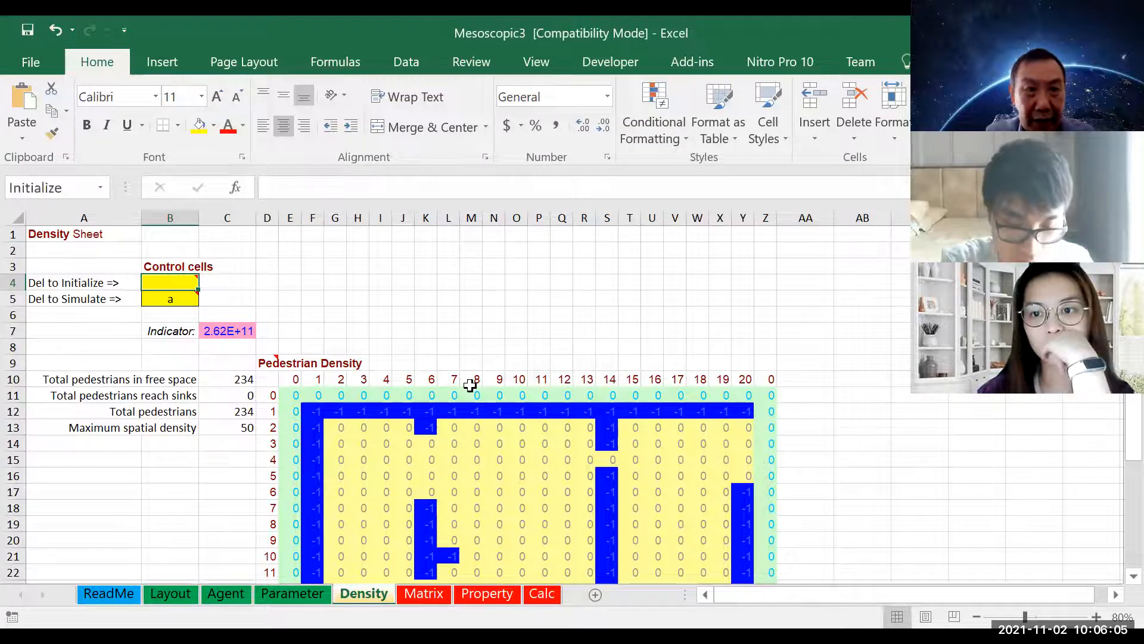
scroll(471, 385, down, 1)
click(169, 250)
scroll(804, 476, down, 1)
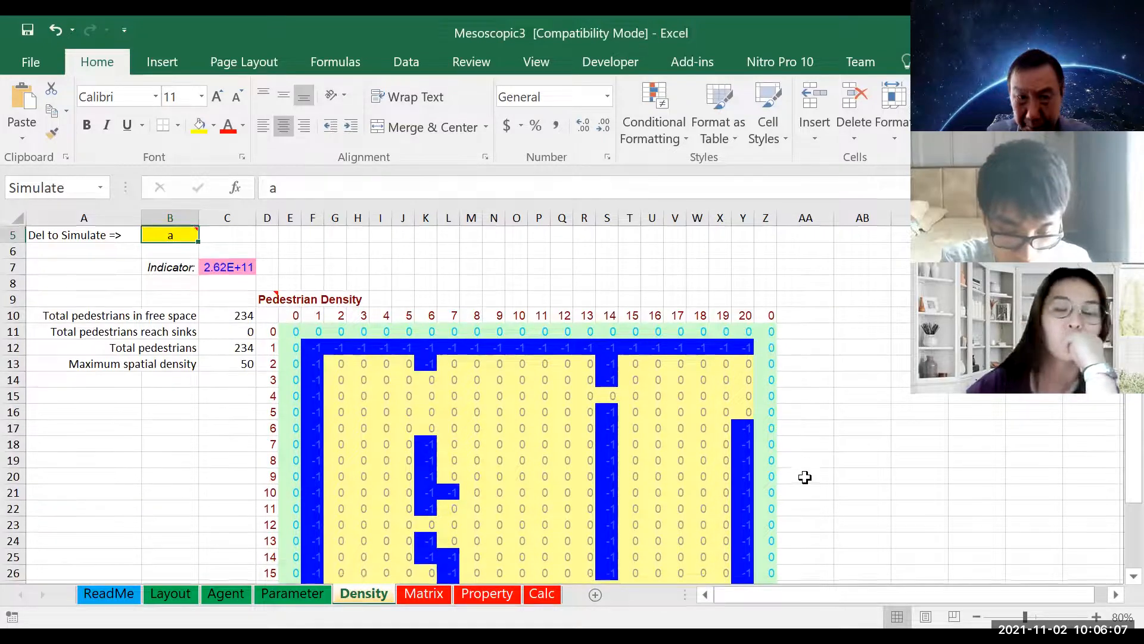
scroll(805, 477, down, 2)
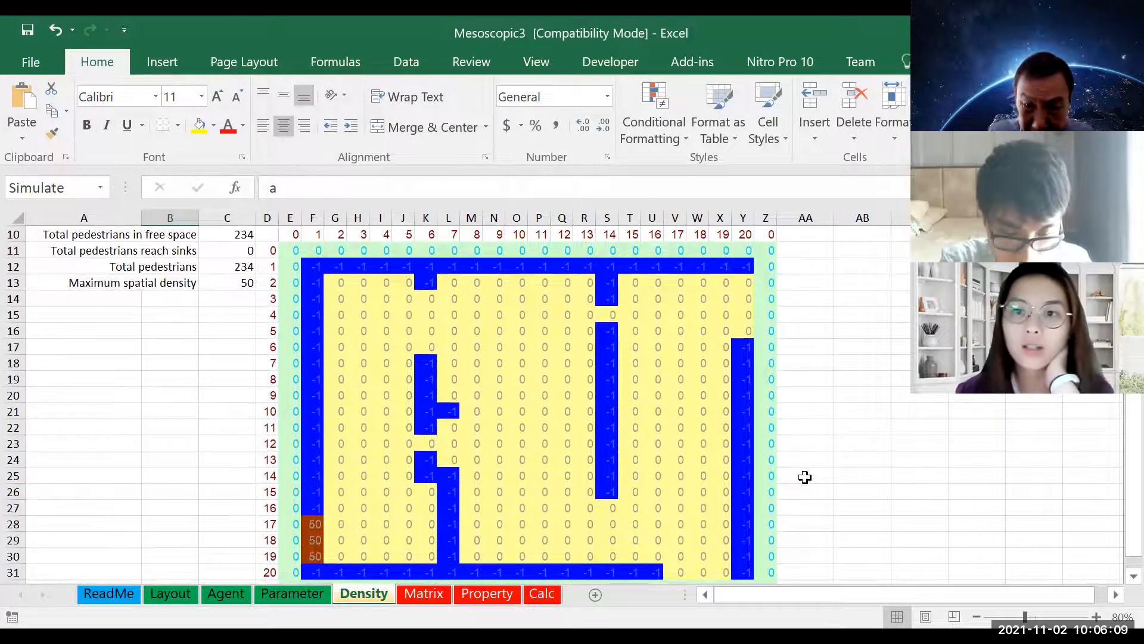
scroll(805, 477, up, 3)
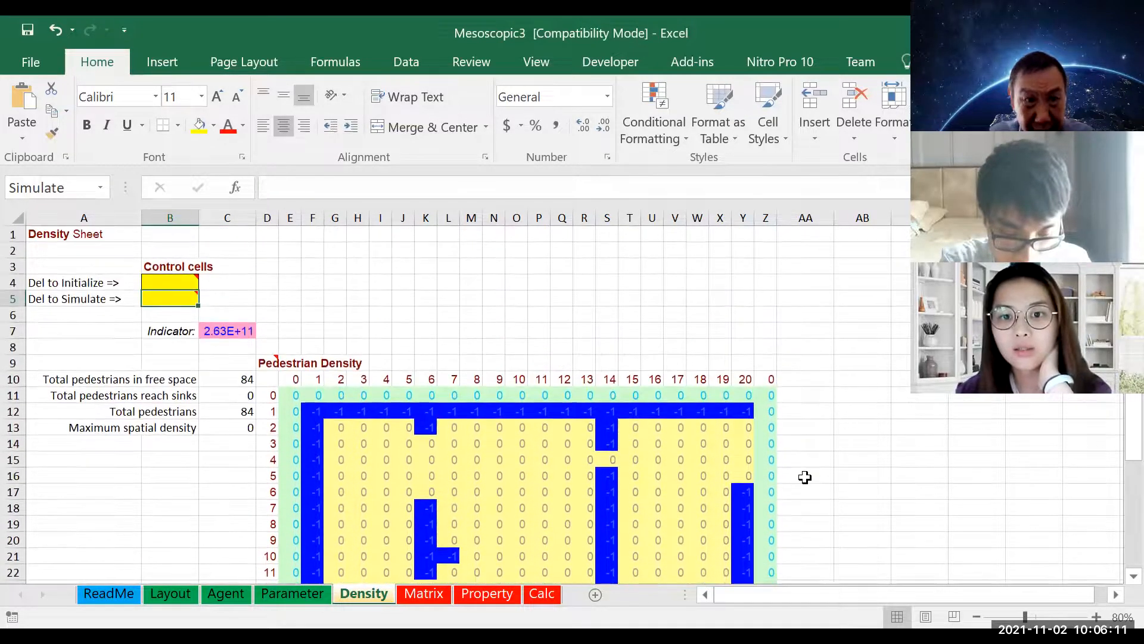
scroll(727, 481, down, 2)
scroll(727, 480, down, 2)
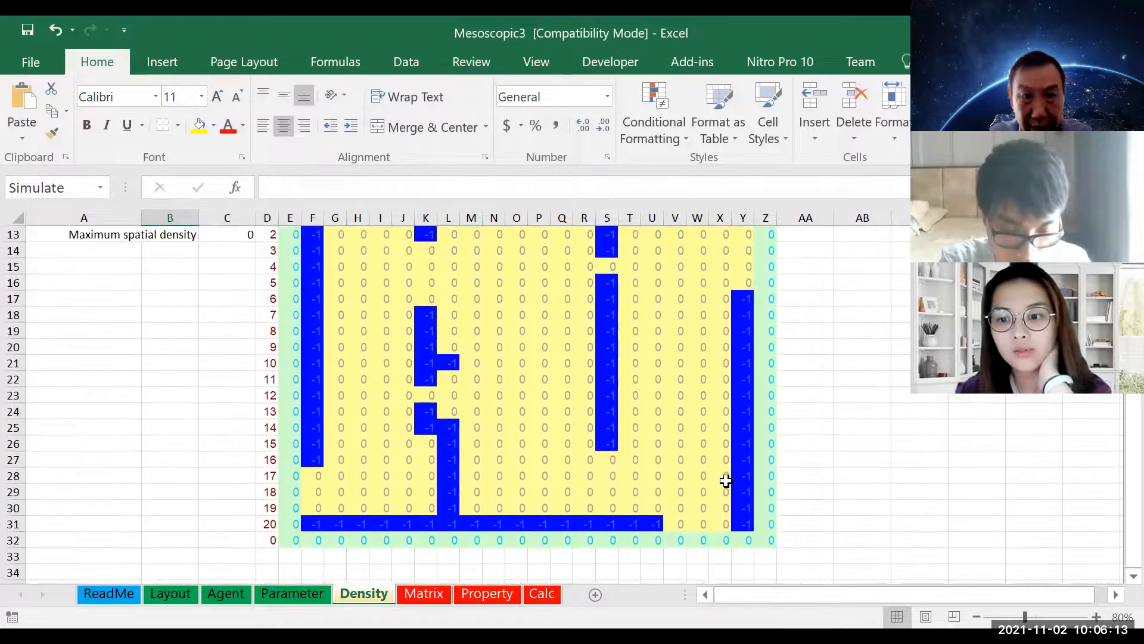
scroll(727, 481, up, 1)
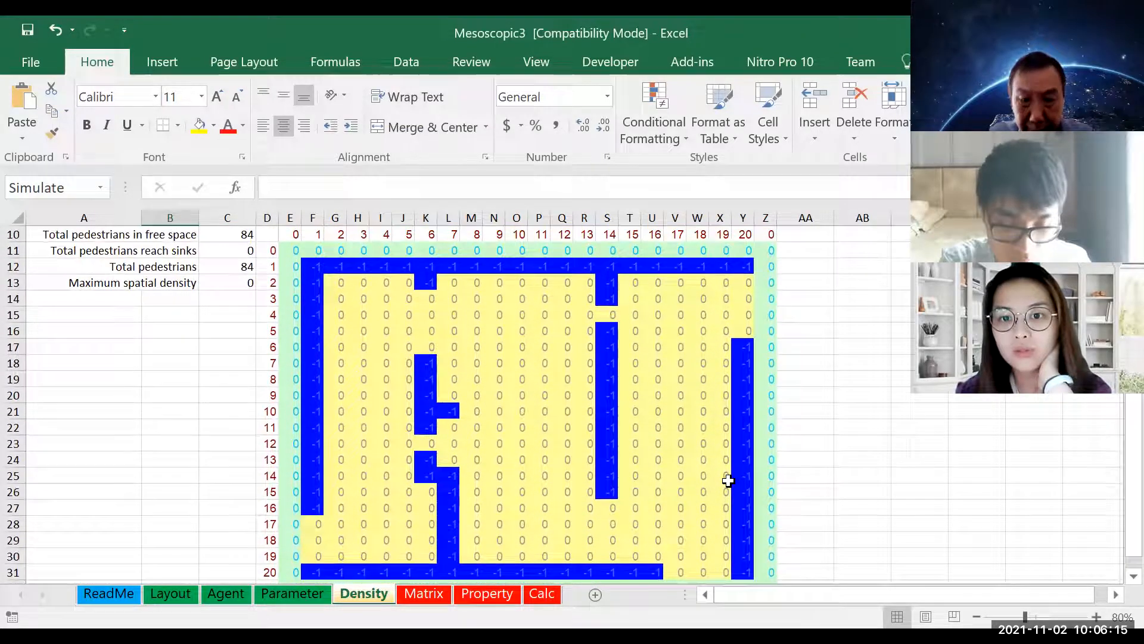
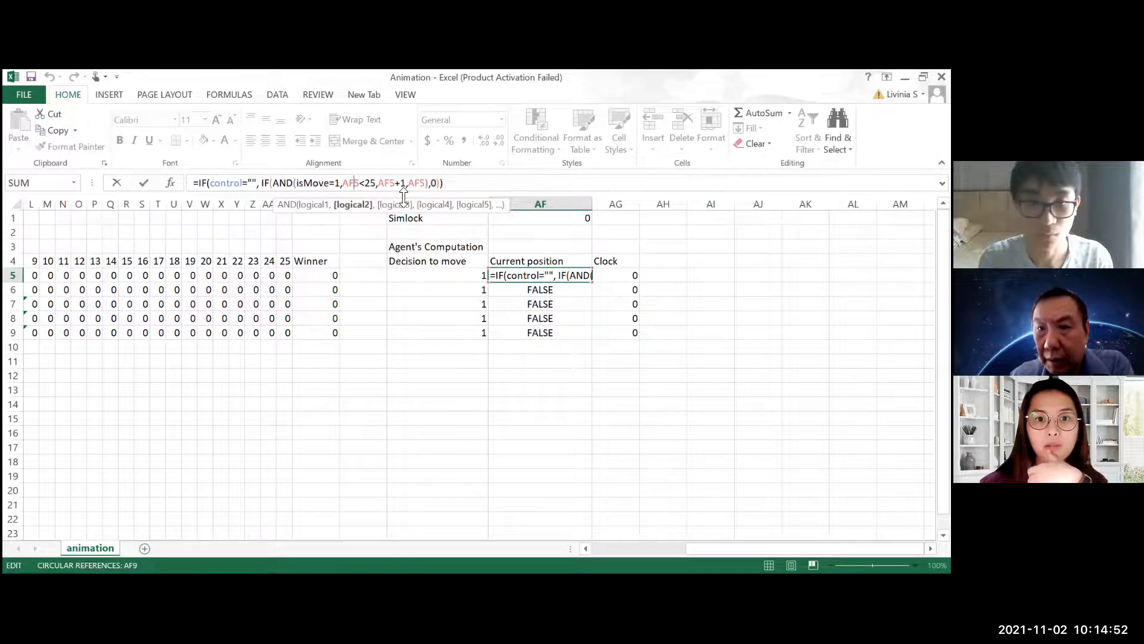
Correct the formula in AF5 to =IF(control="", IF(AND(isMove=1,AF5<25),AF5+1,AF5),0) and fill it down to AF9
click(360, 182)
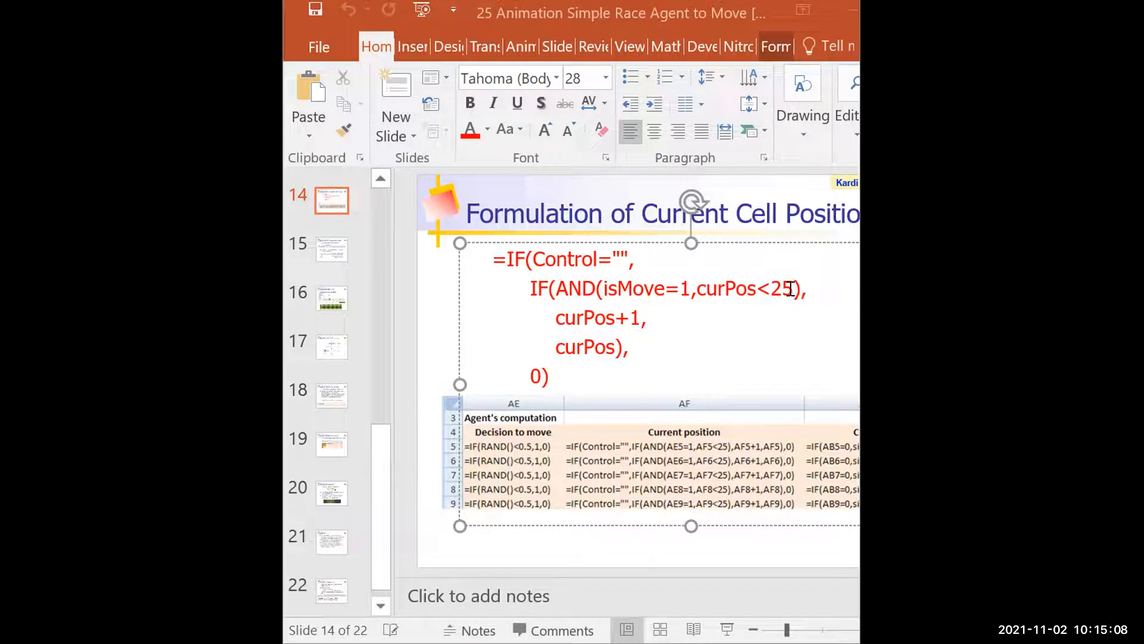
key(shift+Right)
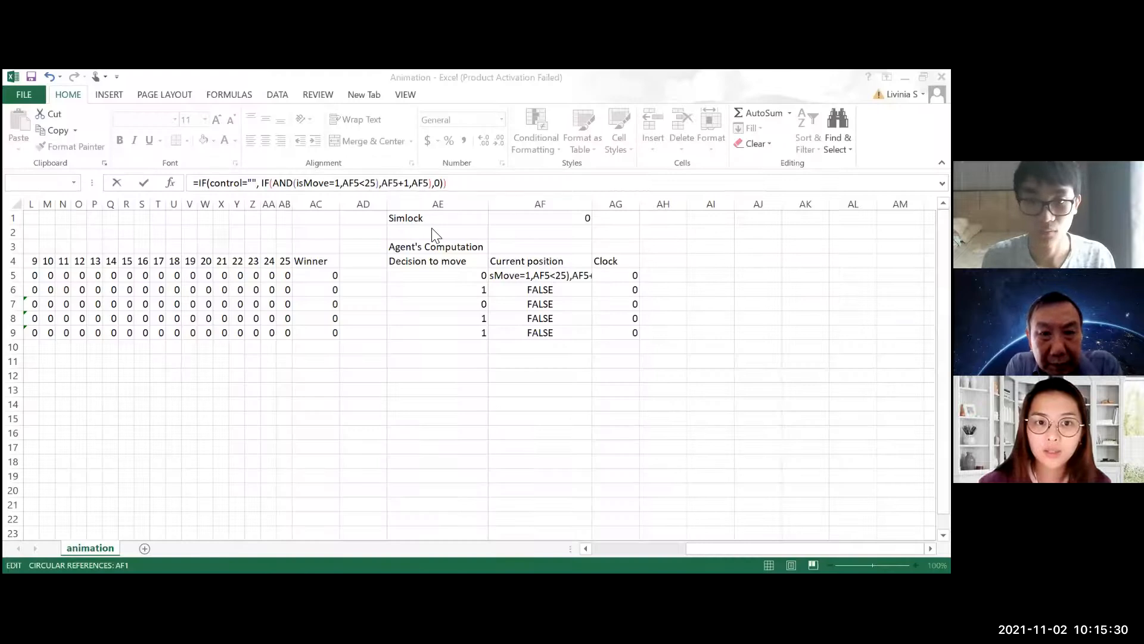
click(377, 183)
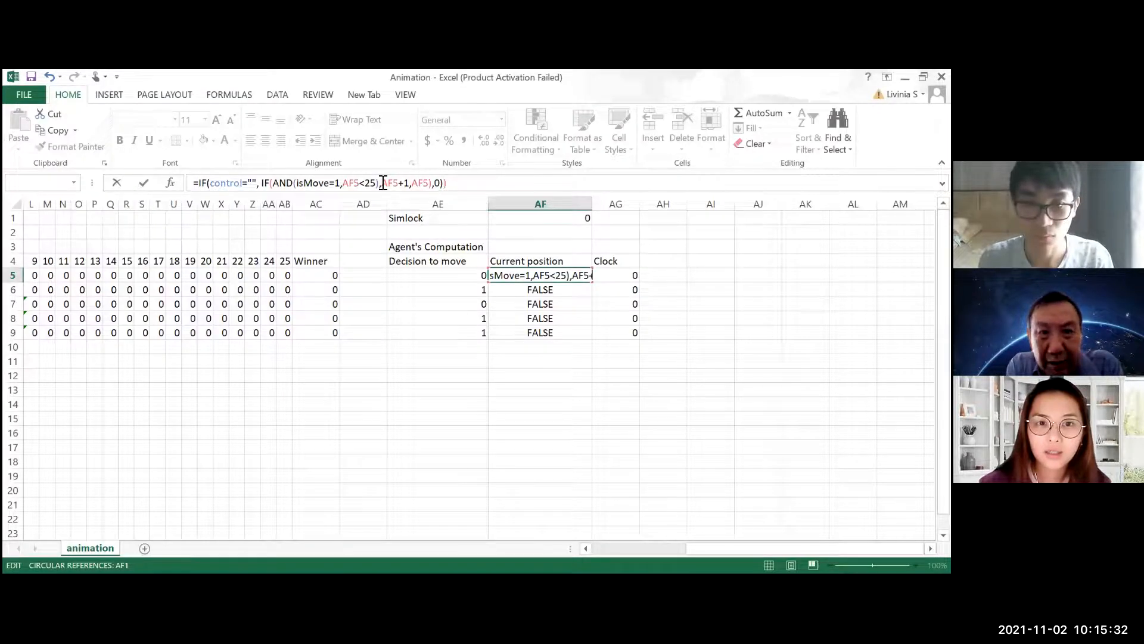
click(382, 183)
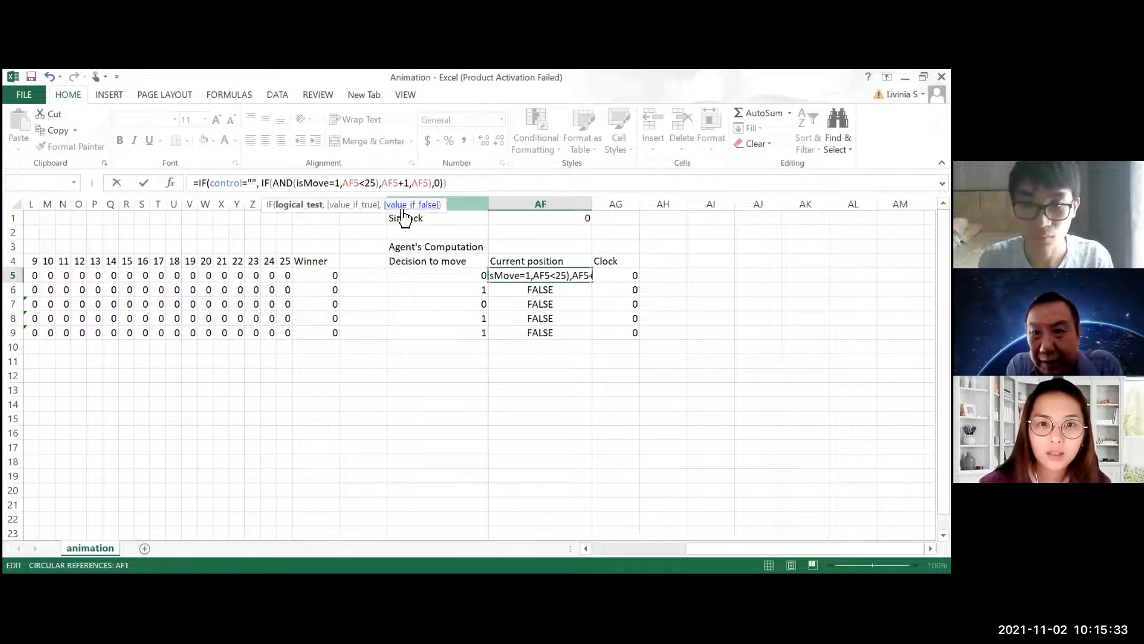
click(446, 184)
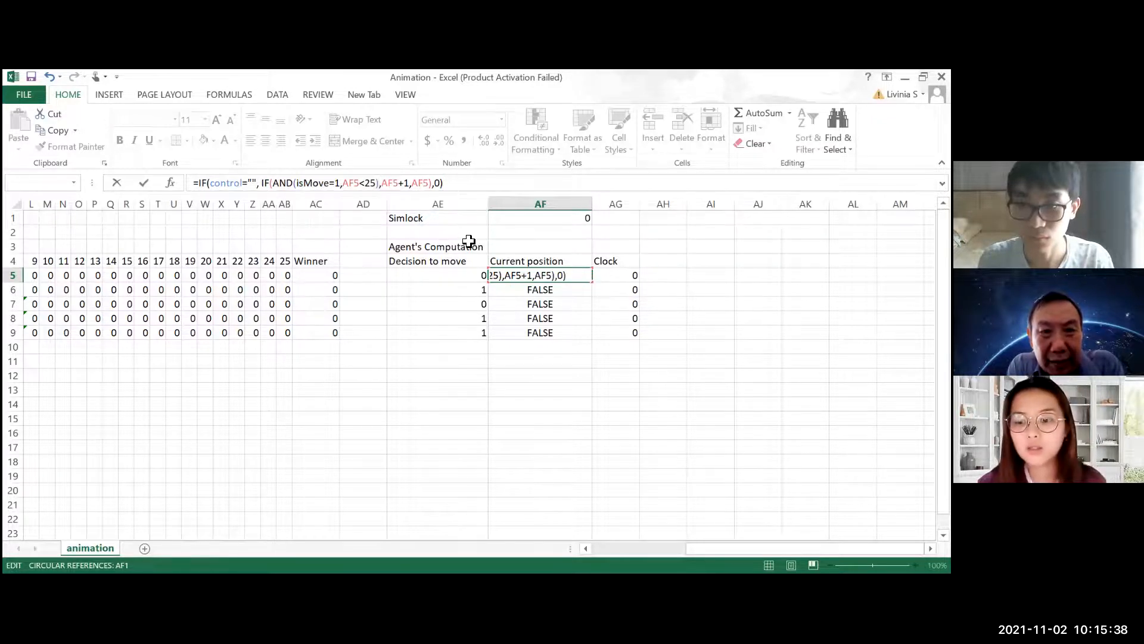
key(Return)
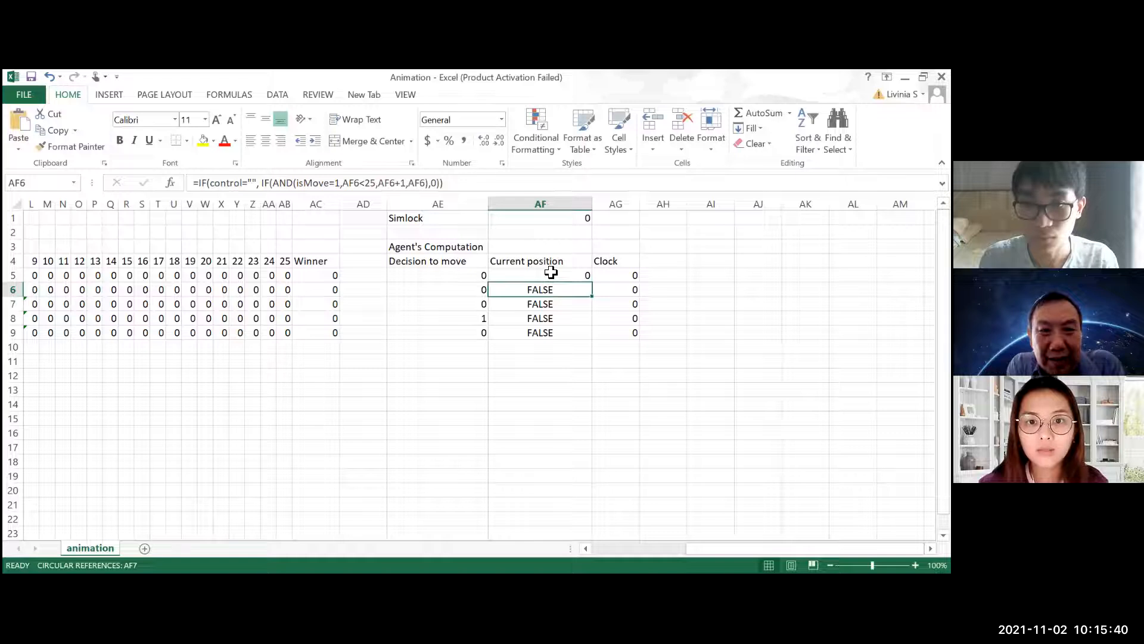
click(551, 272)
drag(591, 281, 586, 332)
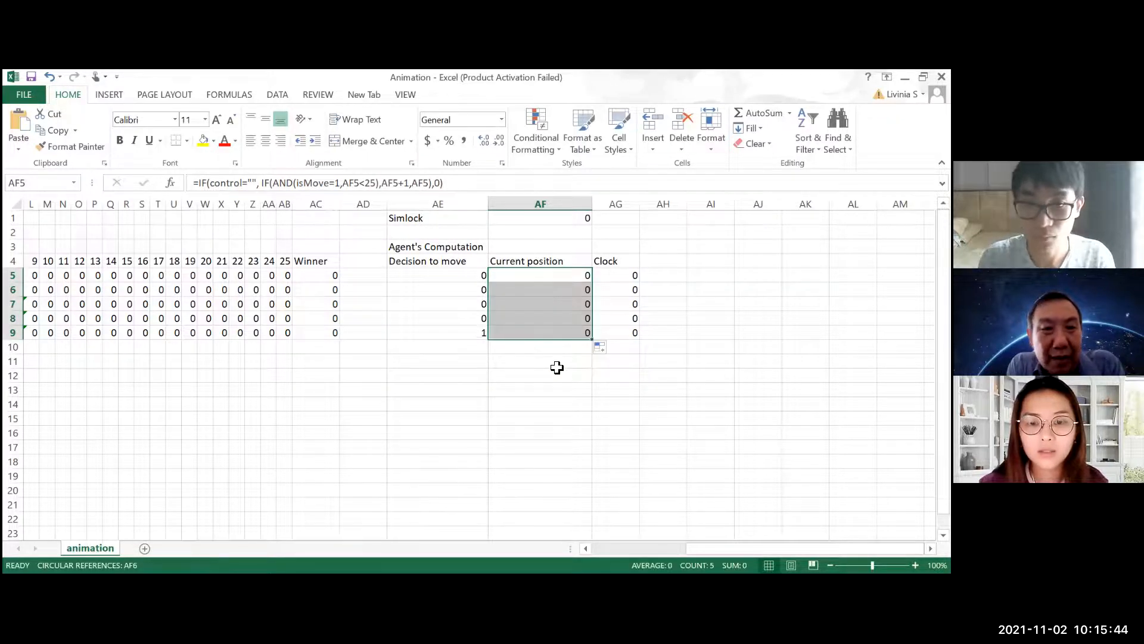
Examine the copied formulas in the Current position cells AF6 to AF9
click(558, 349)
click(559, 317)
click(558, 331)
click(554, 301)
click(554, 291)
click(561, 307)
click(561, 321)
click(561, 329)
click(560, 314)
click(561, 302)
click(561, 294)
click(562, 299)
click(564, 318)
click(561, 300)
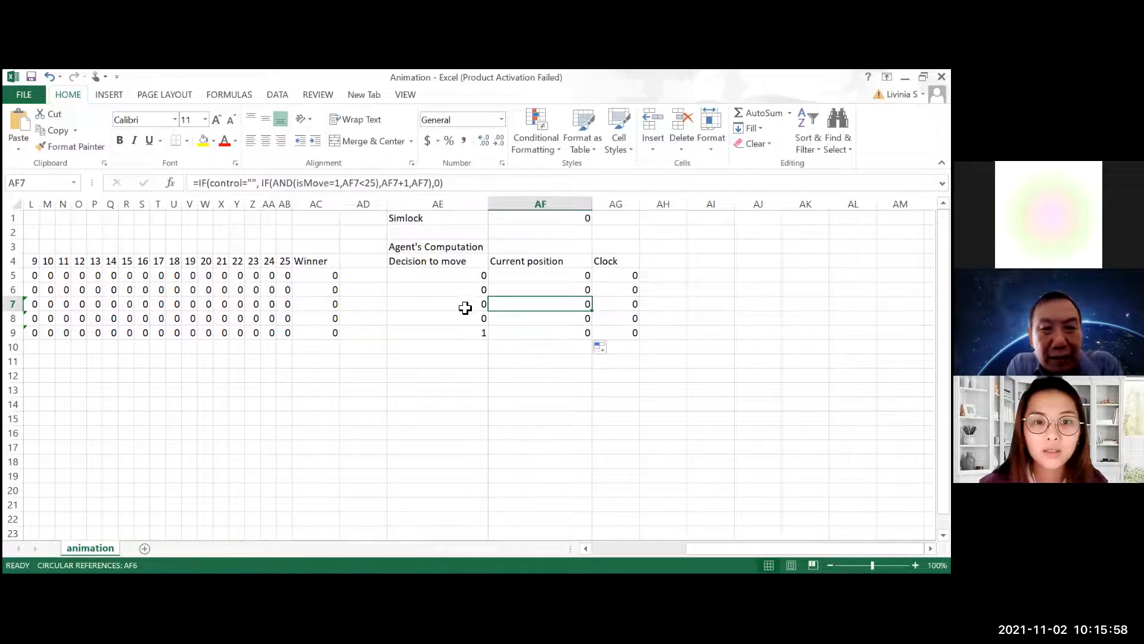
Test the control cell B1 by entering abc, and clear the cell again
click(667, 537)
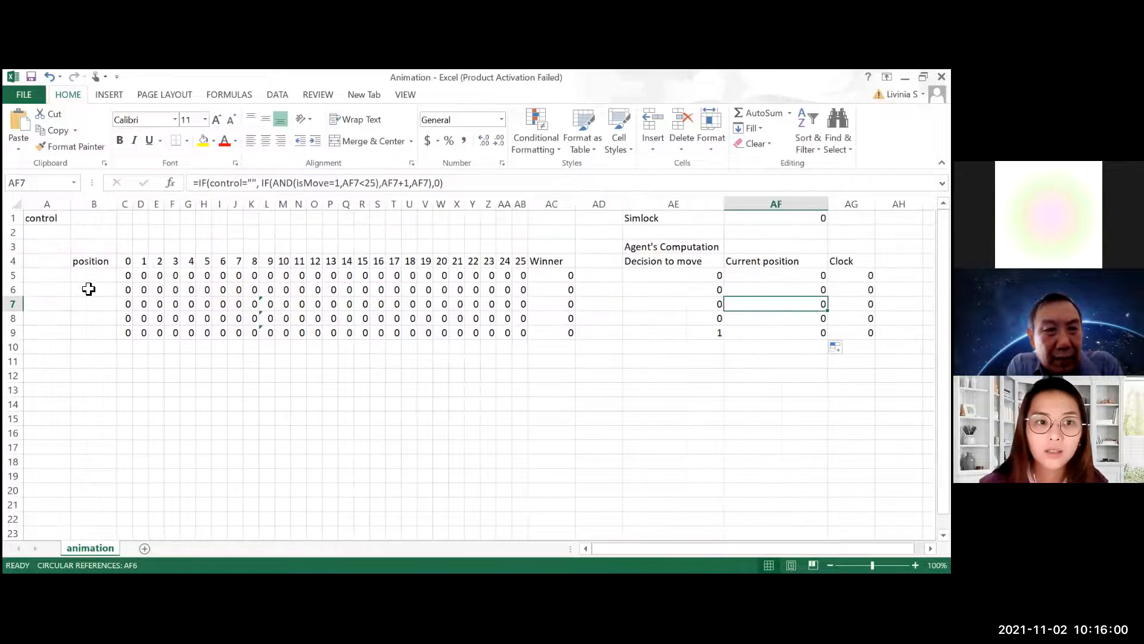
click(95, 219)
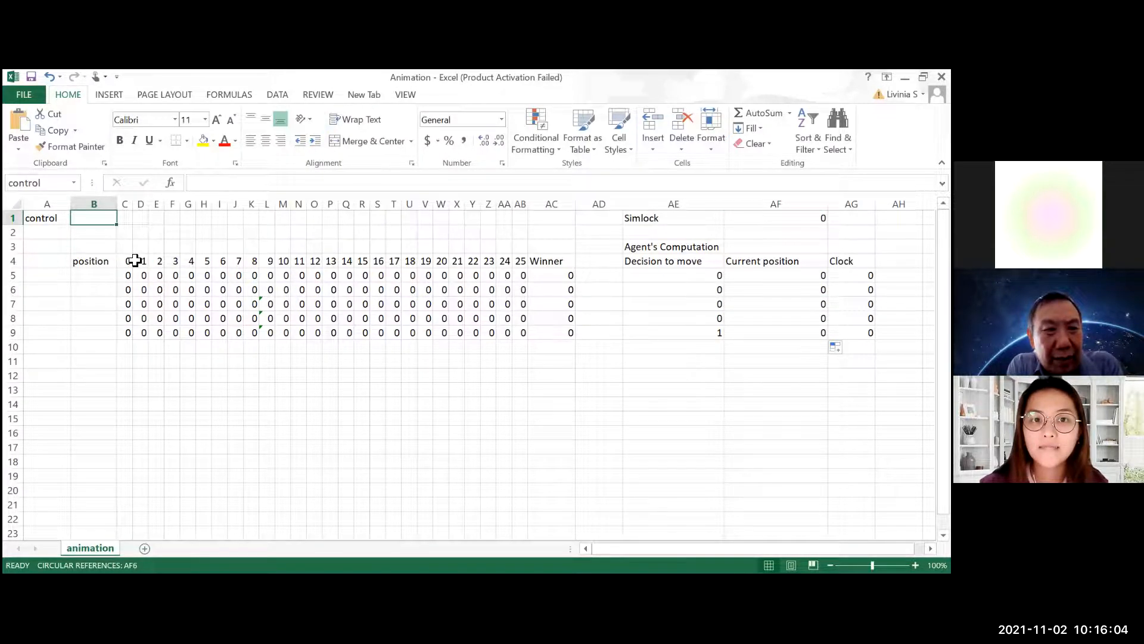
text(abc)
key(Return)
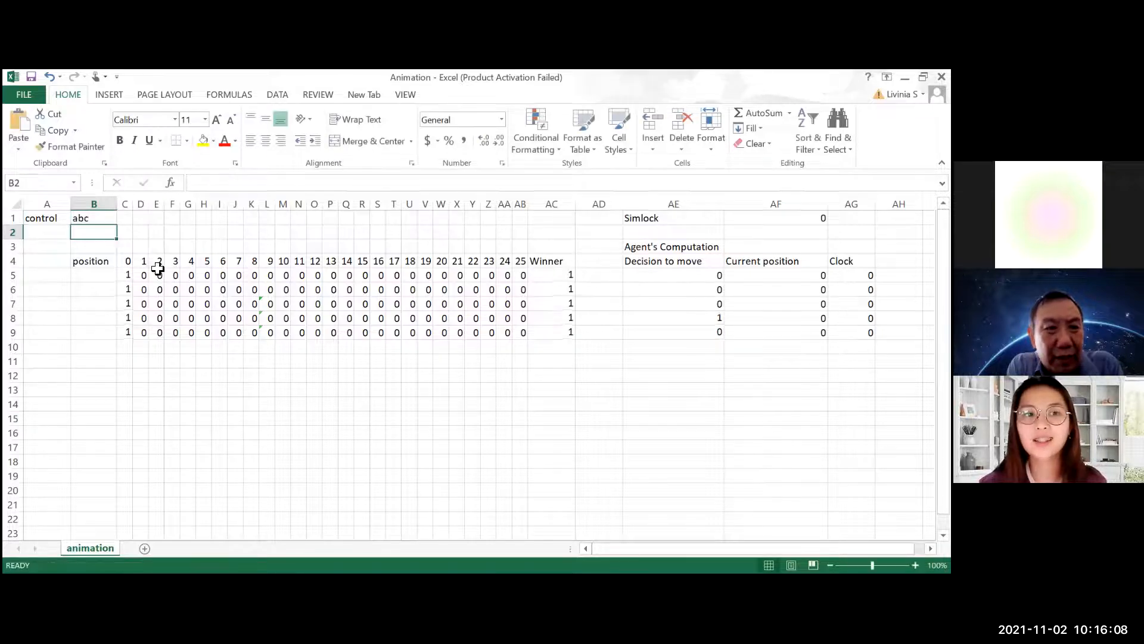
click(95, 219)
key(Delete)
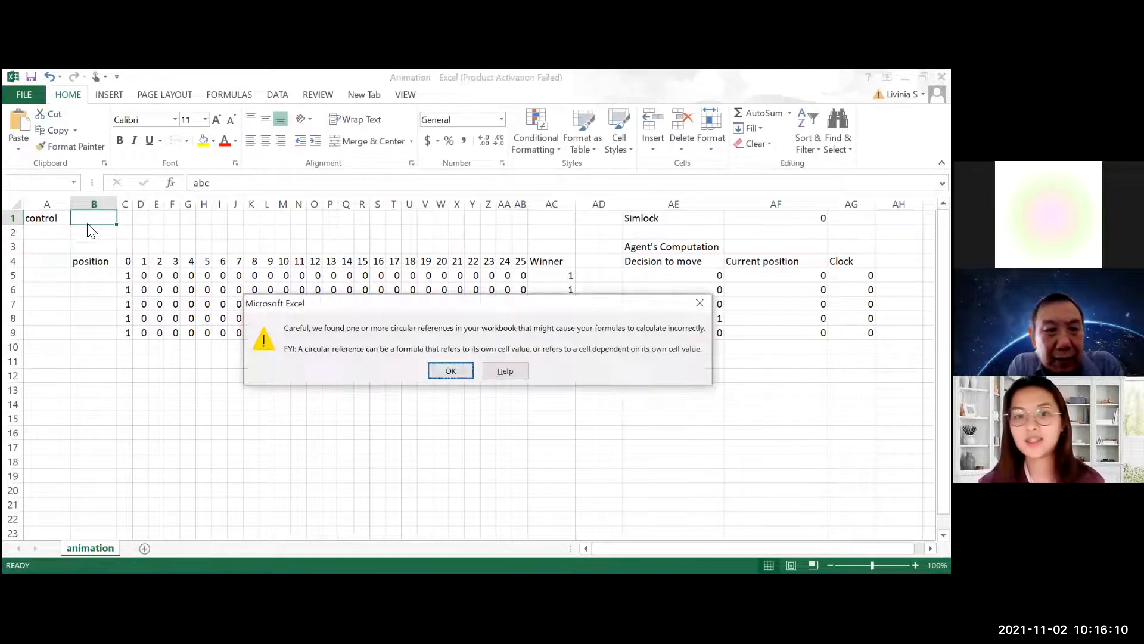
click(450, 372)
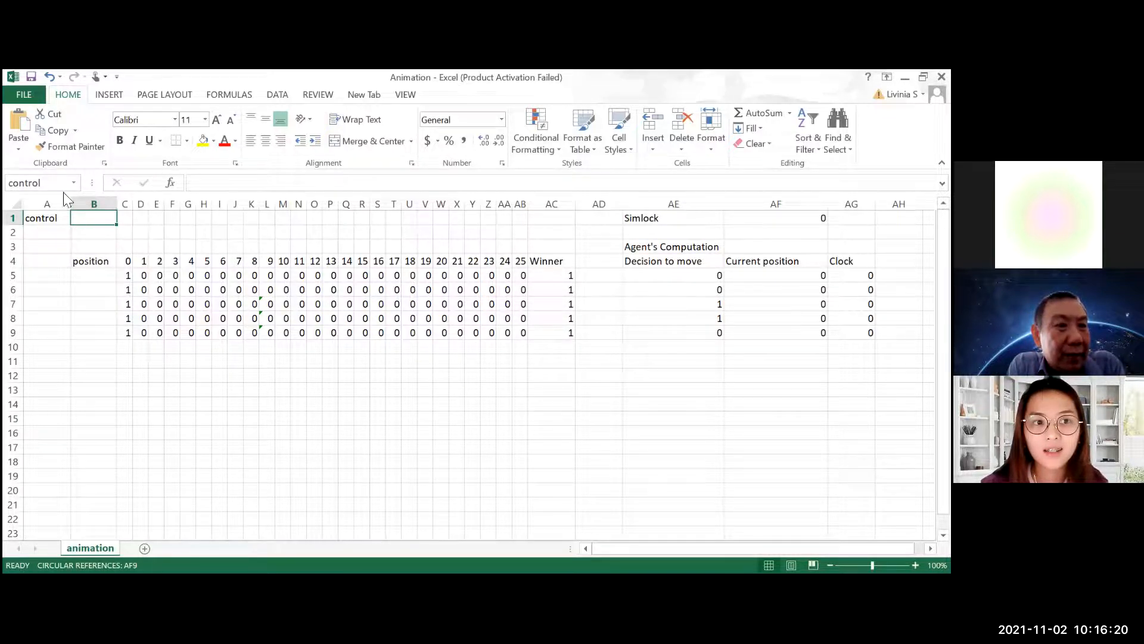
Enable iterative calculation in the workbook's formula calculation options
click(23, 95)
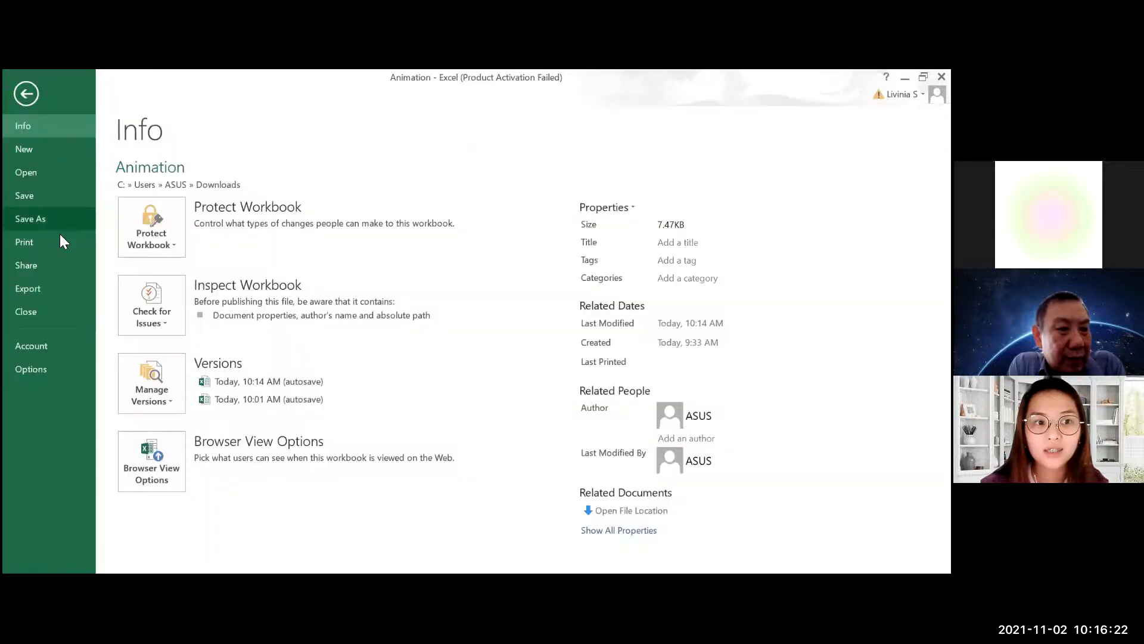
click(53, 369)
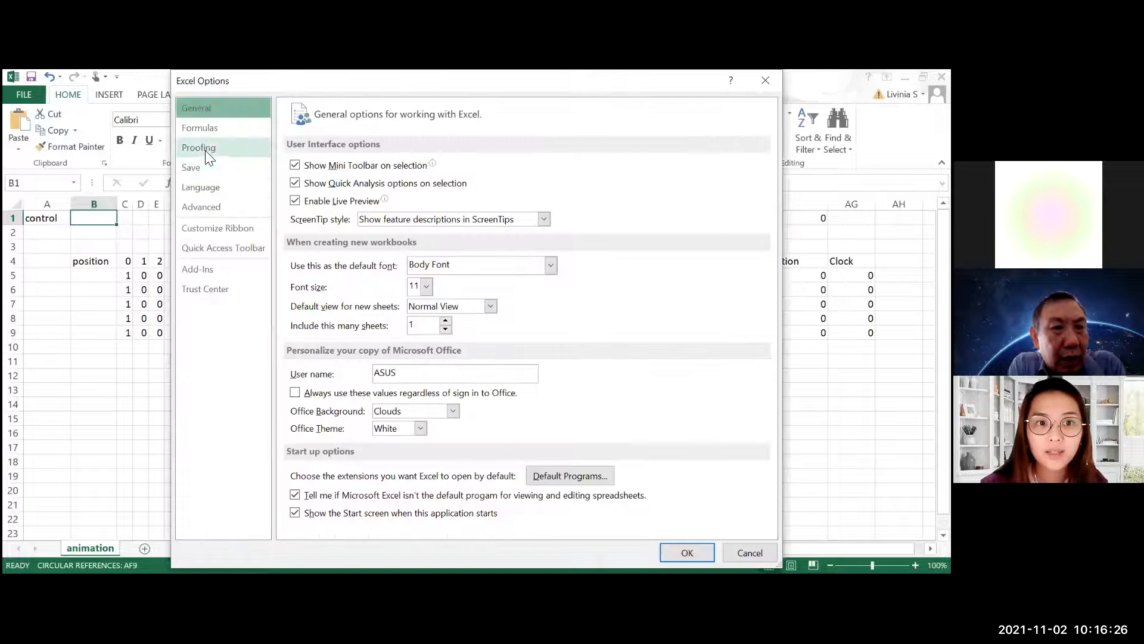
click(212, 132)
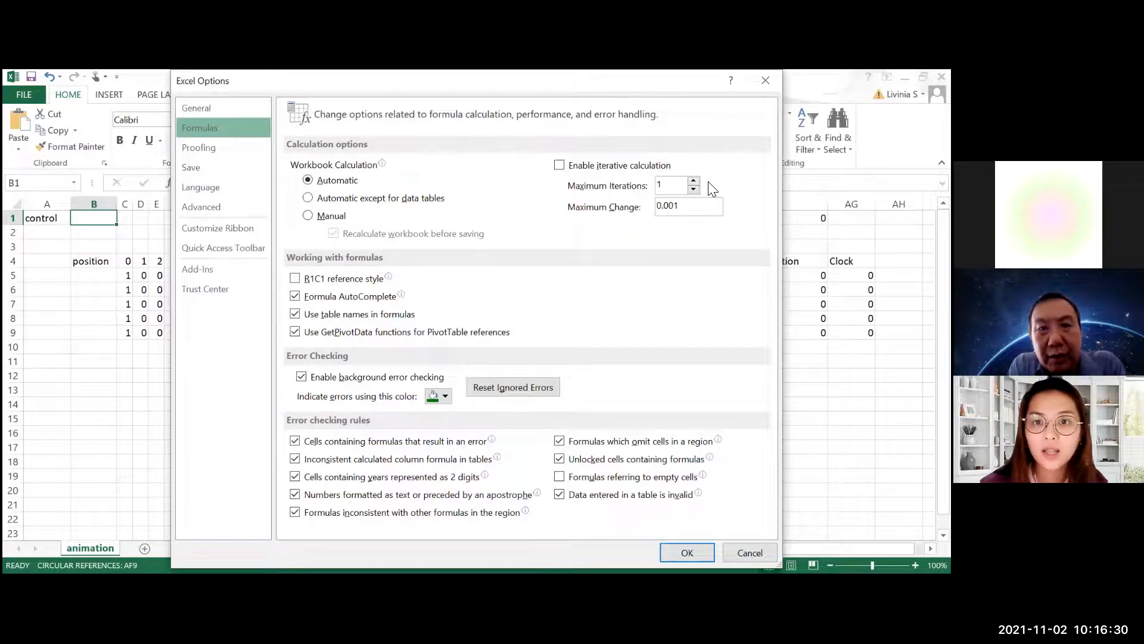
click(559, 165)
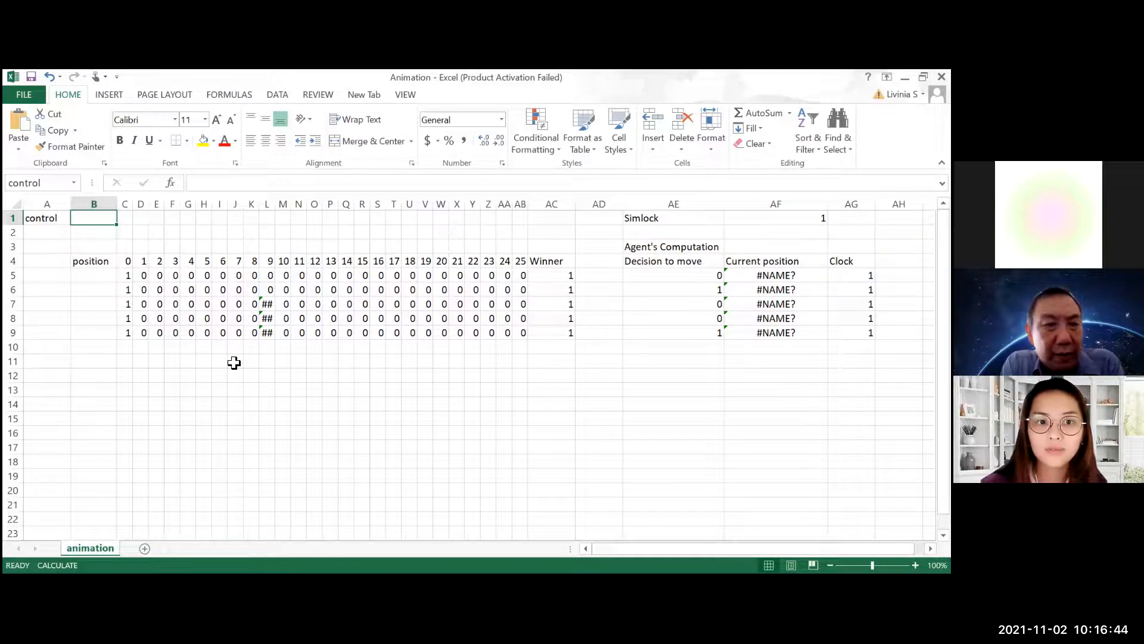
Replace isMove with AE5 in the AND condition of the Current position formula in AF5
click(268, 304)
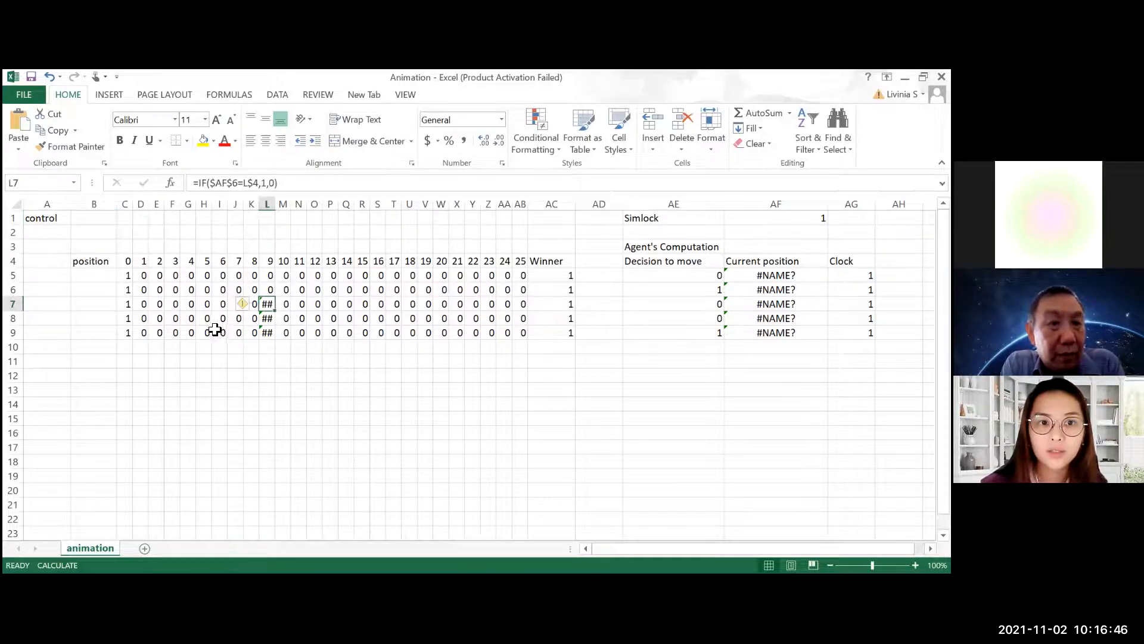
click(270, 312)
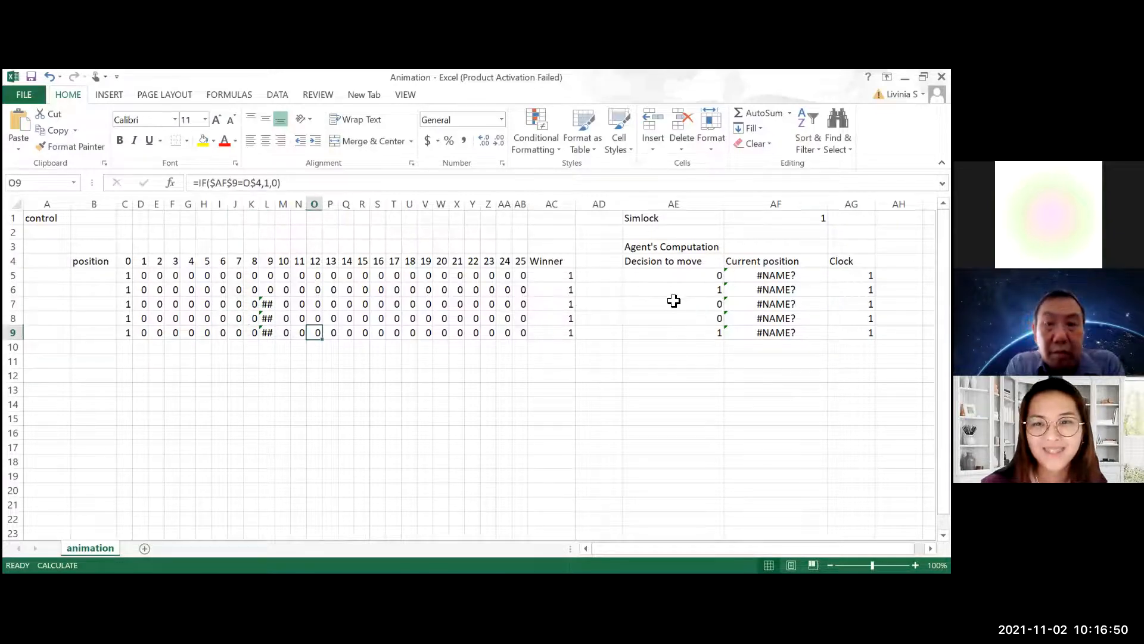
click(680, 274)
click(776, 275)
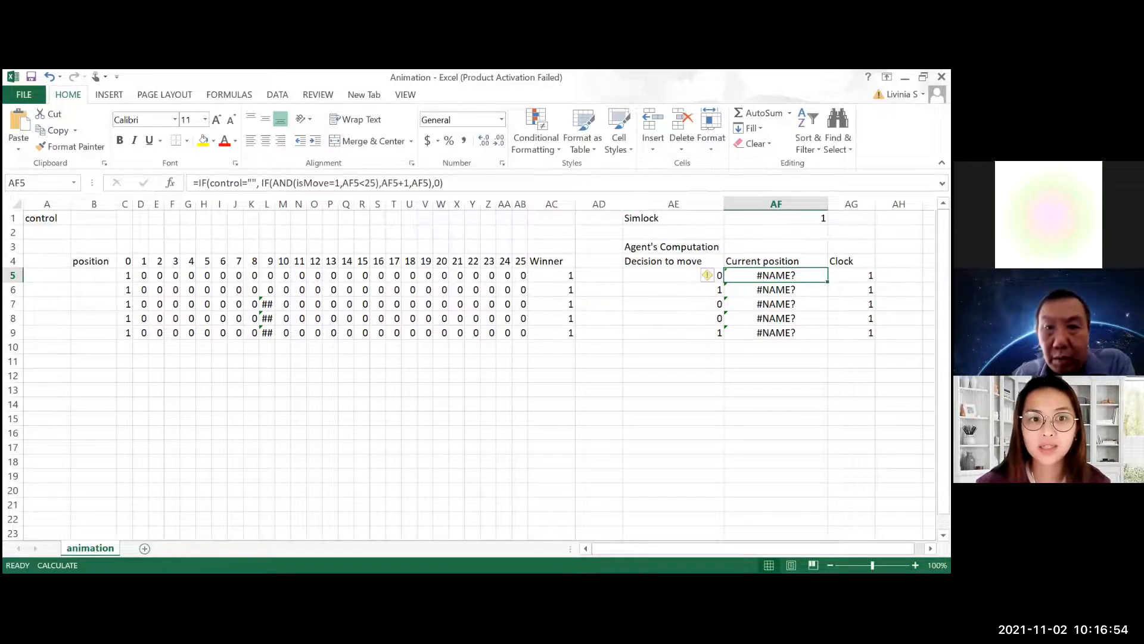
click(365, 181)
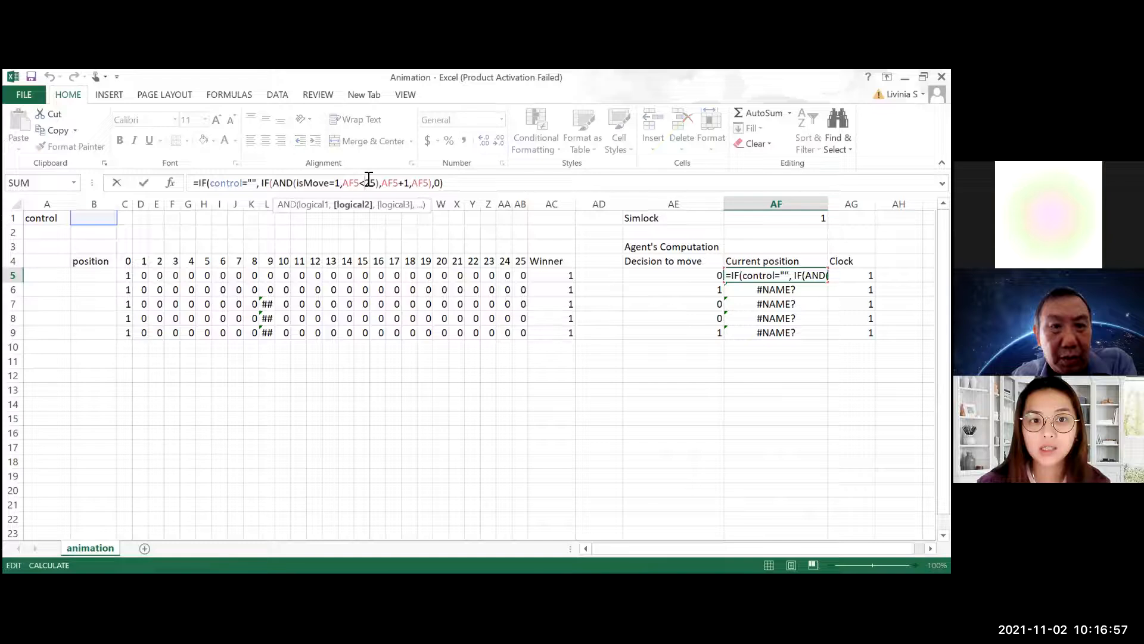
click(469, 182)
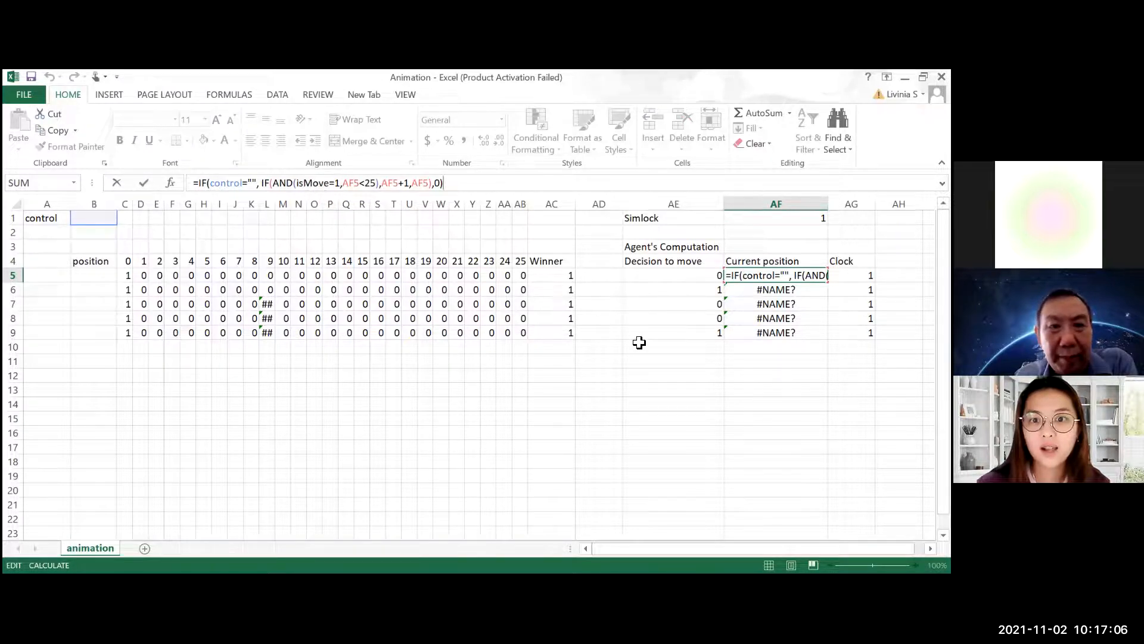
click(314, 182)
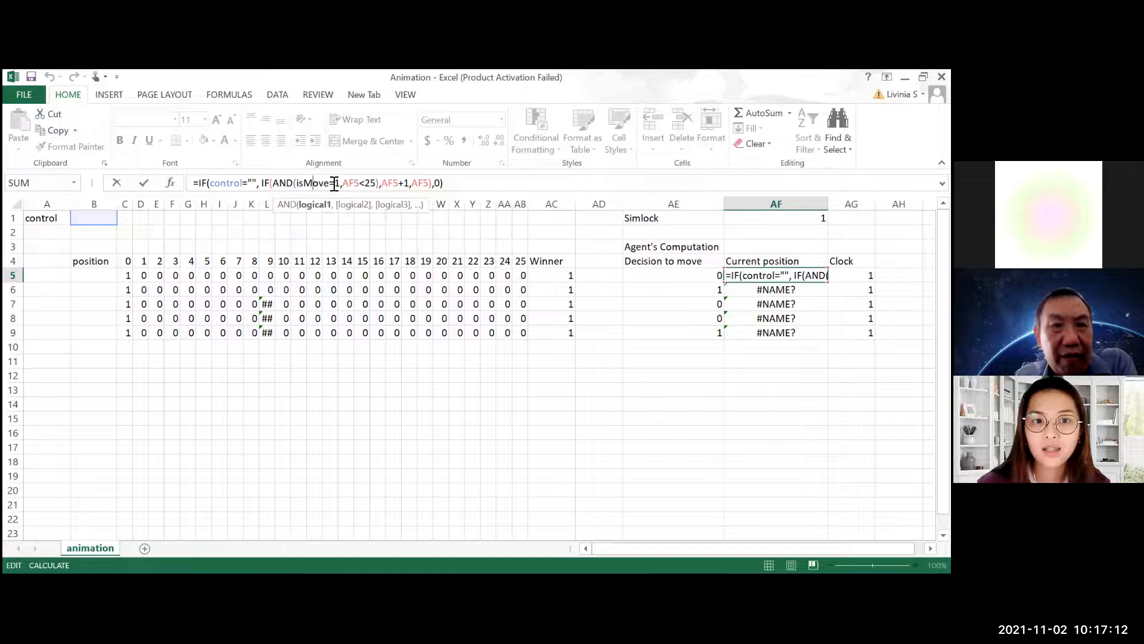
drag(331, 183, 296, 182)
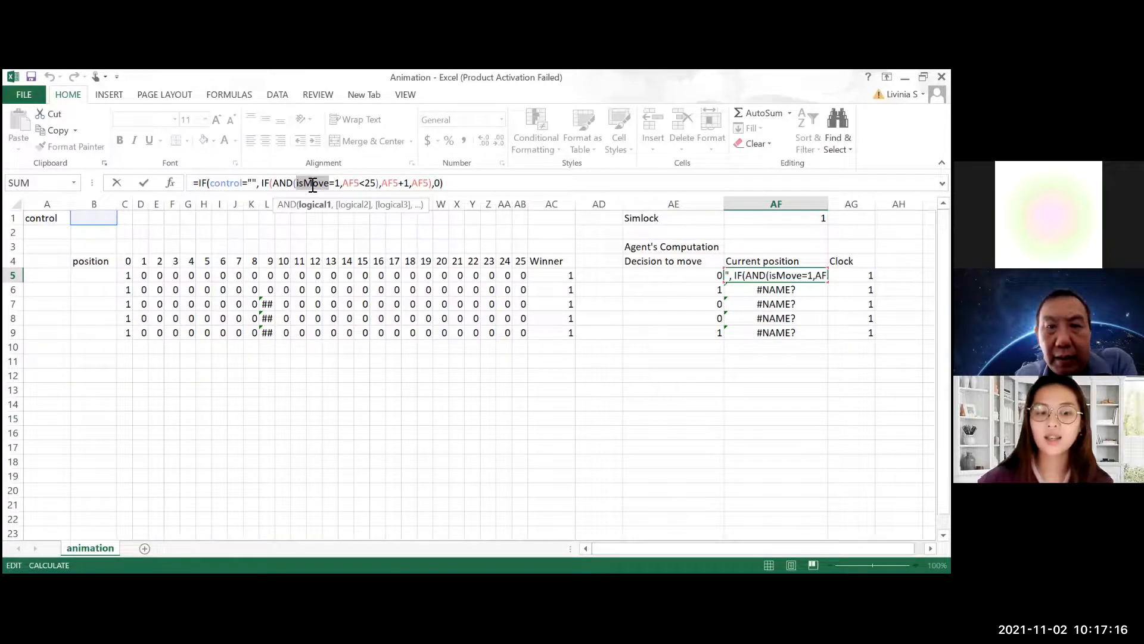
text(AE5)
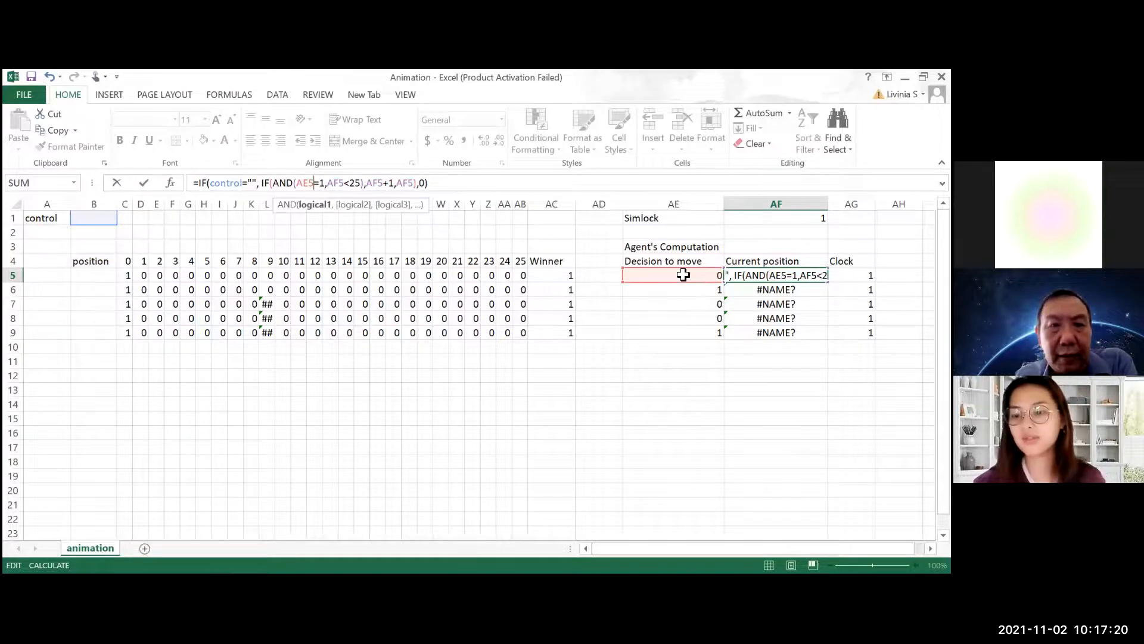
key(Return)
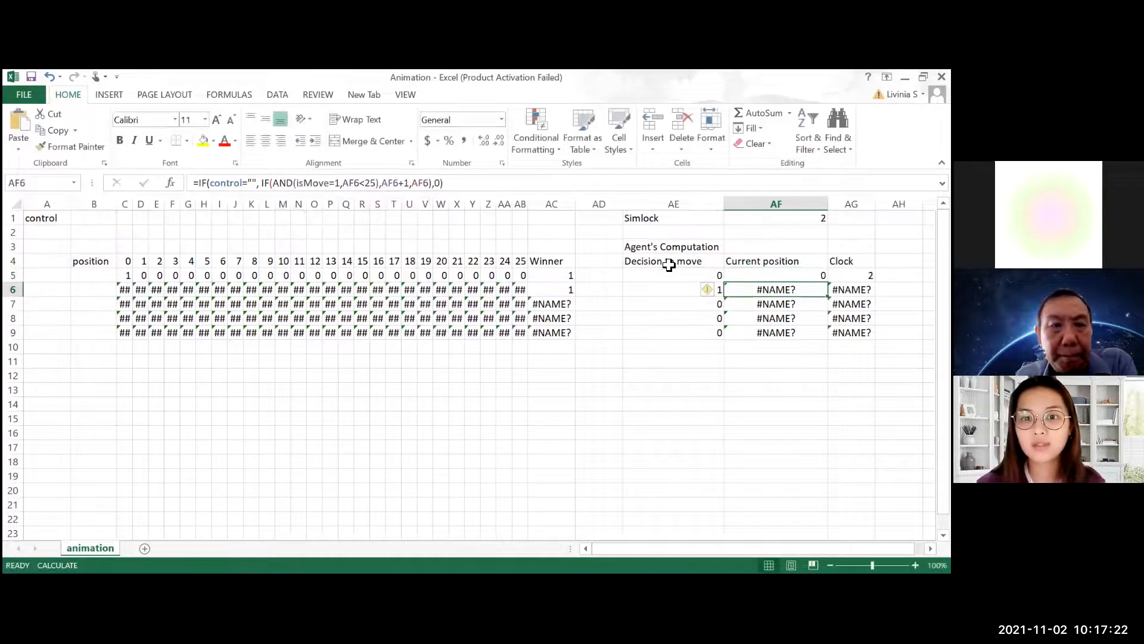
Fill the corrected Current position formula from AF5 down to AF9
click(762, 276)
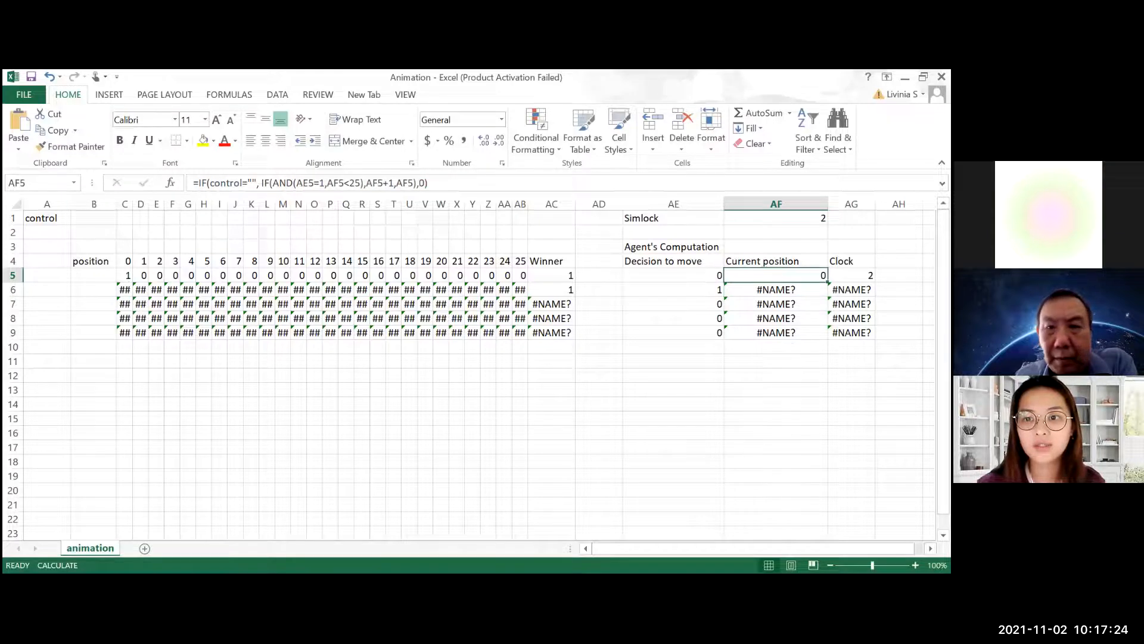
drag(828, 281, 828, 338)
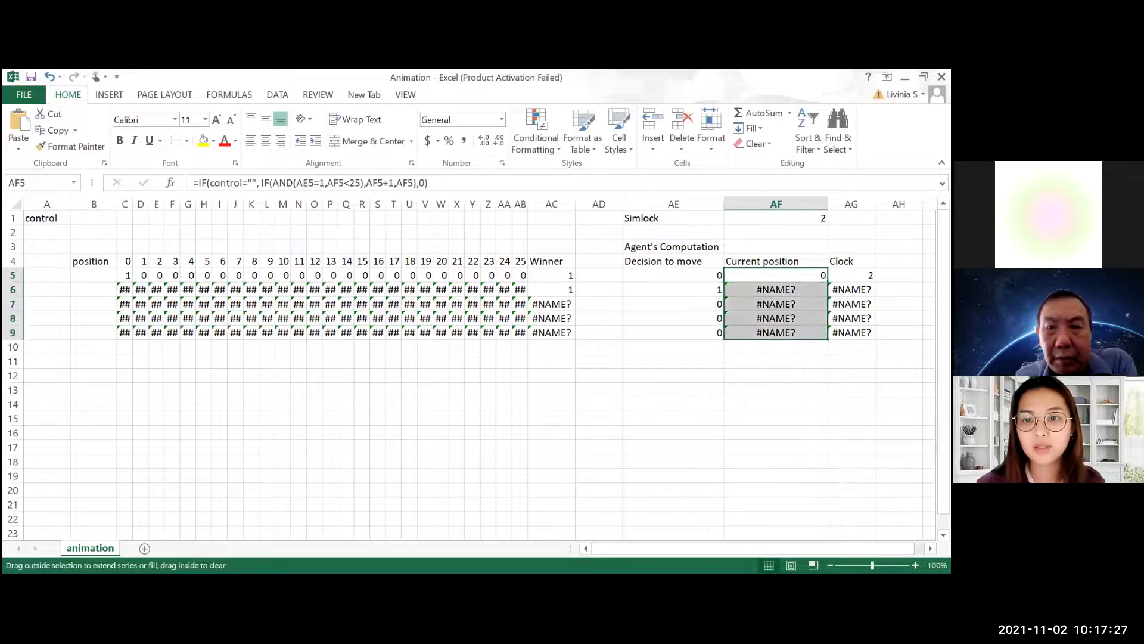
click(694, 360)
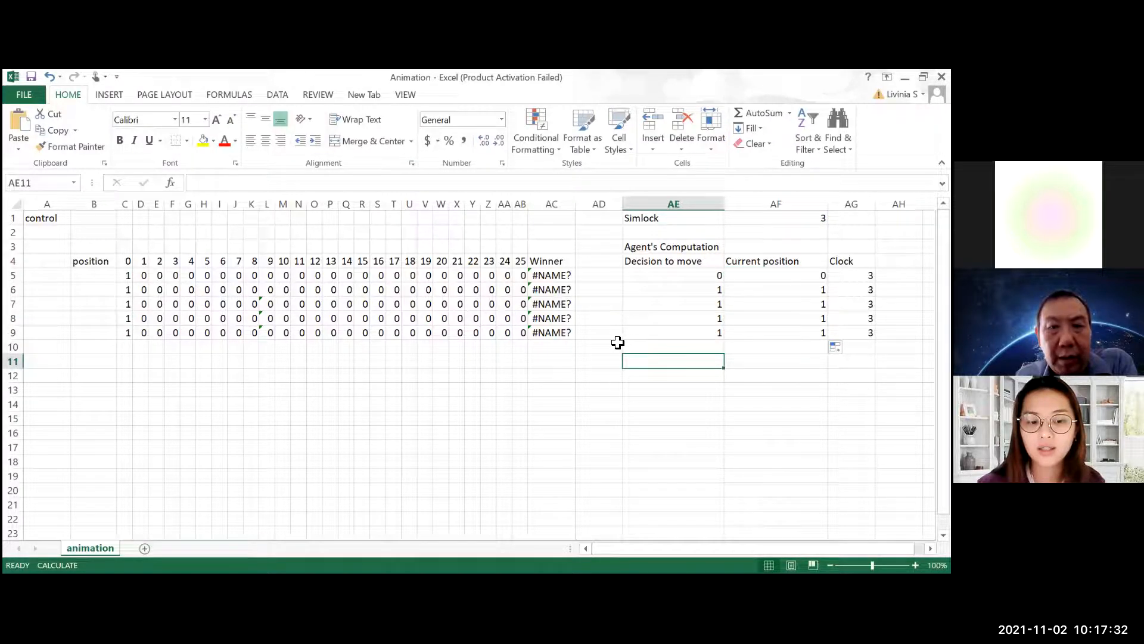
Recalculate the sheet repeatedly to advance the agents along the race track
key(F9)
key(F9)
key(F9)
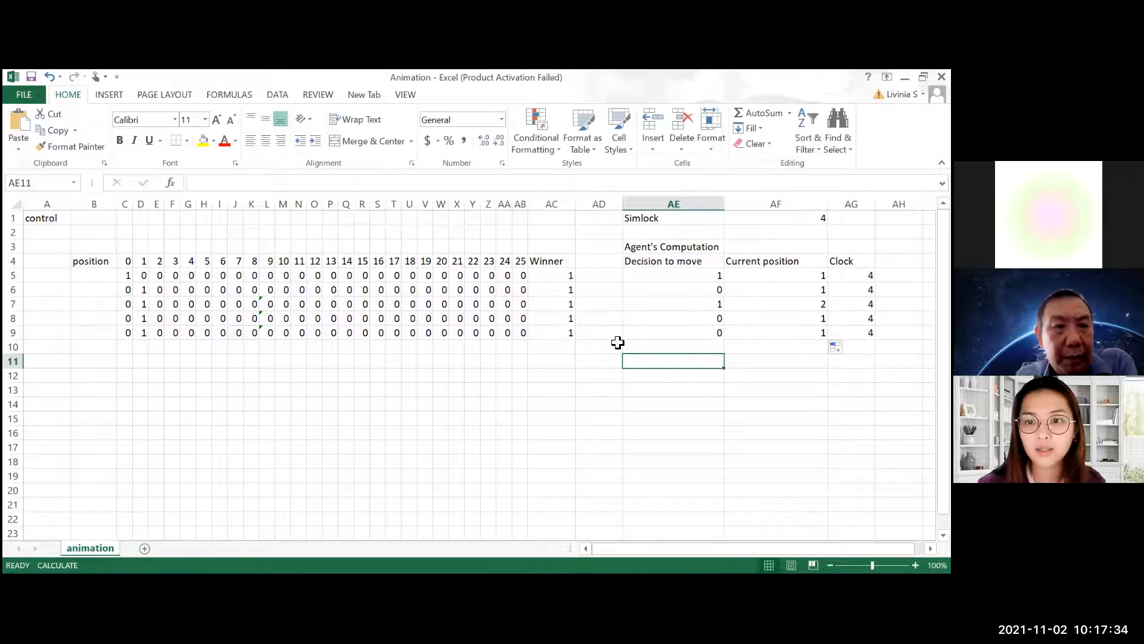
key(F9)
key(F9)
key(F9)
key(F9)
key(F9)
key(F9)
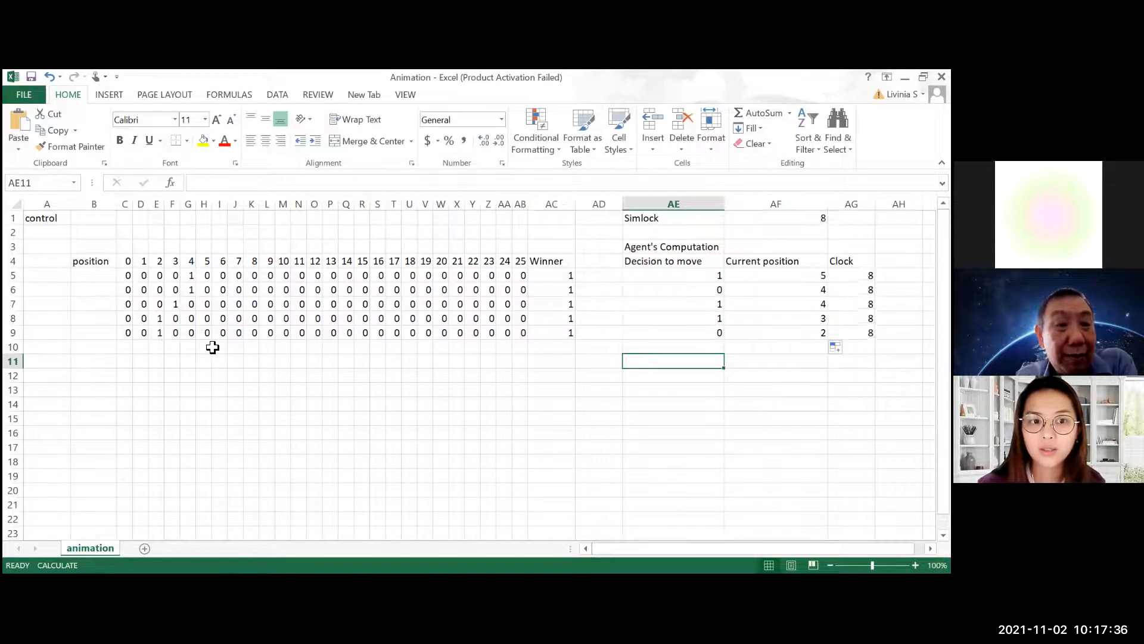
key(F9)
key(F9)
key(F9)
key(F9)
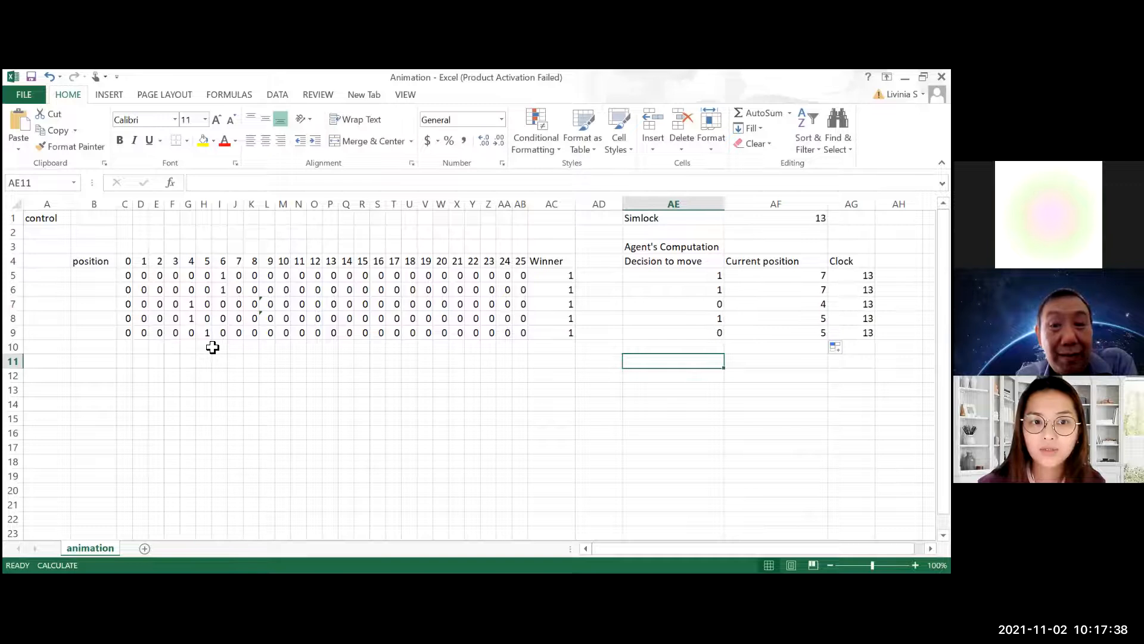
key(F9)
key(F9)
key(F9)
key(F9)
key(F9)
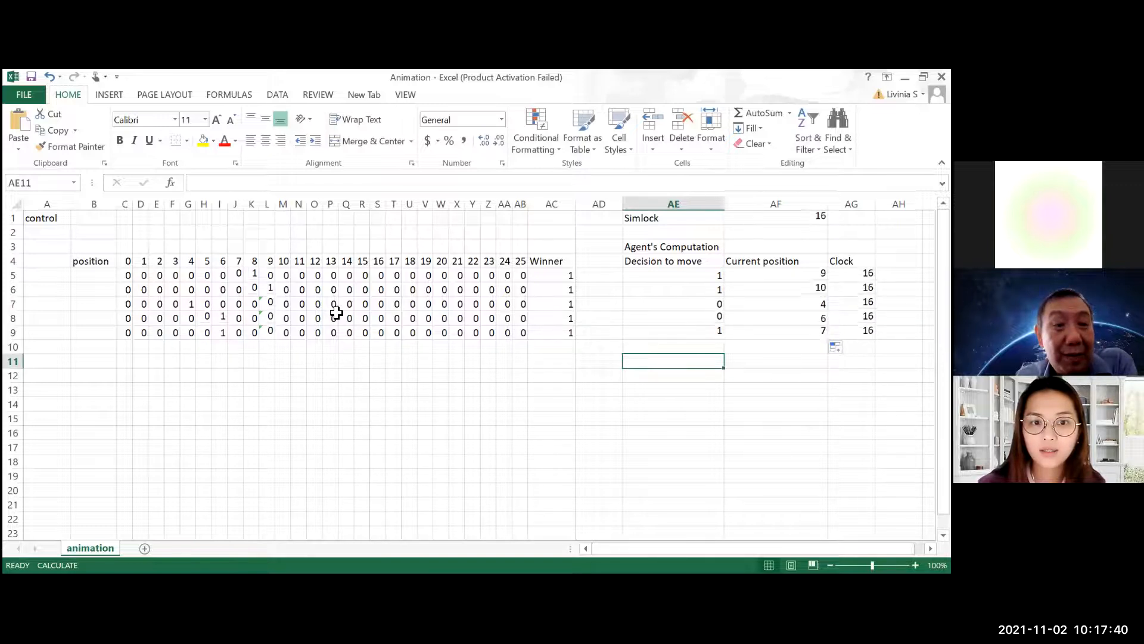
key(F9)
key(F9)
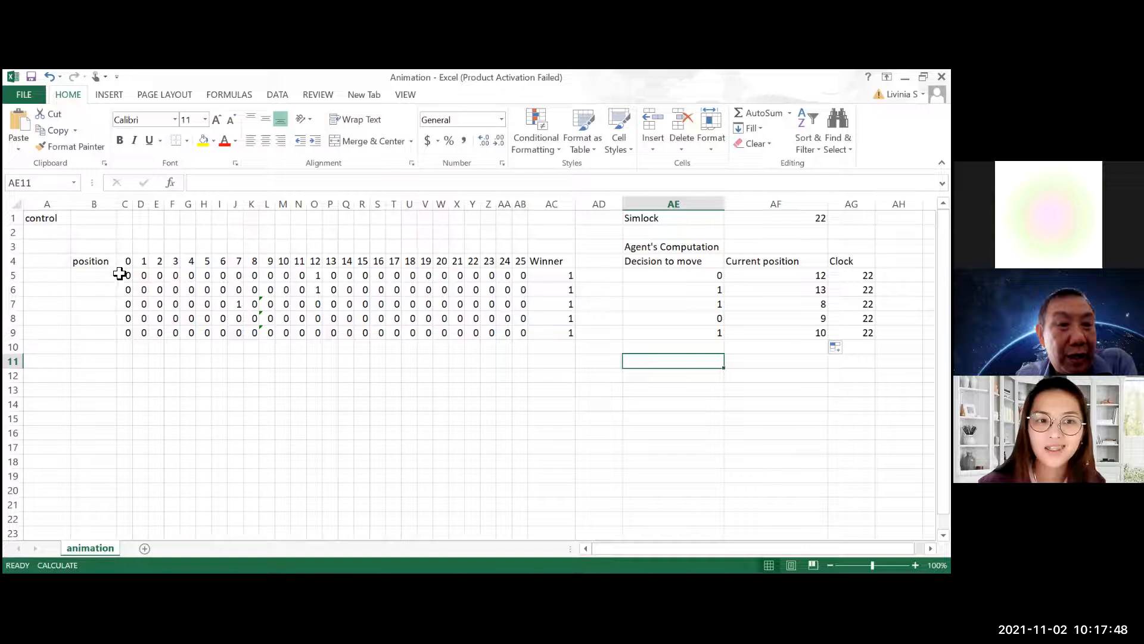
Apply the four traffic lights icon set as conditional formatting to the race track cells C5:AB9
drag(130, 272, 527, 332)
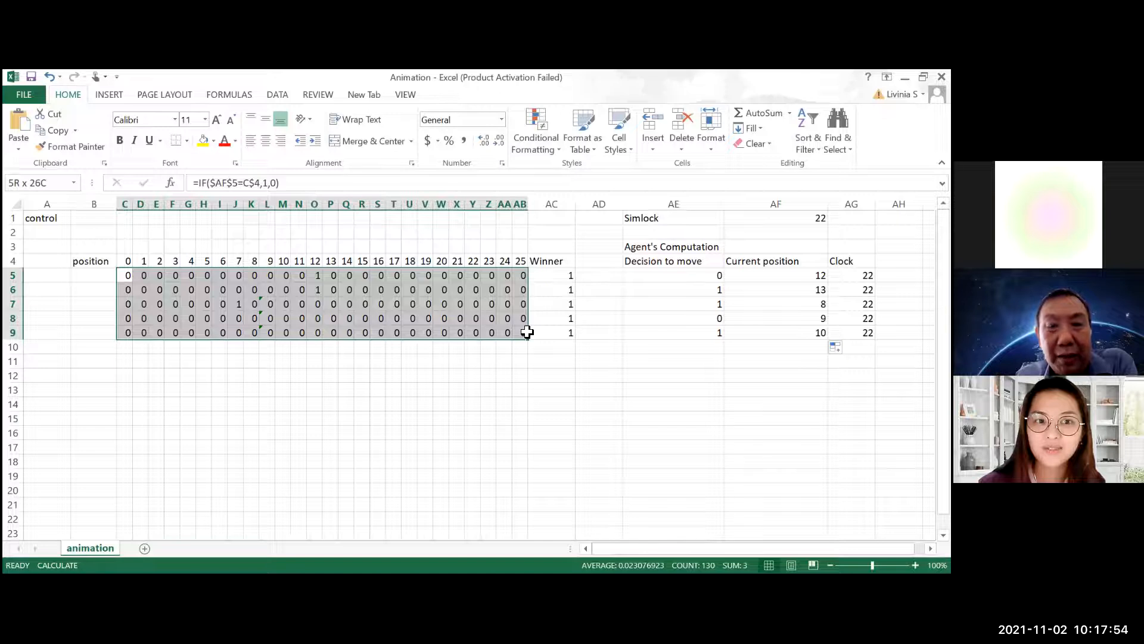
click(528, 152)
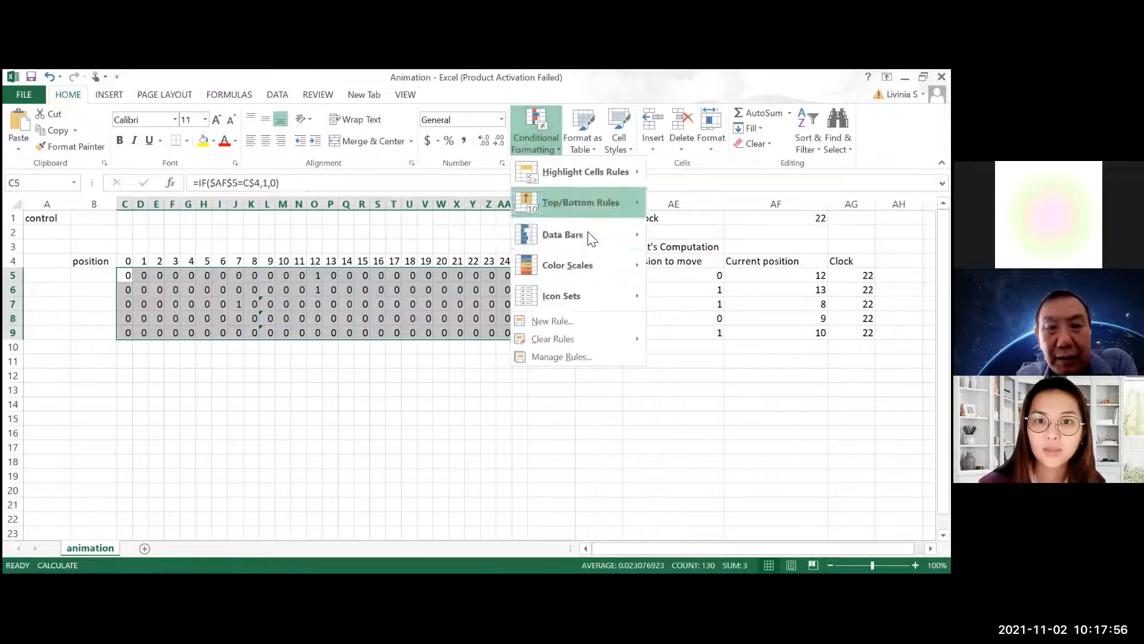
mouse_move(609, 298)
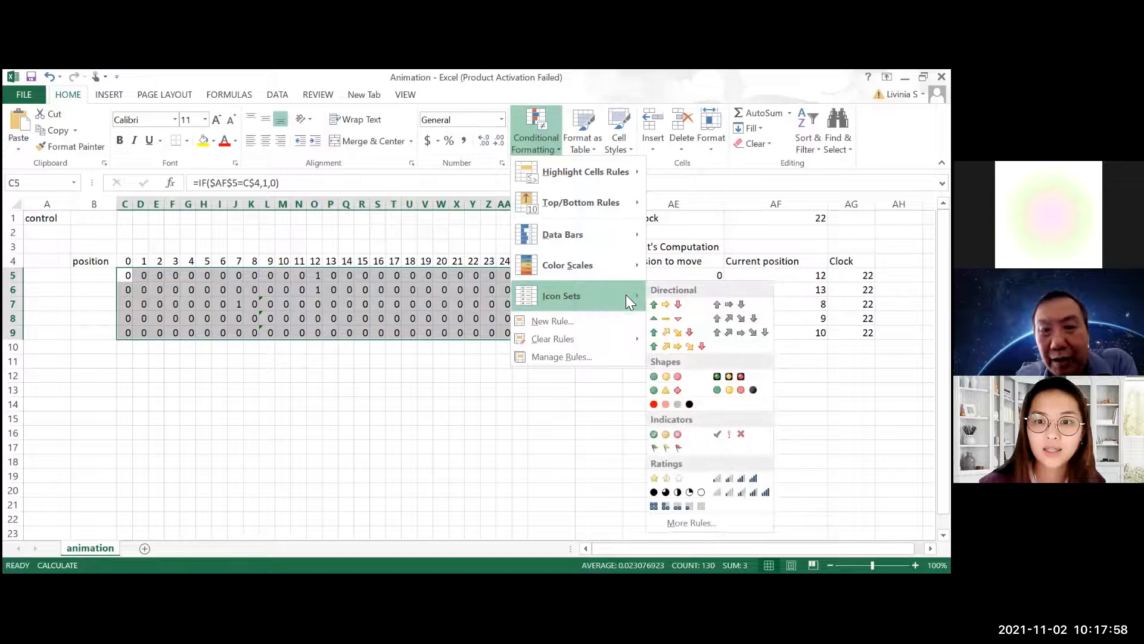
click(717, 386)
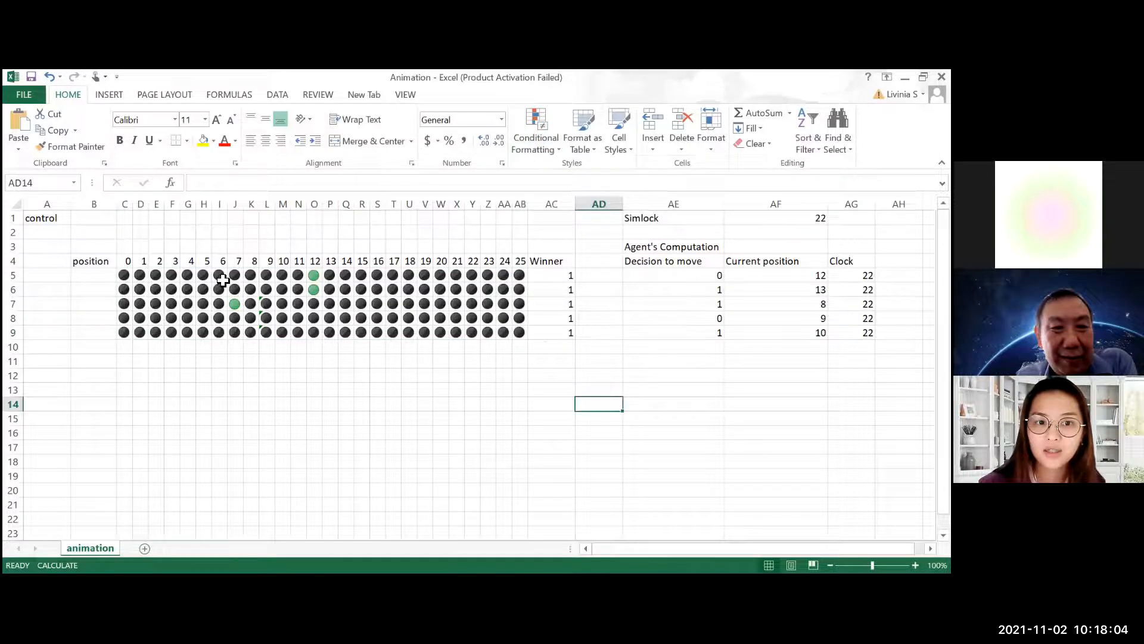
Recalculate the sheet several times to watch the green icons advance along the track
click(241, 304)
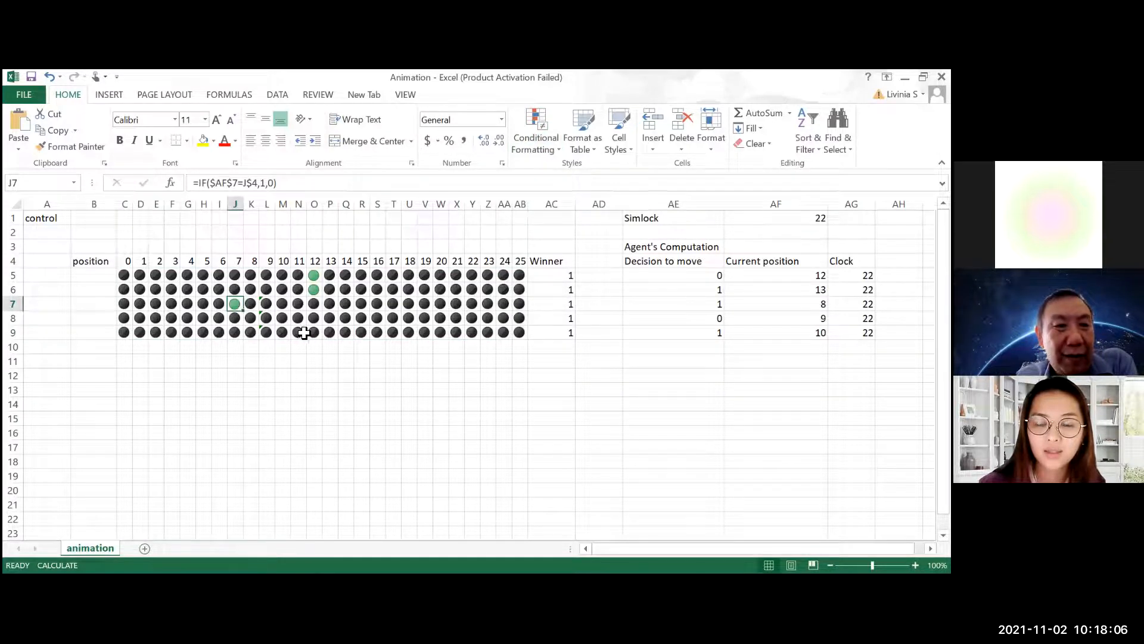
click(344, 347)
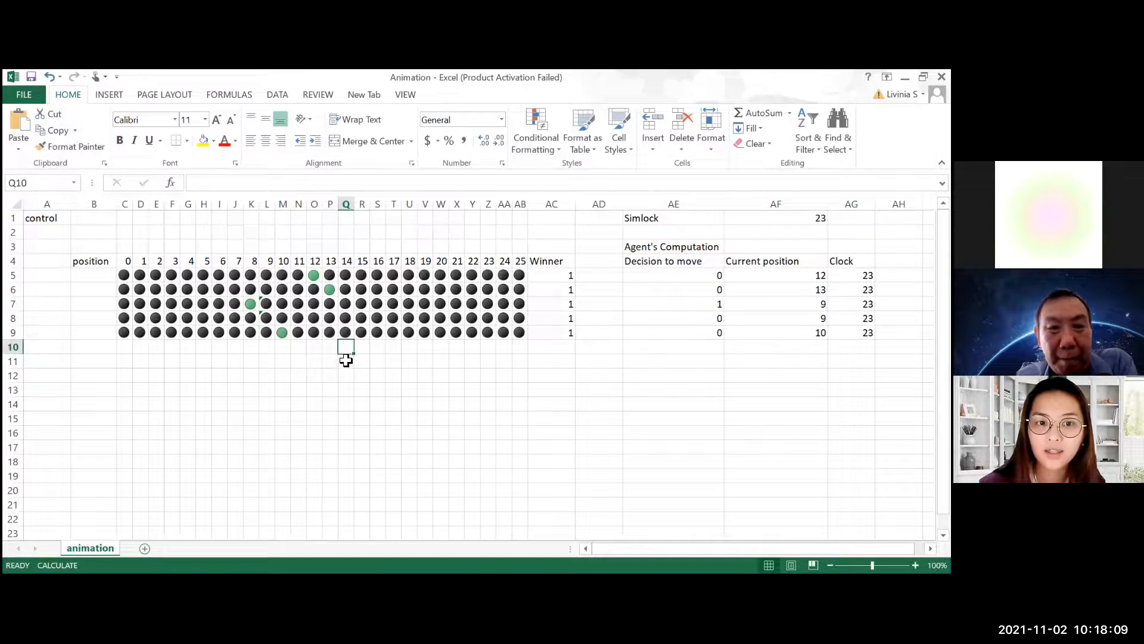
click(303, 367)
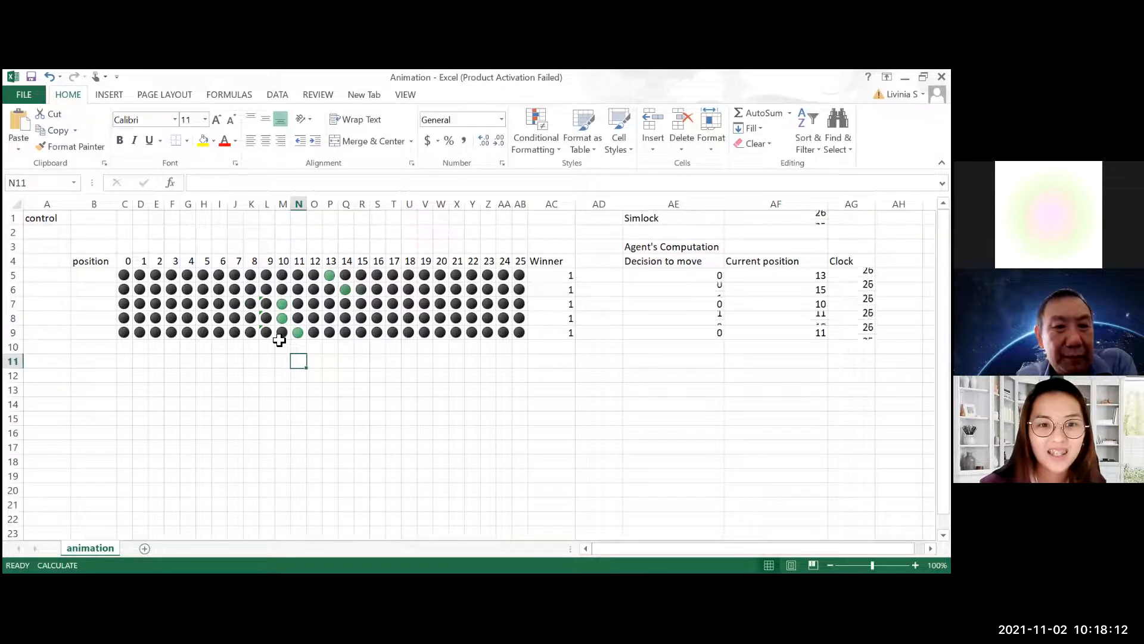
key(F9)
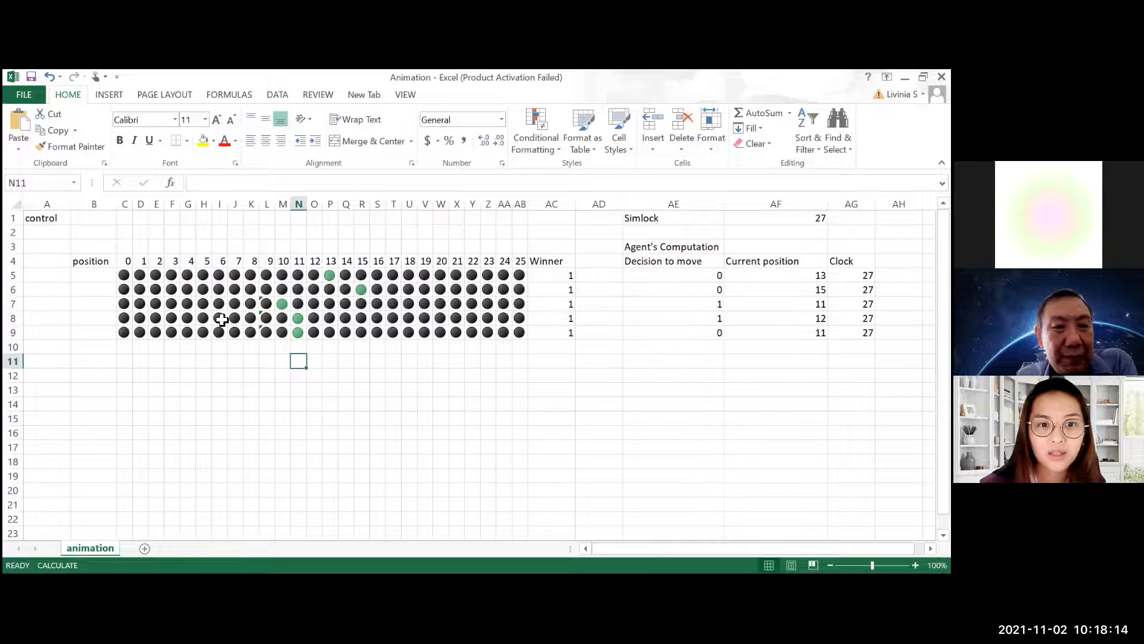
key(F9)
key(F9)
key(F9)
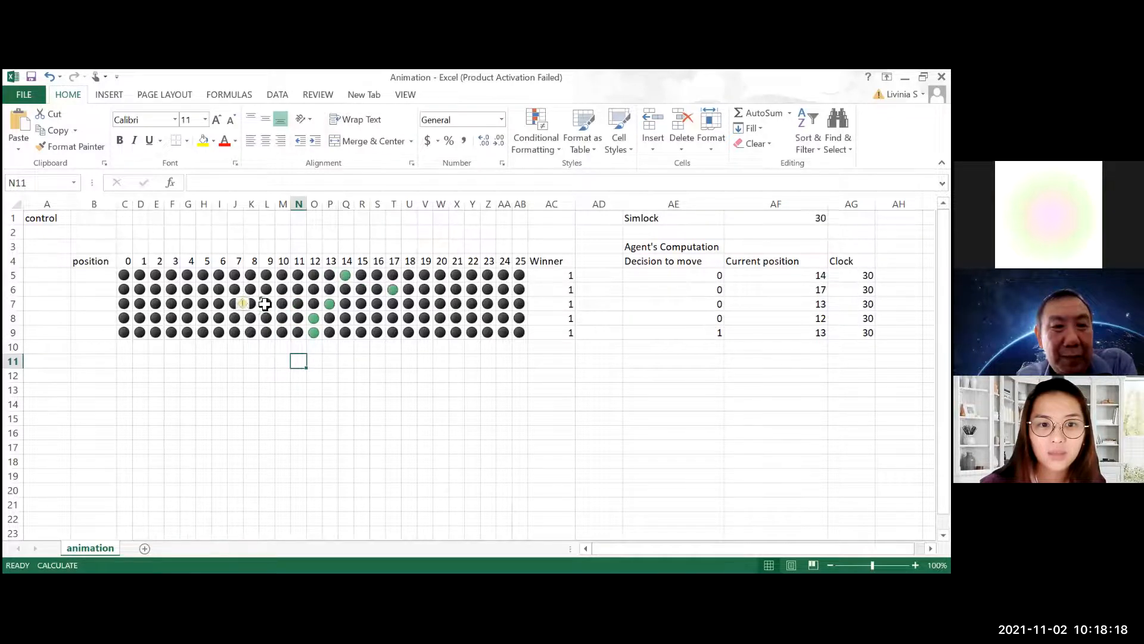
Examine the row references of the track formulas in columns K and L, rows 7 to 9, around the error-flagged cells
click(265, 304)
drag(269, 332, 266, 305)
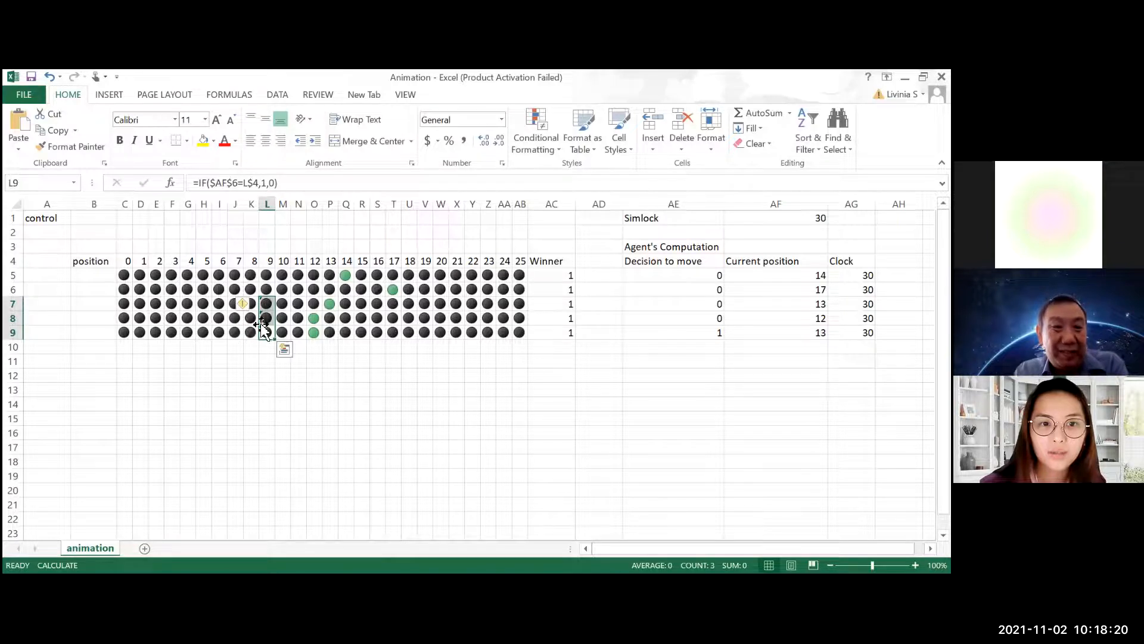
click(266, 361)
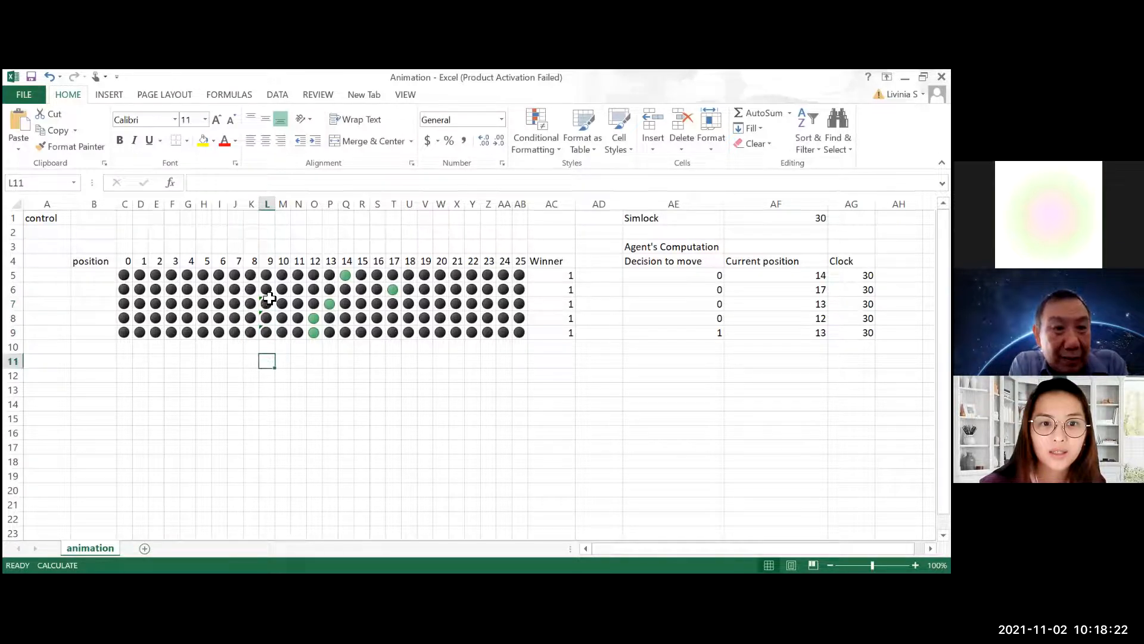
click(265, 332)
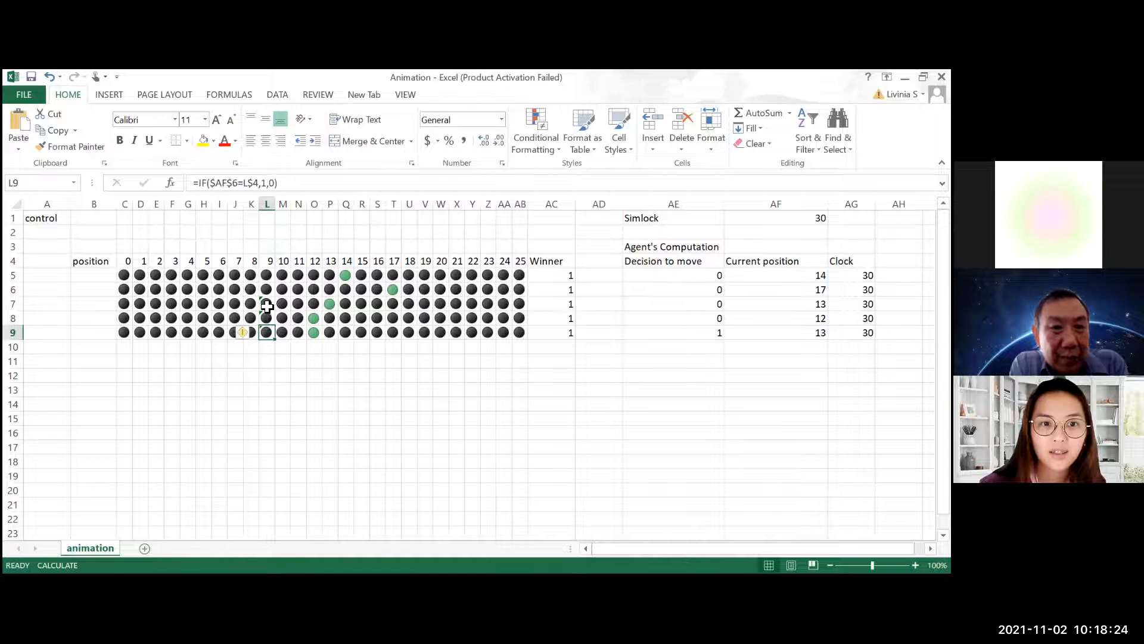
click(238, 306)
click(251, 304)
click(251, 318)
click(252, 332)
drag(258, 320, 260, 317)
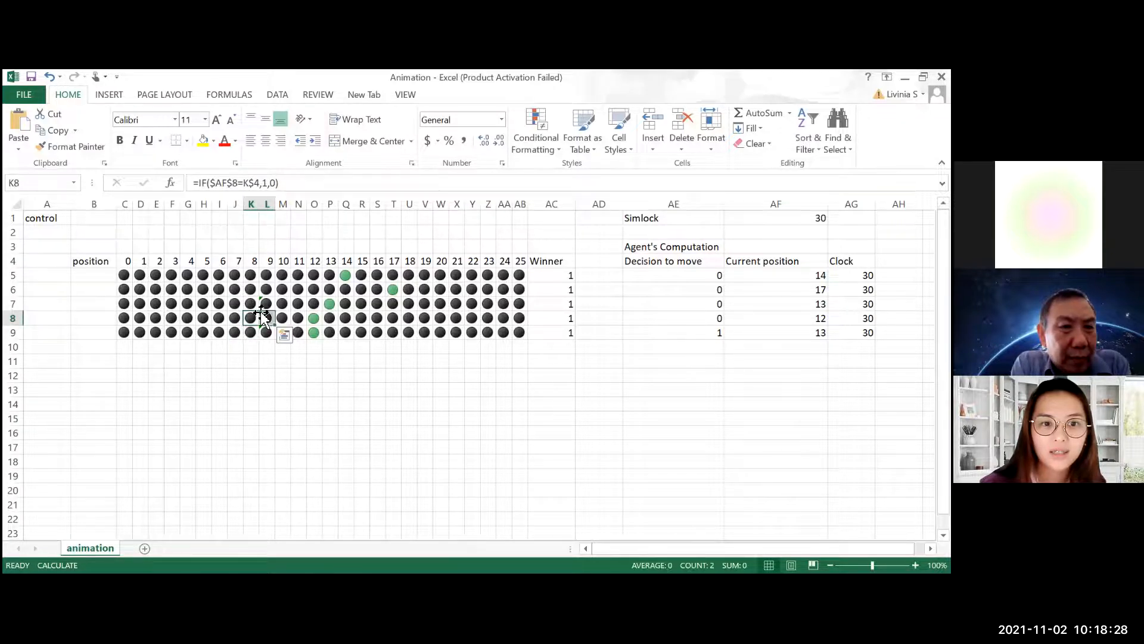
click(262, 302)
click(266, 318)
click(266, 331)
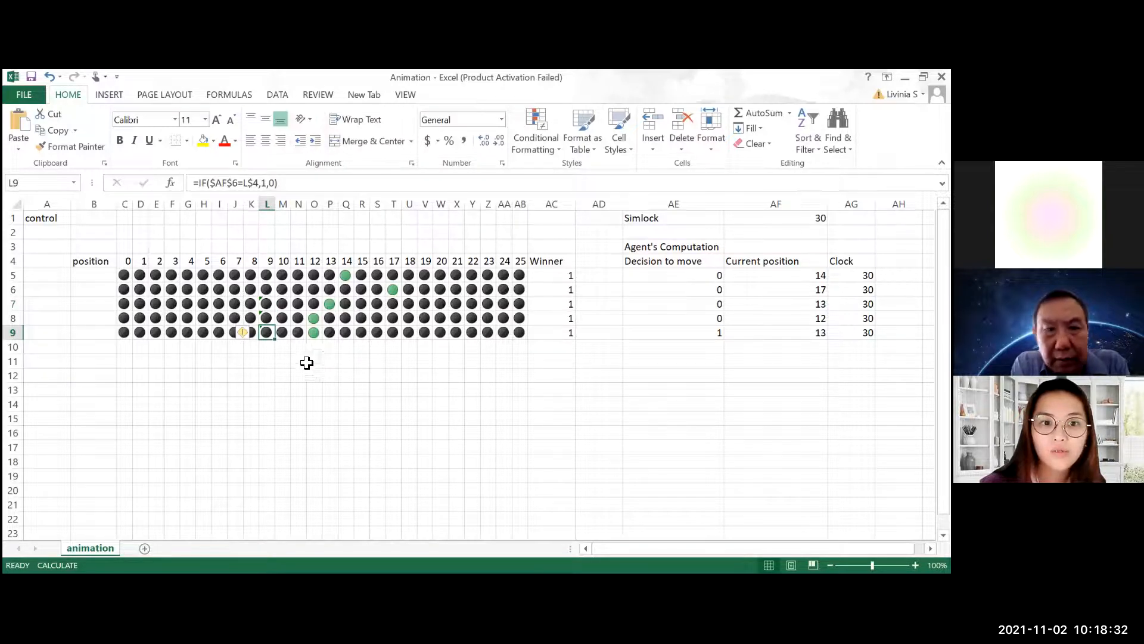
Try to correct the absolute AF6 reference in the track formula in L9 and compare it with the formula in L8
click(227, 183)
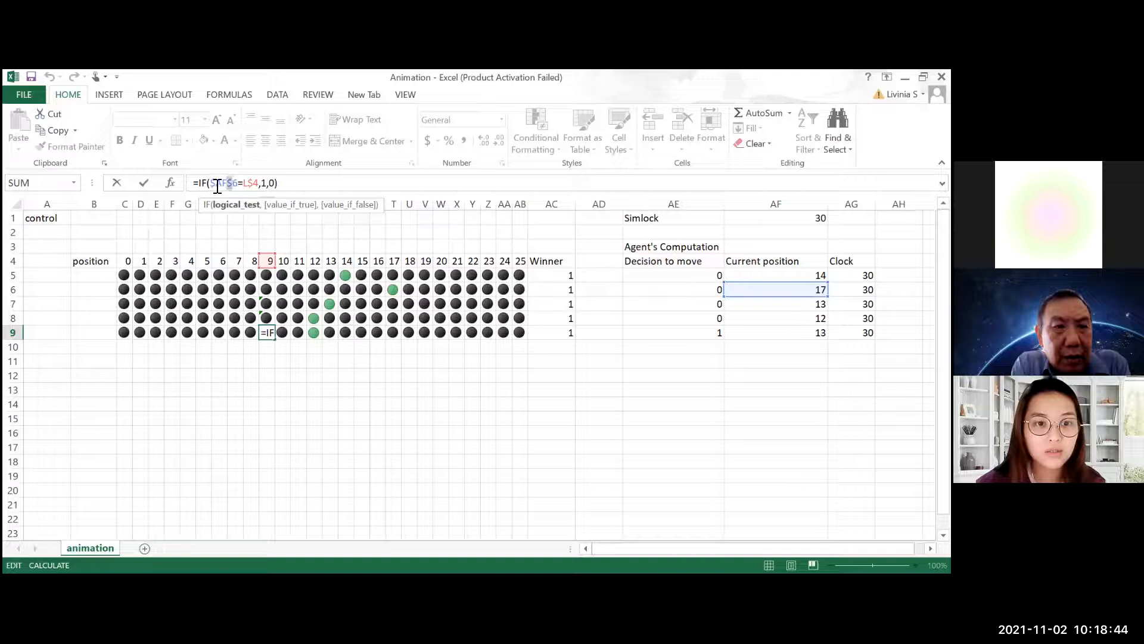
key(BackSpace)
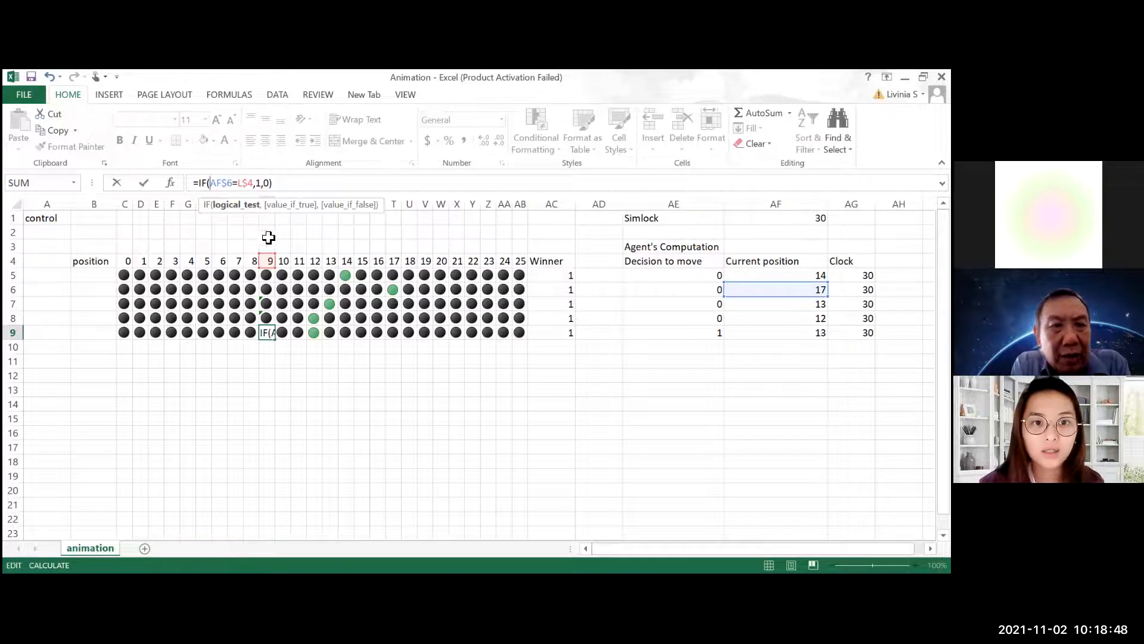
text($)
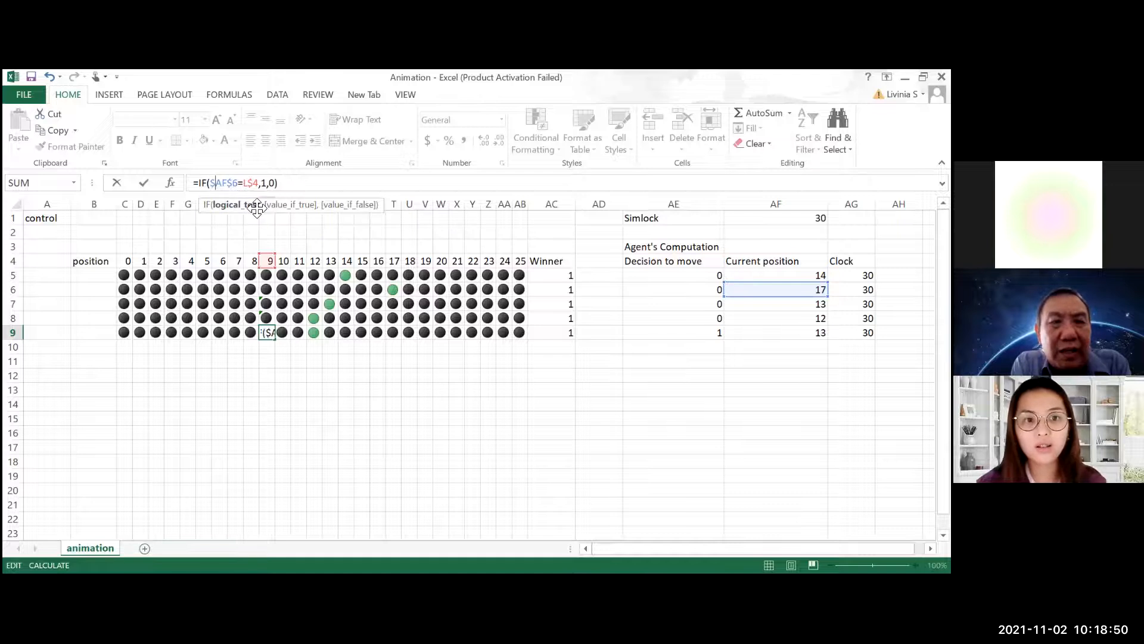
key(BackSpace)
key(Return)
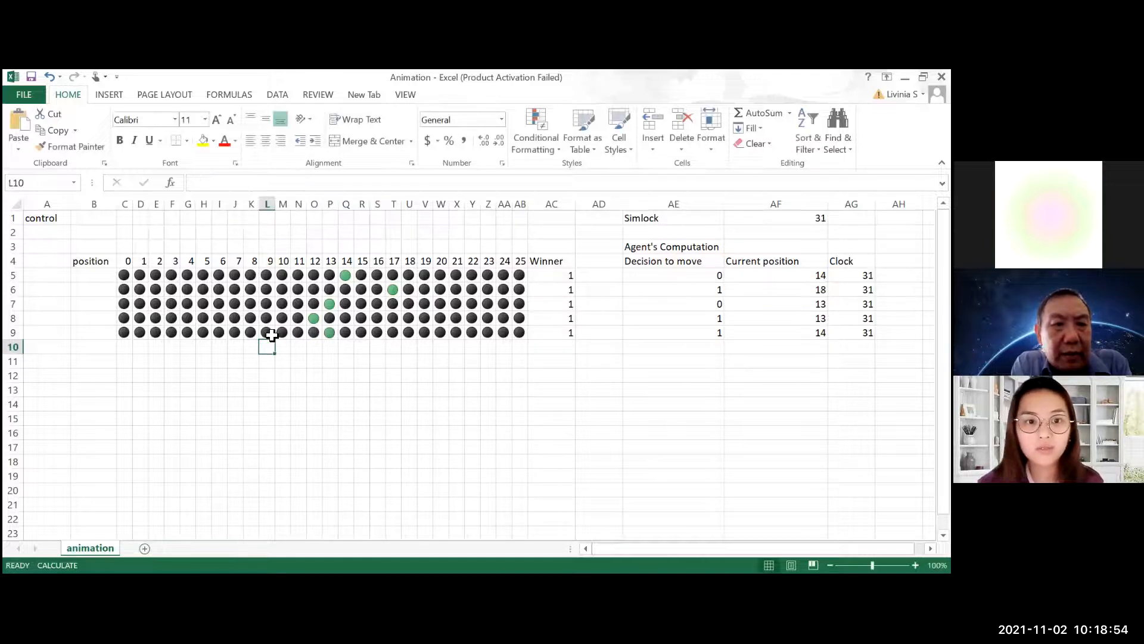
click(267, 320)
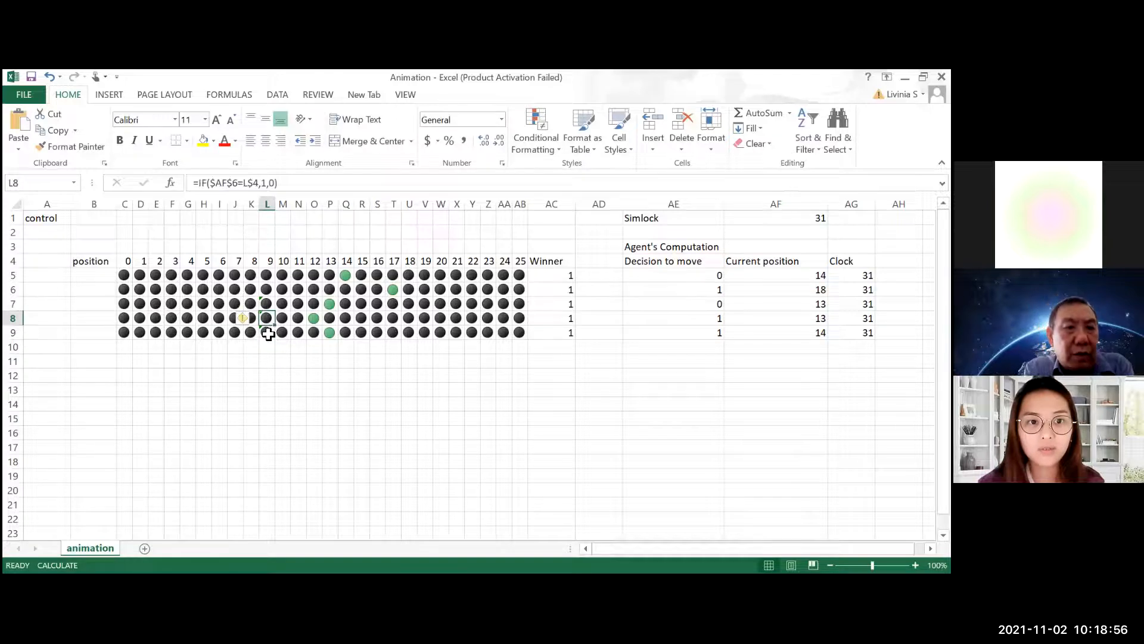
click(266, 332)
click(267, 319)
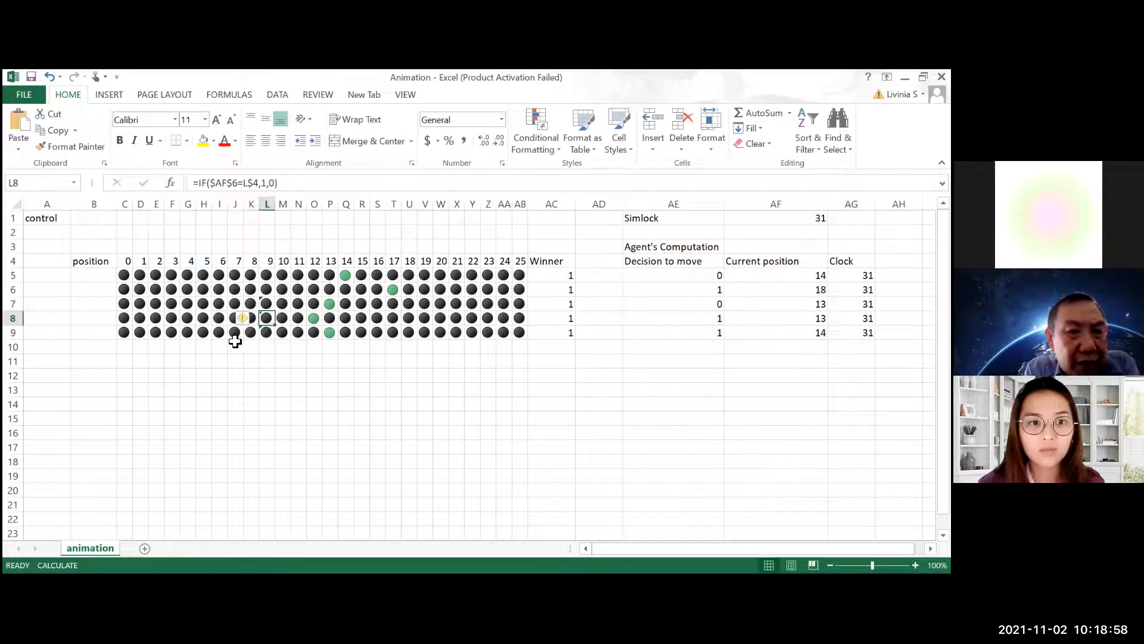
Make the row of the AF5 reference in C5 relative so the formula reads =IF($AF5=C$4,1,0)
click(123, 274)
click(235, 184)
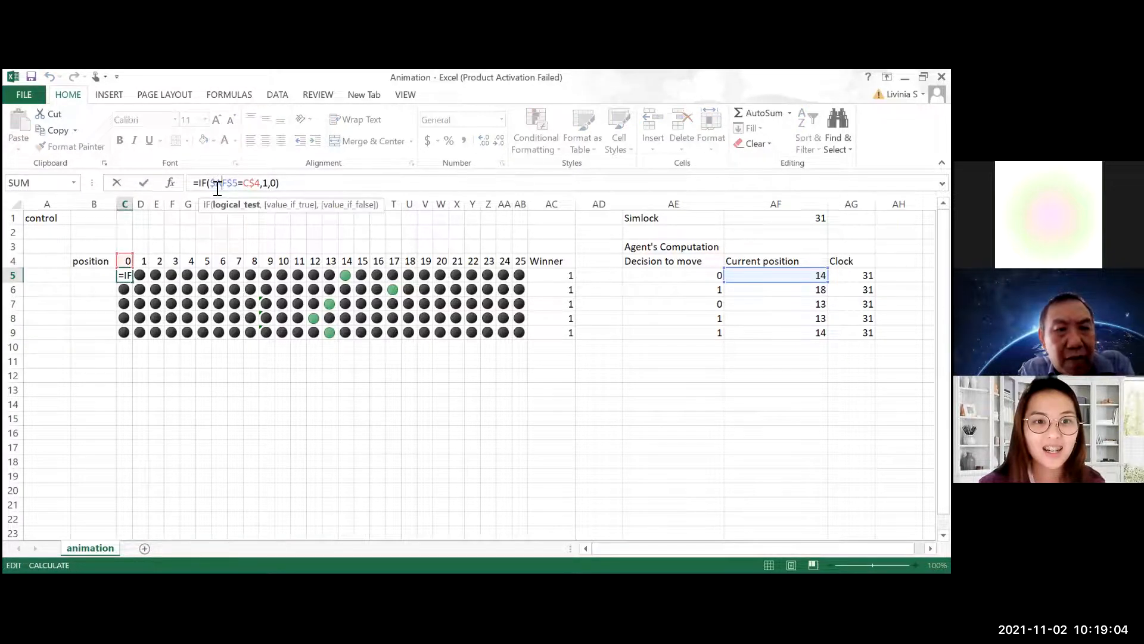
key(Delete)
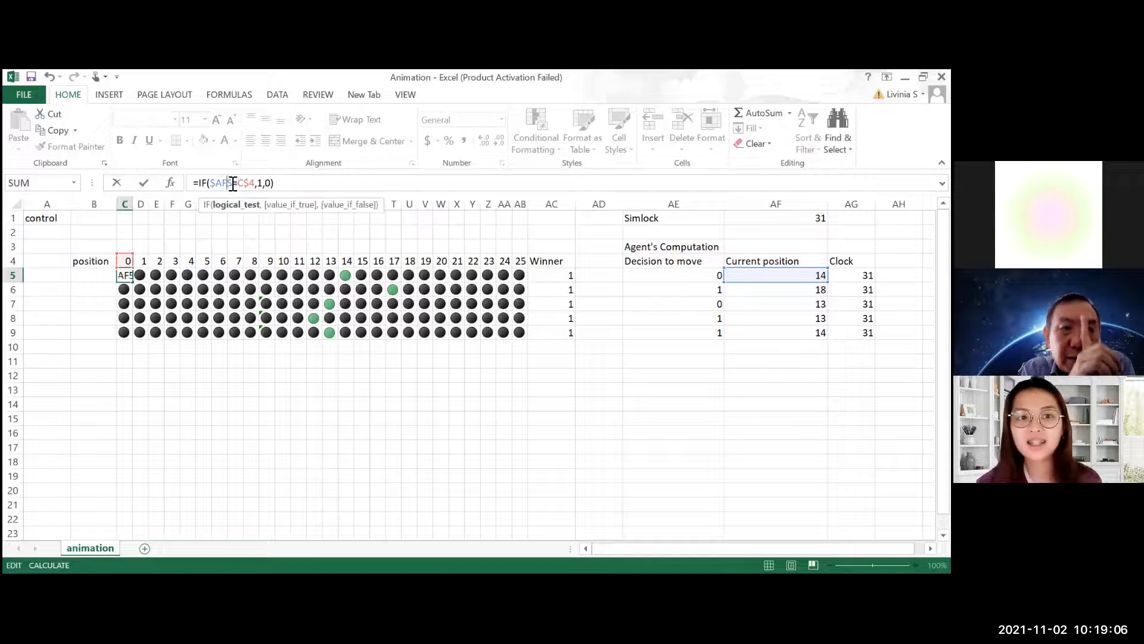
key(Return)
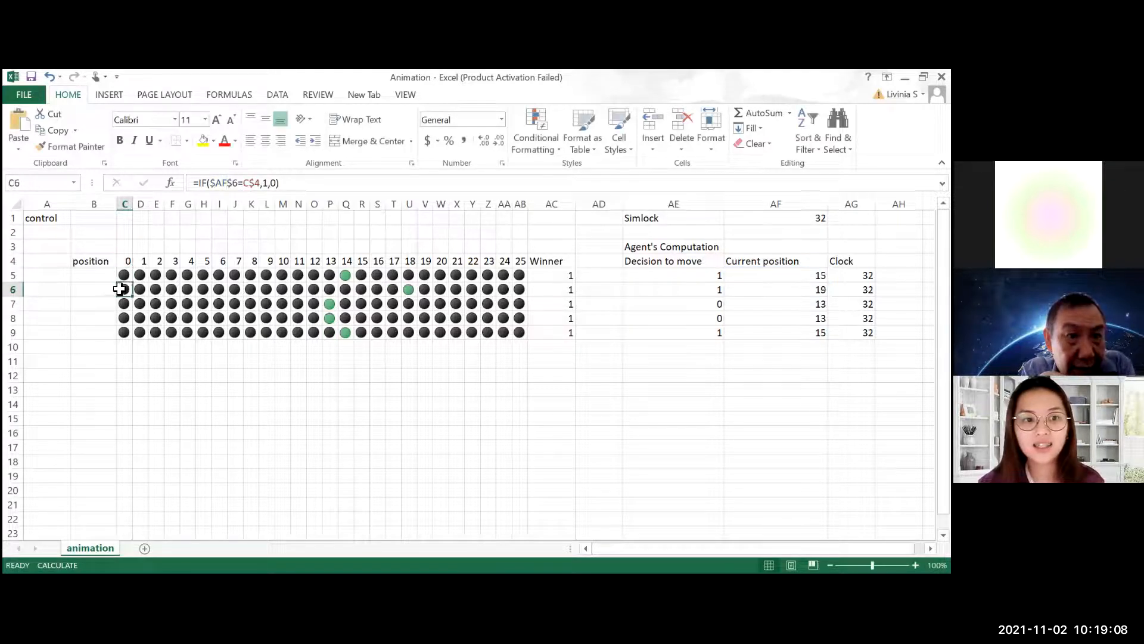
Copy the corrected C5 formula across the whole race track, C5:AB9
click(127, 274)
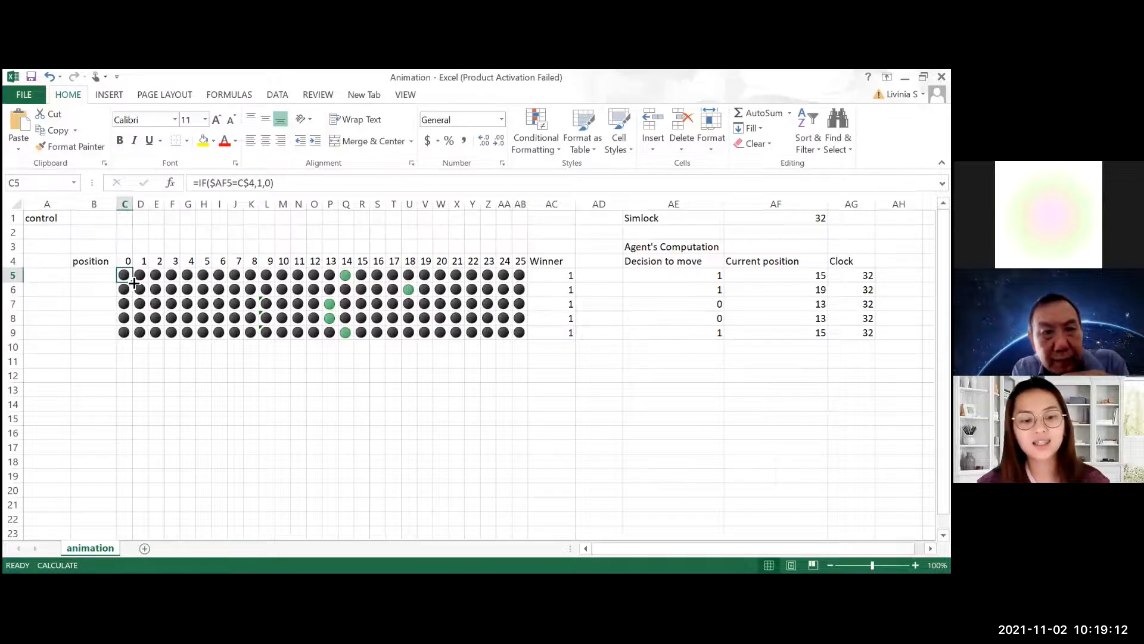
key(ctrl+c)
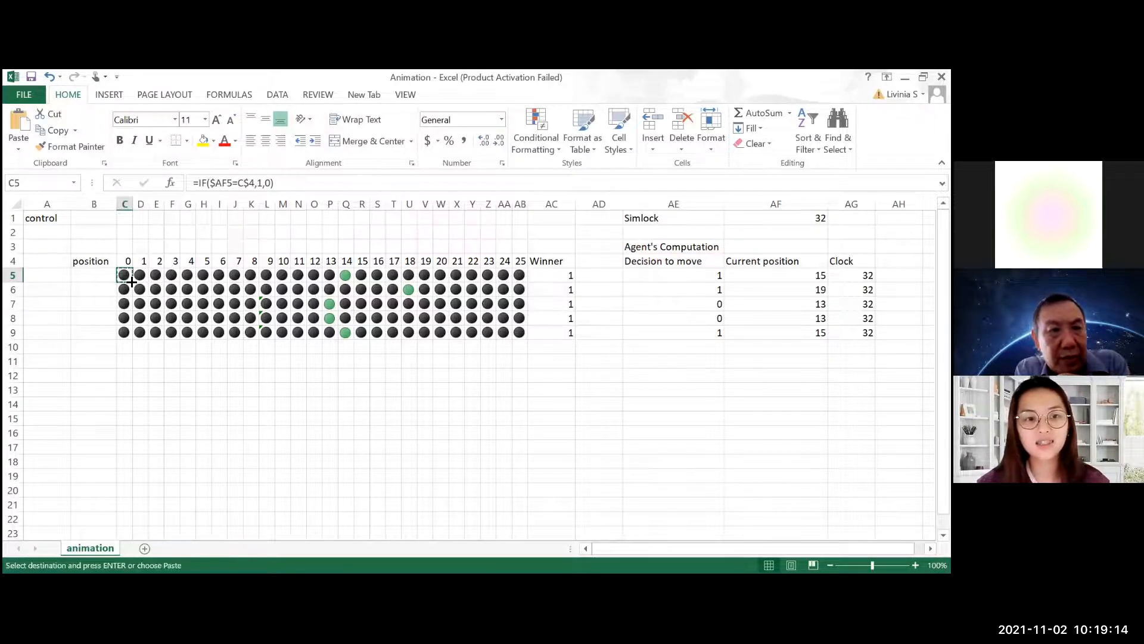
drag(124, 272, 518, 332)
key(ctrl+v)
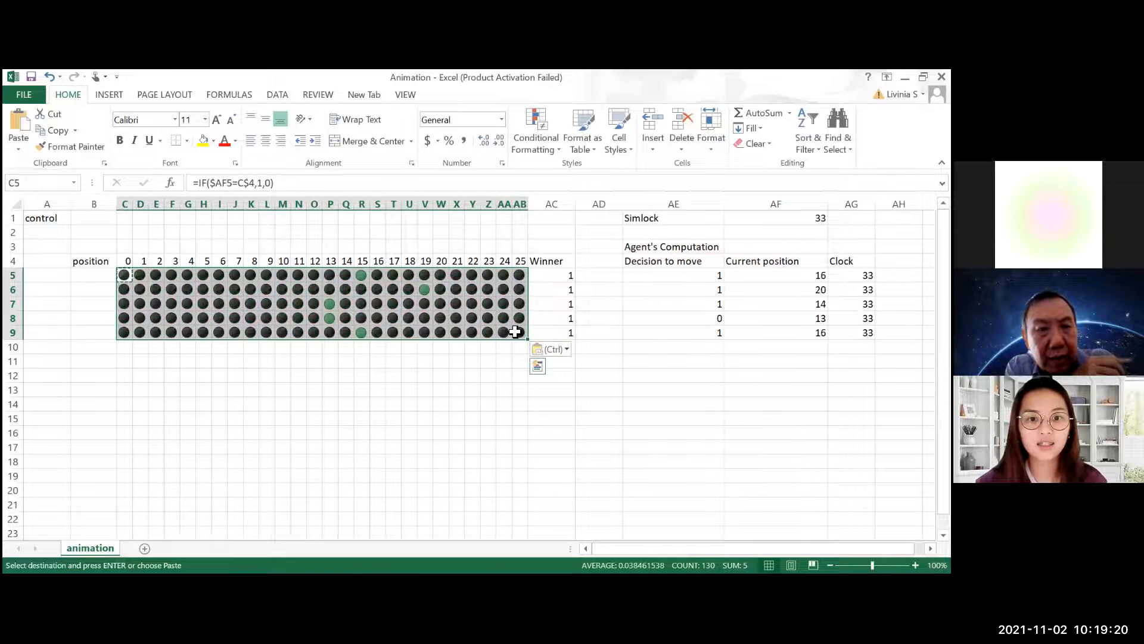
click(472, 361)
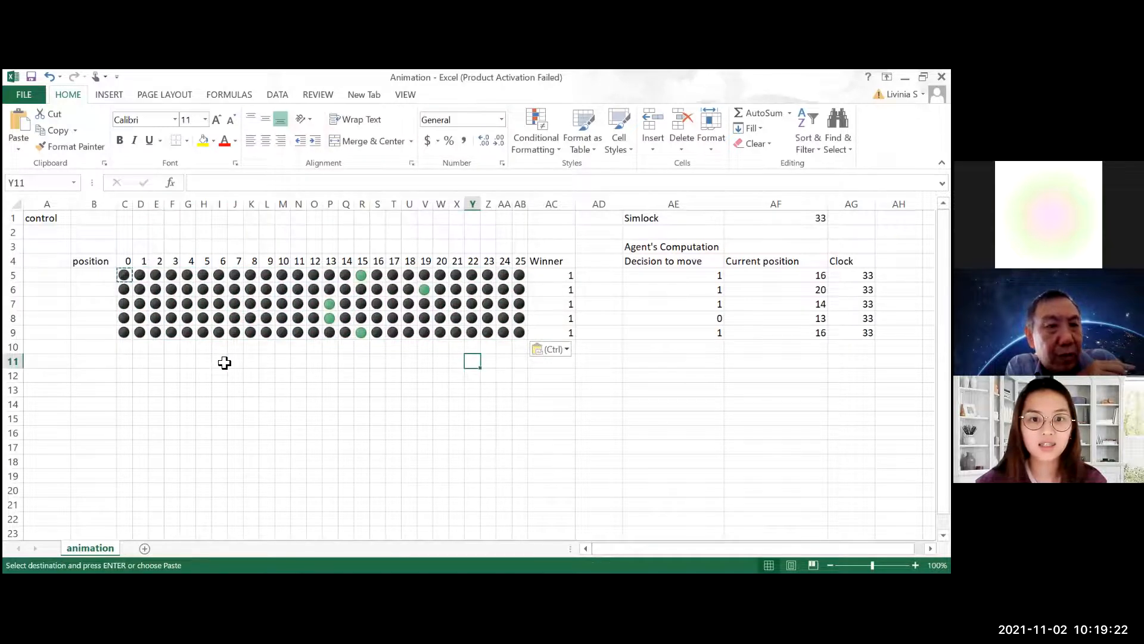
click(224, 363)
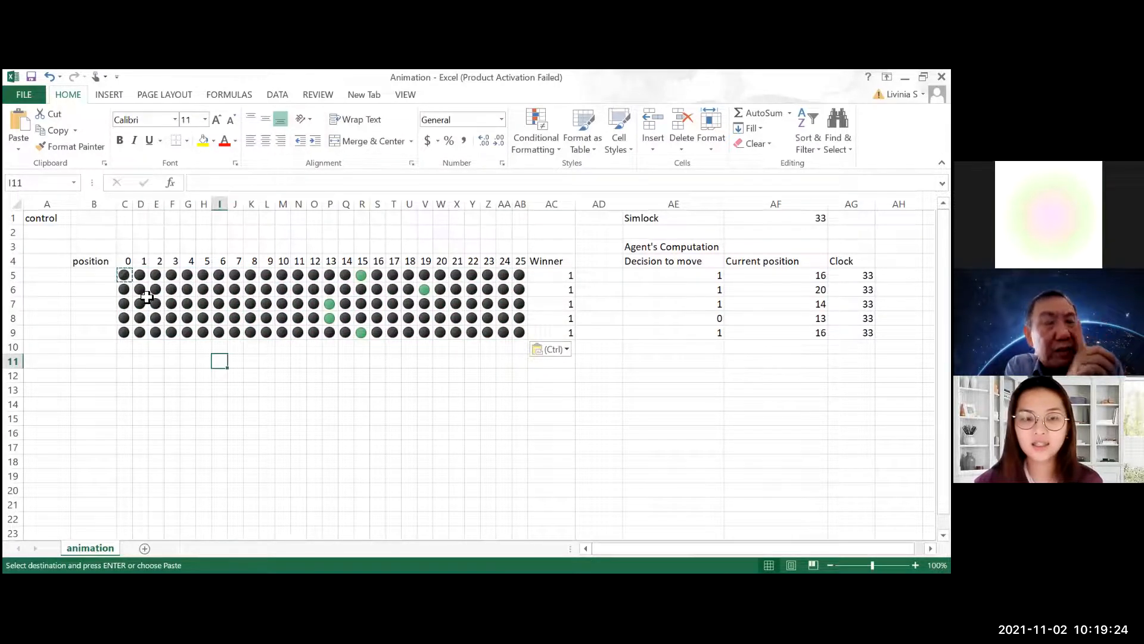
Reset the race by entering ab in control cell B1 and clearing that cell again
click(103, 216)
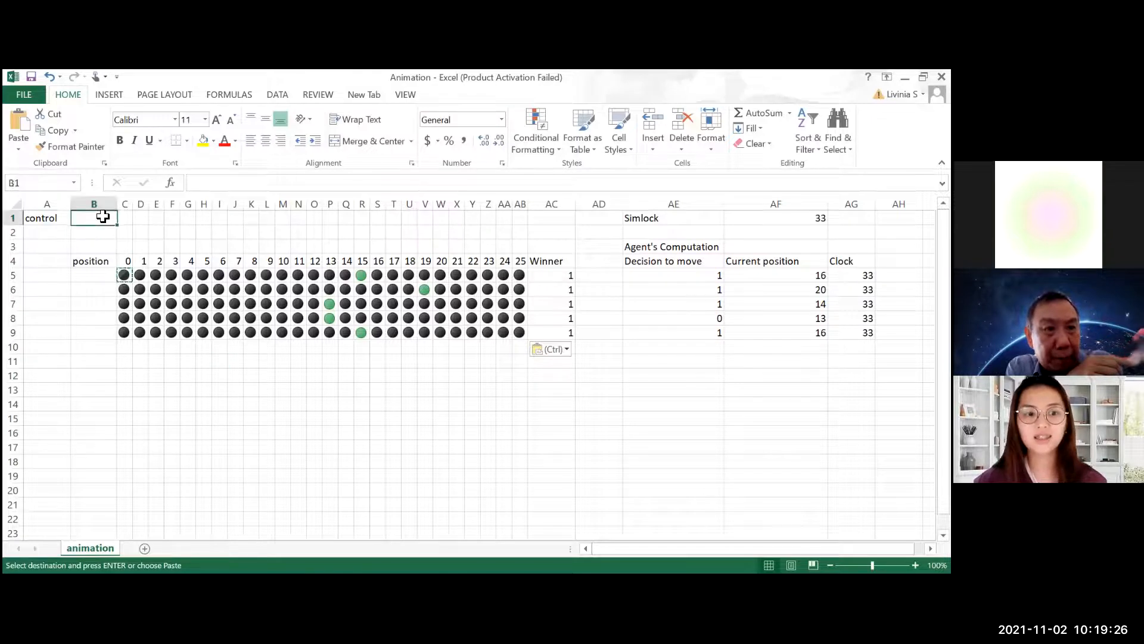
text(ab)
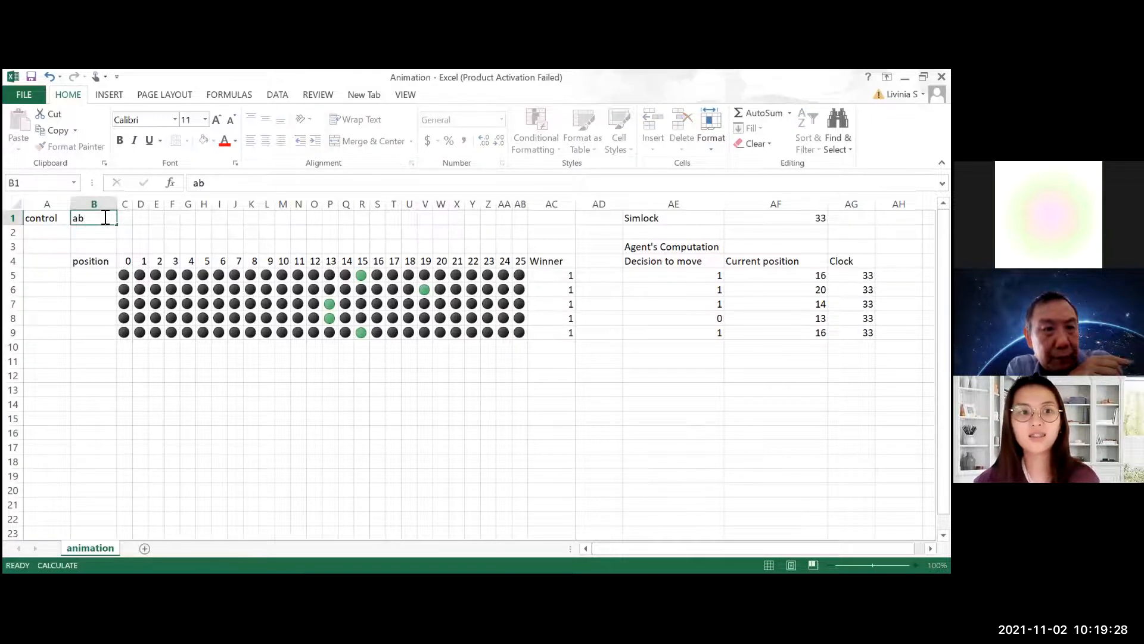
key(Return)
click(107, 214)
key(Delete)
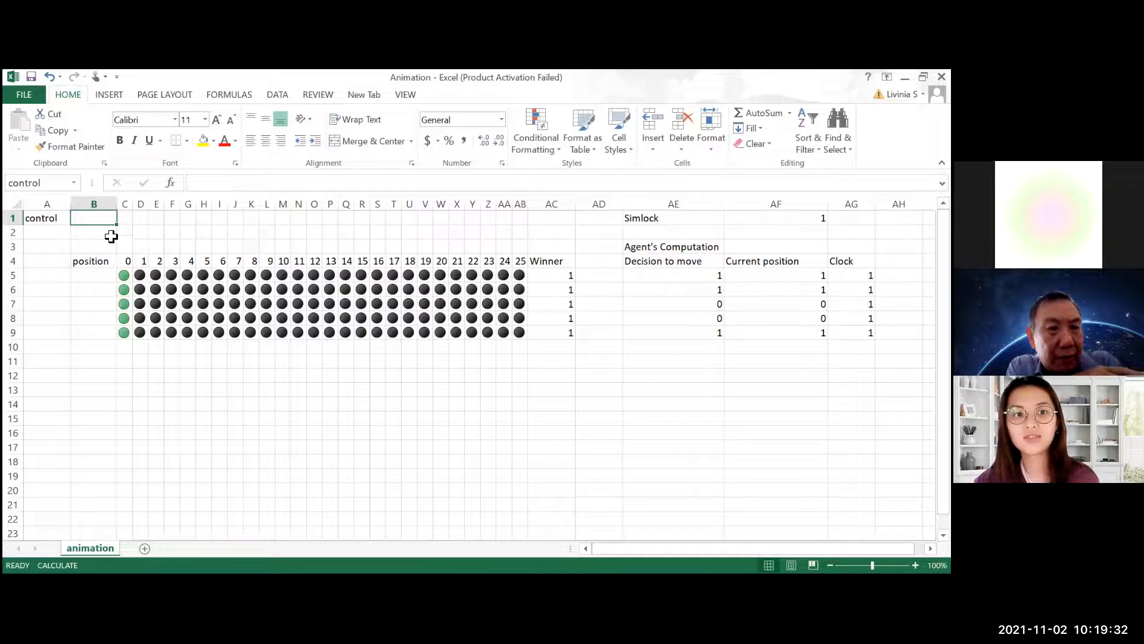
Recalculate the sheet repeatedly to run the race again from the starting positions
click(112, 236)
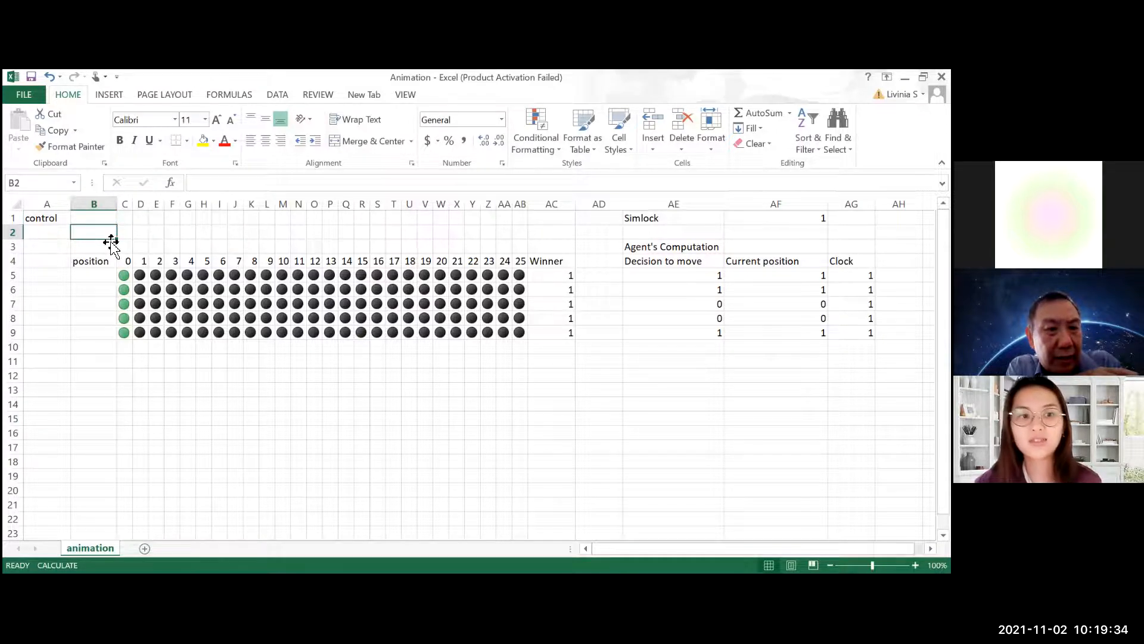
key(F9)
key(F9)
key(F9)
key(F9)
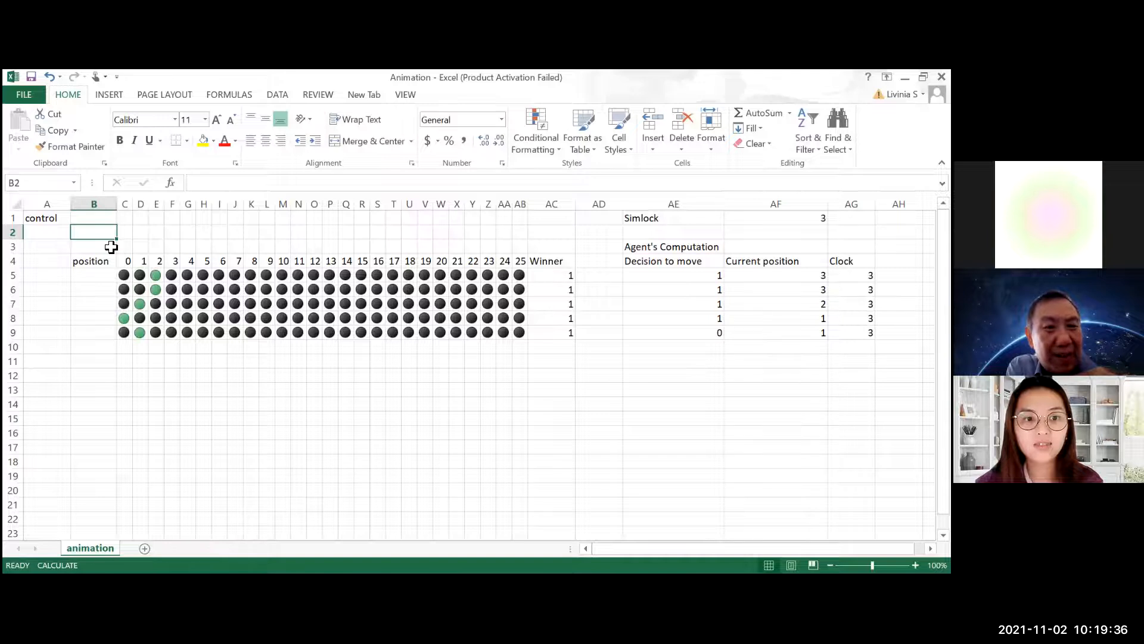
key(F9)
key(F9)
key(F9)
key(F9)
key(F9)
key(F9)
key(F9)
key(F9)
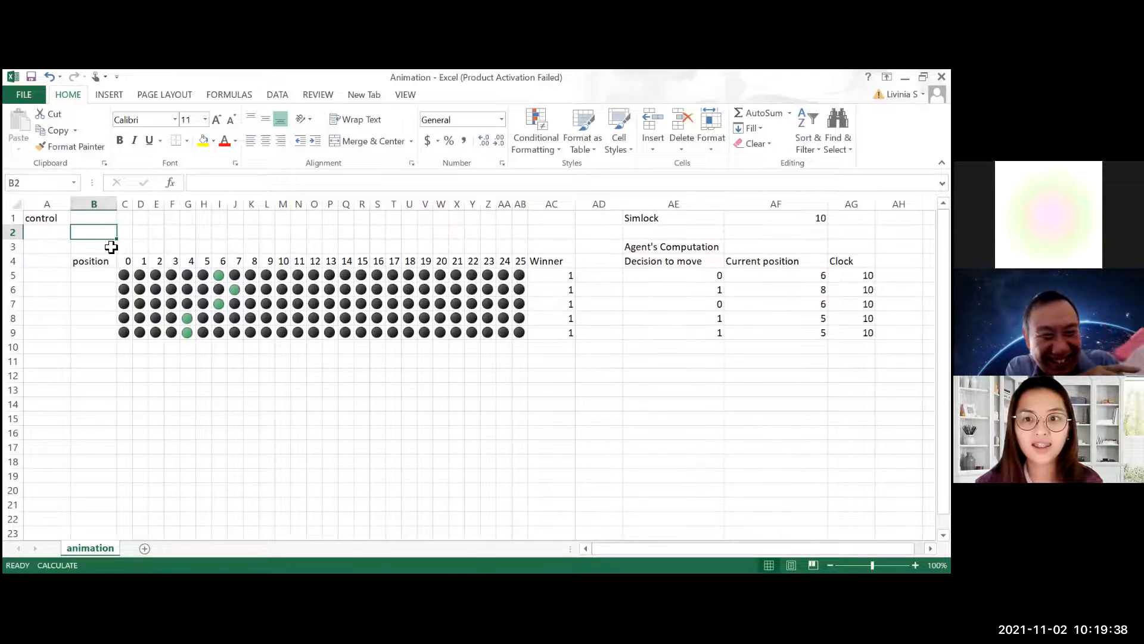
Keep recalculating the sheet to advance the five agents along the track toward the finish at position 25
key(F9)
key(F9)
key(F9)
key(F9)
key(F9)
key(F9)
key(F9)
key(F9)
key(F9)
key(F9)
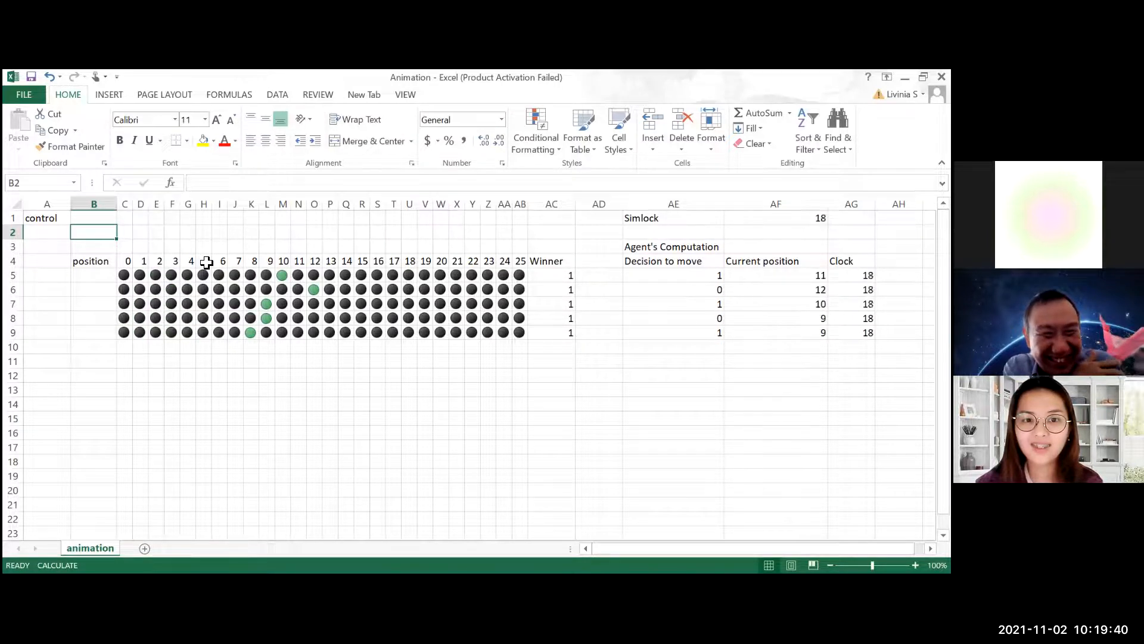
key(F9)
key(F9)
key(F9)
key(F9)
key(F9)
key(F9)
key(F9)
key(F9)
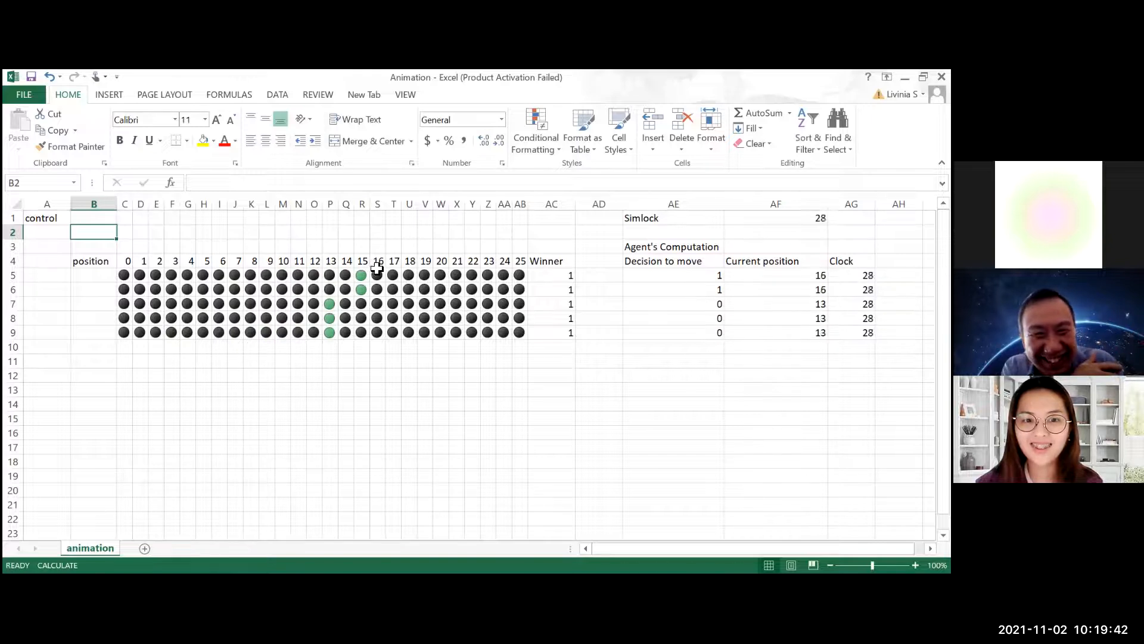
key(F9)
key(F9)
key(F9)
key(F9)
key(F9)
key(F9)
key(F9)
key(F9)
key(F9)
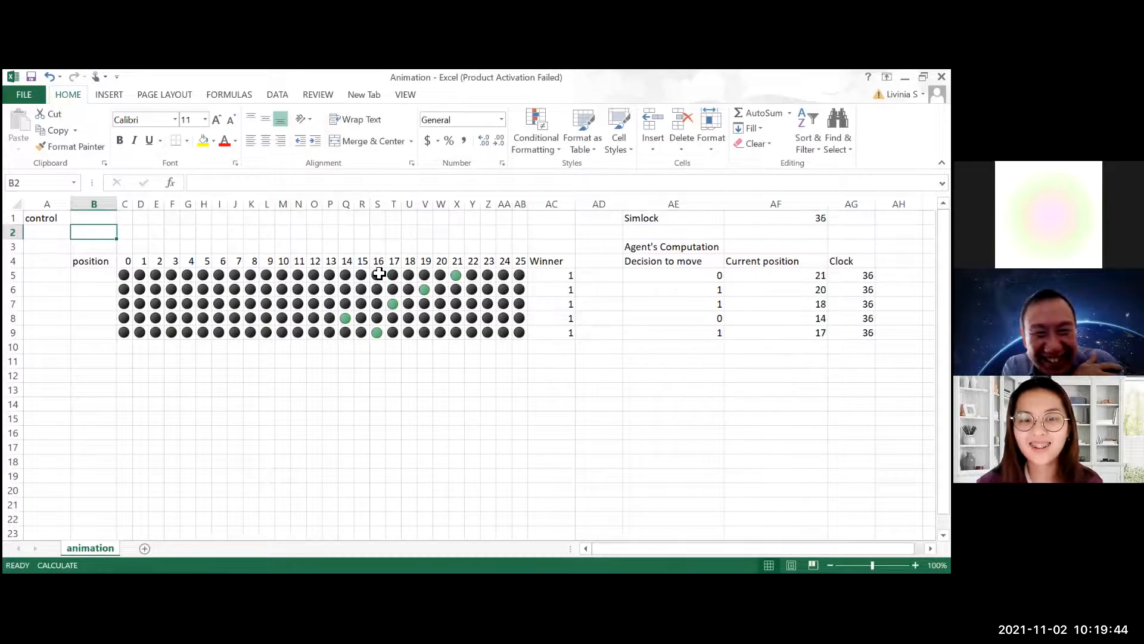
key(F9)
key(F9)
key(F9)
key(F9)
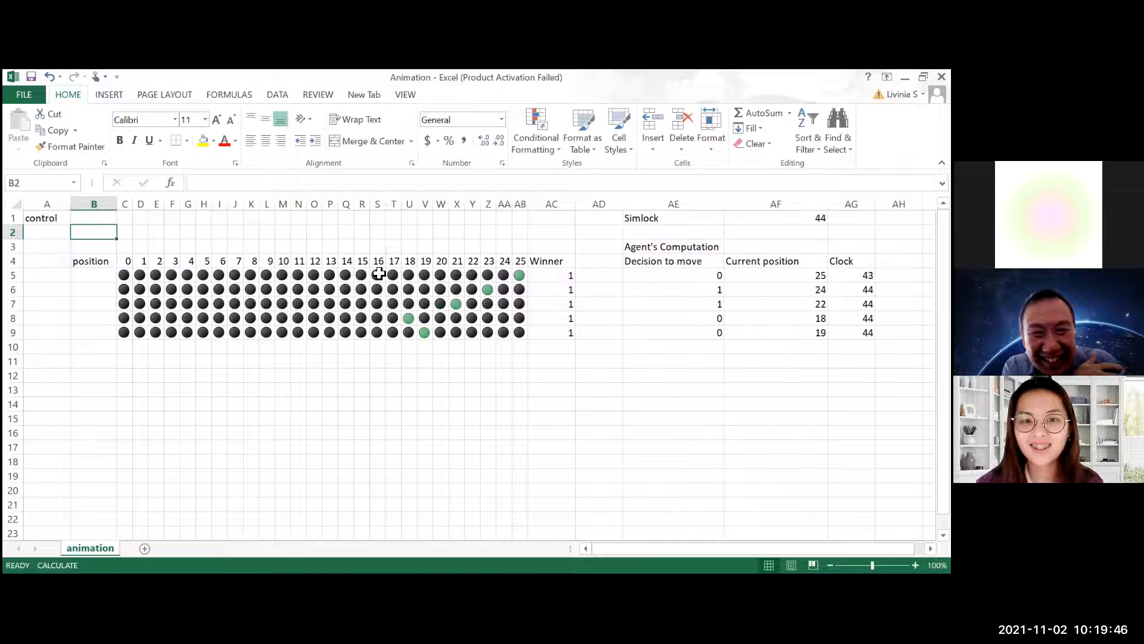
key(F9)
key(F9)
key(F9)
key(F9)
key(F9)
key(F9)
key(F9)
key(F9)
key(F9)
key(F9)
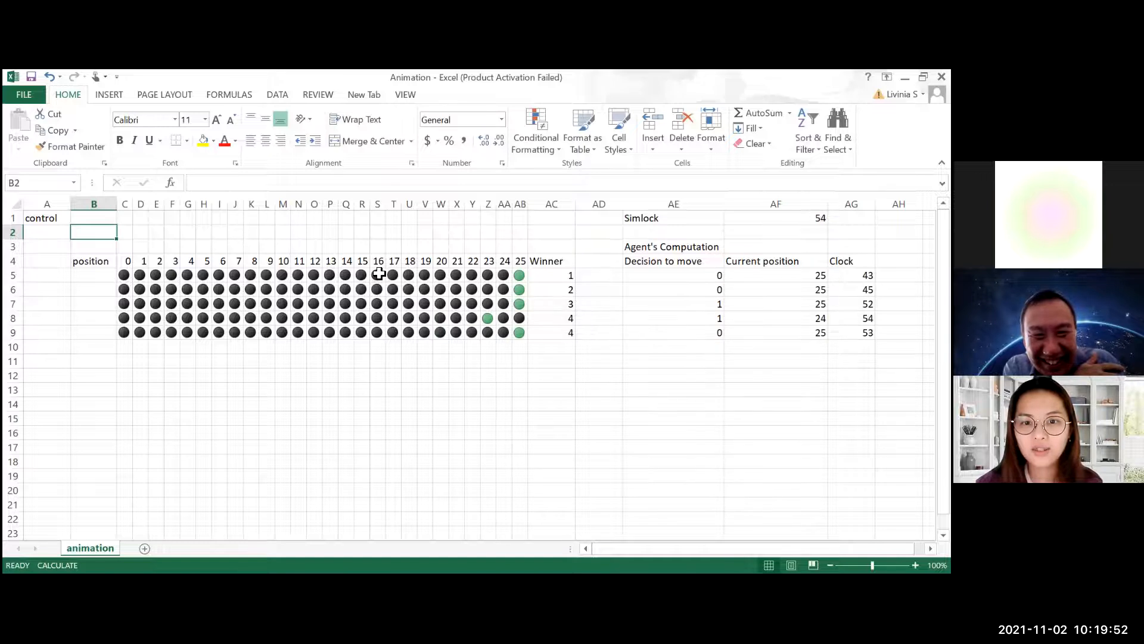
key(F9)
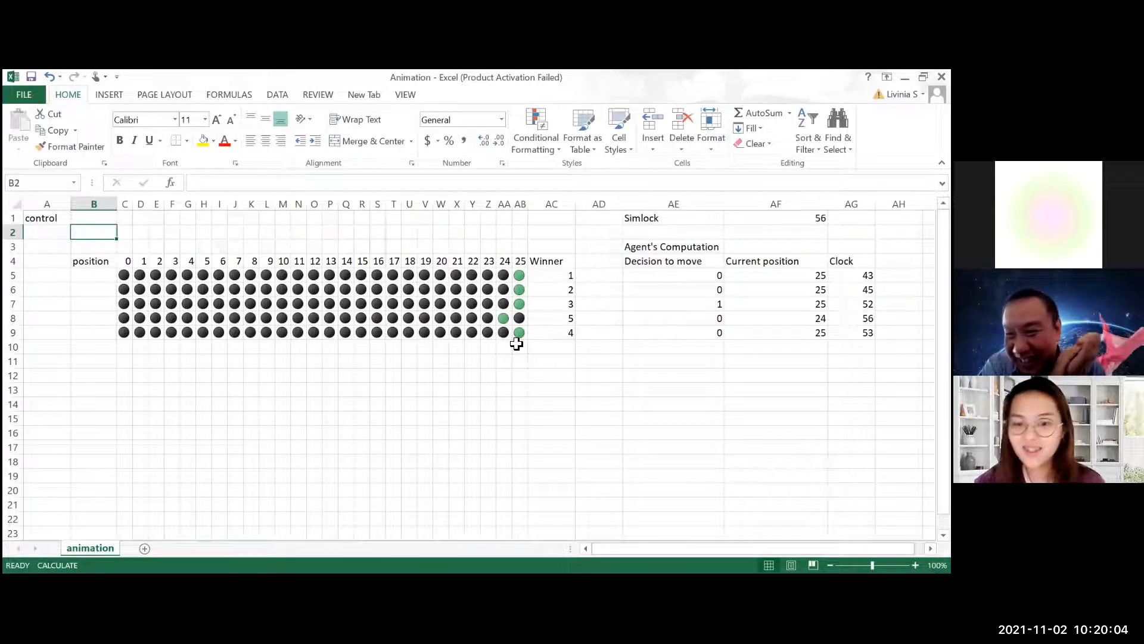
click(540, 363)
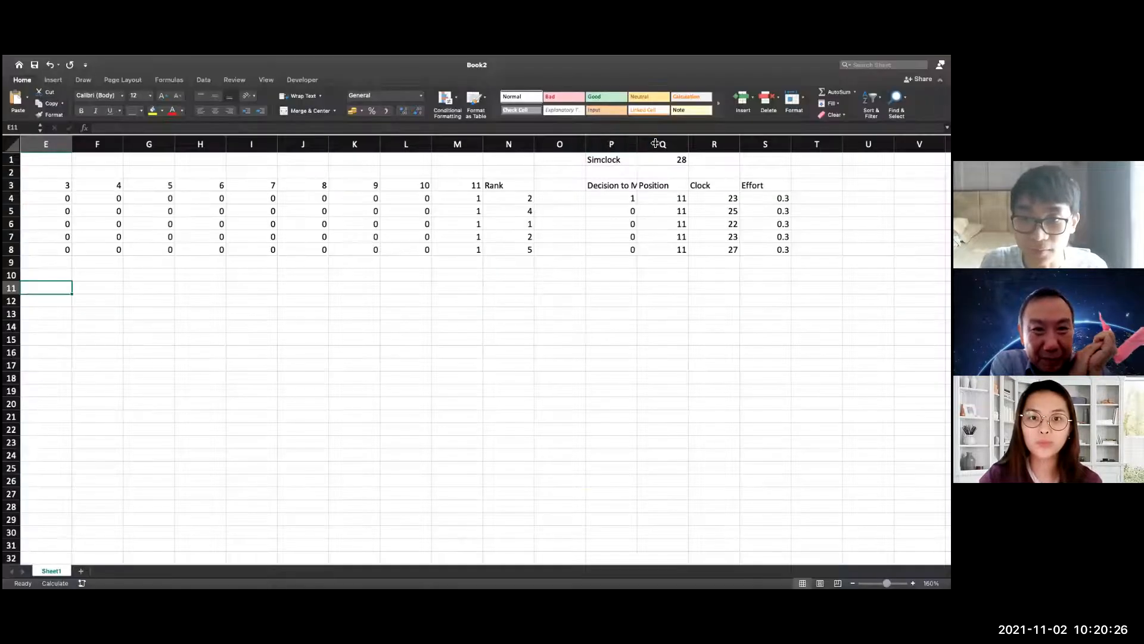
In Book2, examine the Decision to Move formula in P4 and the Effort formula in S4
double_click(633, 199)
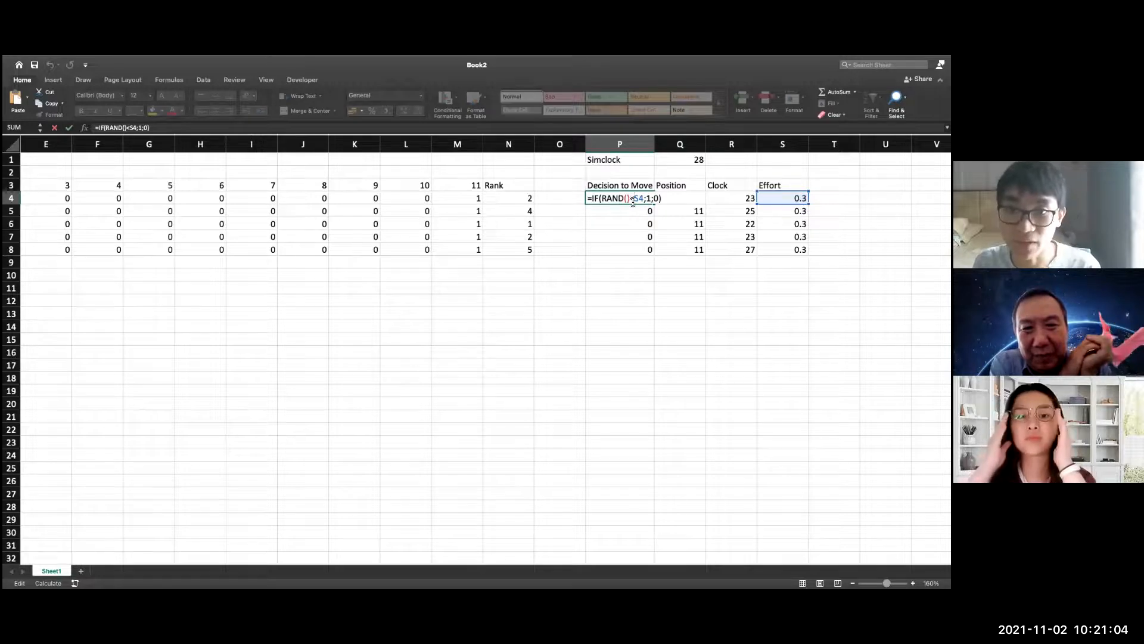
key(Escape)
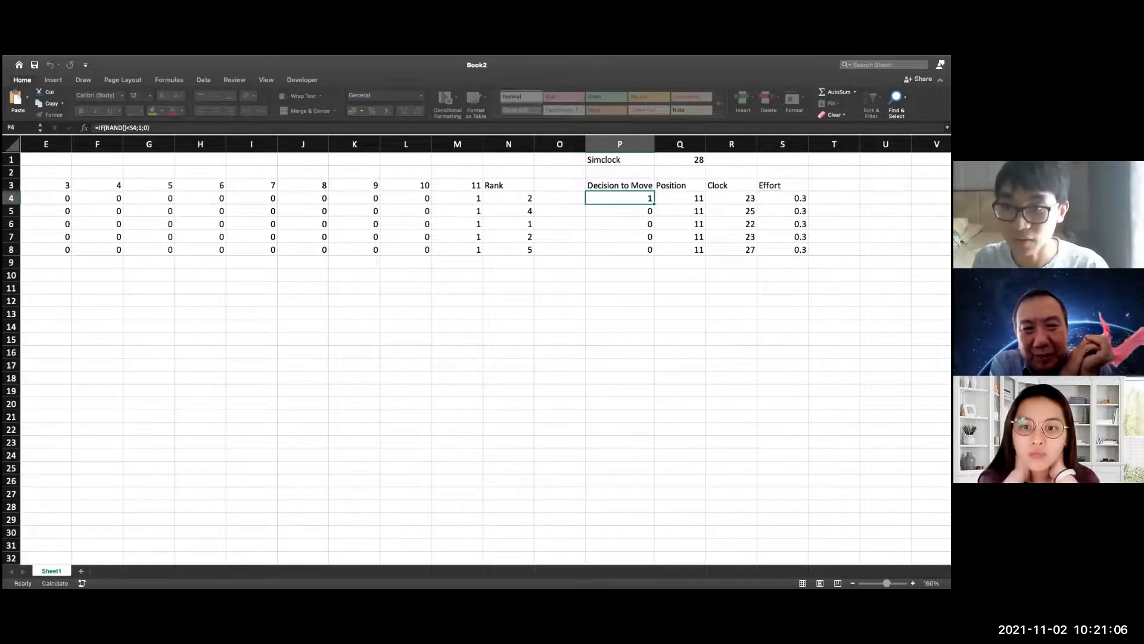
double_click(796, 199)
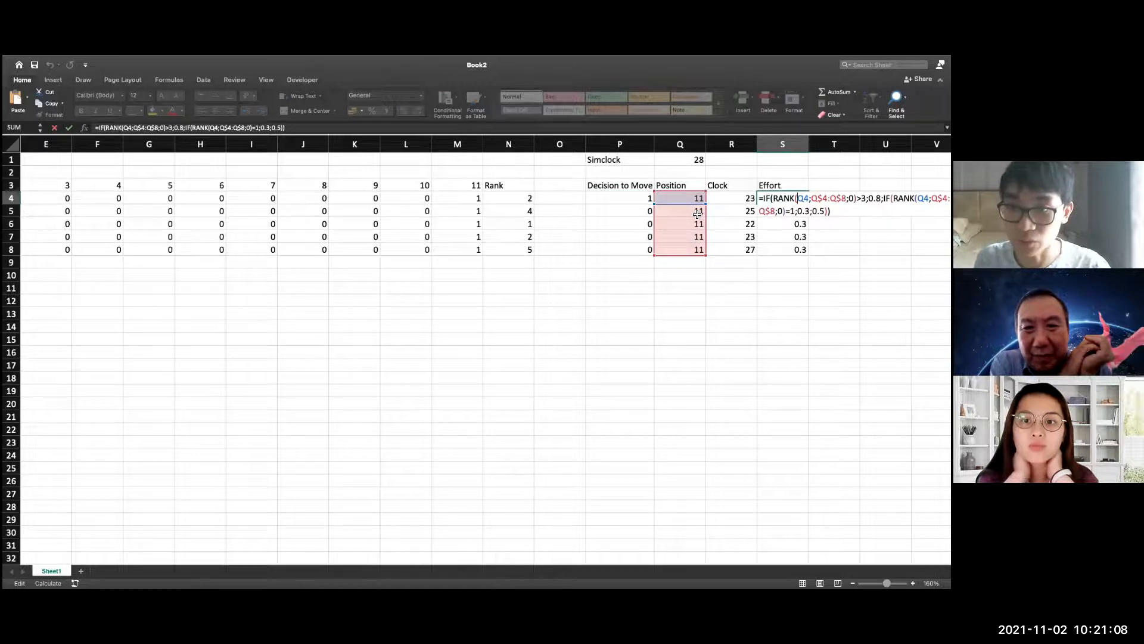
drag(571, 562, 682, 560)
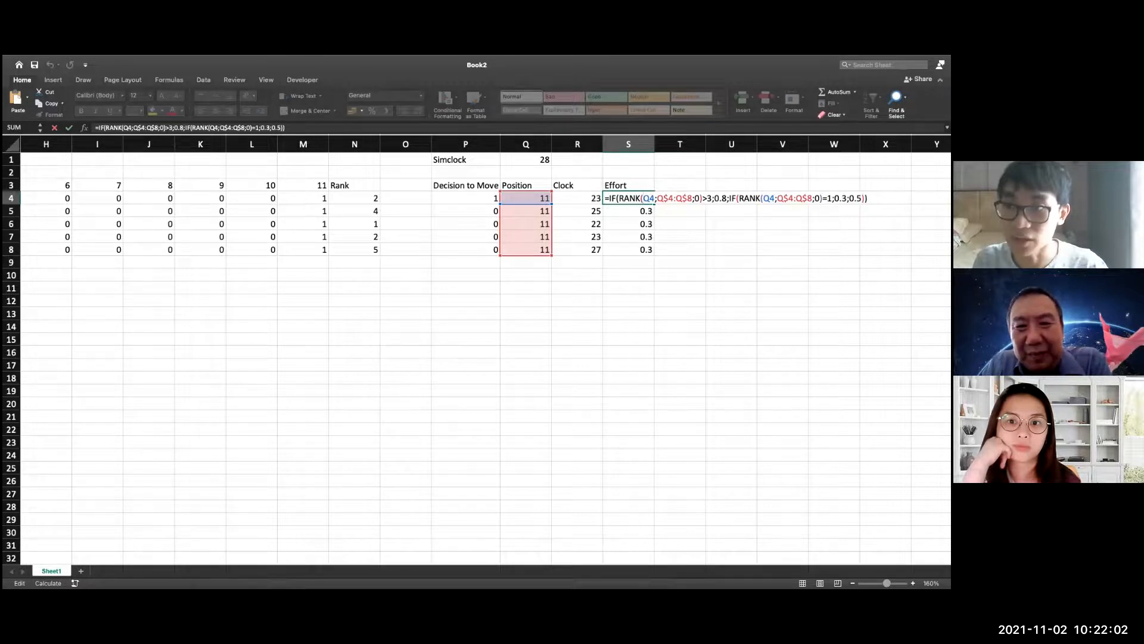
key(Return)
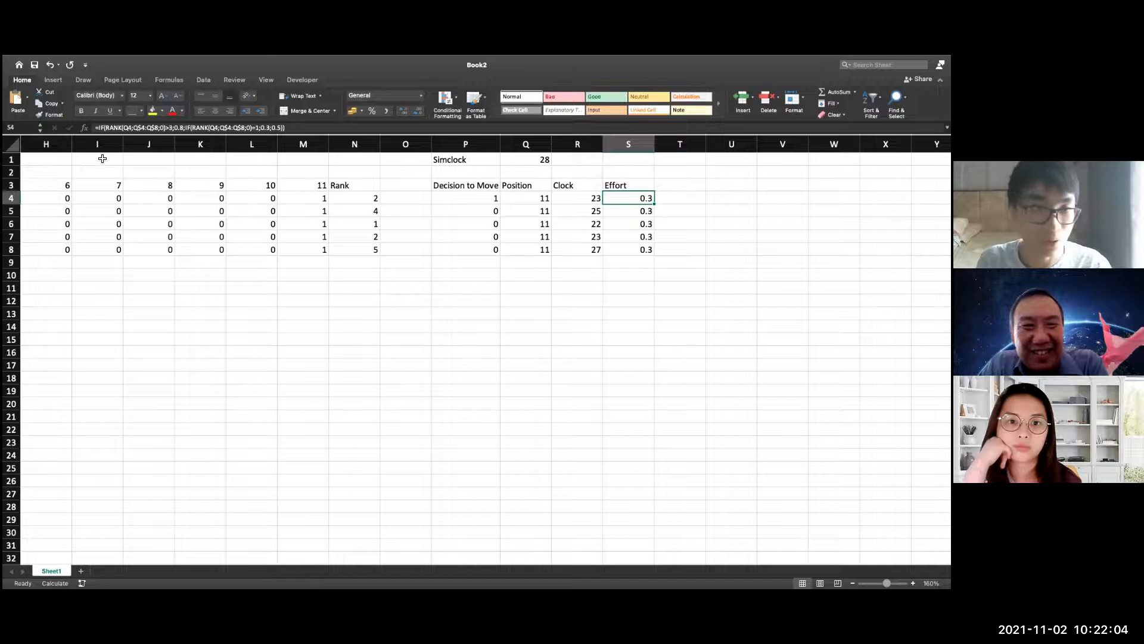
Reset the Book2 race by entering Stop in control cell C1 and clearing that cell again
scroll(345, 544, left, 6)
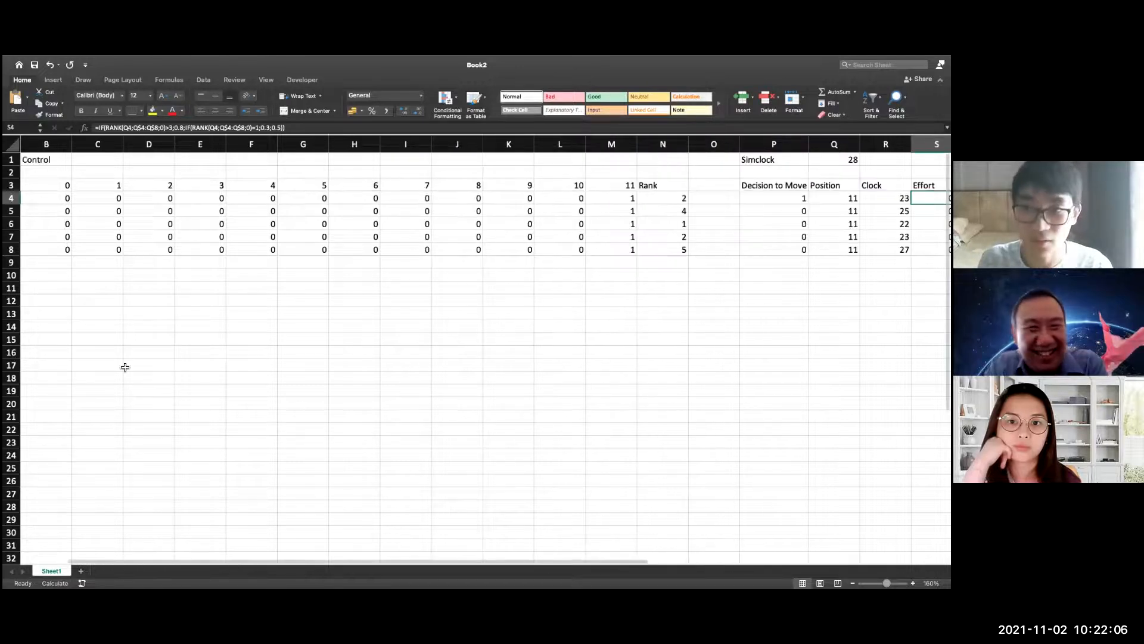
click(114, 162)
text(S)
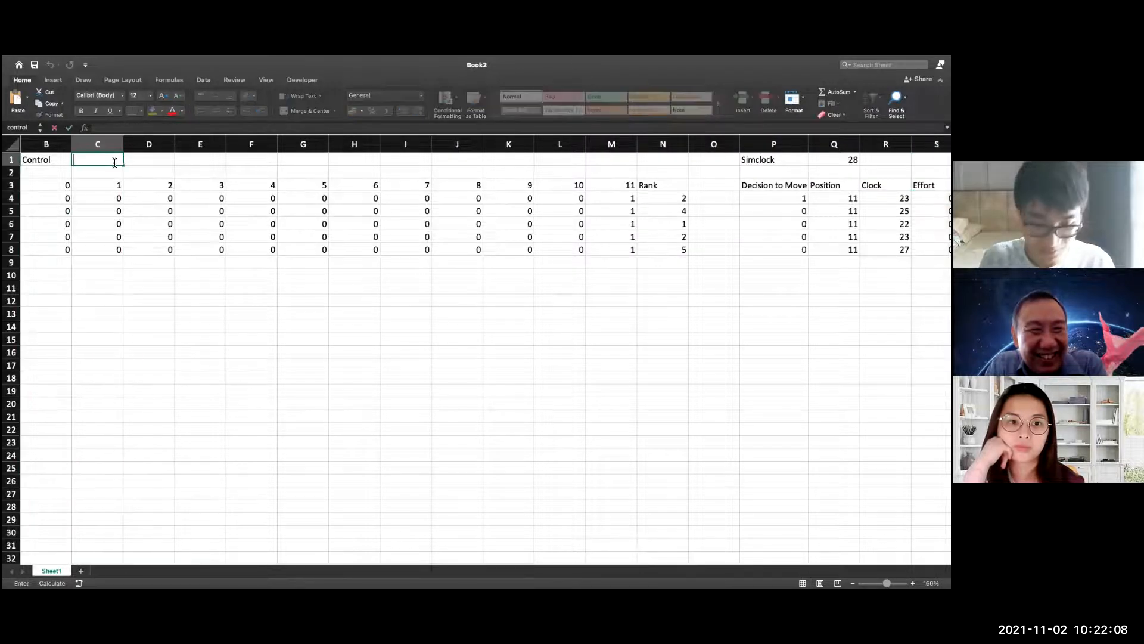
text(top)
key(Return)
double_click(114, 162)
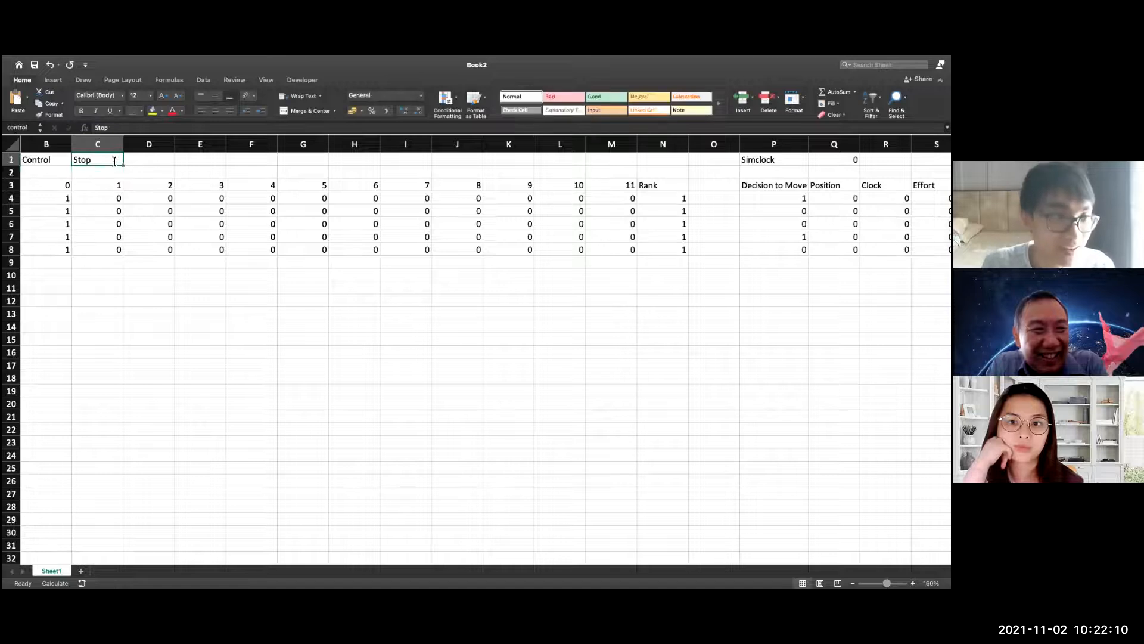
key(BackSpace)
key(BackSpace)
key(BackSpace)
key(BackSpace)
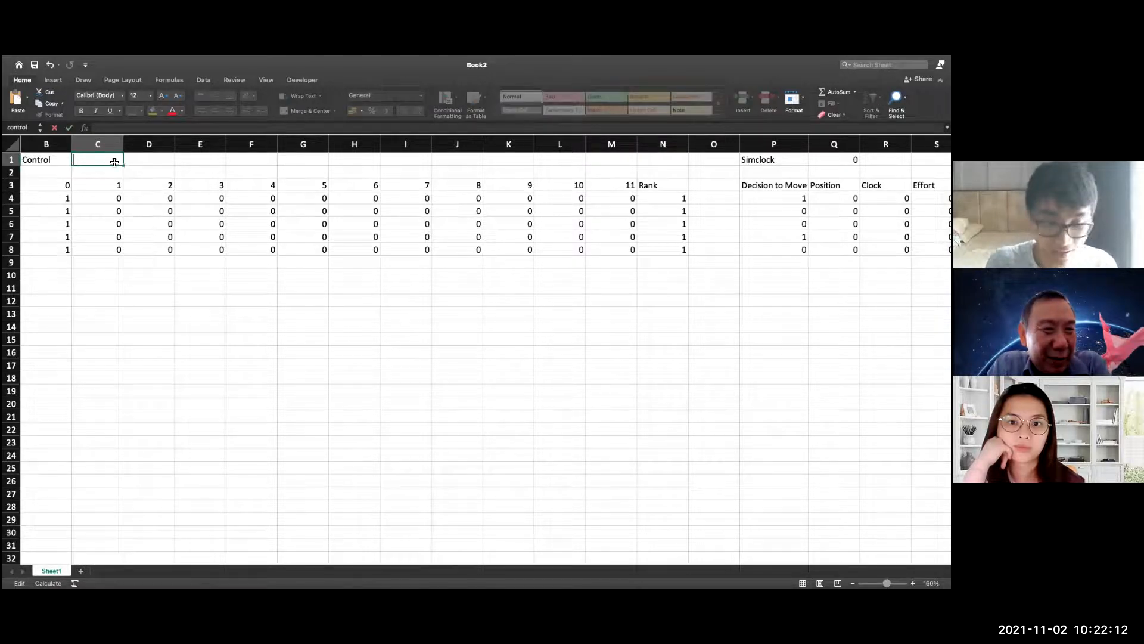
click(168, 338)
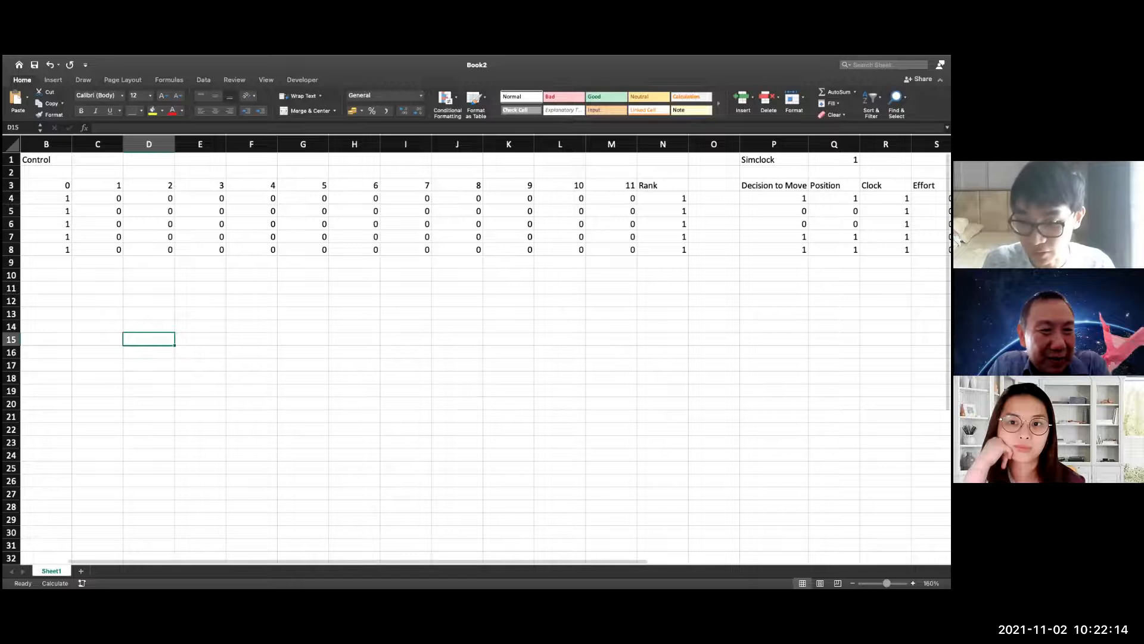
Recalculate Book2 repeatedly to run the effort-based race until all five agents reach position 11
scroll(256, 268, down, 1)
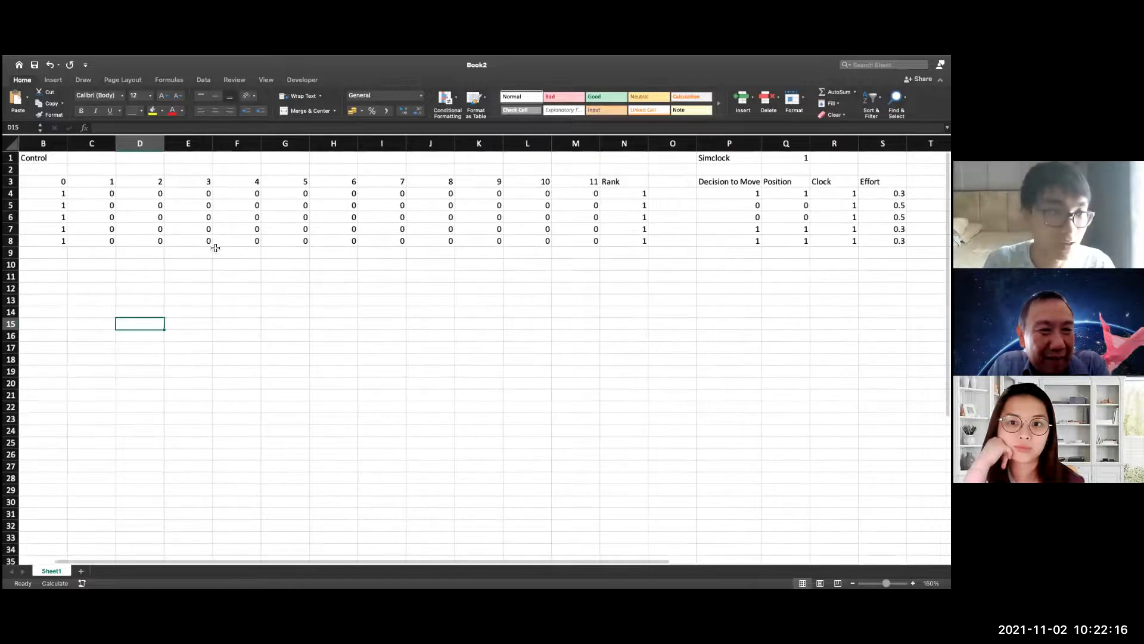
scroll(375, 568, left, 1)
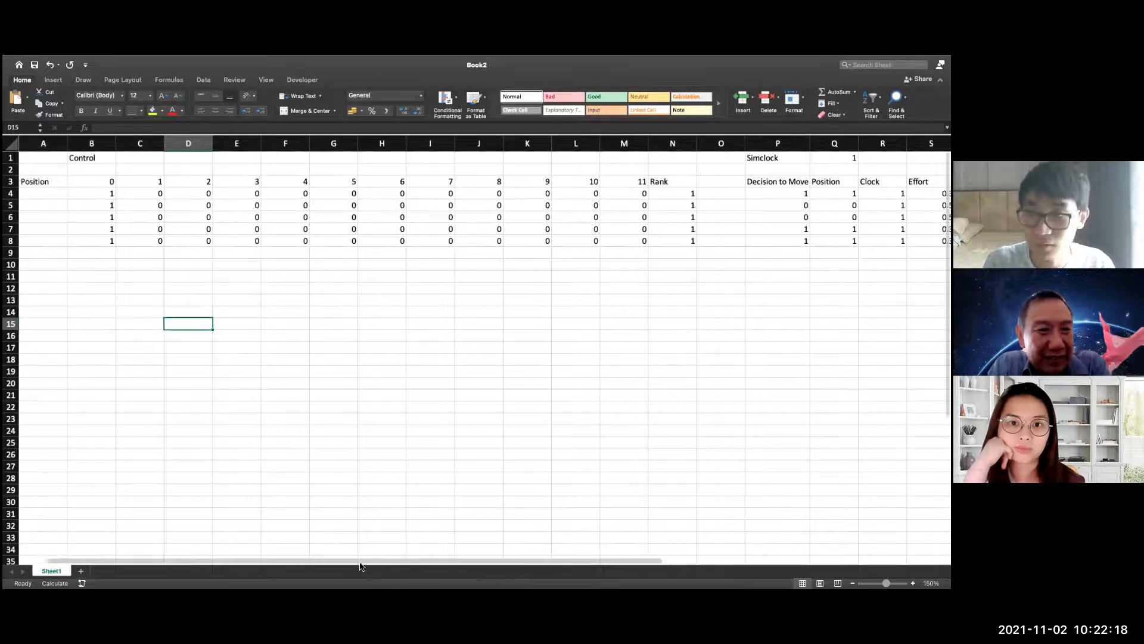
scroll(373, 567, right, 1)
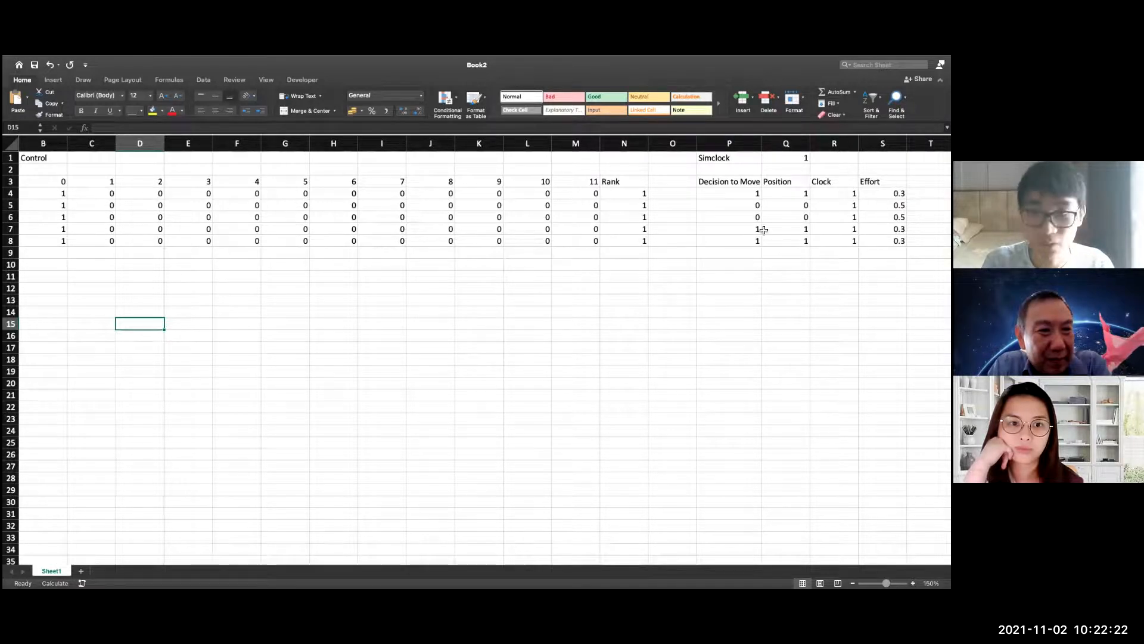
key(F9)
key(F9)
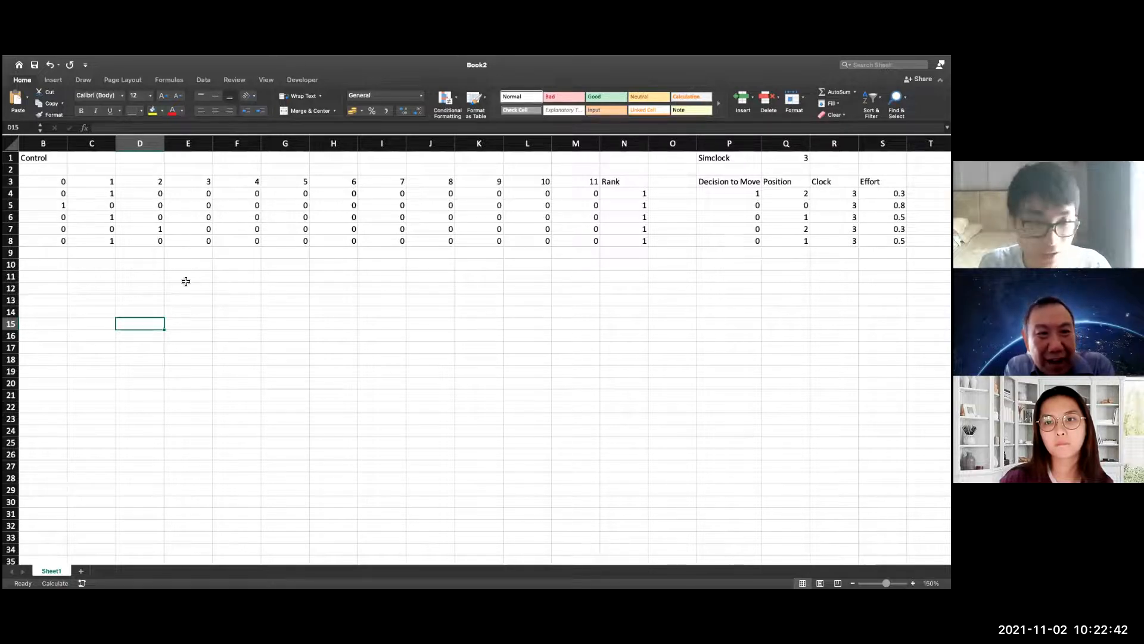
scroll(339, 566, left, 2)
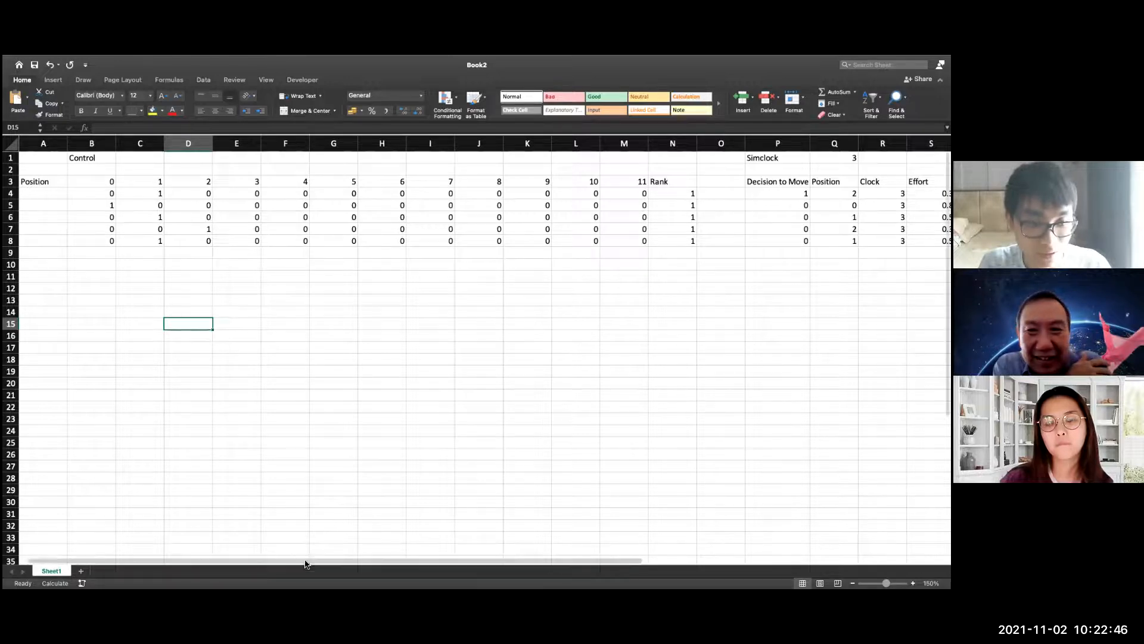
scroll(304, 562, right, 2)
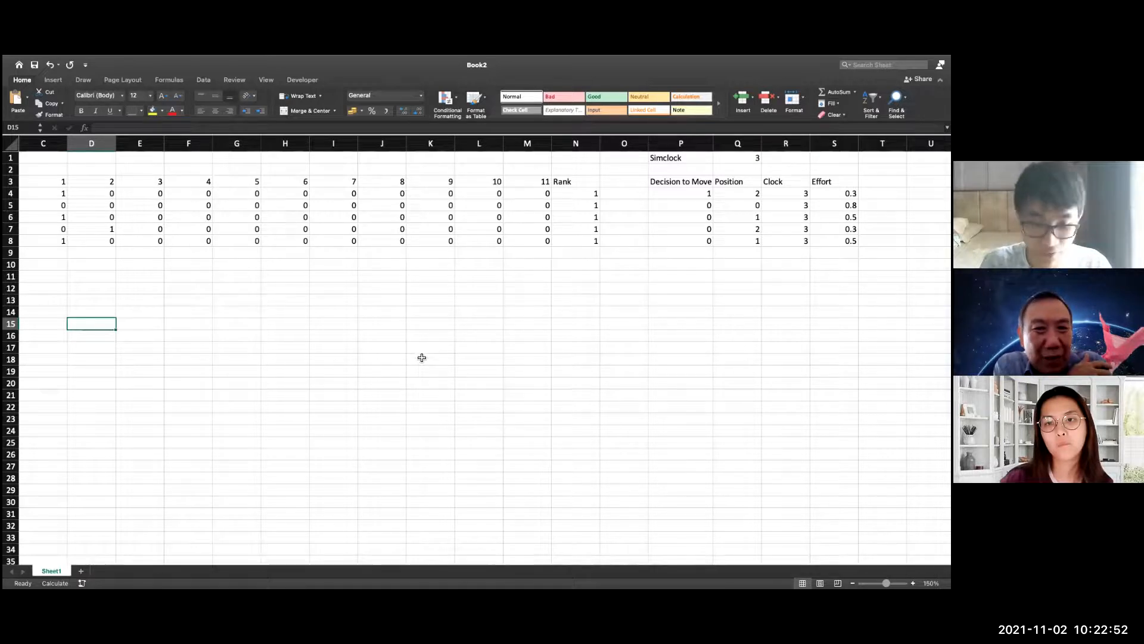
key(F9)
key(F9)
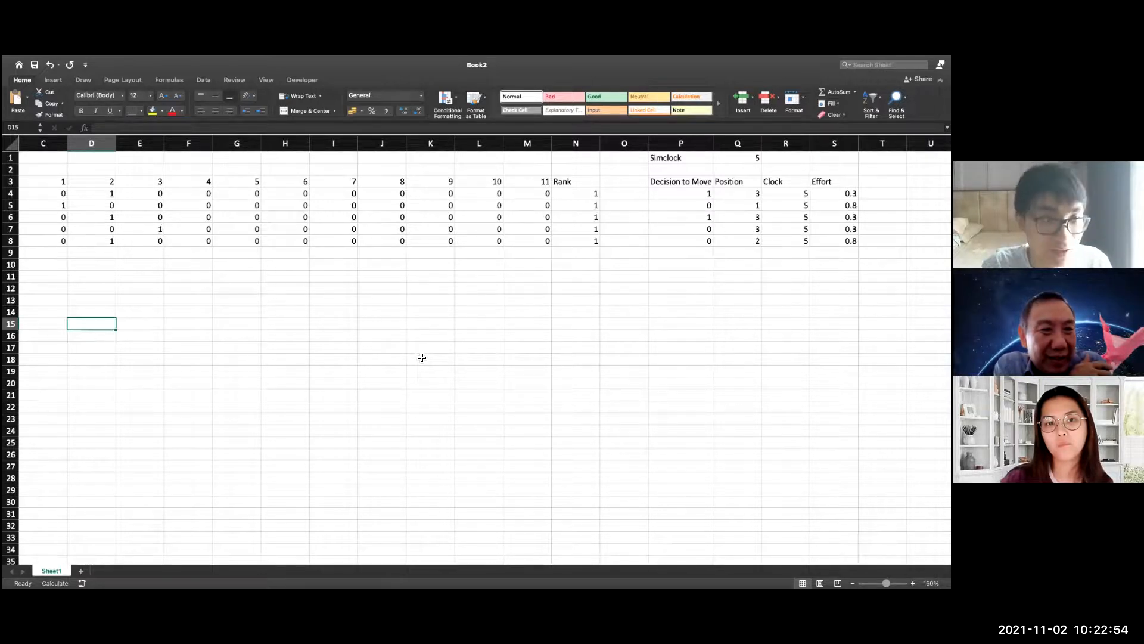
key(F9)
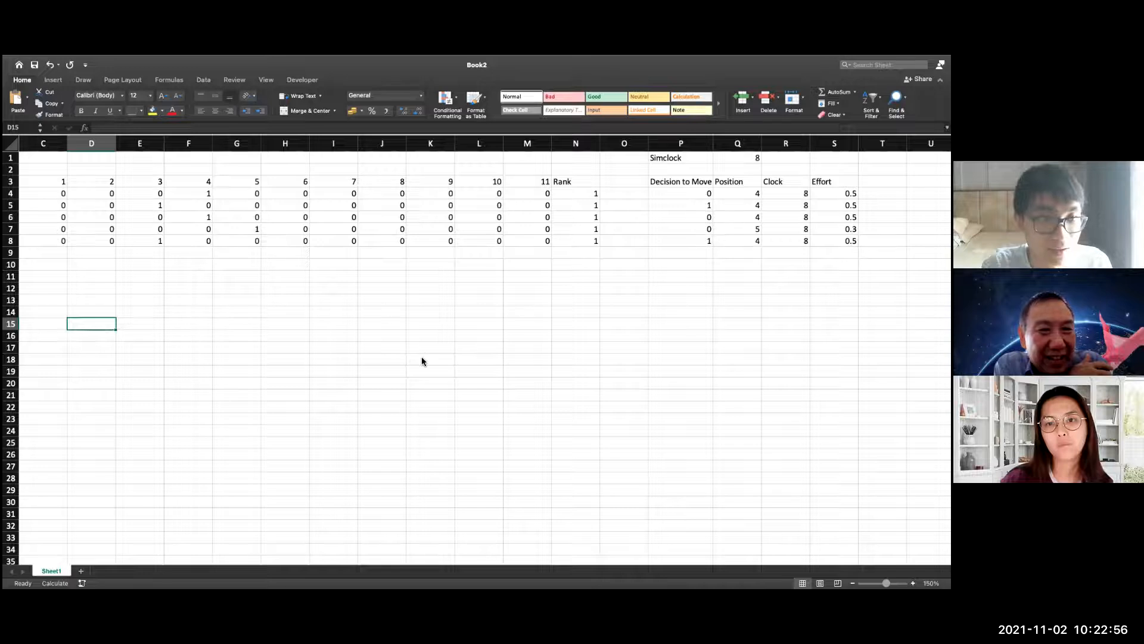
key(F9)
key(F9)
key(F9)
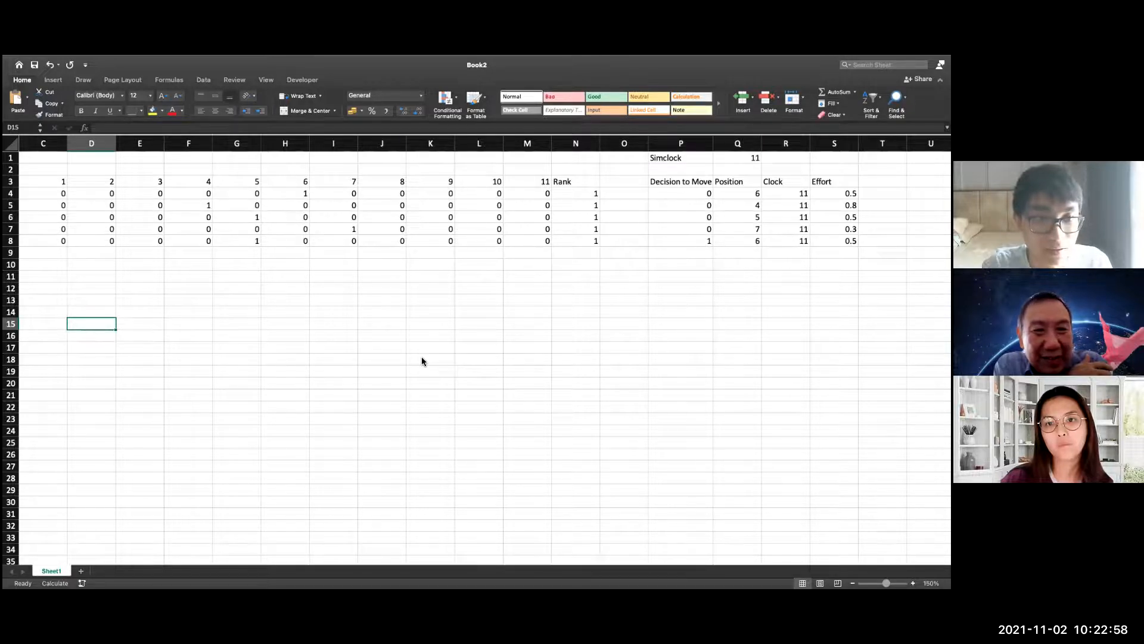
key(F9)
key(F9)
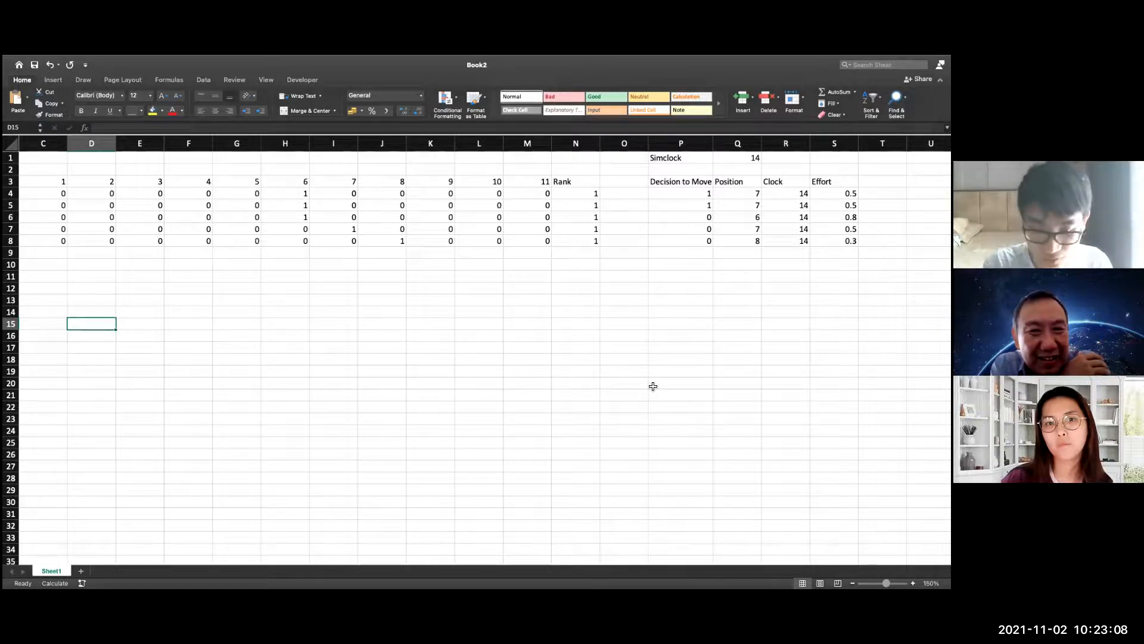
key(F9)
key(F9)
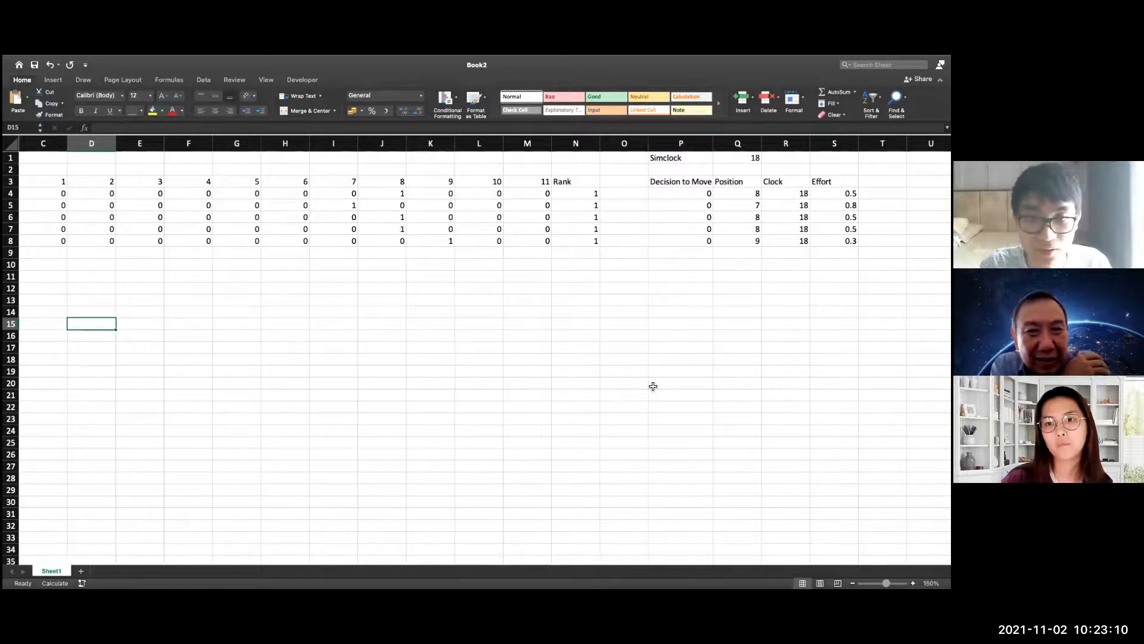
key(F9)
key(F9)
key(F9)
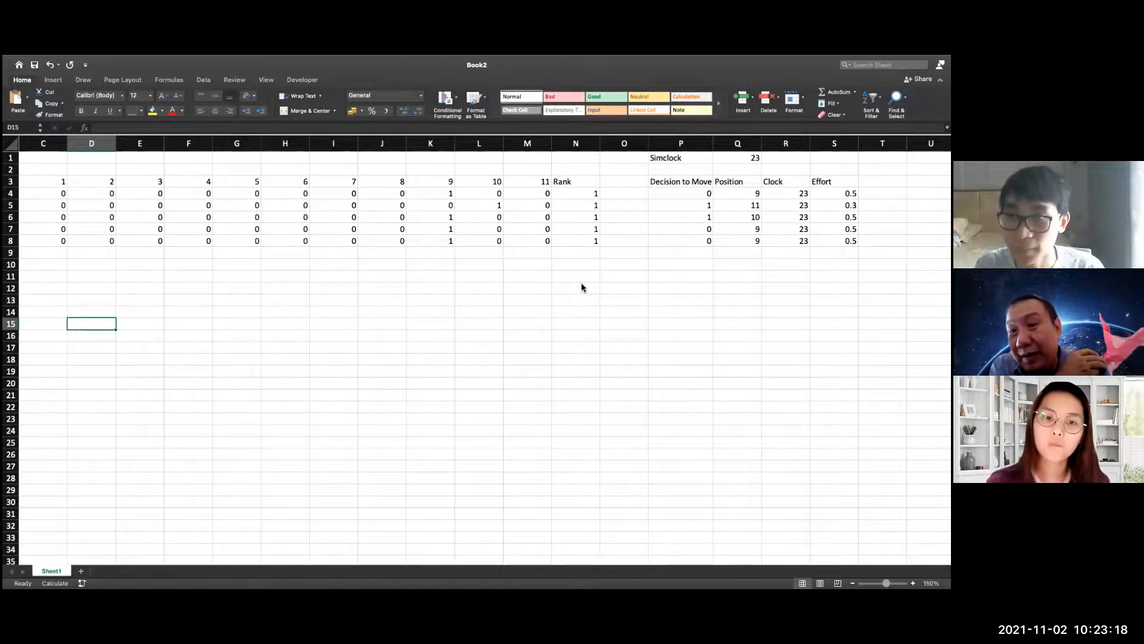
key(F9)
key(F9)
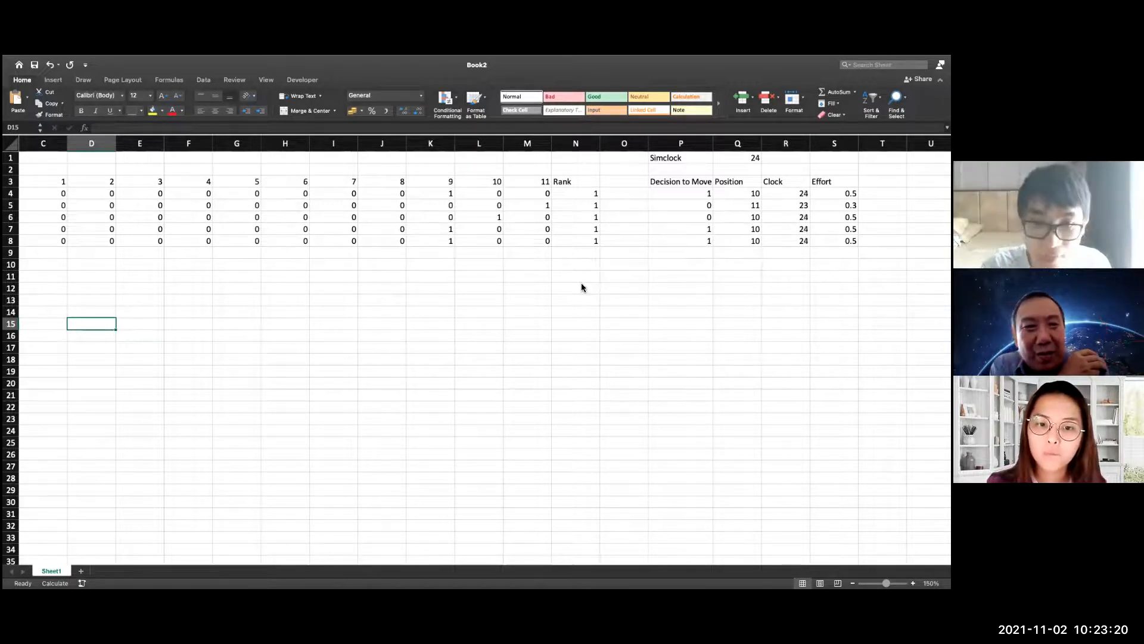
key(F9)
key(F9)
key(F9)
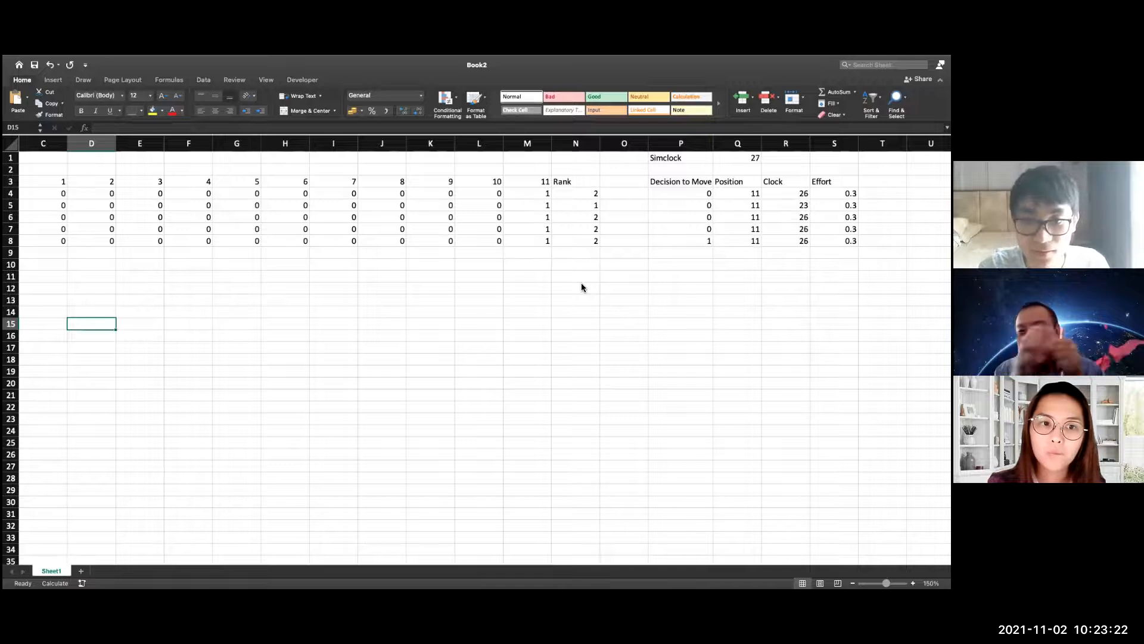
key(F9)
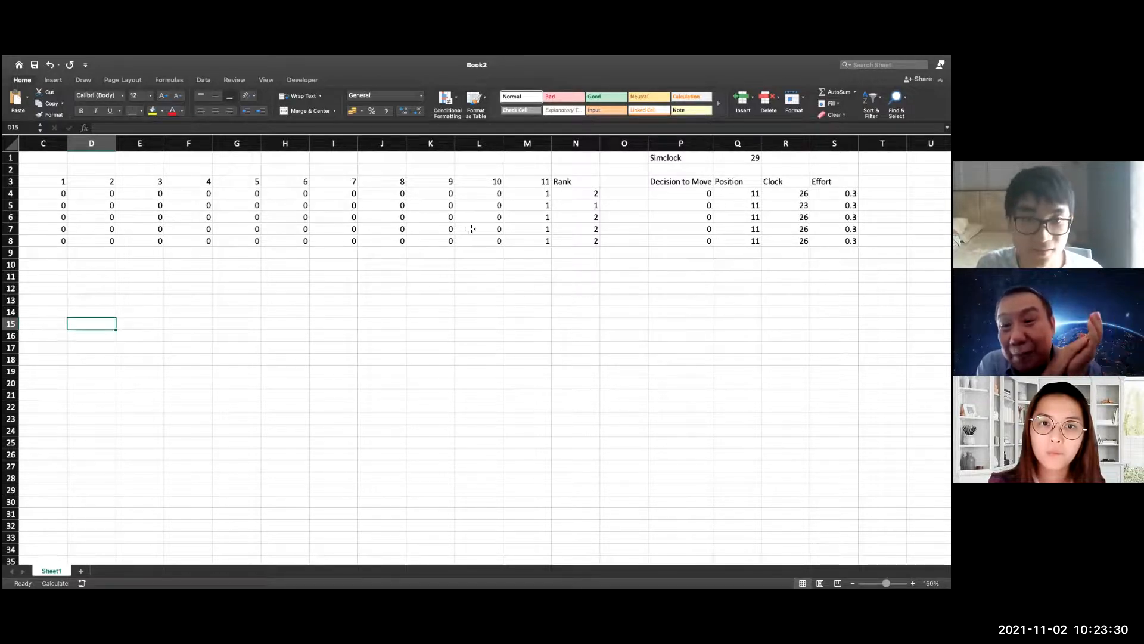
drag(464, 561, 413, 560)
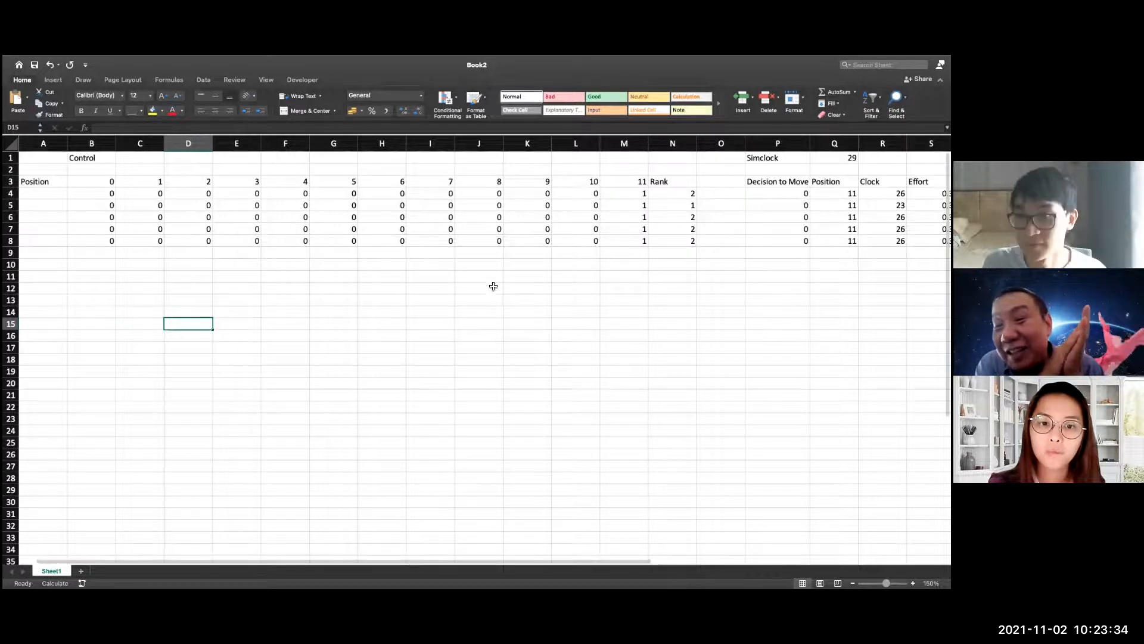
drag(536, 563, 578, 562)
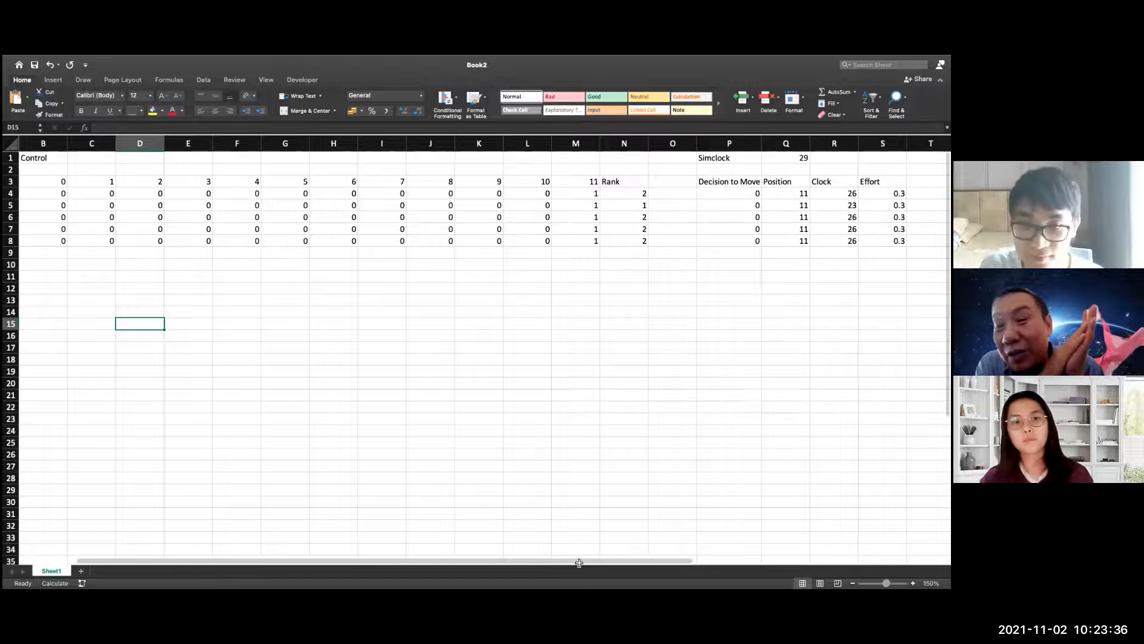
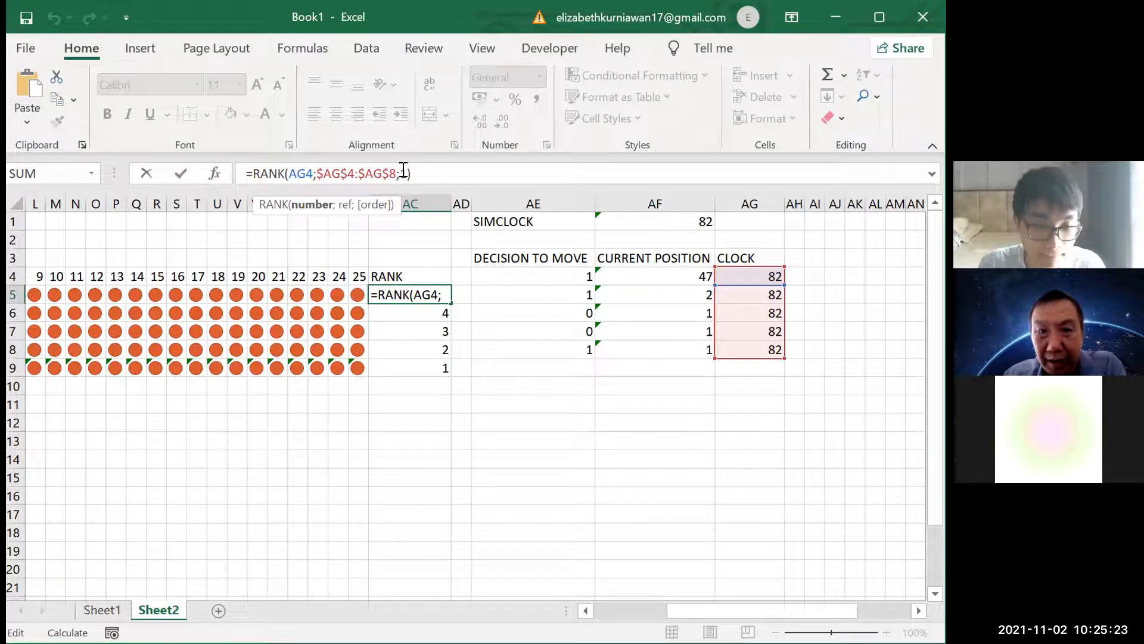
Close the RANK formula in AC5 and examine the references in the CLOCK formula in AG4 of Sheet2
key(Return)
click(752, 276)
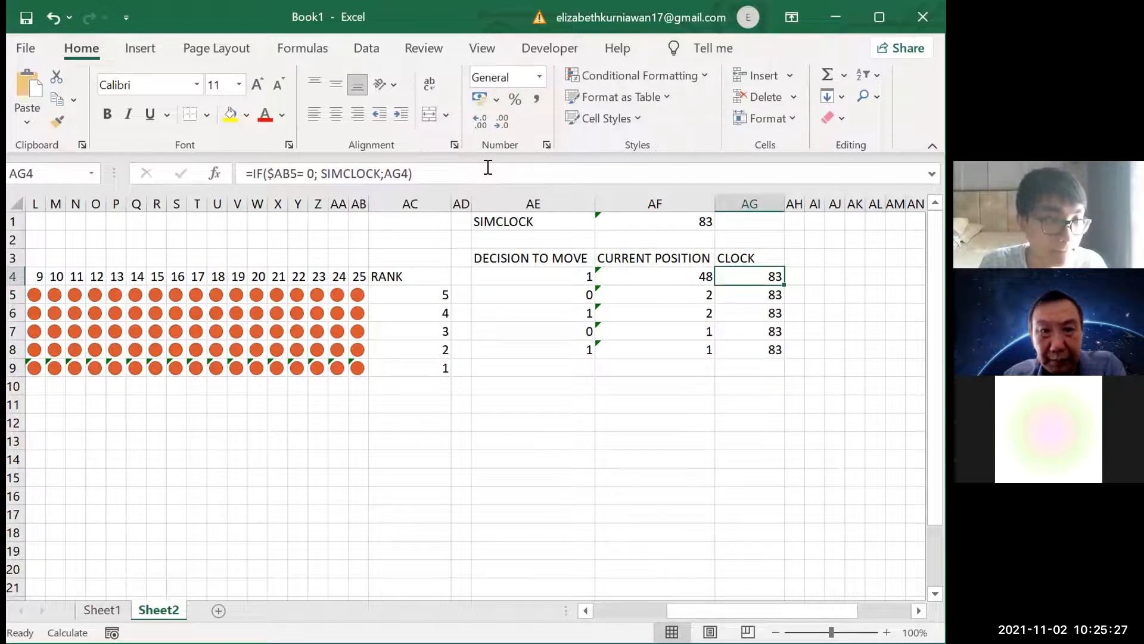
click(487, 167)
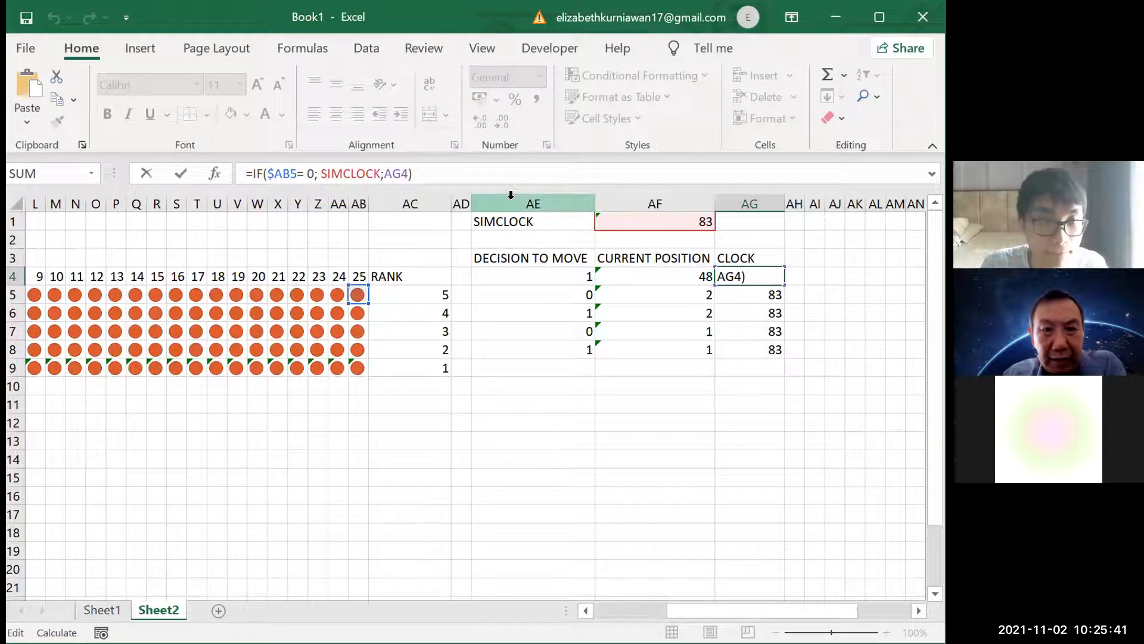
click(766, 269)
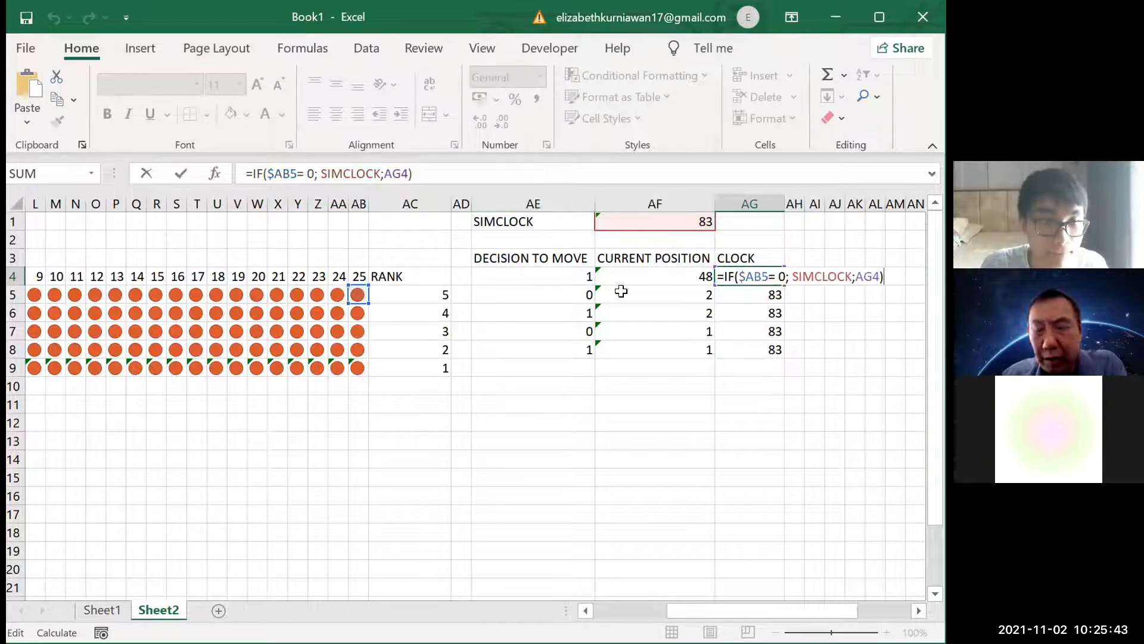
key(Return)
scroll(477, 394, left, 5)
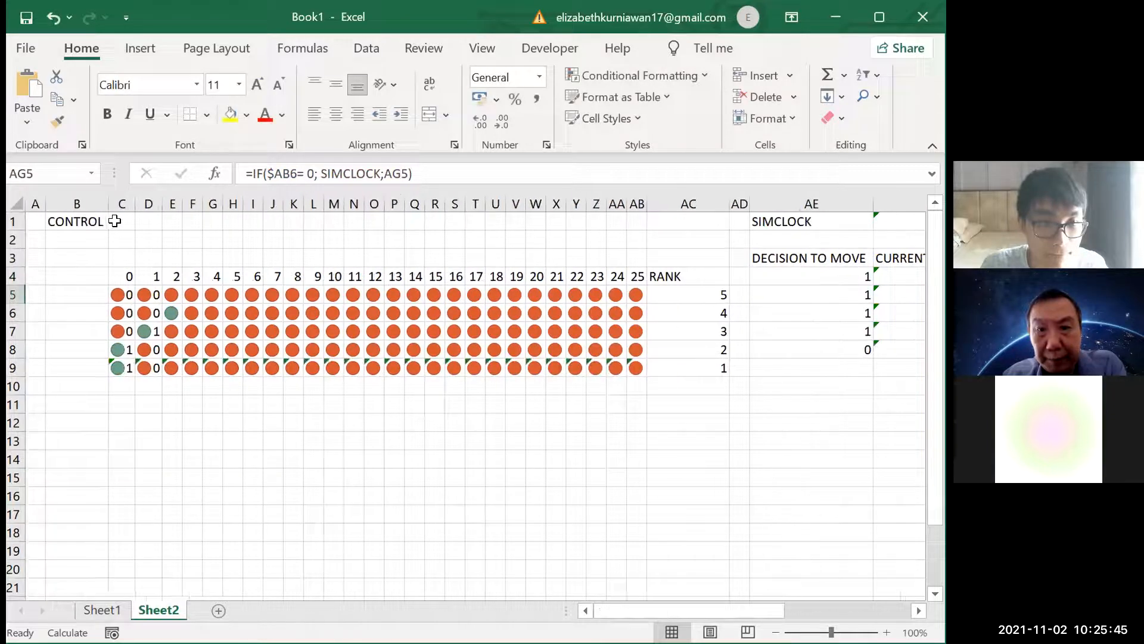
Reset the Sheet2 race by entering A in control cell C1 and clearing that cell again
click(119, 222)
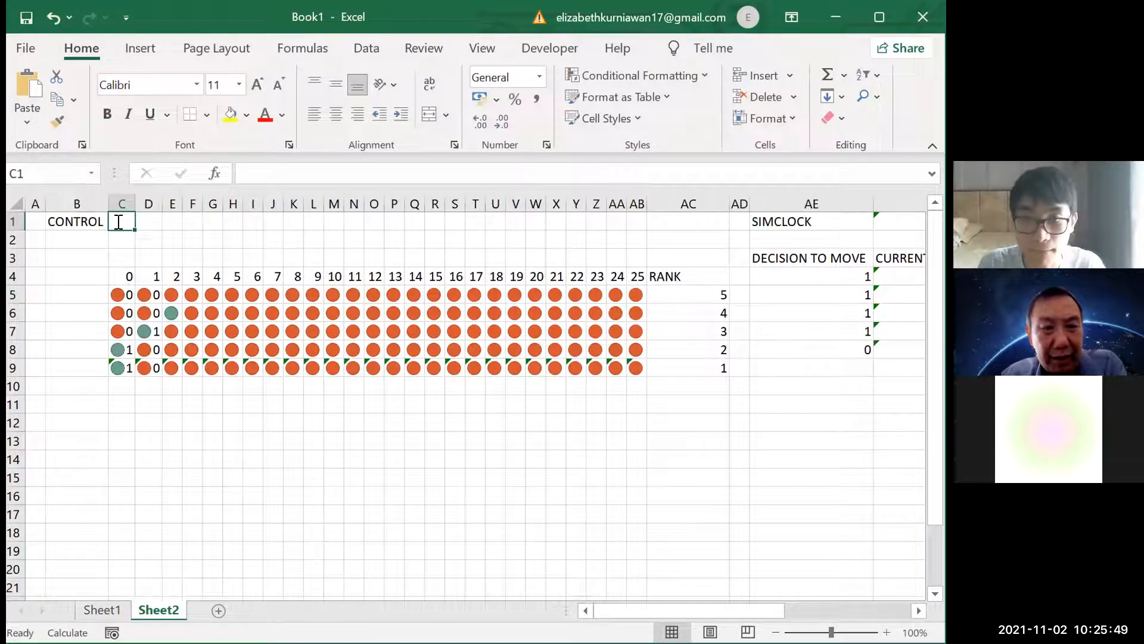
key(Return)
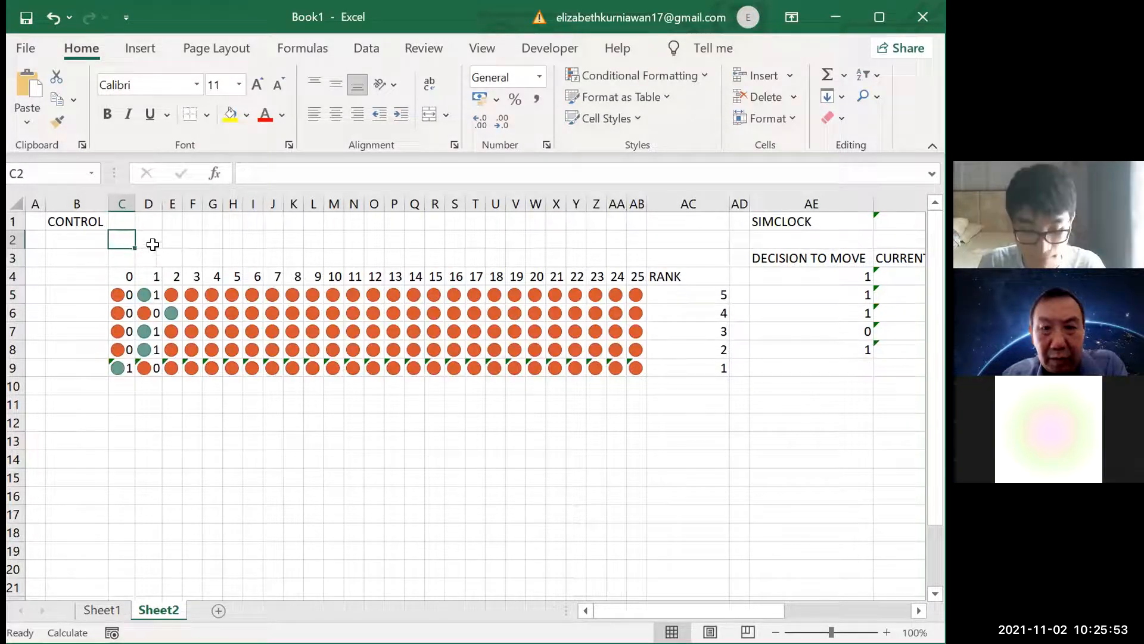
click(127, 223)
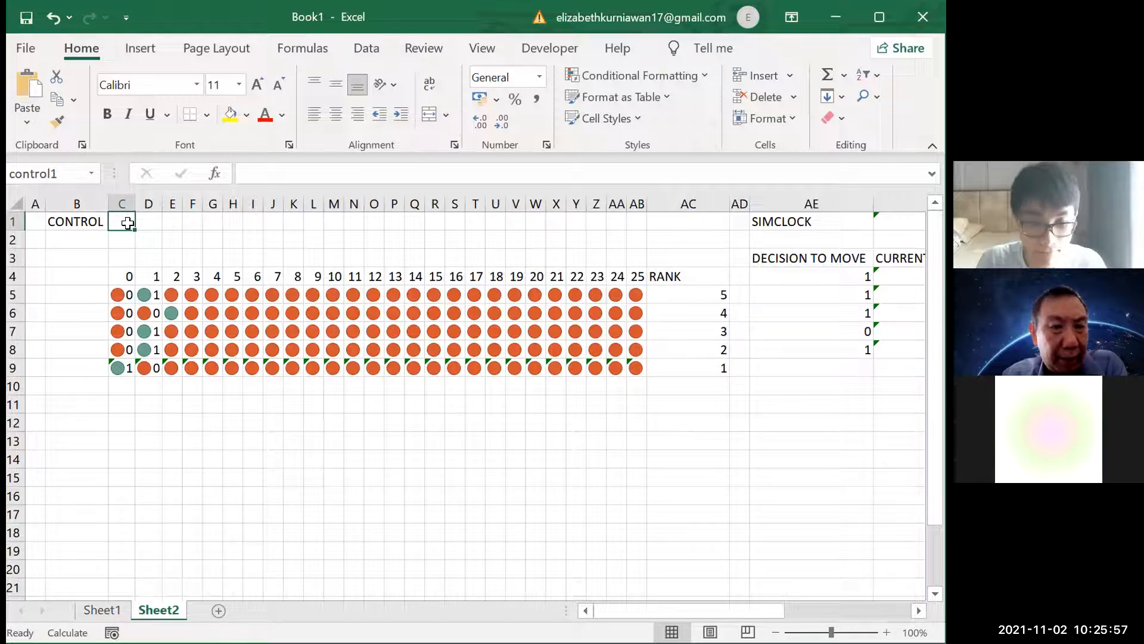
text(A)
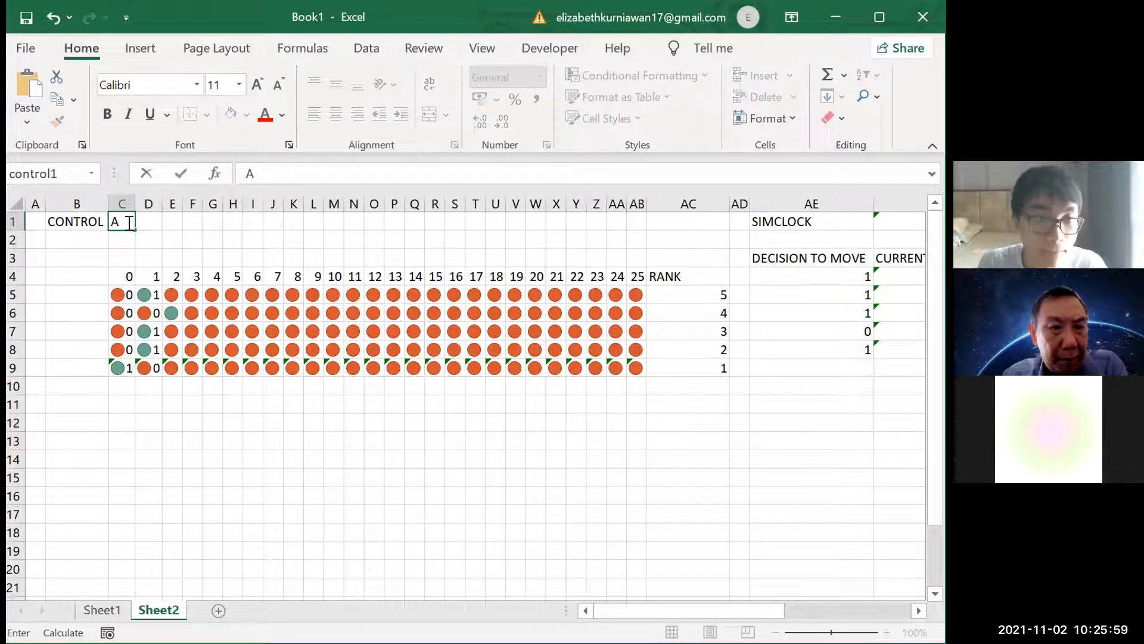
key(Return)
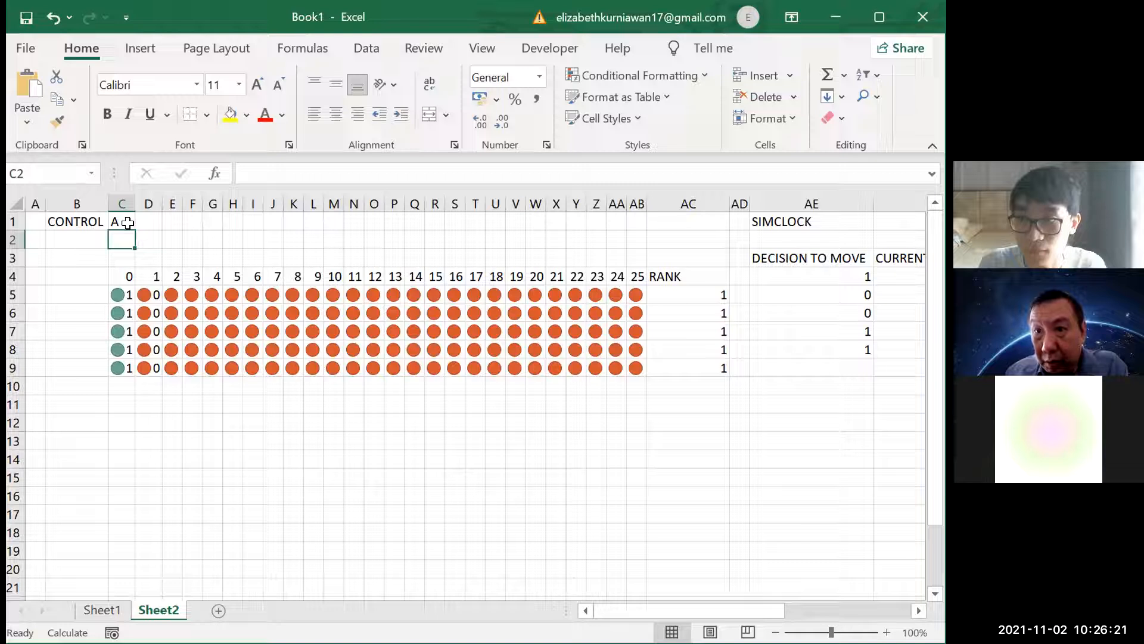
click(120, 219)
key(BackSpace)
key(Return)
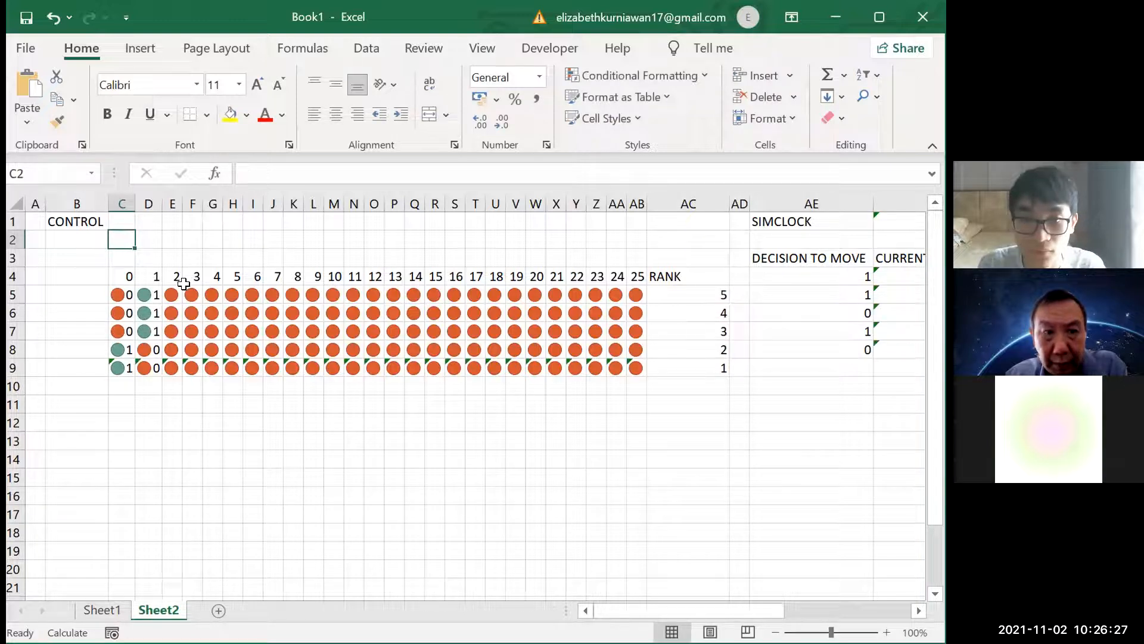
Recalculate Sheet2 repeatedly to start the race and advance the simulation clock
scroll(295, 383, right, 2)
click(294, 383)
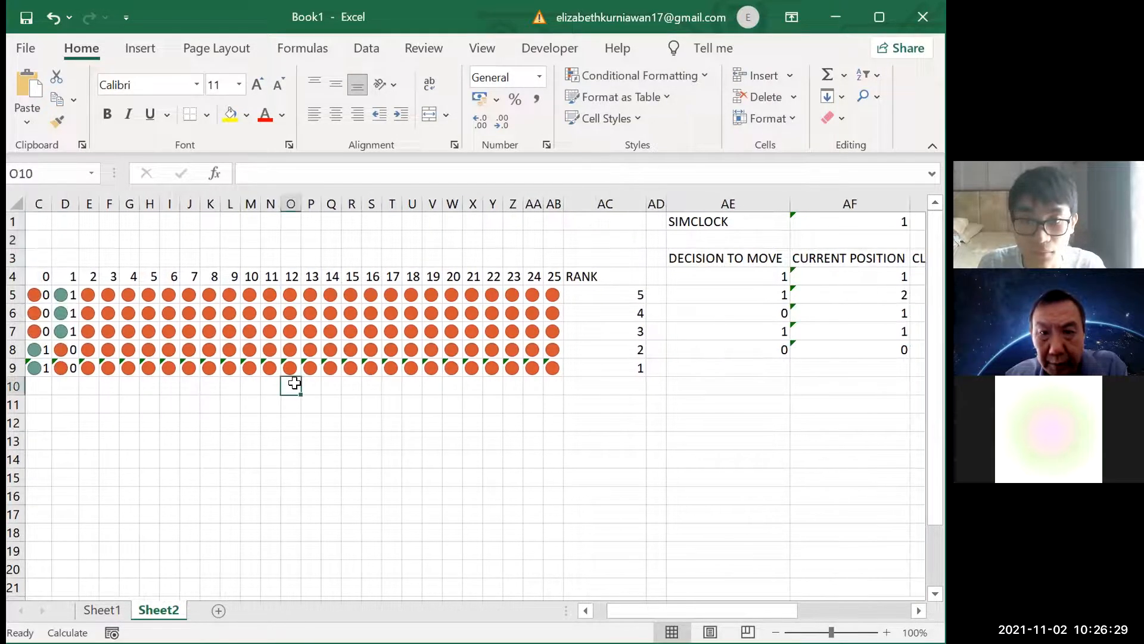
click(366, 404)
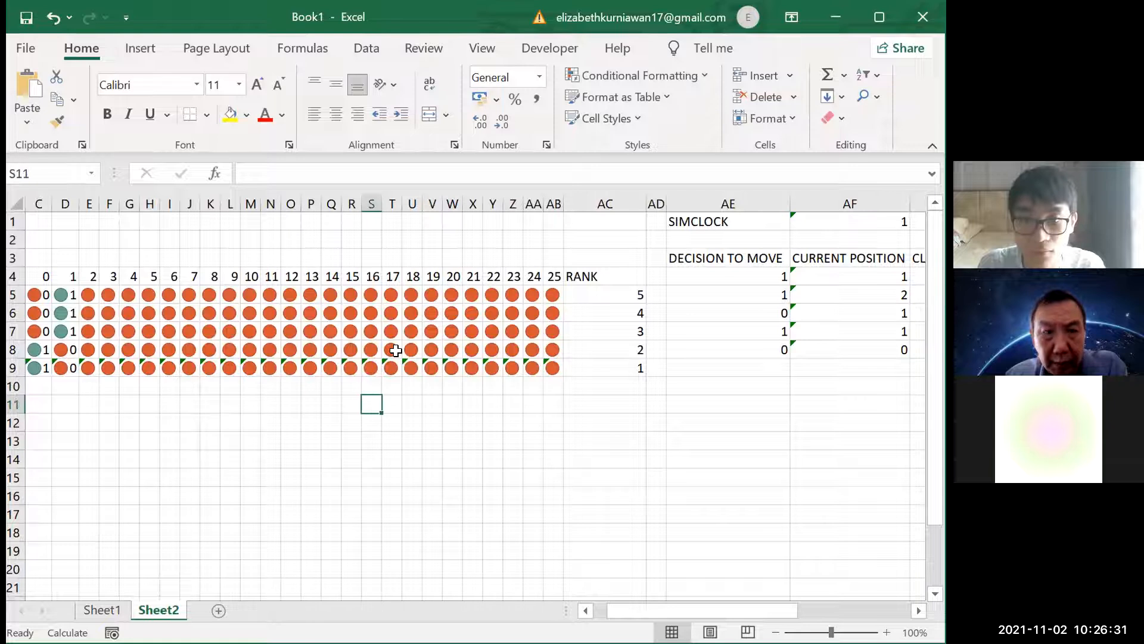
scroll(396, 351, right, 3)
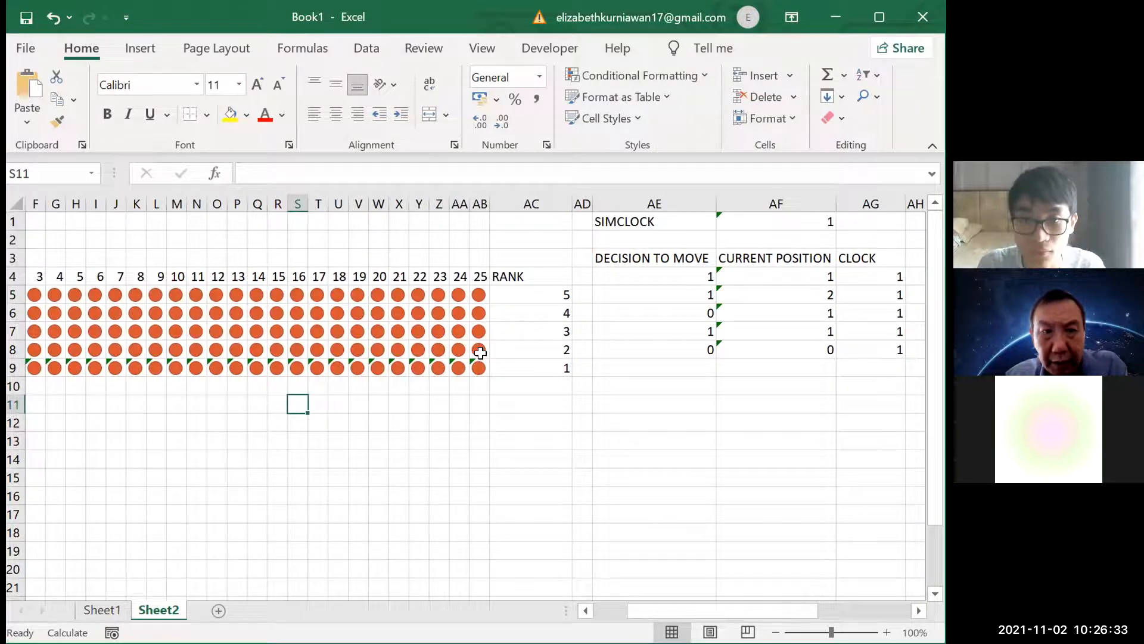
key(F9)
key(F9)
key(F9)
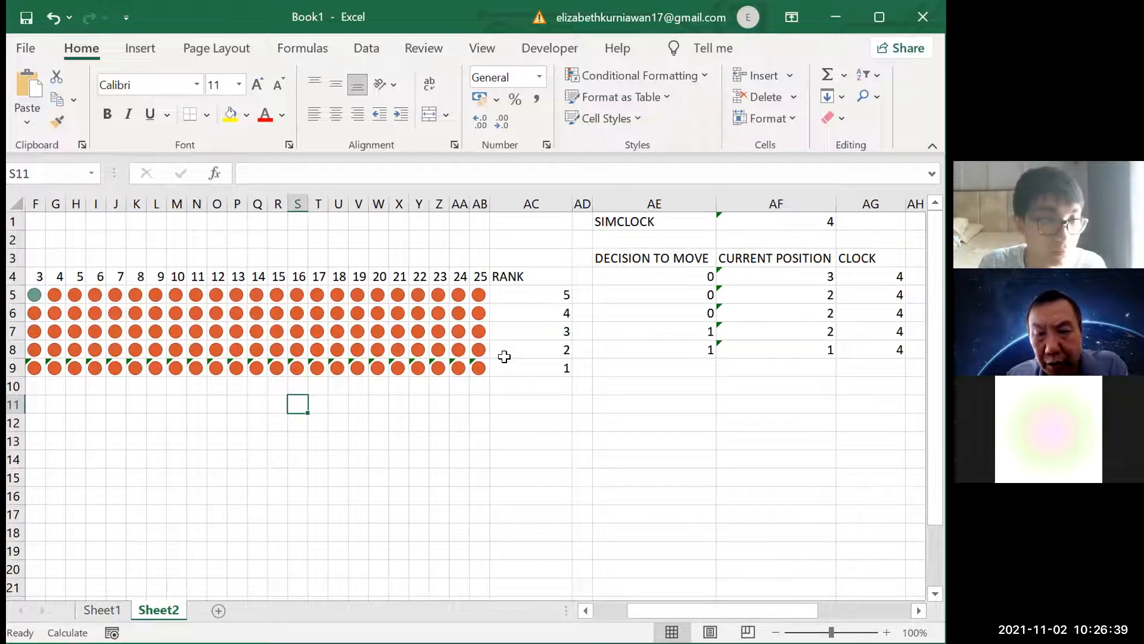
key(F9)
key(F9)
key(F9)
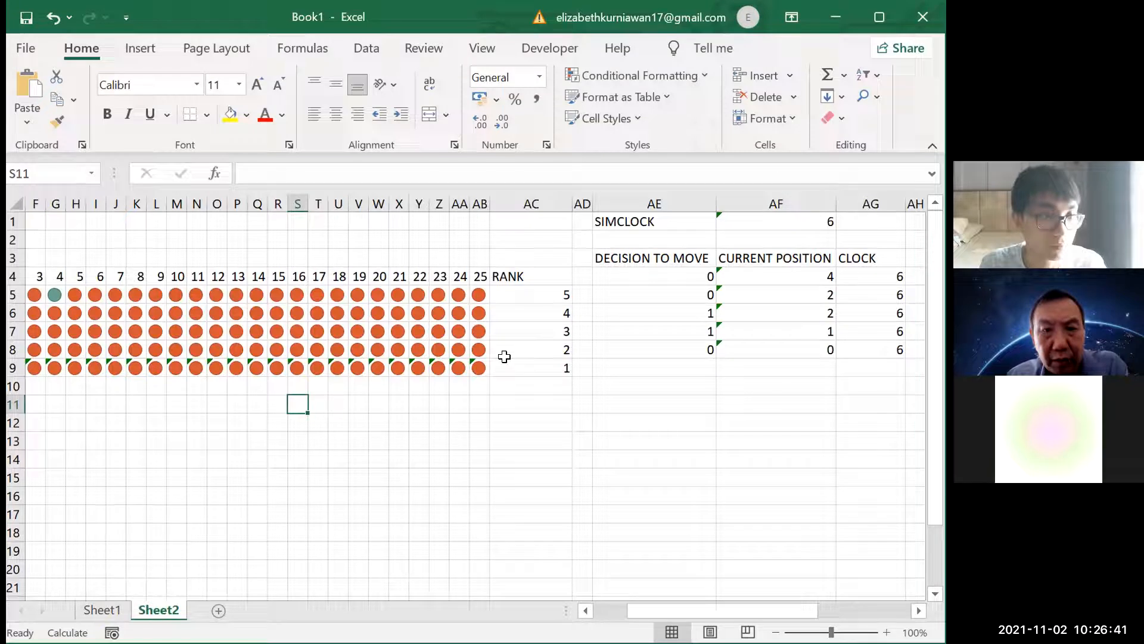
key(F9)
key(F9)
key(F9)
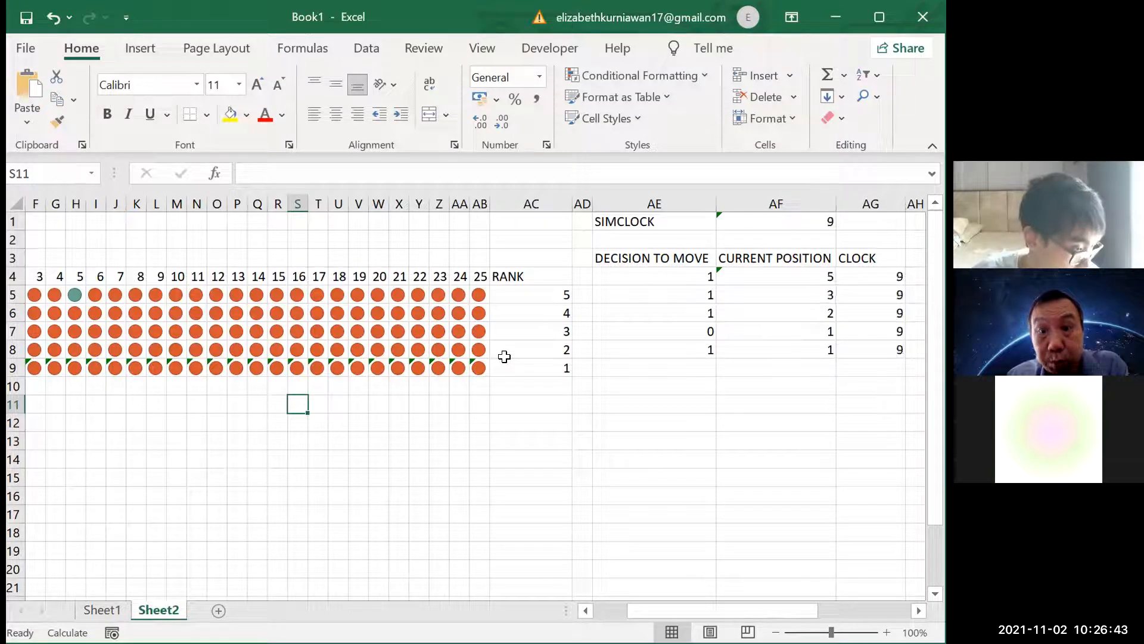
key(F9)
Select the RANK formula in AC5 and keep recalculating until the first agent passes position 25
click(560, 291)
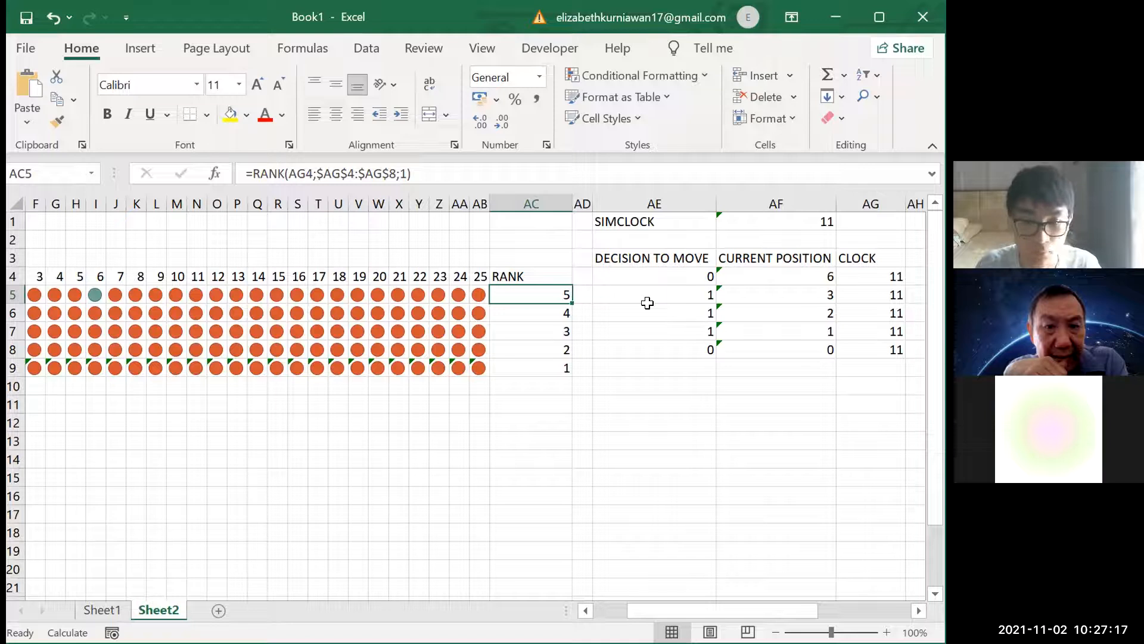
key(F9)
key(F9)
key(F9)
key(F9)
key(F9)
key(F9)
key(F9)
key(F9)
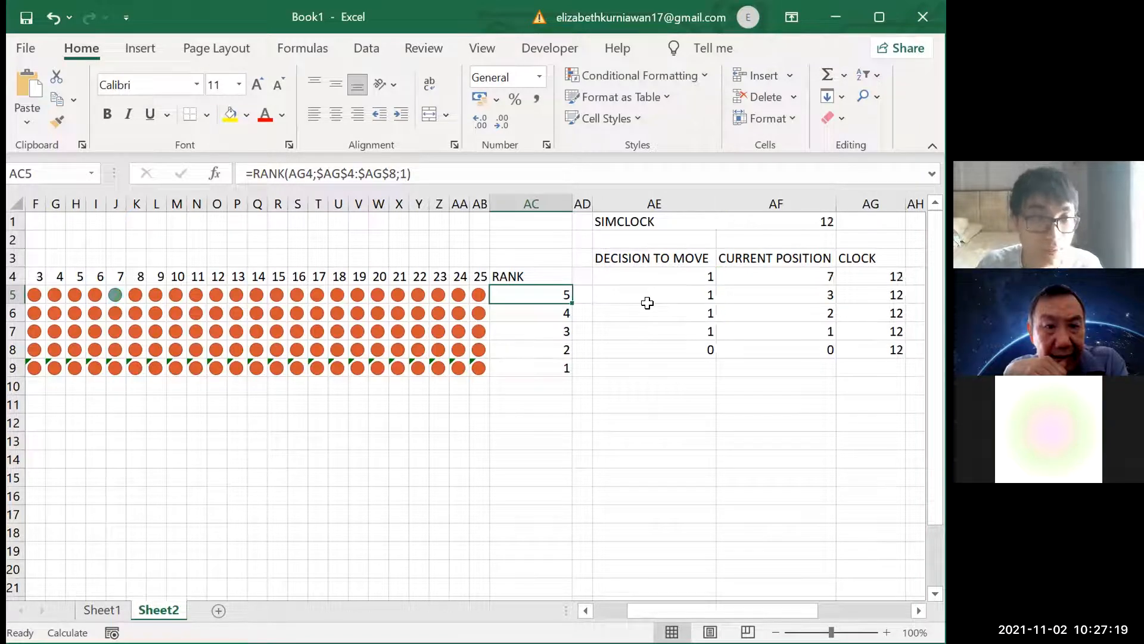
key(F9)
key(F9)
key(F9)
key(F9)
key(F9)
key(F9)
key(F9)
key(F9)
key(F9)
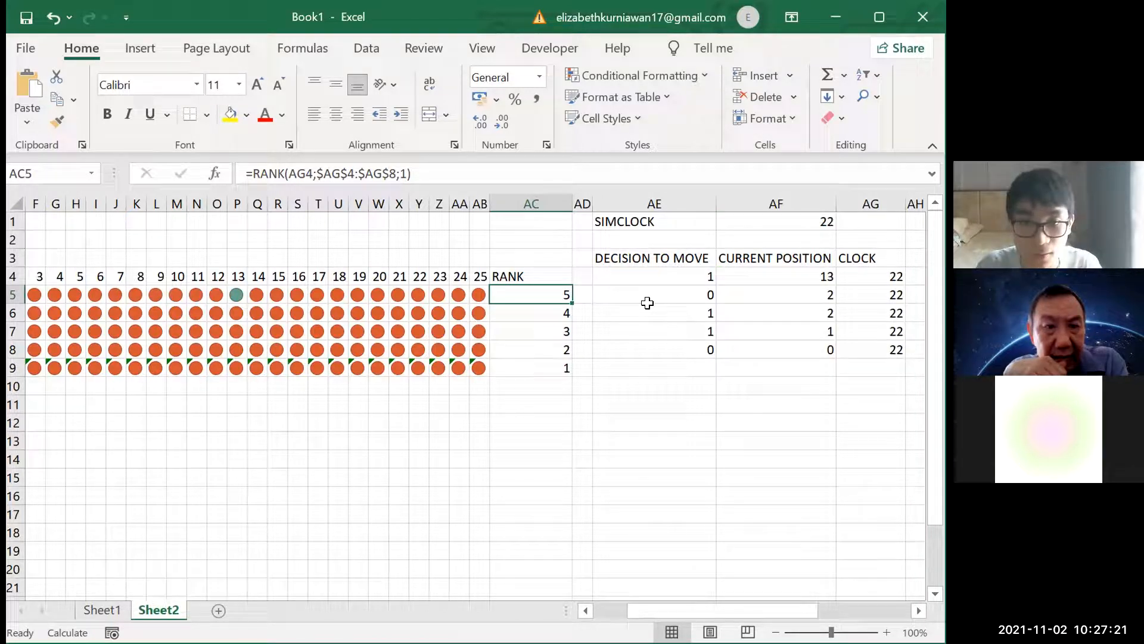
key(F9)
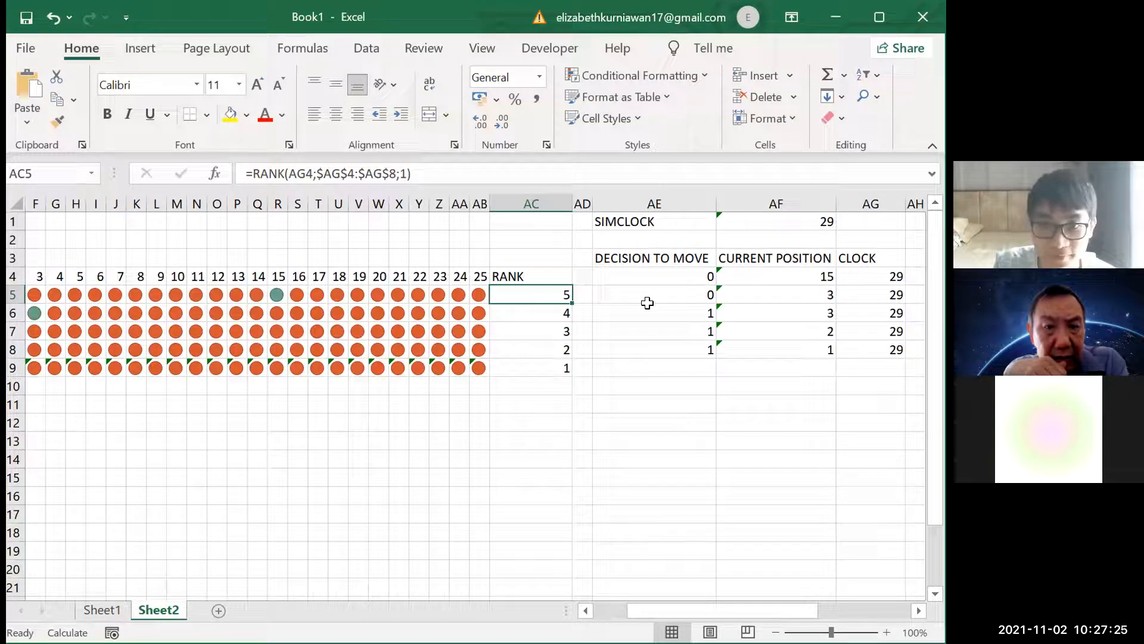
key(F9)
key(F9)
key(F9)
key(F9)
key(F9)
key(F9)
key(F9)
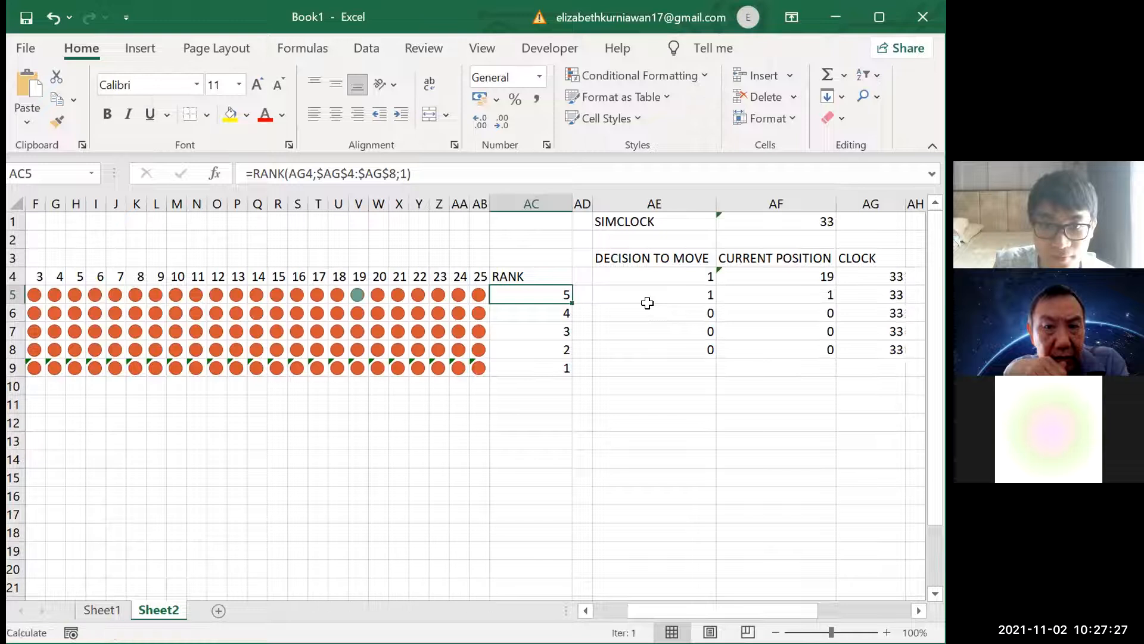
key(F9)
key(F9)
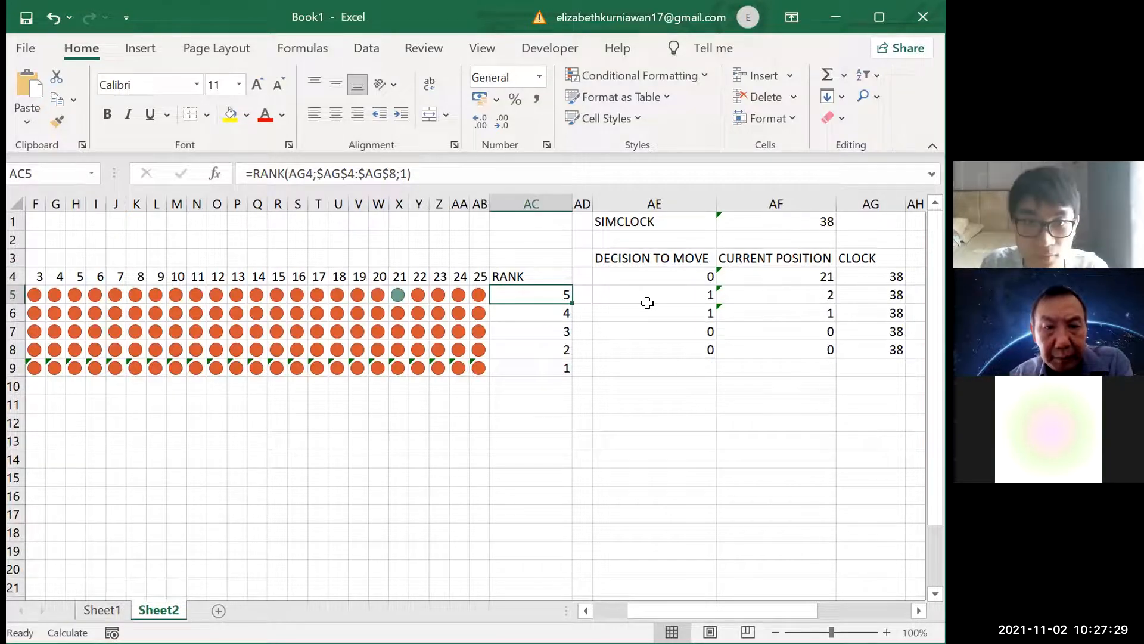
key(F9)
key(F9)
key(F9)
key(F9)
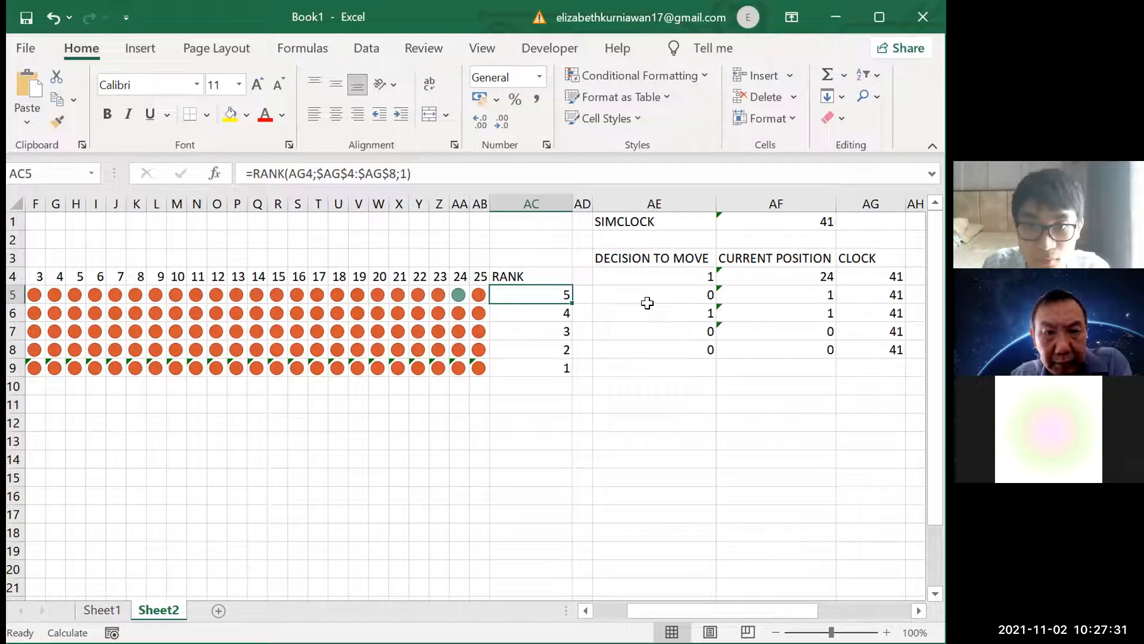
key(F9)
key(F9)
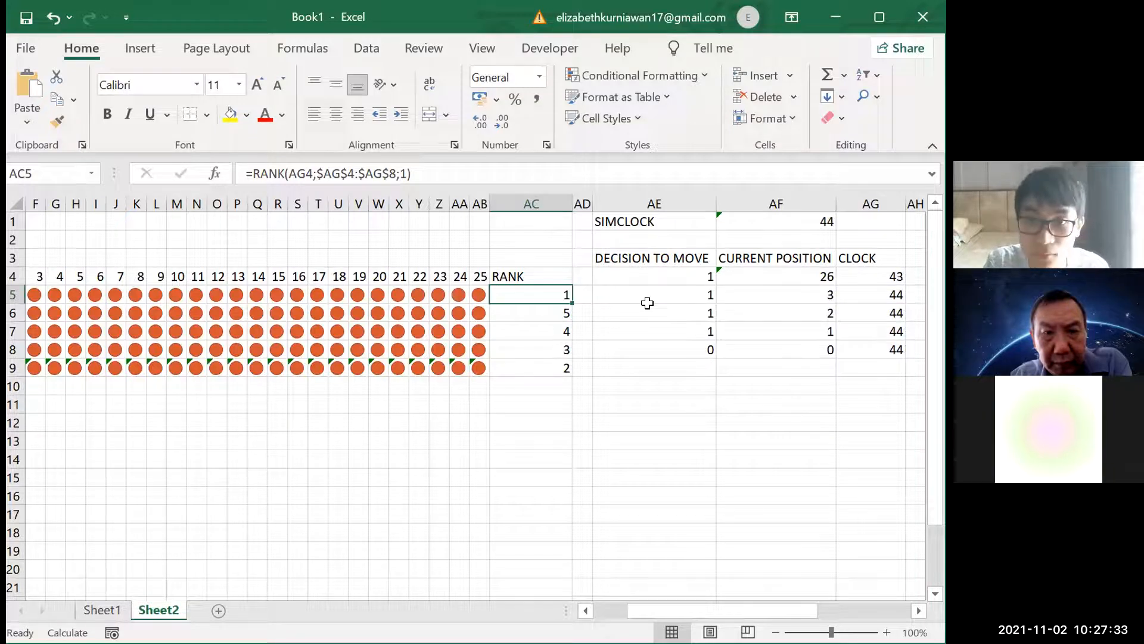
Continue recalculating Sheet2 to test how the remaining four agents move from the start of the track
scroll(647, 302, left, 5)
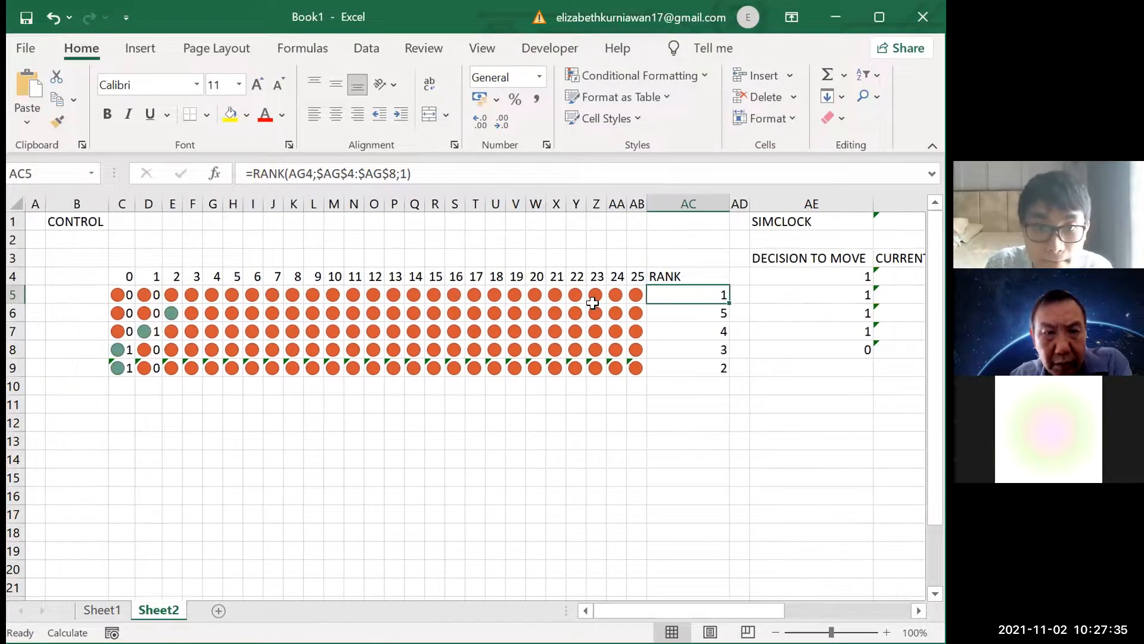
key(F9)
key(F9)
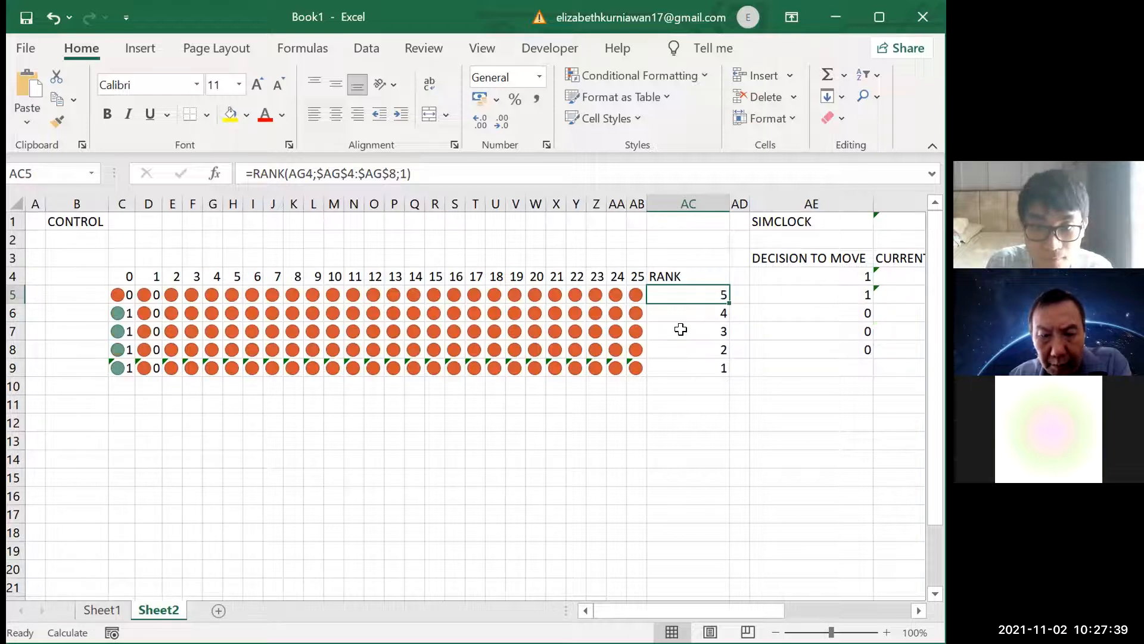
key(F9)
key(F9)
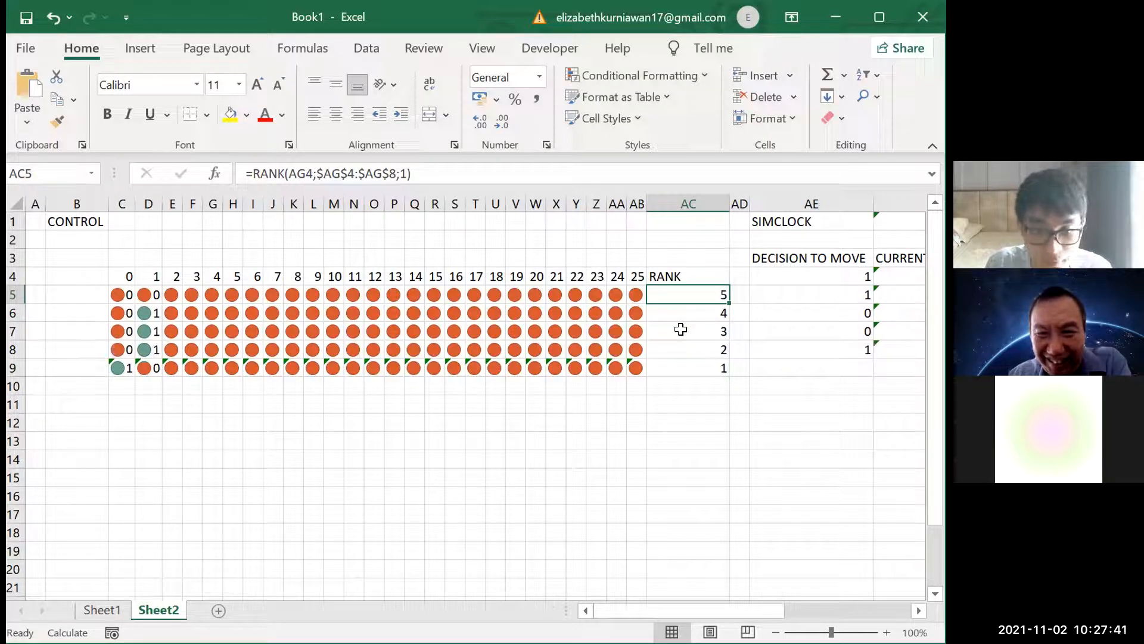
key(F9)
key(F9)
key(F9)
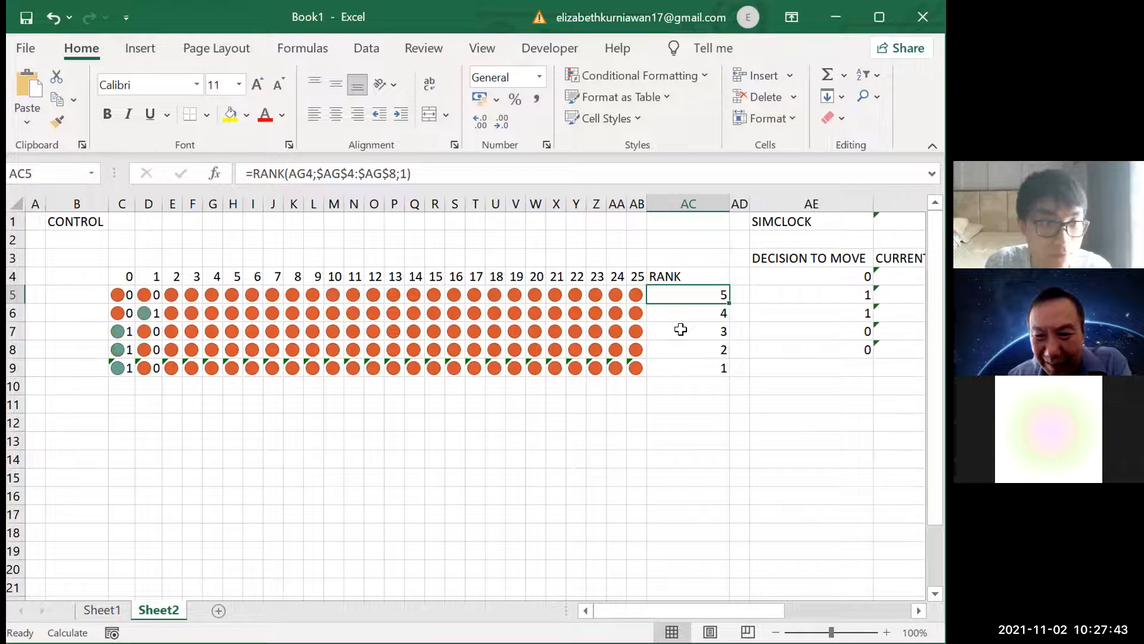
key(F9)
key(F9)
key(F9)
key(F9)
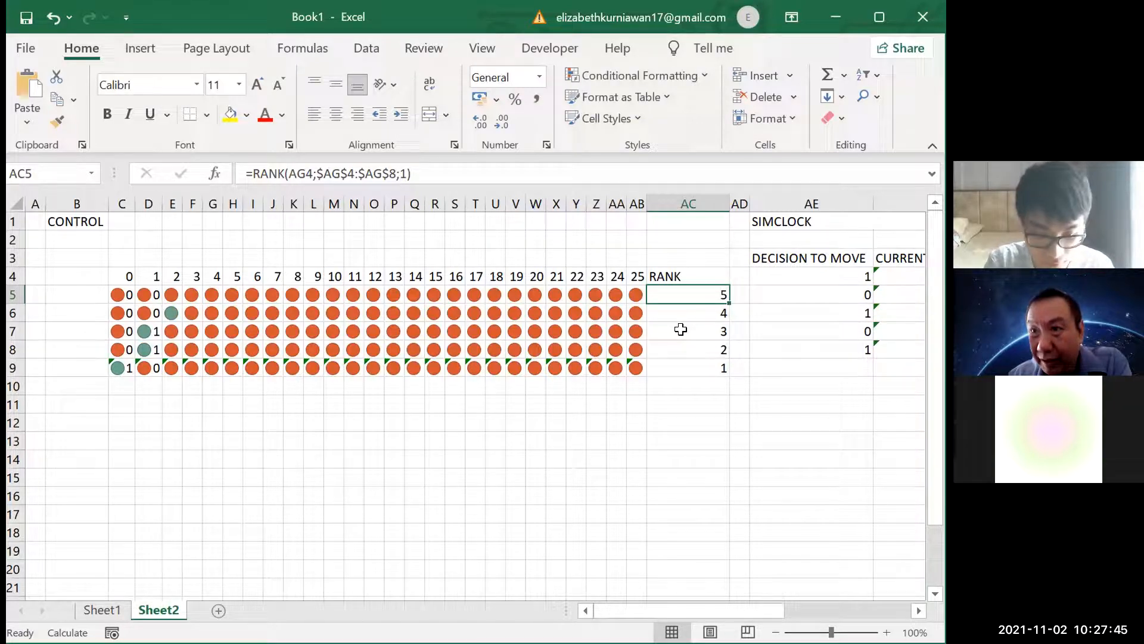
key(F9)
key(F9)
key(F9)
key(F9)
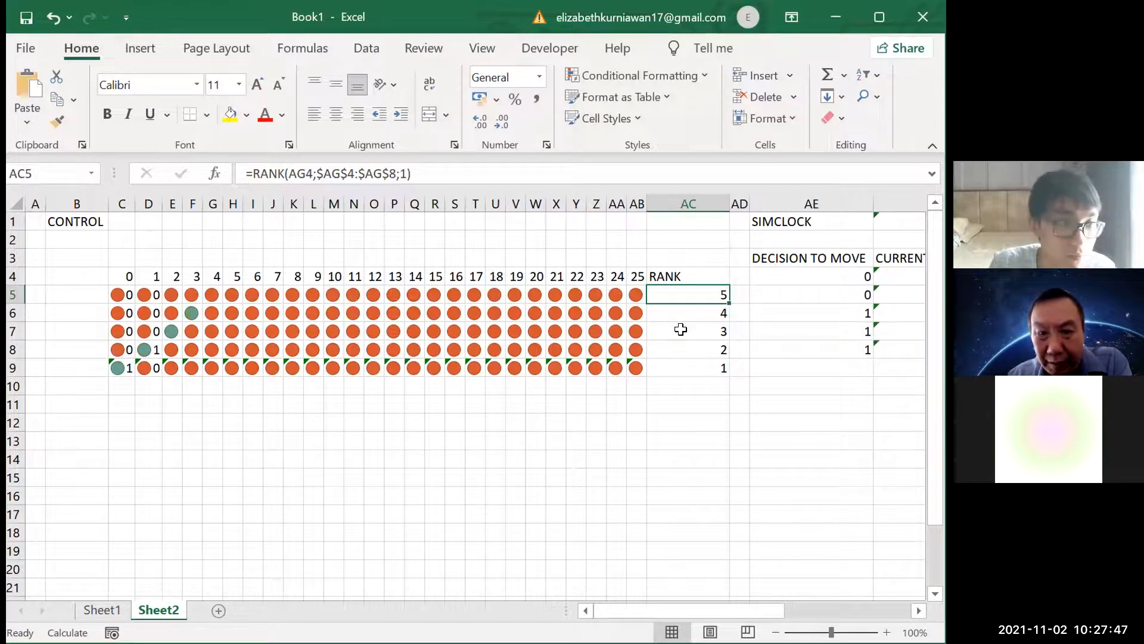
key(F9)
key(F9)
key(F9)
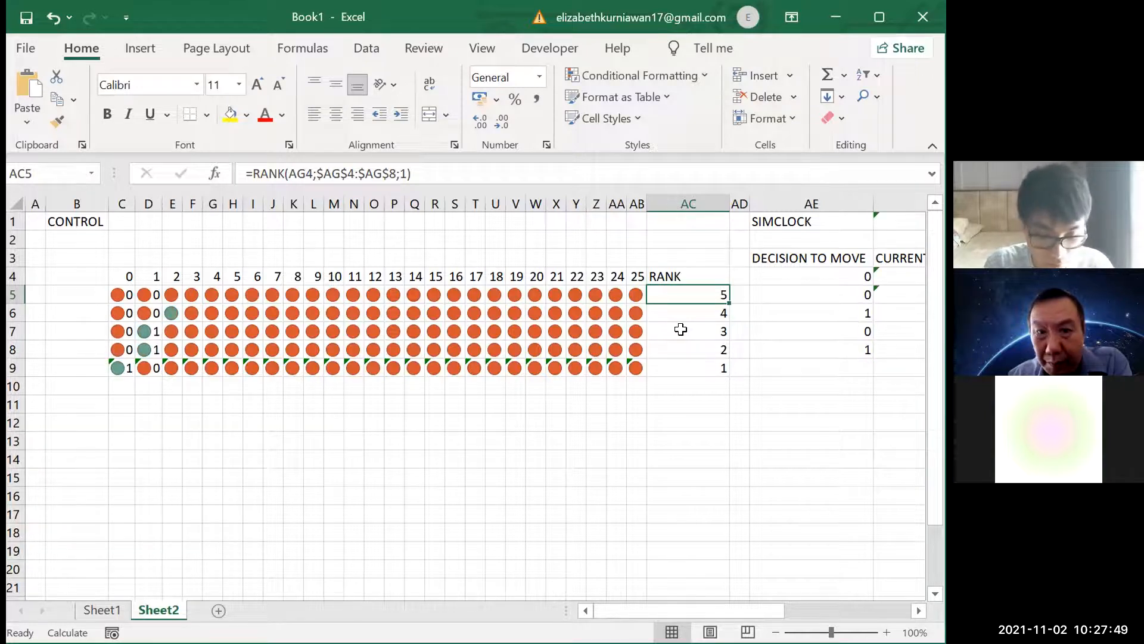
key(F9)
key(F9)
key(F9)
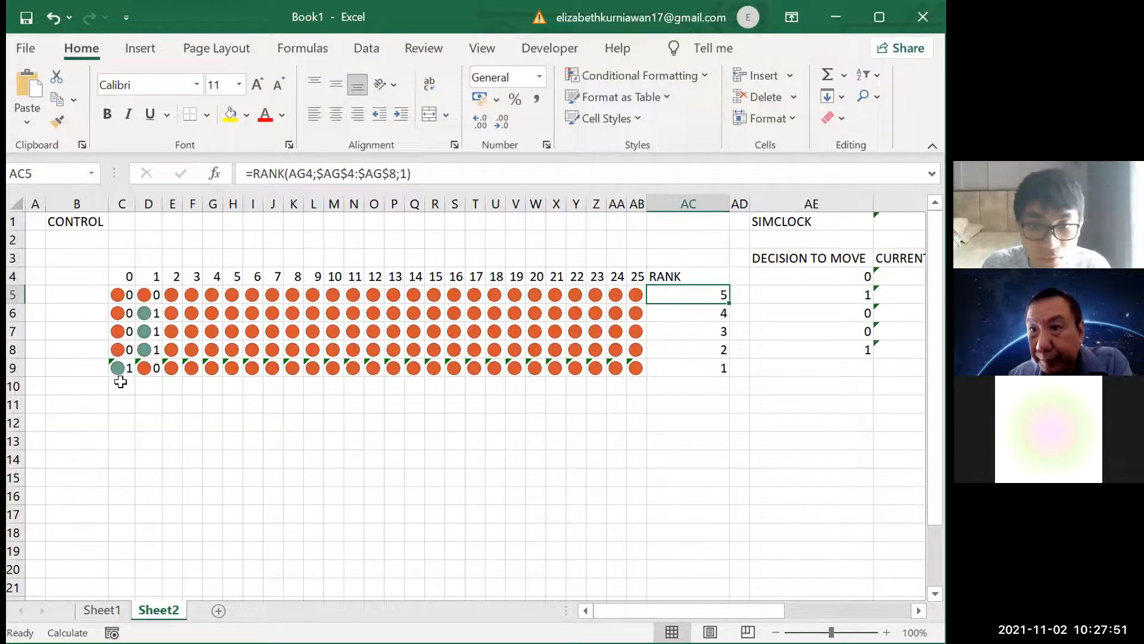
Inspect the track formulas in row 6, comparing how several position cells reference the current position and the header number
click(156, 314)
click(310, 313)
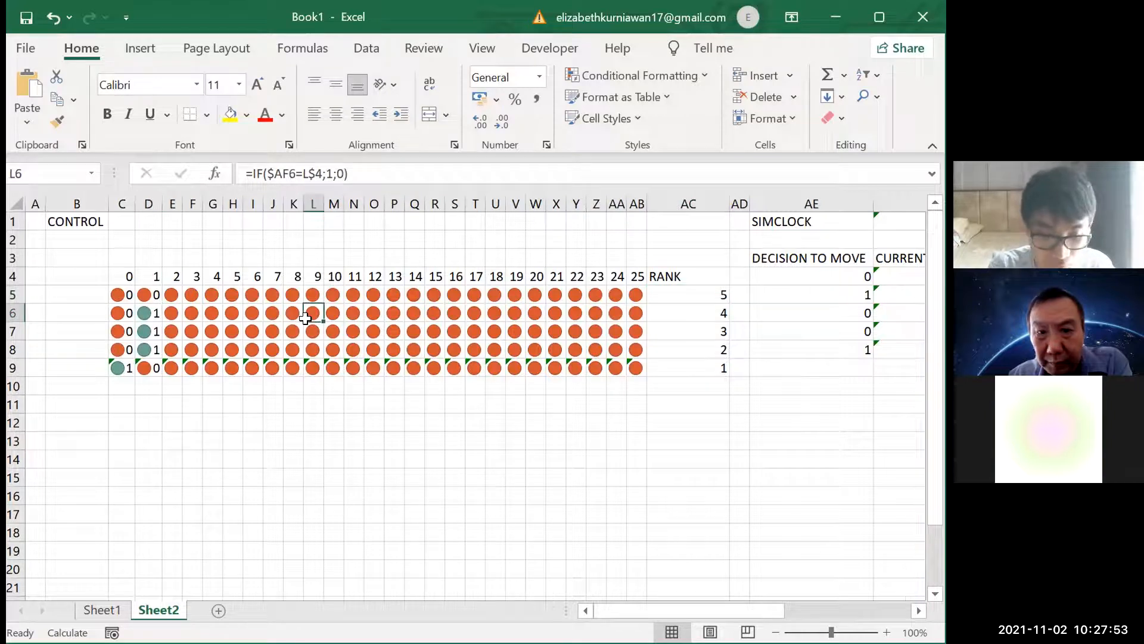
click(210, 312)
click(191, 313)
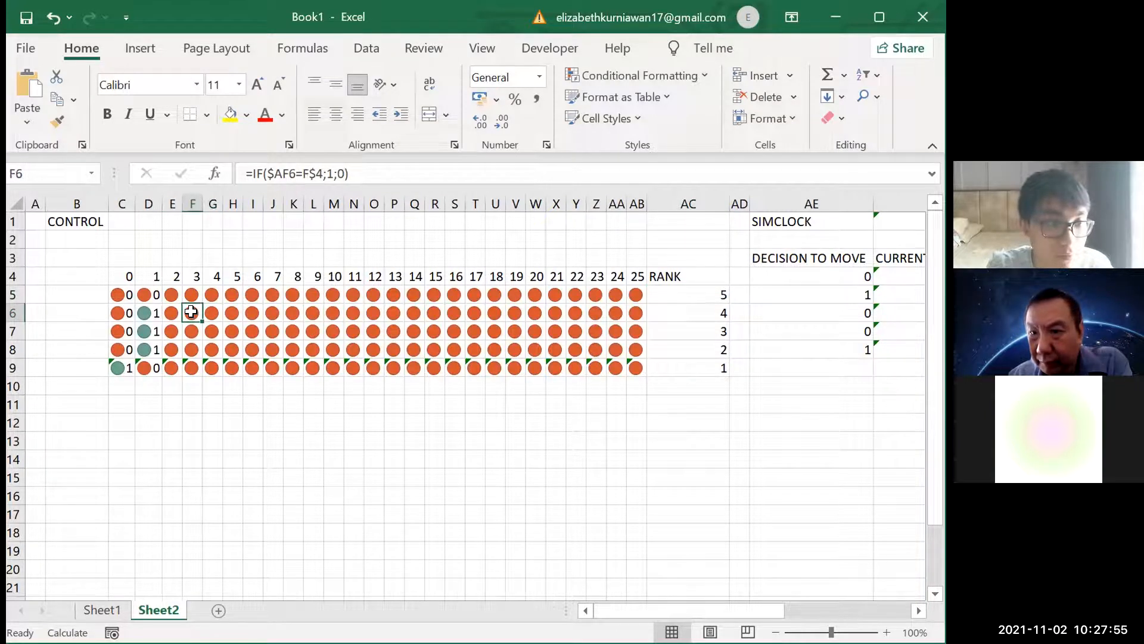
click(256, 312)
click(296, 314)
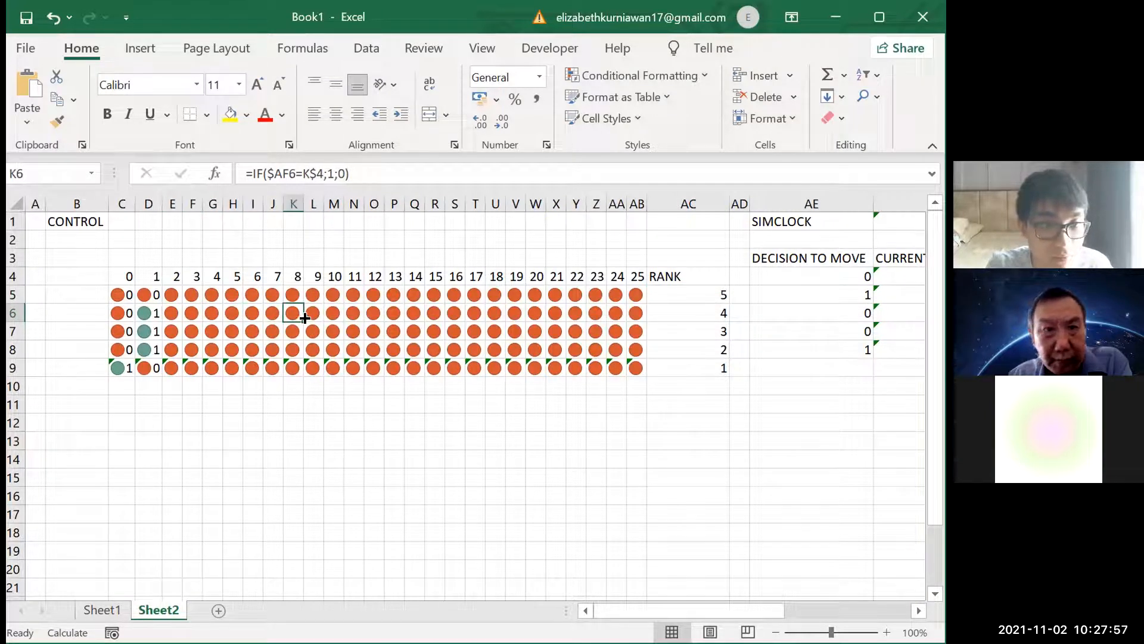
click(333, 315)
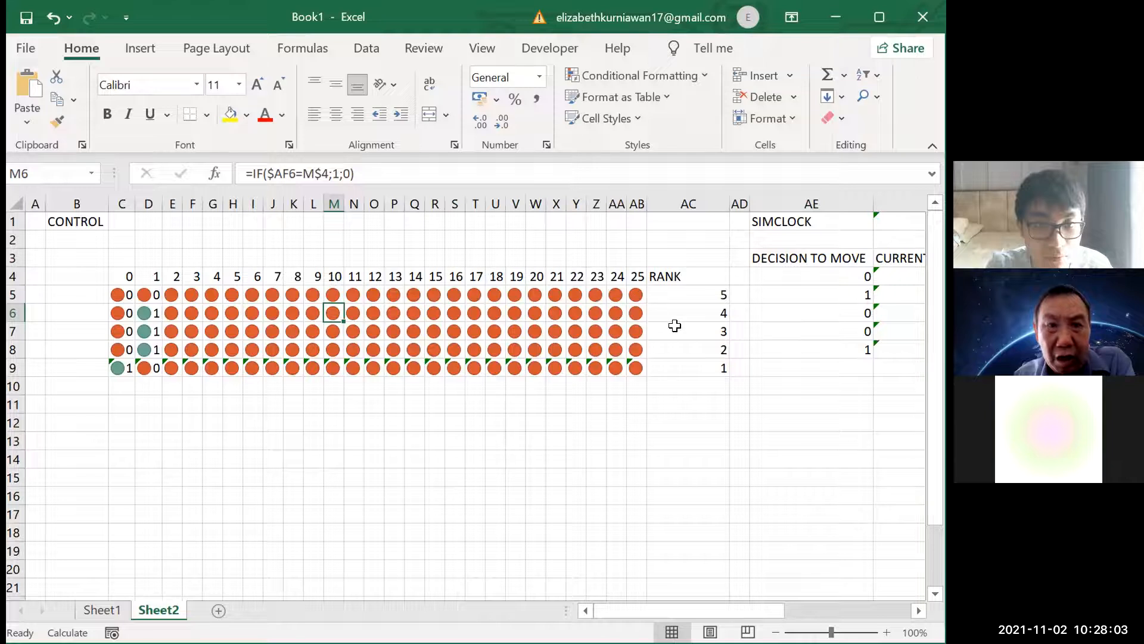
Examine the RANK formula in AC5, checking its number argument and its reference range against the CLOCK column
click(685, 309)
click(687, 295)
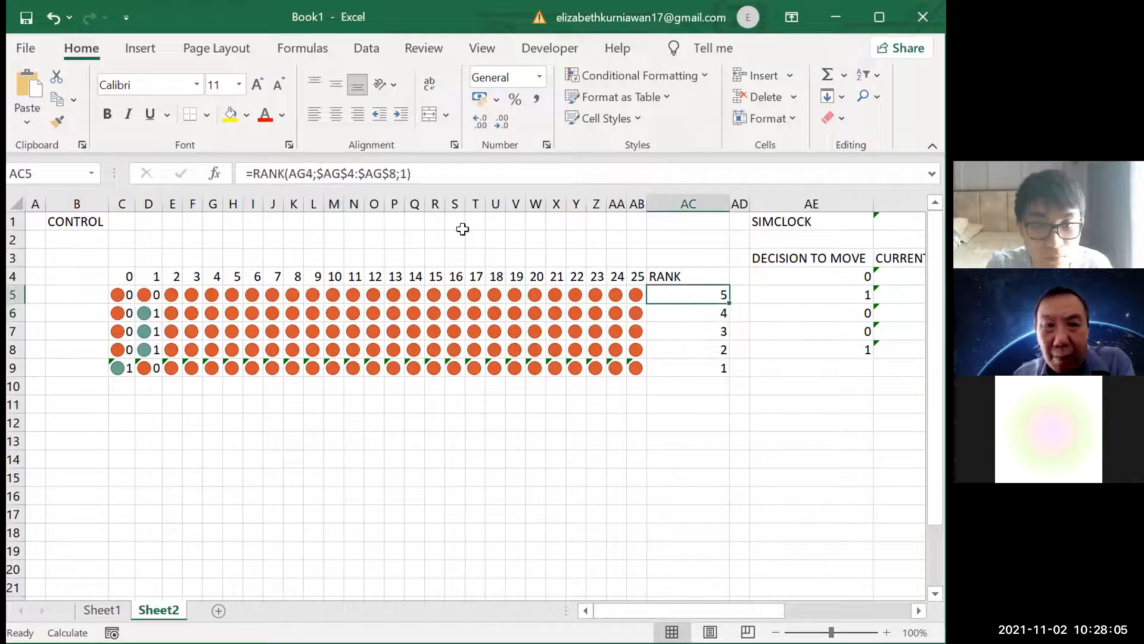
click(303, 167)
scroll(302, 167, right, 3)
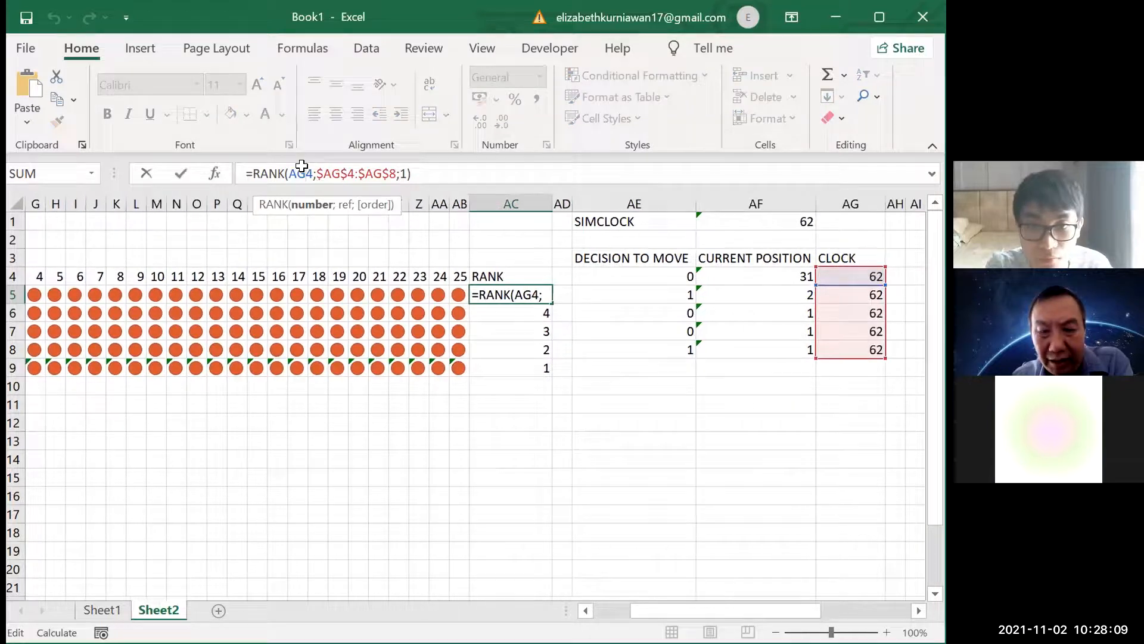
drag(406, 175, 312, 173)
click(309, 172)
click(332, 172)
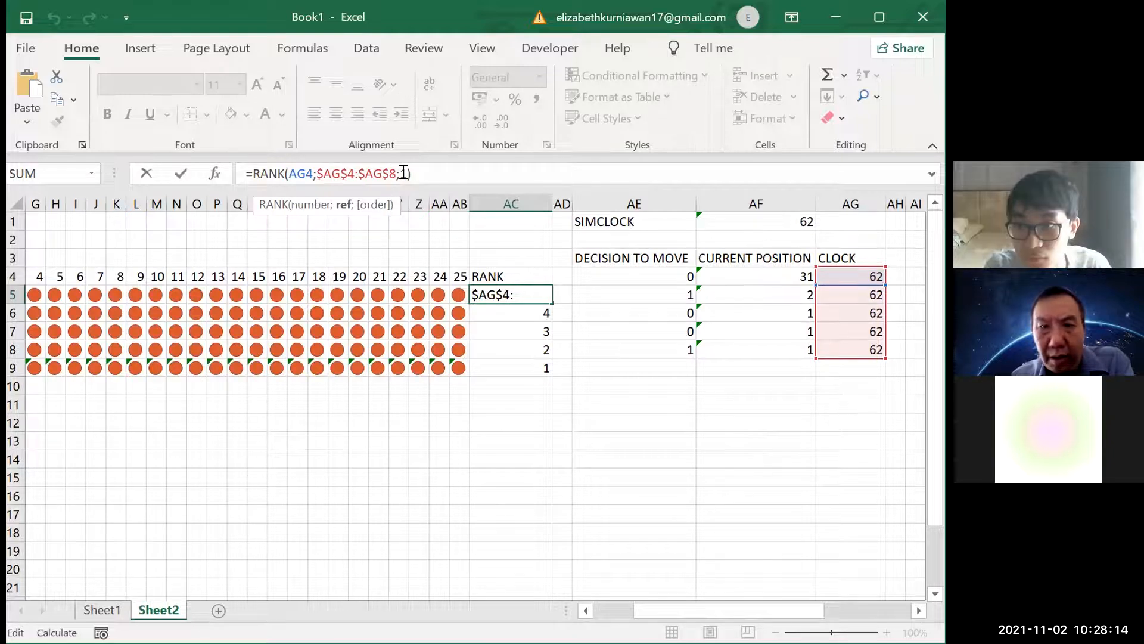
click(438, 177)
key(Return)
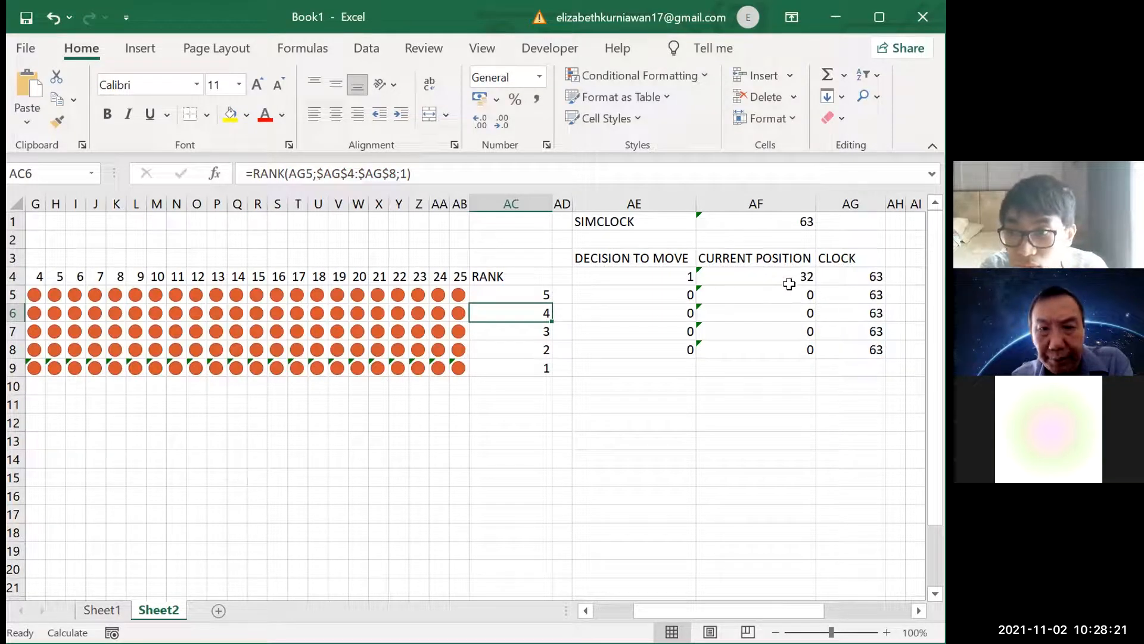
Examine the CLOCK formula in AG4, checking its logical test, SIMCLOCK value and self-reference
click(835, 280)
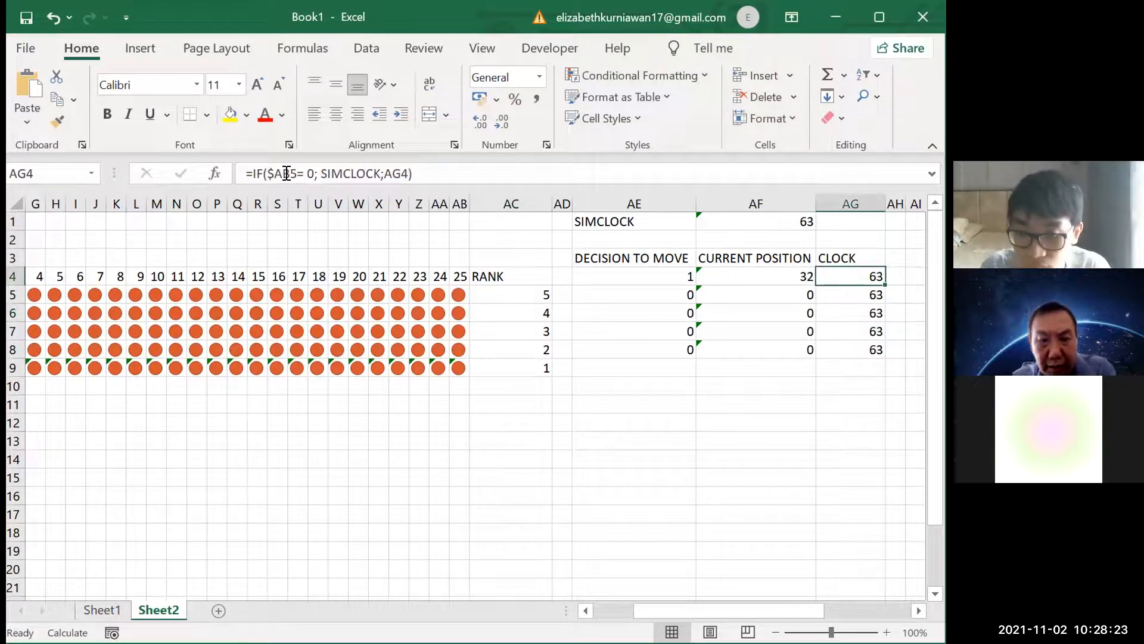
click(291, 173)
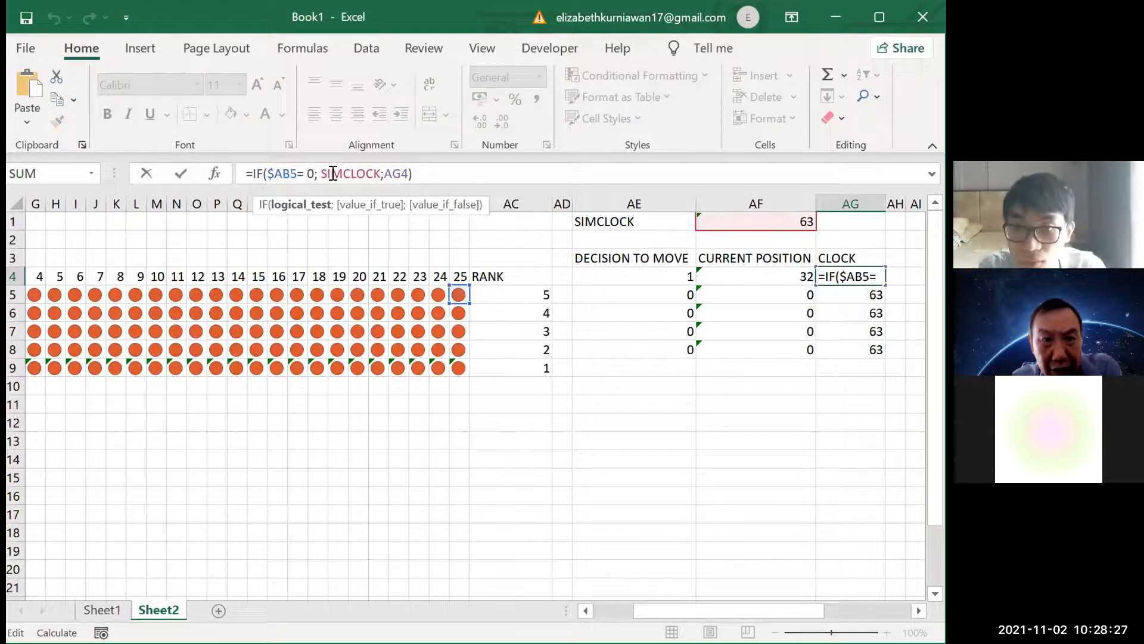
click(332, 172)
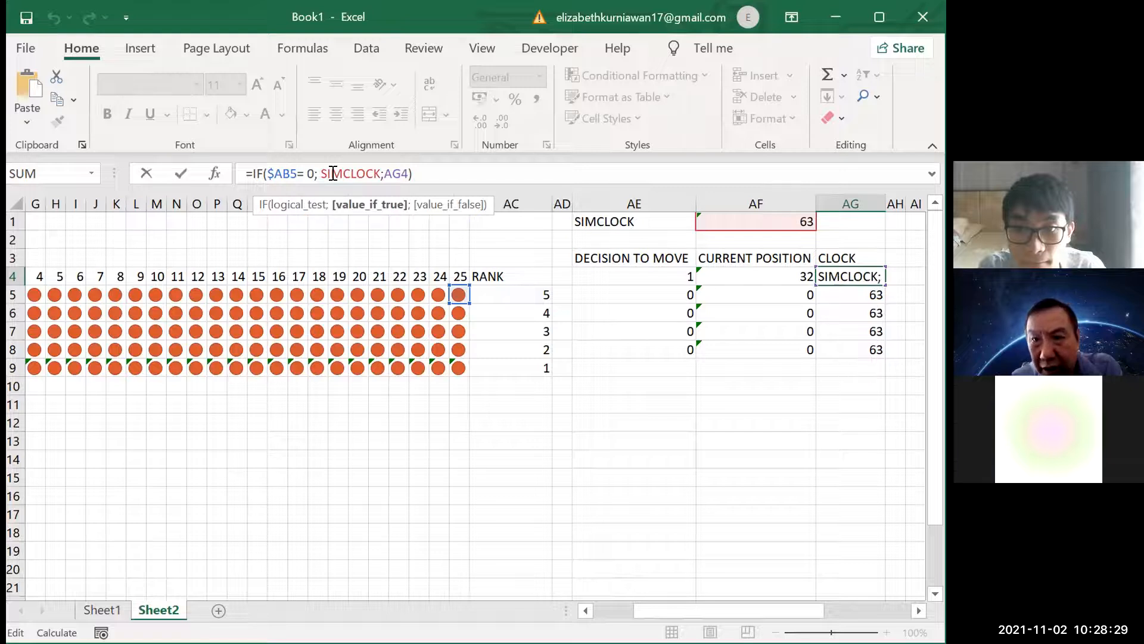
click(395, 171)
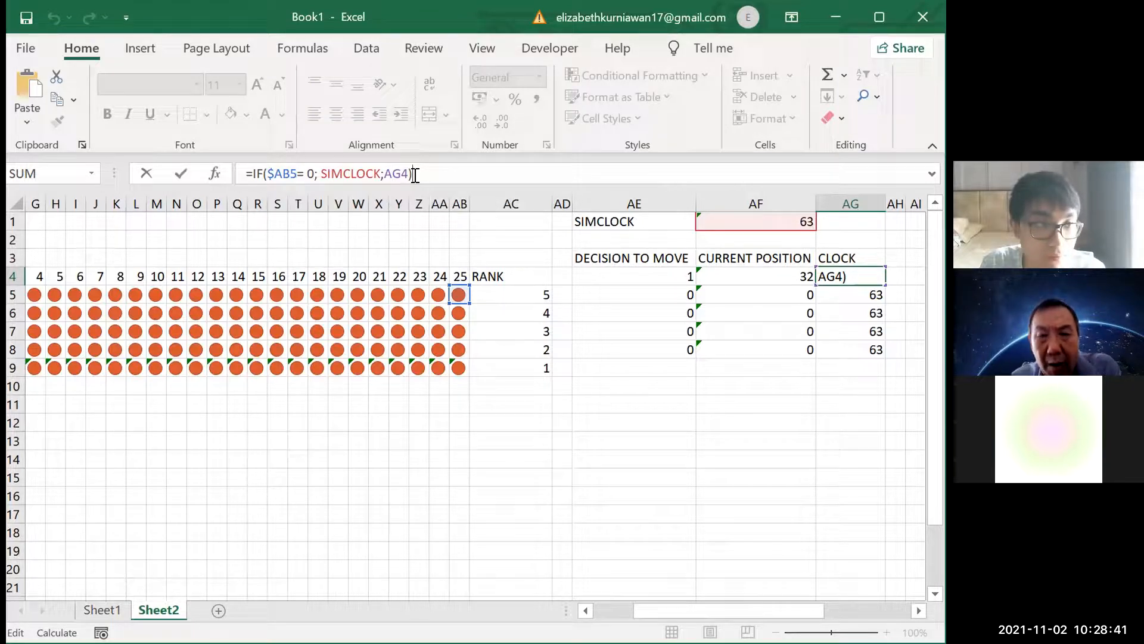
key(Return)
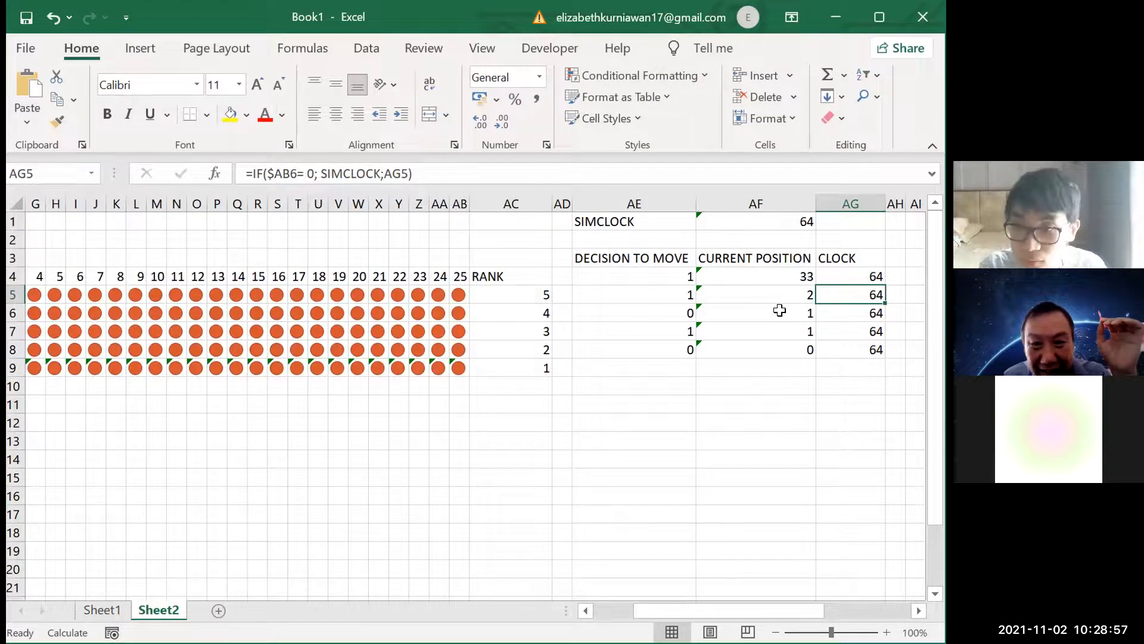
Copy the block AE4:AG8 to AE5 and clear the original cells AE4:AG4
drag(663, 273, 829, 347)
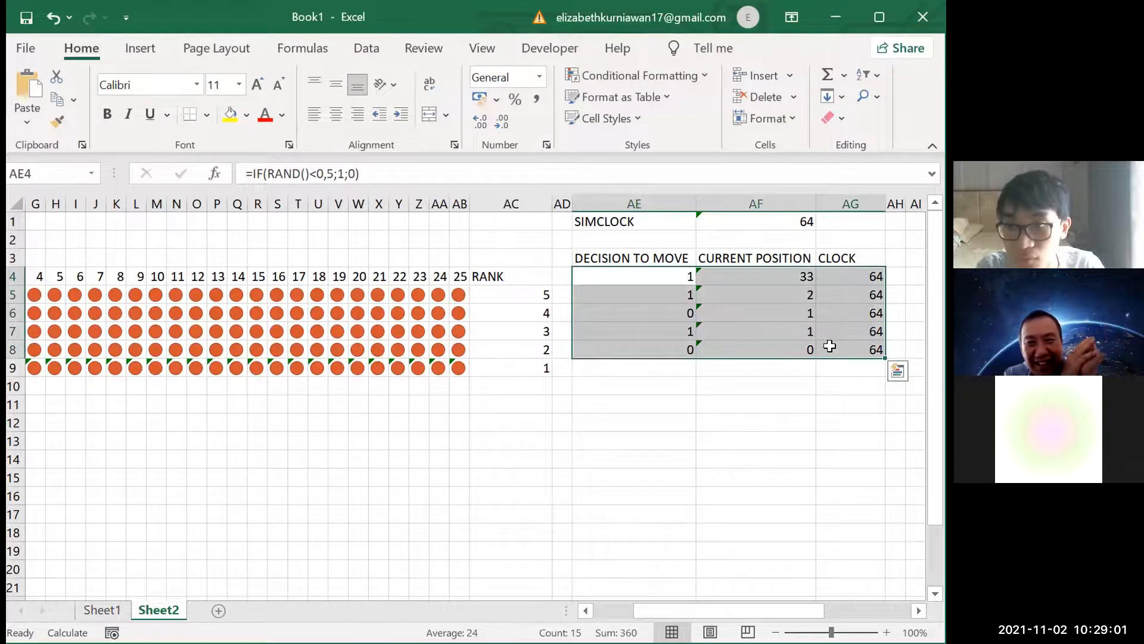
key(ctrl+c)
click(633, 303)
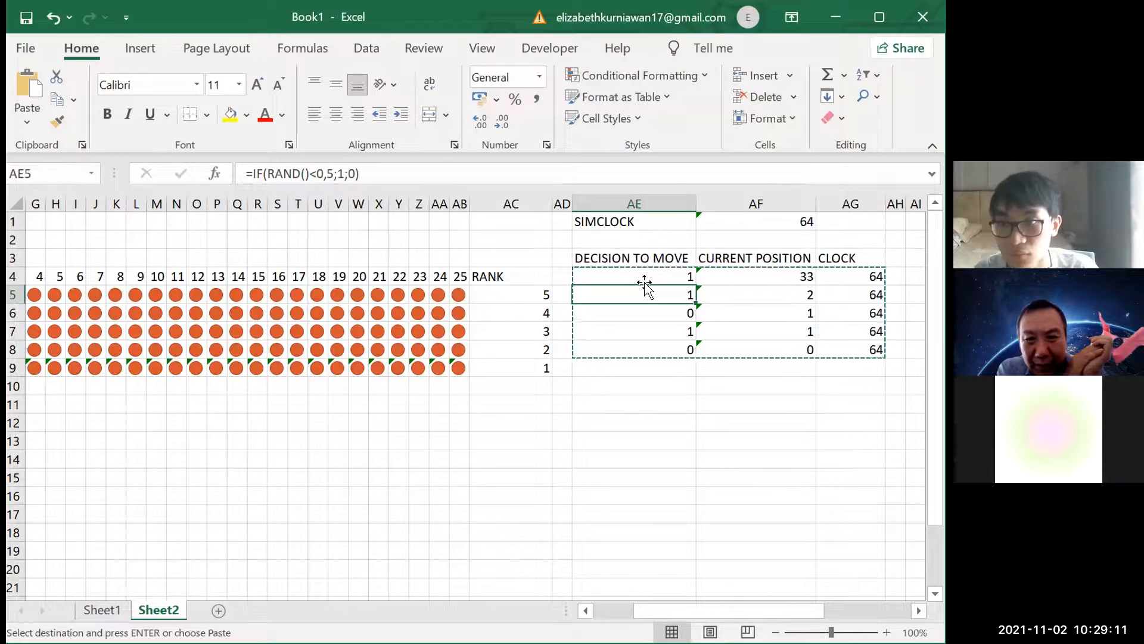
key(Return)
drag(643, 281, 842, 274)
key(Delete)
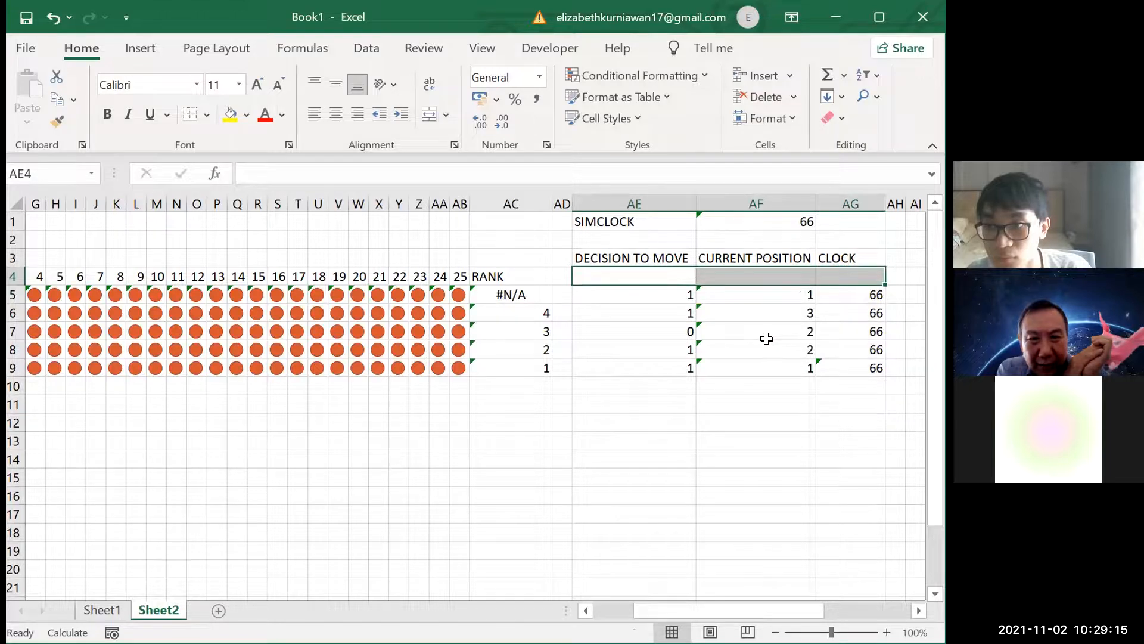
Try changing the start of the RANK reference range in AC5 to $AG$5
click(640, 295)
click(528, 291)
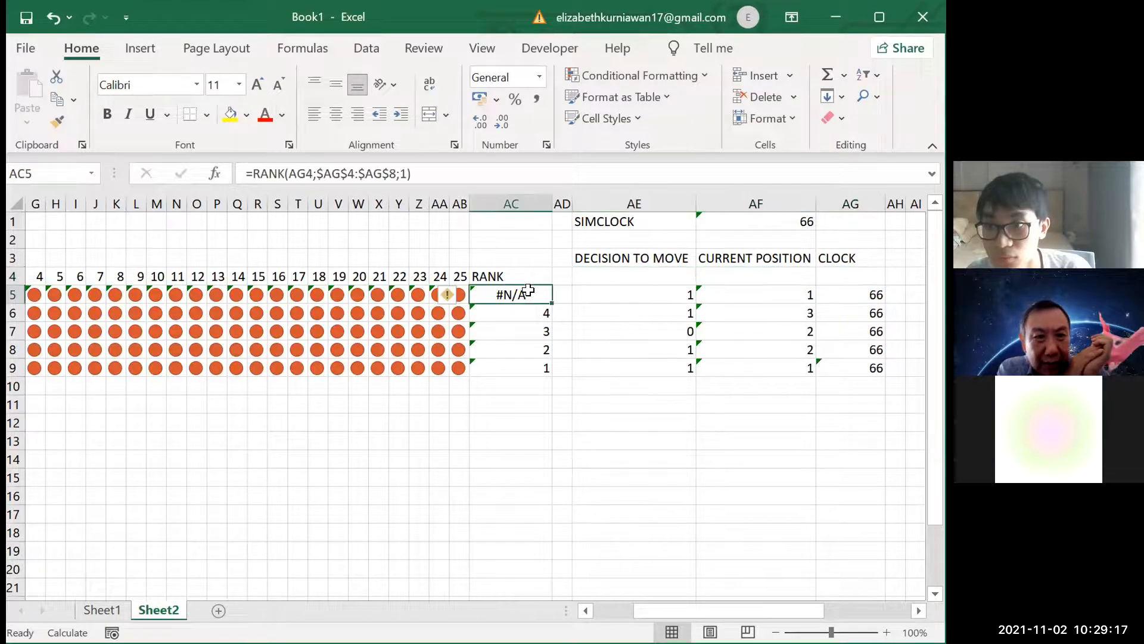
click(354, 173)
key(BackSpace)
text(5)
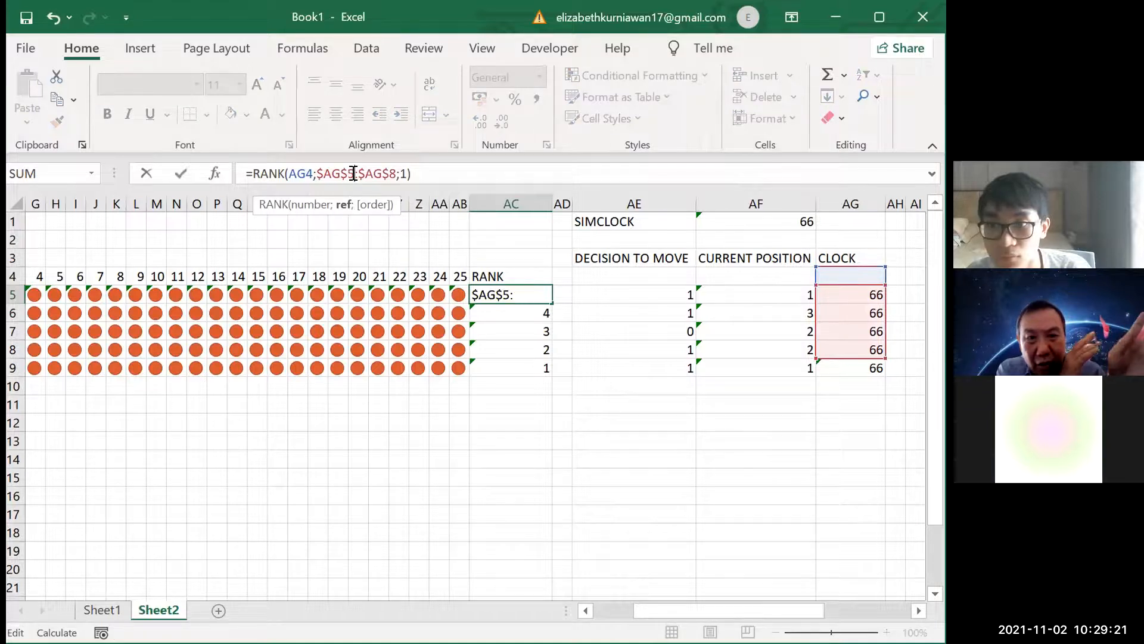
click(504, 289)
key(ctrl+Return)
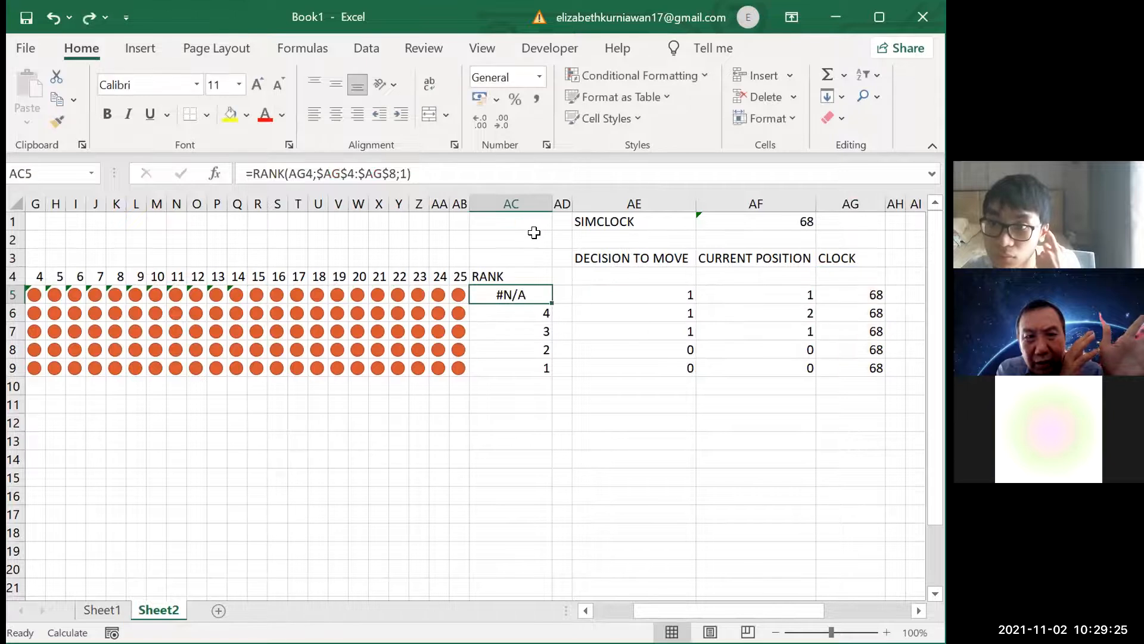
Undo the RANK range edit, the clearing of AE4:AG4 and the pasted block in AE5:AG9
key(ctrl+z)
key(ctrl+z)
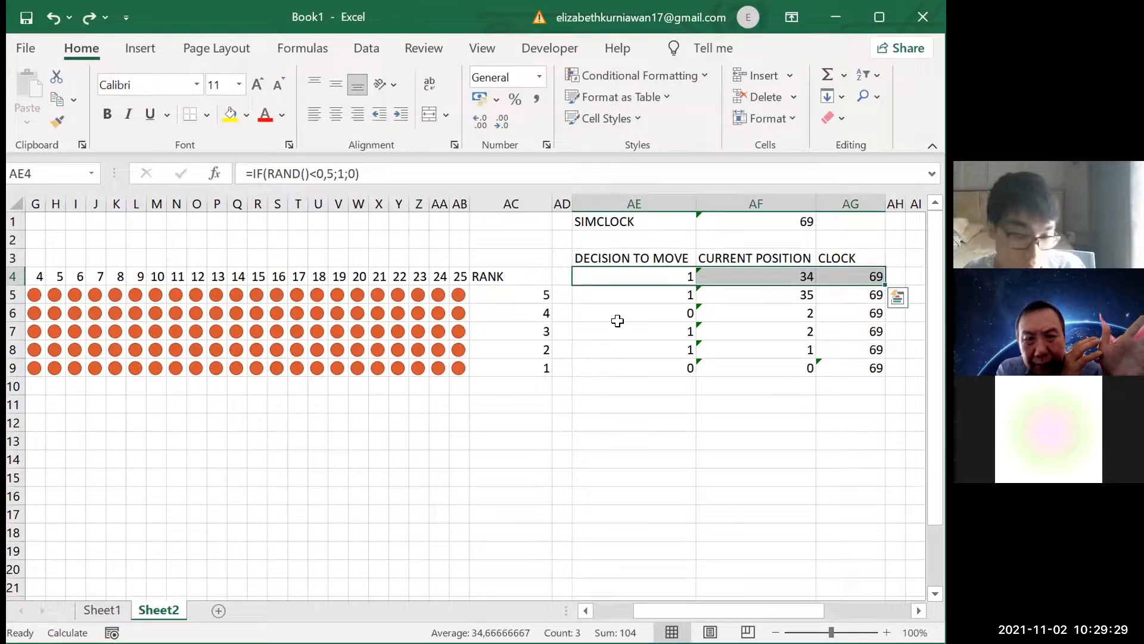
click(621, 347)
key(ctrl+z)
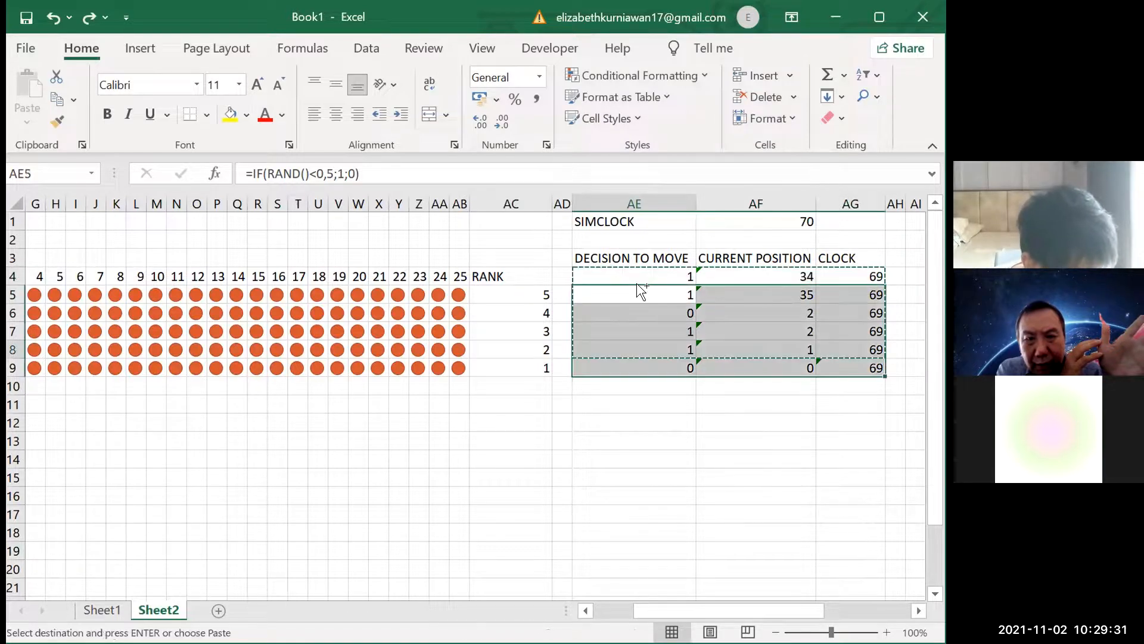
click(683, 344)
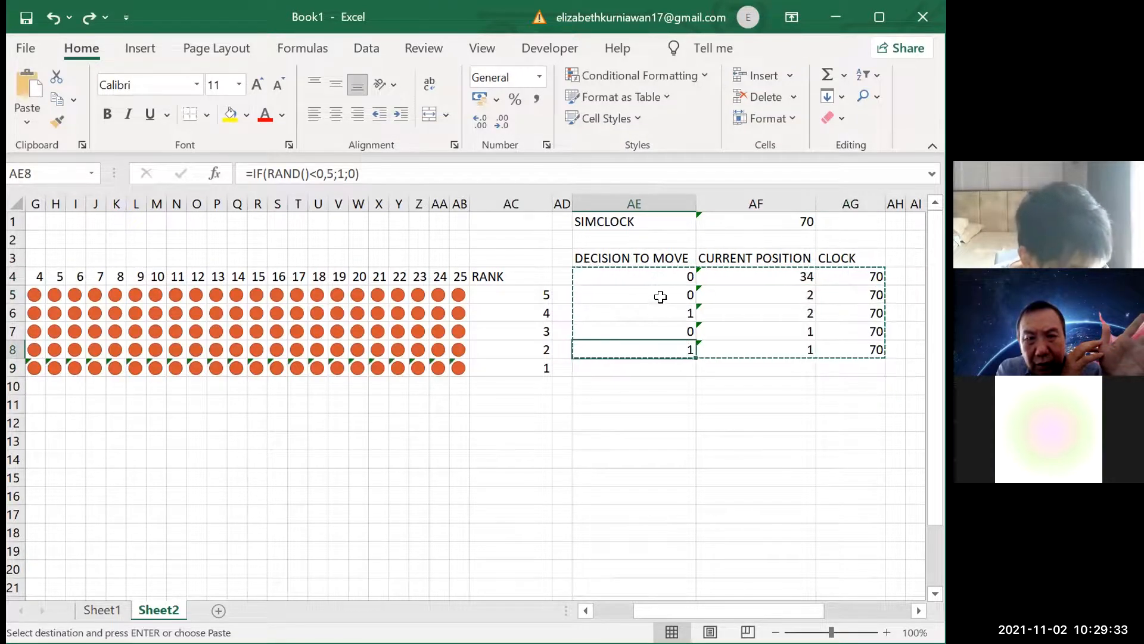
Move the decision, current position and clock formulas from AE4:AG8 down one row to AE5:AG9
drag(651, 278, 839, 353)
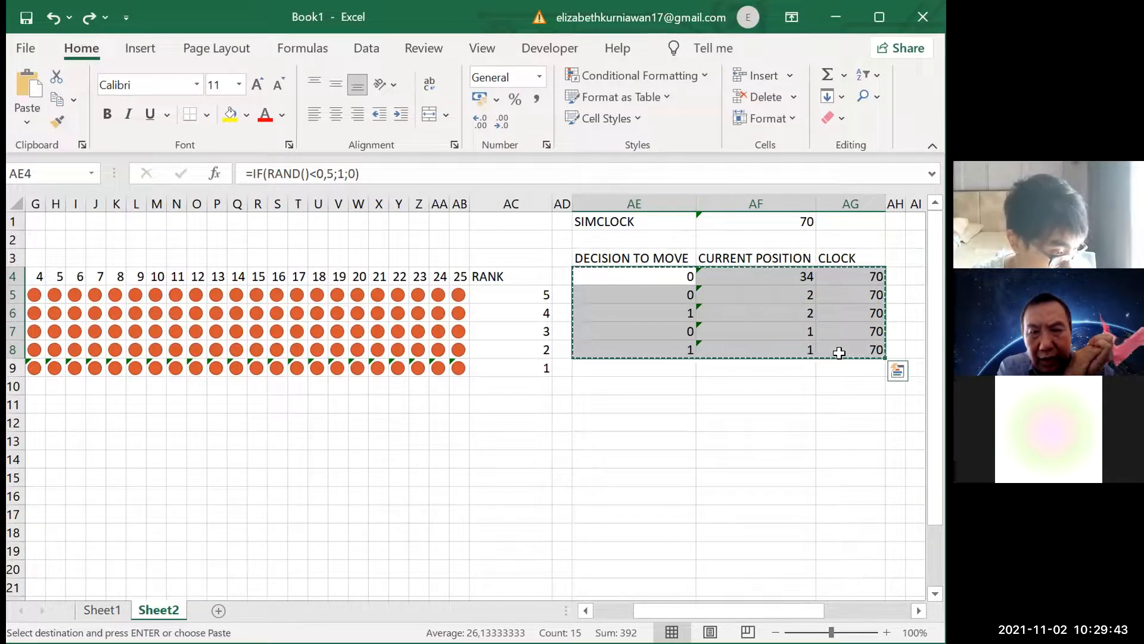
key(Return)
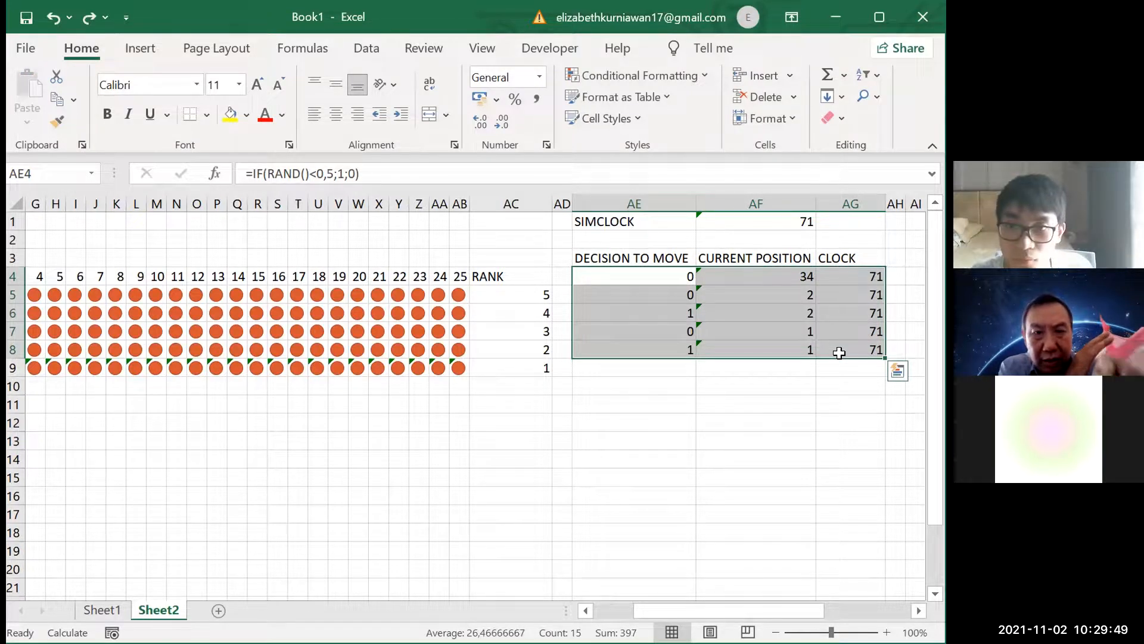
key(ctrl+c)
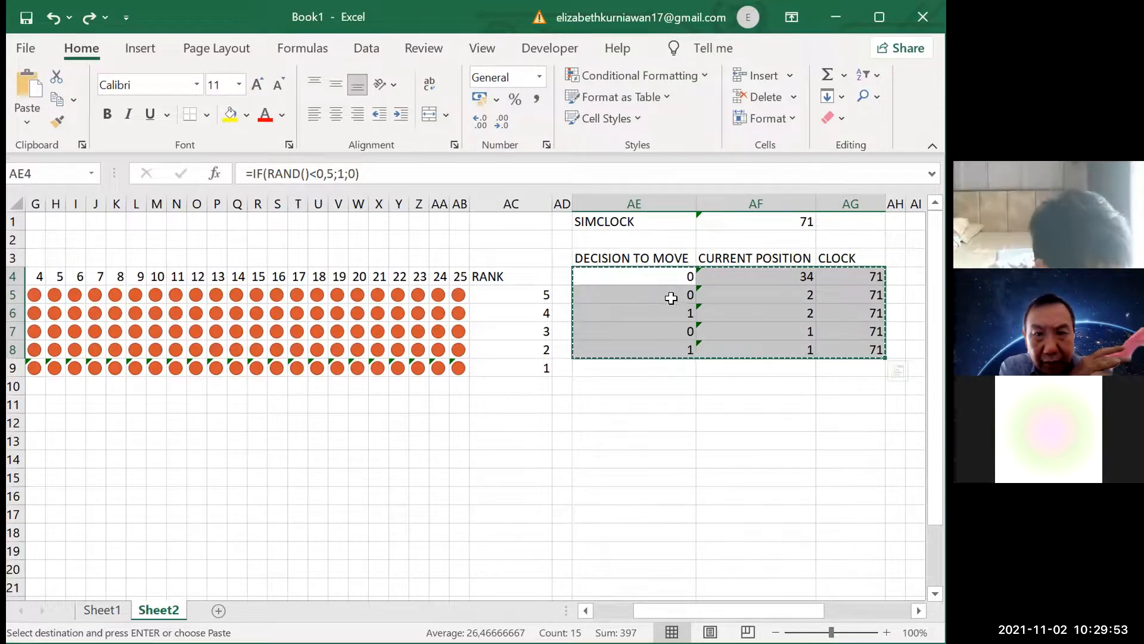
click(671, 297)
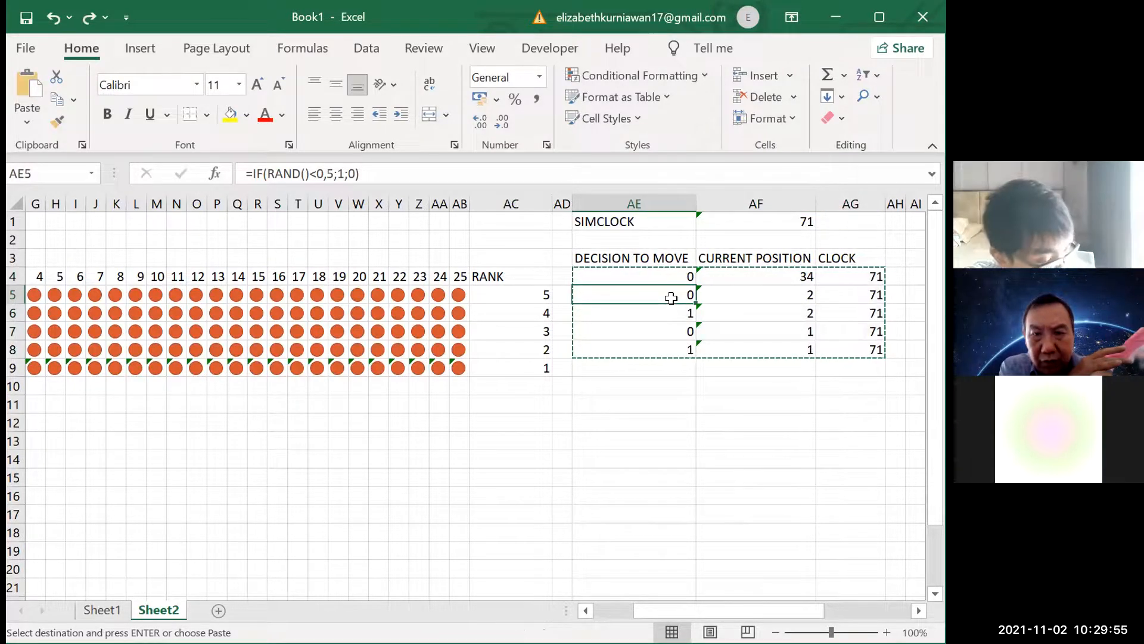
key(ctrl+v)
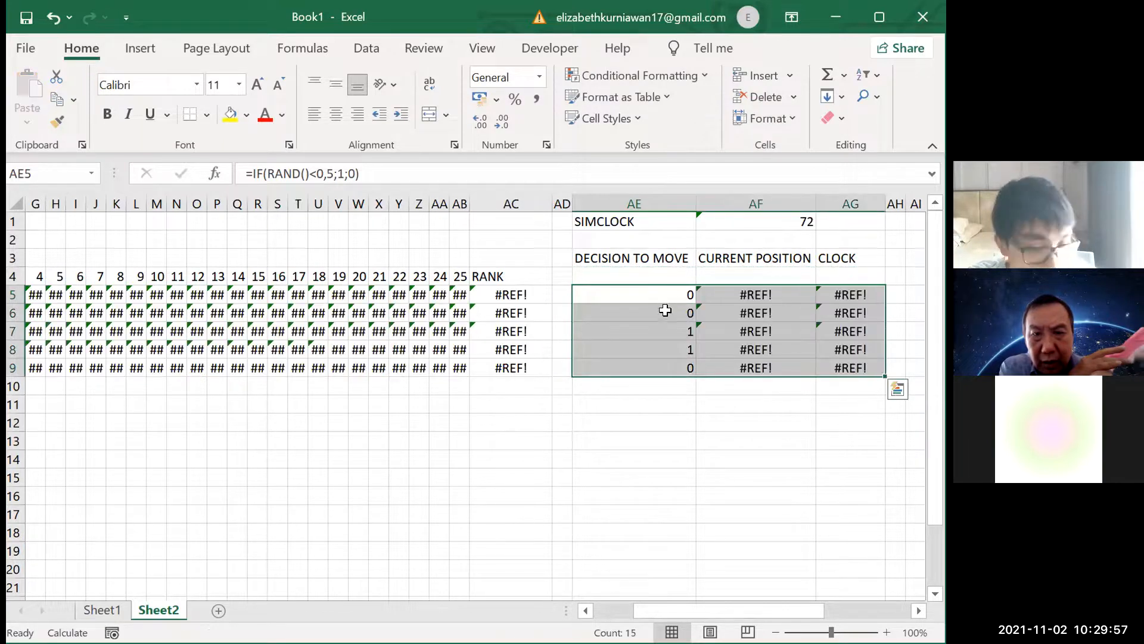
Correct the current position formula in AF5 so its limit test reads AF5<25
scroll(649, 378, left, 1)
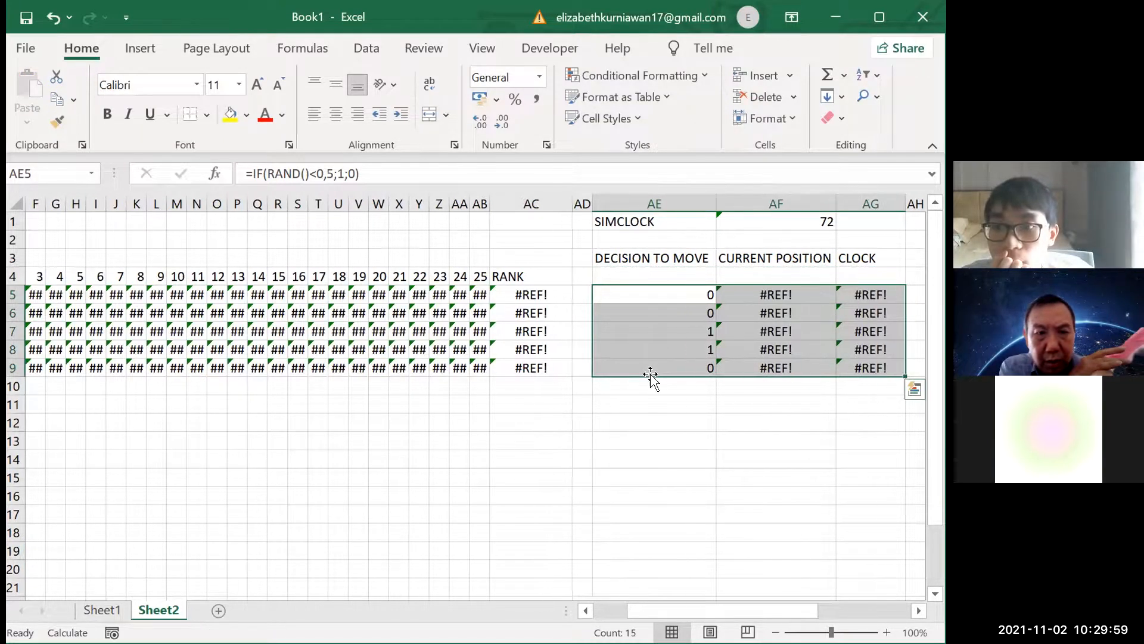
scroll(651, 375, left, 3)
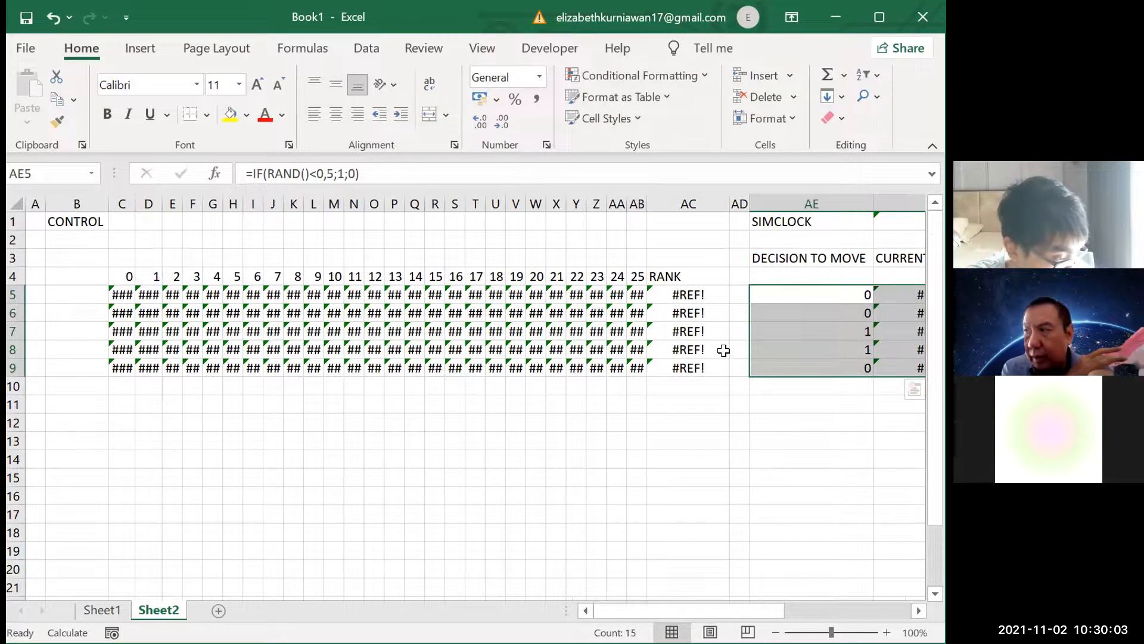
scroll(725, 351, right, 5)
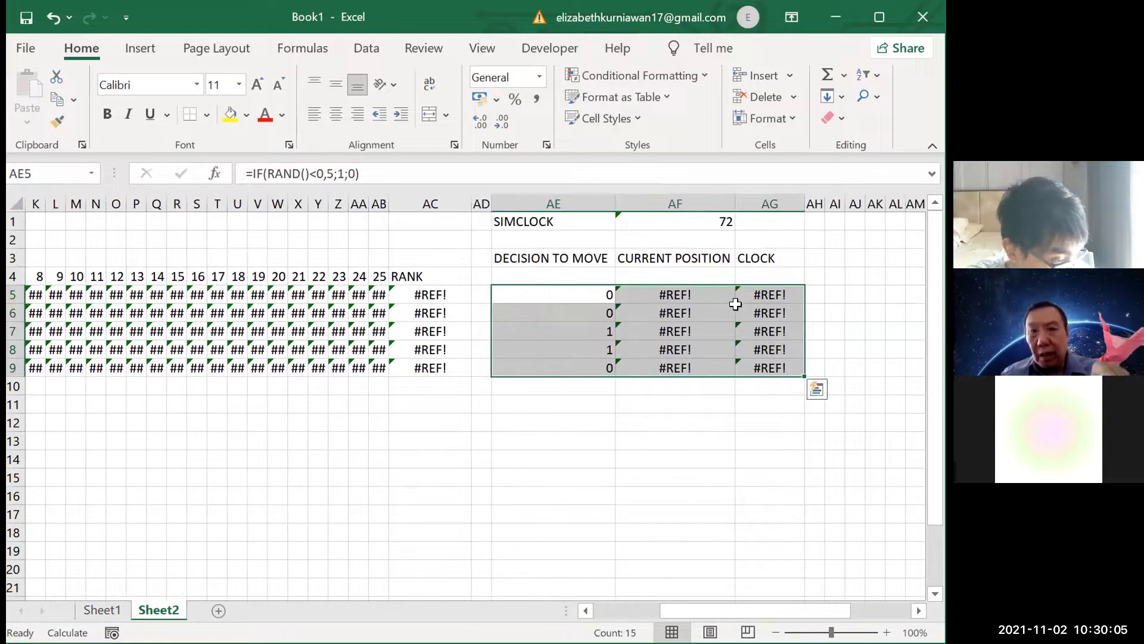
click(675, 307)
click(673, 295)
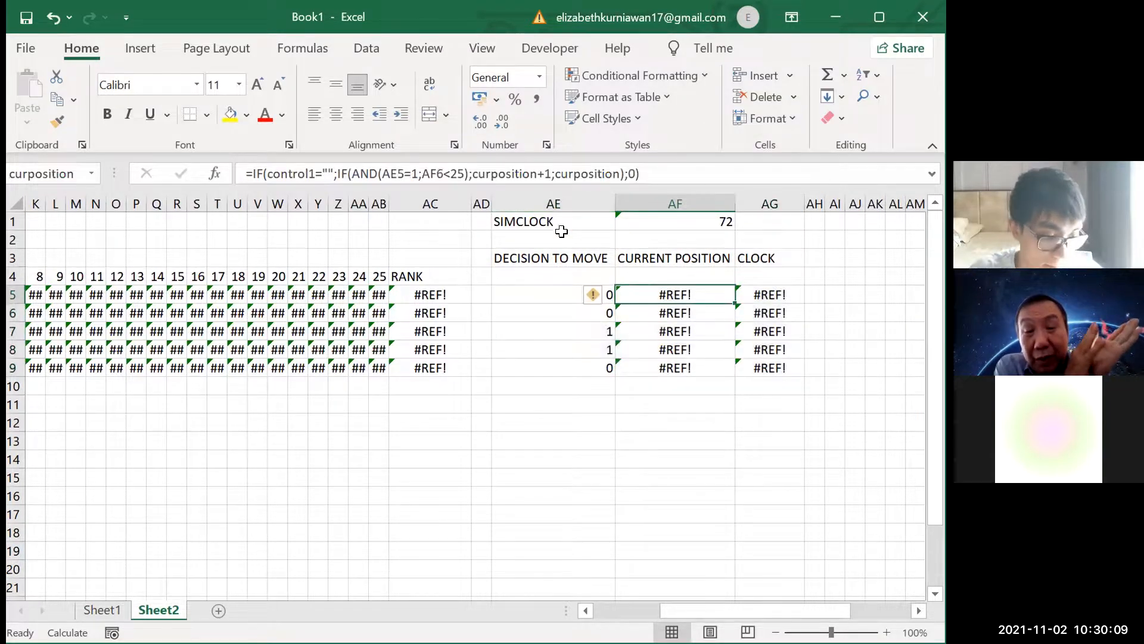
click(490, 173)
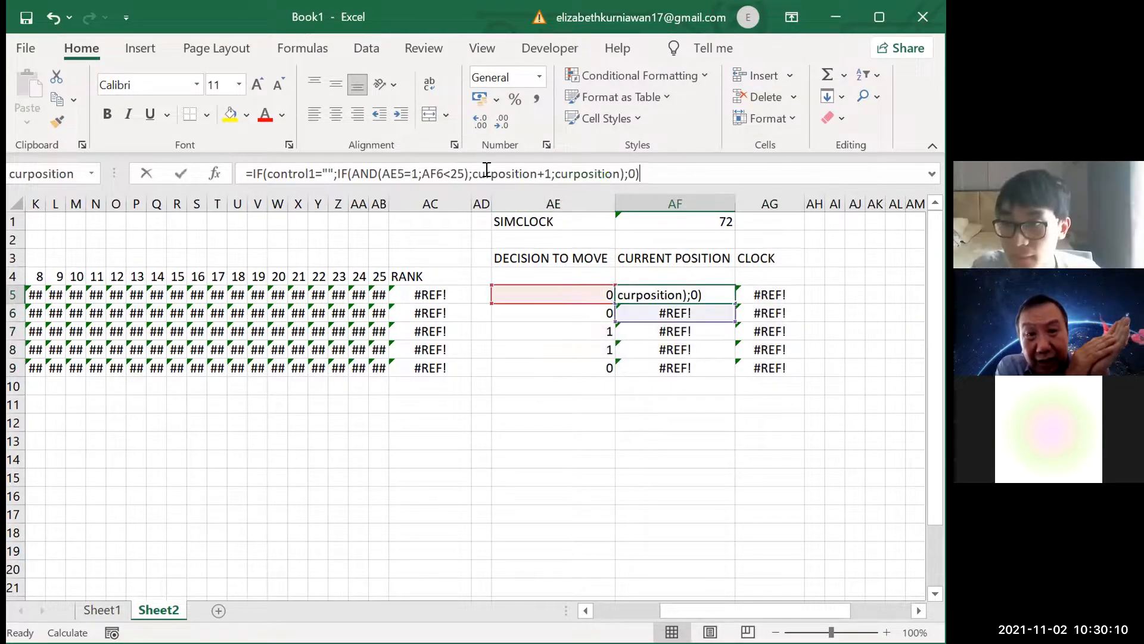
click(401, 172)
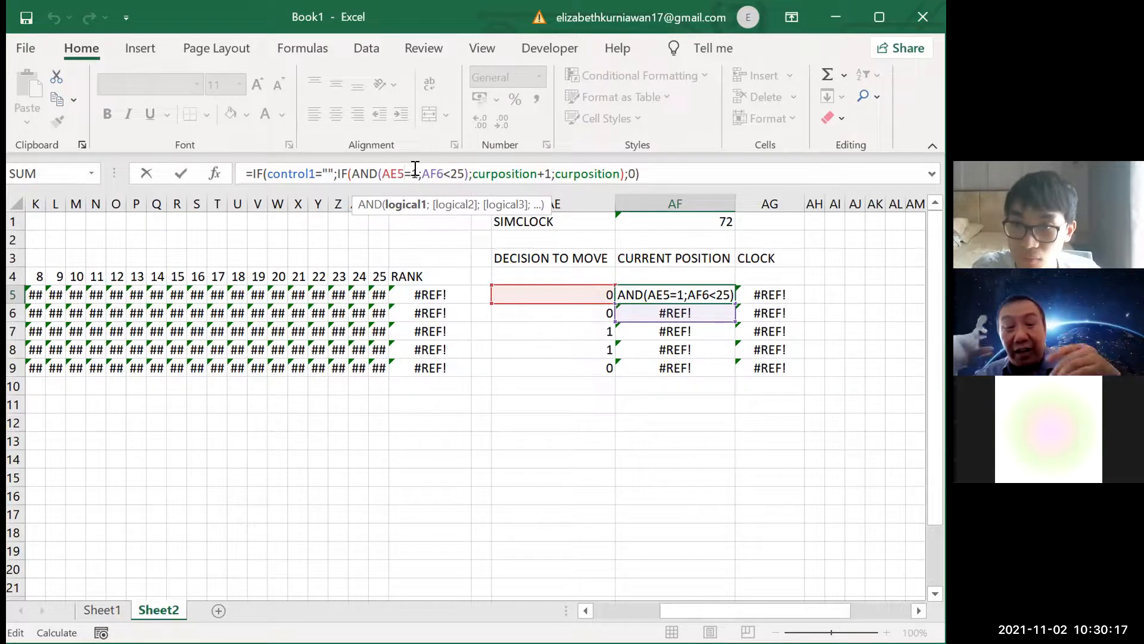
click(445, 173)
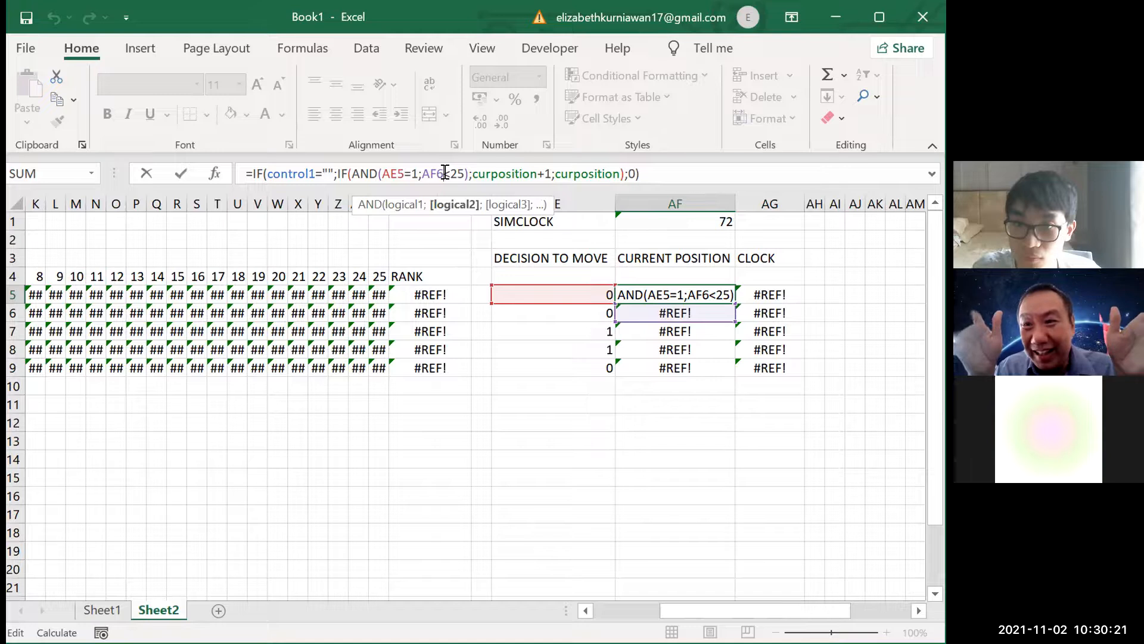
key(BackSpace)
text(5)
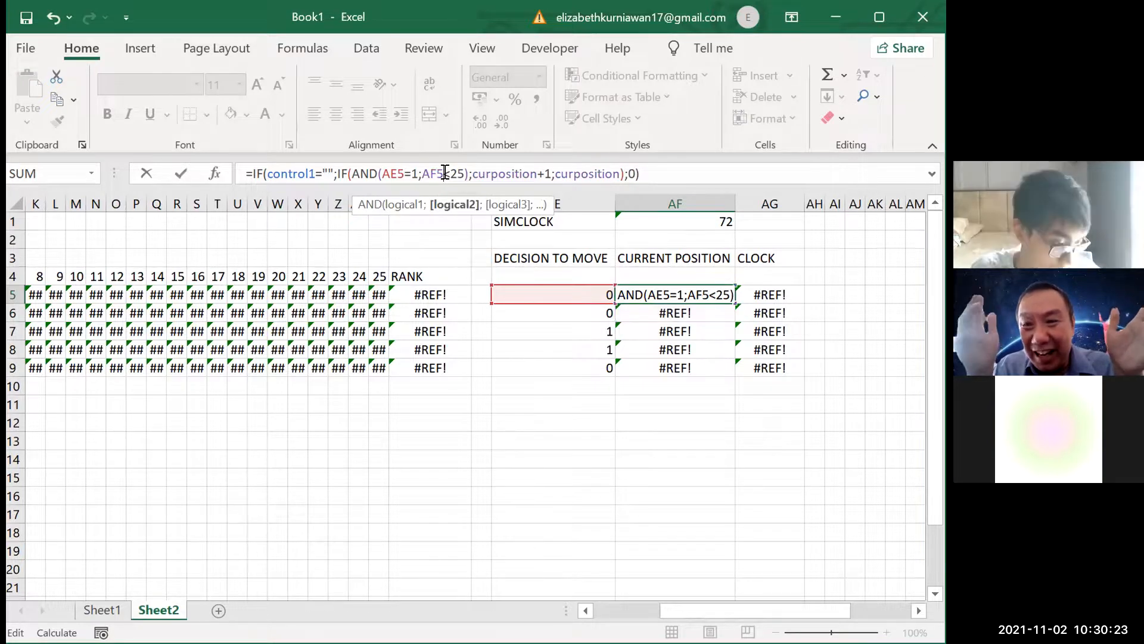
key(Return)
Recheck the AF5 formula's references and fill it down the CURRENT POSITION column through AF9
click(588, 294)
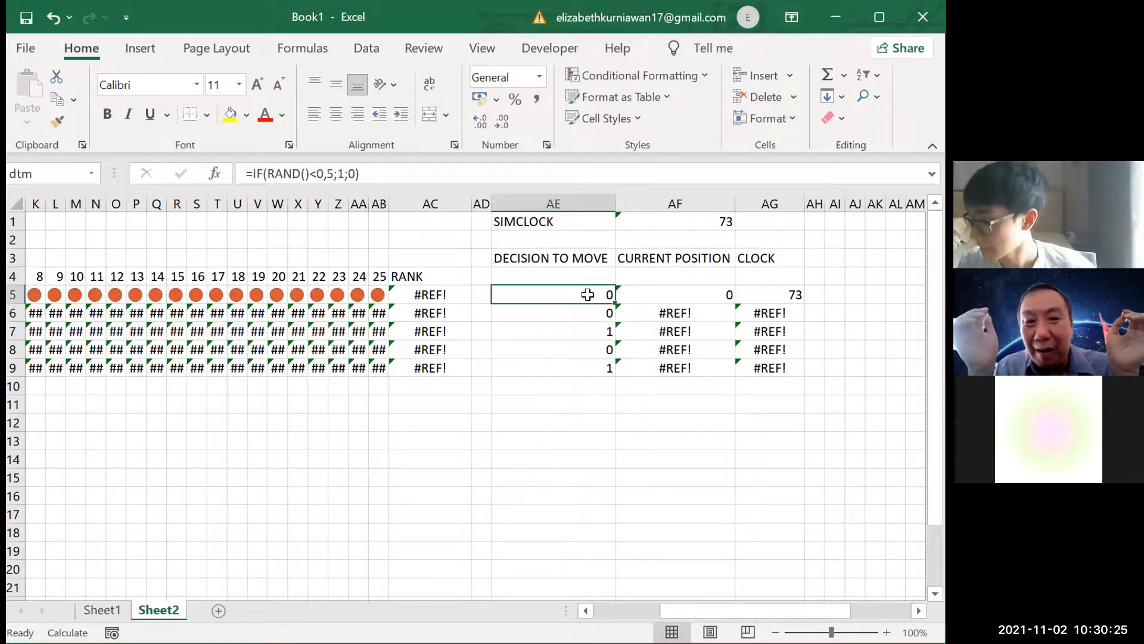
click(656, 296)
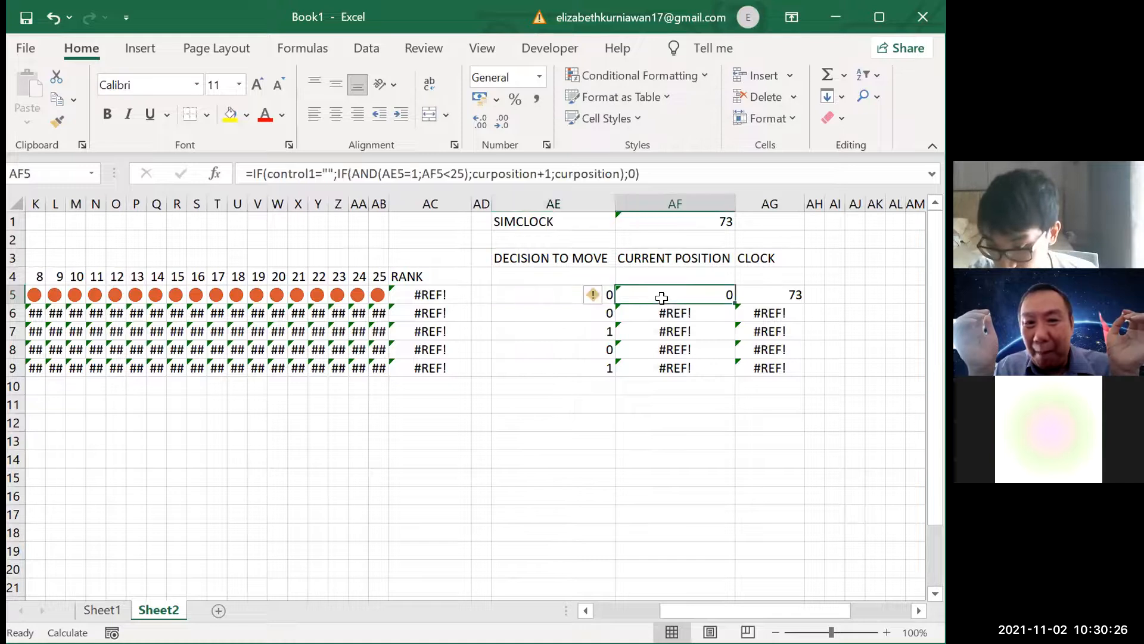
click(404, 173)
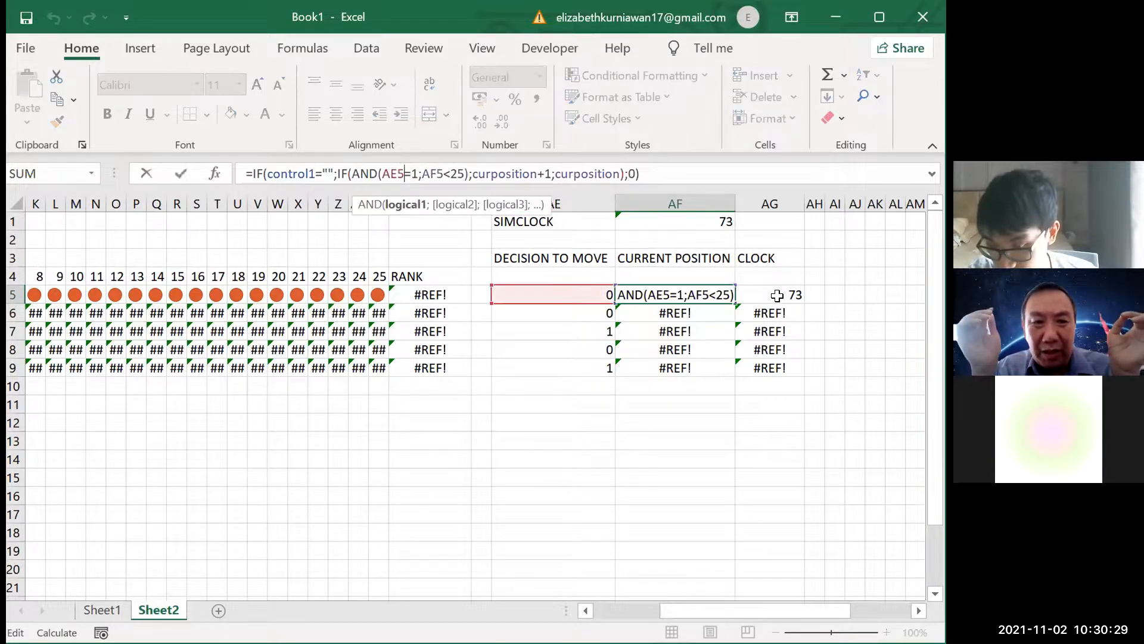
click(728, 298)
drag(734, 302, 733, 371)
Fill the clock formula from AG5 down through AG9 and check the track rows
click(795, 293)
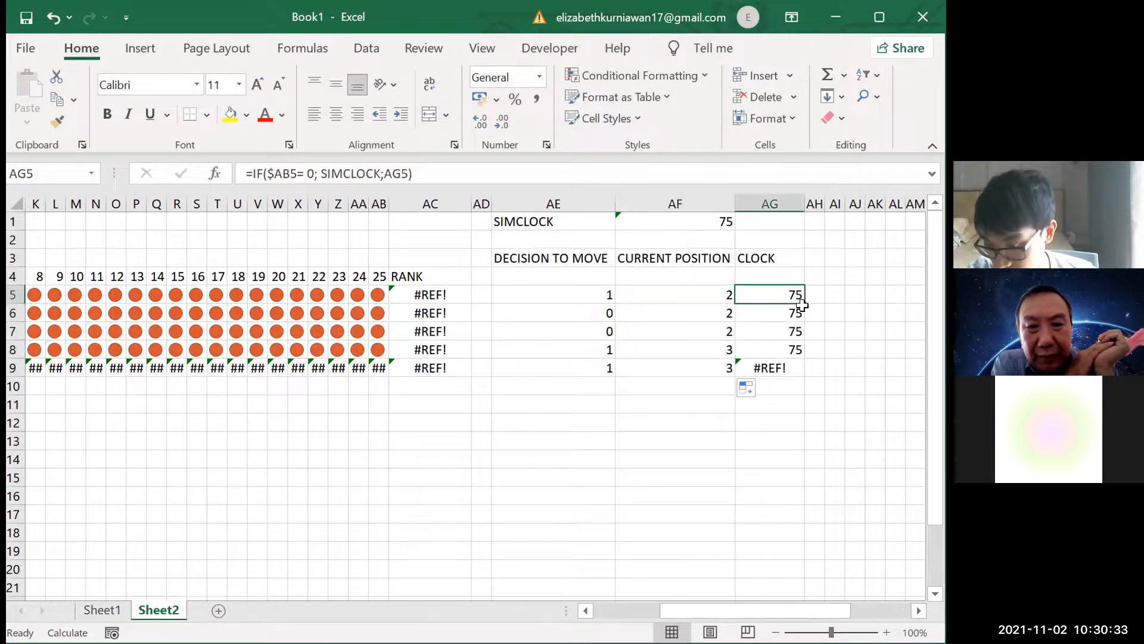
drag(801, 300, 800, 374)
scroll(506, 322, left, 5)
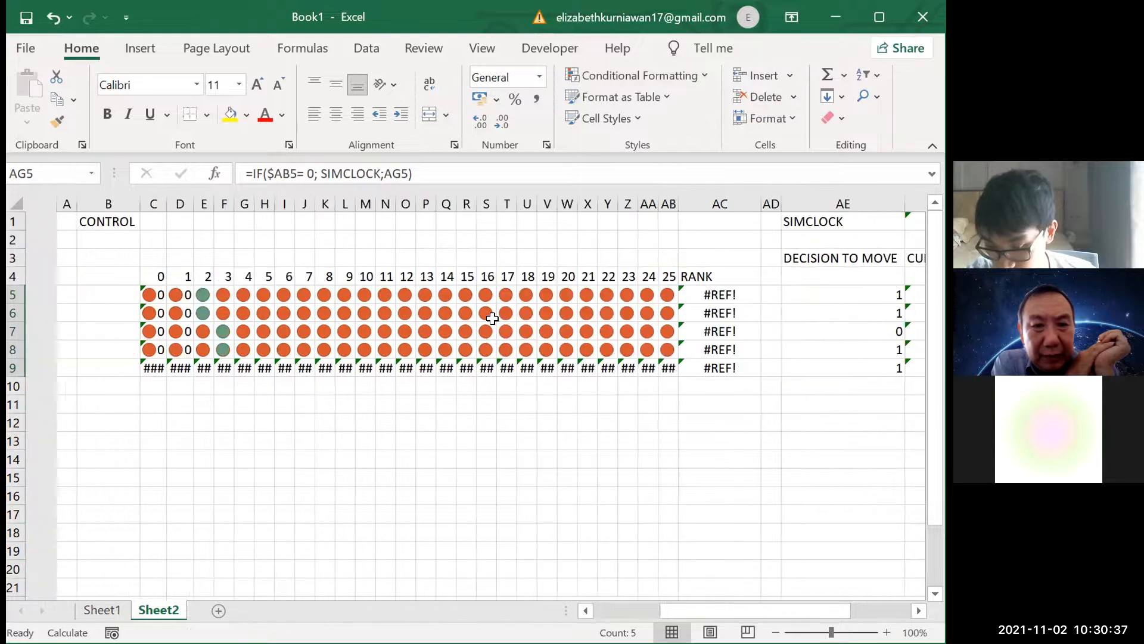
scroll(527, 339, right, 3)
scroll(526, 339, right, 2)
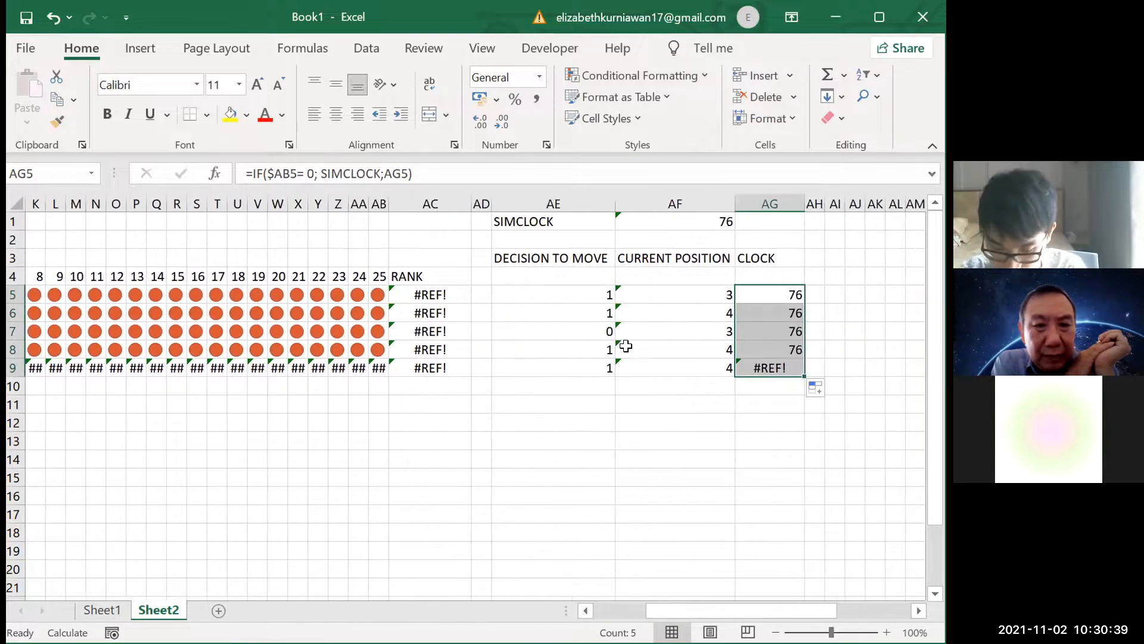
Inspect the current position formulas in AF6:AF9, the clock formula in AG9 and the RANK formula in AC5
click(676, 313)
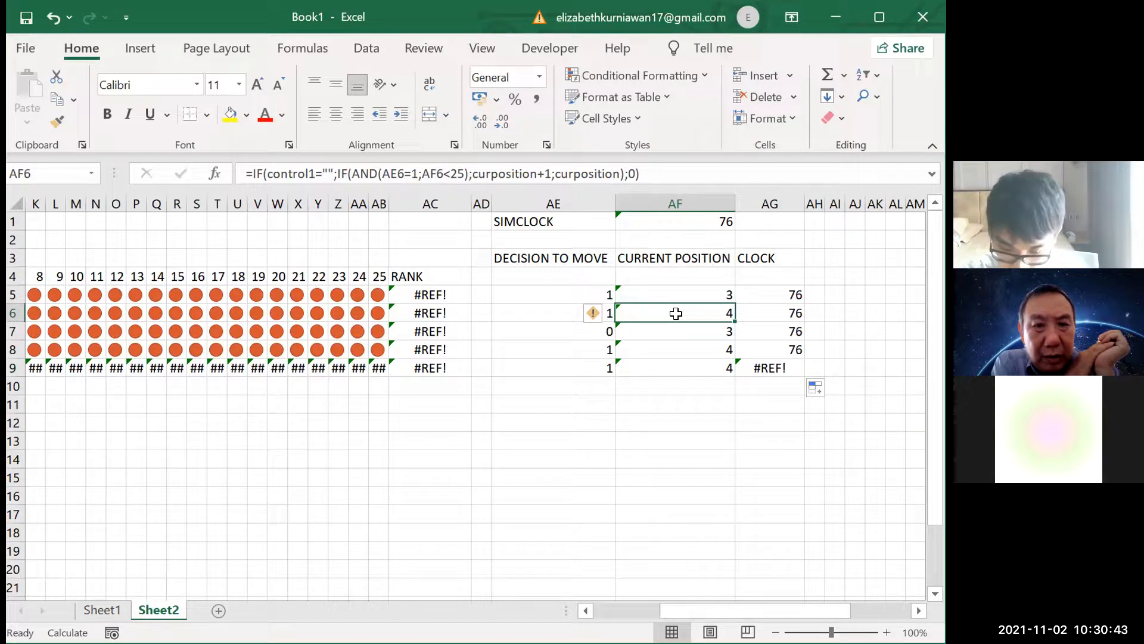
key(Down)
key(Down)
key(Down)
key(Right)
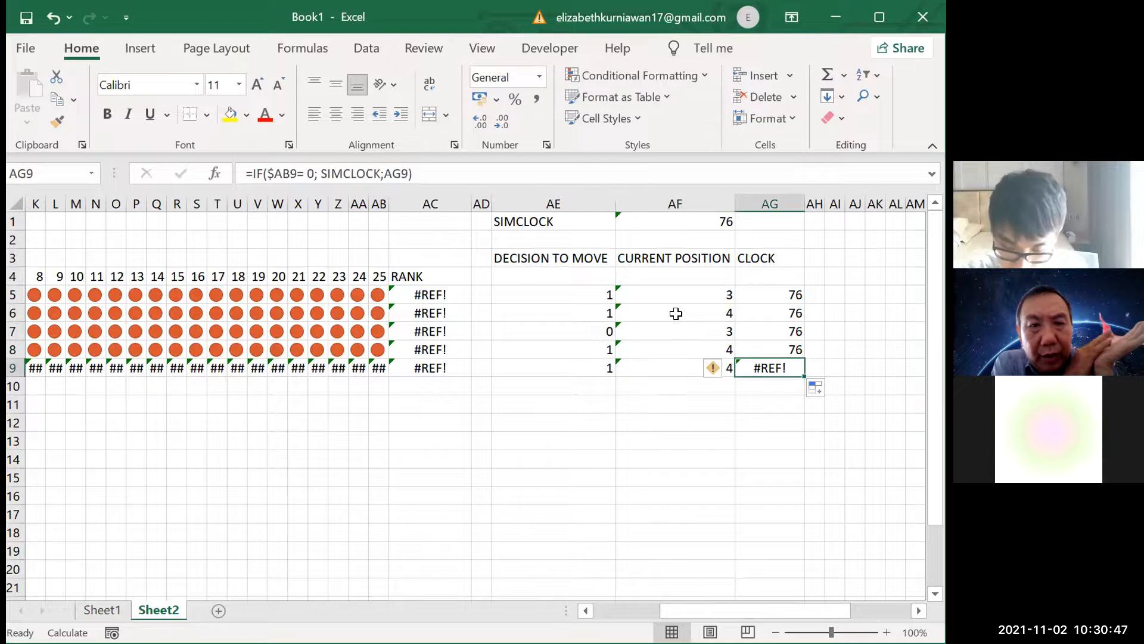
key(Left)
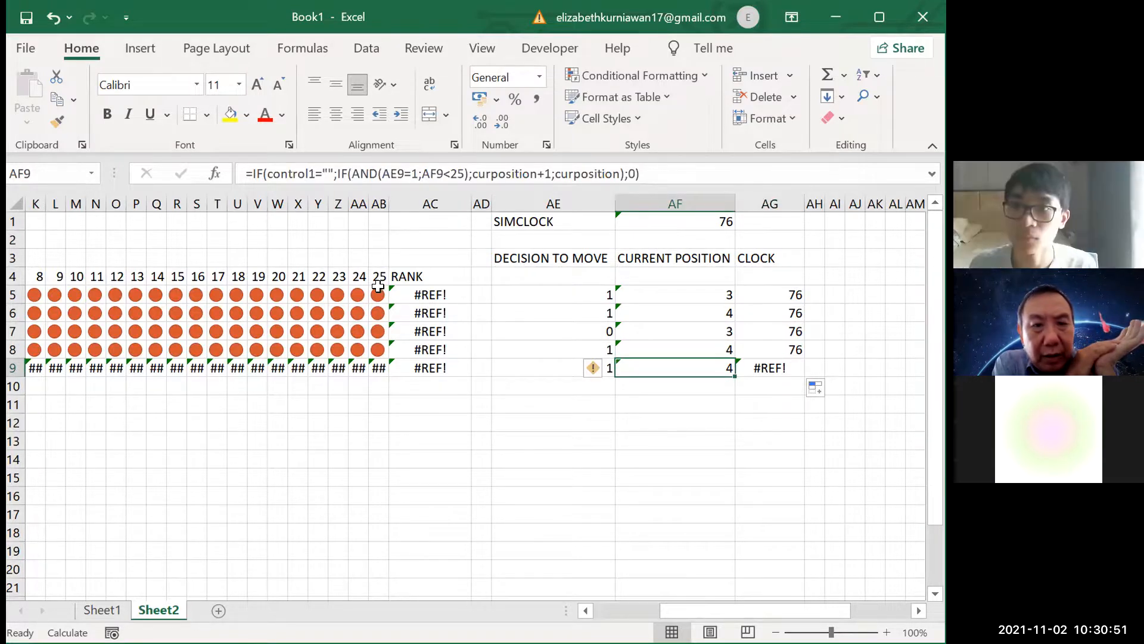
click(409, 292)
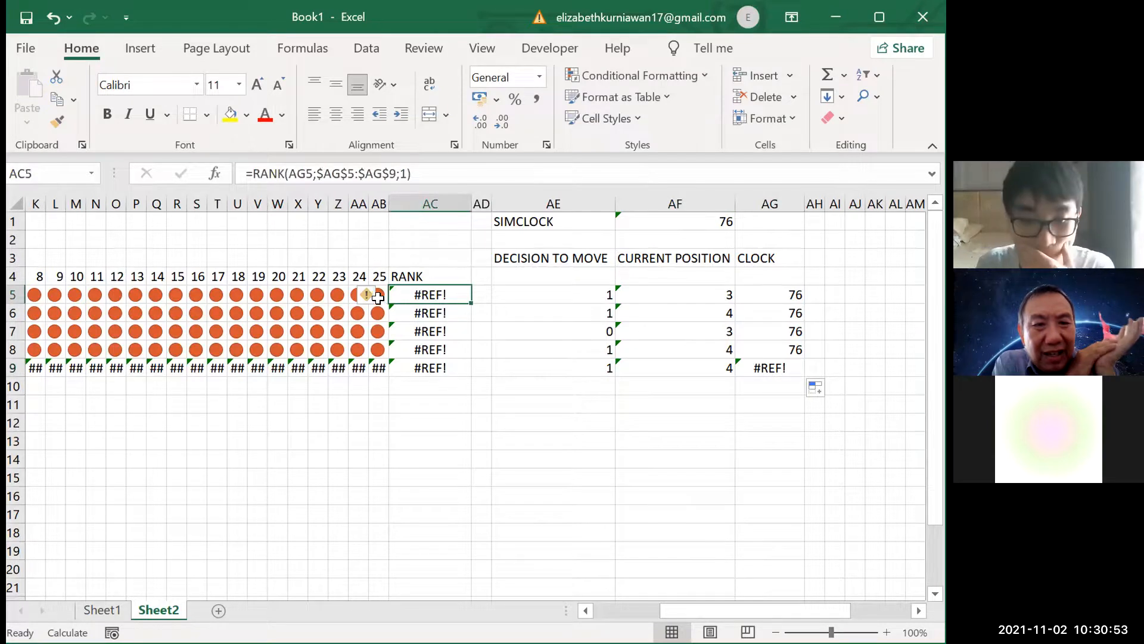
Examine which cells the curposition name refers to in the current position formulas of AF5 and AF6
click(687, 295)
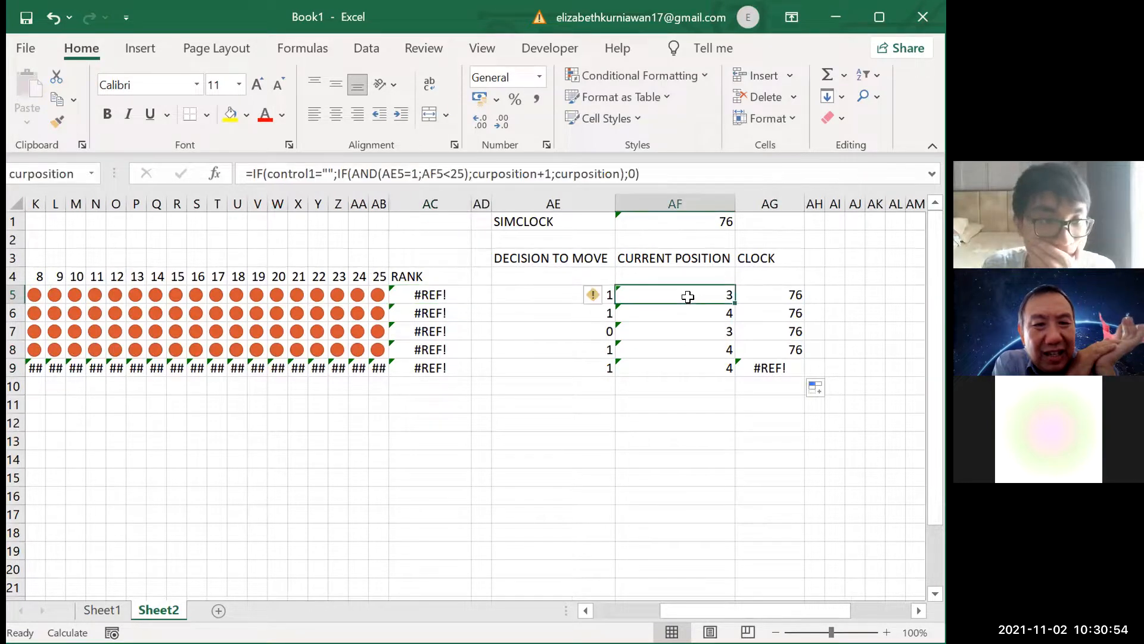
click(498, 174)
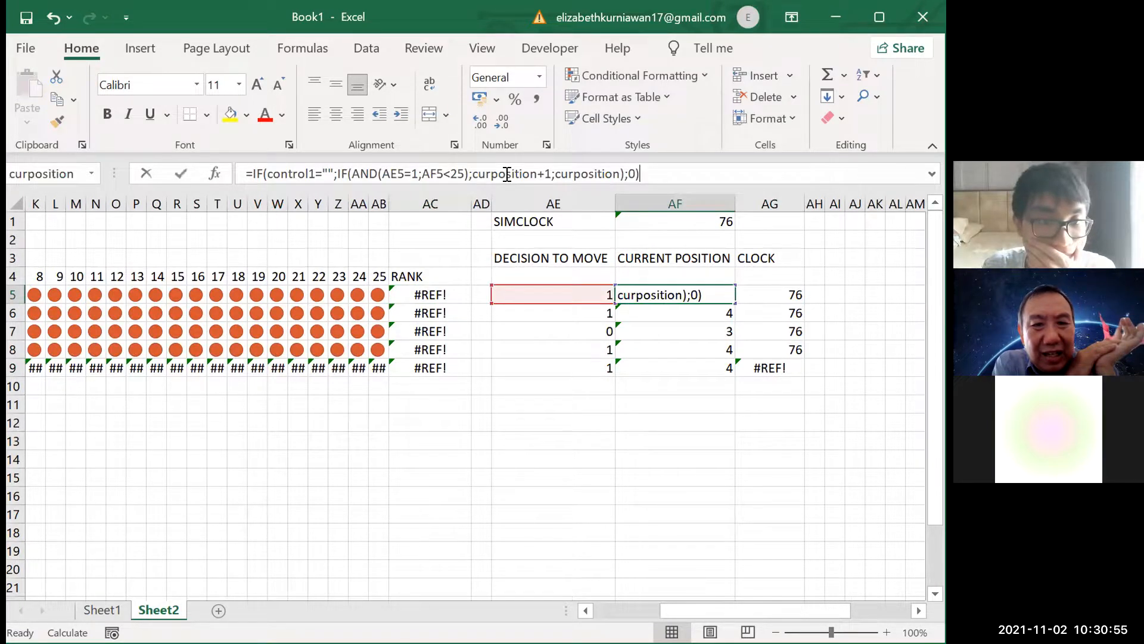
click(603, 314)
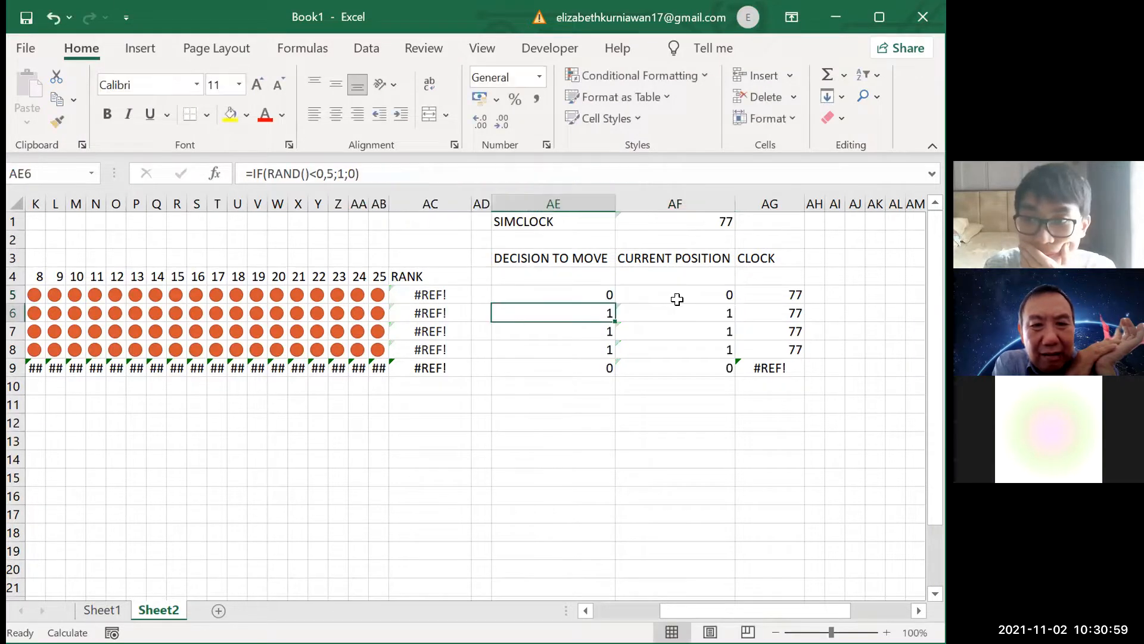
click(645, 292)
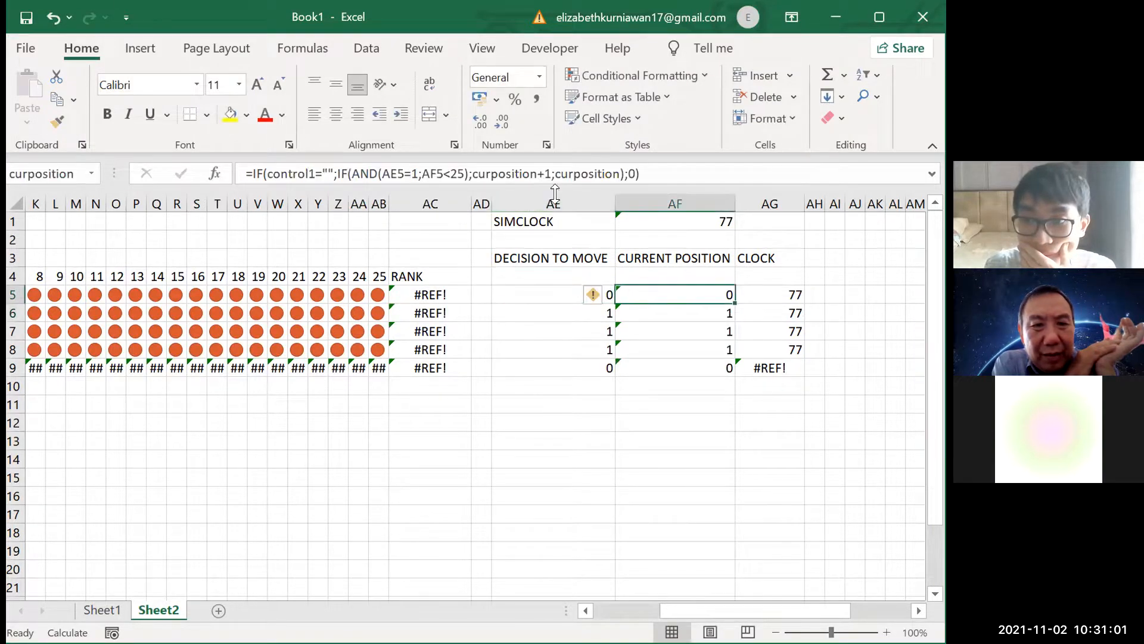
click(522, 173)
scroll(487, 332, left, 5)
scroll(487, 332, right, 5)
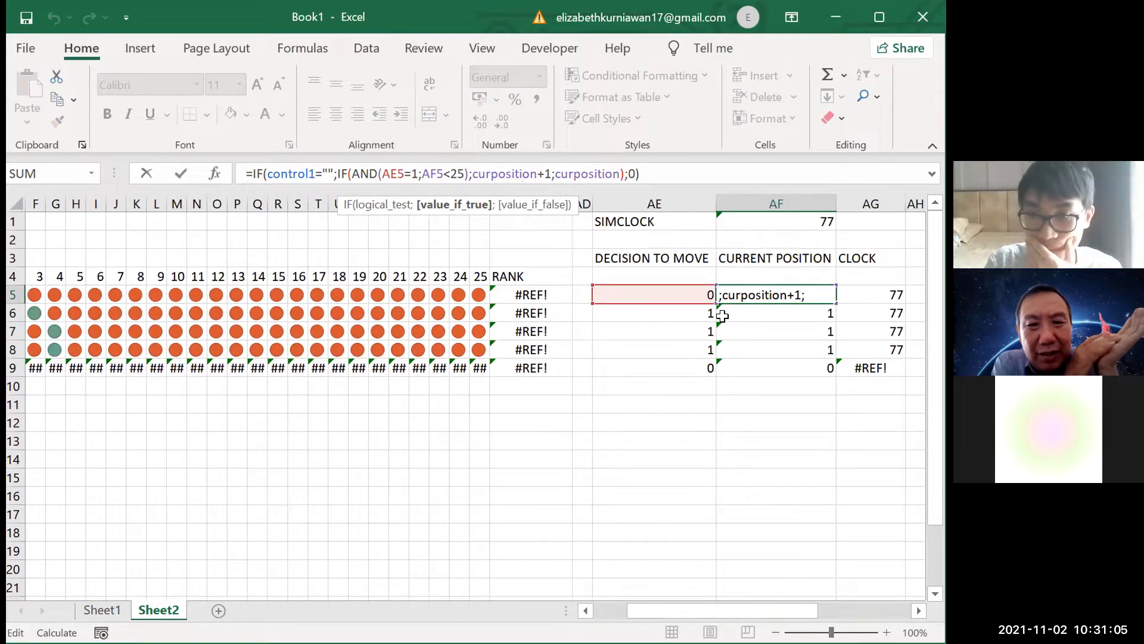
click(740, 311)
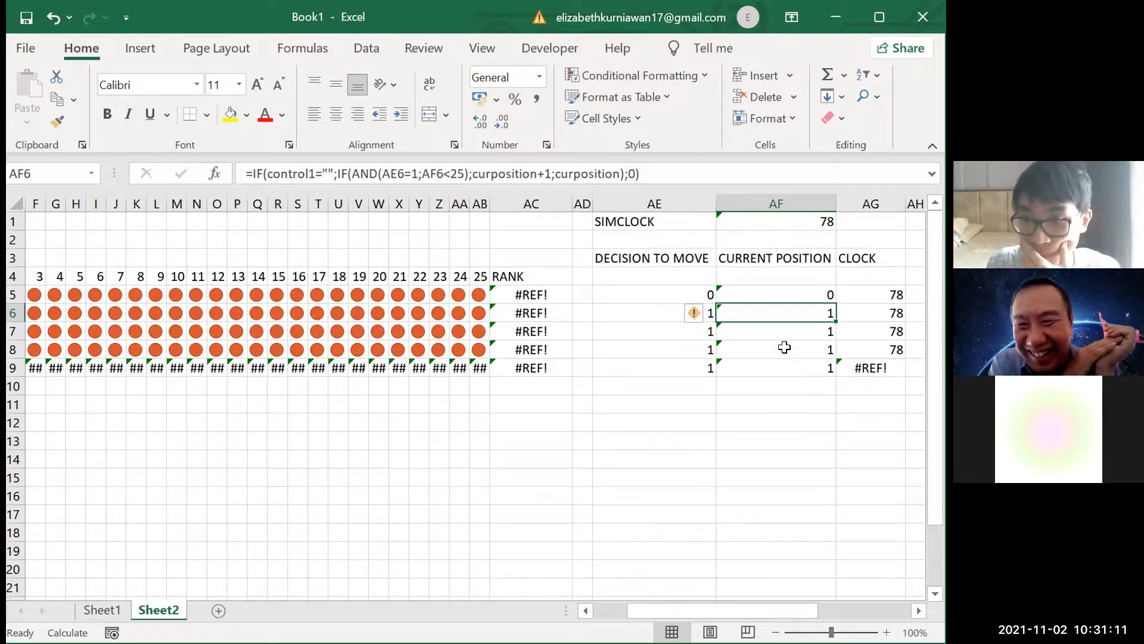
click(545, 173)
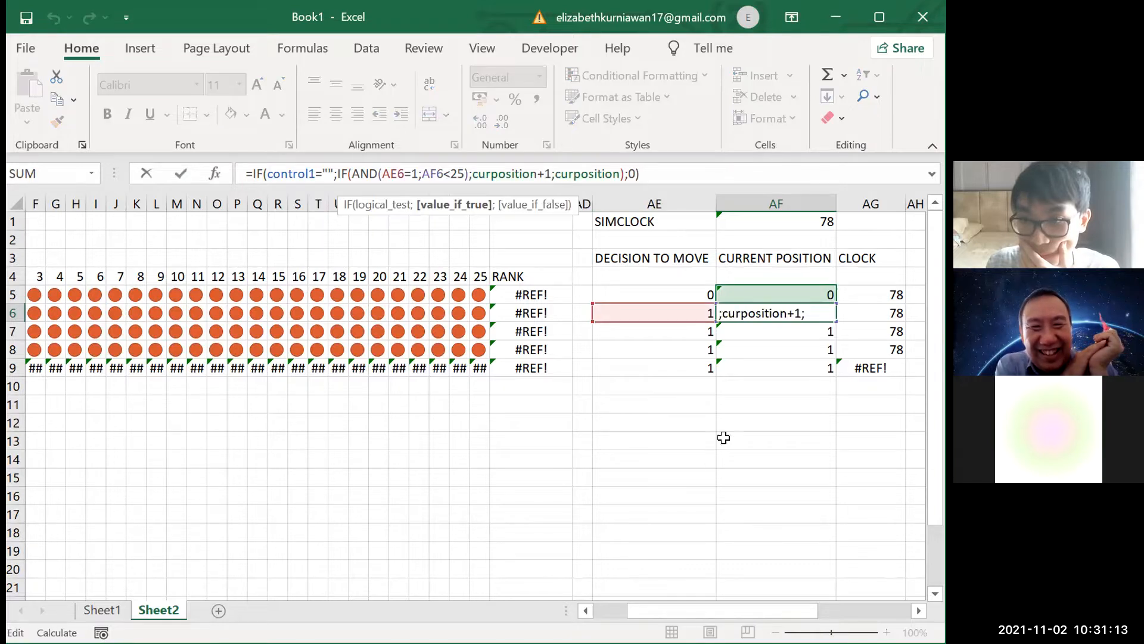